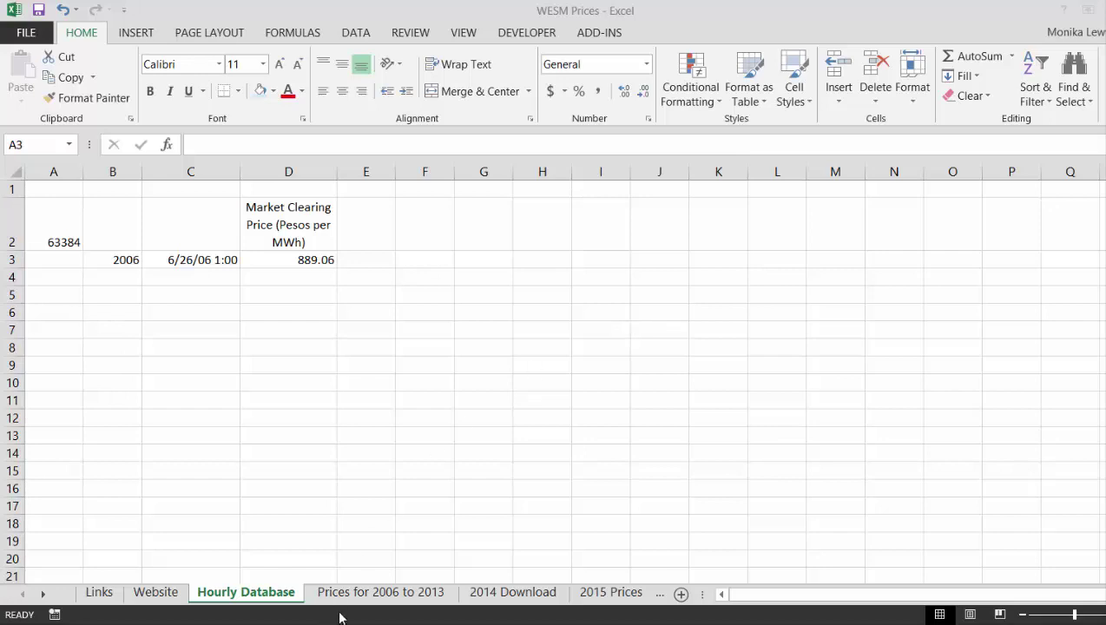
Examine the first row's datetime and price values on the Prices for 2006 to 2013 sheet
{"action": "left_click", "coordinate": [384, 593]}
{"action": "key", "text": "Down"}
{"action": "key", "text": "Down"}
{"action": "key", "text": "Right"}
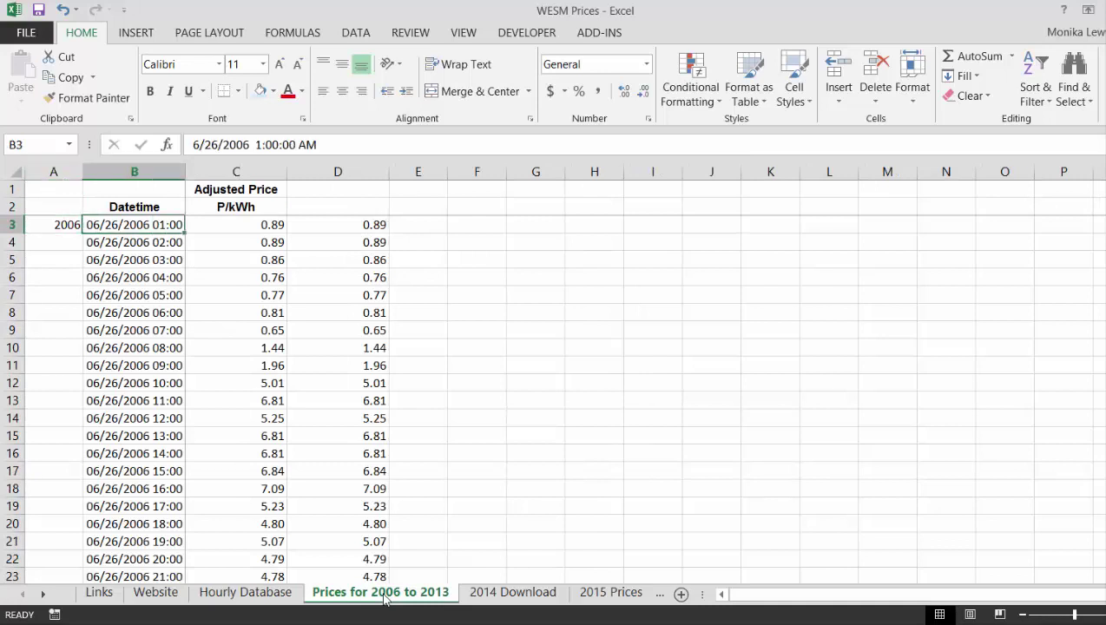
{"action": "key", "text": "Right"}
{"action": "key", "text": "Left"}
{"action": "key", "text": "Right"}
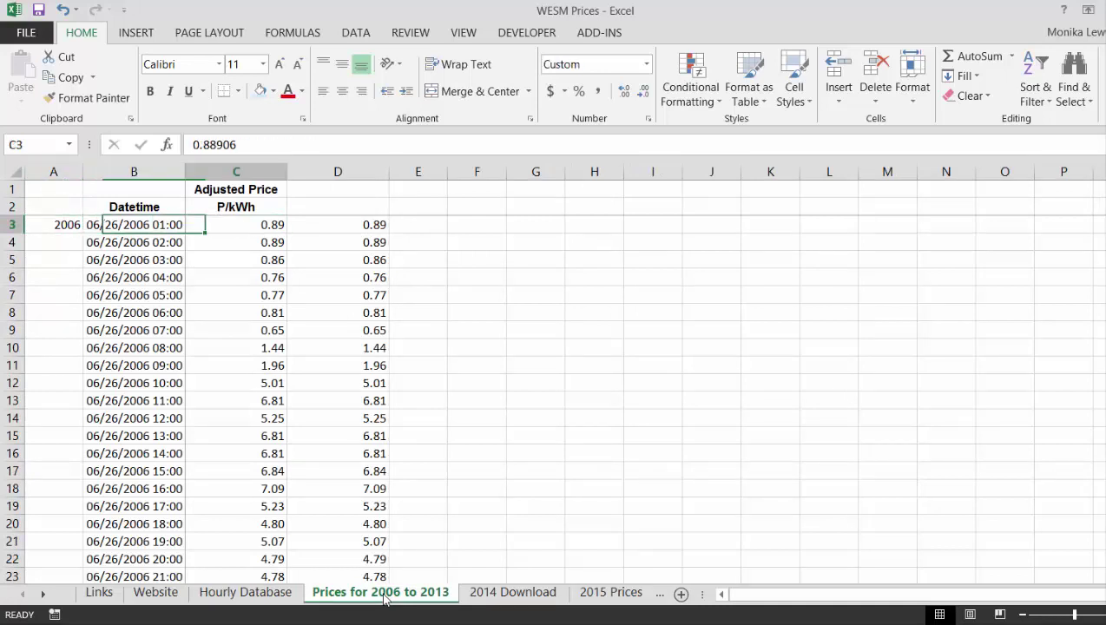
{"action": "key", "text": "Right"}
{"action": "key", "text": "Right"}
{"action": "key", "text": "Left"}
{"action": "key", "text": "Left"}
{"action": "key", "text": "Left"}
{"action": "key", "text": "Right"}
{"action": "key", "text": "Right"}
{"action": "key", "text": "Right"}
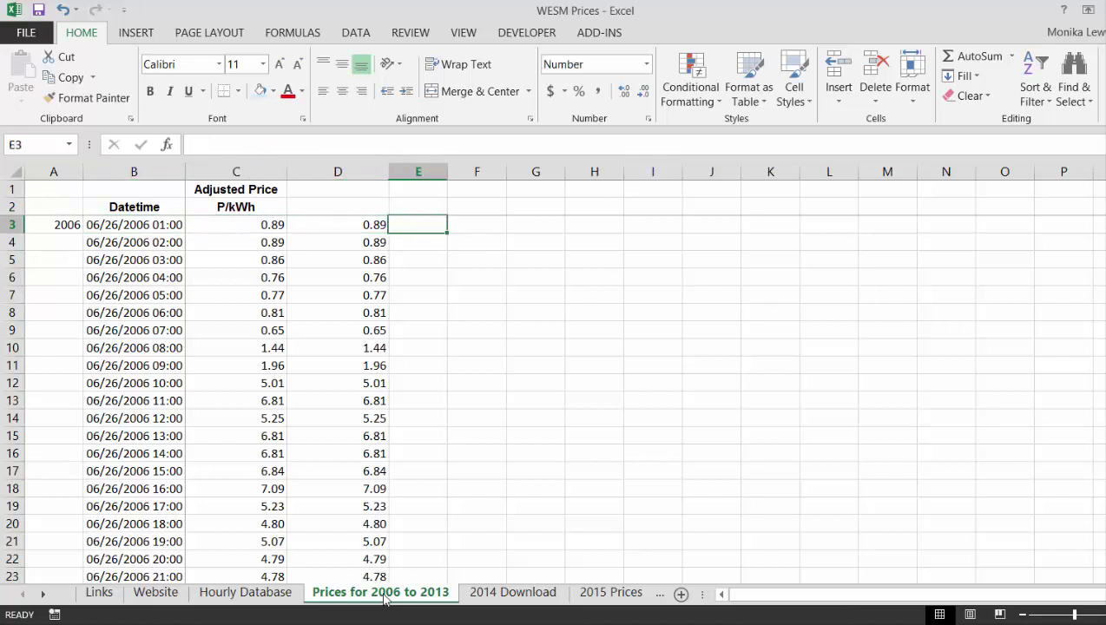
{"action": "key", "text": "Right"}
{"action": "type", "text": "="}
{"action": "key", "text": "Left"}
{"action": "key", "text": "Left"}
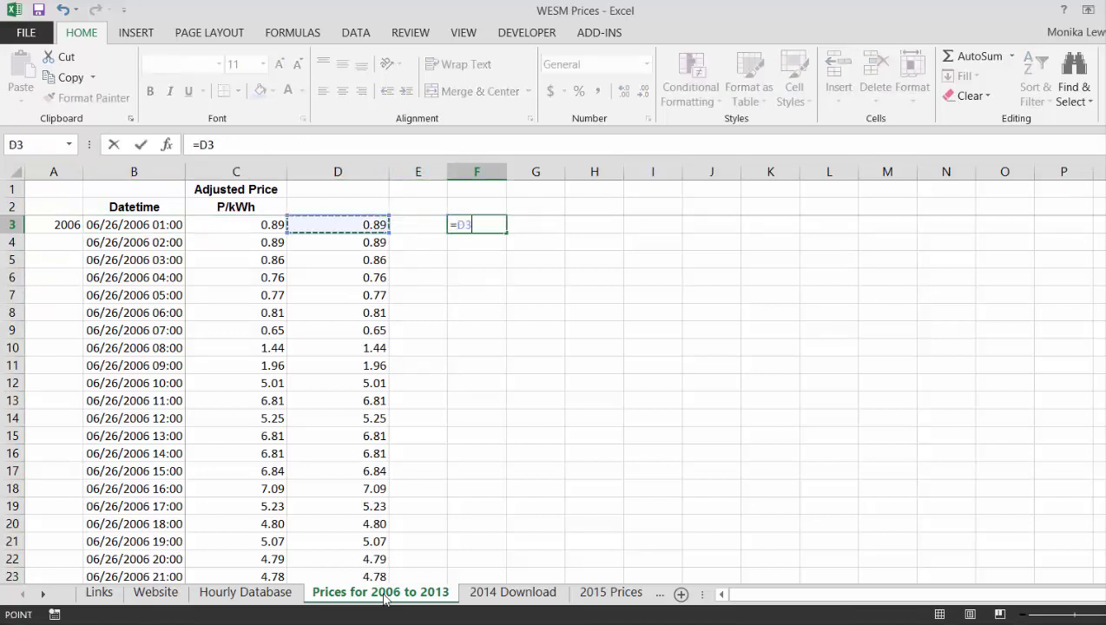
{"action": "key", "text": "Escape"}
Enter the date 1/1/2016 in F3 and the hour 1 in G3, beside the price table
{"action": "type", "text": "1/1/201"}
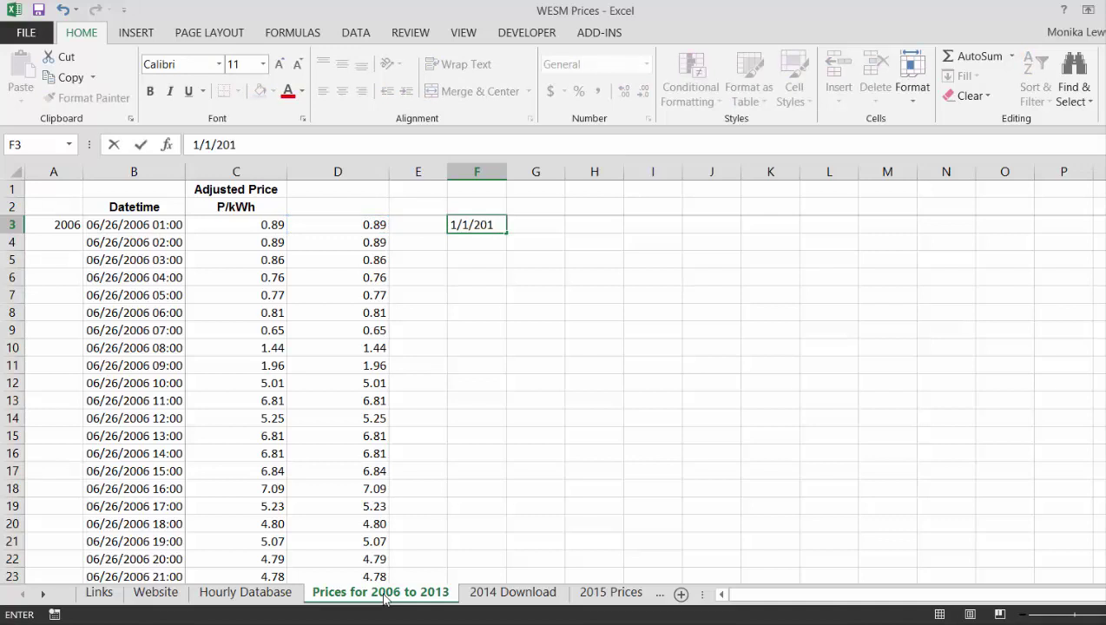
{"action": "type", "text": "6"}
{"action": "key", "text": "Return"}
{"action": "key", "text": "Return"}
{"action": "key", "text": "Up"}
{"action": "key", "text": "Up"}
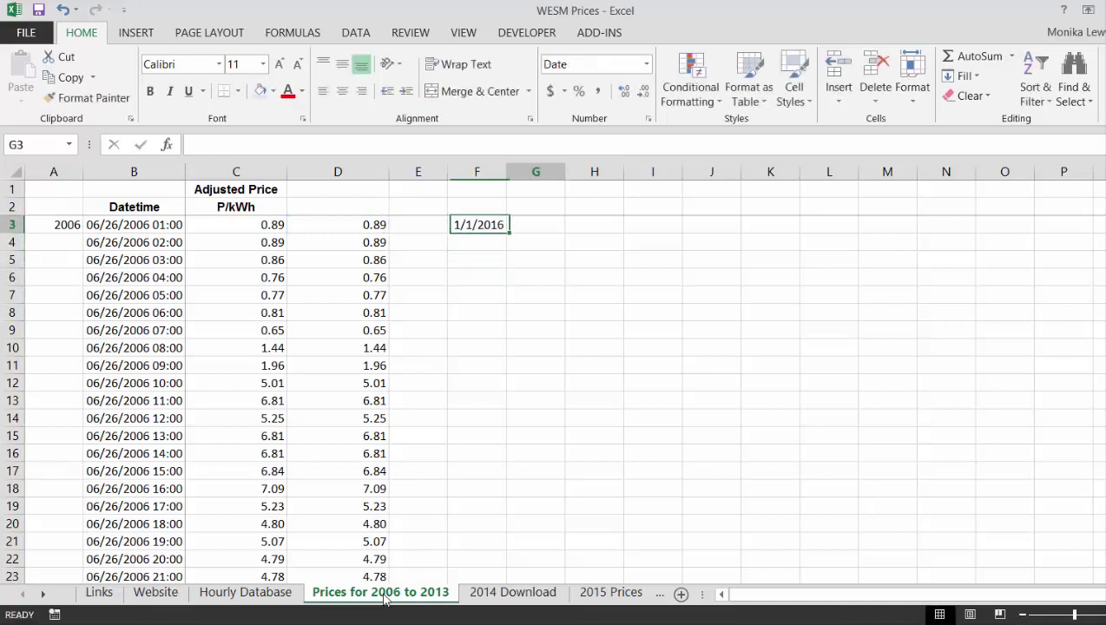
{"action": "key", "text": "Right"}
{"action": "type", "text": "1"}
{"action": "key", "text": "Return"}
{"action": "key", "text": "Up"}
Combine the date and hour in H3 with the formula =F3+G3/24
{"action": "key", "text": "Right"}
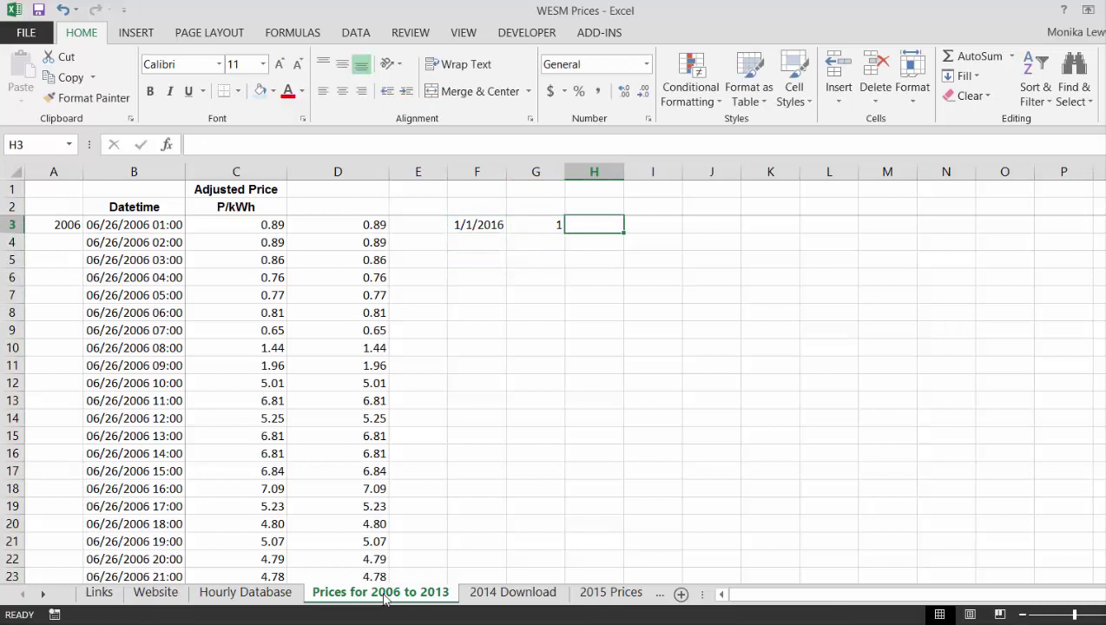
{"action": "type", "text": "="}
{"action": "key", "text": "Left"}
{"action": "key", "text": "Left"}
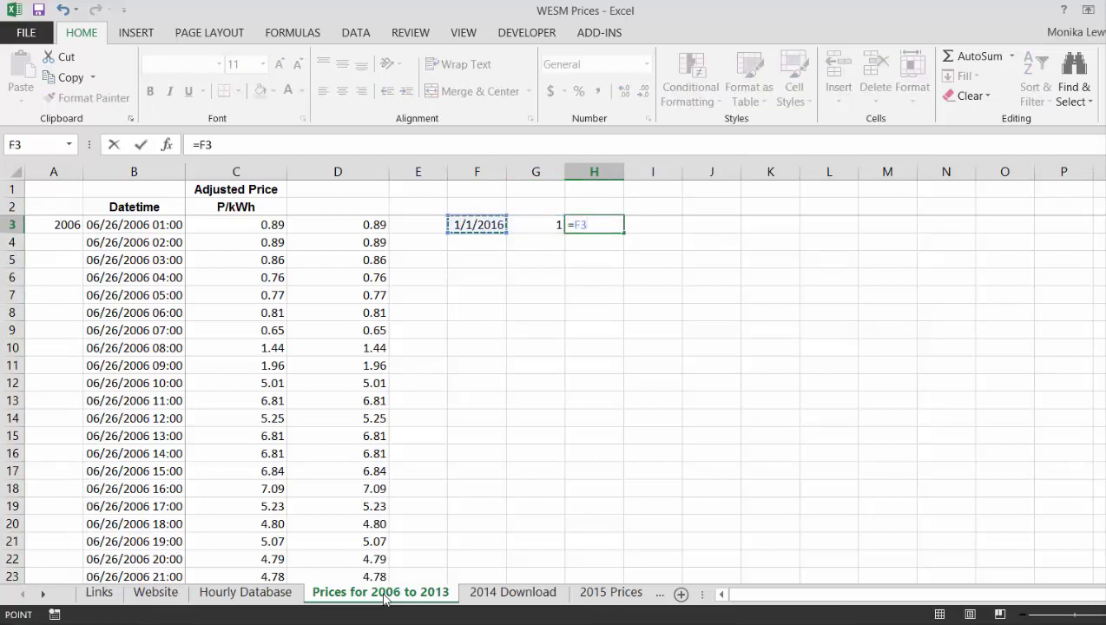
{"action": "type", "text": "+"}
{"action": "key", "text": "Right"}
{"action": "type", "text": "/24"}
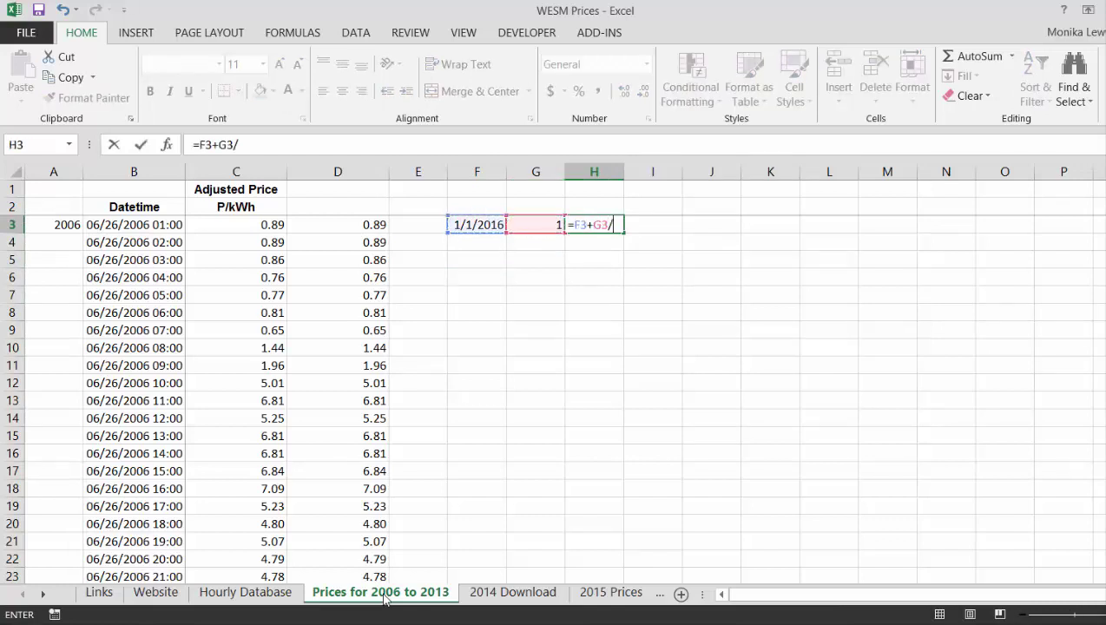
{"action": "key", "text": "Return"}
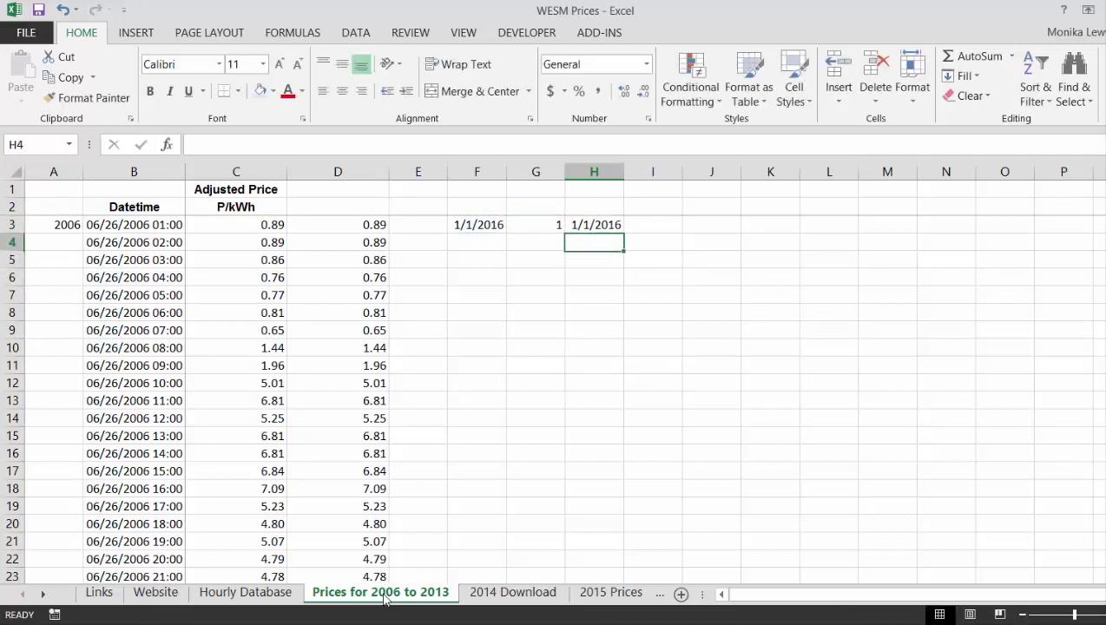
Format the combined value in H3 with the 3/14/12 13:30 date type
{"action": "key", "text": "Up"}
{"action": "key", "text": "ctrl+1"}
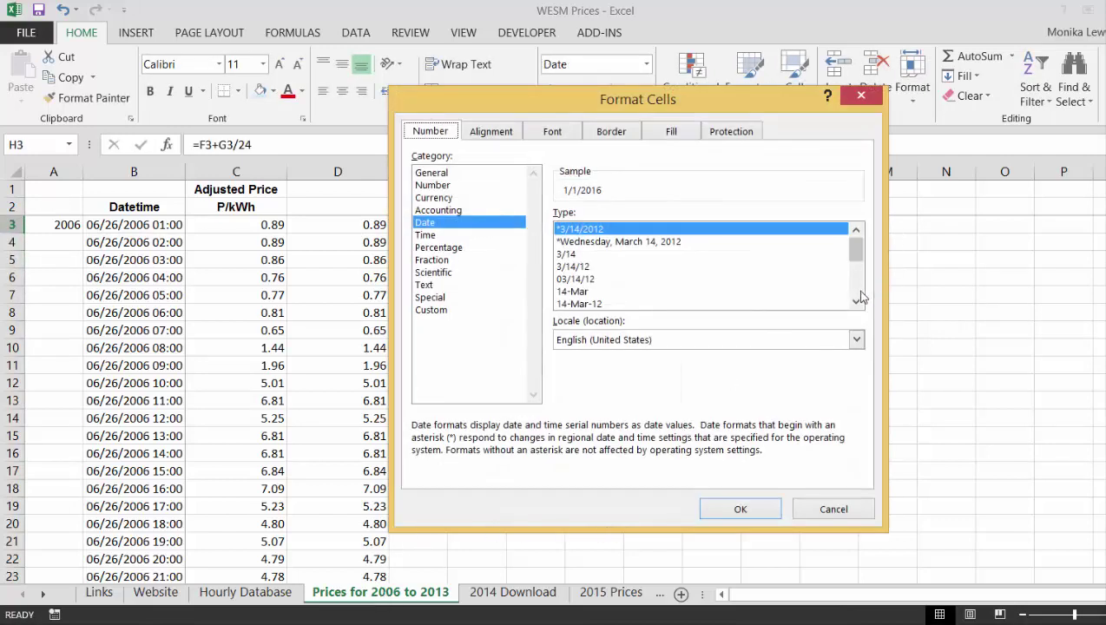
{"action": "scroll", "coordinate": [853, 282], "scroll_direction": "down", "scroll_amount": 3}
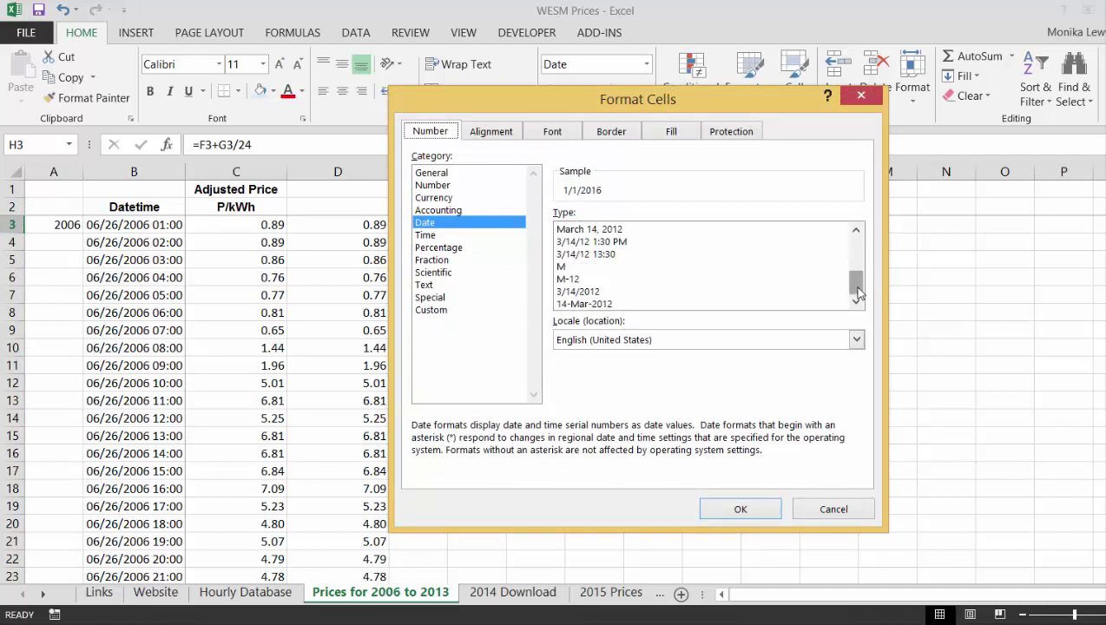
{"action": "left_click", "coordinate": [582, 253]}
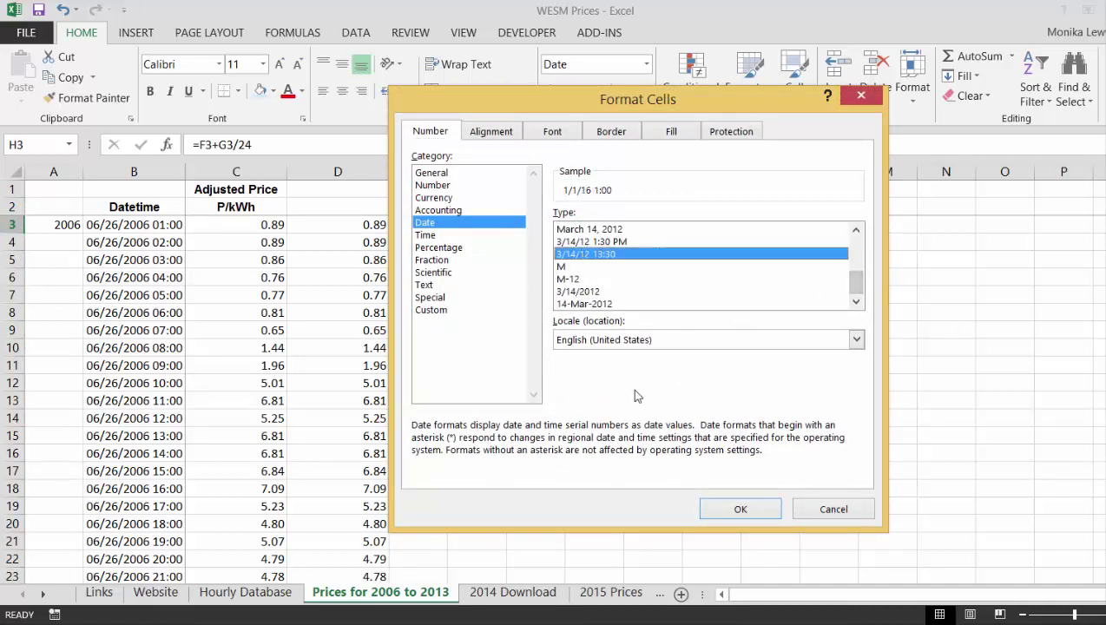
{"action": "left_click", "coordinate": [720, 516]}
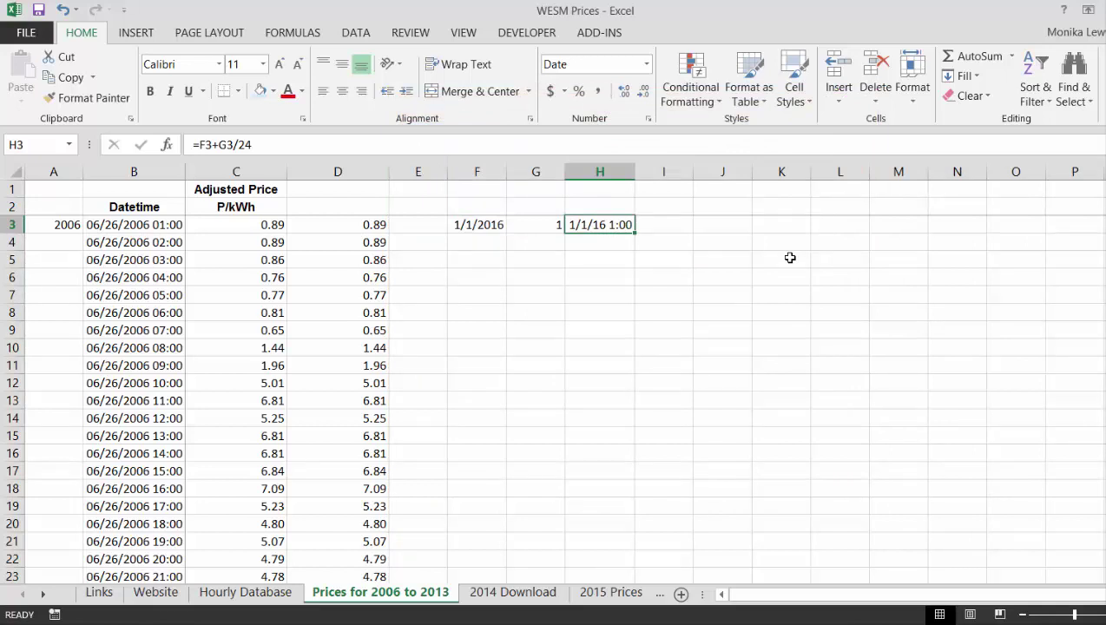
Round the F3 date to a whole day in I3 with the formula =ROUND(F3,0)
{"action": "key", "text": "Right"}
{"action": "type", "text": "="}
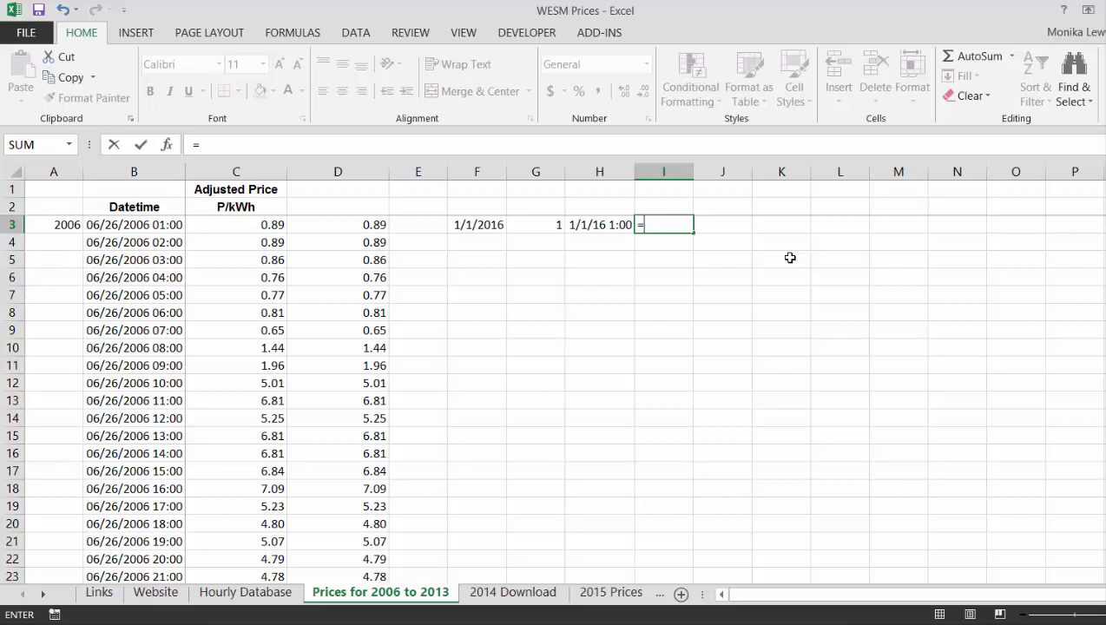
{"action": "type", "text": "ROUN"}
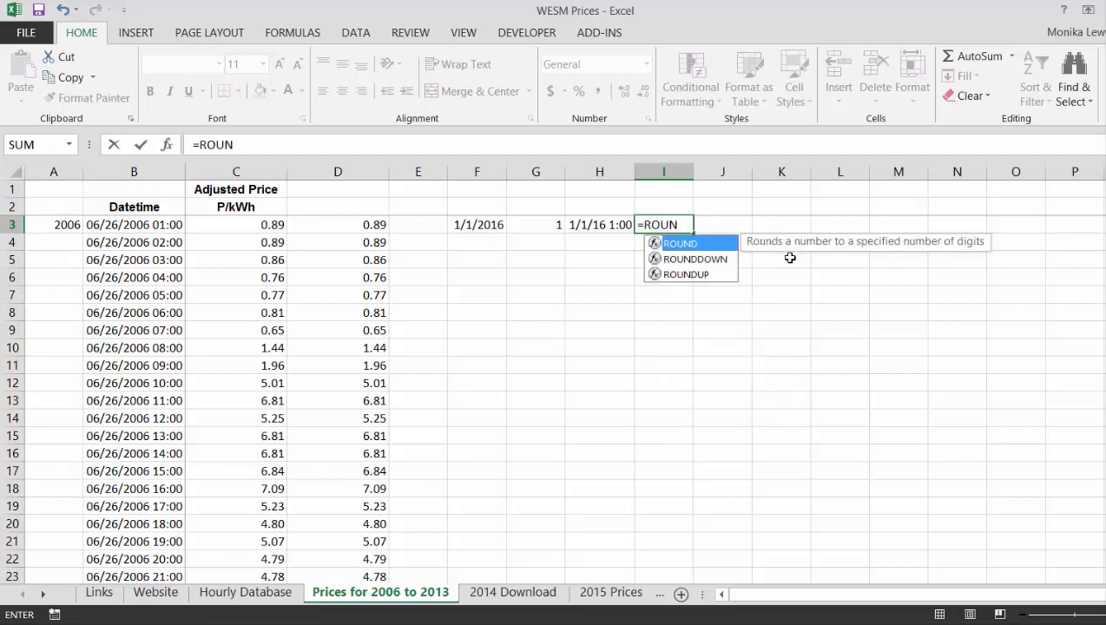
{"action": "key", "text": "Tab"}
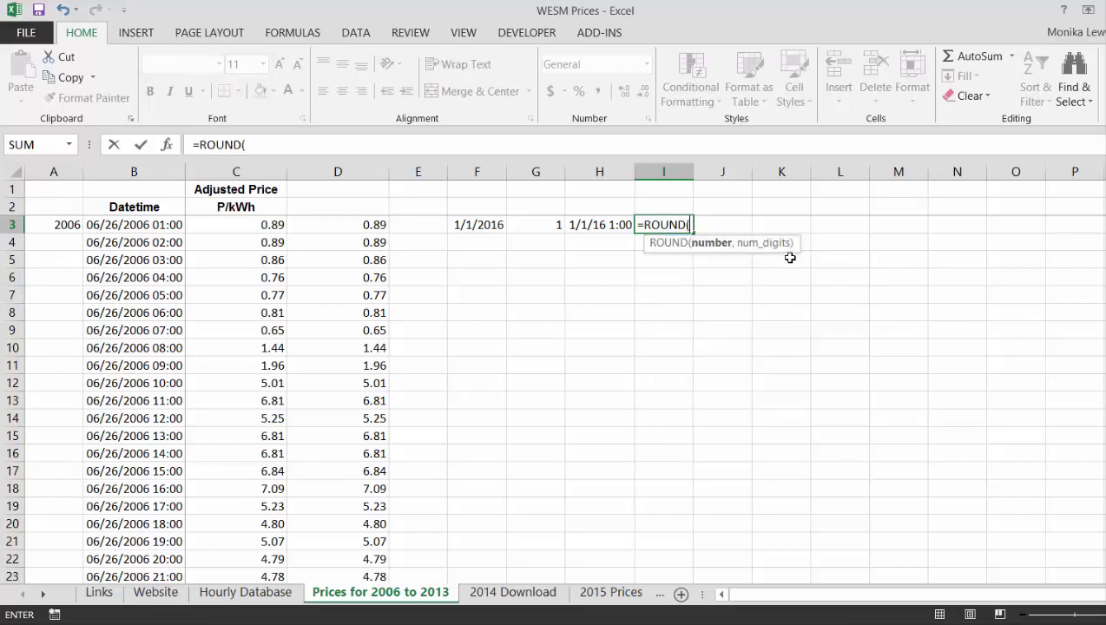
{"action": "key", "text": "Left"}
{"action": "key", "text": "Left"}
{"action": "key", "text": "Left"}
{"action": "type", "text": ",0"}
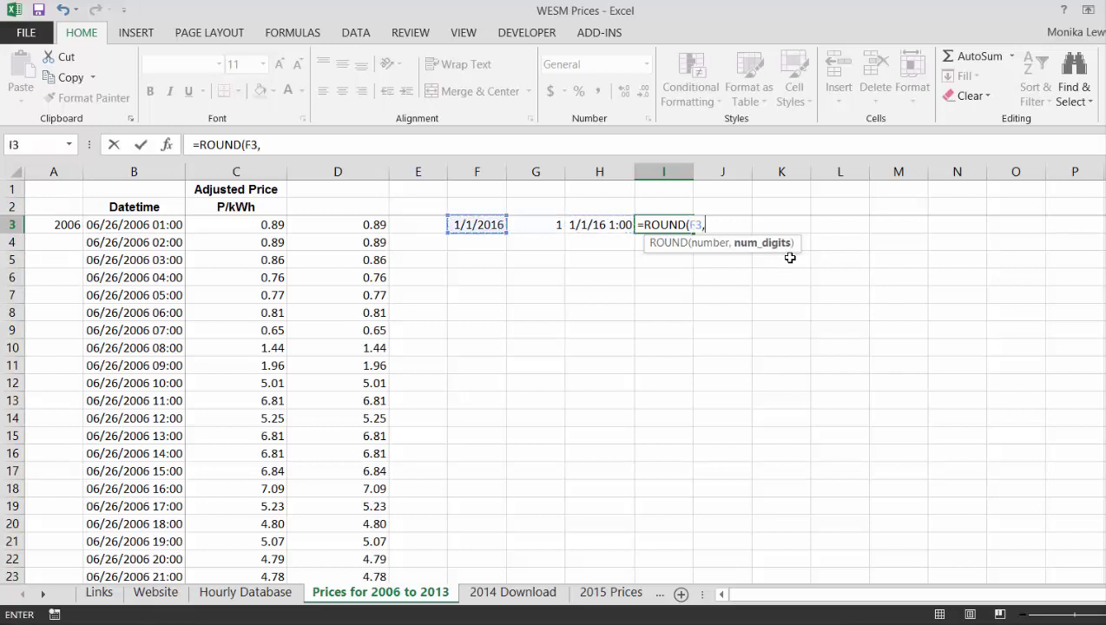
{"action": "key", "text": "Return"}
{"action": "key", "text": "Return"}
Format the rounded date in I3 with the 3/14/12 13:30 date type
{"action": "key", "text": "Up"}
{"action": "key", "text": "Up"}
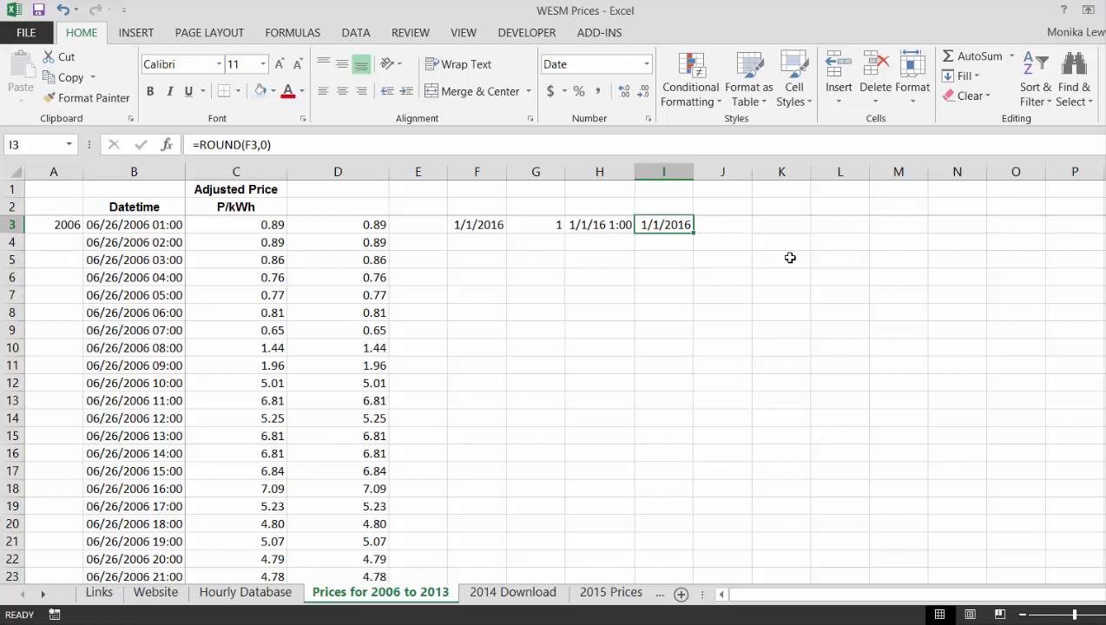
{"action": "key", "text": "ctrl+1"}
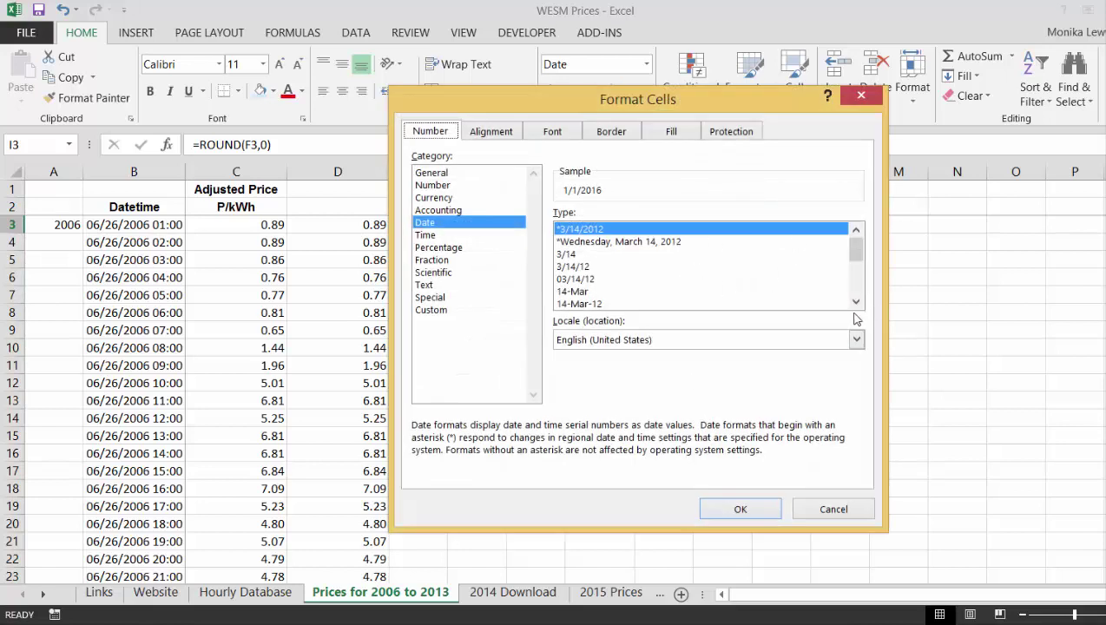
{"action": "scroll", "coordinate": [859, 293], "scroll_direction": "down", "scroll_amount": 3}
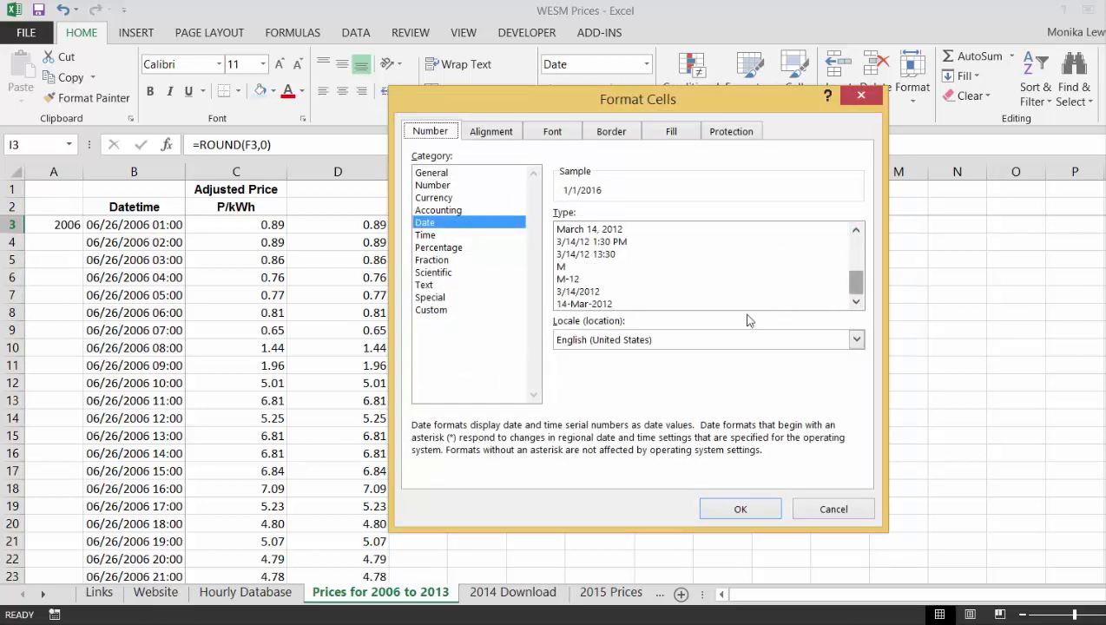
{"action": "left_click", "coordinate": [587, 255]}
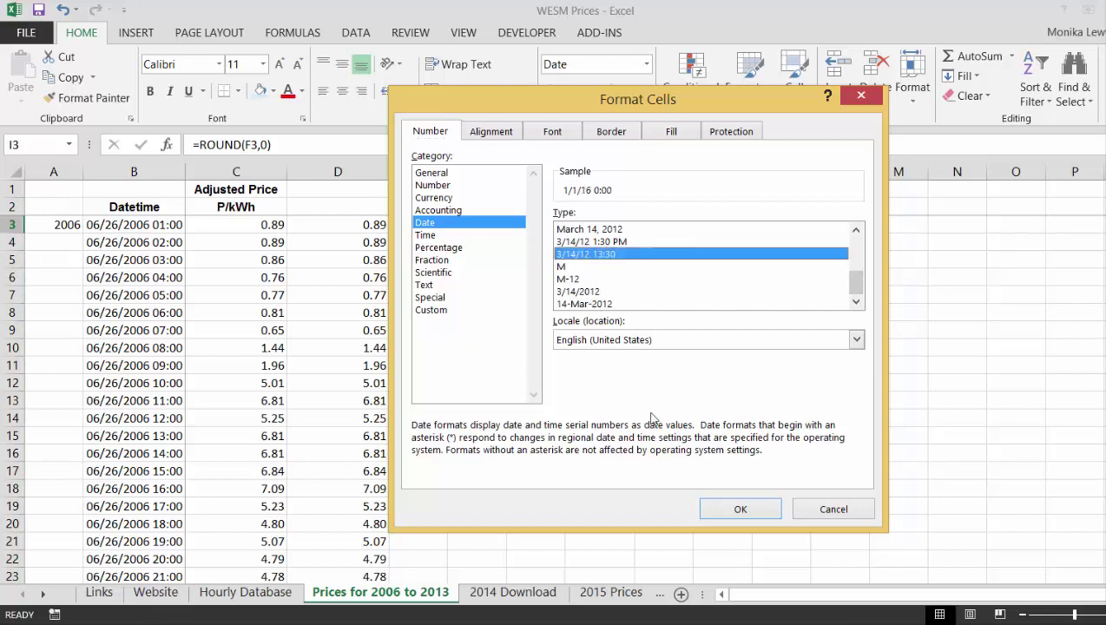
{"action": "left_click", "coordinate": [717, 509]}
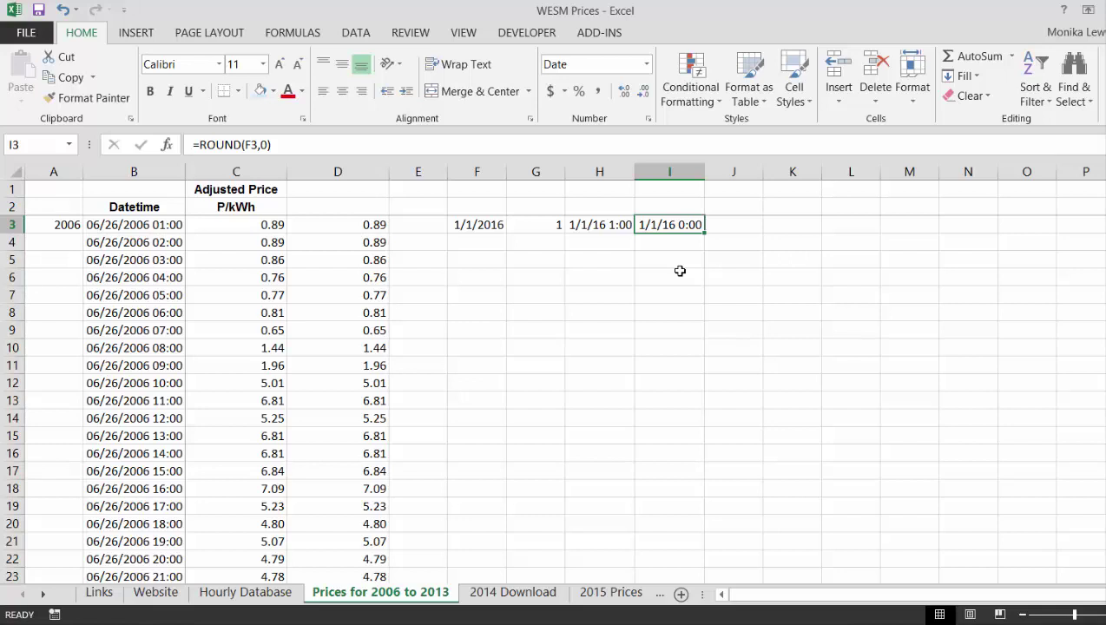
Apply the day-month-year date format to I3 and delete its formula
{"action": "key", "text": "ctrl+shift+3"}
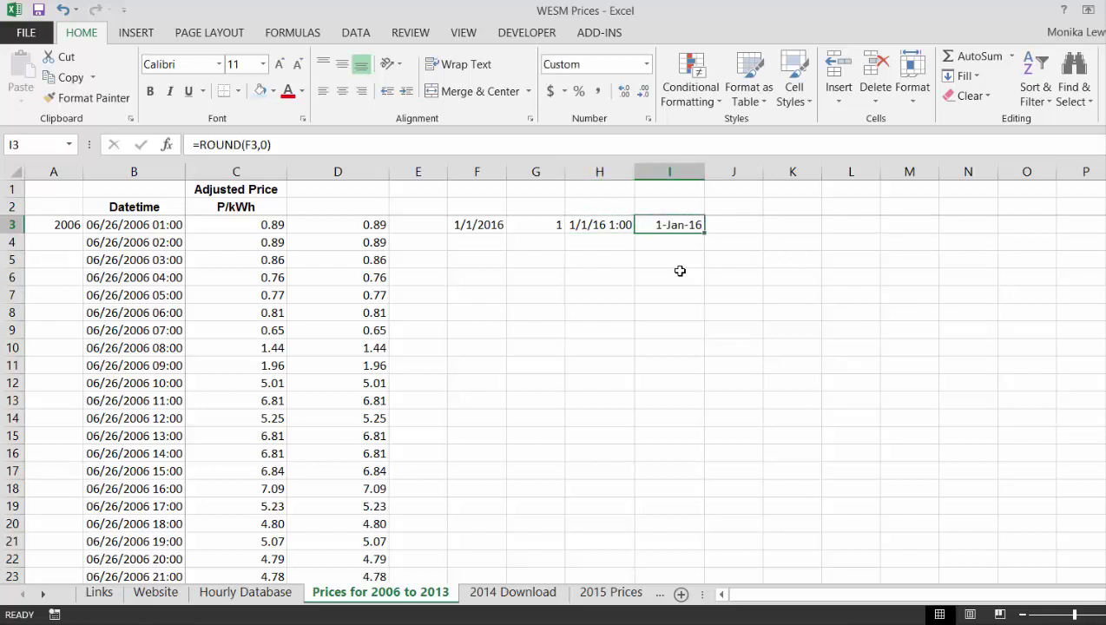
{"action": "key", "text": "Delete"}
{"action": "key", "text": "Left"}
{"action": "key", "text": "Left"}
{"action": "key", "text": "Left"}
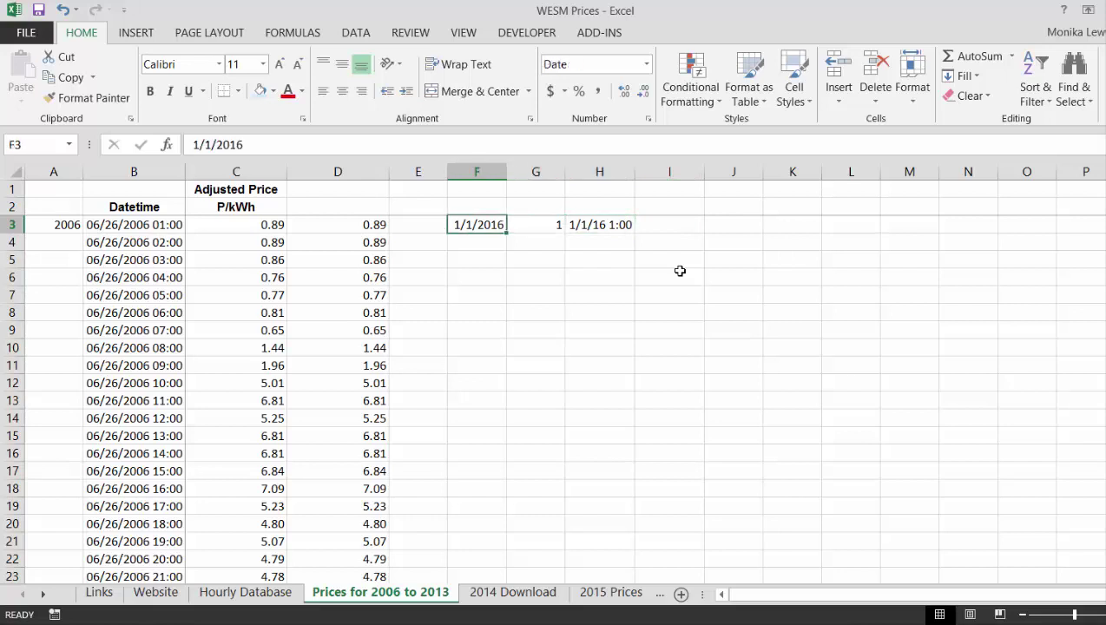
Check the last datetime entry on the Prices for 2006 to 2013 sheet and the first records on the 2014 Download sheet
{"action": "key", "text": "ctrl+Page_Up"}
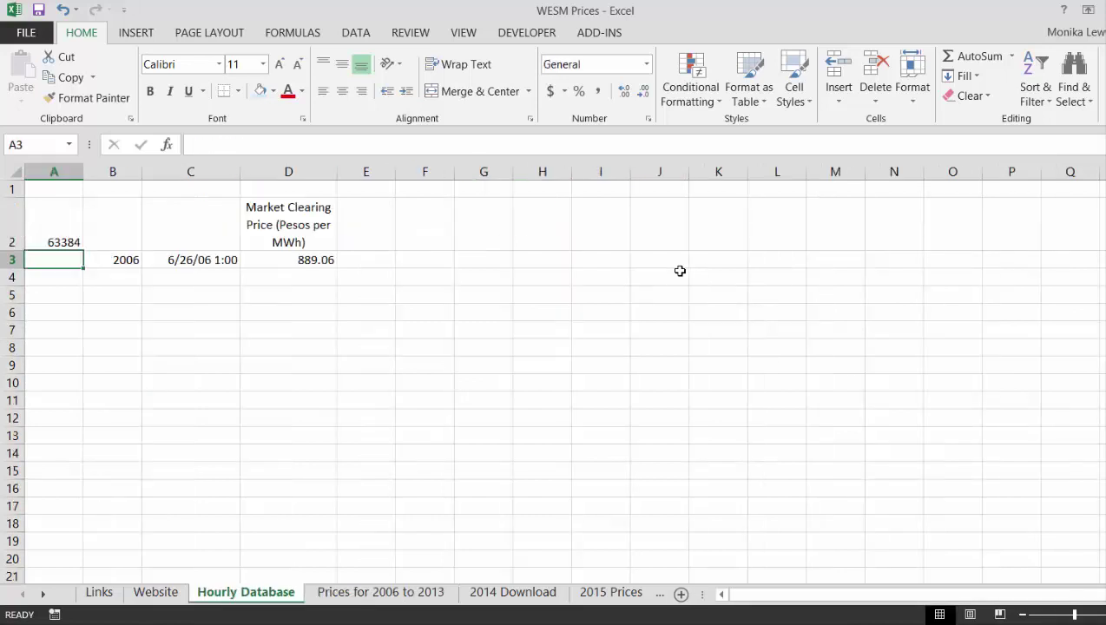
{"action": "key", "text": "ctrl+Page_Down"}
{"action": "key", "text": "Left"}
{"action": "key", "text": "Left"}
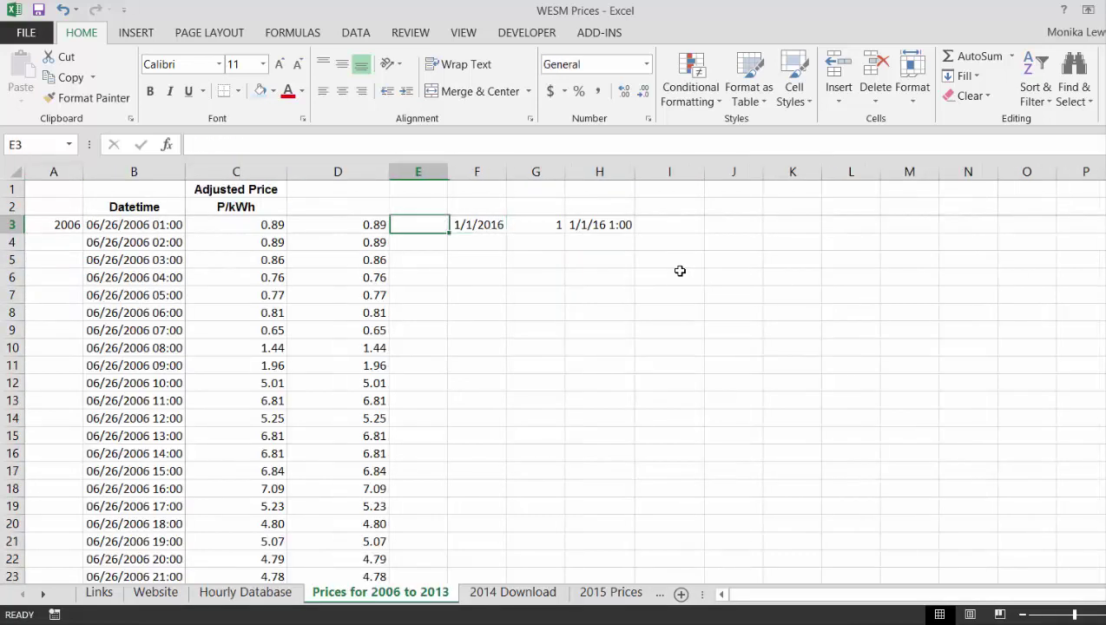
{"action": "key", "text": "Left"}
{"action": "key", "text": "Left"}
{"action": "key", "text": "ctrl+Down"}
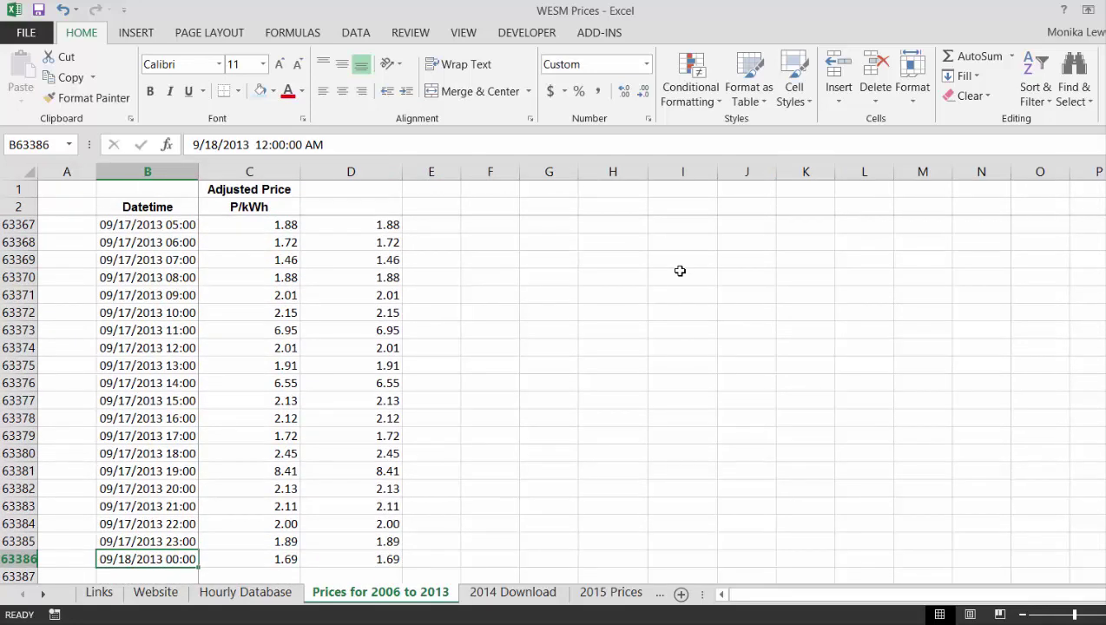
{"action": "key", "text": "ctrl+Page_Down"}
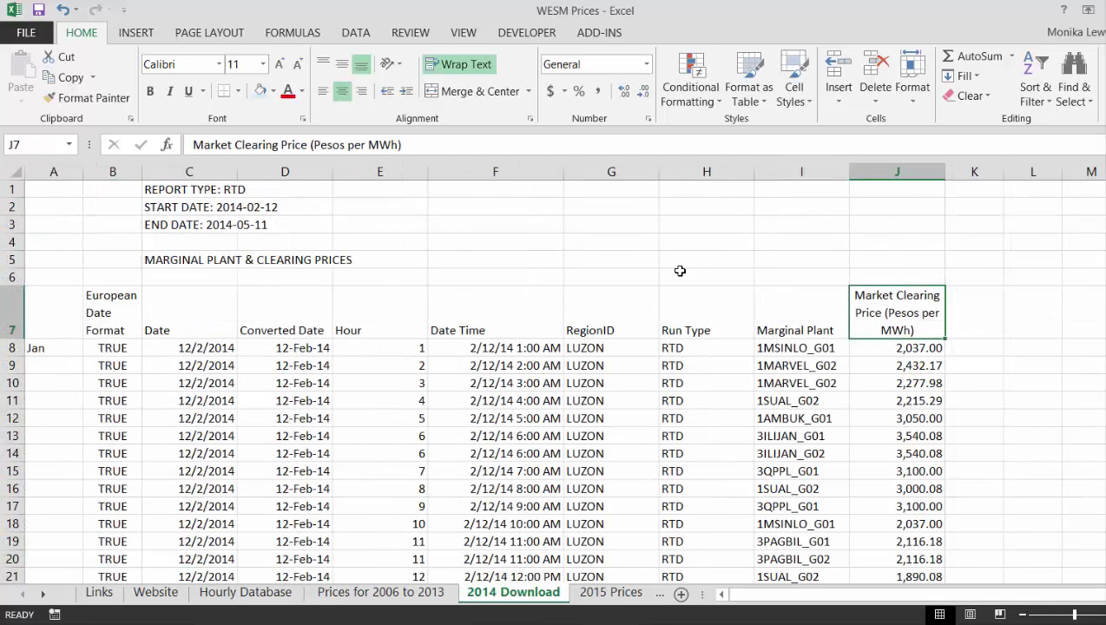
{"action": "key", "text": "Down"}
{"action": "key", "text": "Left"}
{"action": "key", "text": "Left"}
{"action": "key", "text": "Left"}
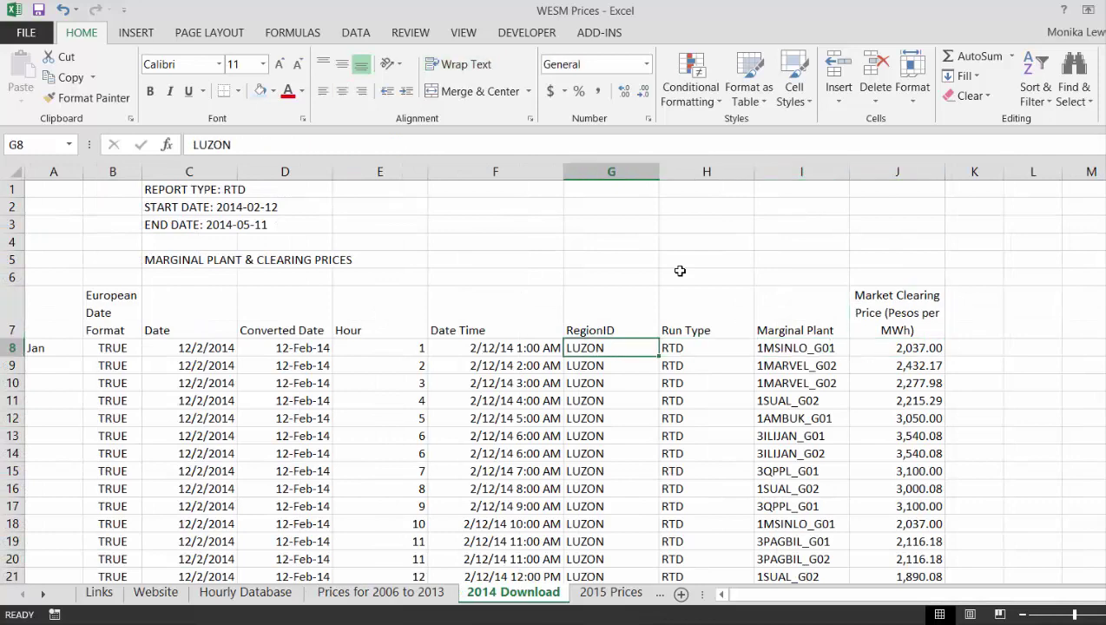
{"action": "key", "text": "Left"}
Review the Links and Website sheets and return to the Prices for 2006 to 2013 sheet
{"action": "key", "text": "ctrl+Page_Up"}
{"action": "key", "text": "ctrl+Page_Up"}
{"action": "key", "text": "ctrl+Page_Up"}
{"action": "key", "text": "ctrl+Page_Up"}
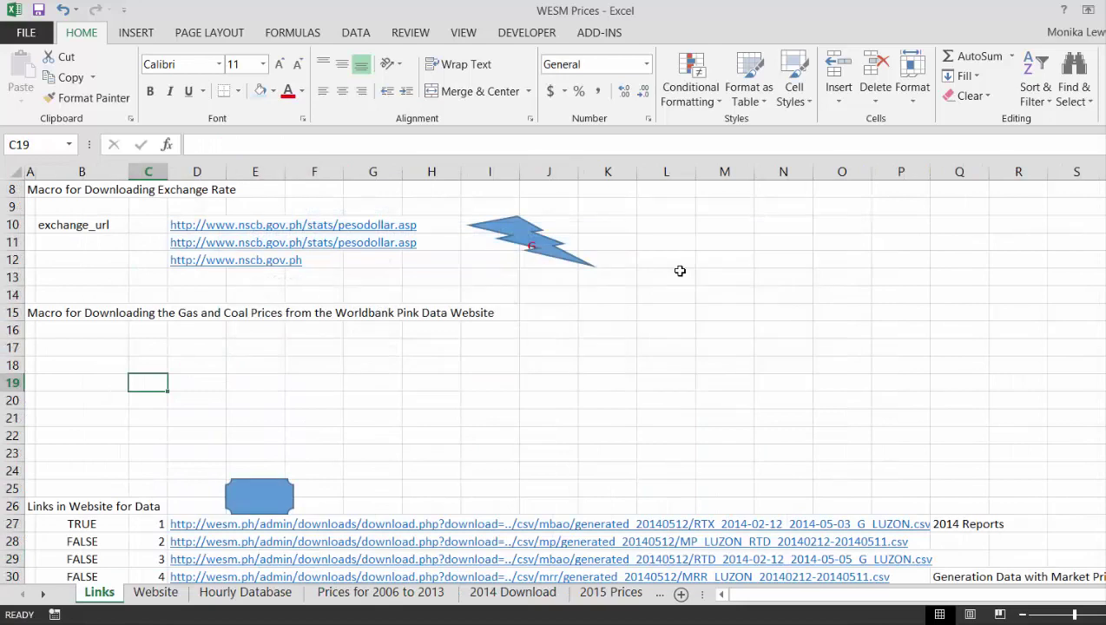
{"action": "key", "text": "ctrl+Page_Down"}
{"action": "key", "text": "ctrl+Page_Up"}
{"action": "key", "text": "ctrl+Page_Down"}
{"action": "key", "text": "ctrl+Page_Down"}
{"action": "key", "text": "ctrl+Page_Down"}
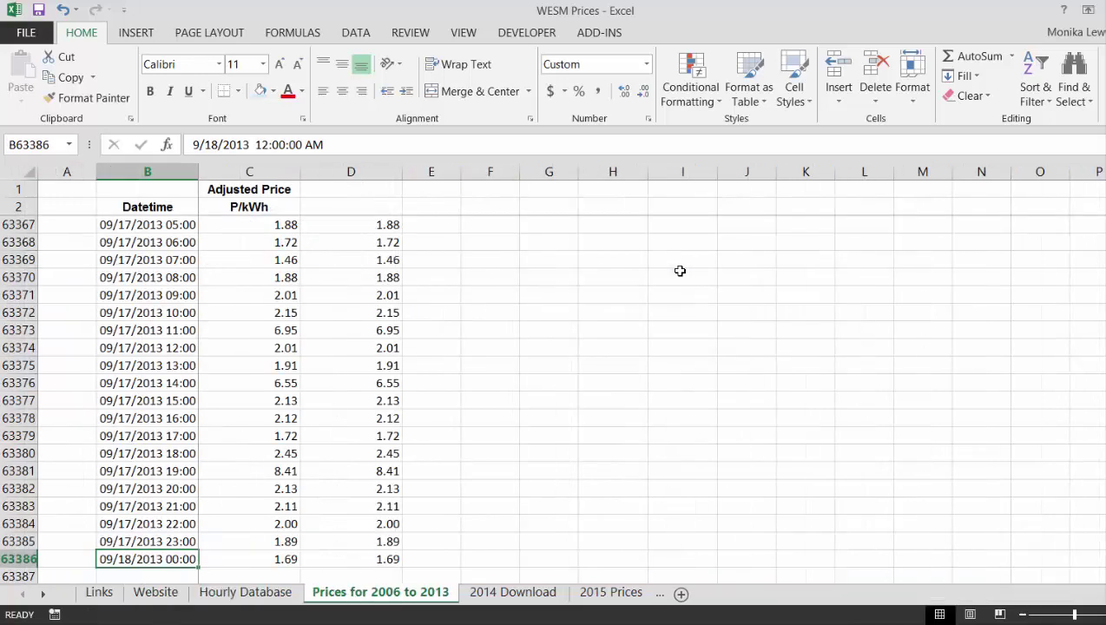
Enter 1 in A3 on the Hourly Database sheet as the first record counter
{"action": "key", "text": "ctrl+Page_Up"}
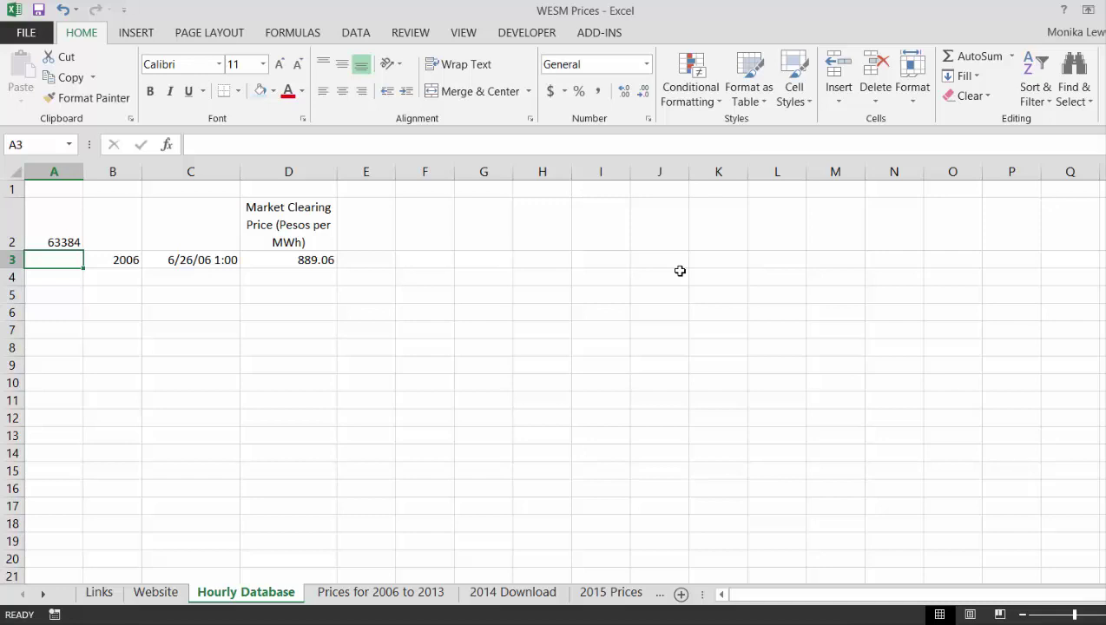
{"action": "type", "text": "1"}
{"action": "key", "text": "Return"}
Try to fill a linear series across the row from A3, and undo it
{"action": "key", "text": "Up"}
{"action": "key", "text": "alt"}
{"action": "key", "text": "e"}
{"action": "key", "text": "i"}
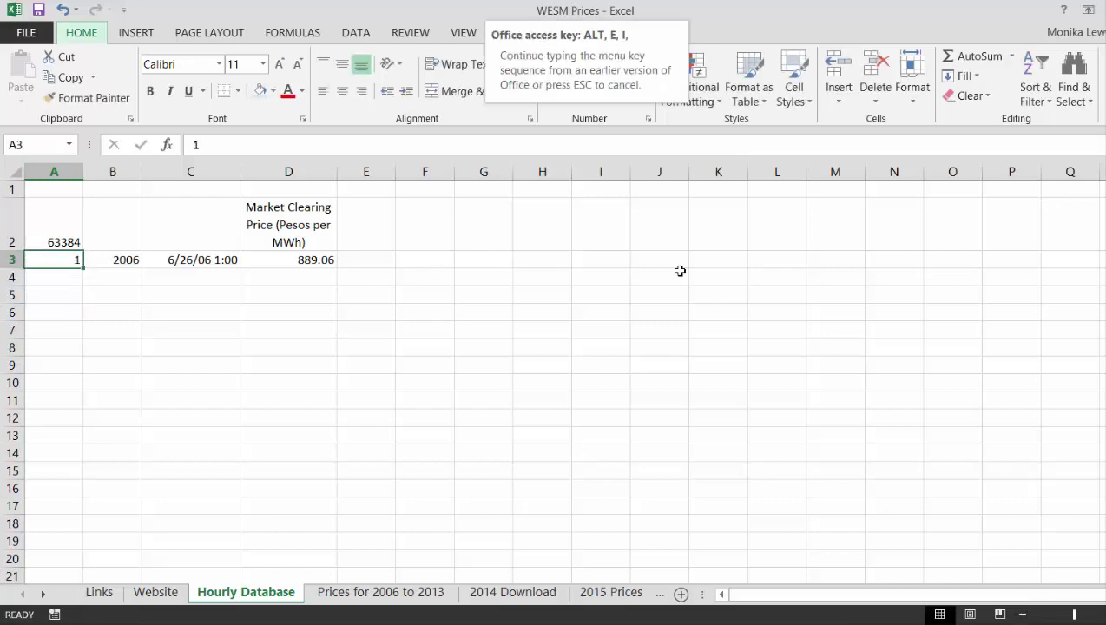
{"action": "key", "text": "s"}
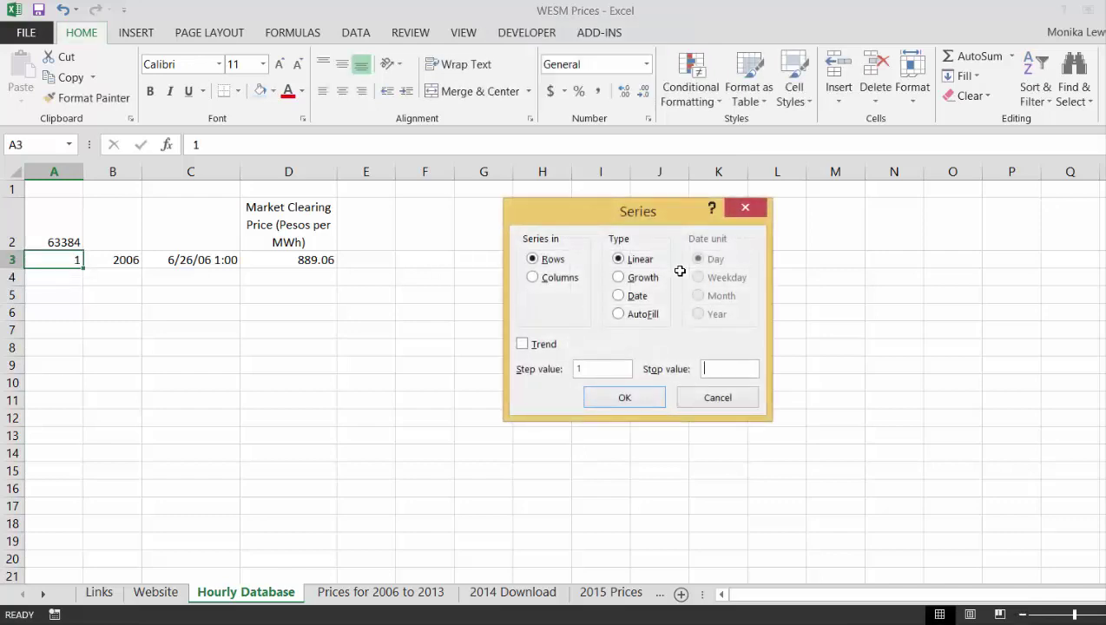
{"action": "type", "text": "3384"}
{"action": "key", "text": "Return"}
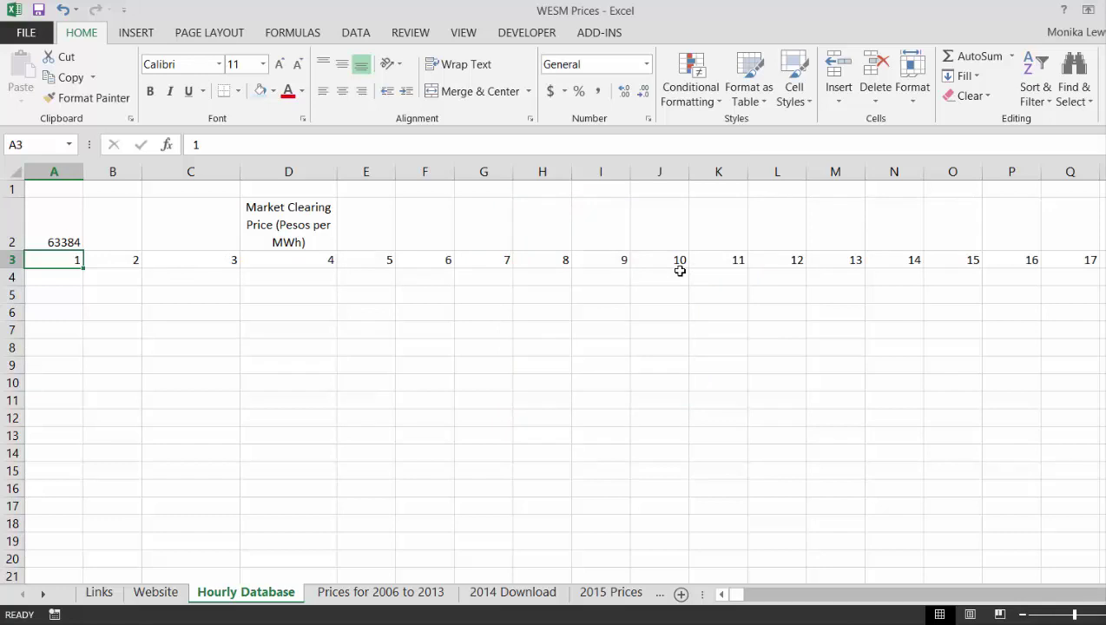
{"action": "key", "text": "ctrl+z"}
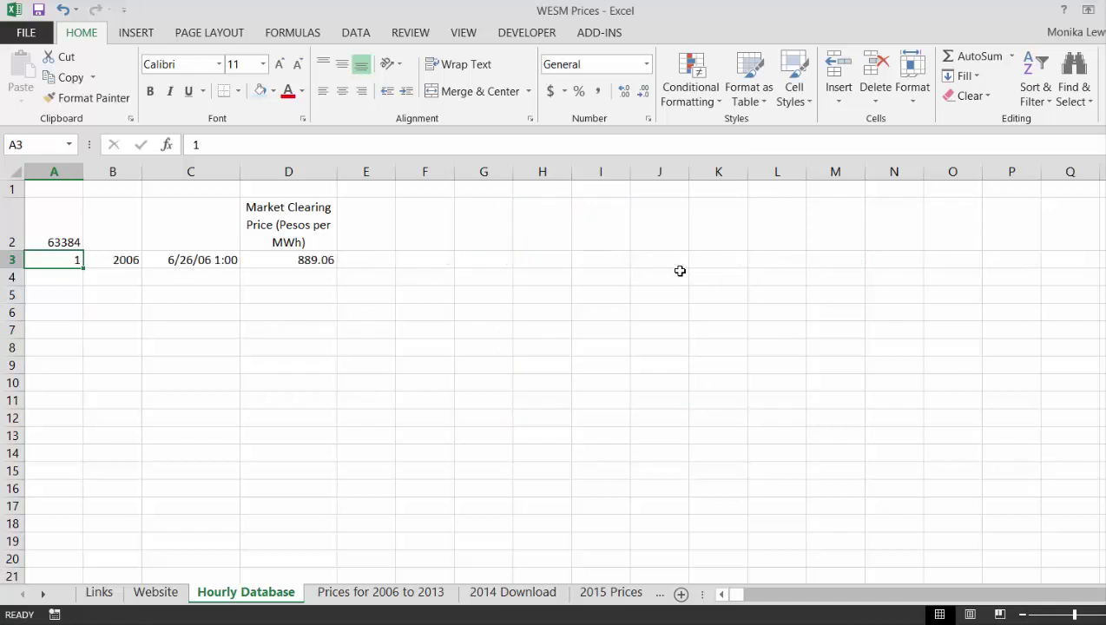
Fill the record counter down column A from A3 as a linear series with step value 1 and stop value 63384
{"action": "key", "text": "alt+h"}
{"action": "key", "text": "f"}
{"action": "key", "text": "i"}
{"action": "key", "text": "s"}
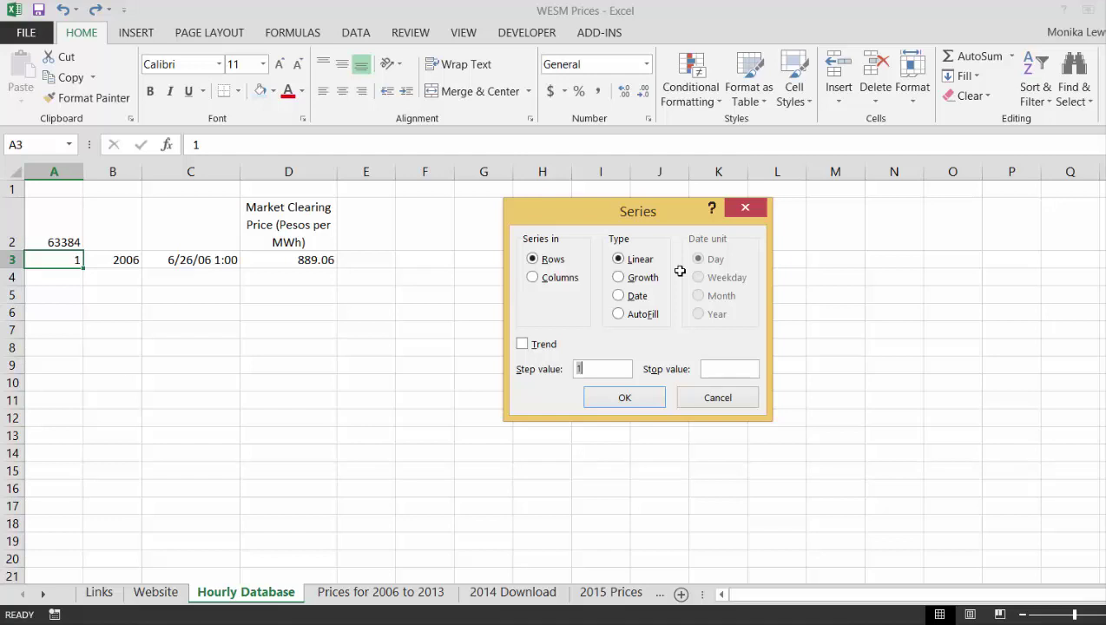
{"action": "key", "text": "alt+c"}
{"action": "key", "text": "Tab"}
{"action": "key", "text": "alt+s"}
{"action": "key", "text": "Tab"}
{"action": "type", "text": "63384"}
{"action": "key", "text": "Return"}
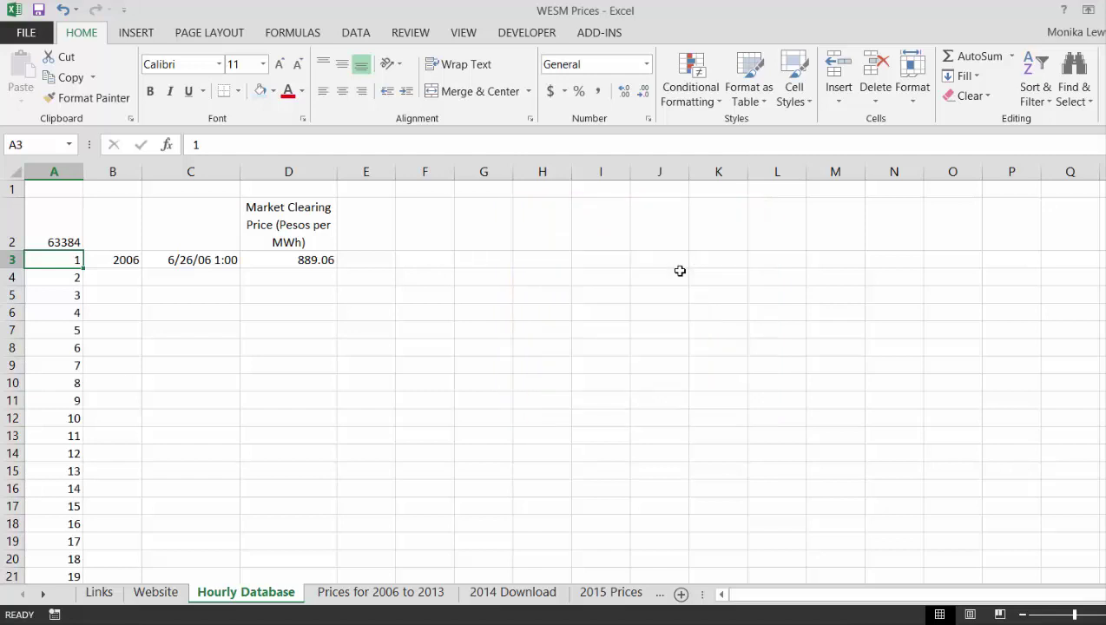
Copy the year, datetime and price formulas in B3:D3 down alongside all the record counters
{"action": "key", "text": "Right"}
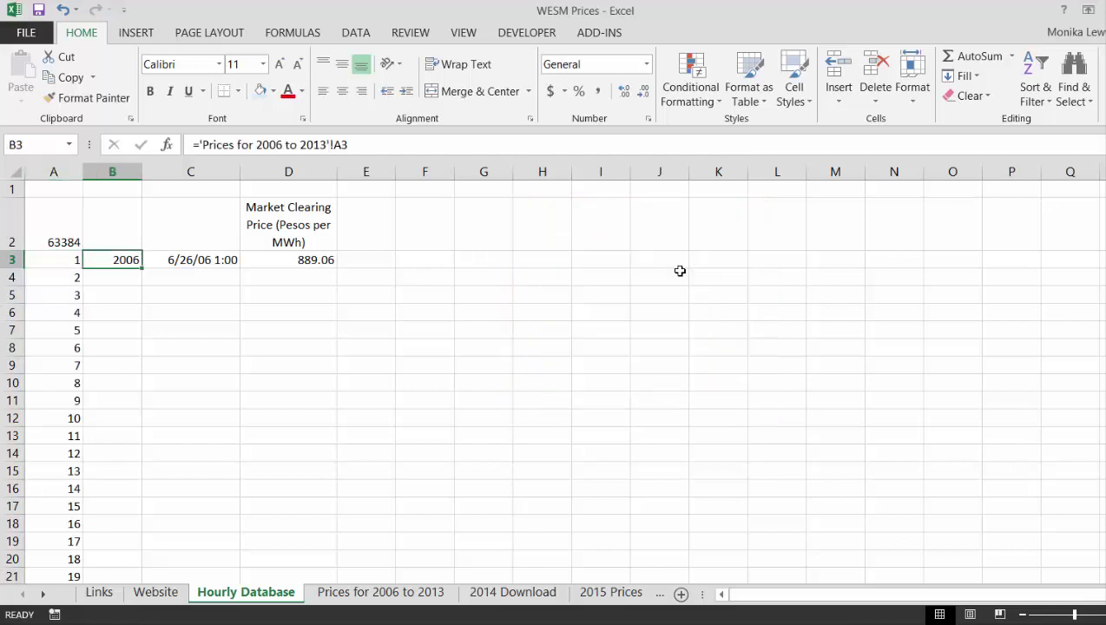
{"action": "key", "text": "ctrl+shift+Right"}
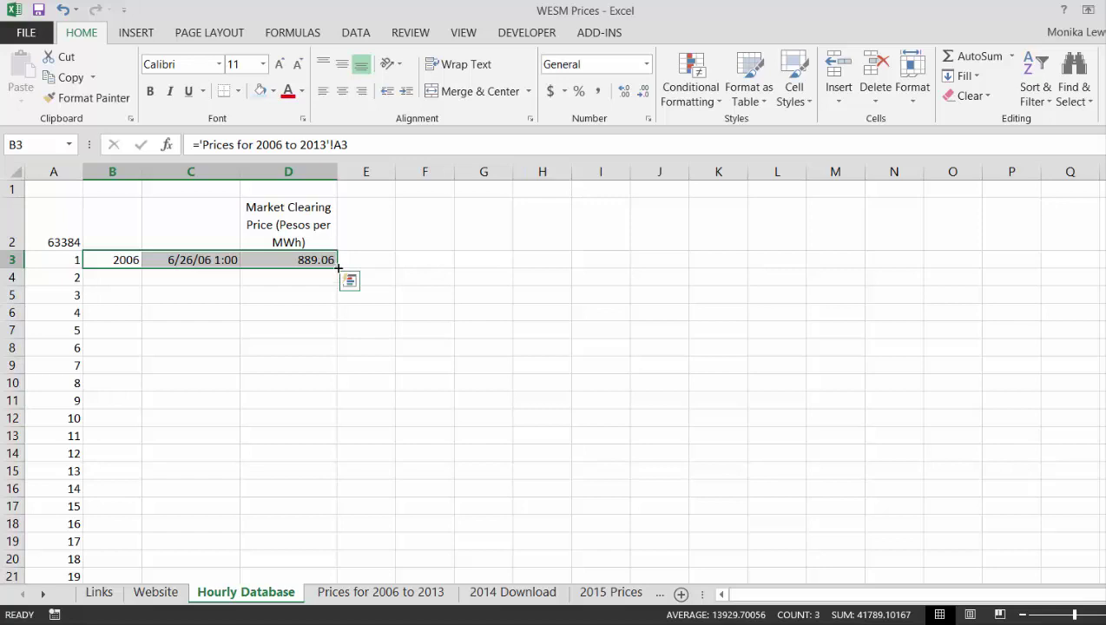
{"action": "double_click", "coordinate": [338, 269]}
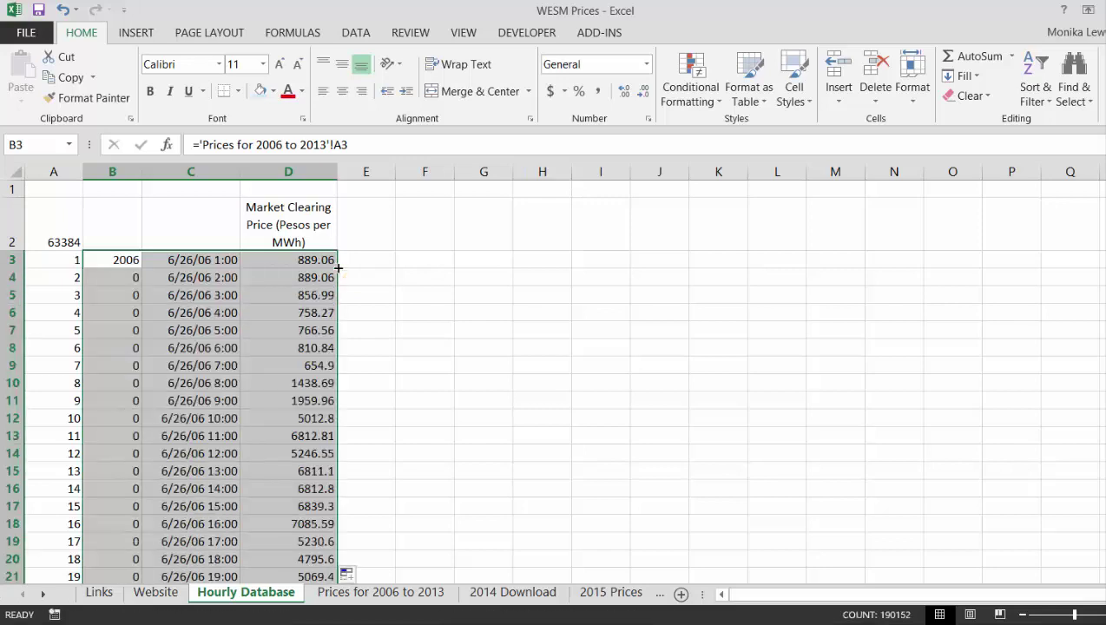
Examine the copied formulas in columns B to D of the first records, especially the year references in column B
{"action": "key", "text": "Right"}
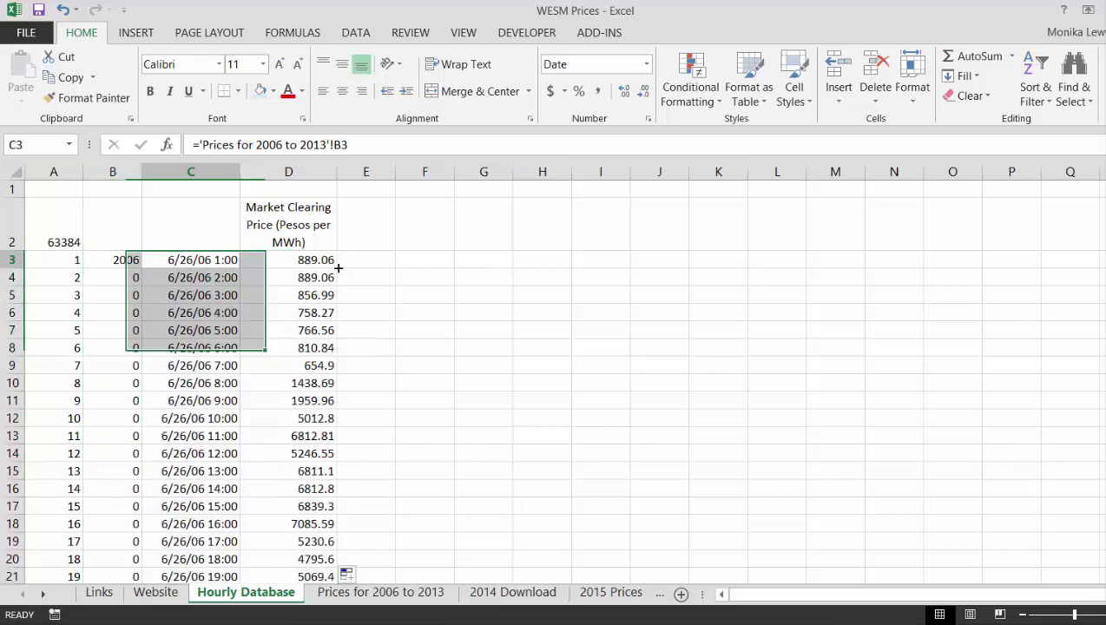
{"action": "key", "text": "Left"}
{"action": "key", "text": "Left"}
{"action": "key", "text": "Right"}
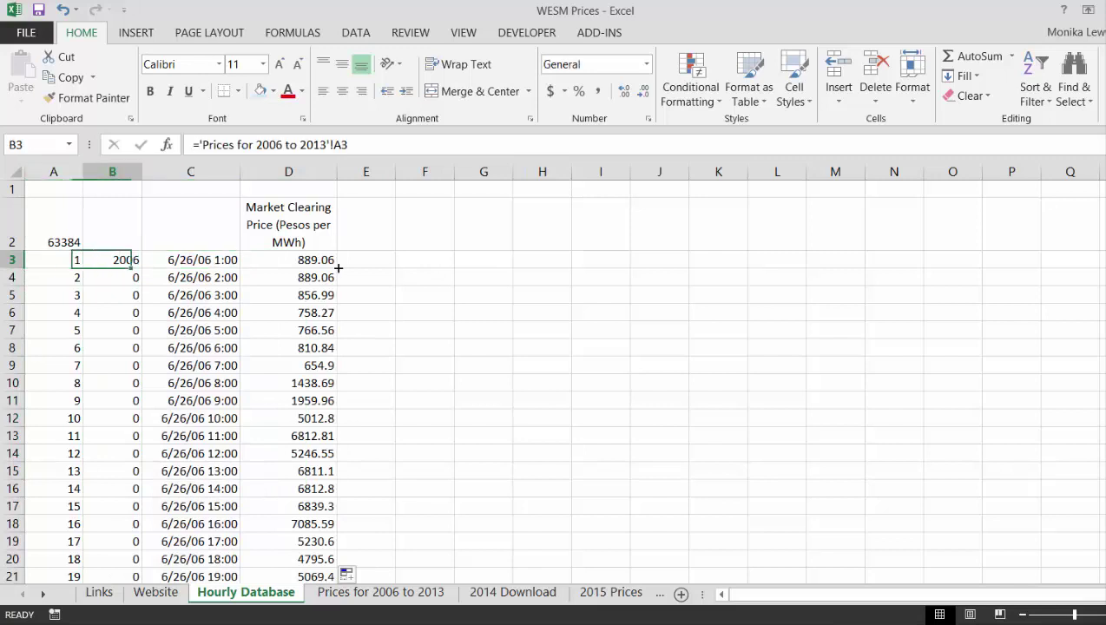
{"action": "key", "text": "Right"}
{"action": "key", "text": "Right"}
{"action": "key", "text": "Left"}
{"action": "key", "text": "Left"}
{"action": "key", "text": "Left"}
{"action": "key", "text": "Right"}
{"action": "key", "text": "Down"}
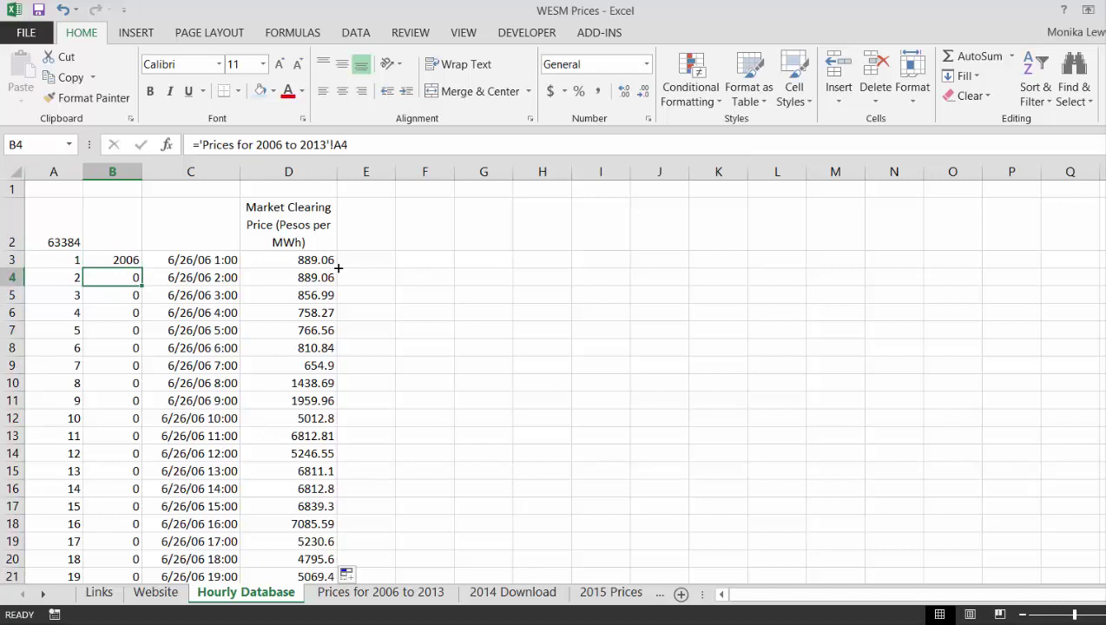
{"action": "key", "text": "Up"}
{"action": "key", "text": "Down"}
{"action": "key", "text": "Down"}
{"action": "key", "text": "Up"}
{"action": "key", "text": "Up"}
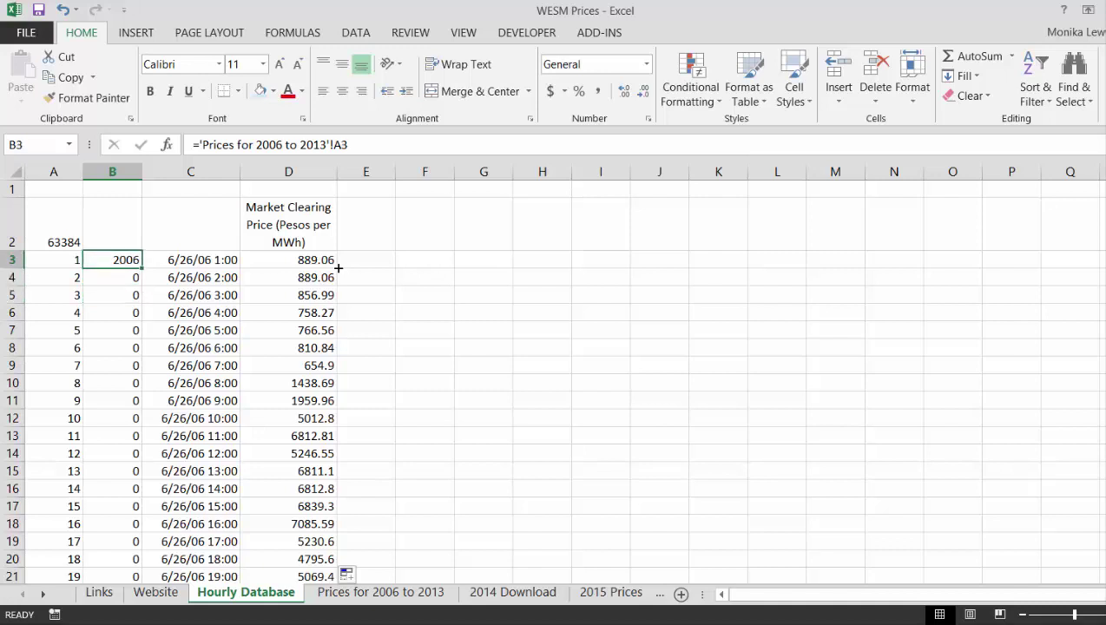
Re-enter the year formula in B3 as a link to A3 on the Prices for 2006 to 2013 sheet
{"action": "type", "text": "="}
{"action": "key", "text": "ctrl+Page_Down"}
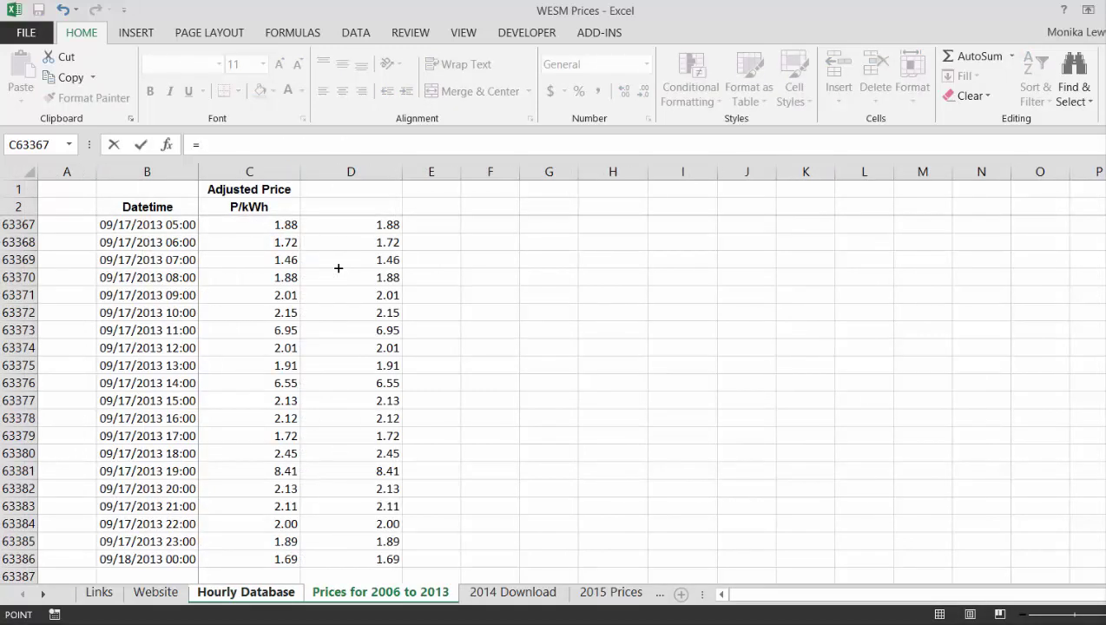
{"action": "key", "text": "ctrl+Up"}
{"action": "key", "text": "Down"}
{"action": "key", "text": "Down"}
{"action": "key", "text": "Down"}
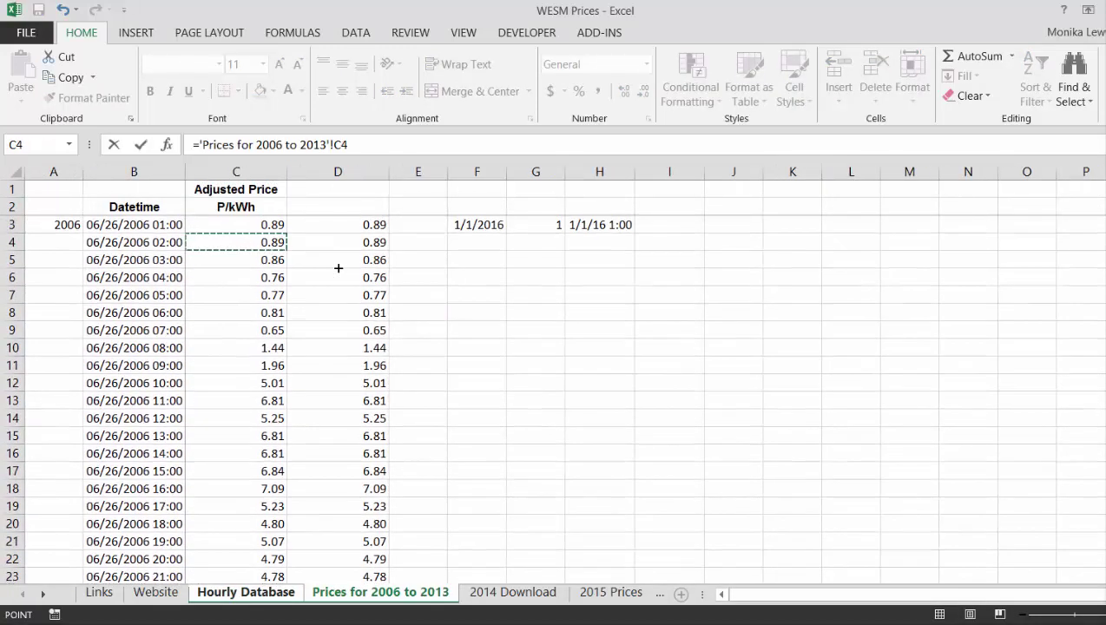
{"action": "key", "text": "Left"}
{"action": "key", "text": "Left"}
{"action": "key", "text": "Up"}
{"action": "key", "text": "Return"}
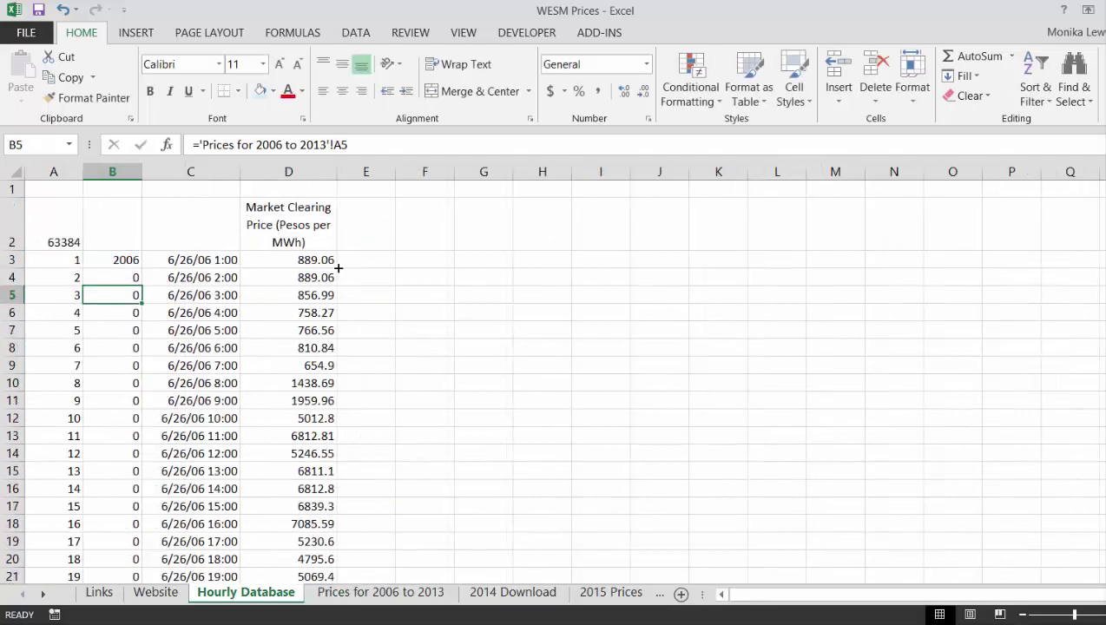
Copy the year formula in B3 down column B for all records
{"action": "key", "text": "Up"}
{"action": "key", "text": "Up"}
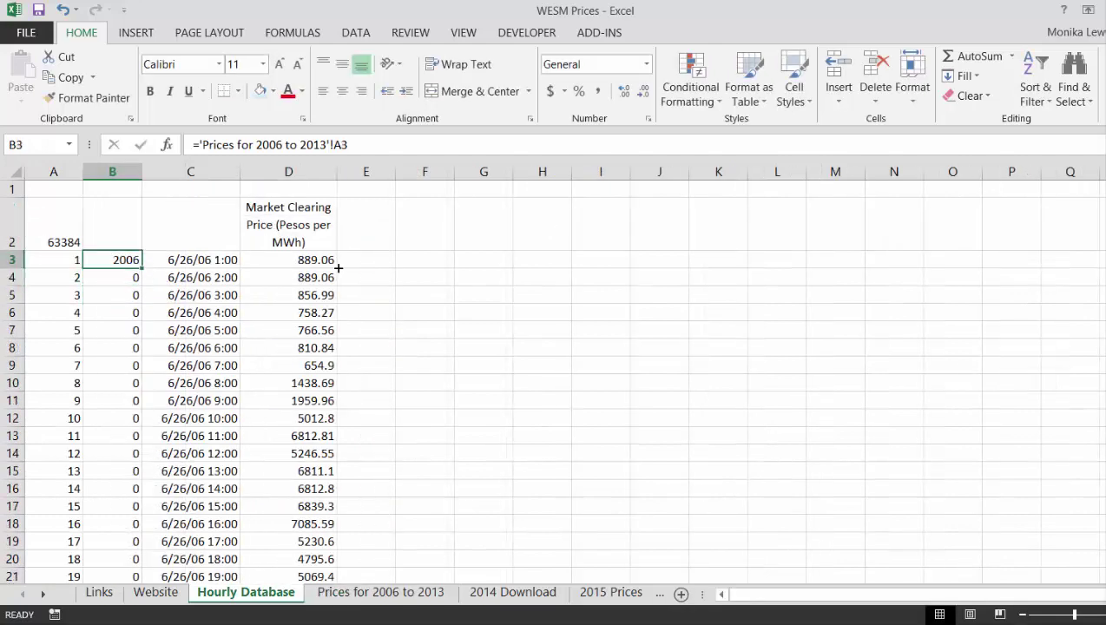
{"action": "double_click", "coordinate": [141, 268]}
{"action": "key", "text": "Down"}
{"action": "key", "text": "Down"}
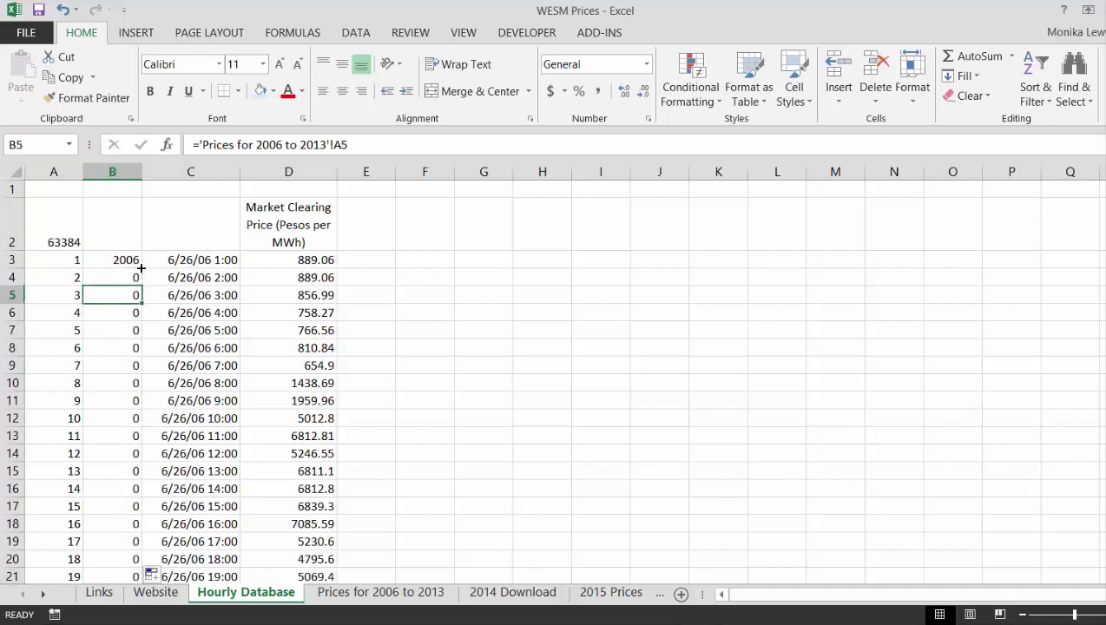
{"action": "key", "text": "Left"}
{"action": "key", "text": "Up"}
{"action": "key", "text": "Up"}
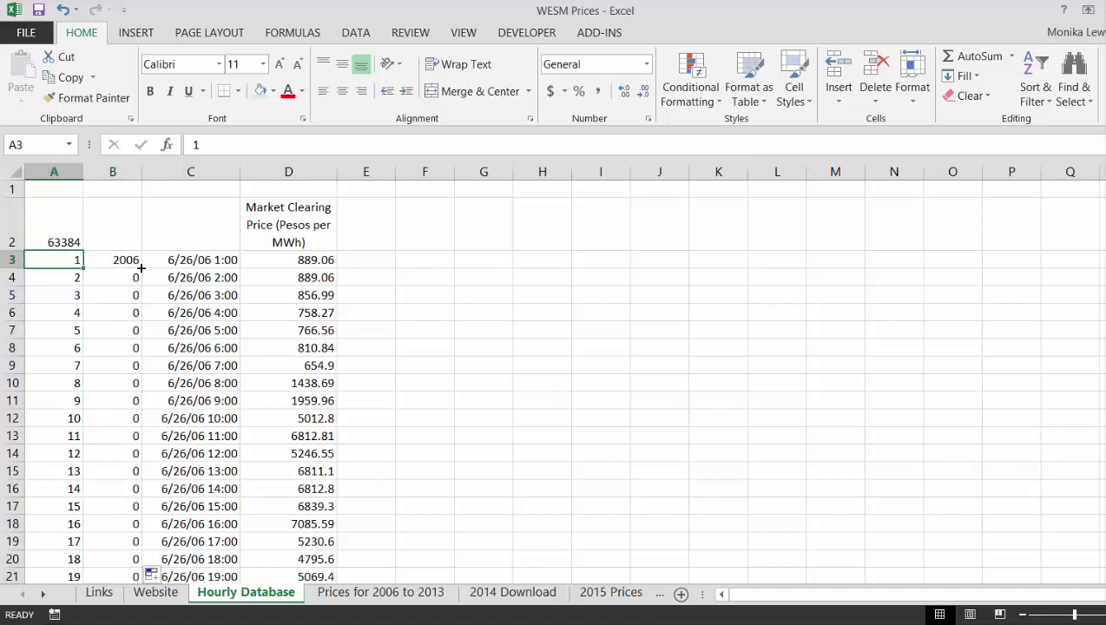
Set the tab color of the Prices for 2006 to 2013 sheet to red
{"action": "left_click", "coordinate": [373, 593]}
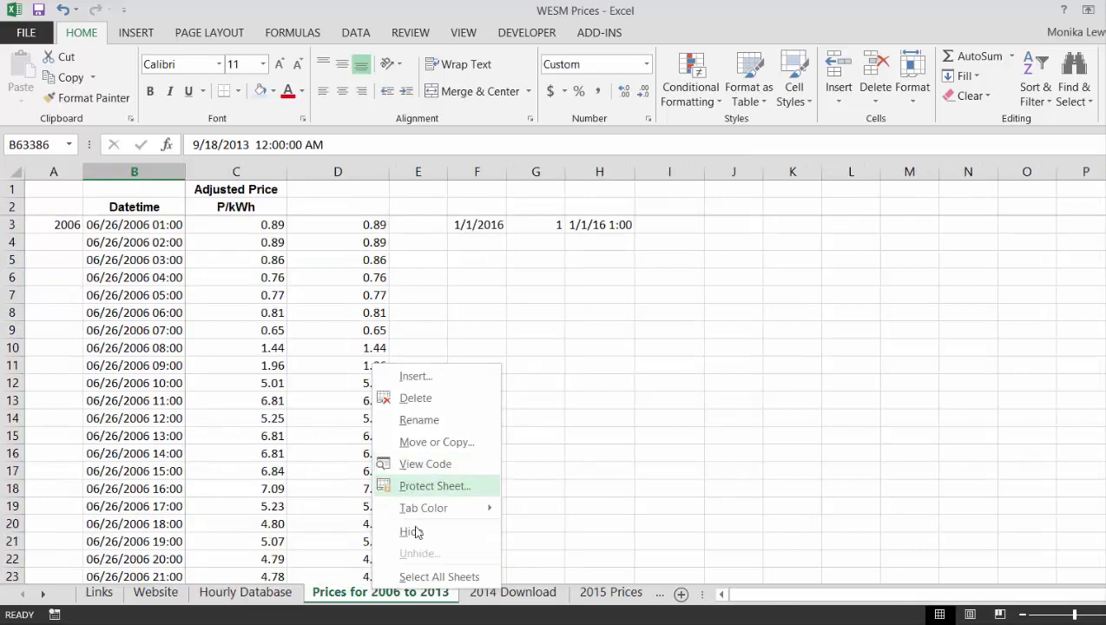
{"action": "mouse_move", "coordinate": [424, 514]}
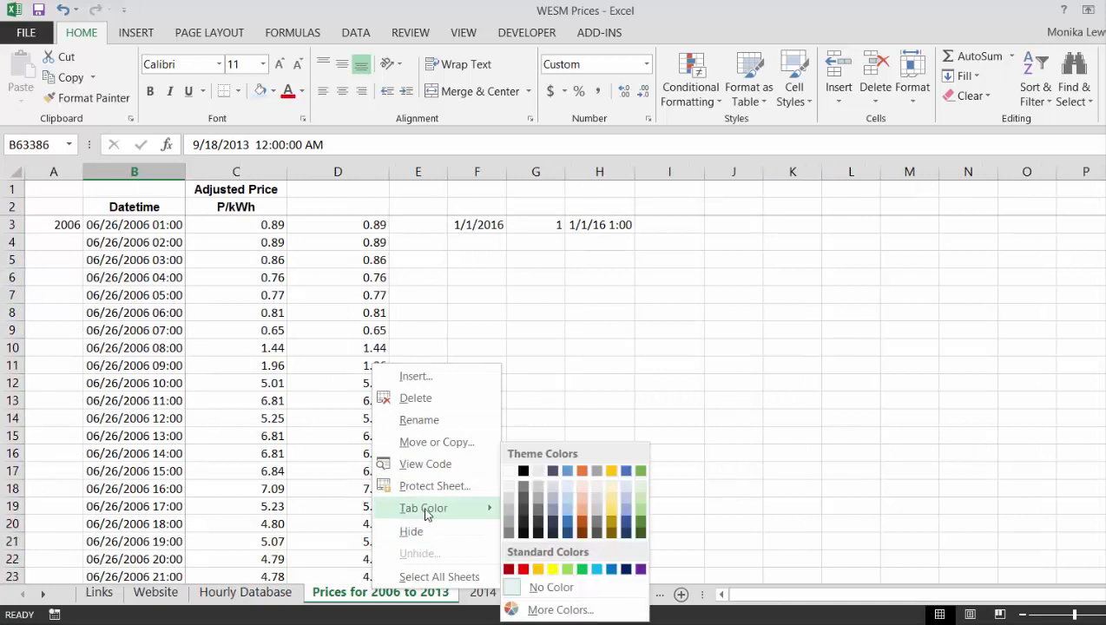
{"action": "left_click", "coordinate": [526, 569]}
{"action": "left_click", "coordinate": [533, 451]}
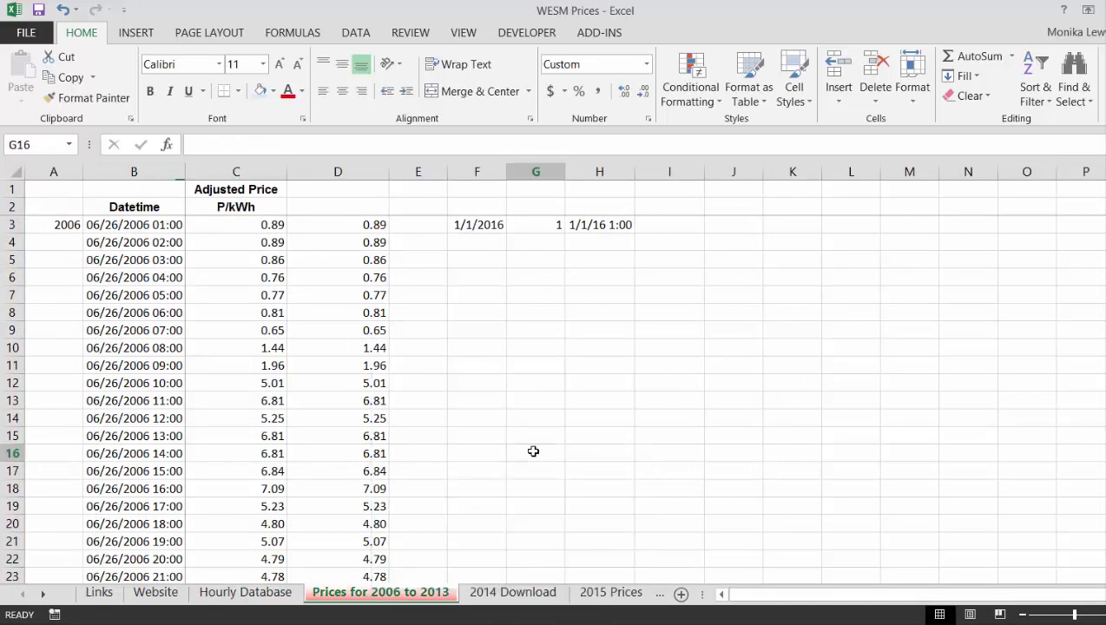
Examine the first and last datetime records on the Prices for 2006 to 2013 sheet
{"action": "left_click", "coordinate": [110, 293]}
{"action": "key", "text": "Up"}
{"action": "key", "text": "Up"}
{"action": "key", "text": "Up"}
{"action": "key", "text": "Up"}
{"action": "key", "text": "Up"}
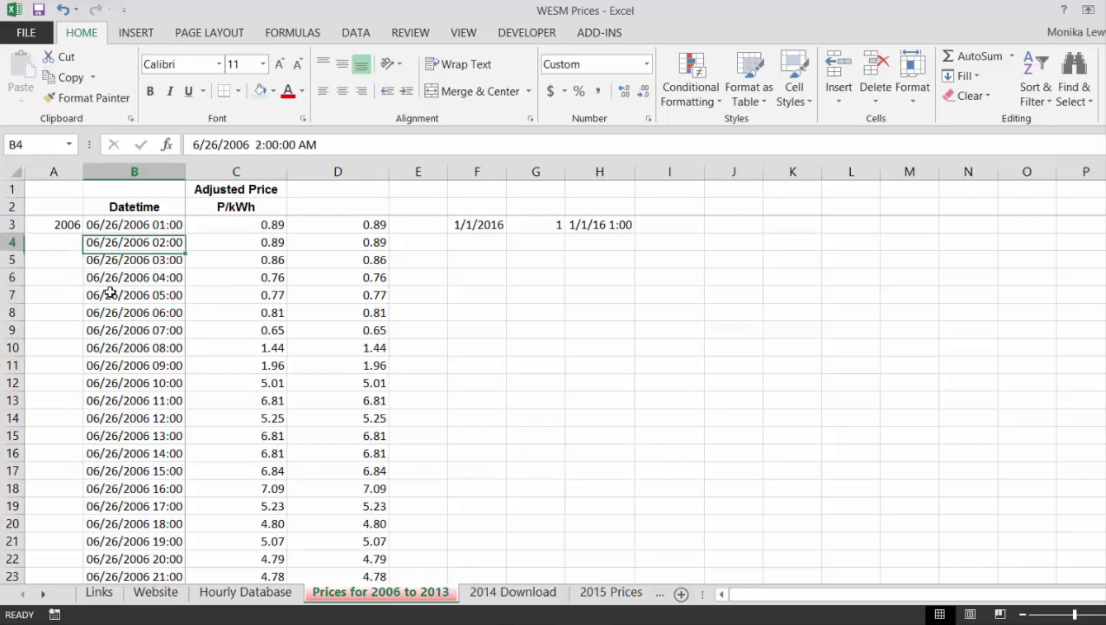
{"action": "key", "text": "Down"}
{"action": "key", "text": "Left"}
{"action": "key", "text": "Right"}
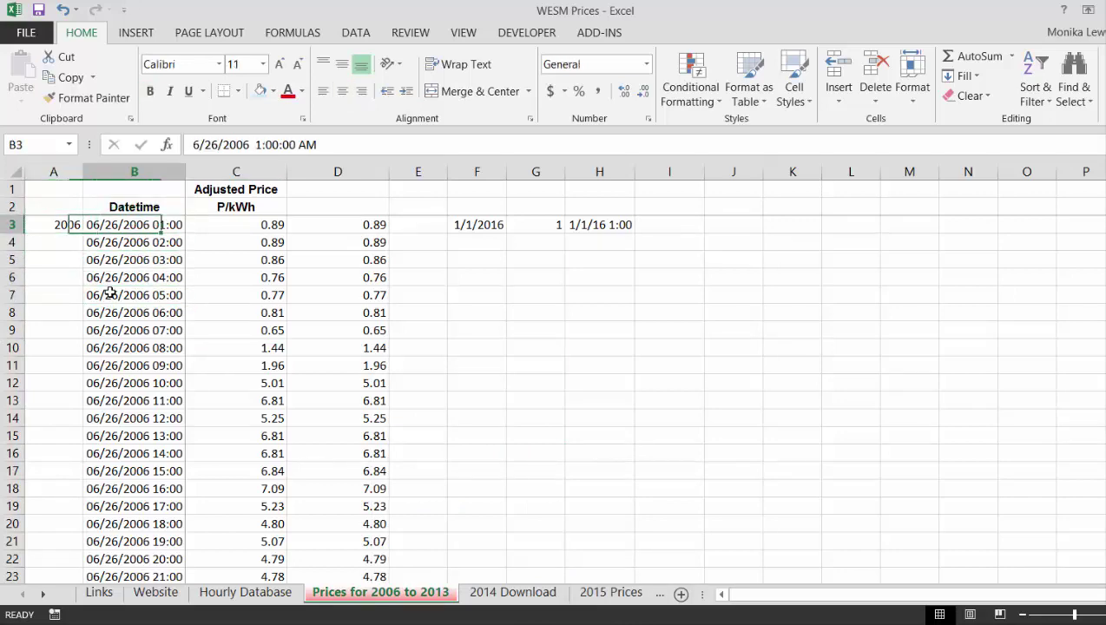
{"action": "key", "text": "ctrl+Down"}
{"action": "key", "text": "Down"}
{"action": "key", "text": "Left"}
{"action": "key", "text": "Up"}
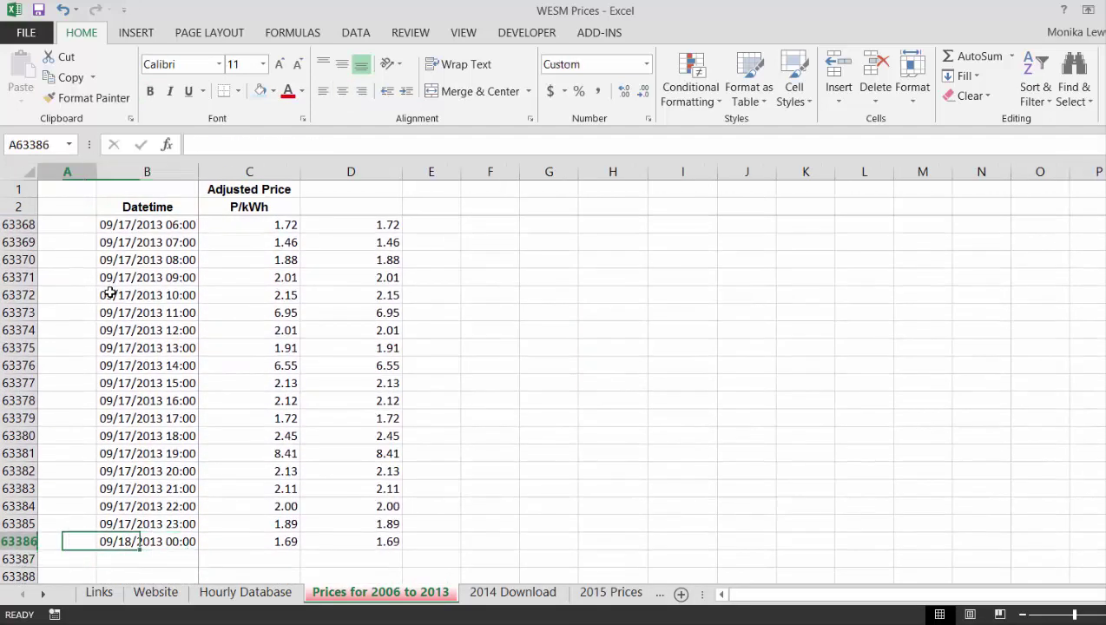
{"action": "key", "text": "Down"}
{"action": "key", "text": "Down"}
{"action": "key", "text": "Up"}
{"action": "key", "text": "Up"}
{"action": "key", "text": "Down"}
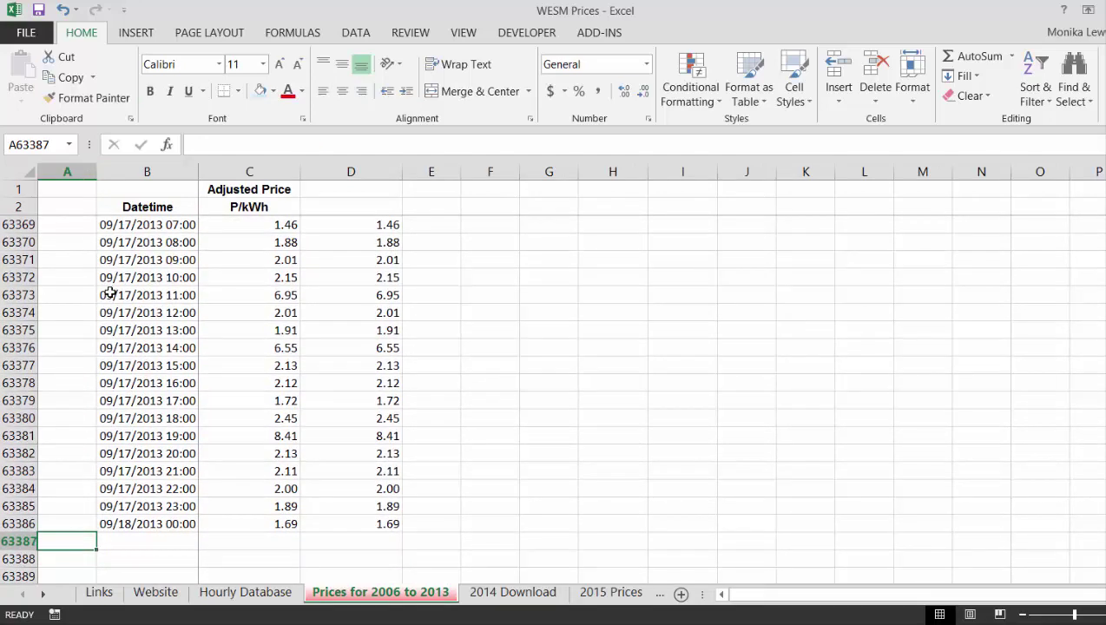
{"action": "key", "text": "Up"}
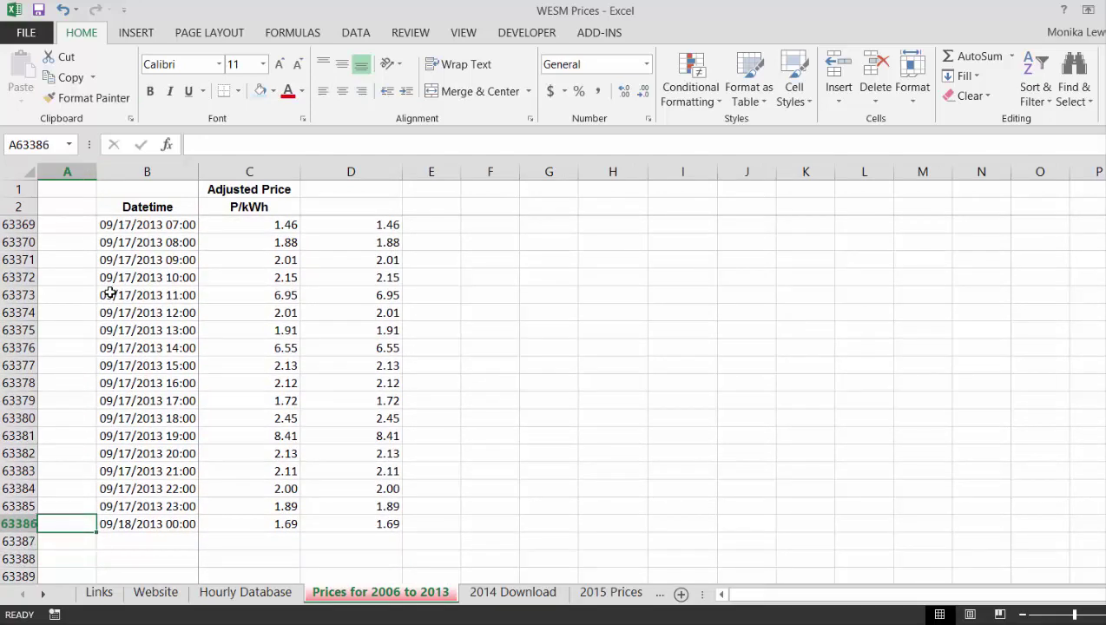
Check the start and end of the 2014 Download records and compare them with the last record on the Prices for 2006 to 2013 sheet
{"action": "key", "text": "ctrl+Page_Down"}
{"action": "key", "text": "Left"}
{"action": "key", "text": "Left"}
{"action": "key", "text": "Left"}
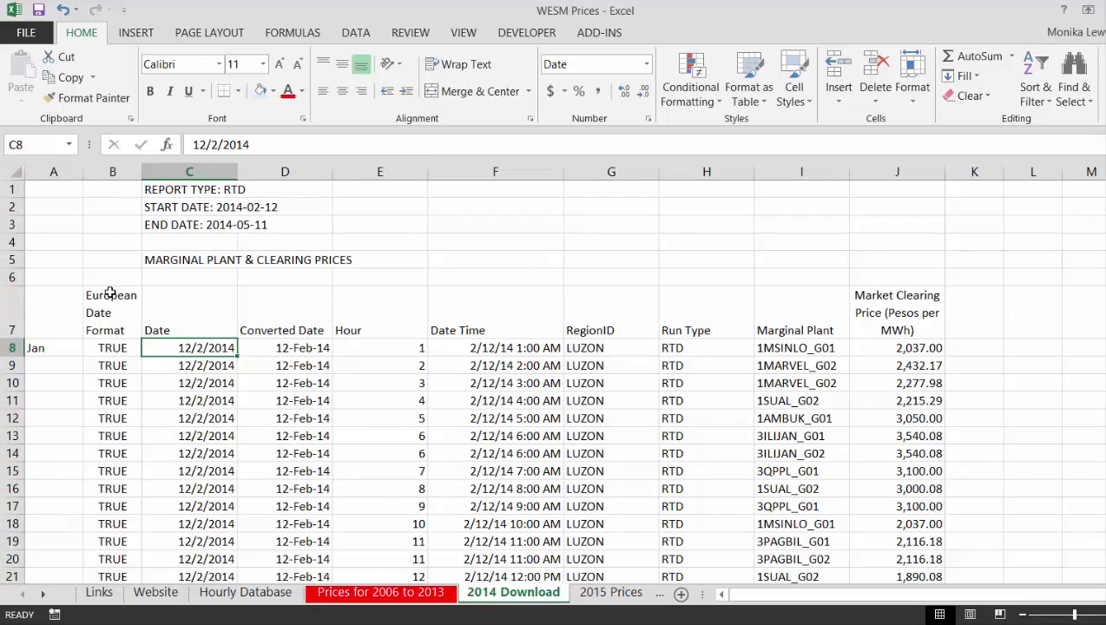
{"action": "key", "text": "ctrl+Down"}
{"action": "key", "text": "Down"}
{"action": "key", "text": "Up"}
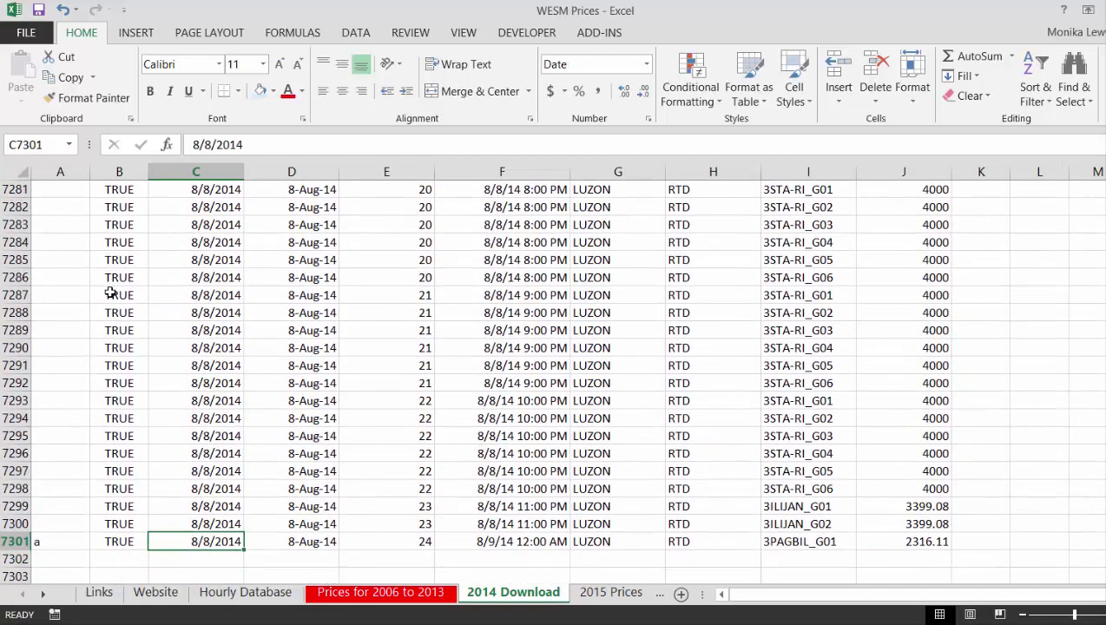
{"action": "key", "text": "ctrl+Page_Up"}
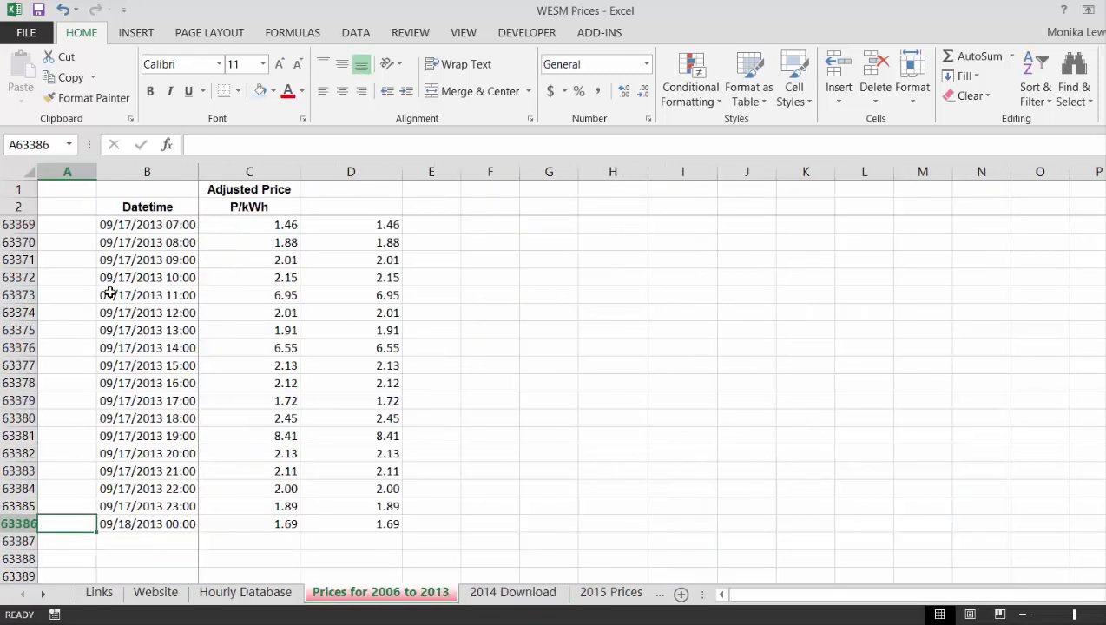
{"action": "key", "text": "ctrl+Page_Down"}
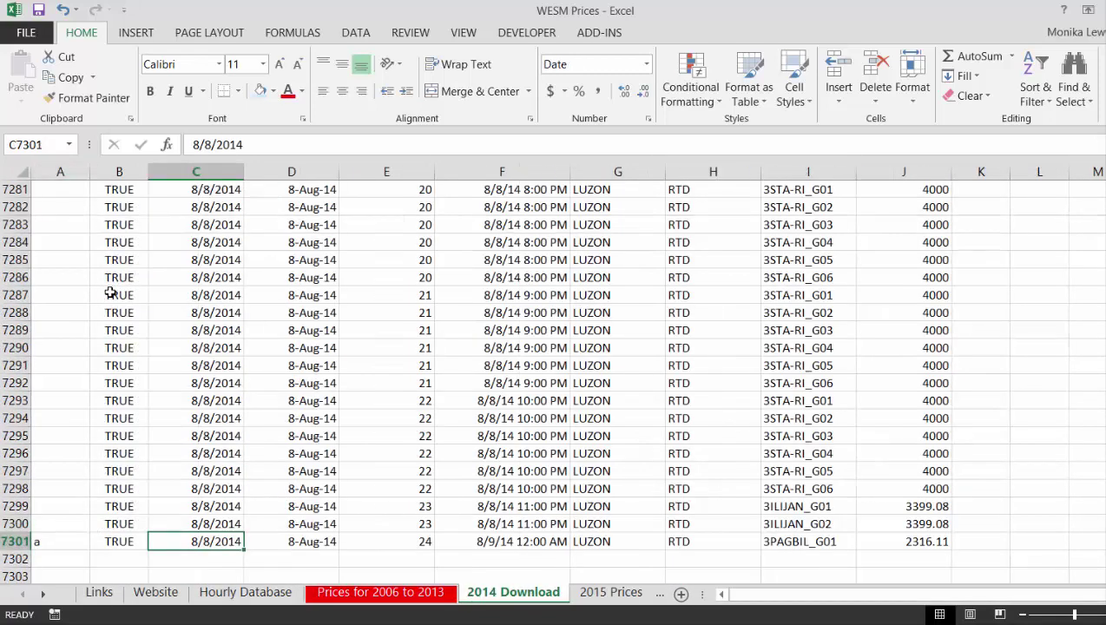
{"action": "key", "text": "Down"}
{"action": "key", "text": "Down"}
{"action": "key", "text": "Down"}
{"action": "key", "text": "Up"}
{"action": "key", "text": "Up"}
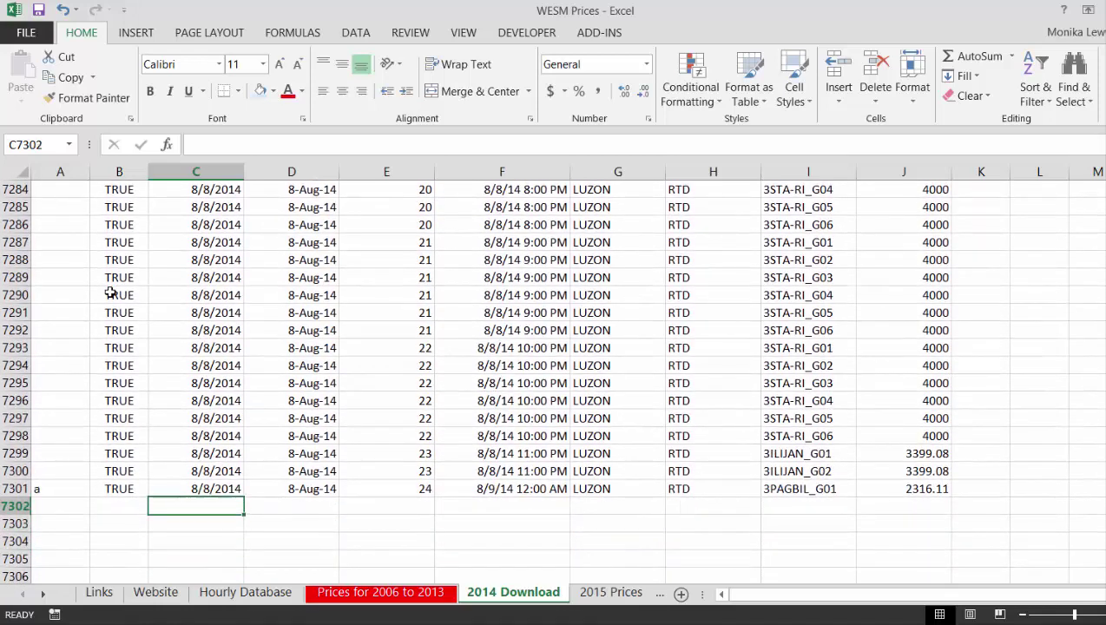
{"action": "key", "text": "Up"}
{"action": "key", "text": "Left"}
{"action": "key", "text": "Left"}
{"action": "key", "text": "shift+Right"}
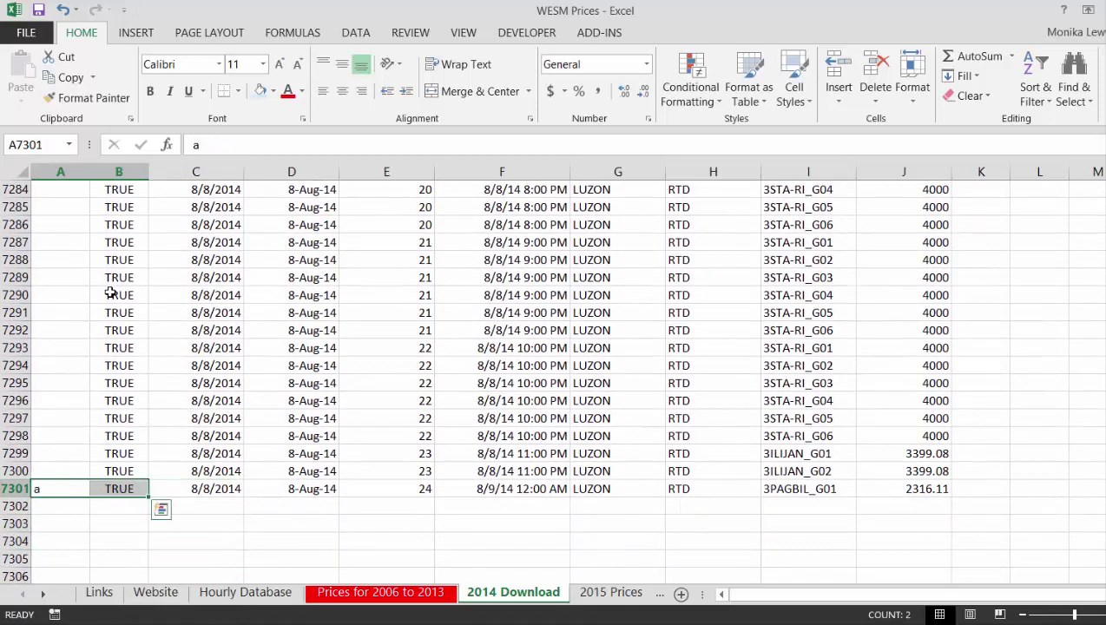
{"action": "key", "text": "Up"}
Fill the last record in row 63386 of the Prices for 2006 to 2013 sheet down to row 63394
{"action": "key", "text": "ctrl+Page_Up"}
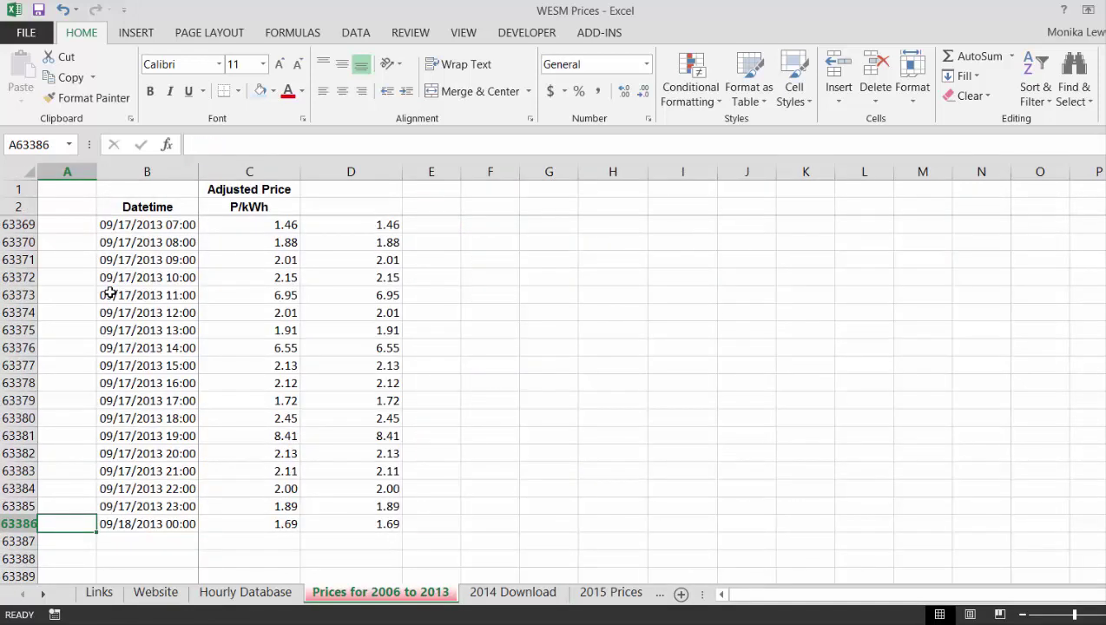
{"action": "key", "text": "shift+Right"}
{"action": "key", "text": "shift+Right"}
{"action": "key", "text": "shift+Right"}
{"action": "key", "text": "shift+Right"}
{"action": "key", "text": "shift+Down"}
{"action": "key", "text": "shift+Down"}
{"action": "key", "text": "shift+Down"}
{"action": "key", "text": "shift+Down"}
{"action": "key", "text": "shift+Down"}
{"action": "key", "text": "shift+Down"}
{"action": "key", "text": "shift+Down"}
{"action": "key", "text": "shift+Down"}
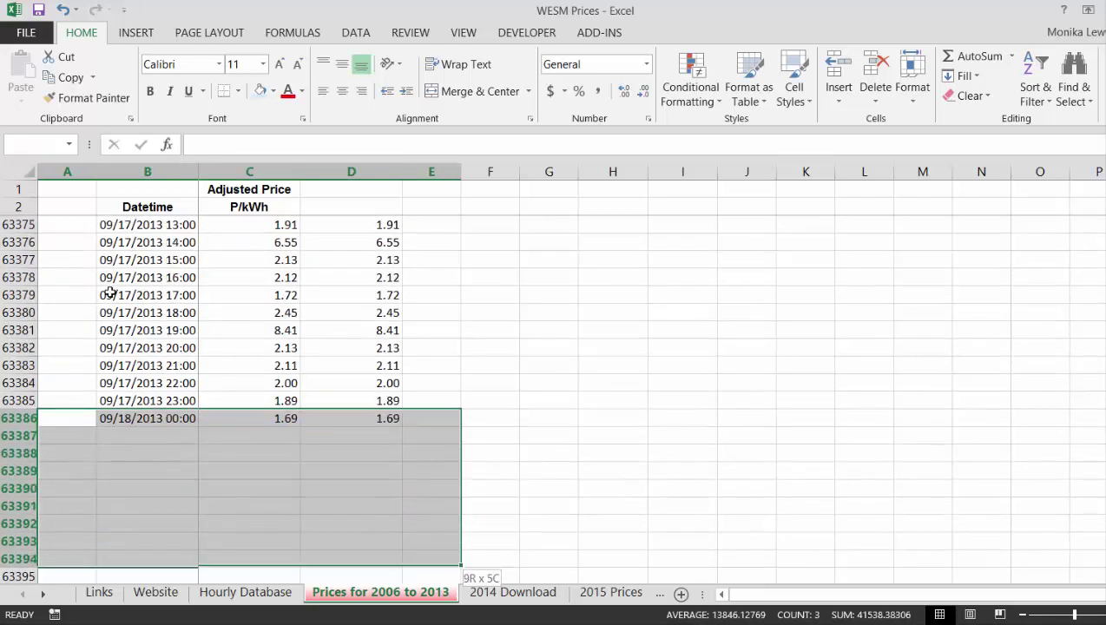
{"action": "key", "text": "ctrl+d"}
{"action": "key", "text": "Down"}
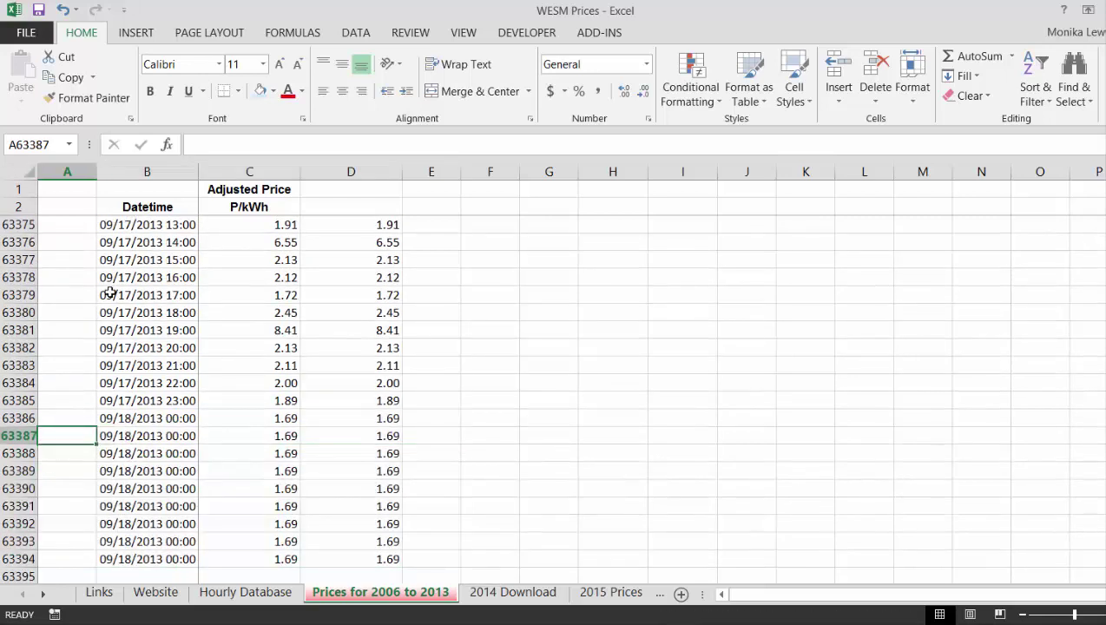
Fill the record in row 63387, columns A to D, down to row 63404
{"action": "key", "text": "Up"}
{"action": "key", "text": "shift+Right"}
{"action": "key", "text": "shift+Right"}
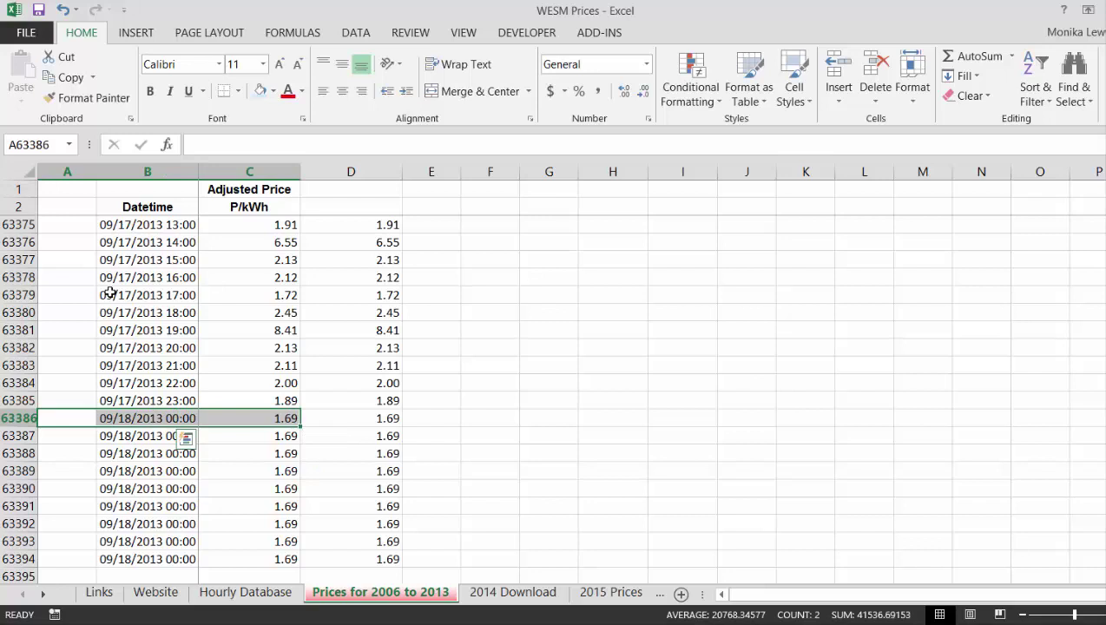
{"action": "key", "text": "Right"}
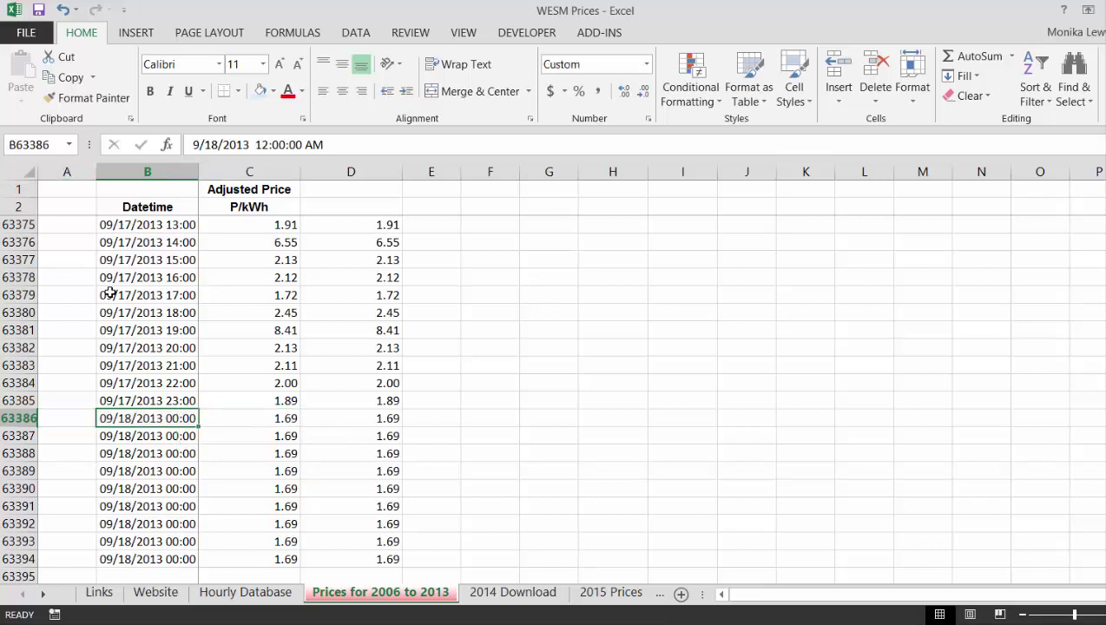
{"action": "key", "text": "Down"}
{"action": "key", "text": "Up"}
{"action": "key", "text": "Down"}
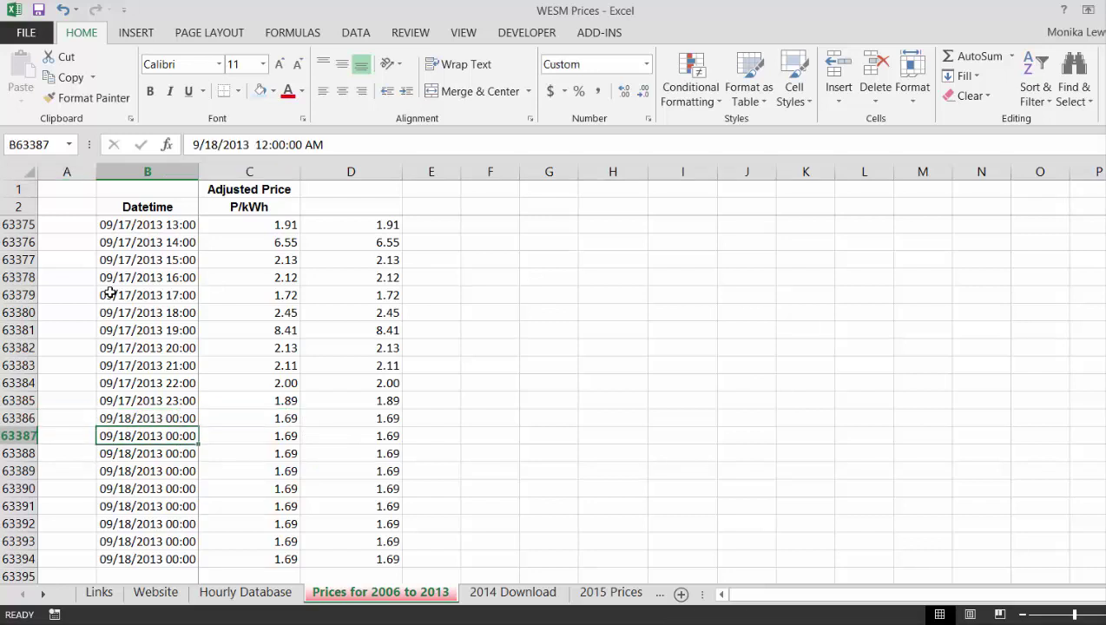
{"action": "key", "text": "Left"}
{"action": "key", "text": "shift+Right"}
{"action": "key", "text": "shift+Right"}
{"action": "key", "text": "shift+Right"}
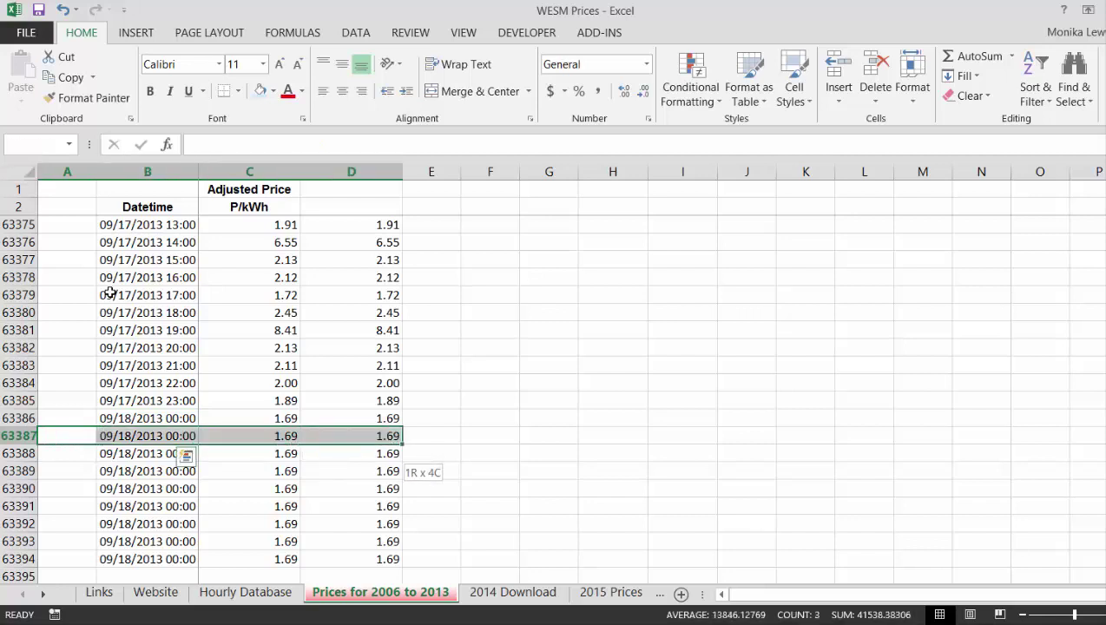
{"action": "key", "text": "shift+Down"}
{"action": "key", "text": "shift+Down"}
{"action": "key", "text": "shift+Down"}
{"action": "key", "text": "shift+Down"}
{"action": "key", "text": "shift+Down"}
{"action": "key", "text": "shift+Down"}
{"action": "key", "text": "shift+Down"}
{"action": "key", "text": "shift+Down"}
{"action": "key", "text": "shift+Down"}
{"action": "key", "text": "shift+Down"}
{"action": "key", "text": "shift+Down"}
{"action": "key", "text": "shift+Down"}
{"action": "key", "text": "shift+Down"}
{"action": "key", "text": "shift+Down"}
{"action": "key", "text": "shift+Down"}
{"action": "key", "text": "shift+Down"}
{"action": "key", "text": "shift+Down"}
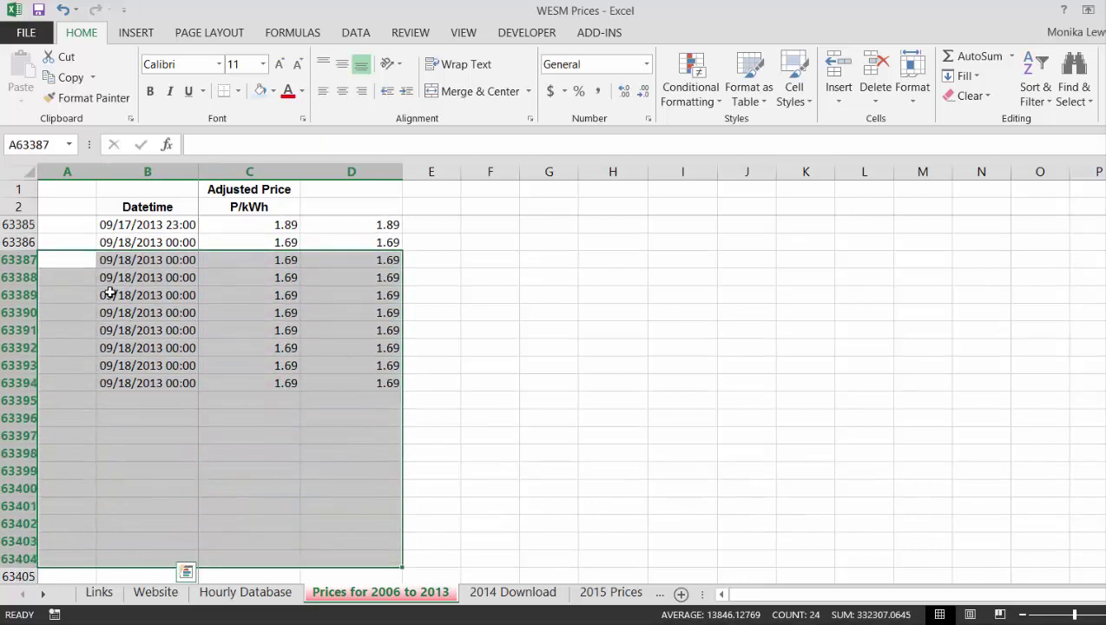
{"action": "key", "text": "ctrl+d"}
Check where the linked datetime records end on the Hourly Database sheet
{"action": "key", "text": "ctrl+Page_Down"}
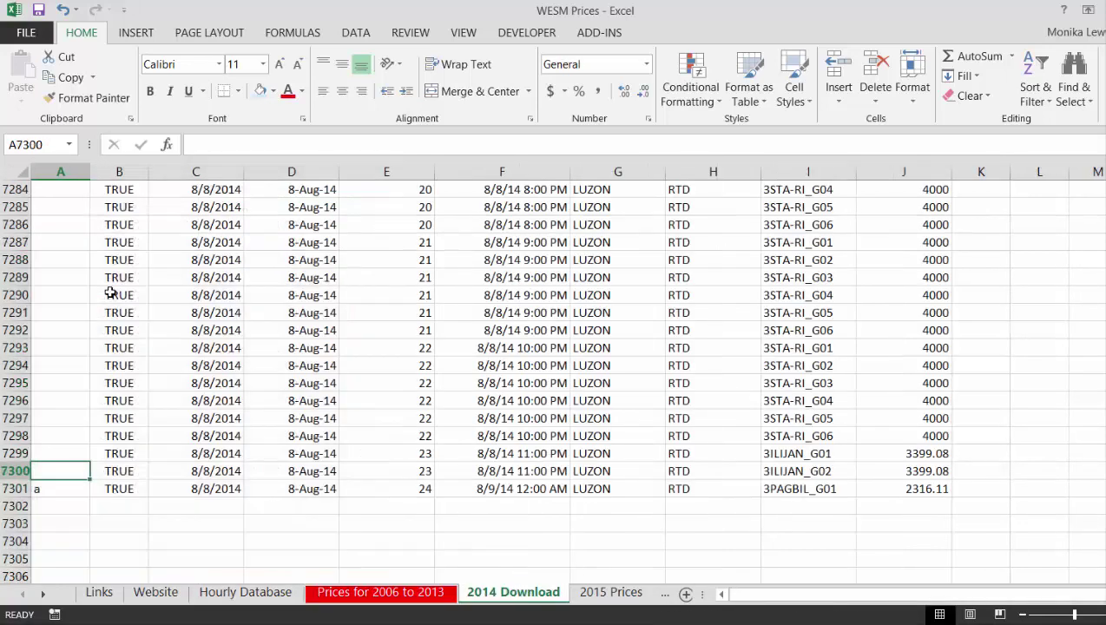
{"action": "key", "text": "ctrl+Page_Up"}
{"action": "key", "text": "ctrl+Page_Up"}
{"action": "key", "text": "Down"}
{"action": "key", "text": "Down"}
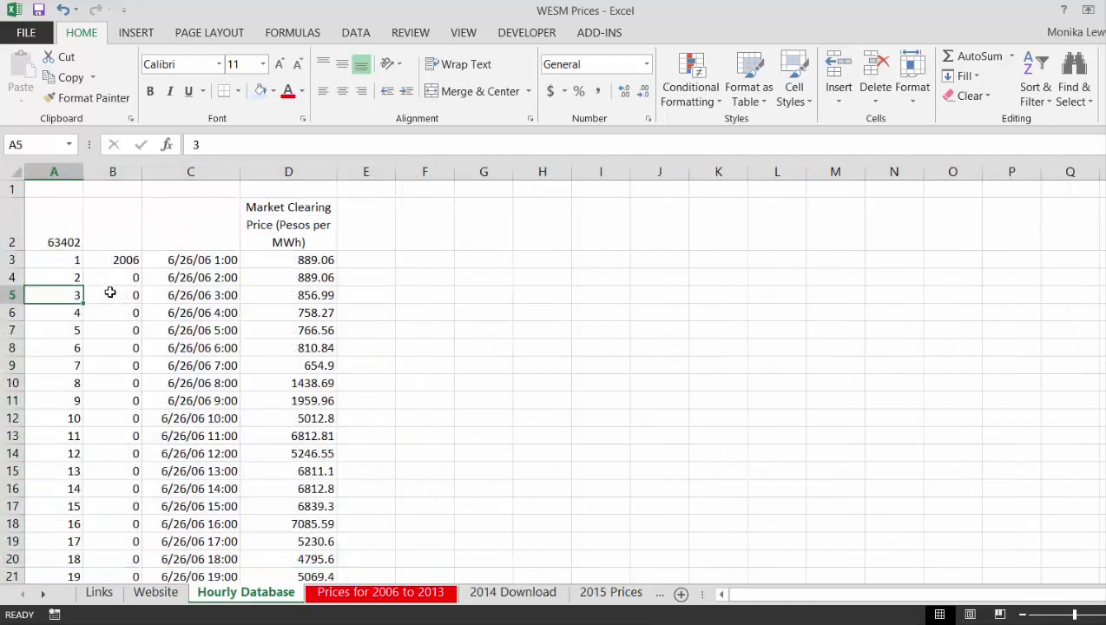
{"action": "key", "text": "Right"}
{"action": "key", "text": "Right"}
{"action": "key", "text": "ctrl+Down"}
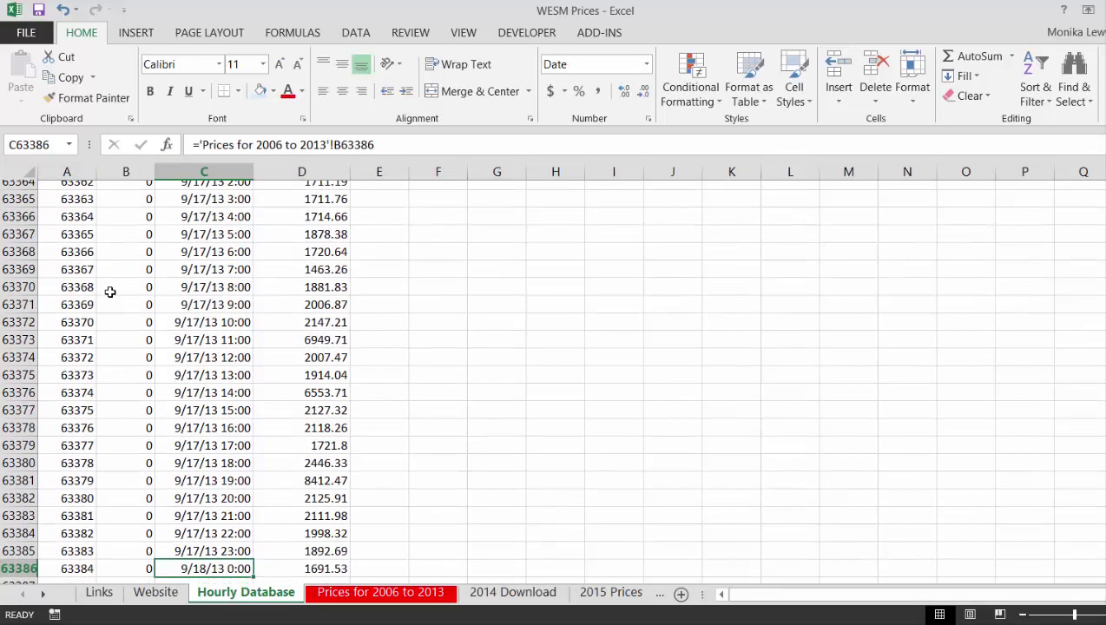
{"action": "key", "text": "Down"}
{"action": "key", "text": "Up"}
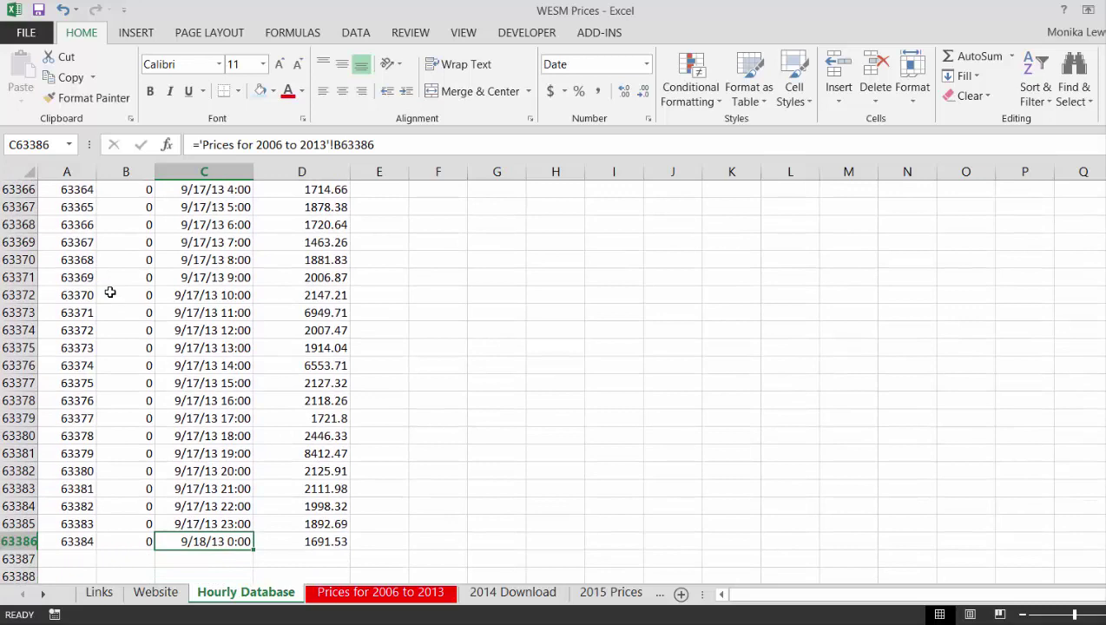
{"action": "key", "text": "ctrl+Page_Up"}
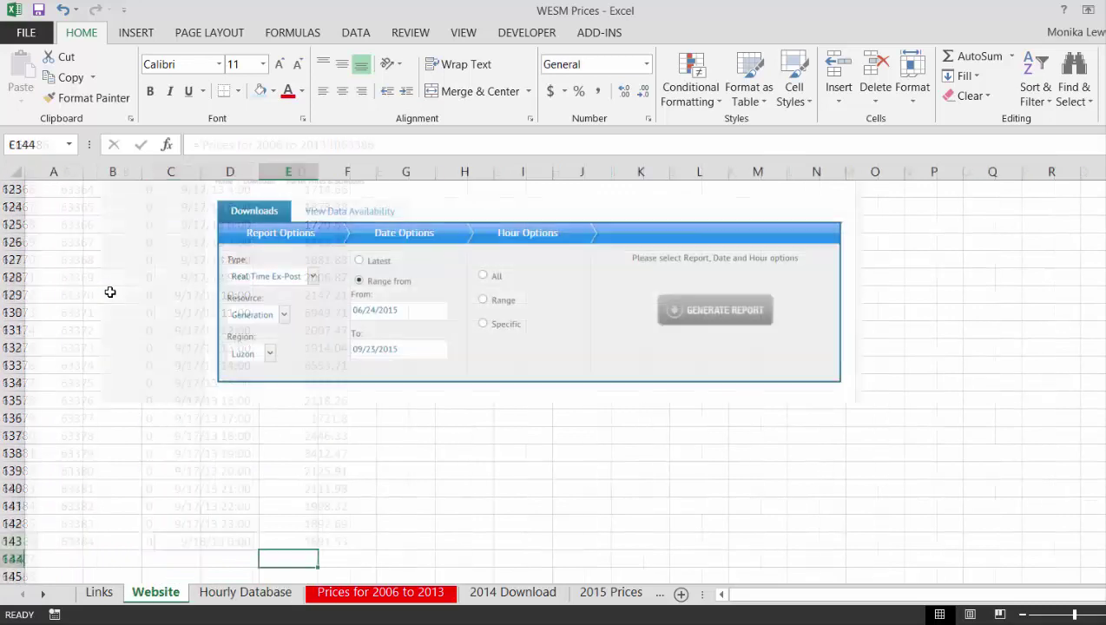
{"action": "key", "text": "ctrl+Page_Down"}
{"action": "key", "text": "Up"}
{"action": "key", "text": "Up"}
{"action": "key", "text": "Up"}
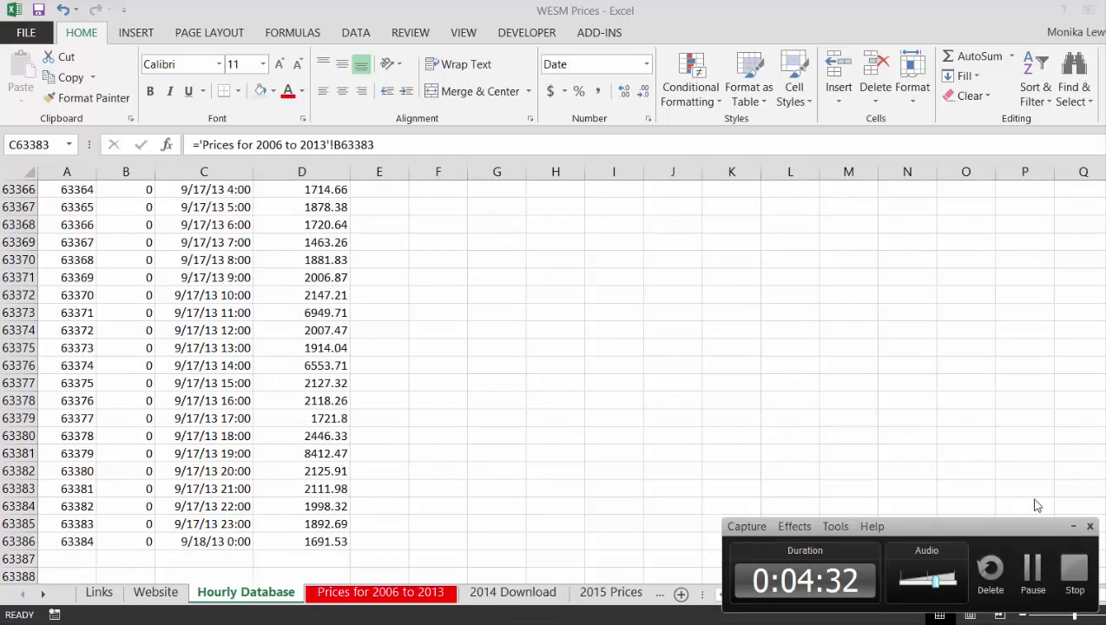
{"action": "left_click", "coordinate": [1033, 570]}
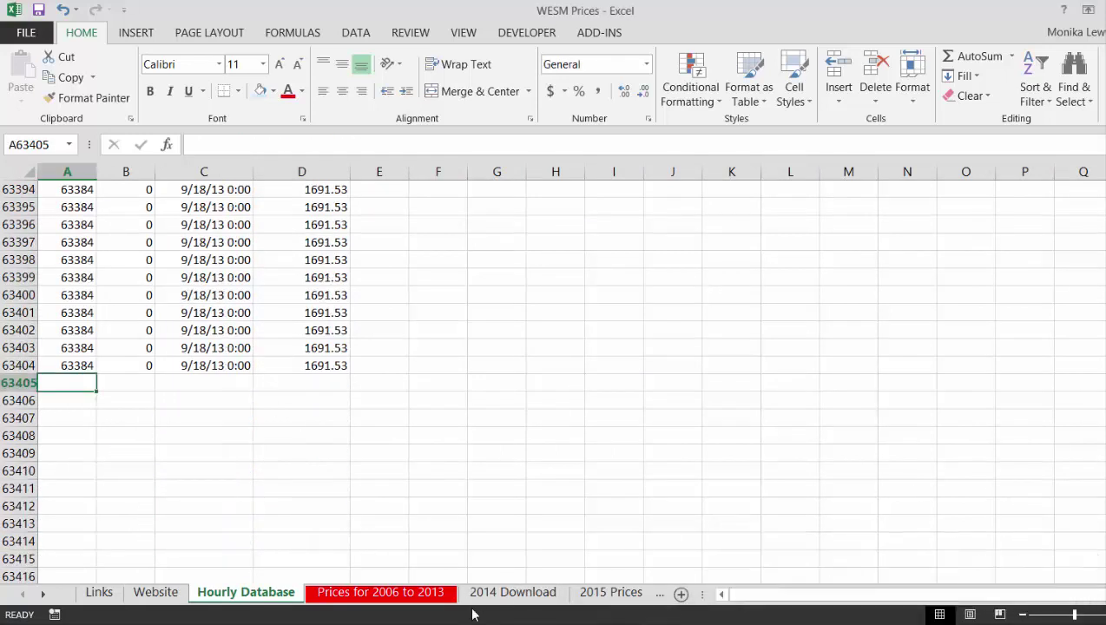
Review the month markers in column A of the 2014 Download sheet from the last record back to the header
{"action": "left_click", "coordinate": [513, 592]}
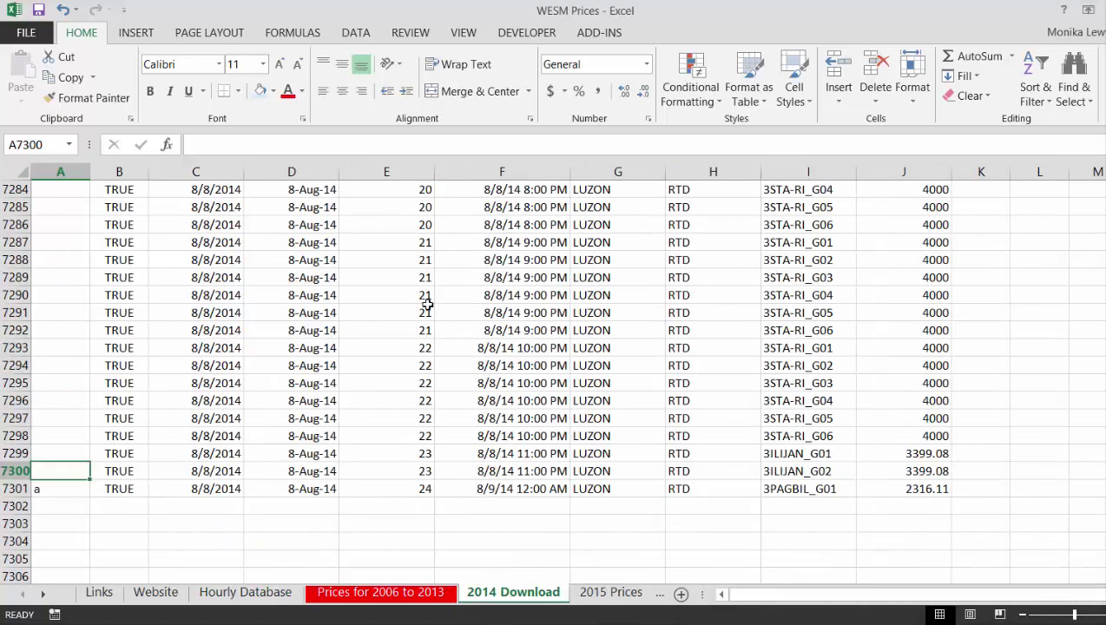
{"action": "key", "text": "ctrl+Up"}
{"action": "key", "text": "Up"}
{"action": "key", "text": "Up"}
{"action": "key", "text": "Up"}
{"action": "key", "text": "Up"}
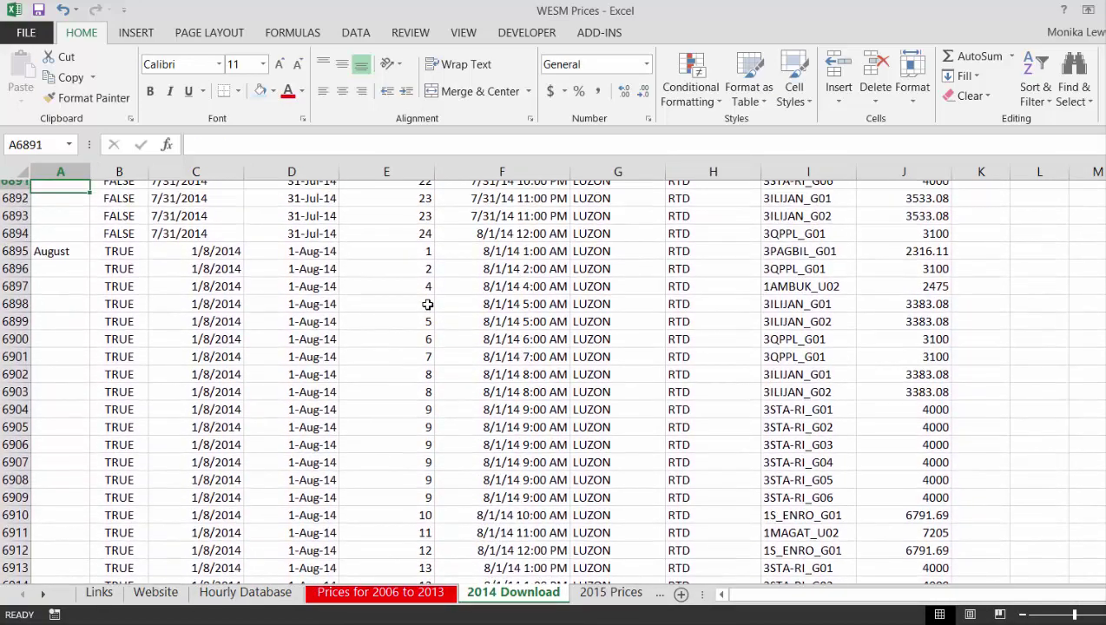
{"action": "key", "text": "ctrl+Up"}
{"action": "key", "text": "ctrl+Up"}
{"action": "key", "text": "ctrl+Up"}
{"action": "key", "text": "ctrl+Up"}
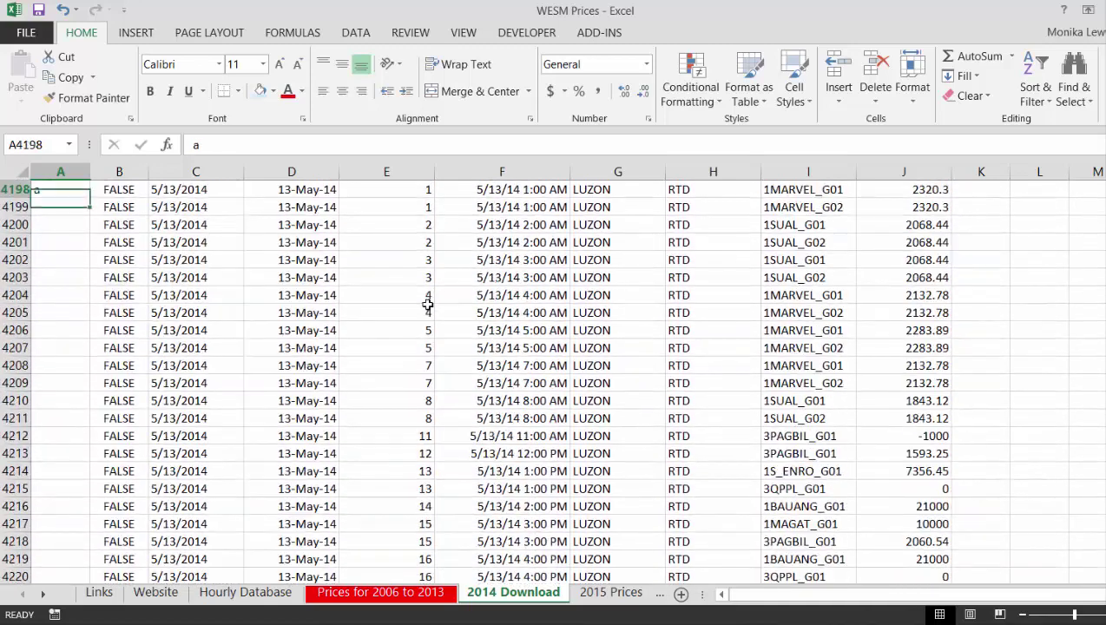
{"action": "key", "text": "ctrl+Up"}
{"action": "key", "text": "ctrl+Up"}
{"action": "key", "text": "Down"}
{"action": "key", "text": "Down"}
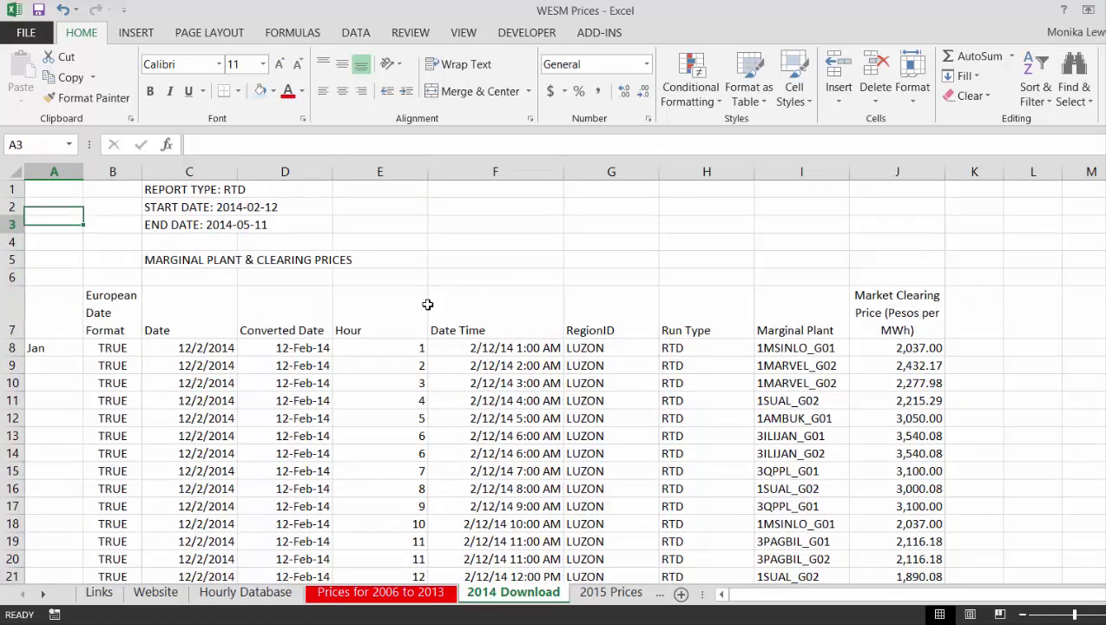
Inspect the Converted Date formula in cell D8 of the 2014 Download sheet
{"action": "key", "text": "ctrl+Down"}
{"action": "key", "text": "Down"}
{"action": "key", "text": "Right"}
{"action": "key", "text": "Right"}
{"action": "key", "text": "Right"}
{"action": "key", "text": "Up"}
{"action": "key", "text": "F2"}
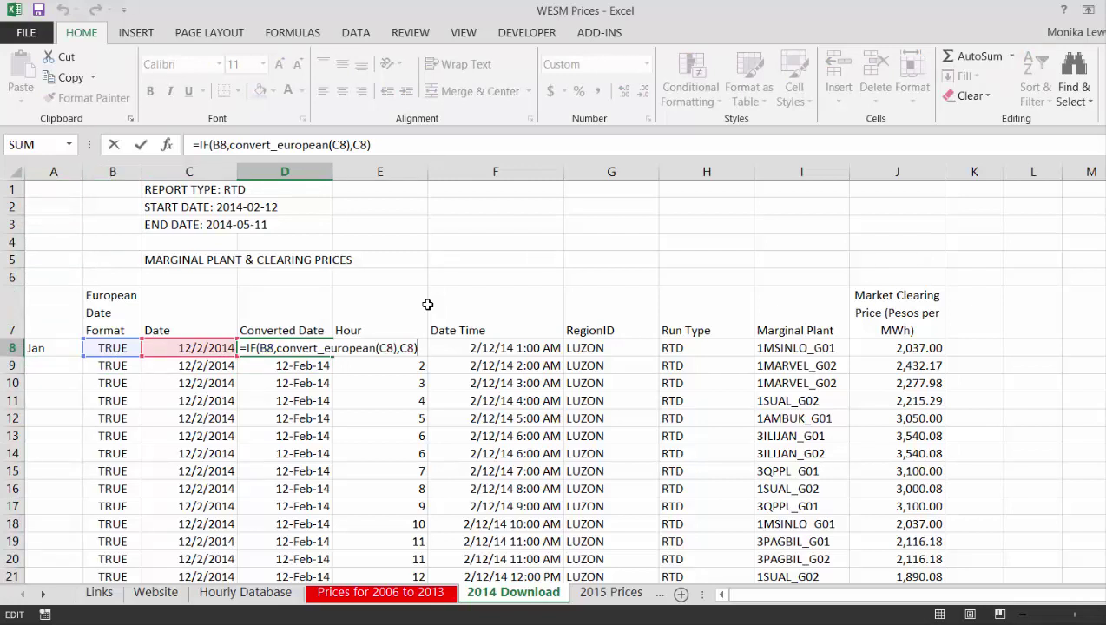
{"action": "key", "text": "Escape"}
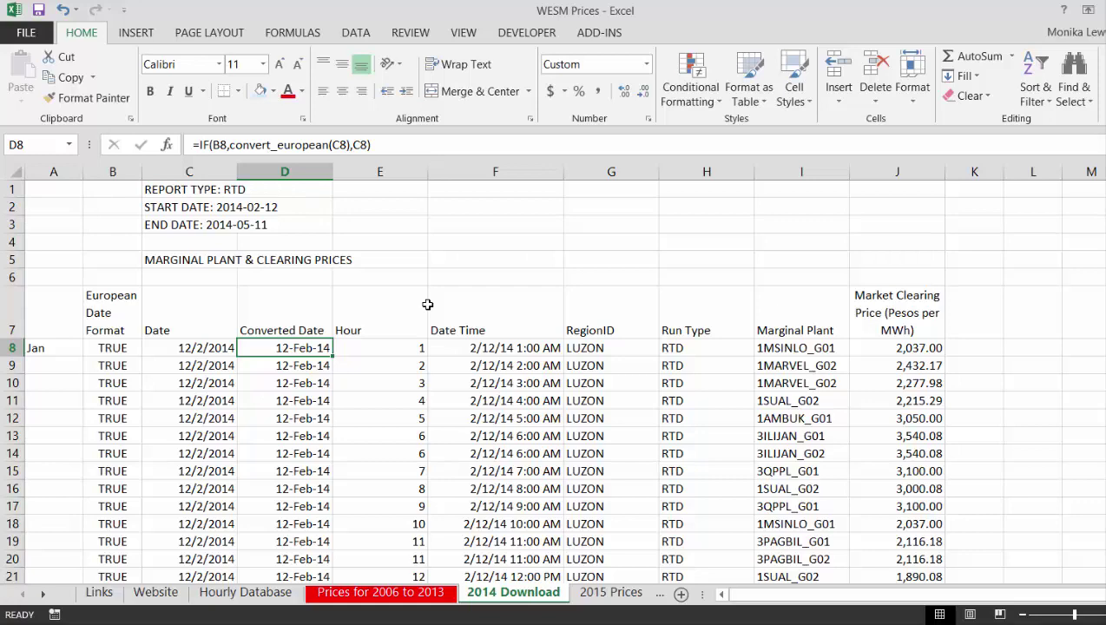
Count the 2014 Download records from D8 down and enter 7294 in cell A63405 of the Hourly Database sheet
{"action": "key", "text": "ctrl+shift+Down"}
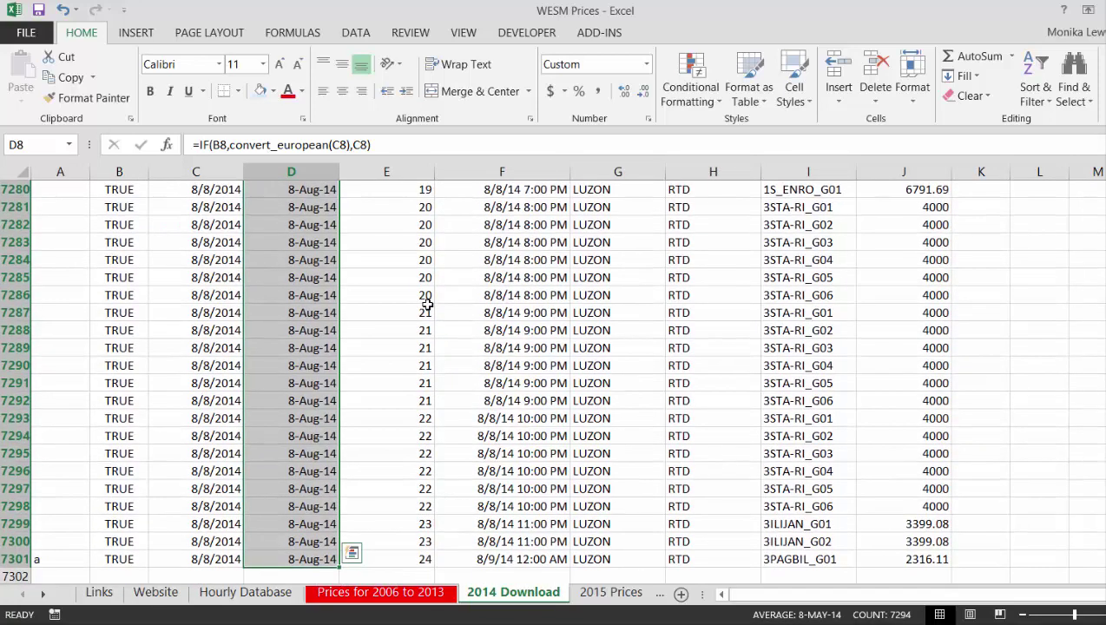
{"action": "key", "text": "ctrl+Page_Up"}
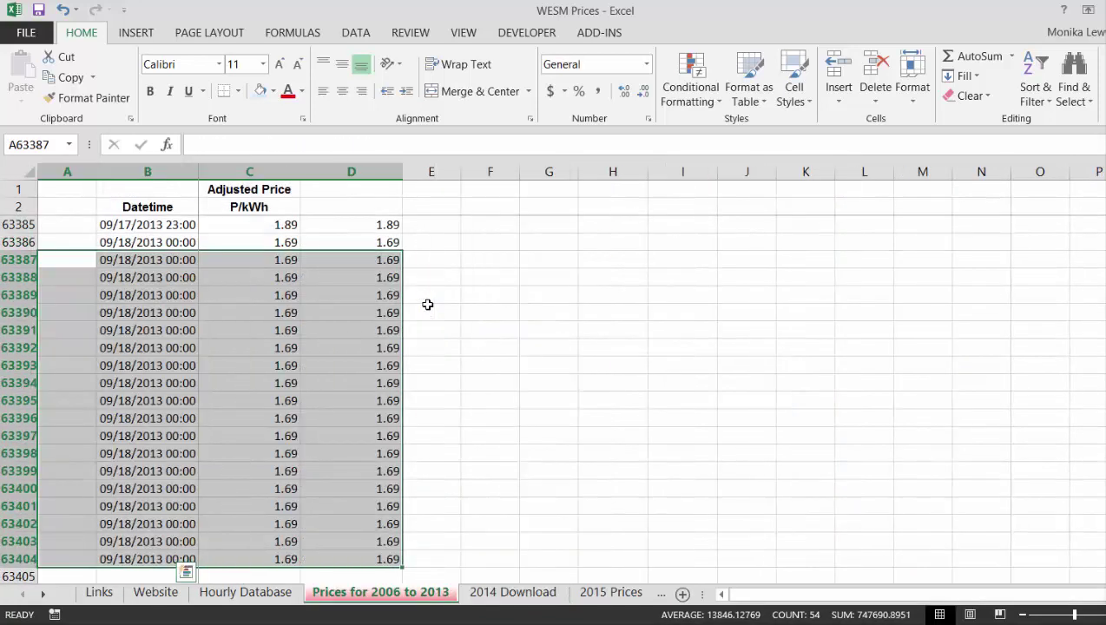
{"action": "key", "text": "ctrl+Page_Up"}
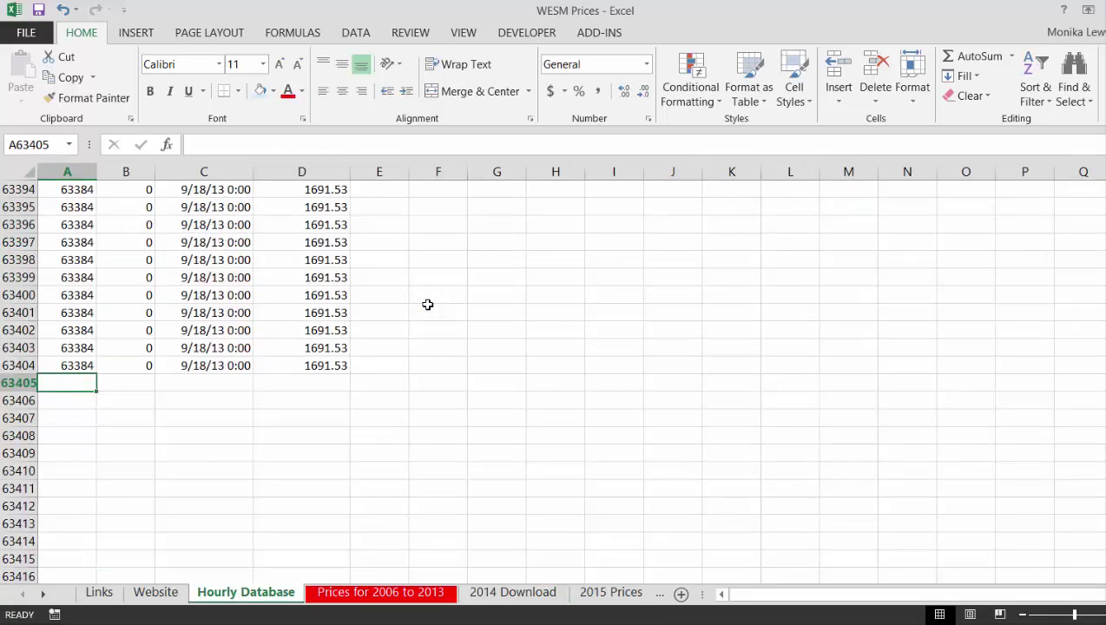
{"action": "type", "text": "7294"}
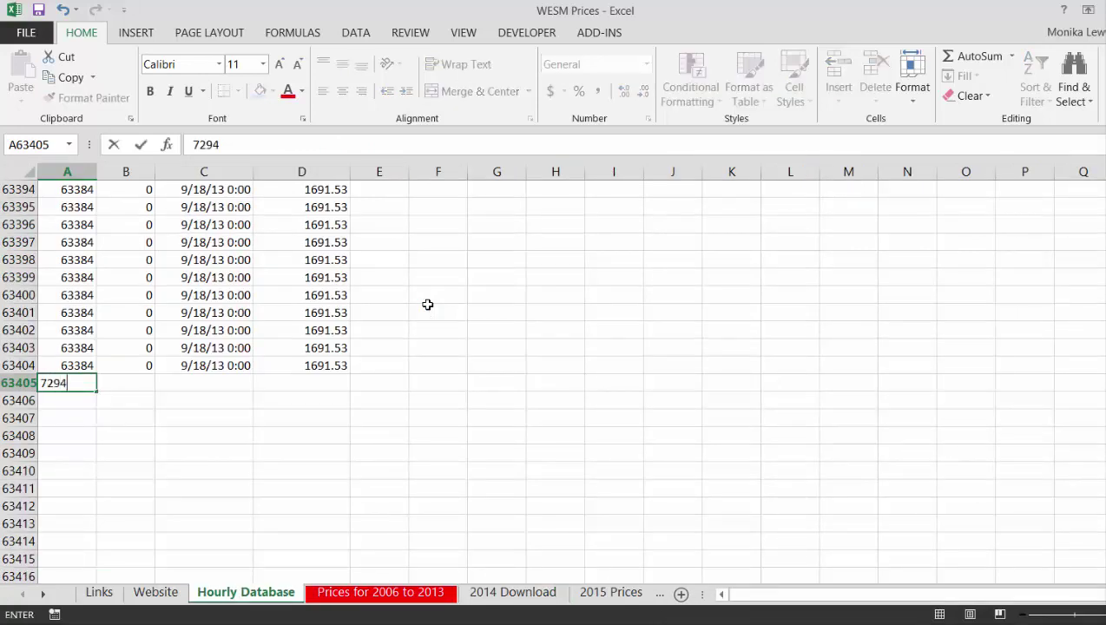
{"action": "key", "text": "Return"}
{"action": "key", "text": "alt+e"}
{"action": "key", "text": "i"}
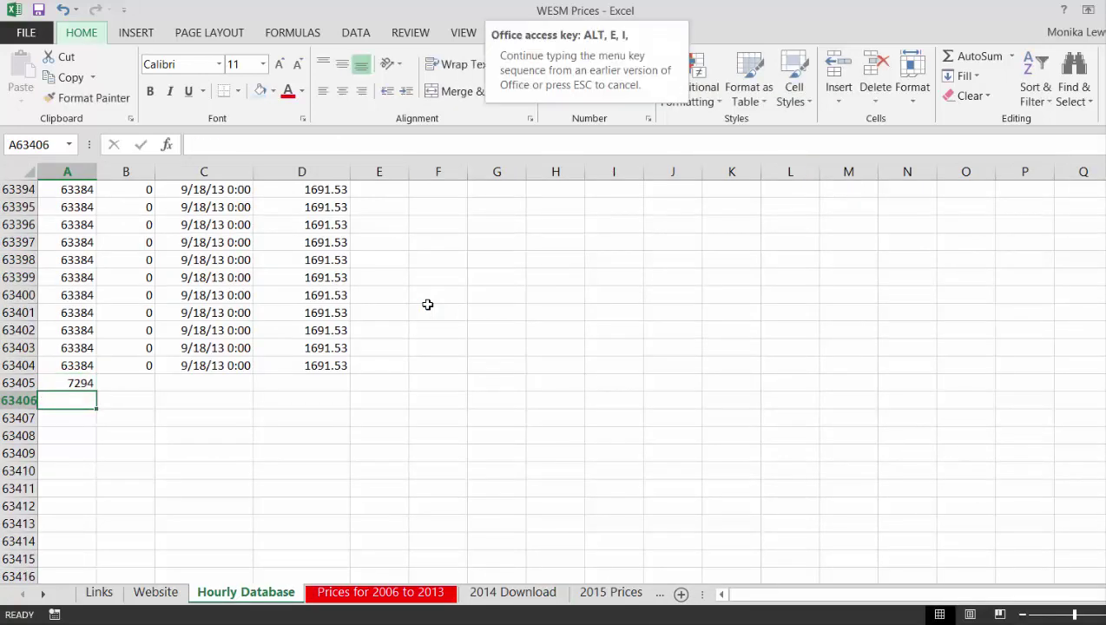
{"action": "key", "text": "s"}
{"action": "key", "text": "alt+c"}
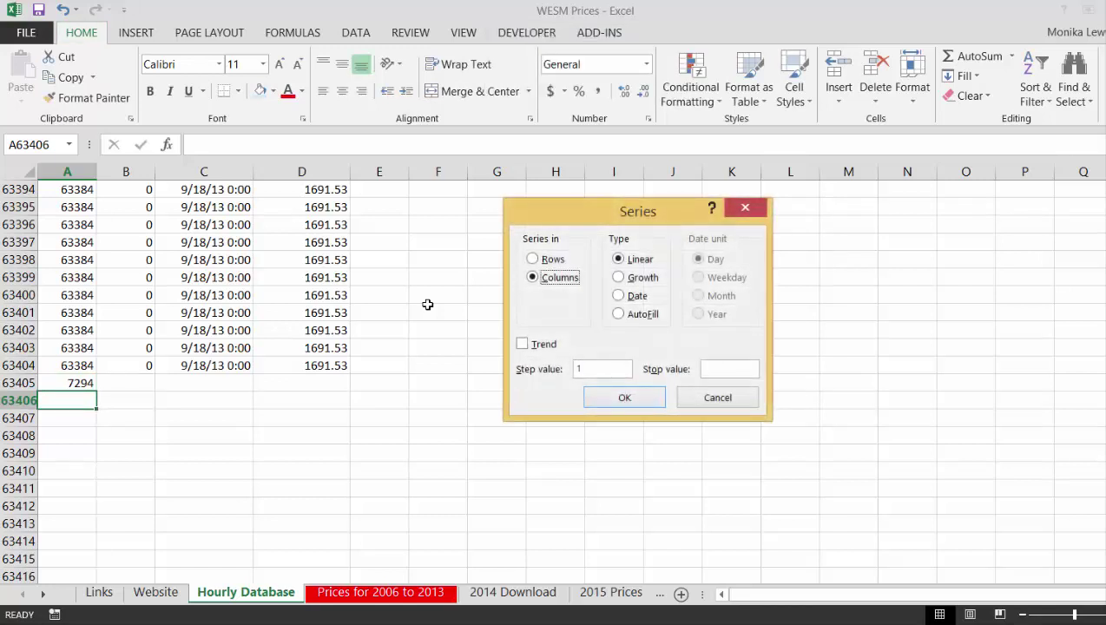
{"action": "key", "text": "Tab"}
{"action": "key", "text": "Tab"}
{"action": "key", "text": "Tab"}
{"action": "left_click", "coordinate": [746, 211]}
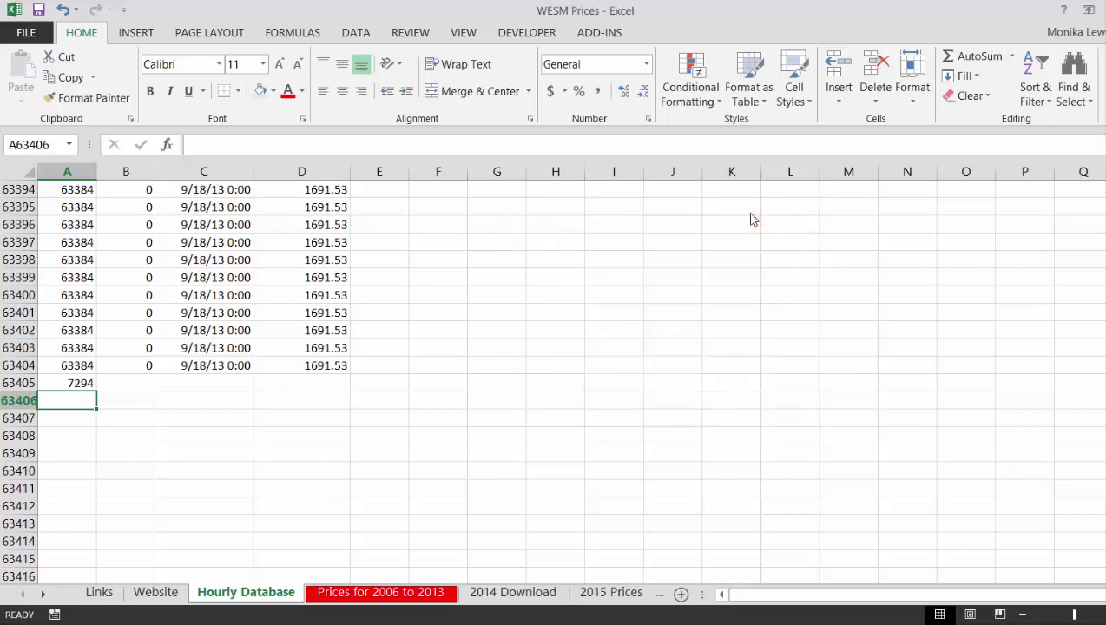
Enter 1 in A63406 and fill a linear column series from it with step value 1 and stop value 7294
{"action": "type", "text": "1"}
{"action": "key", "text": "Return"}
{"action": "key", "text": "Up"}
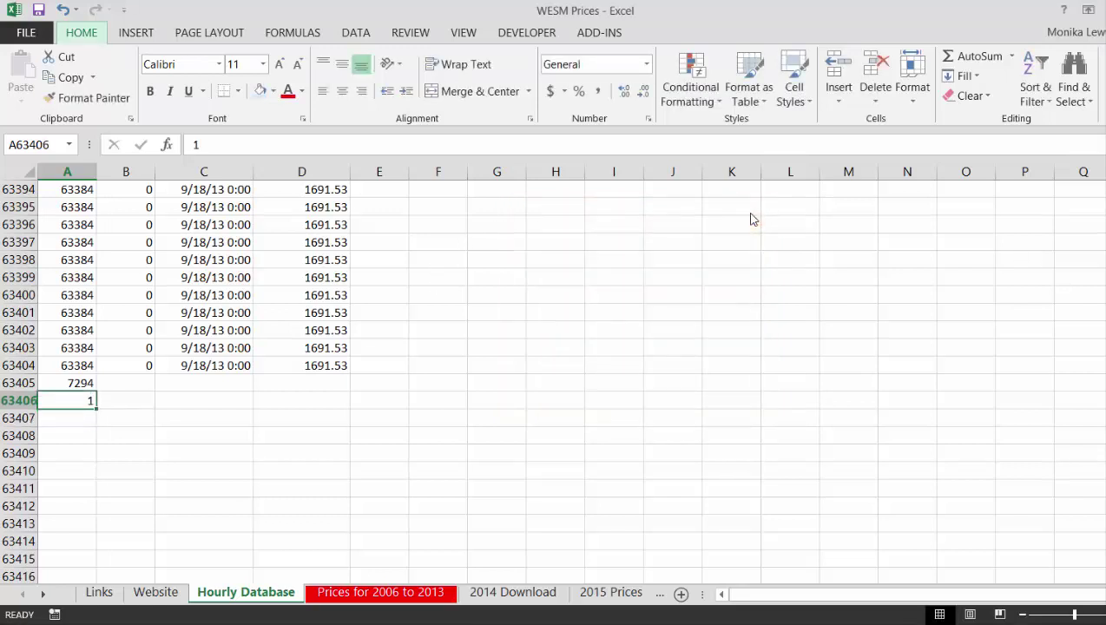
{"action": "key", "text": "alt+h"}
{"action": "key", "text": "f"}
{"action": "key", "text": "i"}
{"action": "key", "text": "s"}
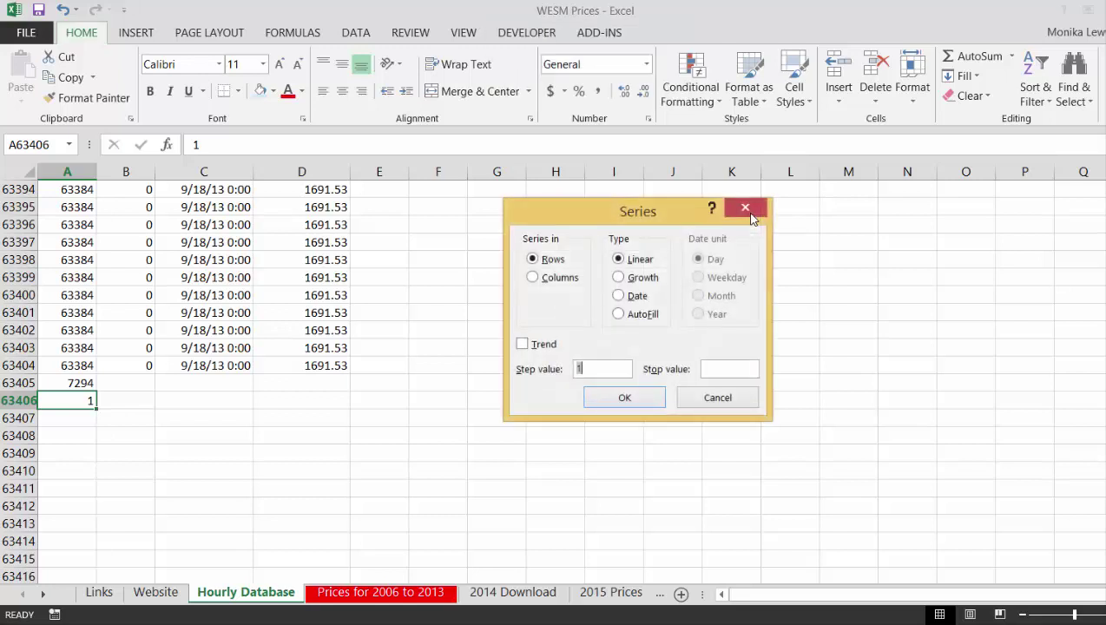
{"action": "key", "text": "alt+c"}
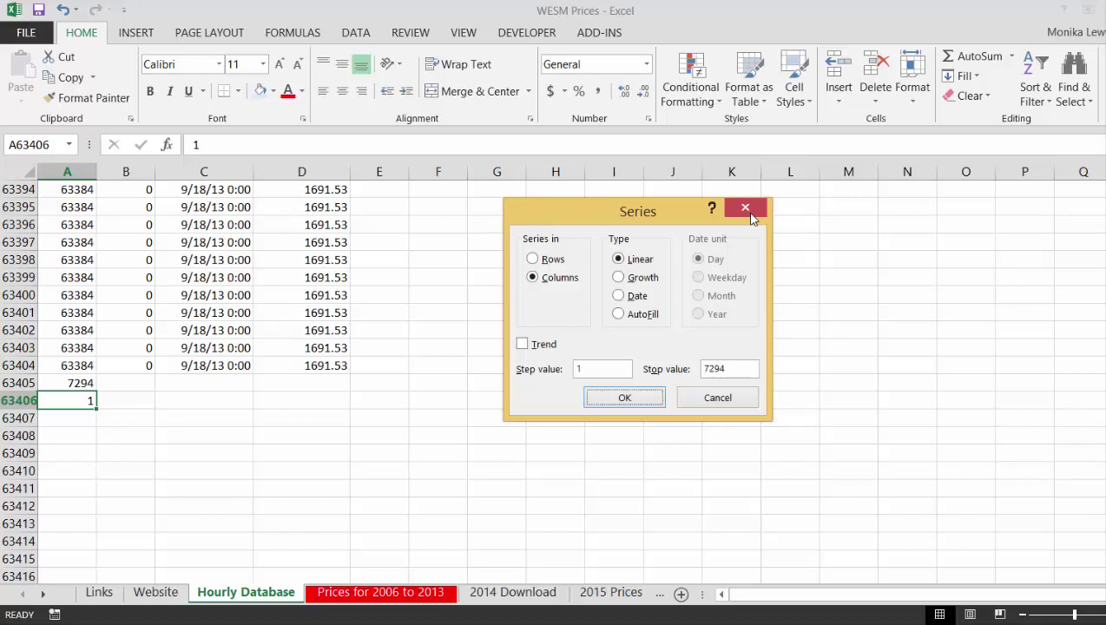
{"action": "key", "text": "Return"}
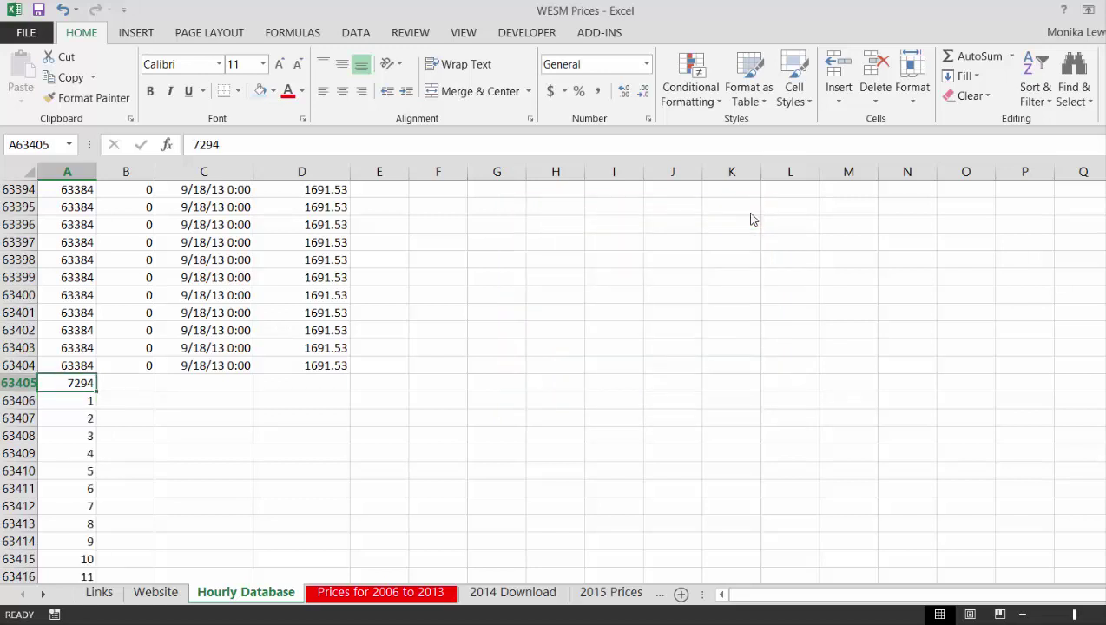
Clear the 7294 helper value from A63405 and delete the whole row 63405
{"action": "key", "text": "Delete"}
{"action": "key", "text": "shift+space"}
{"action": "key", "text": "ctrl+minus"}
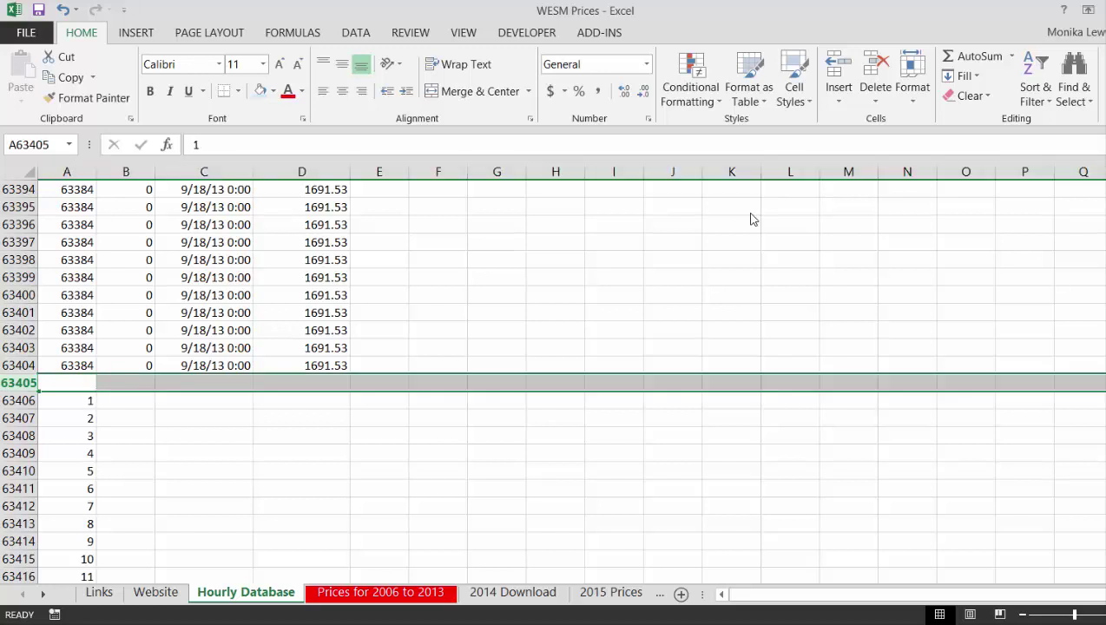
Link cell C63405 of the Hourly Database sheet to the first Date Time value, F8, in the 2014 Download sheet
{"action": "key", "text": "Right"}
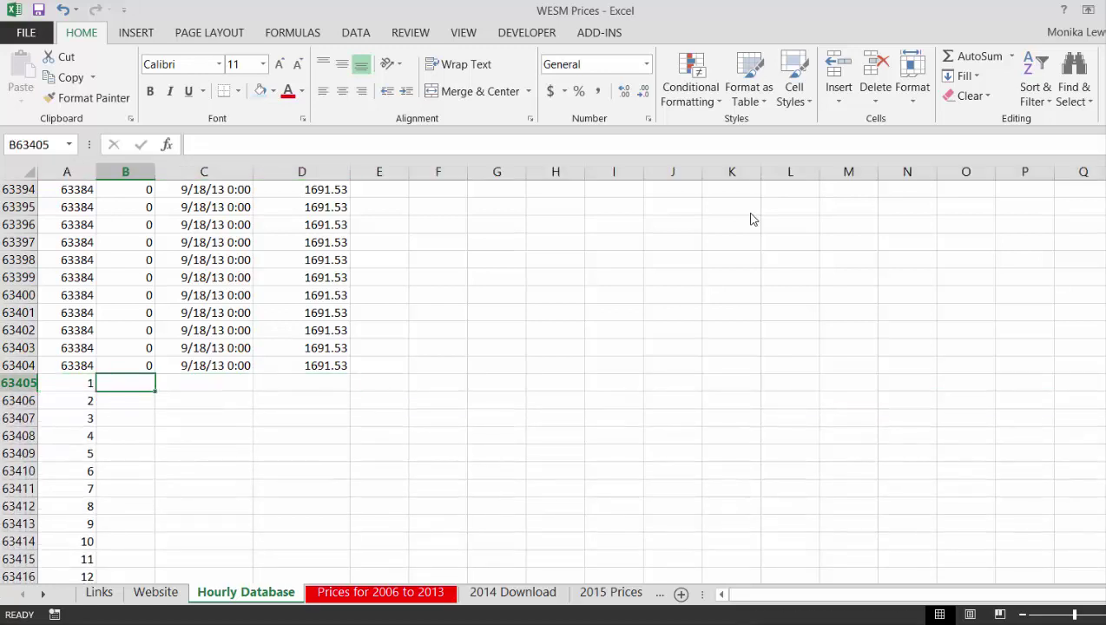
{"action": "key", "text": "Right"}
{"action": "type", "text": "="}
{"action": "key", "text": "ctrl+Page_Down"}
{"action": "key", "text": "ctrl+Page_Down"}
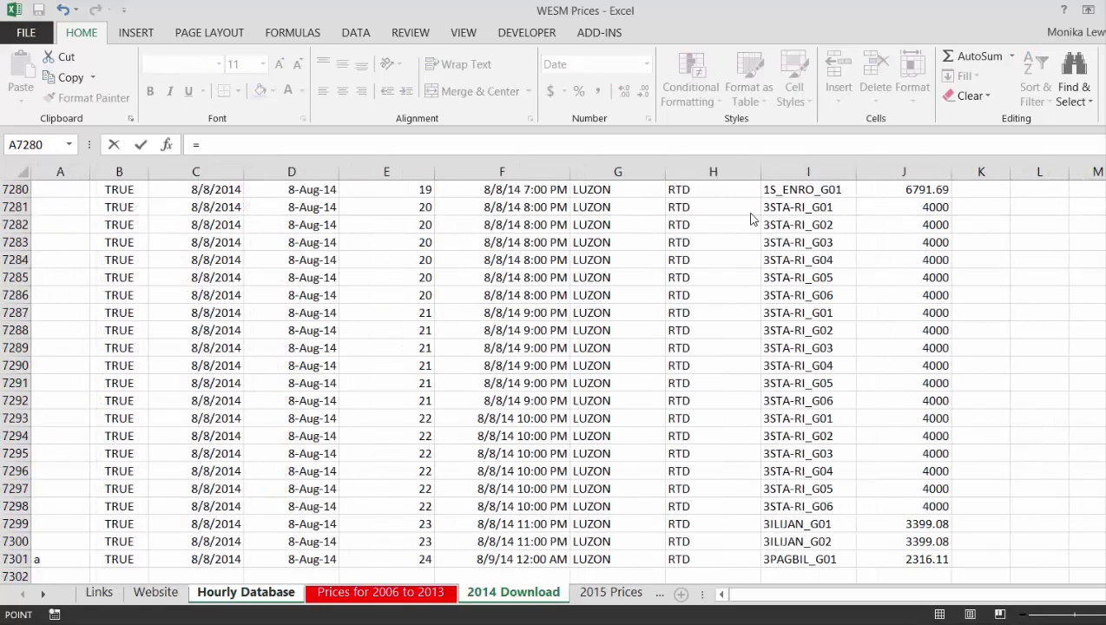
{"action": "key", "text": "ctrl+Up"}
{"action": "key", "text": "ctrl+Up"}
{"action": "key", "text": "ctrl+Up"}
{"action": "key", "text": "ctrl+Up"}
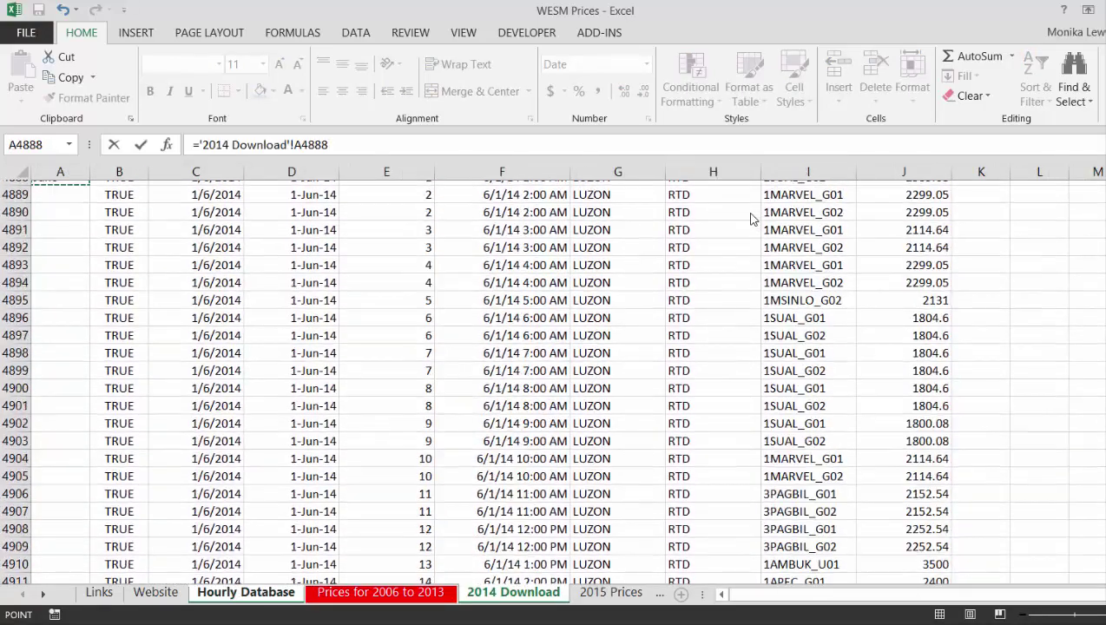
{"action": "key", "text": "ctrl+Up"}
{"action": "key", "text": "ctrl+Up"}
{"action": "key", "text": "Down"}
{"action": "key", "text": "Down"}
{"action": "key", "text": "Down"}
{"action": "key", "text": "Down"}
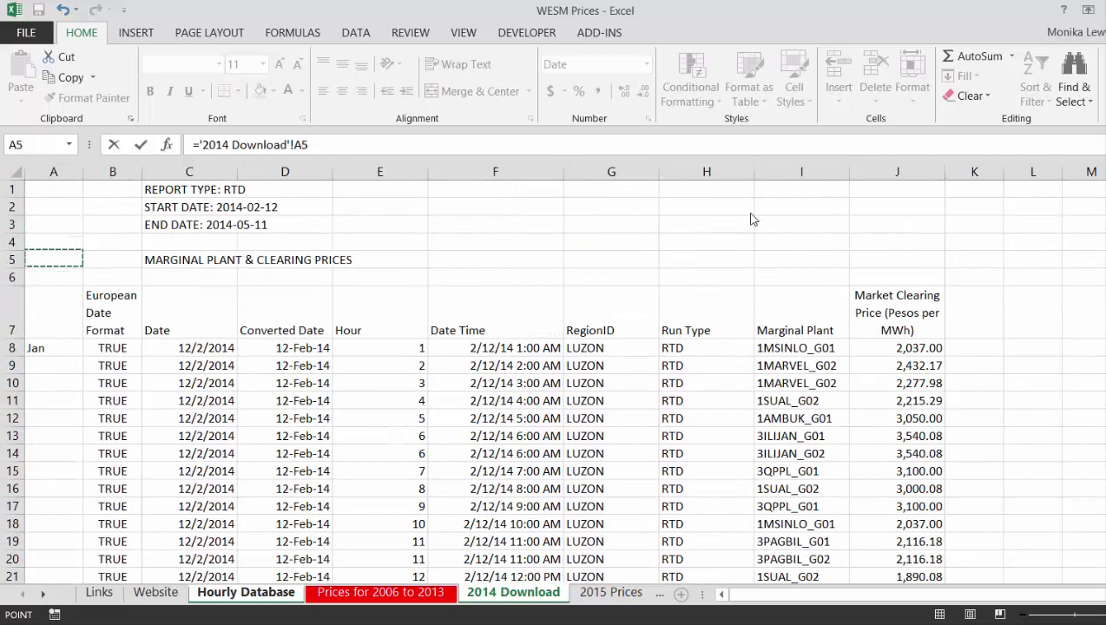
{"action": "key", "text": "Down"}
{"action": "key", "text": "Down"}
{"action": "key", "text": "Down"}
{"action": "key", "text": "Down"}
{"action": "key", "text": "Right"}
{"action": "key", "text": "Right"}
{"action": "key", "text": "Right"}
{"action": "key", "text": "Right"}
{"action": "key", "text": "Right"}
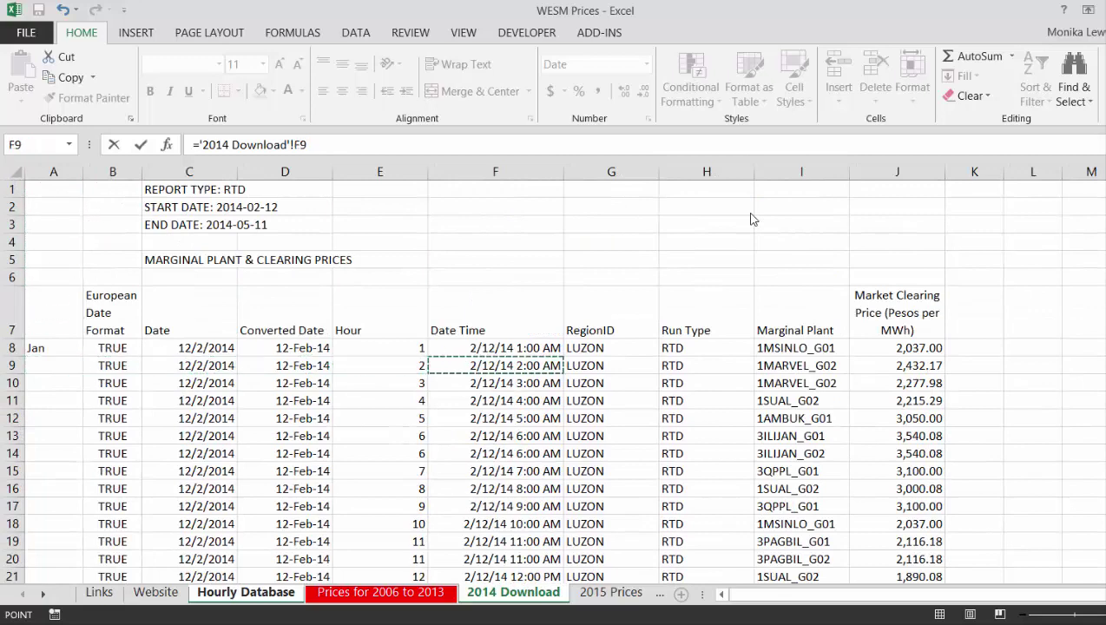
{"action": "key", "text": "Up"}
{"action": "key", "text": "Return"}
Link cell D63405 to the first Market Clearing Price, J8, in the 2014 Download sheet
{"action": "key", "text": "Up"}
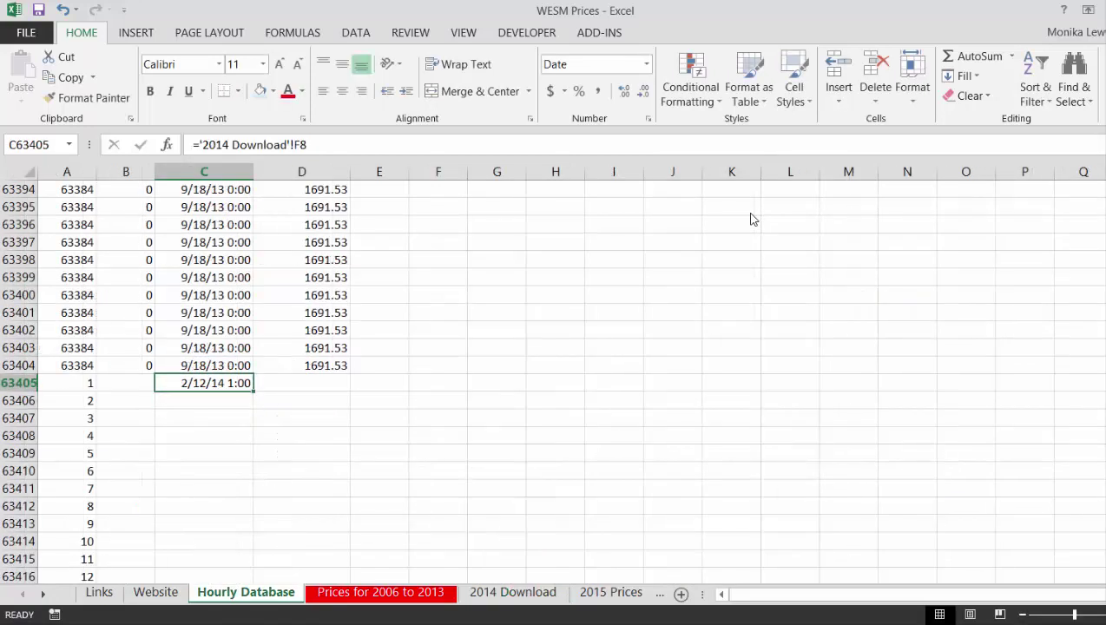
{"action": "key", "text": "Right"}
{"action": "type", "text": "="}
{"action": "key", "text": "ctrl+Page_Down"}
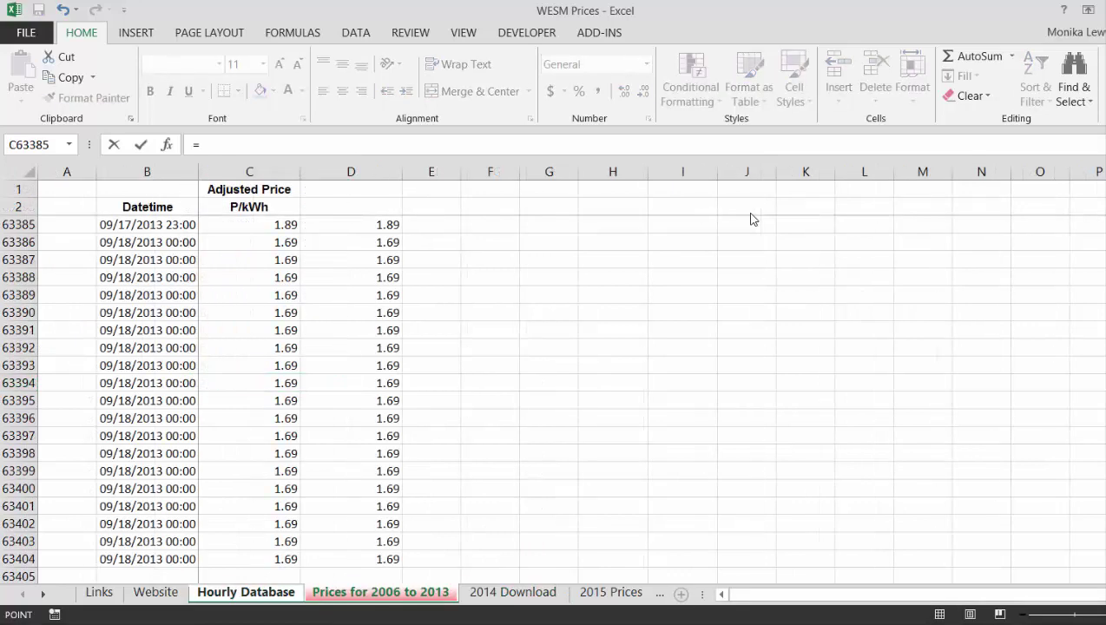
{"action": "key", "text": "ctrl+Page_Down"}
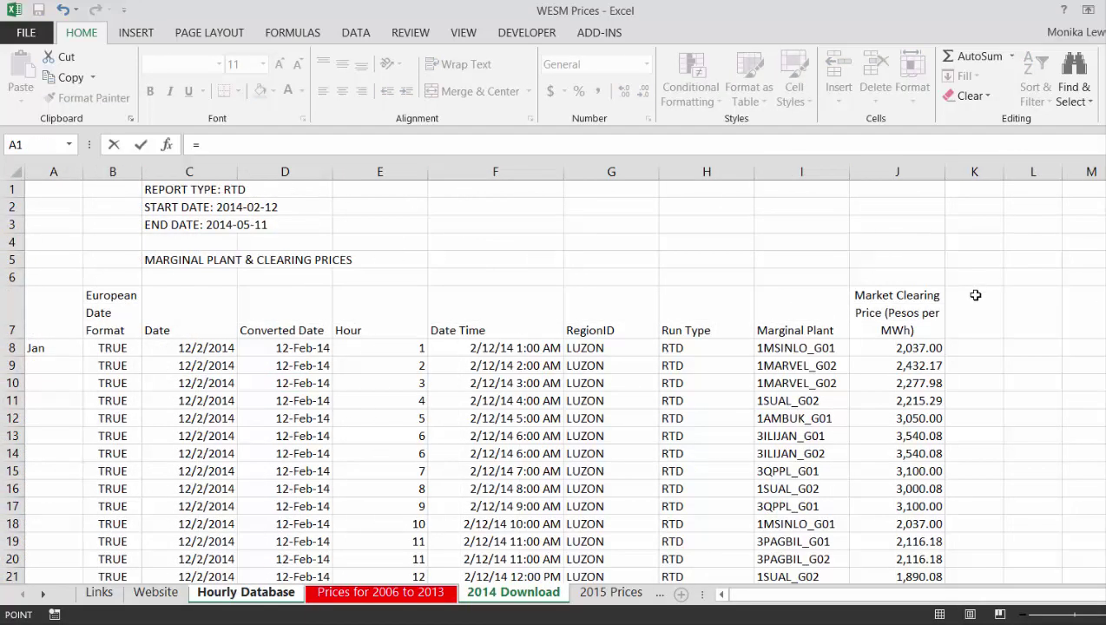
{"action": "left_click", "coordinate": [909, 347]}
{"action": "key", "text": "Return"}
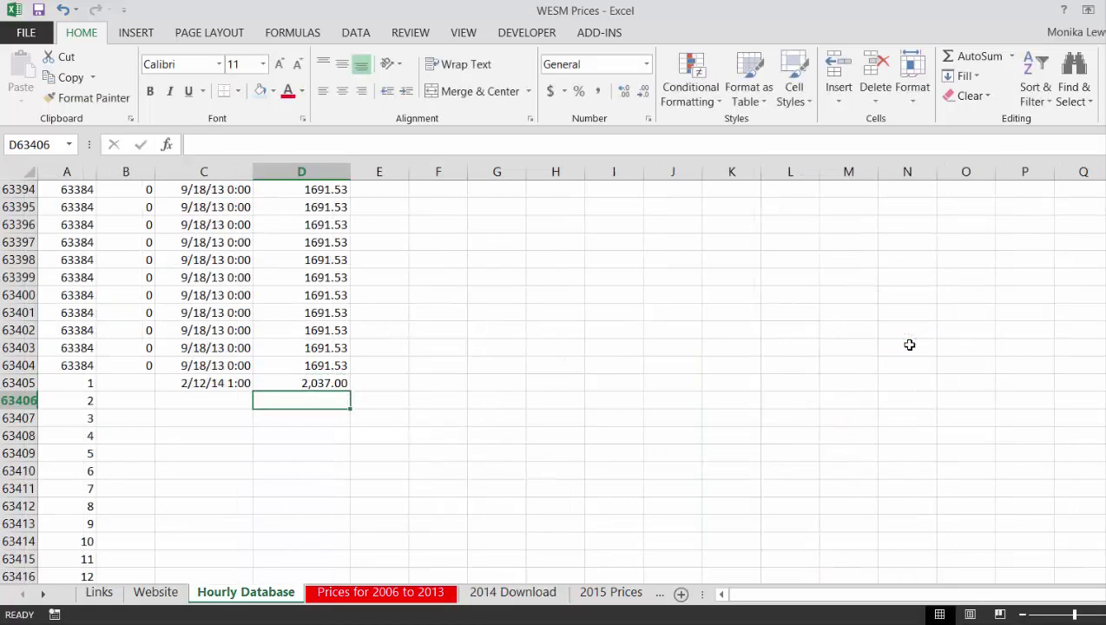
Link cell B63405 to the month label in A8 of the 2014 Download sheet
{"action": "key", "text": "Up"}
{"action": "key", "text": "Left"}
{"action": "key", "text": "Left"}
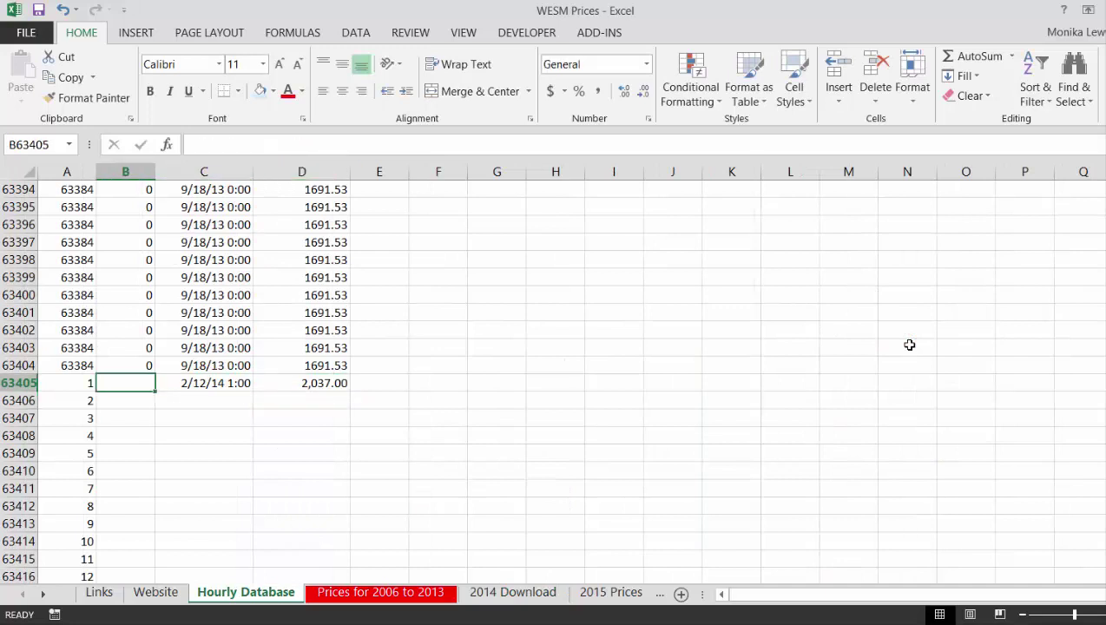
{"action": "key", "text": "Right"}
{"action": "key", "text": "Left"}
{"action": "type", "text": "="}
{"action": "key", "text": "ctrl+Page_Down"}
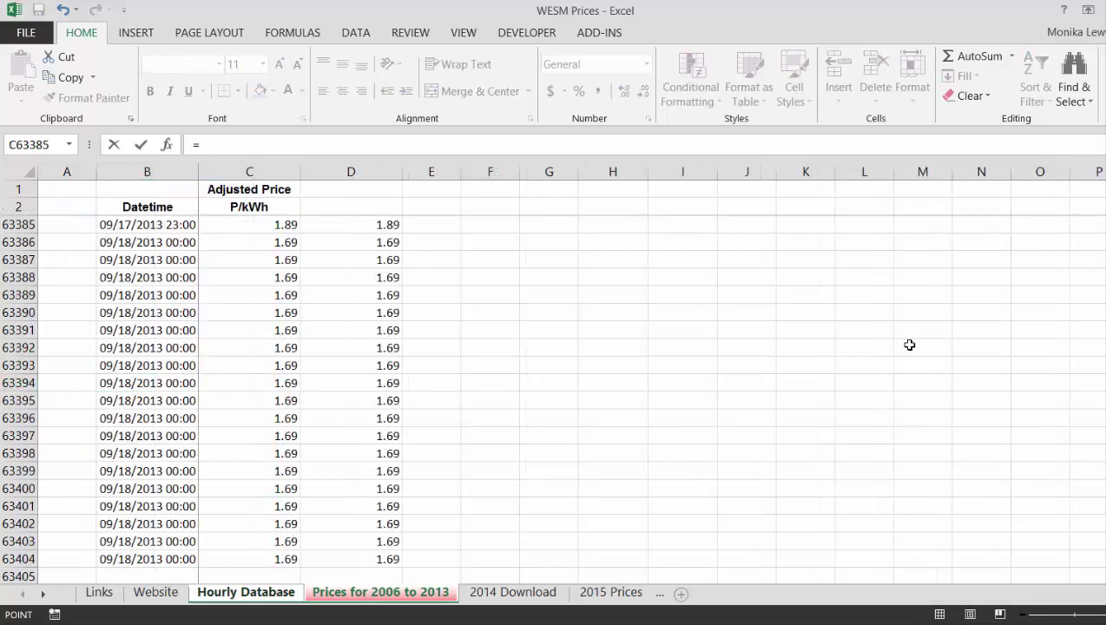
{"action": "key", "text": "ctrl+Page_Down"}
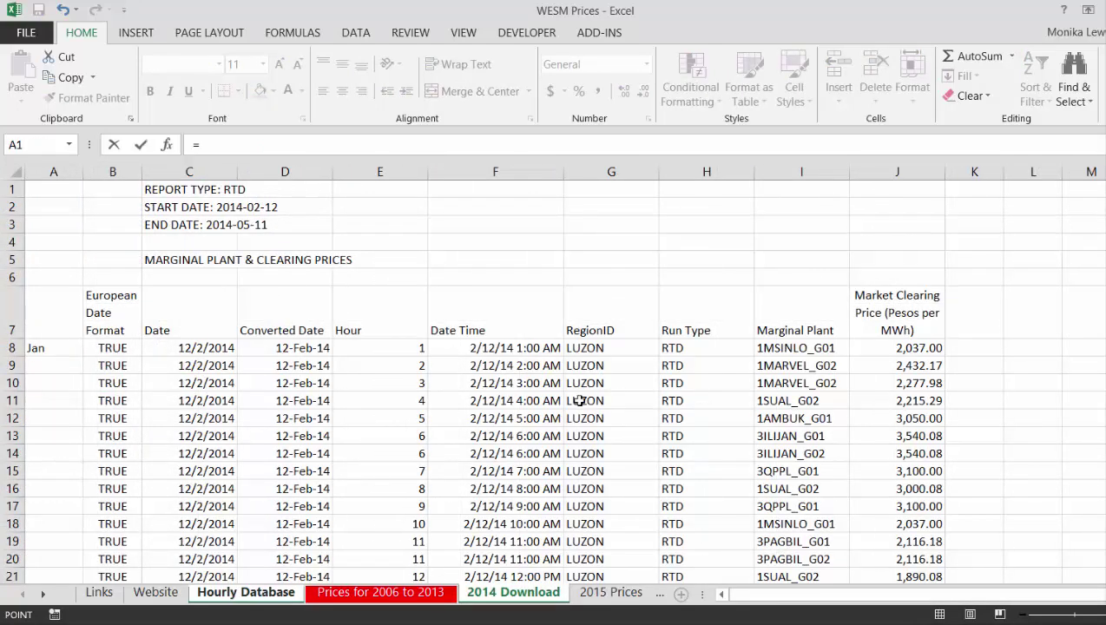
{"action": "left_click", "coordinate": [54, 351]}
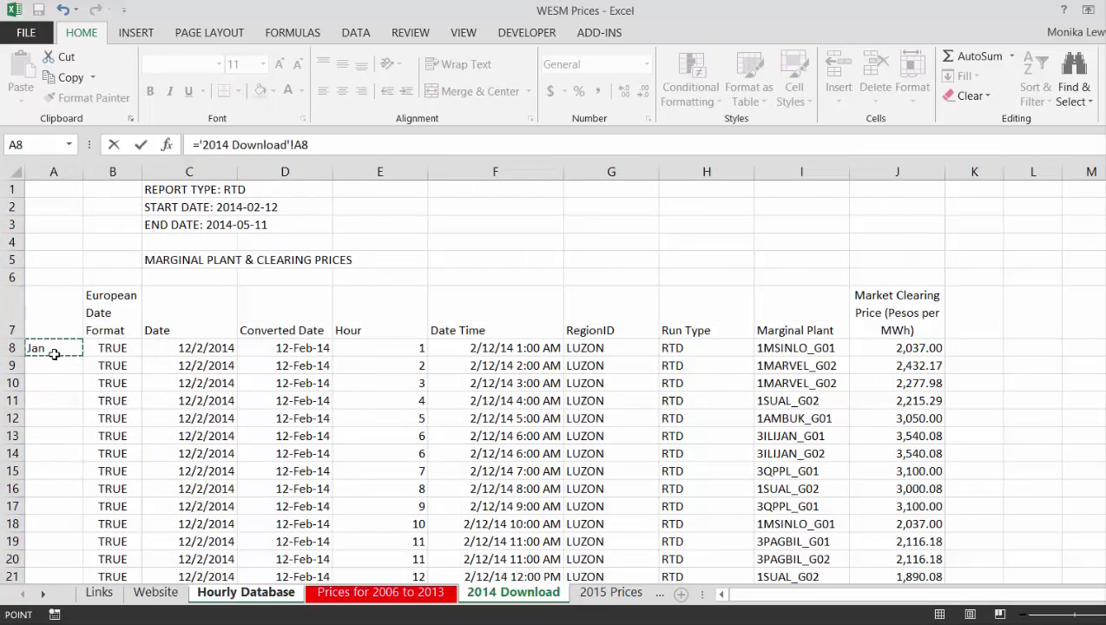
{"action": "key", "text": "Return"}
{"action": "key", "text": "Return"}
Fill the formulas in B63405:D63405 down alongside all the numbered 2014 records
{"action": "key", "text": "Up"}
{"action": "key", "text": "Up"}
{"action": "key", "text": "shift+Right"}
{"action": "key", "text": "shift+Right"}
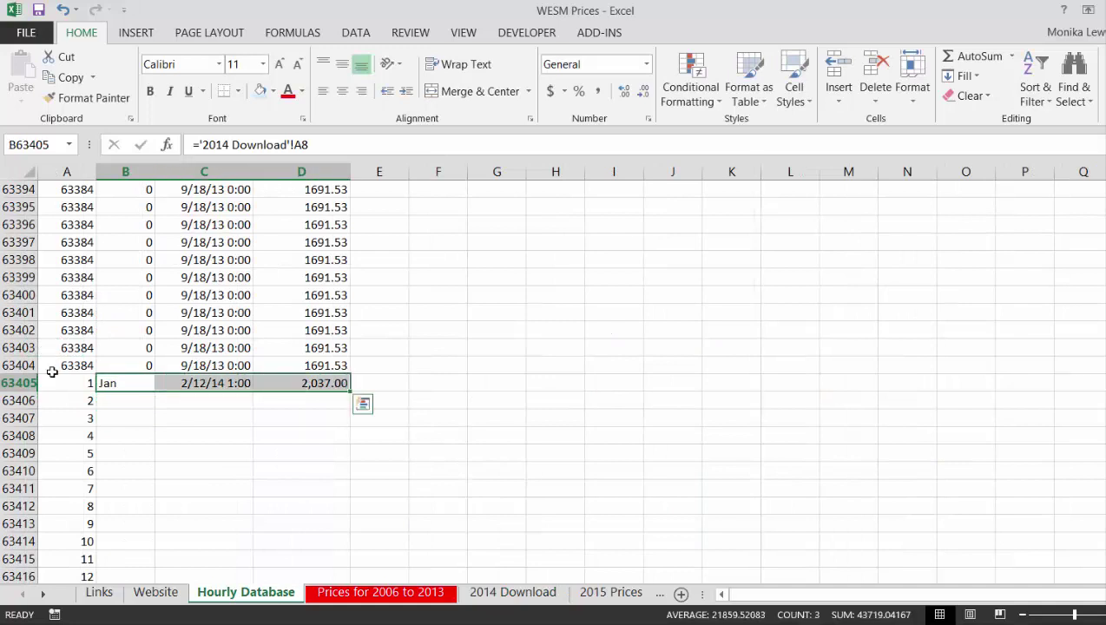
{"action": "double_click", "coordinate": [350, 393]}
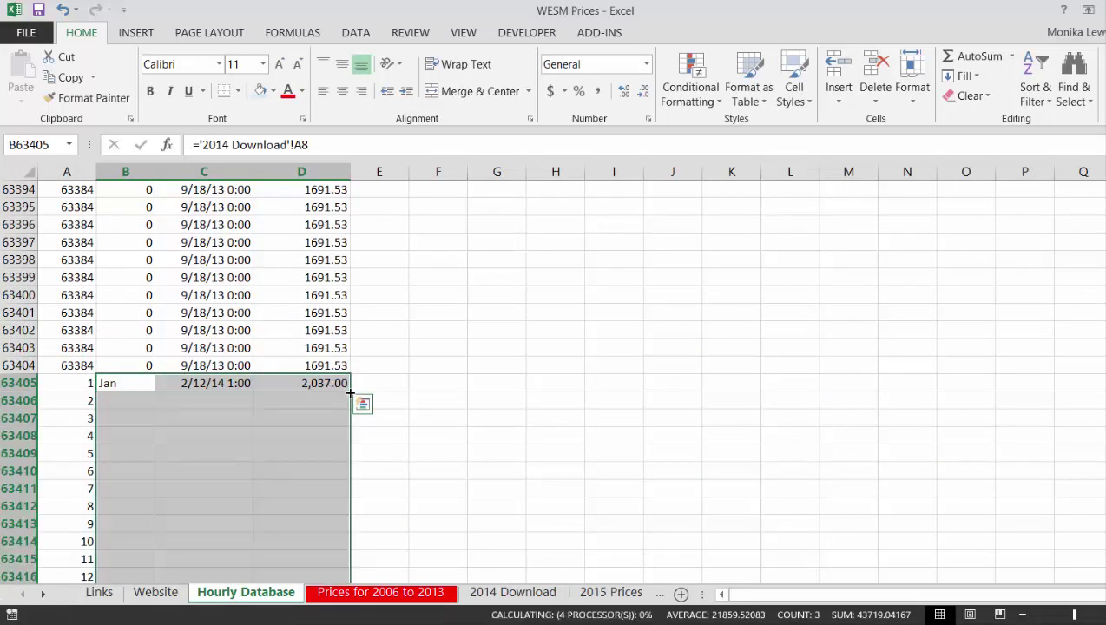
Compare the last filled row of the Hourly Database with the last record of the 2014 Download sheet
{"action": "key", "text": "Down"}
{"action": "key", "text": "ctrl+Down"}
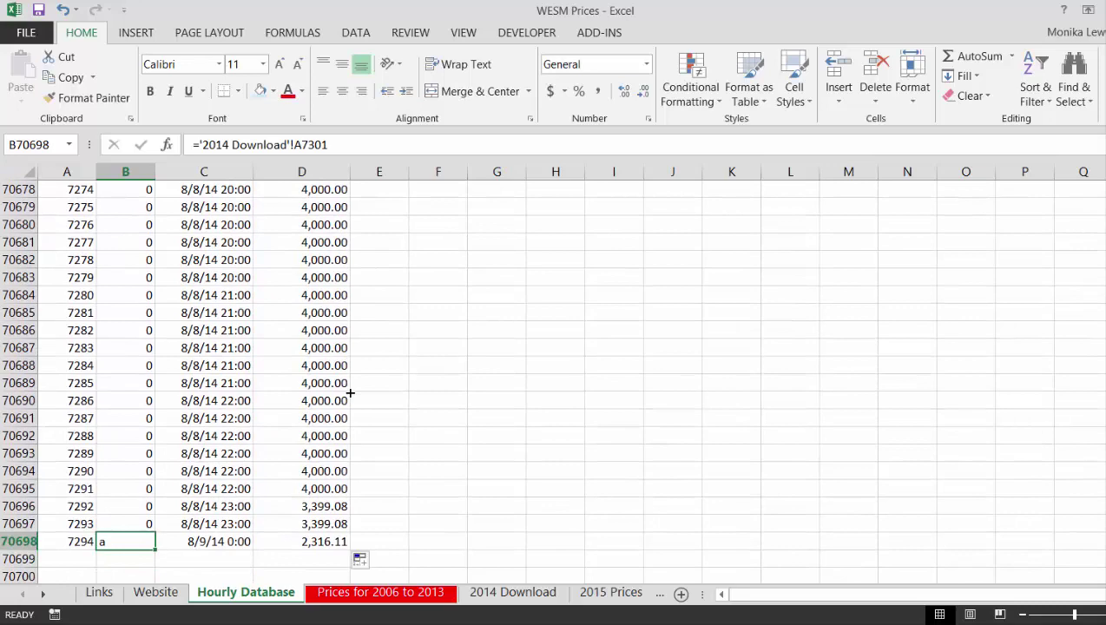
{"action": "key", "text": "ctrl+Page_Down"}
{"action": "key", "text": "ctrl+Page_Down"}
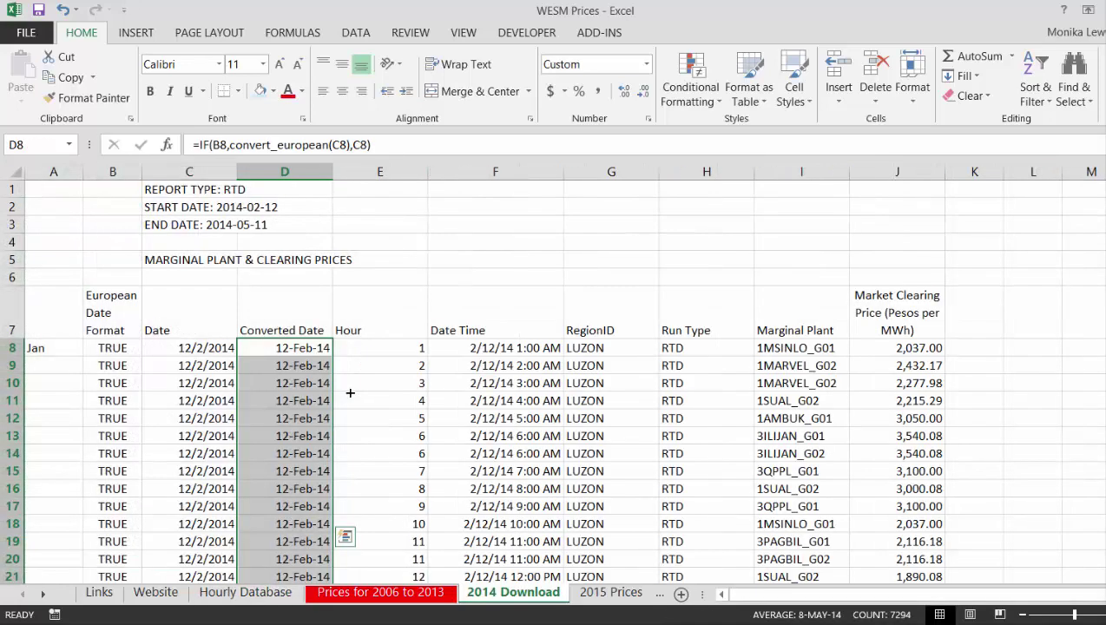
{"action": "key", "text": "Down"}
{"action": "key", "text": "ctrl+Down"}
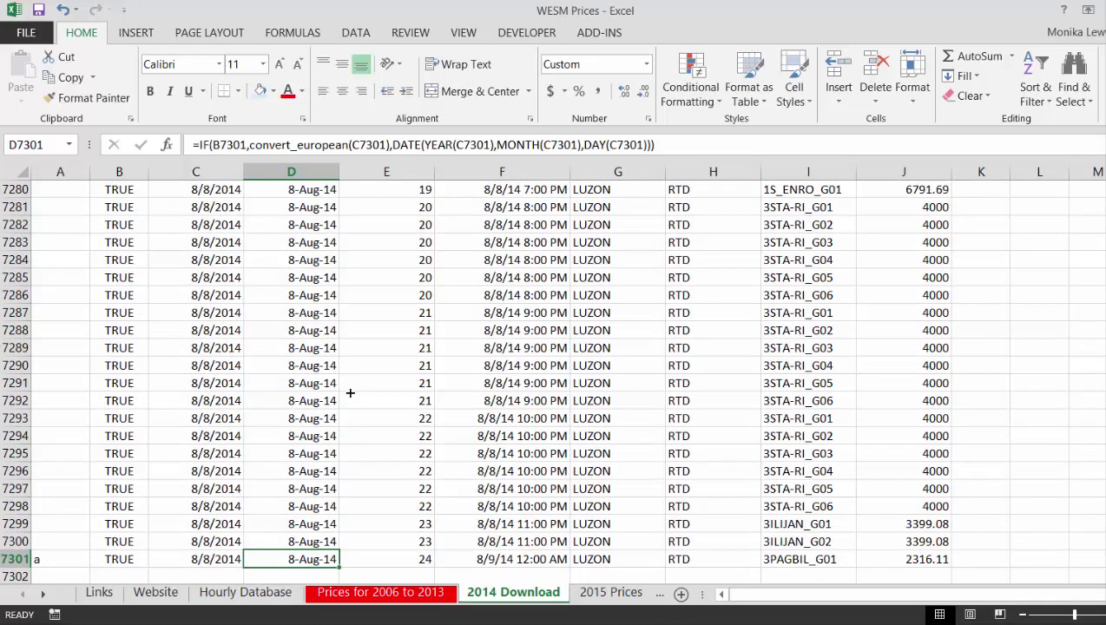
Count the 2015 Prices records from B6 down and enter 6120 in cell A70699 of the Hourly Database sheet
{"action": "key", "text": "ctrl+Page_Down"}
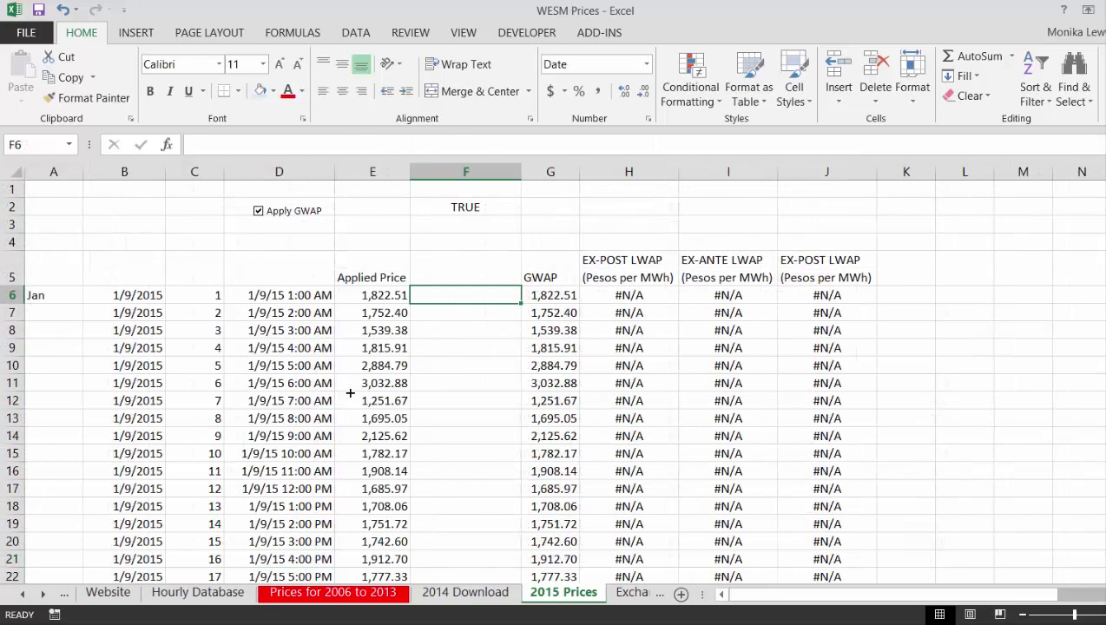
{"action": "key", "text": "Left"}
{"action": "key", "text": "Left"}
{"action": "key", "text": "Left"}
{"action": "key", "text": "Left"}
{"action": "key", "text": "ctrl+shift+Down"}
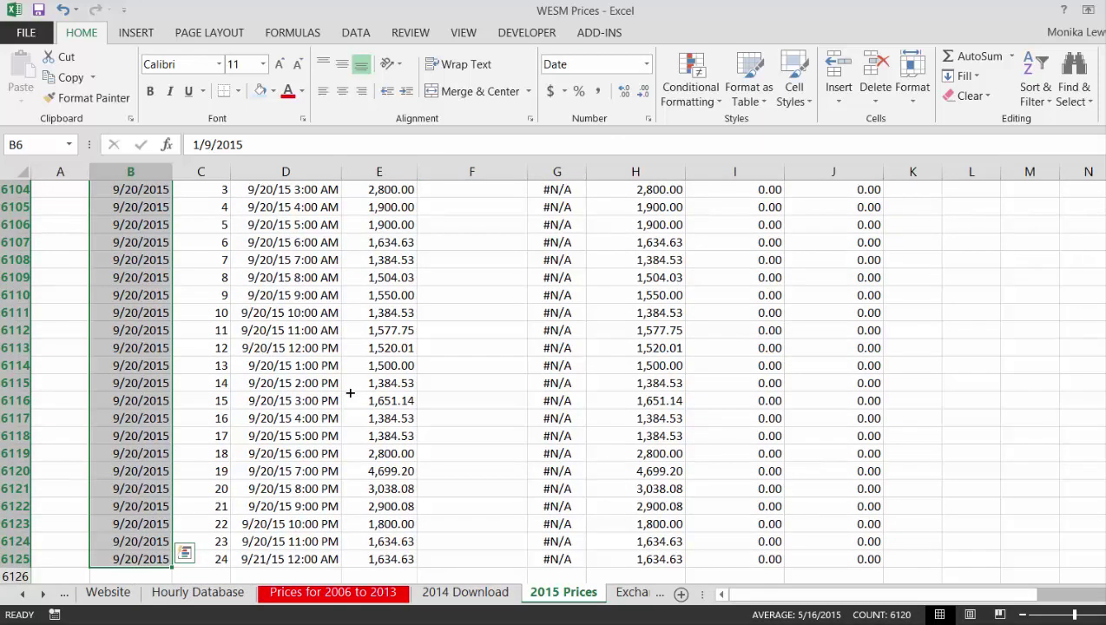
{"action": "key", "text": "ctrl+Page_Up"}
{"action": "key", "text": "ctrl+Page_Up"}
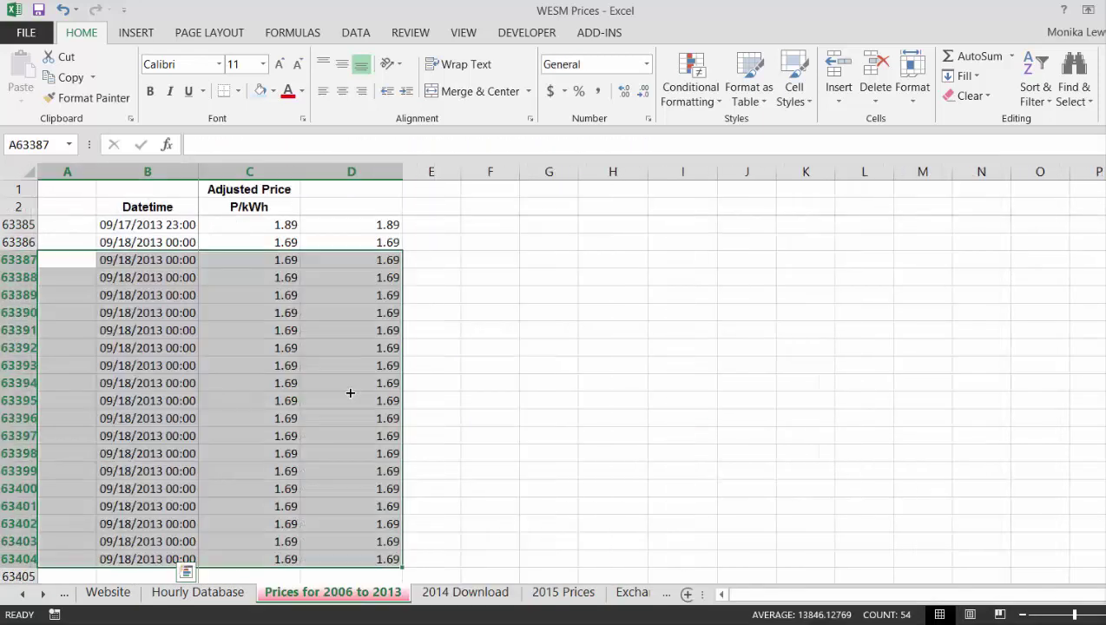
{"action": "key", "text": "ctrl+Page_Up"}
{"action": "key", "text": "Left"}
{"action": "key", "text": "Down"}
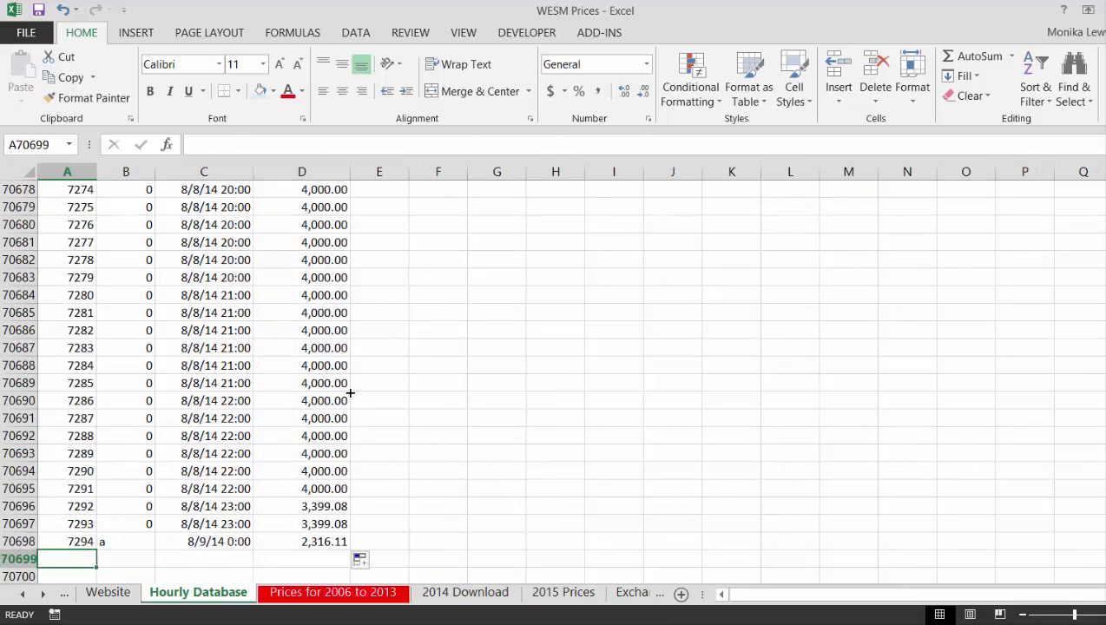
{"action": "type", "text": "6120"}
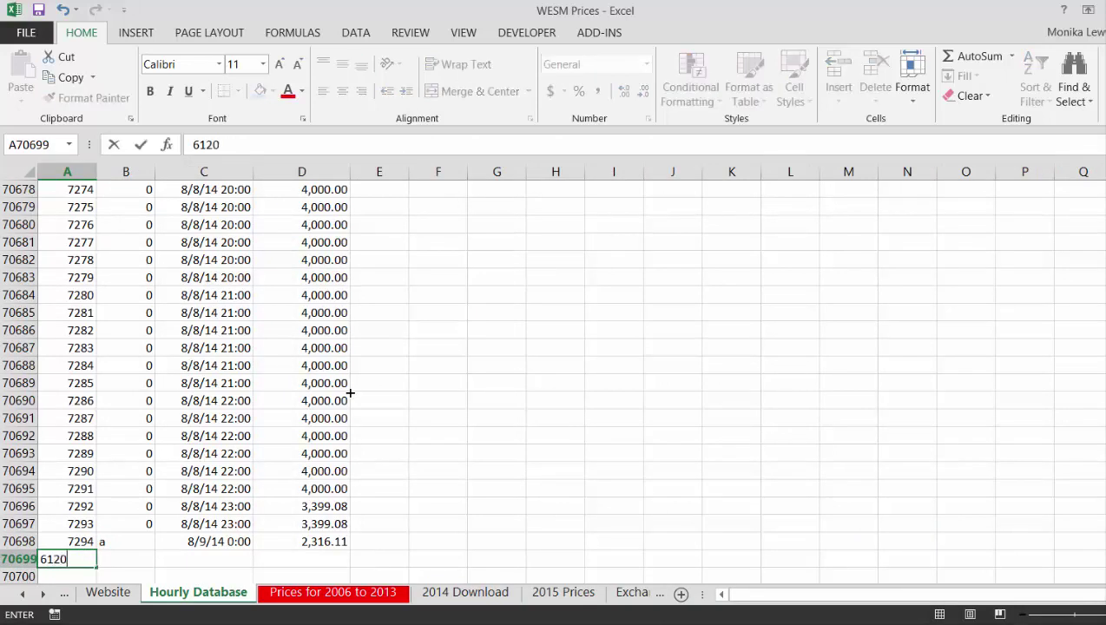
{"action": "key", "text": "Return"}
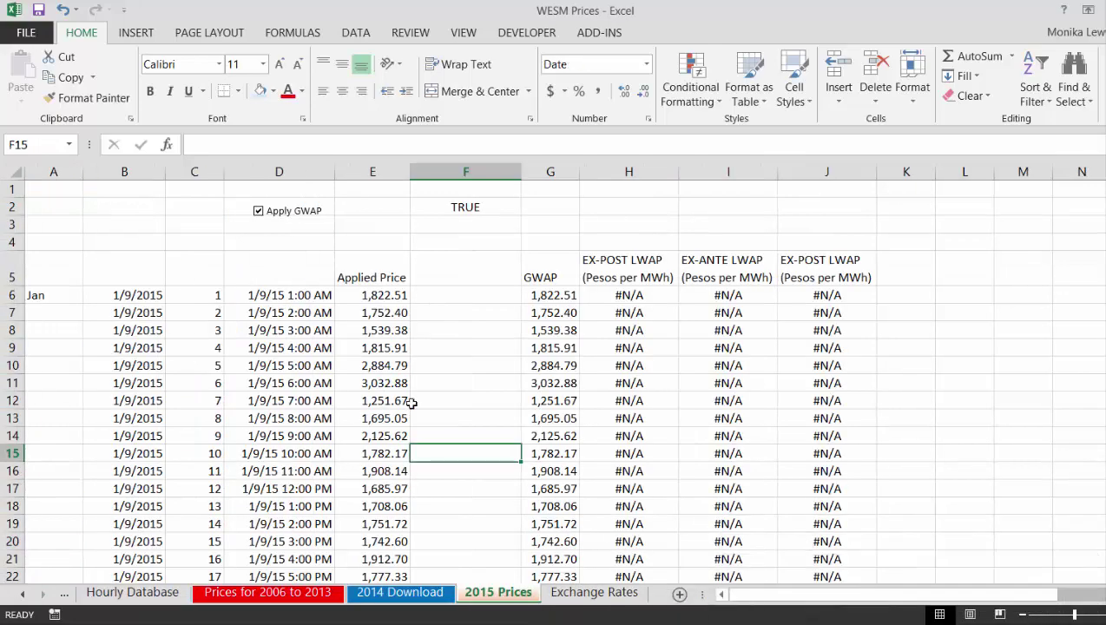
Look through the workbook's sheets, from the coloured-tab price sheets back to the Website sheet
{"action": "key", "text": "ctrl+Page_Down"}
{"action": "key", "text": "ctrl+Page_Up"}
{"action": "key", "text": "ctrl+Page_Up"}
{"action": "key", "text": "ctrl+Page_Up"}
{"action": "key", "text": "ctrl+Page_Up"}
{"action": "key", "text": "ctrl+Page_Up"}
{"action": "key", "text": "ctrl+Page_Up"}
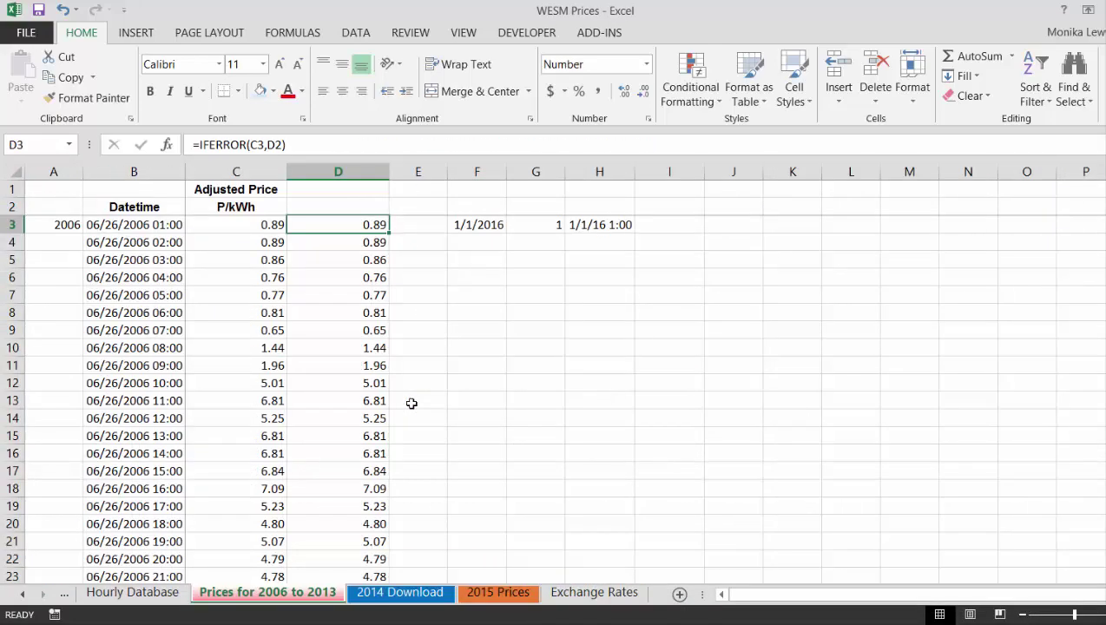
{"action": "key", "text": "ctrl+Page_Down"}
{"action": "key", "text": "ctrl+Page_Down"}
{"action": "key", "text": "ctrl+Page_Down"}
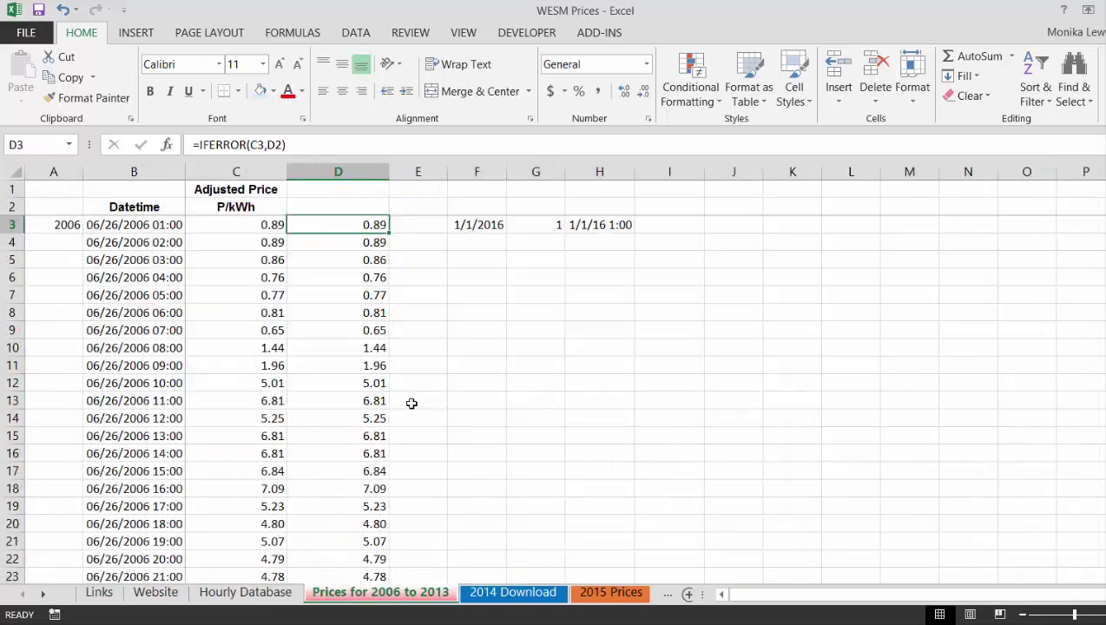
{"action": "key", "text": "ctrl+Page_Up"}
{"action": "key", "text": "ctrl+Page_Up"}
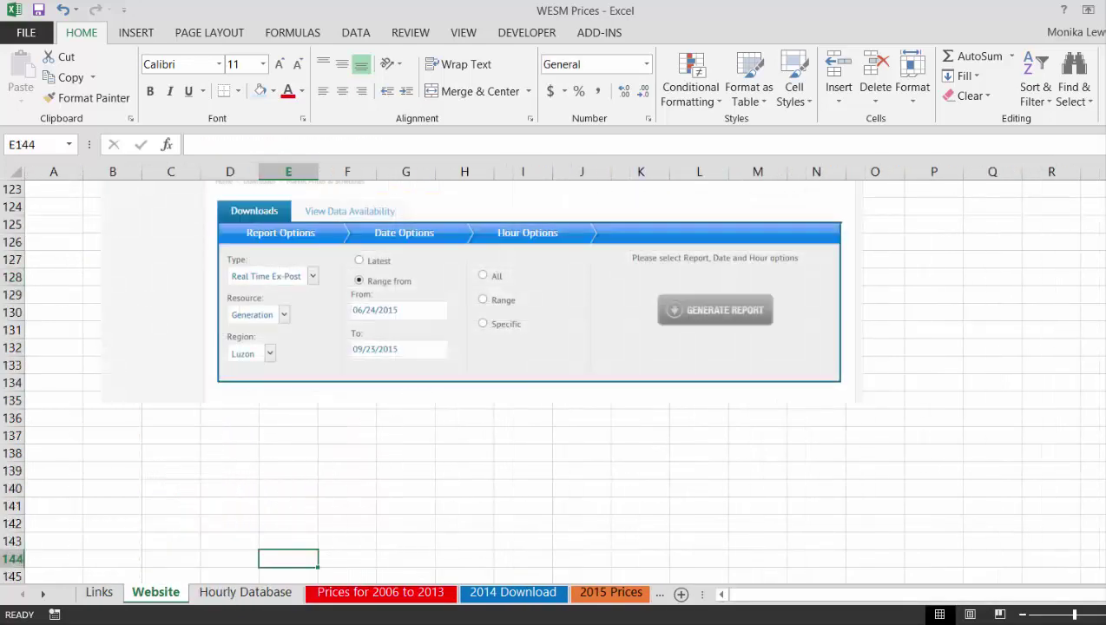
Switch to File Explorer, open the fm workbook from Chapter 1's 12. Excel Utilities (fm) folder, and dismiss its opening notice
{"action": "key", "text": "alt+Tab"}
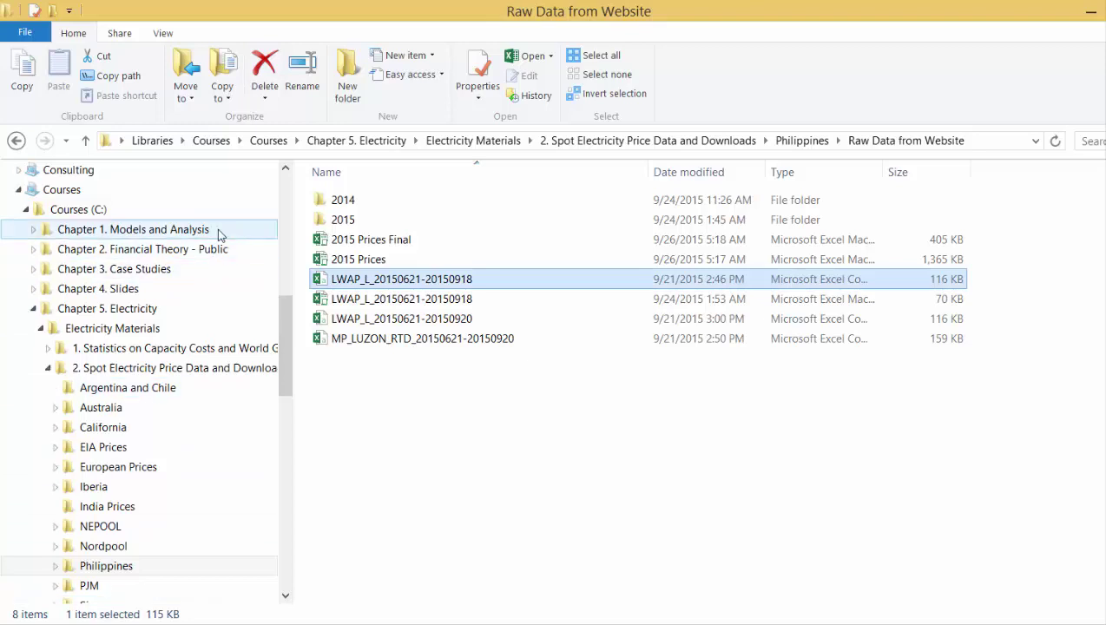
{"action": "left_click", "coordinate": [139, 230]}
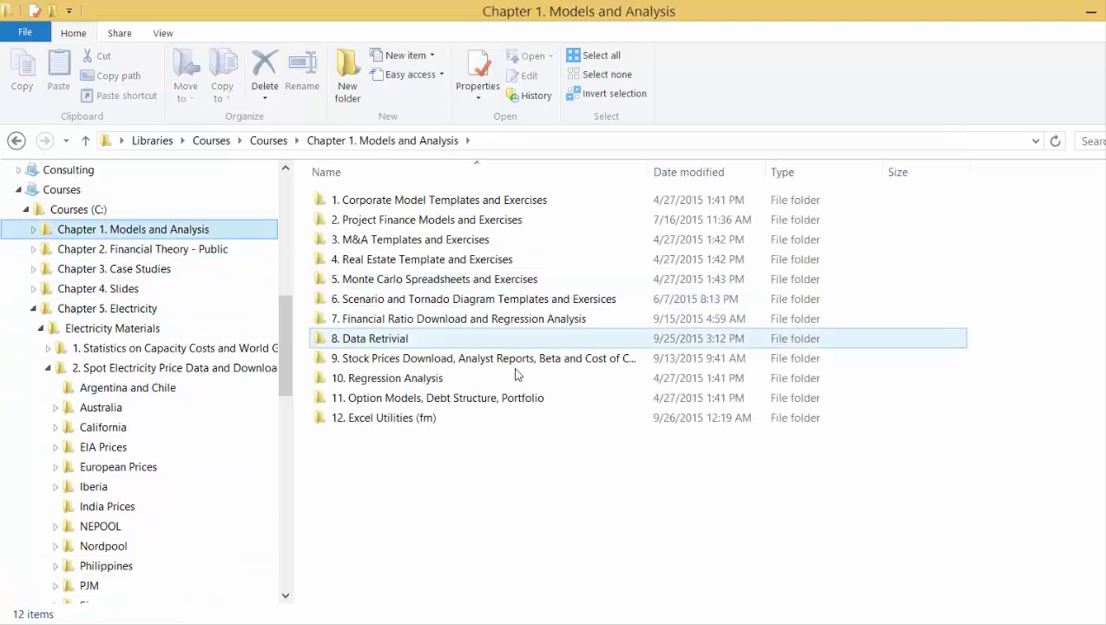
{"action": "left_click", "coordinate": [467, 420]}
{"action": "double_click", "coordinate": [466, 420]}
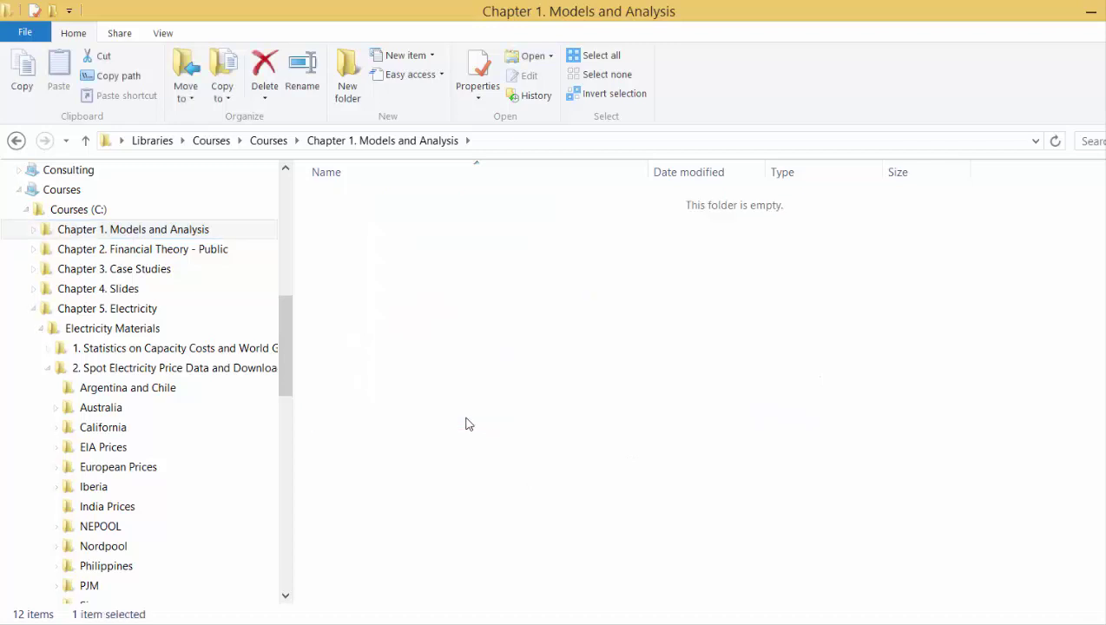
{"action": "left_click", "coordinate": [358, 399]}
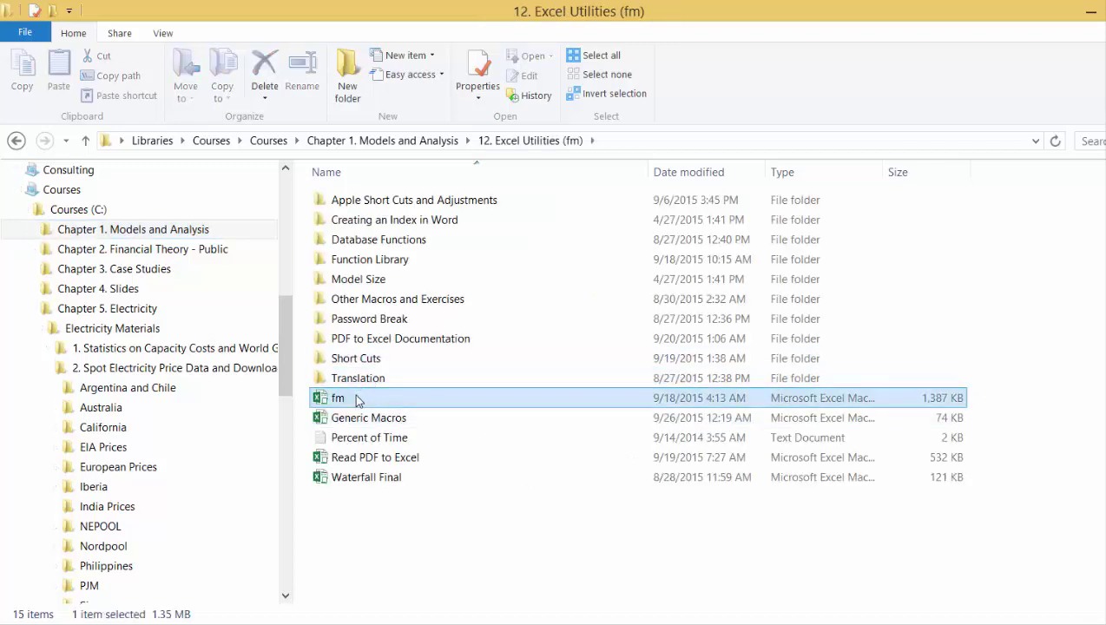
{"action": "double_click", "coordinate": [358, 399]}
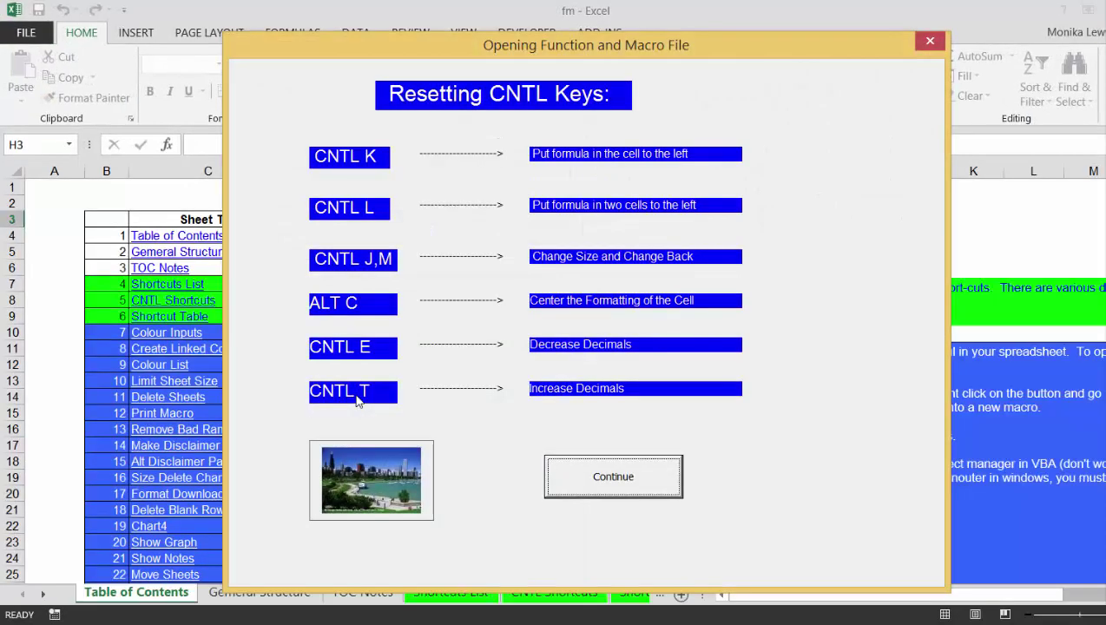
{"action": "left_click", "coordinate": [627, 476]}
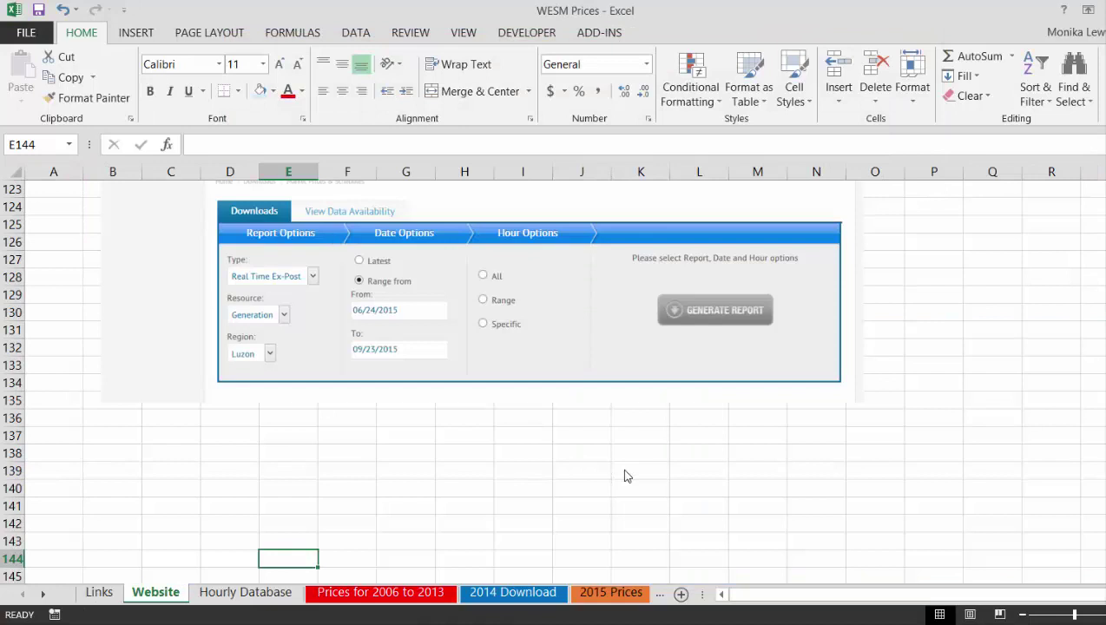
Colour the Hourly Database cells linked to other sheets with the tab colours of their source sheets using the fm add-in
{"action": "key", "text": "ctrl+Page_Down"}
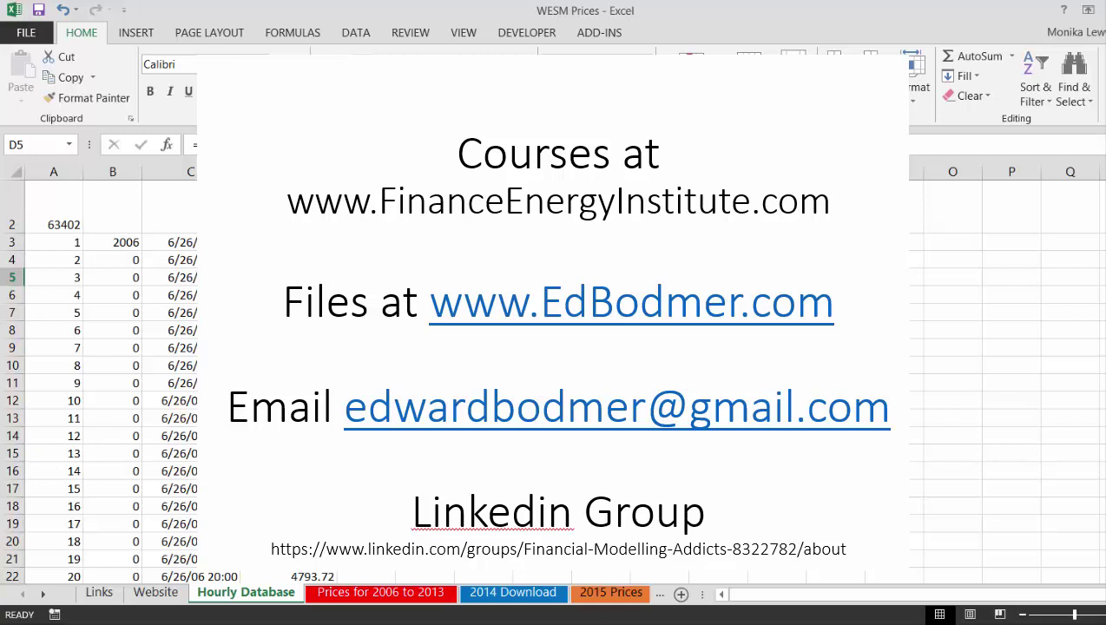
{"action": "left_click", "coordinate": [603, 35]}
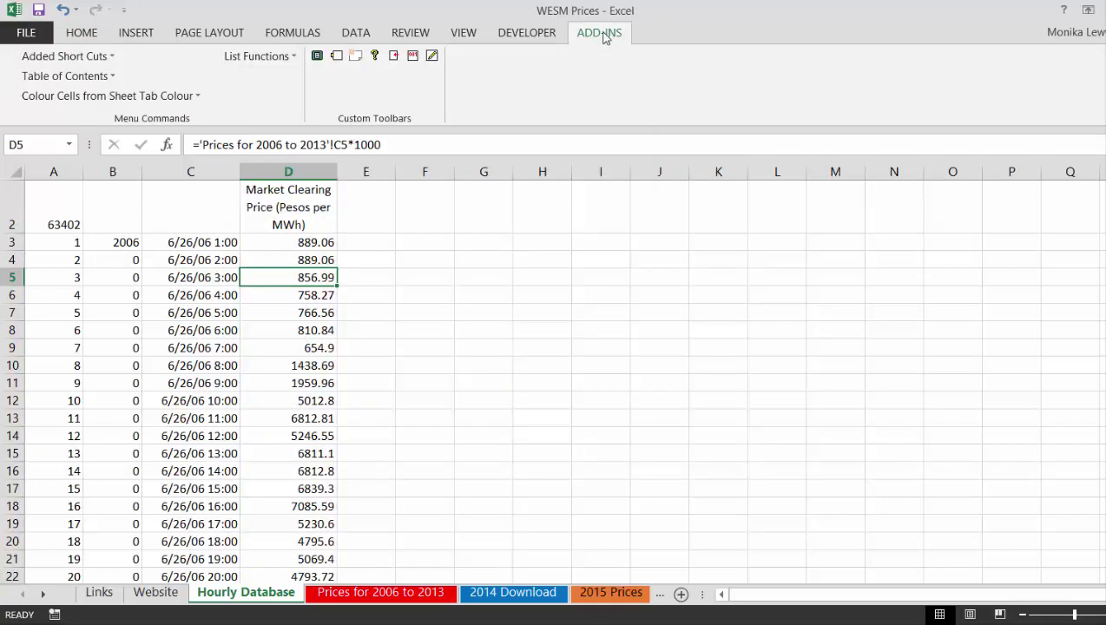
{"action": "left_click", "coordinate": [144, 99]}
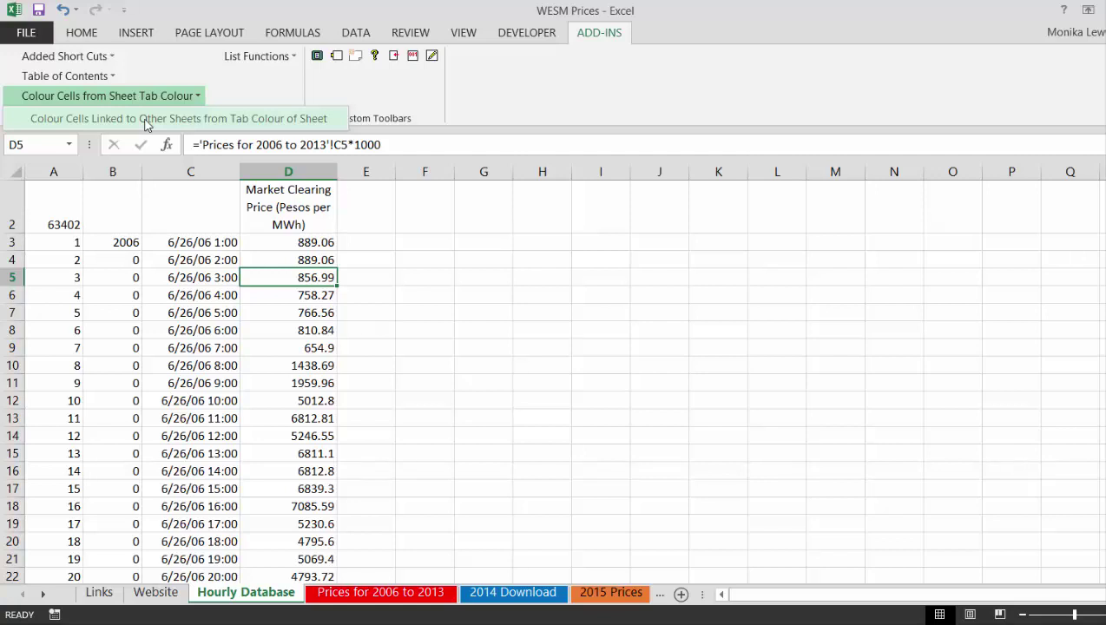
{"action": "left_click", "coordinate": [145, 120]}
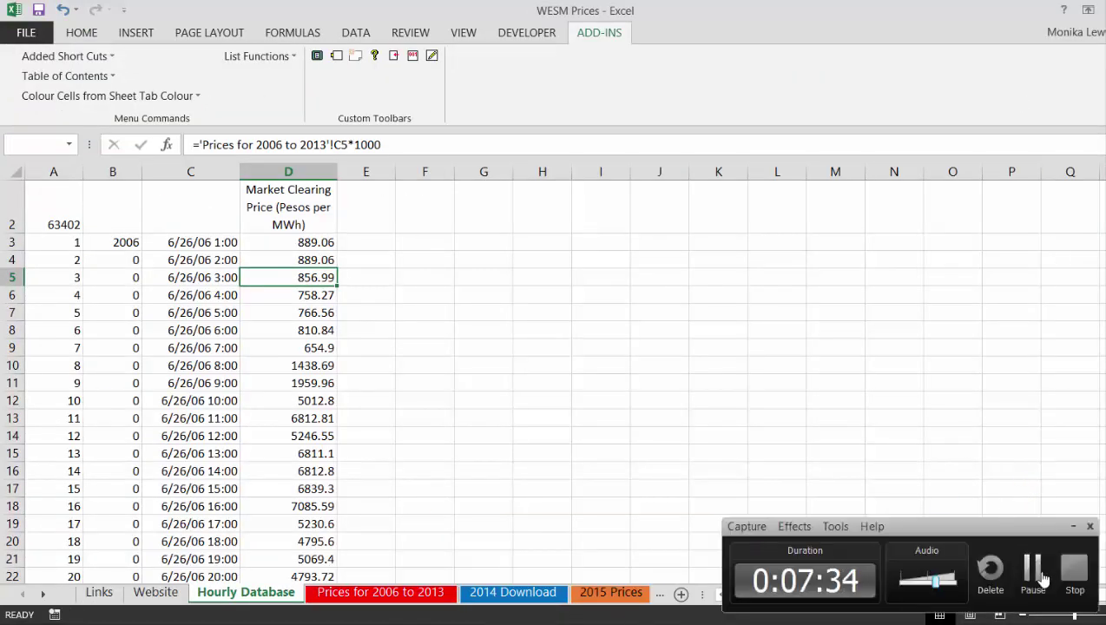
{"action": "left_click", "coordinate": [1042, 577]}
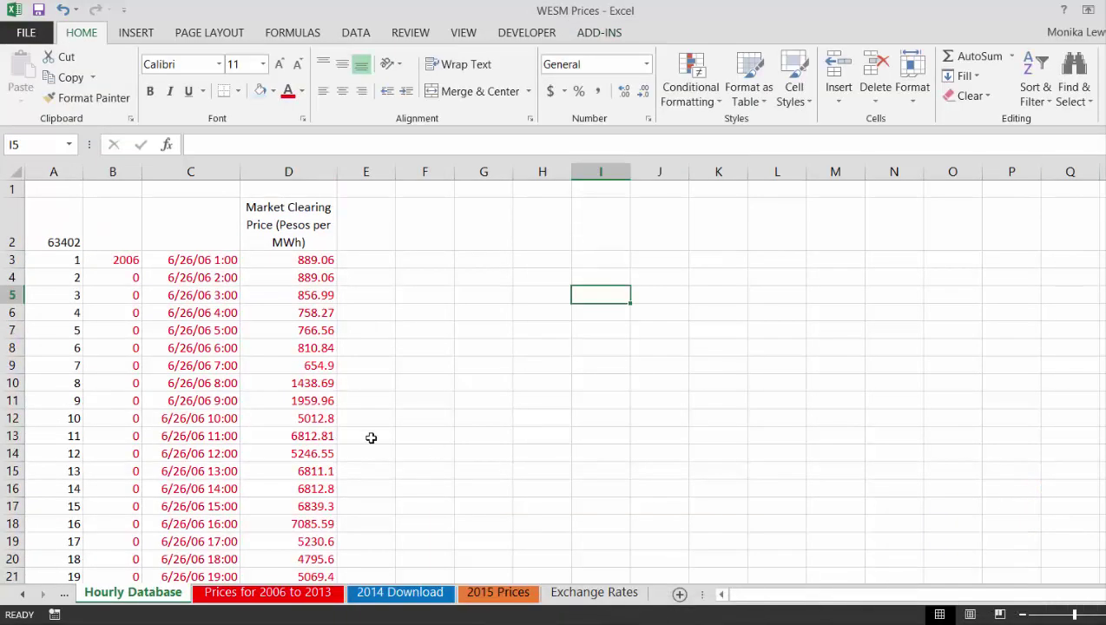
Check the recoloured price column of the Hourly Database at its last records and at its first rows
{"action": "left_click", "coordinate": [306, 403]}
{"action": "key", "text": "ctrl+Down"}
{"action": "key", "text": "Down"}
{"action": "key", "text": "Up"}
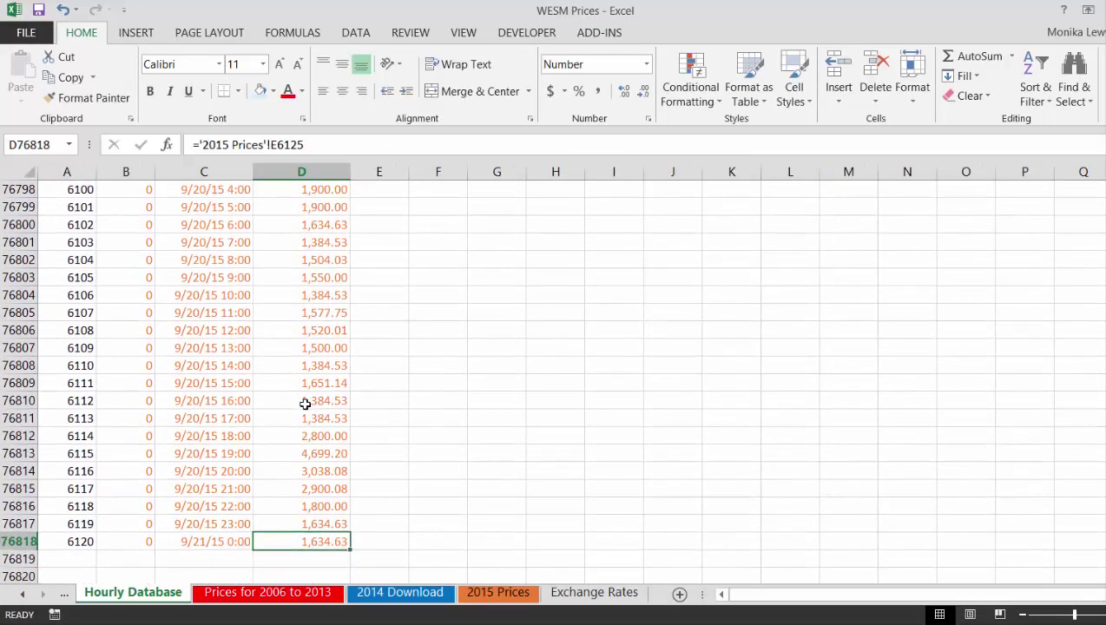
{"action": "key", "text": "Up"}
{"action": "key", "text": "Up"}
{"action": "key", "text": "Up"}
{"action": "key", "text": "Up"}
{"action": "key", "text": "Up"}
{"action": "key", "text": "Up"}
{"action": "key", "text": "Up"}
{"action": "key", "text": "Up"}
{"action": "key", "text": "Up"}
{"action": "key", "text": "Up"}
{"action": "key", "text": "Up"}
{"action": "key", "text": "Up"}
{"action": "key", "text": "Up"}
{"action": "key", "text": "Up"}
{"action": "key", "text": "Up"}
{"action": "key", "text": "Up"}
{"action": "key", "text": "Up"}
{"action": "key", "text": "Up"}
{"action": "key", "text": "Up"}
{"action": "key", "text": "Up"}
{"action": "key", "text": "ctrl+Up"}
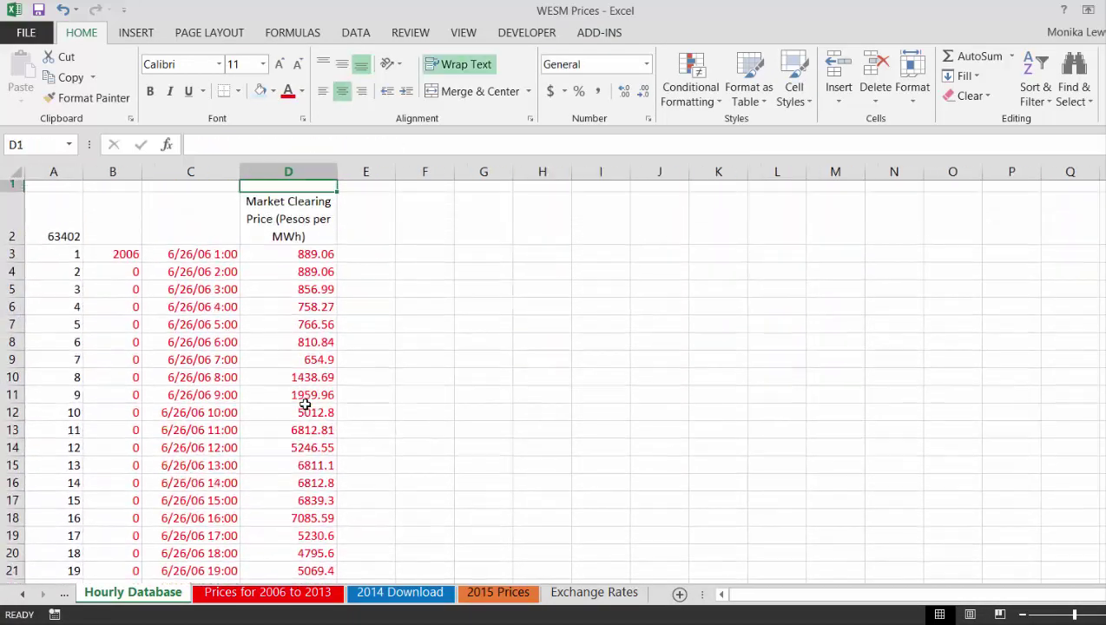
{"action": "key", "text": "Down"}
{"action": "key", "text": "Down"}
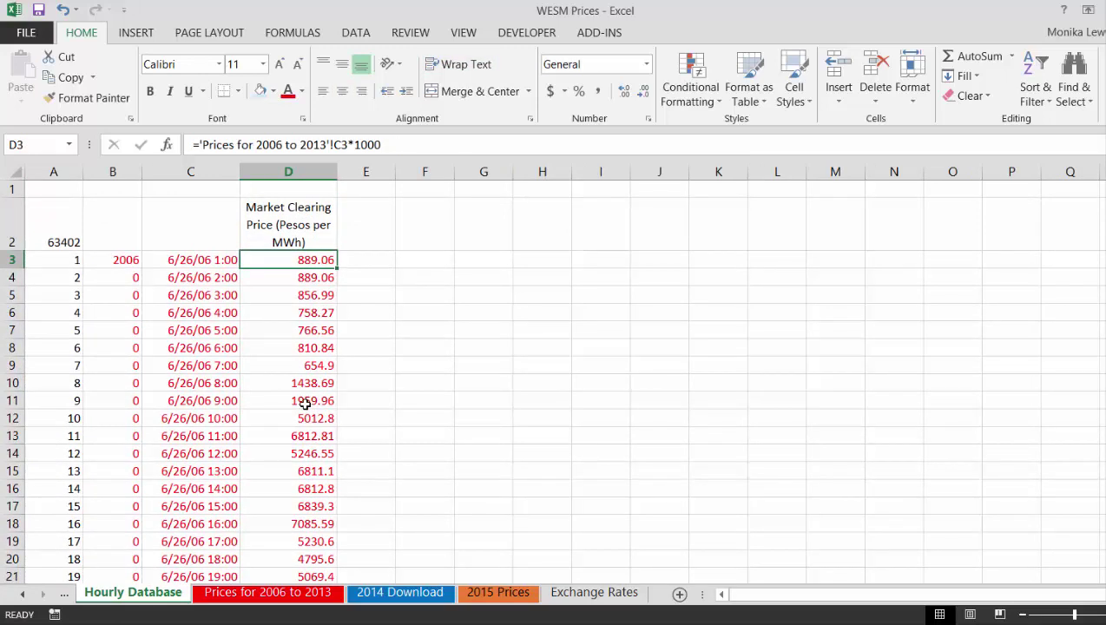
{"action": "key", "text": "Up"}
{"action": "key", "text": "Up"}
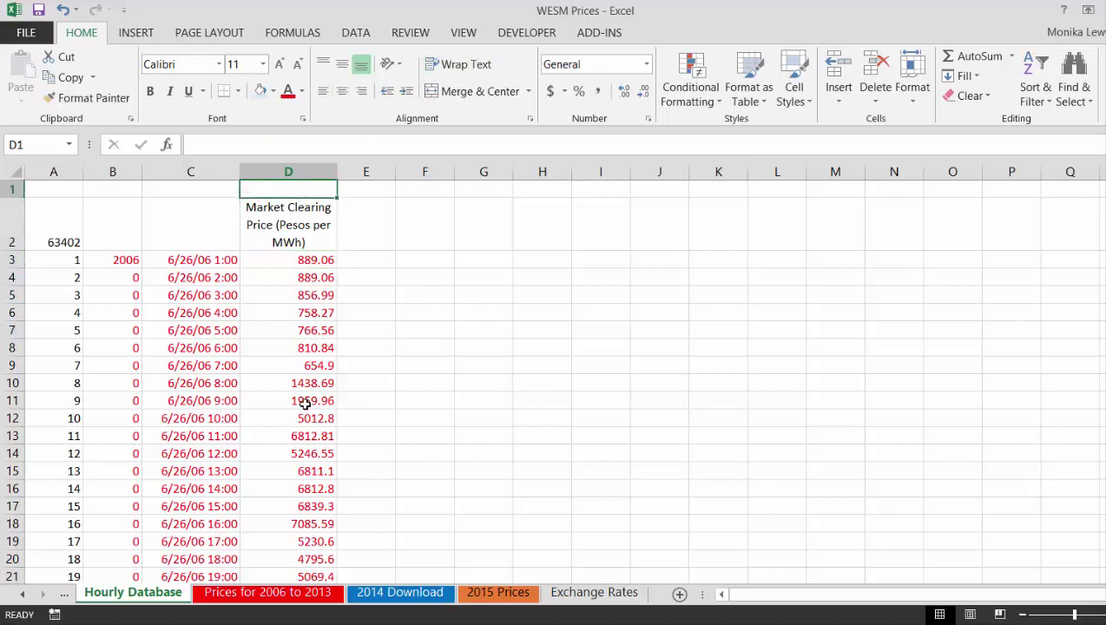
Save the workbook as WESM Prices in the Philippines folder, replacing the existing macro-enabled file
{"action": "key", "text": "F12"}
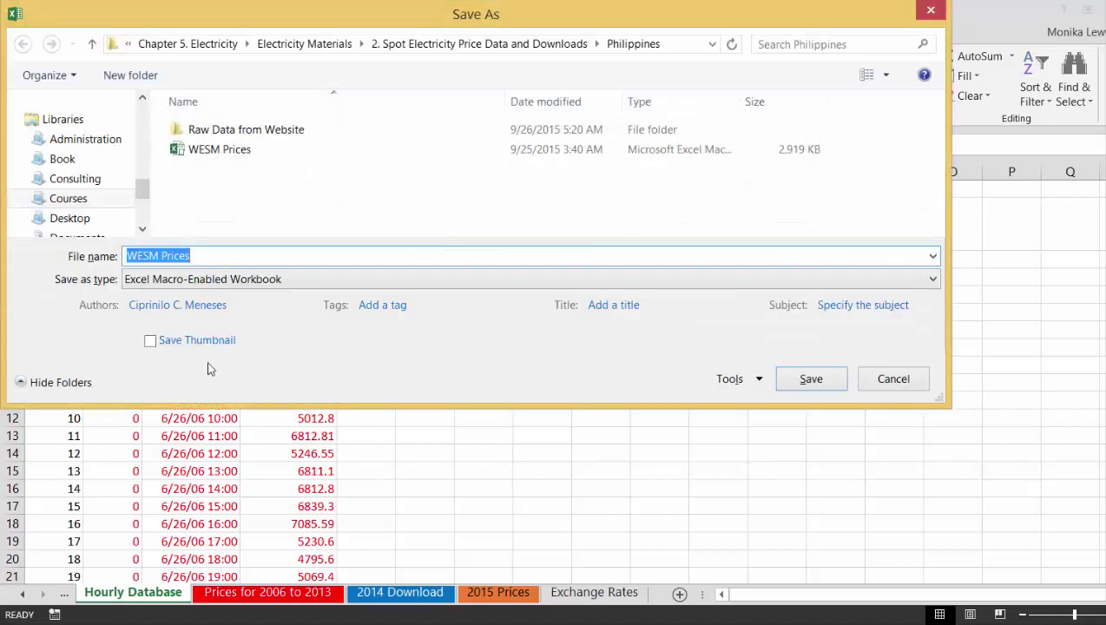
{"action": "left_click", "coordinate": [814, 382]}
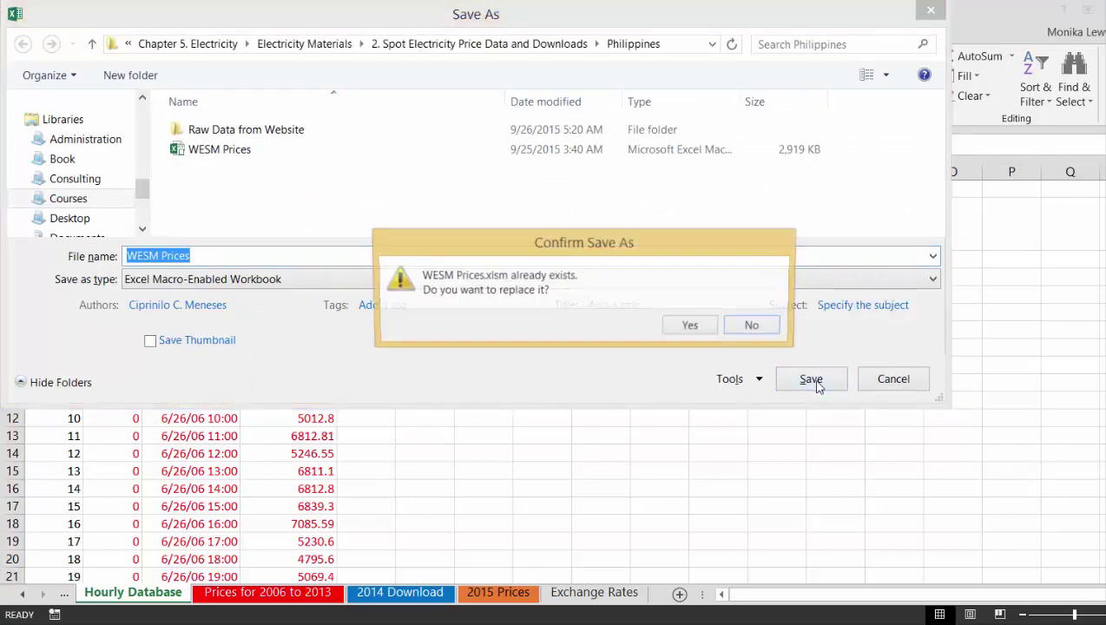
{"action": "left_click", "coordinate": [688, 327]}
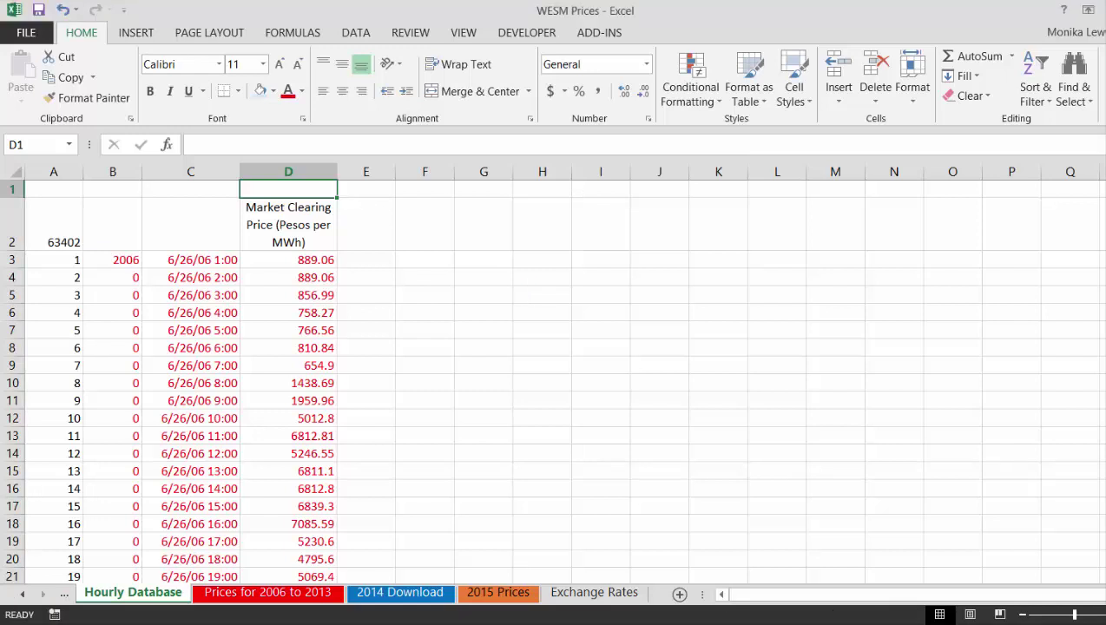
Examine the saved workbook's size in File Explorer's Philippines folder under 2. Spot Electricity Price Data and Downloads, and return to WESM Prices
{"action": "key", "text": "alt+F4"}
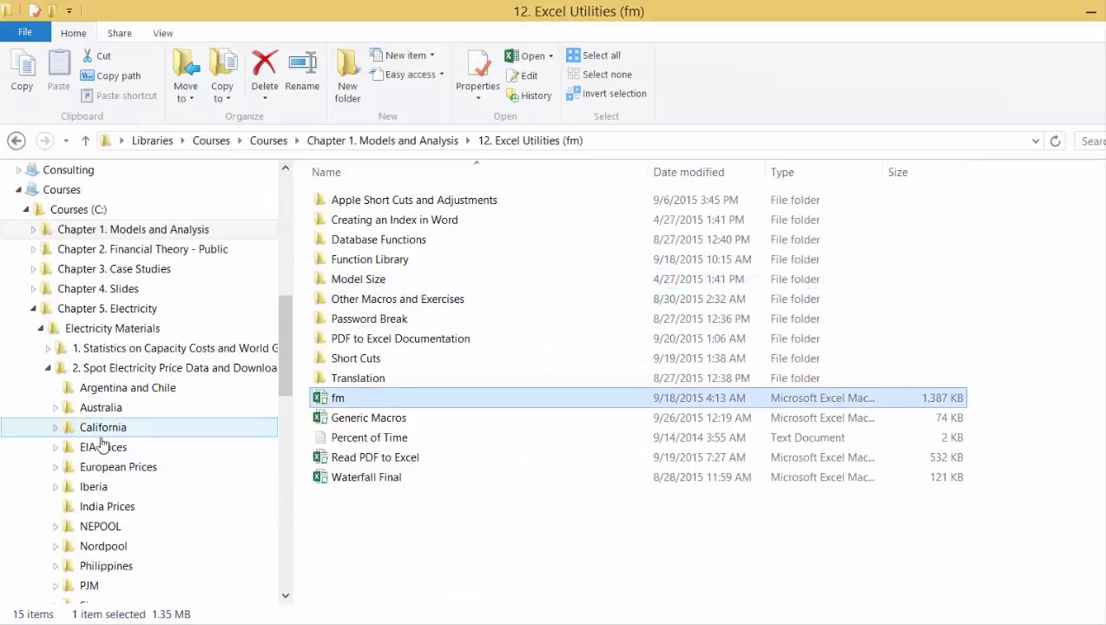
{"action": "left_click", "coordinate": [40, 332]}
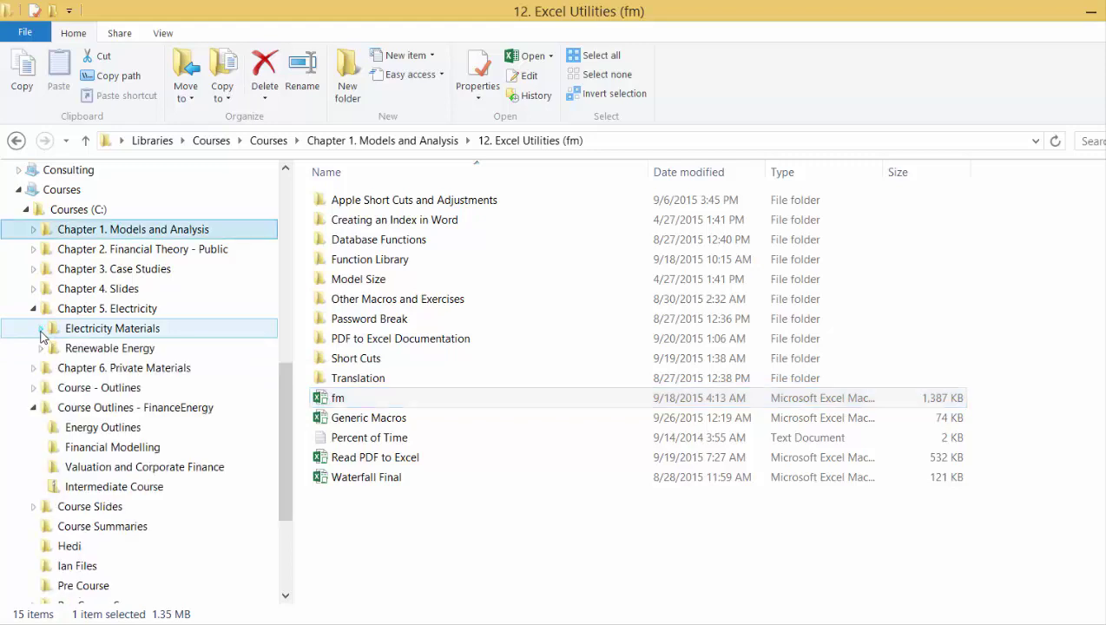
{"action": "left_click", "coordinate": [53, 332]}
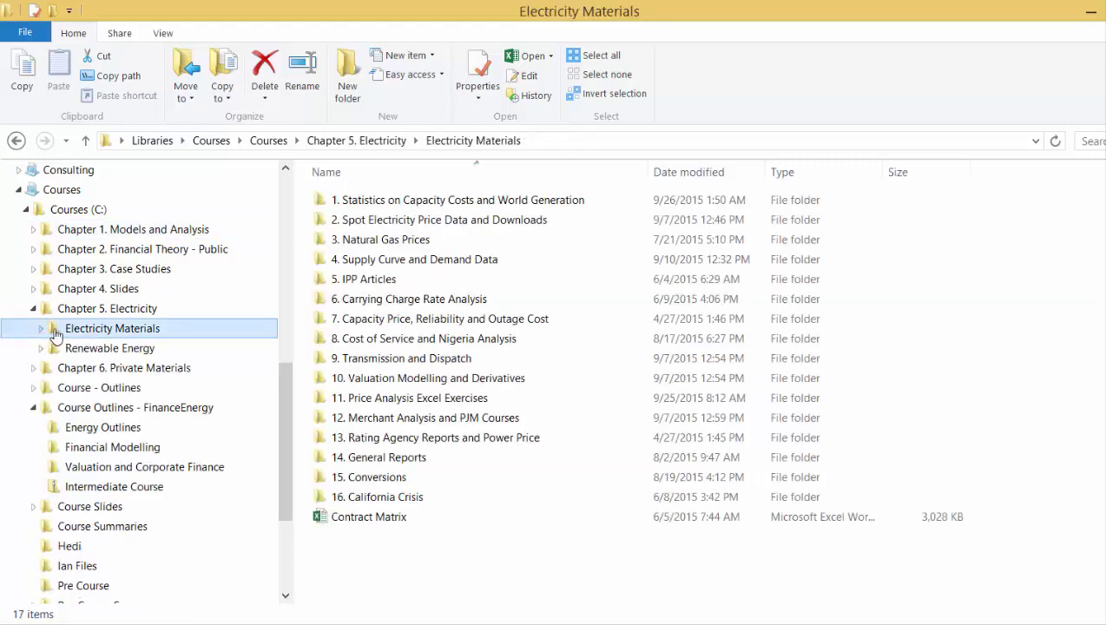
{"action": "left_click", "coordinate": [406, 225]}
{"action": "double_click", "coordinate": [407, 222]}
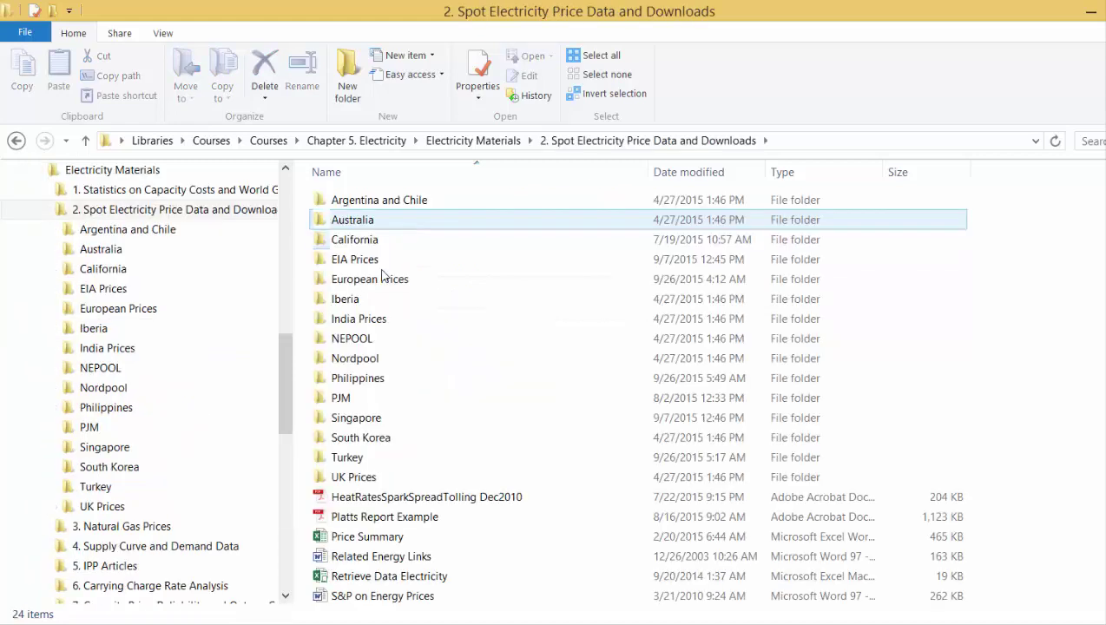
{"action": "double_click", "coordinate": [346, 383]}
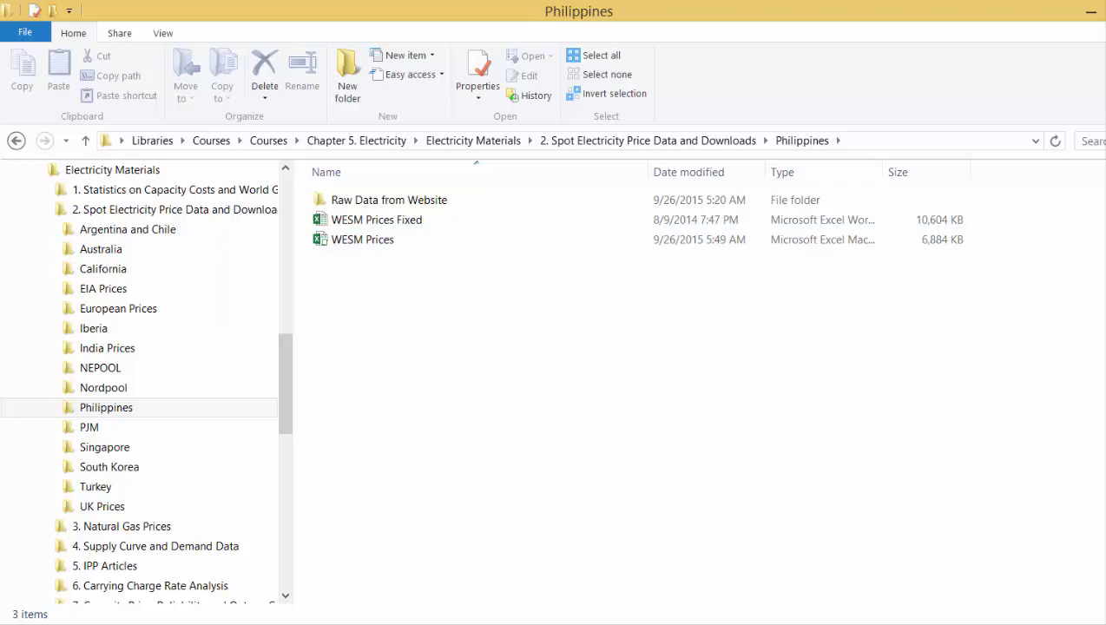
{"action": "mouse_move", "coordinate": [207, 576]}
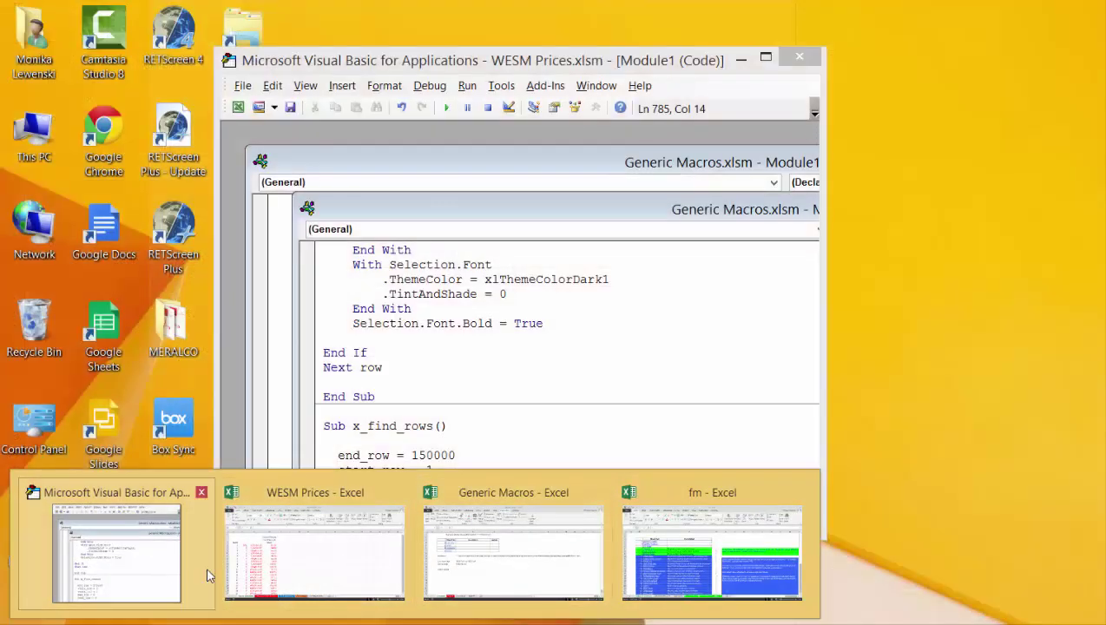
{"action": "left_click", "coordinate": [320, 563]}
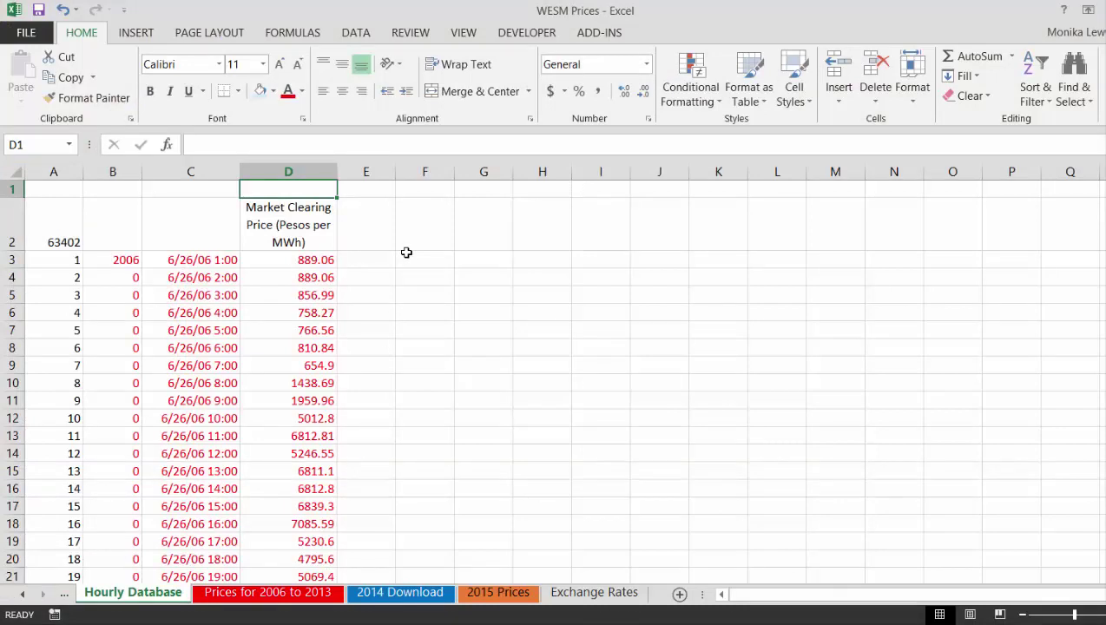
{"action": "key", "text": "Right"}
{"action": "key", "text": "Down"}
{"action": "key", "text": "Down"}
{"action": "key", "text": "Down"}
{"action": "key", "text": "Right"}
{"action": "key", "text": "Down"}
{"action": "key", "text": "Down"}
{"action": "key", "text": "Down"}
{"action": "key", "text": "Down"}
{"action": "key", "text": "Left"}
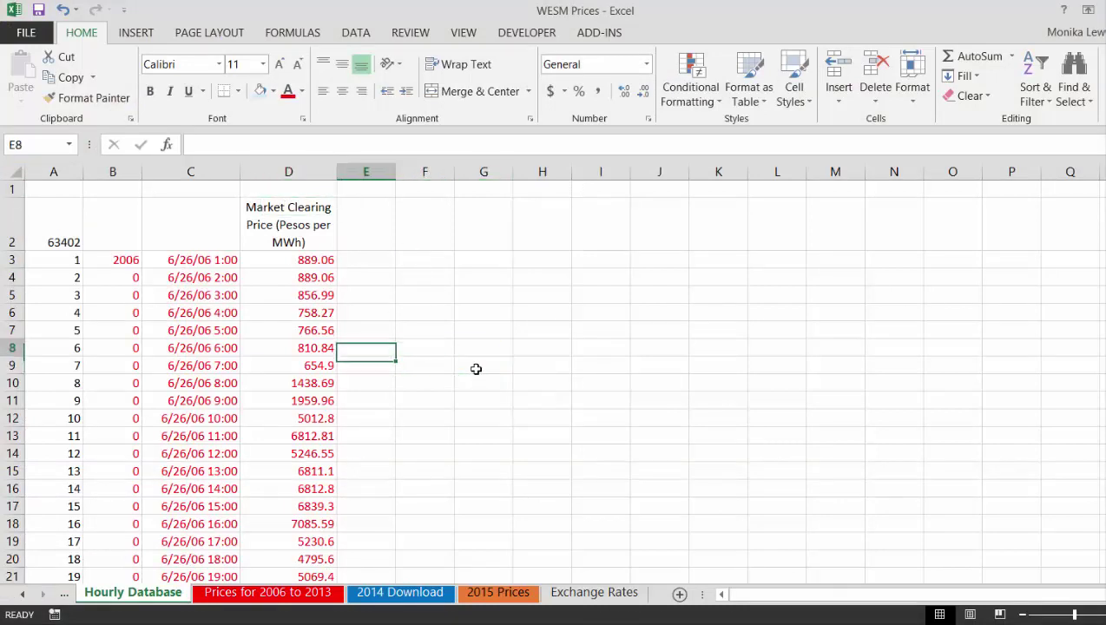
{"action": "key", "text": "Up"}
{"action": "key", "text": "Up"}
{"action": "key", "text": "Up"}
{"action": "key", "text": "Up"}
{"action": "key", "text": "Up"}
{"action": "key", "text": "Up"}
{"action": "key", "text": "Up"}
{"action": "key", "text": "Left"}
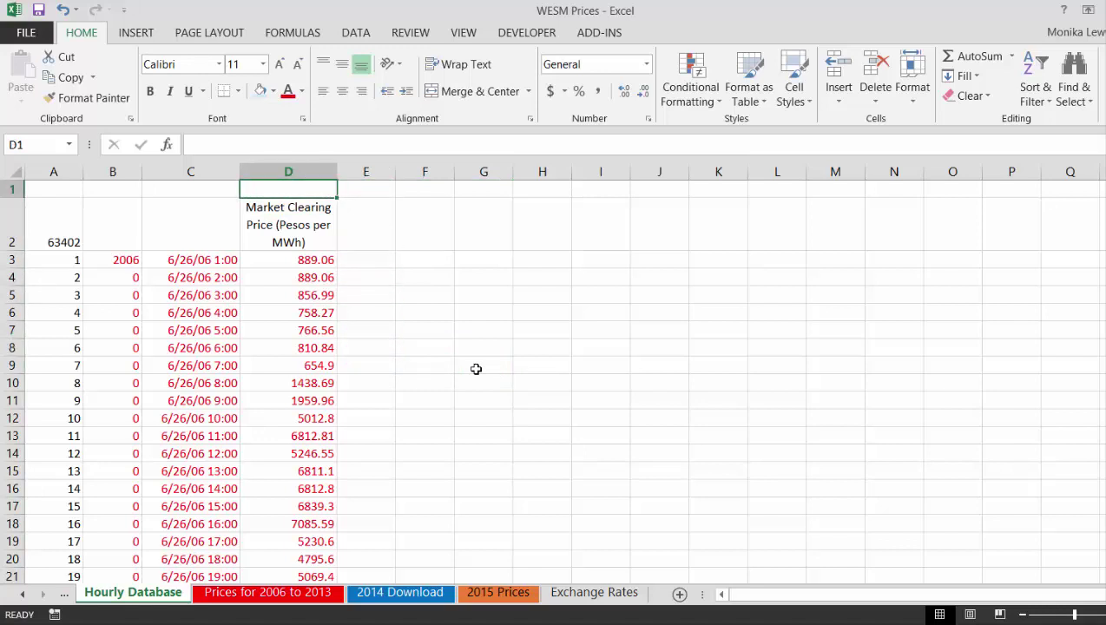
Try to run the fm workbook's shortcut macro from cell D1 of the Hourly Database sheet, and dismiss the notice
{"action": "key", "text": "ctrl+shift+r"}
{"action": "key", "text": "Return"}
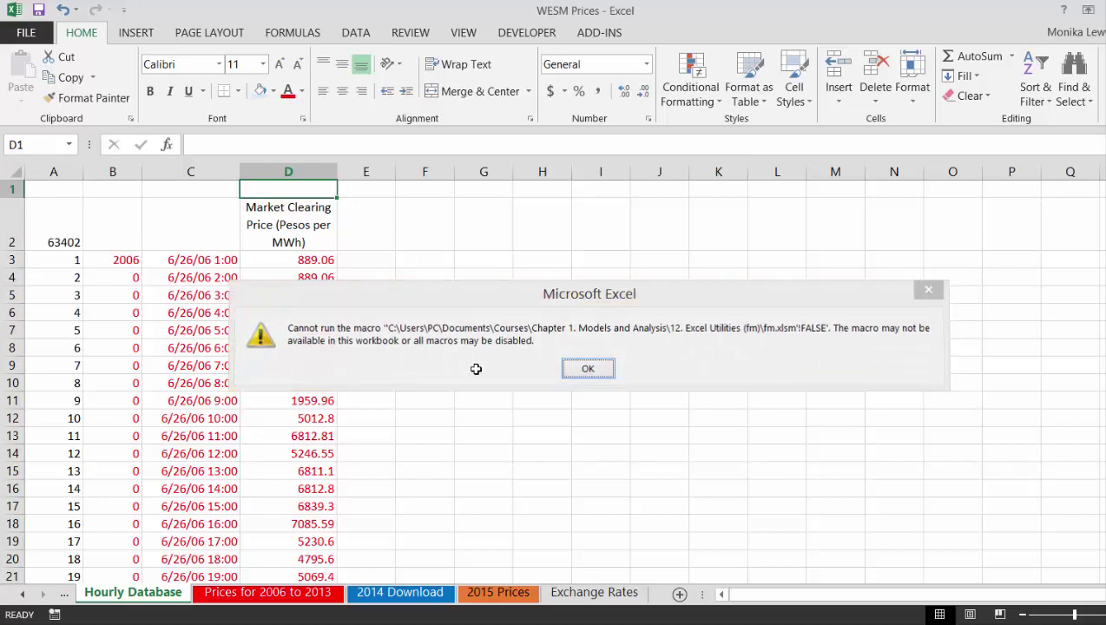
{"action": "key", "text": "ctrl+shift+r"}
{"action": "key", "text": "Return"}
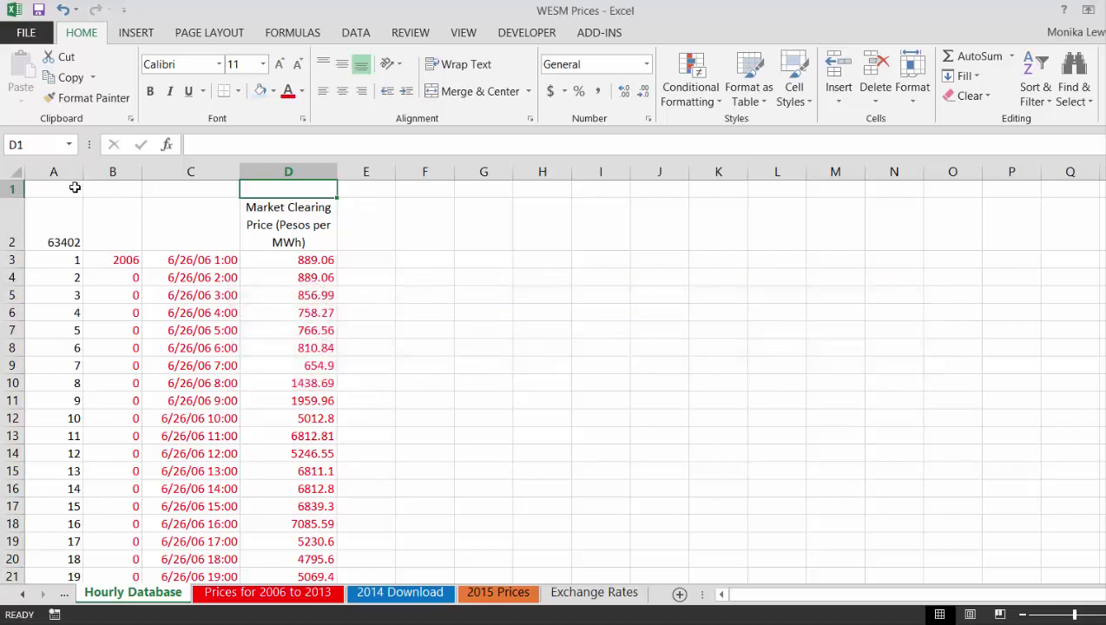
Start a new conditional formatting rule for the entire Hourly Database sheet that uses a formula to determine which cells to format
{"action": "left_click", "coordinate": [11, 171]}
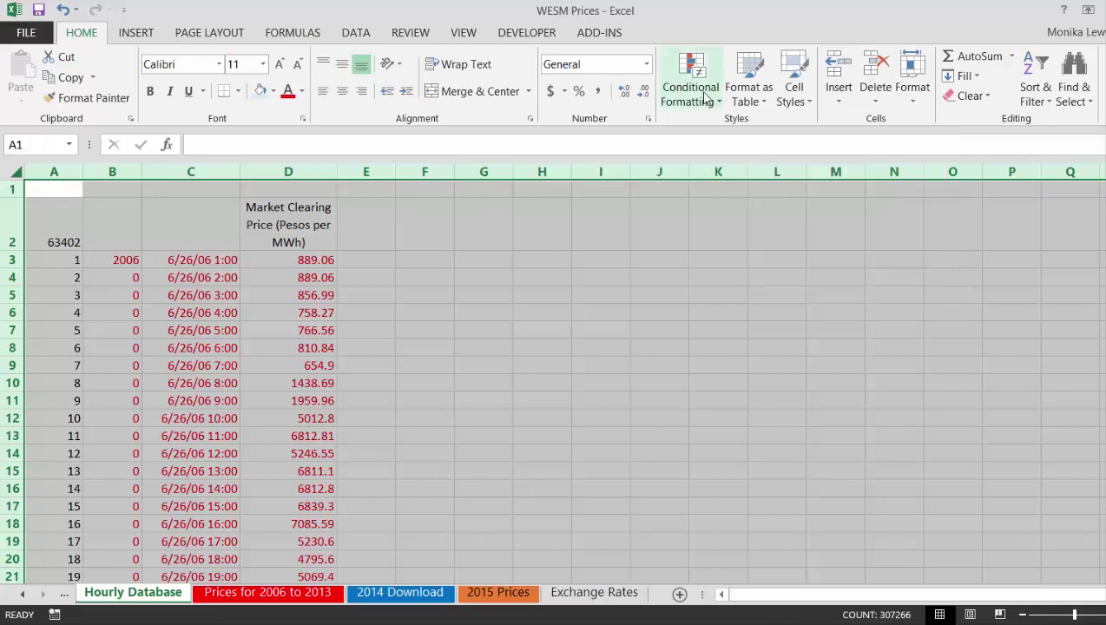
{"action": "left_click", "coordinate": [703, 95]}
{"action": "left_click", "coordinate": [707, 320]}
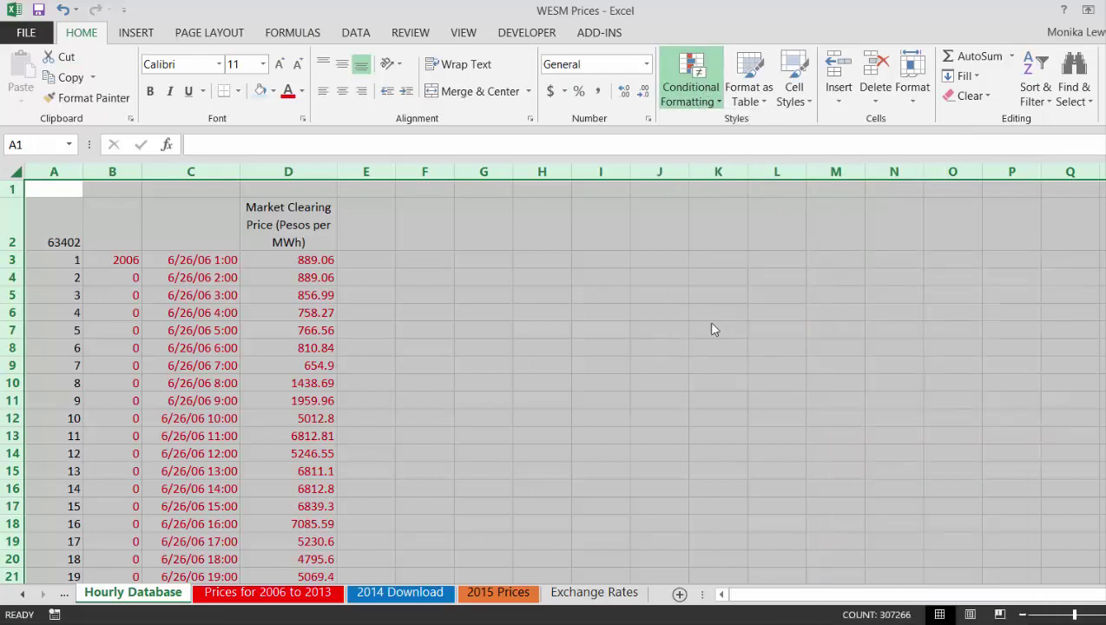
{"action": "left_click", "coordinate": [526, 287]}
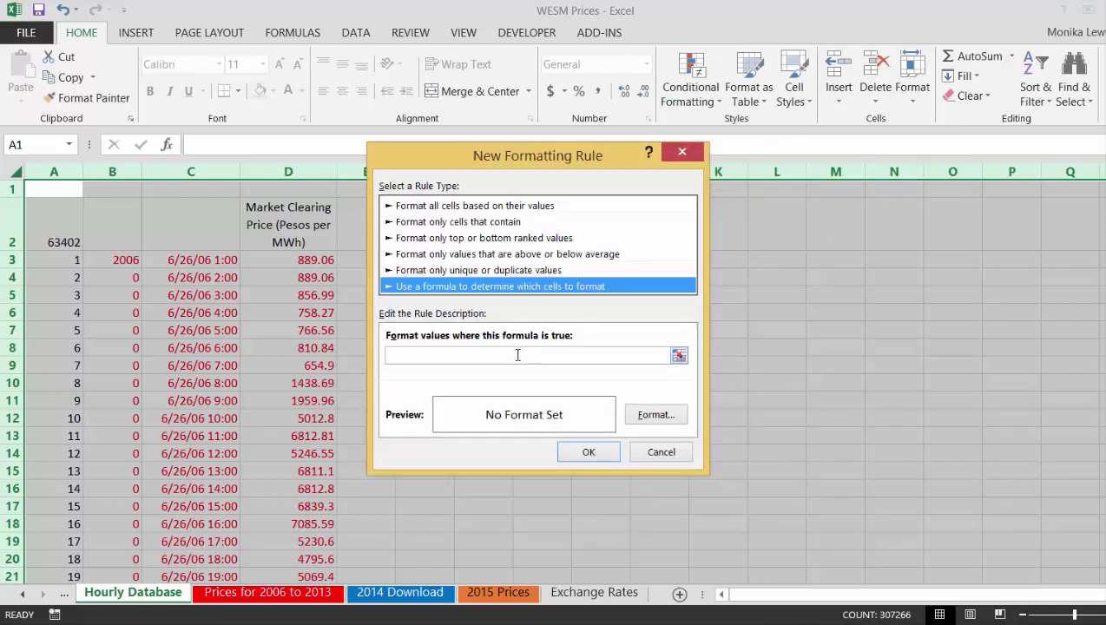
Enter year(C$1)=2006 as the rule's condition, taking the reference from cell C1
{"action": "left_click", "coordinate": [517, 355]}
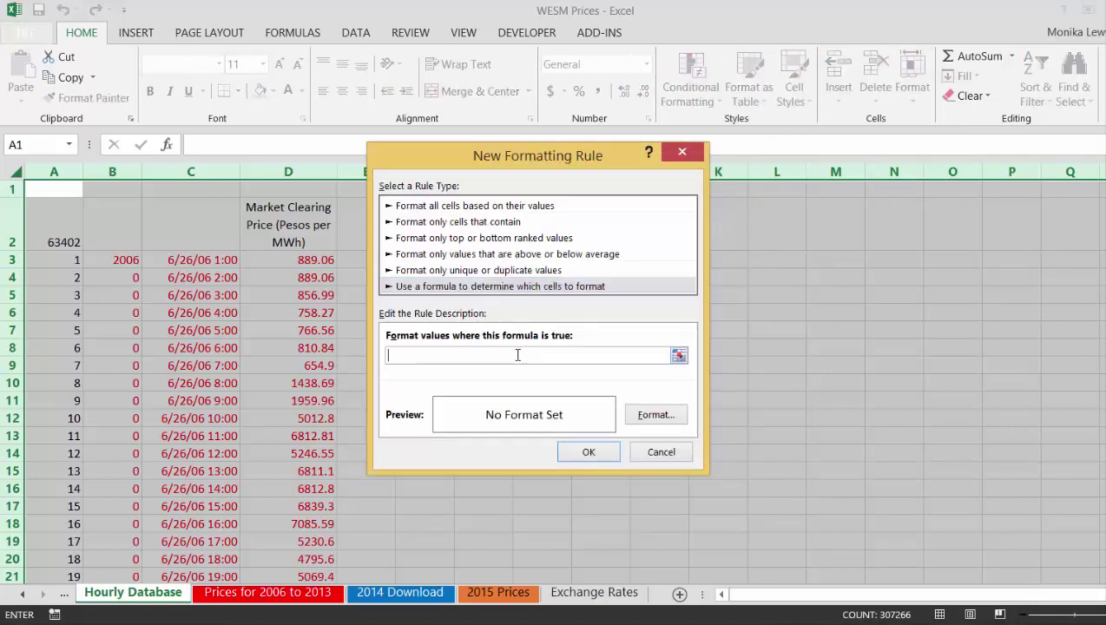
{"action": "type", "text": "year("}
{"action": "left_click", "coordinate": [678, 355]}
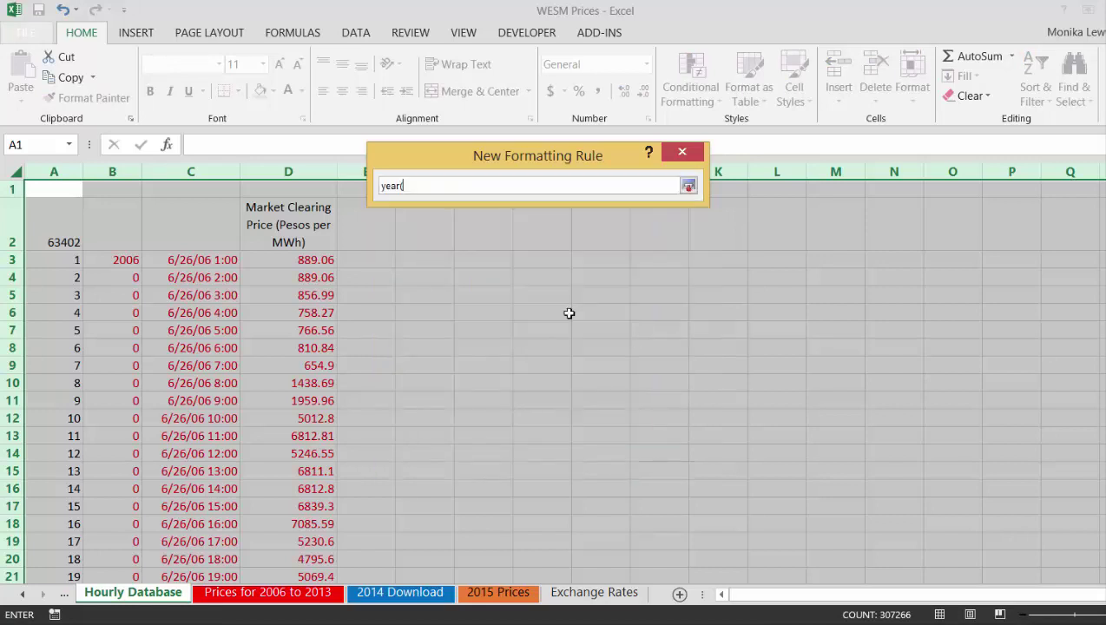
{"action": "left_click", "coordinate": [180, 186]}
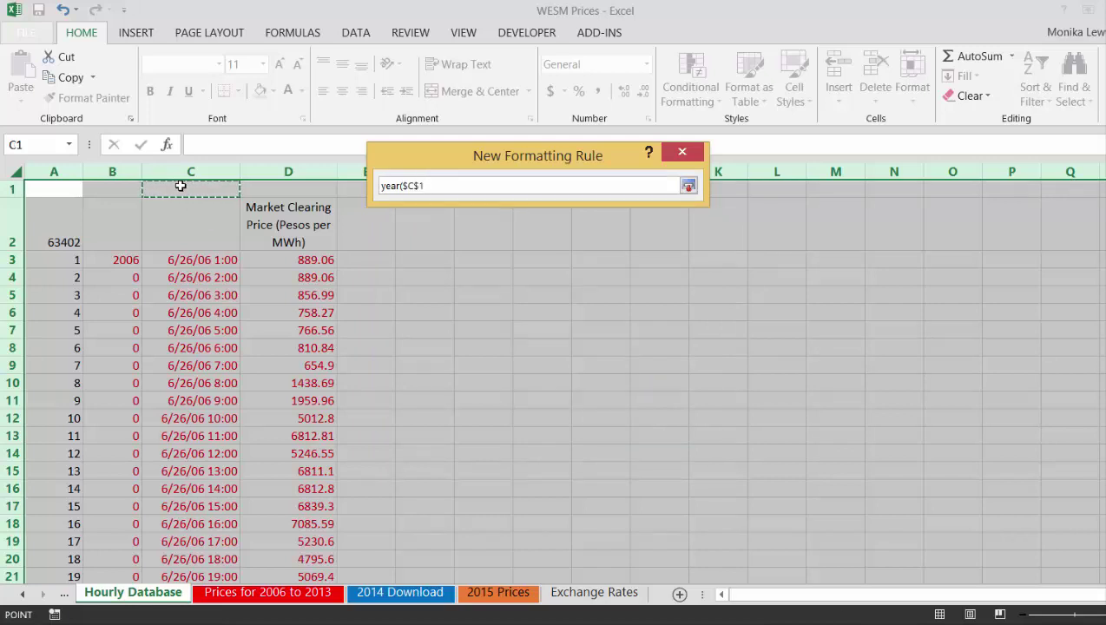
{"action": "key", "text": "F4"}
{"action": "key", "text": "F4"}
{"action": "key", "text": "F4"}
{"action": "key", "text": "F4"}
{"action": "key", "text": "F4"}
{"action": "type", "text": ")=2006"}
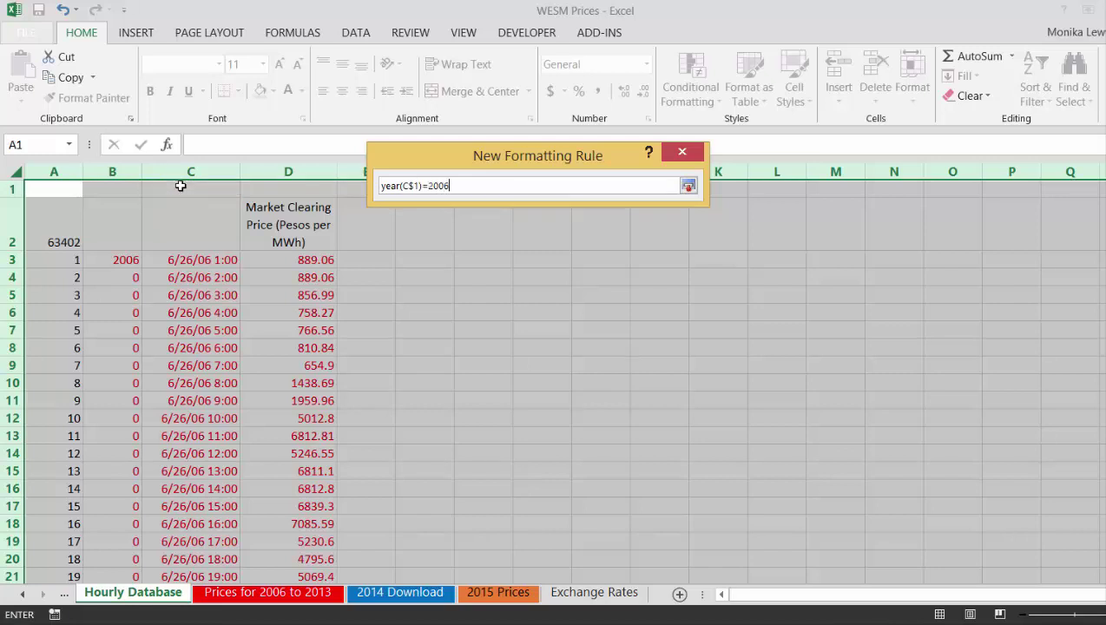
{"action": "key", "text": "Return"}
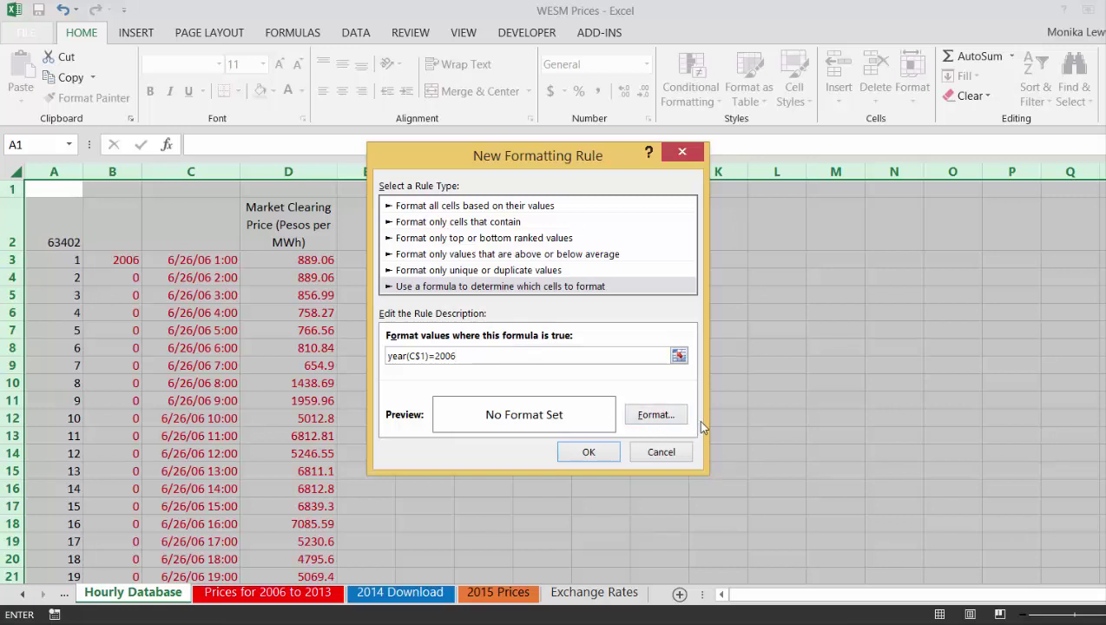
Give the rule a pale blue fill, prefix its formula with an equals sign, and create the rule
{"action": "left_click", "coordinate": [656, 415]}
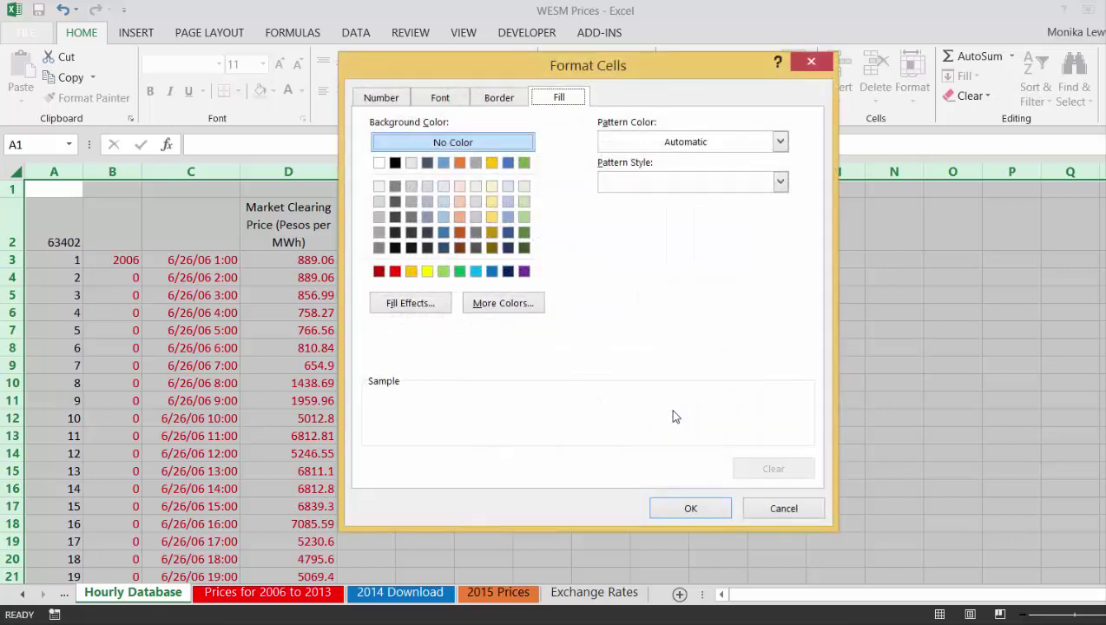
{"action": "left_click", "coordinate": [508, 187]}
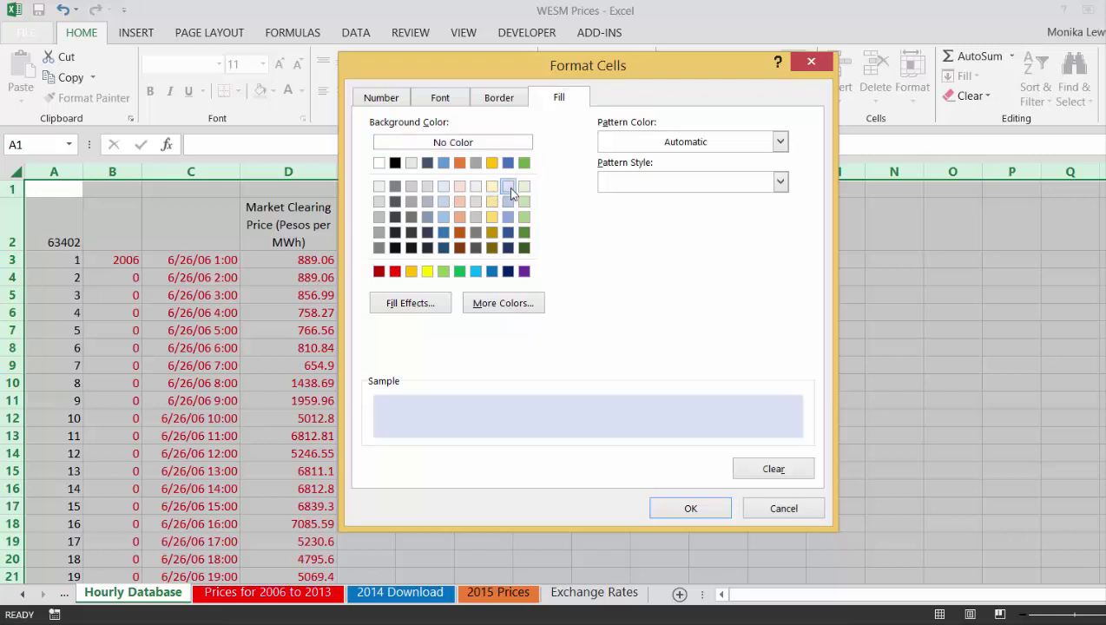
{"action": "left_click", "coordinate": [689, 510]}
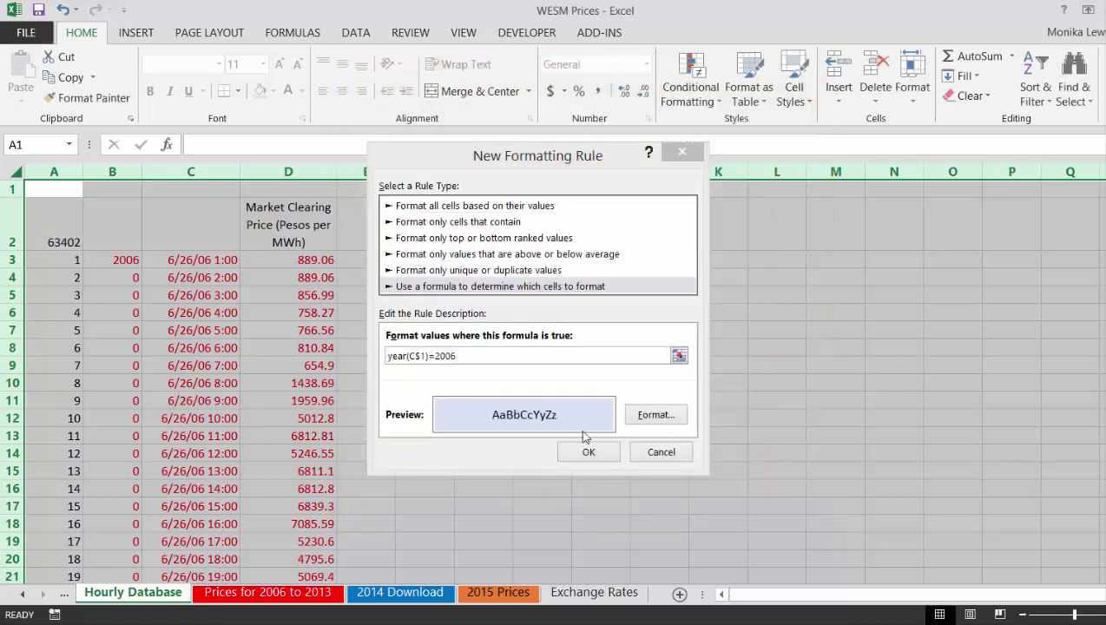
{"action": "left_click", "coordinate": [389, 355]}
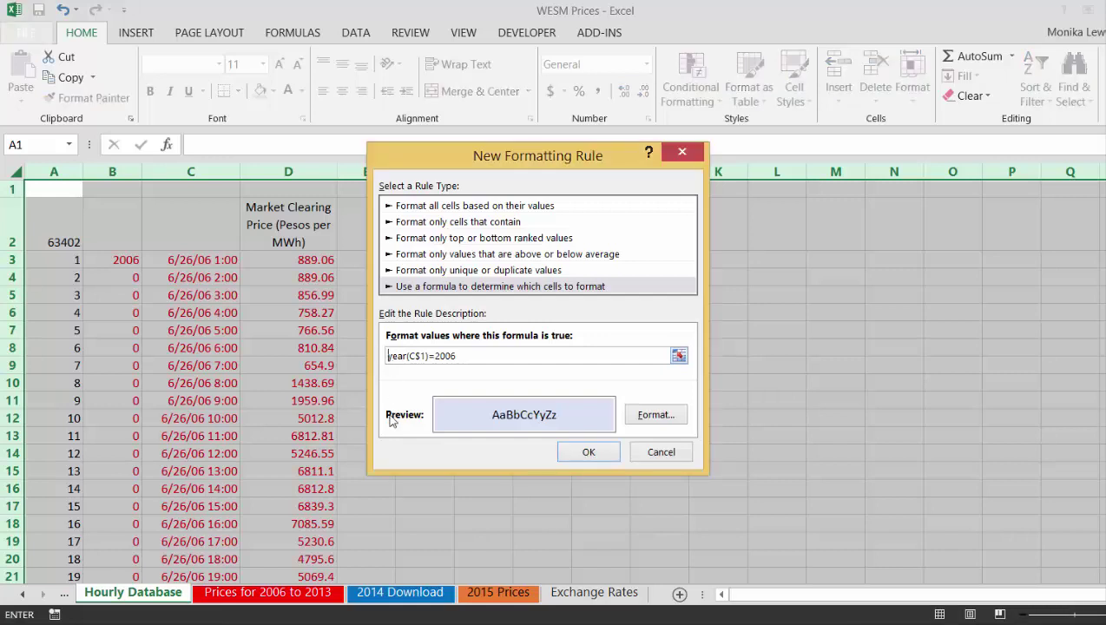
{"action": "type", "text": "="}
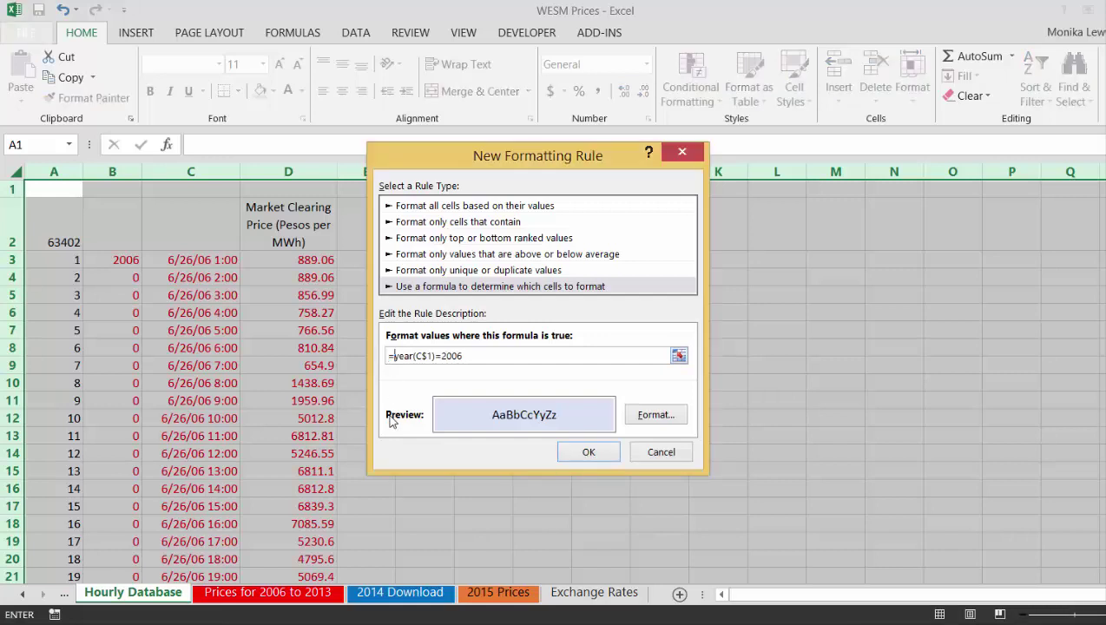
{"action": "left_click", "coordinate": [584, 452]}
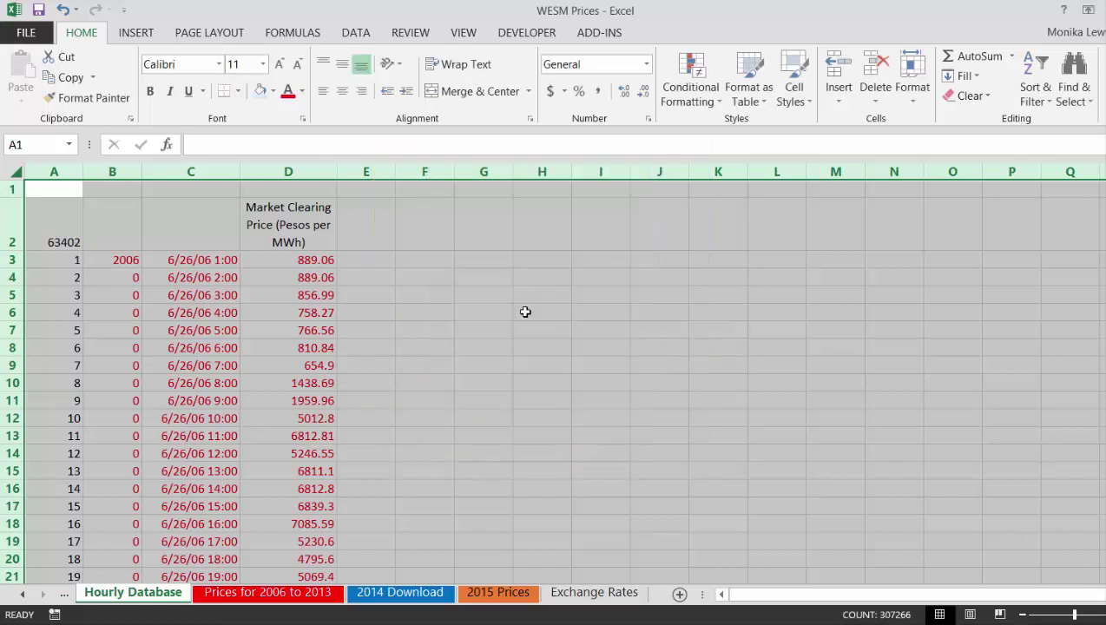
Check the first rows of the Hourly Database sheet for the rule's fill, and dismiss the macro notice
{"action": "left_click", "coordinate": [499, 291]}
{"action": "key", "text": "Down"}
{"action": "key", "text": "Left"}
{"action": "key", "text": "Left"}
{"action": "key", "text": "Left"}
{"action": "key", "text": "Left"}
{"action": "key", "text": "Left"}
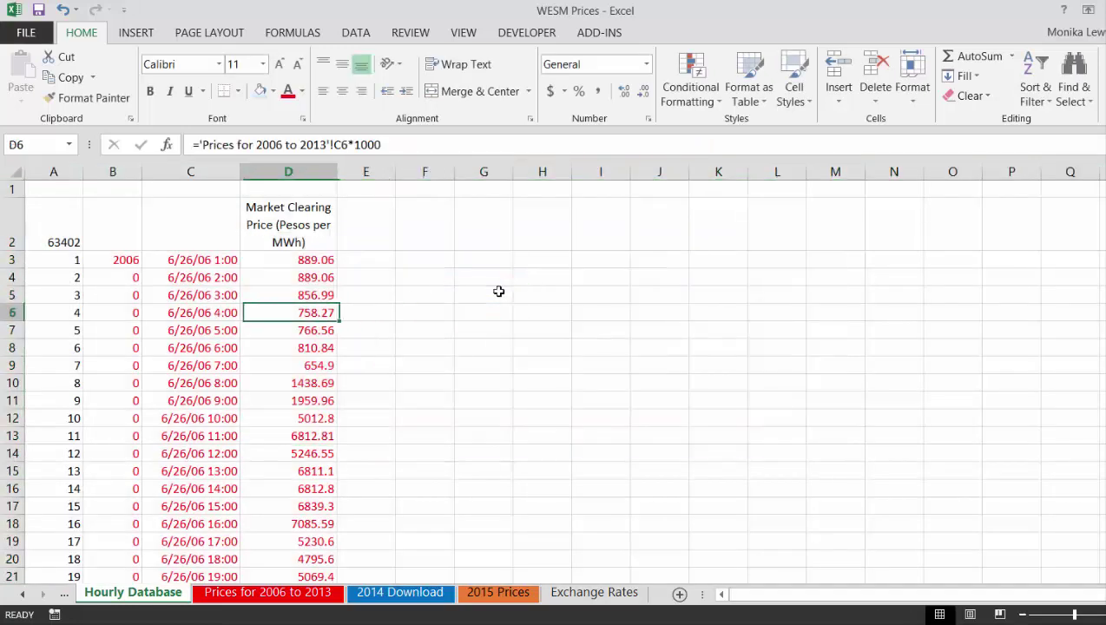
{"action": "key", "text": "Left"}
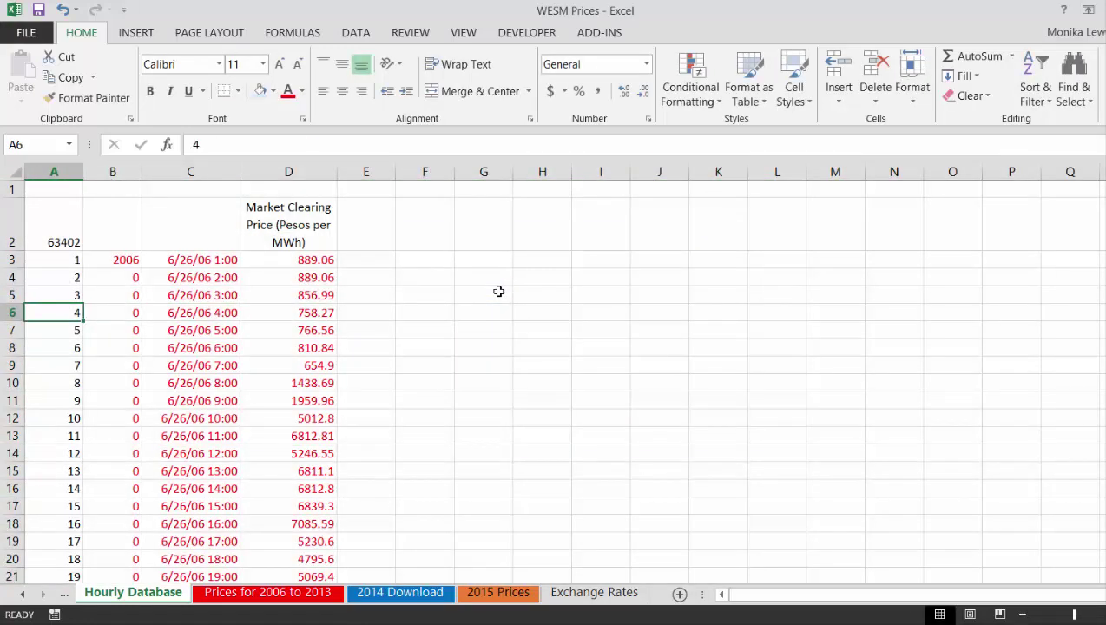
{"action": "key", "text": "Return"}
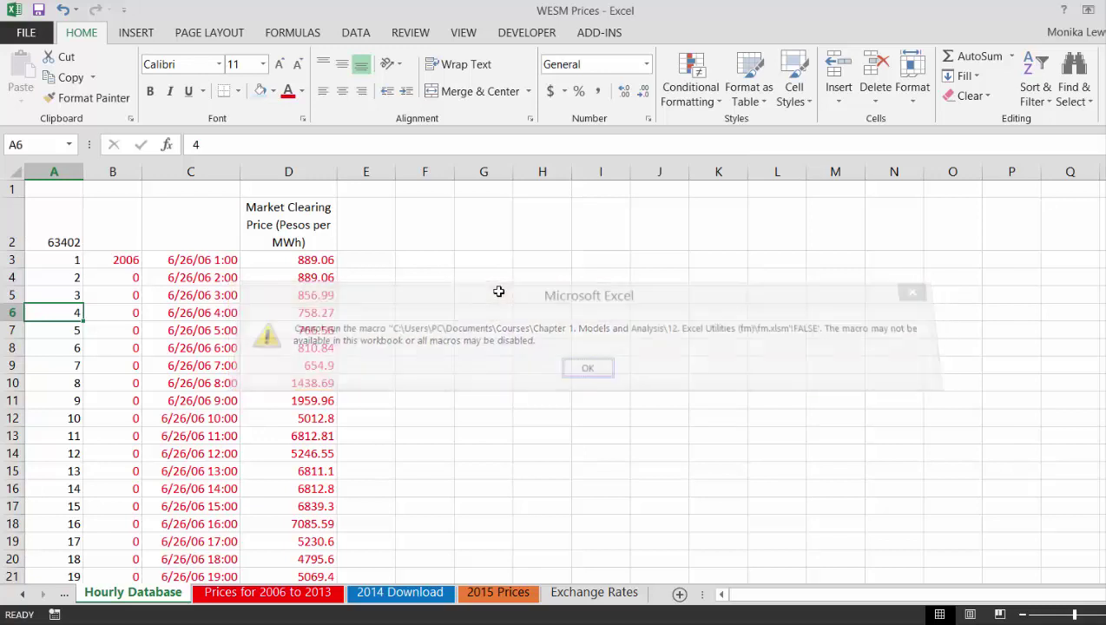
Edit the formula of the conditional formatting rule covering the entire Hourly Database sheet to =YEAR($C1)=2006, and apply it
{"action": "left_click", "coordinate": [12, 168]}
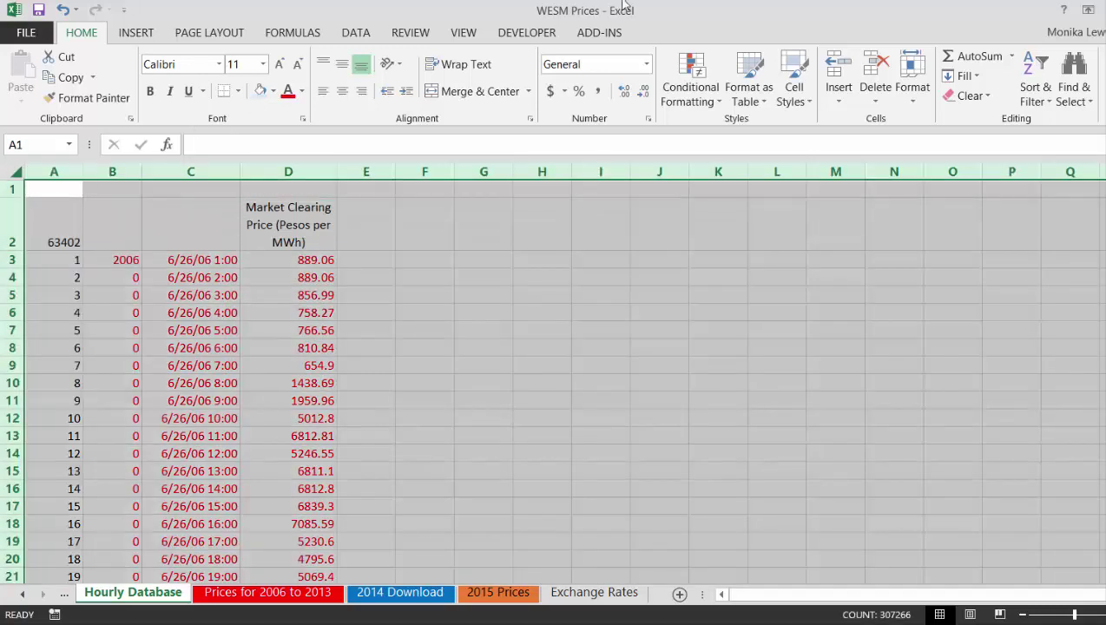
{"action": "left_click", "coordinate": [700, 96]}
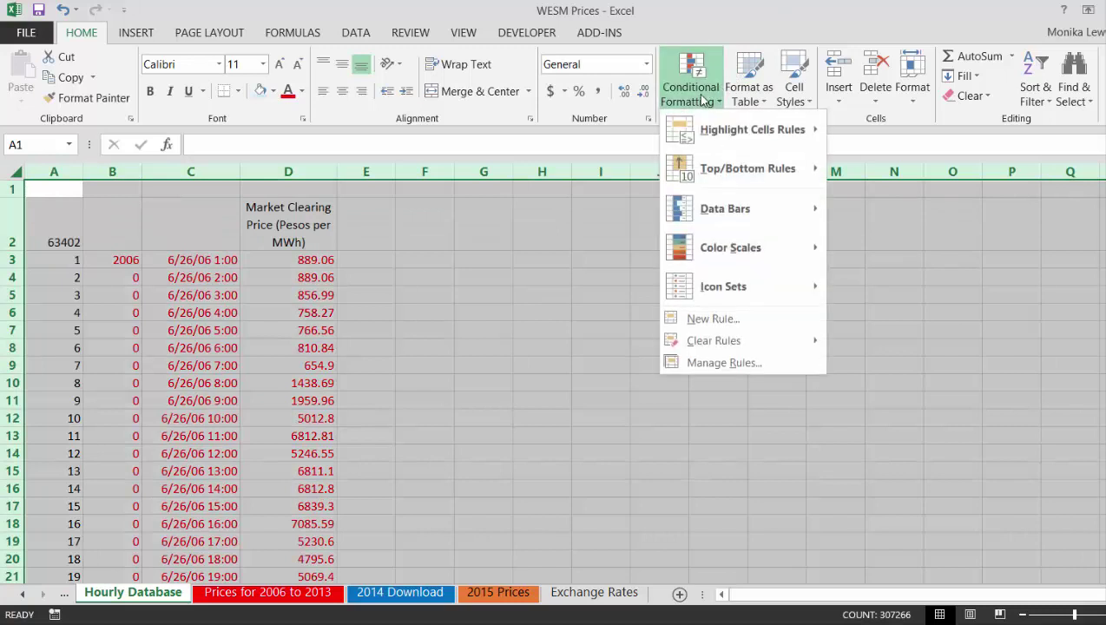
{"action": "left_click", "coordinate": [716, 365]}
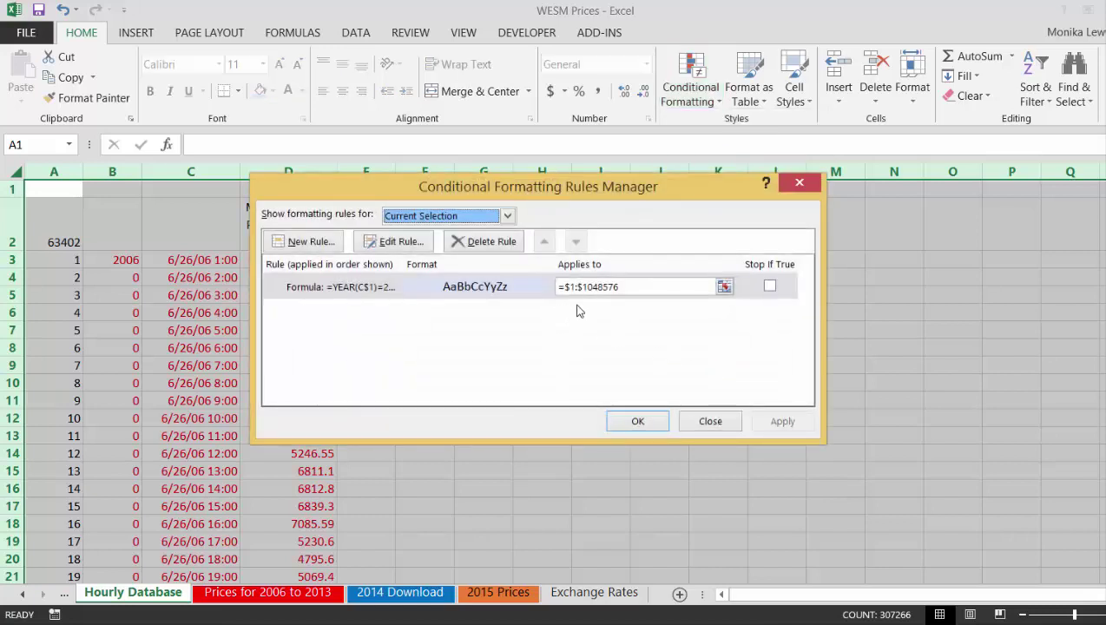
{"action": "left_click", "coordinate": [391, 243]}
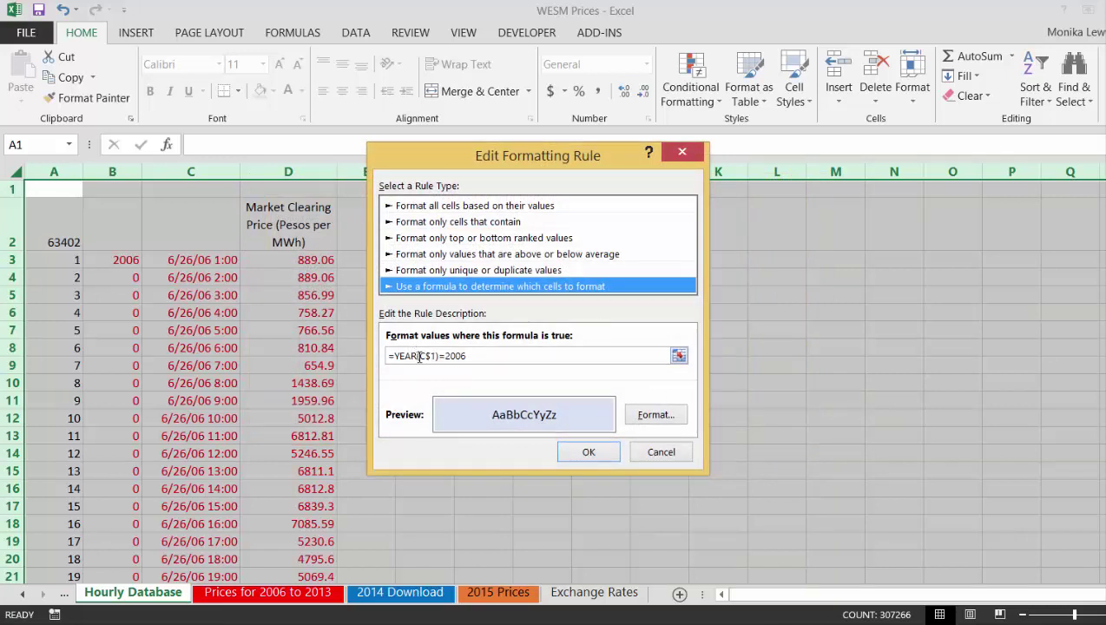
{"action": "left_click", "coordinate": [420, 356]}
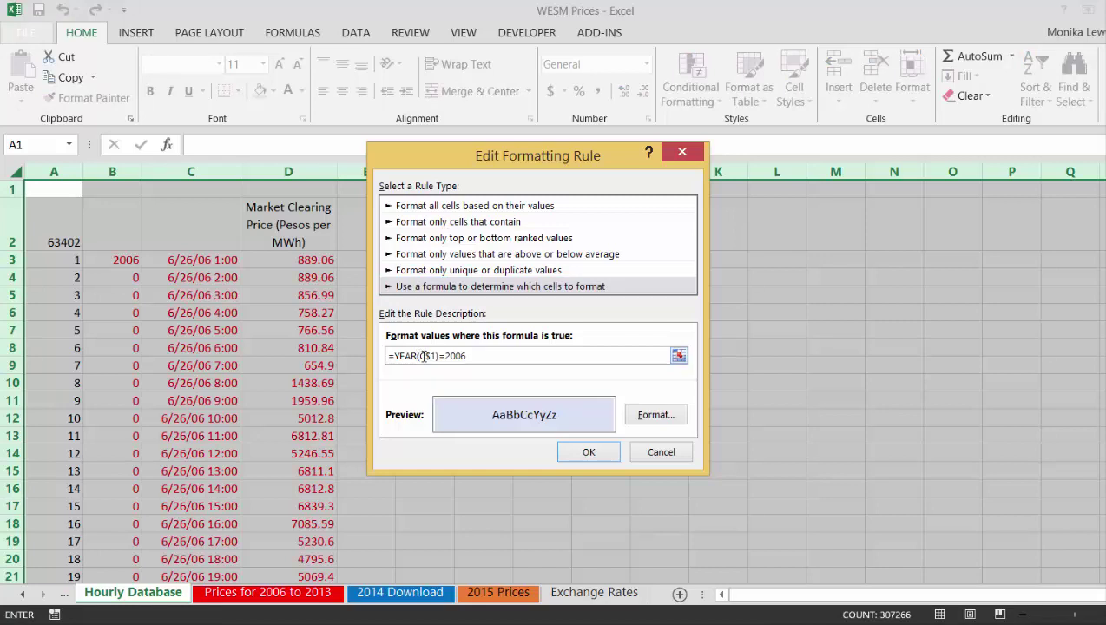
{"action": "type", "text": "$"}
{"action": "key", "text": "Right"}
{"action": "key", "text": "Right"}
{"action": "key", "text": "Right"}
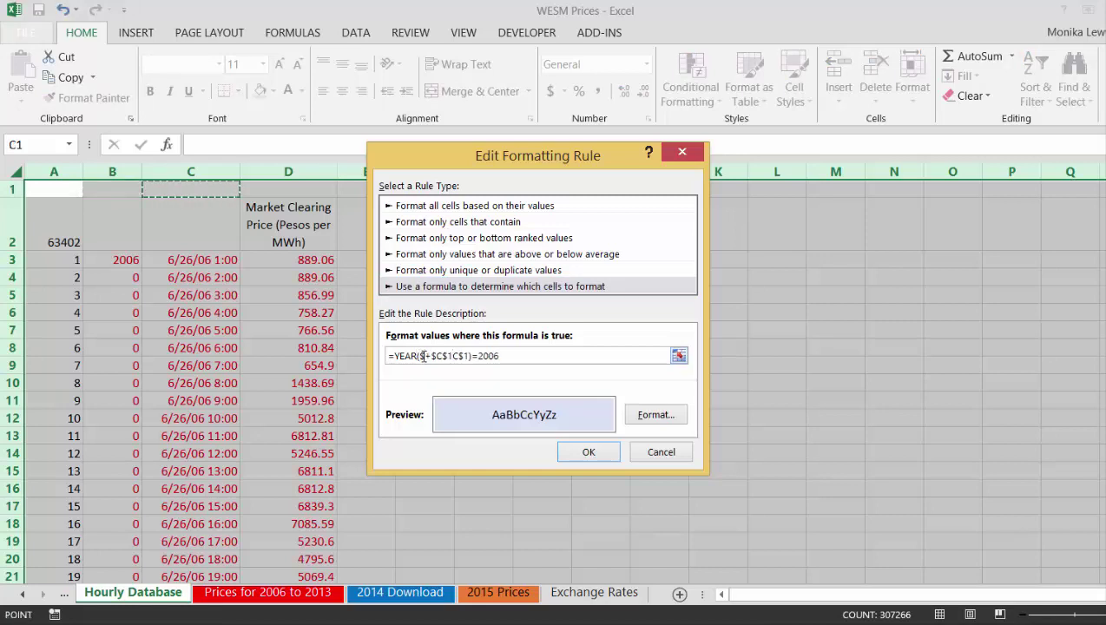
{"action": "key", "text": "ctrl+z"}
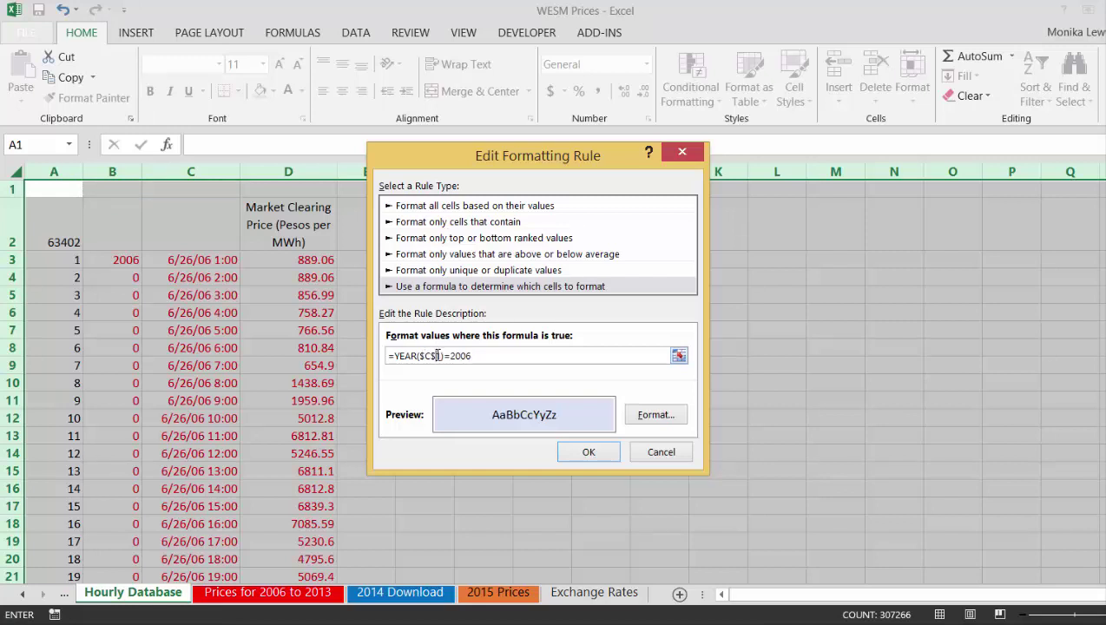
{"action": "left_click", "coordinate": [438, 356]}
{"action": "key", "text": "BackSpace"}
{"action": "left_click", "coordinate": [589, 453]}
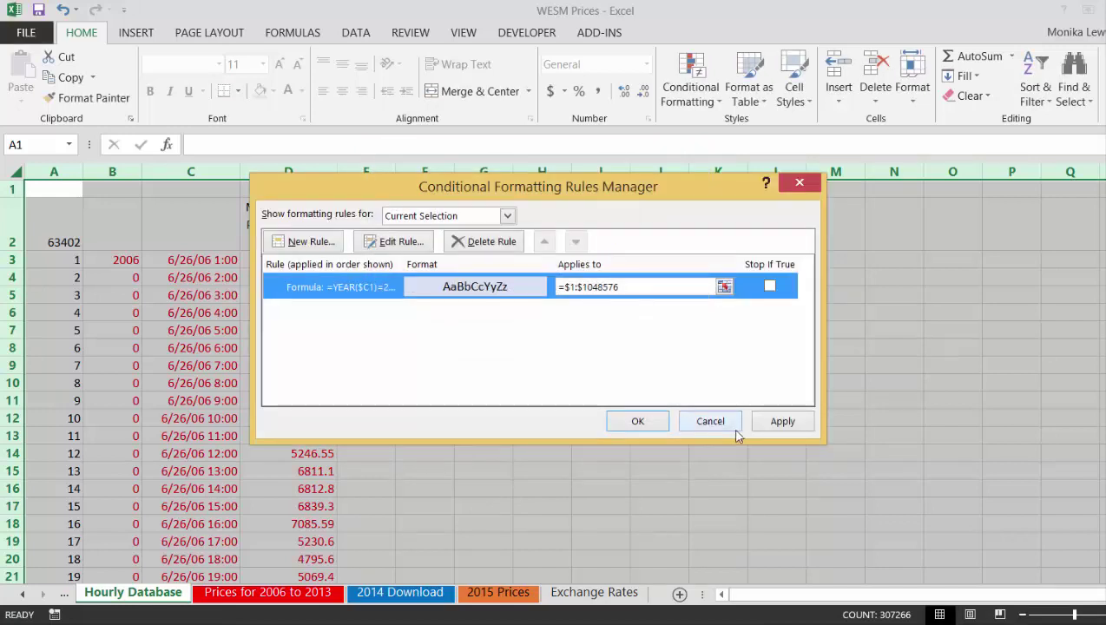
{"action": "left_click", "coordinate": [782, 425]}
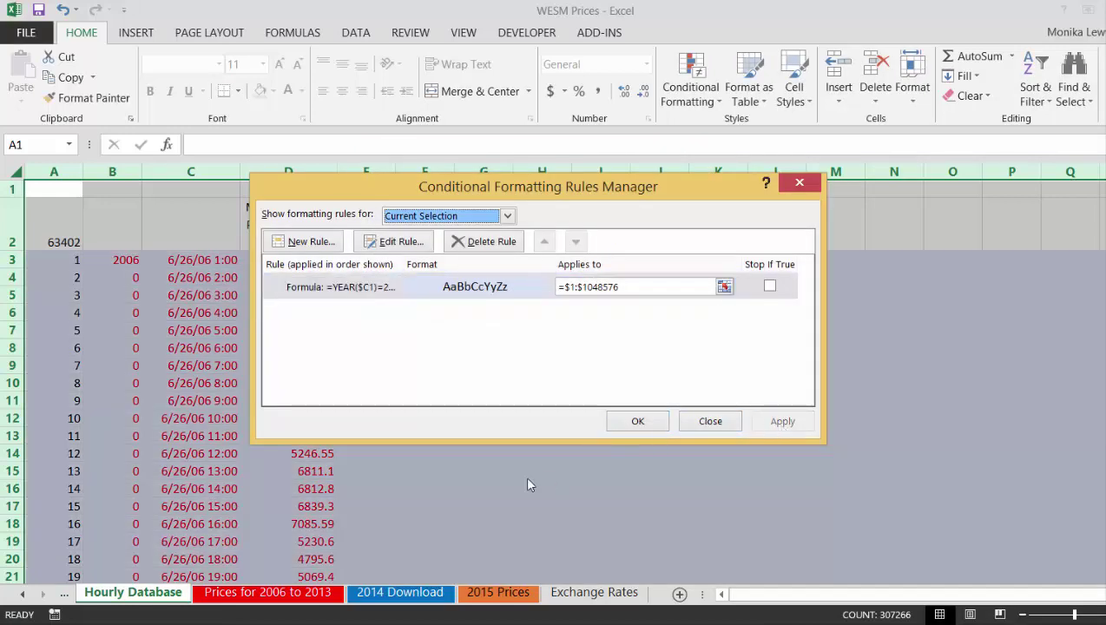
{"action": "left_click", "coordinate": [629, 424]}
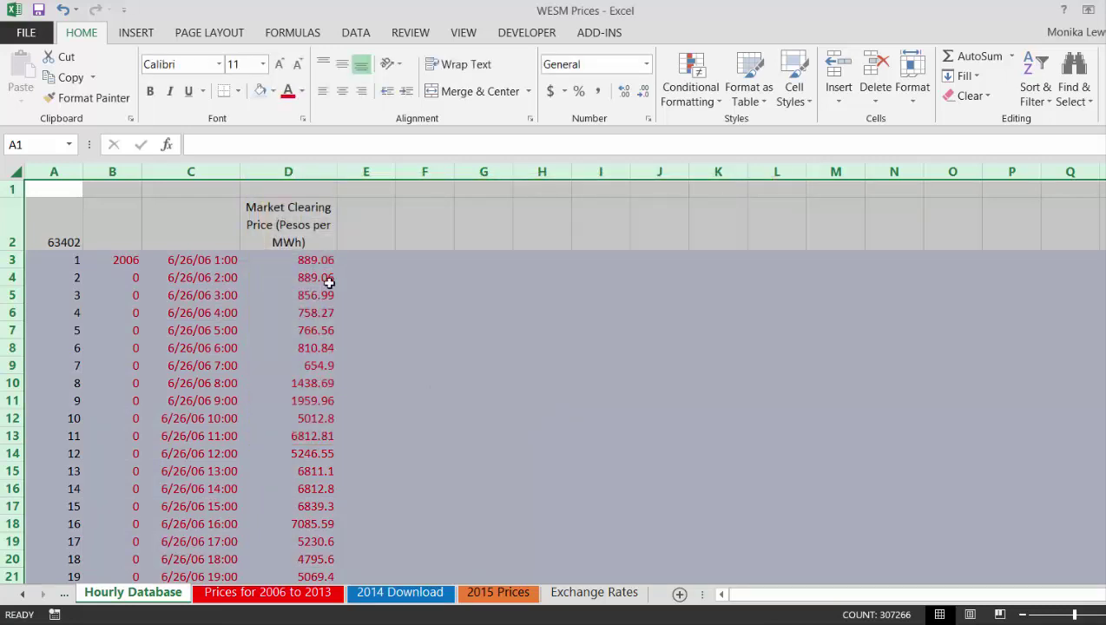
Save the workbook as WESM Prices in the Philippines folder, replacing the existing macro-enabled file
{"action": "key", "text": "Return"}
{"action": "key", "text": "F12"}
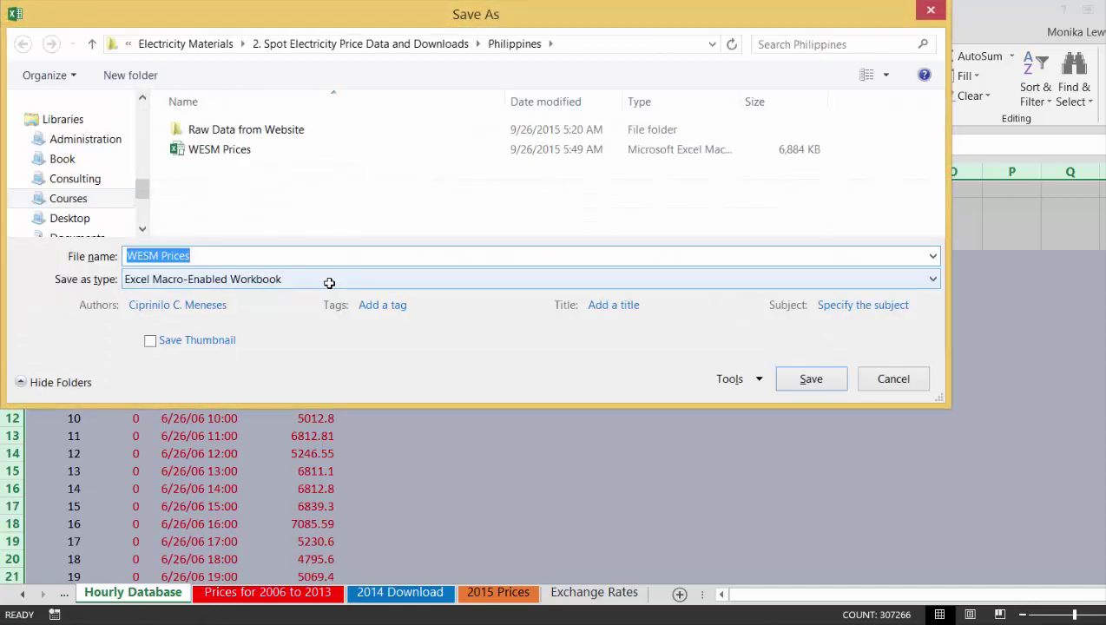
{"action": "key", "text": "Return"}
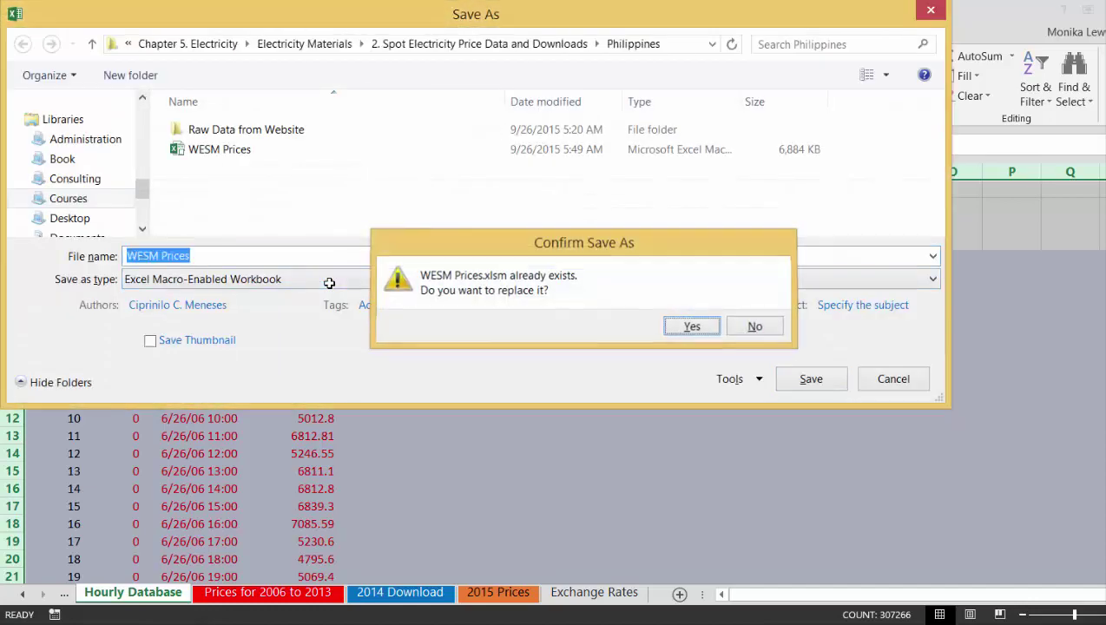
{"action": "key", "text": "y"}
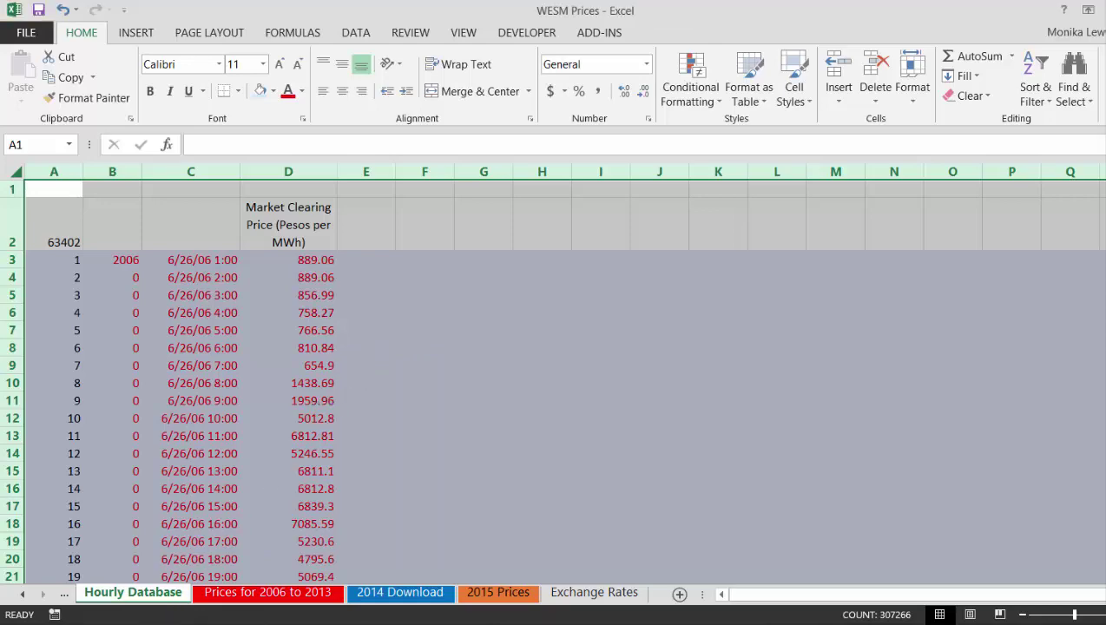
Switch to the fm workbook and close it without saving its changes
{"action": "key", "text": "alt+F4"}
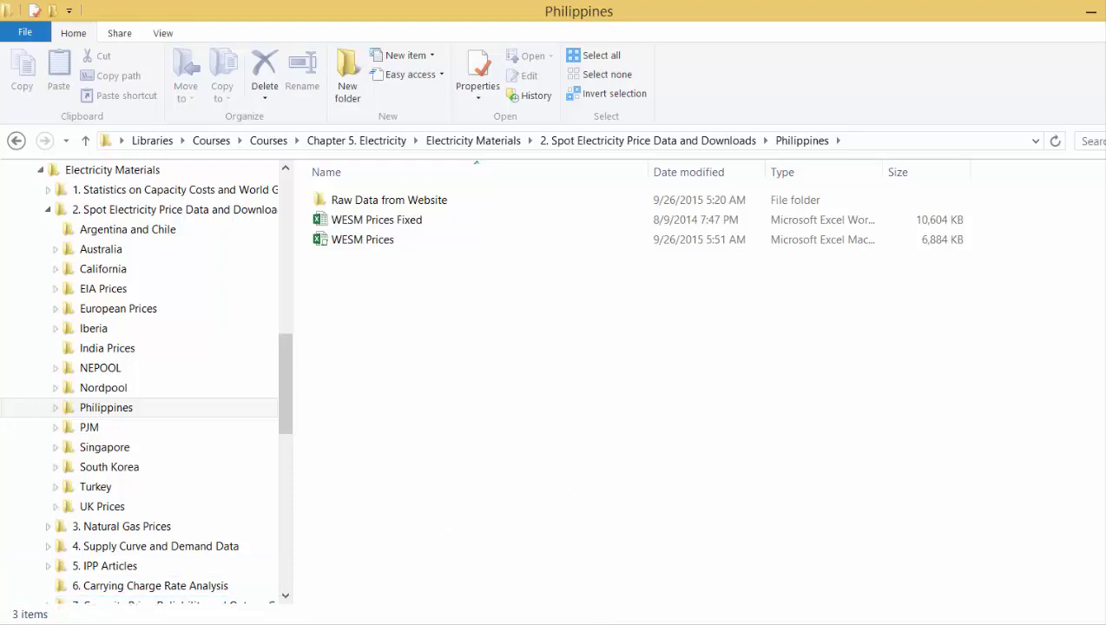
{"action": "mouse_move", "coordinate": [462, 568]}
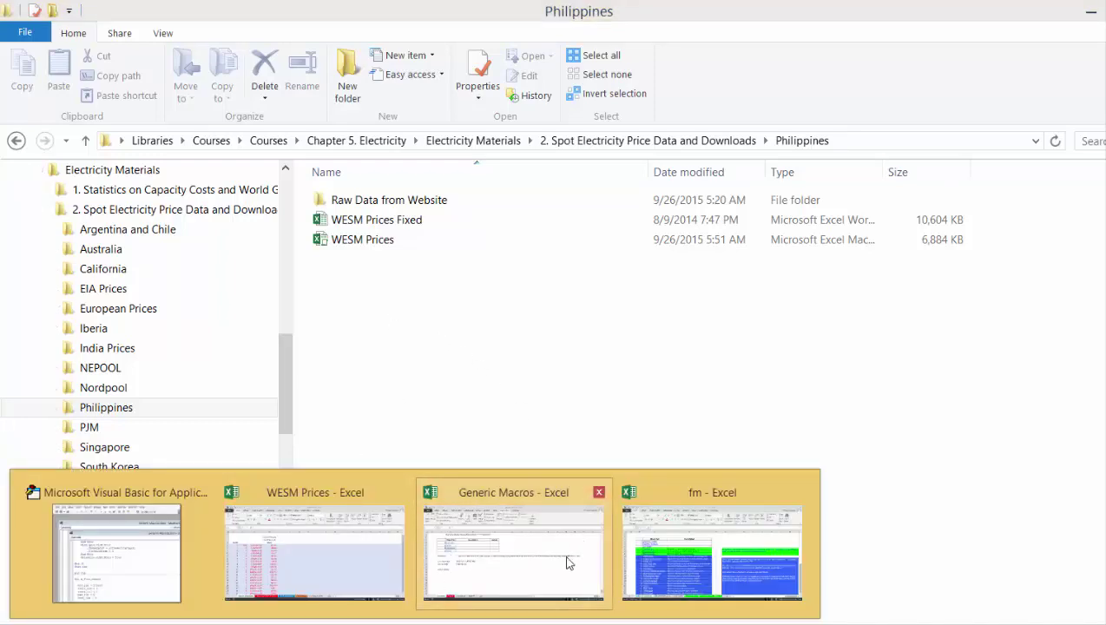
{"action": "left_click", "coordinate": [686, 523]}
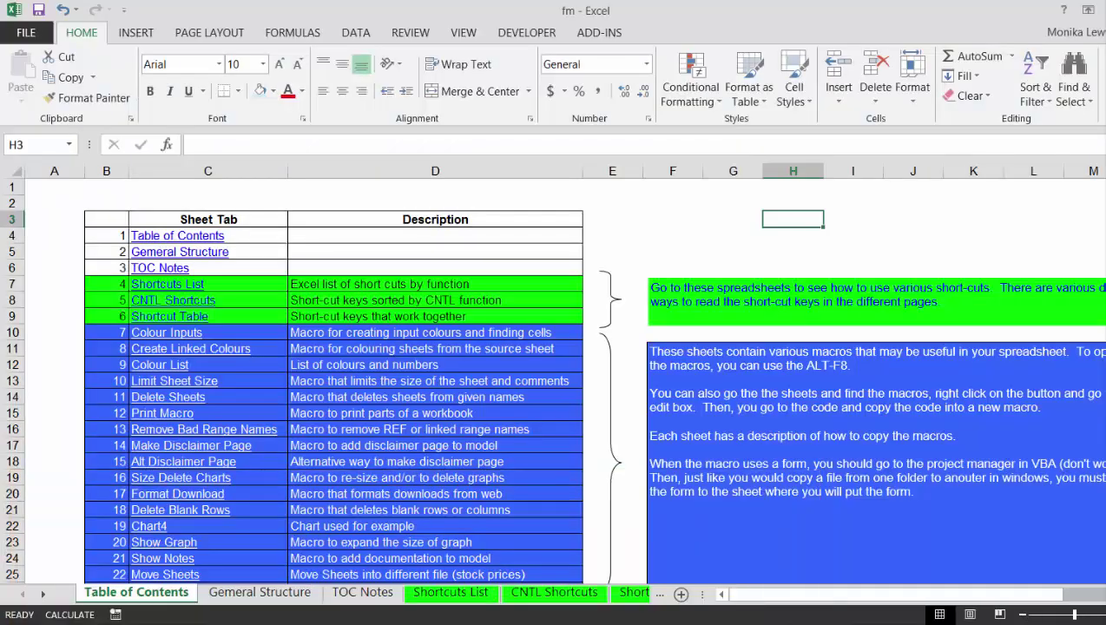
{"action": "key", "text": "alt+F4"}
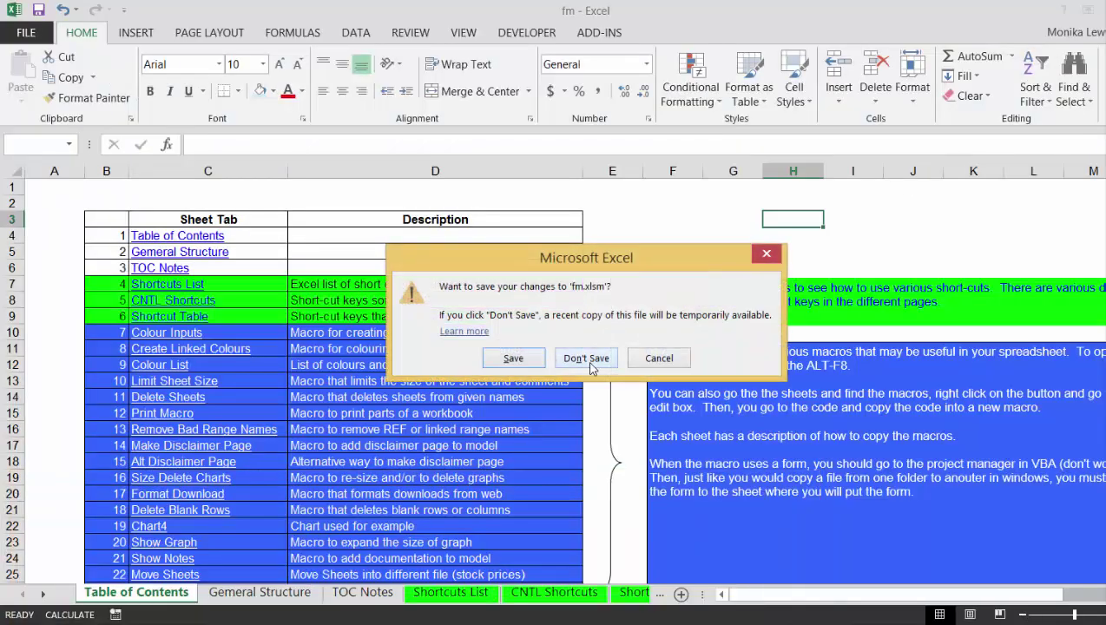
{"action": "left_click", "coordinate": [589, 362]}
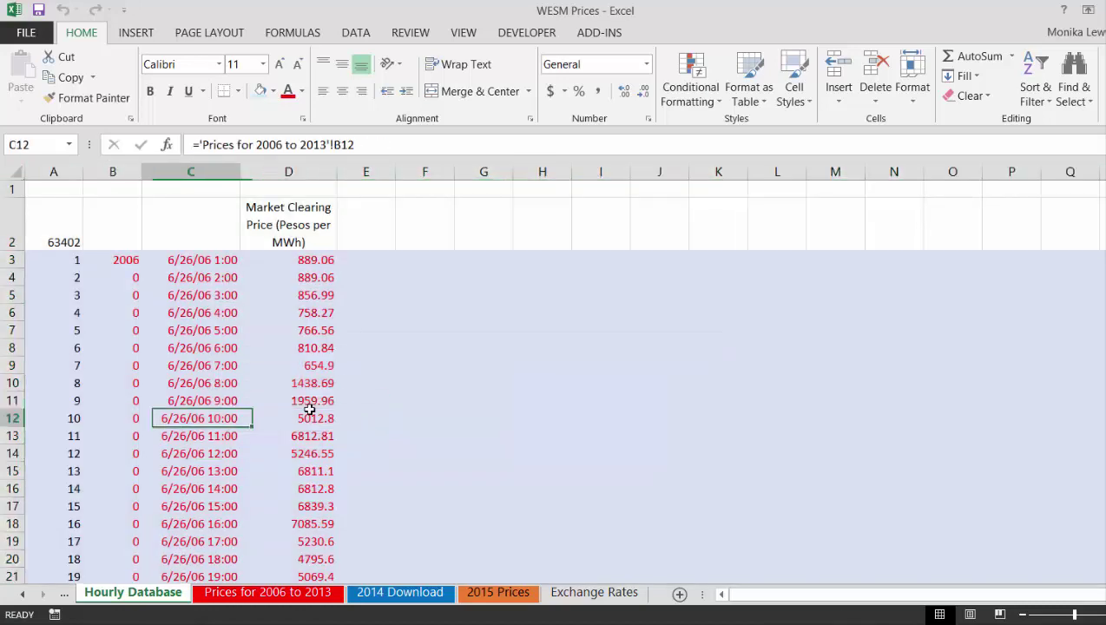
{"action": "key", "text": "Left"}
{"action": "key", "text": "Left"}
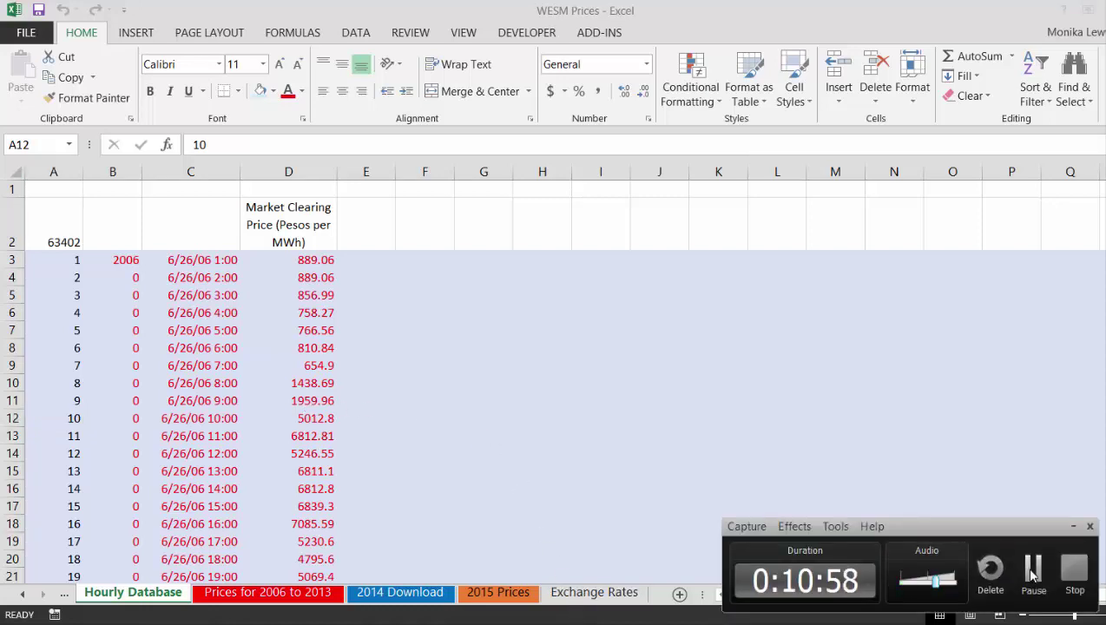
{"action": "left_click", "coordinate": [1034, 570]}
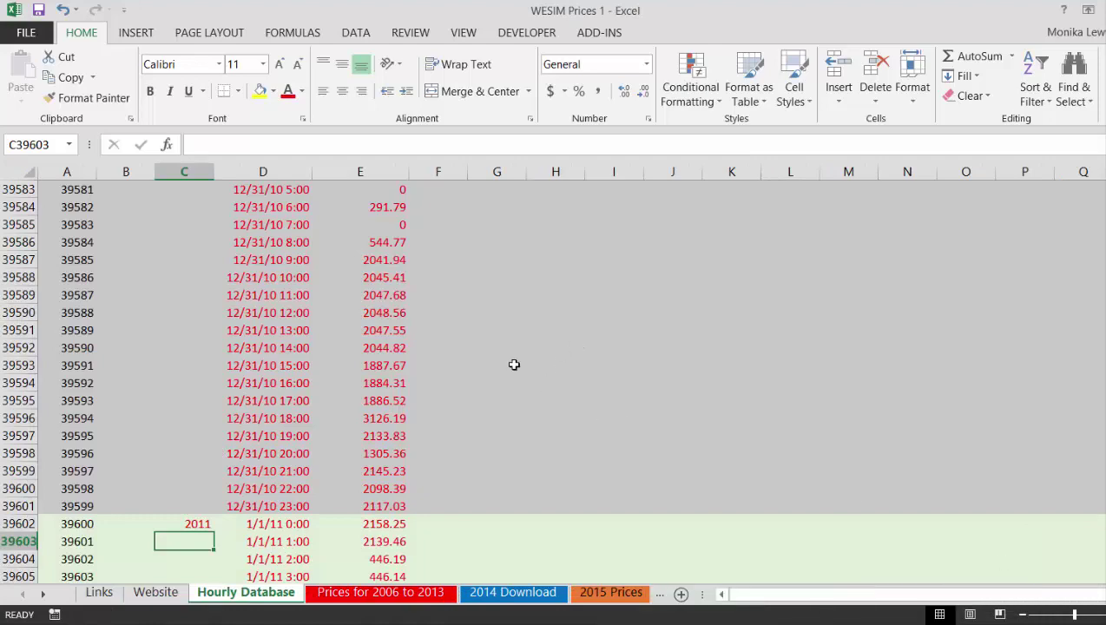
Examine the year shading of the Hourly Database in WESIM Prices 1 from the start of 2011 back to the first 2006 rows
{"action": "key", "text": "Page_Up"}
{"action": "key", "text": "Page_Up"}
{"action": "key", "text": "Page_Up"}
{"action": "key", "text": "Page_Up"}
{"action": "key", "text": "Page_Up"}
{"action": "key", "text": "Page_Up"}
{"action": "key", "text": "Page_Up"}
{"action": "key", "text": "Page_Up"}
{"action": "key", "text": "Page_Up"}
{"action": "key", "text": "Page_Up"}
{"action": "key", "text": "Page_Up"}
{"action": "key", "text": "Page_Up"}
{"action": "key", "text": "Page_Up"}
{"action": "key", "text": "Page_Up"}
{"action": "key", "text": "Page_Up"}
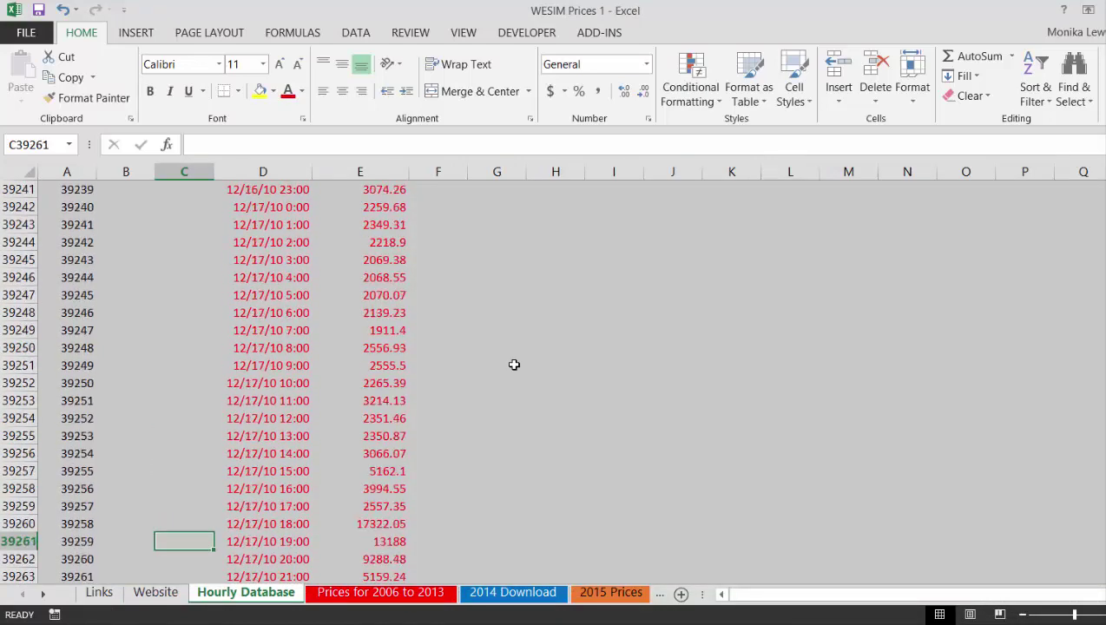
{"action": "key", "text": "Page_Up"}
{"action": "key", "text": "Page_Up"}
{"action": "key", "text": "Page_Up"}
{"action": "key", "text": "Page_Up"}
{"action": "key", "text": "Page_Up"}
{"action": "key", "text": "Page_Up"}
{"action": "key", "text": "Page_Up"}
{"action": "key", "text": "Page_Up"}
{"action": "key", "text": "Page_Up"}
{"action": "key", "text": "Page_Up"}
{"action": "key", "text": "Page_Up"}
{"action": "key", "text": "Page_Up"}
{"action": "key", "text": "Page_Up"}
{"action": "key", "text": "Page_Up"}
{"action": "key", "text": "Page_Up"}
{"action": "key", "text": "Page_Up"}
{"action": "key", "text": "Page_Up"}
{"action": "key", "text": "Page_Up"}
{"action": "key", "text": "Page_Up"}
{"action": "key", "text": "Page_Up"}
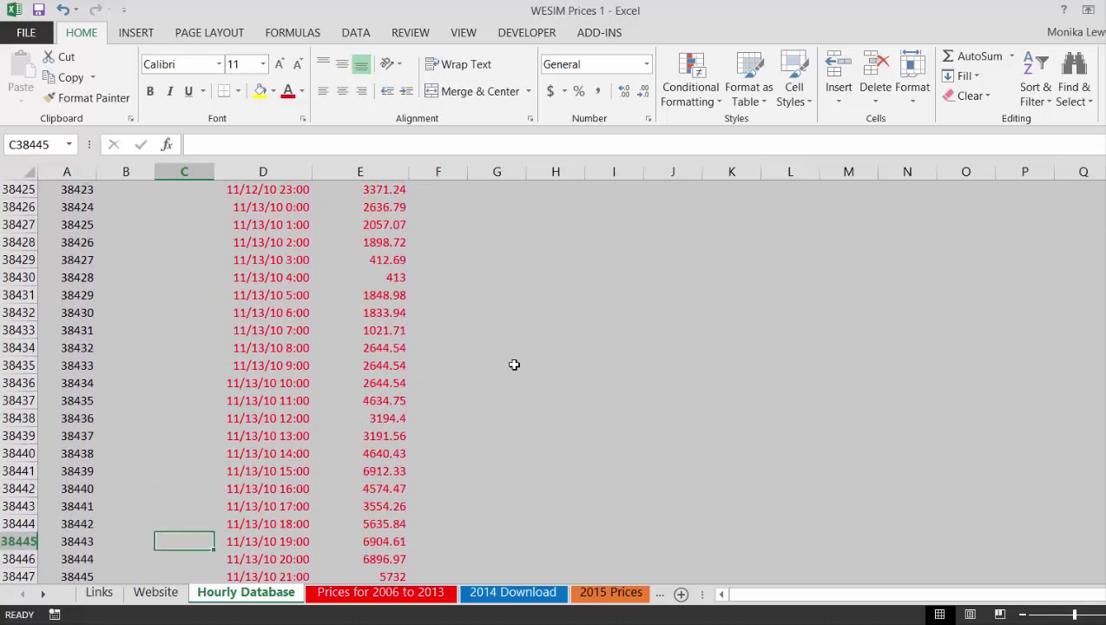
{"action": "key", "text": "Page_Up"}
{"action": "key", "text": "Page_Up"}
{"action": "key", "text": "Page_Up"}
{"action": "key", "text": "Page_Up"}
{"action": "key", "text": "Page_Up"}
{"action": "key", "text": "Page_Up"}
{"action": "key", "text": "Page_Up"}
{"action": "key", "text": "Page_Up"}
{"action": "key", "text": "Page_Up"}
{"action": "key", "text": "Page_Up"}
{"action": "key", "text": "Page_Up"}
{"action": "key", "text": "Page_Up"}
{"action": "key", "text": "Page_Up"}
{"action": "key", "text": "Page_Up"}
{"action": "key", "text": "Page_Up"}
{"action": "key", "text": "Page_Up"}
{"action": "key", "text": "Page_Up"}
{"action": "key", "text": "Page_Up"}
{"action": "key", "text": "Page_Up"}
{"action": "key", "text": "Page_Up"}
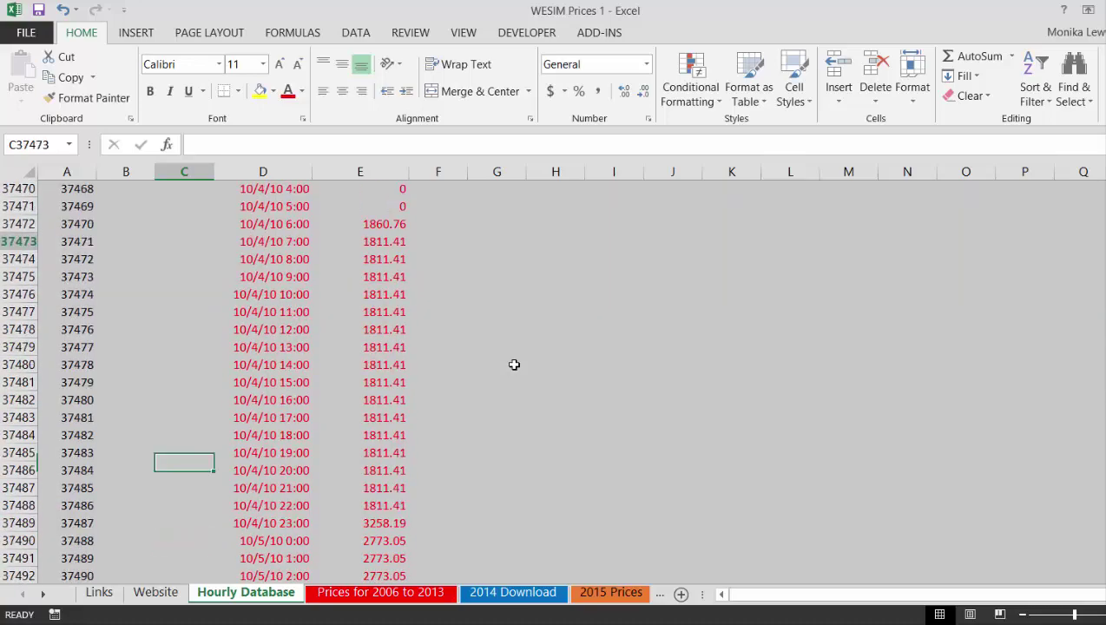
{"action": "key", "text": "Page_Up"}
{"action": "key", "text": "Page_Up"}
{"action": "key", "text": "Page_Up"}
{"action": "key", "text": "Page_Up"}
{"action": "key", "text": "Page_Up"}
{"action": "key", "text": "Page_Up"}
{"action": "key", "text": "Page_Up"}
{"action": "key", "text": "Page_Up"}
{"action": "key", "text": "Page_Up"}
{"action": "key", "text": "Page_Up"}
{"action": "key", "text": "Page_Up"}
{"action": "key", "text": "Page_Up"}
{"action": "key", "text": "Page_Up"}
{"action": "key", "text": "Page_Up"}
{"action": "key", "text": "Page_Up"}
{"action": "key", "text": "Page_Up"}
{"action": "key", "text": "Page_Up"}
{"action": "key", "text": "Page_Up"}
{"action": "key", "text": "Page_Up"}
{"action": "key", "text": "Page_Up"}
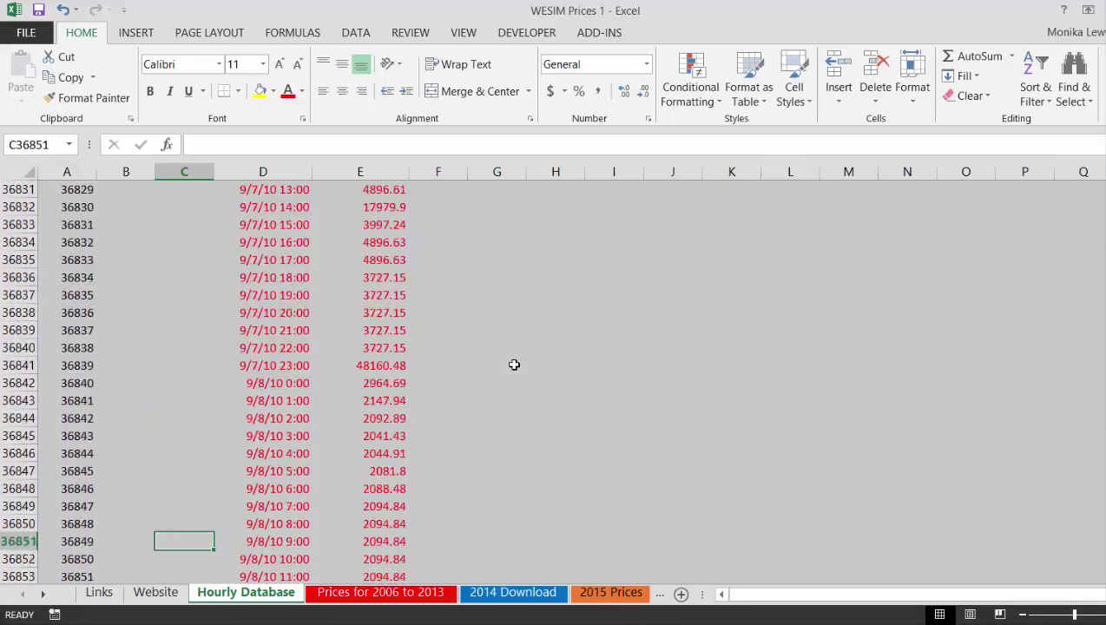
{"action": "key", "text": "Page_Up"}
{"action": "key", "text": "Page_Up"}
{"action": "key", "text": "Page_Up"}
{"action": "key", "text": "Page_Up"}
{"action": "key", "text": "Page_Up"}
{"action": "key", "text": "Page_Up"}
{"action": "key", "text": "Page_Up"}
{"action": "key", "text": "Page_Up"}
{"action": "key", "text": "Page_Up"}
{"action": "key", "text": "Page_Up"}
{"action": "key", "text": "Page_Up"}
{"action": "key", "text": "Page_Up"}
{"action": "key", "text": "Page_Up"}
{"action": "key", "text": "Page_Up"}
{"action": "key", "text": "Page_Up"}
{"action": "key", "text": "Page_Up"}
{"action": "key", "text": "Page_Up"}
{"action": "key", "text": "Page_Up"}
{"action": "key", "text": "Page_Up"}
{"action": "key", "text": "Page_Up"}
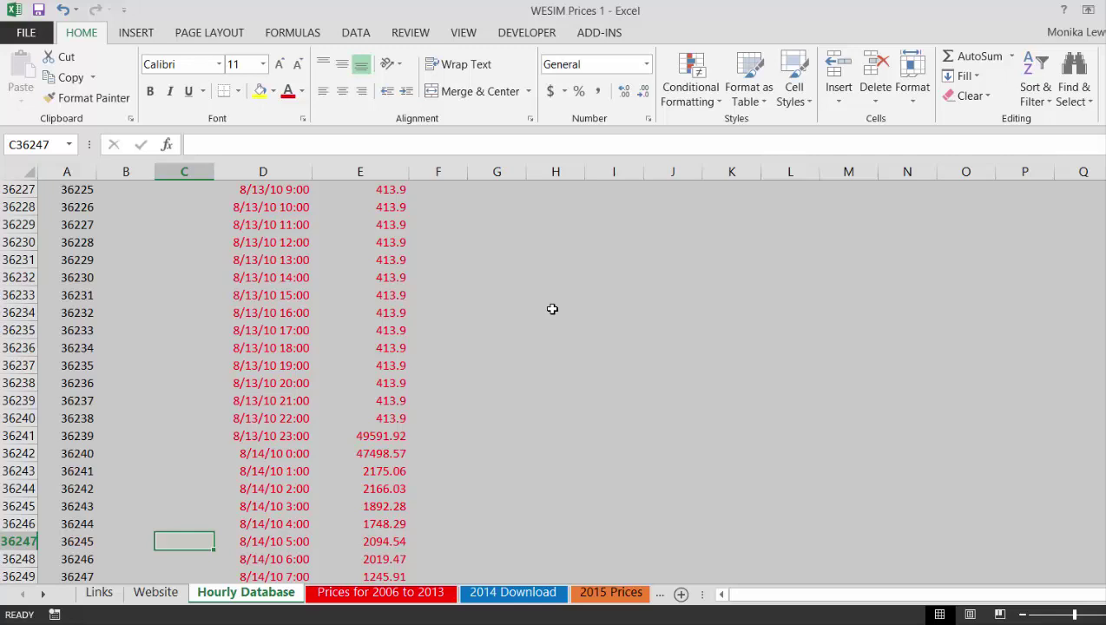
{"action": "key", "text": "ctrl+Up"}
{"action": "key", "text": "Up"}
{"action": "key", "text": "Down"}
{"action": "key", "text": "Up"}
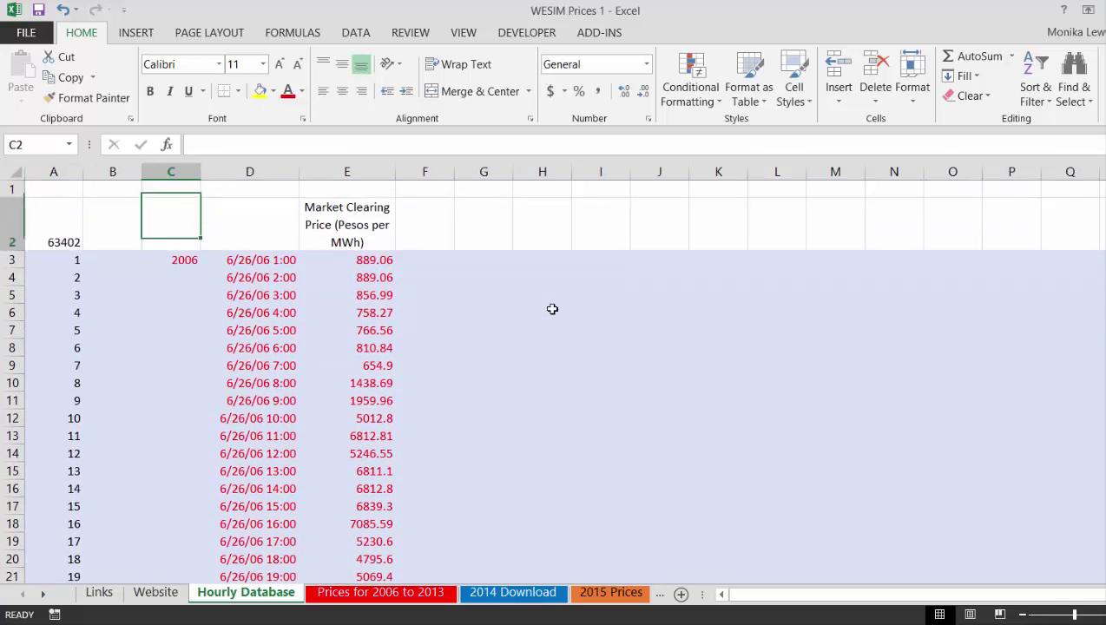
Plot the Market Clearing Price column, from its header in E2 through row 76820, on a new chart sheet
{"action": "key", "text": "Right"}
{"action": "key", "text": "Right"}
{"action": "key", "text": "ctrl+shift+Down"}
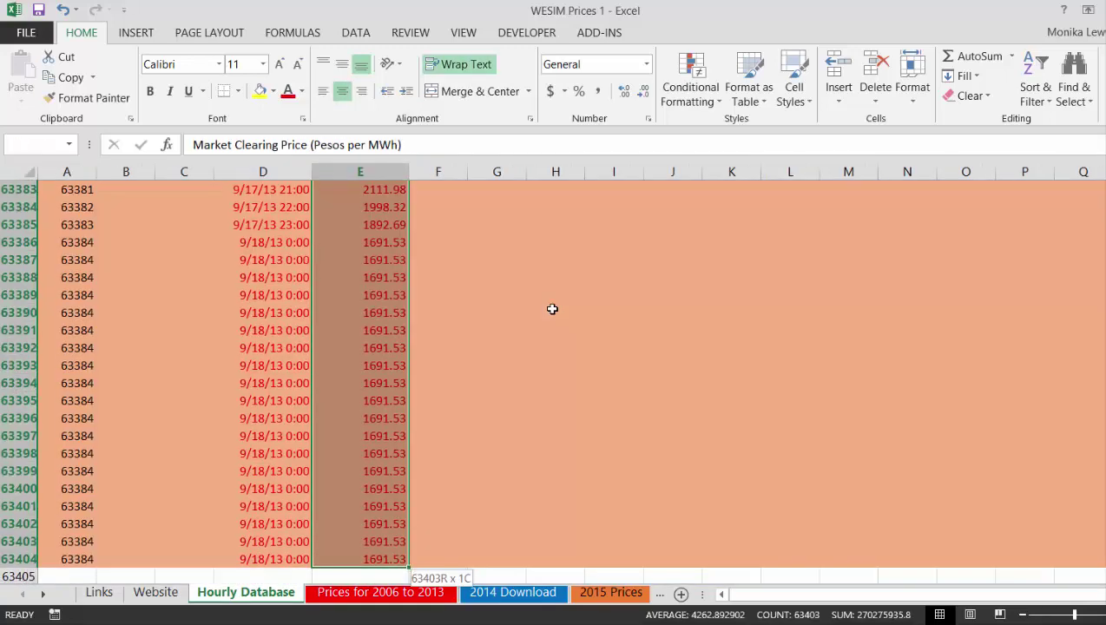
{"action": "key", "text": "ctrl+shift+Down"}
{"action": "key", "text": "ctrl+shift+Down"}
{"action": "key", "text": "ctrl+shift+Down"}
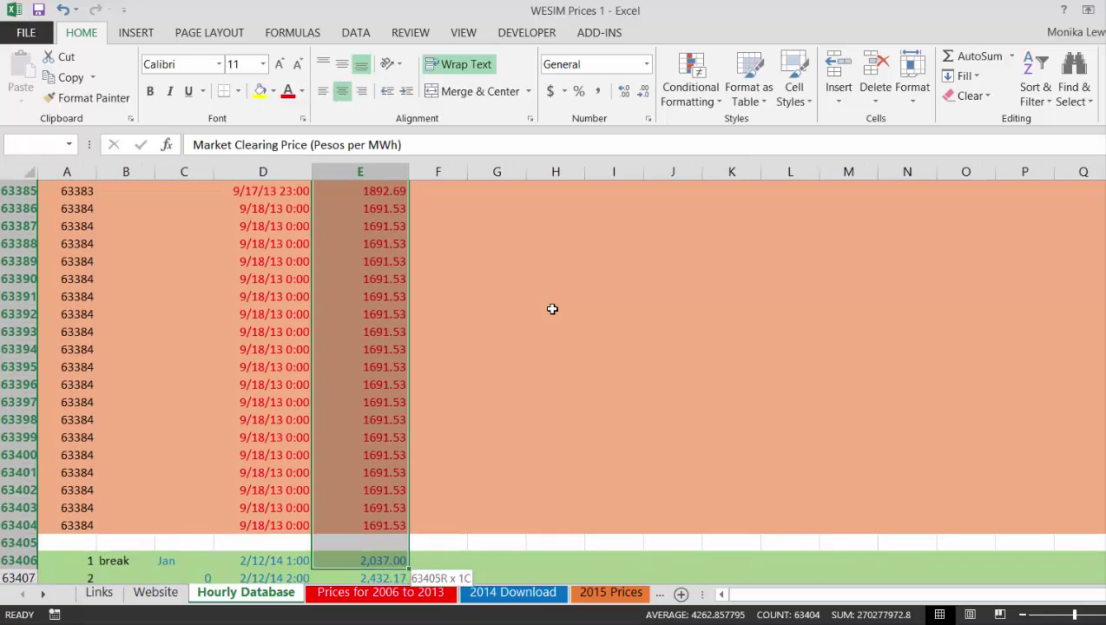
{"action": "key", "text": "ctrl+shift+Down"}
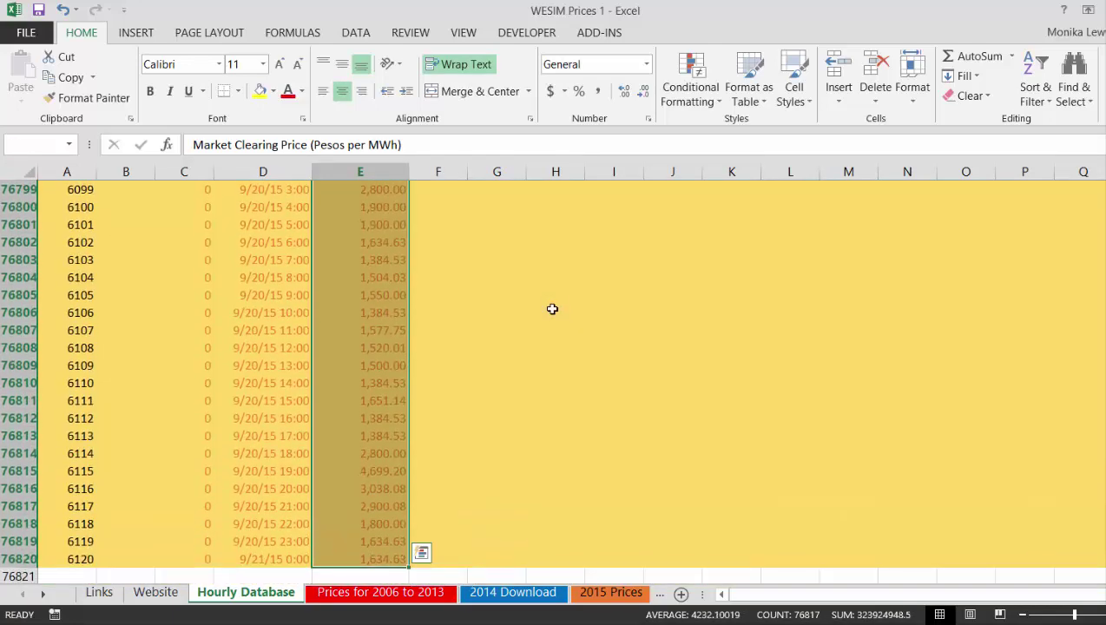
{"action": "key", "text": "F11"}
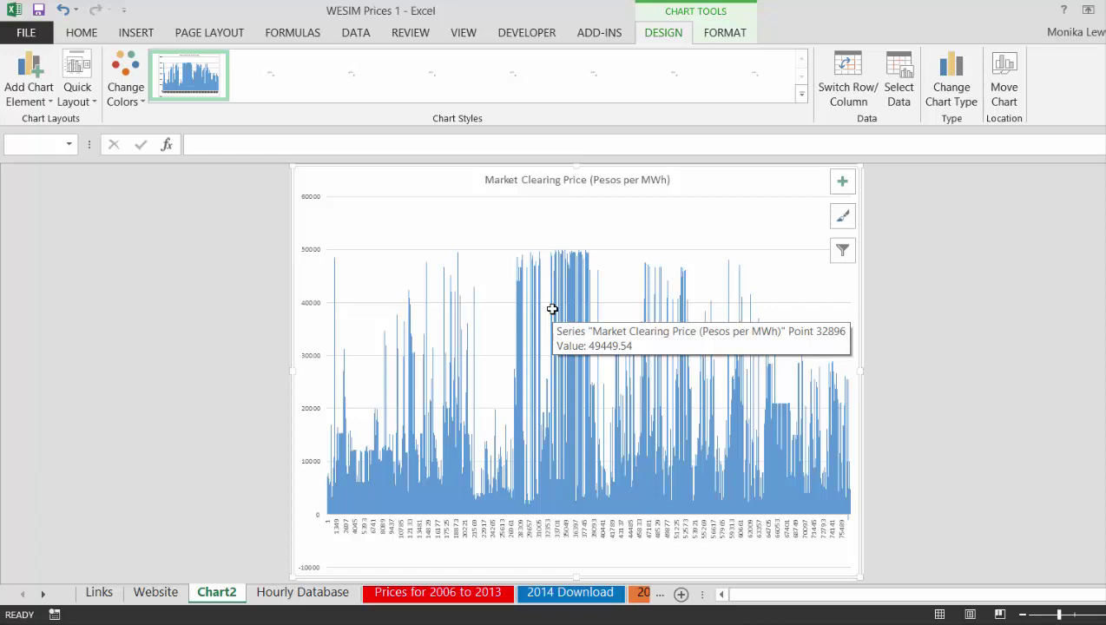
Delete the Market Clearing Price chart sheet and return to the top of the Hourly Database's price column
{"action": "key", "text": "alt+e"}
{"action": "key", "text": "l"}
{"action": "key", "text": "Return"}
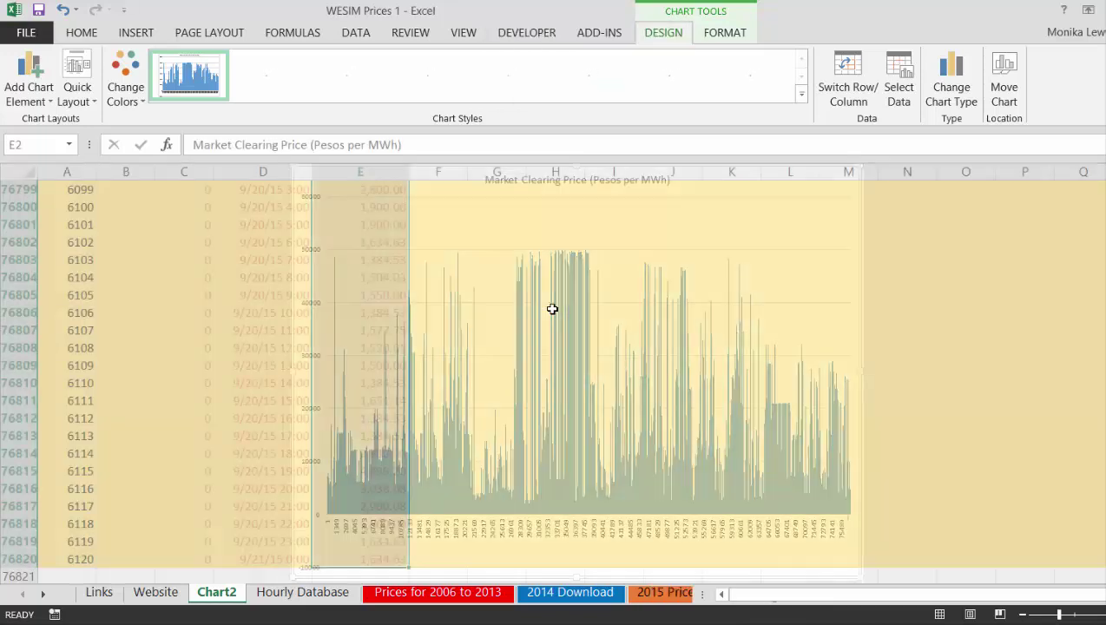
{"action": "key", "text": "ctrl+Up"}
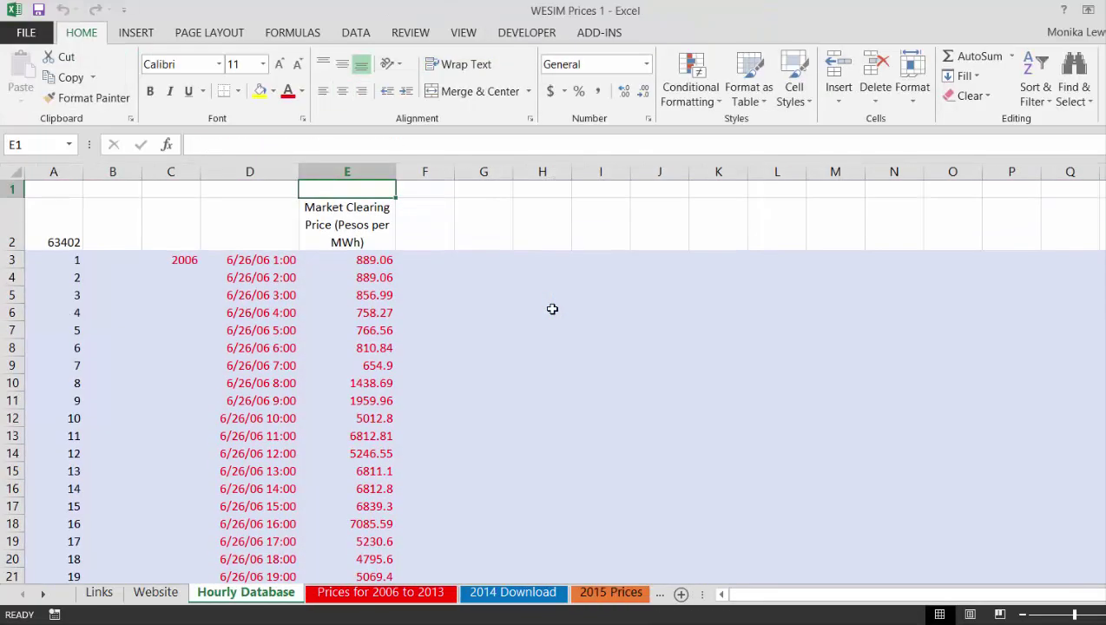
Review the Links sheet's data download links, update notes and exchange rate macro addresses
{"action": "key", "text": "ctrl+Page_Up"}
{"action": "key", "text": "ctrl+Page_Up"}
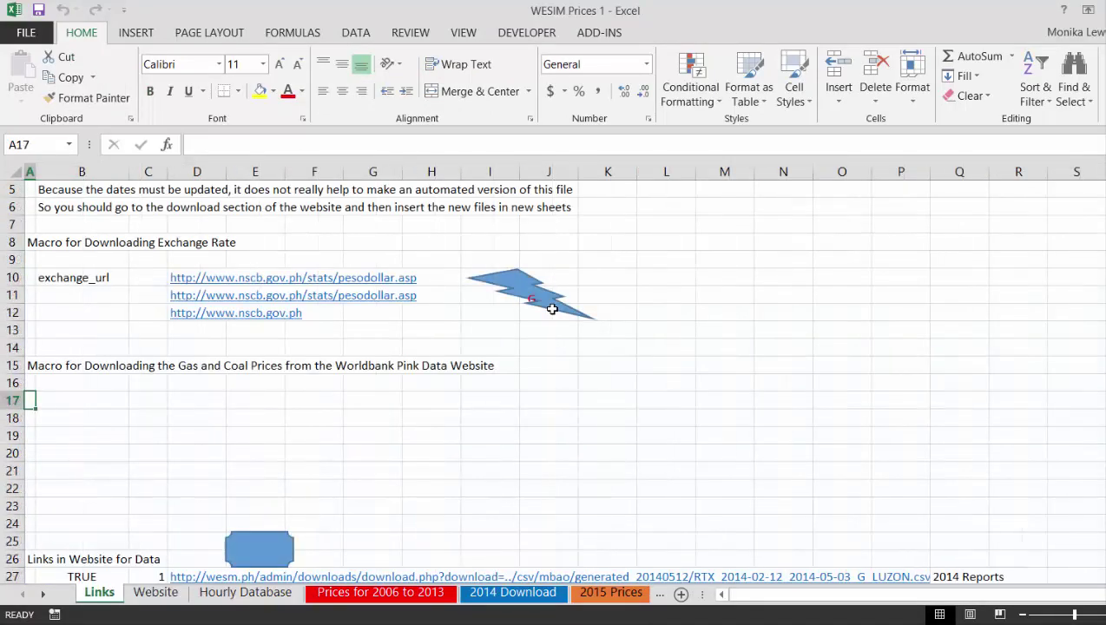
{"action": "key", "text": "Down"}
{"action": "key", "text": "Down"}
{"action": "key", "text": "Down"}
{"action": "key", "text": "Down"}
{"action": "key", "text": "Down"}
{"action": "key", "text": "Down"}
{"action": "key", "text": "Down"}
{"action": "key", "text": "Down"}
{"action": "key", "text": "Down"}
{"action": "key", "text": "Down"}
{"action": "key", "text": "Down"}
{"action": "key", "text": "Down"}
{"action": "key", "text": "Down"}
{"action": "key", "text": "Down"}
{"action": "key", "text": "Down"}
{"action": "key", "text": "Down"}
{"action": "key", "text": "Down"}
{"action": "key", "text": "Down"}
{"action": "key", "text": "Down"}
{"action": "key", "text": "Down"}
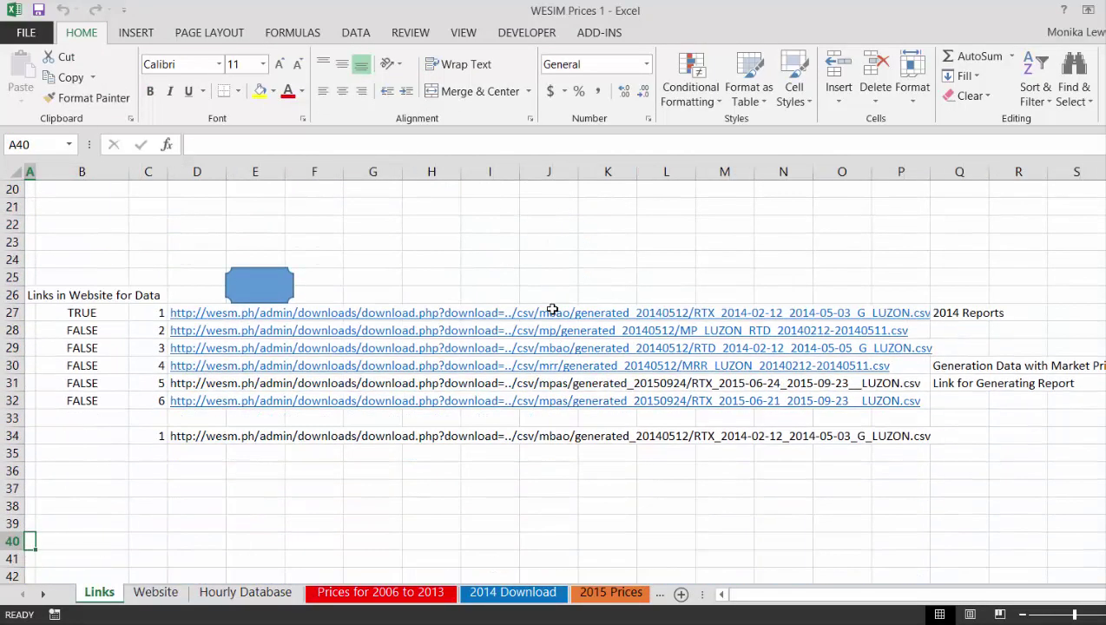
{"action": "key", "text": "Up"}
{"action": "key", "text": "Up"}
{"action": "key", "text": "Up"}
{"action": "key", "text": "Up"}
{"action": "key", "text": "Up"}
{"action": "key", "text": "Up"}
{"action": "key", "text": "Up"}
{"action": "key", "text": "Up"}
{"action": "key", "text": "Up"}
{"action": "key", "text": "Up"}
{"action": "key", "text": "Up"}
{"action": "key", "text": "Up"}
{"action": "key", "text": "Up"}
{"action": "key", "text": "Up"}
{"action": "key", "text": "Up"}
{"action": "key", "text": "Up"}
{"action": "key", "text": "Up"}
{"action": "key", "text": "Up"}
{"action": "key", "text": "Up"}
{"action": "key", "text": "Up"}
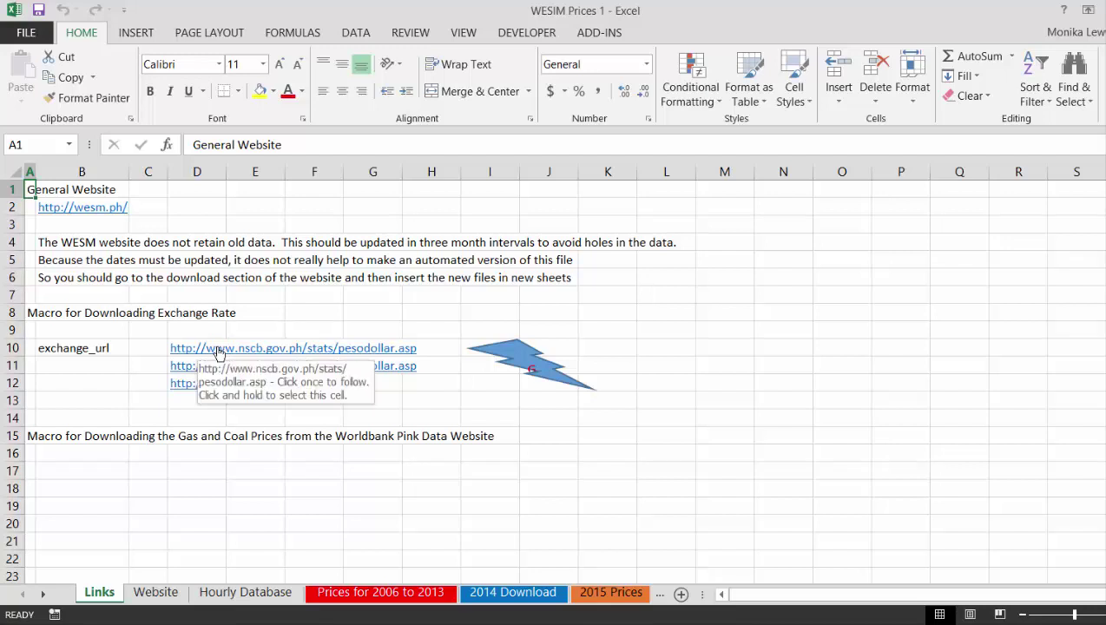
{"action": "left_click", "coordinate": [681, 322]}
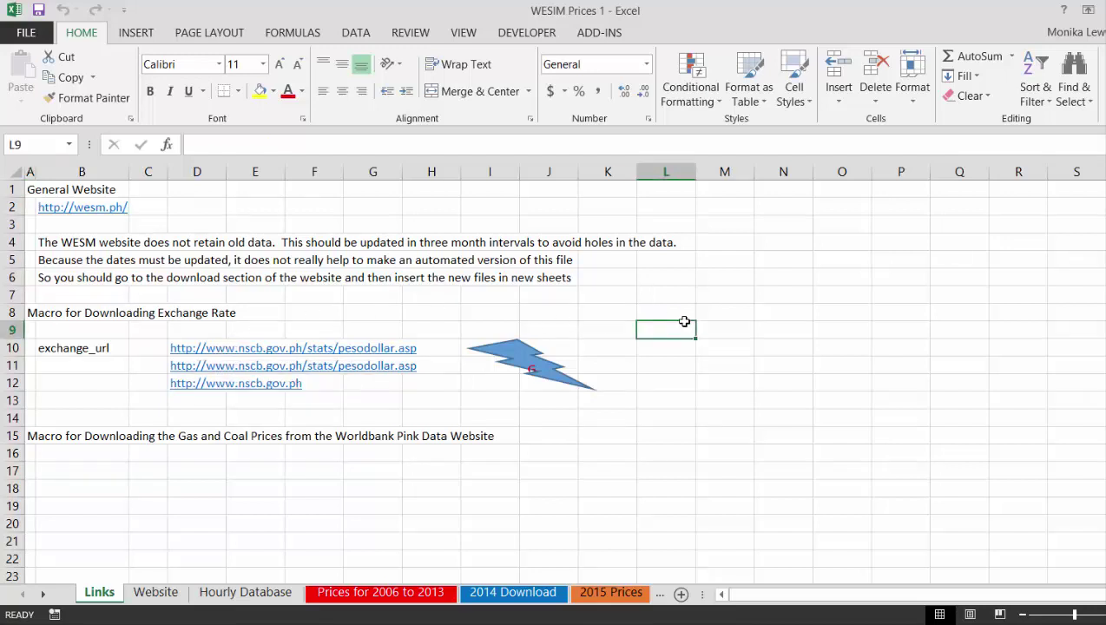
Examine the monthly average exchange rate table and its source notes on the Exchange Rates sheet
{"action": "key", "text": "ctrl+Page_Down"}
{"action": "key", "text": "ctrl+Page_Down"}
{"action": "key", "text": "ctrl+Page_Down"}
{"action": "key", "text": "ctrl+Page_Down"}
{"action": "key", "text": "ctrl+Page_Down"}
{"action": "key", "text": "ctrl+Page_Down"}
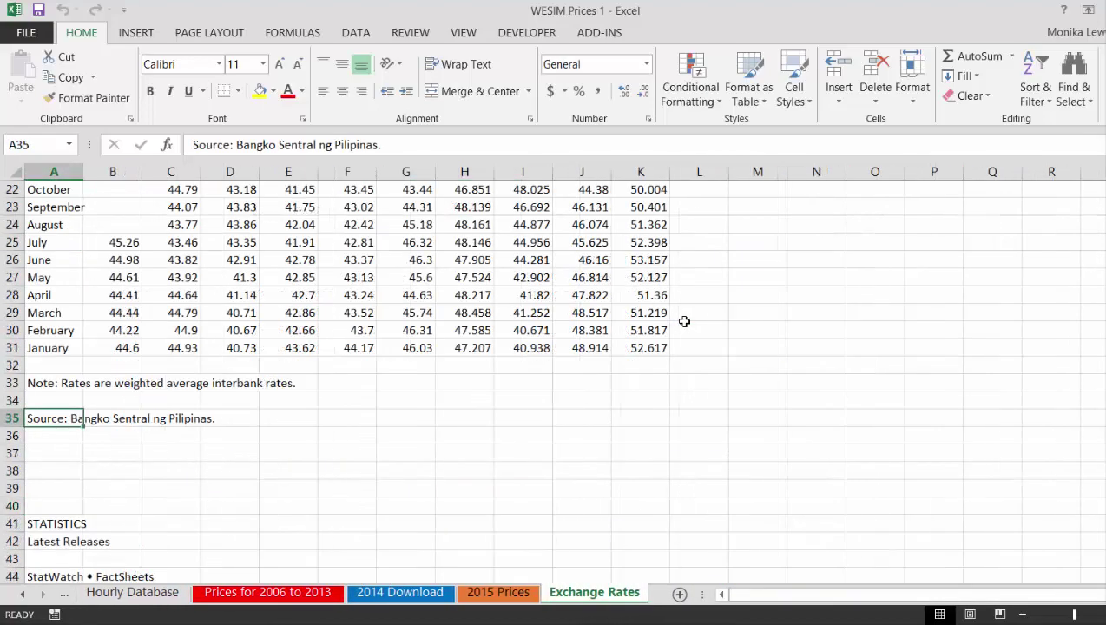
{"action": "key", "text": "Up"}
{"action": "key", "text": "Up"}
{"action": "key", "text": "Up"}
{"action": "key", "text": "Up"}
{"action": "key", "text": "Up"}
{"action": "key", "text": "Up"}
{"action": "key", "text": "Up"}
{"action": "key", "text": "Up"}
{"action": "key", "text": "Up"}
{"action": "key", "text": "Up"}
{"action": "key", "text": "Up"}
{"action": "key", "text": "Up"}
{"action": "key", "text": "Up"}
{"action": "key", "text": "Up"}
{"action": "key", "text": "Up"}
{"action": "key", "text": "Up"}
{"action": "key", "text": "Up"}
{"action": "key", "text": "Up"}
{"action": "key", "text": "Up"}
{"action": "key", "text": "Up"}
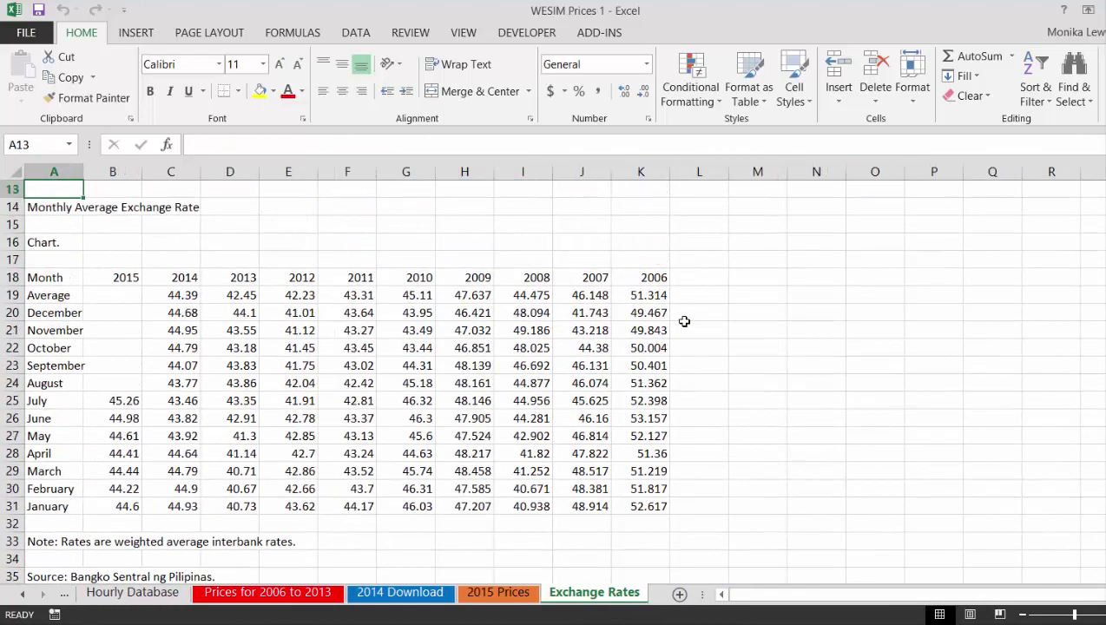
{"action": "key", "text": "Down"}
{"action": "key", "text": "Down"}
{"action": "key", "text": "Down"}
{"action": "key", "text": "Down"}
{"action": "key", "text": "Down"}
{"action": "key", "text": "Down"}
{"action": "key", "text": "Down"}
{"action": "key", "text": "Down"}
{"action": "key", "text": "Down"}
{"action": "key", "text": "Down"}
{"action": "key", "text": "Down"}
{"action": "key", "text": "Down"}
{"action": "key", "text": "Down"}
{"action": "key", "text": "Down"}
{"action": "key", "text": "Down"}
{"action": "key", "text": "Down"}
{"action": "key", "text": "Down"}
{"action": "key", "text": "Down"}
{"action": "key", "text": "Down"}
{"action": "key", "text": "Down"}
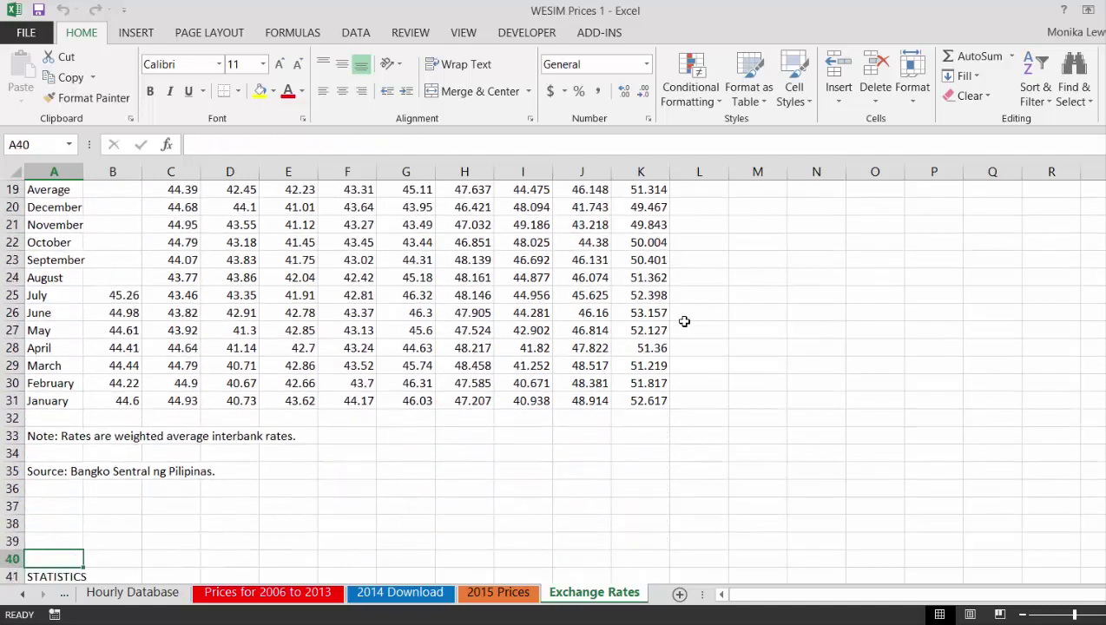
{"action": "key", "text": "Up"}
{"action": "key", "text": "Up"}
{"action": "key", "text": "Up"}
{"action": "key", "text": "Up"}
{"action": "key", "text": "Up"}
{"action": "key", "text": "Up"}
{"action": "key", "text": "Up"}
{"action": "key", "text": "Up"}
{"action": "key", "text": "Up"}
{"action": "key", "text": "Up"}
{"action": "key", "text": "Up"}
{"action": "key", "text": "Up"}
{"action": "key", "text": "Up"}
{"action": "key", "text": "Up"}
{"action": "key", "text": "Up"}
{"action": "key", "text": "Up"}
{"action": "key", "text": "Up"}
{"action": "key", "text": "Up"}
{"action": "key", "text": "Up"}
{"action": "key", "text": "Up"}
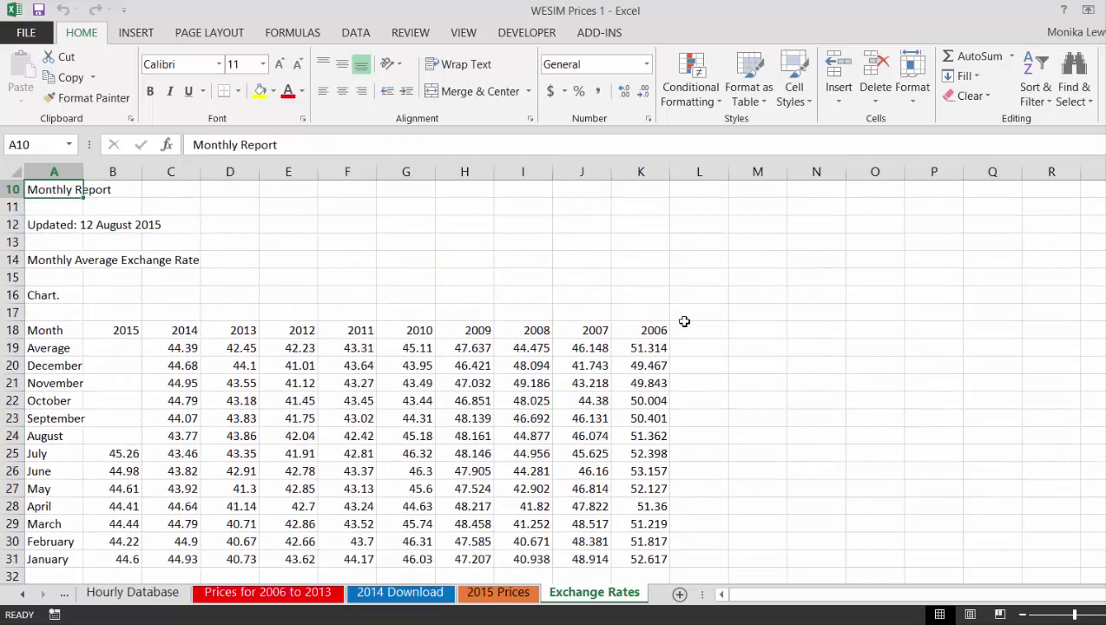
Examine the Average row of the exchange rate table across the years, ending at December 2015
{"action": "key", "text": "Down"}
{"action": "key", "text": "Down"}
{"action": "key", "text": "Down"}
{"action": "key", "text": "Down"}
{"action": "key", "text": "Down"}
{"action": "key", "text": "Down"}
{"action": "key", "text": "Down"}
{"action": "key", "text": "Down"}
{"action": "key", "text": "Down"}
{"action": "key", "text": "Up"}
{"action": "key", "text": "Right"}
{"action": "key", "text": "Right"}
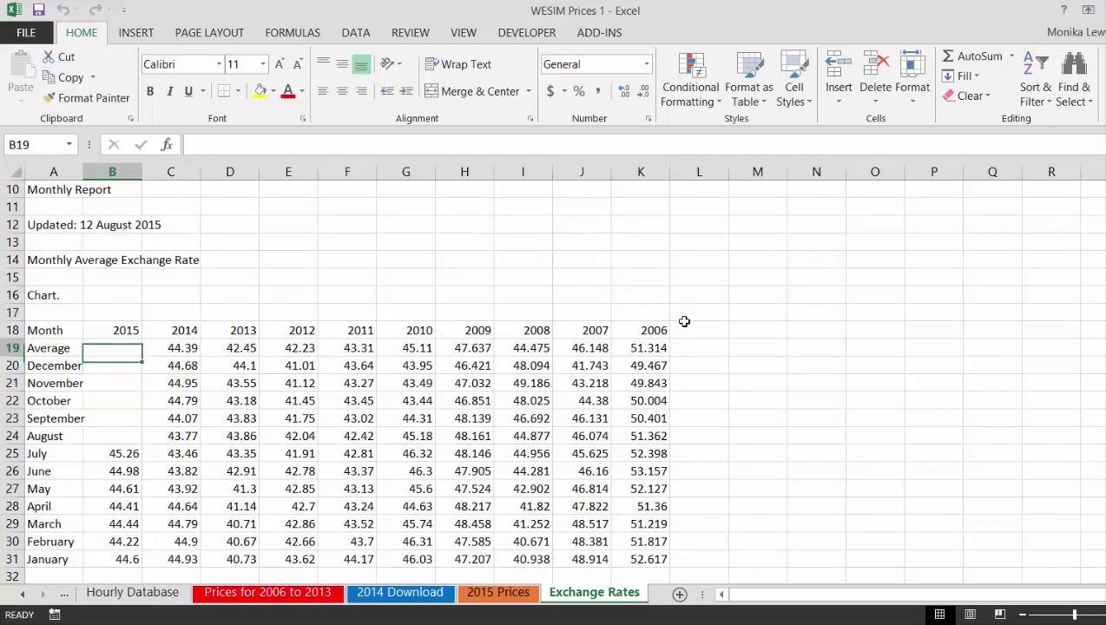
{"action": "key", "text": "Right"}
{"action": "key", "text": "Right"}
{"action": "key", "text": "Right"}
{"action": "key", "text": "Right"}
{"action": "key", "text": "Right"}
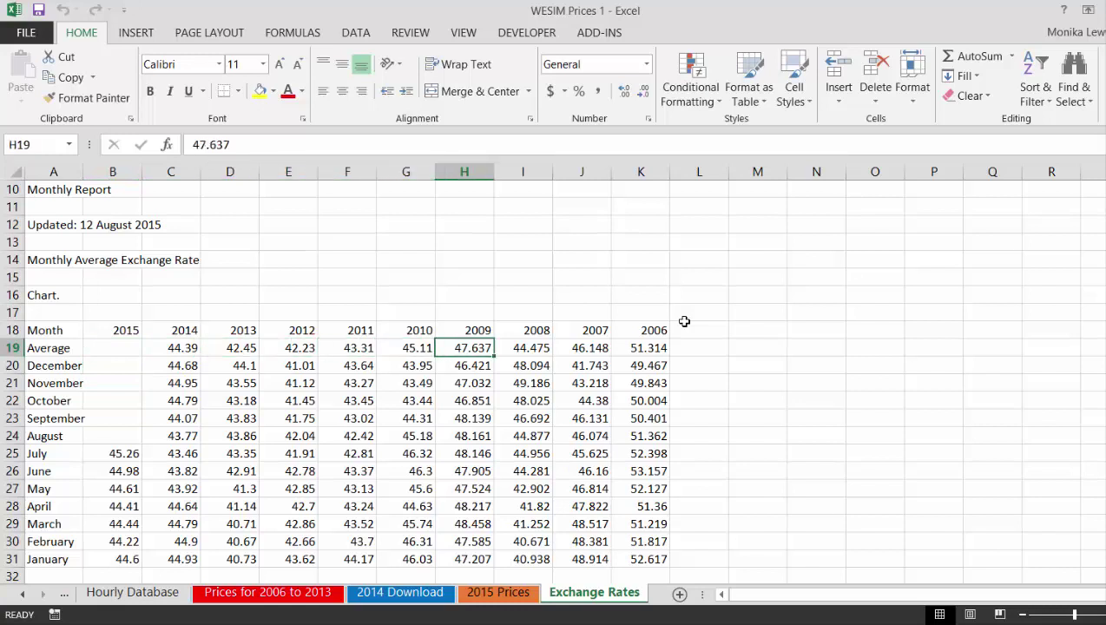
{"action": "key", "text": "Left"}
{"action": "key", "text": "Left"}
{"action": "key", "text": "Left"}
{"action": "key", "text": "Left"}
{"action": "key", "text": "Left"}
{"action": "key", "text": "Left"}
{"action": "key", "text": "Left"}
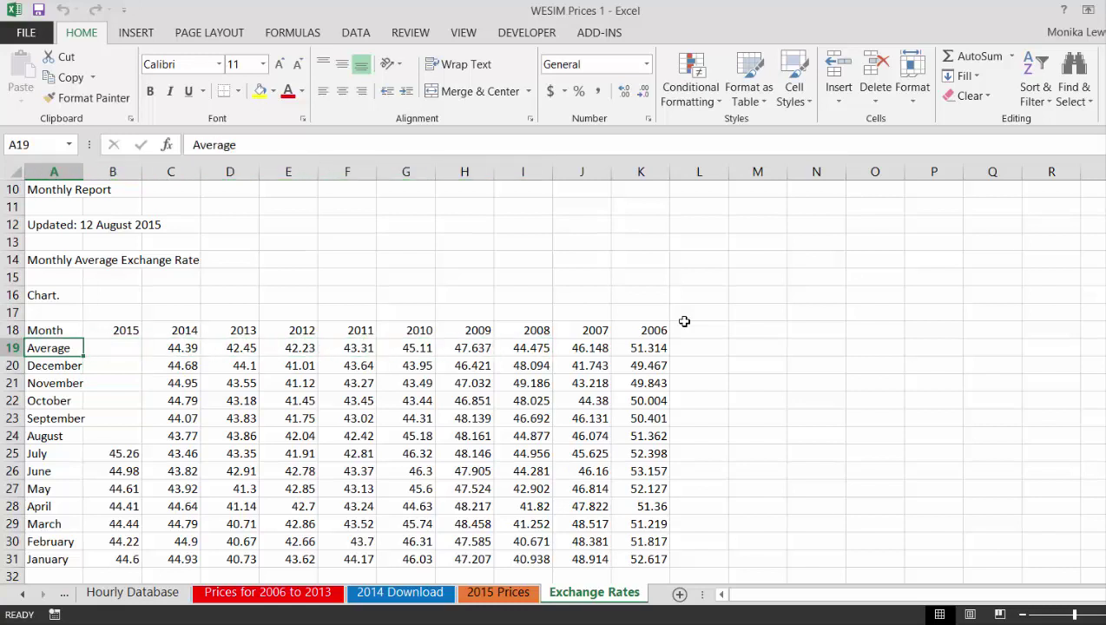
{"action": "key", "text": "Right"}
{"action": "key", "text": "Right"}
{"action": "key", "text": "Left"}
{"action": "key", "text": "Down"}
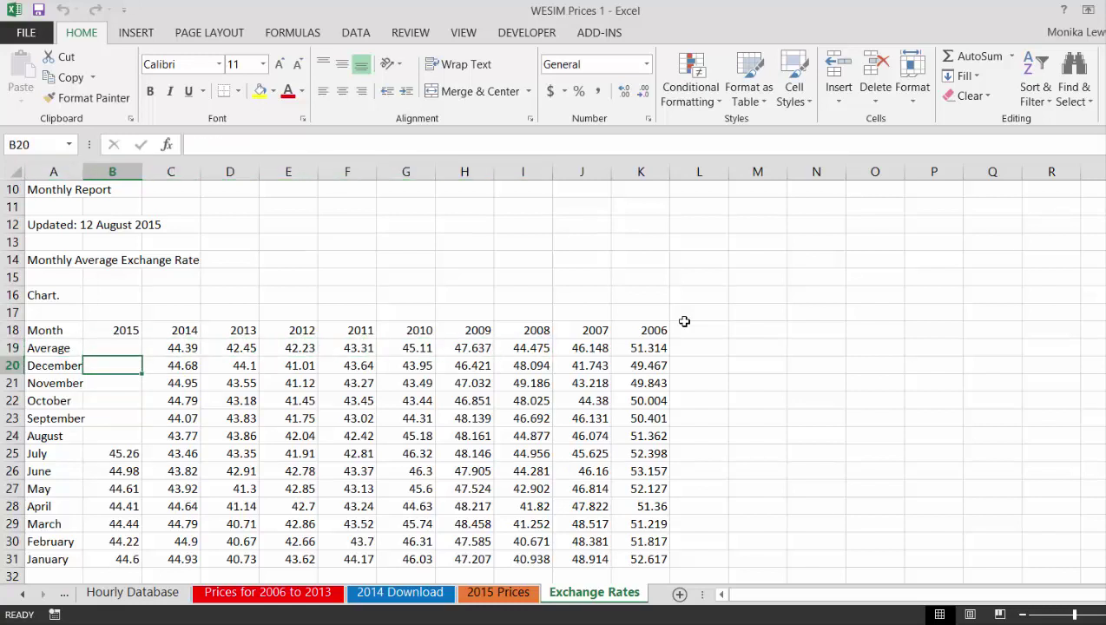
Select the monthly exchange rates for December through January across the 2015 to 2006 columns, excluding the Average row
{"action": "key", "text": "shift+Right"}
{"action": "key", "text": "shift+Right"}
{"action": "key", "text": "shift+Right"}
{"action": "key", "text": "shift+Right"}
{"action": "key", "text": "shift+Right"}
{"action": "key", "text": "shift+Right"}
{"action": "key", "text": "shift+Right"}
{"action": "key", "text": "shift+Right"}
{"action": "key", "text": "shift+Right"}
{"action": "key", "text": "shift+Down"}
{"action": "key", "text": "shift+Down"}
{"action": "key", "text": "shift+Down"}
{"action": "key", "text": "shift+Down"}
{"action": "key", "text": "shift+Down"}
{"action": "key", "text": "shift+Down"}
{"action": "key", "text": "shift+Down"}
{"action": "key", "text": "shift+Down"}
{"action": "key", "text": "shift+Down"}
{"action": "key", "text": "shift+Down"}
{"action": "key", "text": "shift+Down"}
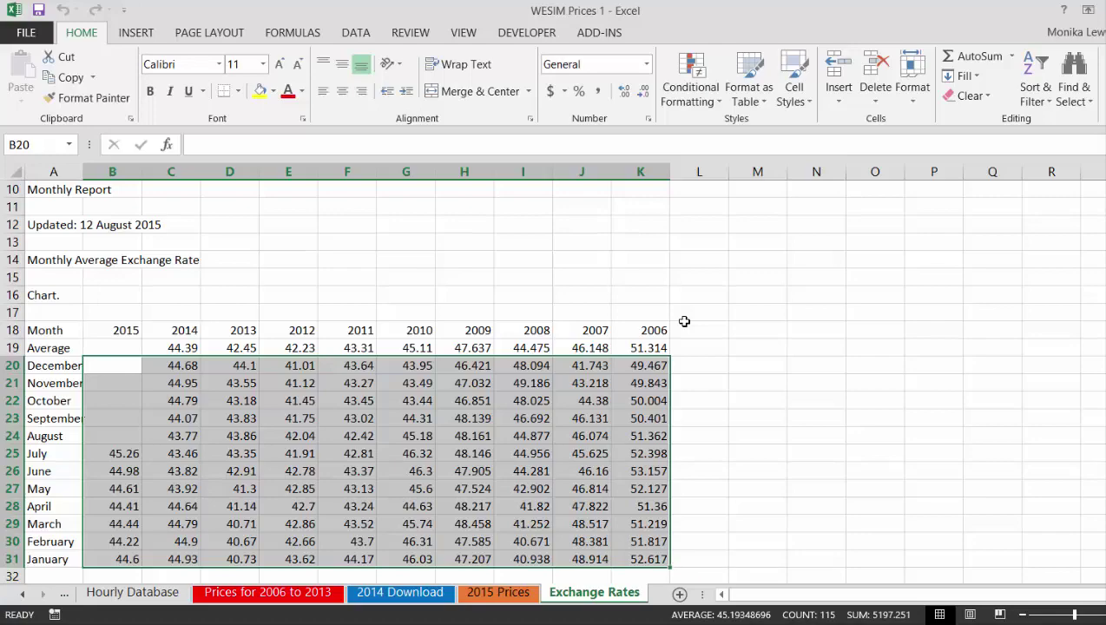
From the Links sheet, create a macro named read_exchange and add blank lines inside its body
{"action": "key", "text": "ctrl+Page_Up"}
{"action": "key", "text": "ctrl+Page_Up"}
{"action": "key", "text": "ctrl+Page_Up"}
{"action": "key", "text": "ctrl+Page_Up"}
{"action": "key", "text": "ctrl+Page_Up"}
{"action": "key", "text": "ctrl+Page_Up"}
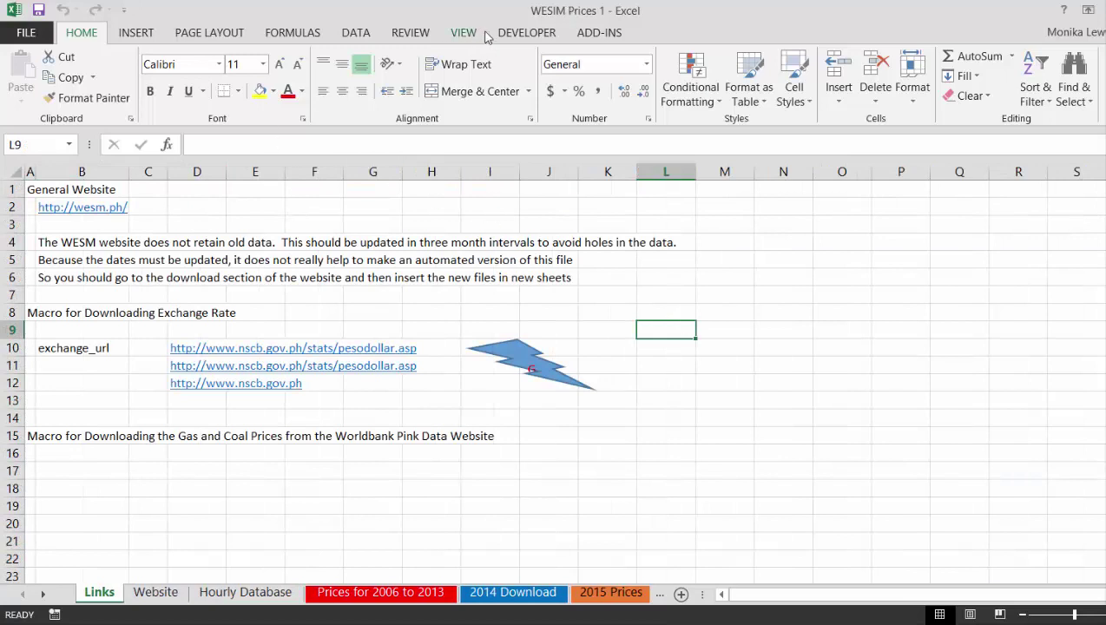
{"action": "left_click", "coordinate": [522, 34]}
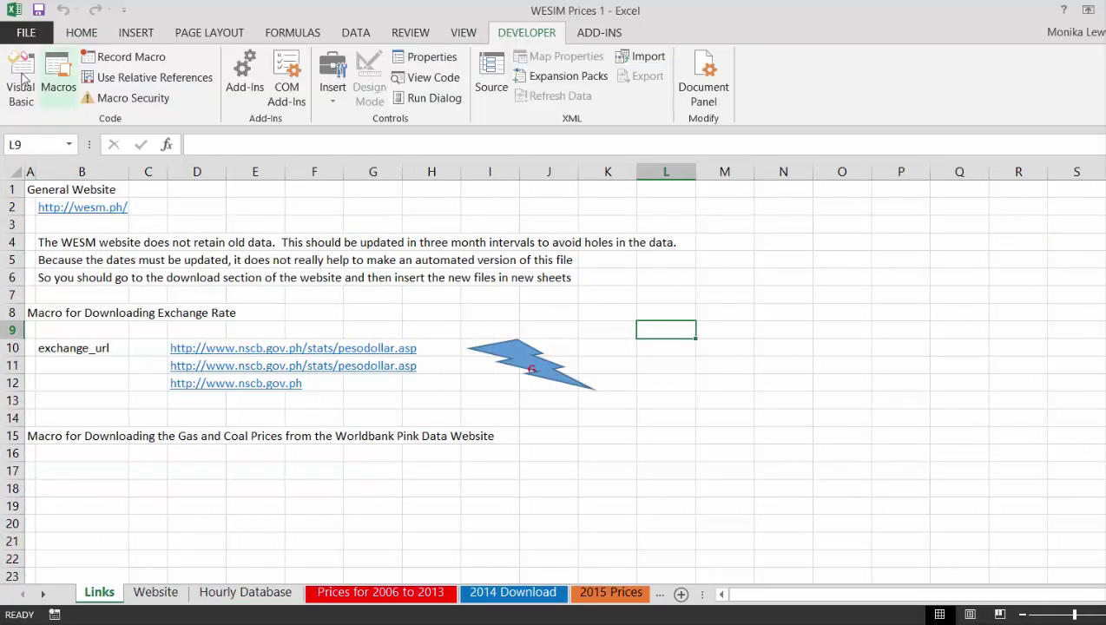
{"action": "left_click", "coordinate": [45, 77]}
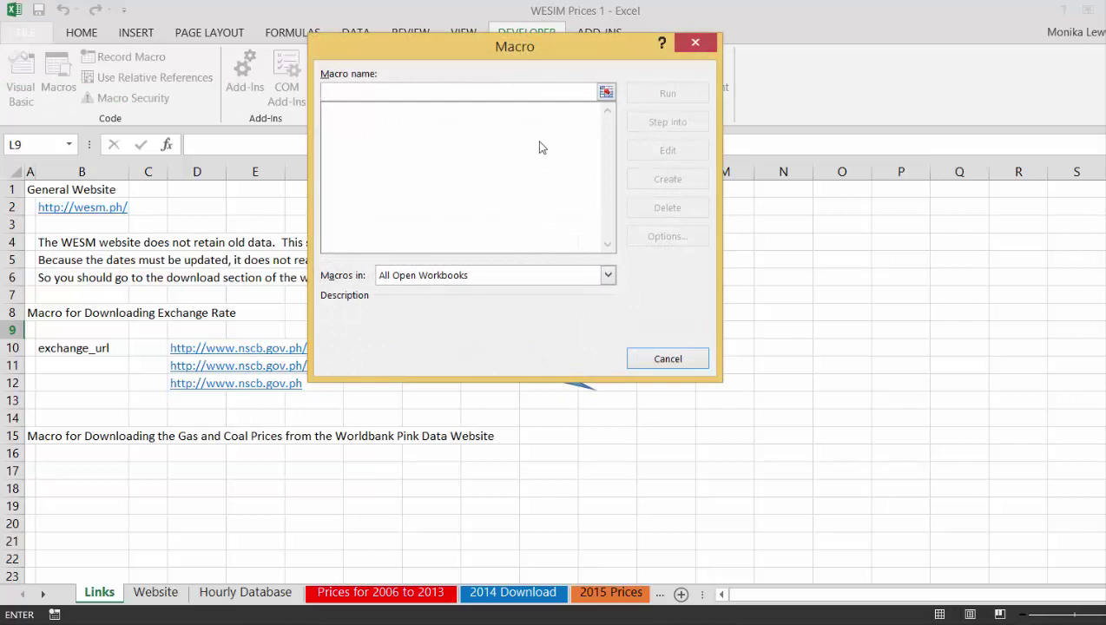
{"action": "type", "text": "read"}
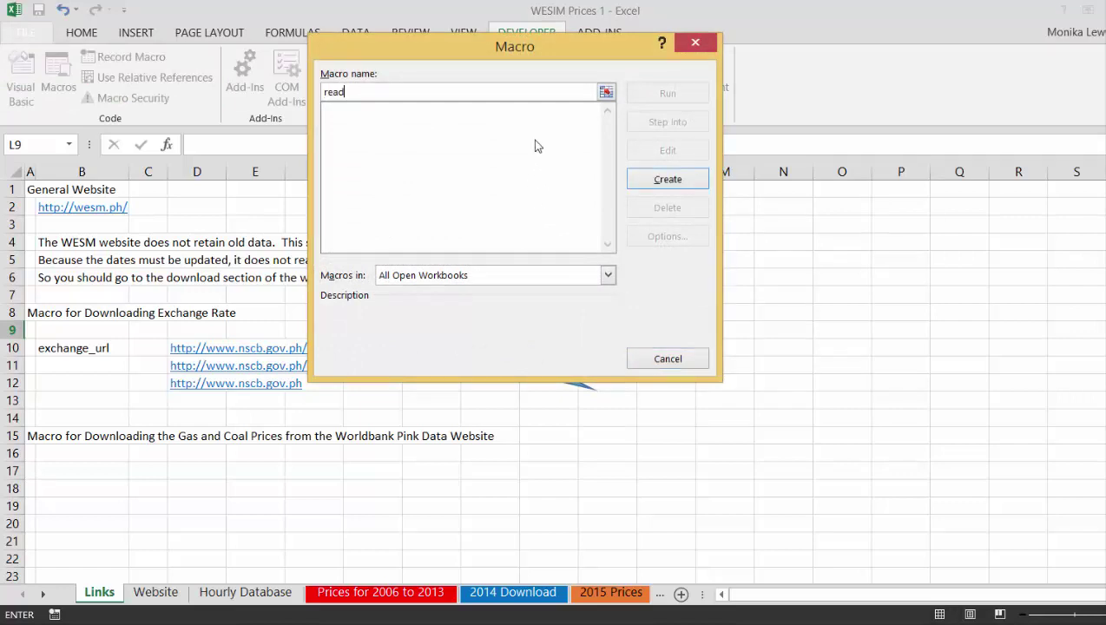
{"action": "type", "text": "_exchange"}
{"action": "left_click", "coordinate": [669, 184]}
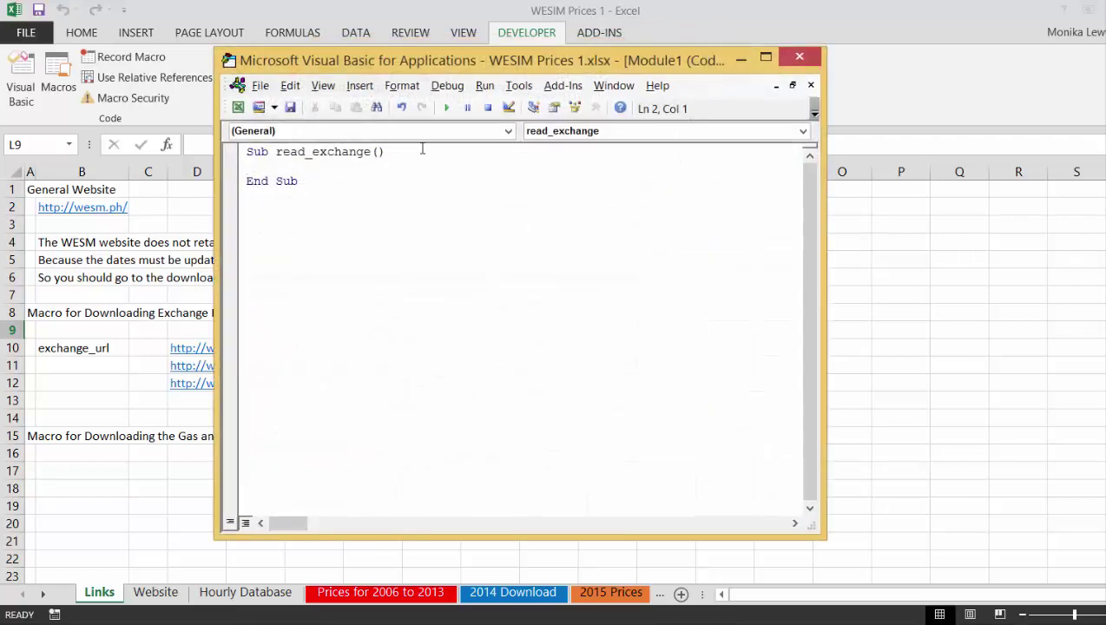
{"action": "key", "text": "Return"}
{"action": "key", "text": "Return"}
{"action": "key", "text": "Return"}
{"action": "key", "text": "Return"}
{"action": "key", "text": "Up"}
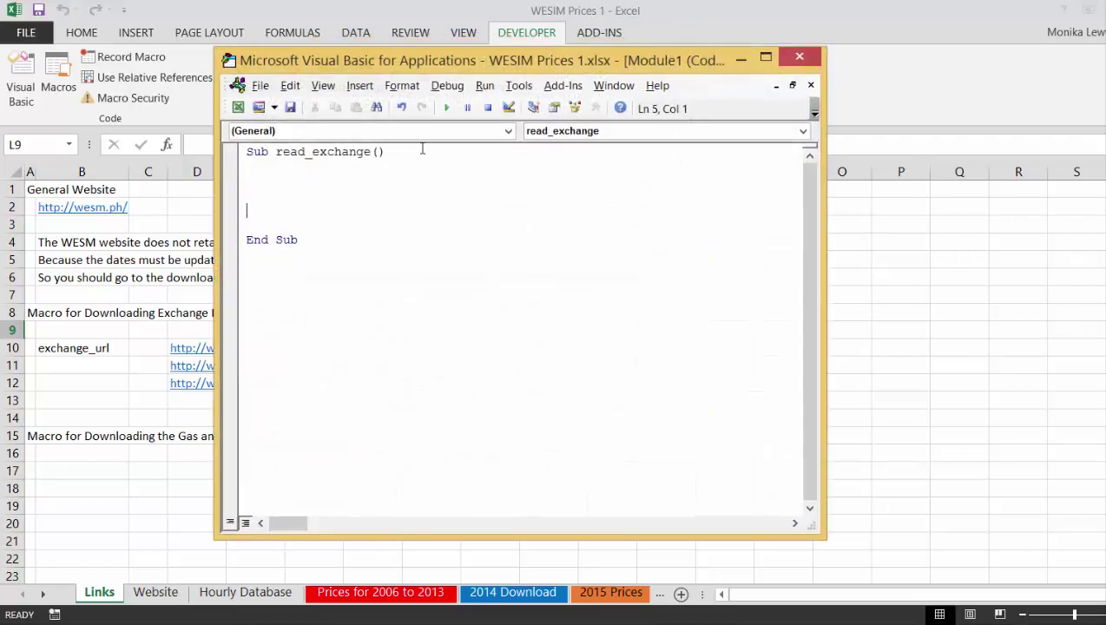
Check in the Name Manager which cell the exchange_url name on the Links sheet refers to
{"action": "left_click", "coordinate": [141, 333]}
{"action": "left_click", "coordinate": [143, 339]}
{"action": "key", "text": "Right"}
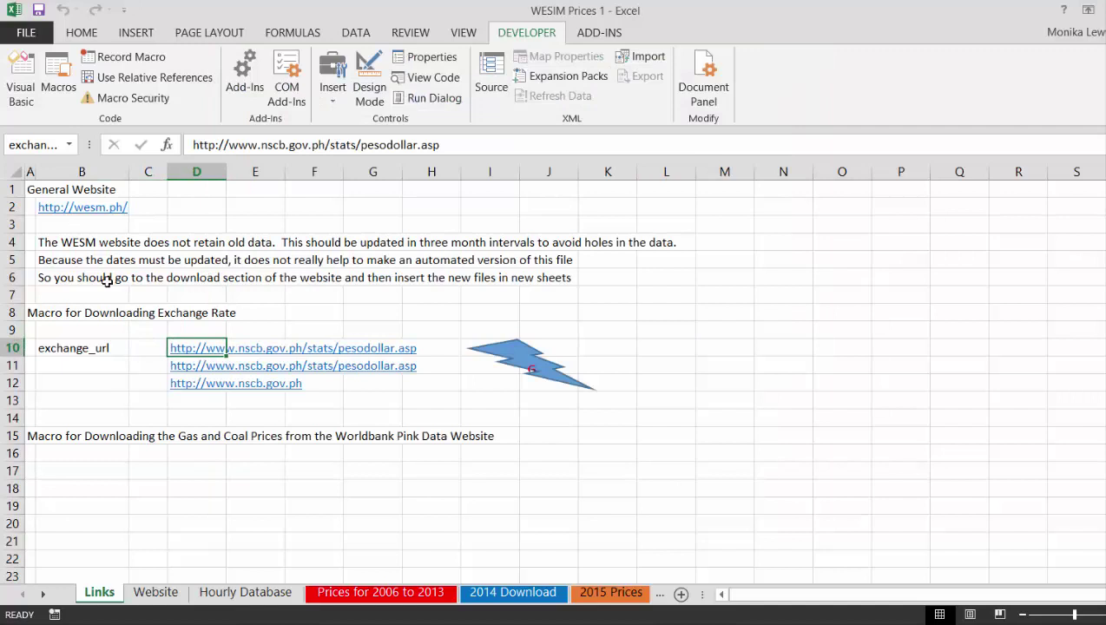
{"action": "key", "text": "ctrl+F3"}
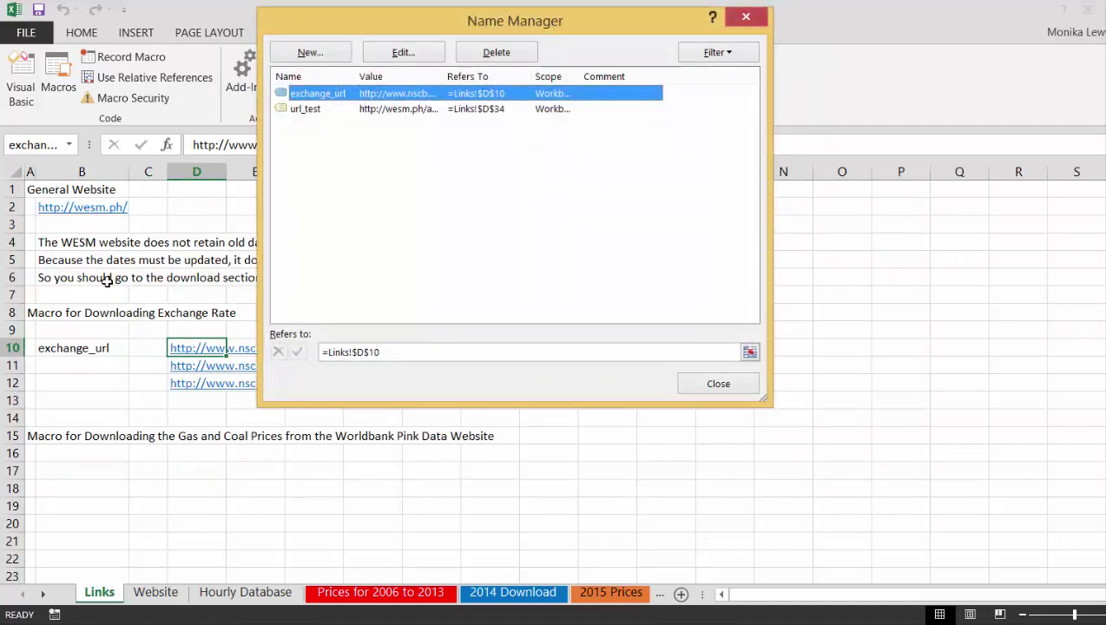
{"action": "left_click", "coordinate": [747, 19]}
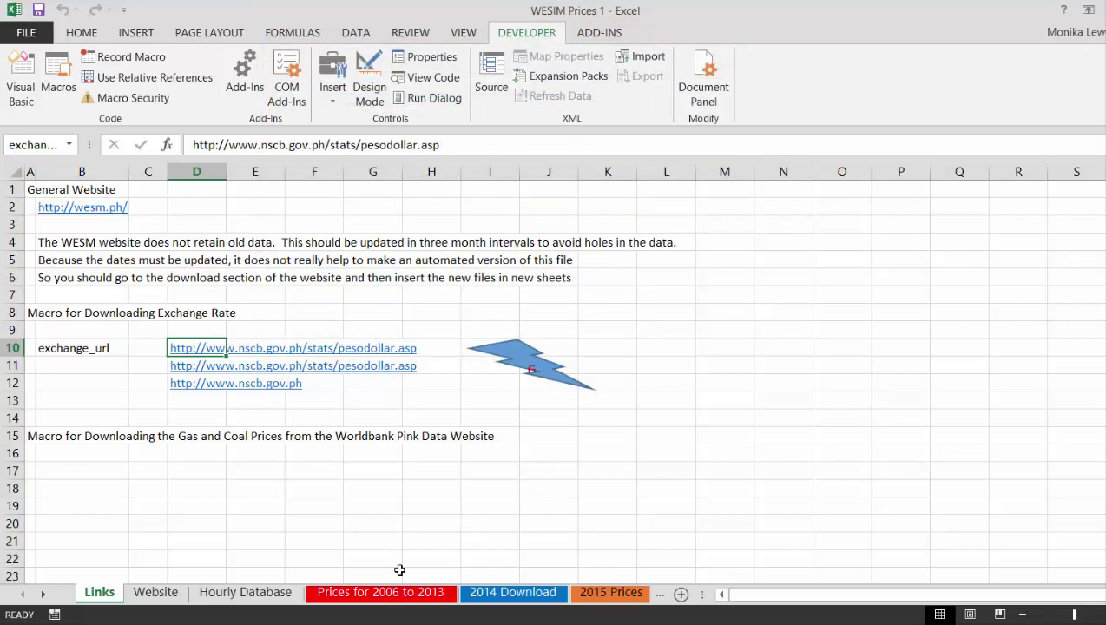
In the read_exchange macro, add the line Workbooks.Open (Range("exchange_url")) to open the exchange rate address
{"action": "mouse_move", "coordinate": [292, 599]}
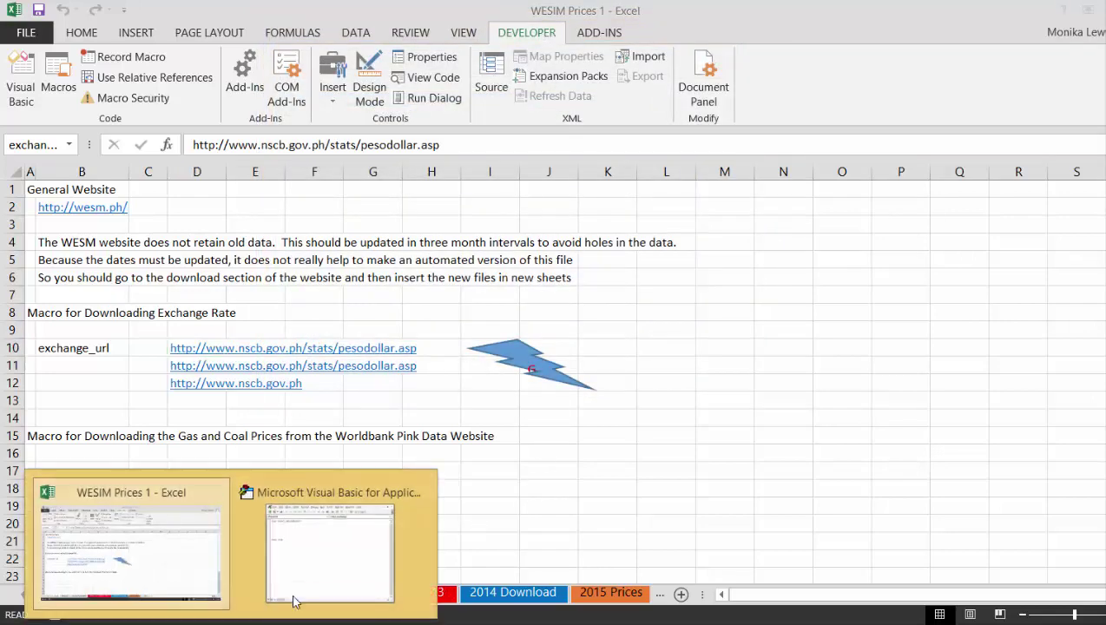
{"action": "left_click", "coordinate": [355, 524]}
{"action": "left_click", "coordinate": [354, 524]}
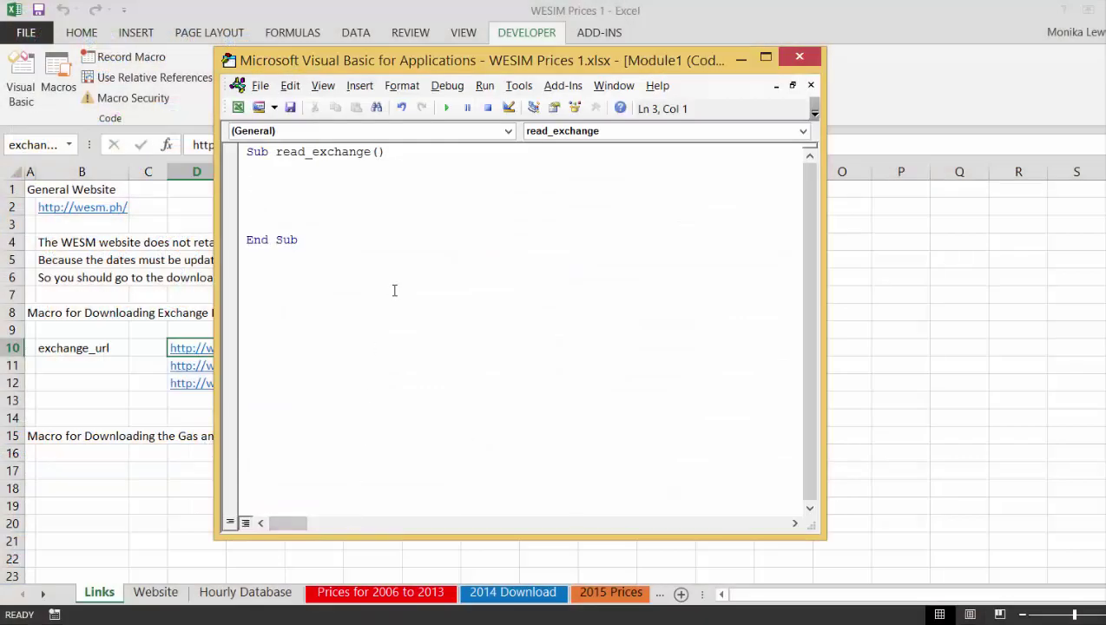
{"action": "type", "text": "workbooks.open"}
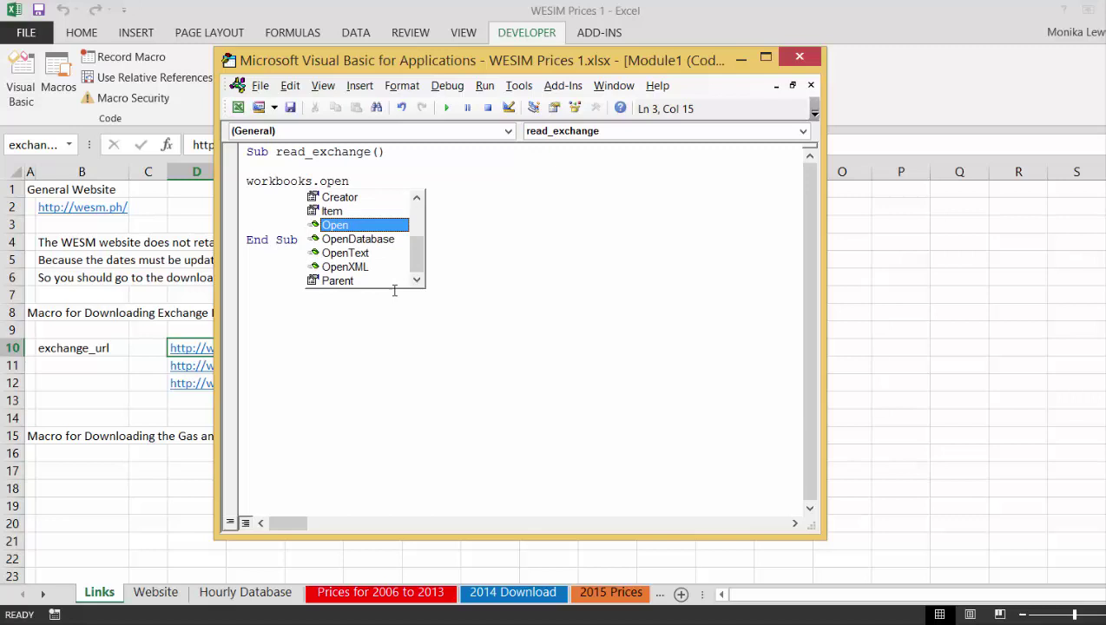
{"action": "key", "text": "Tab"}
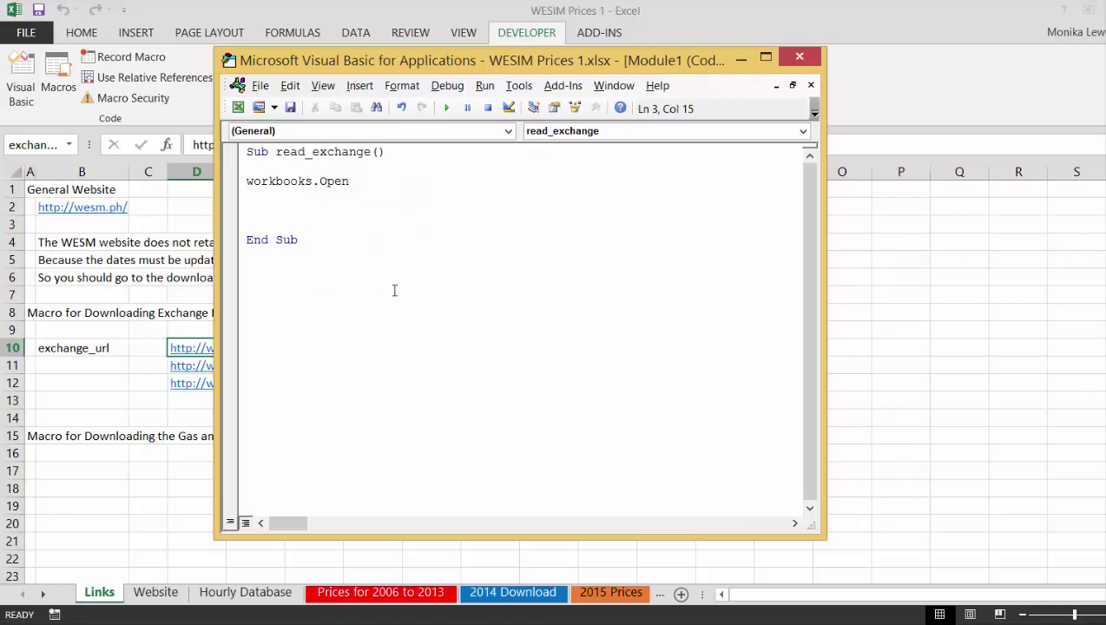
{"action": "type", "text": "(range("}
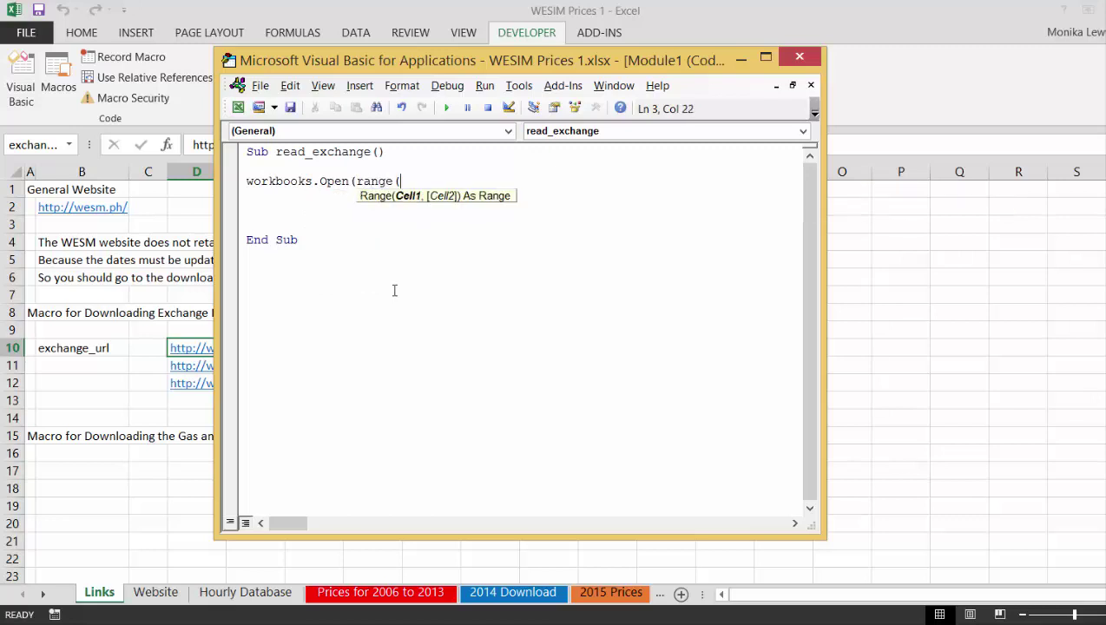
{"action": "type", "text": "\"exchange_u"}
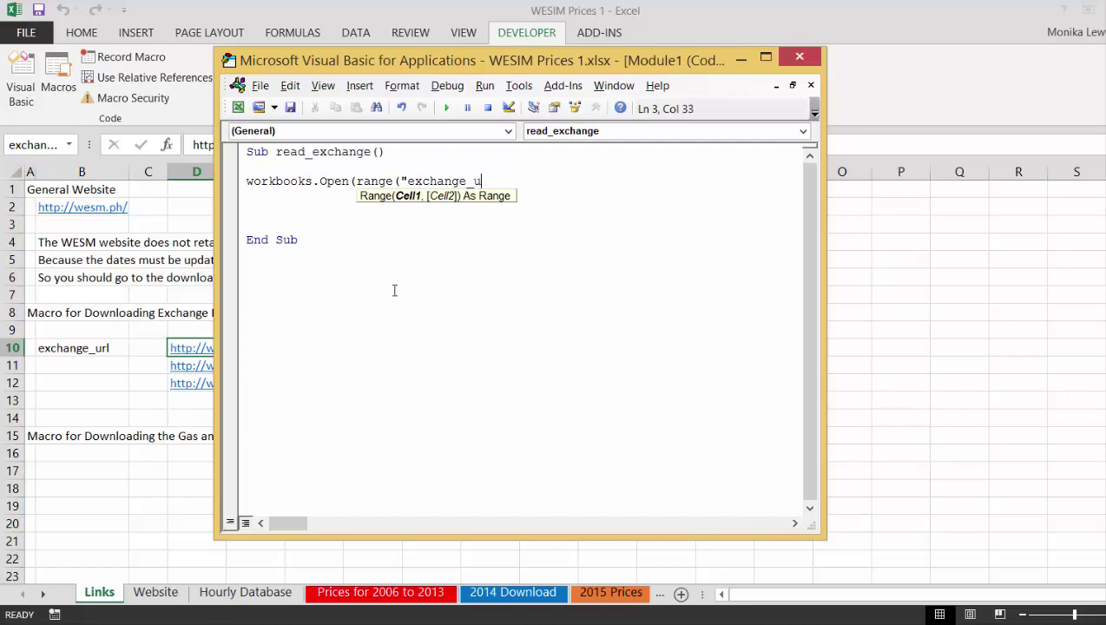
{"action": "type", "text": "rl\")"}
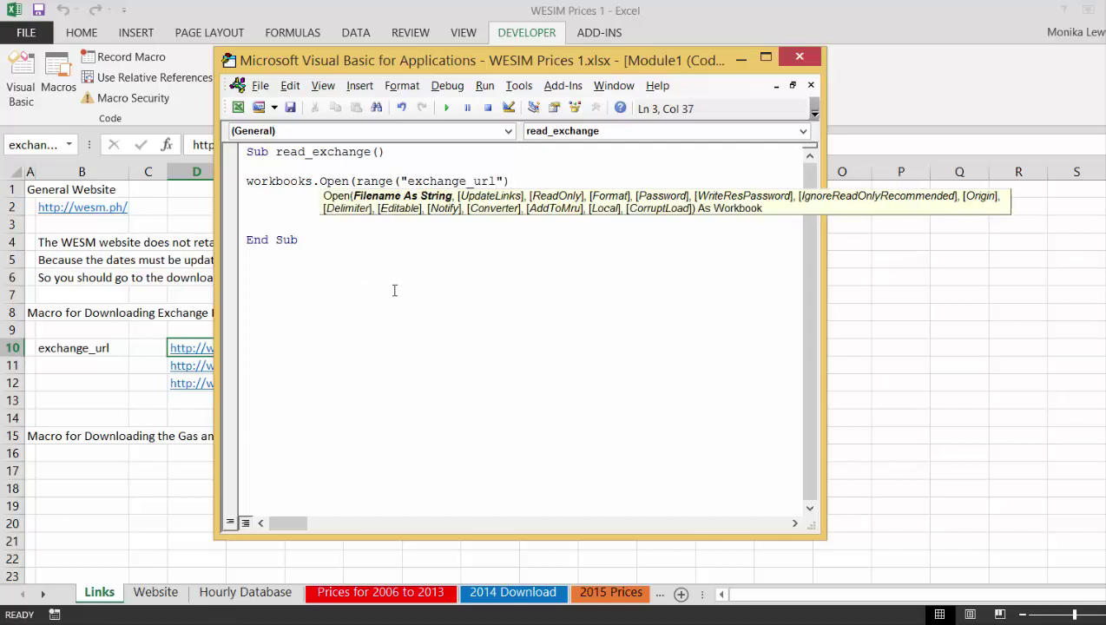
{"action": "key", "text": "Return"}
{"action": "key", "text": "Return"}
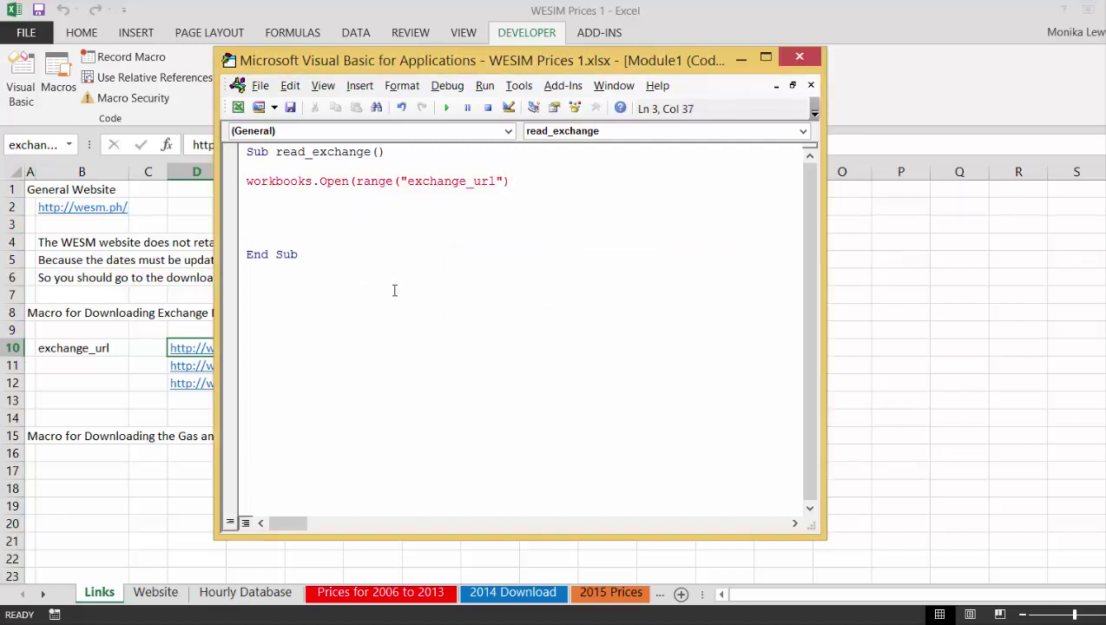
{"action": "key", "text": "Up"}
{"action": "key", "text": "Down"}
{"action": "key", "text": "Down"}
{"action": "key", "text": "Left"}
{"action": "type", "text": ")"}
{"action": "key", "text": "Return"}
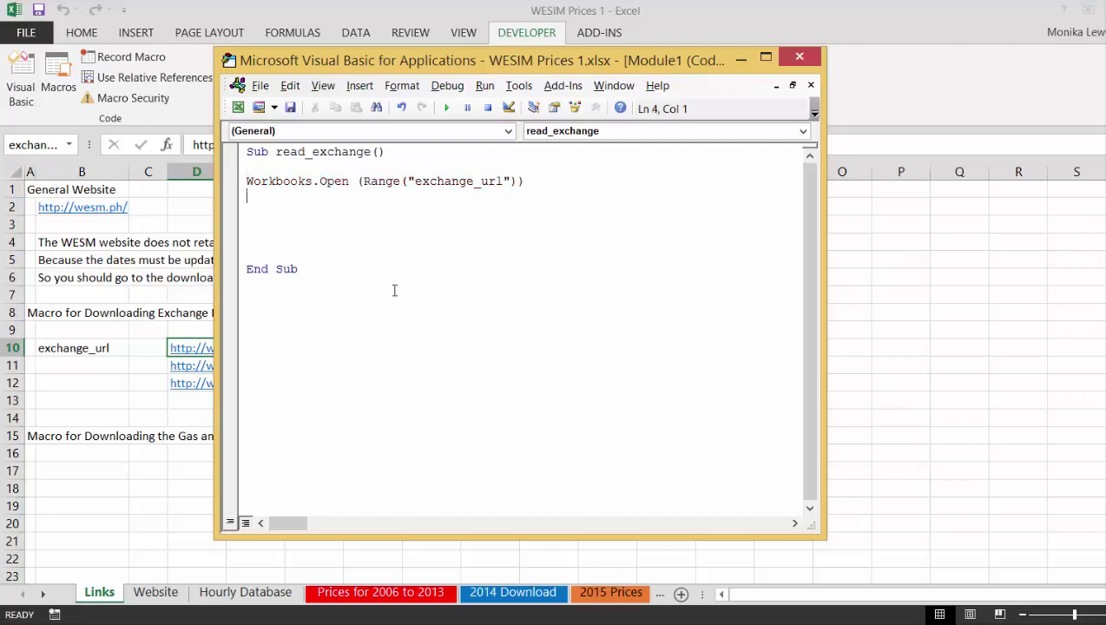
Above the Workbooks.Open line, add base_book = ActiveWorkbook.Name to store the current workbook's name
{"action": "key", "text": "Up"}
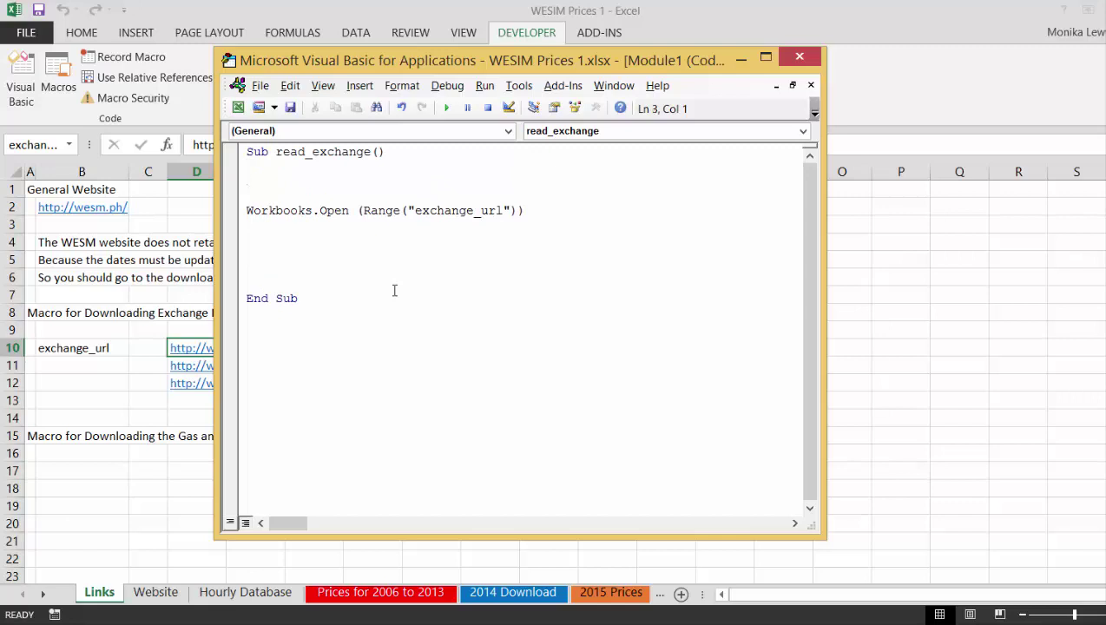
{"action": "type", "text": "base_book = acr"}
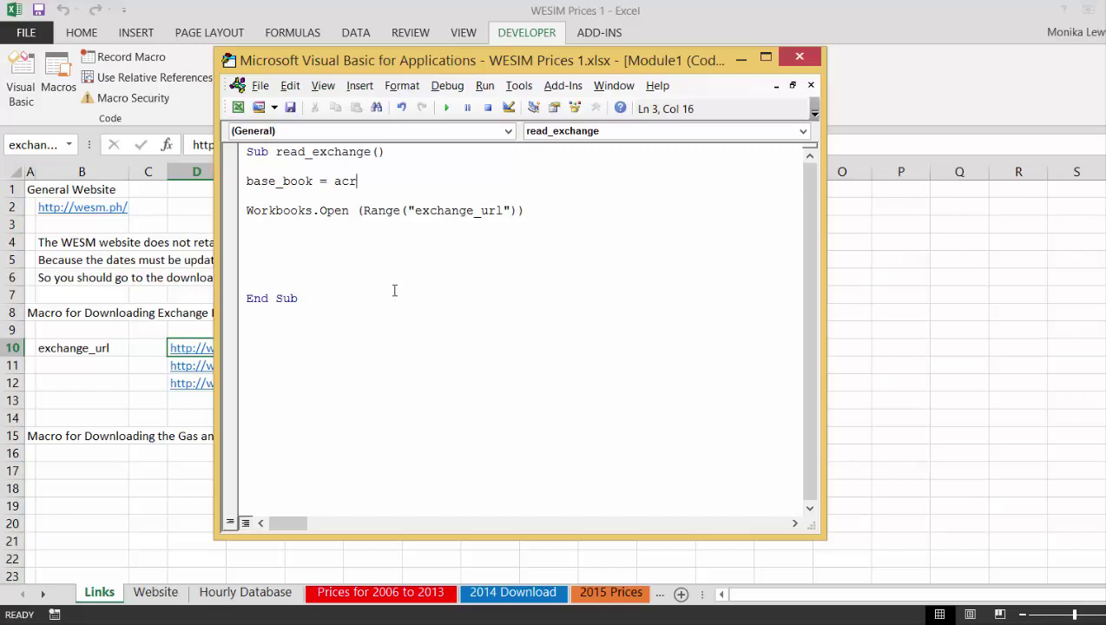
{"action": "key", "text": "BackSpace"}
{"action": "type", "text": "tiveworkbook"}
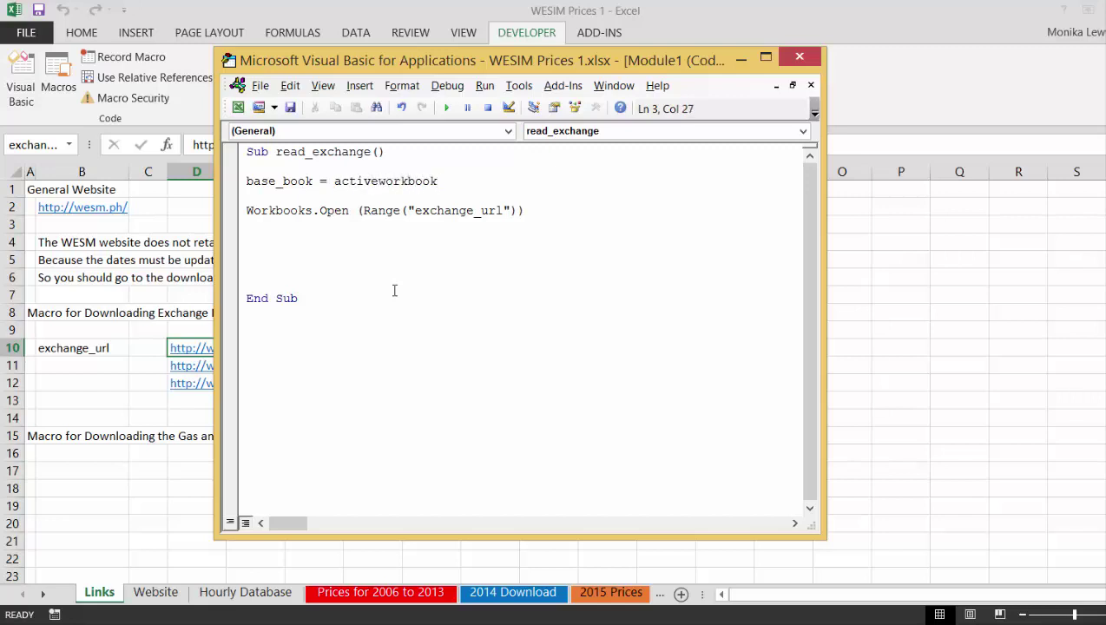
{"action": "type", "text": "."}
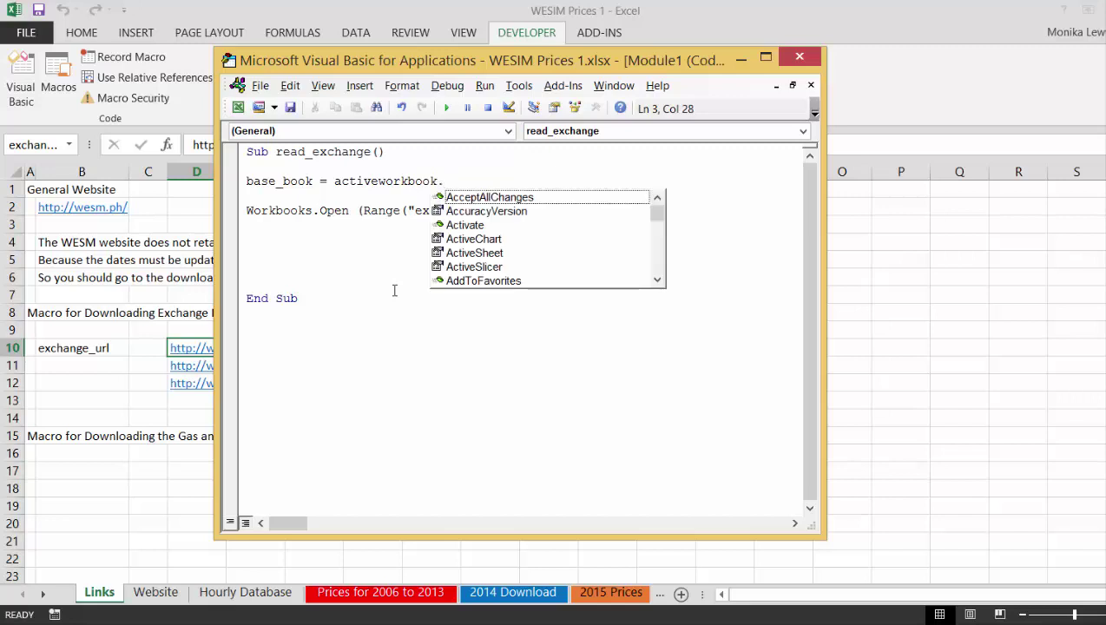
{"action": "type", "text": "n"}
{"action": "key", "text": "Tab"}
{"action": "key", "text": "Up"}
{"action": "key", "text": "Return"}
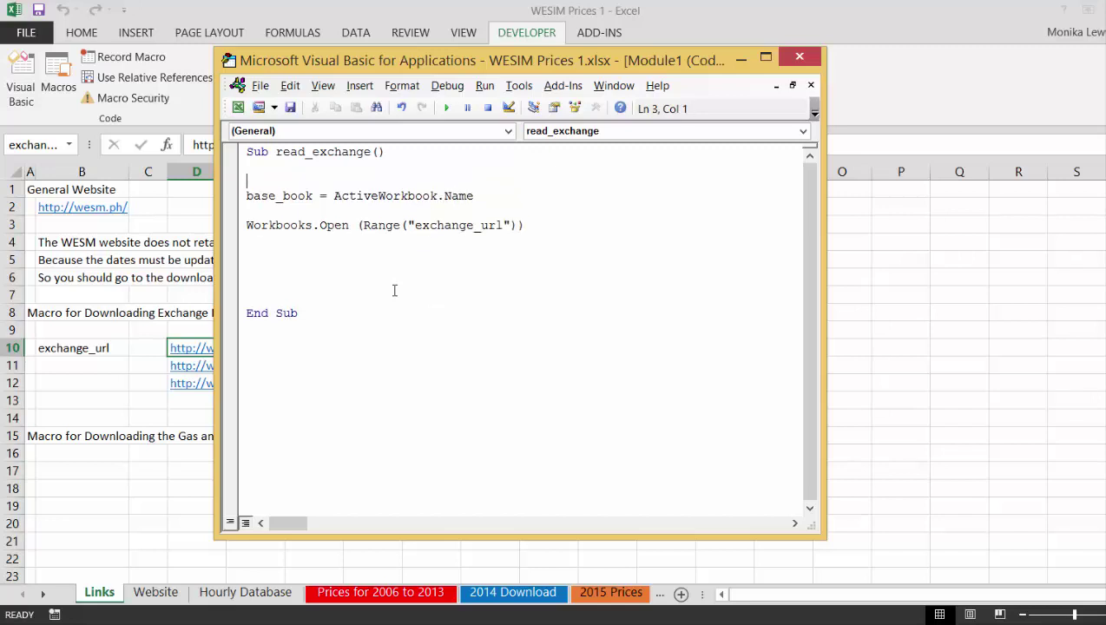
Above the base_book line, add the statement Sheets("Exchange Rate").Delete to remove the old rate sheet
{"action": "key", "text": "Up"}
{"action": "key", "text": "Return"}
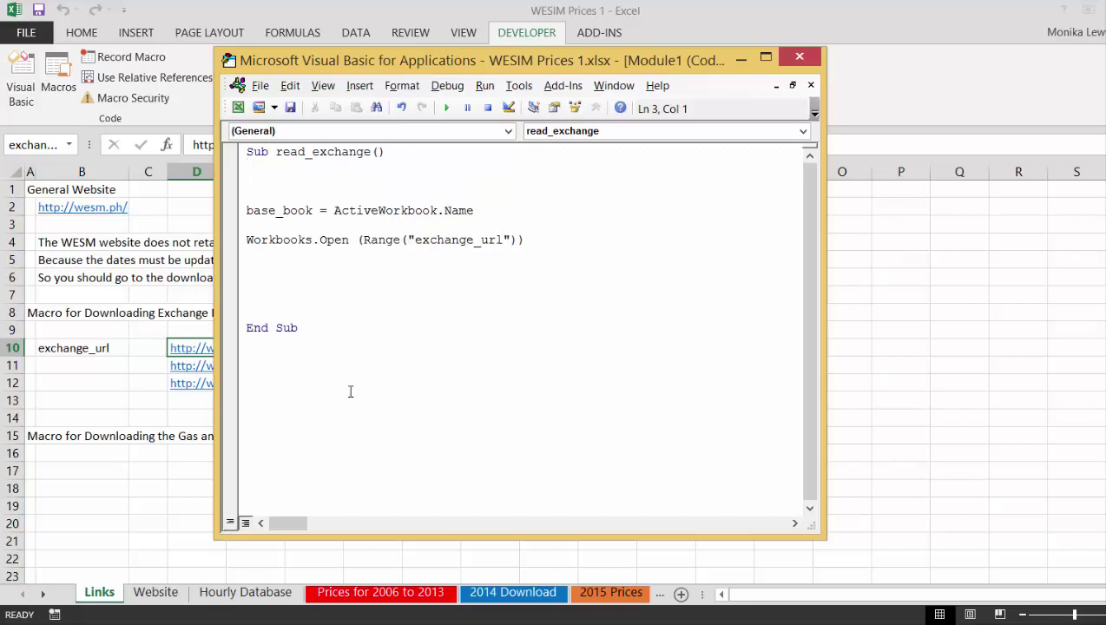
{"action": "type", "text": "sheets(\"E"}
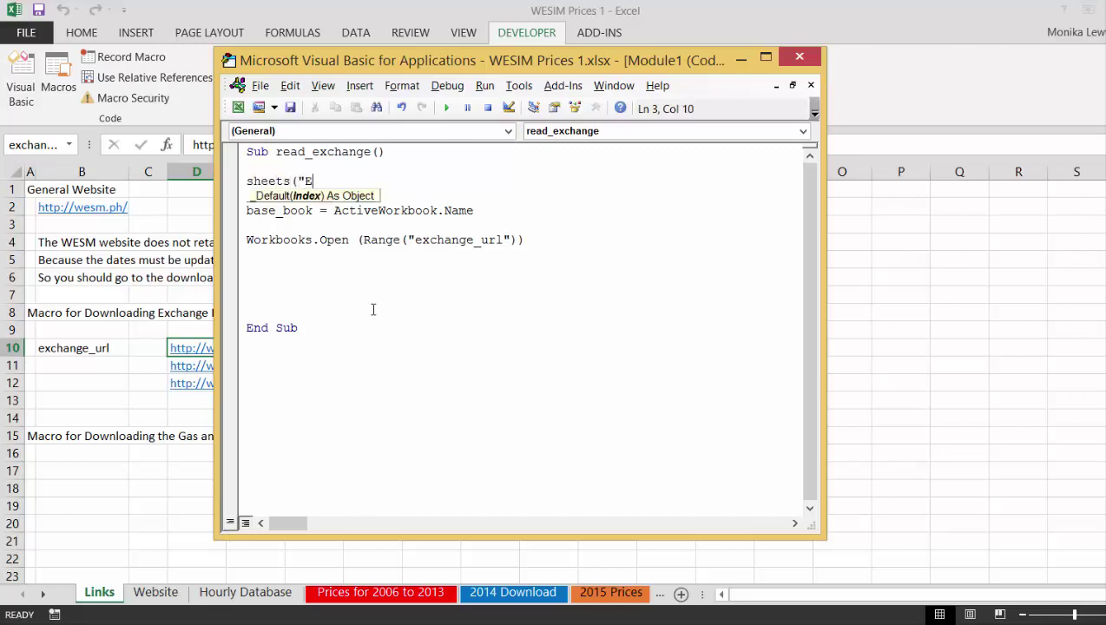
{"action": "type", "text": "xchange Ratge"}
{"action": "key", "text": "BackSpace"}
{"action": "key", "text": "BackSpace"}
{"action": "type", "text": "e"}
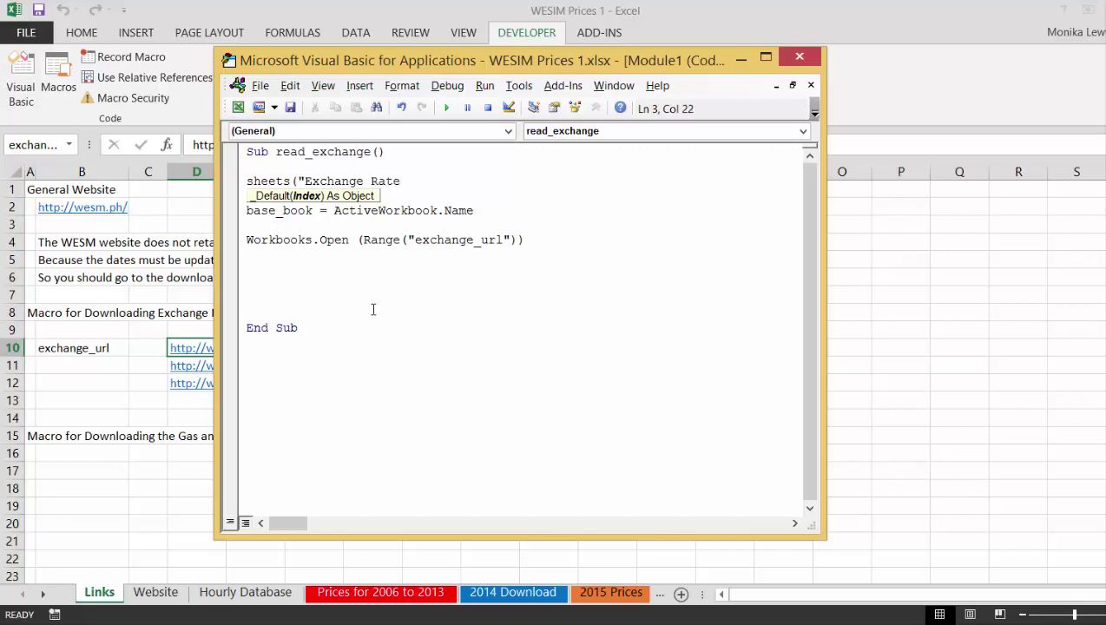
{"action": "type", "text": "\")."}
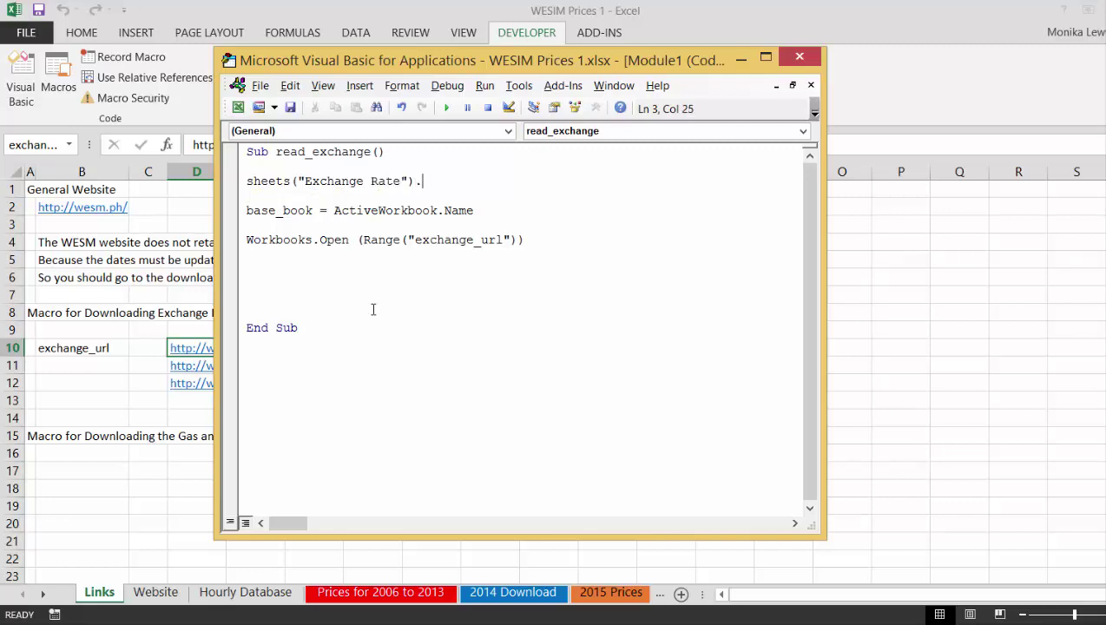
{"action": "type", "text": "delect"}
{"action": "key", "text": "Up"}
{"action": "key", "text": "Down"}
{"action": "type", "text": "e"}
{"action": "key", "text": "Up"}
{"action": "key", "text": "Down"}
{"action": "key", "text": "BackSpace"}
{"action": "key", "text": "BackSpace"}
{"action": "key", "text": "BackSpace"}
{"action": "key", "text": "BackSpace"}
{"action": "key", "text": "BackSpace"}
{"action": "key", "text": "BackSpace"}
{"action": "key", "text": "BackSpace"}
{"action": "type", "text": "e"}
{"action": "key", "text": "BackSpace"}
{"action": "type", "text": "delete"}
{"action": "key", "text": "Up"}
Add Application.DisplayAlerts = False above the sheet deletion line to suppress alerts
{"action": "key", "text": "Return"}
{"action": "key", "text": "Return"}
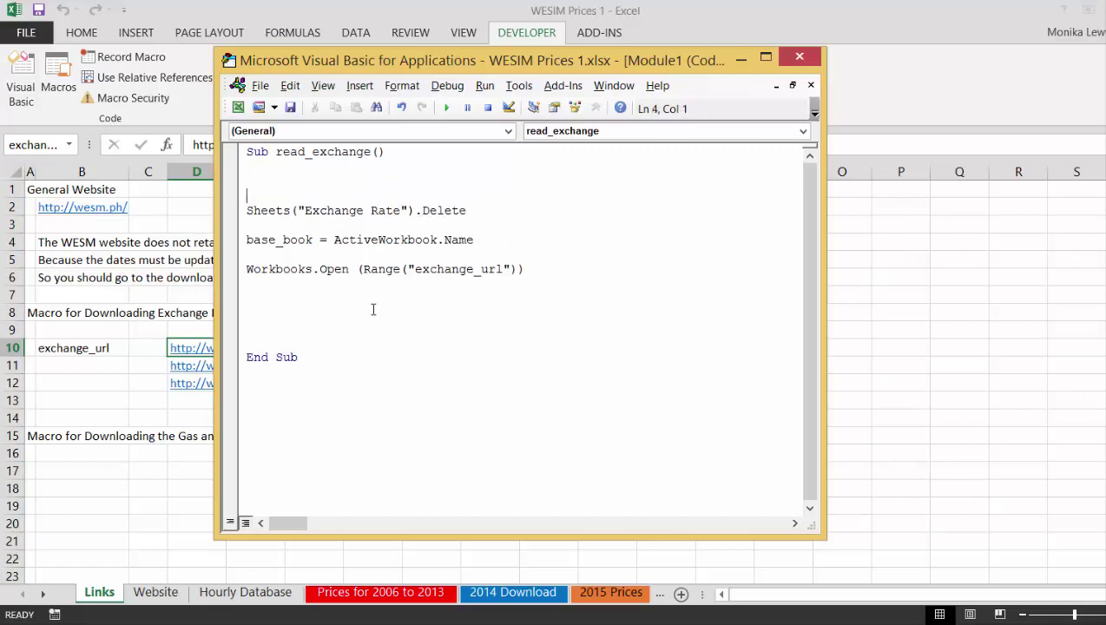
{"action": "key", "text": "Up"}
{"action": "type", "text": "application.d"}
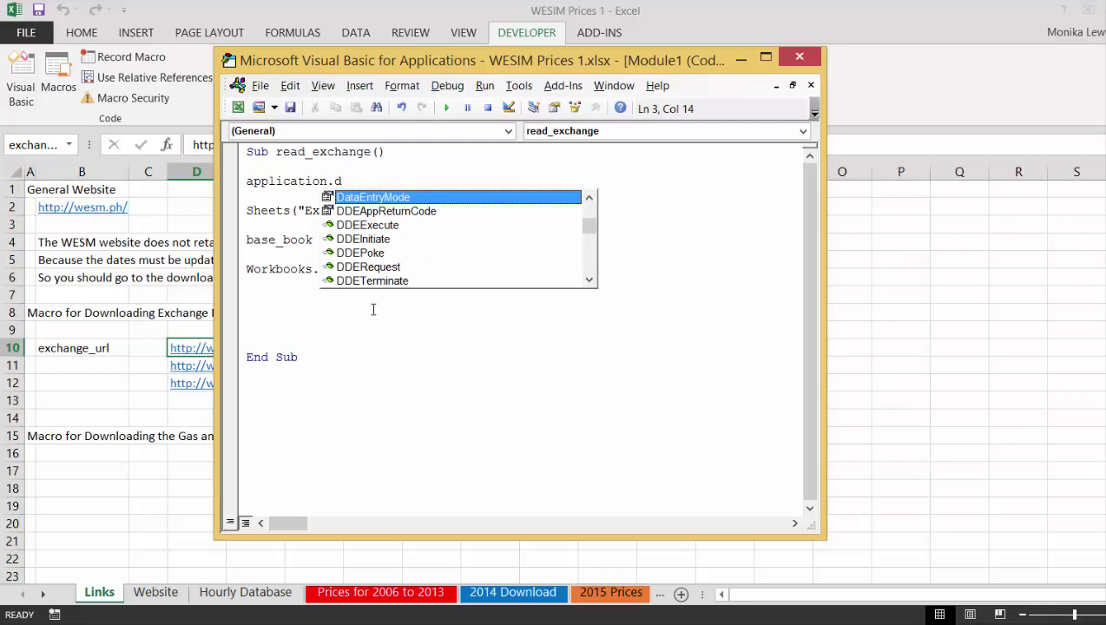
{"action": "type", "text": "is"}
{"action": "key", "text": "Tab"}
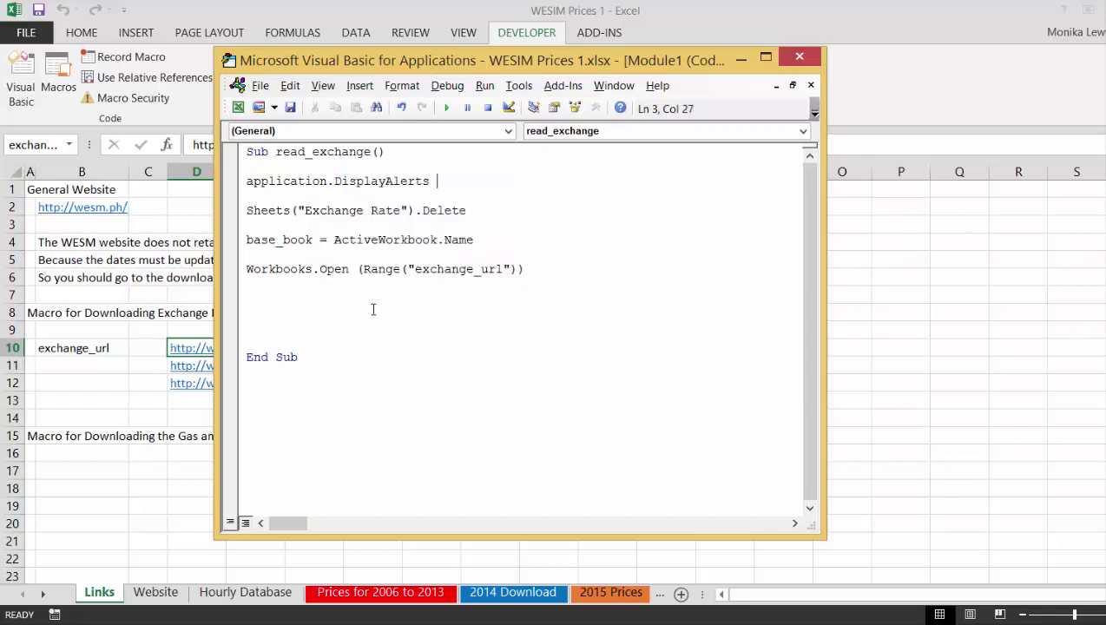
{"action": "type", "text": "= fal"}
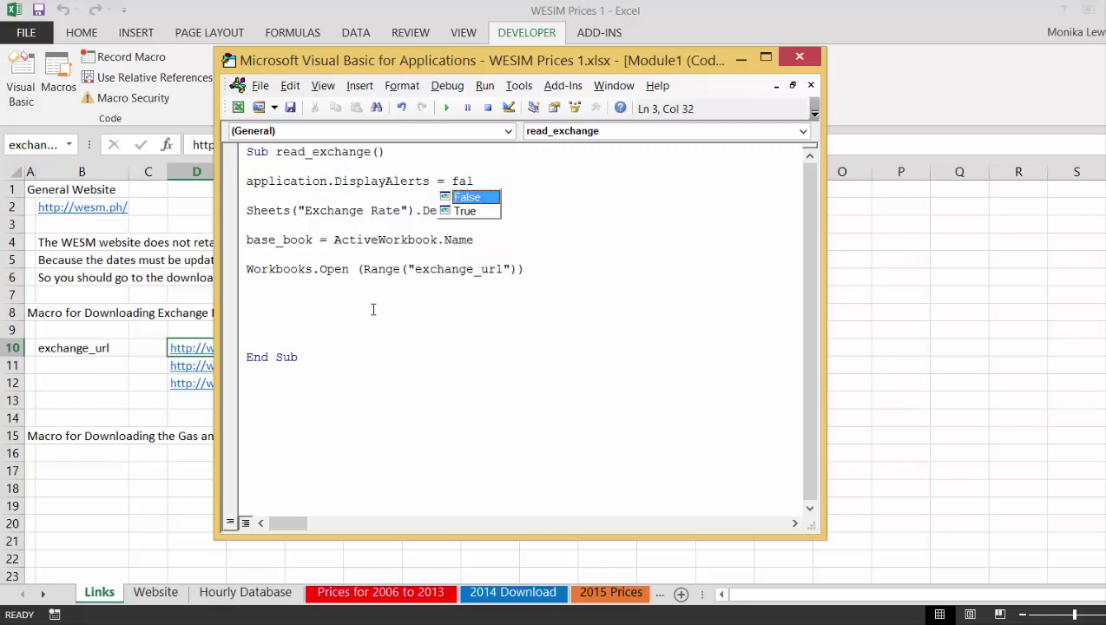
{"action": "key", "text": "Tab"}
{"action": "key", "text": "Down"}
Remove the blank lines around the sheet deletion statement and place the cursor below the Workbooks.Open line
{"action": "key", "text": "Down"}
{"action": "key", "text": "Down"}
{"action": "key", "text": "Up"}
{"action": "key", "text": "Up"}
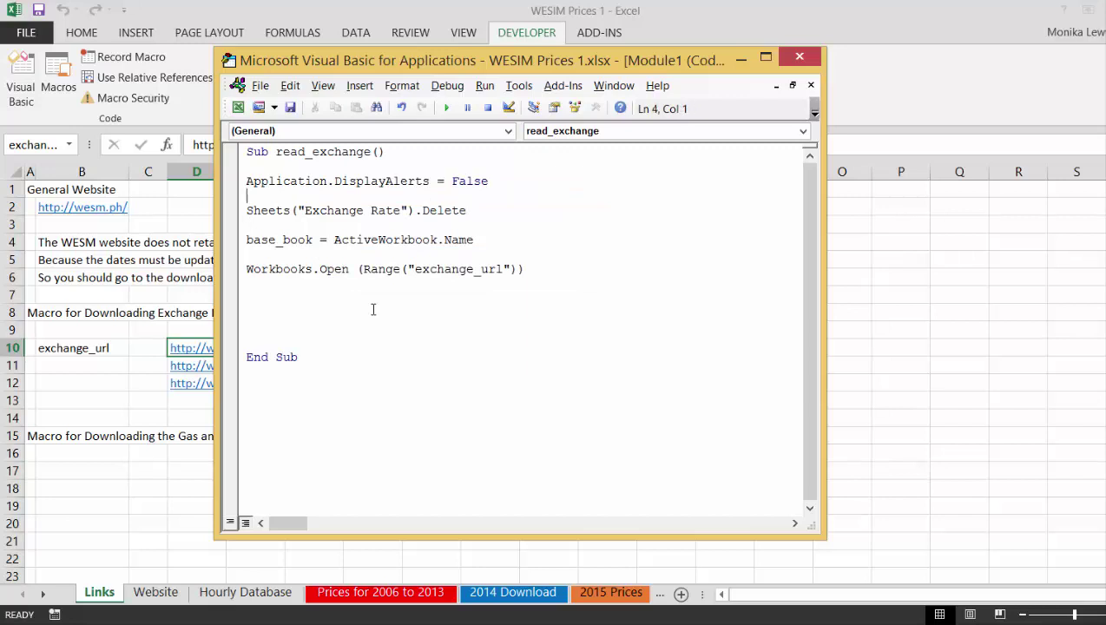
{"action": "key", "text": "Delete"}
{"action": "key", "text": "Down"}
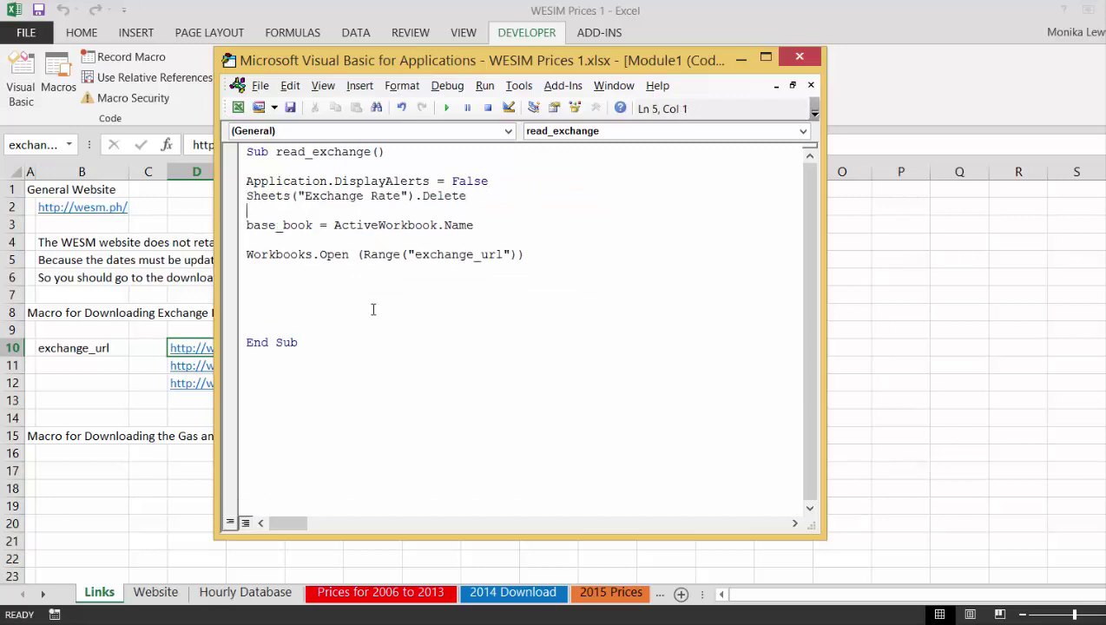
{"action": "key", "text": "BackSpace"}
{"action": "key", "text": "Down"}
{"action": "key", "text": "Down"}
{"action": "key", "text": "Down"}
{"action": "key", "text": "Down"}
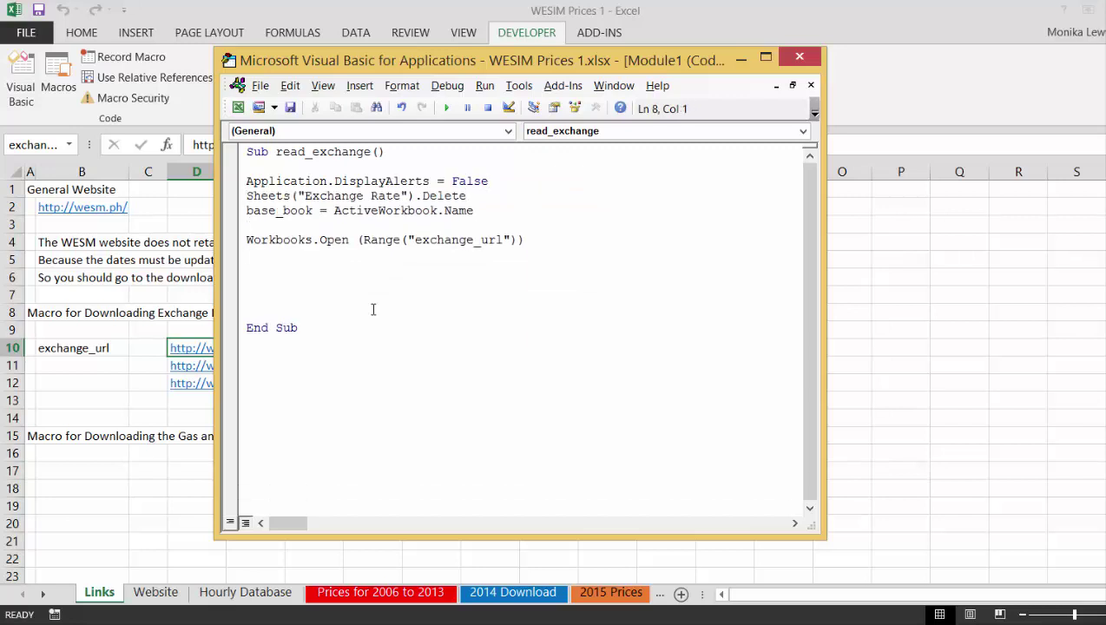
Below the Workbooks.Open line, add temp_book = ActiveWorkbook.Name to store the opened workbook's name
{"action": "key", "text": "Return"}
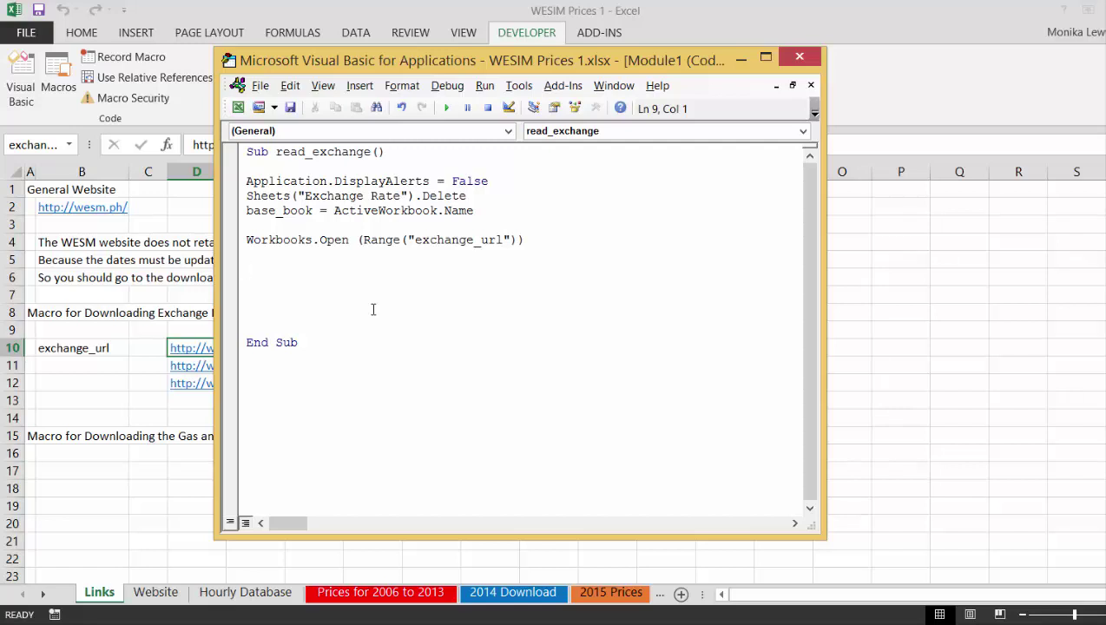
{"action": "type", "text": "temp_book = ac"}
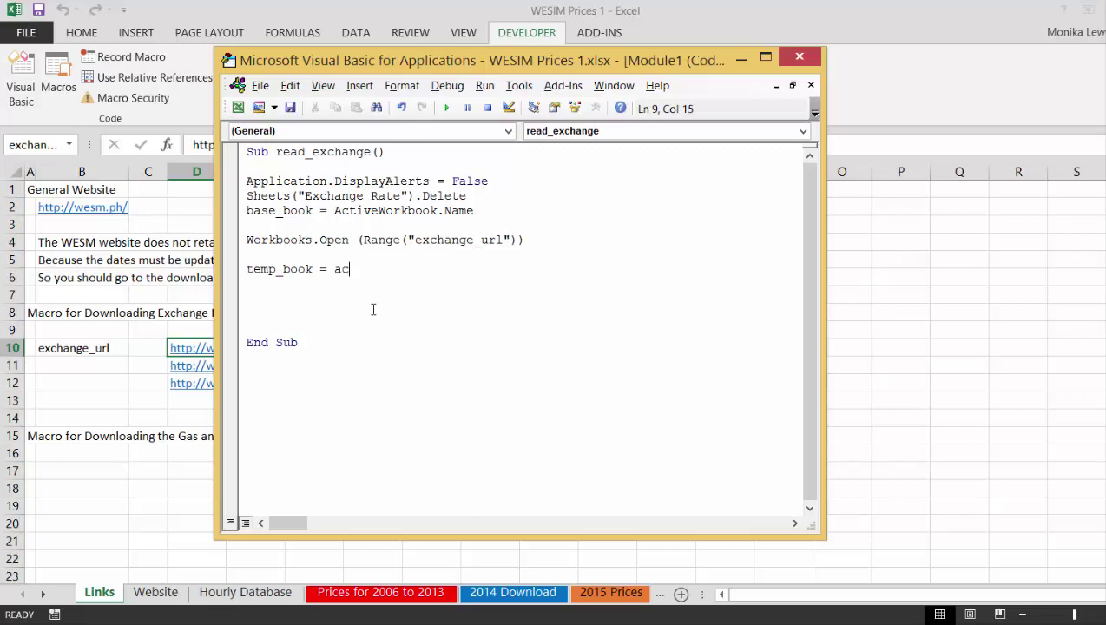
{"action": "type", "text": "tiveworkbook.na"}
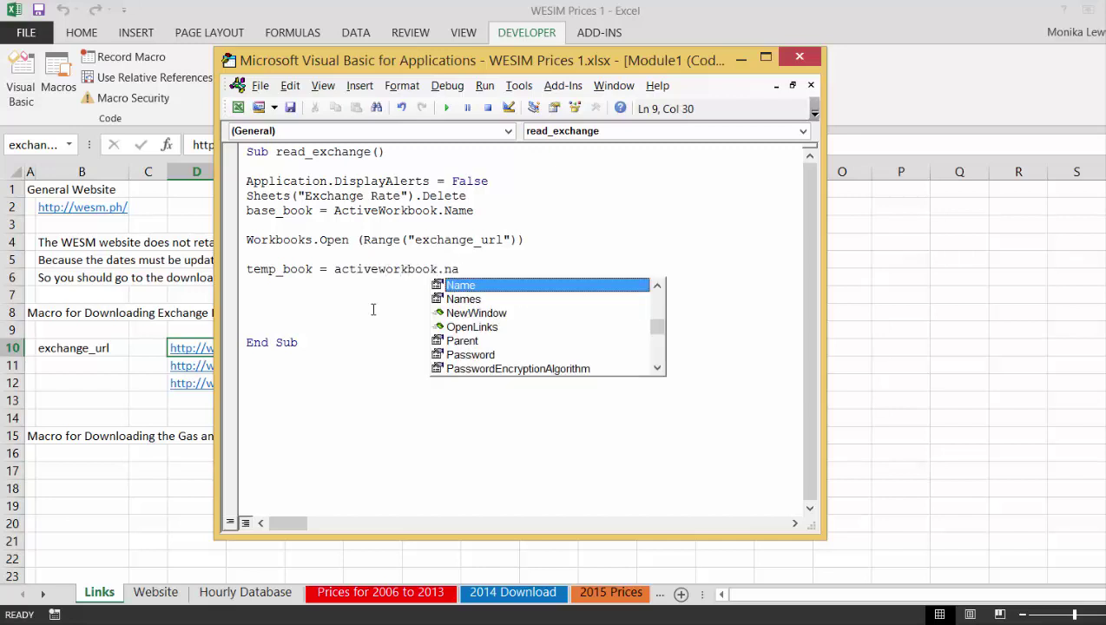
{"action": "key", "text": "Tab"}
{"action": "key", "text": "Return"}
{"action": "key", "text": "Down"}
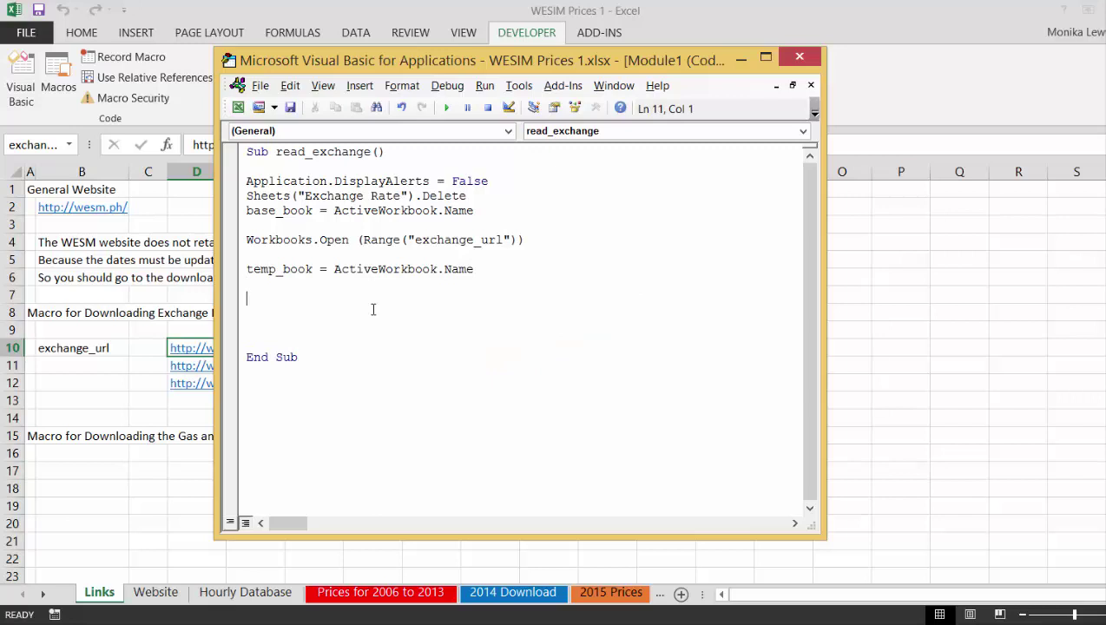
Above End Sub, add the statement Workbooks(temp_book).Close to close the downloaded workbook
{"action": "key", "text": "Down"}
{"action": "key", "text": "Down"}
{"action": "type", "text": "workbooks("}
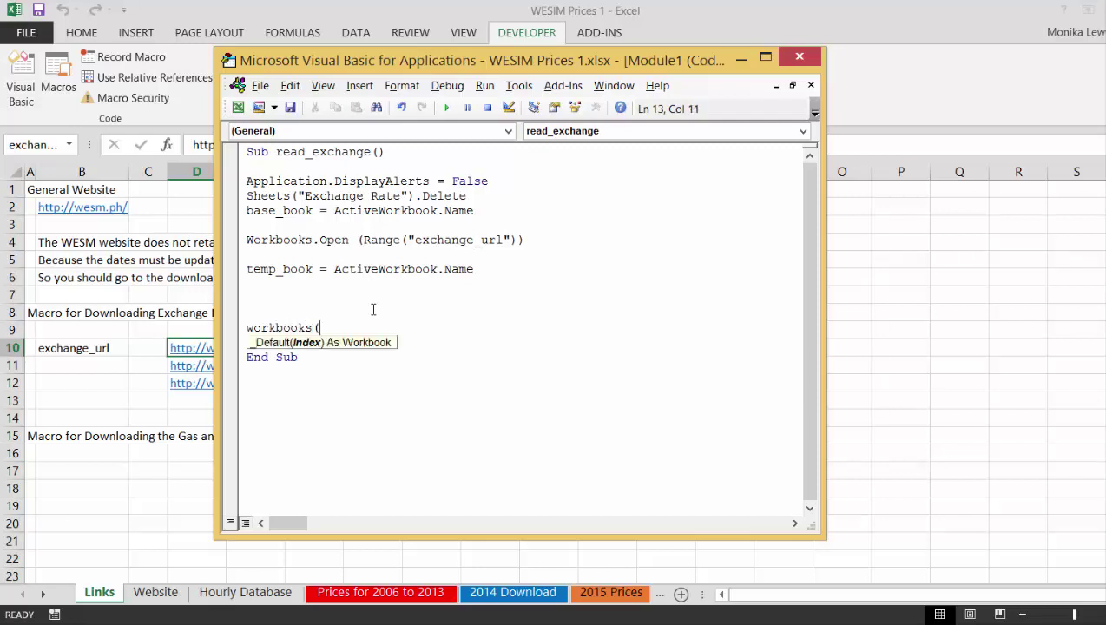
{"action": "type", "text": "temp_book).close"}
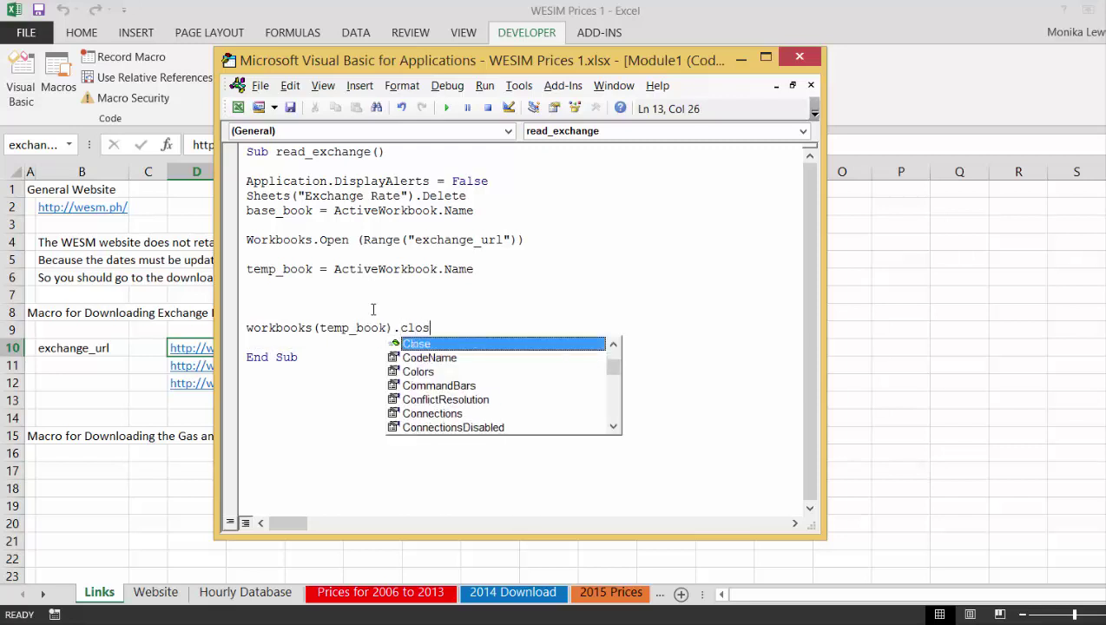
{"action": "key", "text": "Tab"}
{"action": "key", "text": "Up"}
{"action": "key", "text": "Up"}
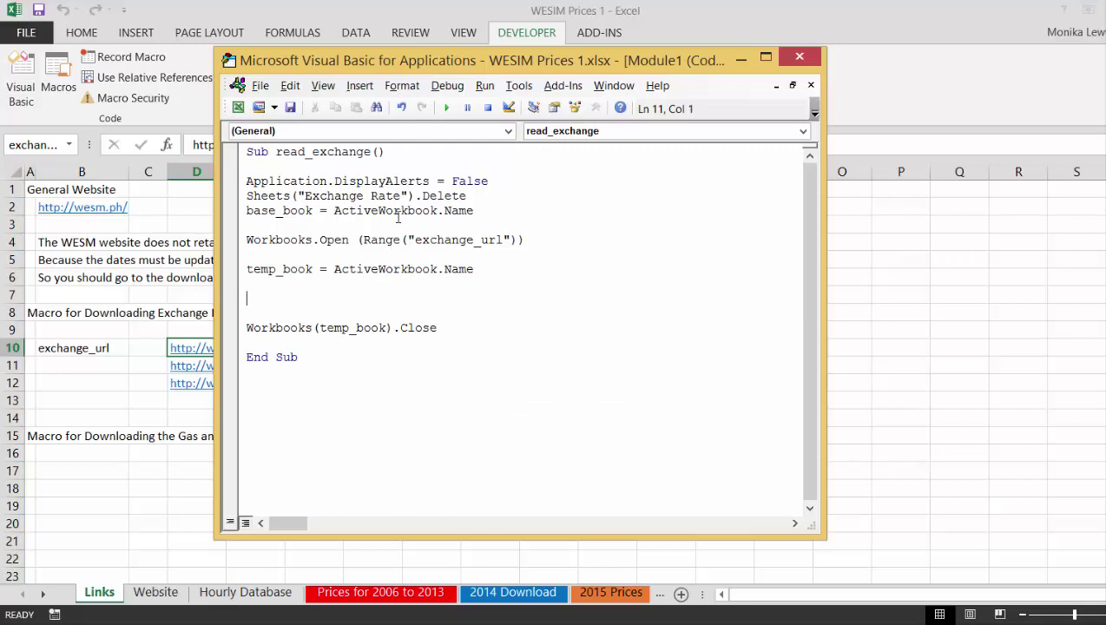
At the start of read_exchange, above the DisplayAlerts line, add num_sheets = Sheets.Count to store the number of sheets
{"action": "left_click", "coordinate": [396, 168]}
{"action": "key", "text": "Return"}
{"action": "type", "text": "m"}
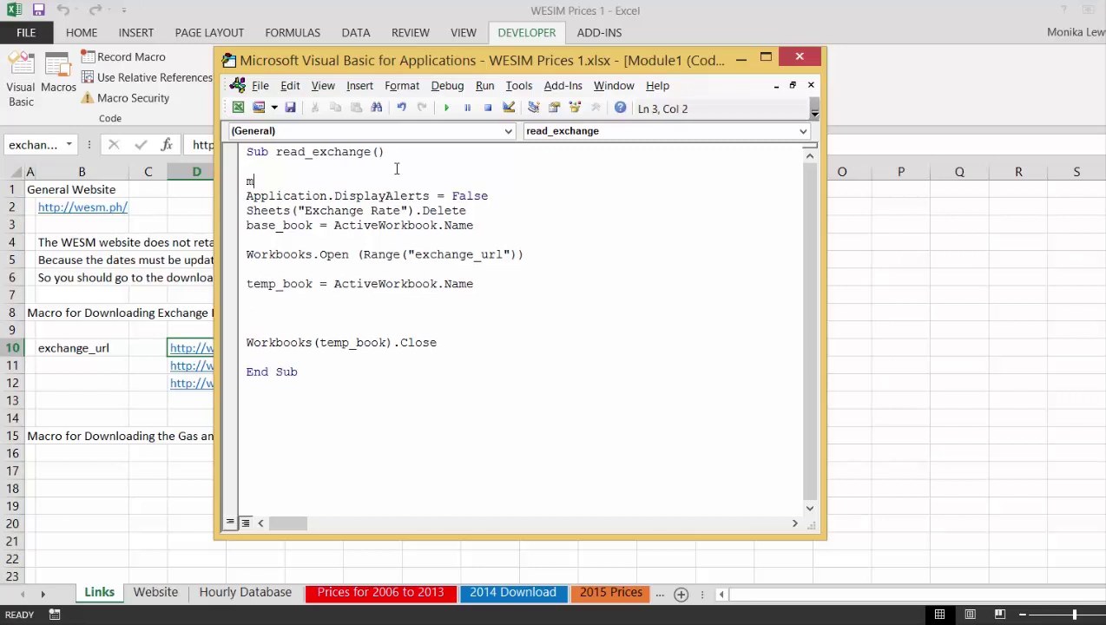
{"action": "type", "text": "um"}
{"action": "key", "text": "BackSpace"}
{"action": "key", "text": "BackSpace"}
{"action": "key", "text": "BackSpace"}
{"action": "type", "text": "num_shee"}
{"action": "key", "text": "BackSpace"}
{"action": "type", "text": "et"}
{"action": "key", "text": "BackSpace"}
{"action": "key", "text": "BackSpace"}
{"action": "key", "text": "BackSpace"}
{"action": "type", "text": "h"}
{"action": "key", "text": "BackSpace"}
{"action": "type", "text": "eets"}
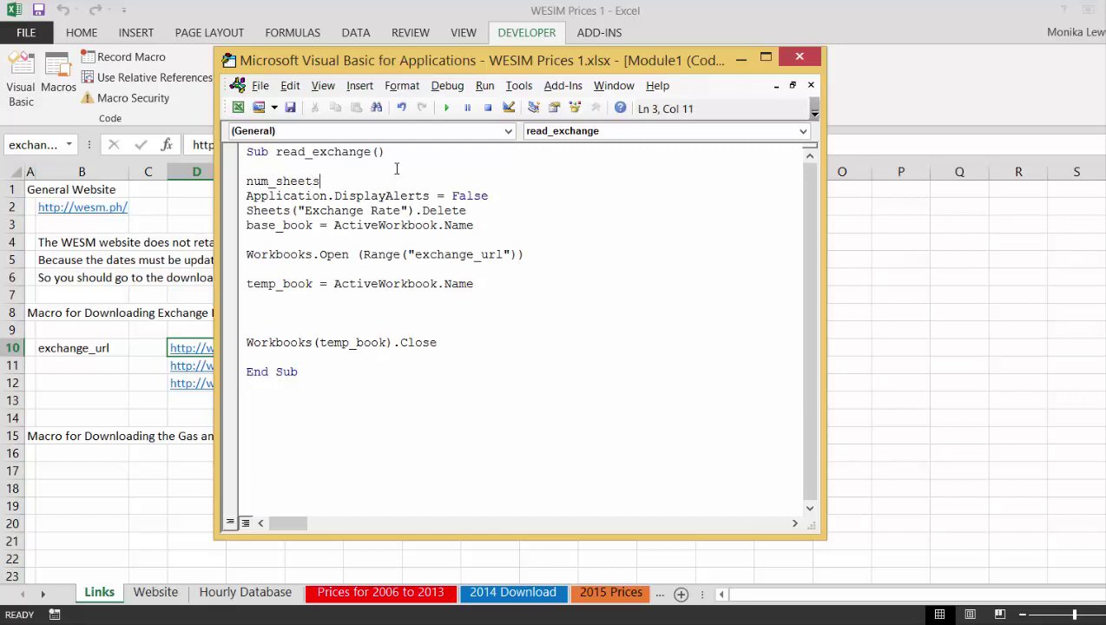
{"action": "type", "text": " = sheets.co"}
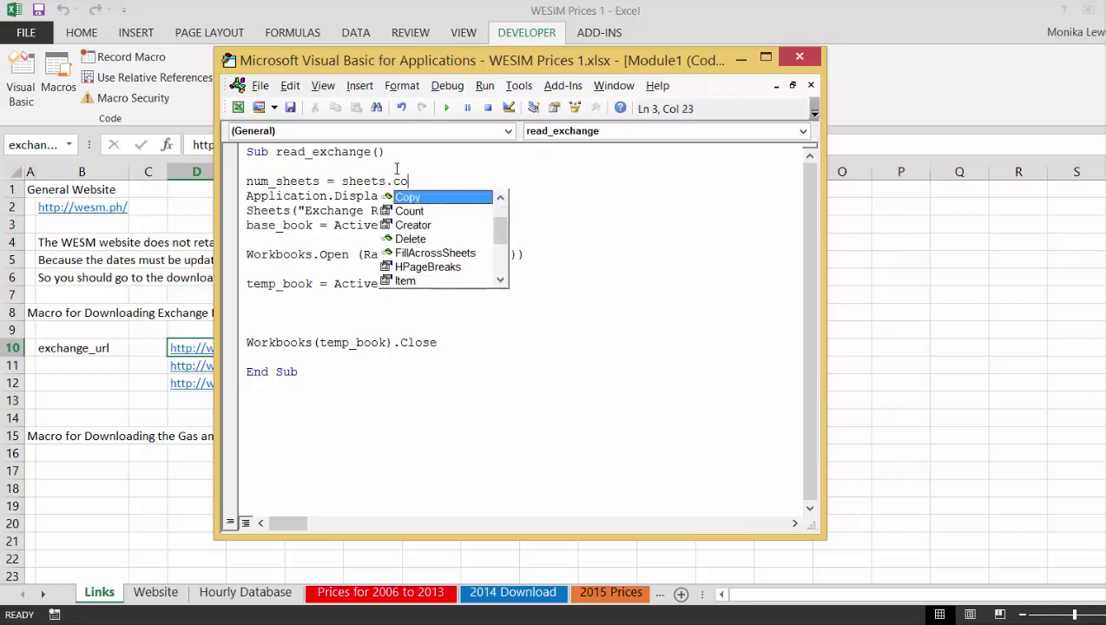
{"action": "key", "text": "Down"}
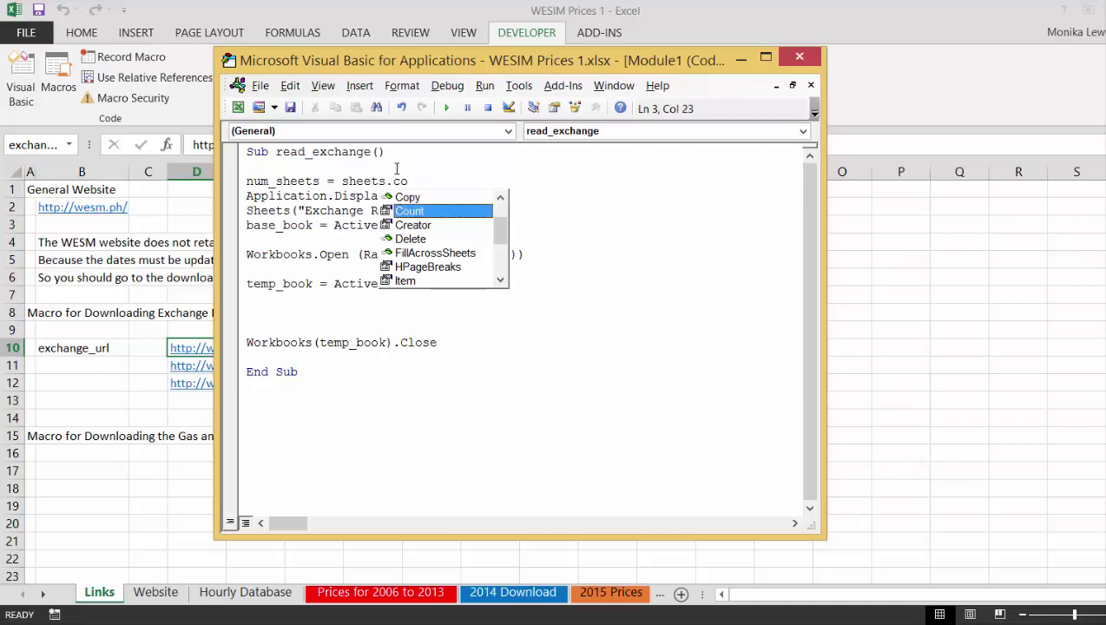
{"action": "key", "text": "Tab"}
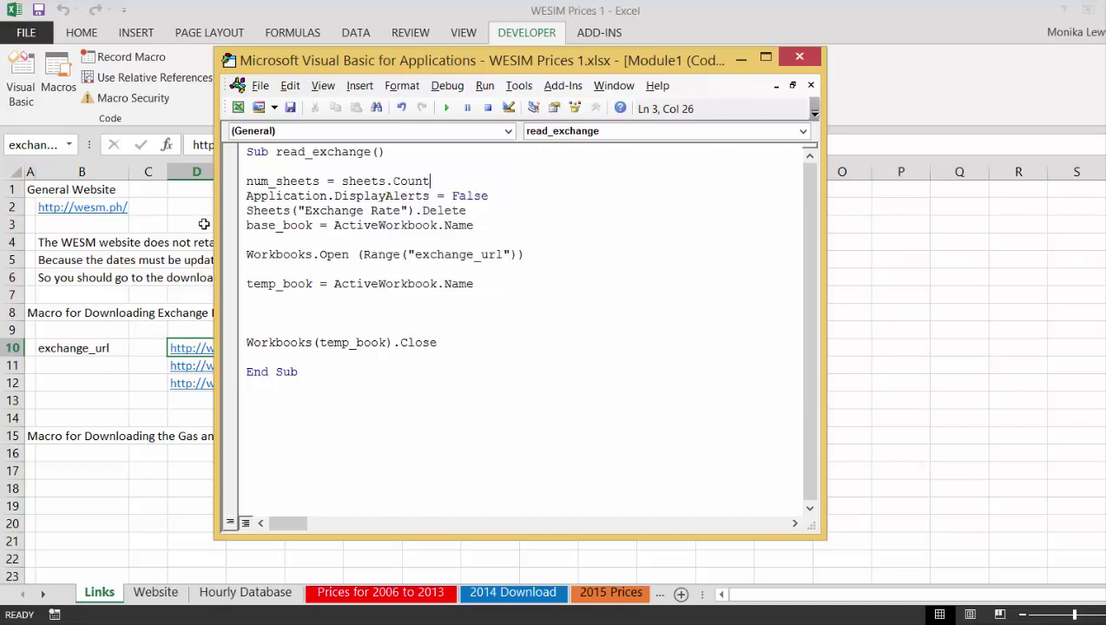
Comment out the Workbooks(temp_book).Close line in the macro
{"action": "left_click", "coordinate": [246, 342]}
{"action": "type", "text": "'"}
{"action": "key", "text": "Up"}
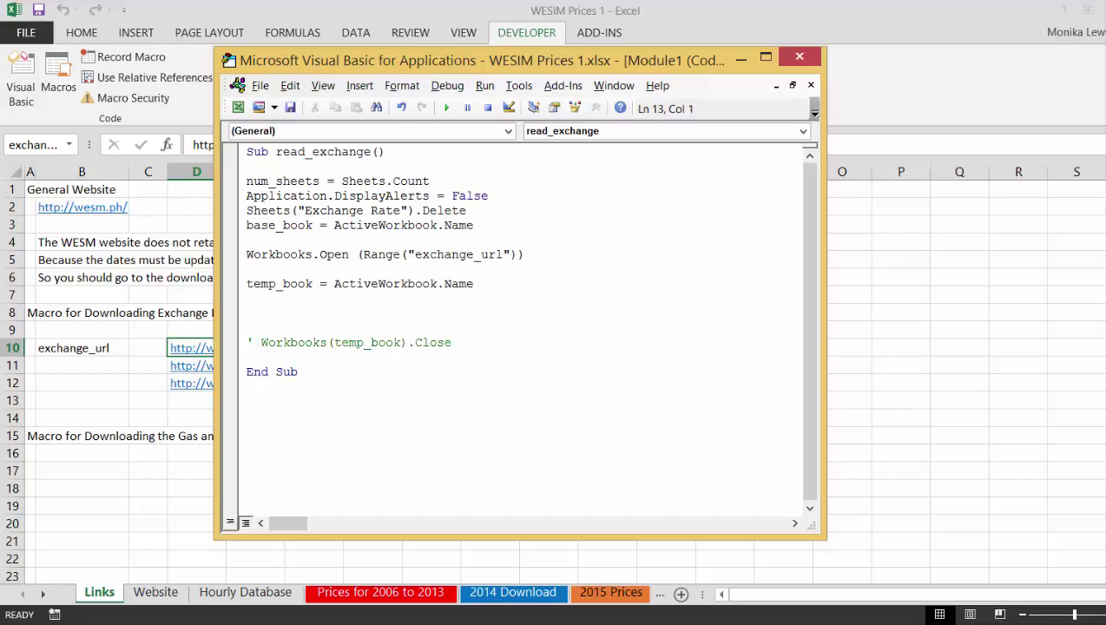
Assign the read_exchange macro to the lightning bolt shape on the Links sheet and deselect the shape
{"action": "left_click", "coordinate": [127, 402]}
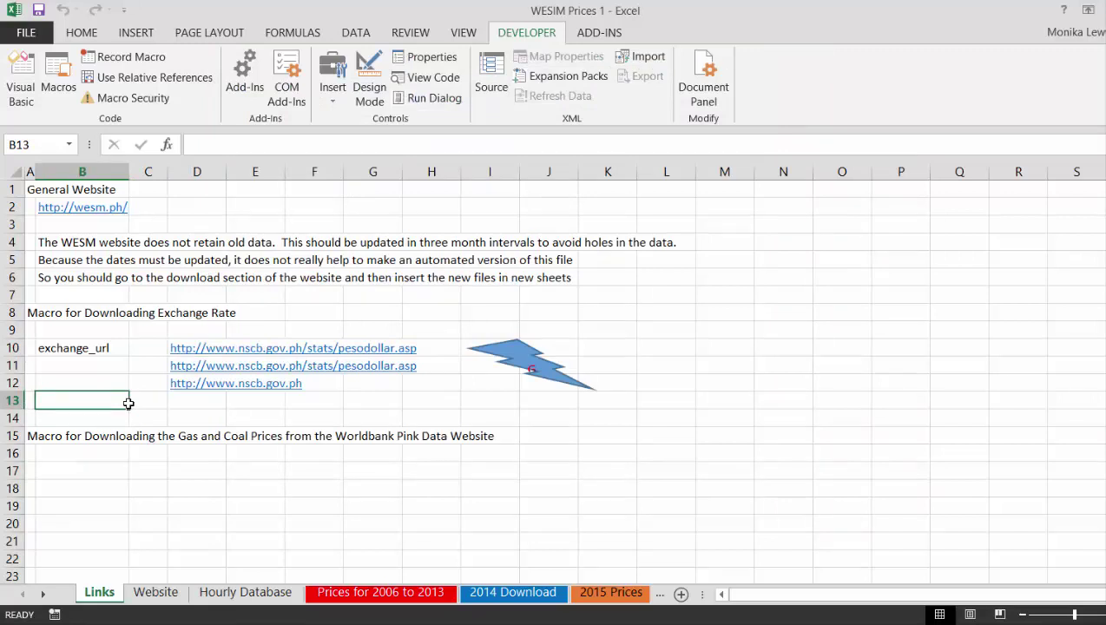
{"action": "right_click", "coordinate": [515, 355]}
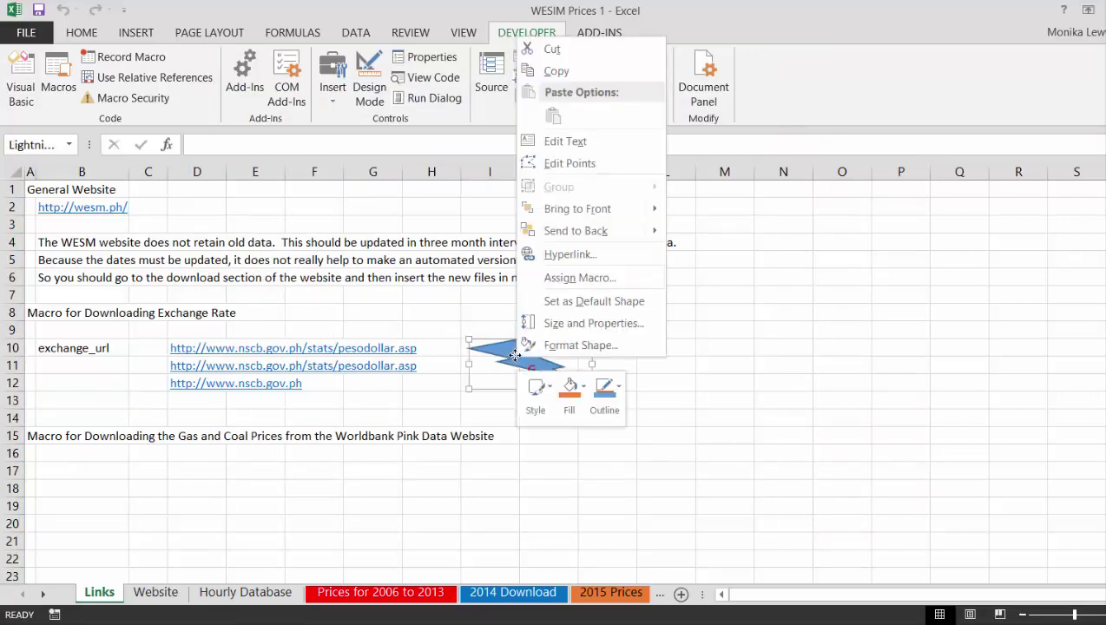
{"action": "left_click", "coordinate": [566, 277]}
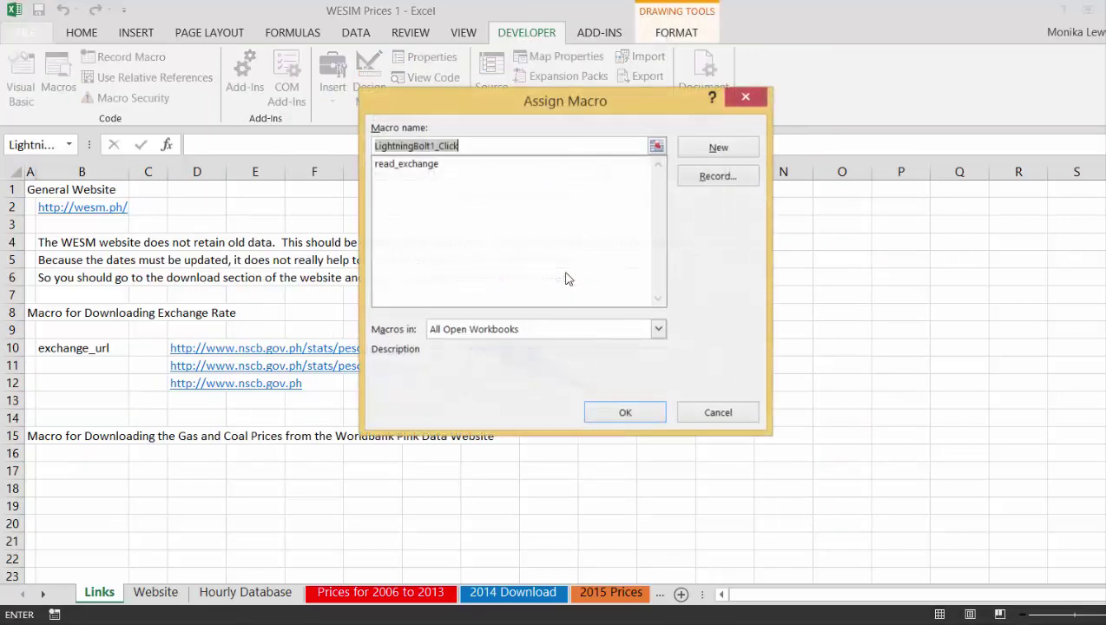
{"action": "left_click", "coordinate": [398, 165]}
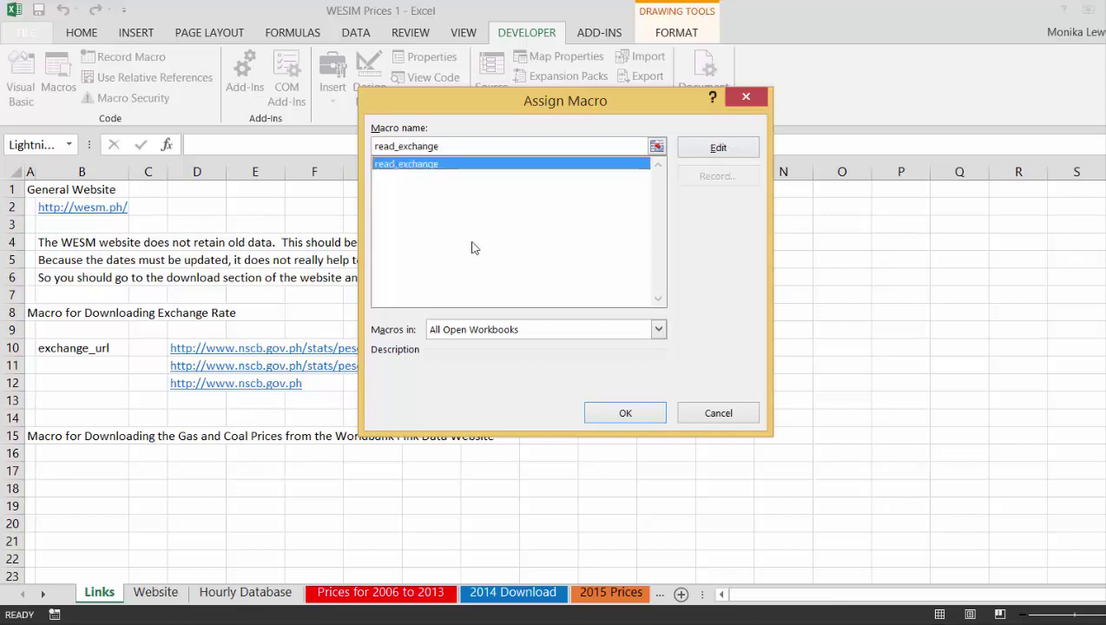
{"action": "left_click", "coordinate": [625, 413]}
{"action": "left_click", "coordinate": [516, 491]}
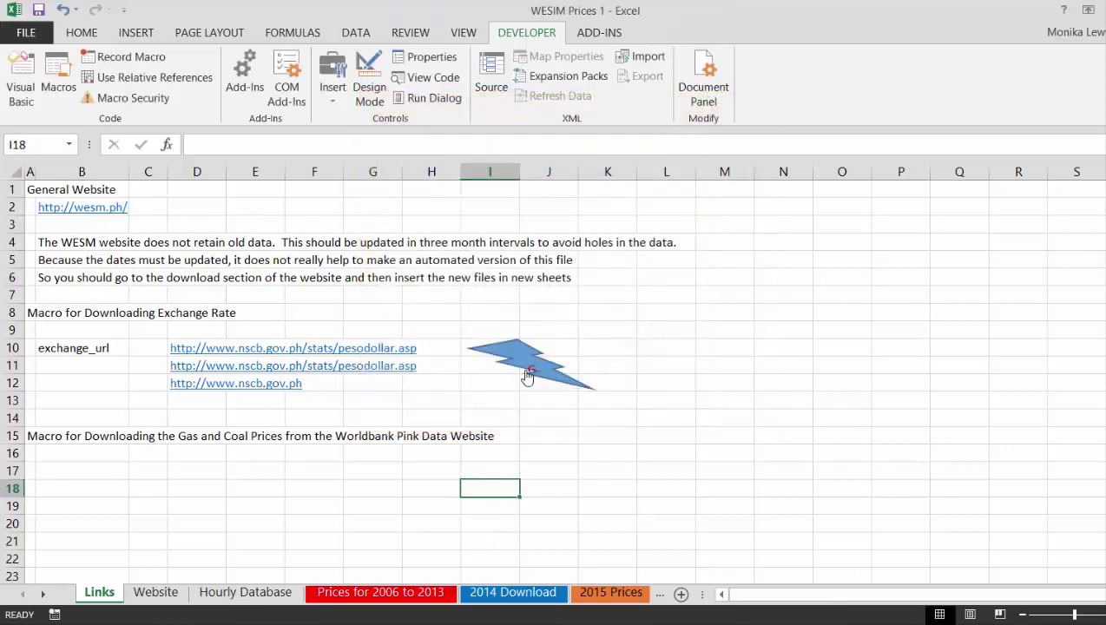
Test the macro from the lightning bolt shape, inspect the halted statement in debug mode, and stop the debugger
{"action": "left_click", "coordinate": [527, 373]}
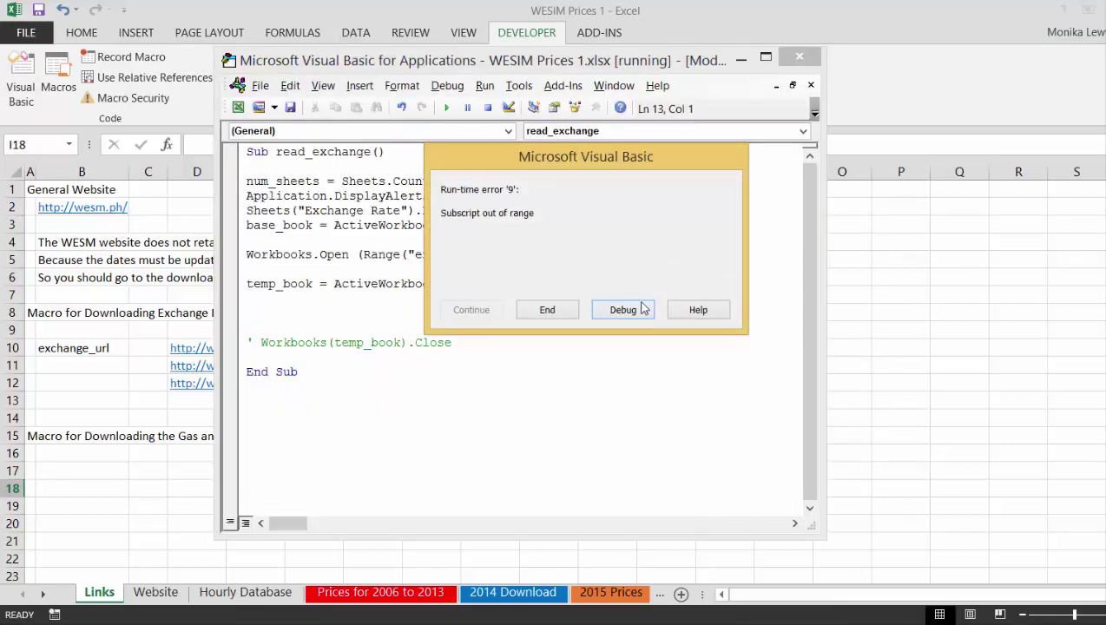
{"action": "left_click", "coordinate": [623, 310]}
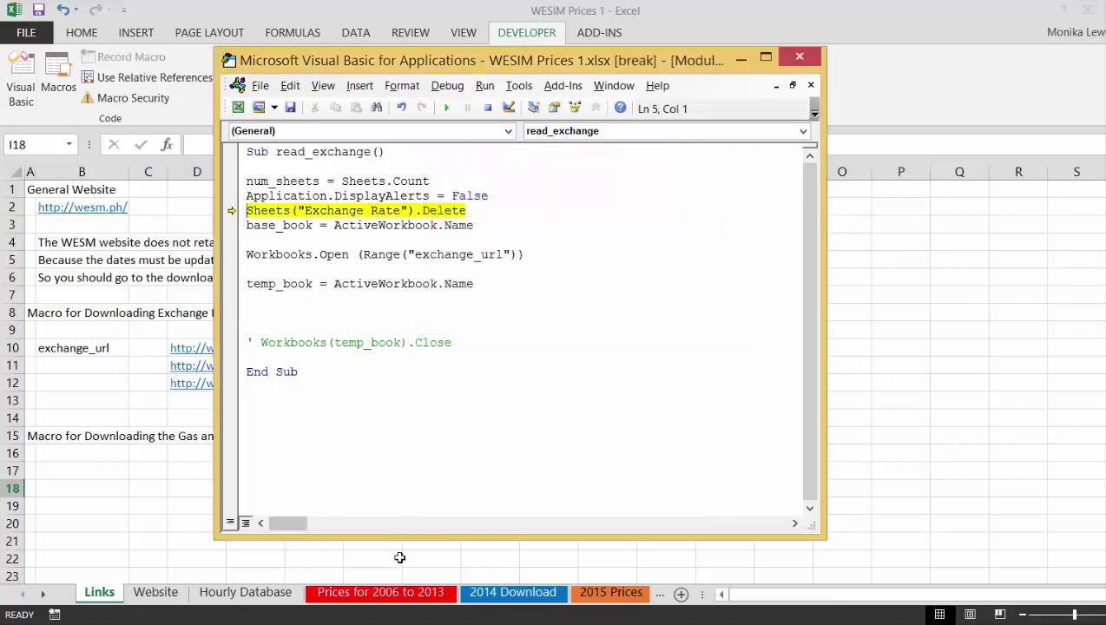
{"action": "left_click", "coordinate": [792, 59]}
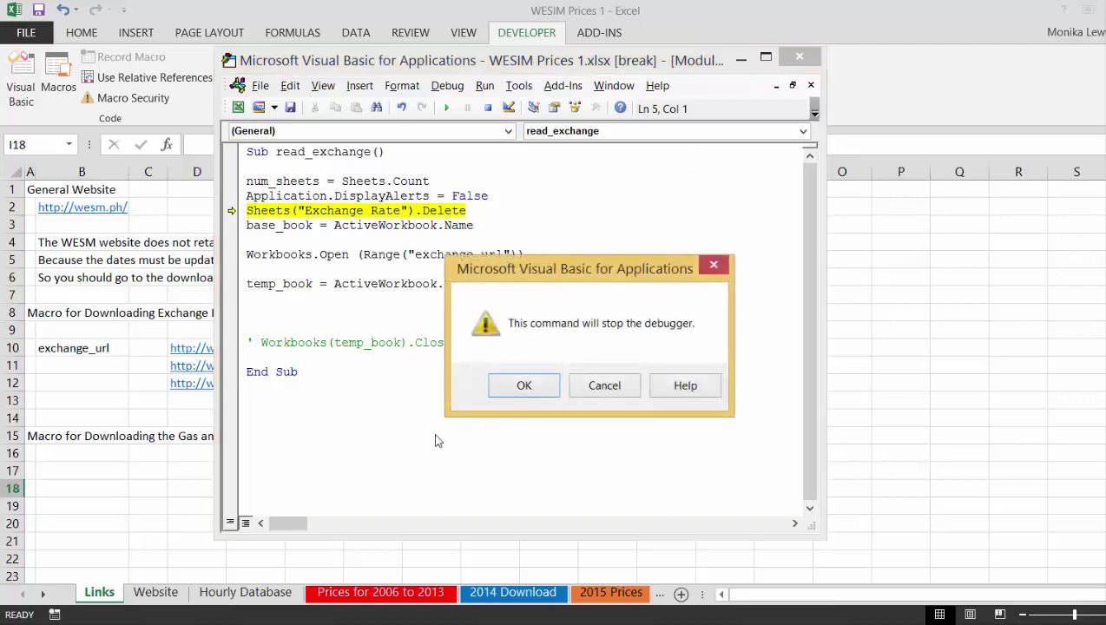
{"action": "left_click", "coordinate": [546, 385]}
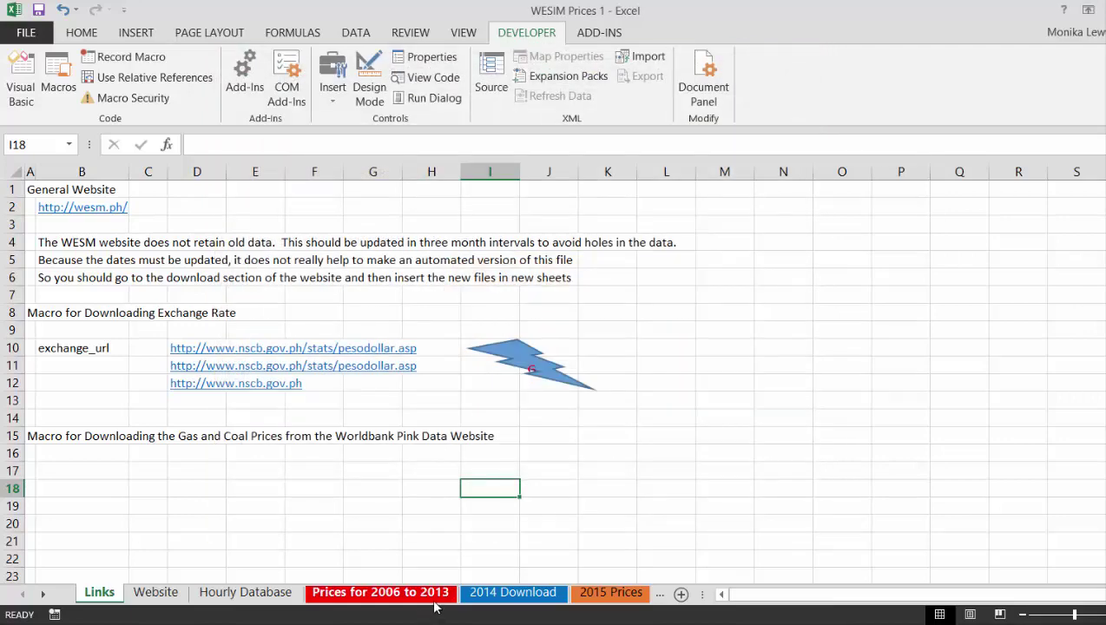
Check the exact name of the exchange rate sheet at the end of the workbook and return to the Links sheet
{"action": "key", "text": "ctrl+Page_Down"}
{"action": "key", "text": "ctrl+Page_Down"}
{"action": "key", "text": "ctrl+Page_Down"}
{"action": "key", "text": "ctrl+Page_Down"}
{"action": "key", "text": "ctrl+Page_Down"}
{"action": "key", "text": "ctrl+Page_Down"}
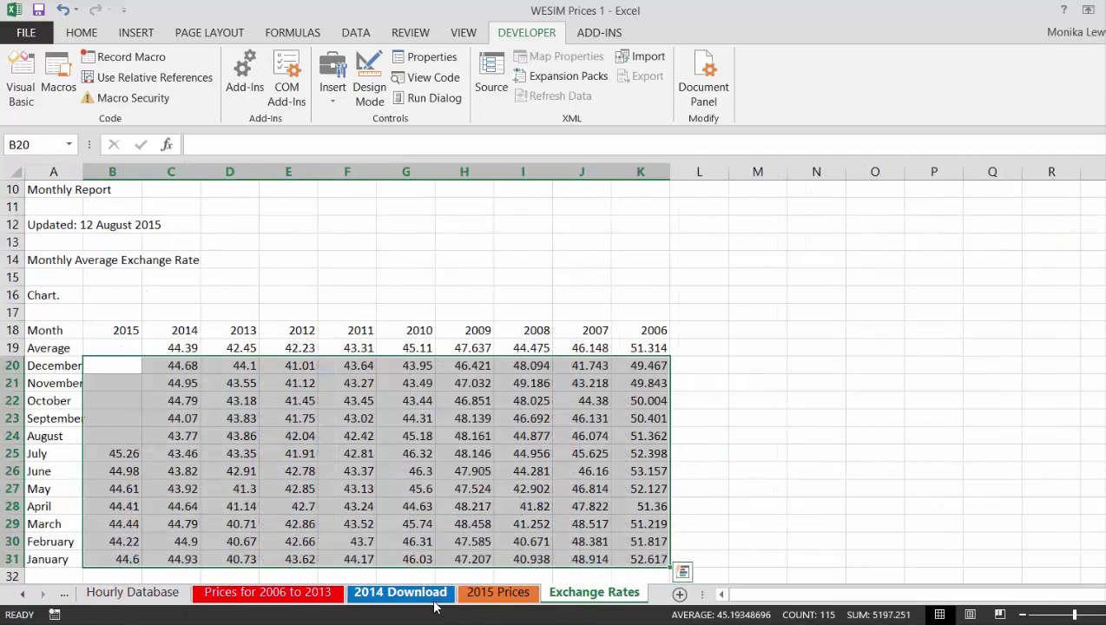
{"action": "key", "text": "ctrl+Page_Up"}
{"action": "key", "text": "ctrl+Page_Up"}
{"action": "key", "text": "ctrl+Page_Up"}
{"action": "key", "text": "ctrl+Page_Up"}
{"action": "key", "text": "ctrl+Page_Up"}
{"action": "key", "text": "ctrl+Page_Up"}
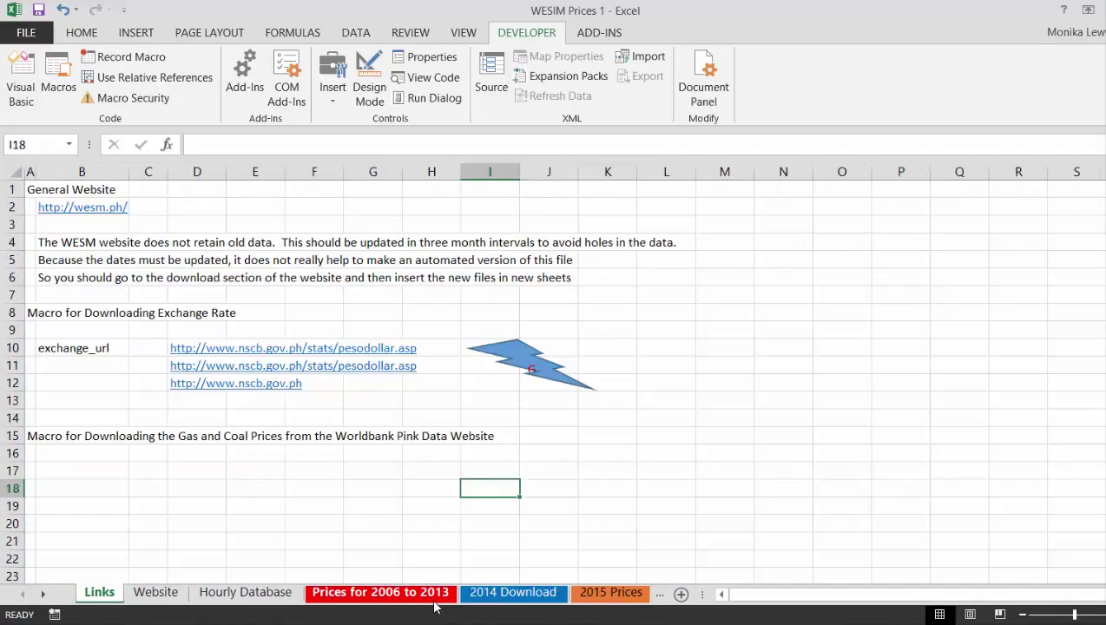
Run the macro again into debug mode and correct the sheet name in the Delete statement to "Exchange Rates"
{"action": "left_click", "coordinate": [521, 356]}
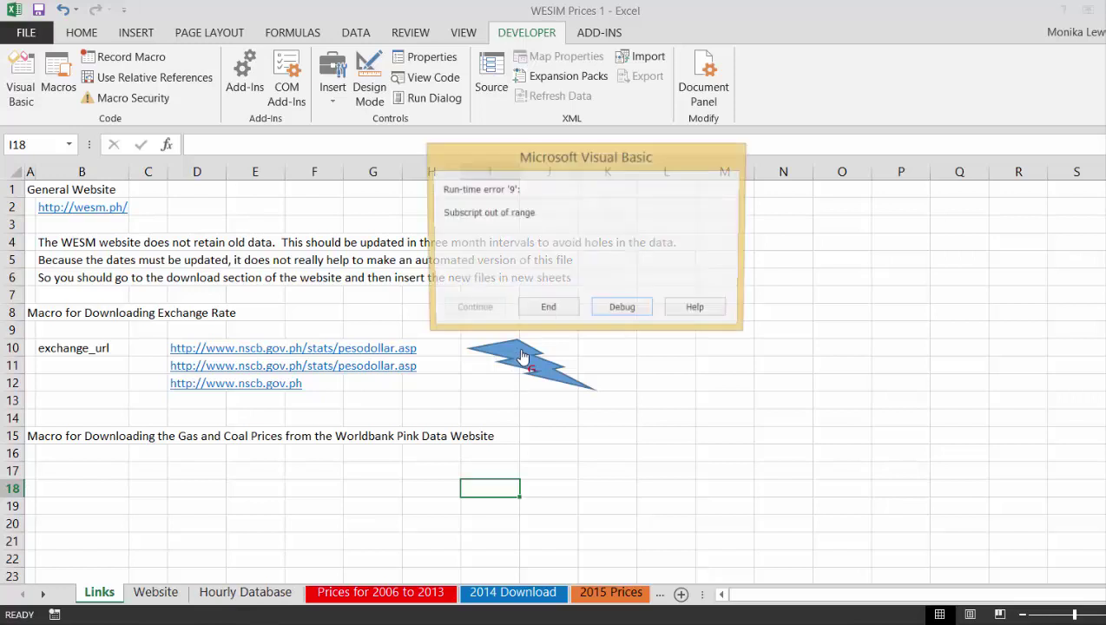
{"action": "left_click", "coordinate": [616, 310]}
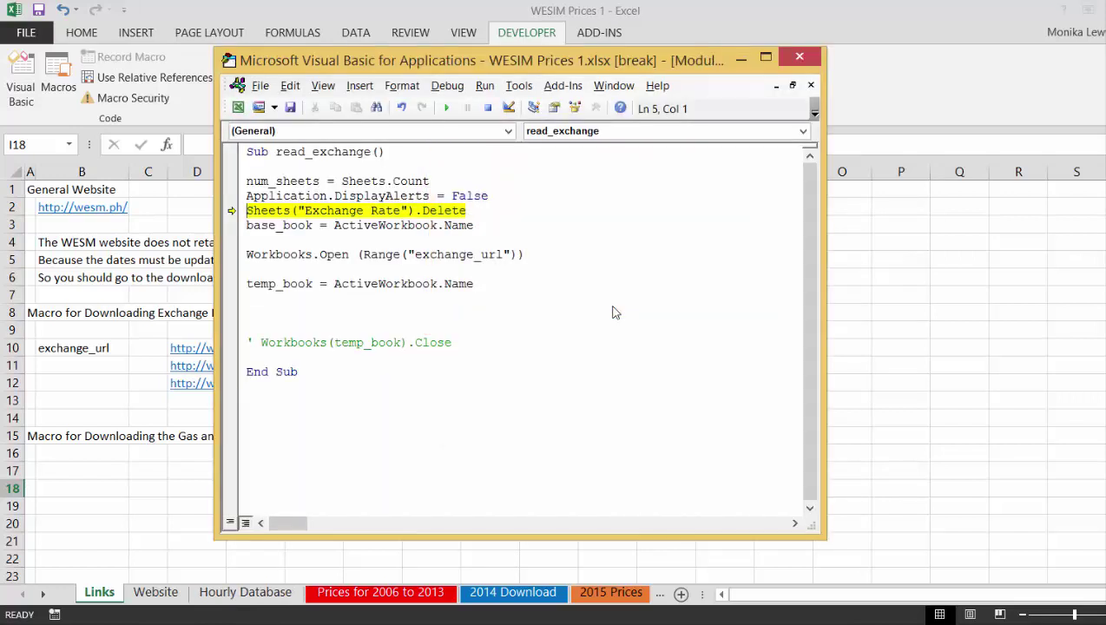
{"action": "key", "text": "Right"}
{"action": "key", "text": "Right"}
{"action": "key", "text": "Right"}
{"action": "key", "text": "Right"}
{"action": "key", "text": "Right"}
{"action": "key", "text": "Right"}
{"action": "key", "text": "Right"}
{"action": "key", "text": "Right"}
{"action": "key", "text": "Right"}
{"action": "key", "text": "Right"}
{"action": "key", "text": "Right"}
{"action": "key", "text": "Right"}
{"action": "key", "text": "Right"}
{"action": "key", "text": "Right"}
{"action": "key", "text": "Right"}
{"action": "key", "text": "Right"}
{"action": "key", "text": "Right"}
{"action": "key", "text": "Right"}
{"action": "key", "text": "Right"}
{"action": "key", "text": "Right"}
{"action": "type", "text": "s"}
{"action": "key", "text": "Down"}
{"action": "key", "text": "Down"}
{"action": "key", "text": "Down"}
{"action": "key", "text": "Down"}
{"action": "key", "text": "Down"}
{"action": "key", "text": "Down"}
{"action": "key", "text": "Down"}
{"action": "key", "text": "Down"}
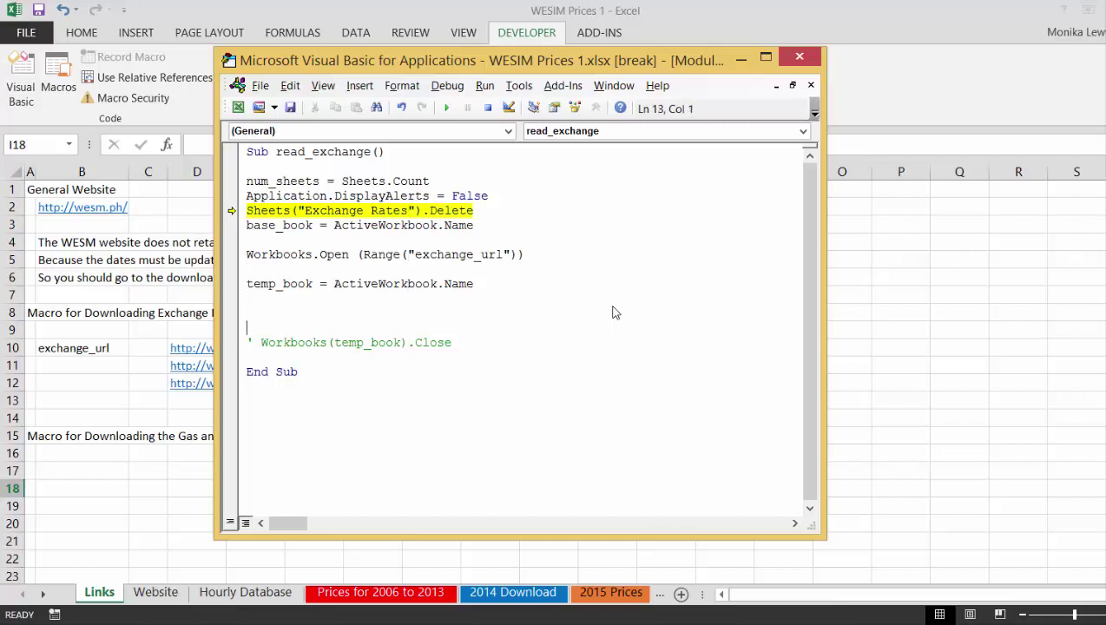
Above the commented Workbooks(temp_book).Close line, add ActiveSheet.Name = "Exchange Rates" to name the imported sheet
{"action": "key", "text": "Return"}
{"action": "type", "text": "actibe"}
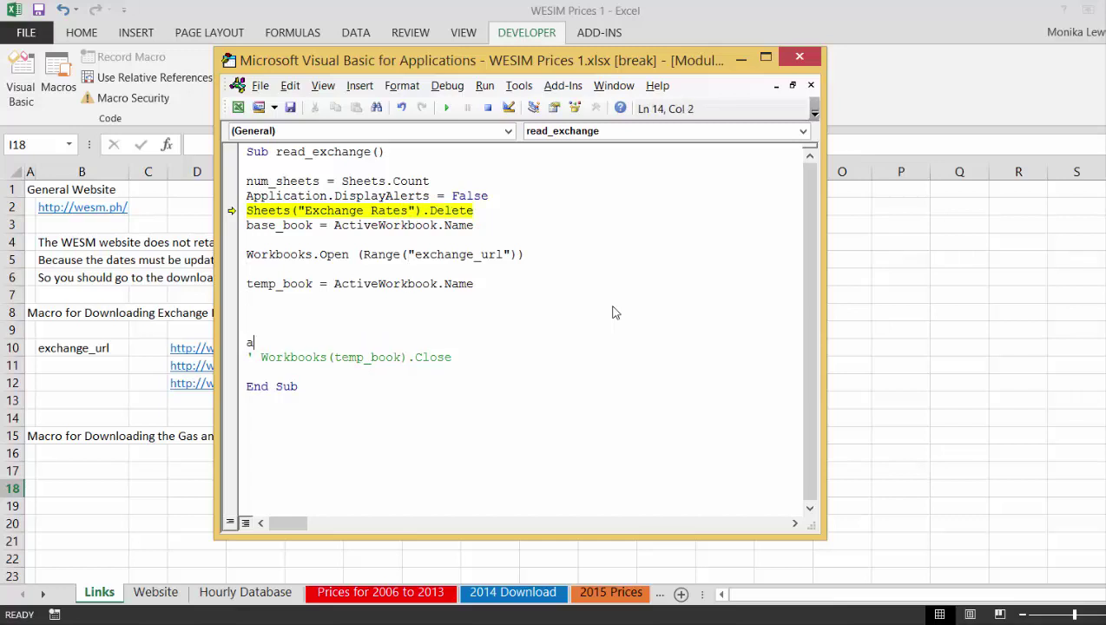
{"action": "key", "text": "BackSpace"}
{"action": "key", "text": "BackSpace"}
{"action": "key", "text": "BackSpace"}
{"action": "key", "text": "BackSpace"}
{"action": "type", "text": "ct"}
{"action": "key", "text": "BackSpace"}
{"action": "key", "text": "BackSpace"}
{"action": "type", "text": "tivesheet.na"}
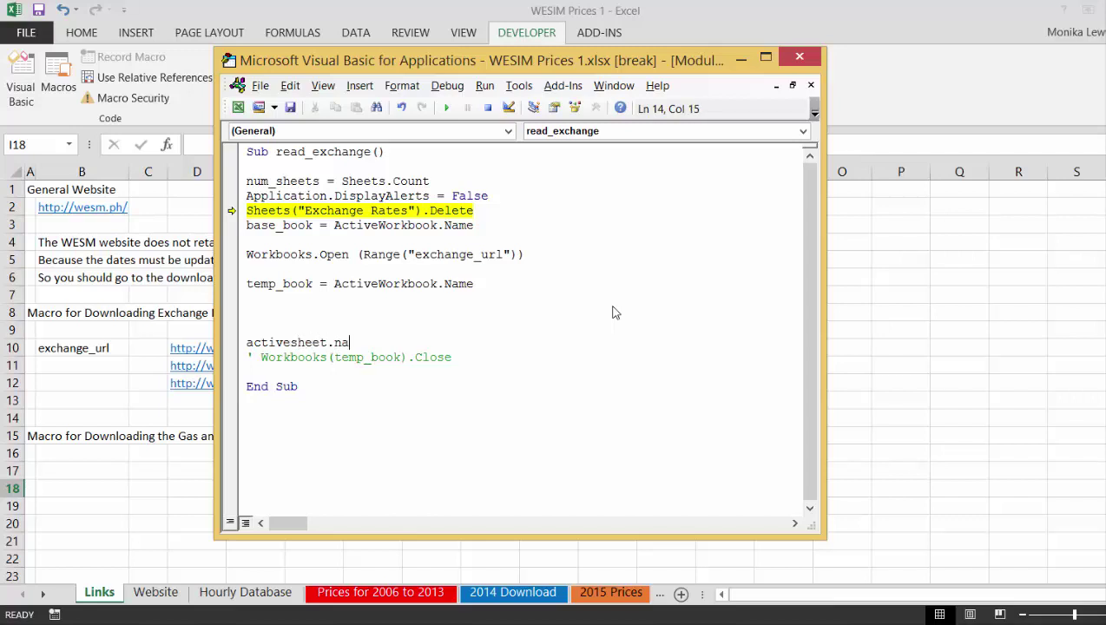
{"action": "type", "text": "me = \"Exchange"}
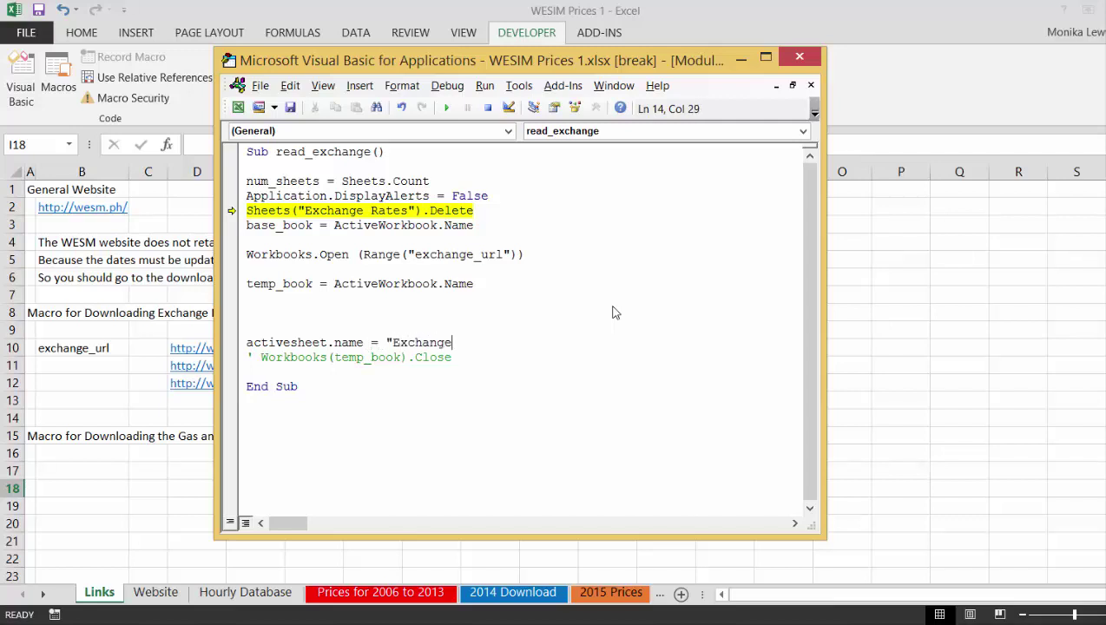
{"action": "type", "text": " Rates\""}
Comment out the ActiveSheet.Name line and place the cursor on the blank line below the temp_book statement
{"action": "key", "text": "Down"}
{"action": "key", "text": "End"}
{"action": "key", "text": "Up"}
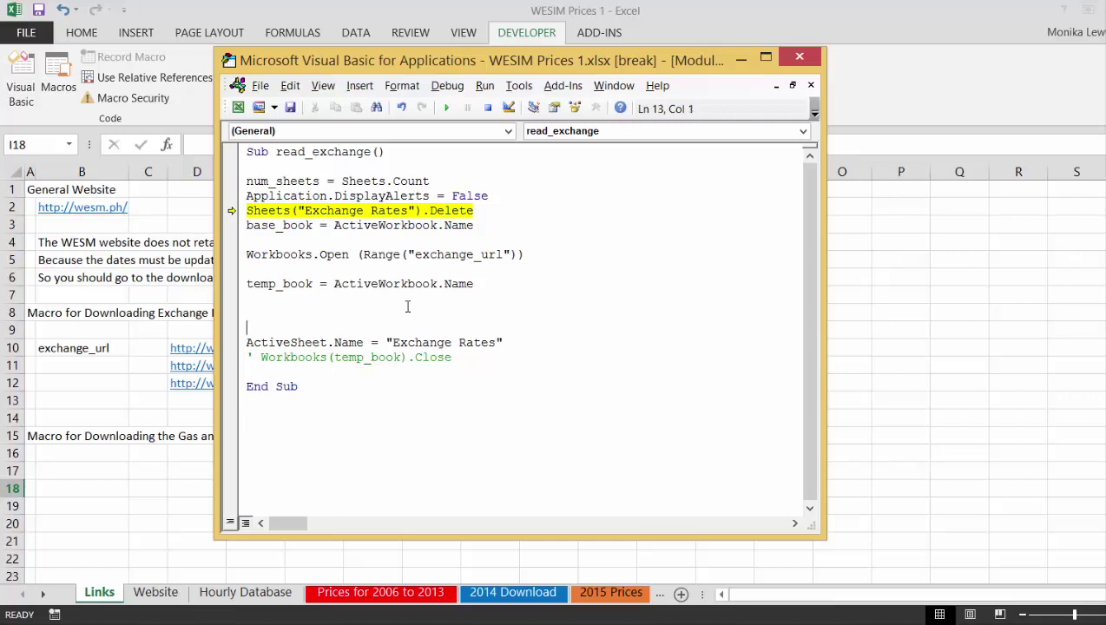
{"action": "type", "text": "'"}
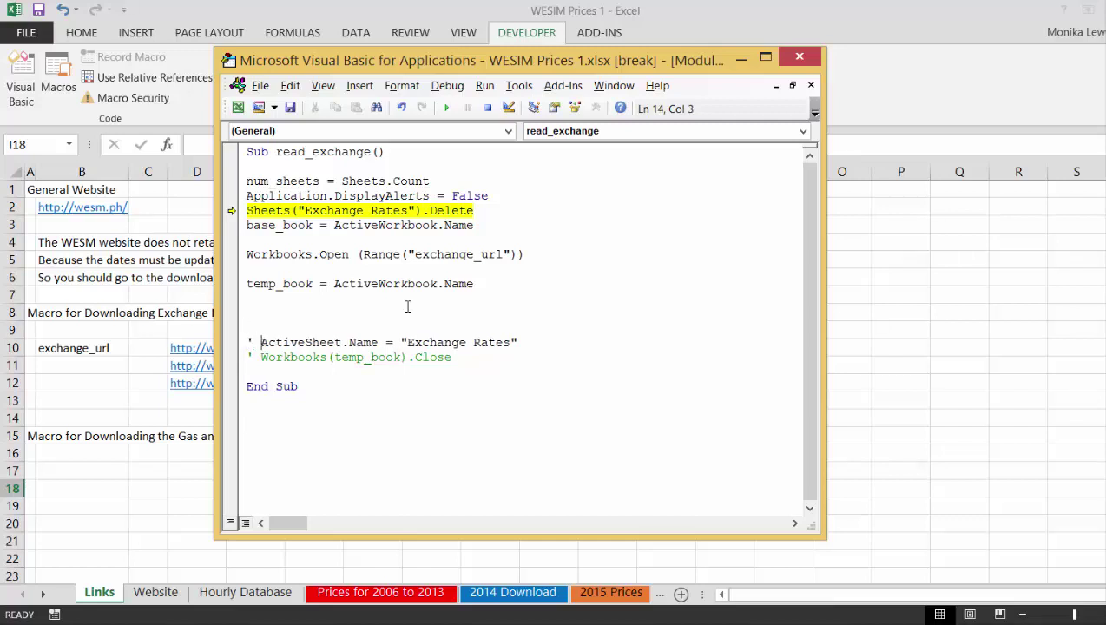
{"action": "left_click", "coordinate": [407, 306]}
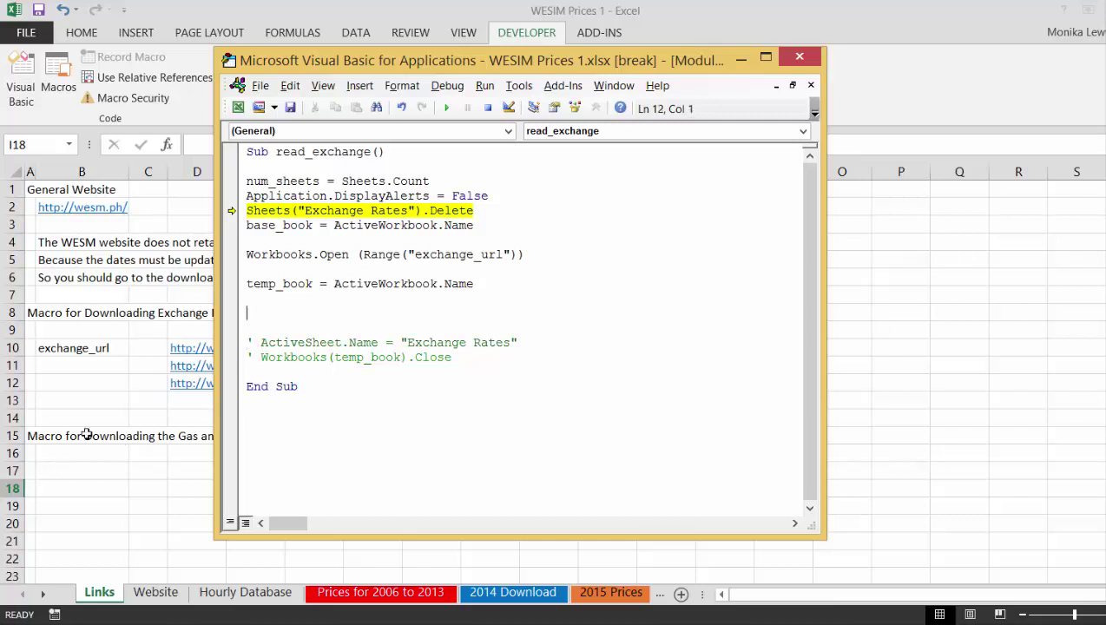
{"action": "left_click", "coordinate": [111, 383]}
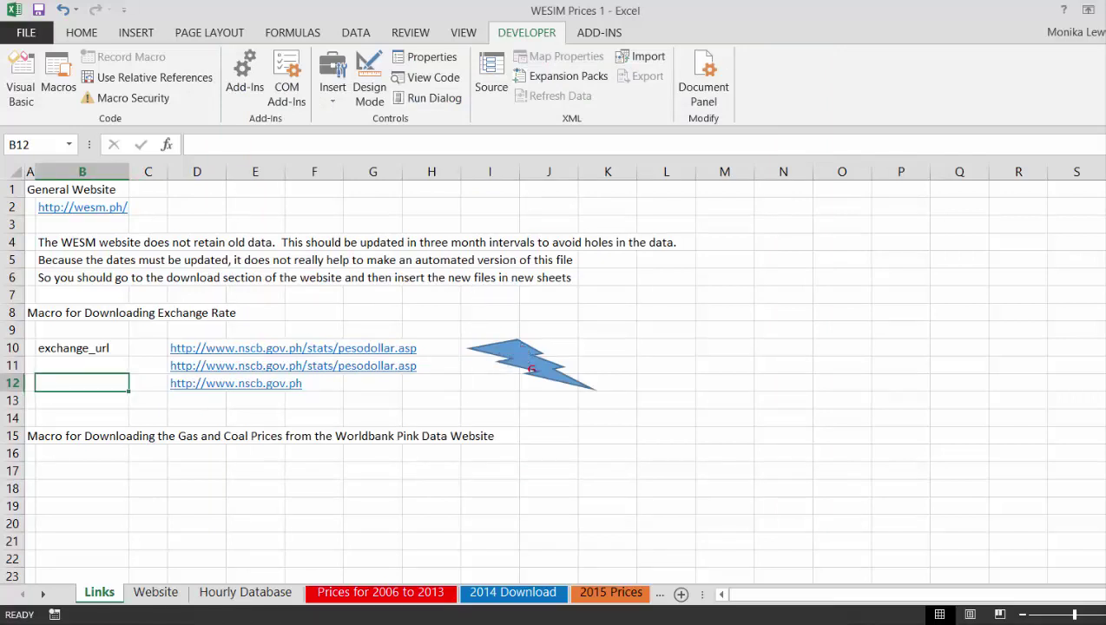
{"action": "mouse_move", "coordinate": [229, 618]}
{"action": "left_click", "coordinate": [358, 534]}
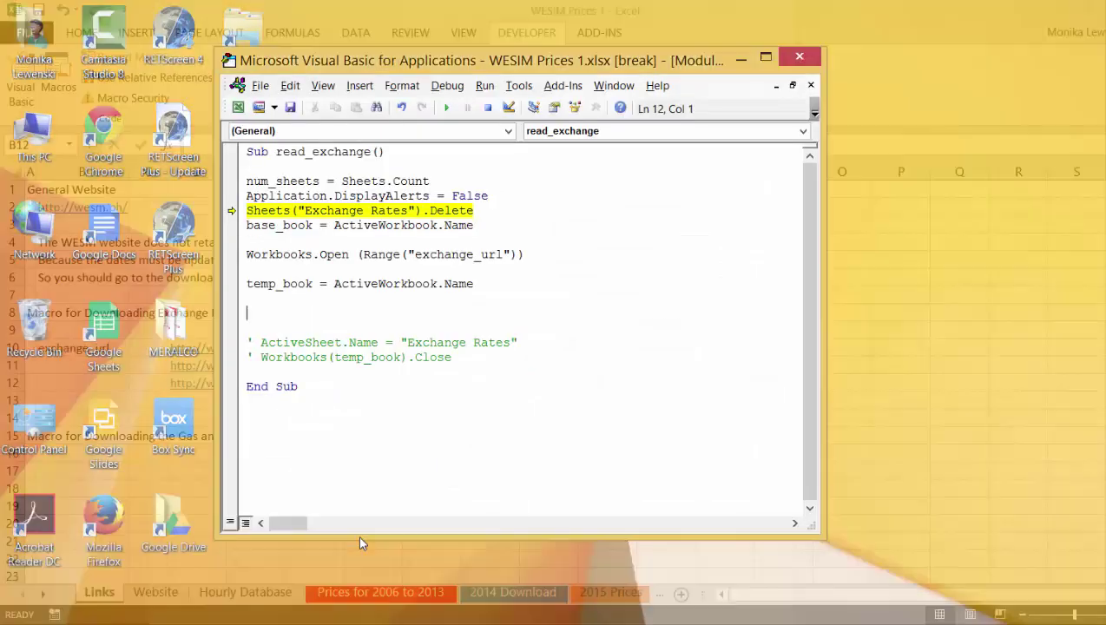
Continue running the read_exchange macro from its break at the Sheets("Exchange Rates").Delete statement
{"action": "left_click", "coordinate": [447, 108]}
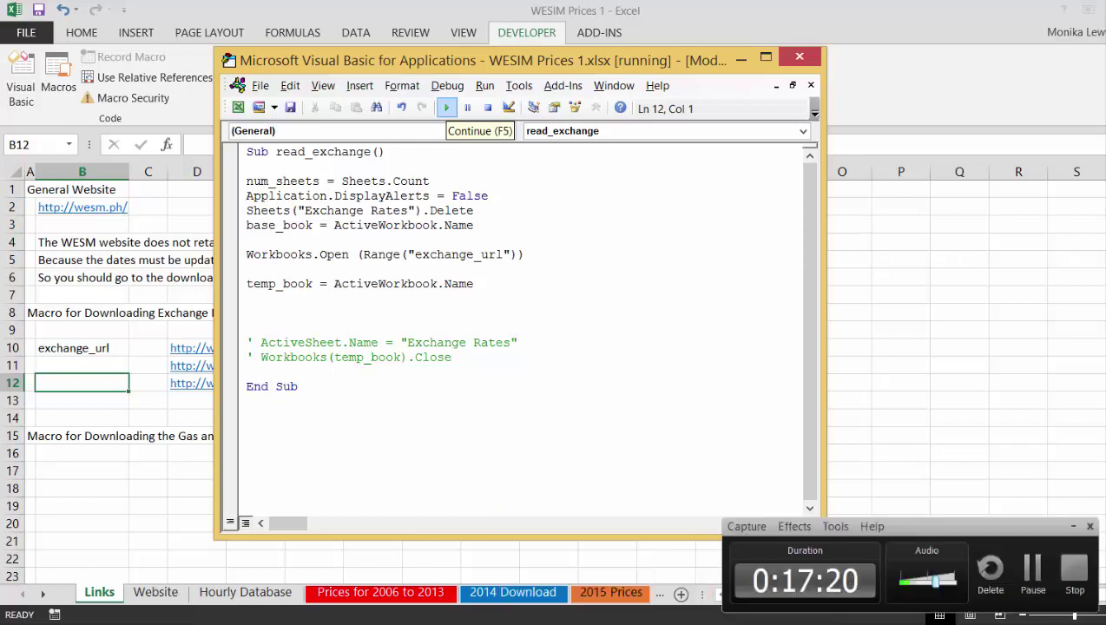
{"action": "left_click", "coordinate": [1032, 575]}
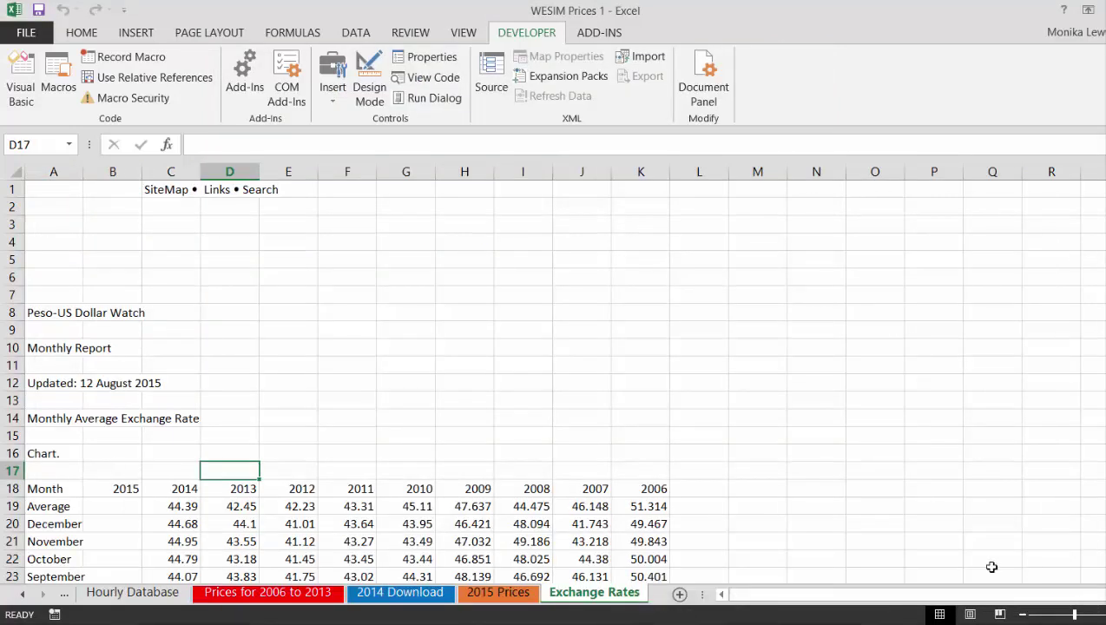
Return to the Links sheet and open the get_exchange_rate macro assigned to the lightning bolt shape for editing
{"action": "key", "text": "ctrl+Page_Up"}
{"action": "key", "text": "ctrl+Page_Up"}
{"action": "key", "text": "ctrl+Page_Up"}
{"action": "key", "text": "ctrl+Page_Up"}
{"action": "key", "text": "ctrl+Page_Up"}
{"action": "key", "text": "ctrl+Page_Up"}
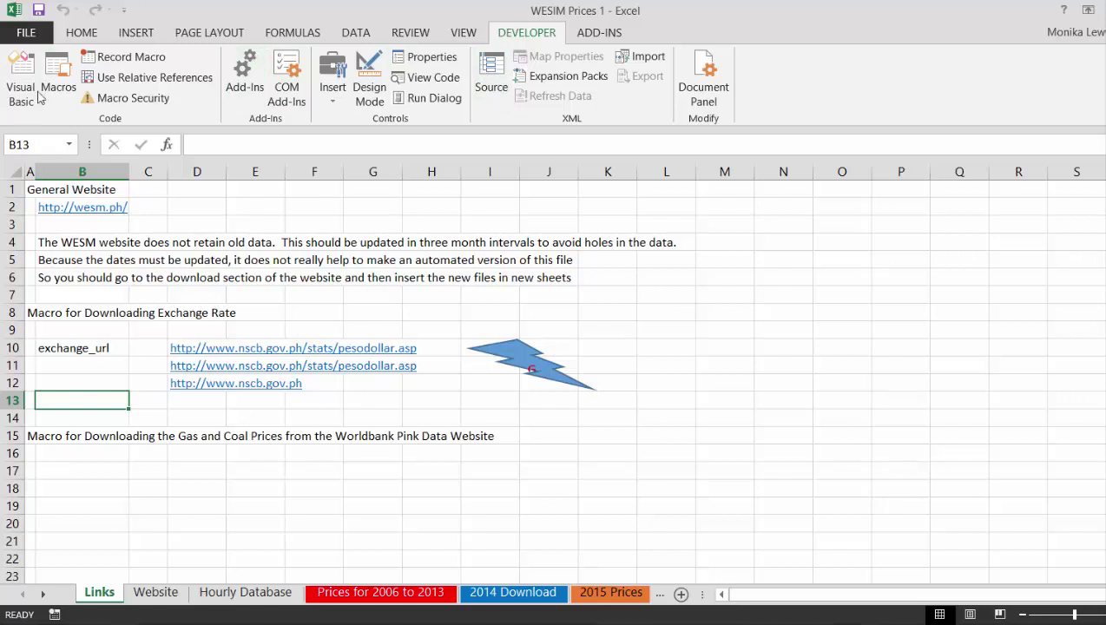
{"action": "right_click", "coordinate": [510, 372]}
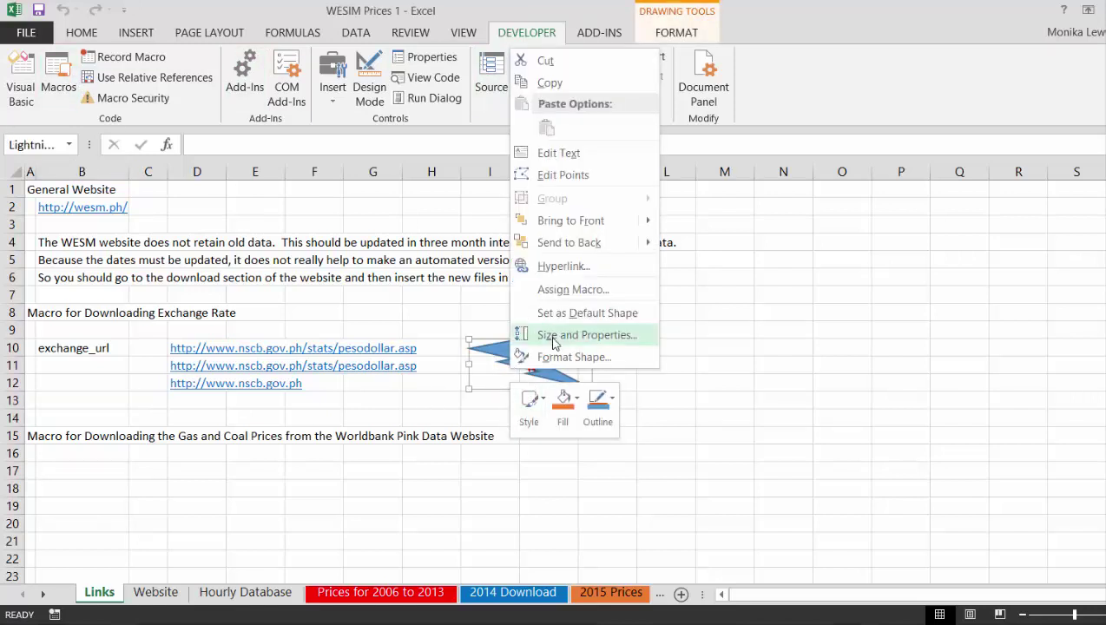
{"action": "left_click", "coordinate": [540, 295]}
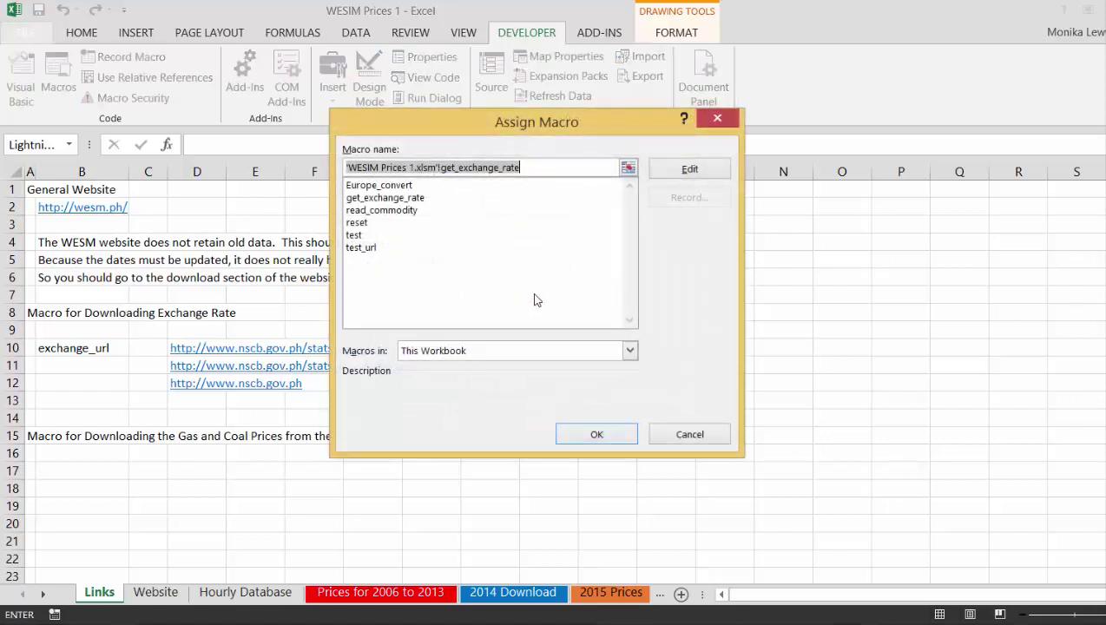
{"action": "left_click", "coordinate": [691, 170]}
Read through the get_exchange_rate code down to End Sub and back up to its first line
{"action": "key", "text": "Down"}
{"action": "key", "text": "Down"}
{"action": "key", "text": "Down"}
{"action": "key", "text": "Down"}
{"action": "key", "text": "Down"}
{"action": "key", "text": "Down"}
{"action": "key", "text": "Down"}
{"action": "key", "text": "Down"}
{"action": "key", "text": "Down"}
{"action": "key", "text": "Down"}
{"action": "key", "text": "Down"}
{"action": "key", "text": "Down"}
{"action": "key", "text": "Down"}
{"action": "key", "text": "Down"}
{"action": "key", "text": "Down"}
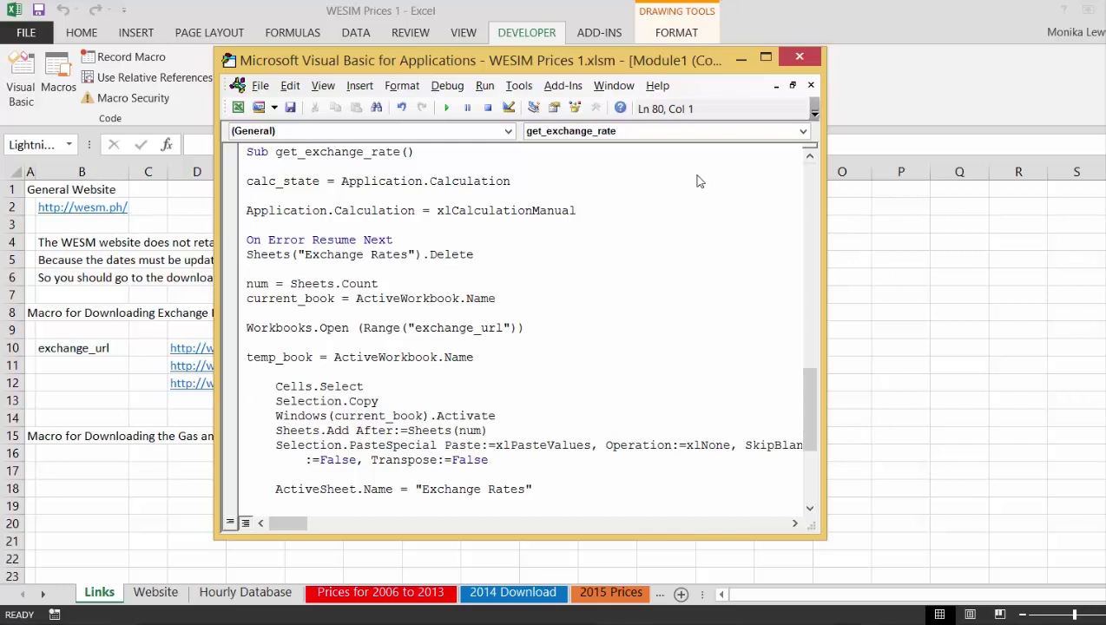
{"action": "key", "text": "Down"}
{"action": "key", "text": "Down"}
{"action": "key", "text": "Up"}
{"action": "key", "text": "Up"}
{"action": "key", "text": "Up"}
{"action": "key", "text": "Down"}
{"action": "key", "text": "Down"}
{"action": "key", "text": "Down"}
{"action": "key", "text": "Down"}
{"action": "key", "text": "Down"}
{"action": "key", "text": "Down"}
{"action": "key", "text": "Up"}
{"action": "key", "text": "Up"}
{"action": "key", "text": "Up"}
{"action": "key", "text": "Up"}
{"action": "key", "text": "Up"}
{"action": "key", "text": "Up"}
{"action": "key", "text": "Down"}
{"action": "key", "text": "Down"}
{"action": "key", "text": "Down"}
{"action": "key", "text": "Down"}
{"action": "key", "text": "Down"}
{"action": "key", "text": "Down"}
{"action": "key", "text": "Down"}
{"action": "key", "text": "Down"}
{"action": "key", "text": "Down"}
{"action": "key", "text": "Down"}
{"action": "key", "text": "Down"}
{"action": "key", "text": "Down"}
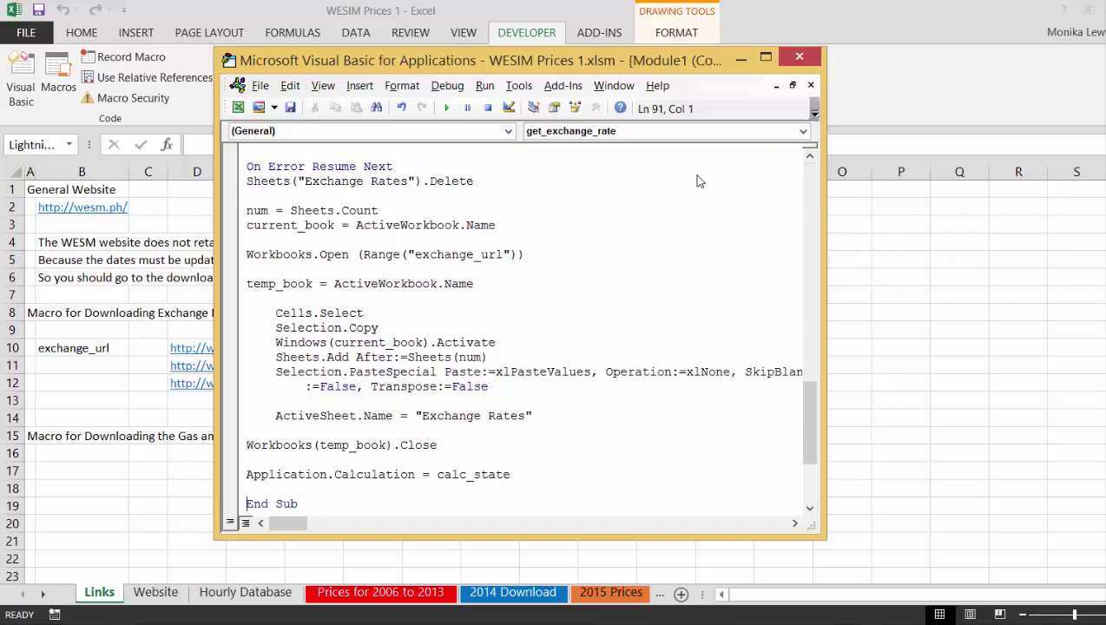
{"action": "key", "text": "Up"}
{"action": "key", "text": "Up"}
{"action": "key", "text": "Up"}
{"action": "key", "text": "Up"}
{"action": "key", "text": "Up"}
{"action": "key", "text": "Up"}
{"action": "key", "text": "Up"}
{"action": "key", "text": "Up"}
{"action": "key", "text": "Up"}
{"action": "key", "text": "Up"}
{"action": "key", "text": "Up"}
{"action": "key", "text": "Up"}
{"action": "key", "text": "Up"}
{"action": "key", "text": "Up"}
{"action": "key", "text": "Up"}
{"action": "key", "text": "Up"}
{"action": "key", "text": "Up"}
{"action": "key", "text": "Up"}
{"action": "key", "text": "Up"}
{"action": "key", "text": "Up"}
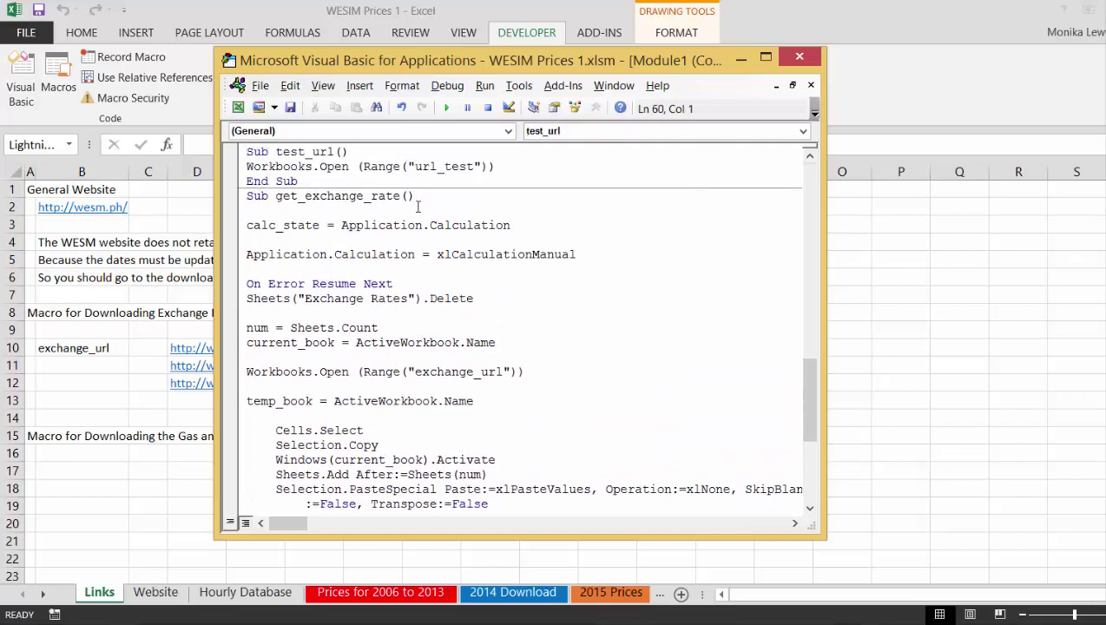
Remove the blank line between the two Application.Calculation statements in get_exchange_rate, and close the code editor
{"action": "left_click", "coordinate": [434, 243]}
{"action": "key", "text": "BackSpace"}
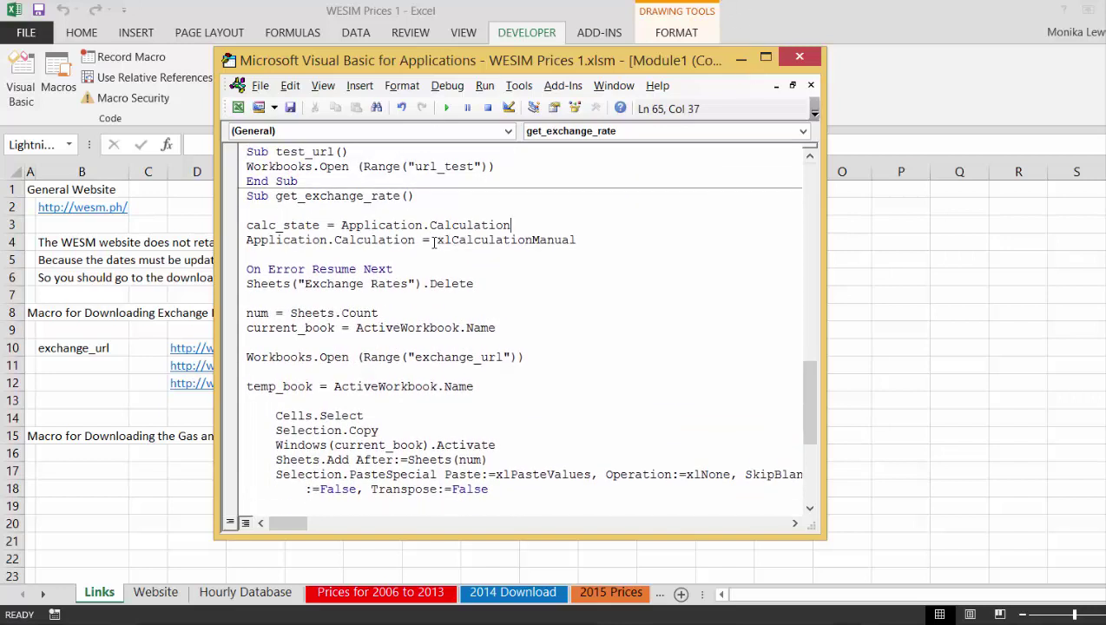
{"action": "key", "text": "Down"}
{"action": "key", "text": "Down"}
{"action": "left_click", "coordinate": [799, 57]}
{"action": "left_click", "coordinate": [591, 467]}
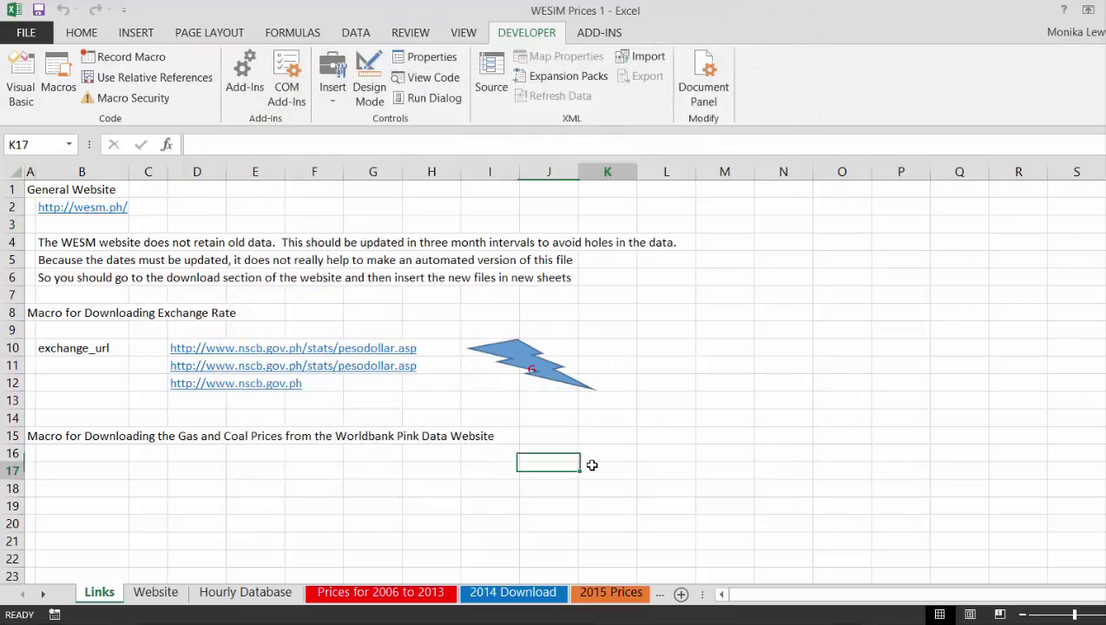
Insert a new worksheet directly before the Exchange Rates sheet
{"action": "key", "text": "ctrl+Page_Down"}
{"action": "key", "text": "ctrl+Page_Down"}
{"action": "key", "text": "ctrl+Page_Down"}
{"action": "key", "text": "ctrl+Page_Down"}
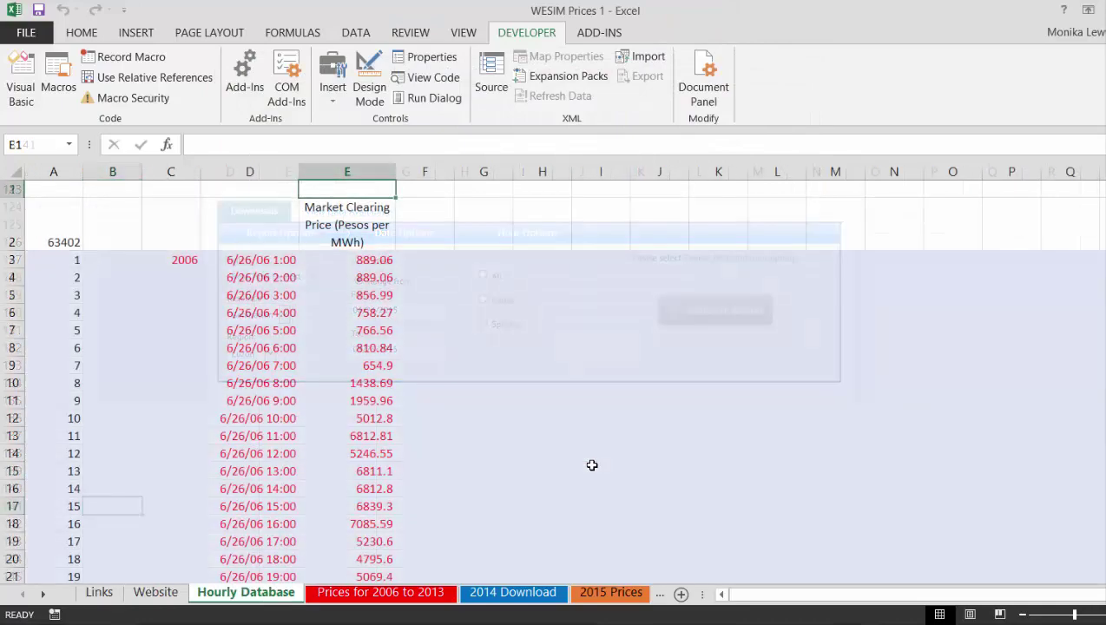
{"action": "key", "text": "ctrl+Page_Down"}
{"action": "key", "text": "ctrl+Page_Down"}
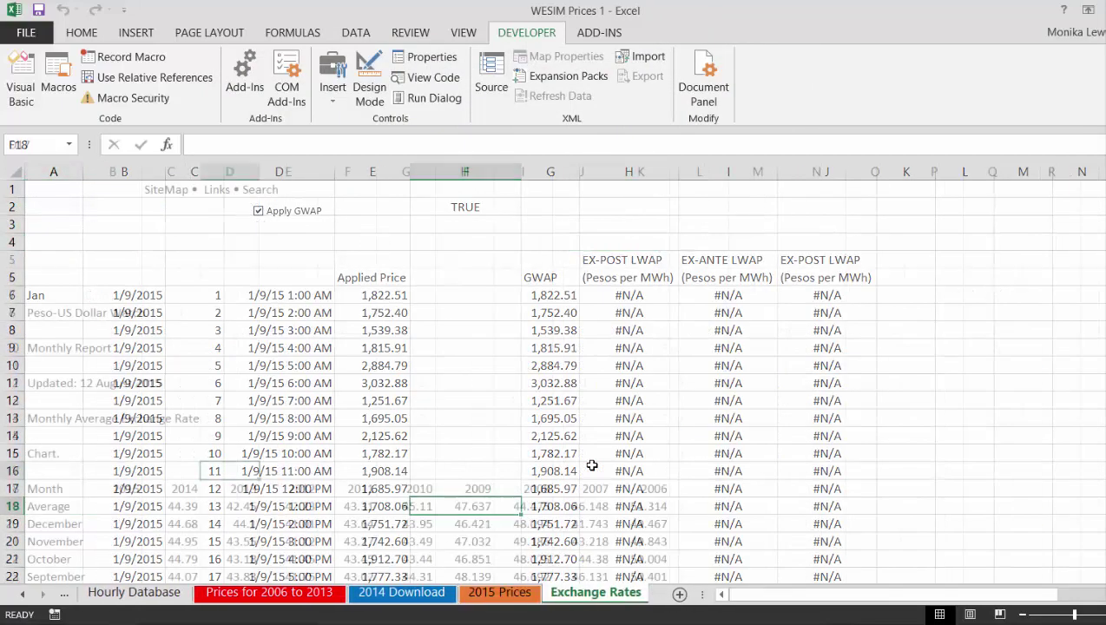
{"action": "key", "text": "shift+F11"}
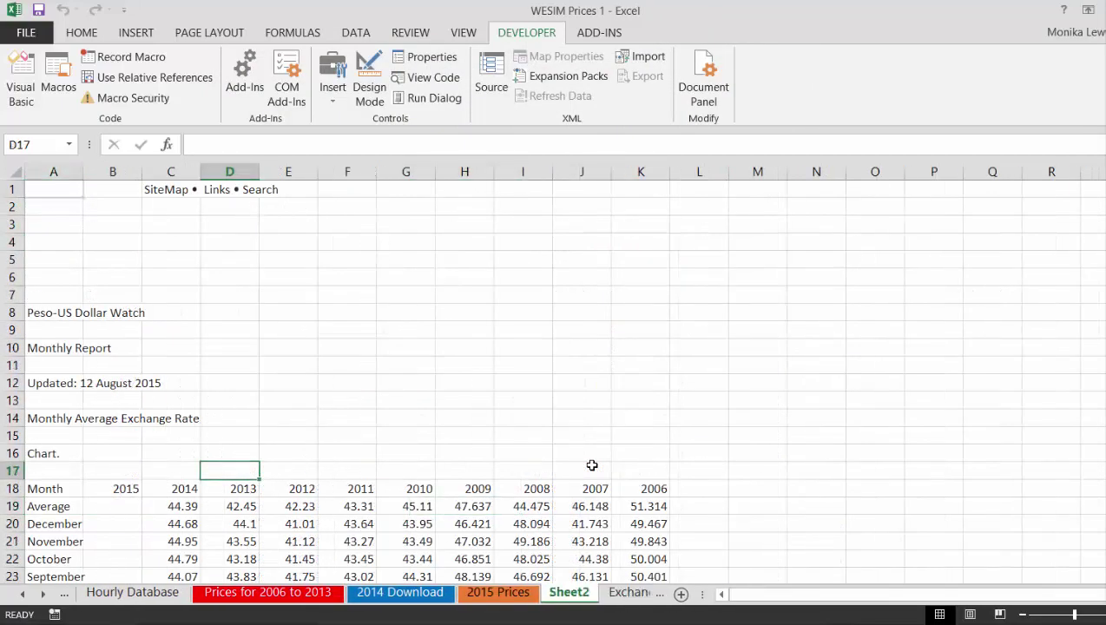
Rename the newly inserted worksheet as "Reformat Exchange Rates"
{"action": "double_click", "coordinate": [570, 594]}
{"action": "type", "text": "Ref"}
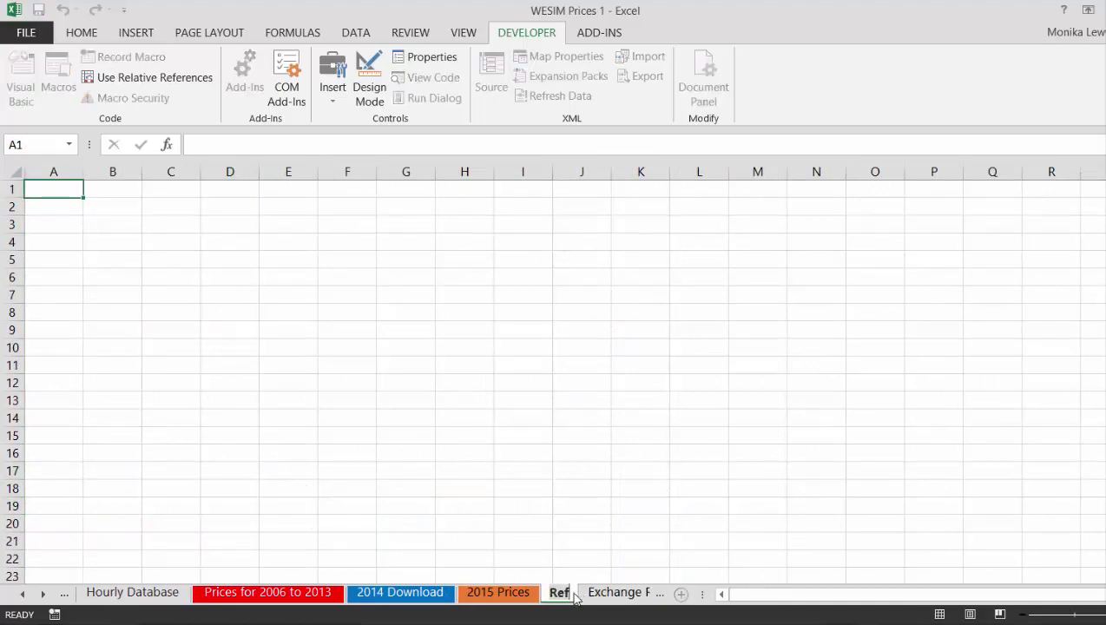
{"action": "type", "text": "ormat Ex"}
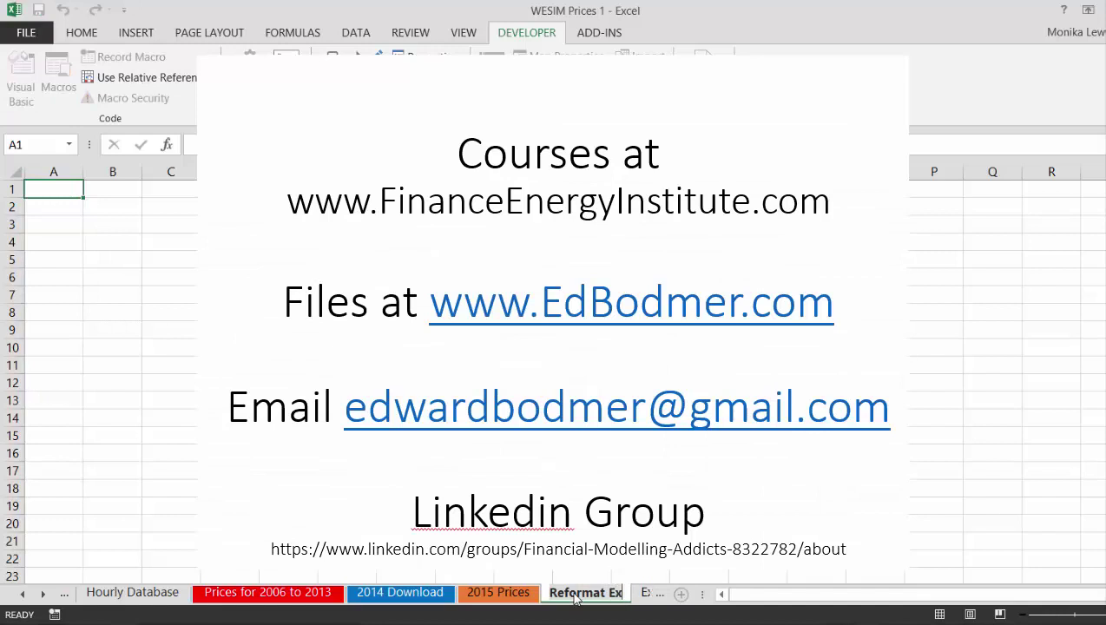
{"action": "type", "text": "change Rate"}
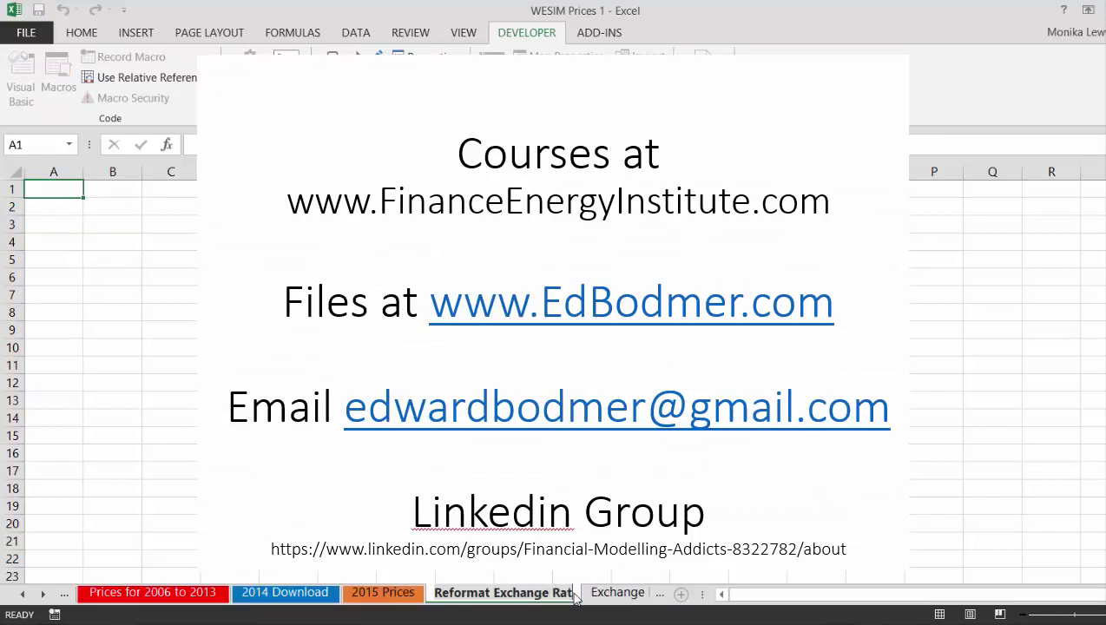
{"action": "type", "text": "s"}
{"action": "key", "text": "Return"}
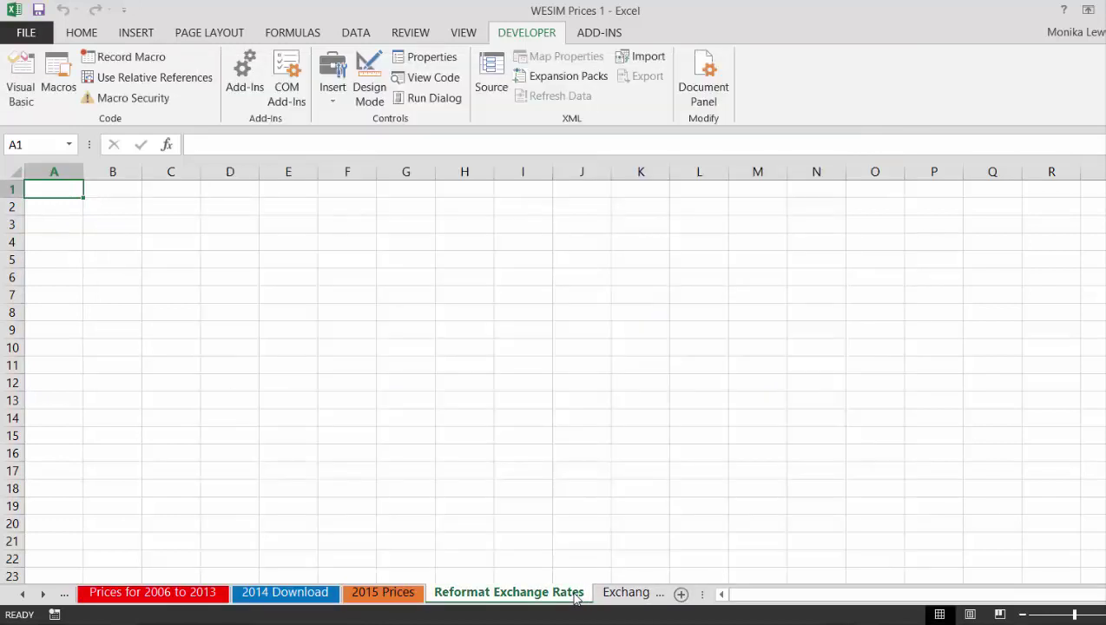
{"action": "key", "text": "Return"}
{"action": "key", "text": "Down"}
{"action": "key", "text": "Down"}
{"action": "key", "text": "Down"}
{"action": "key", "text": "Down"}
{"action": "key", "text": "Down"}
{"action": "key", "text": "Down"}
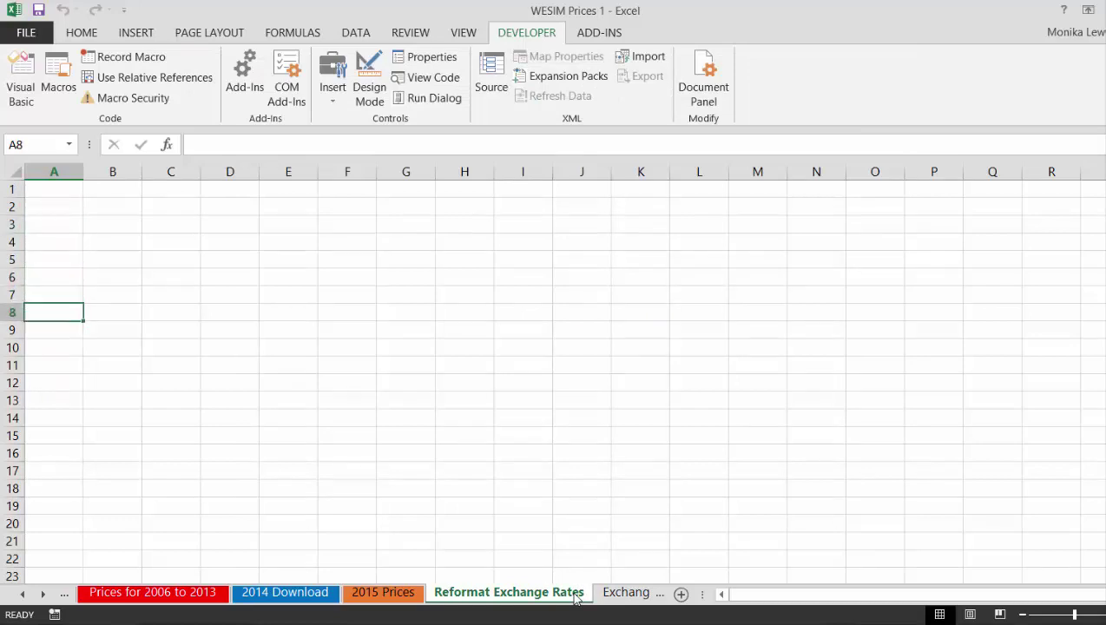
{"action": "key", "text": "Right"}
{"action": "key", "text": "Left"}
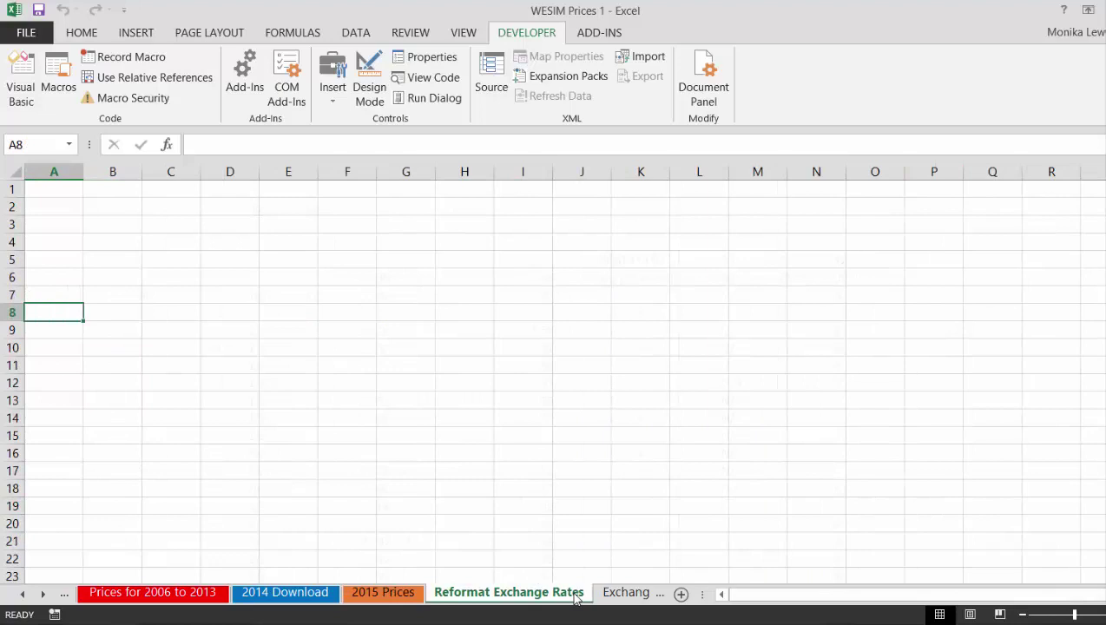
{"action": "key", "text": "Up"}
{"action": "key", "text": "Up"}
{"action": "key", "text": "Right"}
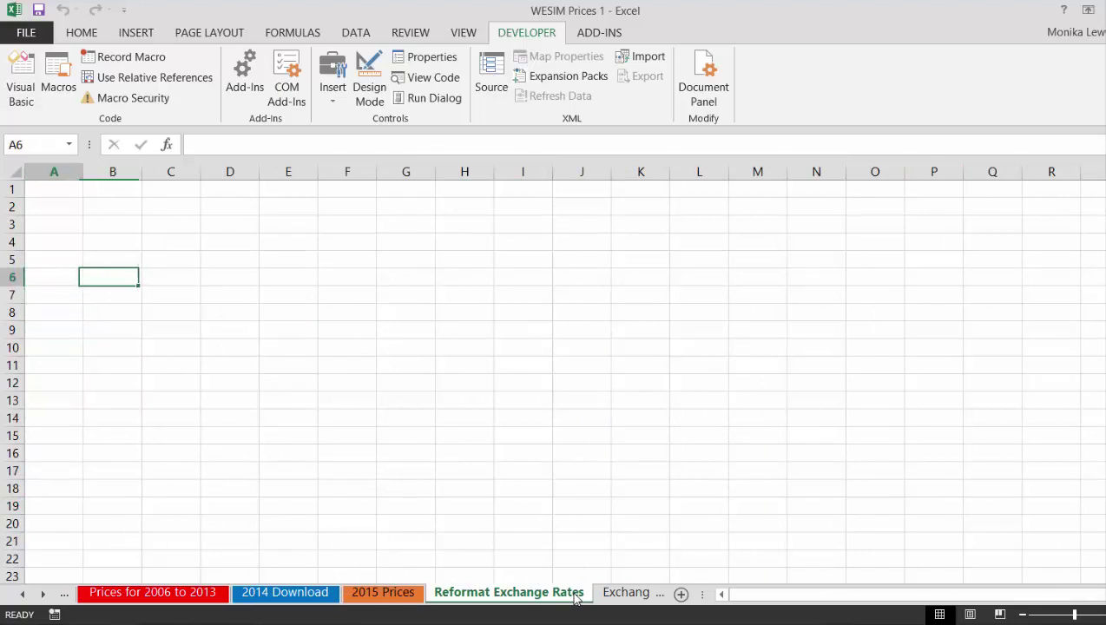
{"action": "key", "text": "Left"}
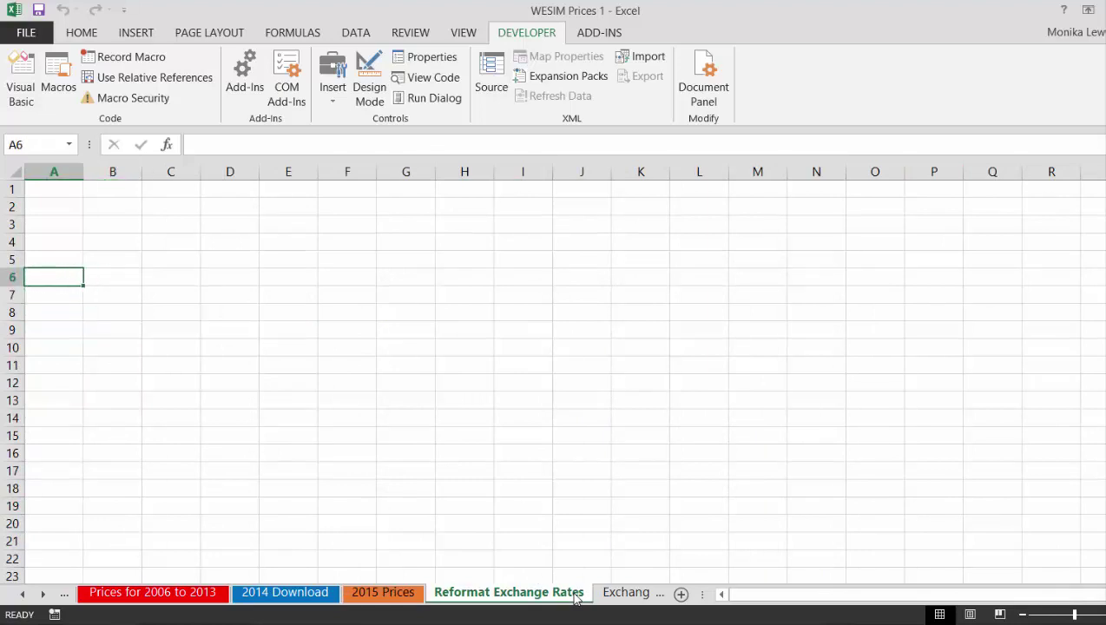
Examine the layout of the monthly average rate table on the Exchange Rates sheet, from the year headers down to the January row
{"action": "key", "text": "ctrl+Page_Down"}
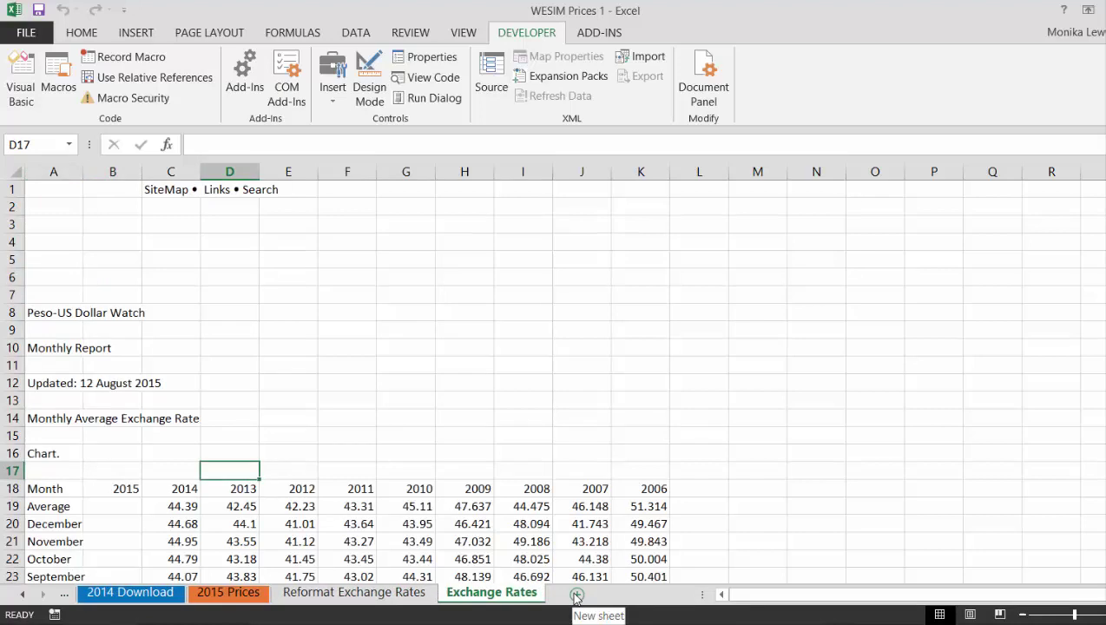
{"action": "key", "text": "Down"}
{"action": "key", "text": "Down"}
{"action": "key", "text": "Down"}
{"action": "key", "text": "Down"}
{"action": "key", "text": "Down"}
{"action": "key", "text": "Down"}
{"action": "key", "text": "Down"}
{"action": "key", "text": "Down"}
{"action": "key", "text": "Down"}
{"action": "key", "text": "Down"}
{"action": "key", "text": "Down"}
{"action": "key", "text": "Down"}
{"action": "key", "text": "Down"}
{"action": "key", "text": "Down"}
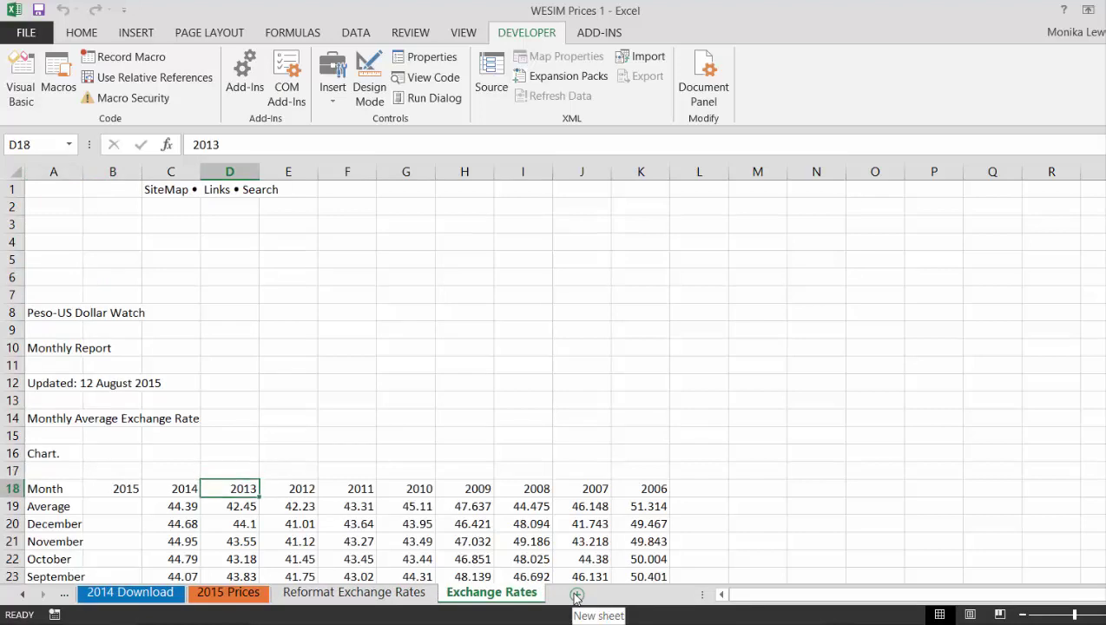
{"action": "key", "text": "Up"}
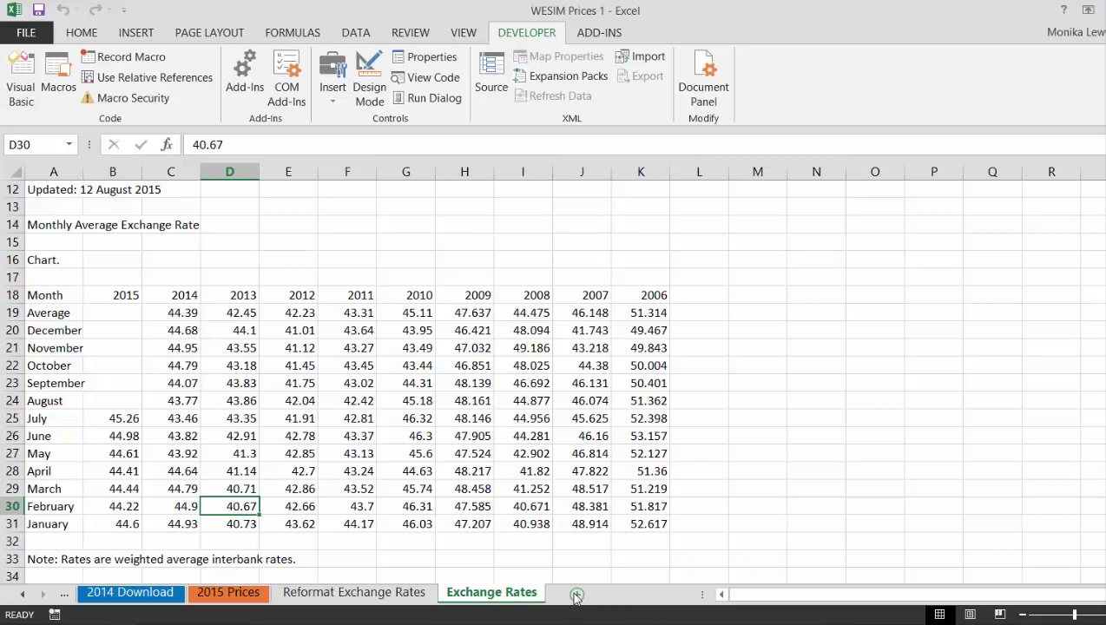
Check the dates in the Prices for 2006 to 2013 sheet against the years covered by the Exchange Rates table
{"action": "key", "text": "ctrl+Page_Up"}
{"action": "key", "text": "ctrl+Page_Up"}
{"action": "key", "text": "ctrl+Page_Up"}
{"action": "key", "text": "ctrl+Page_Up"}
{"action": "key", "text": "ctrl+Page_Up"}
{"action": "key", "text": "ctrl+Page_Up"}
{"action": "key", "text": "ctrl+Page_Down"}
{"action": "key", "text": "ctrl+Page_Down"}
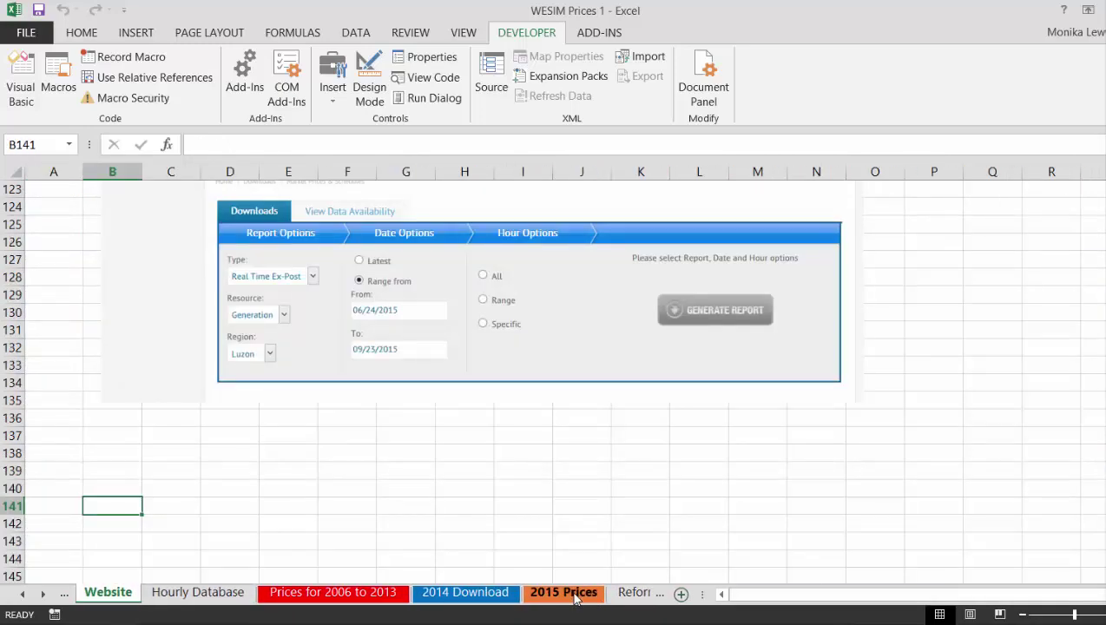
{"action": "key", "text": "Down"}
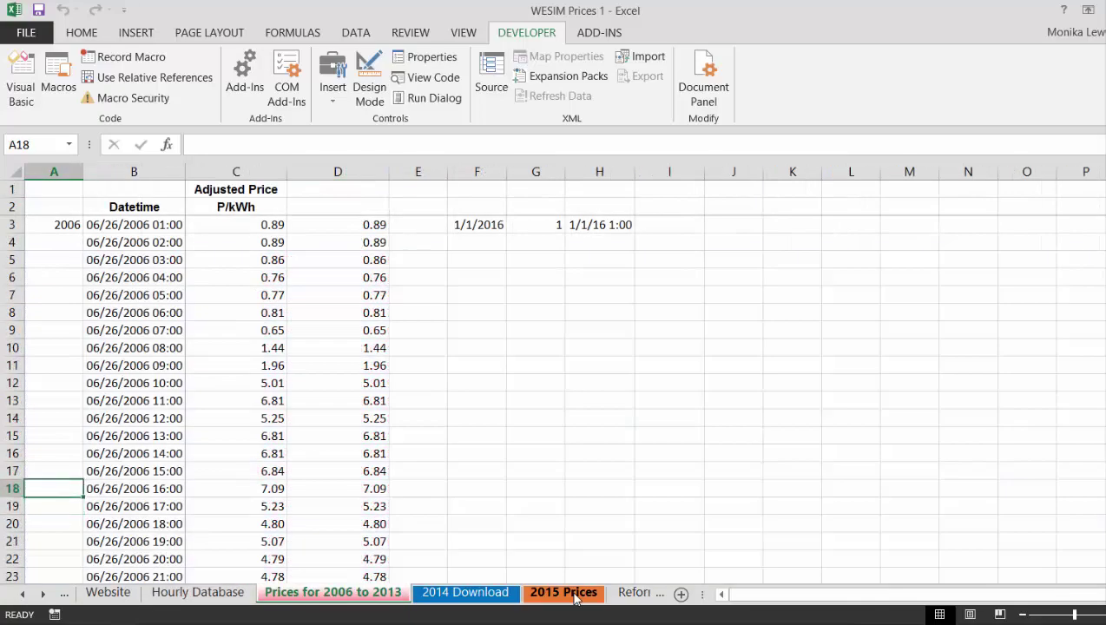
{"action": "key", "text": "Up"}
{"action": "key", "text": "Up"}
{"action": "key", "text": "Up"}
{"action": "key", "text": "Up"}
{"action": "key", "text": "Page_Down"}
{"action": "key", "text": "Page_Down"}
{"action": "key", "text": "Page_Down"}
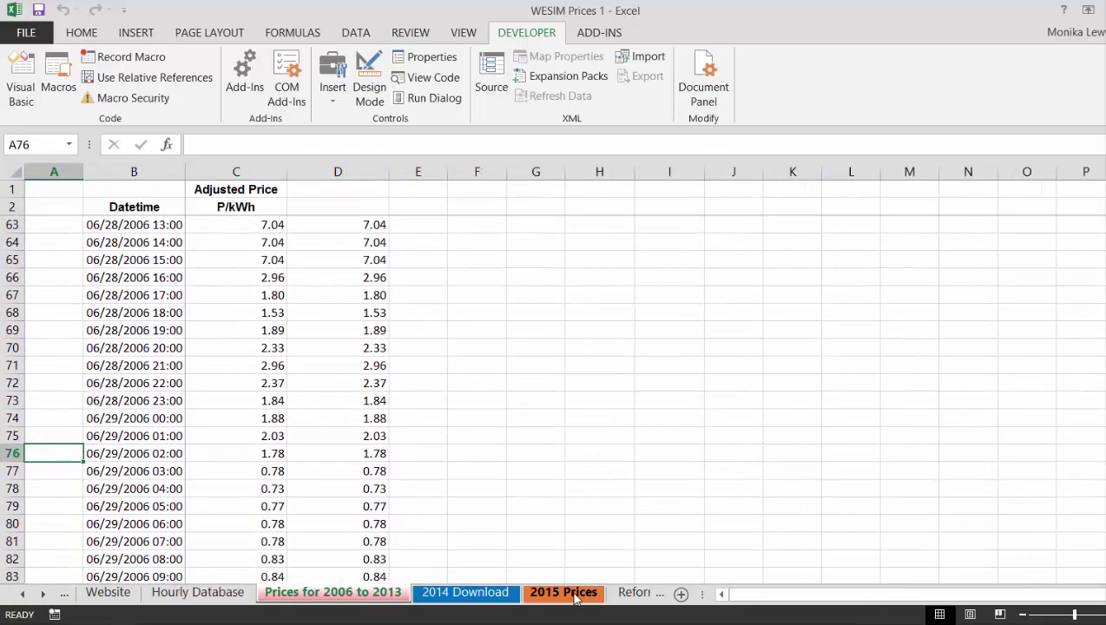
{"action": "key", "text": "ctrl+Page_Down"}
{"action": "key", "text": "ctrl+Page_Down"}
{"action": "key", "text": "ctrl+Page_Down"}
{"action": "key", "text": "ctrl+Page_Down"}
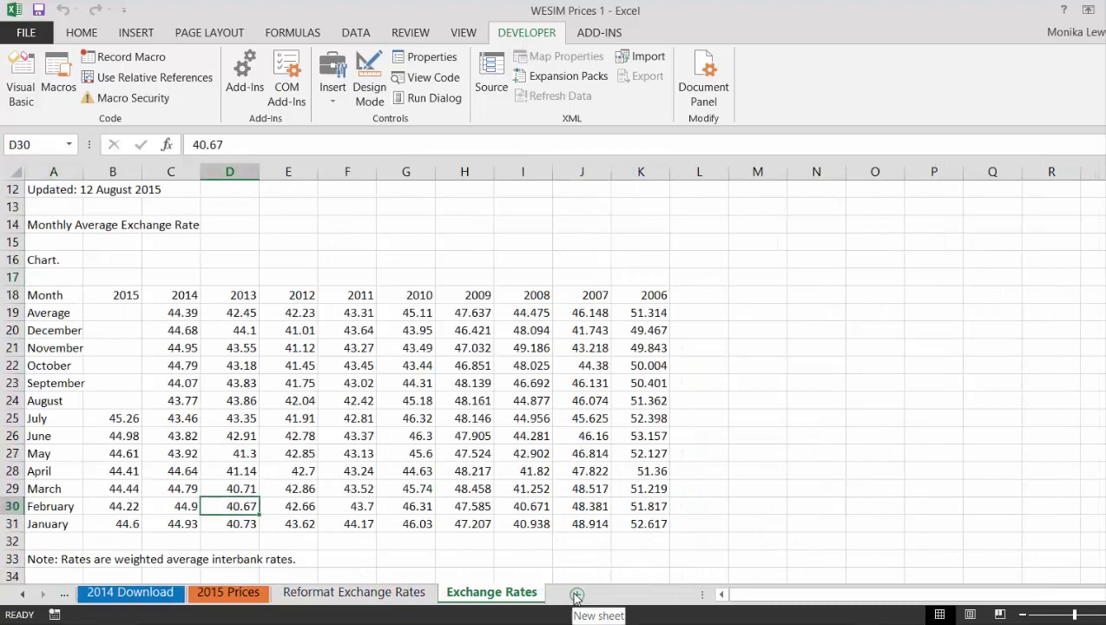
Enter the starting year 2006 in cell A5 of the Reformat Exchange Rates sheet
{"action": "key", "text": "ctrl+Page_Up"}
{"action": "key", "text": "Right"}
{"action": "key", "text": "Right"}
{"action": "key", "text": "Up"}
{"action": "key", "text": "Up"}
{"action": "key", "text": "Left"}
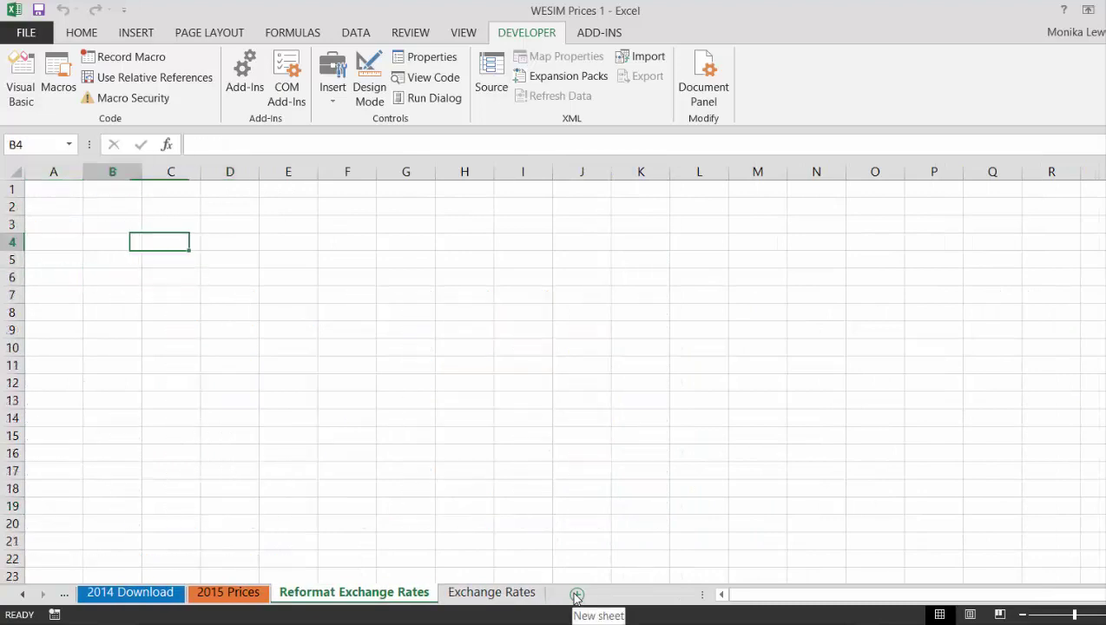
{"action": "key", "text": "Left"}
{"action": "key", "text": "Right"}
{"action": "key", "text": "Left"}
{"action": "key", "text": "Down"}
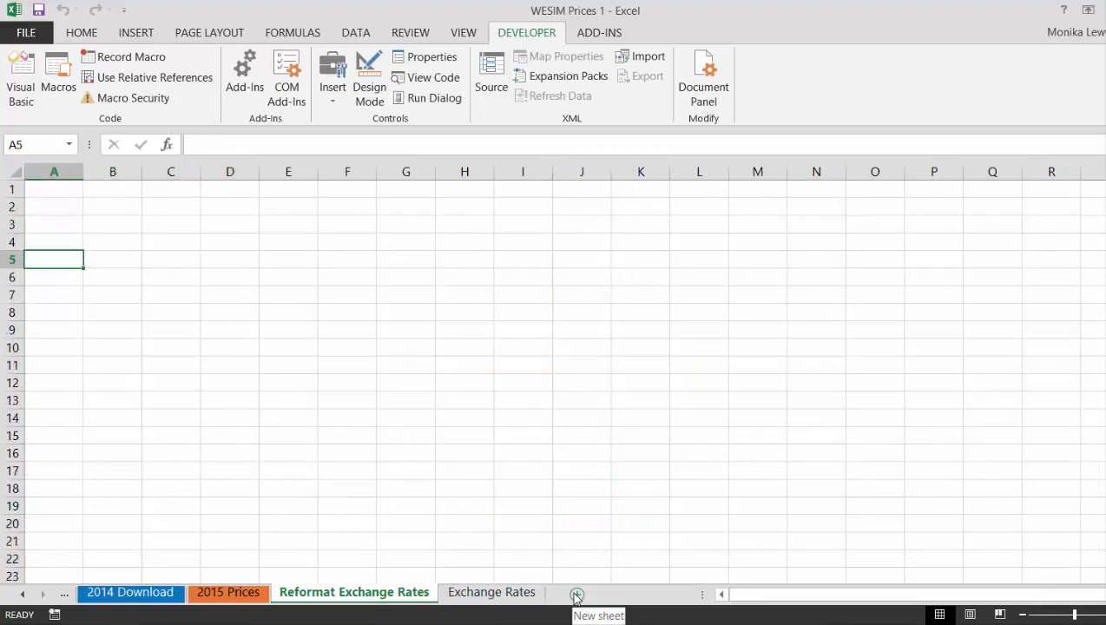
{"action": "type", "text": "2066"}
{"action": "key", "text": "Return"}
{"action": "key", "text": "Up"}
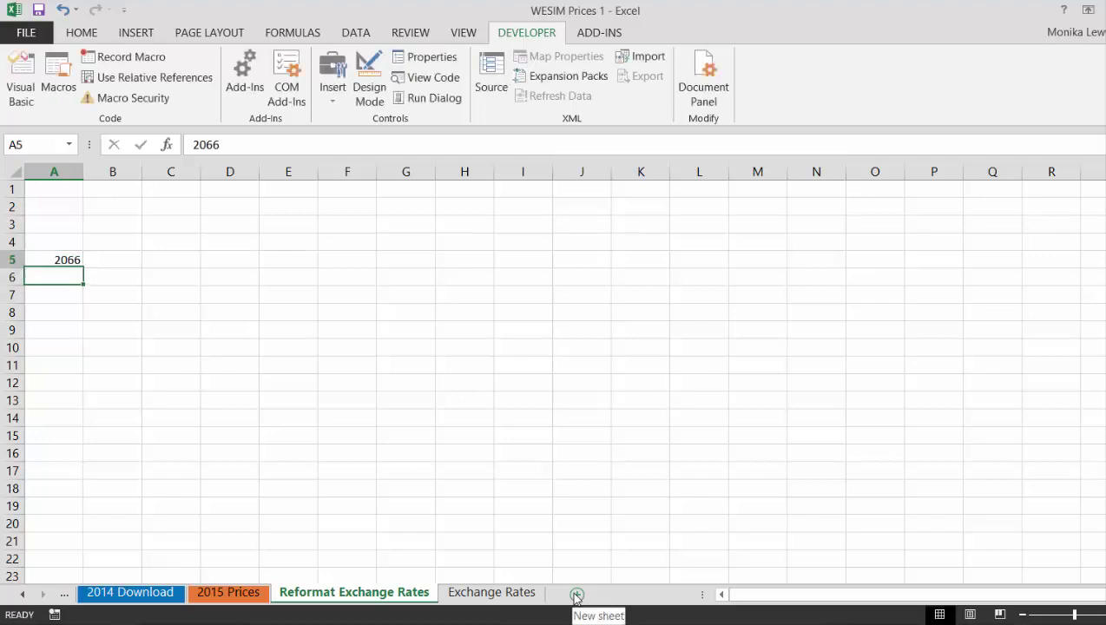
{"action": "type", "text": "200"}
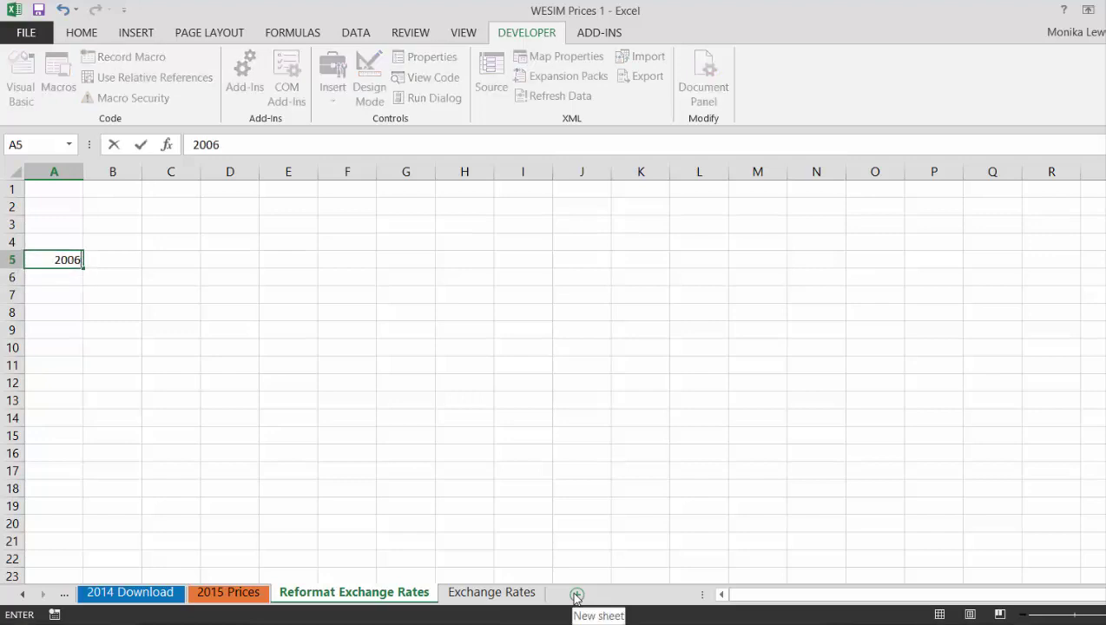
{"action": "type", "text": "6"}
{"action": "key", "text": "Return"}
{"action": "key", "text": "Up"}
Enter the month number 1 in cell B5, beside the starting year
{"action": "key", "text": "Right"}
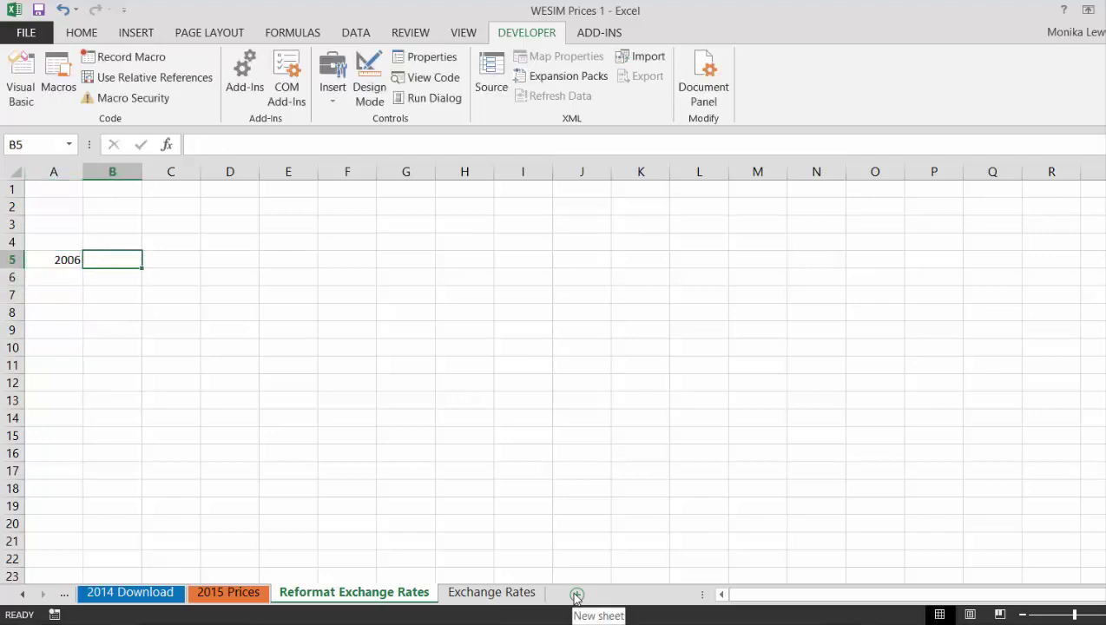
{"action": "type", "text": "="}
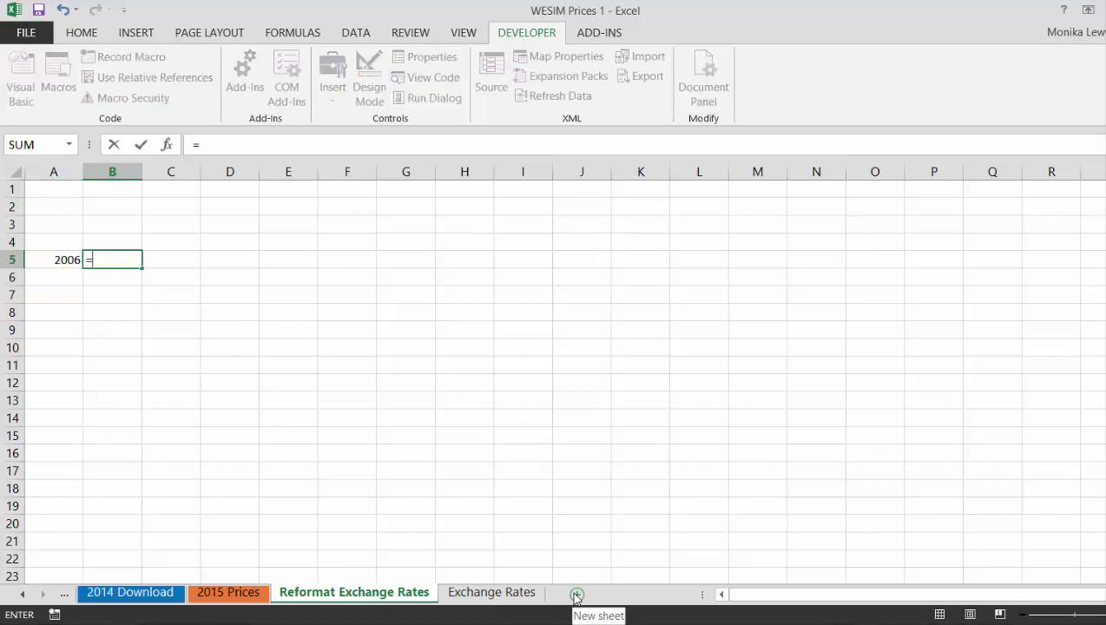
{"action": "key", "text": "Escape"}
{"action": "key", "text": "Left"}
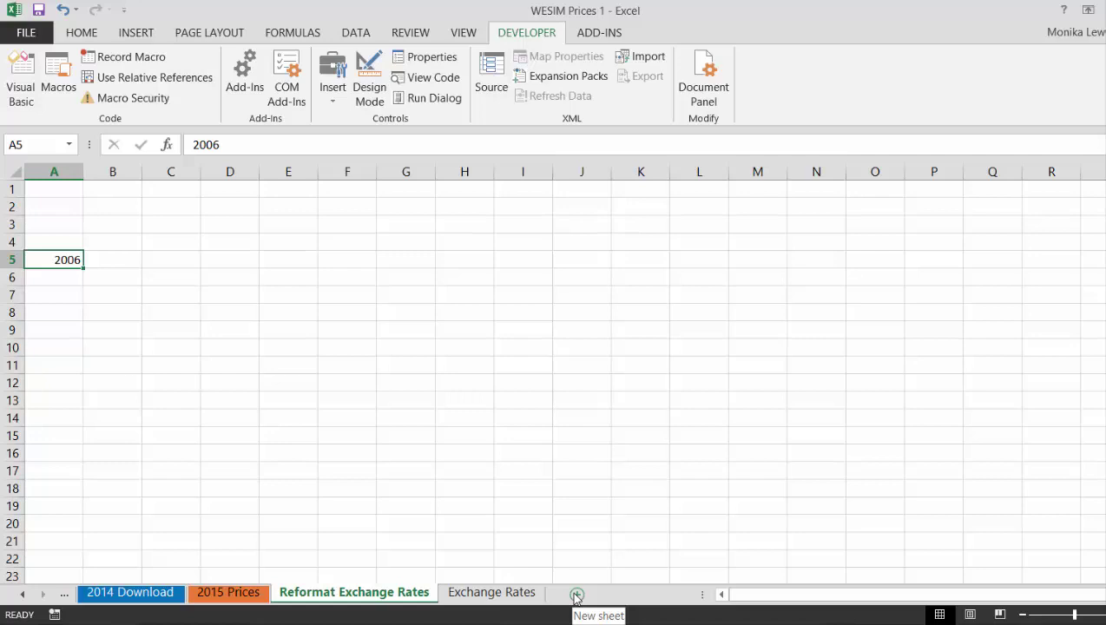
{"action": "key", "text": "Right"}
{"action": "type", "text": "1"}
{"action": "key", "text": "Right"}
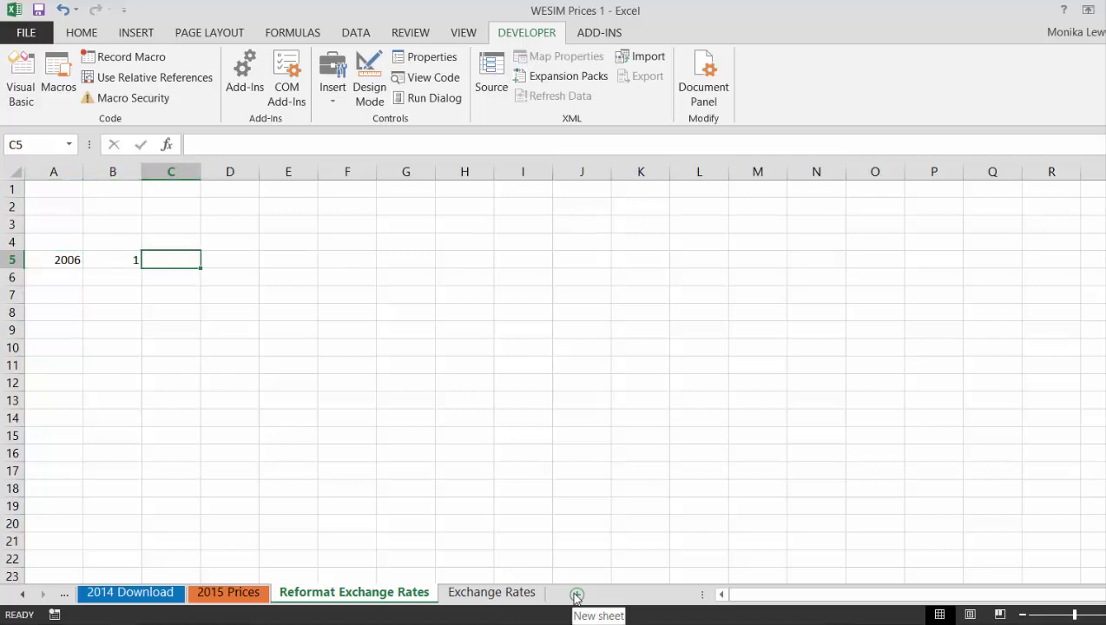
{"action": "type", "text": "=eo"}
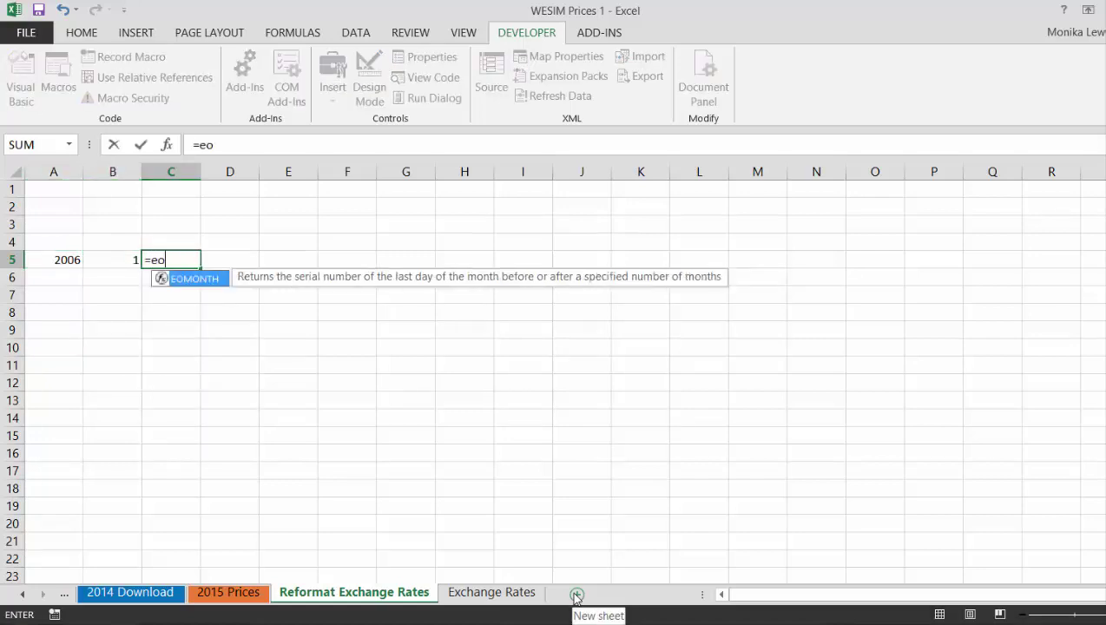
{"action": "key", "text": "Tab"}
{"action": "key", "text": "Escape"}
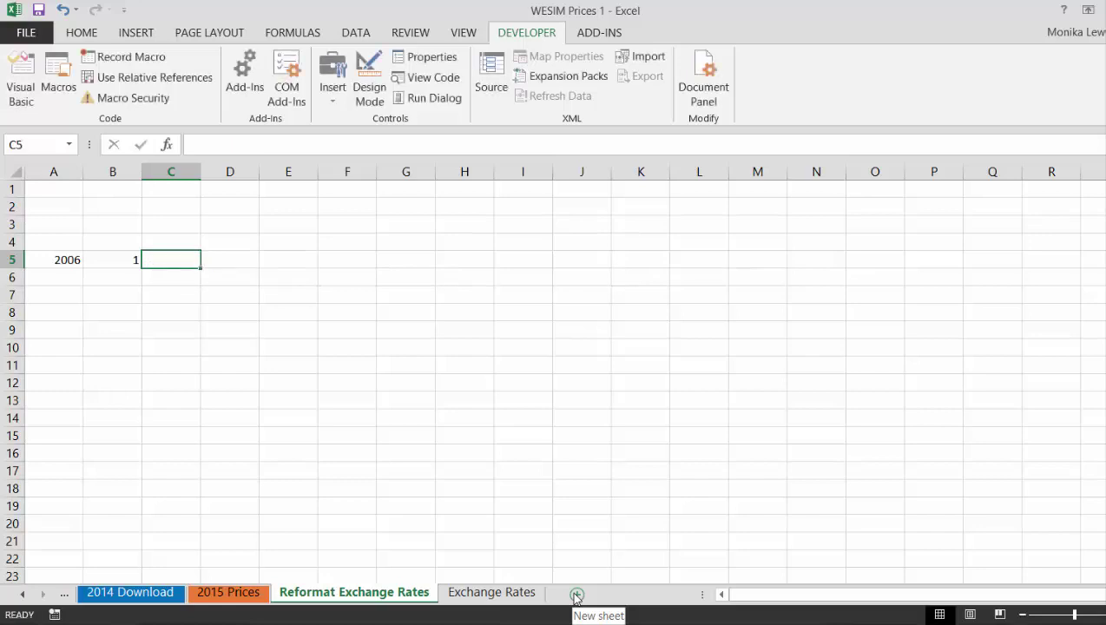
{"action": "type", "text": "date"}
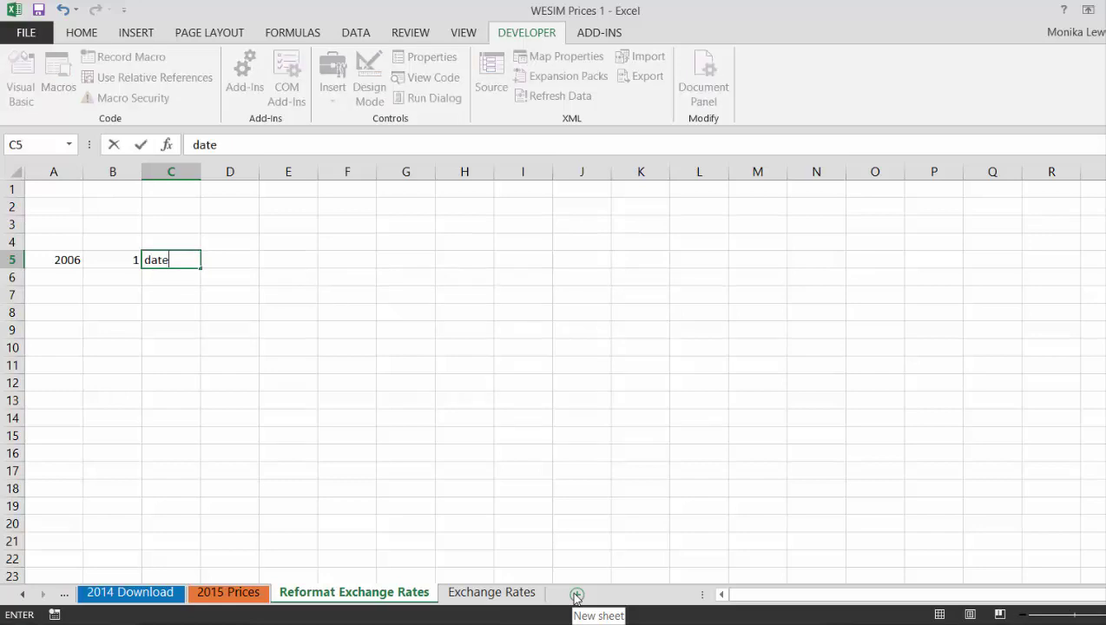
{"action": "type", "text": "("}
{"action": "key", "text": "BackSpace"}
{"action": "key", "text": "BackSpace"}
{"action": "key", "text": "BackSpace"}
{"action": "key", "text": "BackSpace"}
Build the first day of the starting month in cell C5 with the formula =DATE(A5,B5,1)
{"action": "type", "text": "=date("}
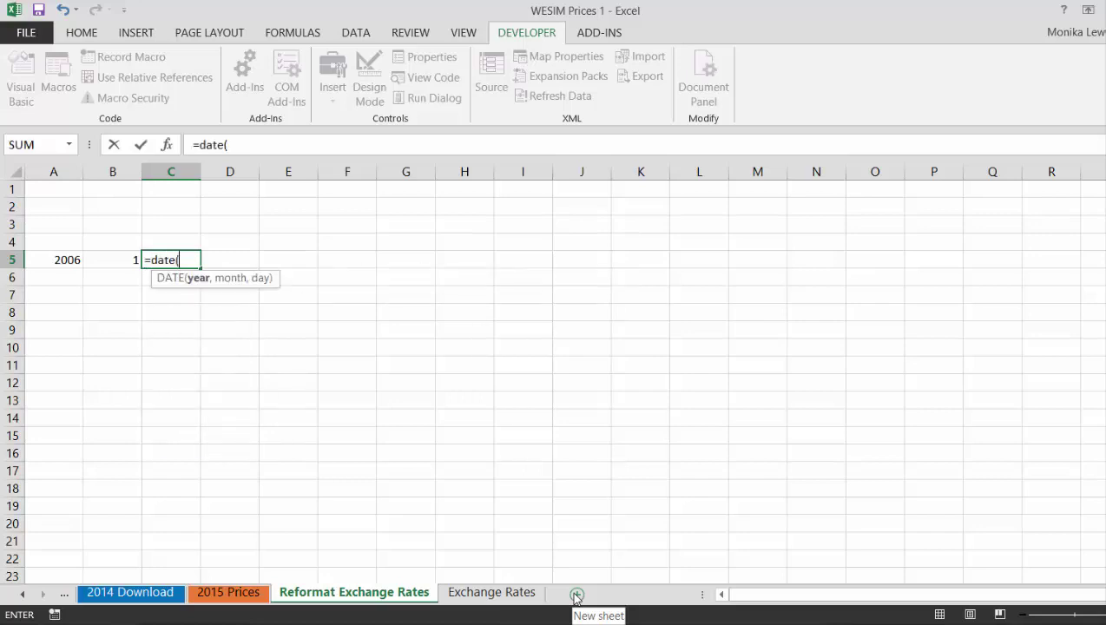
{"action": "key", "text": "Left"}
{"action": "key", "text": "Left"}
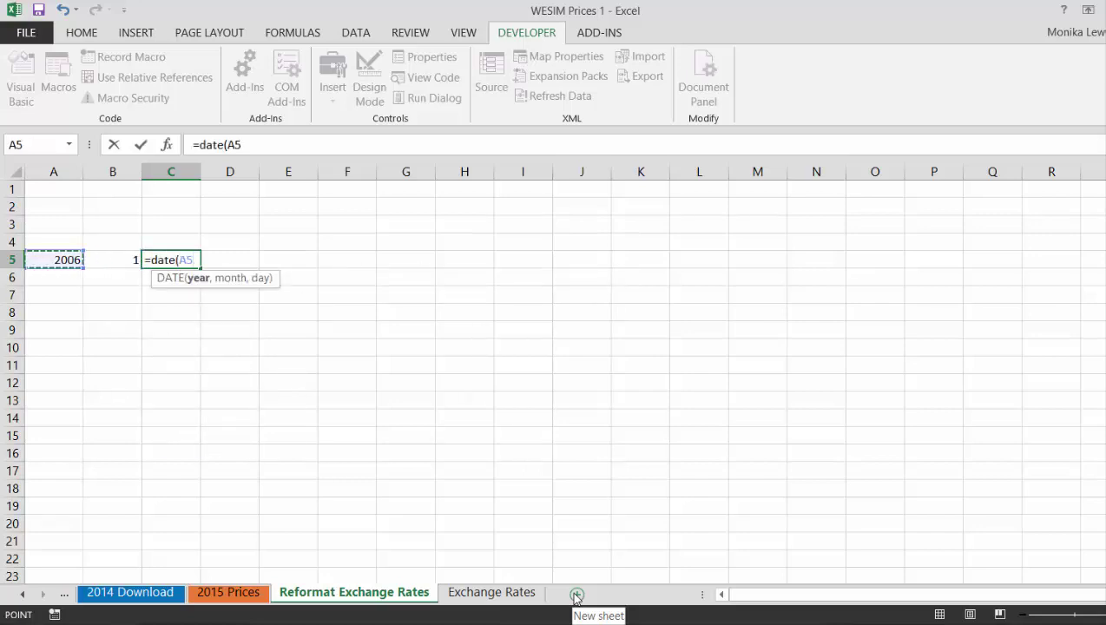
{"action": "type", "text": ","}
{"action": "key", "text": "Left"}
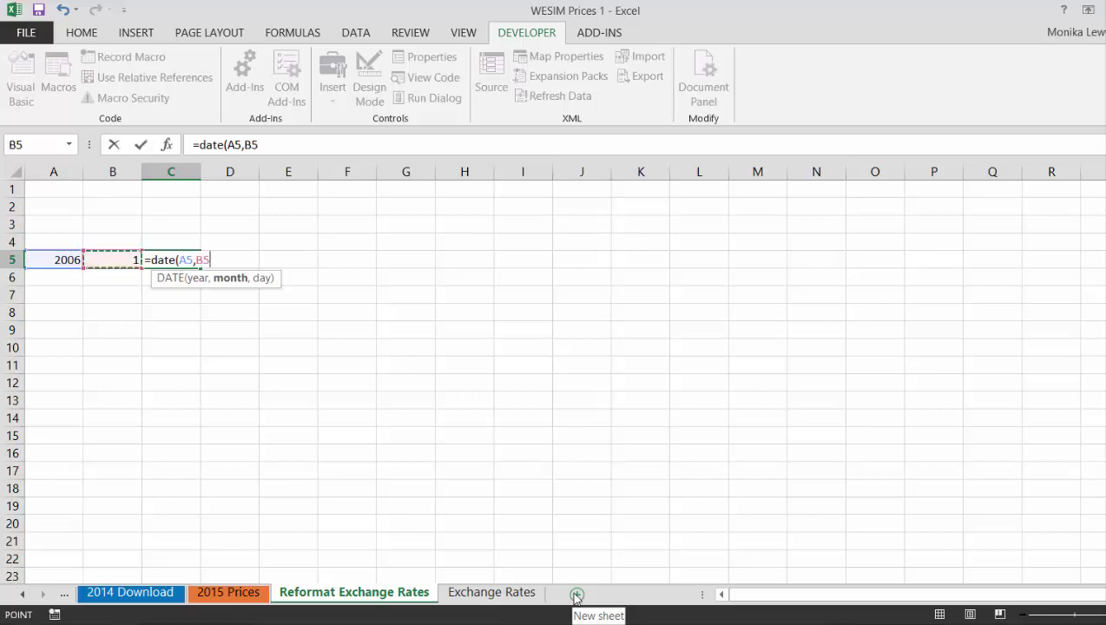
{"action": "type", "text": ",1)"}
{"action": "key", "text": "Return"}
{"action": "key", "text": "Up"}
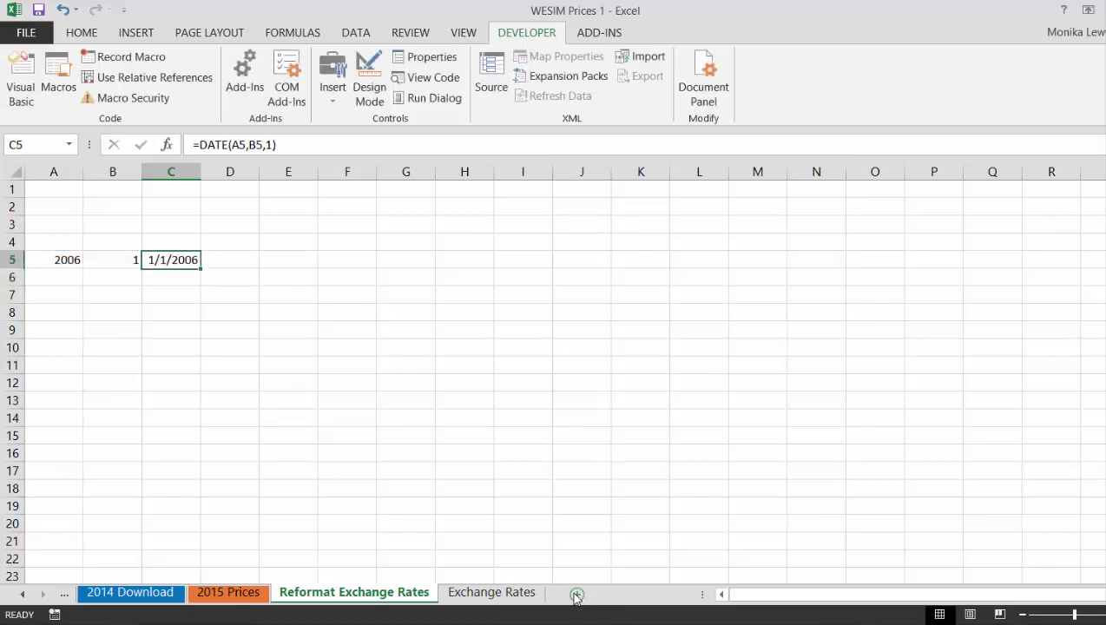
Calculate the month-end date in cell D5 with =EOMONTH(C5,0) and format it as a day-month-year date
{"action": "key", "text": "Right"}
{"action": "type", "text": "=eo"}
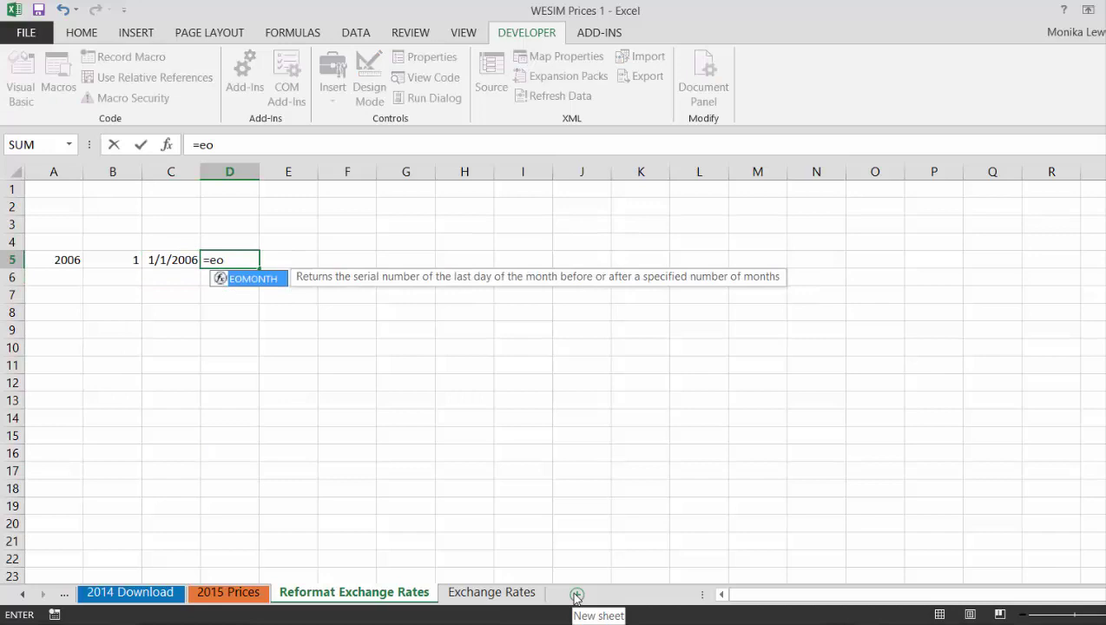
{"action": "key", "text": "Tab"}
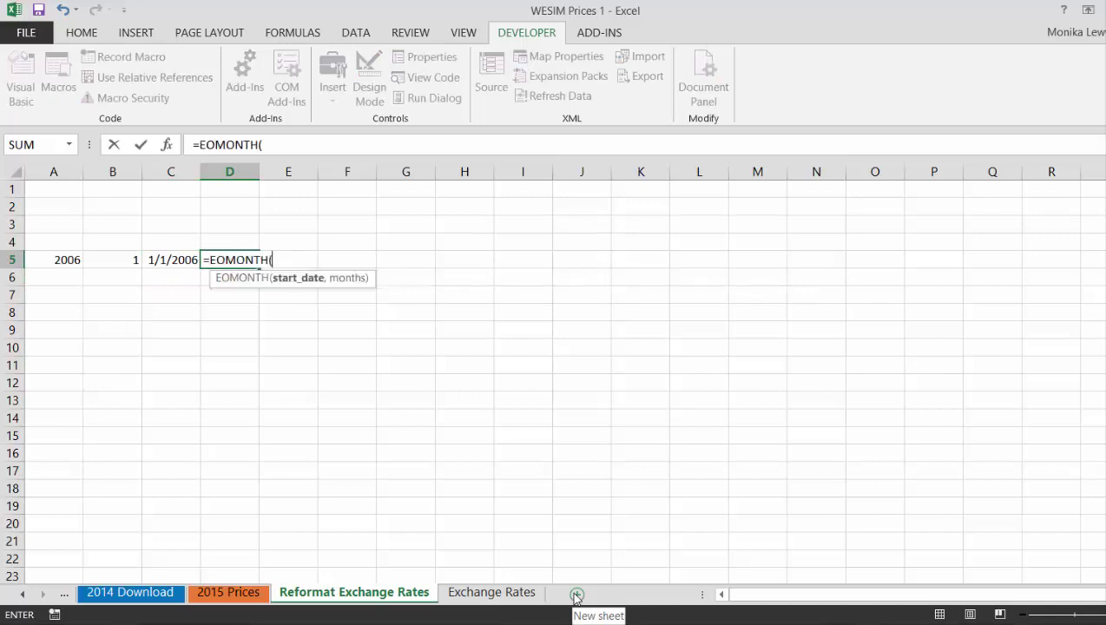
{"action": "key", "text": "Left"}
{"action": "type", "text": ",0"}
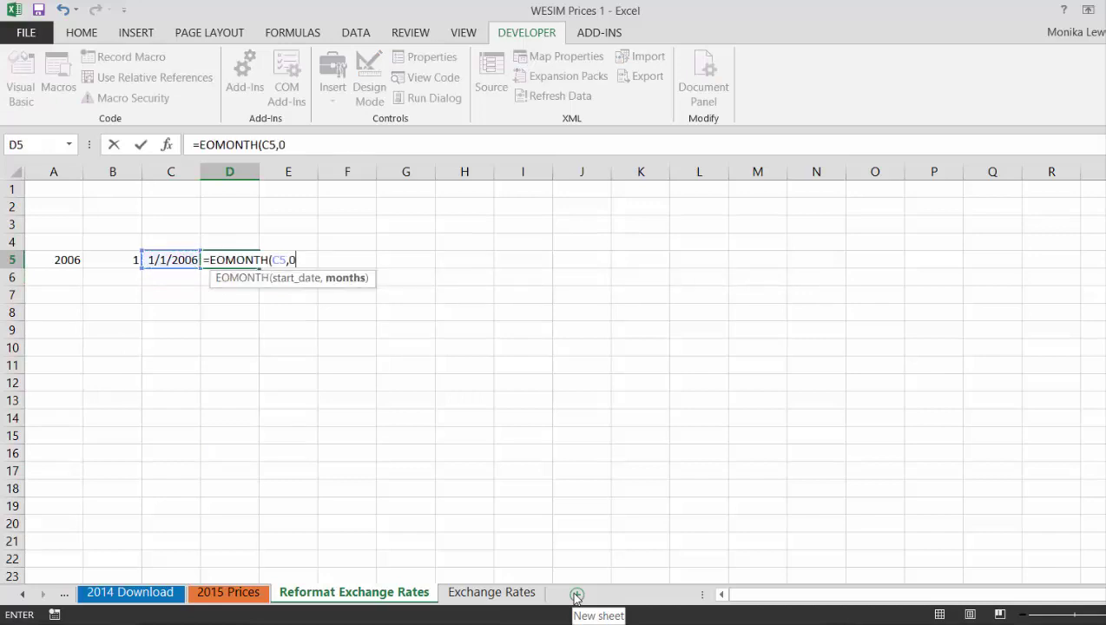
{"action": "type", "text": ")"}
{"action": "key", "text": "Return"}
{"action": "key", "text": "Up"}
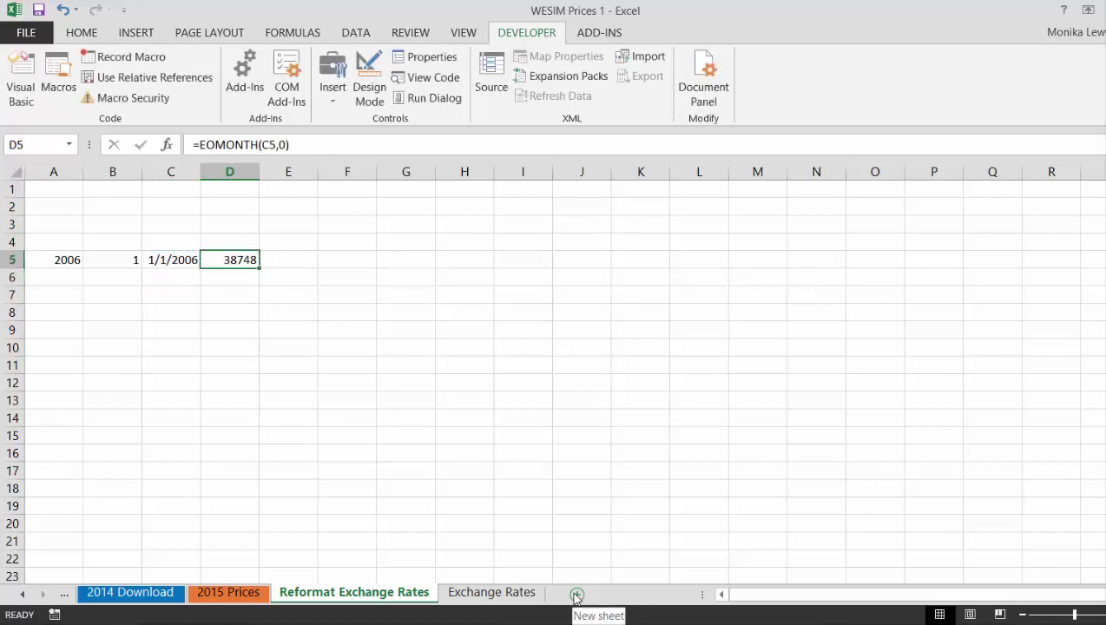
{"action": "key", "text": "ctrl+shift+3"}
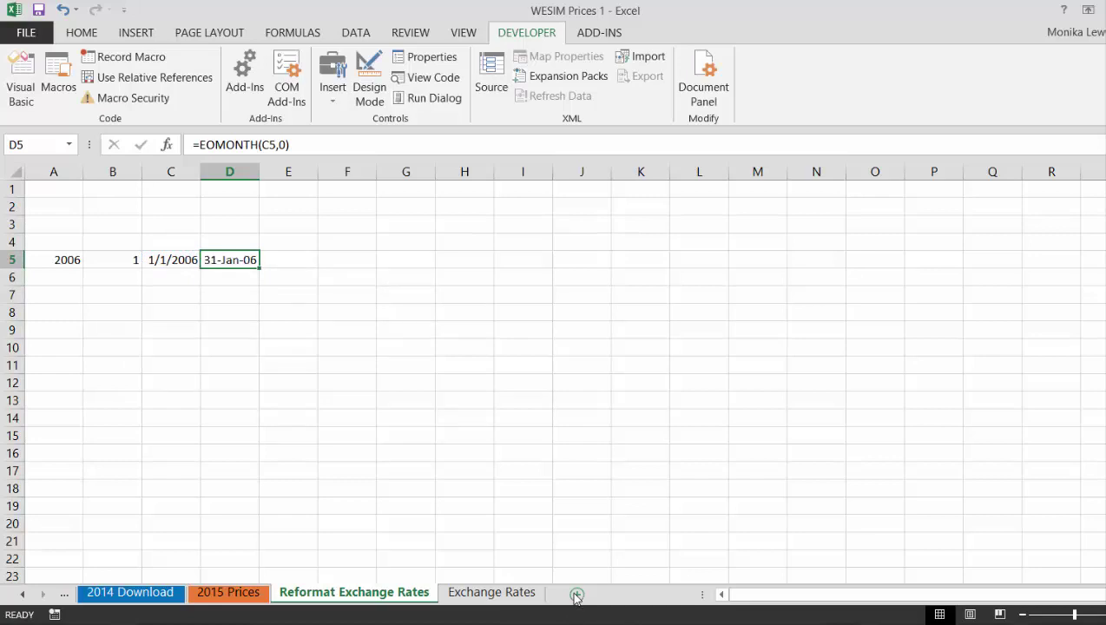
Calculate the following month's end date in cell D6 with the formula =EOMONTH(D5,1)
{"action": "key", "text": "Return"}
{"action": "type", "text": "=e"}
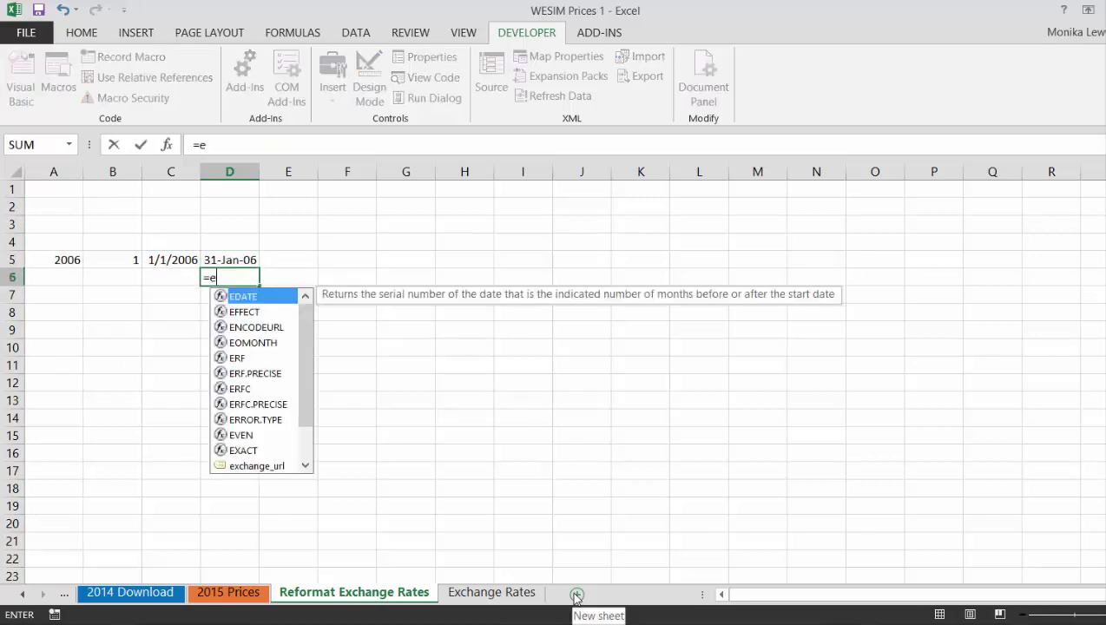
{"action": "type", "text": "o"}
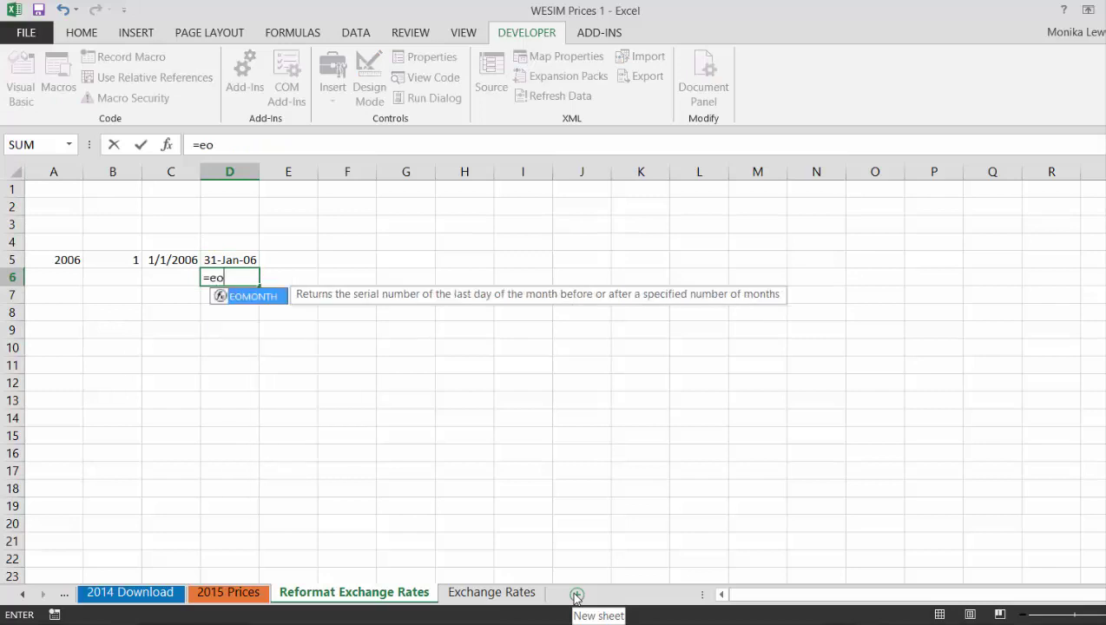
{"action": "key", "text": "Tab"}
{"action": "key", "text": "Up"}
{"action": "type", "text": ","}
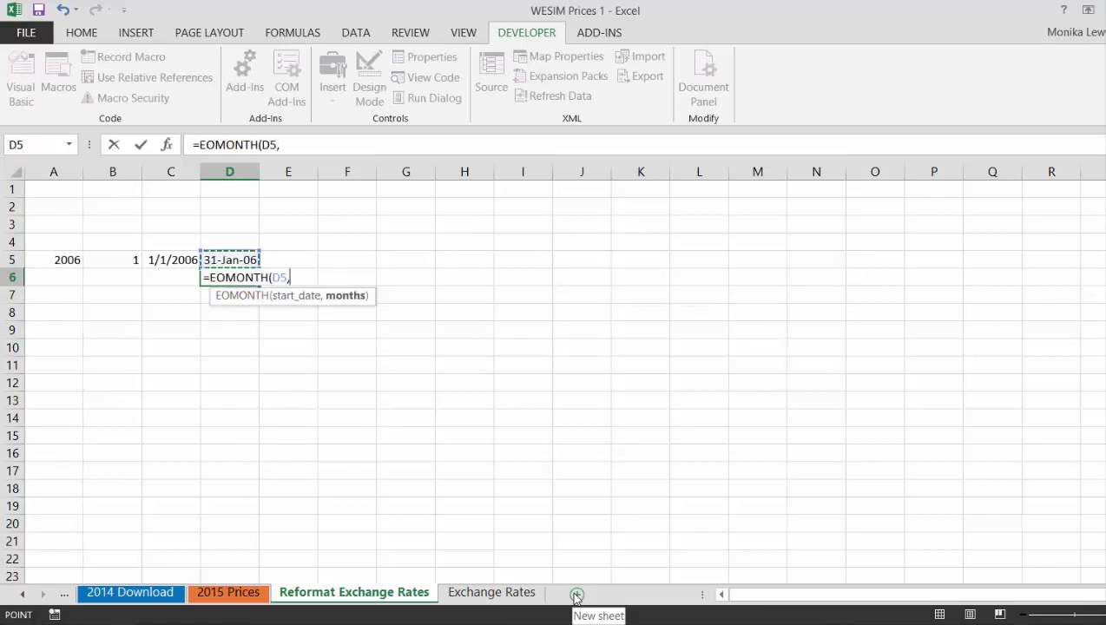
{"action": "type", "text": "1"}
{"action": "key", "text": "Return"}
{"action": "key", "text": "Up"}
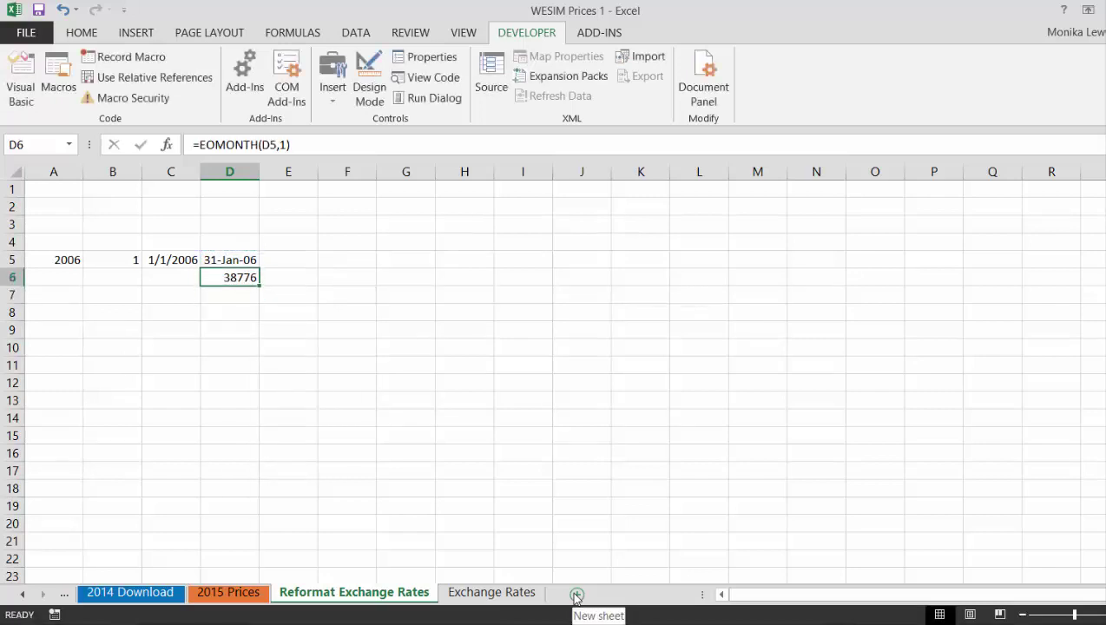
Format D6 as a day-month-year date and fill its EOMONTH formula down column D to row 86
{"action": "key", "text": "ctrl+shift+3"}
{"action": "key", "text": "shift+Down"}
{"action": "key", "text": "shift+Down"}
{"action": "key", "text": "shift+Down"}
{"action": "key", "text": "shift+Down"}
{"action": "key", "text": "shift+Down"}
{"action": "key", "text": "shift+Down"}
{"action": "key", "text": "shift+Down"}
{"action": "key", "text": "shift+Down"}
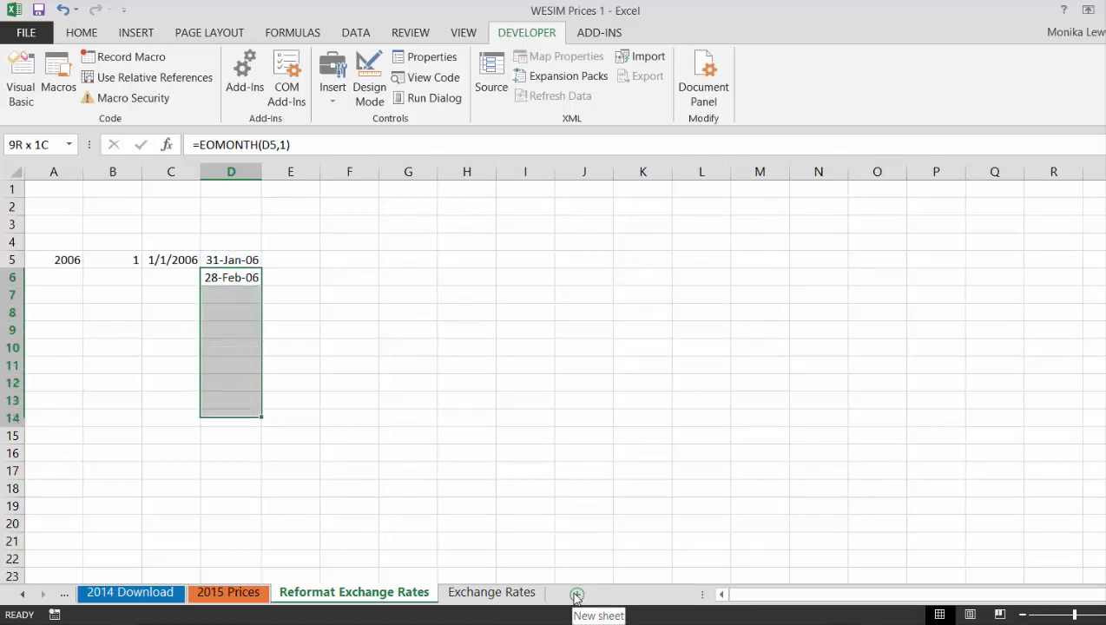
{"action": "key", "text": "shift+Down"}
{"action": "key", "text": "shift+Down"}
{"action": "key", "text": "shift+Down"}
{"action": "key", "text": "shift+Down"}
{"action": "key", "text": "shift+Down"}
{"action": "key", "text": "shift+Down"}
{"action": "key", "text": "shift+Down"}
{"action": "key", "text": "shift+Down"}
{"action": "key", "text": "shift+Down"}
{"action": "key", "text": "shift+Down"}
{"action": "key", "text": "shift+Down"}
{"action": "key", "text": "shift+Down"}
{"action": "key", "text": "shift+Down"}
{"action": "key", "text": "shift+Down"}
{"action": "key", "text": "shift+Down"}
{"action": "key", "text": "shift+Down"}
{"action": "key", "text": "shift+Down"}
{"action": "key", "text": "shift+Down"}
{"action": "key", "text": "shift+Down"}
{"action": "key", "text": "shift+Down"}
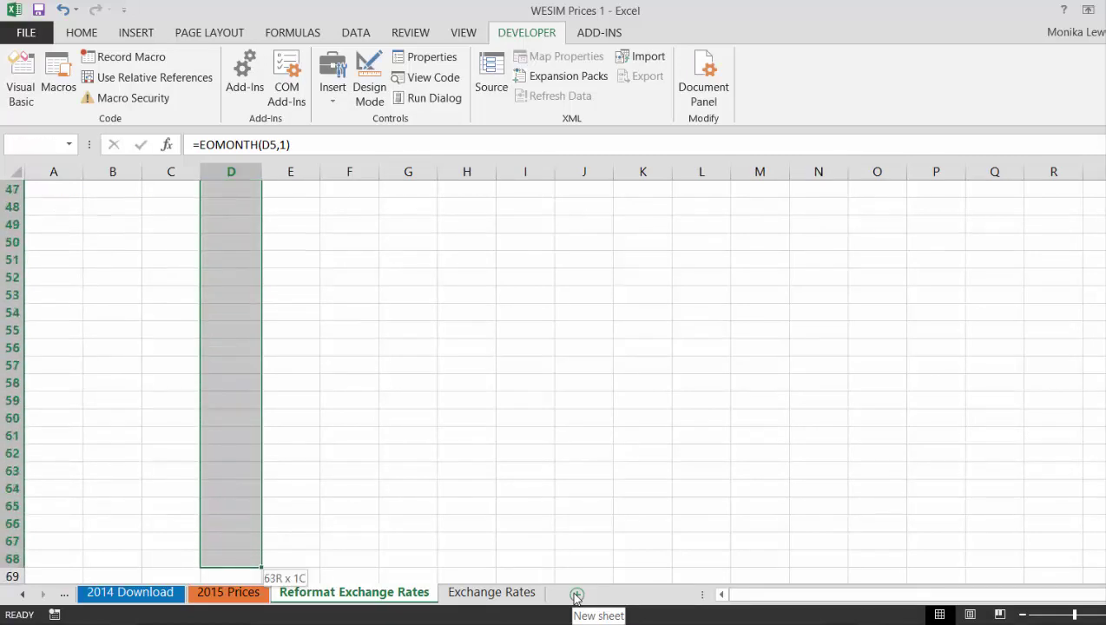
{"action": "key", "text": "shift+Down"}
{"action": "key", "text": "shift+Down"}
{"action": "key", "text": "shift+Down"}
{"action": "key", "text": "shift+Down"}
{"action": "key", "text": "shift+Down"}
{"action": "key", "text": "shift+Down"}
{"action": "key", "text": "shift+Down"}
{"action": "key", "text": "shift+Down"}
{"action": "key", "text": "shift+Down"}
{"action": "key", "text": "shift+Down"}
{"action": "key", "text": "shift+Down"}
{"action": "key", "text": "shift+Down"}
{"action": "key", "text": "shift+Down"}
{"action": "key", "text": "shift+Down"}
{"action": "key", "text": "shift+Down"}
{"action": "key", "text": "shift+Down"}
{"action": "key", "text": "shift+Down"}
{"action": "key", "text": "shift+Down"}
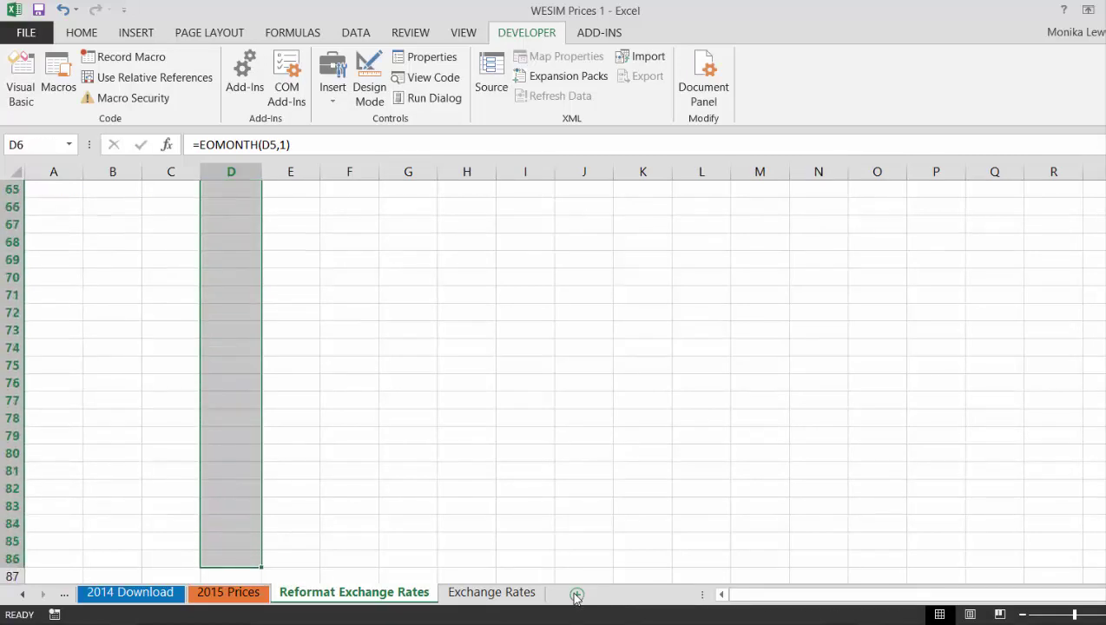
{"action": "key", "text": "ctrl+d"}
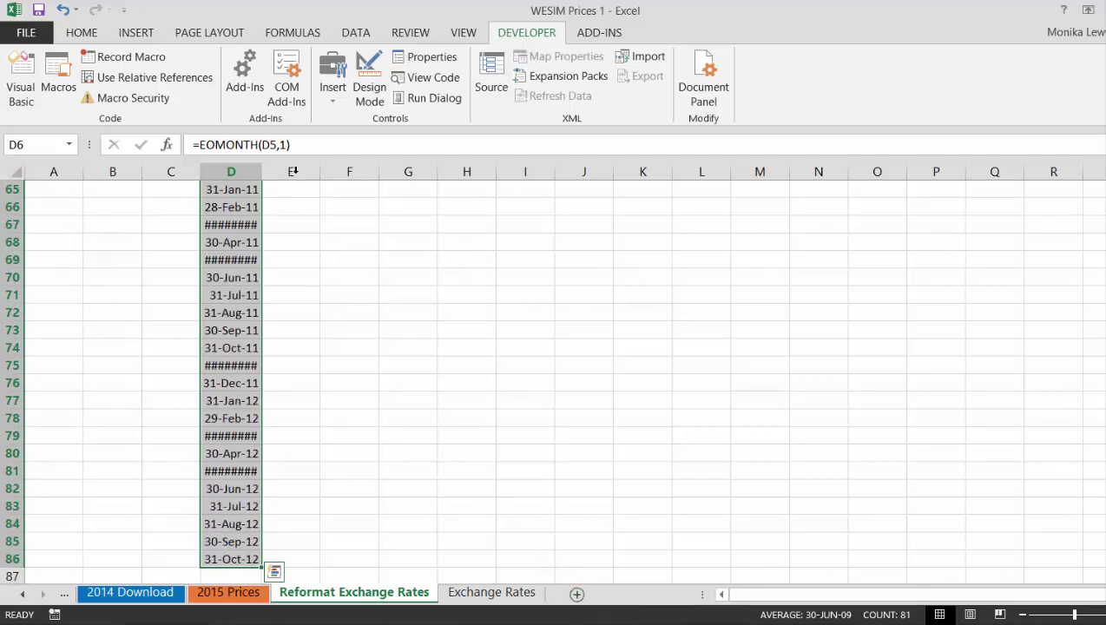
Widen column D to fit the full dates and extend the month-end formula from D86 down to row 177
{"action": "left_click_drag", "start_coordinate": [260, 171], "coordinate": [279, 173]}
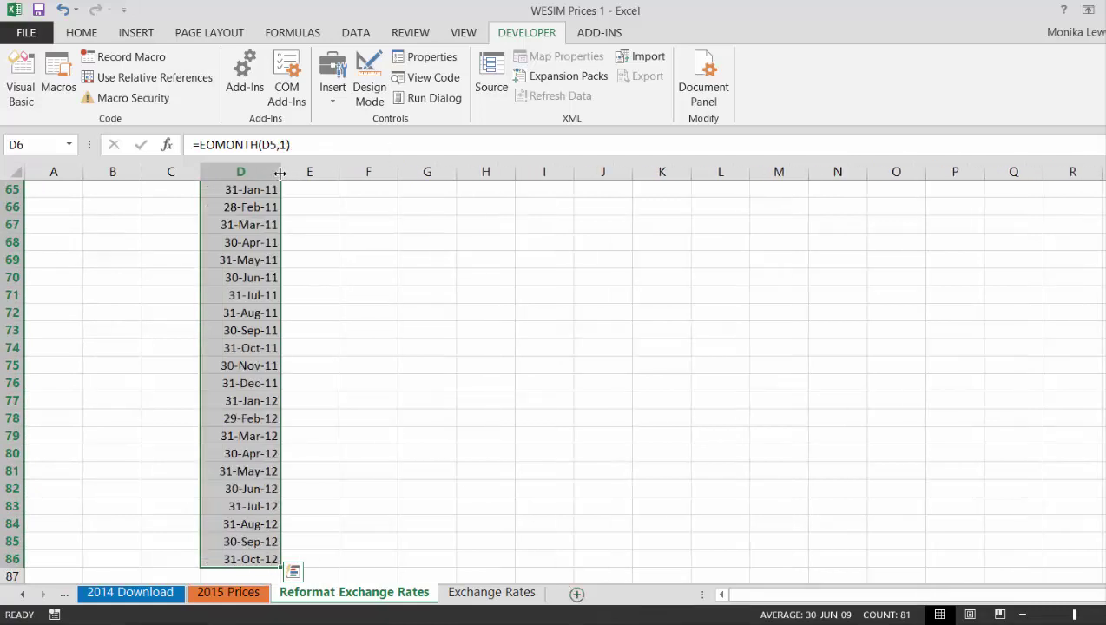
{"action": "key", "text": "Down"}
{"action": "key", "text": "ctrl+Down"}
{"action": "key", "text": "Down"}
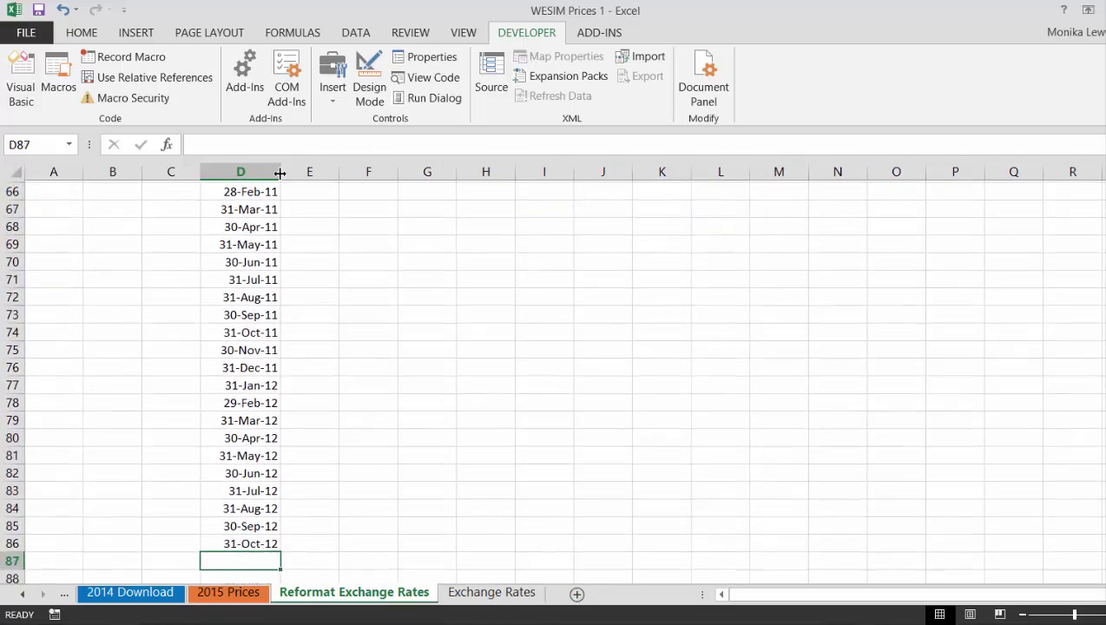
{"action": "key", "text": "Up"}
{"action": "key", "text": "shift+Down"}
{"action": "key", "text": "shift+Down"}
{"action": "key", "text": "shift+Down"}
{"action": "key", "text": "shift+Down"}
{"action": "key", "text": "shift+Down"}
{"action": "key", "text": "shift+Down"}
{"action": "key", "text": "shift+Down"}
{"action": "key", "text": "shift+Down"}
{"action": "key", "text": "shift+Down"}
{"action": "key", "text": "shift+Down"}
{"action": "key", "text": "shift+Down"}
{"action": "key", "text": "shift+Down"}
{"action": "key", "text": "shift+Down"}
{"action": "key", "text": "shift+Down"}
{"action": "key", "text": "shift+Down"}
{"action": "key", "text": "shift+Down"}
{"action": "key", "text": "shift+Down"}
{"action": "key", "text": "shift+Down"}
{"action": "key", "text": "shift+Down"}
{"action": "key", "text": "shift+Down"}
{"action": "key", "text": "shift+Down"}
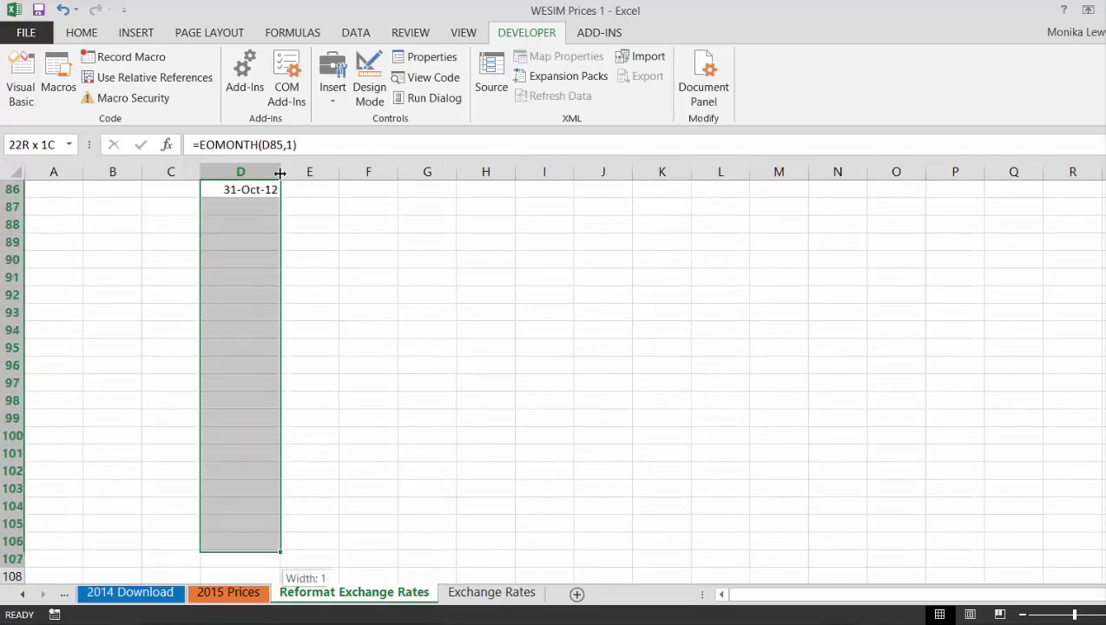
{"action": "key", "text": "shift+Down"}
{"action": "key", "text": "shift+Down"}
{"action": "key", "text": "shift+Down"}
{"action": "key", "text": "shift+Down"}
{"action": "key", "text": "shift+Down"}
{"action": "key", "text": "shift+Down"}
{"action": "key", "text": "shift+Down"}
{"action": "key", "text": "shift+Down"}
{"action": "key", "text": "shift+Down"}
{"action": "key", "text": "shift+Down"}
{"action": "key", "text": "shift+Down"}
{"action": "key", "text": "shift+Down"}
{"action": "key", "text": "shift+Down"}
{"action": "key", "text": "shift+Down"}
{"action": "key", "text": "shift+Down"}
{"action": "key", "text": "shift+Down"}
{"action": "key", "text": "shift+Down"}
{"action": "key", "text": "shift+Down"}
{"action": "key", "text": "shift+Down"}
{"action": "key", "text": "shift+Down"}
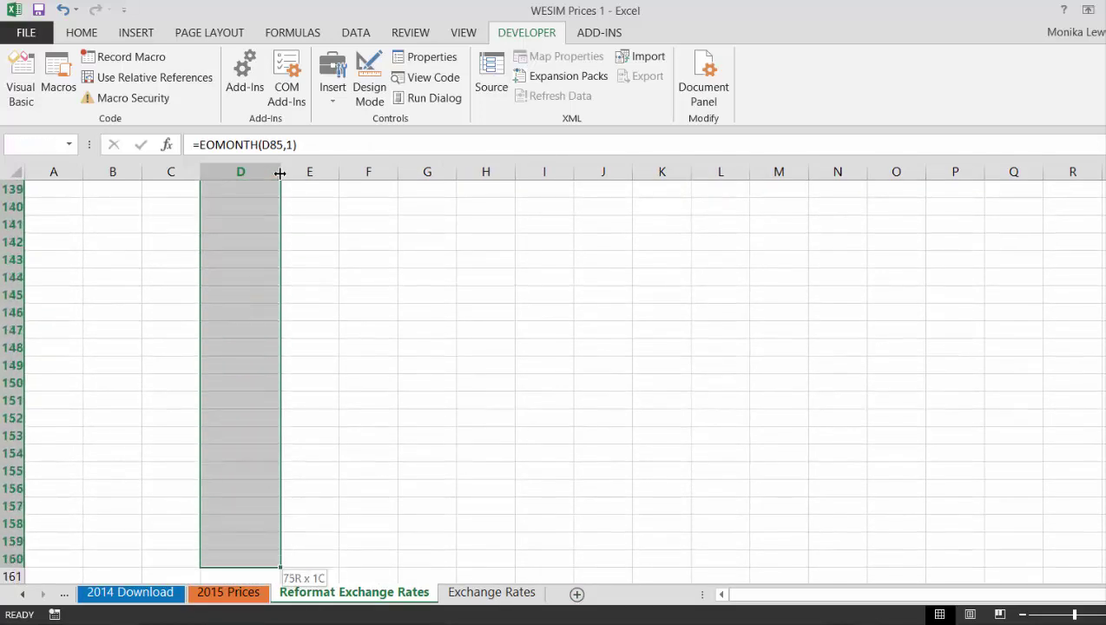
{"action": "key", "text": "ctrl+d"}
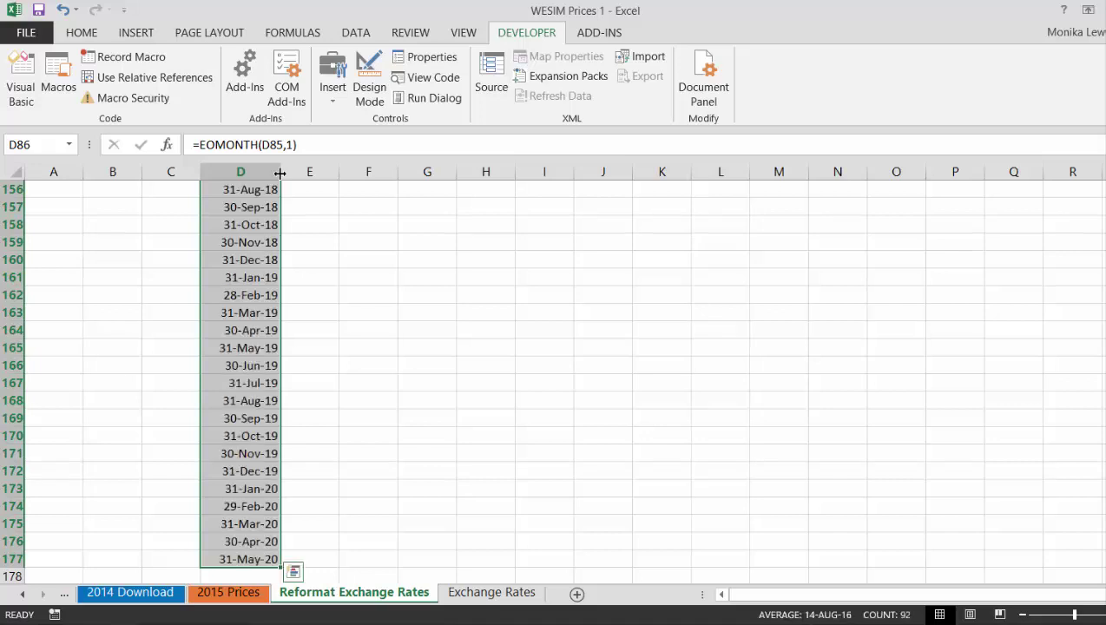
Review the start of the month-end series in column D and the monthly average rates on the Exchange Rates sheet
{"action": "key", "text": "ctrl+Up"}
{"action": "key", "text": "ctrl+Up"}
{"action": "key", "text": "Down"}
{"action": "key", "text": "Down"}
{"action": "key", "text": "Down"}
{"action": "key", "text": "Down"}
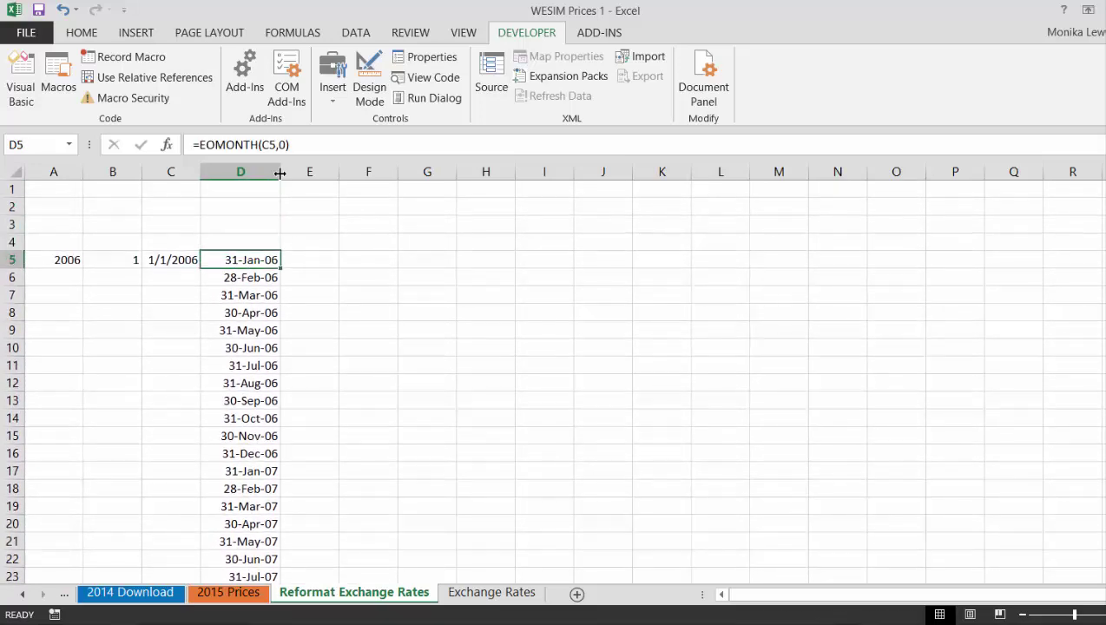
{"action": "key", "text": "ctrl+Page_Down"}
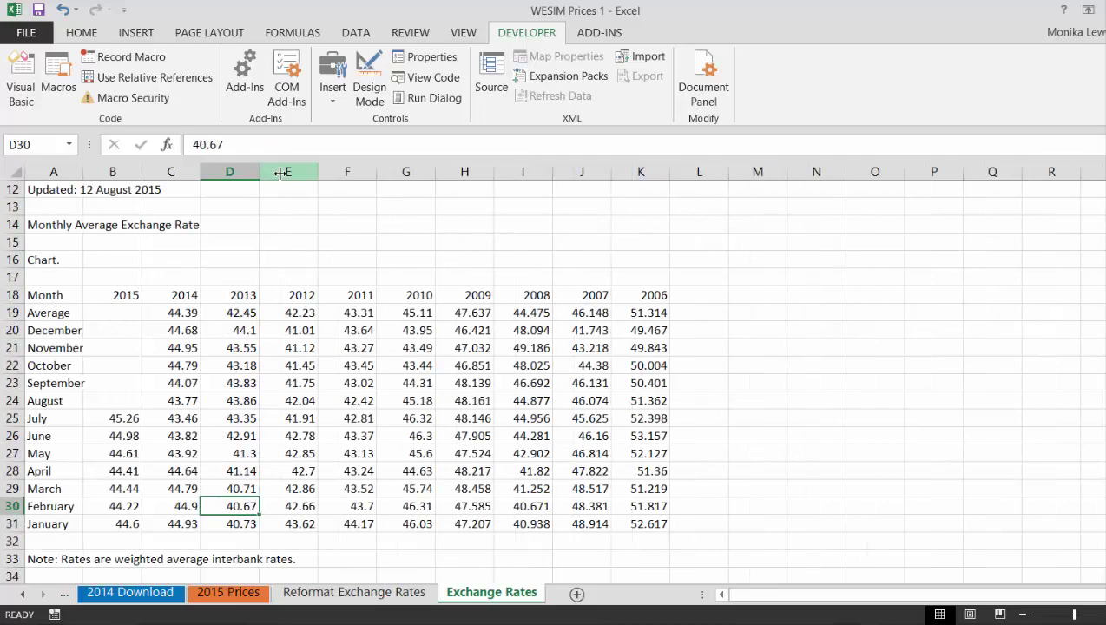
Clear the leftover date and hour entries in F3:H3 on the Prices for 2006 to 2013 sheet
{"action": "key", "text": "ctrl+Page_Up"}
{"action": "key", "text": "ctrl+Page_Up"}
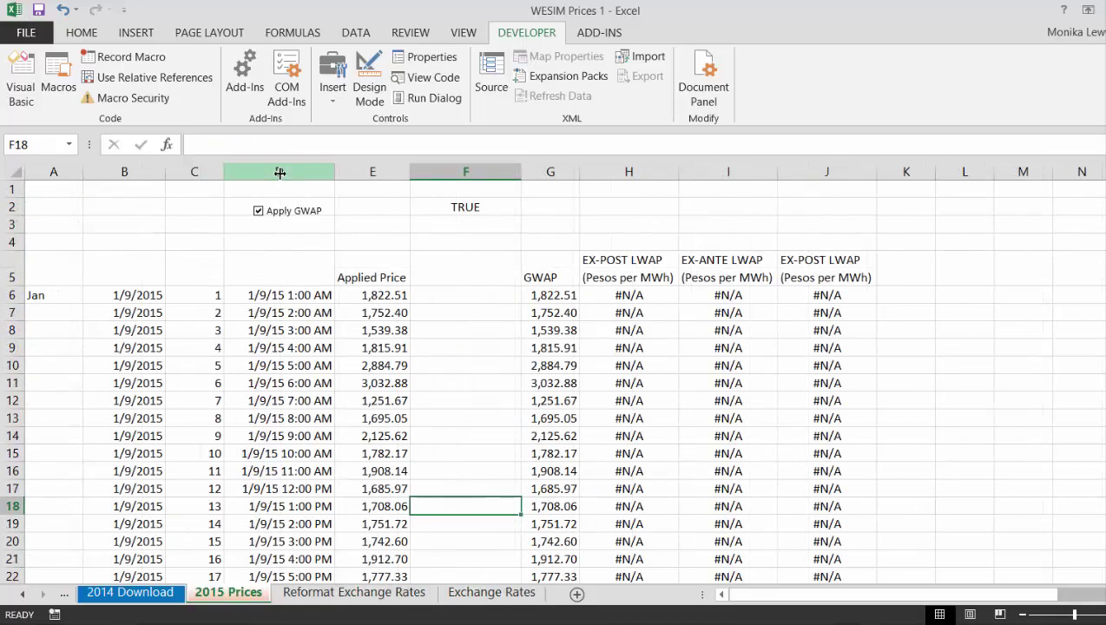
{"action": "key", "text": "ctrl+Page_Up"}
{"action": "key", "text": "ctrl+Page_Up"}
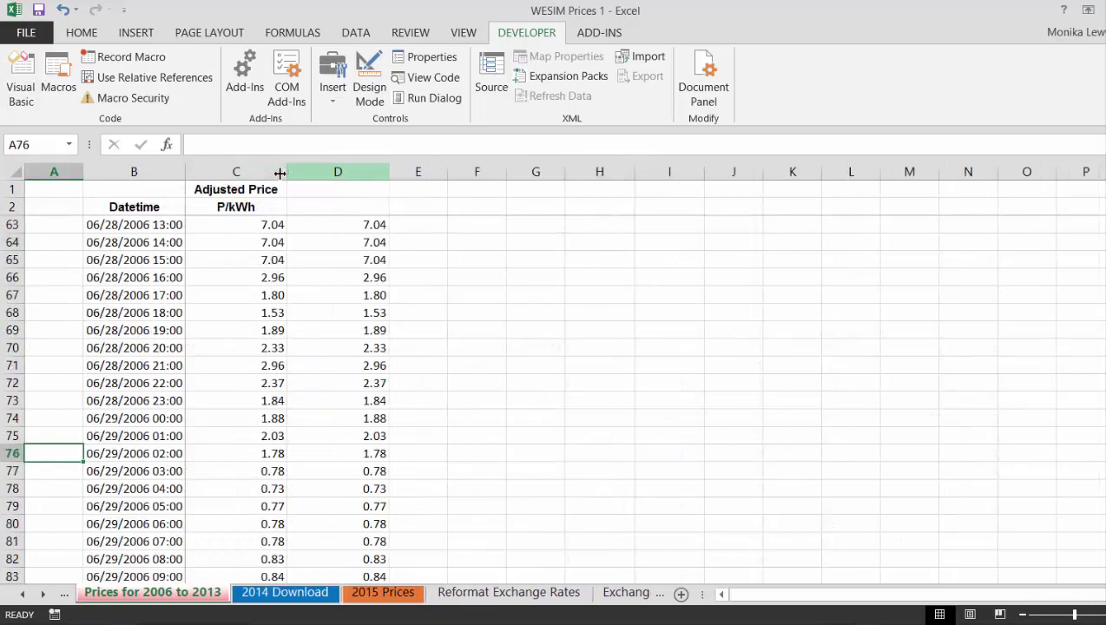
{"action": "key", "text": "Up"}
{"action": "key", "text": "ctrl+Home"}
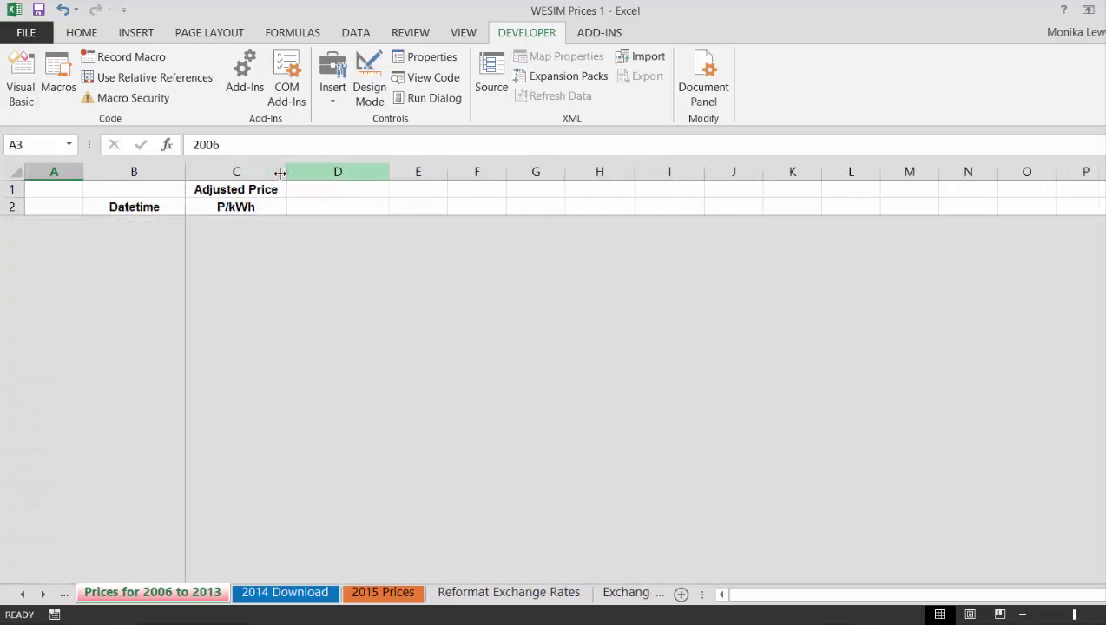
{"action": "key", "text": "Up"}
{"action": "key", "text": "Up"}
{"action": "key", "text": "Right"}
{"action": "key", "text": "Right"}
{"action": "key", "text": "Right"}
{"action": "key", "text": "Right"}
{"action": "key", "text": "Right"}
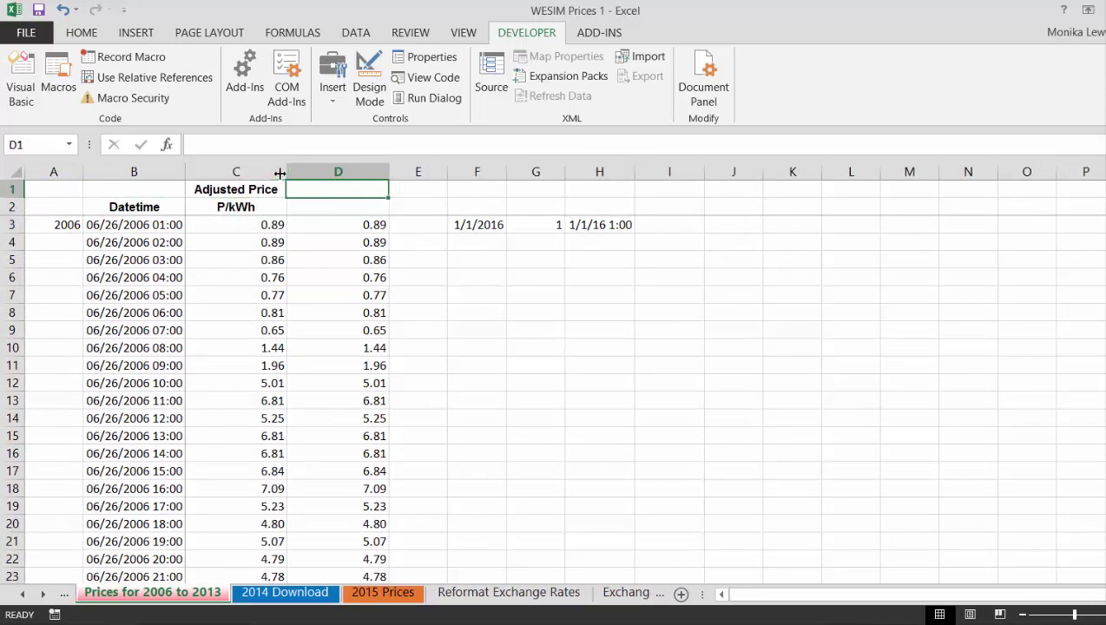
{"action": "key", "text": "Down"}
{"action": "key", "text": "Down"}
{"action": "key", "text": "shift+Right"}
{"action": "key", "text": "shift+Right"}
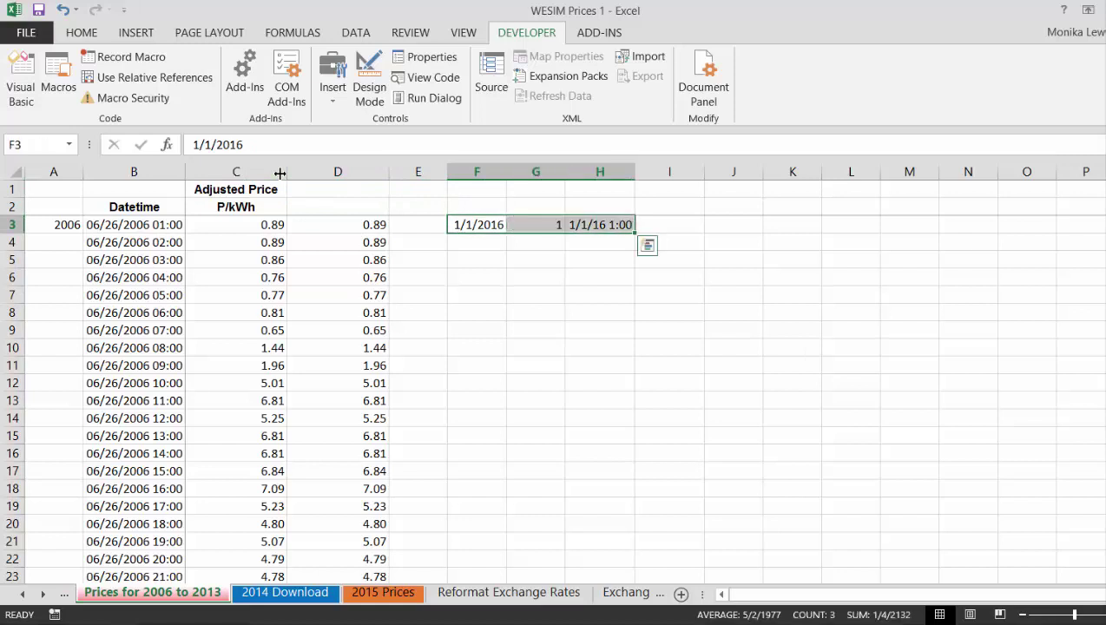
{"action": "key", "text": "Delete"}
Enter the heading Month End in cell E2 of the Prices for 2006 to 2013 sheet
{"action": "key", "text": "Left"}
{"action": "key", "text": "Up"}
{"action": "key", "text": "Up"}
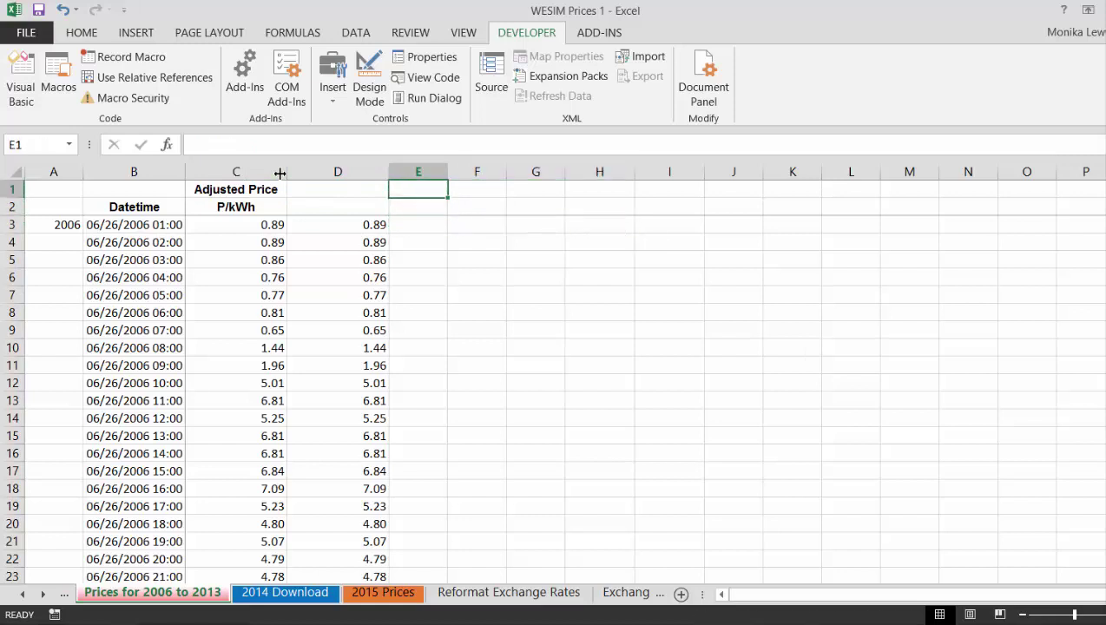
{"action": "key", "text": "Down"}
{"action": "key", "text": "Down"}
{"action": "key", "text": "Up"}
{"action": "key", "text": "Up"}
{"action": "key", "text": "Down"}
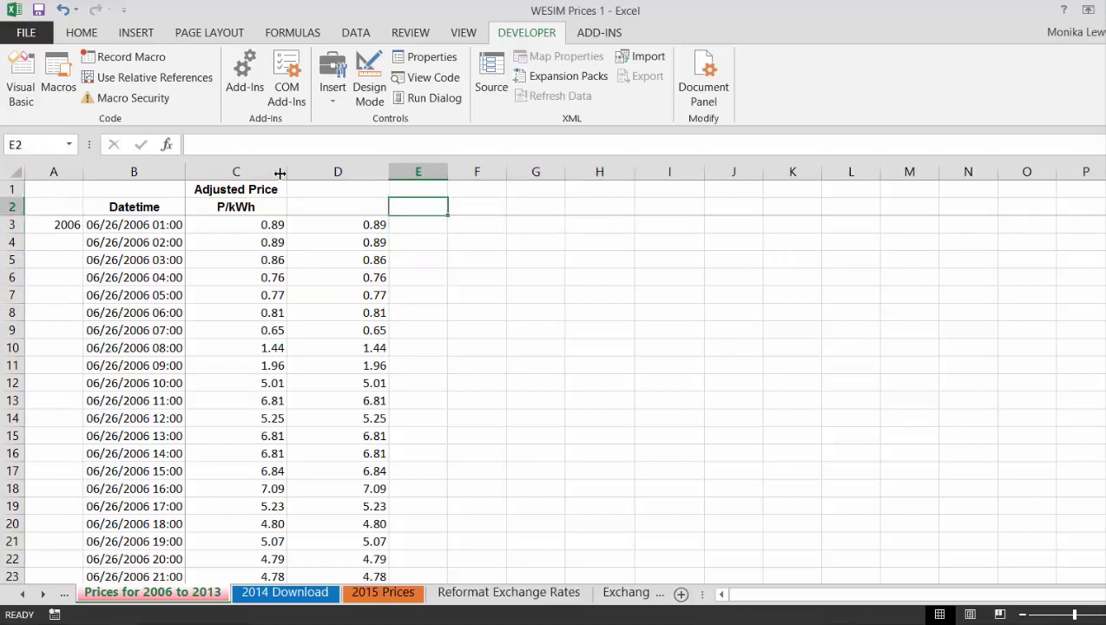
{"action": "type", "text": "Exc"}
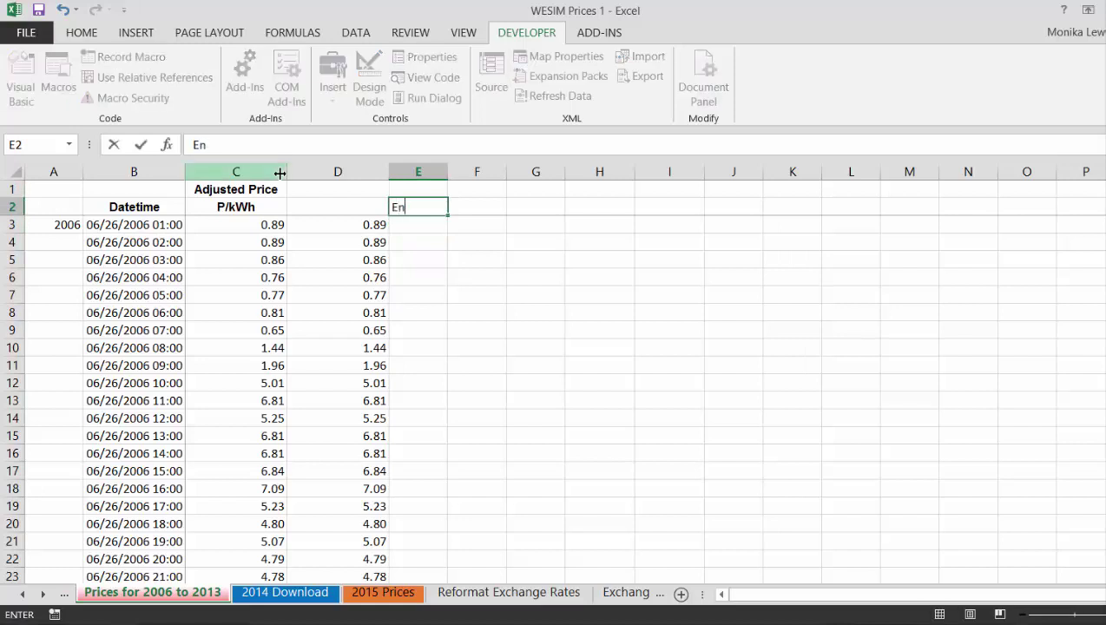
{"action": "key", "text": "BackSpace"}
{"action": "key", "text": "BackSpace"}
{"action": "key", "text": "BackSpace"}
{"action": "type", "text": "Month End"}
{"action": "key", "text": "ctrl+Return"}
Enter =EOMONTH(B3,0) in E3 and format the cell as a day-month-year date
{"action": "key", "text": "Down"}
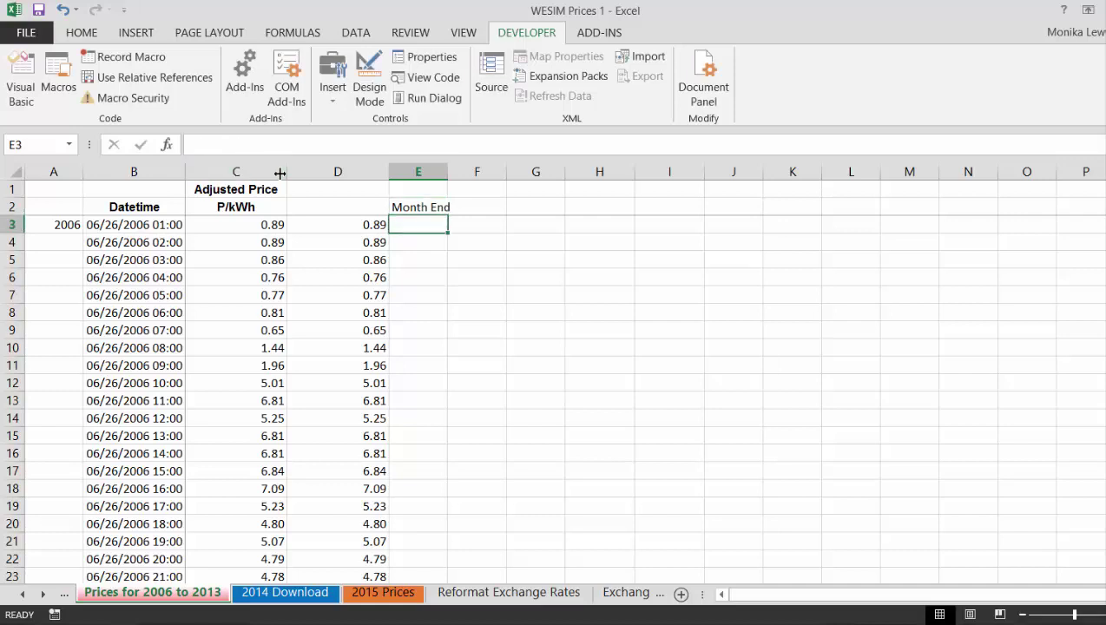
{"action": "type", "text": "=e"}
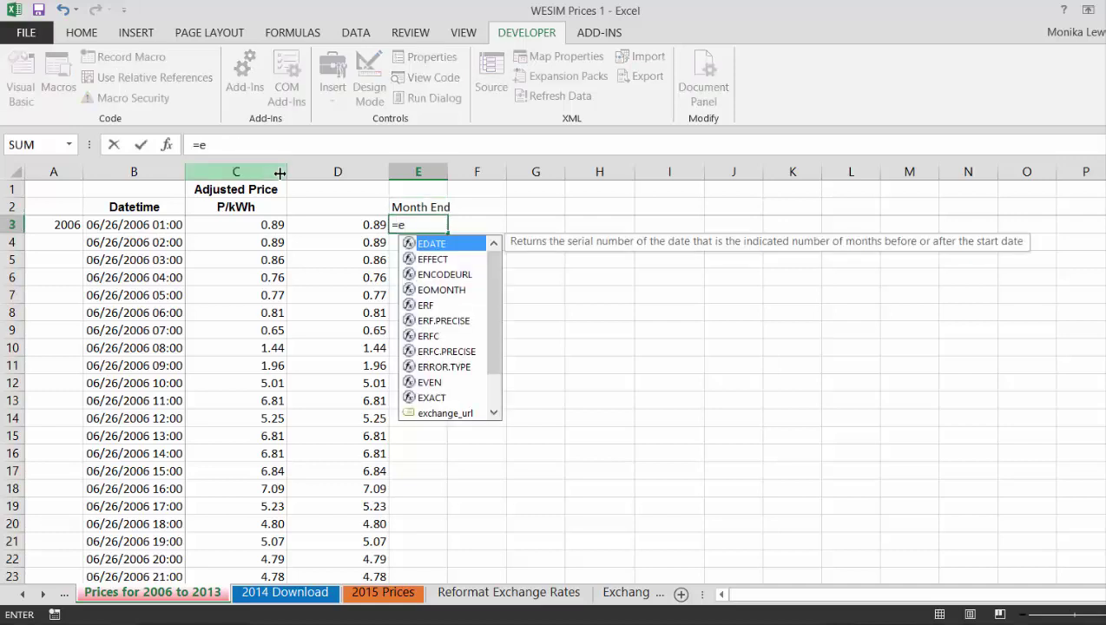
{"action": "type", "text": "o"}
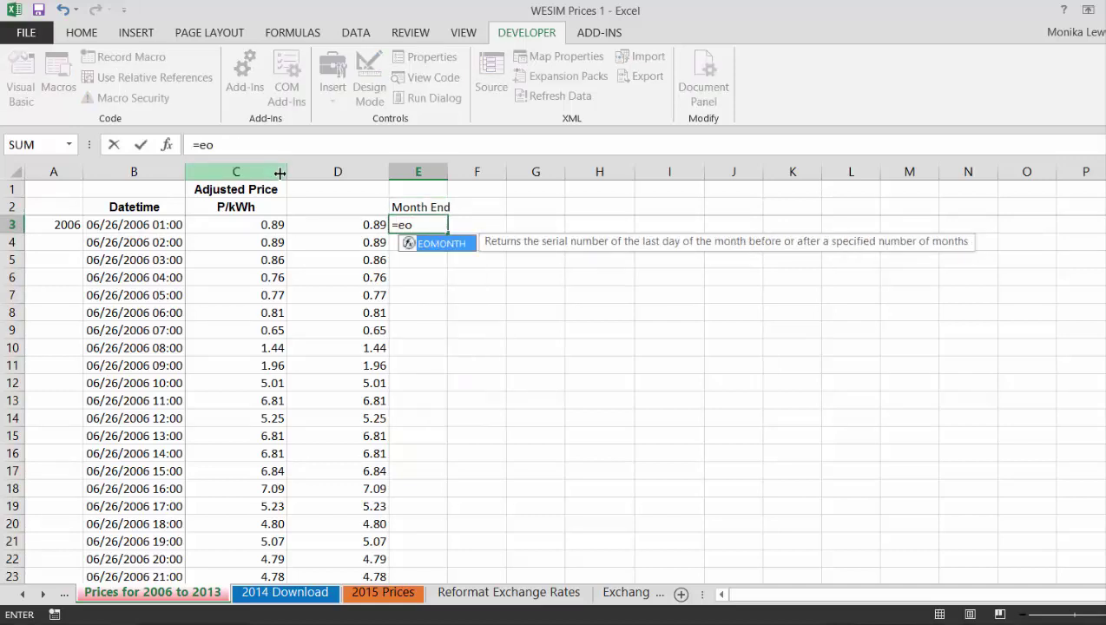
{"action": "key", "text": "Tab"}
{"action": "key", "text": "Left"}
{"action": "key", "text": "Left"}
{"action": "key", "text": "Left"}
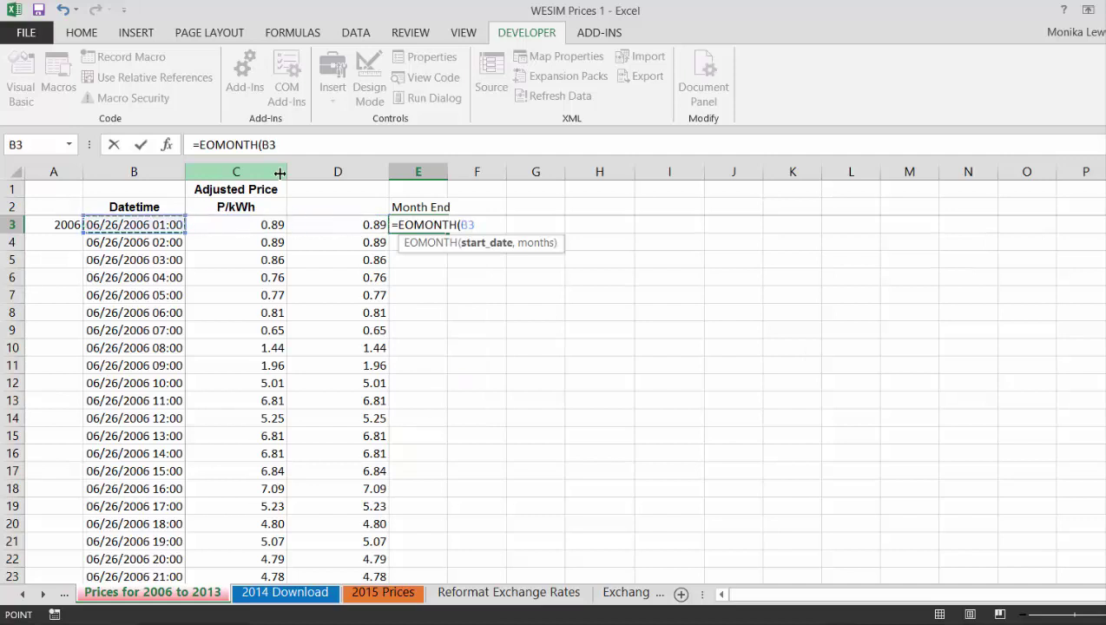
{"action": "type", "text": ",0)"}
{"action": "key", "text": "Return"}
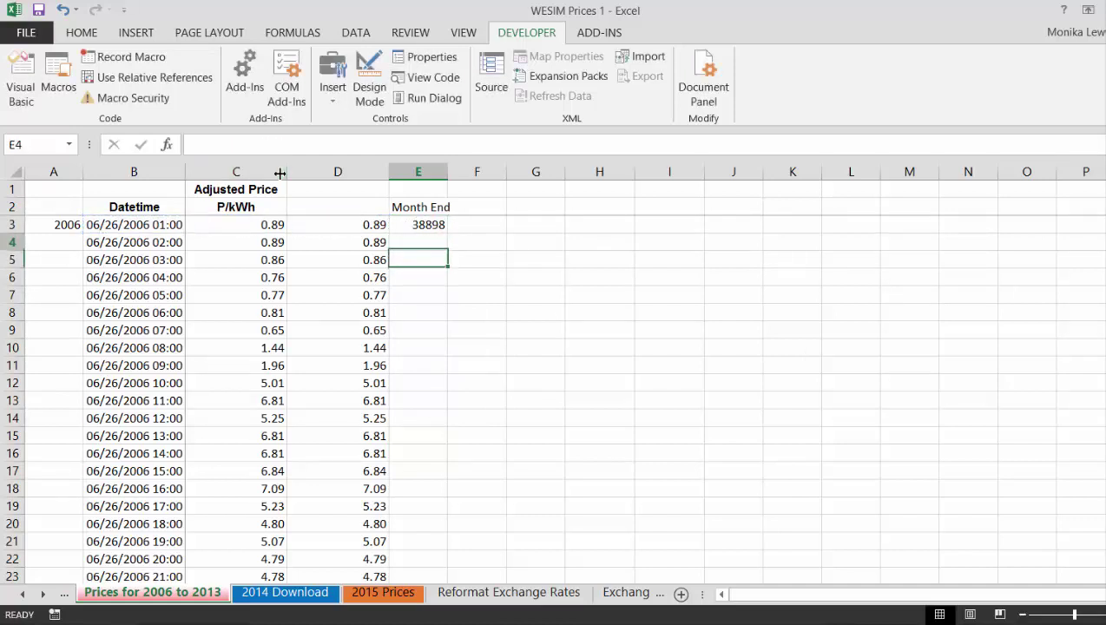
{"action": "key", "text": "Up"}
{"action": "key", "text": "ctrl+shift+3"}
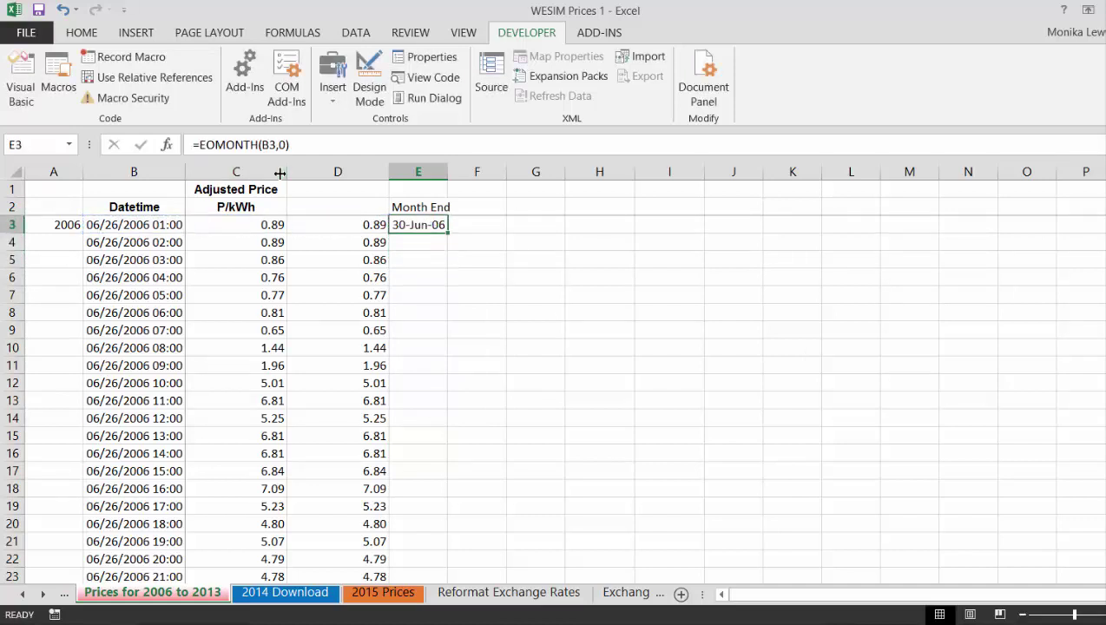
Fill the Month End formula down column E to the last data row and widen the column to fit the dates
{"action": "double_click", "coordinate": [448, 231]}
{"action": "key", "text": "Down"}
{"action": "key", "text": "Down"}
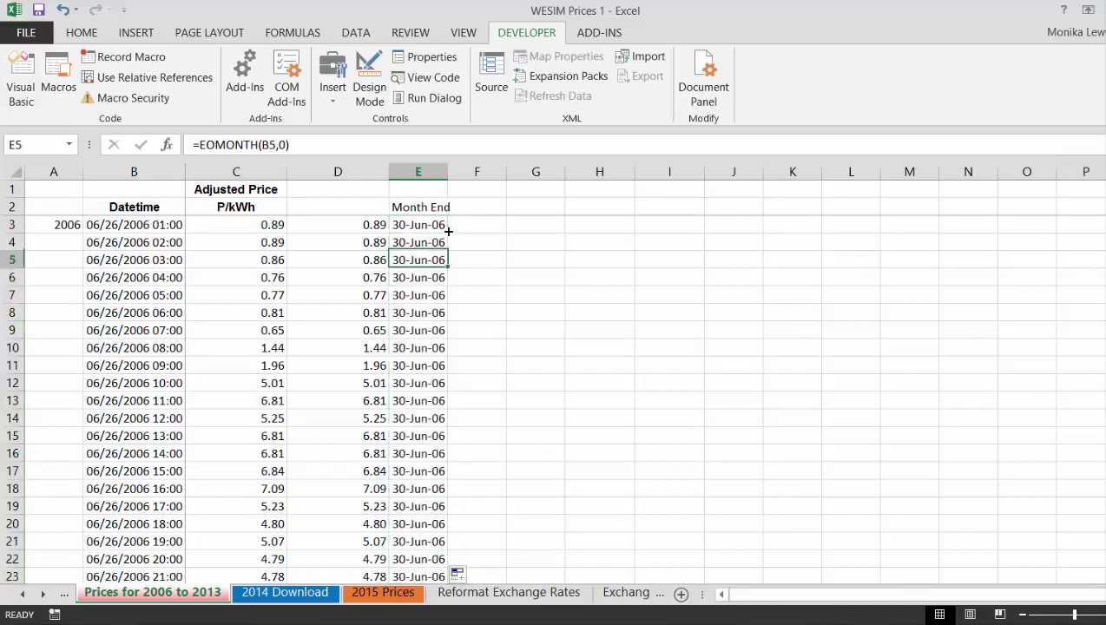
{"action": "key", "text": "ctrl+Down"}
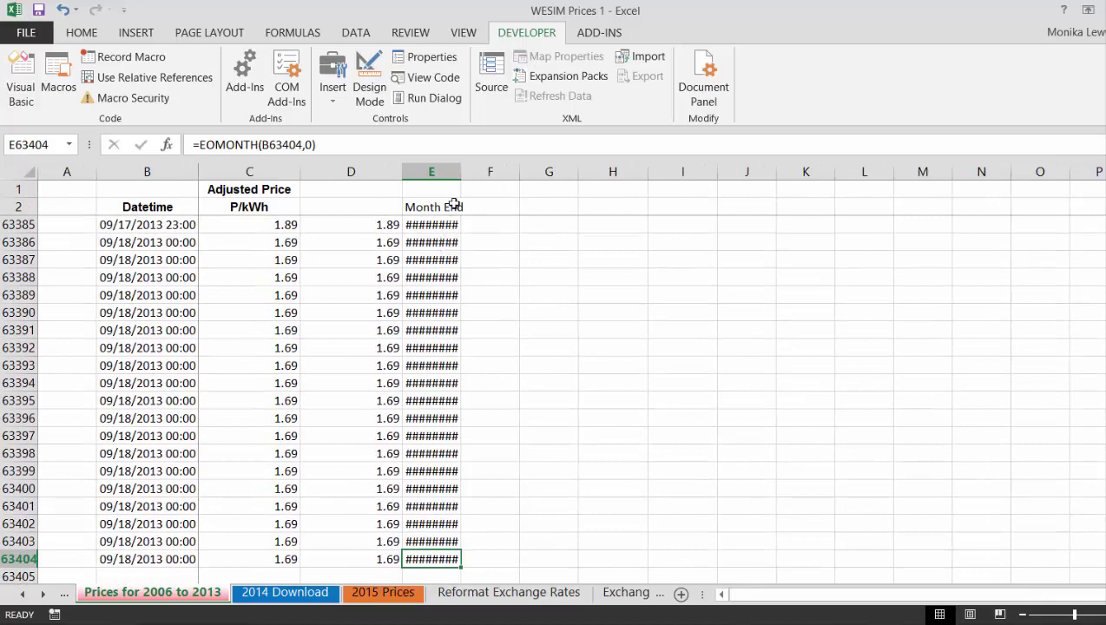
{"action": "left_click_drag", "start_coordinate": [461, 172], "coordinate": [483, 177]}
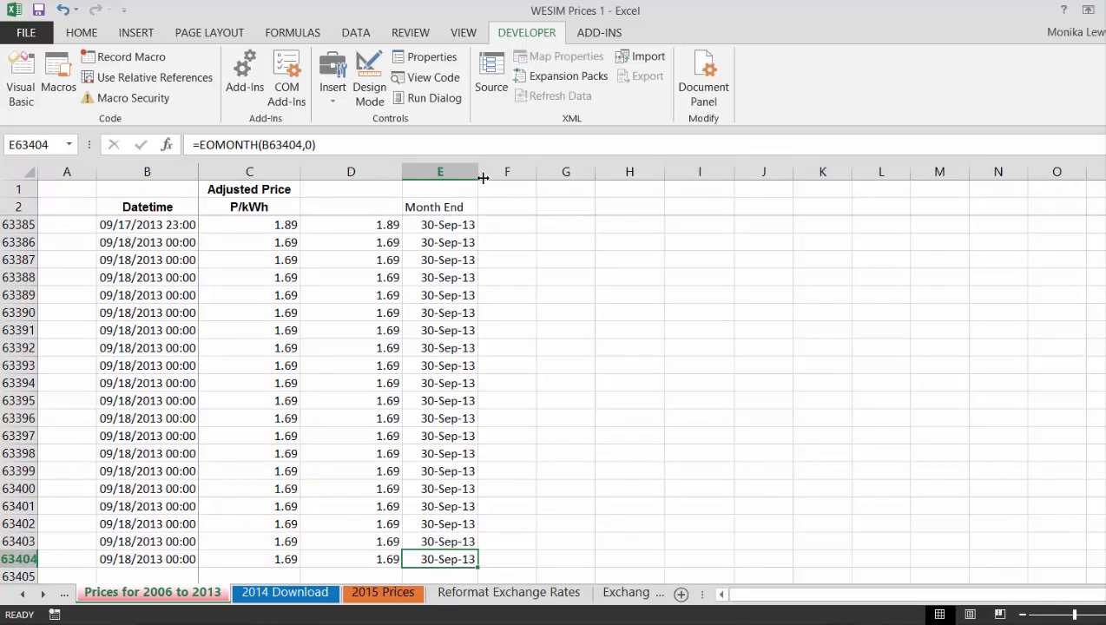
Enter the two-line heading Price in and USD in cells F1 and F2 of the Prices for 2006 to 2013 sheet
{"action": "key", "text": "ctrl+Up"}
{"action": "key", "text": "Up"}
{"action": "key", "text": "Down"}
{"action": "key", "text": "Down"}
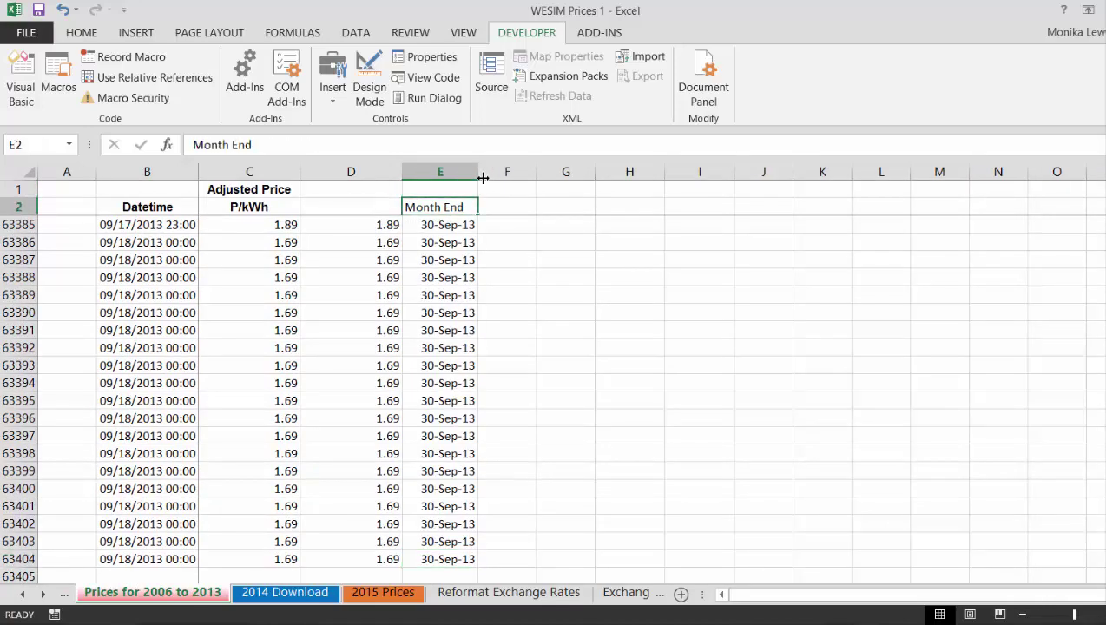
{"action": "key", "text": "Up"}
{"action": "key", "text": "Right"}
{"action": "key", "text": "Up"}
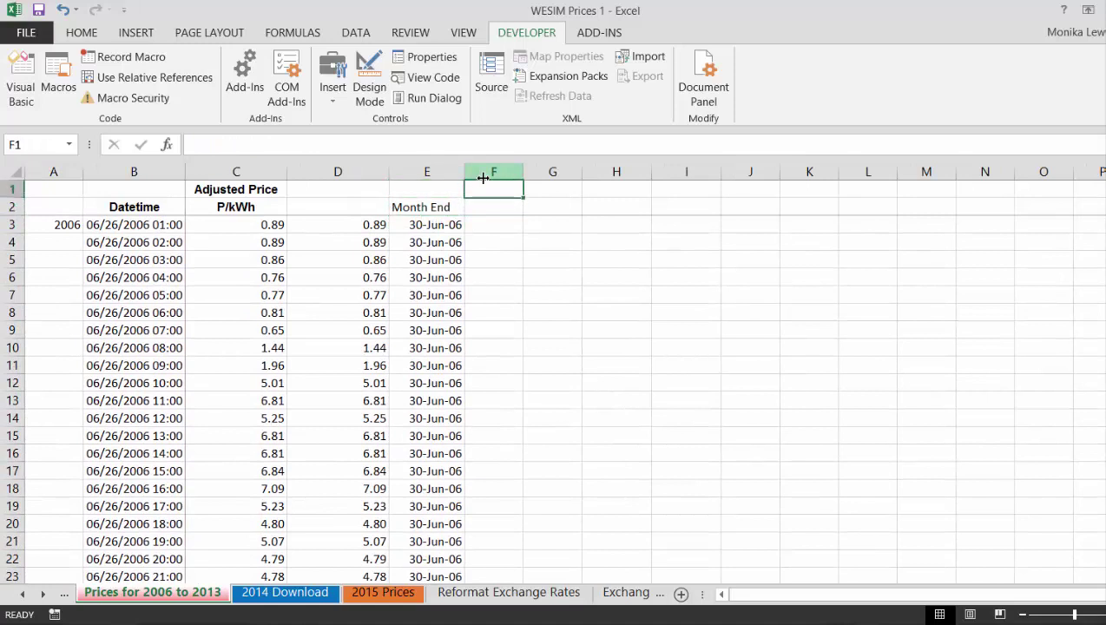
{"action": "type", "text": "Pre"}
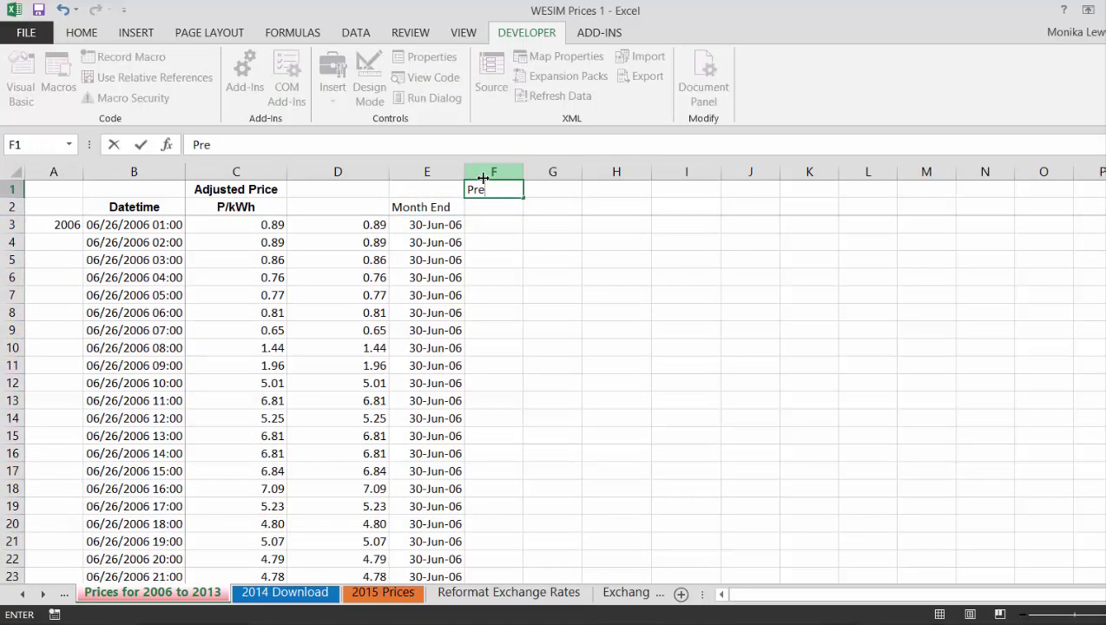
{"action": "key", "text": "BackSpace"}
{"action": "type", "text": "ice in"}
{"action": "key", "text": "Return"}
{"action": "type", "text": "UDS"}
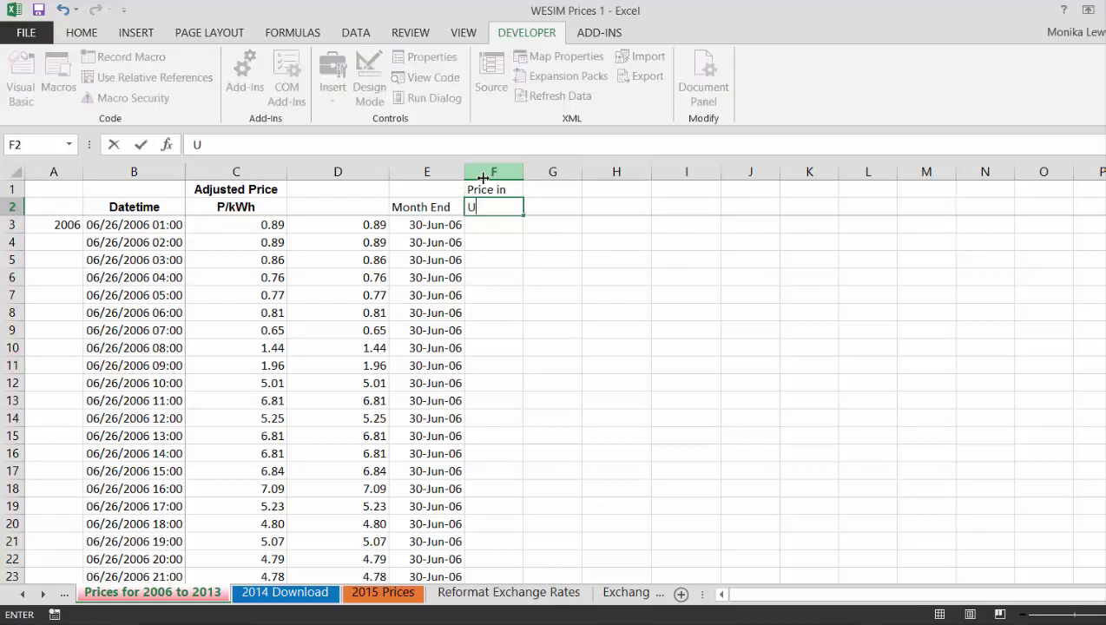
{"action": "key", "text": "BackSpace"}
{"action": "key", "text": "BackSpace"}
{"action": "type", "text": "SD"}
{"action": "key", "text": "Return"}
{"action": "key", "text": "Return"}
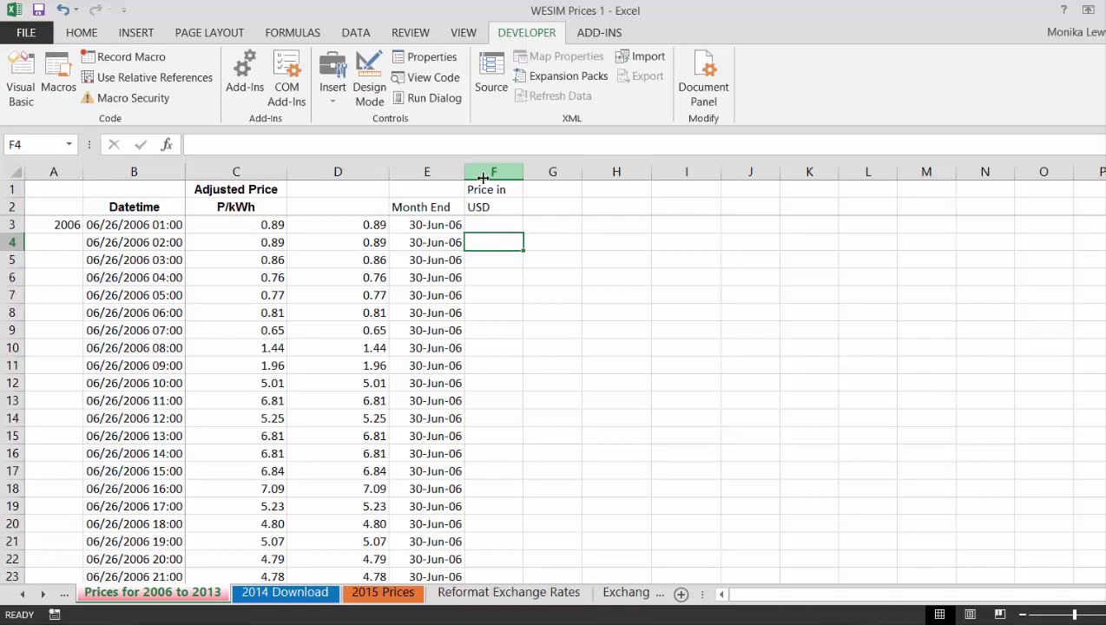
Look down the first hourly price rows and their month-end dates beside the empty USD price column
{"action": "key", "text": "Down"}
{"action": "key", "text": "Down"}
{"action": "key", "text": "Down"}
{"action": "key", "text": "Down"}
{"action": "key", "text": "Down"}
{"action": "key", "text": "Down"}
{"action": "key", "text": "Down"}
{"action": "key", "text": "Down"}
{"action": "key", "text": "Down"}
{"action": "key", "text": "Down"}
{"action": "key", "text": "Down"}
{"action": "key", "text": "Down"}
{"action": "key", "text": "Down"}
{"action": "key", "text": "Down"}
{"action": "key", "text": "Down"}
{"action": "key", "text": "Down"}
{"action": "key", "text": "Down"}
{"action": "key", "text": "Down"}
{"action": "key", "text": "Down"}
{"action": "key", "text": "Down"}
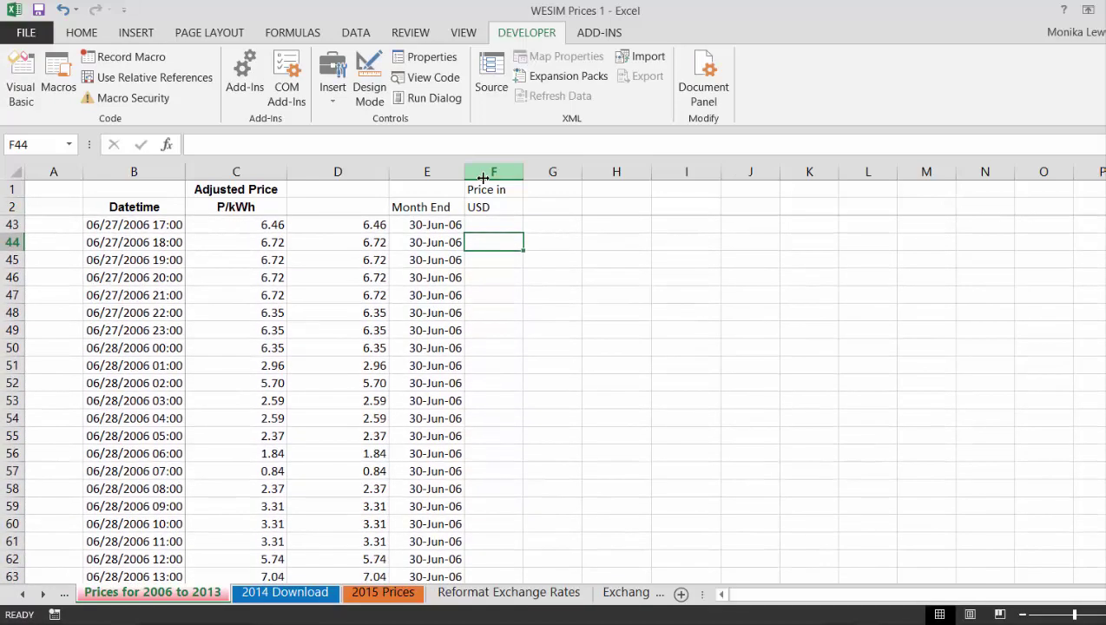
Inspect the match_with_mult_test formula in cell G3 of the Reformat Exchange Rates sheet
{"action": "key", "text": "ctrl+Page_Down"}
{"action": "key", "text": "ctrl+Page_Down"}
{"action": "key", "text": "ctrl+Page_Down"}
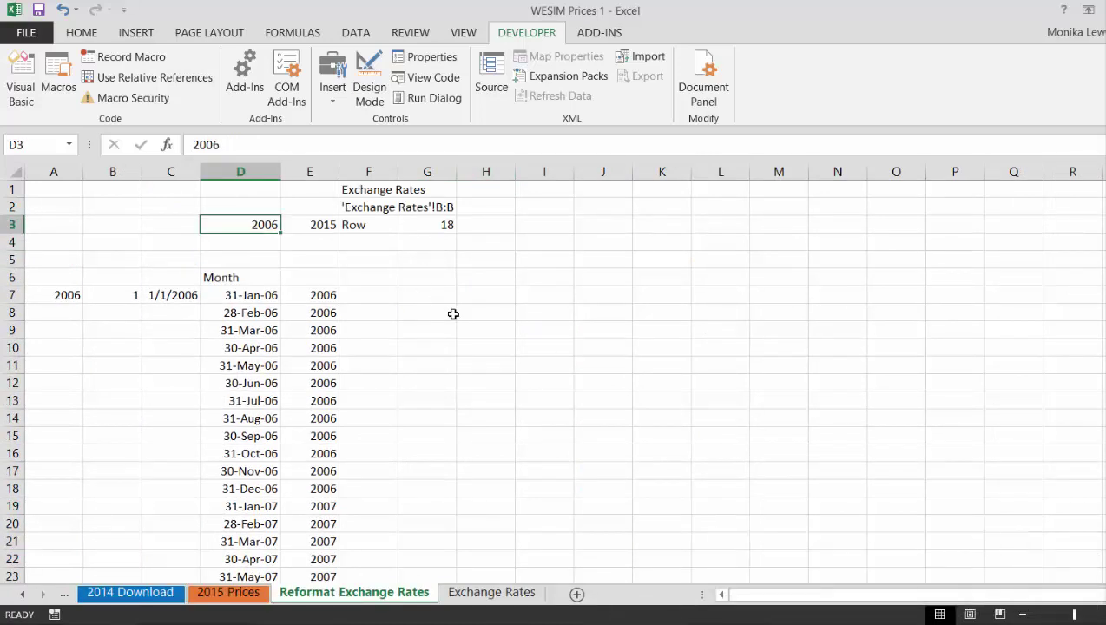
{"action": "left_click", "coordinate": [452, 314]}
{"action": "key", "text": "Up"}
{"action": "key", "text": "Up"}
{"action": "key", "text": "Up"}
{"action": "key", "text": "Up"}
{"action": "key", "text": "Up"}
{"action": "key", "text": "Left"}
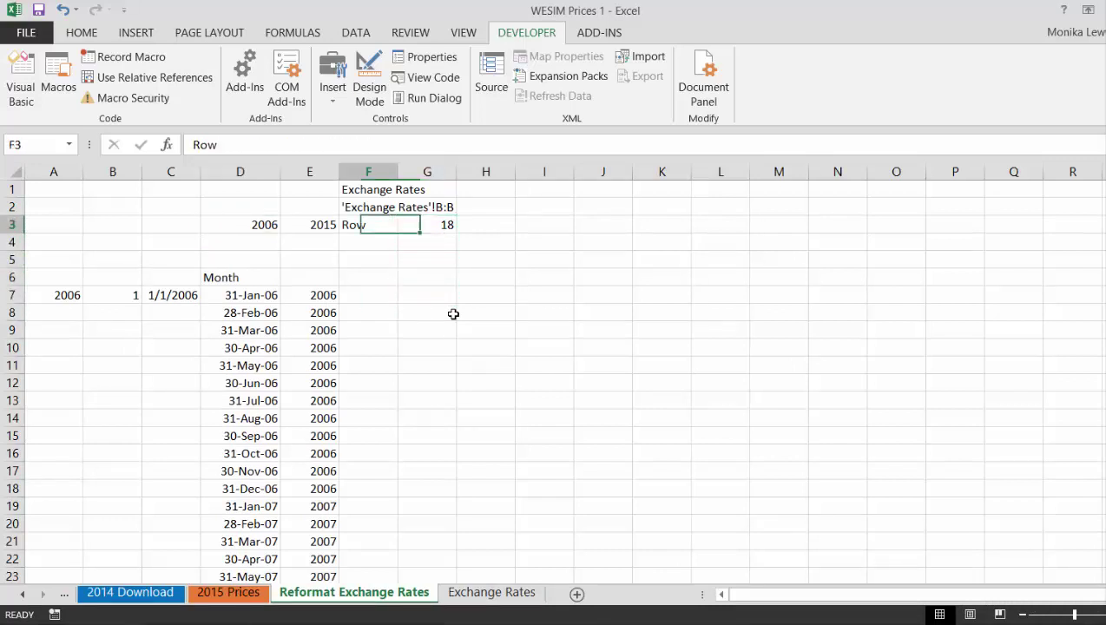
{"action": "key", "text": "Right"}
{"action": "key", "text": "F2"}
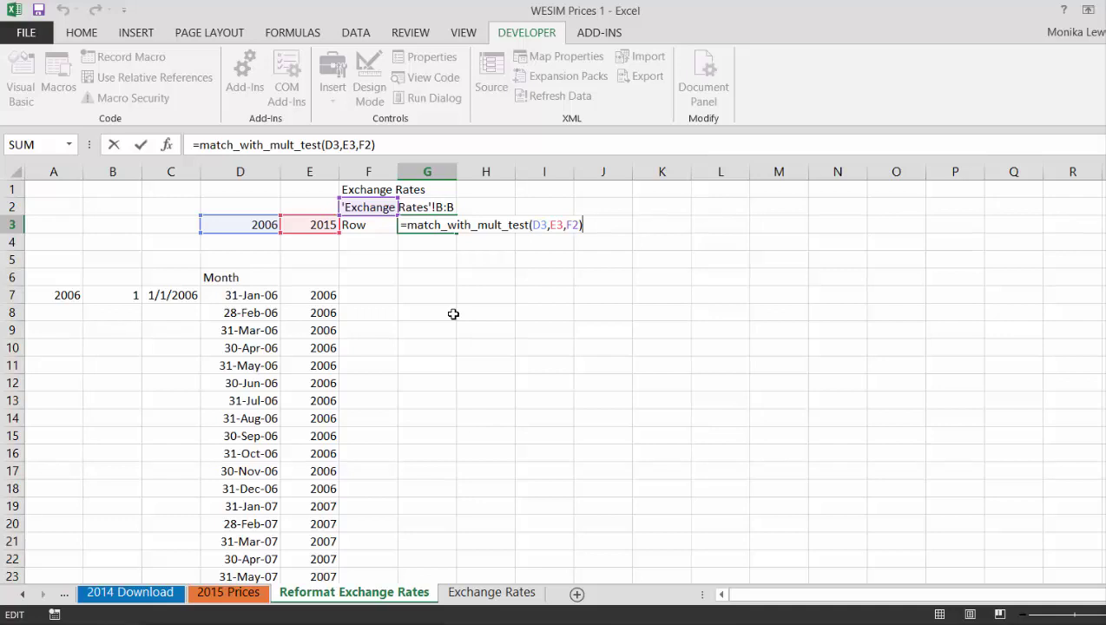
{"action": "key", "text": "Return"}
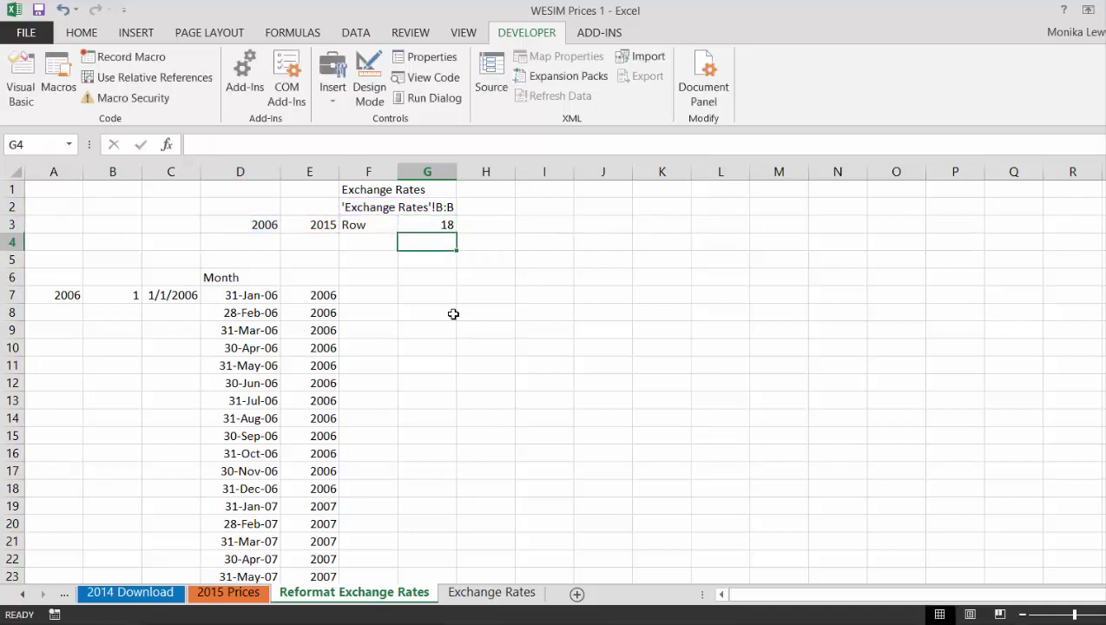
Examine the year headings across row 18 of the Exchange Rates sheet
{"action": "key", "text": "ctrl+Page_Down"}
{"action": "key", "text": "Right"}
{"action": "key", "text": "Right"}
{"action": "key", "text": "Right"}
{"action": "key", "text": "Right"}
{"action": "key", "text": "Right"}
{"action": "key", "text": "Right"}
{"action": "key", "text": "Right"}
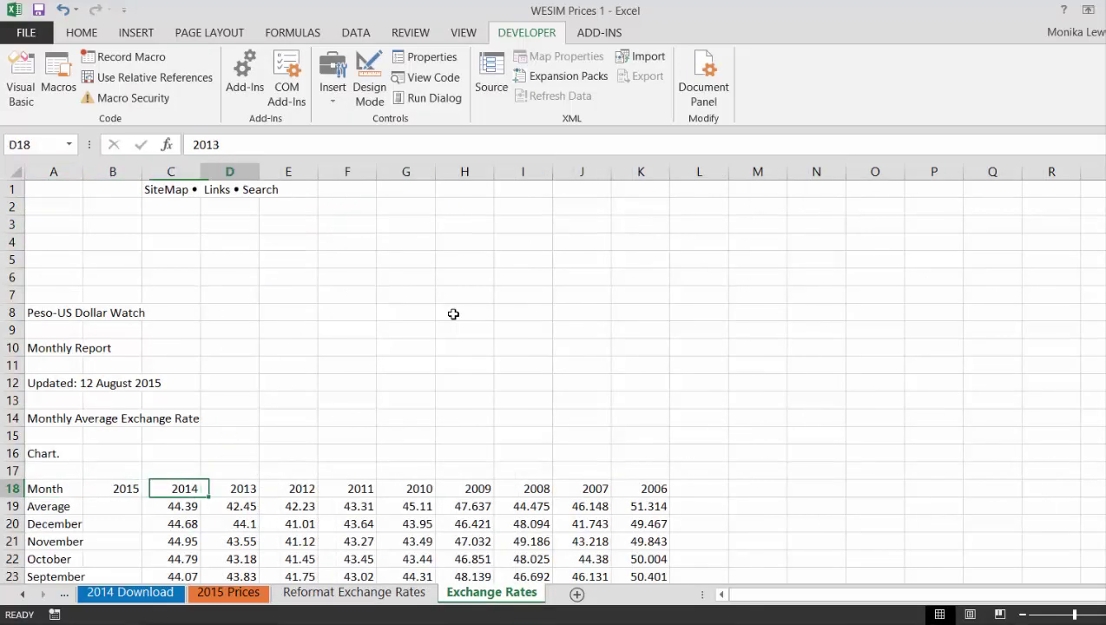
{"action": "key", "text": "Right"}
{"action": "key", "text": "Right"}
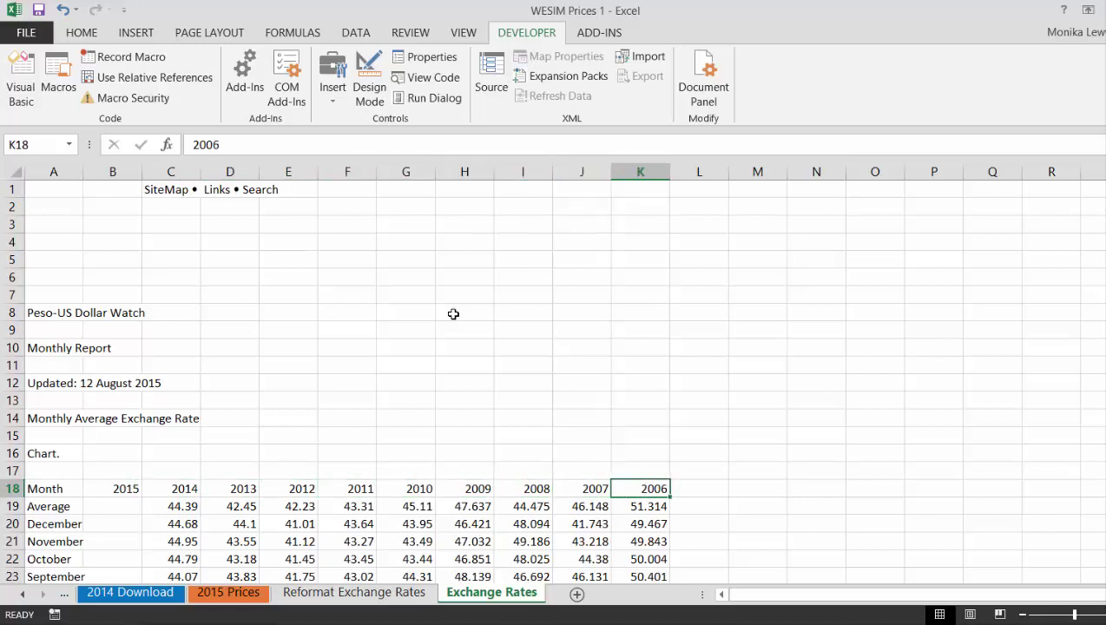
{"action": "key", "text": "Left"}
{"action": "key", "text": "Left"}
{"action": "key", "text": "Left"}
{"action": "key", "text": "Left"}
{"action": "key", "text": "Left"}
{"action": "key", "text": "Left"}
{"action": "key", "text": "Left"}
{"action": "key", "text": "Home"}
{"action": "key", "text": "Right"}
{"action": "key", "text": "Right"}
{"action": "key", "text": "Right"}
{"action": "key", "text": "Right"}
{"action": "key", "text": "Right"}
{"action": "key", "text": "Right"}
{"action": "key", "text": "Right"}
{"action": "key", "text": "Right"}
{"action": "key", "text": "Right"}
{"action": "key", "text": "Right"}
{"action": "key", "text": "Right"}
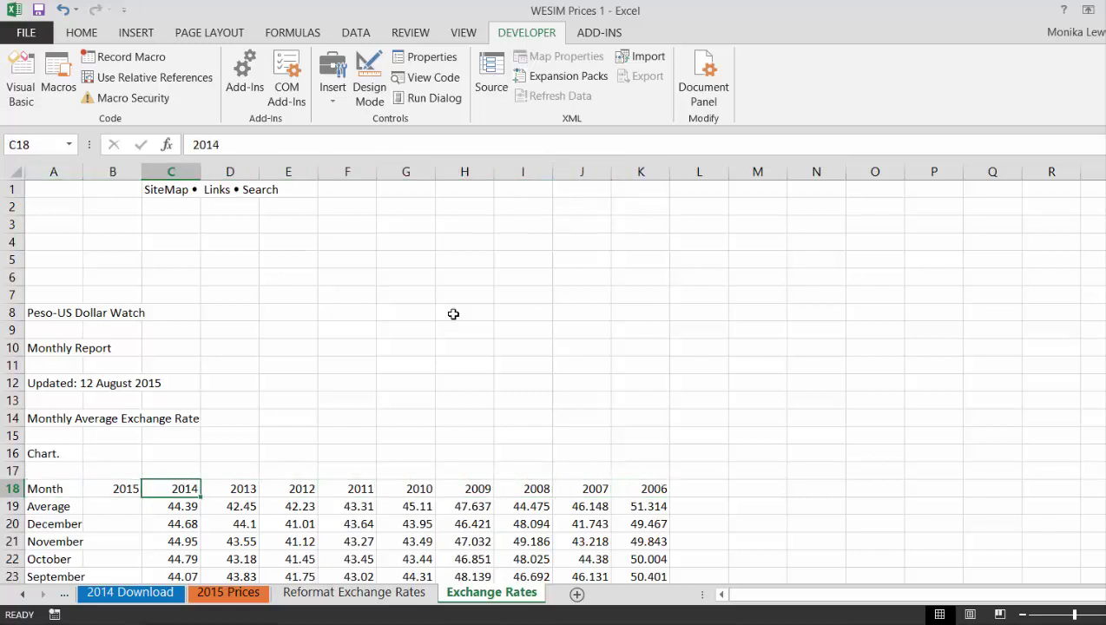
{"action": "key", "text": "Left"}
{"action": "key", "text": "Left"}
{"action": "key", "text": "Left"}
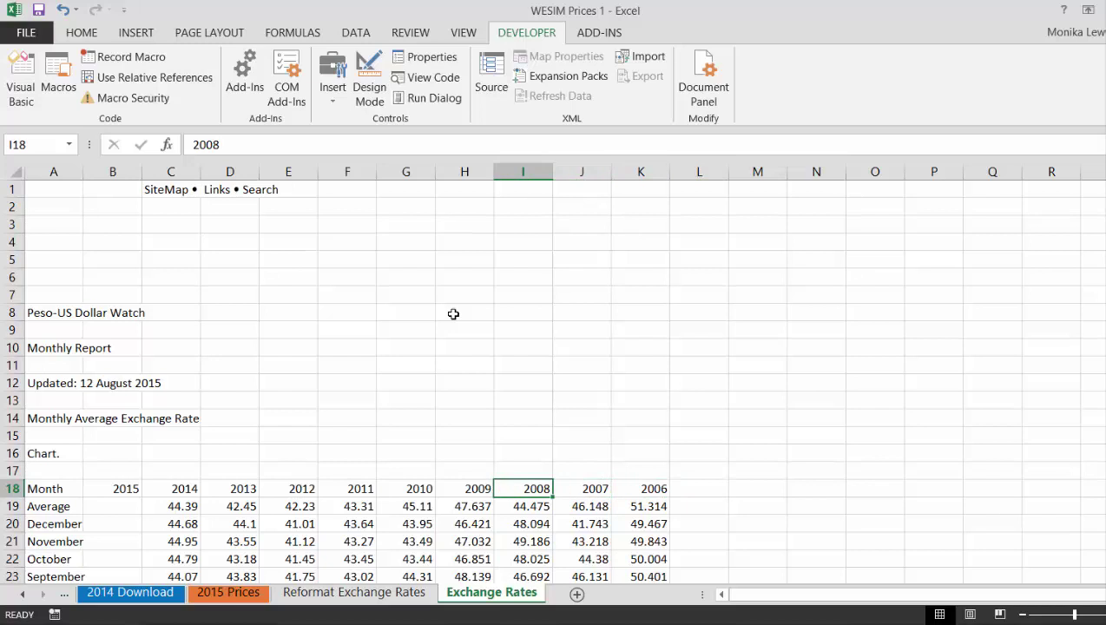
Switch to the Visual Basic editor for Match Functions.xlsm and examine the code of the match_with_mult_test function
{"action": "key", "text": "ctrl+Page_Up"}
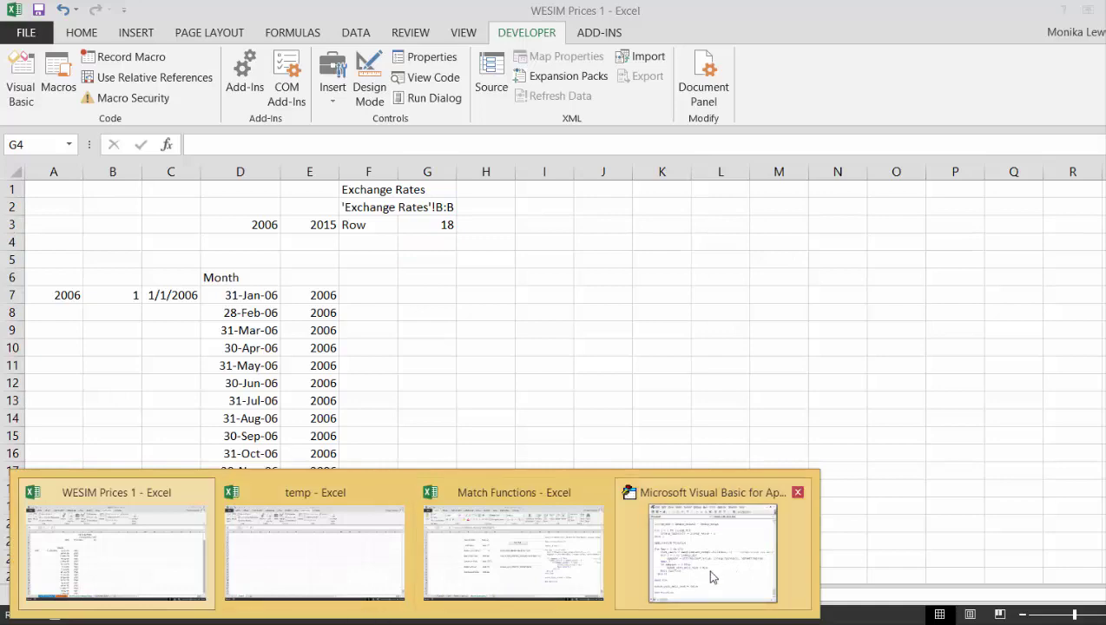
{"action": "left_click", "coordinate": [708, 573]}
{"action": "key", "text": "Up"}
{"action": "key", "text": "Up"}
{"action": "key", "text": "Up"}
{"action": "key", "text": "Up"}
{"action": "key", "text": "Up"}
{"action": "key", "text": "Up"}
{"action": "key", "text": "Up"}
{"action": "key", "text": "Up"}
{"action": "key", "text": "Up"}
{"action": "key", "text": "Up"}
{"action": "key", "text": "Up"}
{"action": "key", "text": "Up"}
{"action": "key", "text": "Up"}
{"action": "key", "text": "Up"}
{"action": "key", "text": "Up"}
{"action": "key", "text": "Up"}
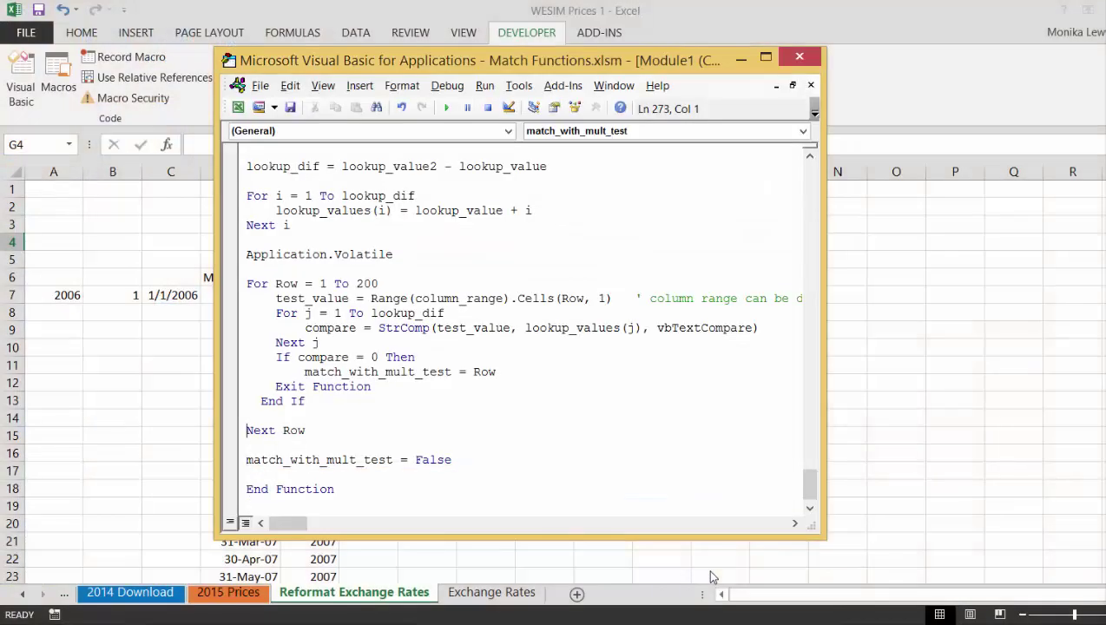
{"action": "key", "text": "Up"}
{"action": "key", "text": "Up"}
{"action": "key", "text": "Up"}
{"action": "key", "text": "Up"}
{"action": "key", "text": "Up"}
{"action": "key", "text": "Up"}
{"action": "key", "text": "Up"}
{"action": "key", "text": "Up"}
{"action": "key", "text": "Up"}
{"action": "key", "text": "Up"}
{"action": "key", "text": "Up"}
{"action": "key", "text": "Up"}
{"action": "key", "text": "Up"}
{"action": "key", "text": "Up"}
{"action": "key", "text": "Up"}
{"action": "key", "text": "Up"}
{"action": "key", "text": "Up"}
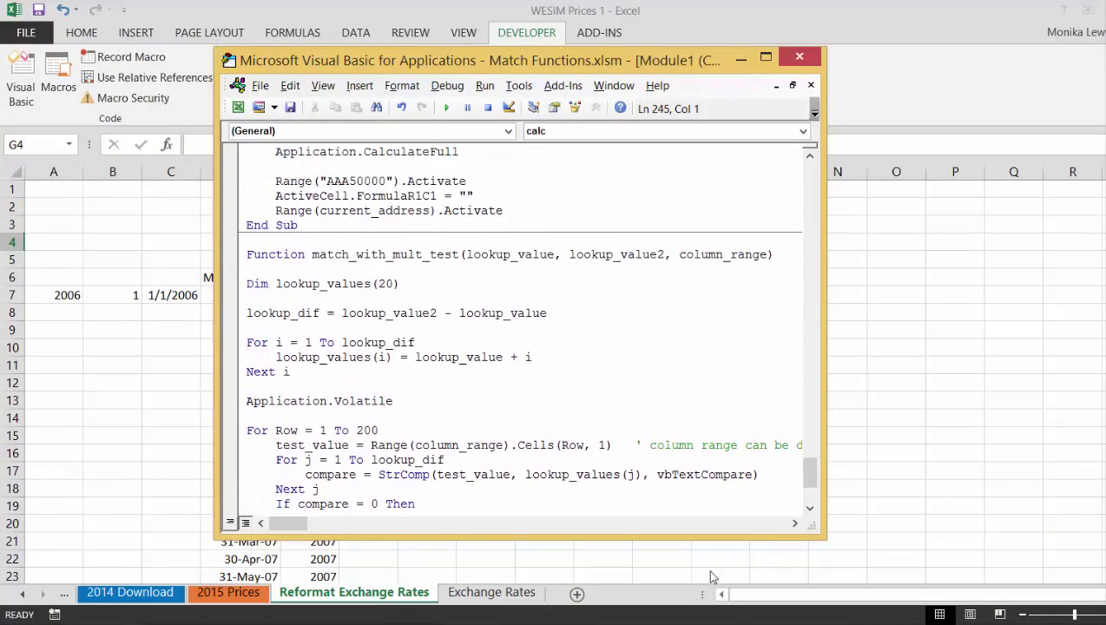
{"action": "key", "text": "Down"}
{"action": "key", "text": "Down"}
{"action": "key", "text": "Down"}
{"action": "key", "text": "Down"}
{"action": "key", "text": "Down"}
{"action": "key", "text": "Down"}
{"action": "key", "text": "Down"}
{"action": "key", "text": "Down"}
{"action": "key", "text": "Down"}
{"action": "key", "text": "Down"}
{"action": "key", "text": "Down"}
{"action": "key", "text": "Down"}
{"action": "key", "text": "Down"}
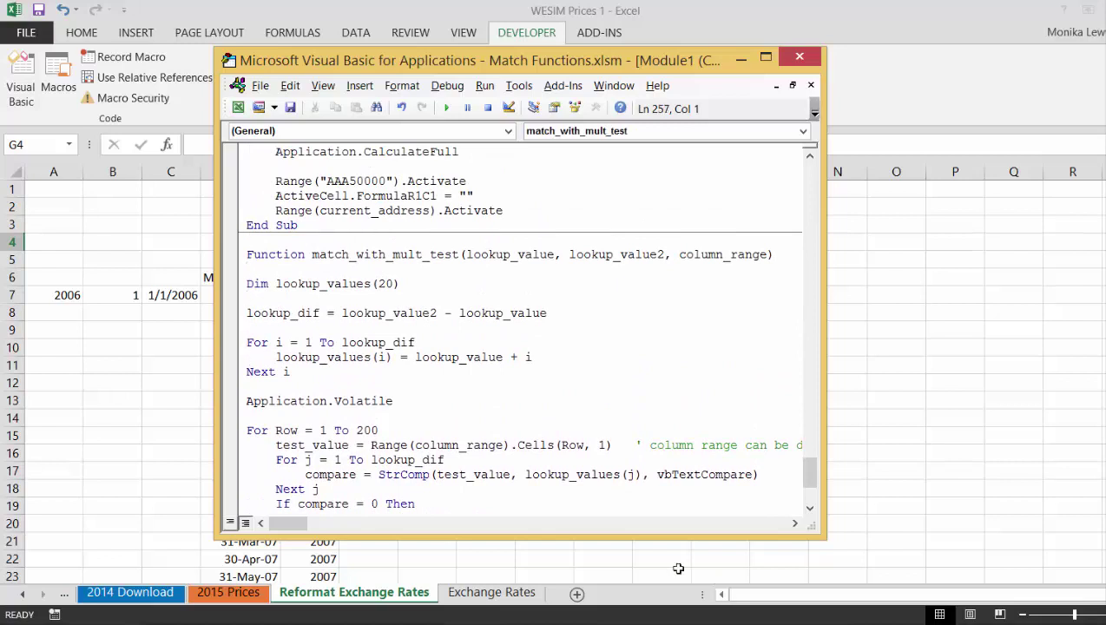
{"action": "left_click", "coordinate": [90, 452]}
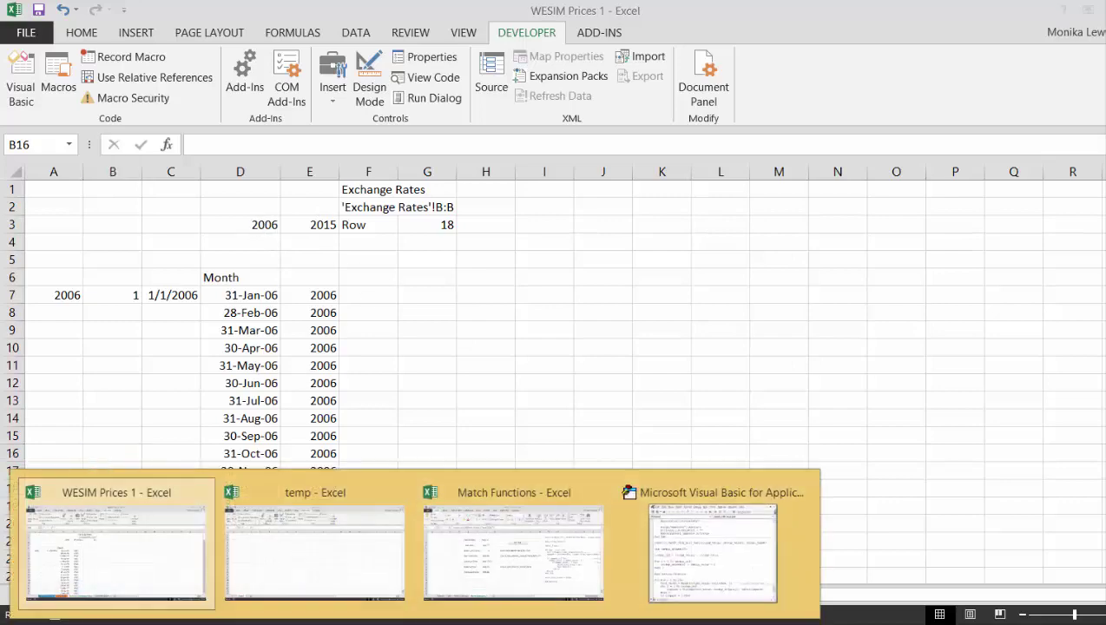
{"action": "left_click", "coordinate": [699, 593]}
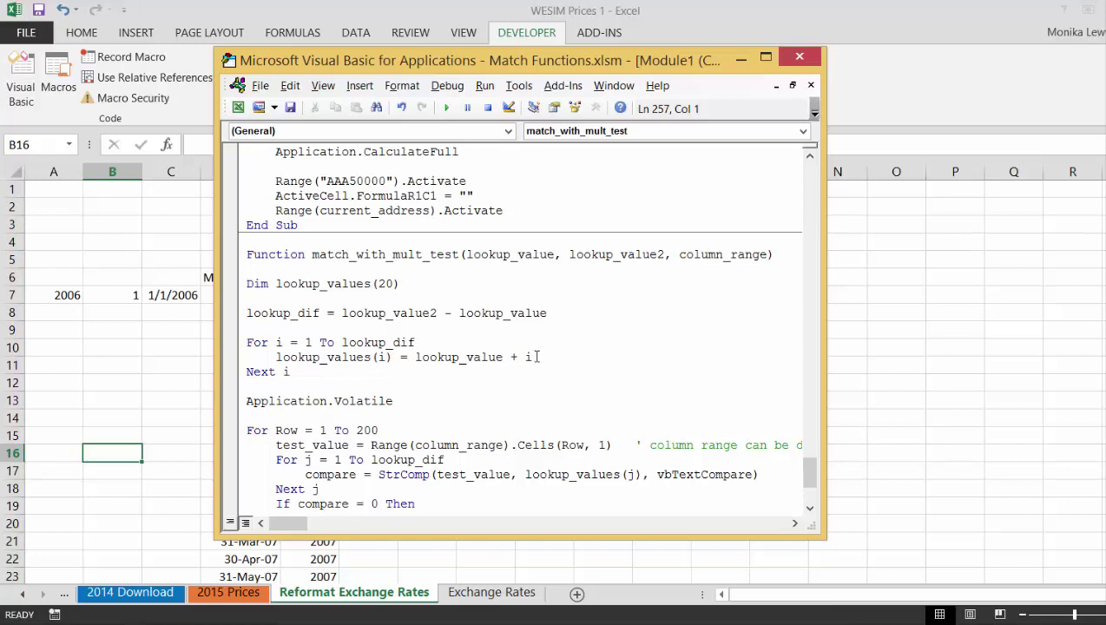
Read through the match_with_mult_test code down to its End Function line
{"action": "key", "text": "Down"}
{"action": "key", "text": "Down"}
{"action": "key", "text": "Down"}
{"action": "key", "text": "Down"}
{"action": "key", "text": "Down"}
{"action": "key", "text": "Down"}
{"action": "key", "text": "Down"}
{"action": "key", "text": "Down"}
{"action": "key", "text": "Down"}
{"action": "key", "text": "Down"}
{"action": "key", "text": "Down"}
{"action": "key", "text": "Down"}
{"action": "key", "text": "Down"}
{"action": "key", "text": "Down"}
{"action": "key", "text": "Down"}
{"action": "key", "text": "Down"}
{"action": "key", "text": "Down"}
{"action": "key", "text": "Down"}
{"action": "key", "text": "Down"}
{"action": "key", "text": "Up"}
{"action": "key", "text": "Up"}
{"action": "key", "text": "Up"}
{"action": "key", "text": "Up"}
{"action": "key", "text": "Up"}
{"action": "key", "text": "Up"}
{"action": "key", "text": "Up"}
{"action": "key", "text": "Up"}
{"action": "key", "text": "Up"}
{"action": "key", "text": "Up"}
{"action": "key", "text": "Up"}
{"action": "key", "text": "Up"}
{"action": "key", "text": "Up"}
{"action": "key", "text": "Up"}
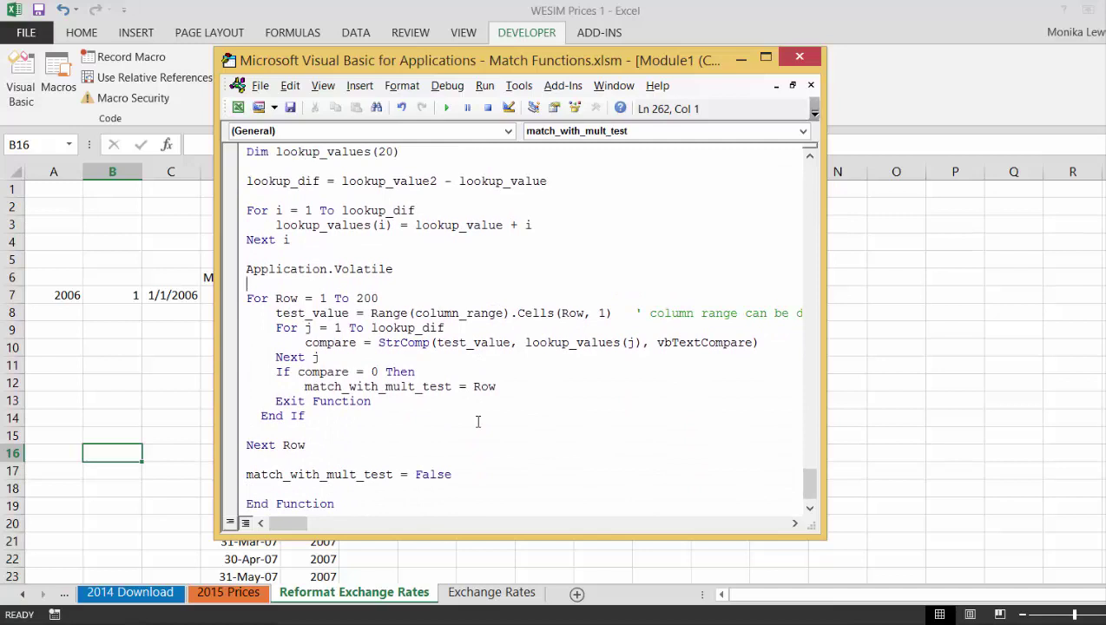
Examine the row loop of match_with_mult_test, including the test_value line and the StrComp comparison with the lookup values
{"action": "key", "text": "Down"}
{"action": "key", "text": "Down"}
{"action": "key", "text": "Down"}
{"action": "key", "text": "Down"}
{"action": "key", "text": "Right"}
{"action": "key", "text": "Right"}
{"action": "key", "text": "Right"}
{"action": "key", "text": "Right"}
{"action": "key", "text": "Right"}
{"action": "key", "text": "Right"}
{"action": "key", "text": "Right"}
{"action": "key", "text": "Right"}
{"action": "key", "text": "Right"}
{"action": "key", "text": "Right"}
{"action": "key", "text": "Right"}
{"action": "key", "text": "Right"}
{"action": "key", "text": "Right"}
{"action": "key", "text": "Right"}
{"action": "key", "text": "Right"}
{"action": "key", "text": "Right"}
{"action": "key", "text": "Right"}
{"action": "key", "text": "Right"}
{"action": "key", "text": "Right"}
{"action": "key", "text": "Right"}
{"action": "key", "text": "Up"}
{"action": "key", "text": "Up"}
{"action": "key", "text": "Up"}
{"action": "key", "text": "Down"}
{"action": "key", "text": "Down"}
{"action": "key", "text": "Right"}
{"action": "key", "text": "Right"}
{"action": "key", "text": "Right"}
{"action": "key", "text": "Right"}
{"action": "key", "text": "Right"}
{"action": "key", "text": "Right"}
{"action": "key", "text": "Right"}
{"action": "key", "text": "Right"}
{"action": "key", "text": "Right"}
{"action": "key", "text": "Right"}
{"action": "key", "text": "Right"}
{"action": "key", "text": "Right"}
{"action": "key", "text": "Right"}
{"action": "key", "text": "Right"}
{"action": "key", "text": "Down"}
{"action": "key", "text": "Down"}
{"action": "key", "text": "Down"}
{"action": "key", "text": "Down"}
{"action": "key", "text": "Down"}
{"action": "key", "text": "Down"}
{"action": "key", "text": "Down"}
{"action": "key", "text": "Down"}
{"action": "key", "text": "Down"}
{"action": "key", "text": "Down"}
Return to the WESIM Prices 1 workbook and enter =MATCH(E7,'Exchange Rates'!18:18) in F7 of the Reformat Exchange Rates sheet
{"action": "left_click", "coordinate": [165, 395]}
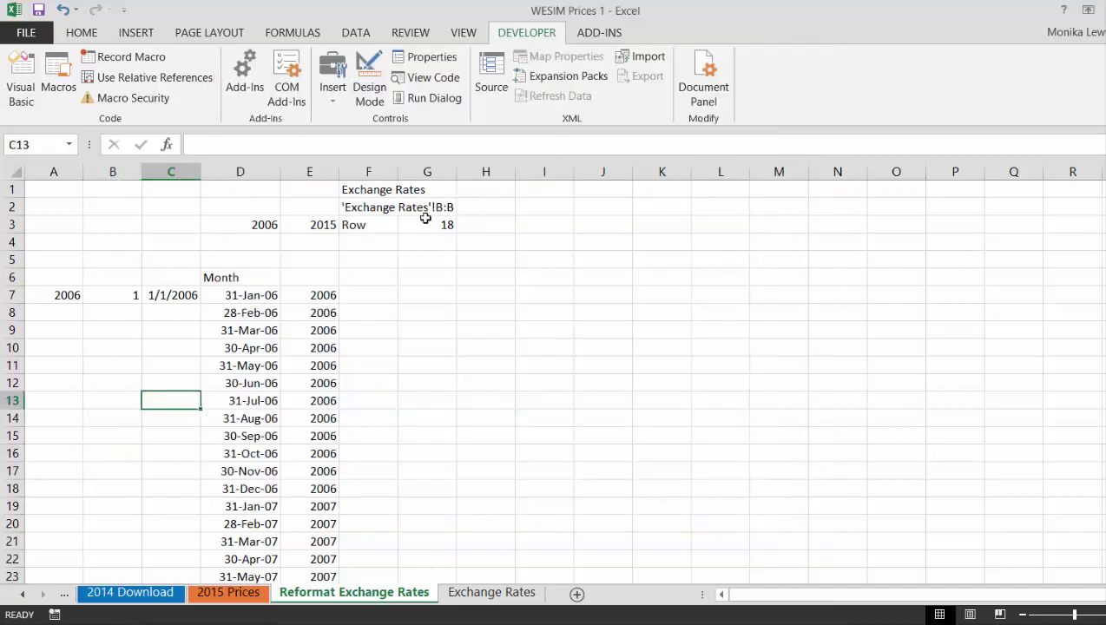
{"action": "left_click", "coordinate": [399, 235]}
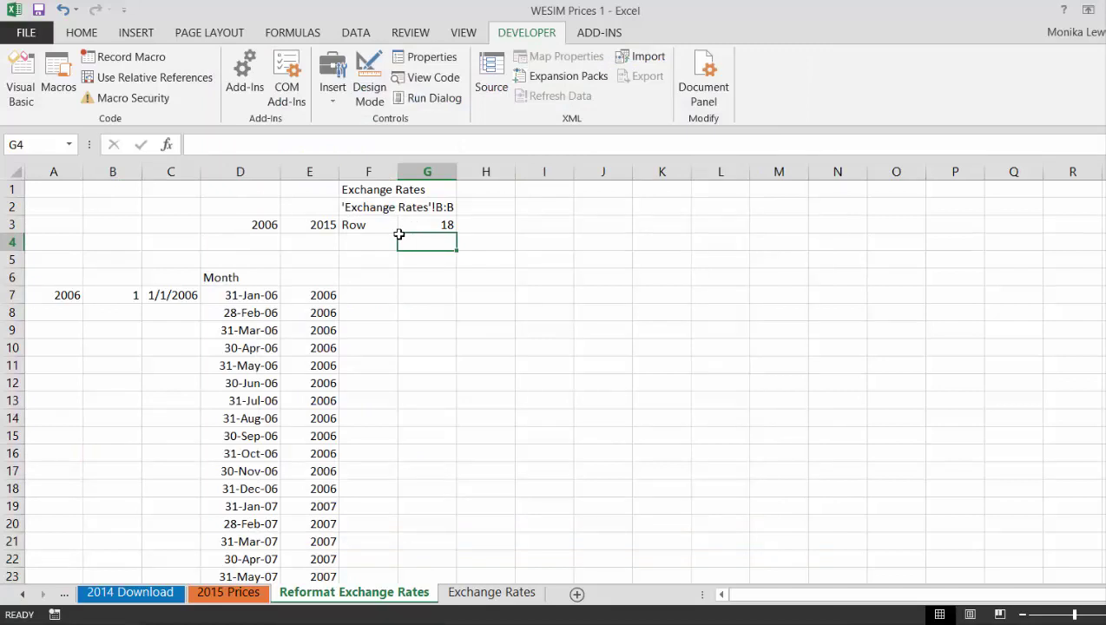
{"action": "key", "text": "Down"}
{"action": "key", "text": "Down"}
{"action": "key", "text": "Down"}
{"action": "key", "text": "Left"}
{"action": "key", "text": "Left"}
{"action": "key", "text": "Left"}
{"action": "key", "text": "Right"}
{"action": "key", "text": "Right"}
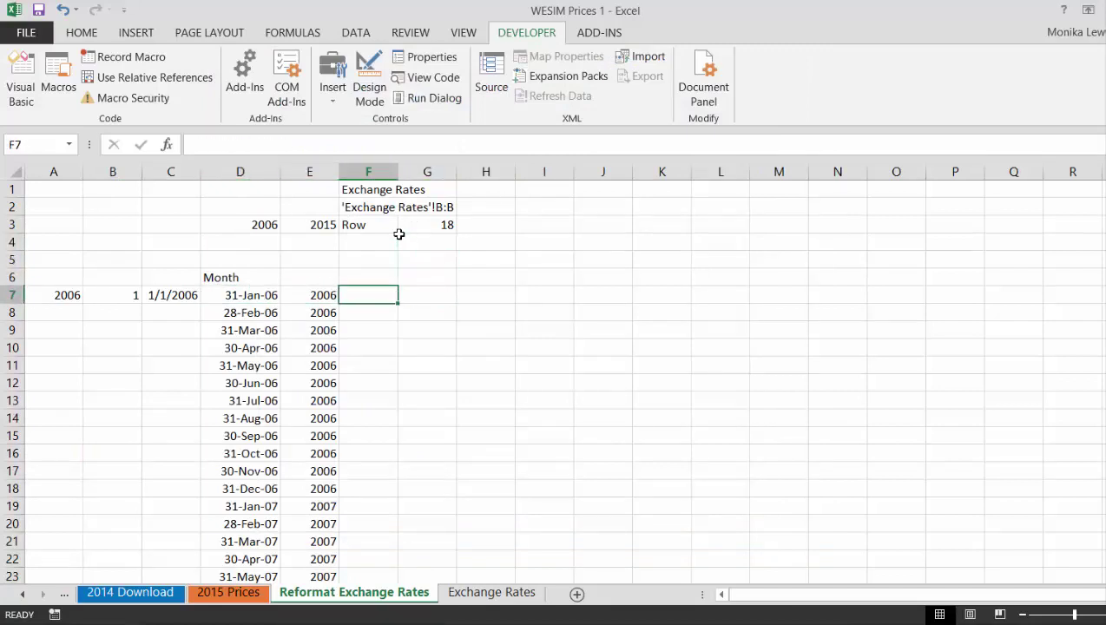
{"action": "type", "text": "="}
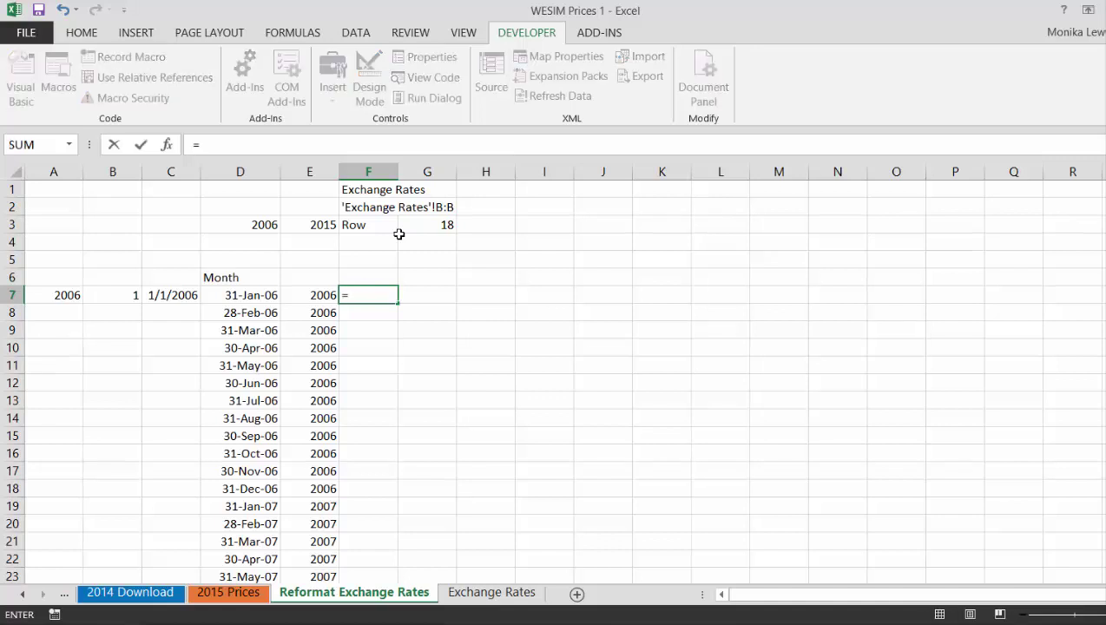
{"action": "type", "text": "match("}
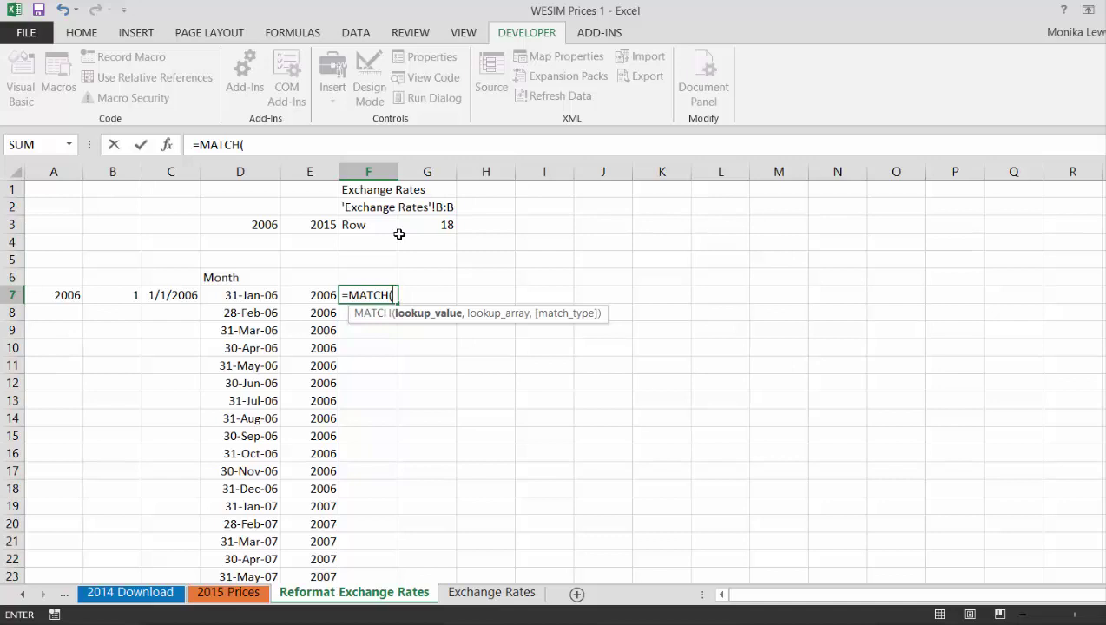
{"action": "key", "text": "Left"}
{"action": "type", "text": ","}
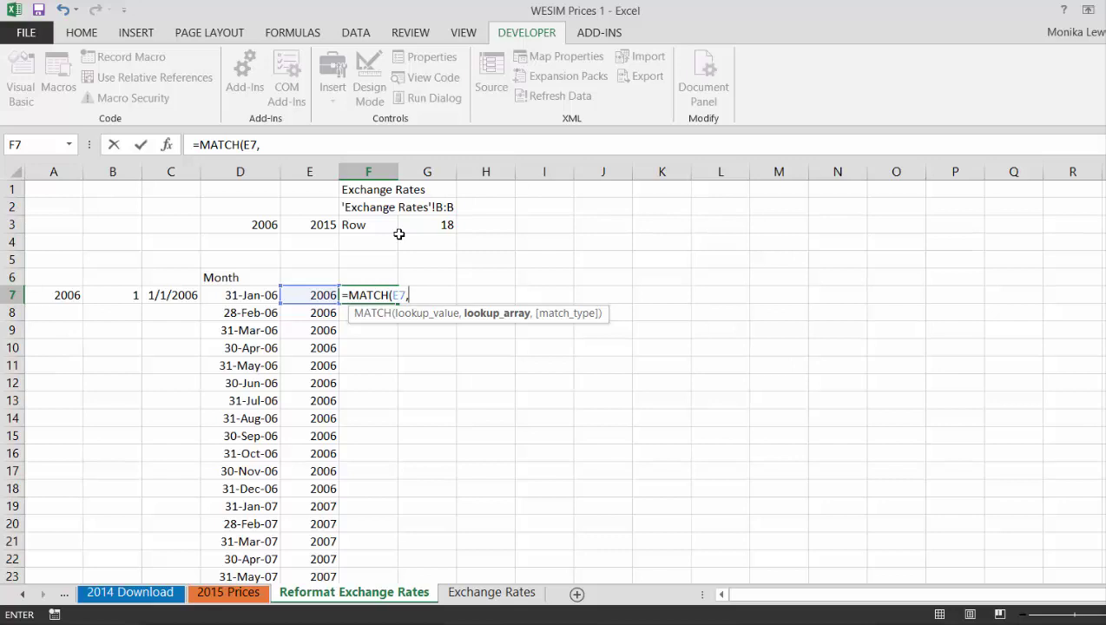
{"action": "key", "text": "ctrl+Page_Down"}
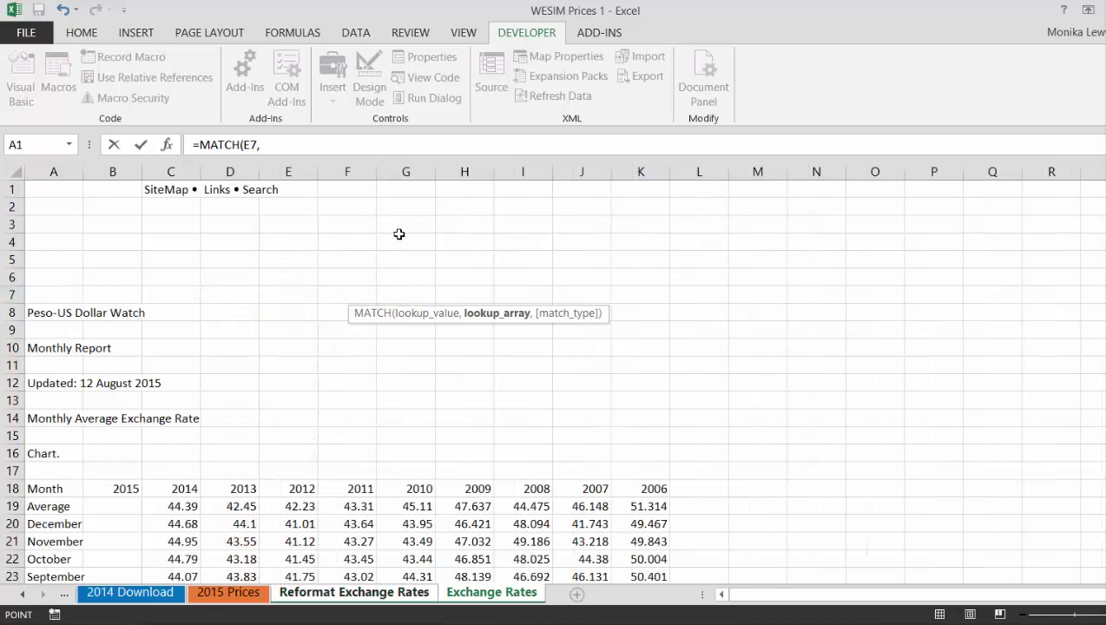
{"action": "left_click", "coordinate": [5, 489]}
{"action": "key", "text": "Return"}
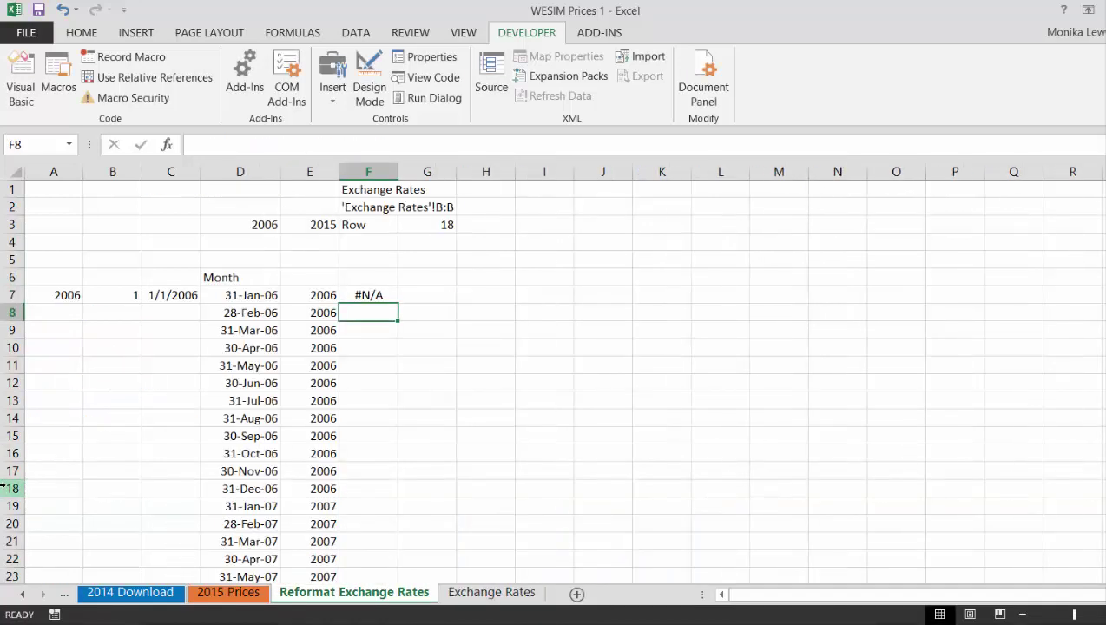
Add the exact match type 0 to the formula in F7, making it =MATCH(E7,'Exchange Rates'!18:18,0)
{"action": "key", "text": "Up"}
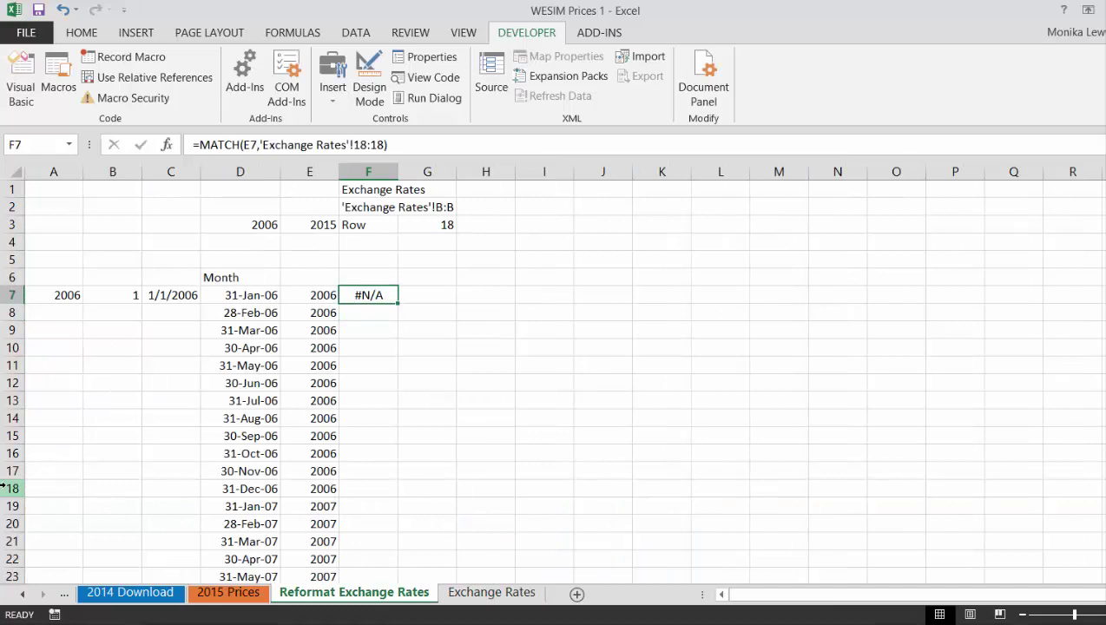
{"action": "key", "text": "F2"}
{"action": "key", "text": "Left"}
{"action": "type", "text": ",0"}
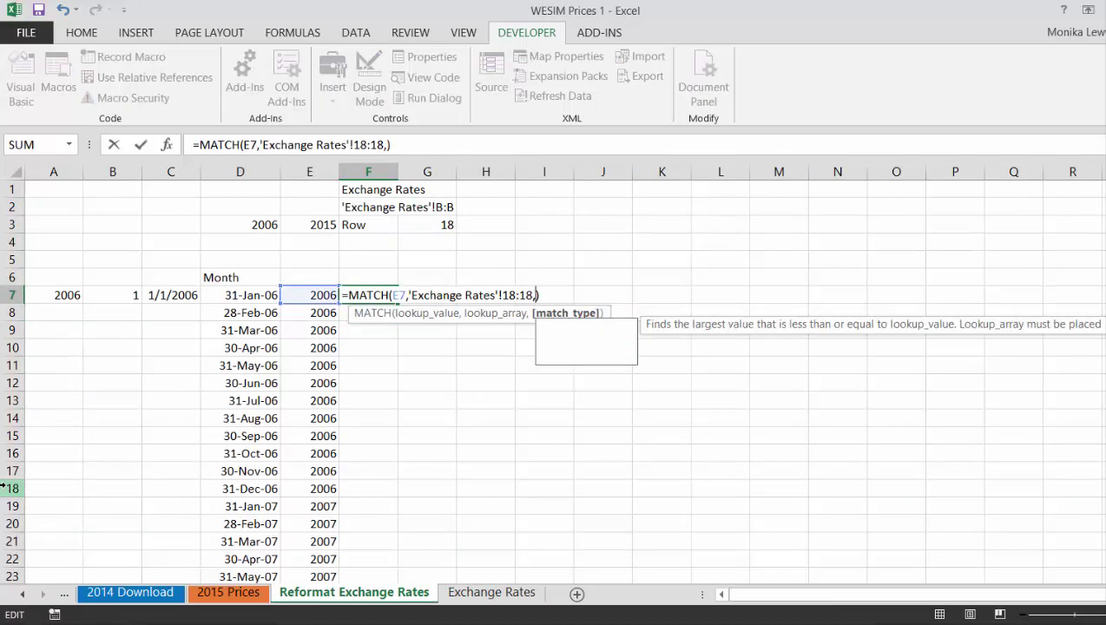
{"action": "key", "text": "Return"}
{"action": "key", "text": "Return"}
{"action": "key", "text": "Up"}
{"action": "key", "text": "Up"}
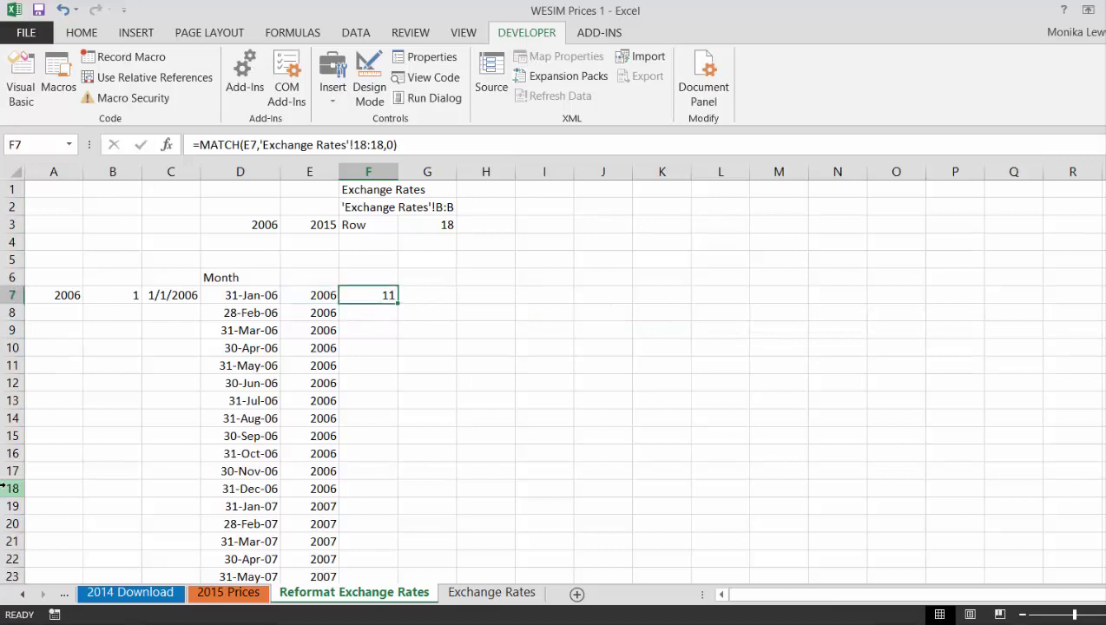
{"action": "key", "text": "F2"}
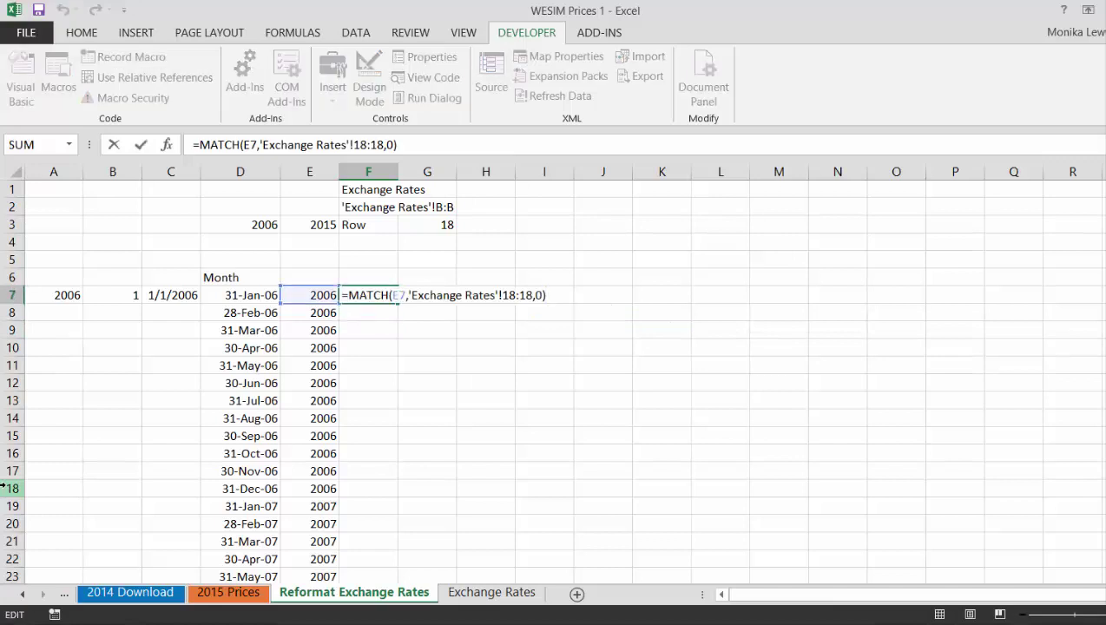
{"action": "key", "text": "Return"}
{"action": "key", "text": "Up"}
{"action": "key", "text": "Up"}
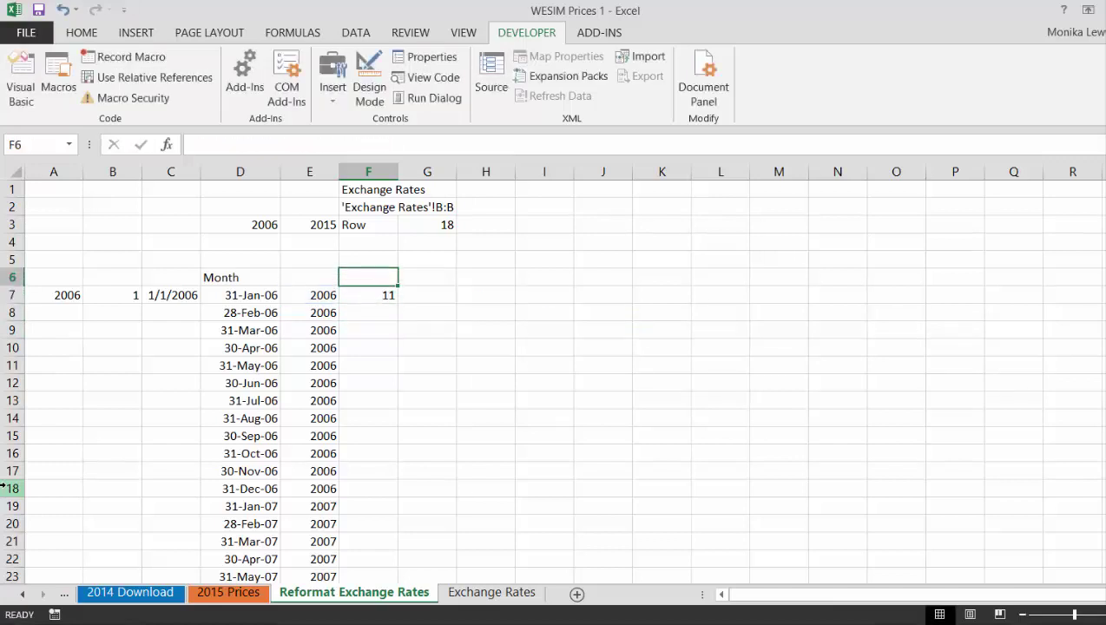
Check the position of the 2006 heading among the years in row 18 of the Exchange Rates sheet
{"action": "key", "text": "Down"}
{"action": "key", "text": "ctrl+Page_Down"}
{"action": "key", "text": "Left"}
{"action": "key", "text": "Left"}
{"action": "key", "text": "Left"}
{"action": "key", "text": "Left"}
{"action": "key", "text": "Left"}
{"action": "key", "text": "Left"}
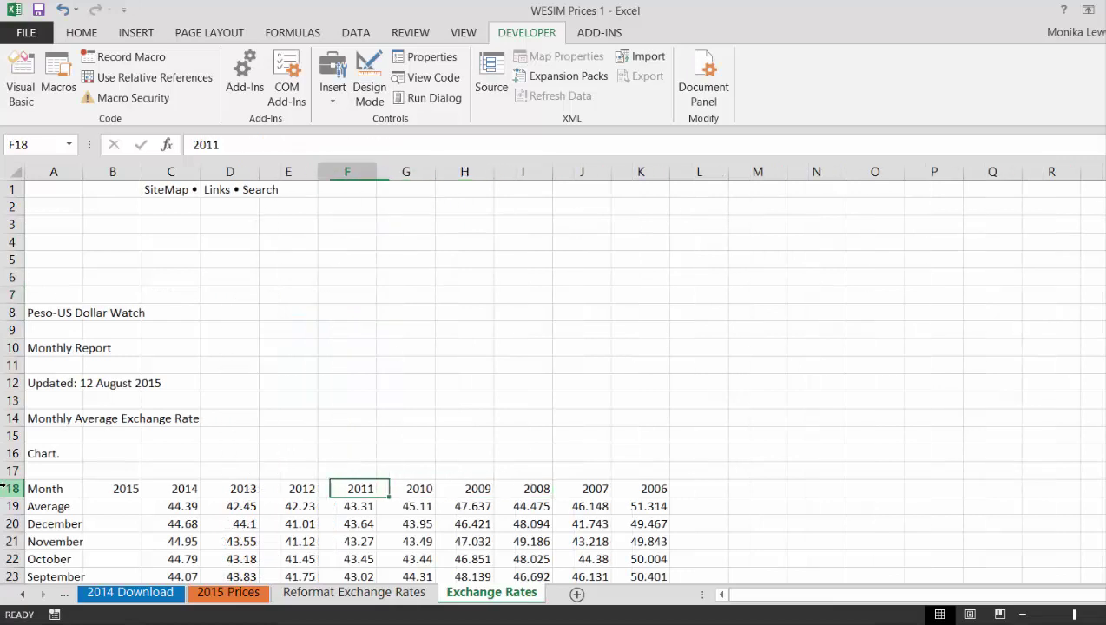
{"action": "key", "text": "Right"}
{"action": "key", "text": "Right"}
{"action": "key", "text": "Right"}
{"action": "key", "text": "Right"}
{"action": "key", "text": "Right"}
{"action": "key", "text": "Right"}
{"action": "key", "text": "Right"}
{"action": "key", "text": "Right"}
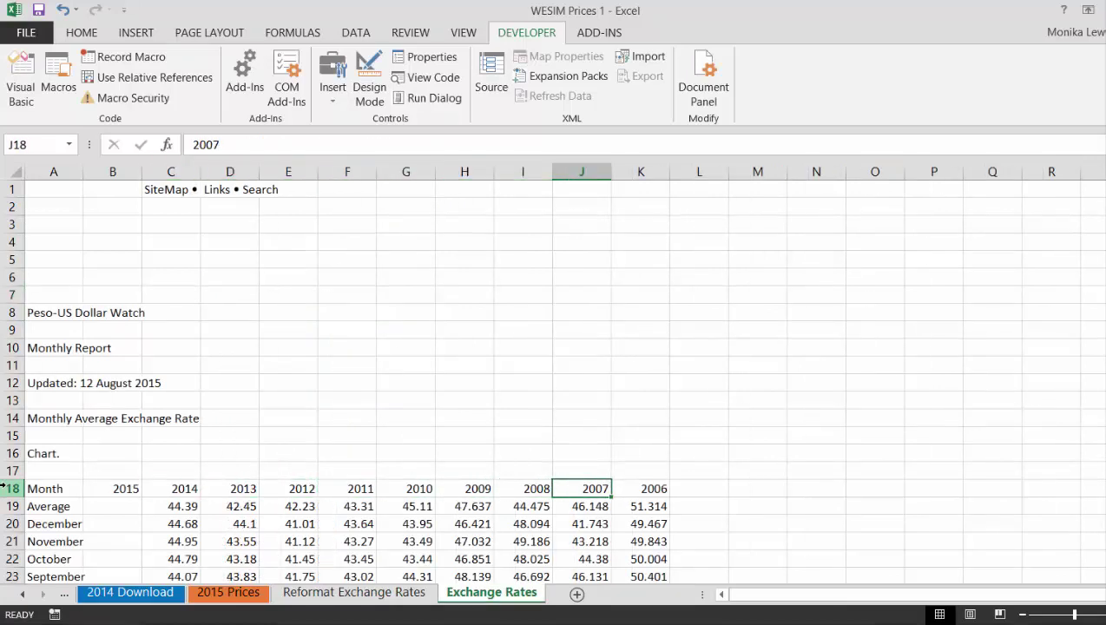
Enter a temporary =COLUMN() formula in K15 above the 2006 heading to check its column number
{"action": "key", "text": "Up"}
{"action": "key", "text": "Up"}
{"action": "key", "text": "Up"}
{"action": "type", "text": "=co"}
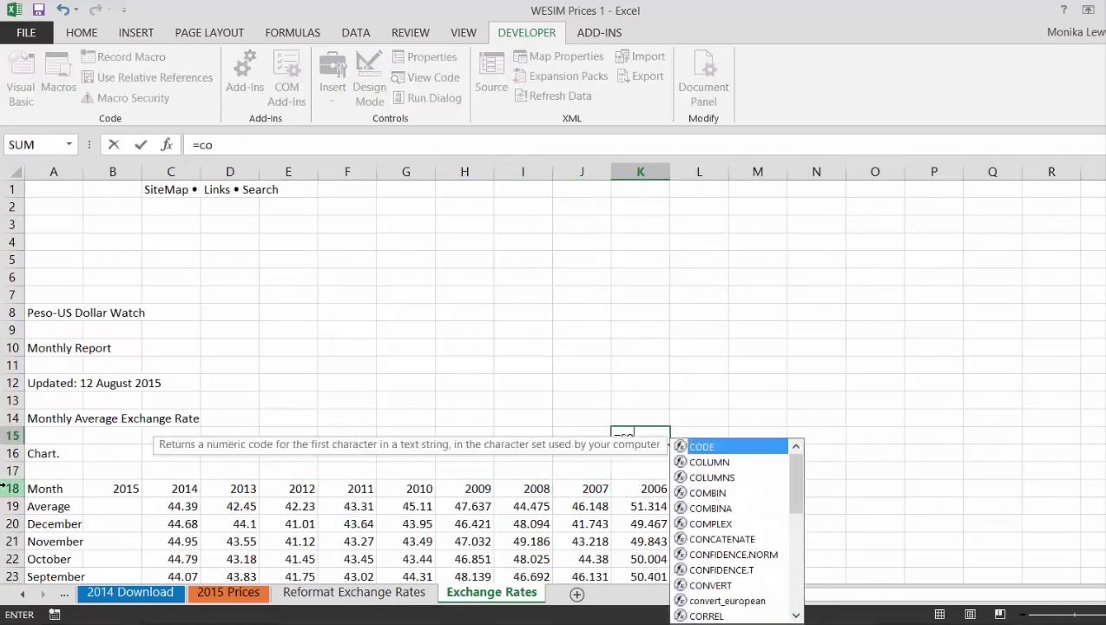
{"action": "type", "text": "l"}
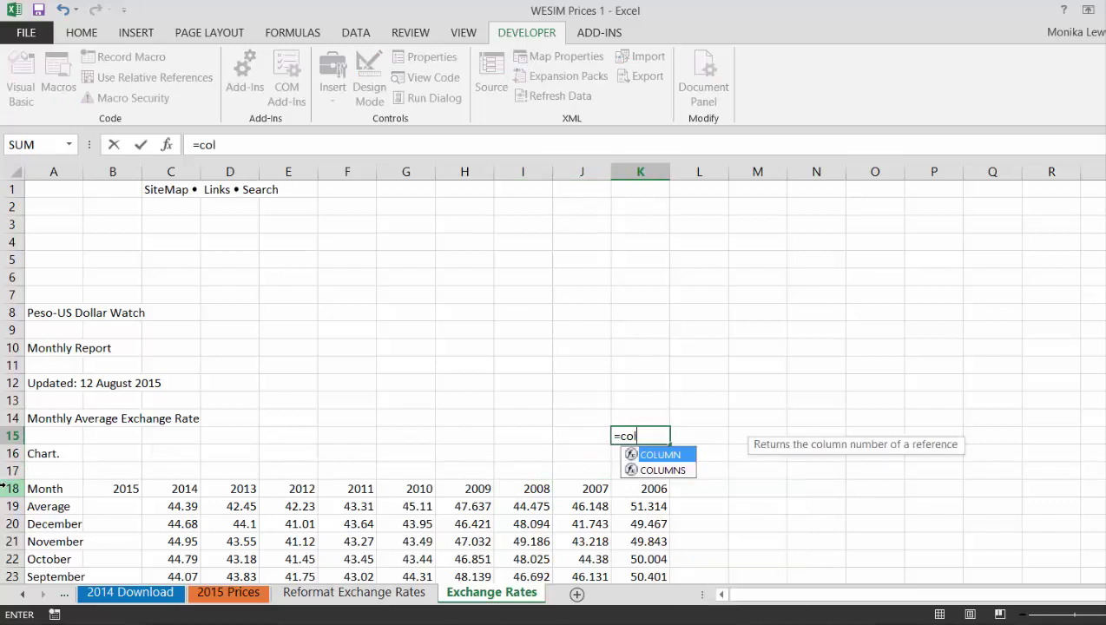
{"action": "key", "text": "Tab"}
{"action": "key", "text": "Return"}
{"action": "key", "text": "Up"}
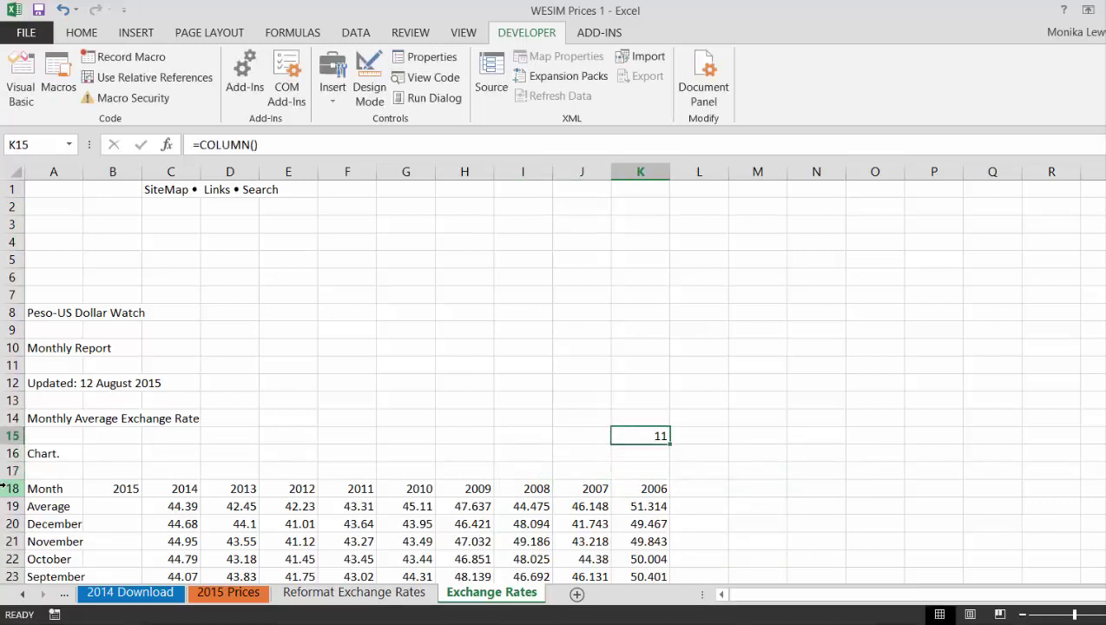
Label cell F6 of the Reformat Exchange Rates sheet as Col
{"action": "key", "text": "ctrl+Page_Up"}
{"action": "key", "text": "Up"}
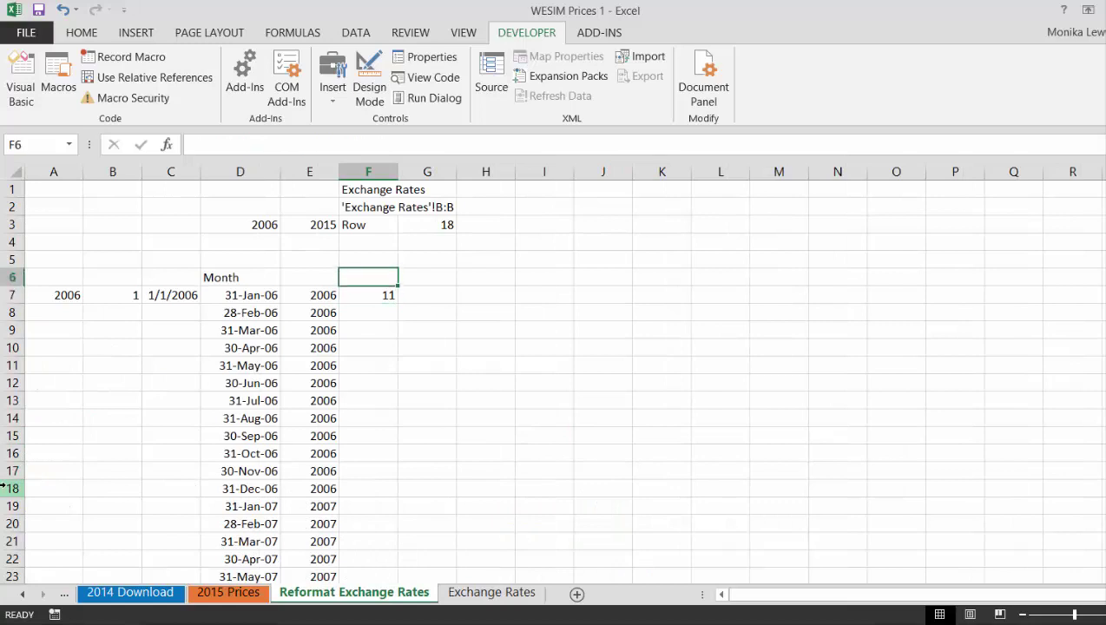
{"action": "type", "text": "Col"}
{"action": "key", "text": "Return"}
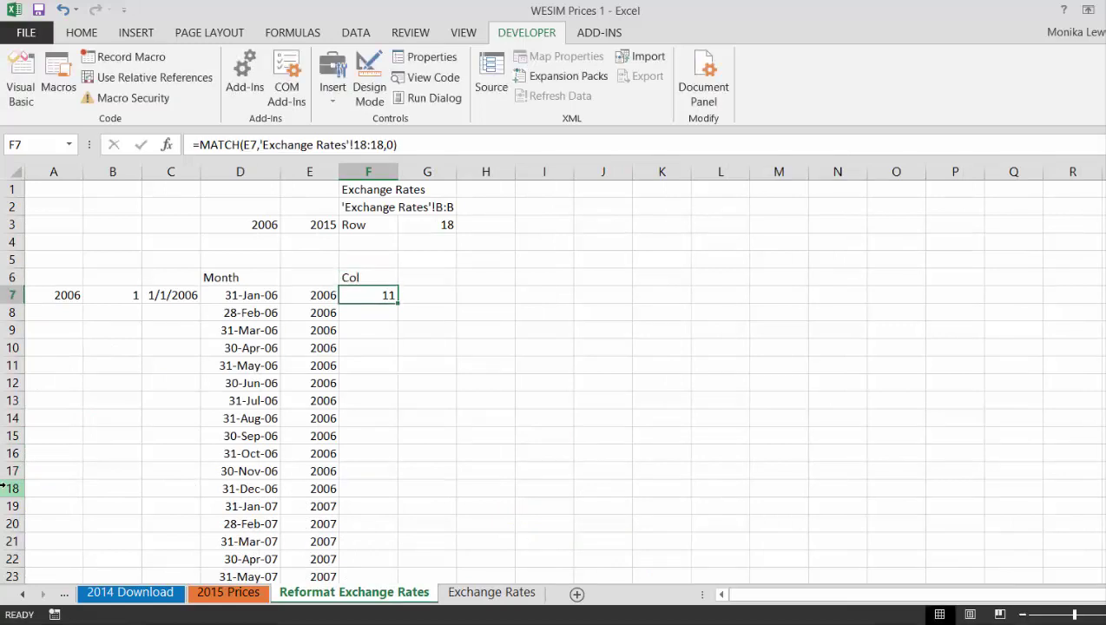
Examine the month names down column A of the Exchange Rates sheet and return to the Reformat Exchange Rates sheet
{"action": "key", "text": "ctrl+Page_Down"}
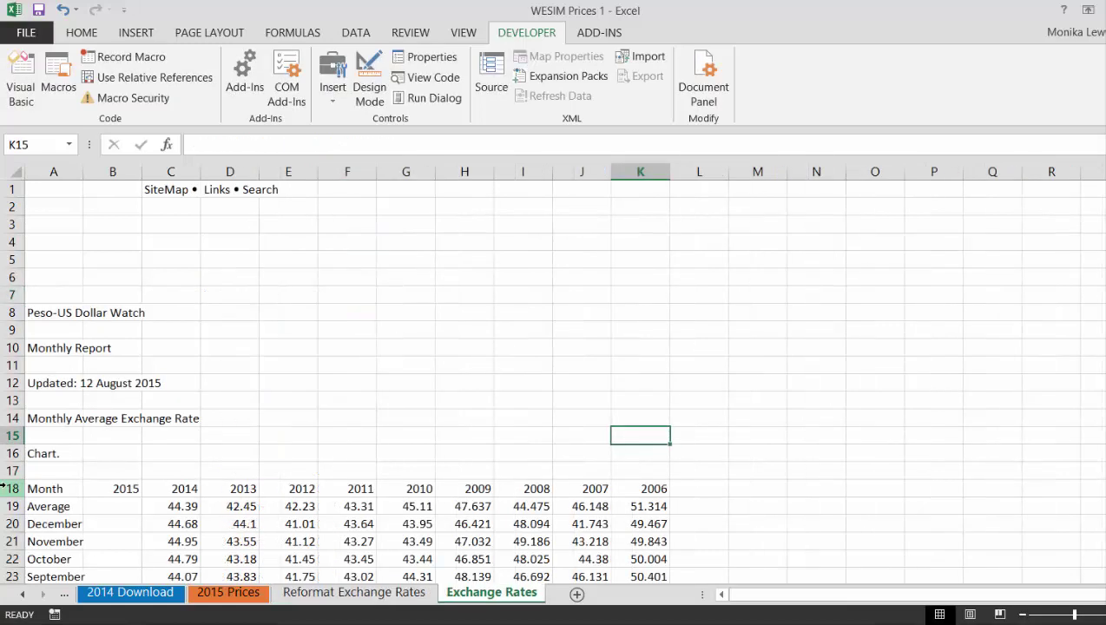
{"action": "key", "text": "Down"}
{"action": "key", "text": "Down"}
{"action": "key", "text": "Down"}
{"action": "key", "text": "Down"}
{"action": "key", "text": "Left"}
{"action": "key", "text": "Left"}
{"action": "key", "text": "Left"}
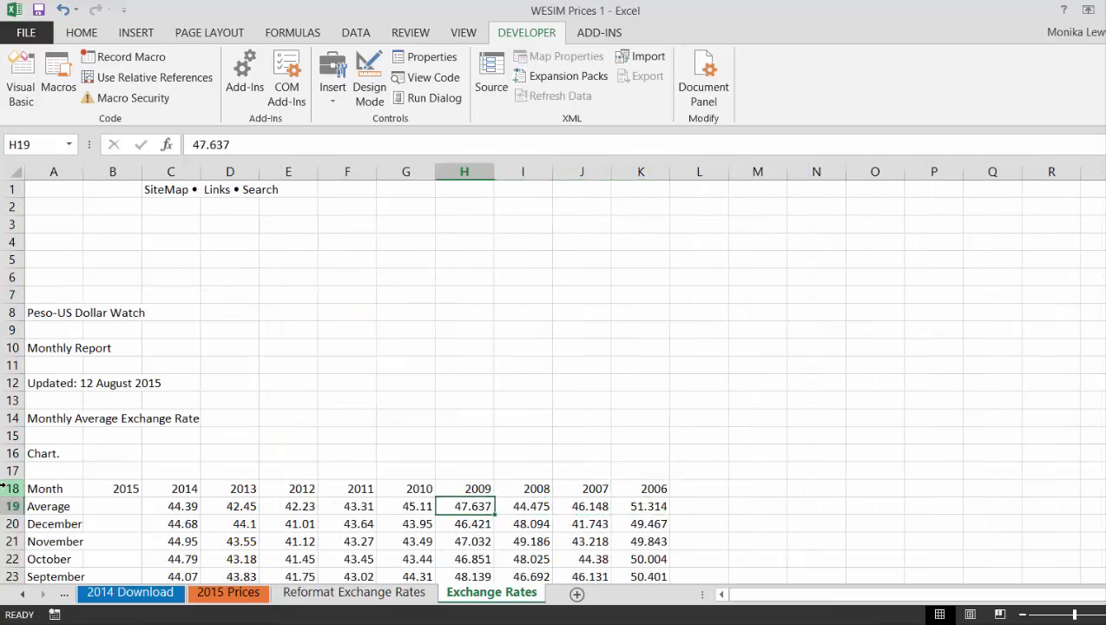
{"action": "key", "text": "Left"}
{"action": "key", "text": "ctrl+Left"}
{"action": "key", "text": "ctrl+Left"}
{"action": "key", "text": "Down"}
{"action": "key", "text": "Down"}
{"action": "key", "text": "Down"}
{"action": "key", "text": "Down"}
{"action": "key", "text": "Down"}
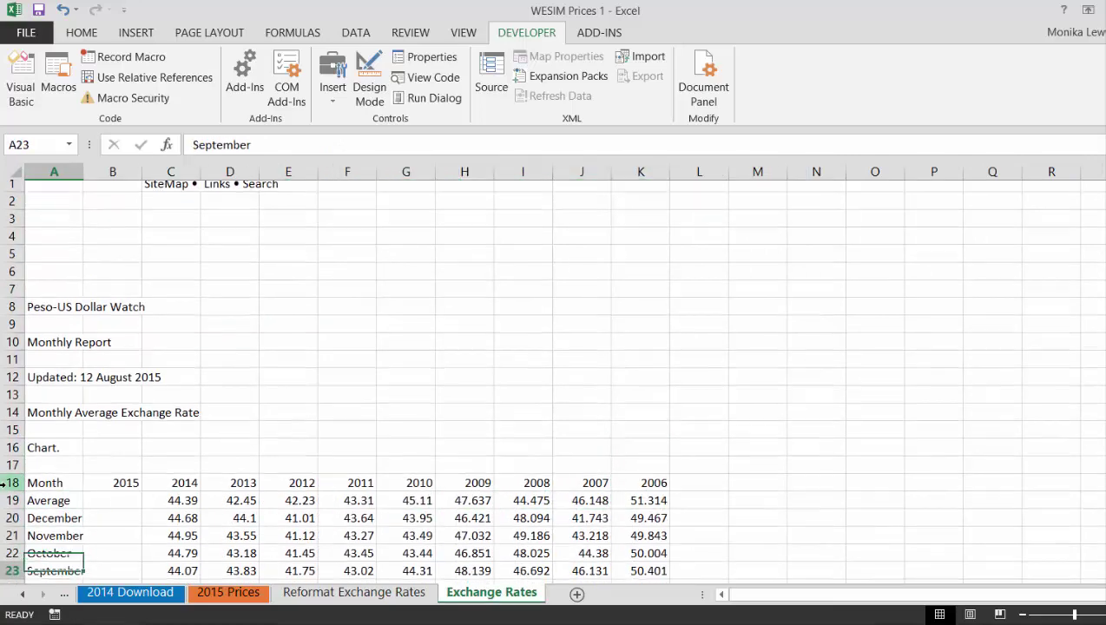
{"action": "key", "text": "ctrl+Page_Up"}
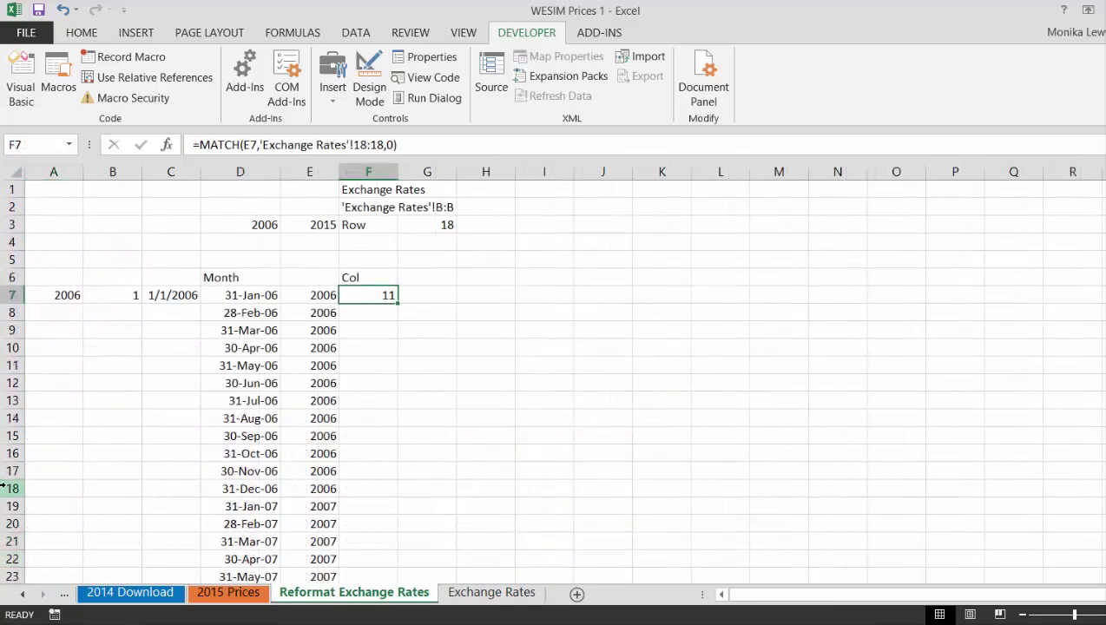
Start a formula in G7 that applies DATE to the month in D7 with the format text "mmmmmm"
{"action": "key", "text": "Left"}
{"action": "key", "text": "Right"}
{"action": "key", "text": "Right"}
{"action": "type", "text": "=date"}
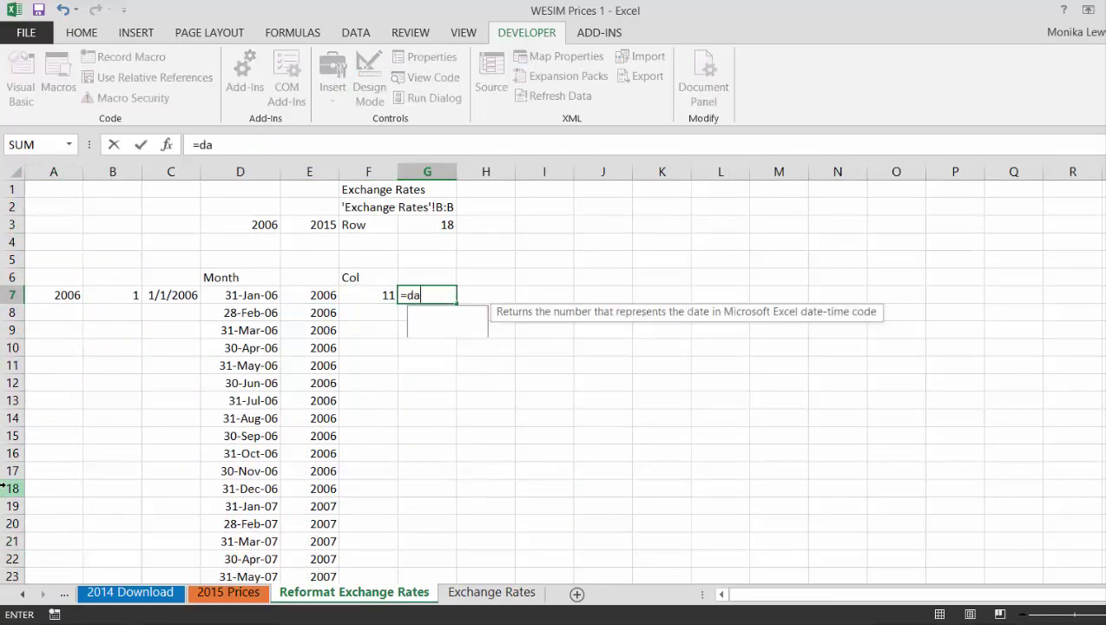
{"action": "key", "text": "Tab"}
{"action": "key", "text": "Left"}
{"action": "key", "text": "Left"}
{"action": "key", "text": "Left"}
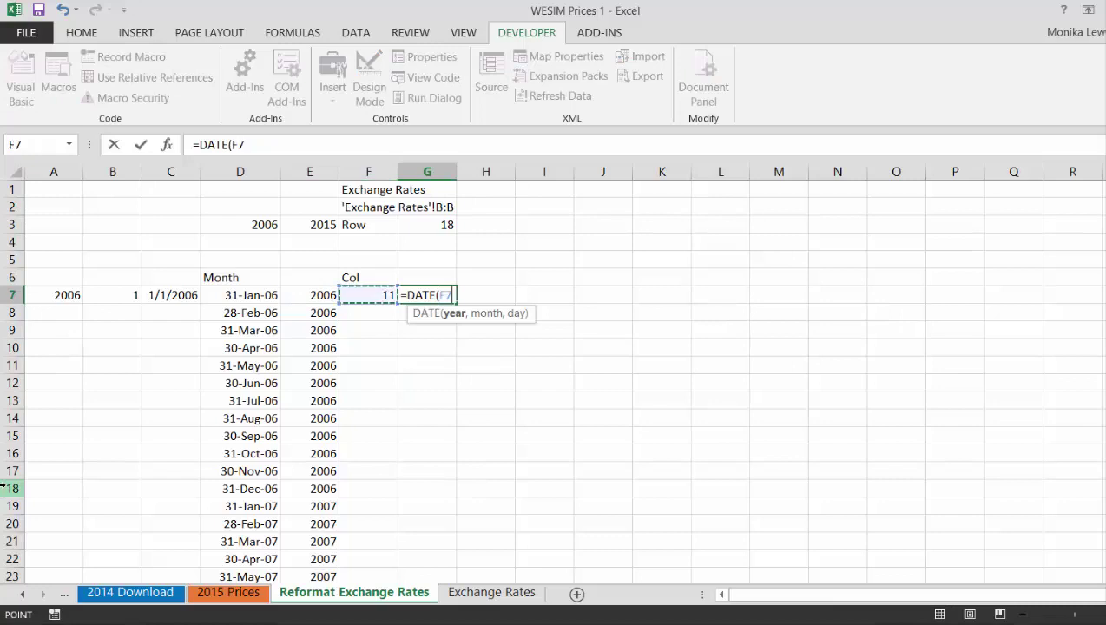
{"action": "type", "text": ",\""}
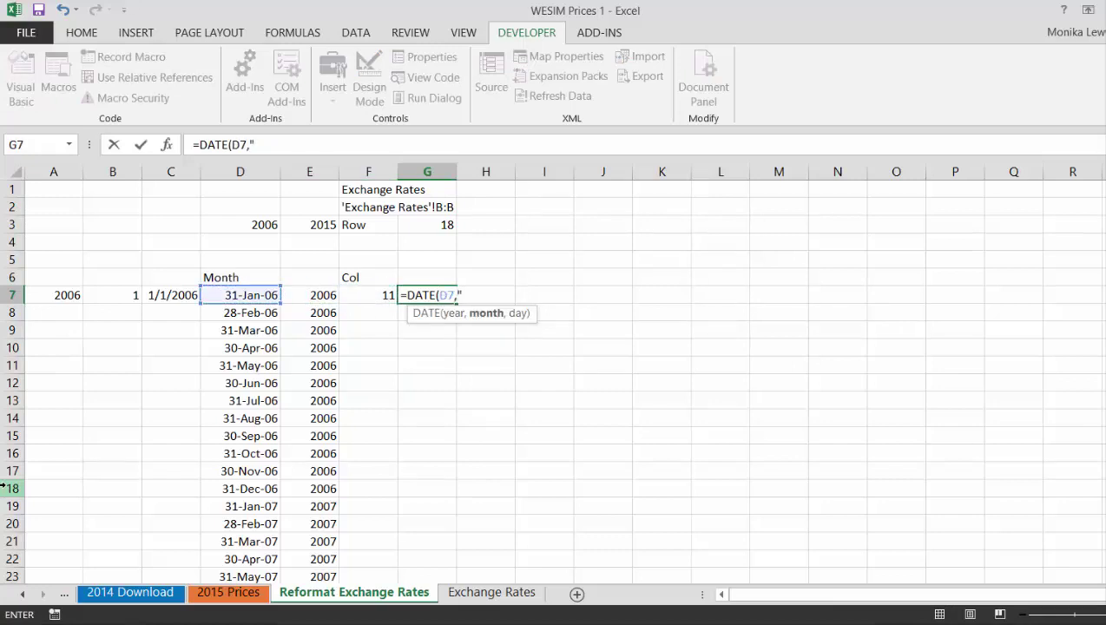
{"action": "type", "text": "mmmmmm\""}
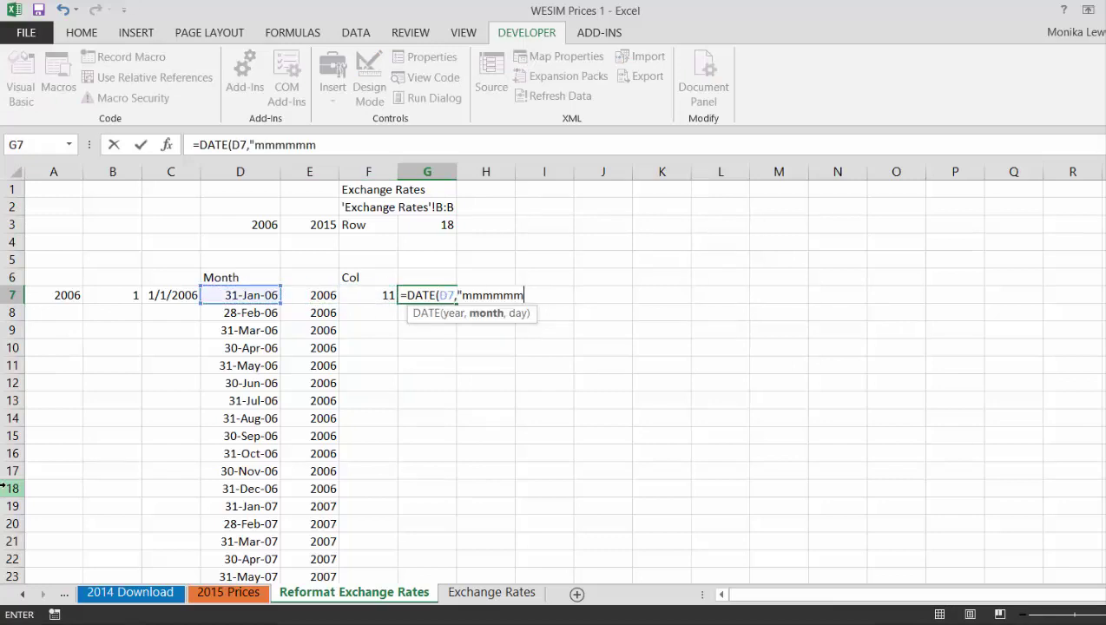
Replace the DATE function with TEXT in the G7 formula, giving =TEXT(D7,"mmmmmm"), and enter it
{"action": "key", "text": "F2"}
{"action": "key", "text": "ctrl+shift+Left"}
{"action": "key", "text": "Left"}
{"action": "key", "text": "Left"}
{"action": "key", "text": "Left"}
{"action": "key", "text": "Left"}
{"action": "key", "text": "Left"}
{"action": "key", "text": "Left"}
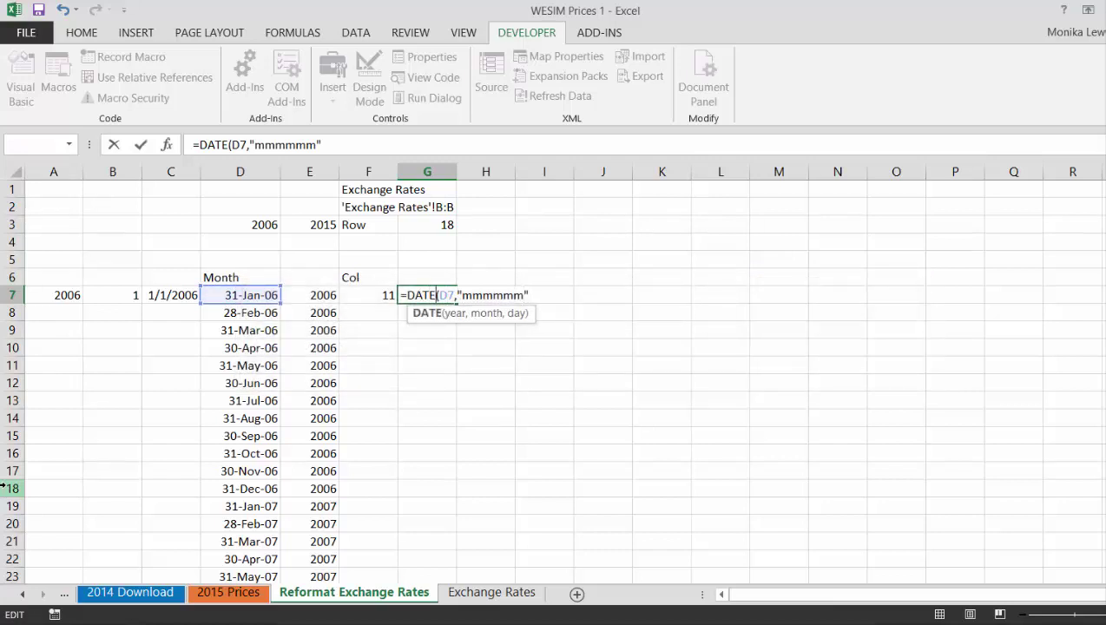
{"action": "key", "text": "BackSpace"}
{"action": "key", "text": "BackSpace"}
{"action": "key", "text": "BackSpace"}
{"action": "key", "text": "BackSpace"}
{"action": "type", "text": "test"}
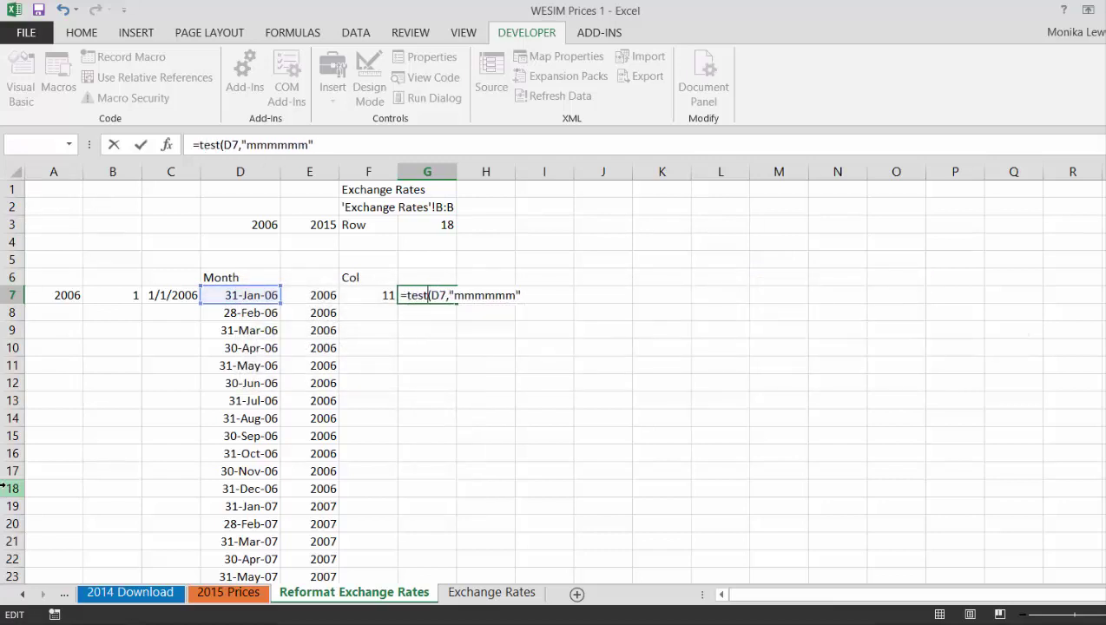
{"action": "key", "text": "BackSpace"}
{"action": "key", "text": "BackSpace"}
{"action": "type", "text": "xt"}
{"action": "key", "text": "Return"}
{"action": "key", "text": "Return"}
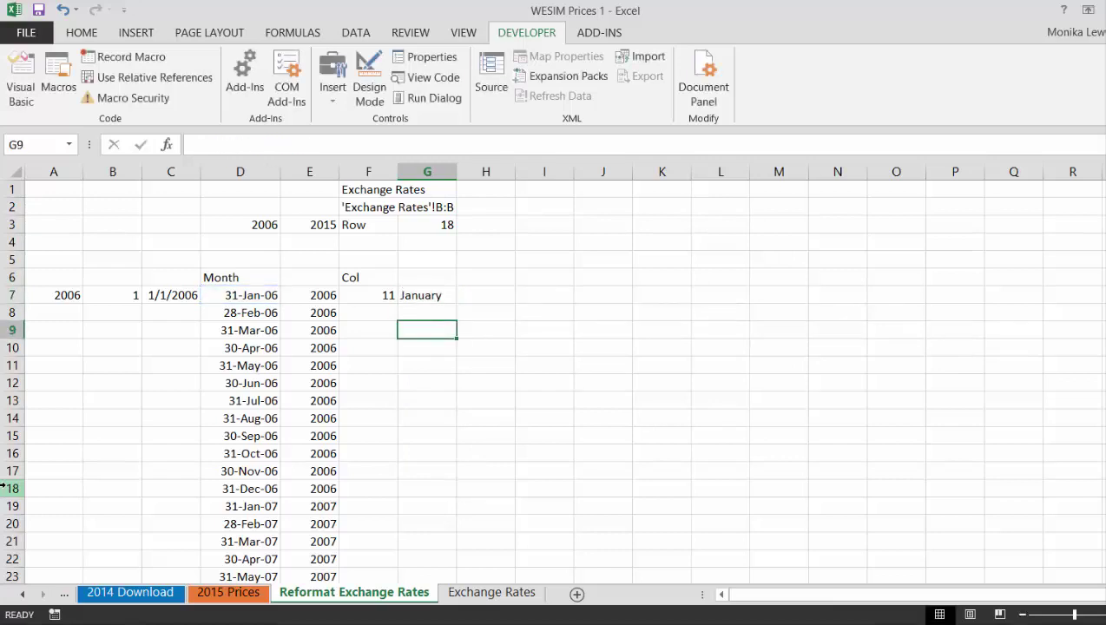
{"action": "key", "text": "Up"}
{"action": "key", "text": "Up"}
{"action": "key", "text": "Up"}
{"action": "key", "text": "Right"}
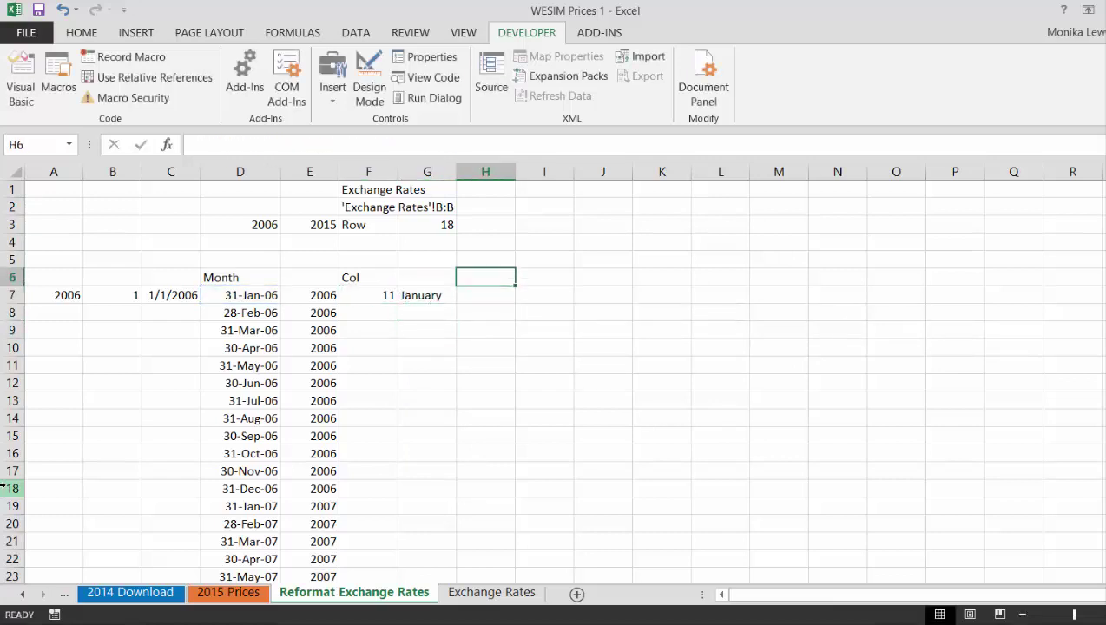
{"action": "type", "text": "Mat"}
{"action": "key", "text": "BackSpace"}
{"action": "key", "text": "BackSpace"}
{"action": "key", "text": "BackSpace"}
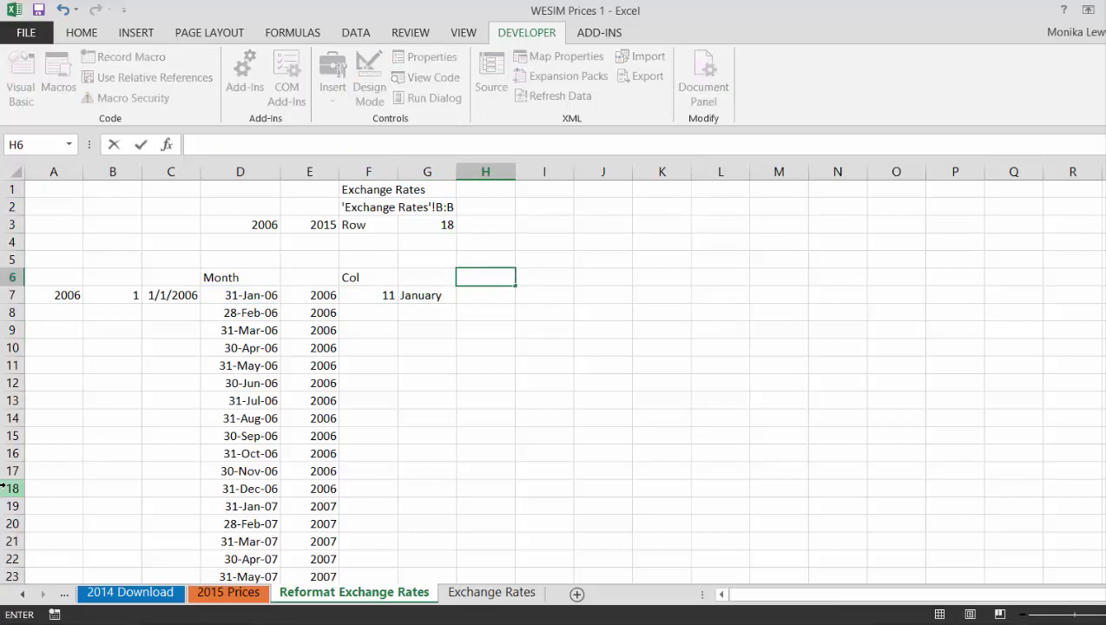
{"action": "key", "text": "Escape"}
Label cell H6 as Row
{"action": "key", "text": "Down"}
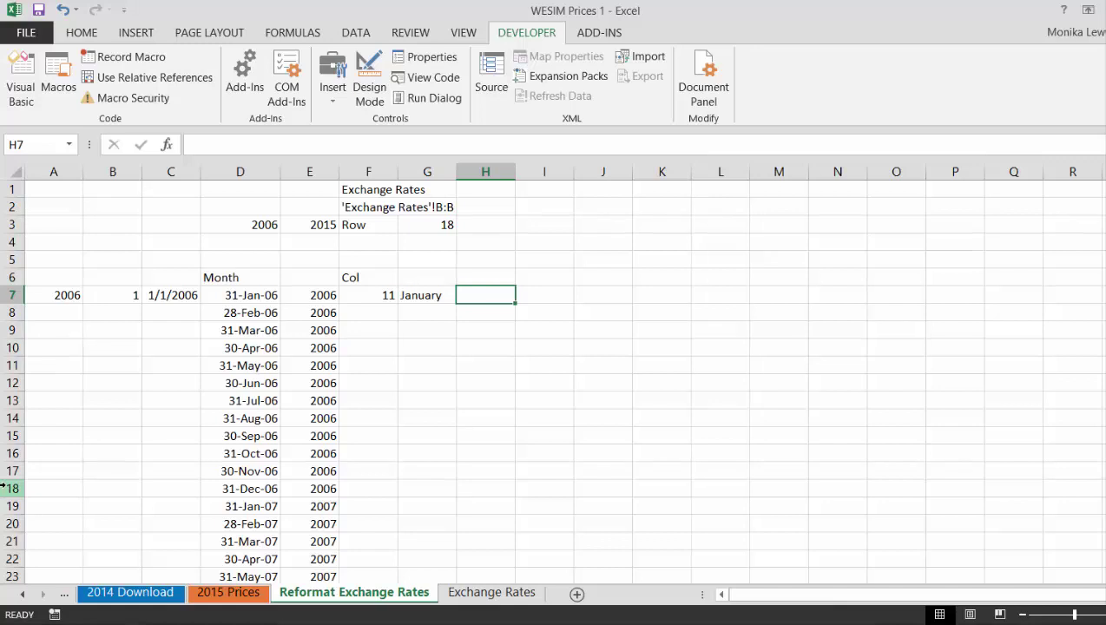
{"action": "key", "text": "Up"}
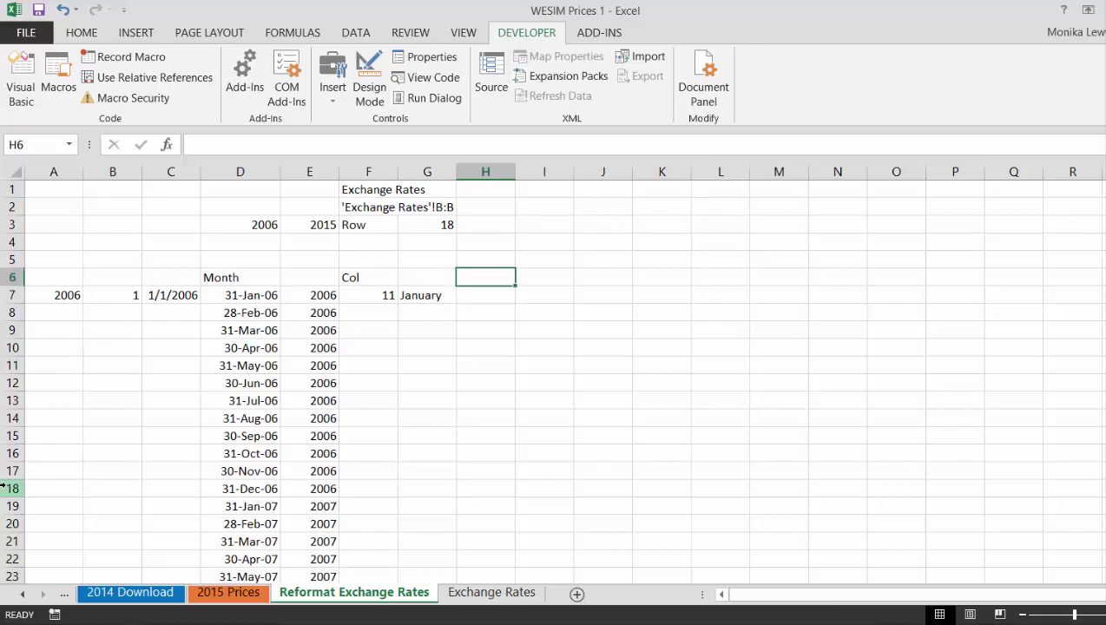
{"action": "type", "text": "Row"}
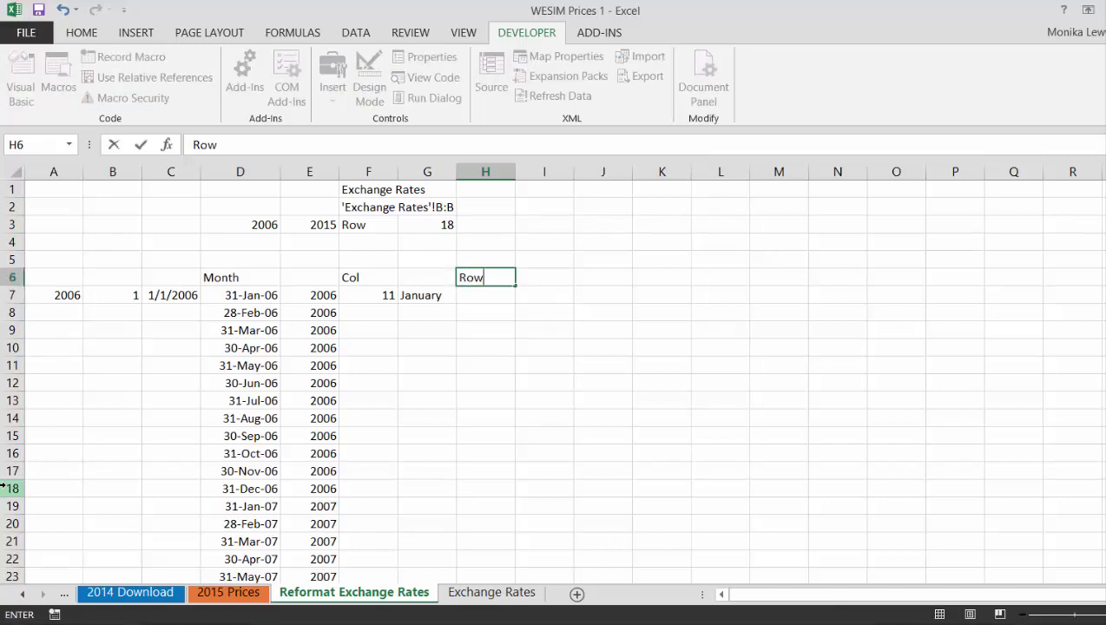
{"action": "key", "text": "Return"}
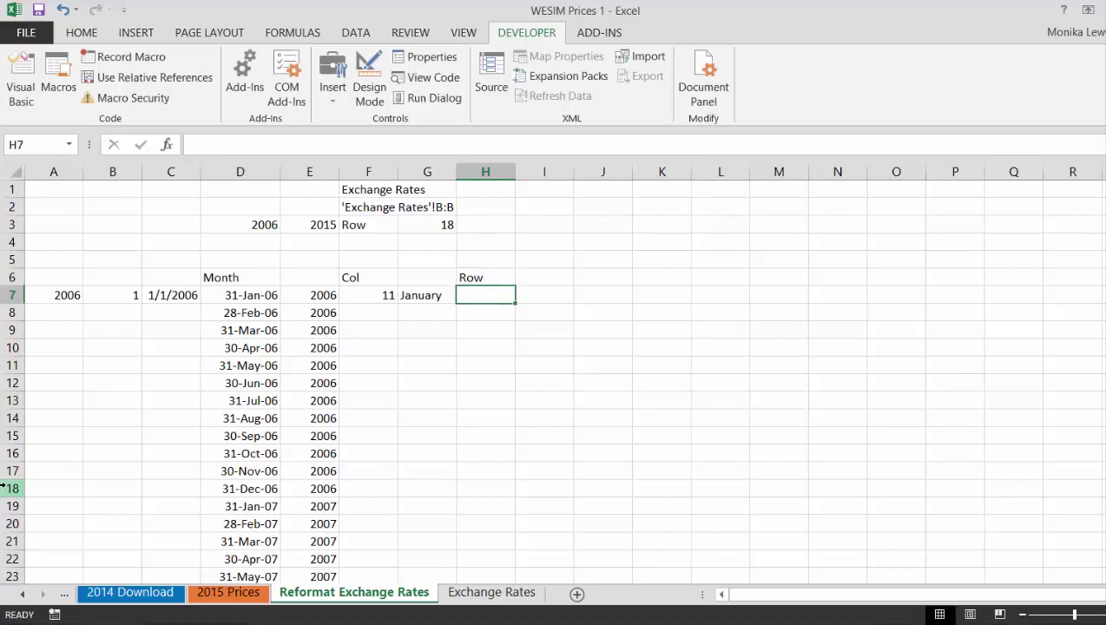
Examine the month names in column A of the Exchange Rates sheet and return to the Reformat Exchange Rates sheet
{"action": "key", "text": "ctrl+Page_Down"}
{"action": "key", "text": "Up"}
{"action": "key", "text": "Up"}
{"action": "key", "text": "Up"}
{"action": "key", "text": "Up"}
{"action": "key", "text": "Up"}
{"action": "key", "text": "Up"}
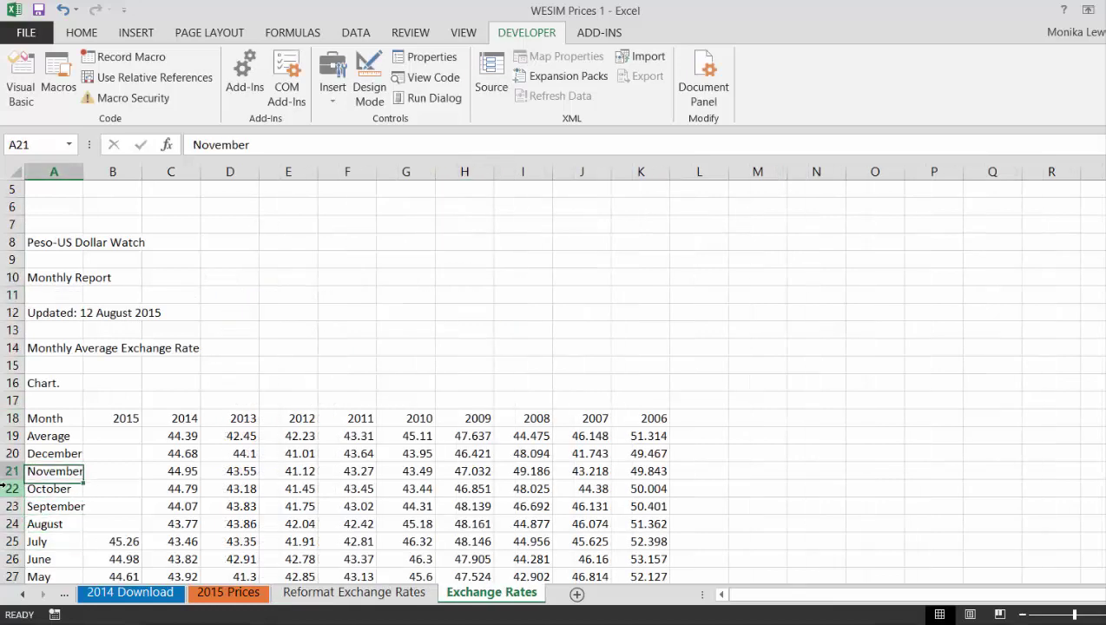
{"action": "key", "text": "Down"}
{"action": "key", "text": "Down"}
{"action": "key", "text": "Down"}
{"action": "key", "text": "Down"}
{"action": "key", "text": "Down"}
{"action": "key", "text": "Down"}
{"action": "key", "text": "Down"}
{"action": "key", "text": "Down"}
{"action": "key", "text": "Down"}
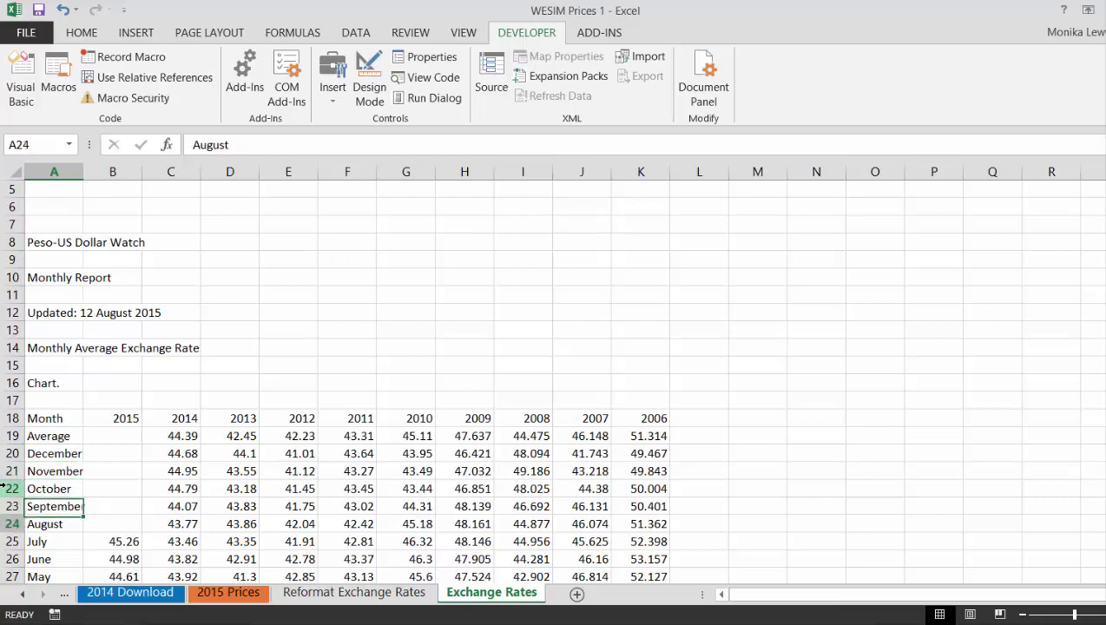
{"action": "key", "text": "Down"}
{"action": "key", "text": "Down"}
{"action": "key", "text": "Up"}
{"action": "key", "text": "Up"}
{"action": "key", "text": "Up"}
{"action": "key", "text": "Up"}
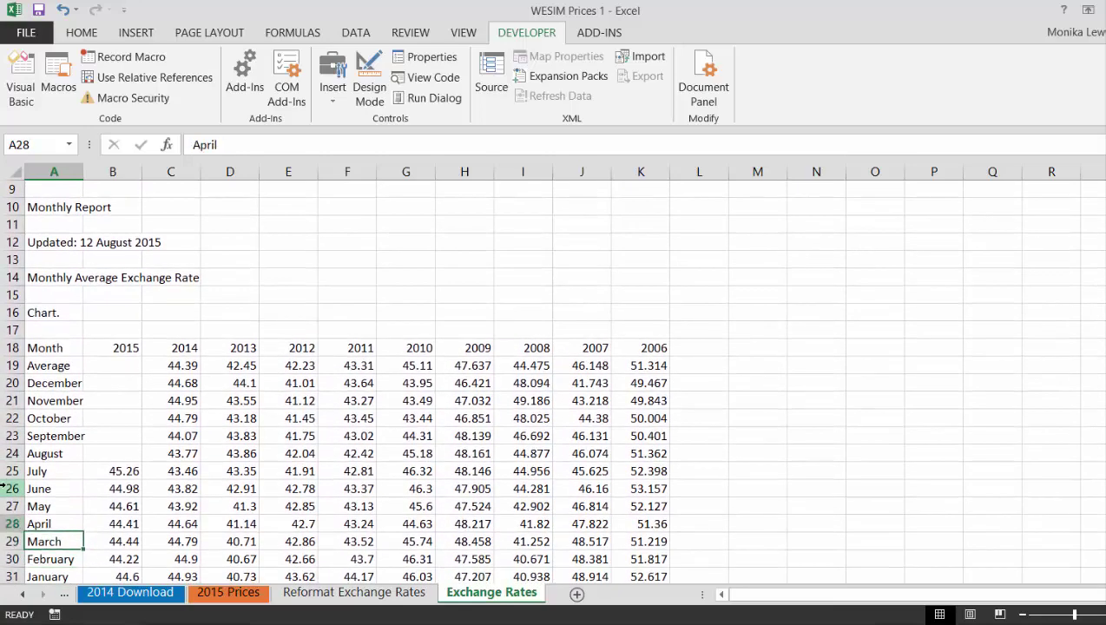
{"action": "key", "text": "ctrl+Page_Up"}
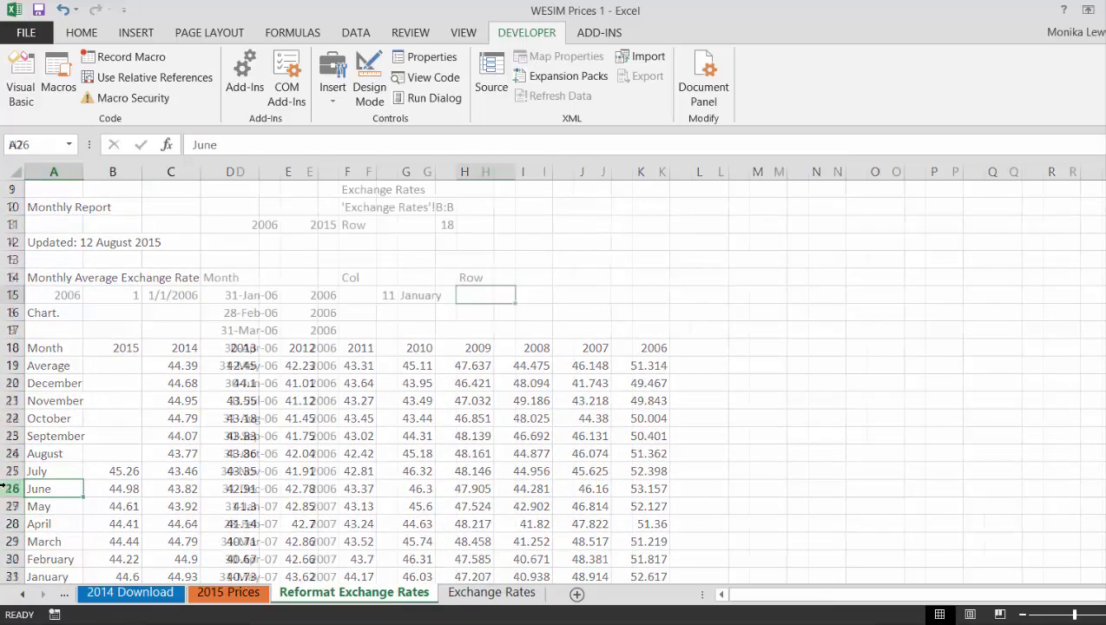
Enter =MATCH(G7,'Exchange Rates'!A:A,0) in H7 to find the row of the month name
{"action": "key", "text": "Up"}
{"action": "key", "text": "Down"}
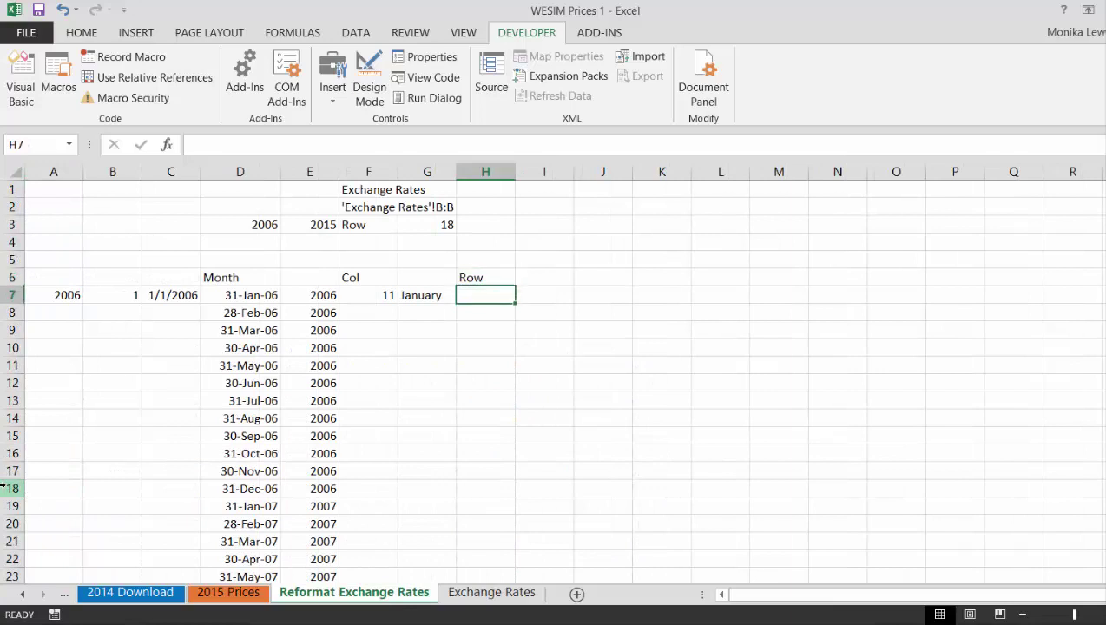
{"action": "type", "text": "=mat"}
{"action": "key", "text": "Tab"}
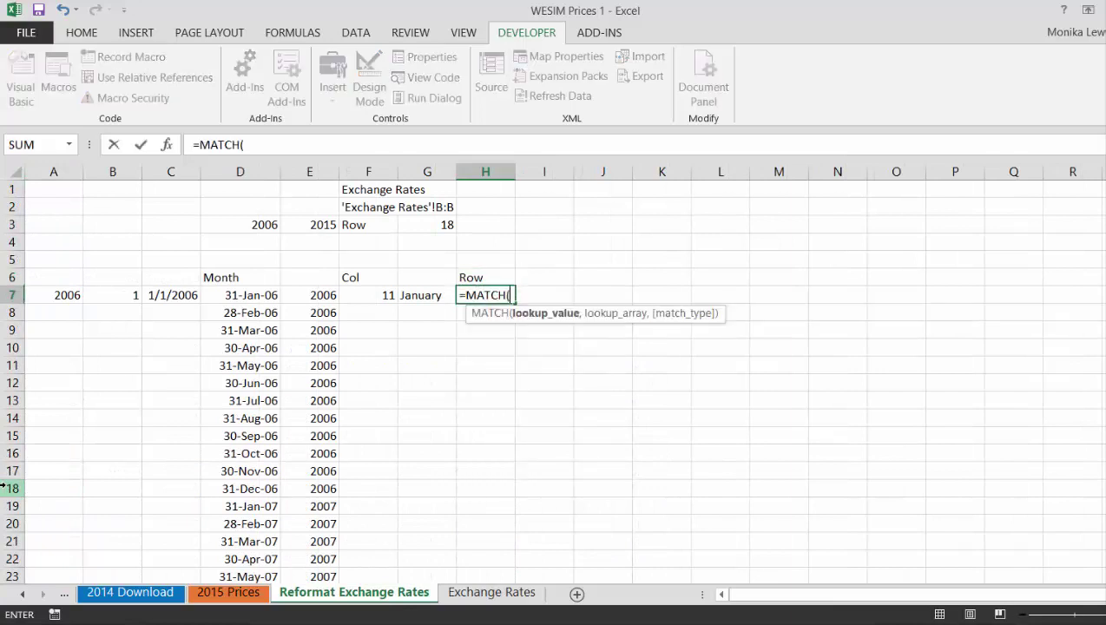
{"action": "key", "text": "Left"}
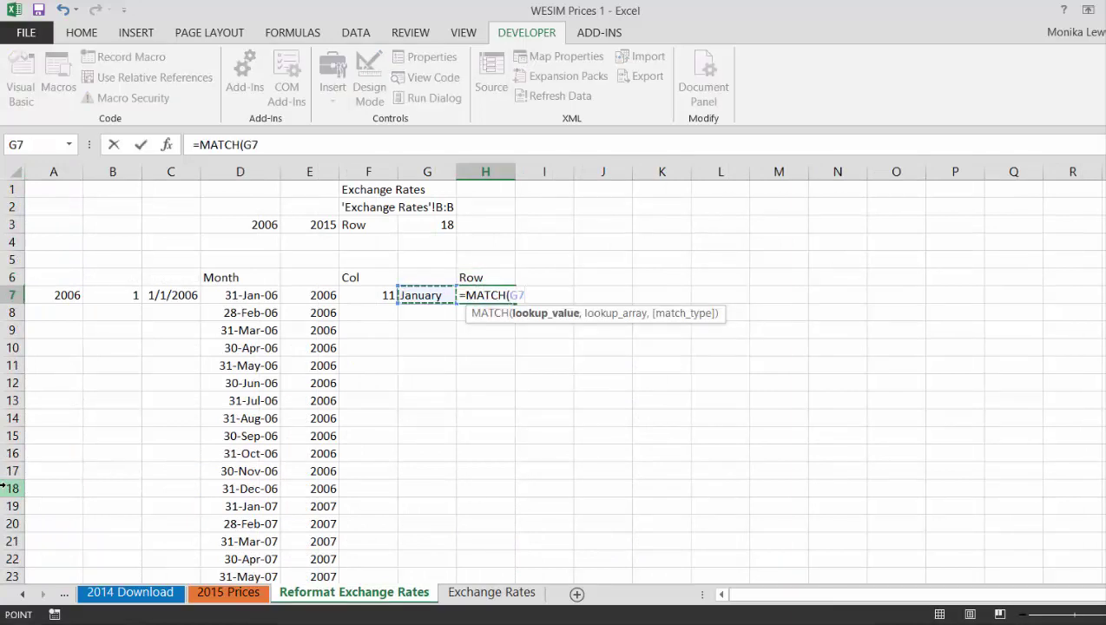
{"action": "type", "text": ","}
{"action": "key", "text": "ctrl+Page_Down"}
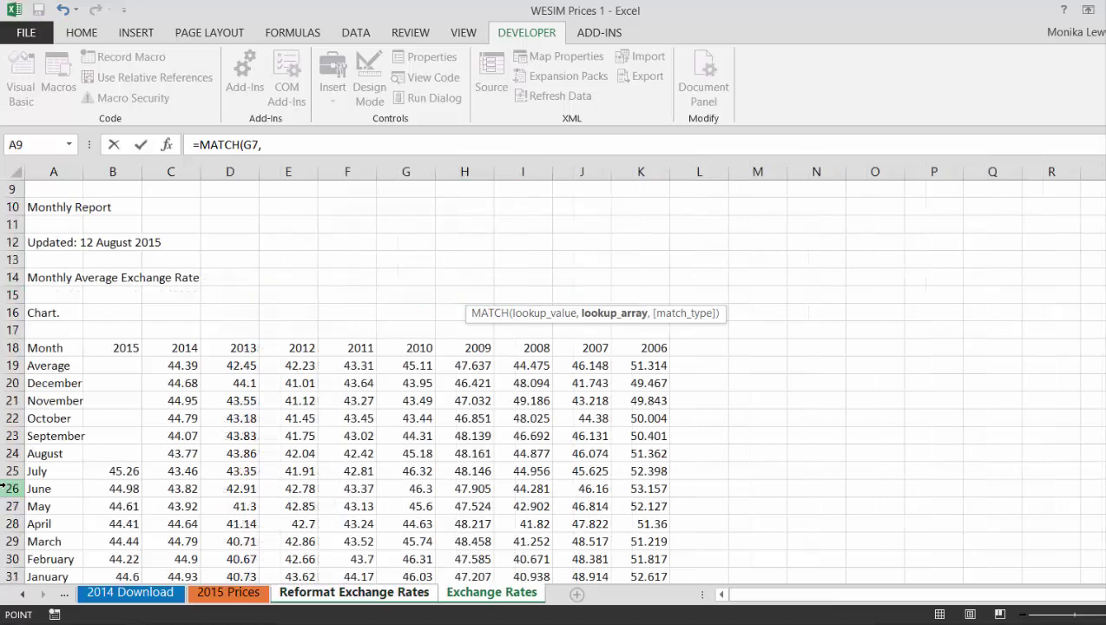
{"action": "left_click", "coordinate": [56, 164]}
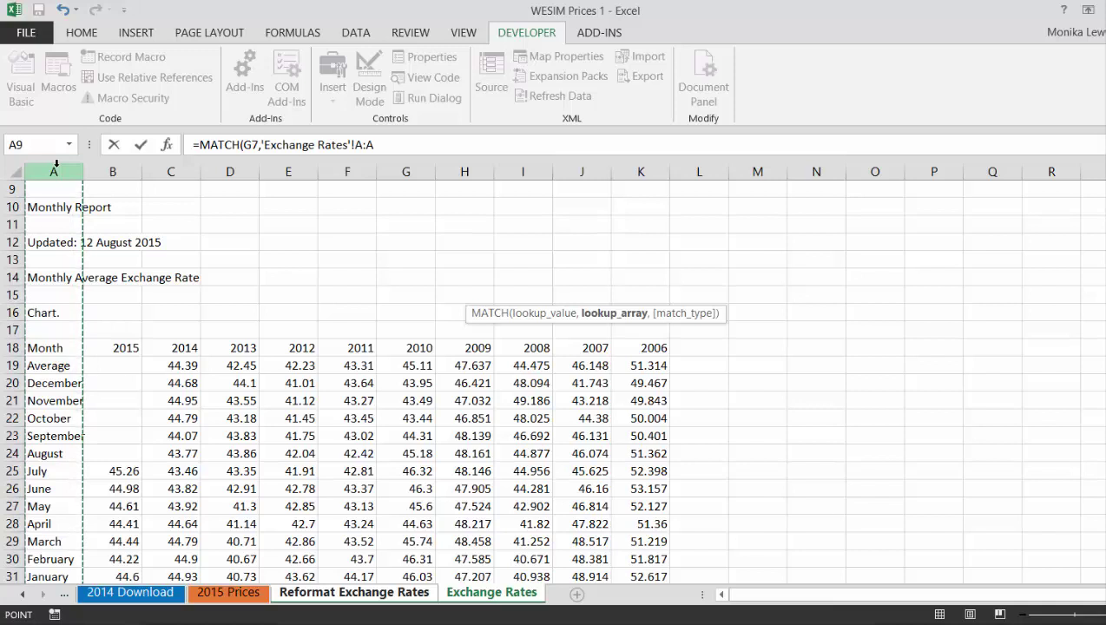
{"action": "type", "text": ",0"}
{"action": "key", "text": "Return"}
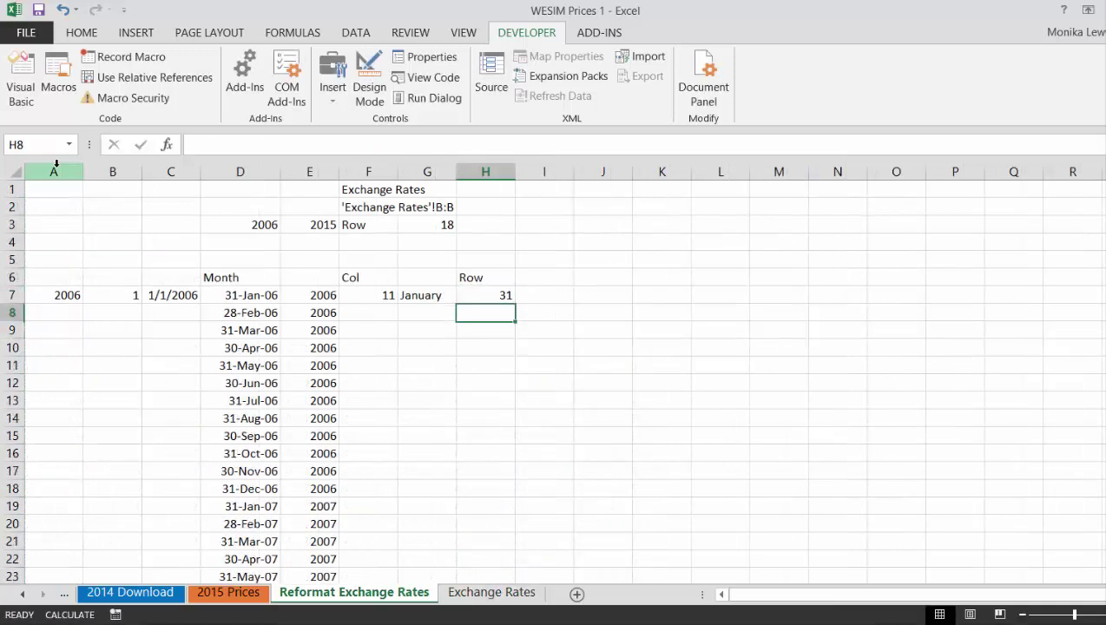
Label cell I6 as Value
{"action": "key", "text": "Up"}
{"action": "key", "text": "Left"}
{"action": "key", "text": "Left"}
{"action": "key", "text": "Left"}
{"action": "key", "text": "Right"}
{"action": "key", "text": "Right"}
{"action": "key", "text": "Right"}
{"action": "key", "text": "Right"}
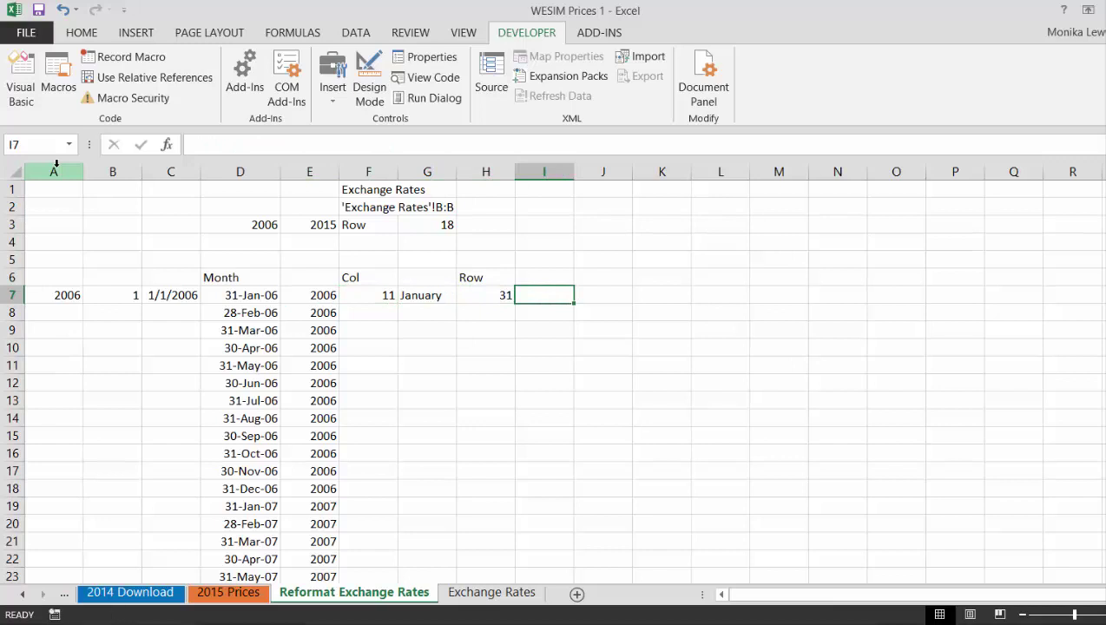
{"action": "key", "text": "Up"}
{"action": "type", "text": "Value"}
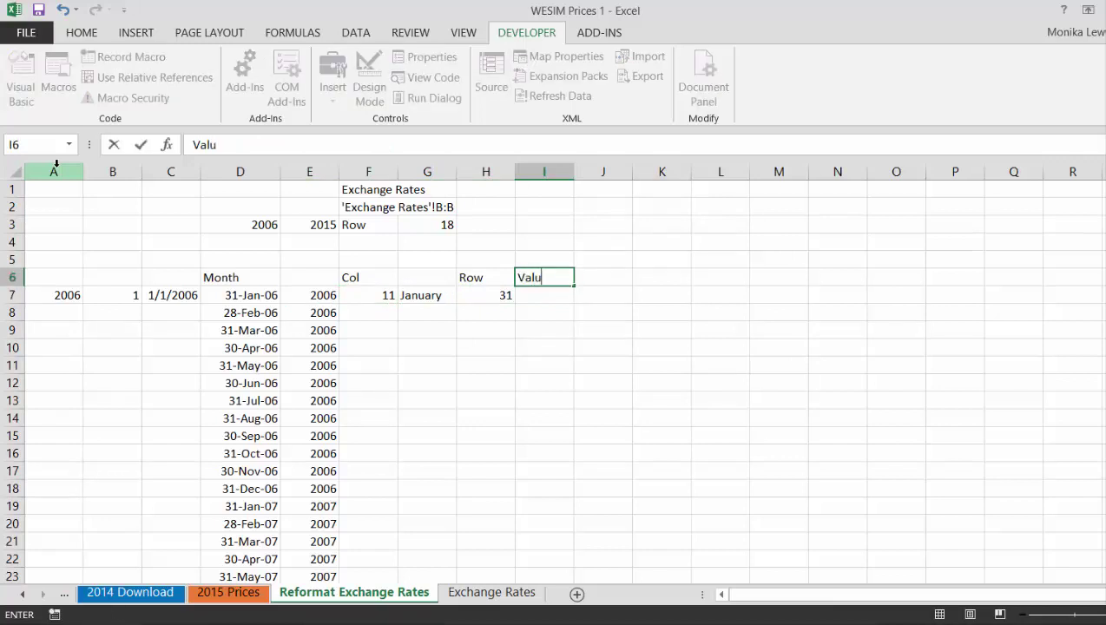
{"action": "key", "text": "Return"}
Enter an INDEX formula in I7 over the whole Exchange Rates sheet, using H7 as row number and F7 as column number
{"action": "type", "text": "=inde"}
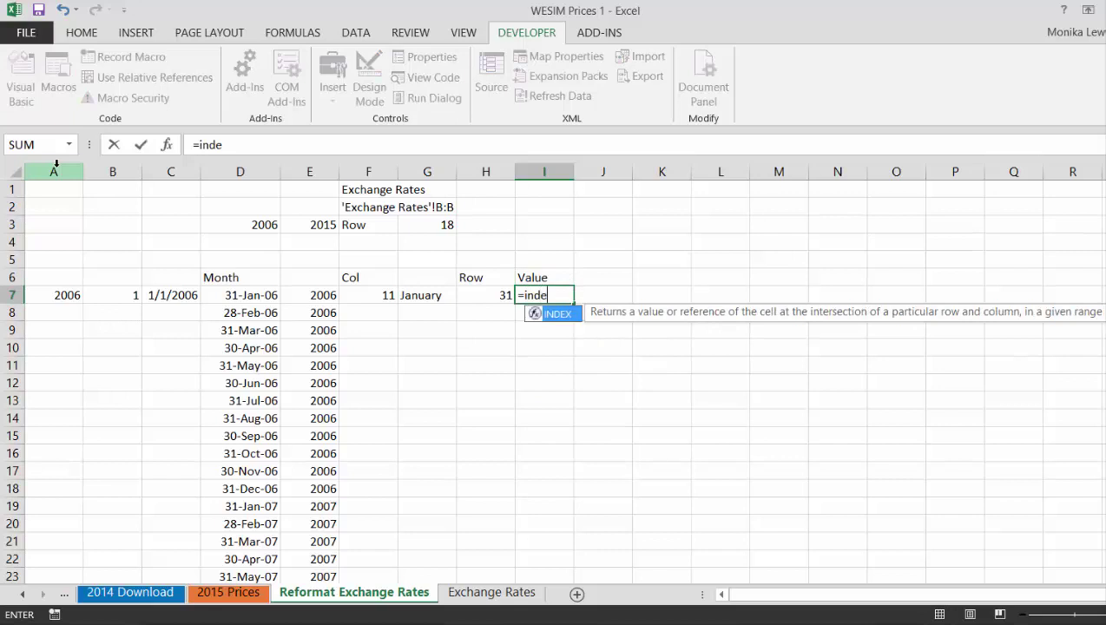
{"action": "key", "text": "Tab"}
{"action": "key", "text": "ctrl+Page_Down"}
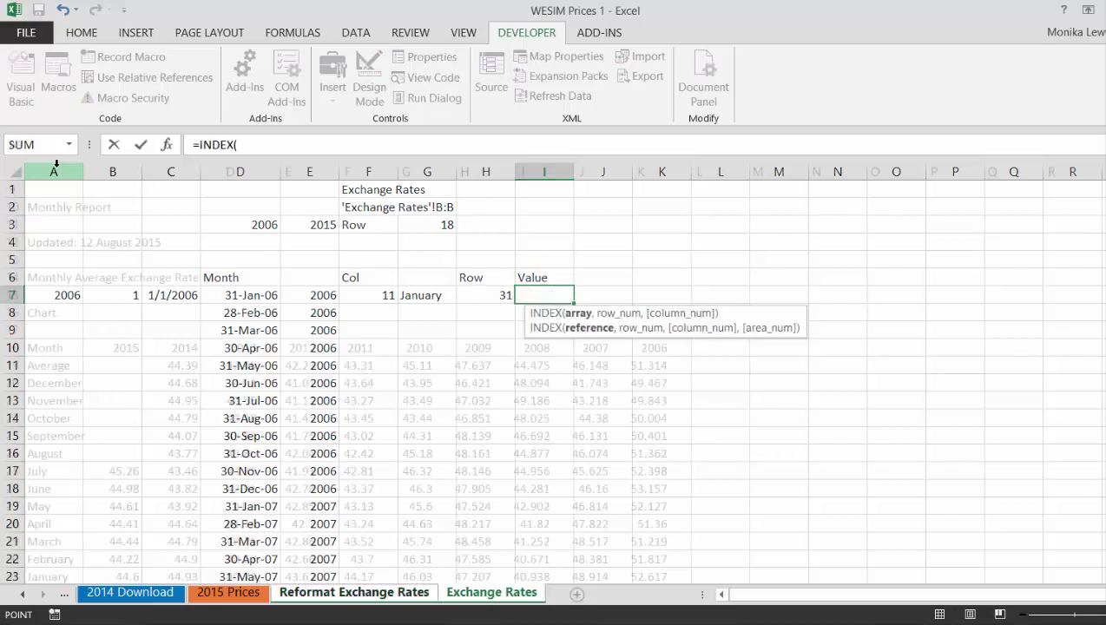
{"action": "left_click", "coordinate": [13, 172]}
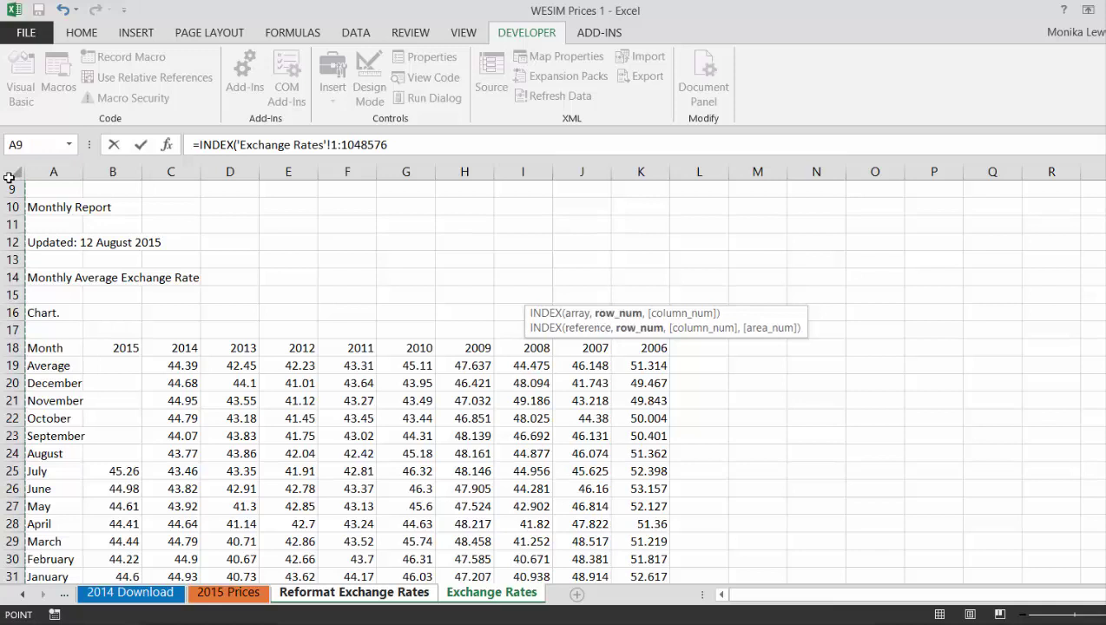
{"action": "type", "text": ","}
{"action": "key", "text": "ctrl+Page_Up"}
{"action": "key", "text": "Left"}
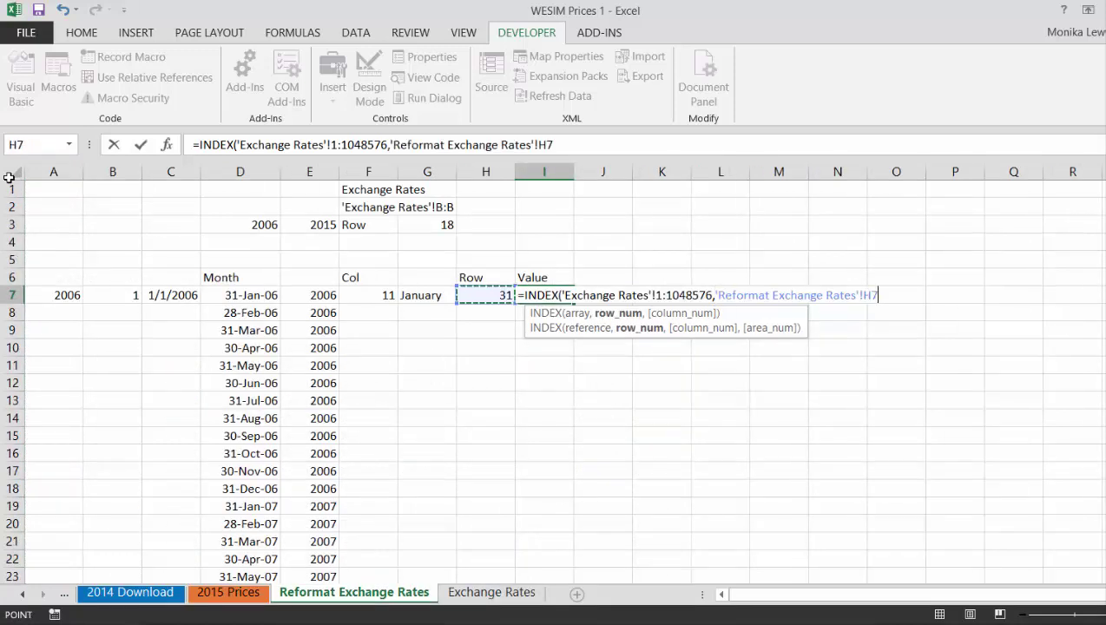
{"action": "key", "text": "Left"}
{"action": "key", "text": "Right"}
{"action": "type", "text": ","}
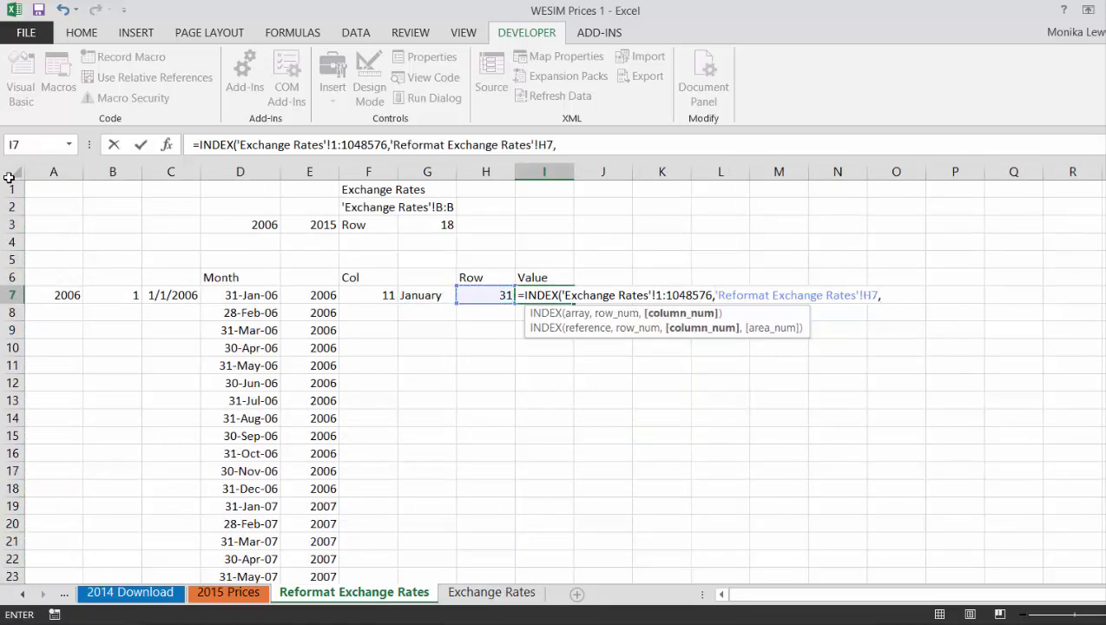
{"action": "key", "text": "Left"}
{"action": "key", "text": "Left"}
{"action": "key", "text": "Left"}
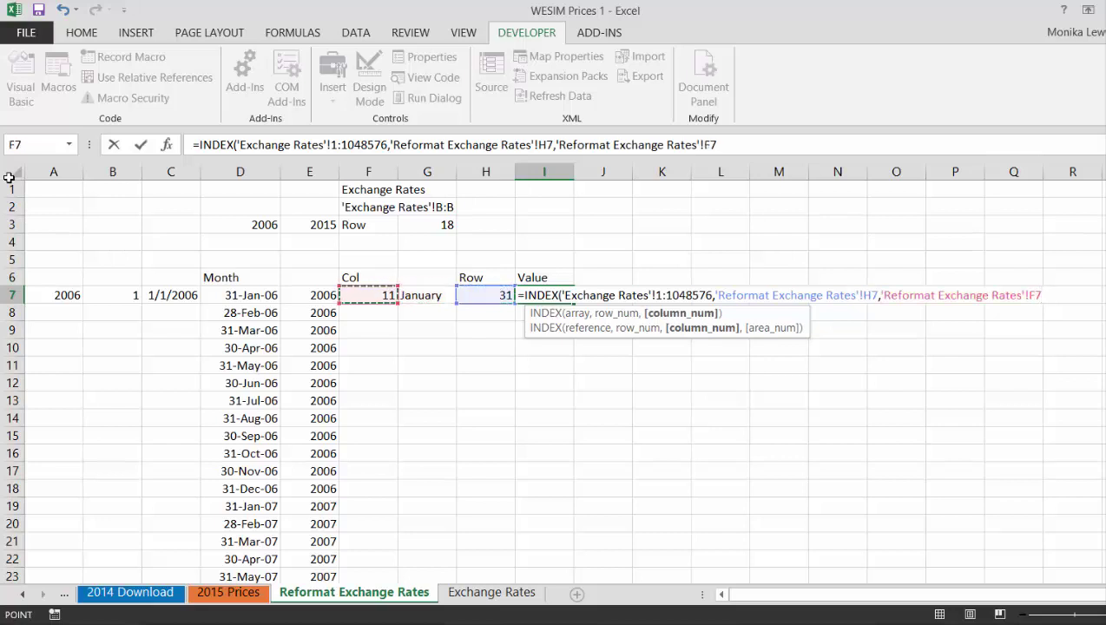
{"action": "key", "text": "Return"}
{"action": "key", "text": "Return"}
Format the I7 rate as a number with two decimals and check it against the January 2006 rate on the Exchange Rates sheet
{"action": "key", "text": "Up"}
{"action": "key", "text": "Up"}
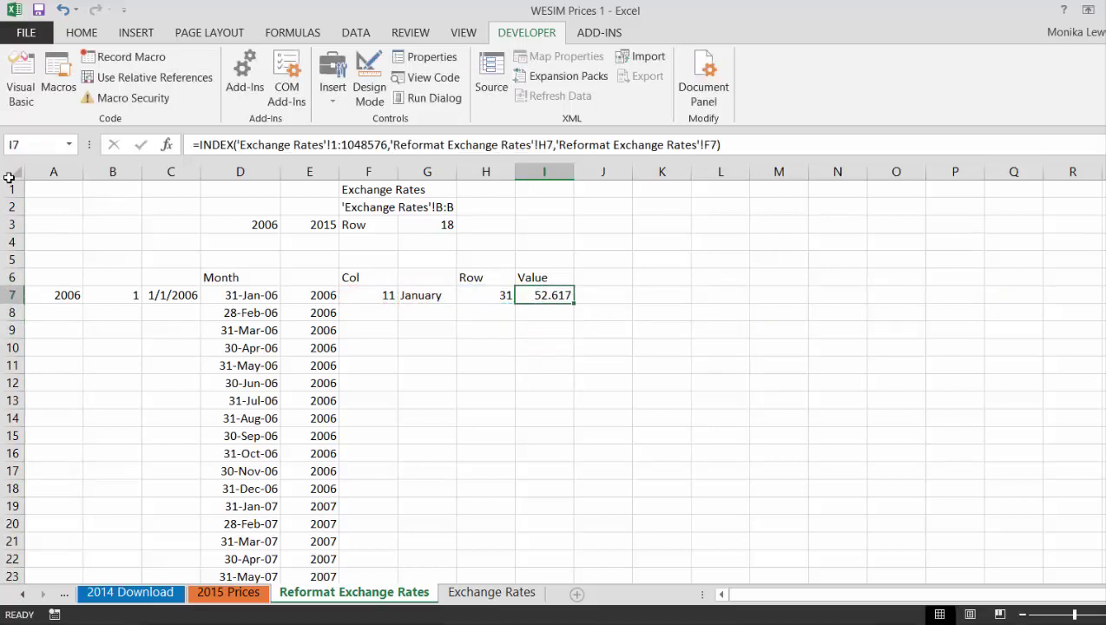
{"action": "key", "text": "ctrl+shift+1"}
{"action": "key", "text": "Up"}
{"action": "key", "text": "Up"}
{"action": "key", "text": "Up"}
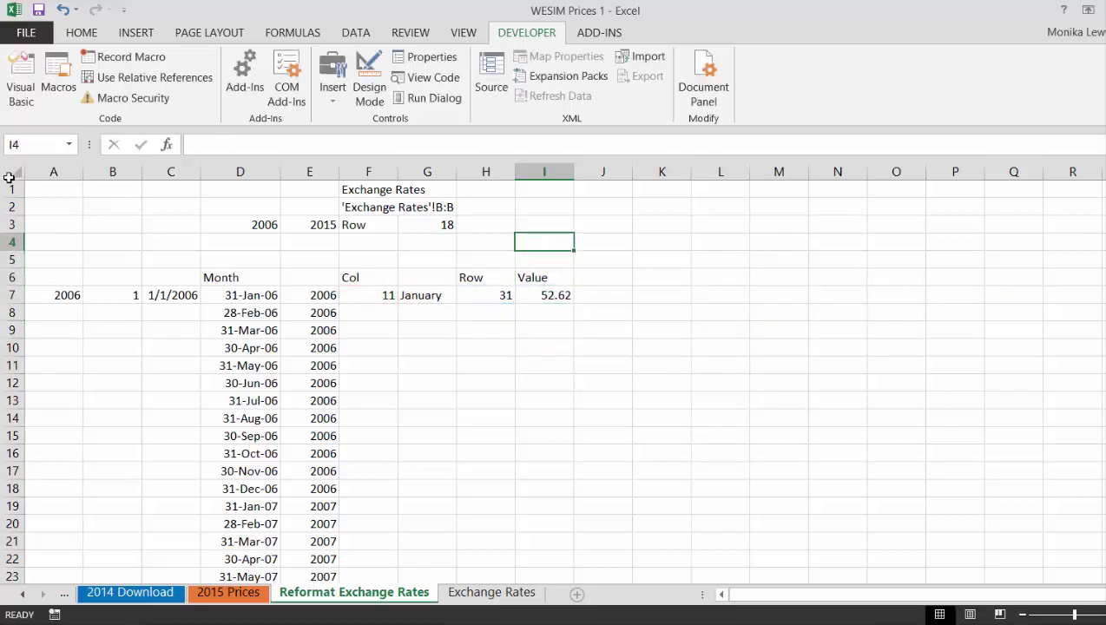
{"action": "key", "text": "ctrl+Page_Down"}
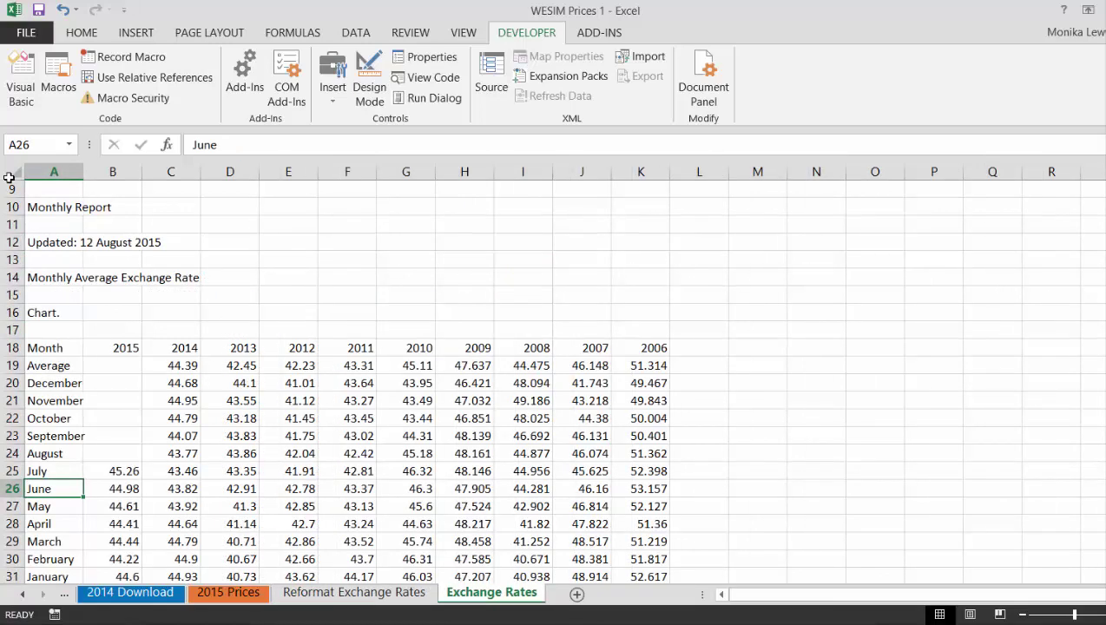
{"action": "key", "text": "ctrl+Page_Up"}
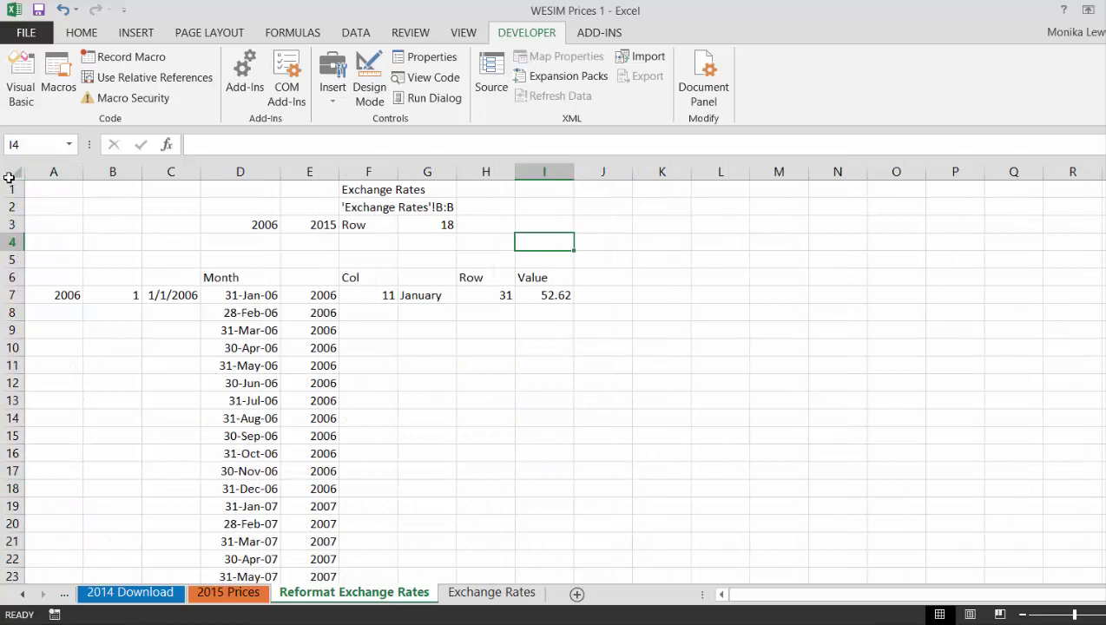
Review the row 7 formulas from the Col cell through the month name and Row to the Value cell
{"action": "key", "text": "Down"}
{"action": "key", "text": "Down"}
{"action": "key", "text": "Down"}
{"action": "key", "text": "Left"}
{"action": "key", "text": "Left"}
{"action": "key", "text": "Left"}
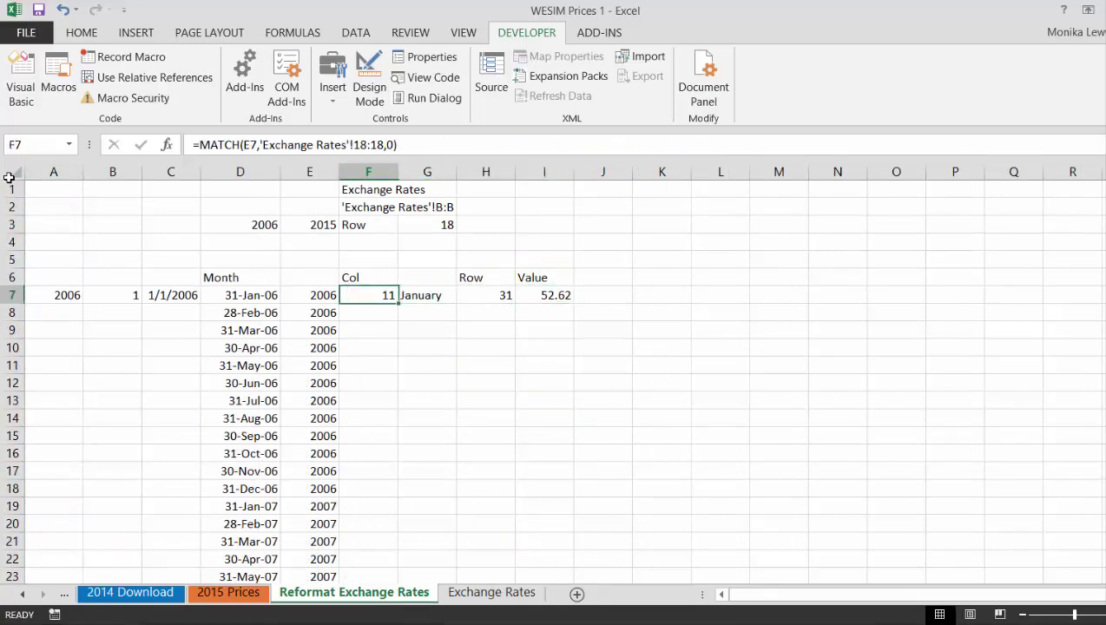
{"action": "key", "text": "Right"}
{"action": "key", "text": "Right"}
{"action": "key", "text": "Right"}
{"action": "key", "text": "Left"}
{"action": "key", "text": "Left"}
{"action": "key", "text": "Left"}
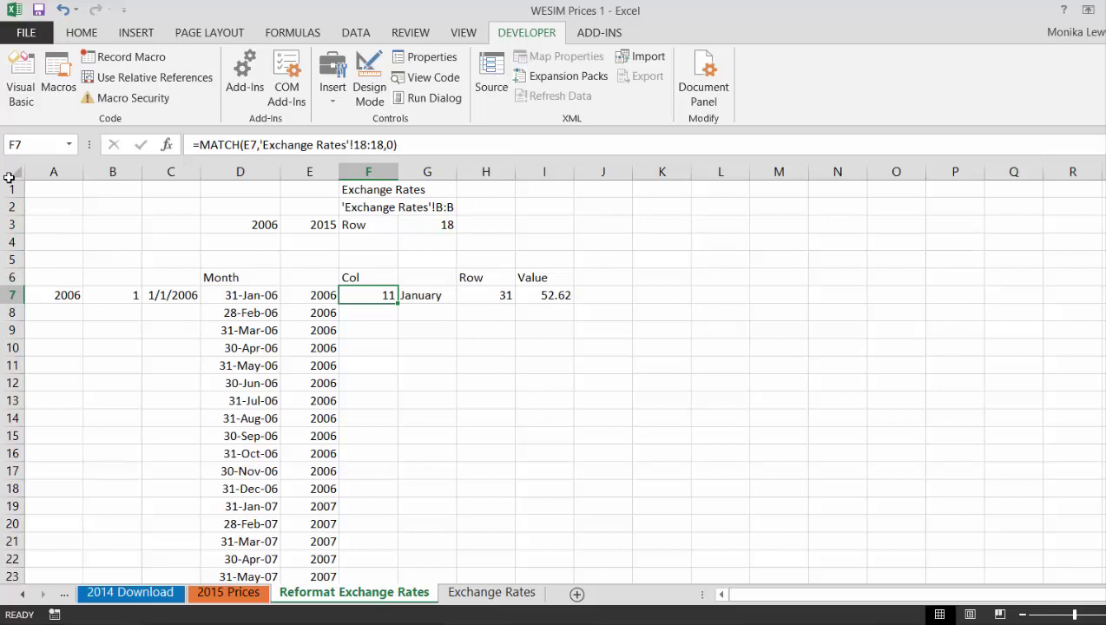
Remove the fixed 'Exchange Rates'!18:18 lookup range from the MATCH formula in F7
{"action": "key", "text": "F2"}
{"action": "key", "text": "Left"}
{"action": "key", "text": "Left"}
{"action": "key", "text": "Left"}
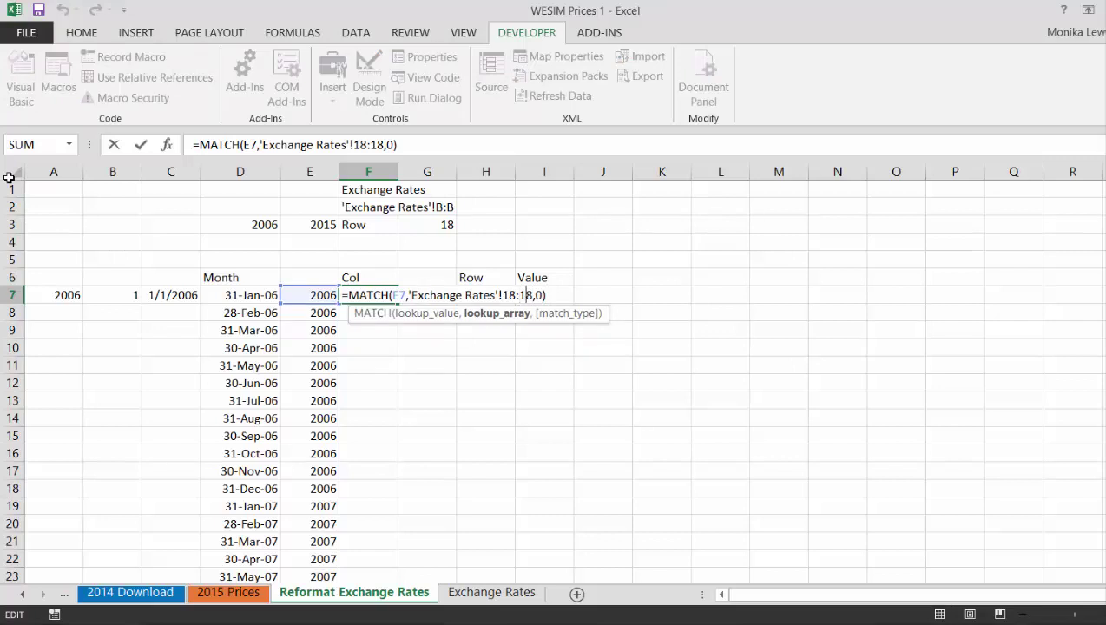
{"action": "key", "text": "BackSpace"}
{"action": "key", "text": "BackSpace"}
{"action": "key", "text": "BackSpace"}
{"action": "key", "text": "BackSpace"}
{"action": "key", "text": "BackSpace"}
{"action": "key", "text": "BackSpace"}
{"action": "key", "text": "BackSpace"}
{"action": "key", "text": "BackSpace"}
{"action": "key", "text": "BackSpace"}
{"action": "key", "text": "BackSpace"}
{"action": "key", "text": "BackSpace"}
{"action": "key", "text": "BackSpace"}
{"action": "key", "text": "BackSpace"}
{"action": "key", "text": "BackSpace"}
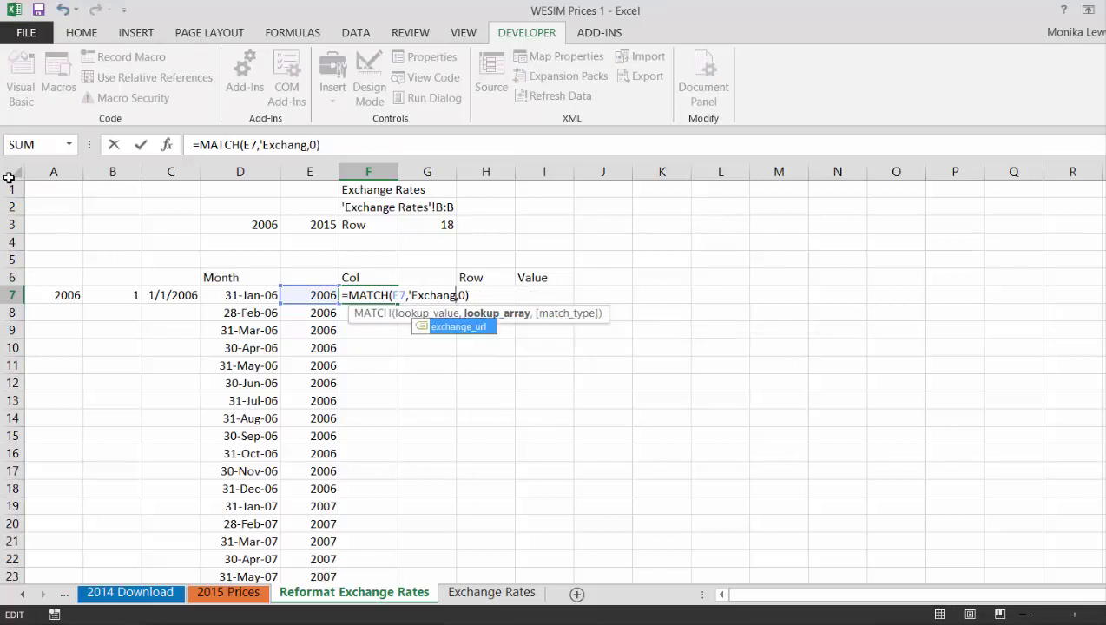
{"action": "key", "text": "BackSpace"}
{"action": "key", "text": "BackSpace"}
{"action": "key", "text": "BackSpace"}
{"action": "key", "text": "BackSpace"}
{"action": "key", "text": "BackSpace"}
{"action": "key", "text": "BackSpace"}
{"action": "key", "text": "BackSpace"}
{"action": "key", "text": "BackSpace"}
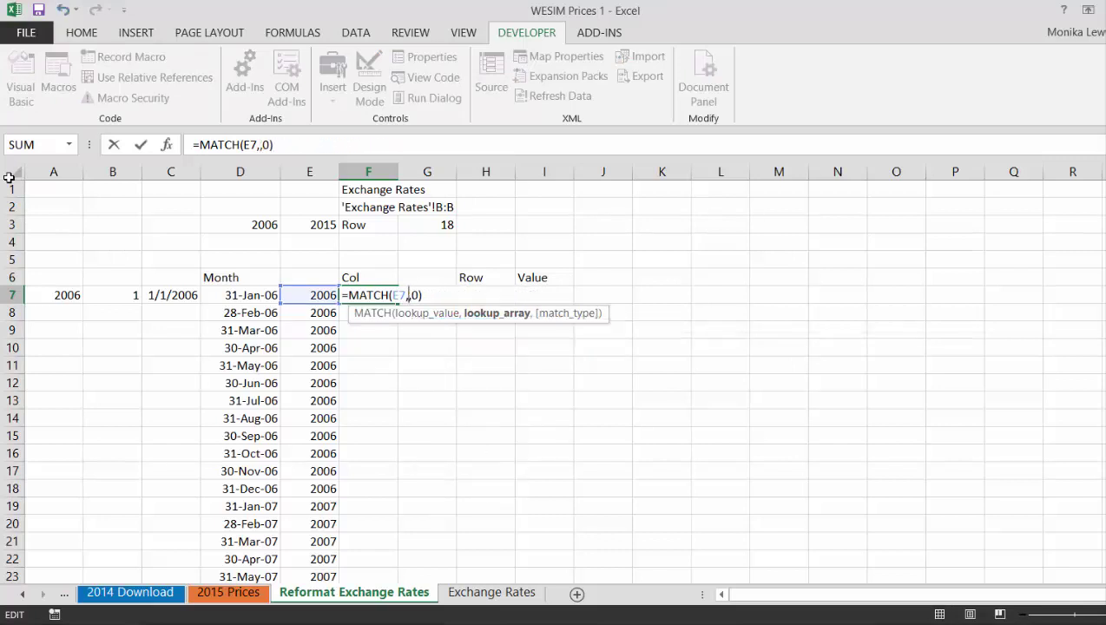
Nest an INDIRECT function referencing the sheet name in F1 as the lookup array of the MATCH in F7
{"action": "type", "text": "in"}
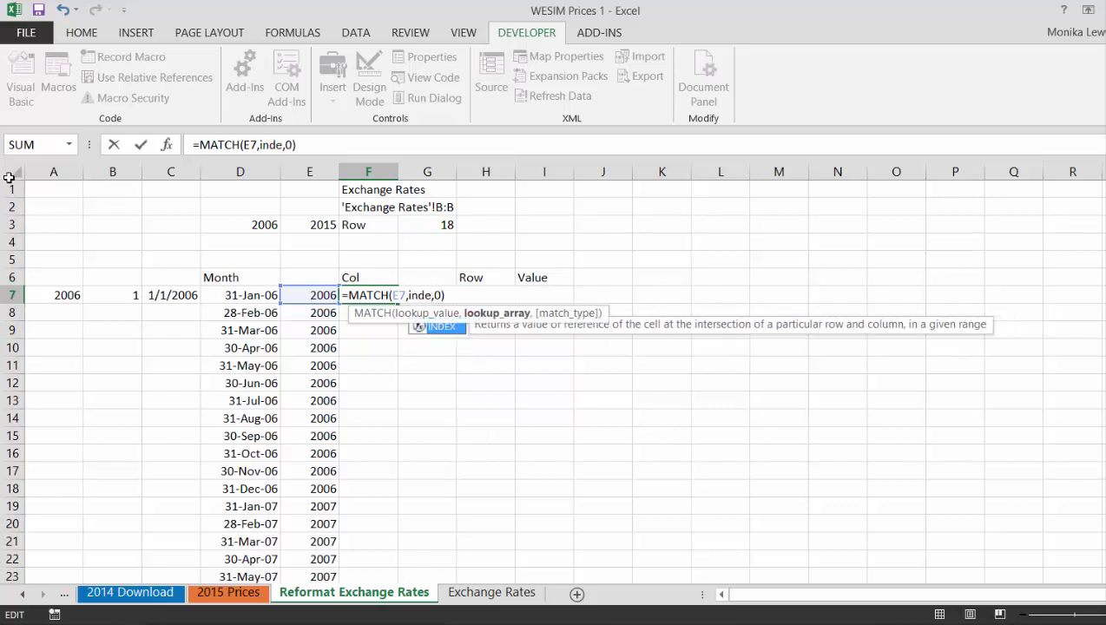
{"action": "key", "text": "Down"}
{"action": "key", "text": "Tab"}
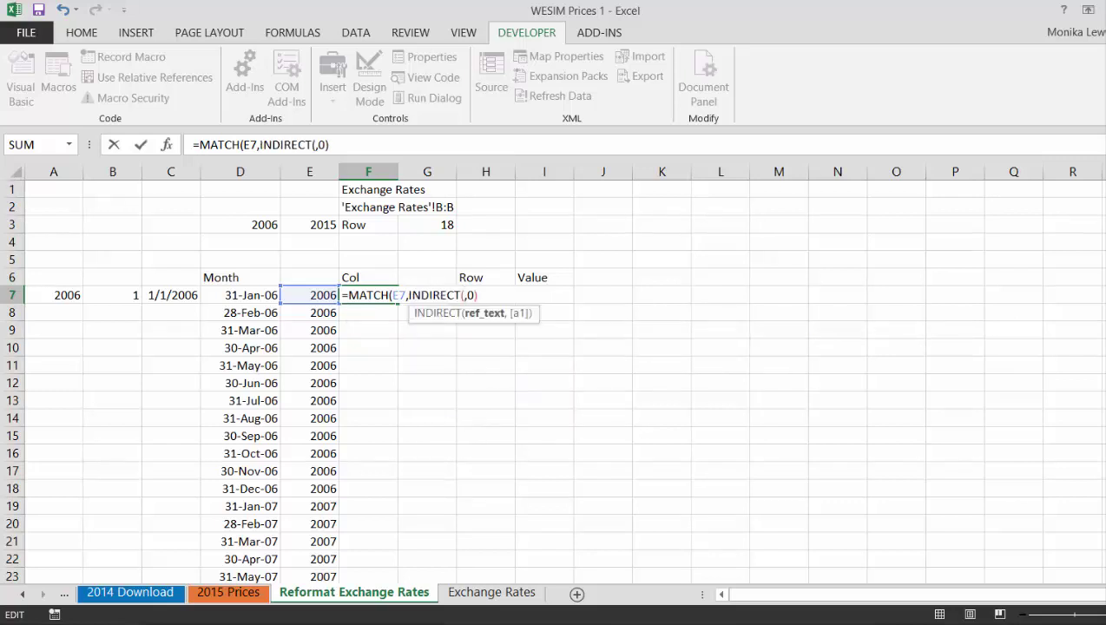
{"action": "left_click", "coordinate": [358, 188]}
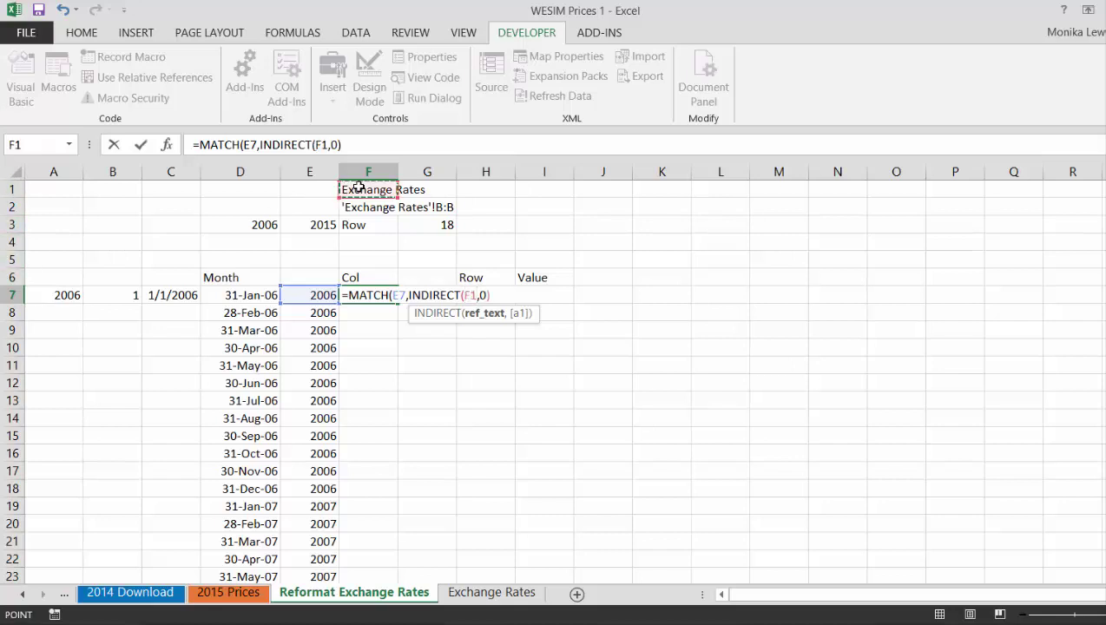
{"action": "type", "text": "&"}
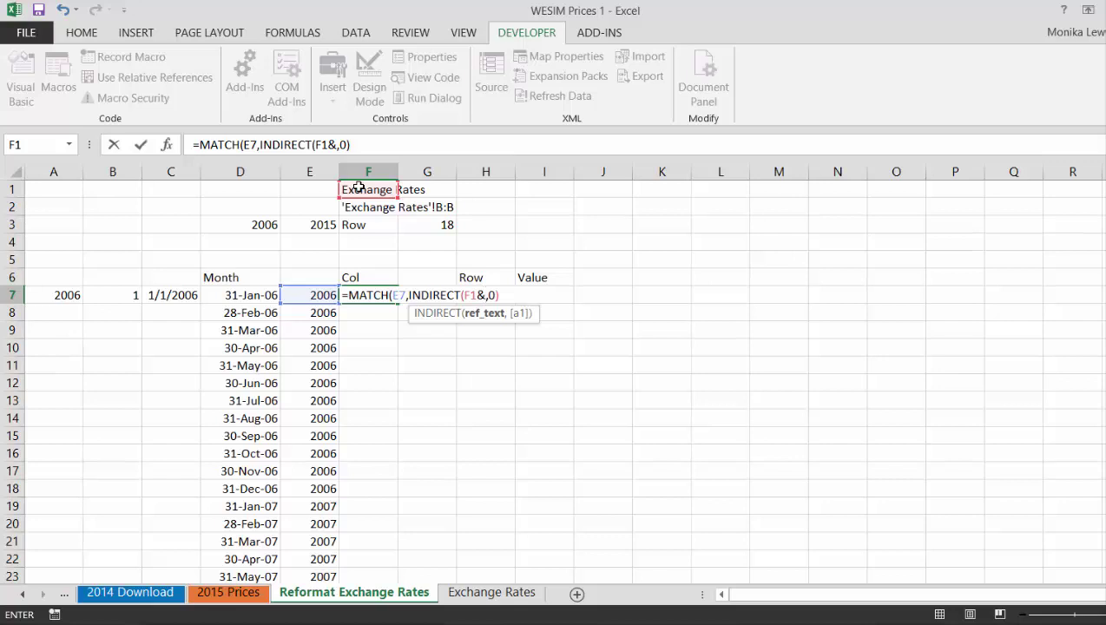
{"action": "type", "text": "\""}
{"action": "key", "text": "BackSpace"}
{"action": "key", "text": "BackSpace"}
{"action": "key", "text": "Return"}
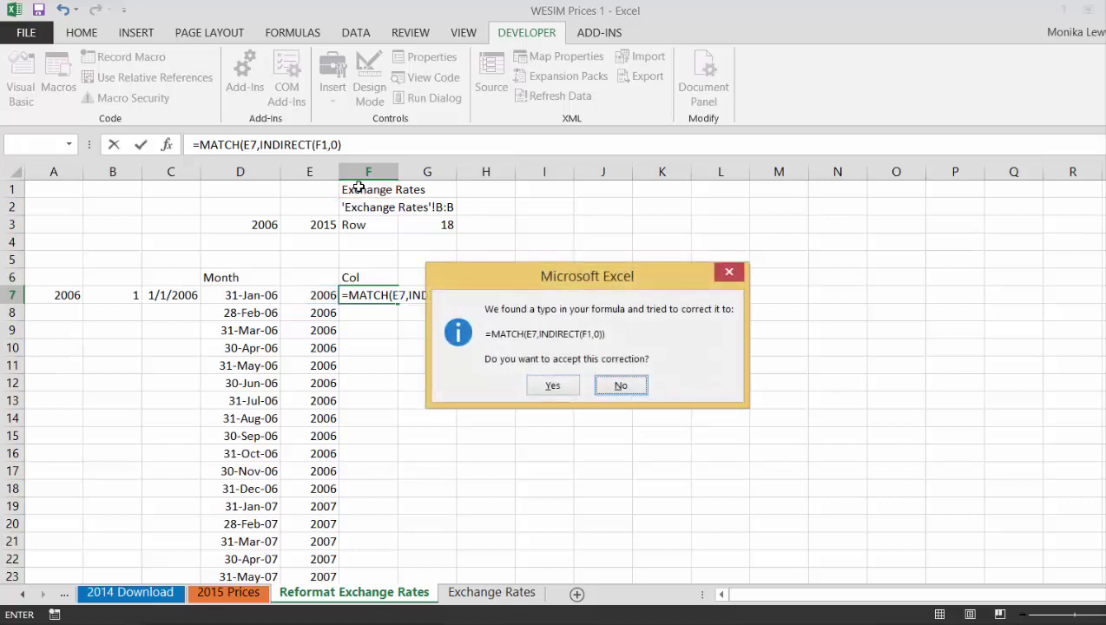
{"action": "key", "text": "Tab"}
{"action": "key", "text": "Return"}
{"action": "key", "text": "Return"}
Inside INDIRECT, surround the F1 sheet name with single quotes and append an exclamation mark, joining the parts with &
{"action": "key", "text": "Left"}
{"action": "key", "text": "Left"}
{"action": "key", "text": "Left"}
{"action": "key", "text": "Left"}
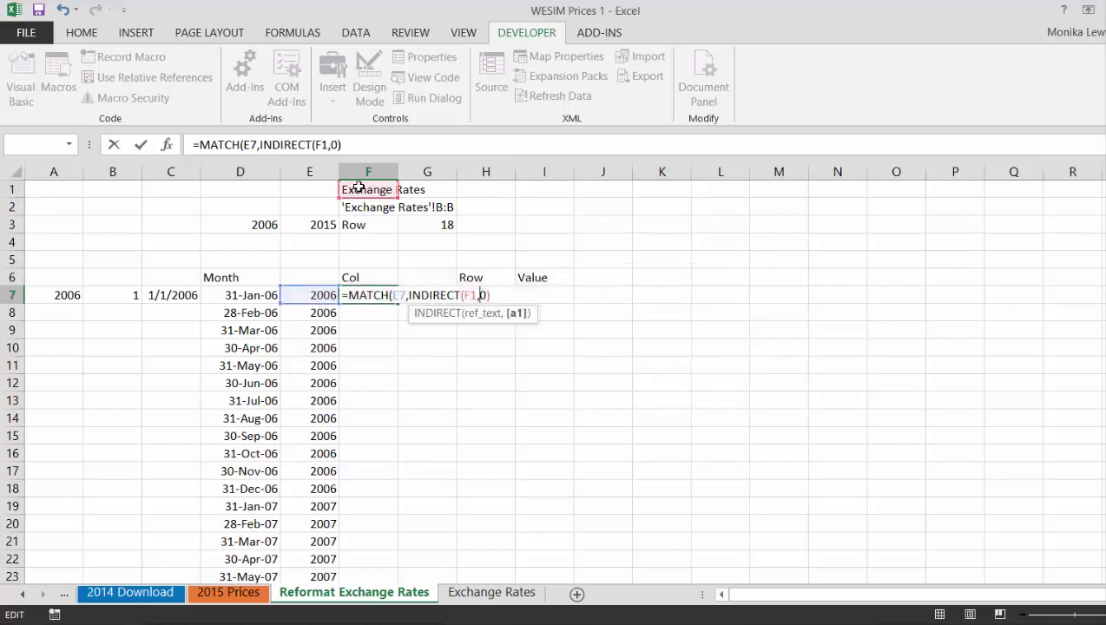
{"action": "type", "text": "\""}
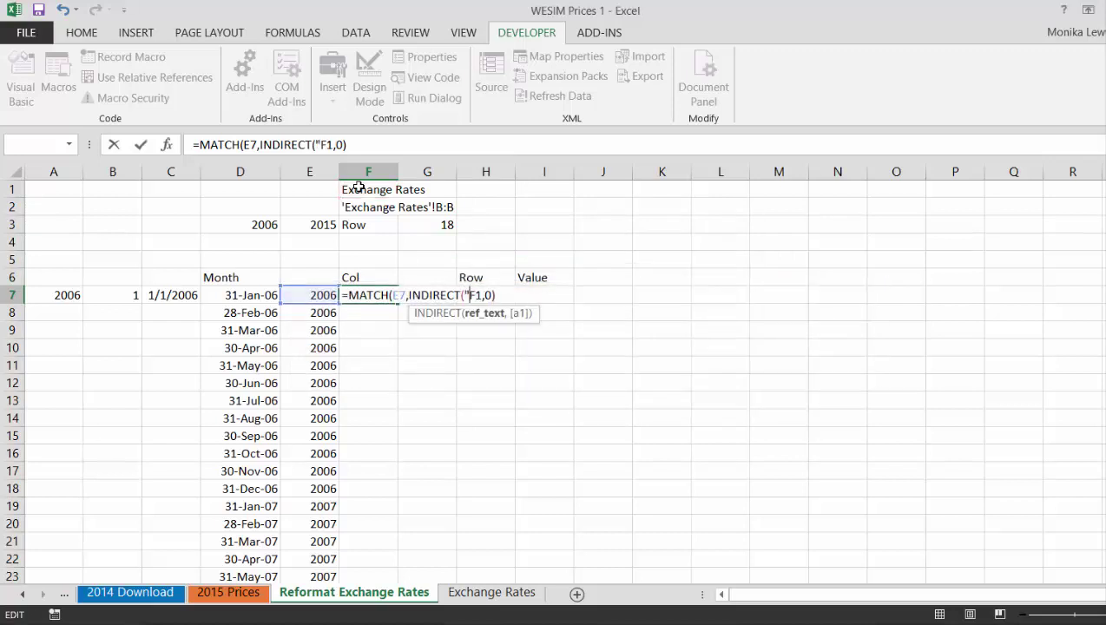
{"action": "type", "text": "\"\"&"}
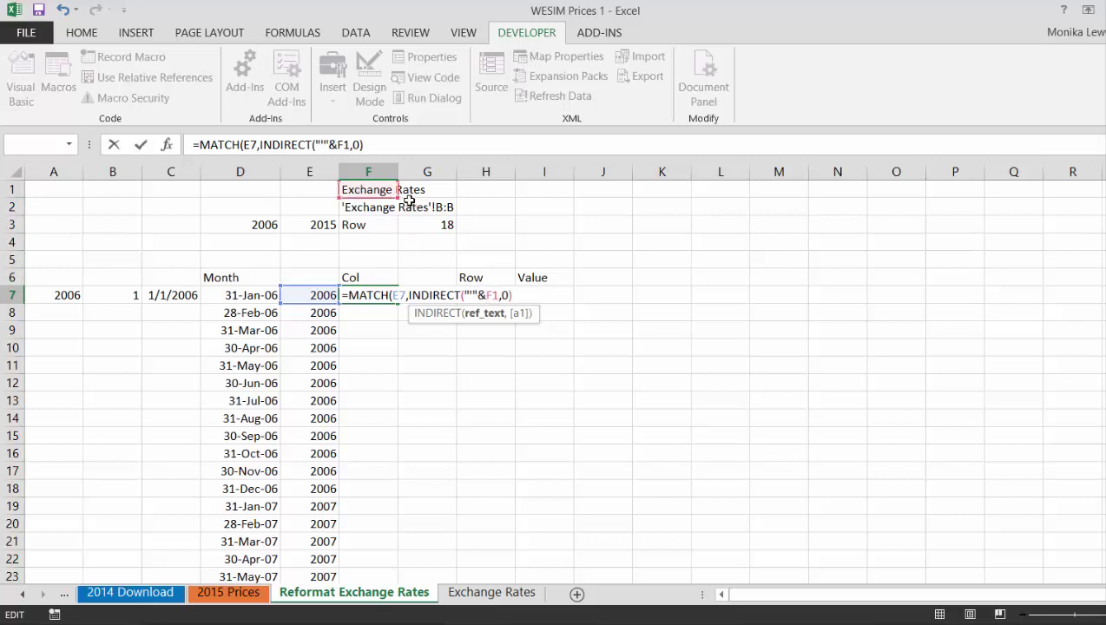
{"action": "scroll", "coordinate": [416, 209], "scroll_direction": "down", "scroll_amount": 1}
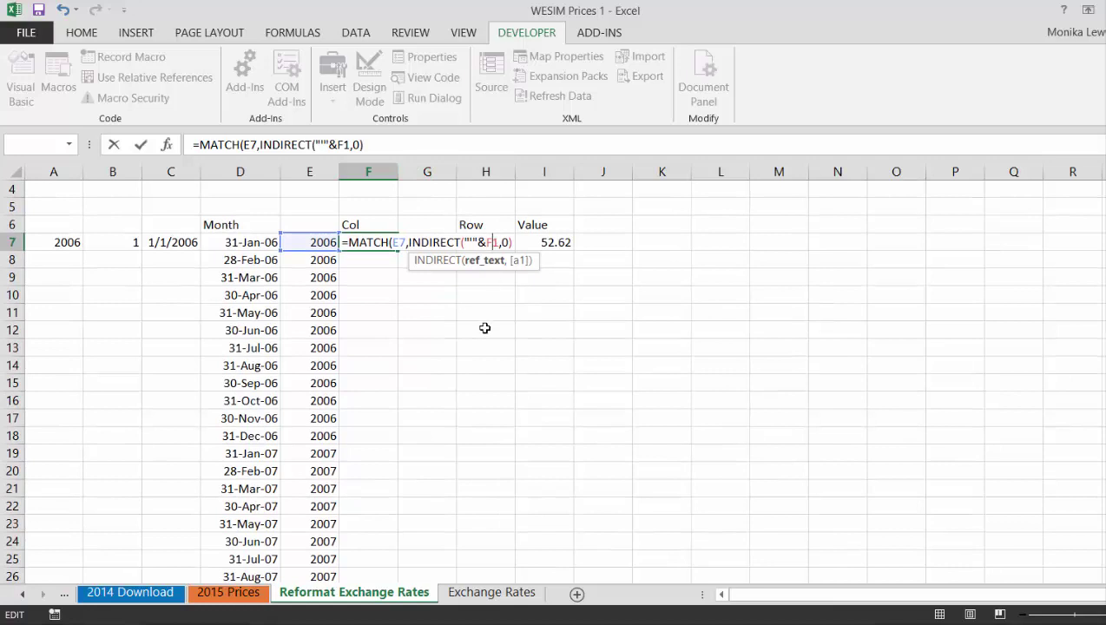
{"action": "type", "text": "&"}
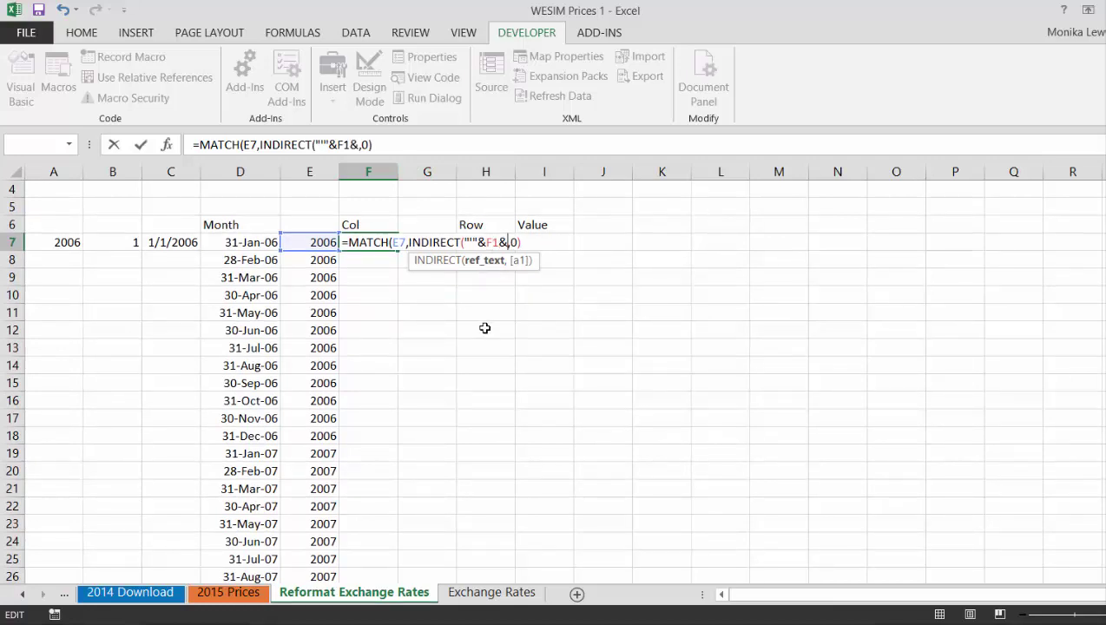
{"action": "type", "text": "\"\""}
{"action": "type", "text": "!\"&"}
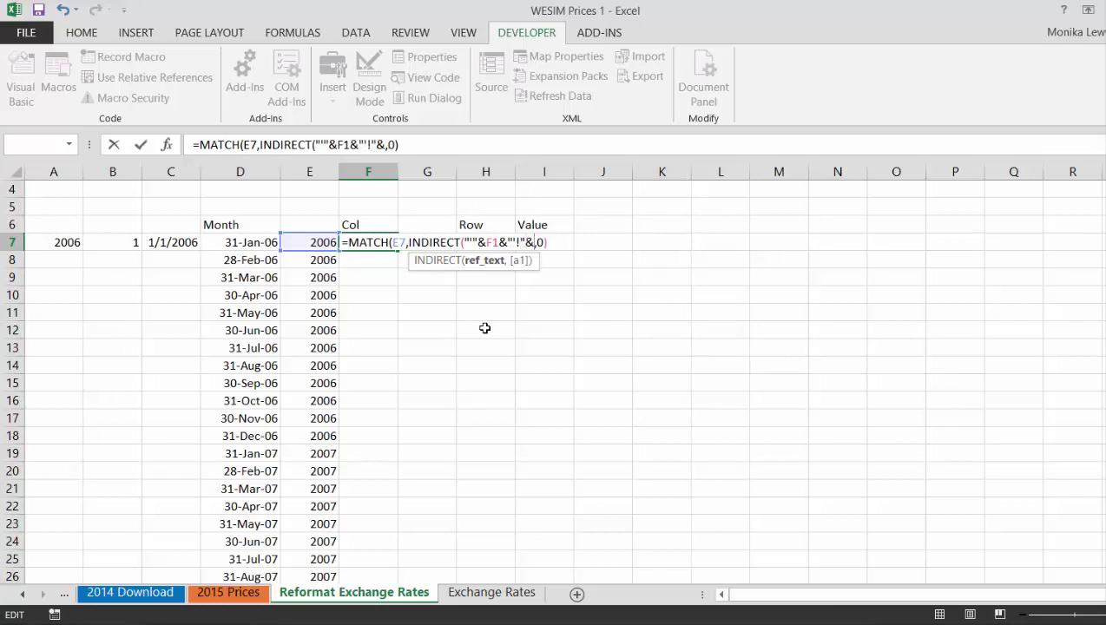
Append the row number from G$3 and a colon to the INDIRECT text as the start of the row range
{"action": "left_click", "coordinate": [432, 189]}
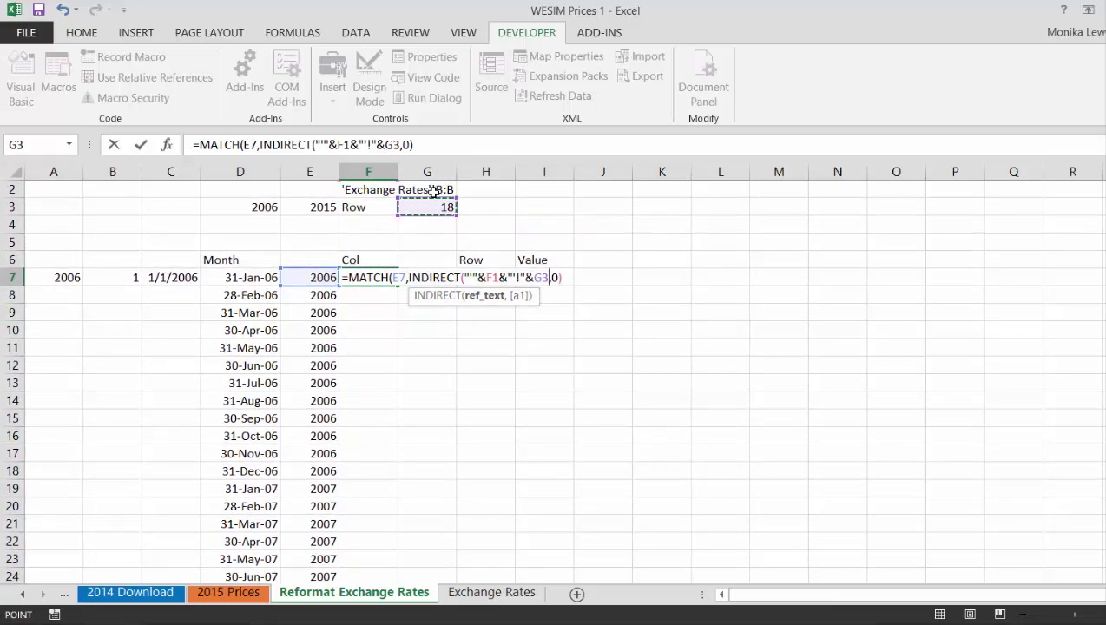
{"action": "key", "text": "F4"}
{"action": "key", "text": "F4"}
{"action": "type", "text": "&"}
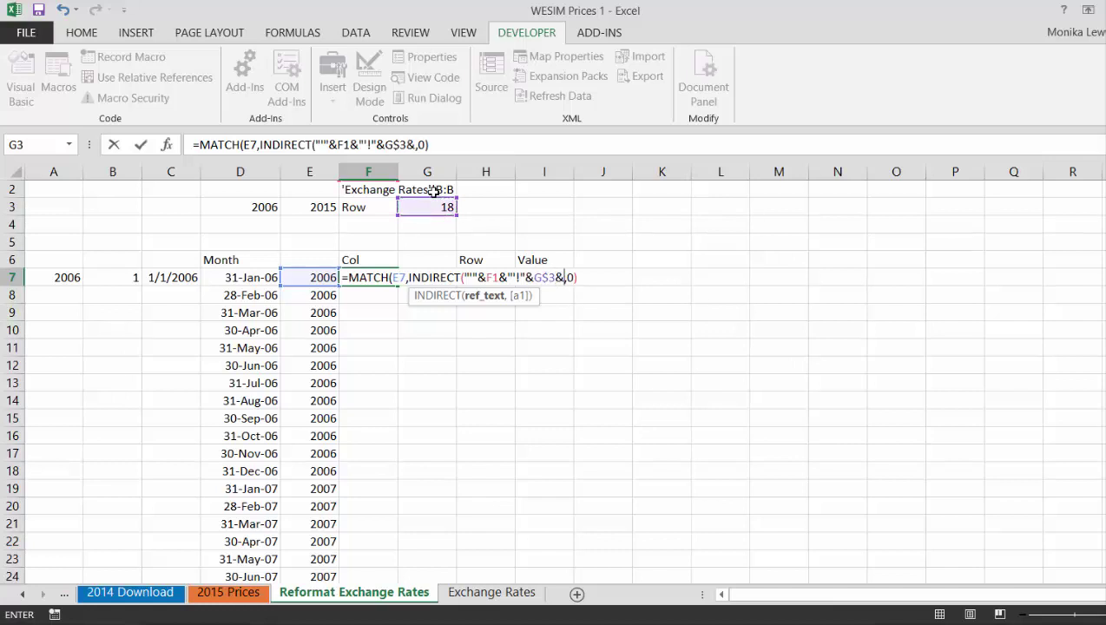
{"action": "type", "text": "\":"}
{"action": "key", "text": "BackSpace"}
{"action": "type", "text": ":\"&"}
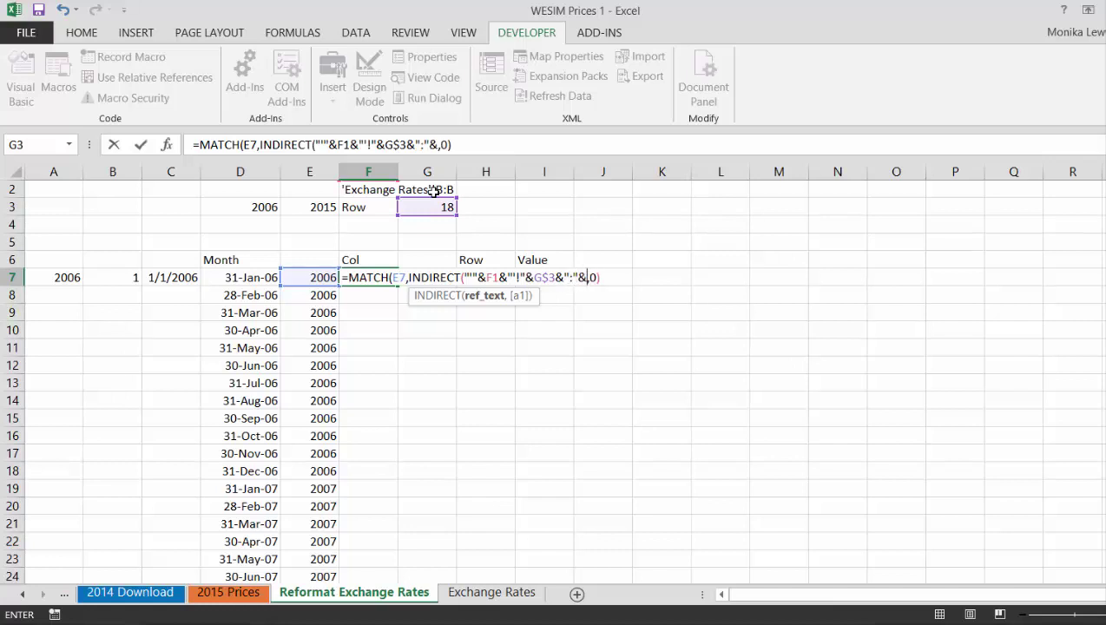
Append G$3 again as the end of the row range, close the INDIRECT function and enter the F7 formula
{"action": "scroll", "coordinate": [407, 178], "scroll_direction": "down", "scroll_amount": 1}
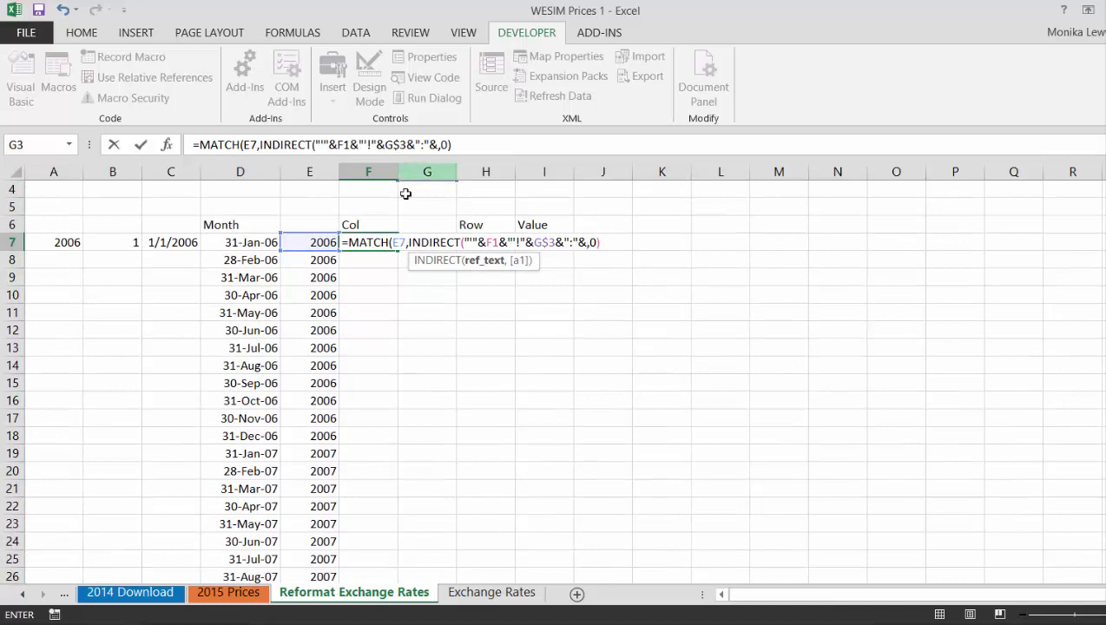
{"action": "left_click", "coordinate": [415, 192]}
{"action": "key", "text": "Up"}
{"action": "key", "text": "Up"}
{"action": "key", "text": "Down"}
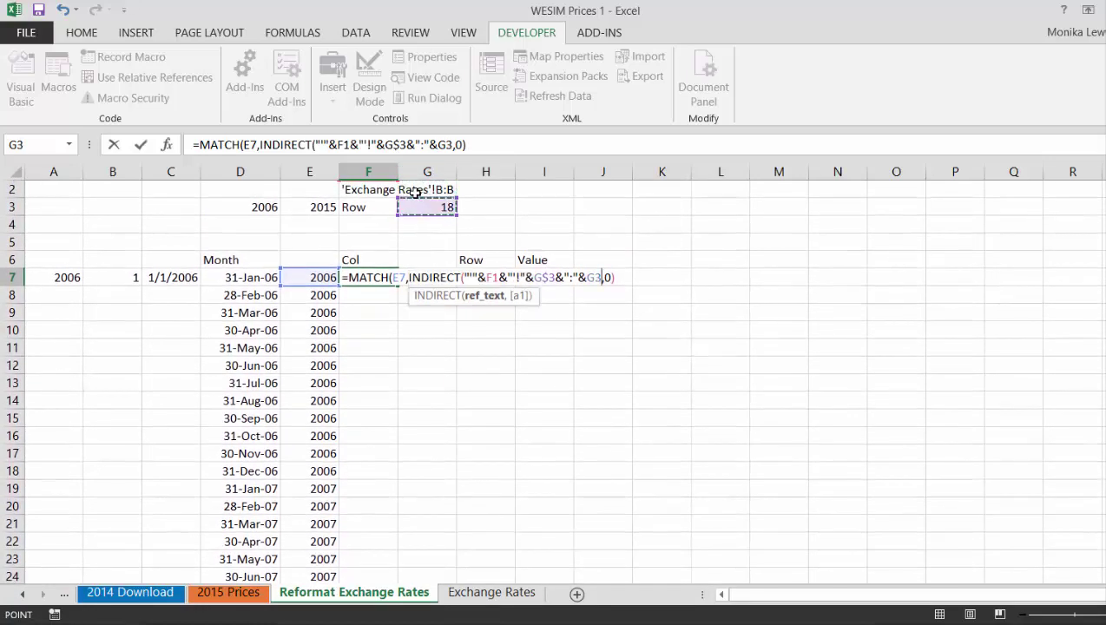
{"action": "key", "text": "F4"}
{"action": "key", "text": "F4"}
{"action": "type", "text": ")"}
{"action": "key", "text": "Return"}
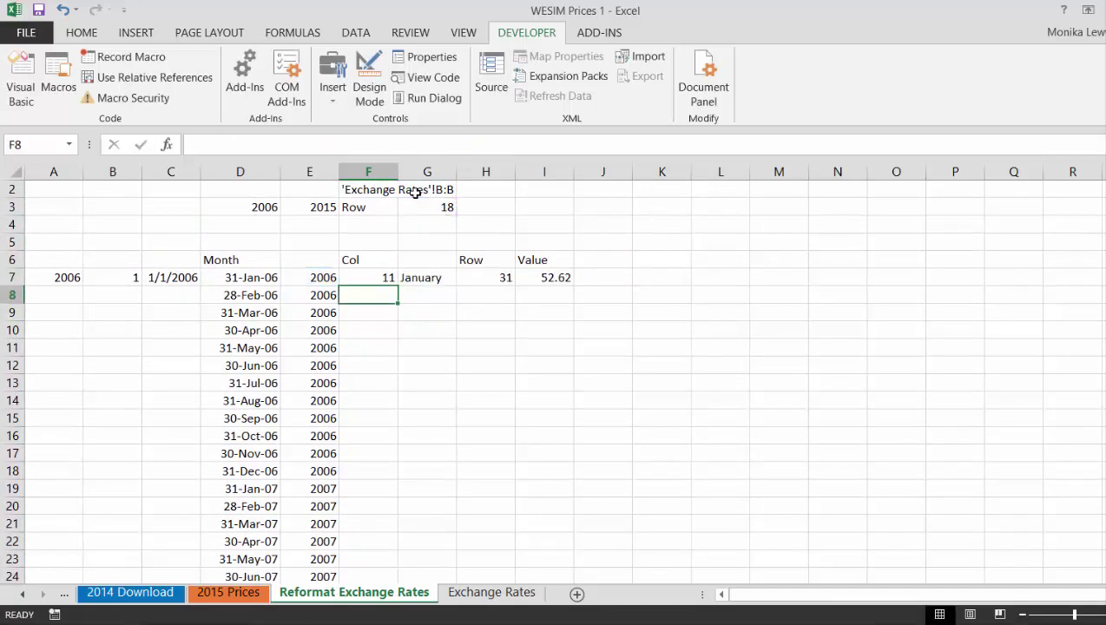
Make the sheet-name reference in the F7 formula absolute as $F$1
{"action": "key", "text": "Up"}
{"action": "key", "text": "F2"}
{"action": "key", "text": "Left"}
{"action": "key", "text": "Left"}
{"action": "key", "text": "Left"}
{"action": "key", "text": "Left"}
{"action": "key", "text": "Left"}
{"action": "key", "text": "Left"}
{"action": "key", "text": "Left"}
{"action": "key", "text": "Left"}
{"action": "key", "text": "Left"}
{"action": "key", "text": "Left"}
{"action": "key", "text": "Left"}
{"action": "key", "text": "Left"}
{"action": "key", "text": "Left"}
{"action": "key", "text": "Left"}
{"action": "key", "text": "Left"}
{"action": "key", "text": "Left"}
{"action": "key", "text": "Left"}
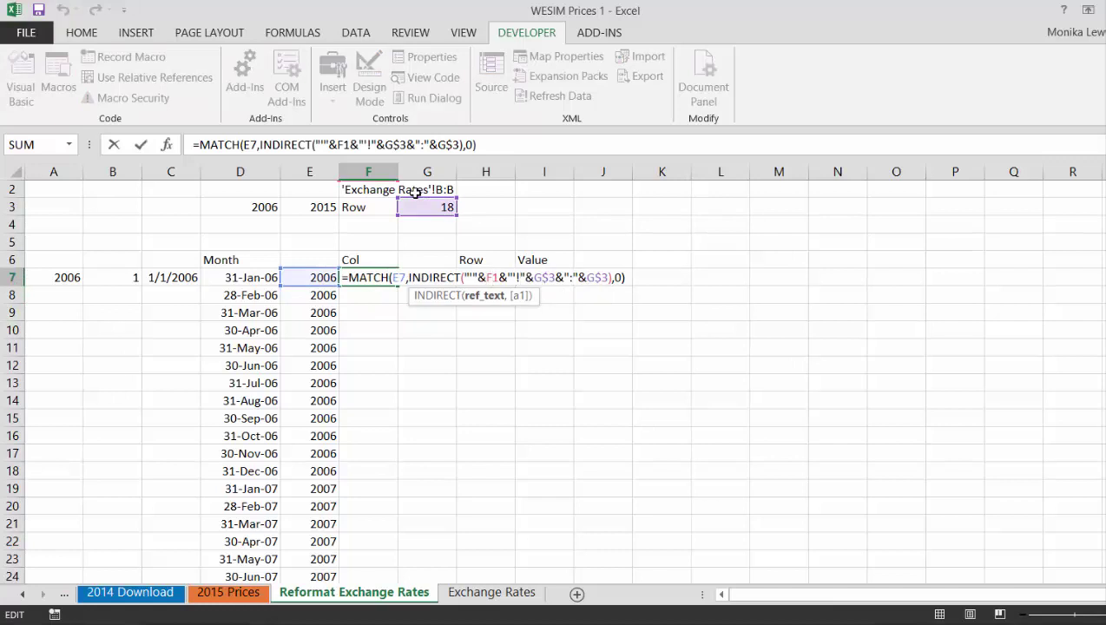
{"action": "key", "text": "F4"}
{"action": "key", "text": "Return"}
{"action": "key", "text": "Up"}
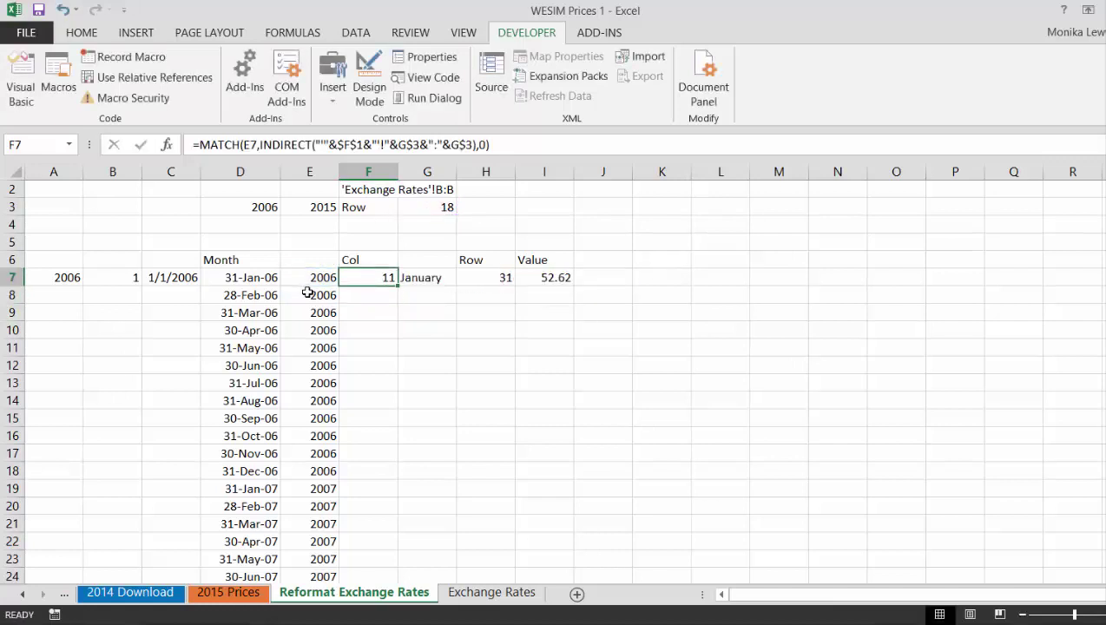
Fill the F7 column-number formula down column F for all the listed months
{"action": "scroll", "coordinate": [340, 288], "scroll_direction": "right", "scroll_amount": 1}
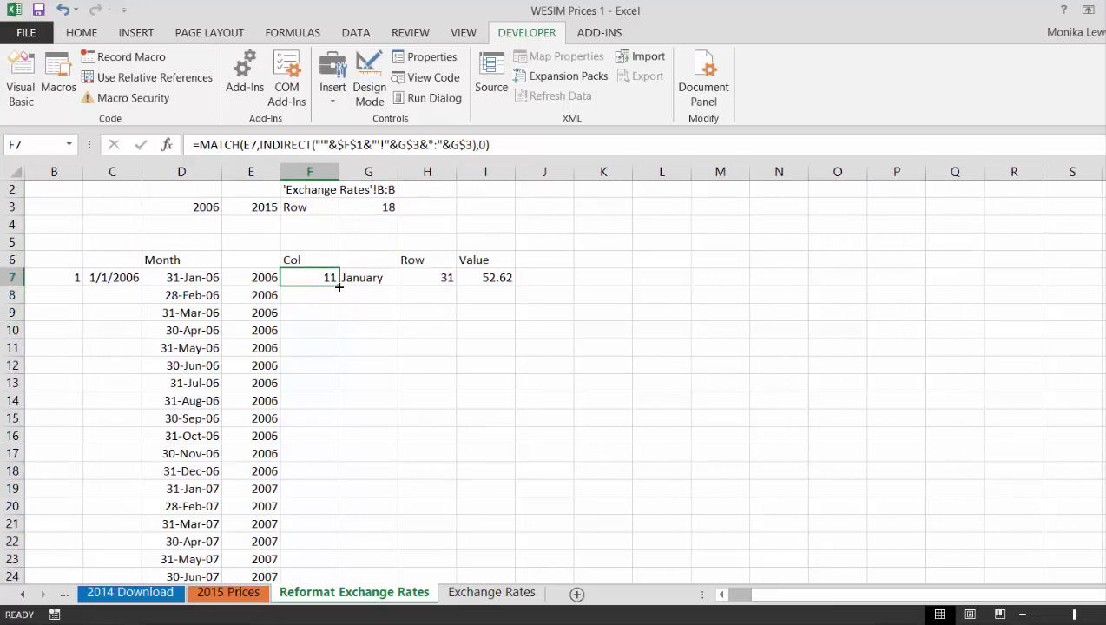
{"action": "double_click", "coordinate": [339, 287]}
Check down column F that the returned column numbers correspond to the years 2006 through 2015
{"action": "key", "text": "Down"}
{"action": "key", "text": "Down"}
{"action": "key", "text": "Down"}
{"action": "key", "text": "Down"}
{"action": "key", "text": "Down"}
{"action": "key", "text": "Down"}
{"action": "key", "text": "Down"}
{"action": "key", "text": "Down"}
{"action": "key", "text": "Down"}
{"action": "key", "text": "Down"}
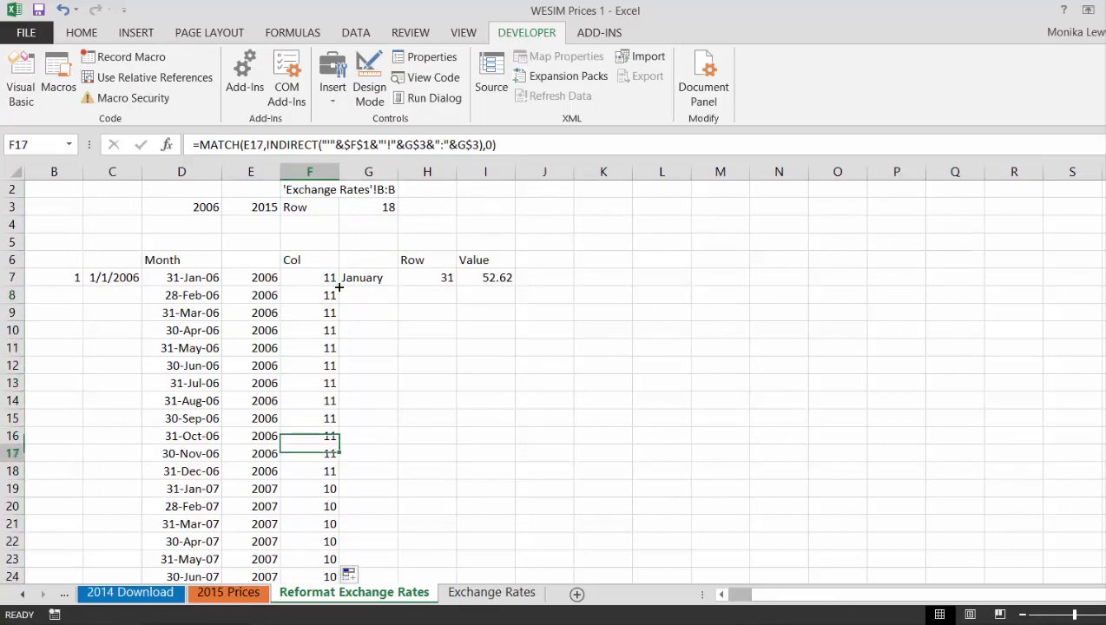
{"action": "key", "text": "Down"}
{"action": "key", "text": "Down"}
{"action": "key", "text": "Down"}
{"action": "key", "text": "Down"}
{"action": "key", "text": "Down"}
{"action": "key", "text": "Down"}
{"action": "key", "text": "Down"}
{"action": "key", "text": "Down"}
{"action": "key", "text": "Down"}
{"action": "key", "text": "Down"}
{"action": "key", "text": "Down"}
{"action": "key", "text": "Down"}
{"action": "key", "text": "Down"}
{"action": "key", "text": "Down"}
{"action": "key", "text": "Down"}
{"action": "key", "text": "Down"}
{"action": "key", "text": "Down"}
{"action": "key", "text": "Down"}
{"action": "key", "text": "Down"}
{"action": "key", "text": "Down"}
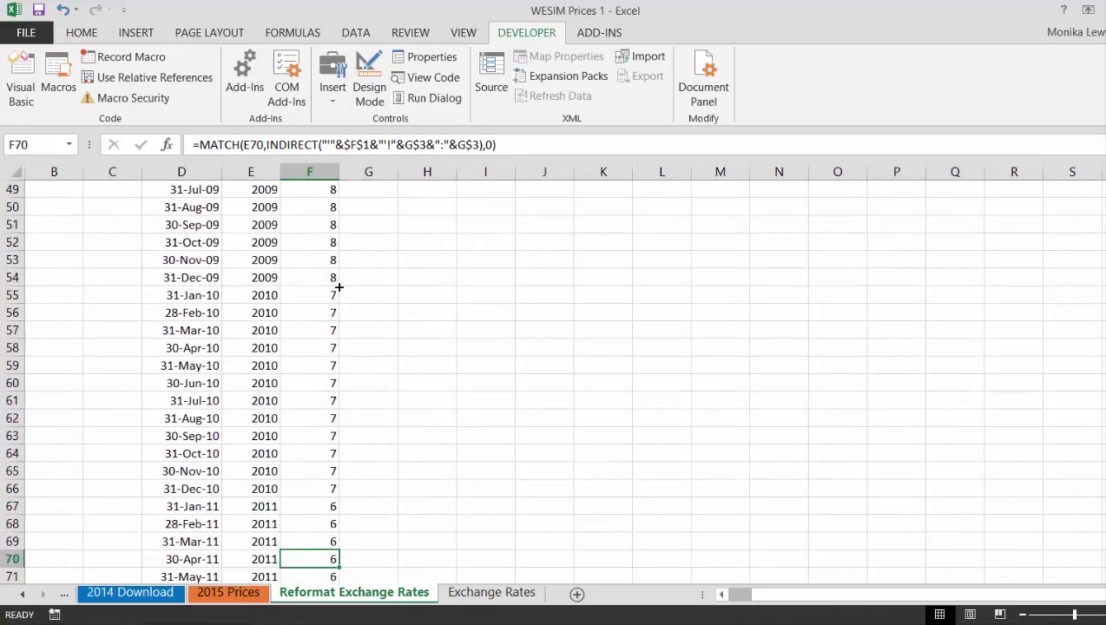
{"action": "key", "text": "Down"}
{"action": "key", "text": "Down"}
{"action": "key", "text": "Down"}
{"action": "key", "text": "Down"}
{"action": "key", "text": "Down"}
{"action": "key", "text": "Down"}
{"action": "key", "text": "Down"}
{"action": "key", "text": "Down"}
{"action": "key", "text": "Down"}
{"action": "key", "text": "Down"}
{"action": "key", "text": "Down"}
{"action": "key", "text": "Down"}
{"action": "key", "text": "Down"}
{"action": "key", "text": "Down"}
{"action": "key", "text": "Down"}
{"action": "key", "text": "Down"}
{"action": "key", "text": "Down"}
{"action": "key", "text": "Down"}
{"action": "key", "text": "Down"}
{"action": "key", "text": "Down"}
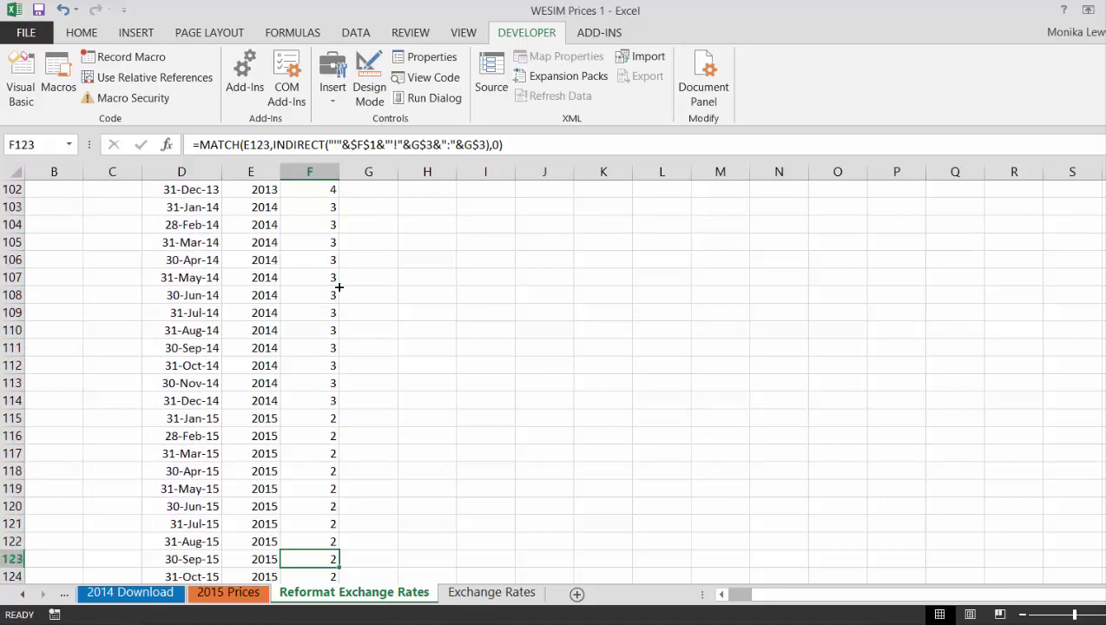
Check the column numbers in column F for the remaining 2015 and 2016 months, and return to the start of the table
{"action": "key", "text": "Down"}
{"action": "key", "text": "Down"}
{"action": "key", "text": "Down"}
{"action": "key", "text": "Down"}
{"action": "key", "text": "Down"}
{"action": "key", "text": "Down"}
{"action": "key", "text": "Down"}
{"action": "key", "text": "Down"}
{"action": "key", "text": "Down"}
{"action": "key", "text": "Down"}
{"action": "key", "text": "Down"}
{"action": "key", "text": "Down"}
{"action": "key", "text": "Up"}
{"action": "key", "text": "Up"}
{"action": "key", "text": "Up"}
{"action": "key", "text": "Up"}
{"action": "key", "text": "Up"}
{"action": "key", "text": "Up"}
{"action": "key", "text": "Up"}
{"action": "key", "text": "Up"}
{"action": "key", "text": "Up"}
{"action": "key", "text": "Up"}
{"action": "key", "text": "Up"}
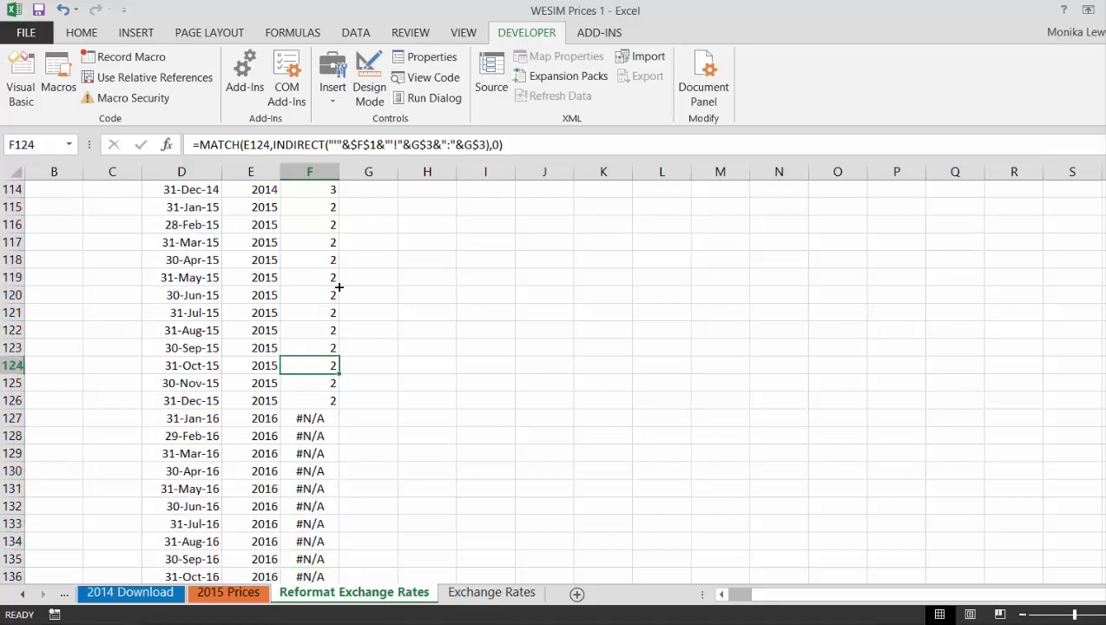
{"action": "key", "text": "ctrl+Up"}
{"action": "key", "text": "ctrl+Up"}
{"action": "key", "text": "Down"}
{"action": "key", "text": "Down"}
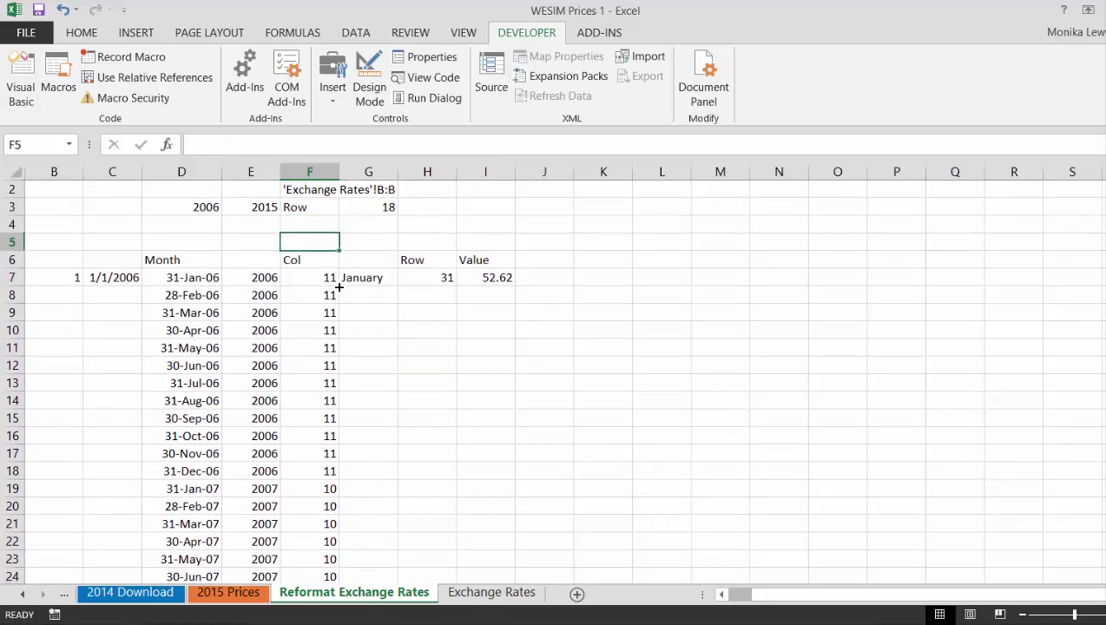
Fill the month-name TEXT formula in G7 down column G for all the listed months
{"action": "left_click", "coordinate": [341, 284]}
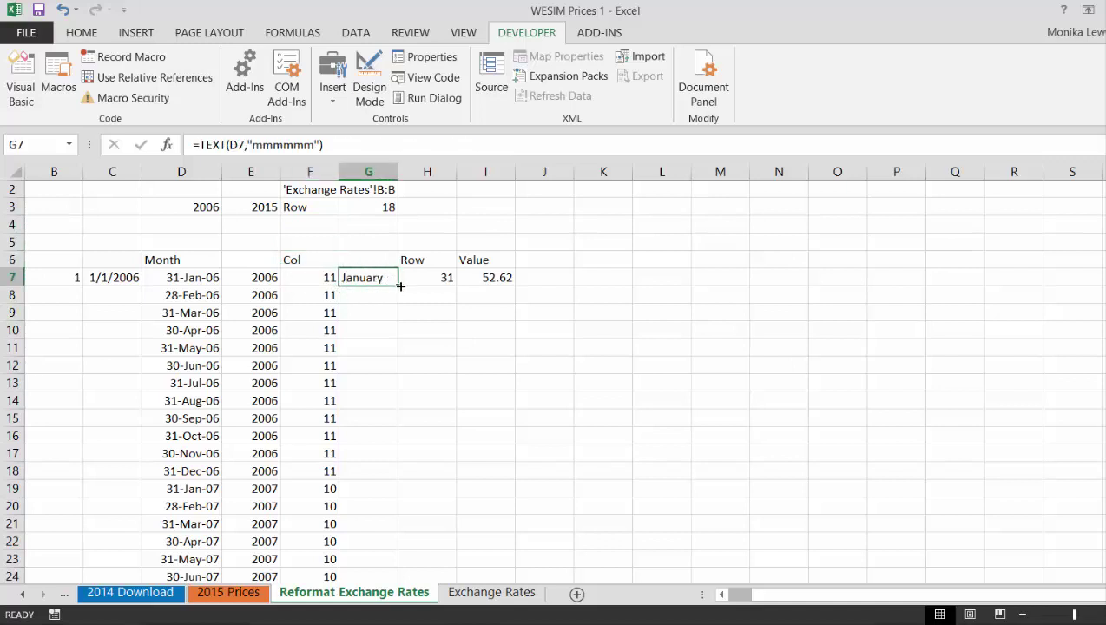
{"action": "double_click", "coordinate": [400, 285]}
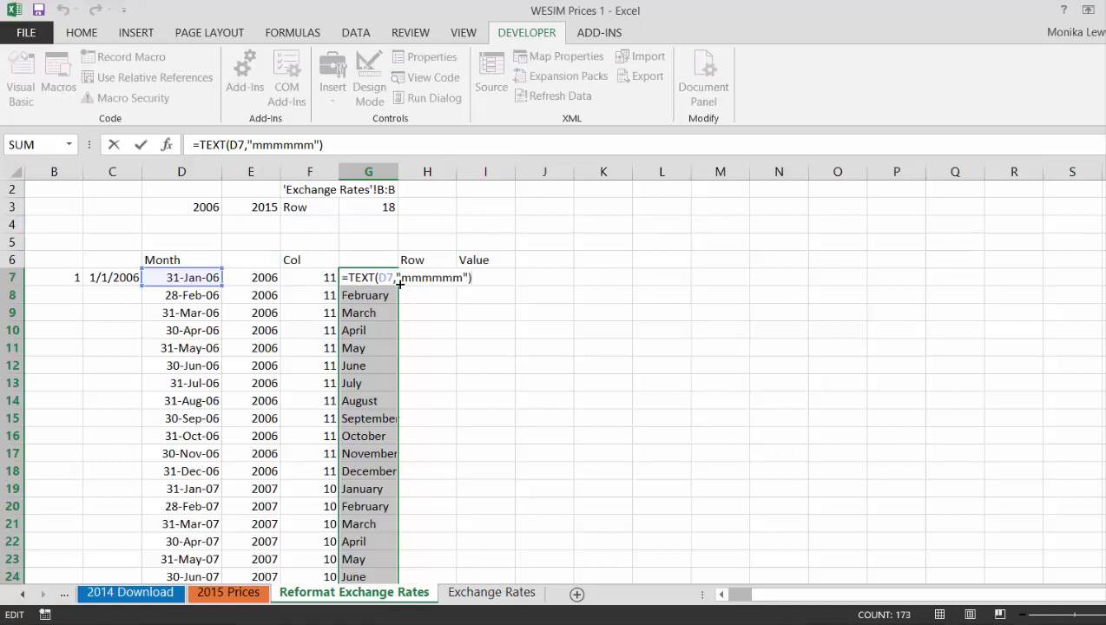
{"action": "key", "text": "ctrl+Return"}
Remove the 'Exchange Rates'!A:A lookup array from the MATCH formula in H7
{"action": "left_click", "coordinate": [399, 283]}
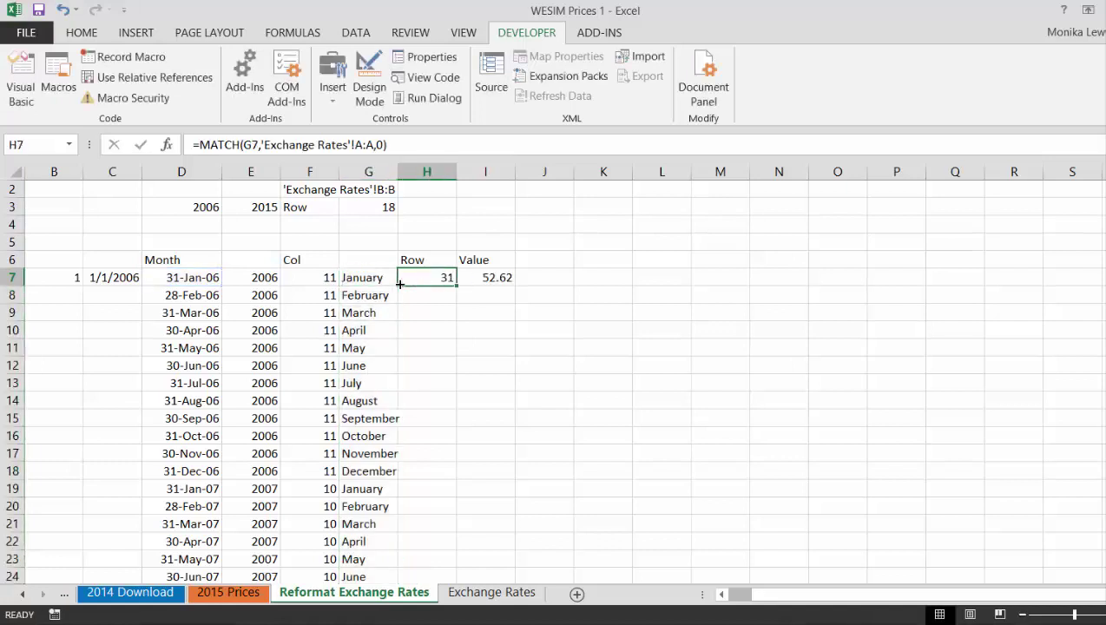
{"action": "key", "text": "F2"}
{"action": "key", "text": "Left"}
{"action": "key", "text": "Left"}
{"action": "key", "text": "Left"}
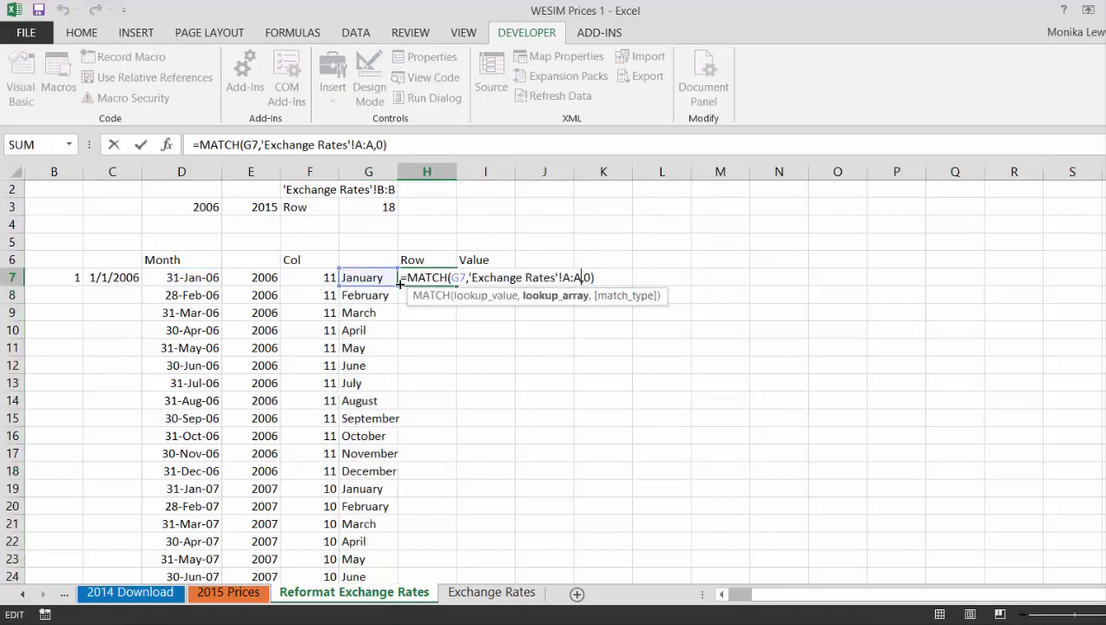
{"action": "key", "text": "BackSpace"}
{"action": "key", "text": "BackSpace"}
{"action": "key", "text": "BackSpace"}
{"action": "key", "text": "BackSpace"}
{"action": "key", "text": "BackSpace"}
{"action": "key", "text": "BackSpace"}
{"action": "key", "text": "BackSpace"}
{"action": "key", "text": "BackSpace"}
{"action": "key", "text": "BackSpace"}
{"action": "key", "text": "BackSpace"}
{"action": "key", "text": "BackSpace"}
{"action": "key", "text": "BackSpace"}
{"action": "key", "text": "BackSpace"}
{"action": "key", "text": "BackSpace"}
{"action": "key", "text": "BackSpace"}
{"action": "key", "text": "BackSpace"}
{"action": "key", "text": "BackSpace"}
{"action": "key", "text": "BackSpace"}
{"action": "key", "text": "BackSpace"}
{"action": "key", "text": "BackSpace"}
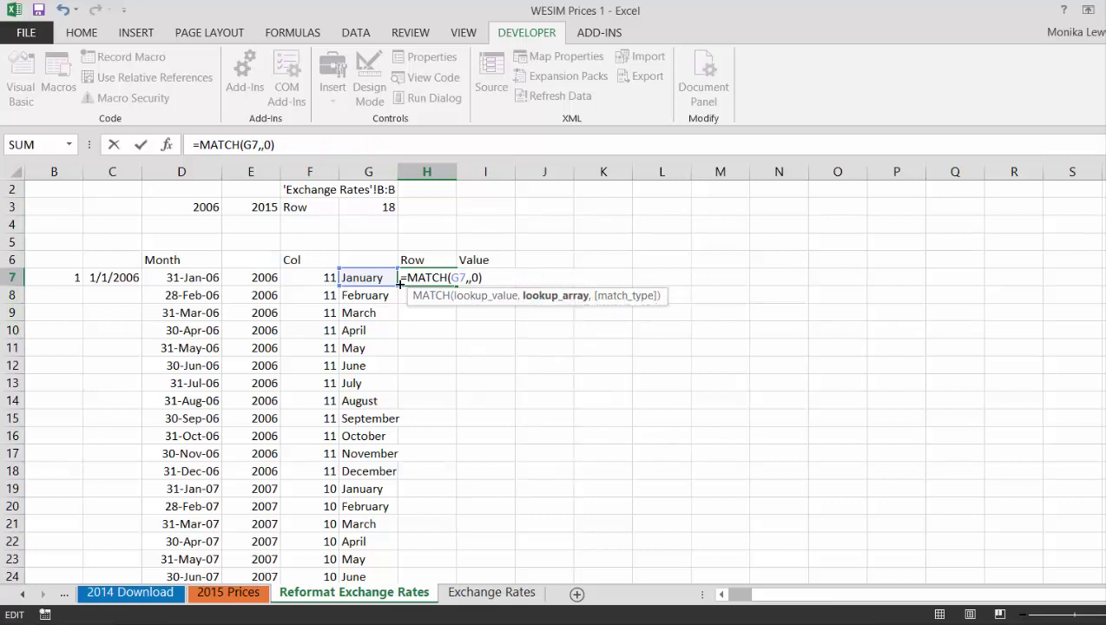
Insert an INDIRECT function as the MATCH lookup array in H7, with the absolute sheet-name reference $F$1 as its argument
{"action": "type", "text": "indeirec"}
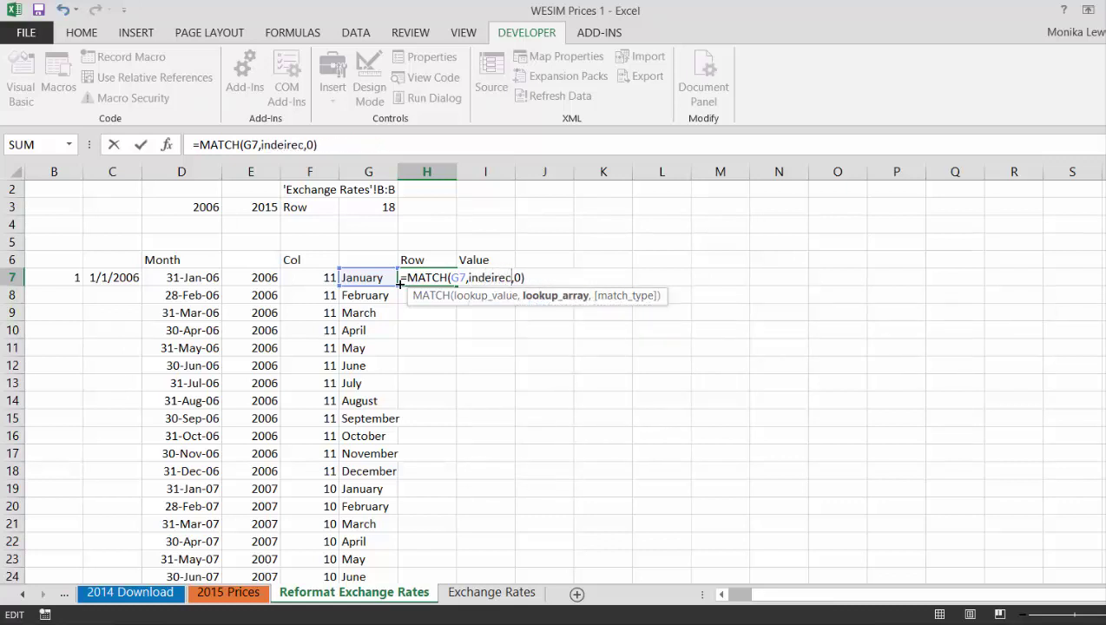
{"action": "key", "text": "BackSpace"}
{"action": "key", "text": "BackSpace"}
{"action": "key", "text": "BackSpace"}
{"action": "key", "text": "BackSpace"}
{"action": "key", "text": "BackSpace"}
{"action": "type", "text": "i"}
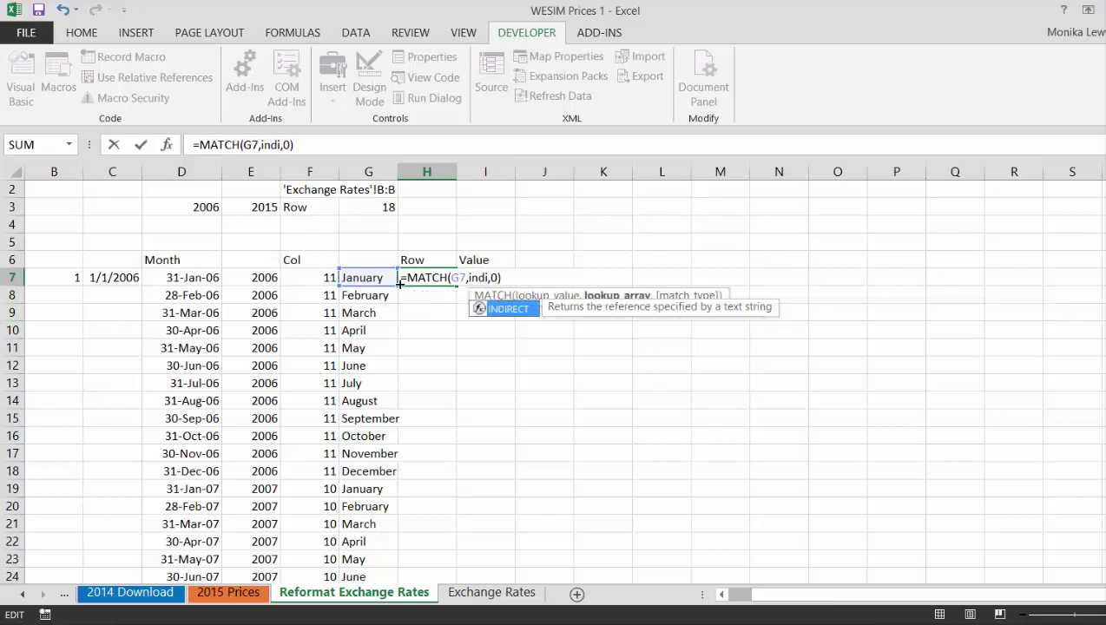
{"action": "key", "text": "Tab"}
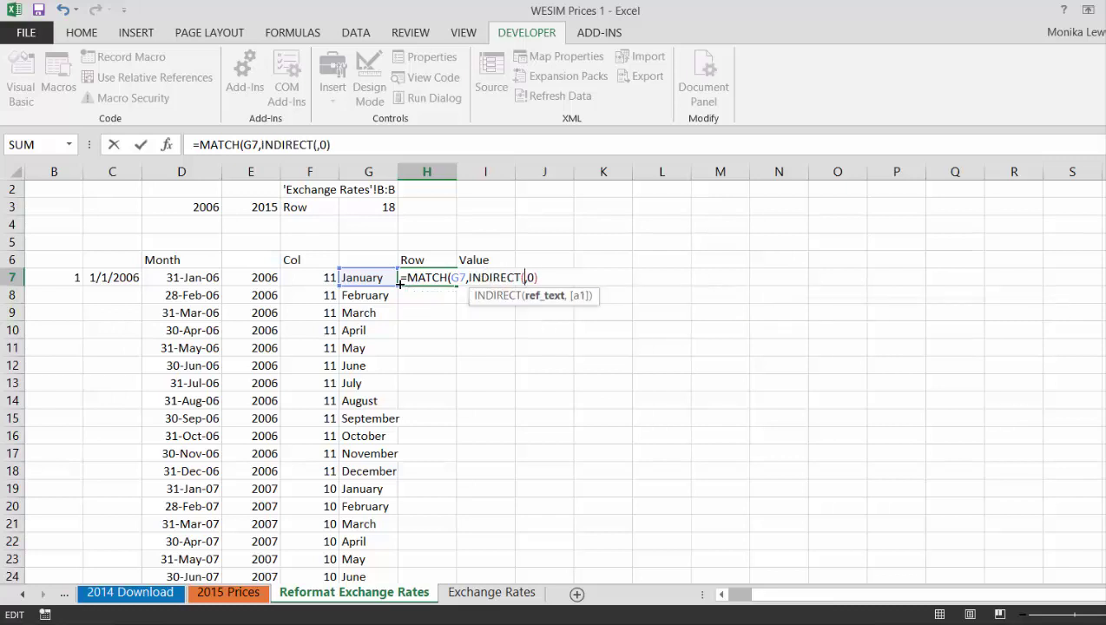
{"action": "scroll", "coordinate": [297, 188], "scroll_direction": "up", "scroll_amount": 1}
{"action": "left_click", "coordinate": [297, 189]}
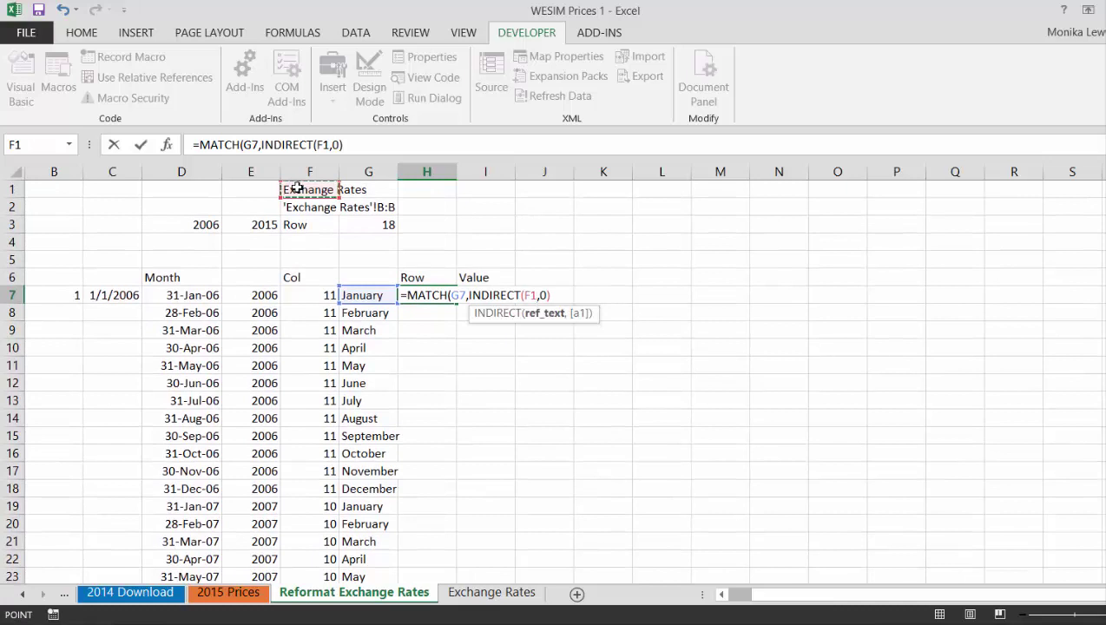
{"action": "key", "text": "F4"}
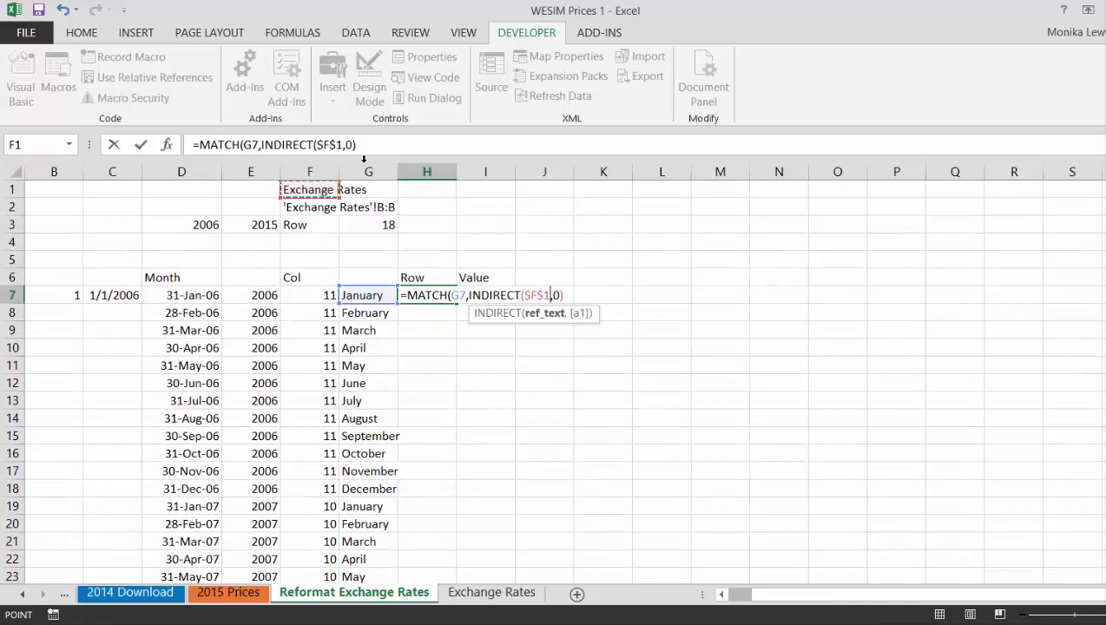
Join an opening apostrophe in front of the sheet-name reference by adding "'"& before $F$1
{"action": "left_click", "coordinate": [318, 144]}
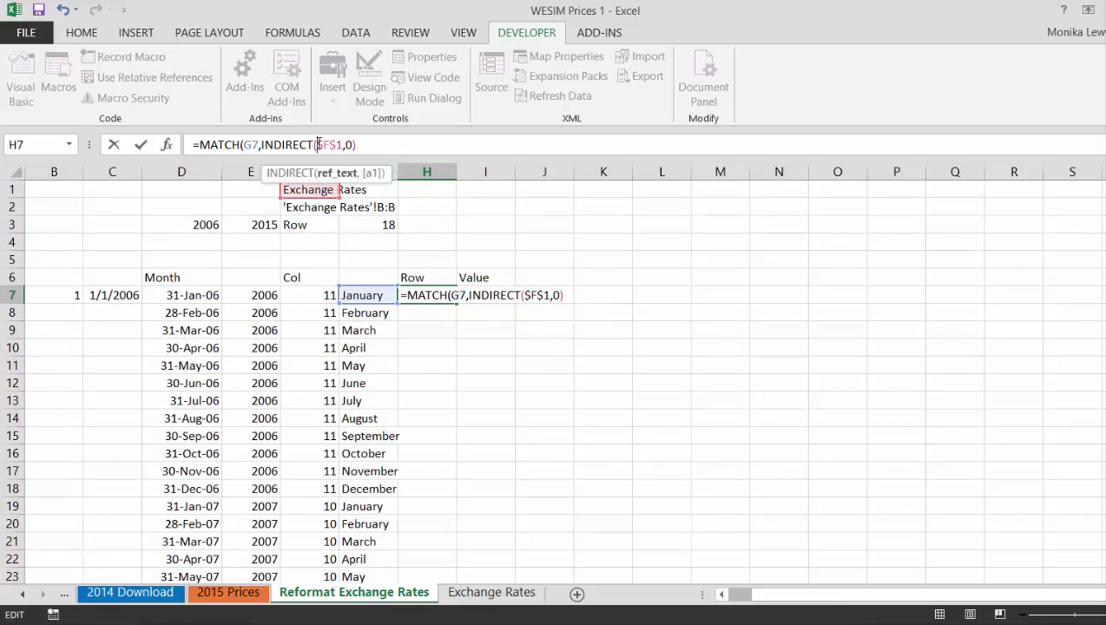
{"action": "type", "text": "\""}
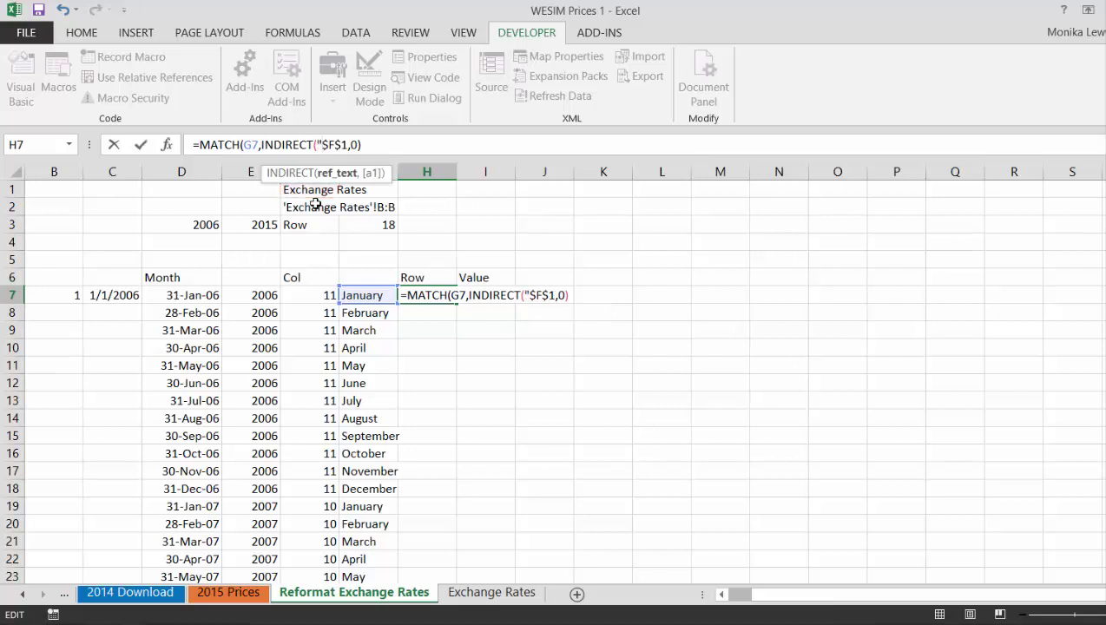
{"action": "type", "text": "\"\""}
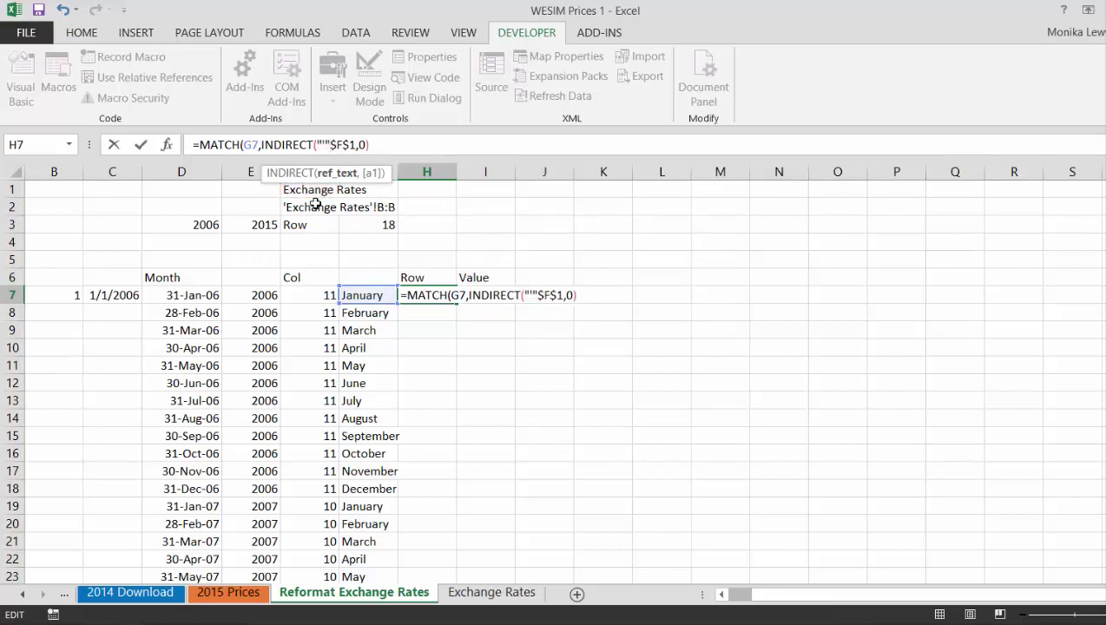
{"action": "type", "text": "&"}
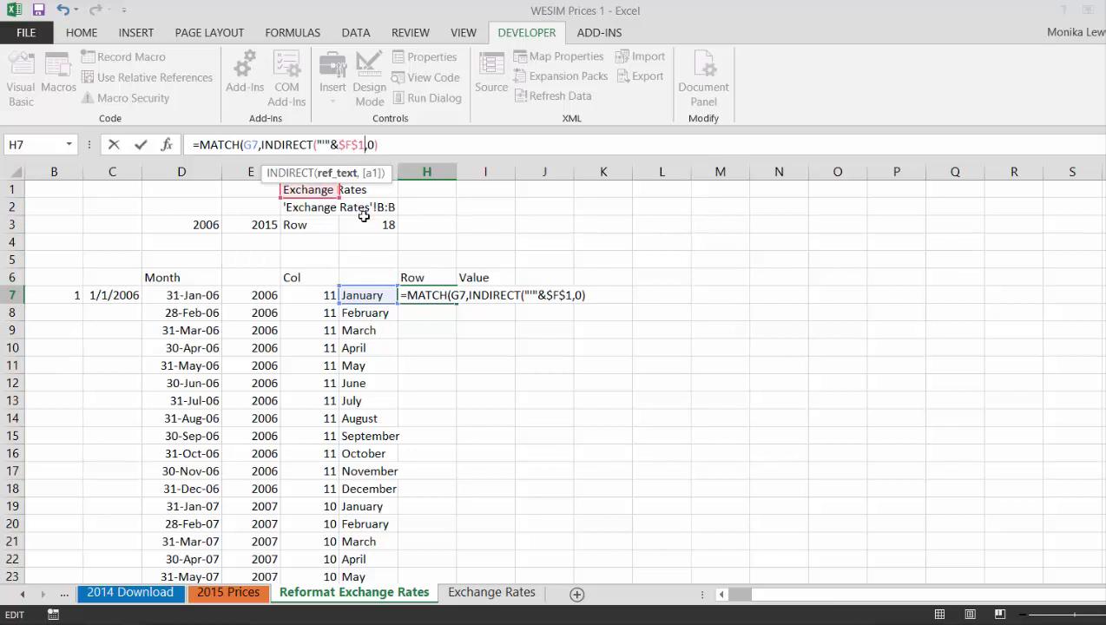
Append &"'!A:A" after $F$1, close the INDIRECT function and enter the H7 formula
{"action": "type", "text": "&\"'!"}
{"action": "type", "text": "A"}
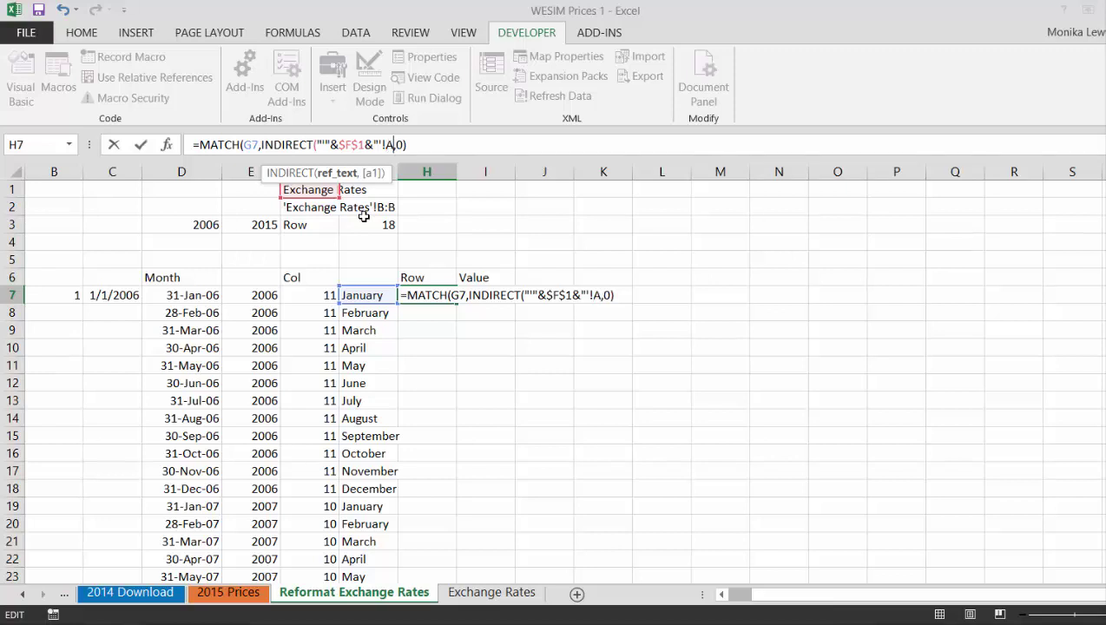
{"action": "type", "text": ":\""}
{"action": "key", "text": "BackSpace"}
{"action": "type", "text": "A\")"}
{"action": "key", "text": "Return"}
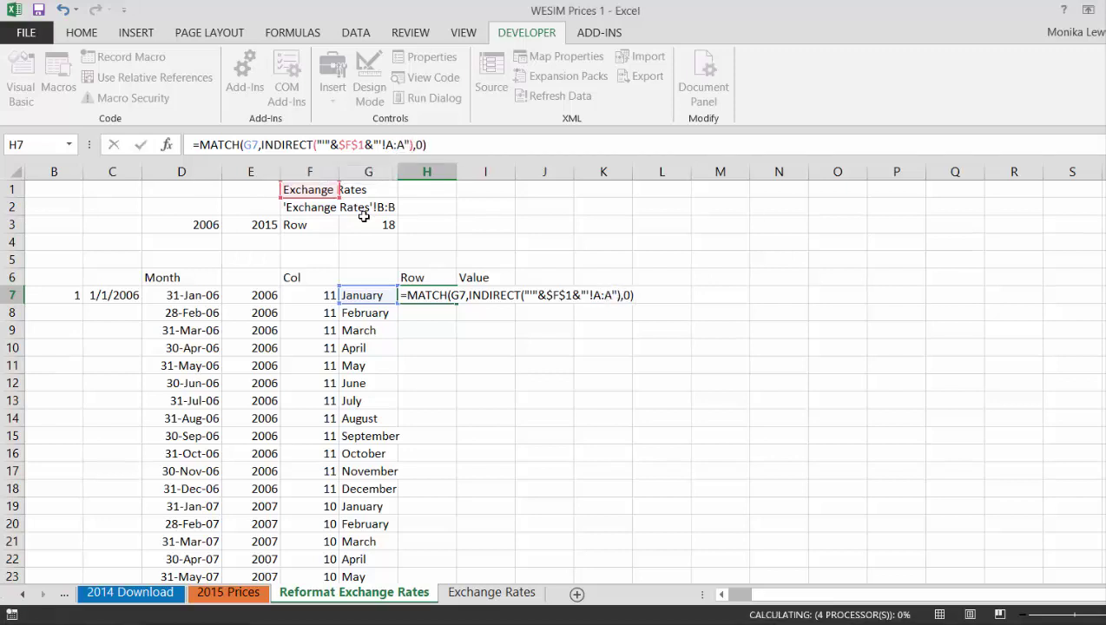
Fill the H7 row-number formula down column H for all the listed months
{"action": "key", "text": "Up"}
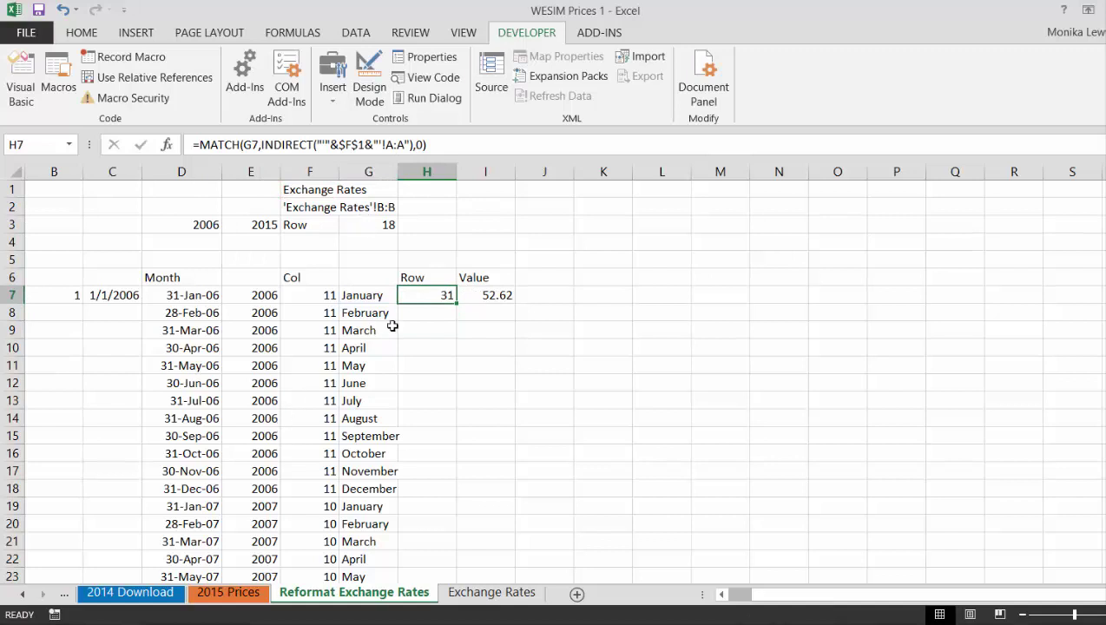
{"action": "double_click", "coordinate": [456, 303]}
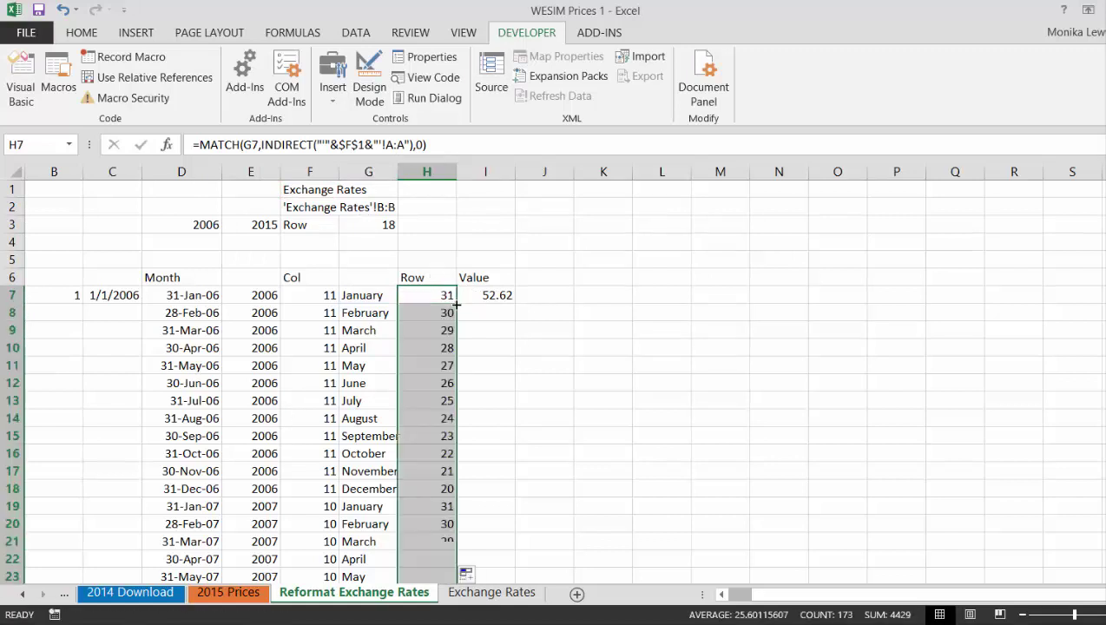
Check down column H that the returned row numbers follow the months January to December in each year
{"action": "key", "text": "Down"}
{"action": "key", "text": "Down"}
{"action": "key", "text": "Down"}
{"action": "key", "text": "Down"}
{"action": "key", "text": "Down"}
{"action": "key", "text": "Down"}
{"action": "key", "text": "Down"}
{"action": "key", "text": "Down"}
{"action": "key", "text": "Down"}
{"action": "key", "text": "Down"}
{"action": "key", "text": "Down"}
{"action": "key", "text": "Down"}
{"action": "key", "text": "Down"}
{"action": "key", "text": "Down"}
{"action": "key", "text": "Down"}
{"action": "key", "text": "Down"}
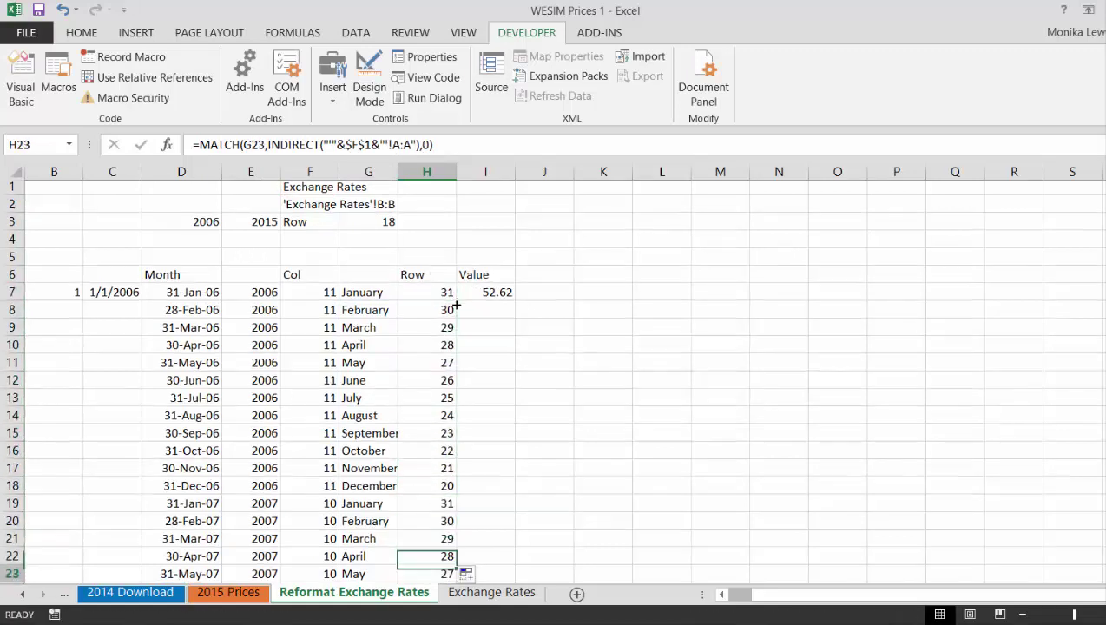
{"action": "key", "text": "Down"}
{"action": "key", "text": "Down"}
{"action": "key", "text": "Down"}
{"action": "key", "text": "Down"}
{"action": "key", "text": "Down"}
{"action": "key", "text": "Down"}
{"action": "key", "text": "Down"}
{"action": "key", "text": "Down"}
{"action": "key", "text": "Down"}
{"action": "key", "text": "Down"}
{"action": "key", "text": "Down"}
{"action": "key", "text": "Down"}
{"action": "key", "text": "Down"}
{"action": "key", "text": "Down"}
{"action": "key", "text": "Down"}
{"action": "key", "text": "Down"}
{"action": "key", "text": "Down"}
{"action": "key", "text": "Down"}
{"action": "key", "text": "Down"}
{"action": "key", "text": "Down"}
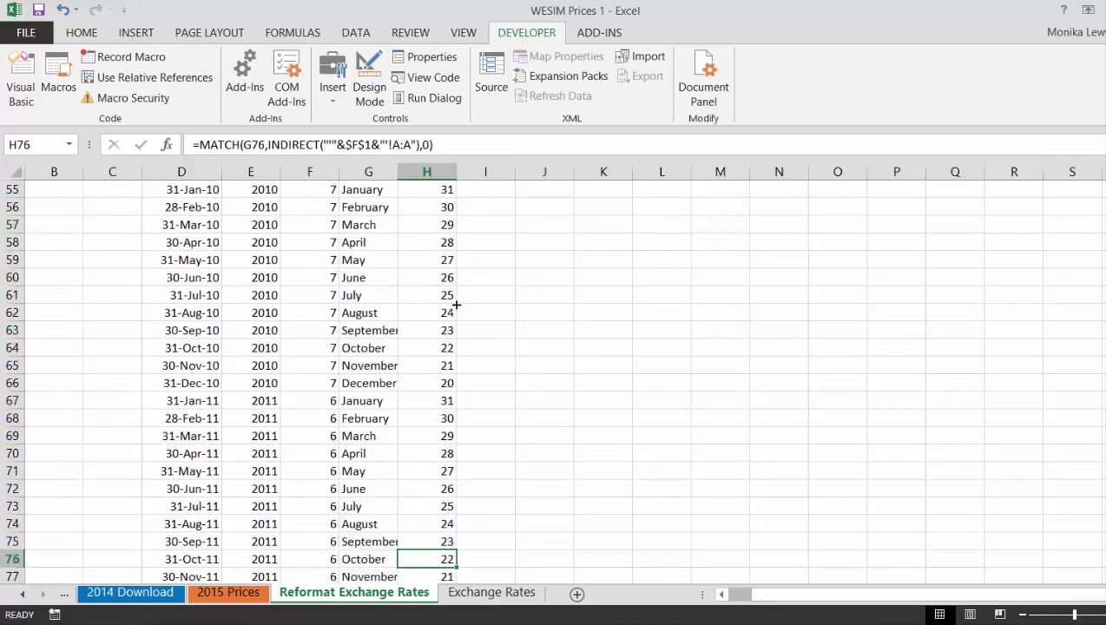
{"action": "key", "text": "Down"}
{"action": "key", "text": "Down"}
{"action": "key", "text": "Down"}
{"action": "key", "text": "Down"}
{"action": "key", "text": "Down"}
{"action": "key", "text": "Down"}
{"action": "key", "text": "Down"}
{"action": "key", "text": "Down"}
{"action": "key", "text": "Down"}
{"action": "key", "text": "Down"}
{"action": "key", "text": "Down"}
{"action": "key", "text": "Down"}
{"action": "key", "text": "Down"}
{"action": "key", "text": "Down"}
{"action": "key", "text": "ctrl+Up"}
{"action": "key", "text": "ctrl+Up"}
{"action": "key", "text": "ctrl+Up"}
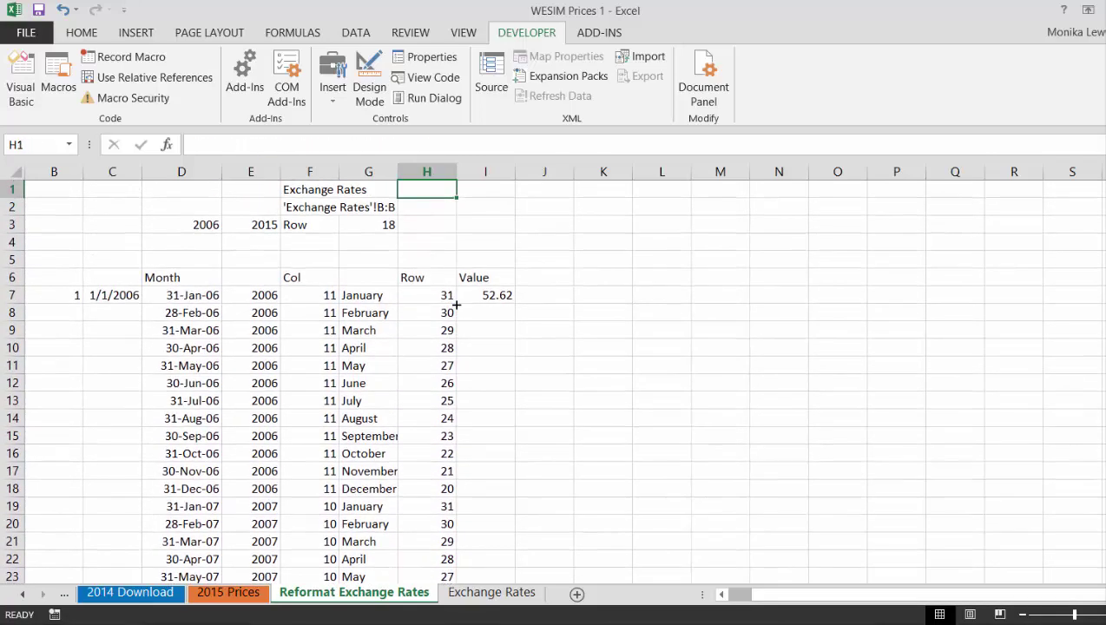
Fill the INDEX value formula in I7 down column I for all the listed months
{"action": "key", "text": "Down"}
{"action": "key", "text": "Down"}
{"action": "key", "text": "Down"}
{"action": "key", "text": "Down"}
{"action": "key", "text": "Down"}
{"action": "key", "text": "Down"}
{"action": "key", "text": "Right"}
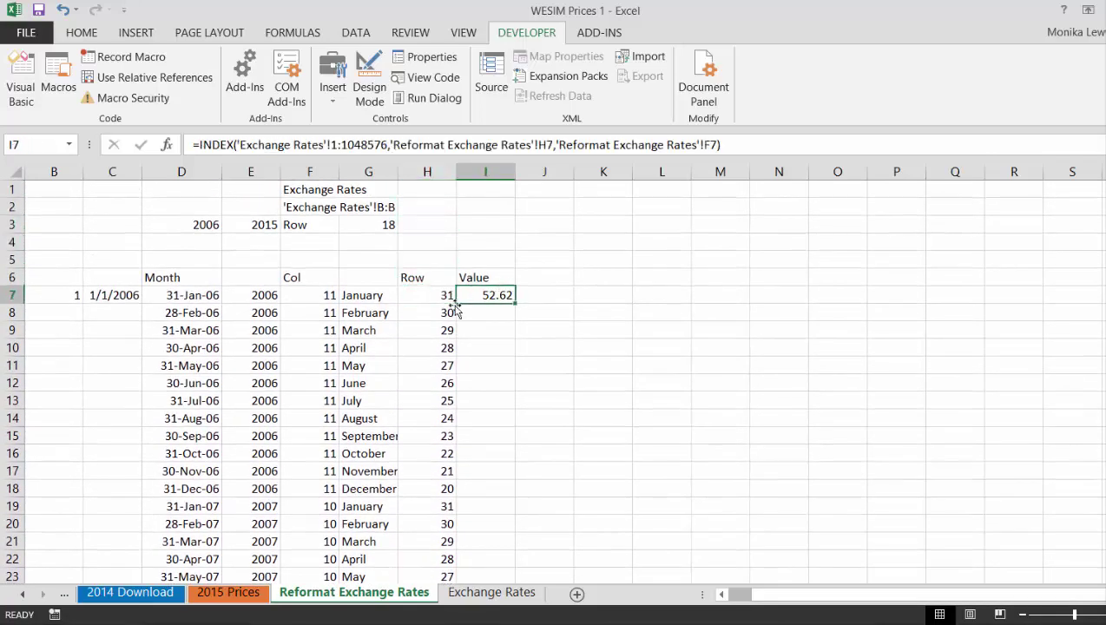
{"action": "double_click", "coordinate": [517, 301]}
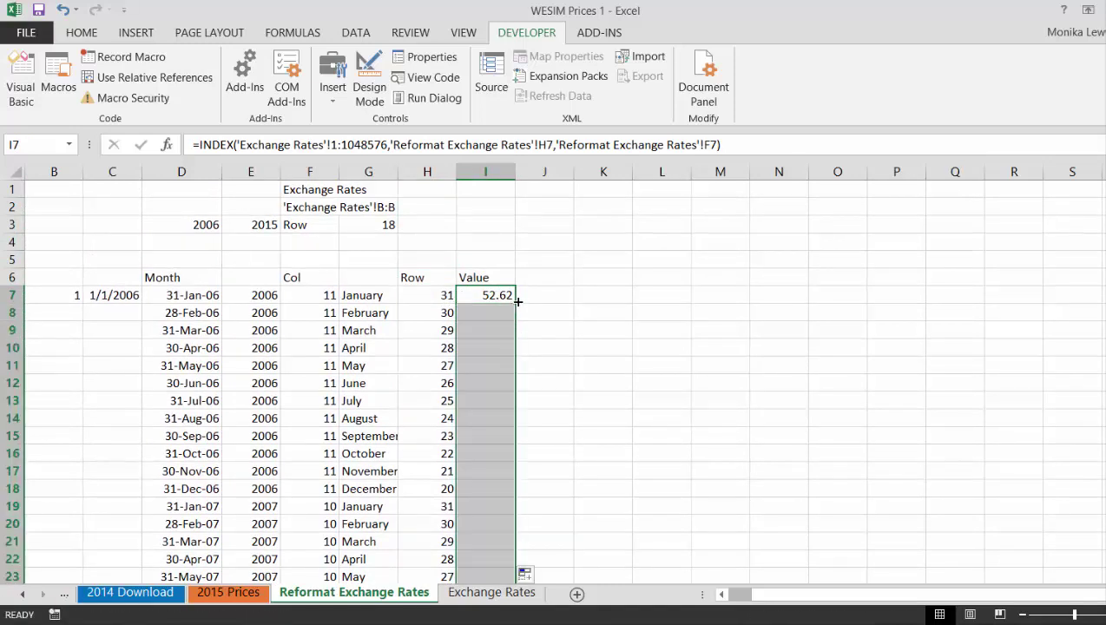
Make the 'Exchange Rates' array reference in the I7 INDEX formula absolute, as $1:$1048576
{"action": "key", "text": "Down"}
{"action": "key", "text": "Up"}
{"action": "key", "text": "F2"}
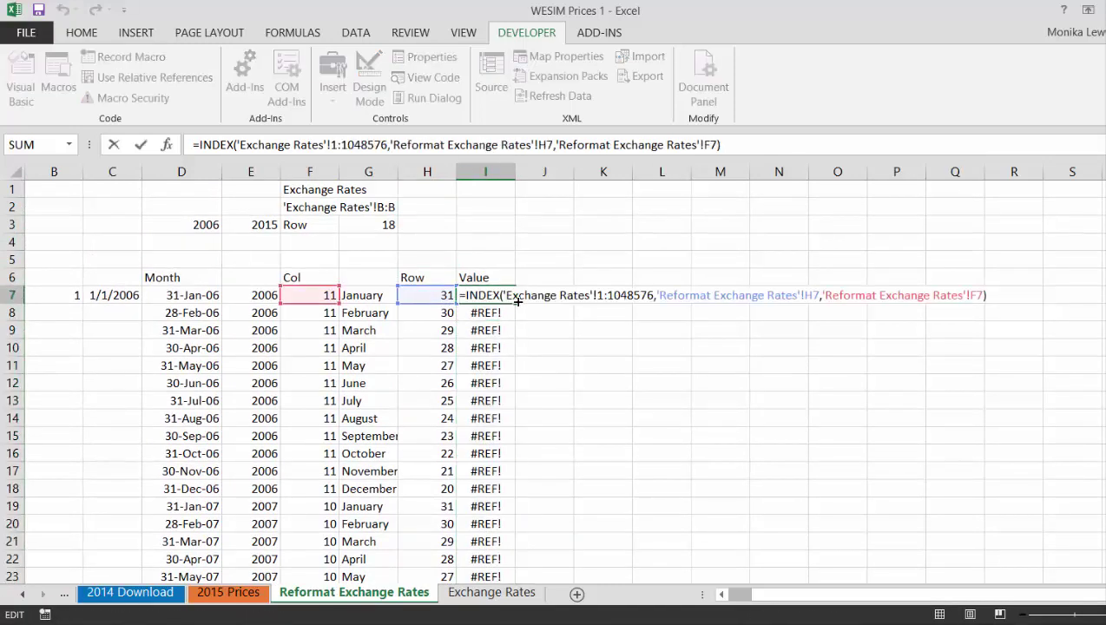
{"action": "key", "text": "Left"}
{"action": "key", "text": "Left"}
{"action": "key", "text": "Left"}
{"action": "key", "text": "Left"}
{"action": "key", "text": "Left"}
{"action": "key", "text": "Left"}
{"action": "key", "text": "Left"}
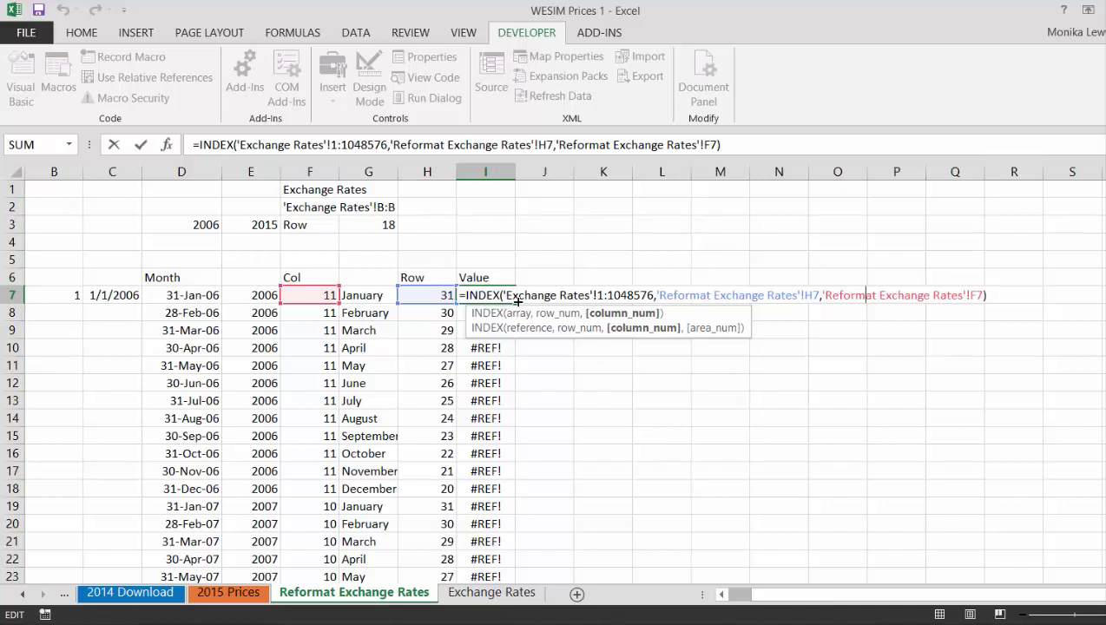
{"action": "key", "text": "Left"}
{"action": "key", "text": "Left"}
{"action": "key", "text": "Left"}
{"action": "key", "text": "Left"}
{"action": "key", "text": "Left"}
{"action": "key", "text": "Left"}
{"action": "key", "text": "Left"}
{"action": "key", "text": "Left"}
{"action": "key", "text": "Left"}
{"action": "key", "text": "Left"}
{"action": "key", "text": "Left"}
{"action": "key", "text": "Left"}
{"action": "key", "text": "Left"}
{"action": "key", "text": "Left"}
{"action": "key", "text": "Left"}
{"action": "key", "text": "Left"}
{"action": "key", "text": "Left"}
{"action": "key", "text": "Left"}
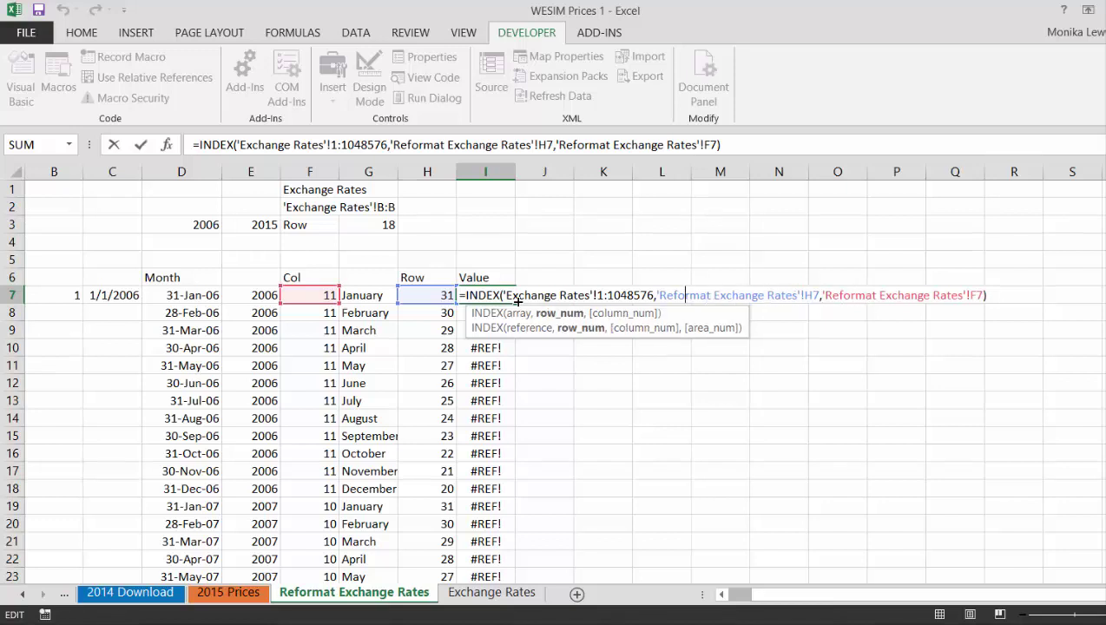
{"action": "key", "text": "Left"}
{"action": "key", "text": "Left"}
{"action": "key", "text": "Left"}
{"action": "key", "text": "Left"}
{"action": "key", "text": "Left"}
{"action": "key", "text": "Left"}
{"action": "key", "text": "Left"}
{"action": "key", "text": "Left"}
{"action": "key", "text": "Left"}
{"action": "key", "text": "Left"}
{"action": "key", "text": "Left"}
{"action": "key", "text": "Left"}
{"action": "key", "text": "Left"}
{"action": "key", "text": "Left"}
{"action": "key", "text": "Left"}
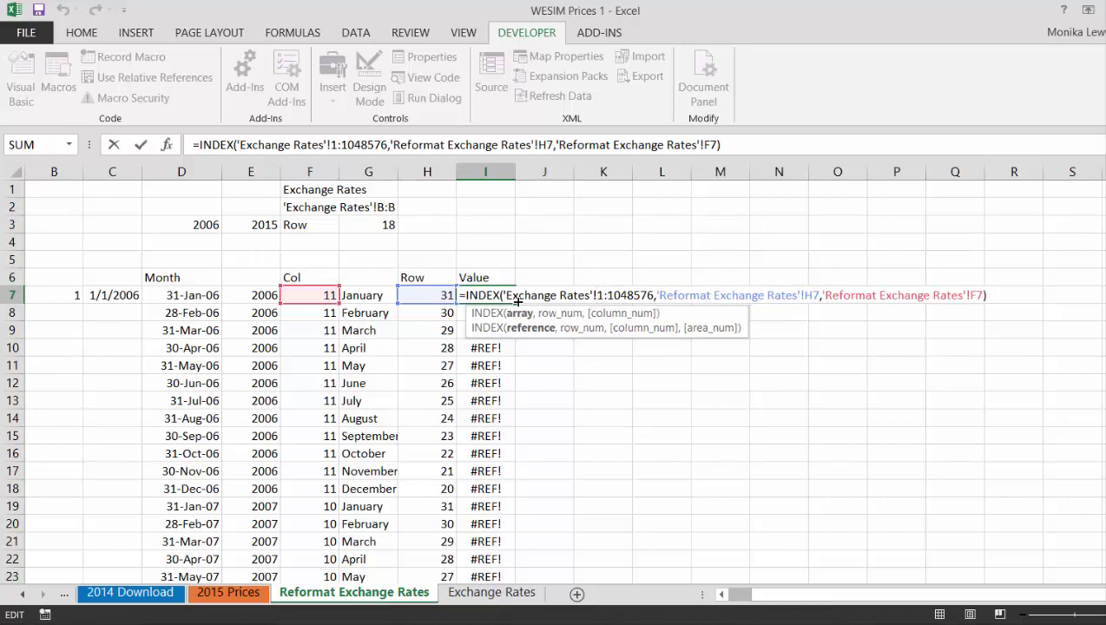
{"action": "key", "text": "shift+Left"}
{"action": "key", "text": "shift+Left"}
{"action": "key", "text": "shift+Right"}
{"action": "key", "text": "shift+Right"}
{"action": "key", "text": "shift+Right"}
{"action": "key", "text": "F4"}
{"action": "key", "text": "Return"}
{"action": "key", "text": "Up"}
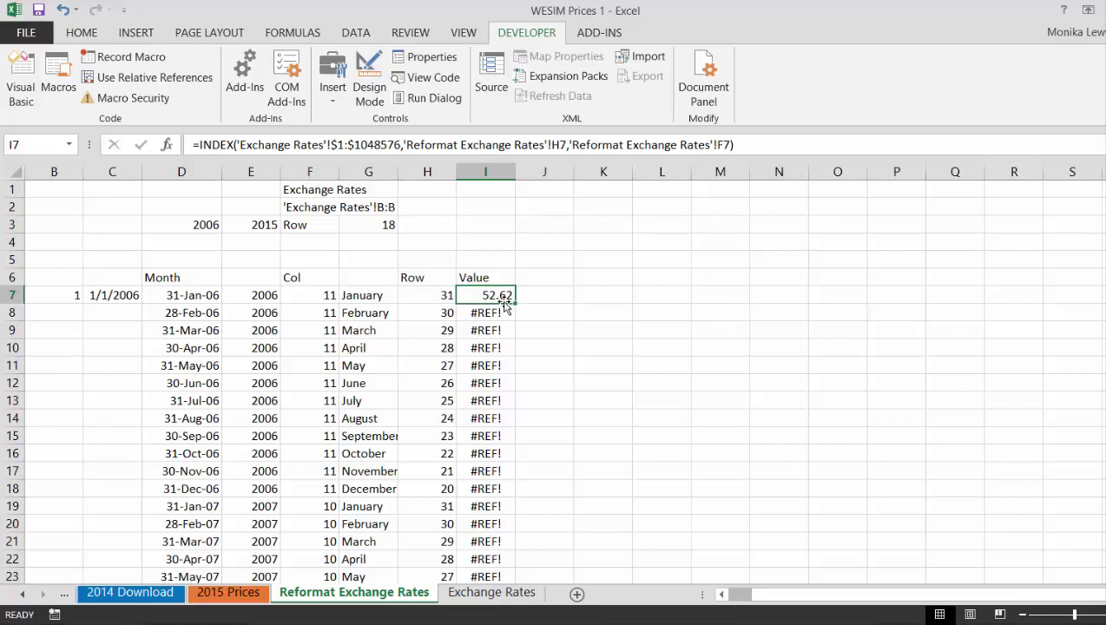
Refill the corrected I7 INDEX formula down the Value column for all the listed months
{"action": "double_click", "coordinate": [515, 303]}
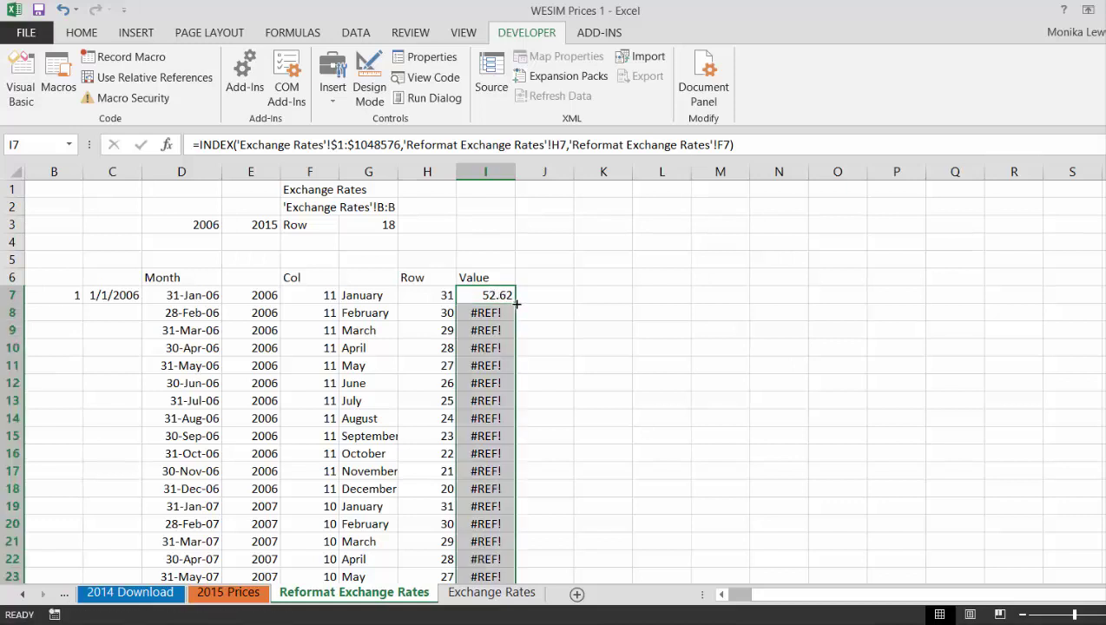
{"action": "key", "text": "Down"}
{"action": "key", "text": "Down"}
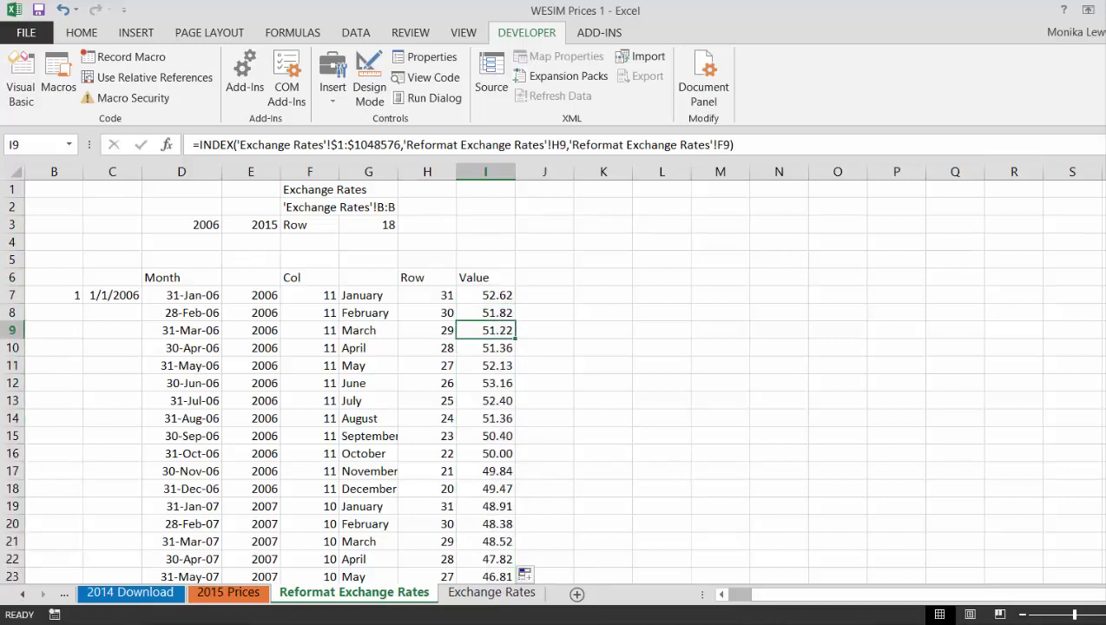
{"action": "left_click", "coordinate": [603, 624]}
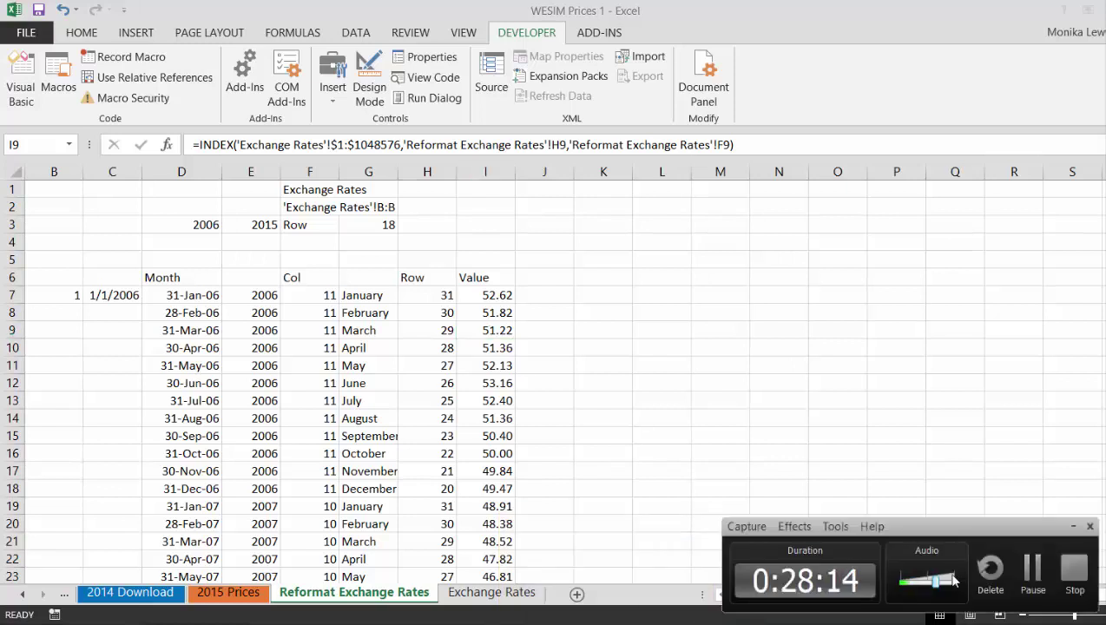
{"action": "left_click", "coordinate": [1030, 570]}
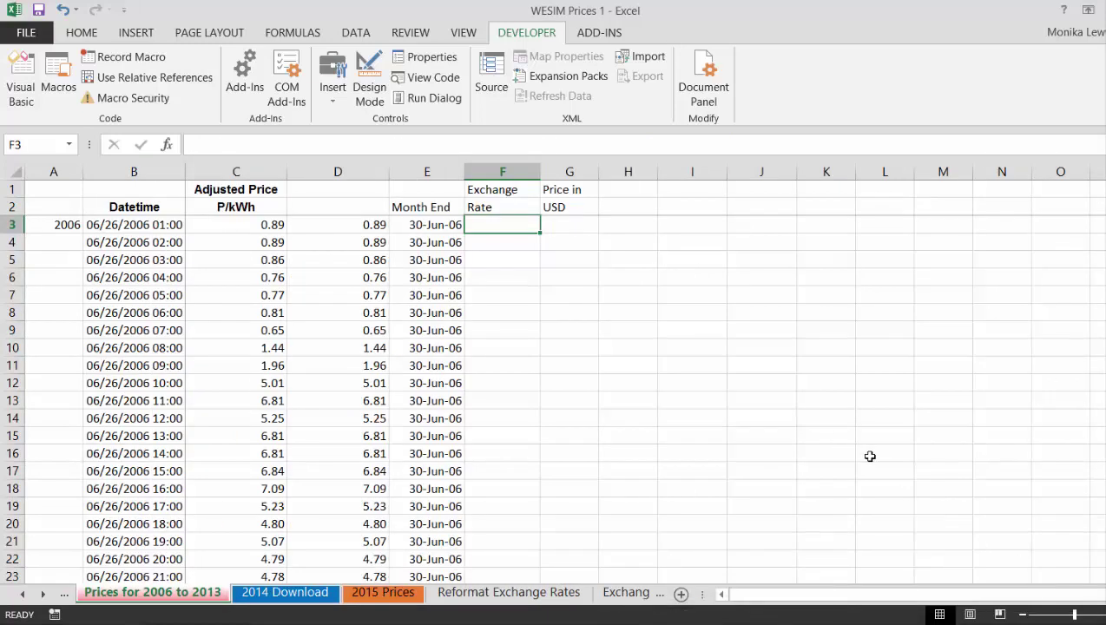
Start a LOOKUP formula in F3 of the Prices for 2006 to 2013 sheet with month-end cell E3 as the lookup value
{"action": "type", "text": "=l"}
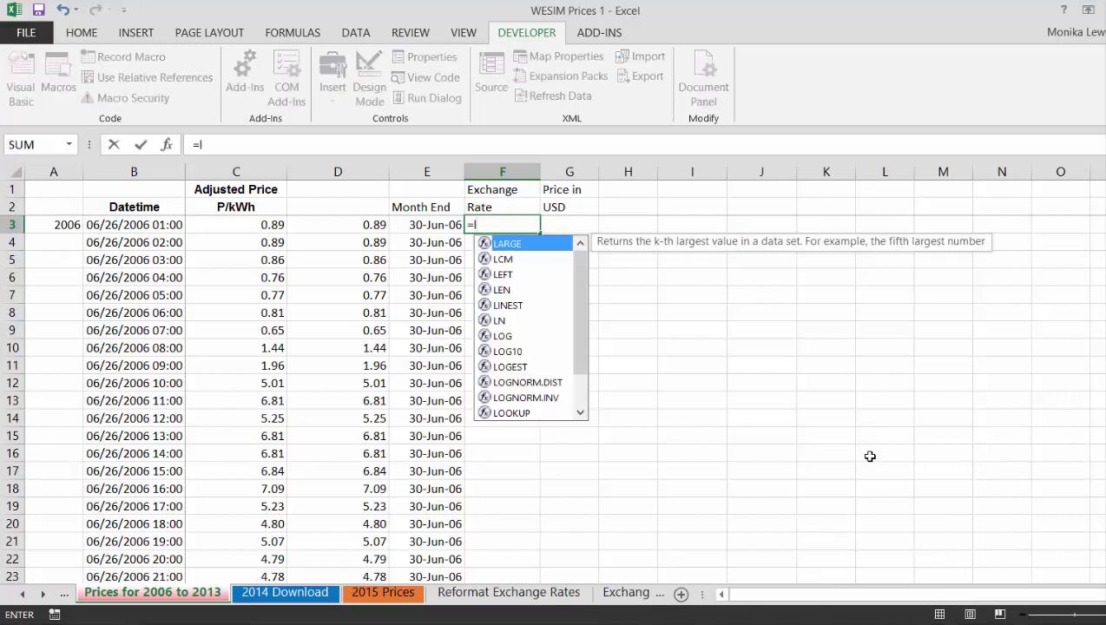
{"action": "key", "text": "Down"}
{"action": "key", "text": "Down"}
{"action": "key", "text": "Down"}
{"action": "key", "text": "Down"}
{"action": "key", "text": "Down"}
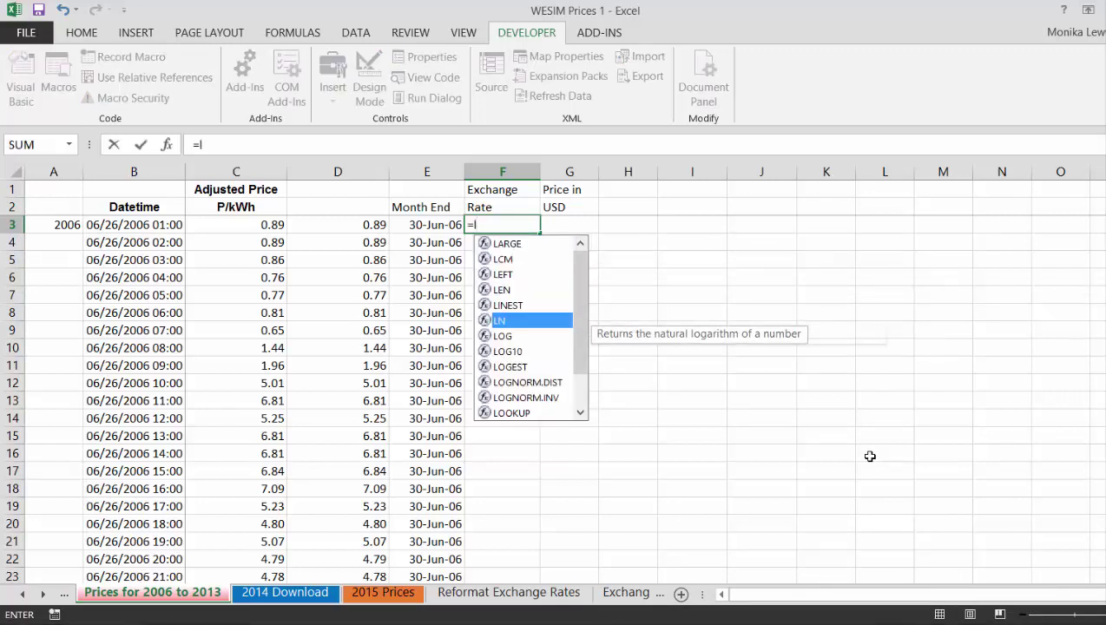
{"action": "key", "text": "Down"}
{"action": "key", "text": "Up"}
{"action": "key", "text": "Up"}
{"action": "key", "text": "Up"}
{"action": "key", "text": "Down"}
{"action": "key", "text": "Down"}
{"action": "key", "text": "Down"}
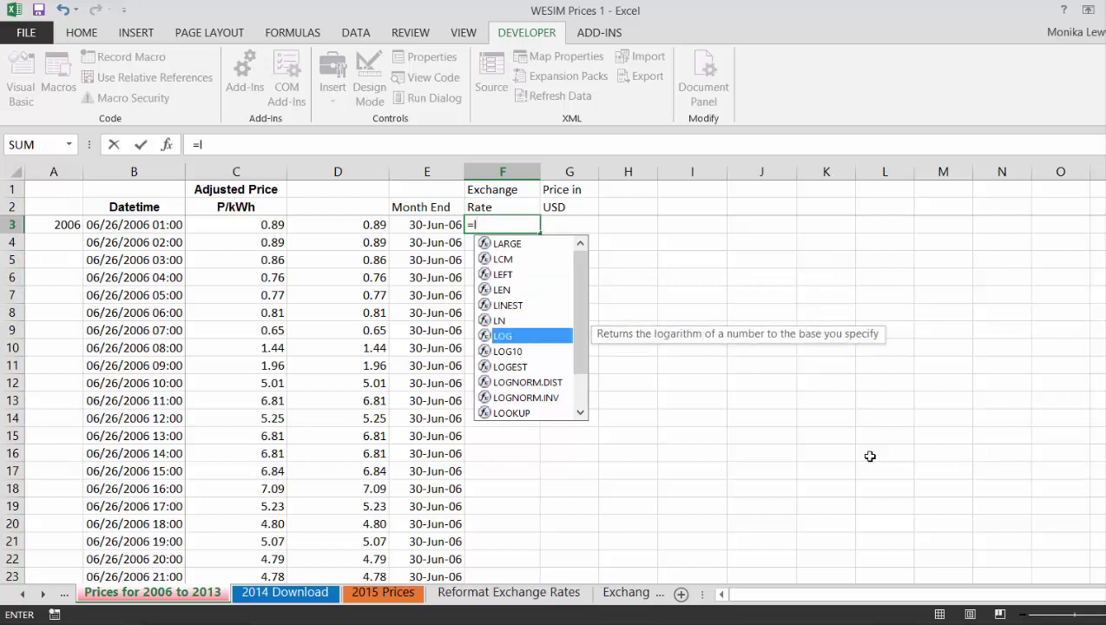
{"action": "type", "text": "o"}
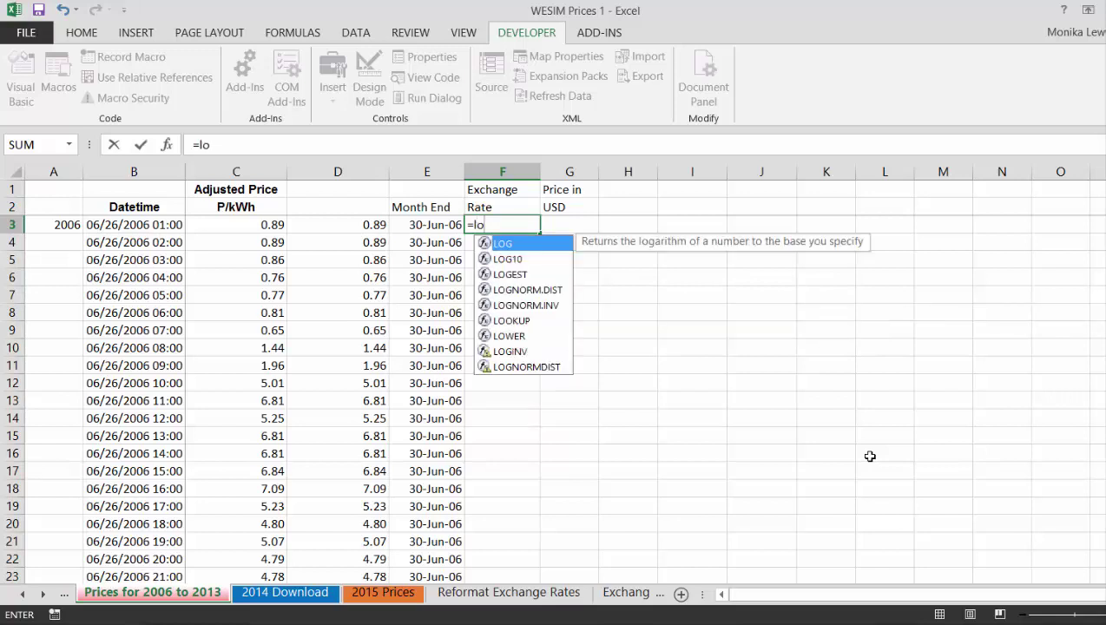
{"action": "key", "text": "Down"}
{"action": "key", "text": "Down"}
{"action": "key", "text": "Down"}
{"action": "key", "text": "Down"}
{"action": "key", "text": "Down"}
{"action": "key", "text": "Tab"}
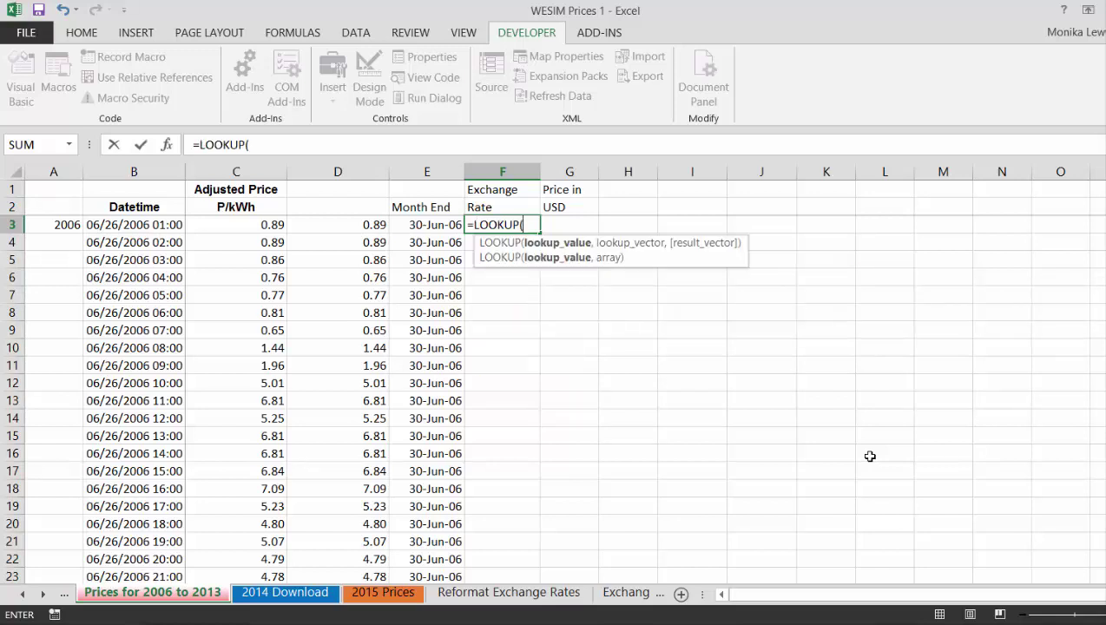
{"action": "key", "text": "Left"}
{"action": "type", "text": ","}
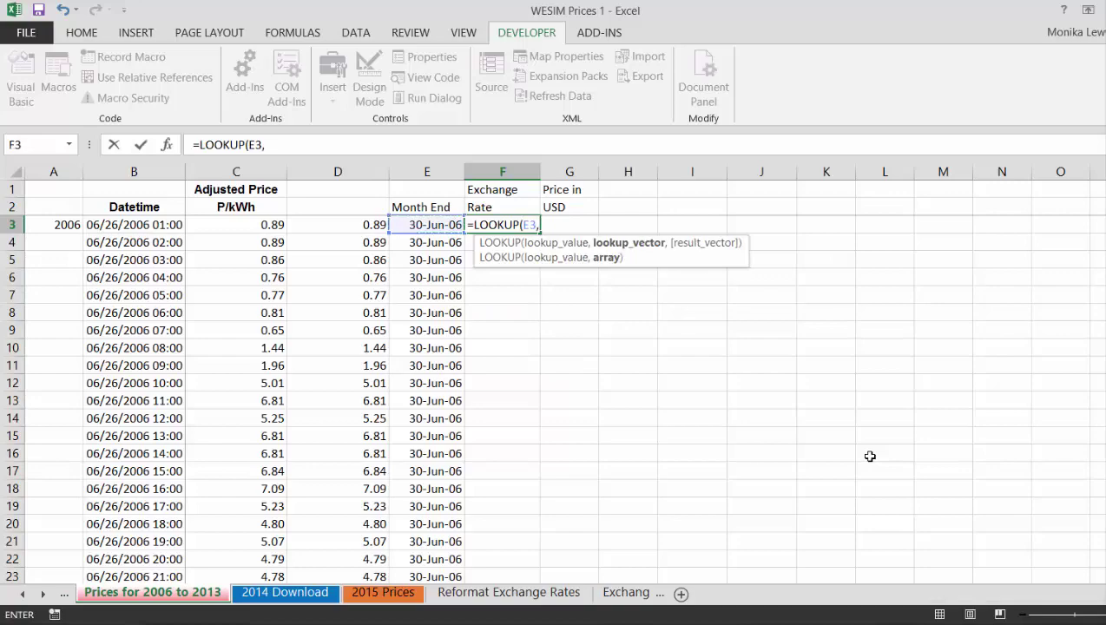
Set the lookup vector to the whole column D of the Reformat Exchange Rates sheet
{"action": "key", "text": "ctrl+Page_Down"}
{"action": "key", "text": "ctrl+Page_Down"}
{"action": "key", "text": "ctrl+Page_Down"}
{"action": "key", "text": "ctrl+Page_Down"}
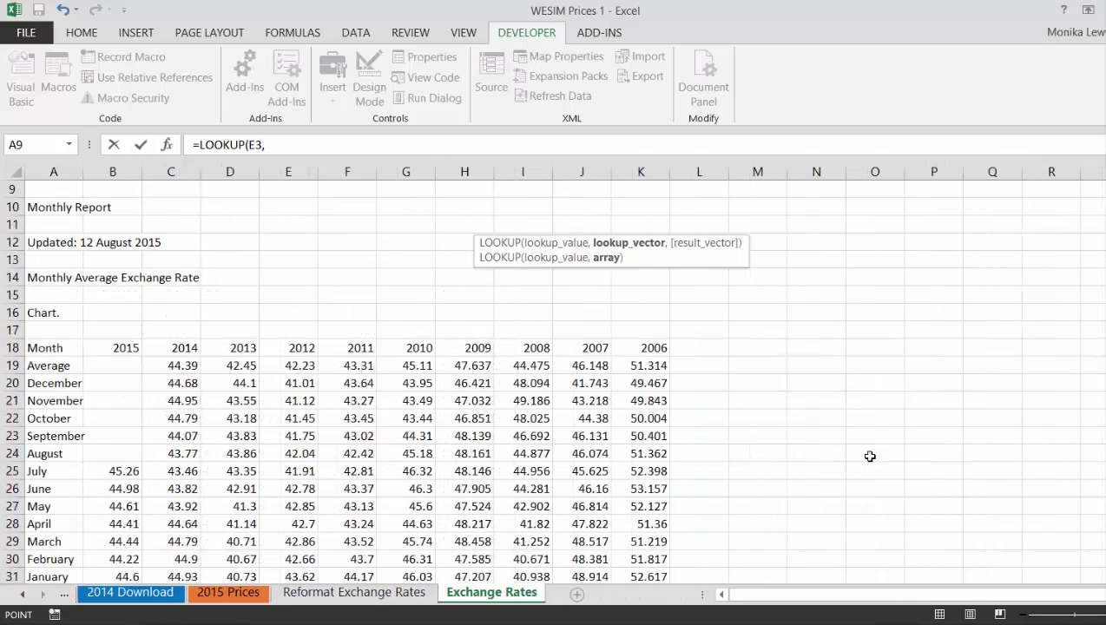
{"action": "key", "text": "ctrl+Page_Up"}
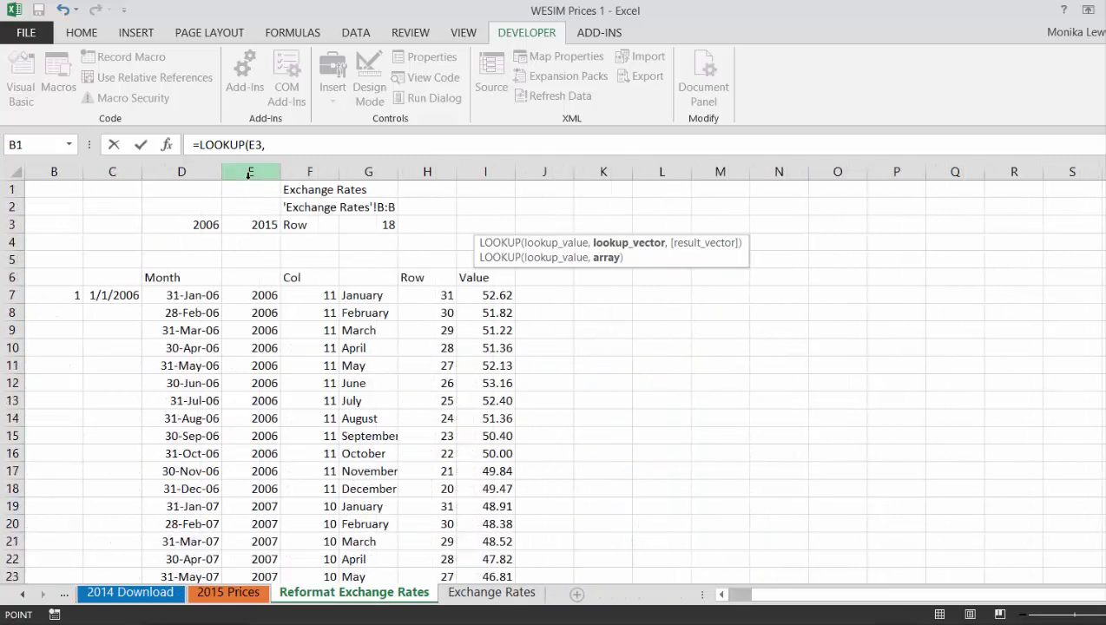
{"action": "left_click", "coordinate": [191, 173]}
{"action": "type", "text": ","}
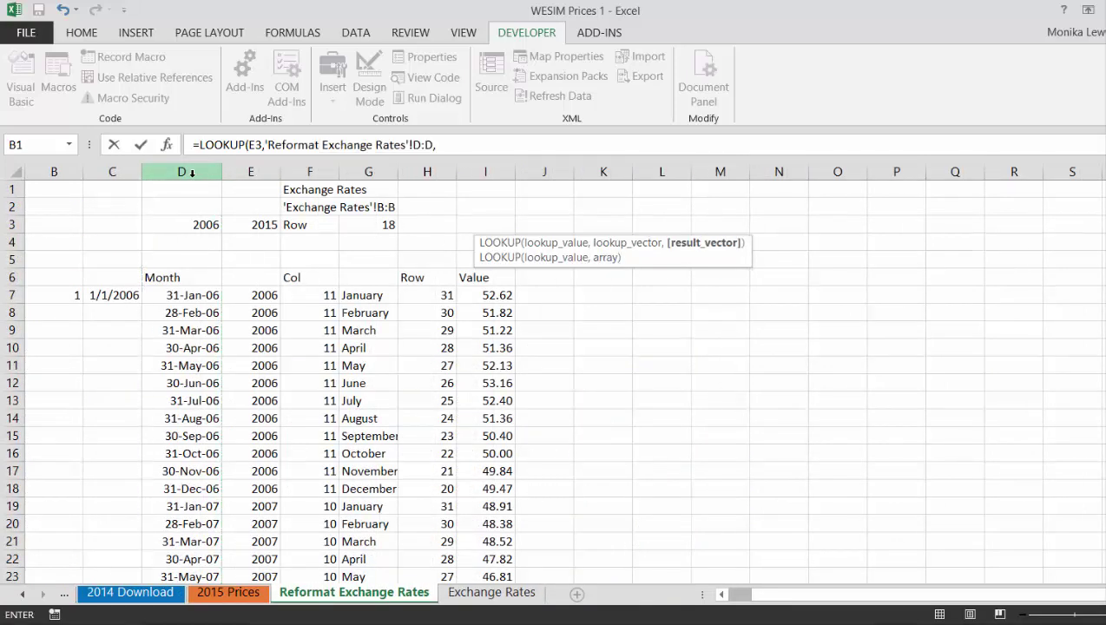
Set column I of Reformat Exchange Rates as the result vector, enter the F3 formula and format it with two decimals
{"action": "left_click", "coordinate": [487, 171]}
{"action": "key", "text": "Return"}
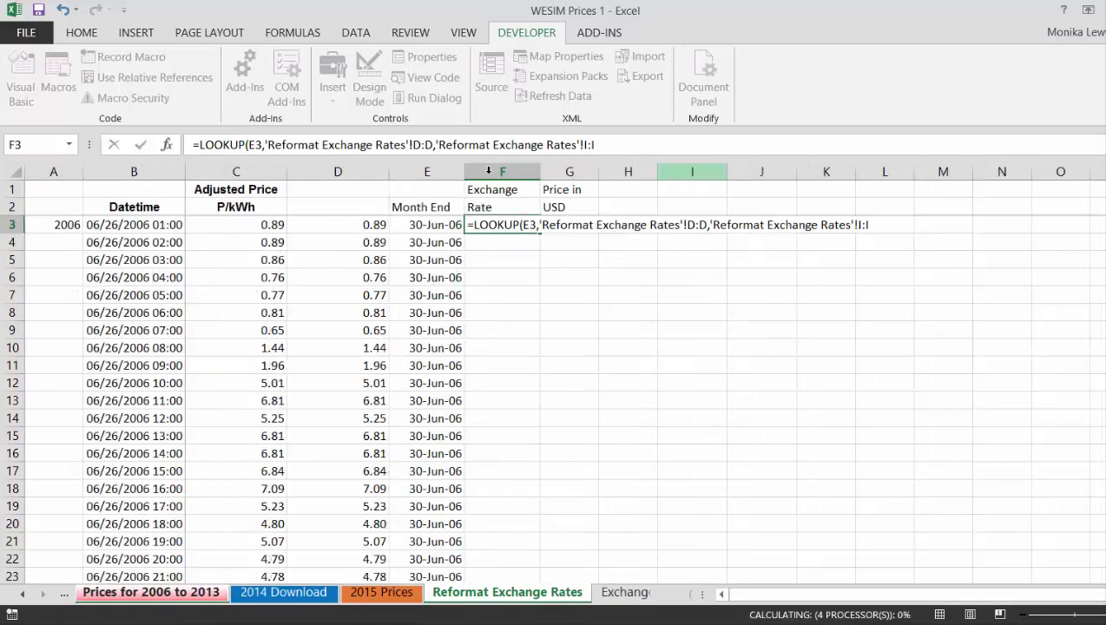
{"action": "key", "text": "ctrl+shift+1"}
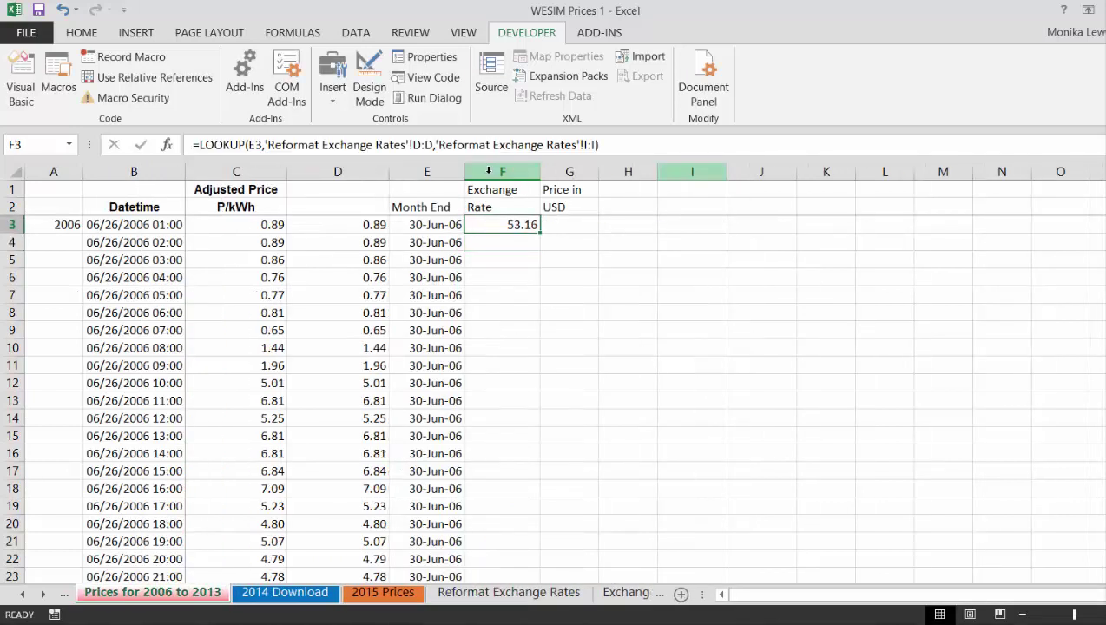
{"action": "key", "text": "Right"}
{"action": "key", "text": "Up"}
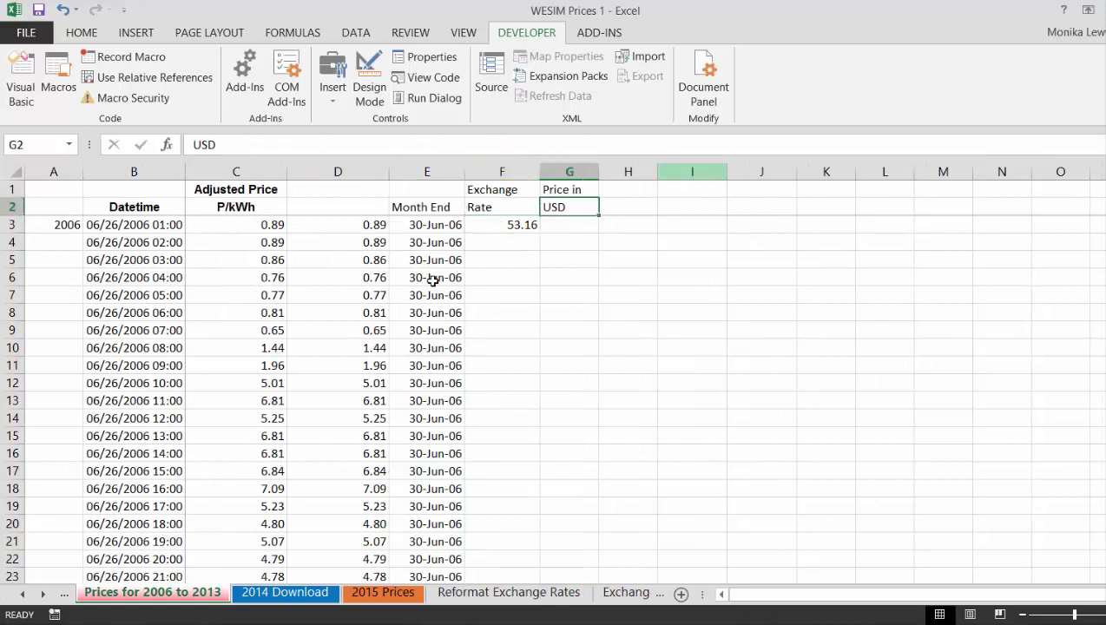
{"action": "key", "text": "Down"}
{"action": "type", "text": "="}
{"action": "key", "text": "Left"}
{"action": "key", "text": "Left"}
{"action": "key", "text": "Left"}
{"action": "key", "text": "Left"}
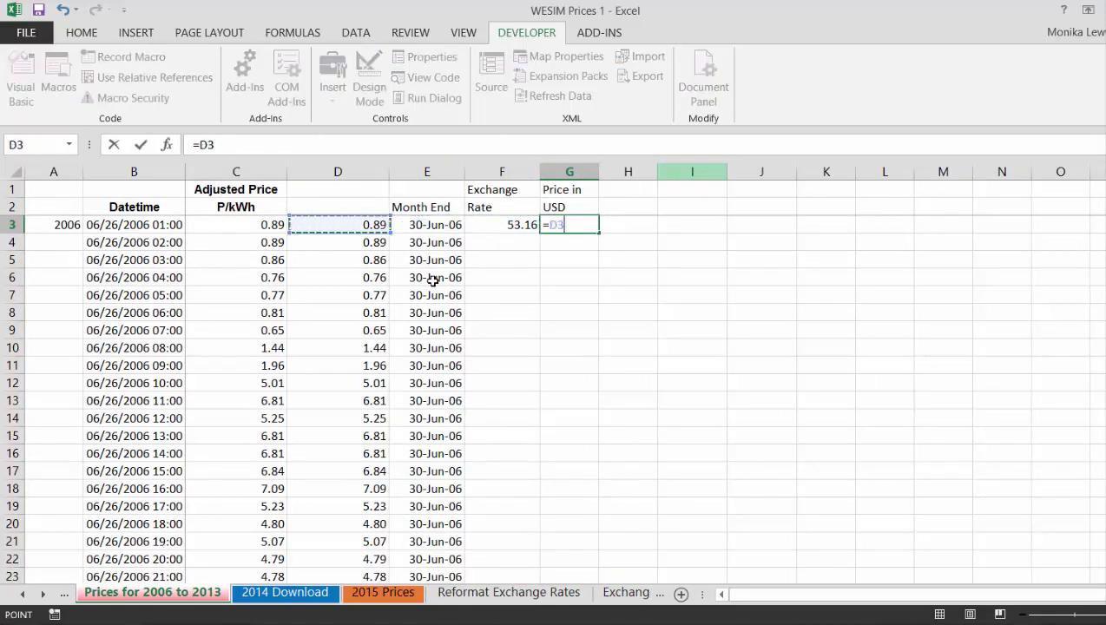
{"action": "key", "text": "Right"}
{"action": "key", "text": "Left"}
{"action": "key", "text": "Left"}
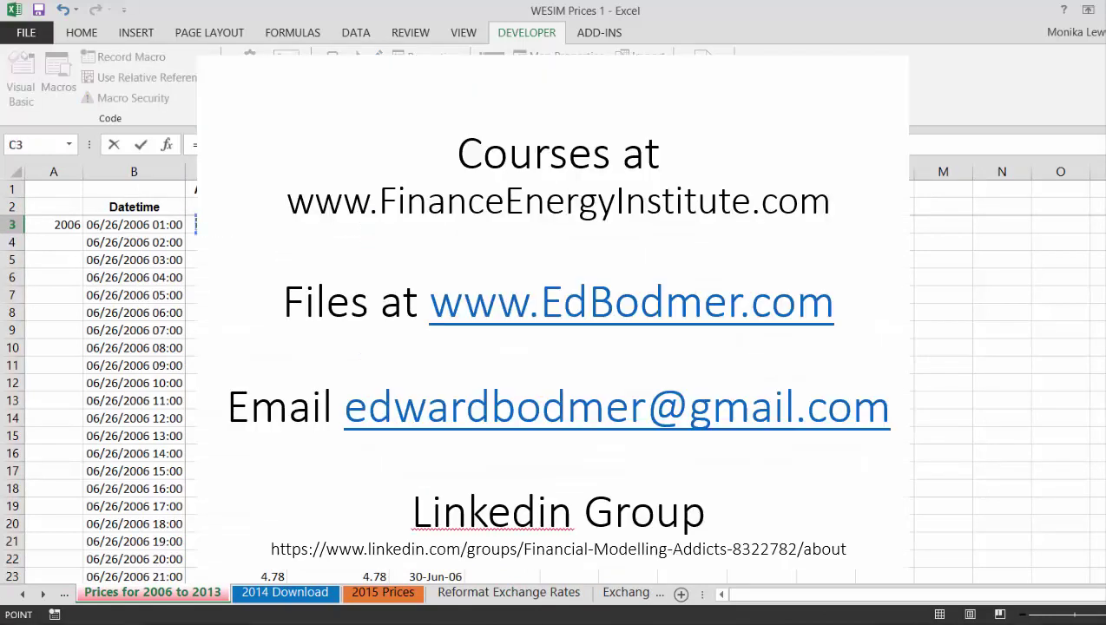
{"action": "key", "text": "Left"}
{"action": "key", "text": "Right"}
{"action": "key", "text": "Right"}
{"action": "key", "text": "Escape"}
{"action": "key", "text": "Up"}
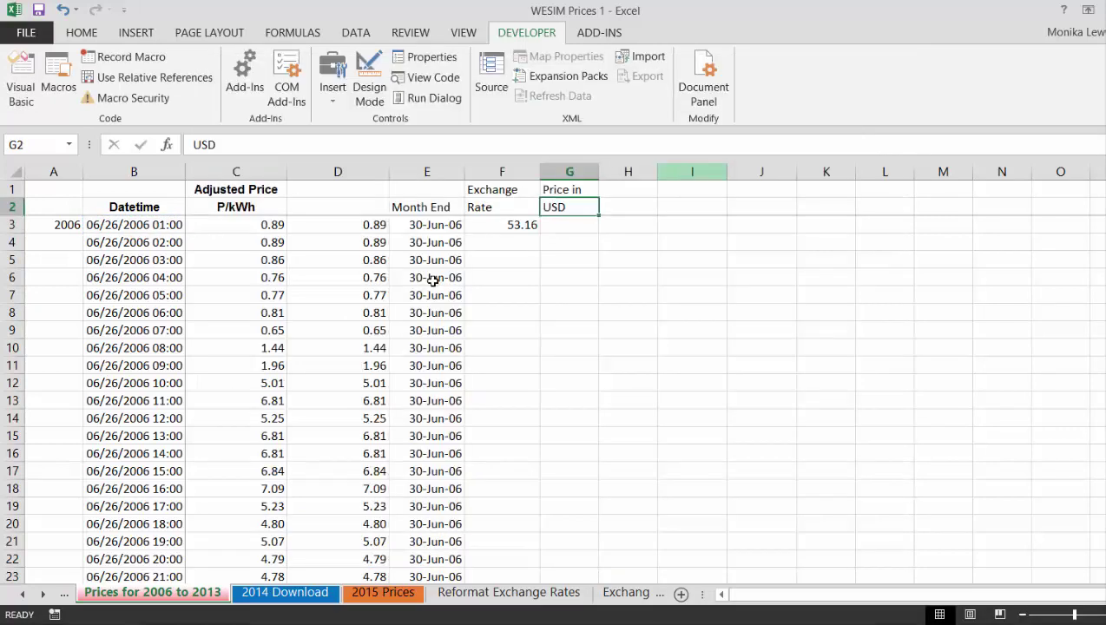
{"action": "key", "text": "Up"}
{"action": "key", "text": "Left"}
{"action": "key", "text": "Left"}
{"action": "key", "text": "shift+Right"}
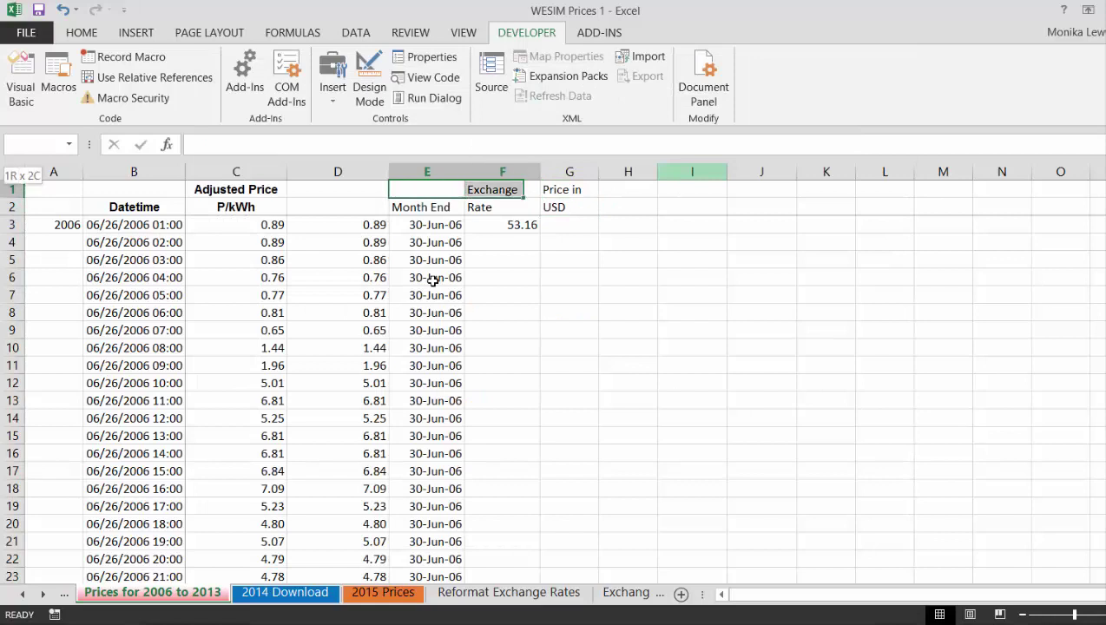
{"action": "key", "text": "Down"}
{"action": "key", "text": "Right"}
{"action": "key", "text": "Right"}
{"action": "key", "text": "Down"}
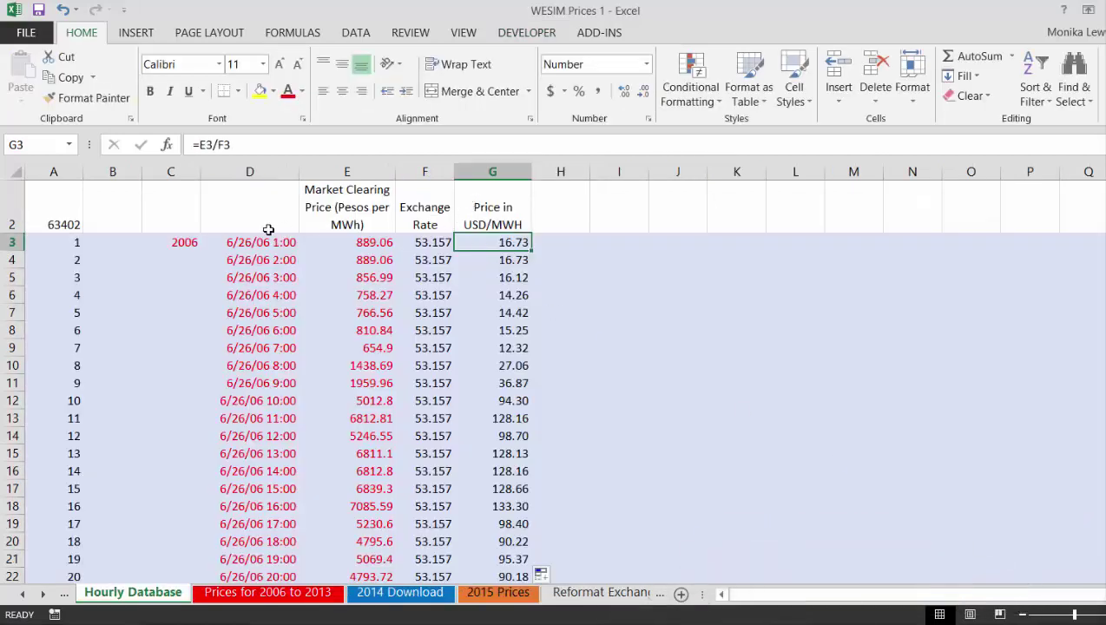
Review the datetime, market clearing price, exchange rate and USD/MWH price columns of the Hourly Database sheet
{"action": "left_click", "coordinate": [207, 195]}
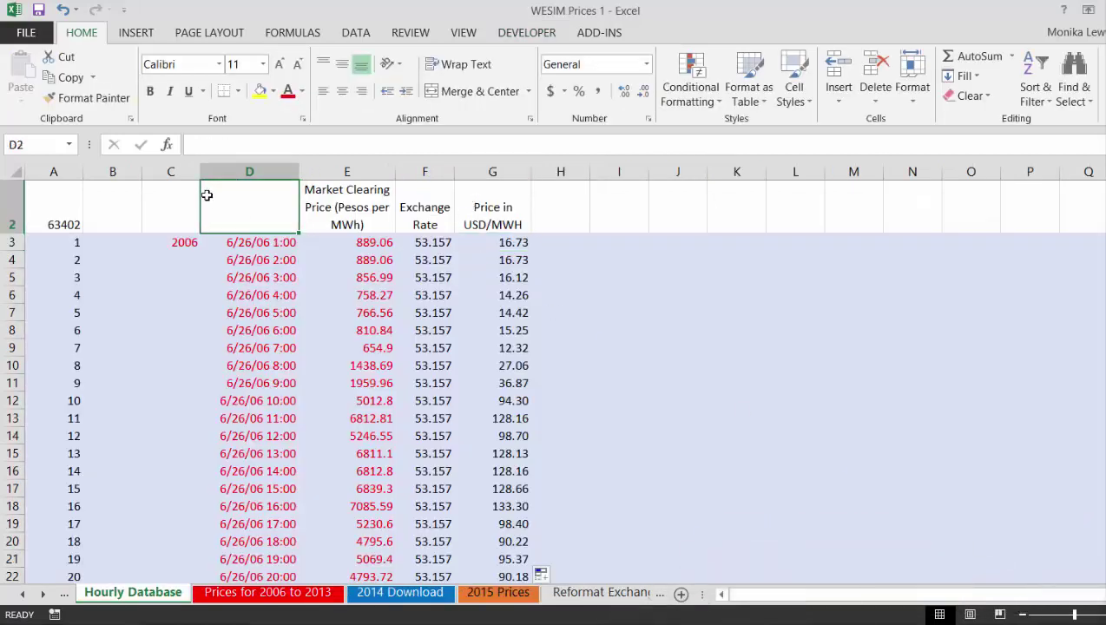
{"action": "key", "text": "Right"}
{"action": "key", "text": "Right"}
{"action": "key", "text": "Right"}
{"action": "key", "text": "Left"}
{"action": "key", "text": "Left"}
{"action": "key", "text": "Left"}
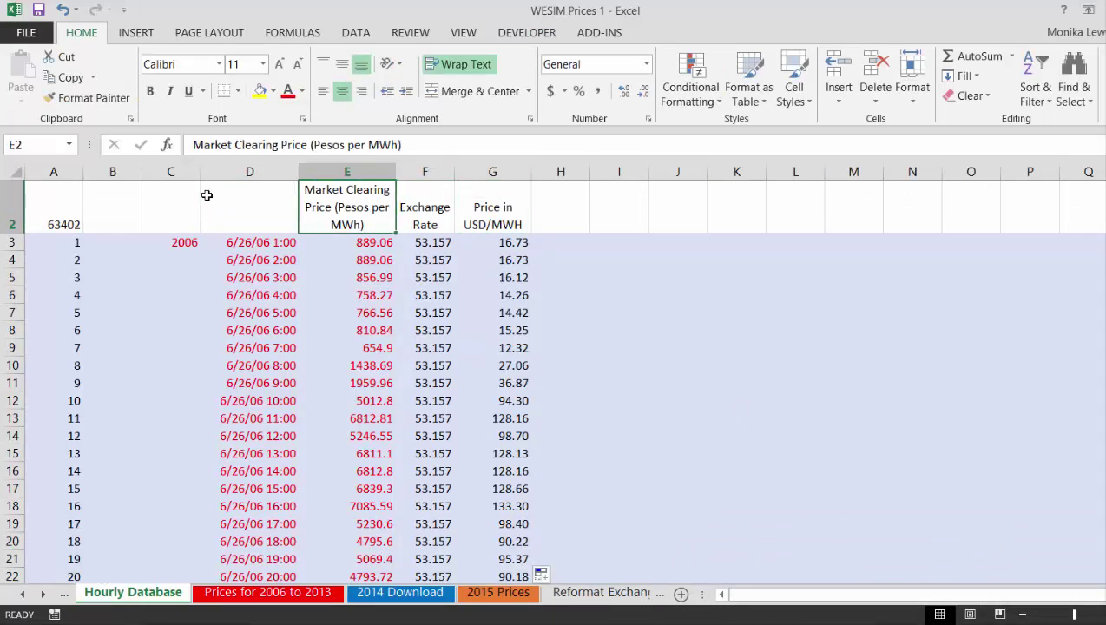
{"action": "key", "text": "Right"}
{"action": "key", "text": "Right"}
{"action": "key", "text": "Right"}
{"action": "key", "text": "Down"}
{"action": "key", "text": "Up"}
{"action": "key", "text": "Left"}
{"action": "key", "text": "Left"}
{"action": "key", "text": "Left"}
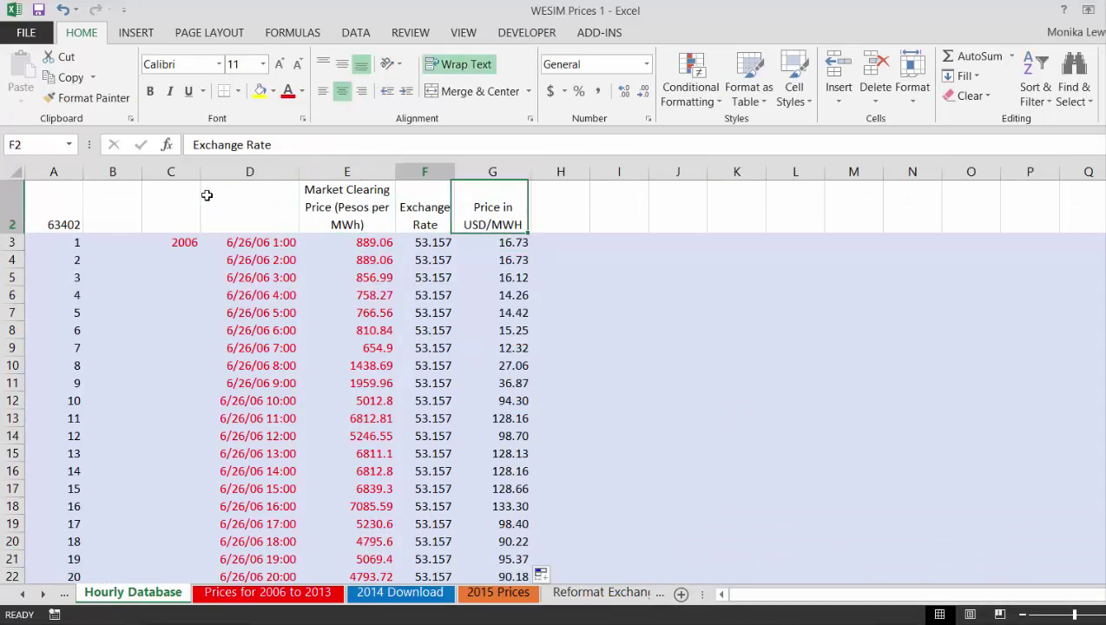
Select the datetime column from D2 to D63404 together with the non-adjacent Price in USD/MWH column from G2 to G63404
{"action": "key", "text": "shift+Down"}
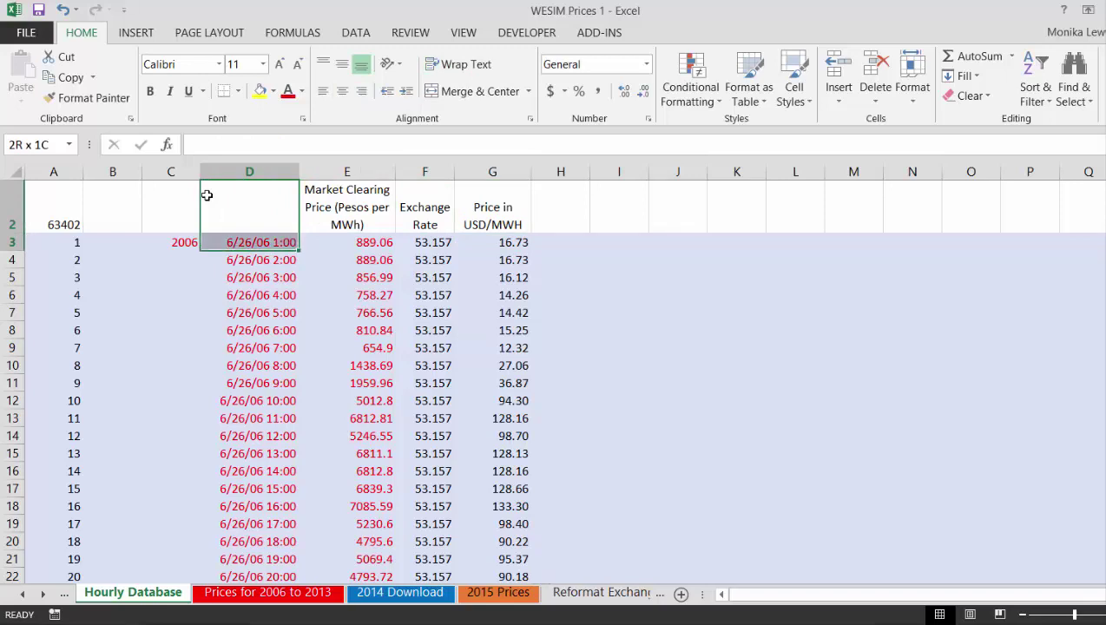
{"action": "key", "text": "ctrl+shift+Down"}
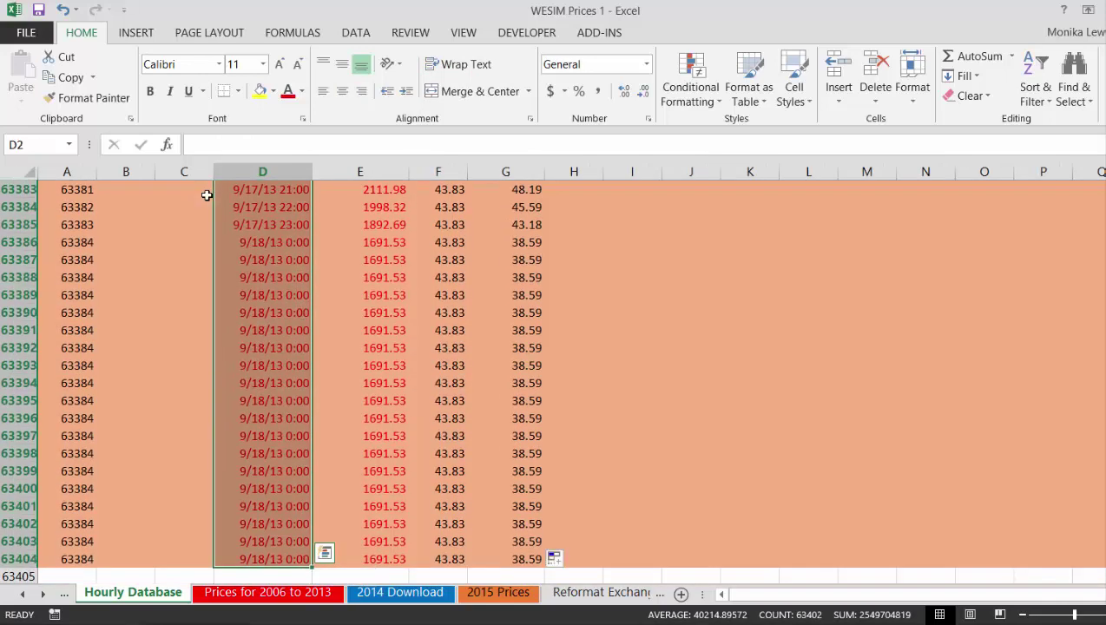
{"action": "key", "text": "shift+F8"}
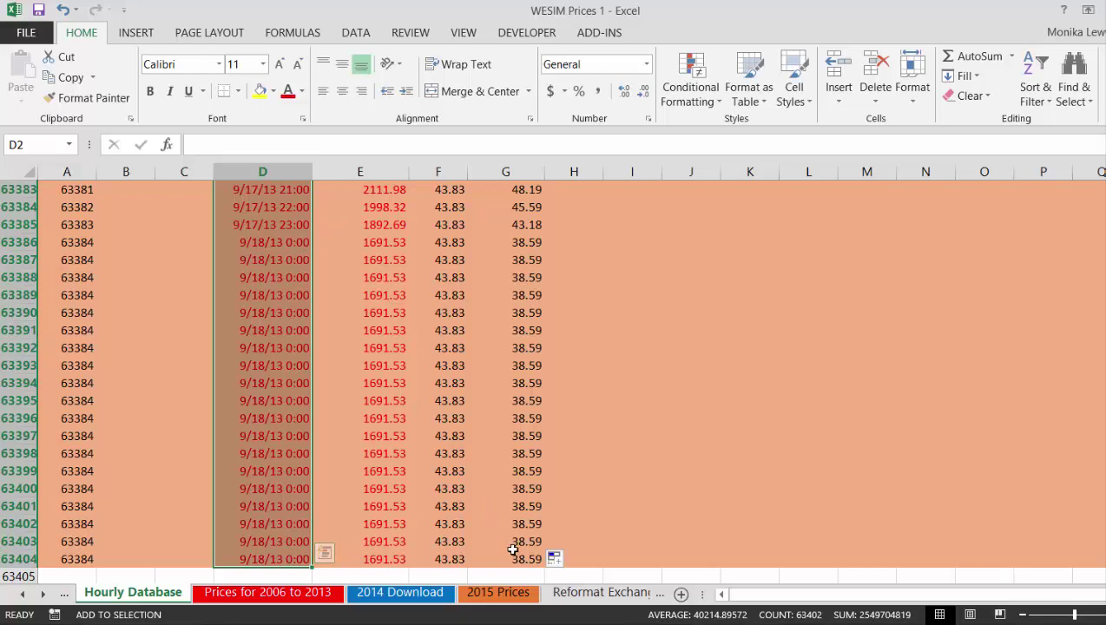
{"action": "left_click", "coordinate": [512, 541]}
{"action": "left_click", "coordinate": [513, 556]}
{"action": "left_click", "coordinate": [513, 549]}
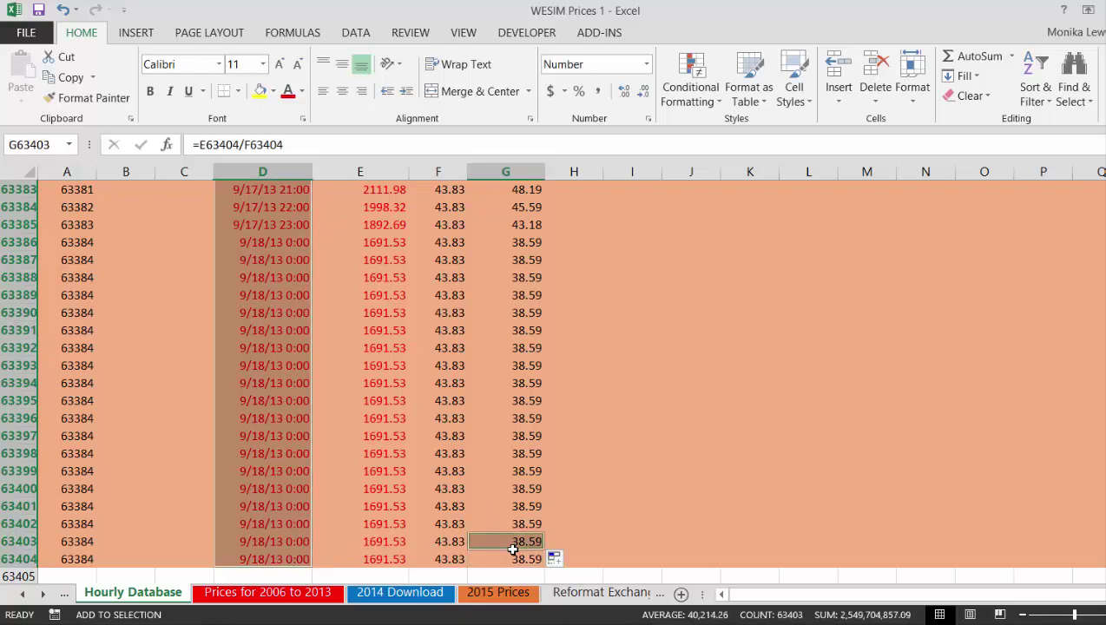
{"action": "left_click", "coordinate": [517, 560]}
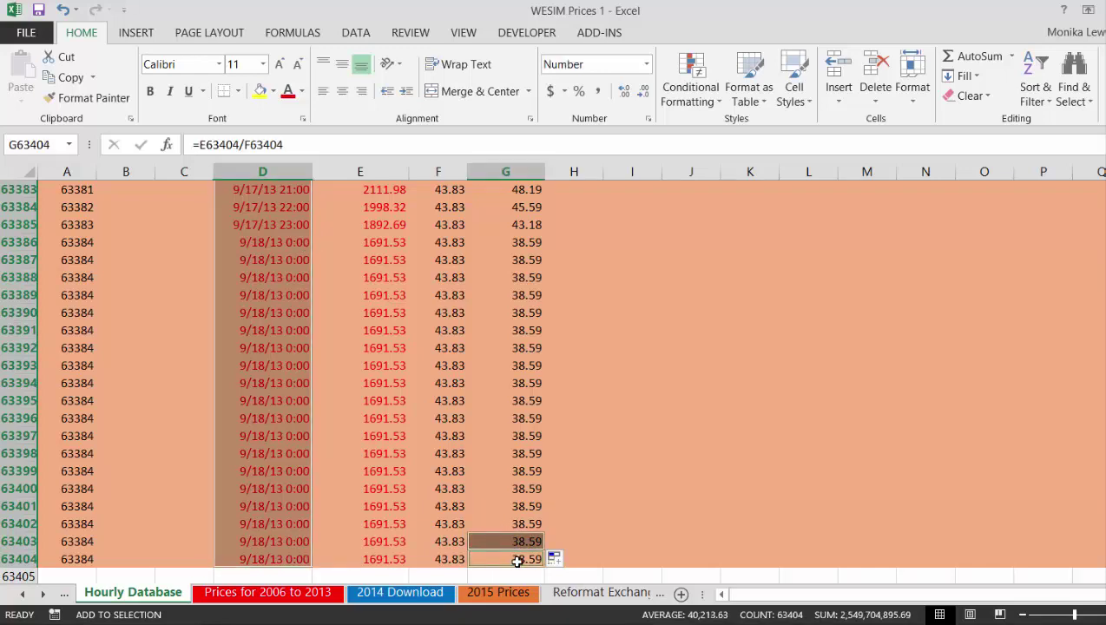
{"action": "key", "text": "ctrl+shift+Up"}
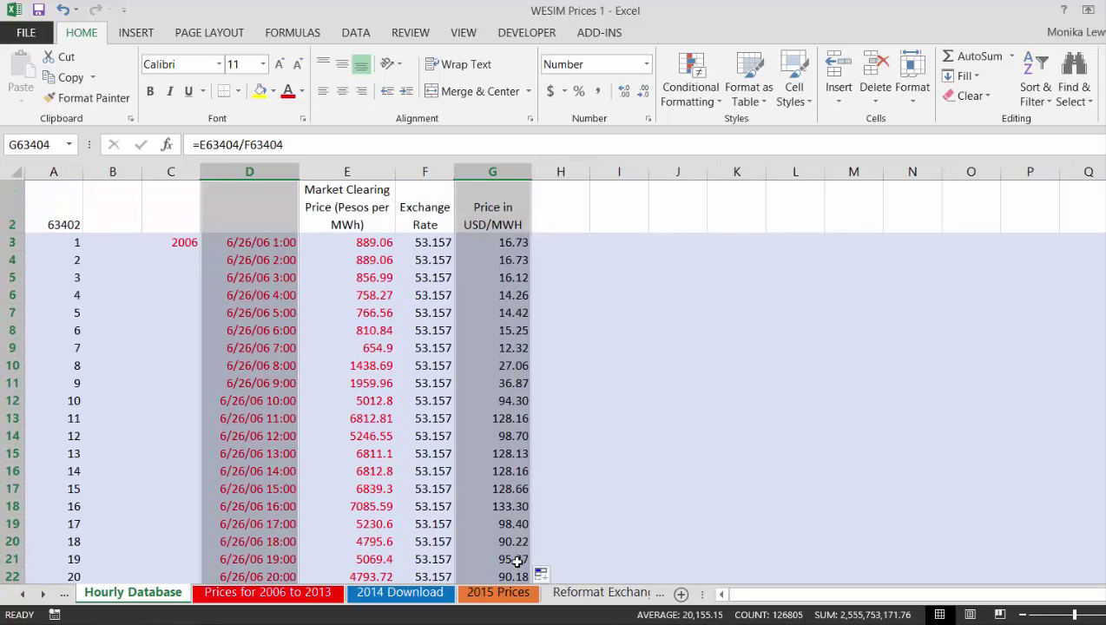
Try to chart the selected datetime and USD/MWH price columns on a new chart sheet with the horizontal axis set to Date axis
{"action": "key", "text": "F11"}
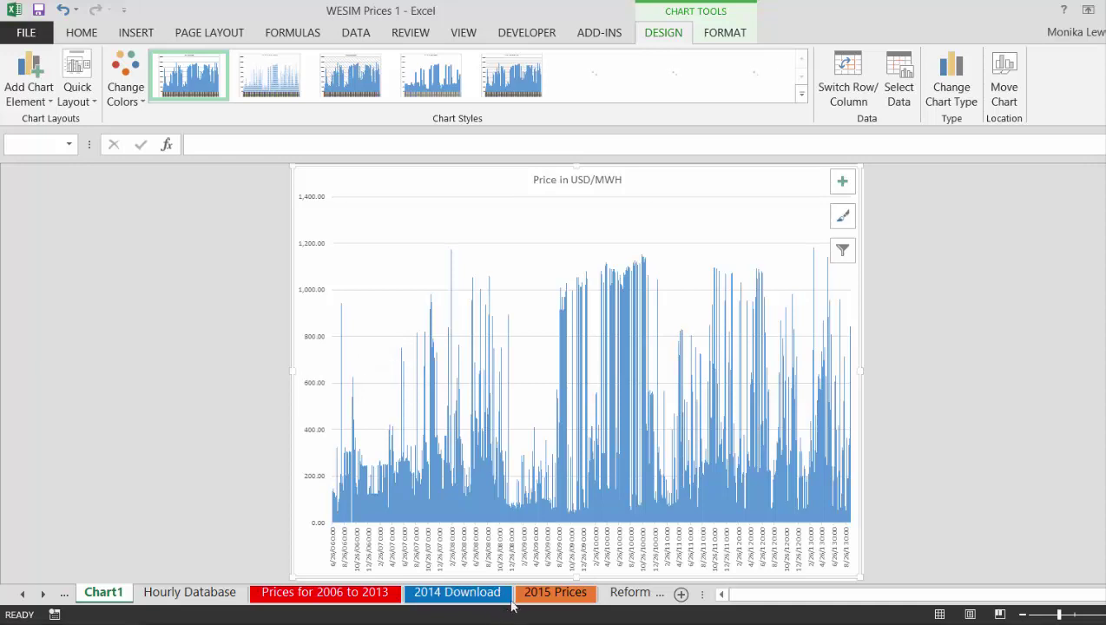
{"action": "right_click", "coordinate": [512, 566]}
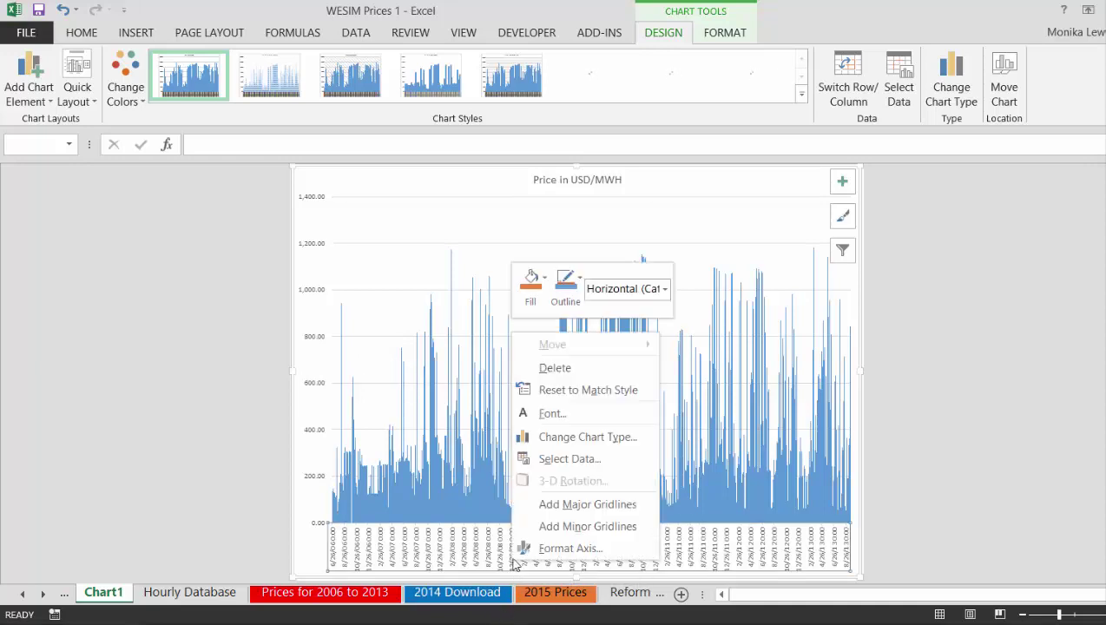
{"action": "left_click", "coordinate": [553, 552]}
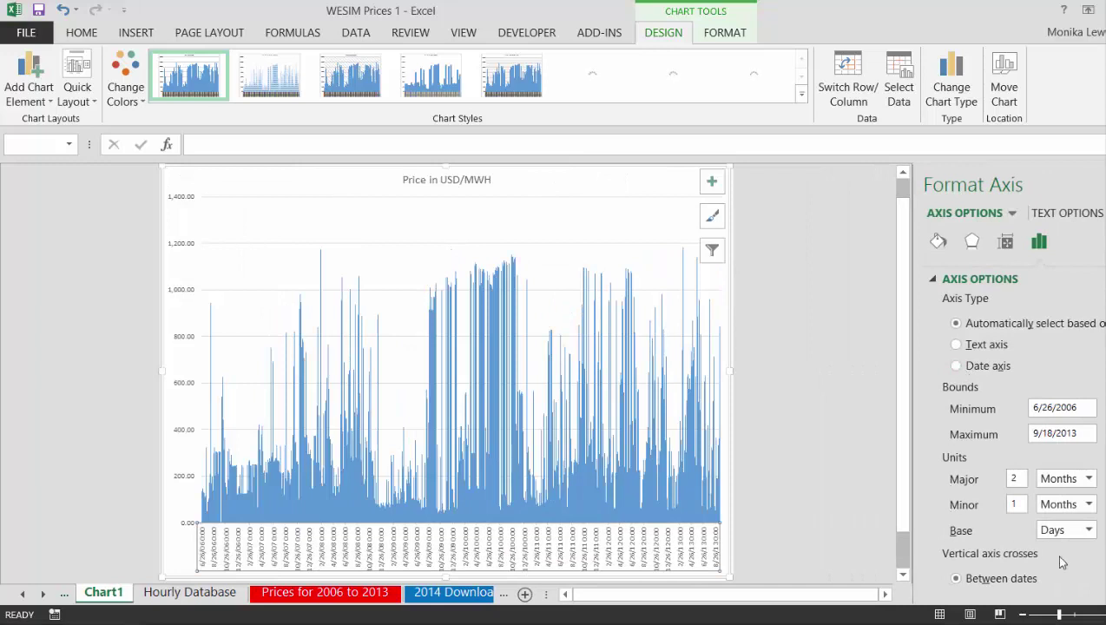
{"action": "left_click", "coordinate": [981, 368]}
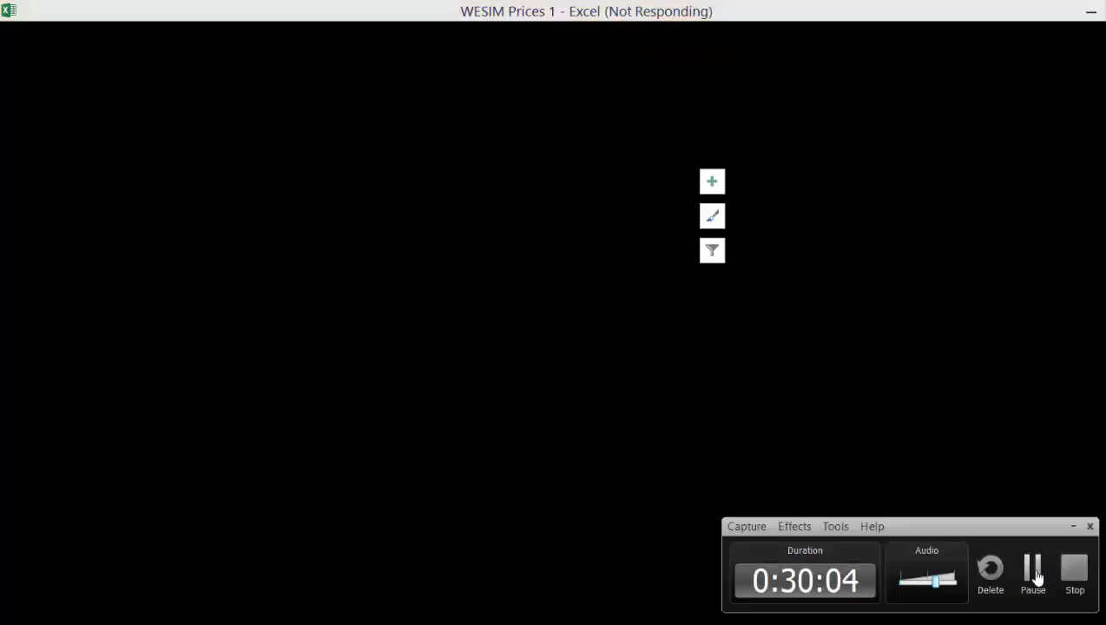
{"action": "left_click", "coordinate": [1034, 575]}
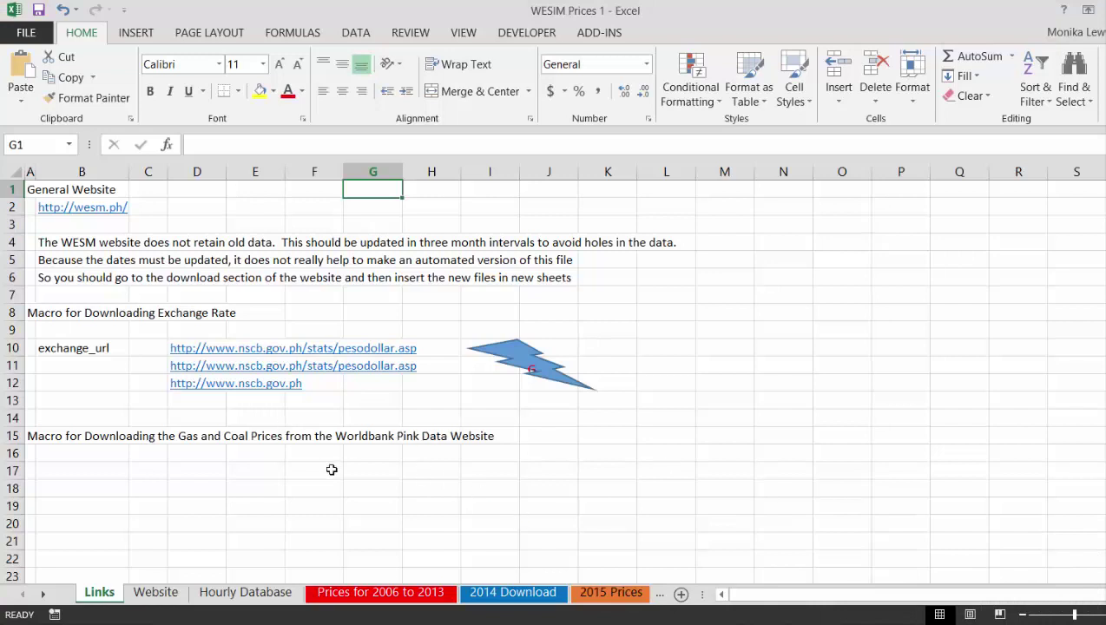
Enter the header "Gas Prices" in H2 of the Hourly Database sheet, next to the Price in USD/MWH column
{"action": "left_click", "coordinate": [295, 461]}
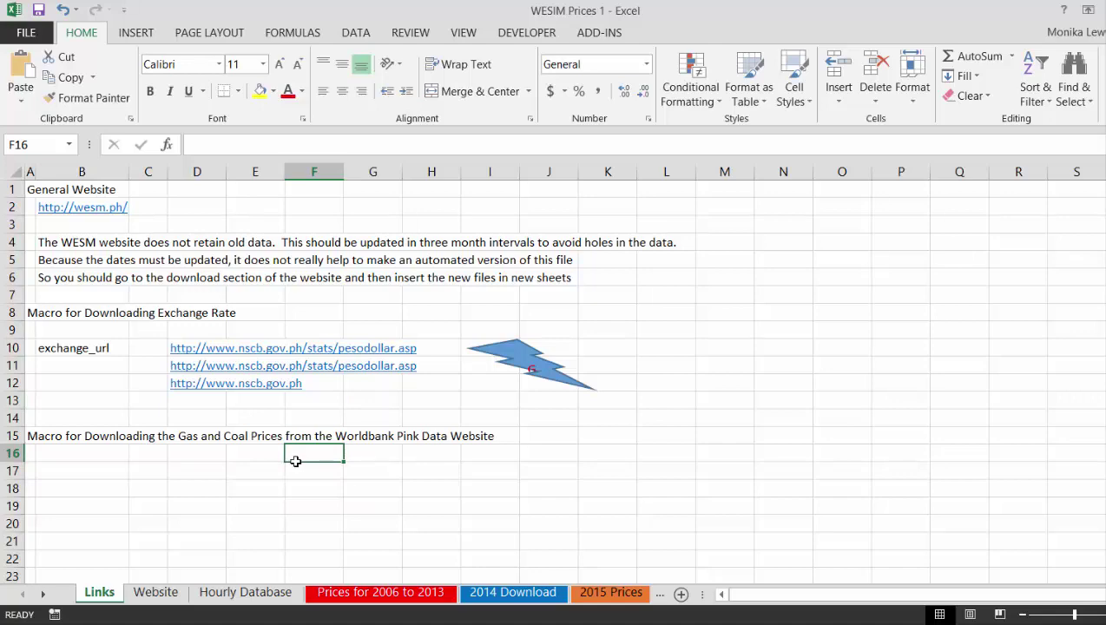
{"action": "key", "text": "ctrl+Page_Down"}
{"action": "key", "text": "ctrl+Page_Down"}
{"action": "key", "text": "Up"}
{"action": "key", "text": "Up"}
{"action": "key", "text": "Up"}
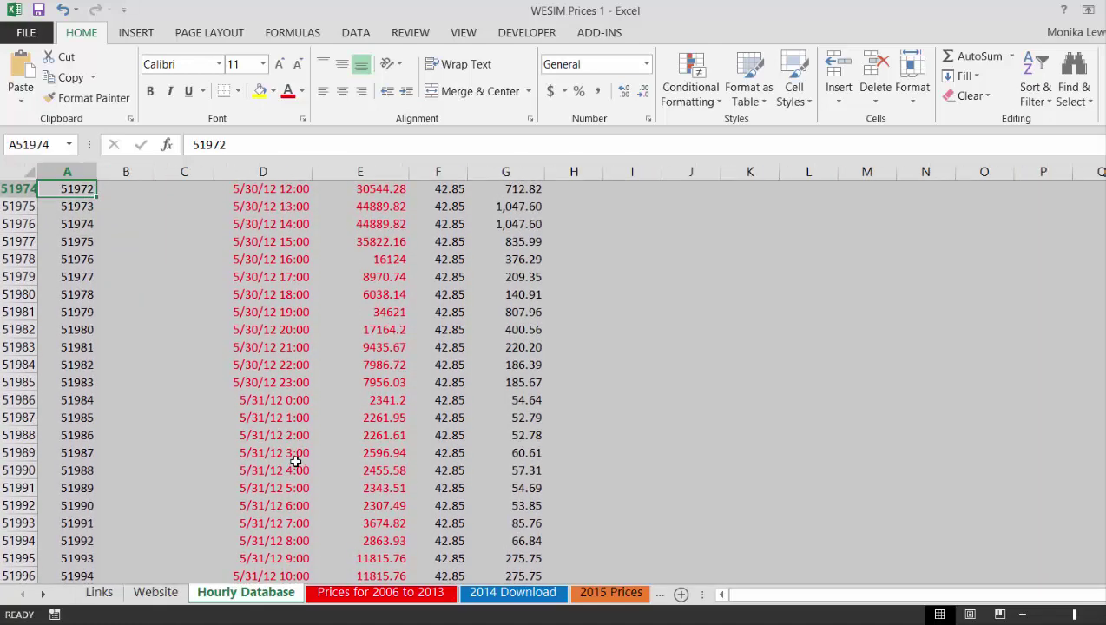
{"action": "key", "text": "ctrl+Home"}
{"action": "key", "text": "Down"}
{"action": "key", "text": "Right"}
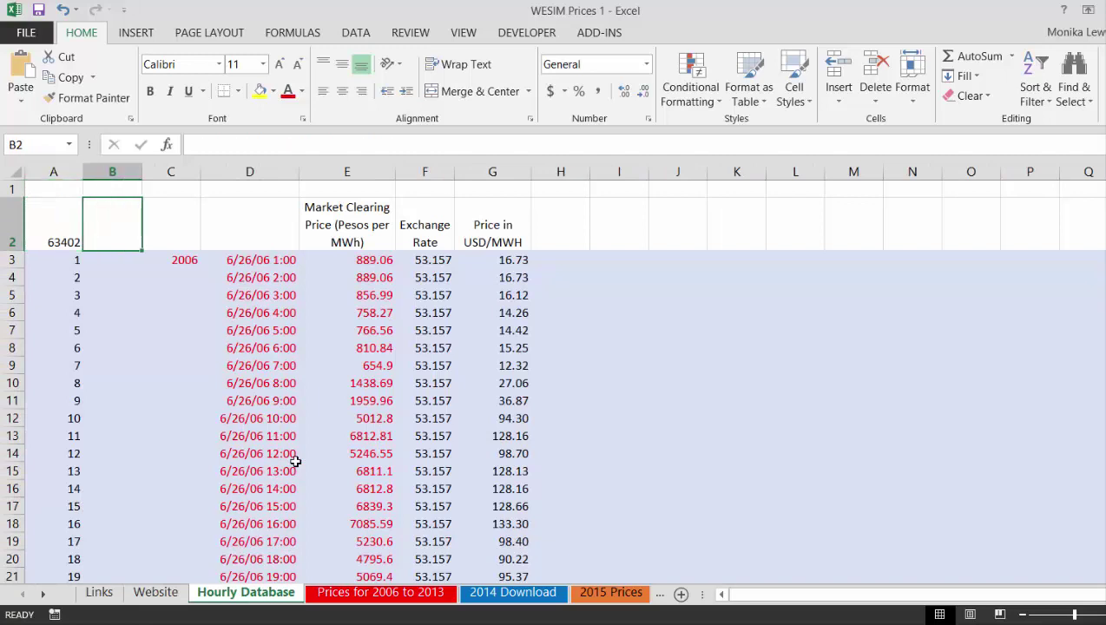
{"action": "key", "text": "Right"}
{"action": "key", "text": "Right"}
{"action": "key", "text": "Right"}
{"action": "key", "text": "Right"}
{"action": "key", "text": "Right"}
{"action": "key", "text": "Right"}
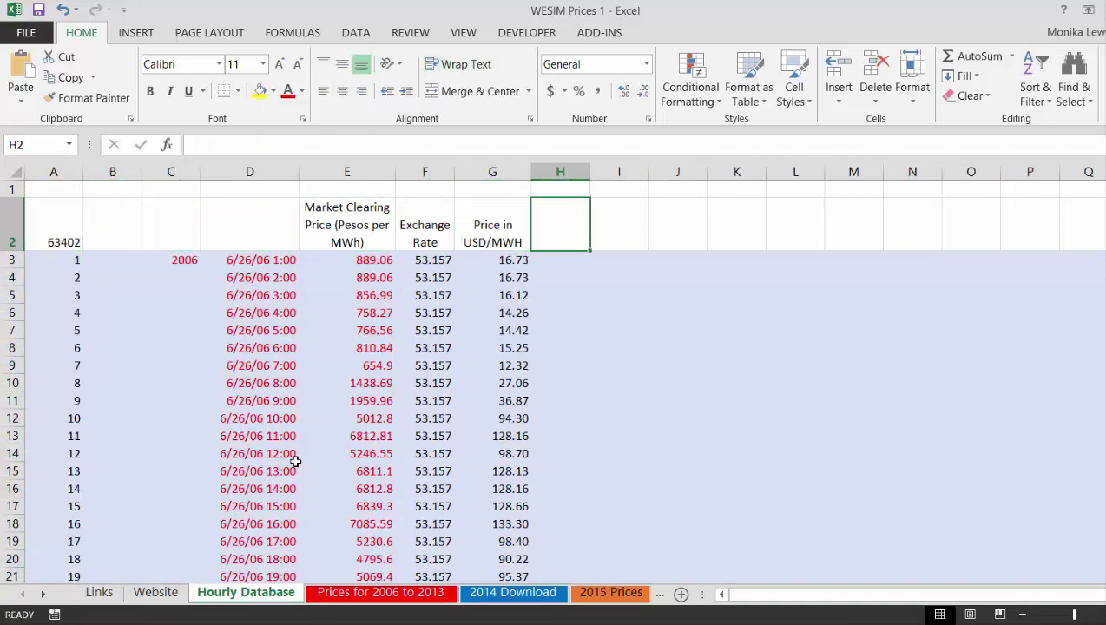
{"action": "type", "text": "Gas"}
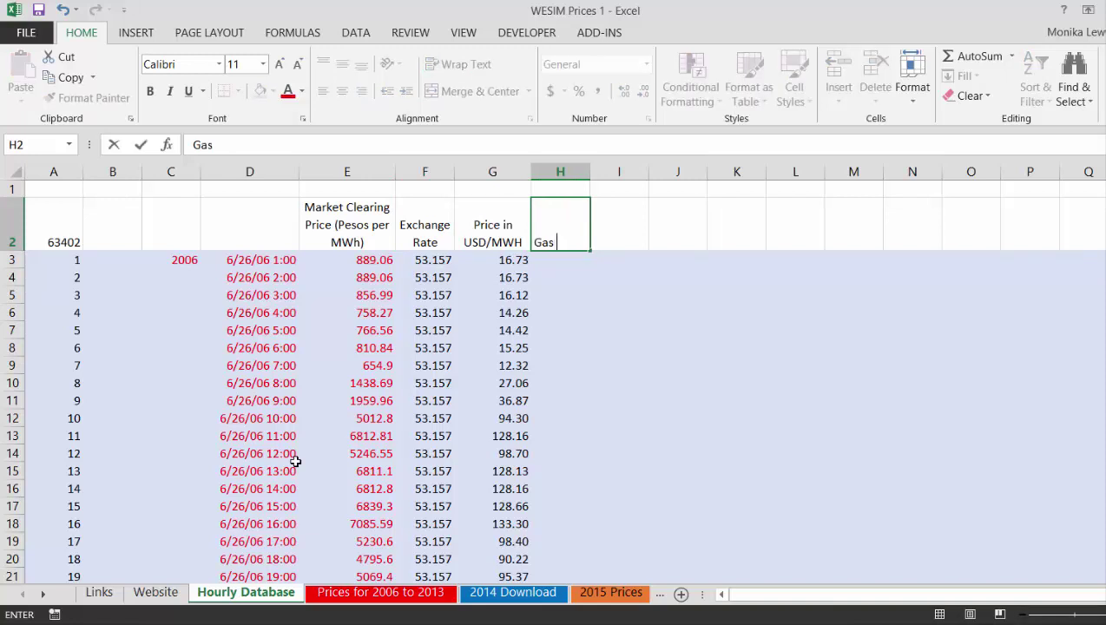
{"action": "type", "text": " Prices"}
{"action": "key", "text": "Return"}
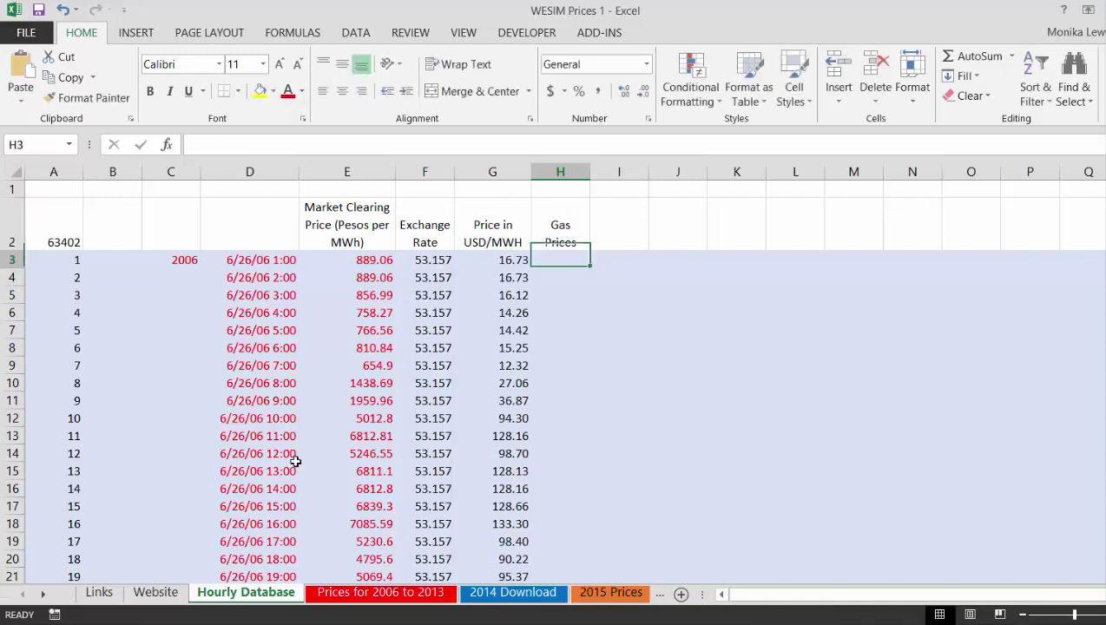
Extend the H2 header to "Gas Prices (USD/MMBTU)" and widen column H so the unit fits on one line
{"action": "key", "text": "Up"}
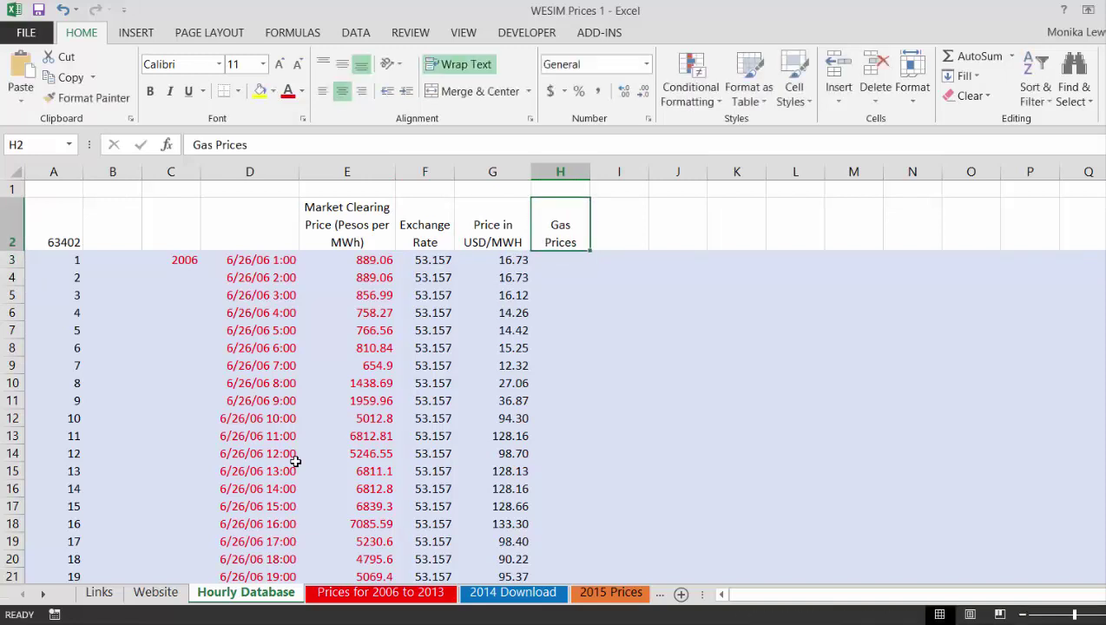
{"action": "key", "text": "F2"}
{"action": "type", "text": "("}
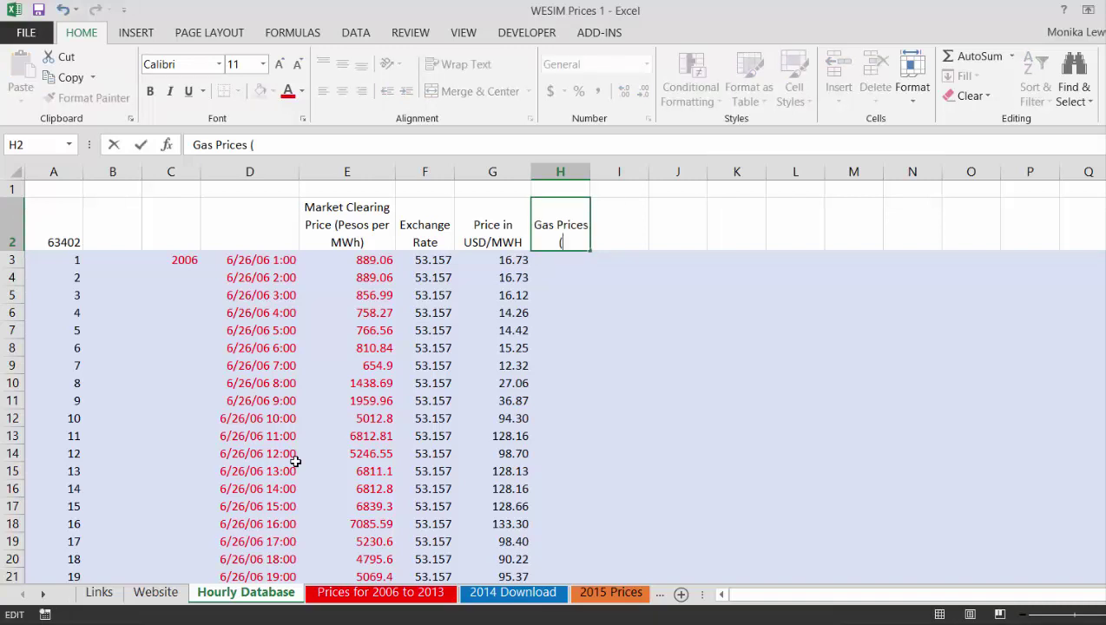
{"action": "type", "text": "USD/MM"}
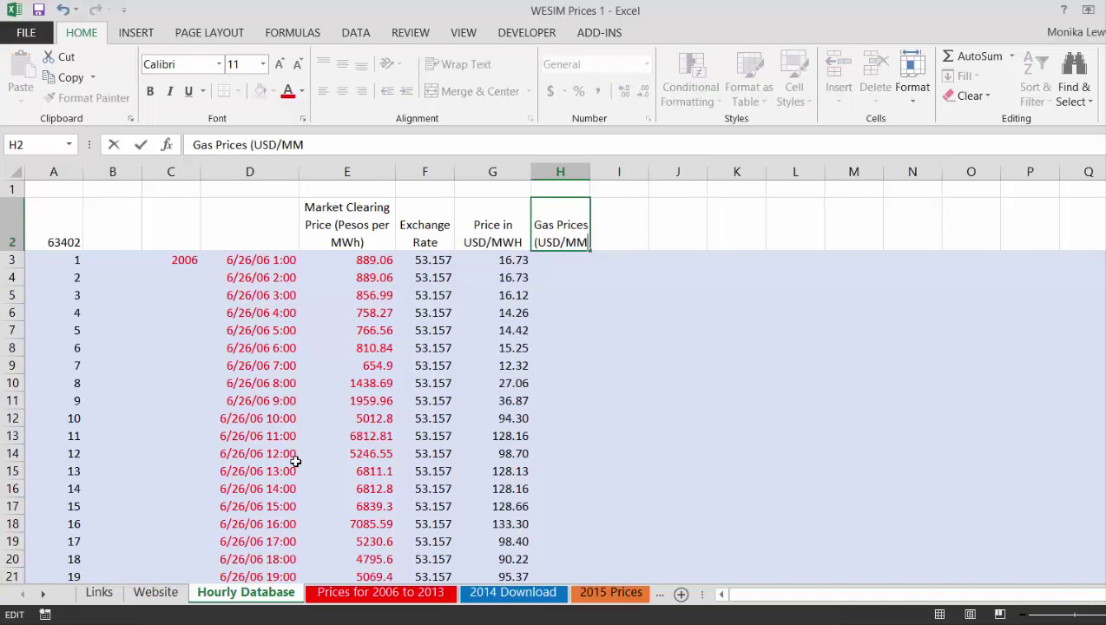
{"action": "type", "text": "BTU"}
{"action": "key", "text": "Return"}
{"action": "key", "text": "Return"}
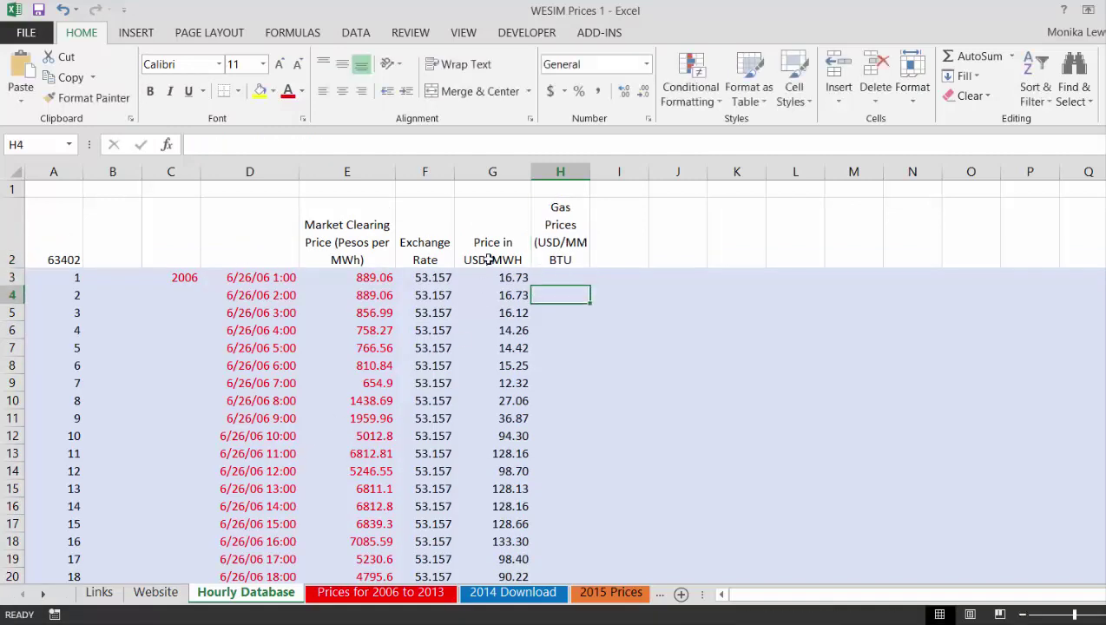
{"action": "left_click_drag", "start_coordinate": [589, 171], "coordinate": [617, 167]}
{"action": "key", "text": "Up"}
{"action": "key", "text": "Up"}
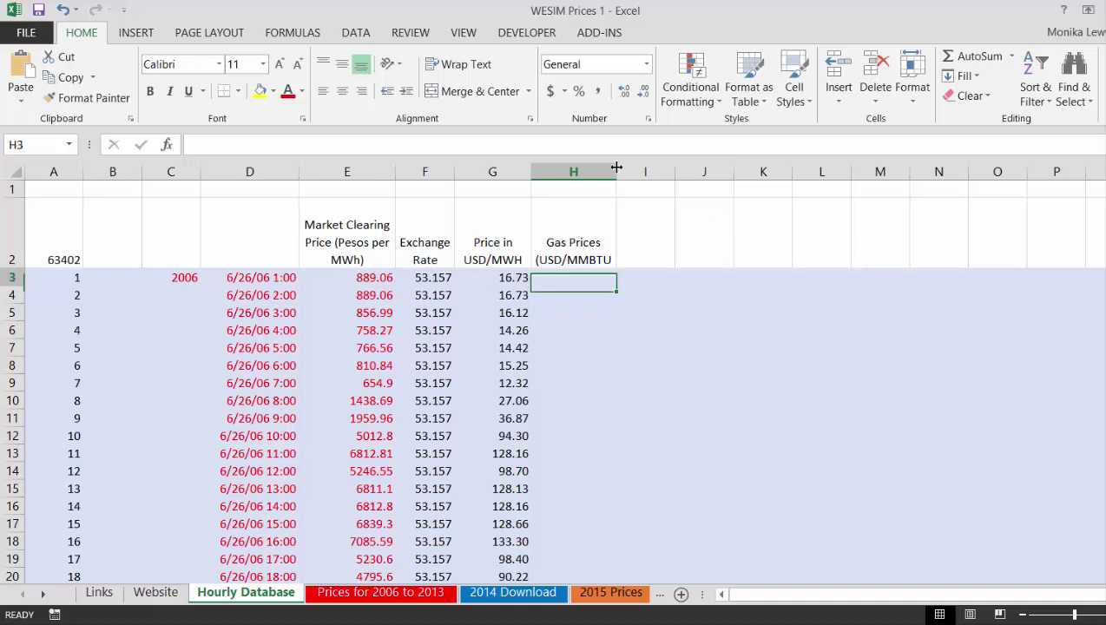
{"action": "key", "text": "F2"}
{"action": "type", "text": ")"}
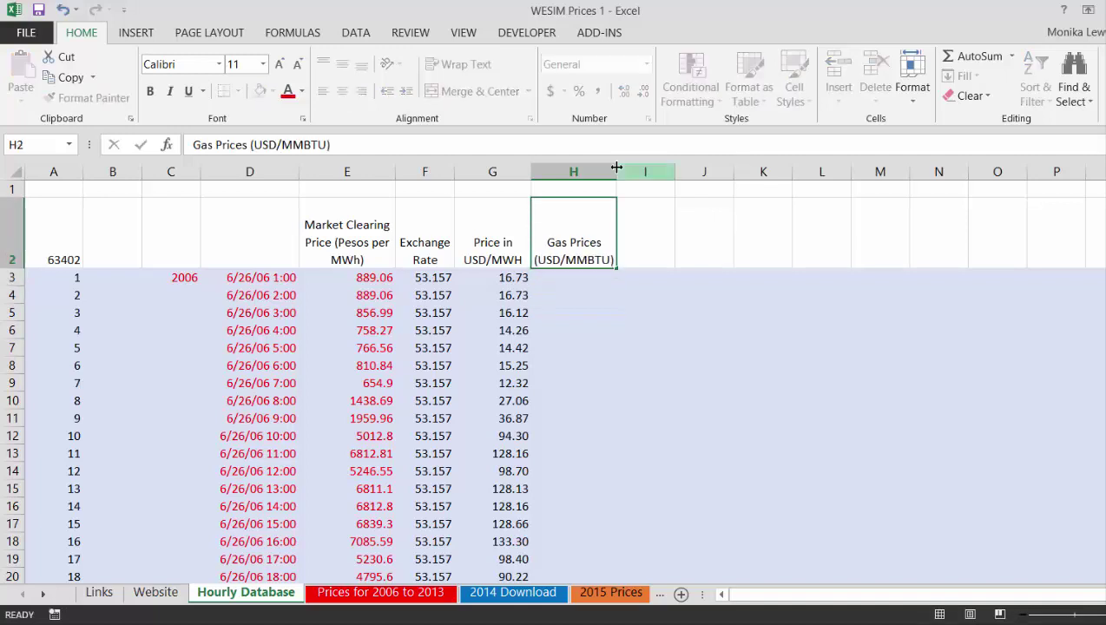
{"action": "key", "text": "Return"}
Enter the header "Coal Prices (USD/MMBTU)" in I2 and widen column I so the unit fits on one line
{"action": "key", "text": "Up"}
{"action": "key", "text": "Right"}
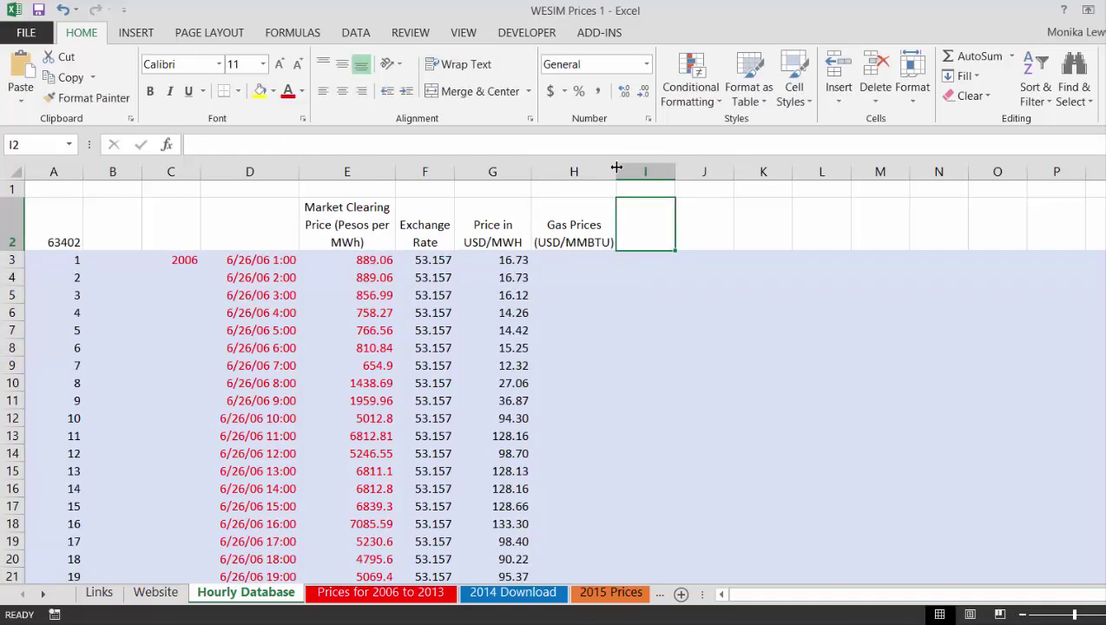
{"action": "type", "text": "Coal"}
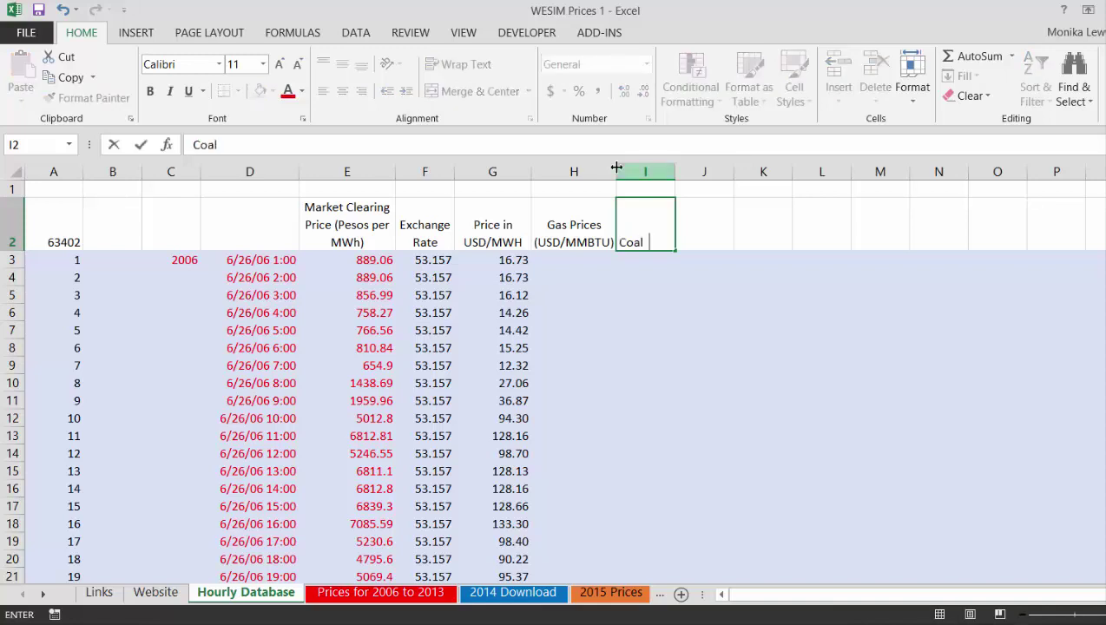
{"action": "type", "text": "  Prices"}
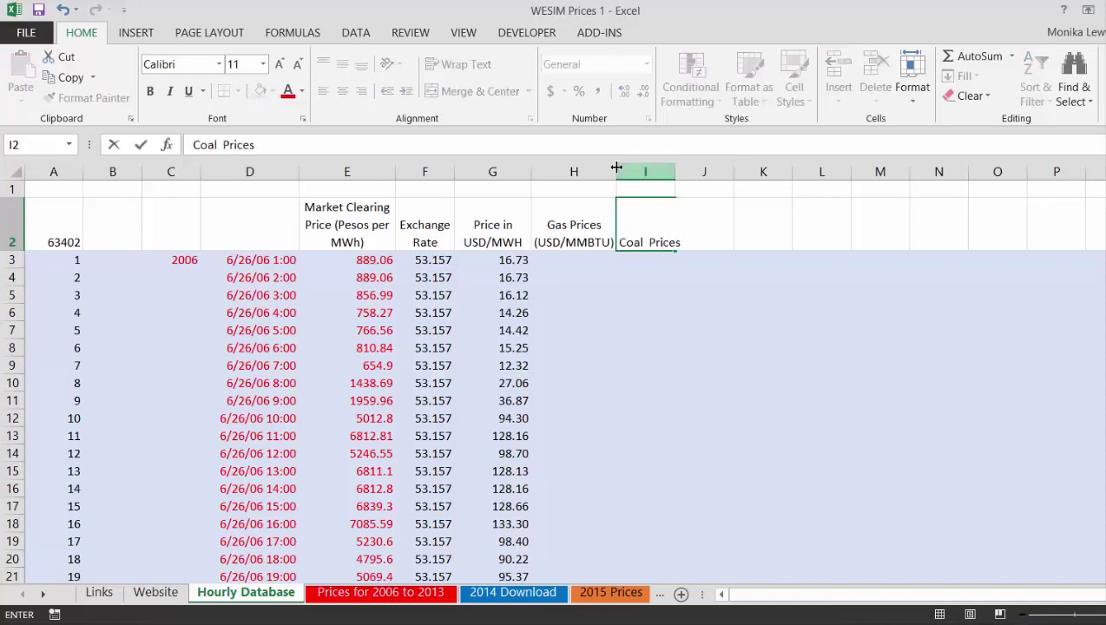
{"action": "type", "text": " (USD/MMBTU"}
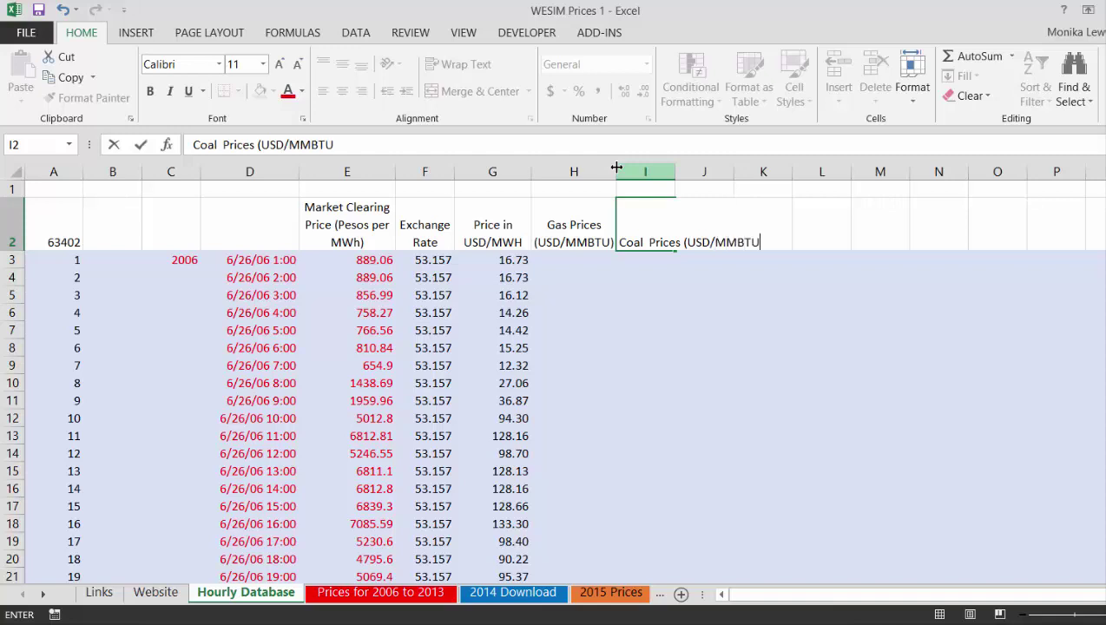
{"action": "type", "text": ")"}
{"action": "key", "text": "Return"}
{"action": "key", "text": "Up"}
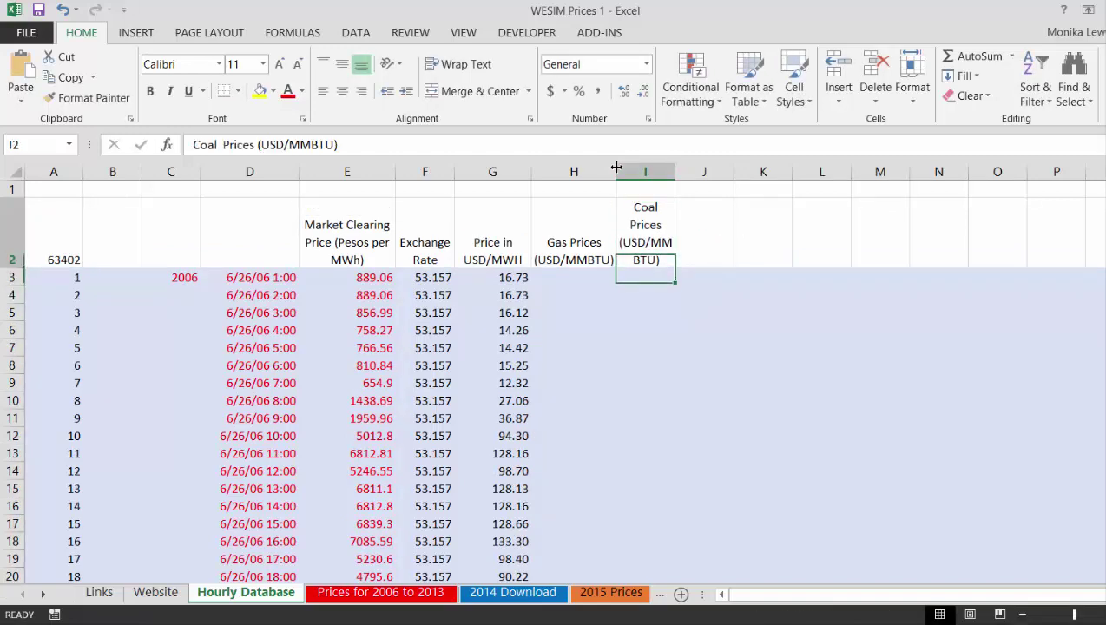
{"action": "left_click_drag", "start_coordinate": [675, 165], "coordinate": [710, 173]}
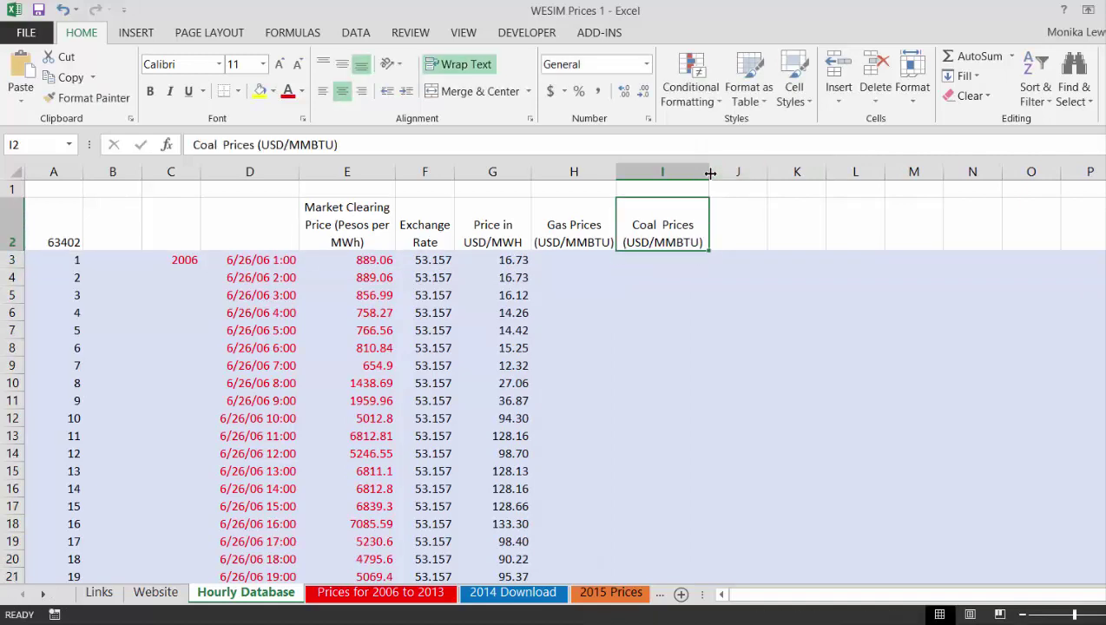
{"action": "key", "text": "Left"}
{"action": "key", "text": "Left"}
{"action": "key", "text": "Down"}
{"action": "key", "text": "Right"}
{"action": "key", "text": "Right"}
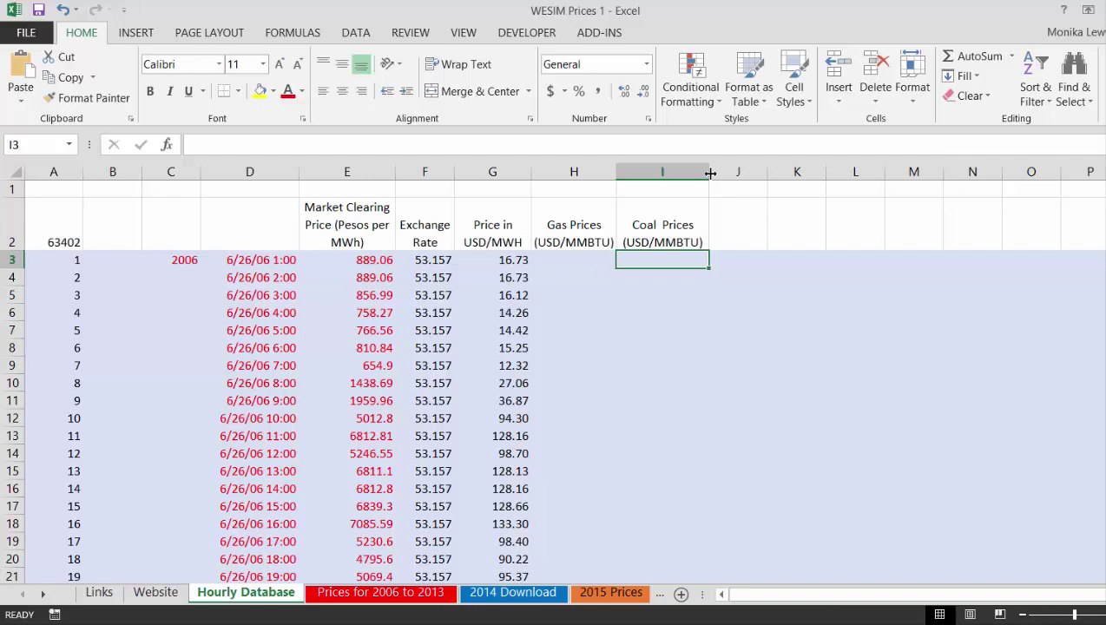
{"action": "key", "text": "Left"}
{"action": "key", "text": "Left"}
{"action": "key", "text": "Right"}
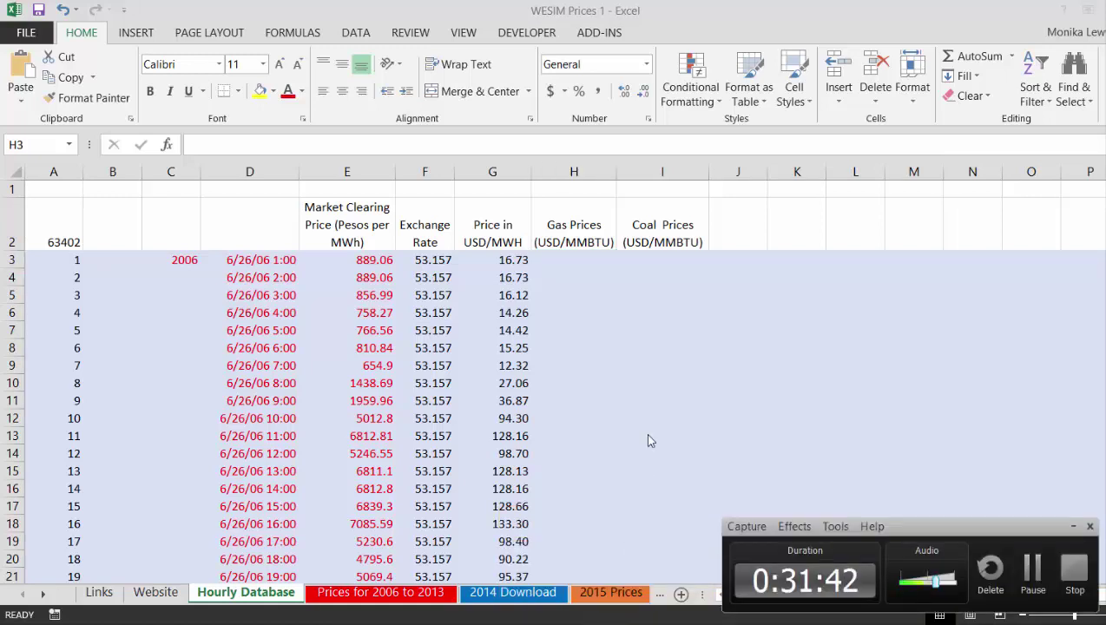
Switch to File Explorer and open the Commodity Price Analysis workbook from the 8. Data Retrivial folder
{"action": "mouse_move", "coordinate": [249, 623]}
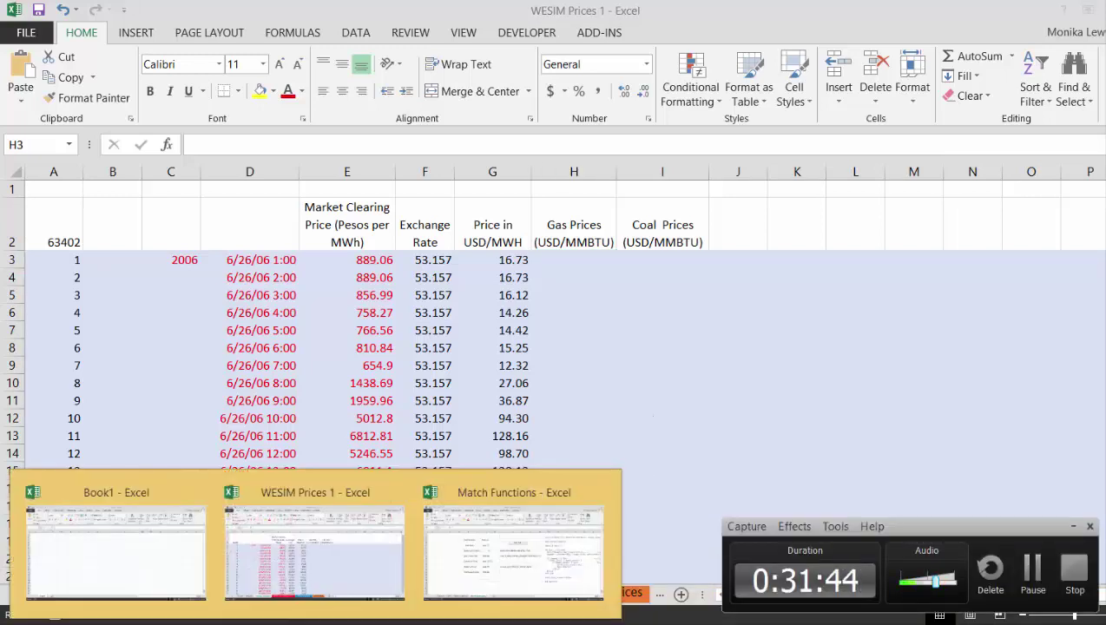
{"action": "left_click", "coordinate": [191, 621]}
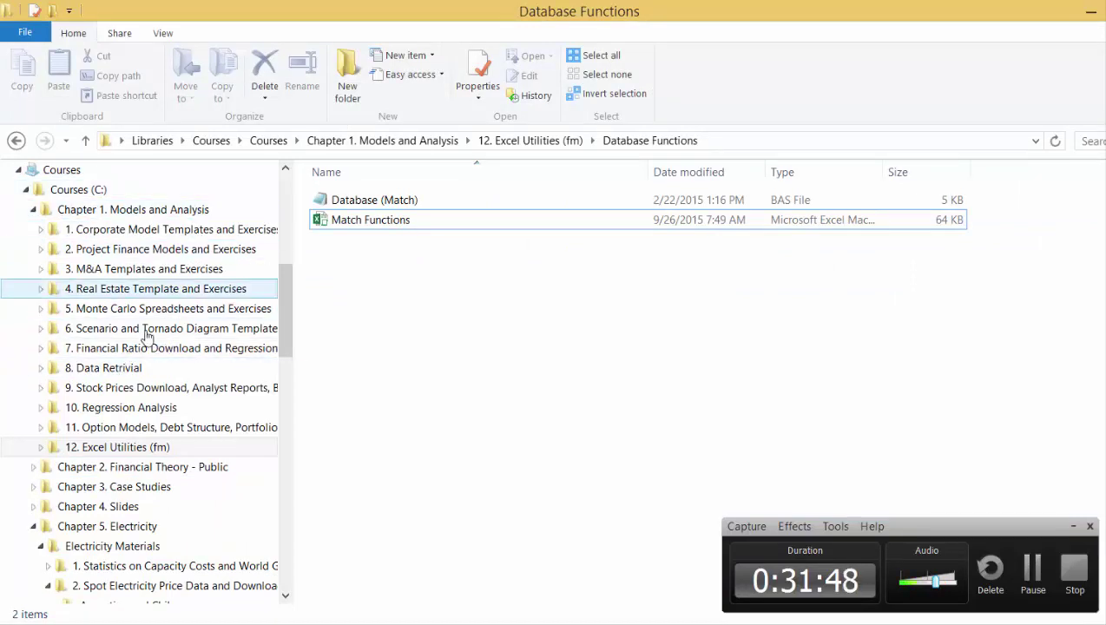
{"action": "left_click", "coordinate": [133, 375]}
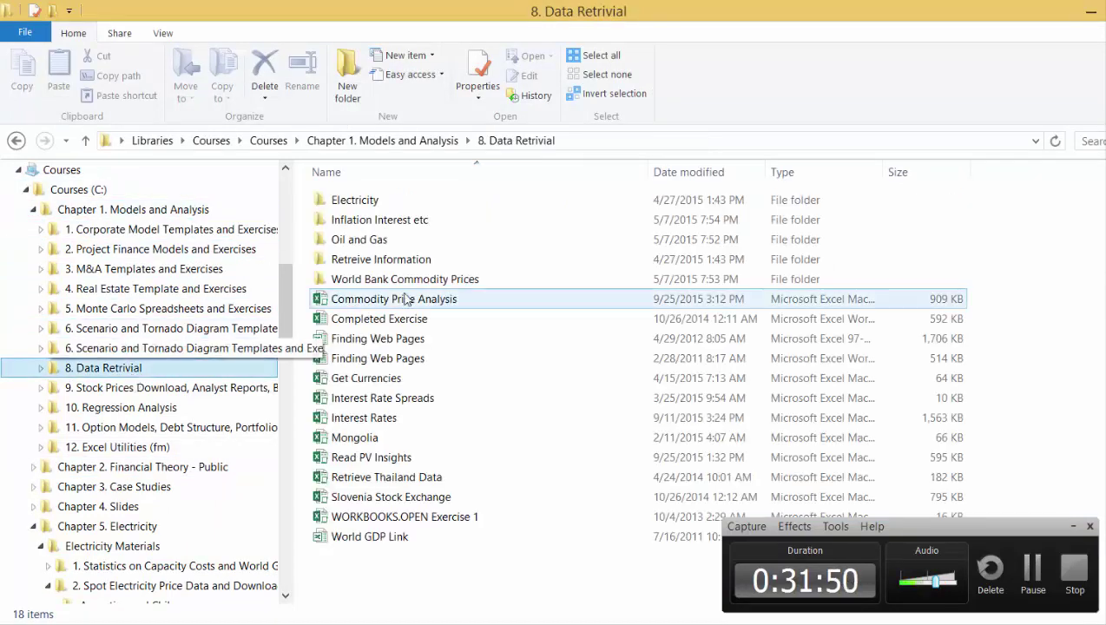
{"action": "double_click", "coordinate": [399, 302]}
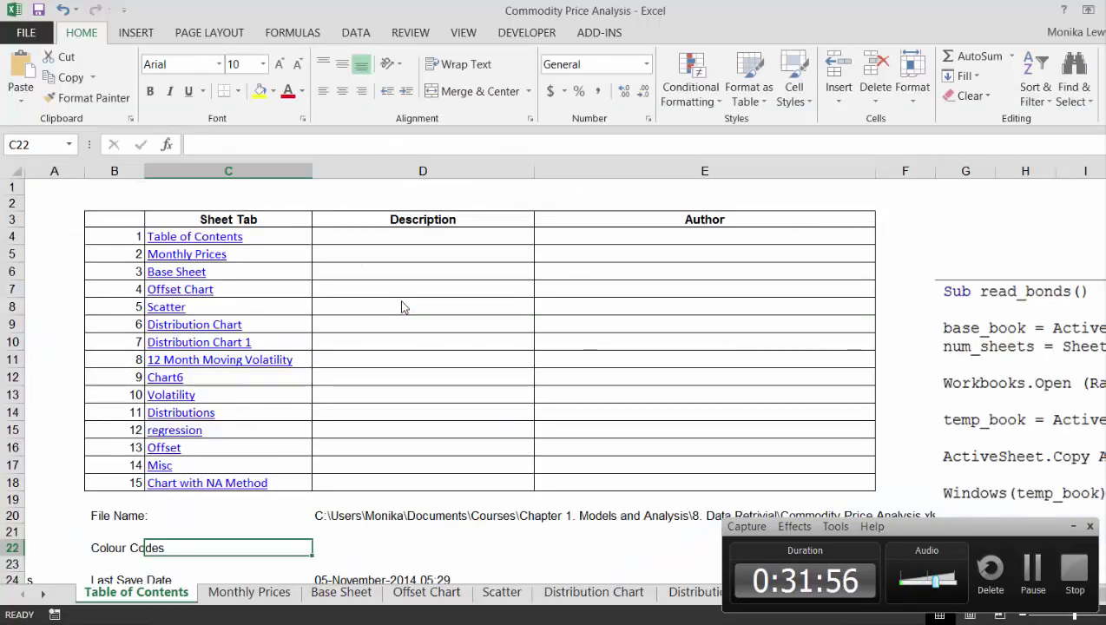
Examine the World Bank forecast and pink data links on the Base Sheet of the Commodity Price Analysis workbook
{"action": "key", "text": "ctrl+Page_Down"}
{"action": "key", "text": "ctrl+Page_Down"}
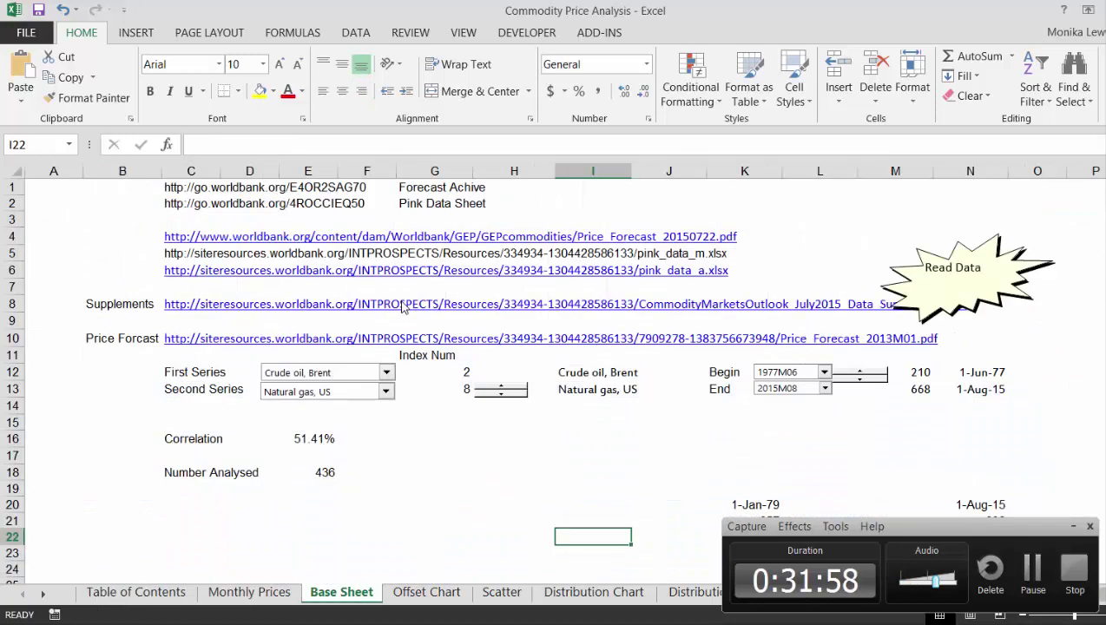
{"action": "key", "text": "Up"}
{"action": "key", "text": "Up"}
{"action": "key", "text": "Up"}
{"action": "key", "text": "Up"}
{"action": "key", "text": "Up"}
{"action": "key", "text": "Up"}
{"action": "key", "text": "Up"}
{"action": "key", "text": "Up"}
{"action": "key", "text": "Up"}
{"action": "key", "text": "Up"}
{"action": "key", "text": "Up"}
{"action": "key", "text": "Up"}
{"action": "key", "text": "Up"}
{"action": "key", "text": "Up"}
{"action": "key", "text": "Up"}
{"action": "key", "text": "Up"}
{"action": "key", "text": "Up"}
{"action": "key", "text": "Up"}
{"action": "key", "text": "Up"}
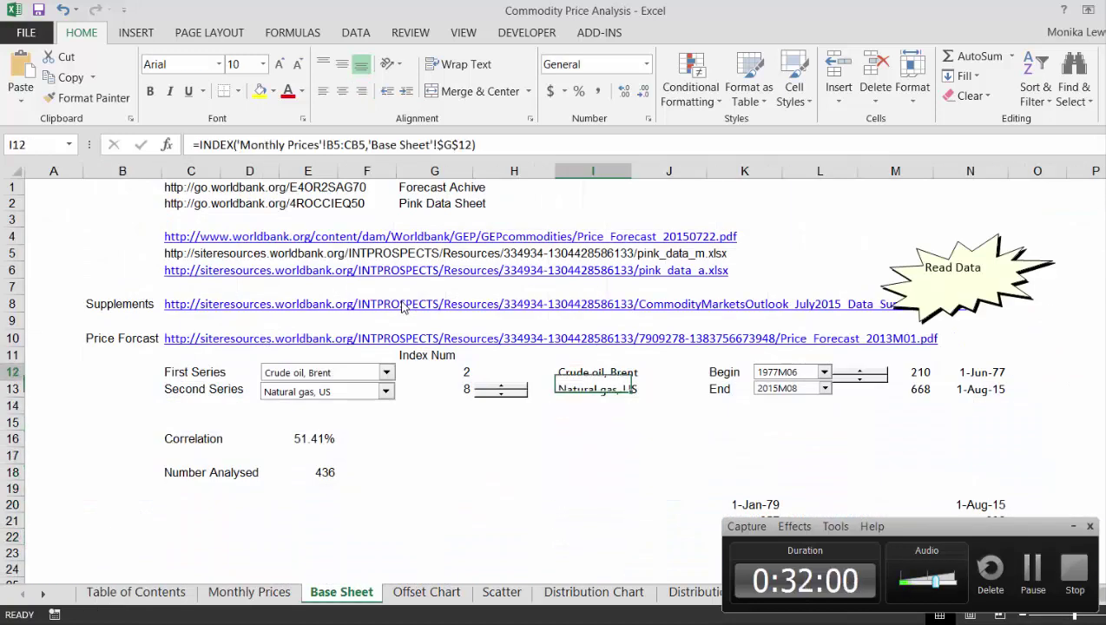
{"action": "key", "text": "Down"}
{"action": "key", "text": "Down"}
{"action": "key", "text": "Left"}
{"action": "key", "text": "Left"}
{"action": "key", "text": "Left"}
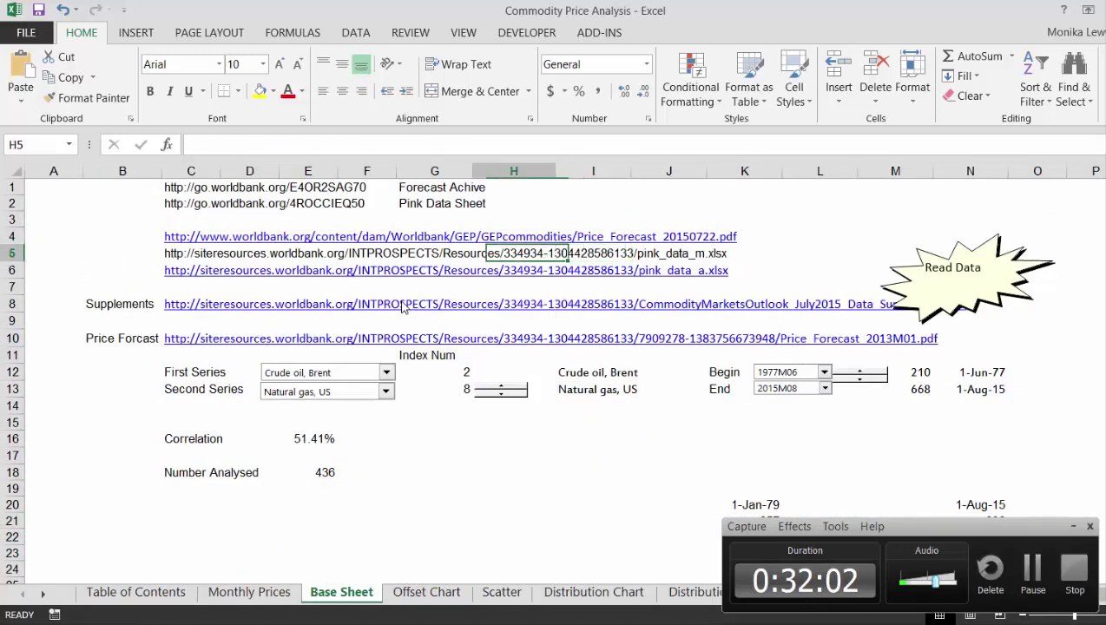
{"action": "key", "text": "Left"}
{"action": "key", "text": "Left"}
{"action": "key", "text": "Left"}
{"action": "key", "text": "Left"}
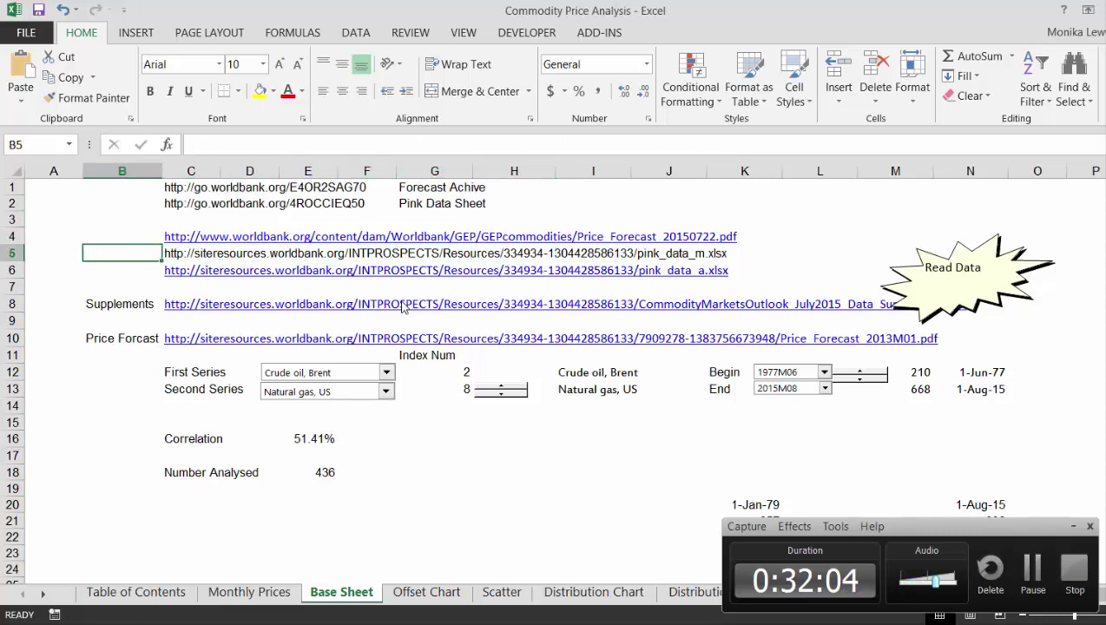
Move the Price_Forecast_20150722.pdf link from C4 to C9 on the Base Sheet
{"action": "key", "text": "Right"}
{"action": "key", "text": "Up"}
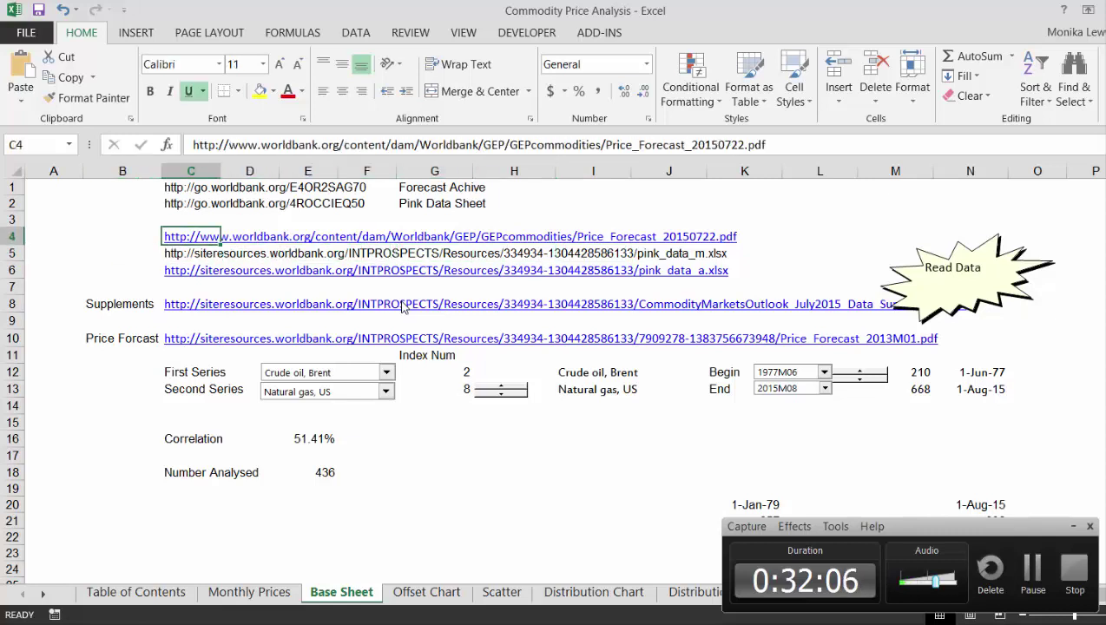
{"action": "key", "text": "Down"}
{"action": "key", "text": "Up"}
{"action": "key", "text": "ctrl+c"}
{"action": "key", "text": "Down"}
{"action": "key", "text": "Down"}
{"action": "key", "text": "Down"}
{"action": "key", "text": "Down"}
{"action": "key", "text": "Down"}
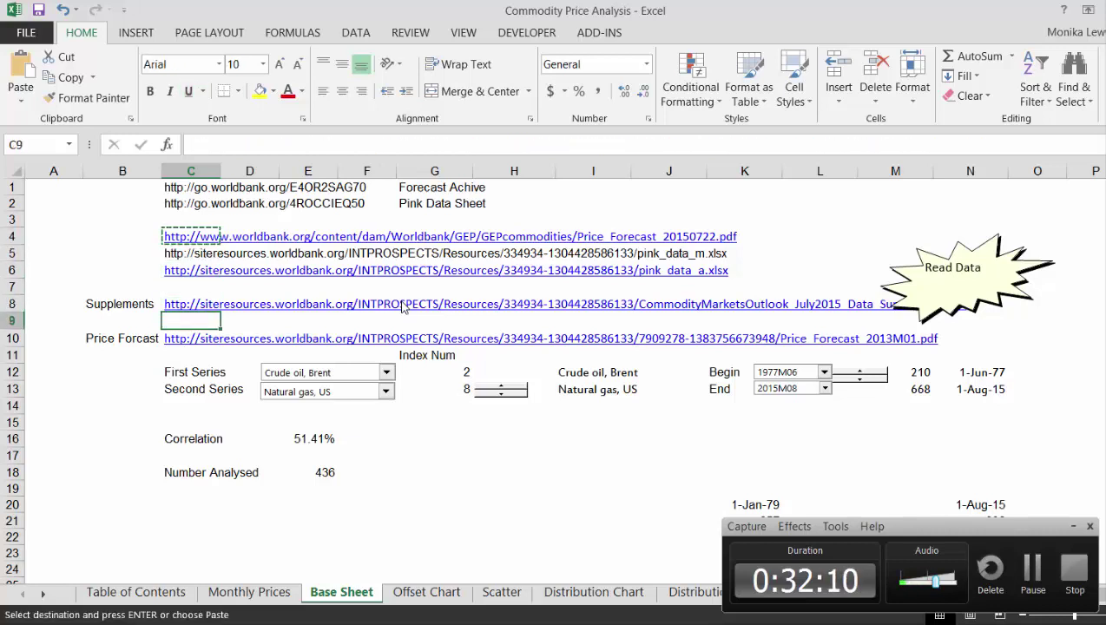
{"action": "key", "text": "ctrl+v"}
Copy the pink_data_m.xlsx link from C5 and paste it into D17 of the Links sheet in the WESIM Prices 1 workbook
{"action": "key", "text": "Up"}
{"action": "key", "text": "Up"}
{"action": "key", "text": "Up"}
{"action": "key", "text": "Up"}
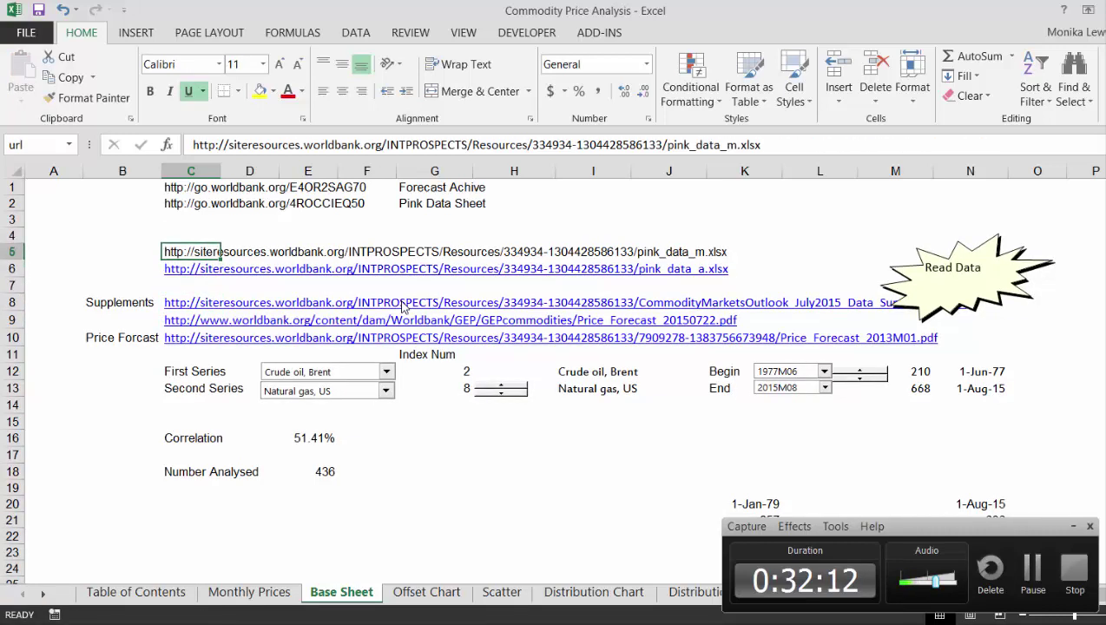
{"action": "key", "text": "Up"}
{"action": "key", "text": "Down"}
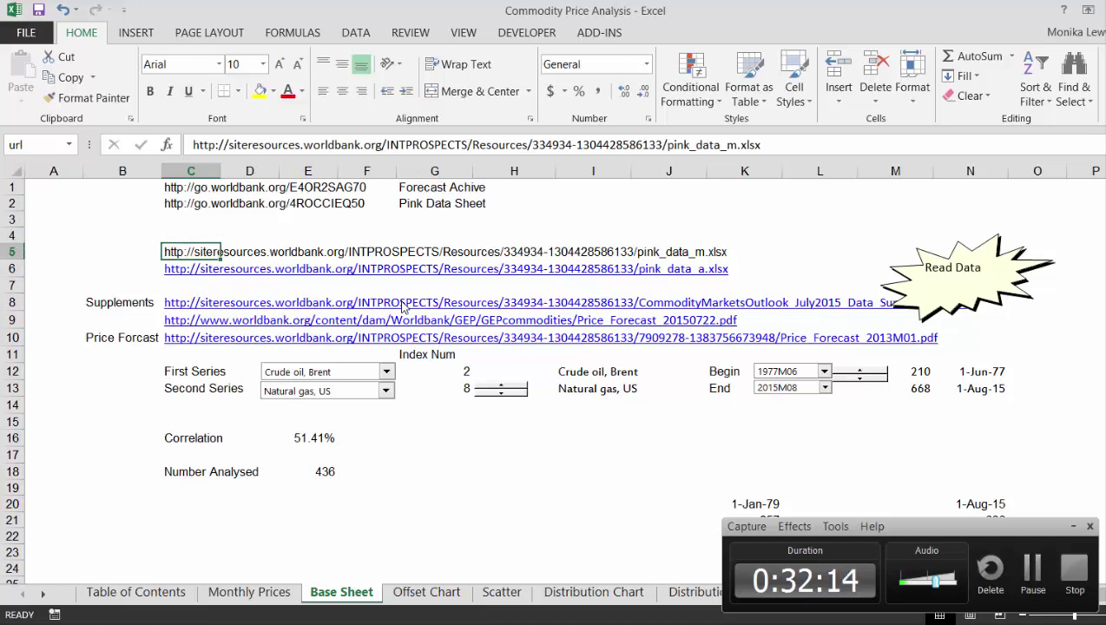
{"action": "key", "text": "ctrl+c"}
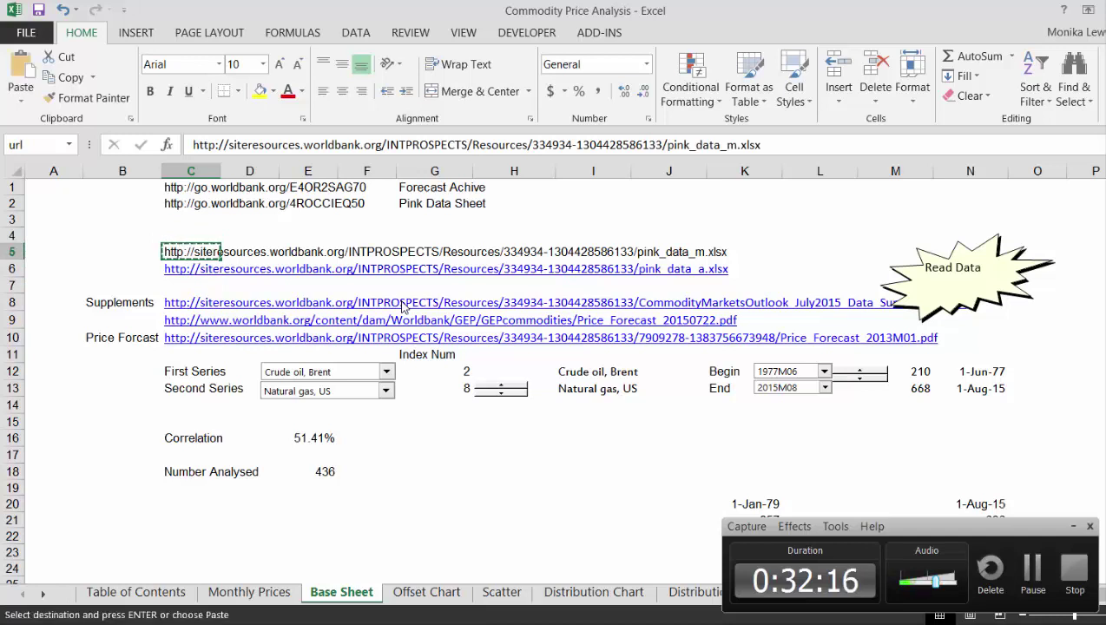
{"action": "key", "text": "ctrl+Tab"}
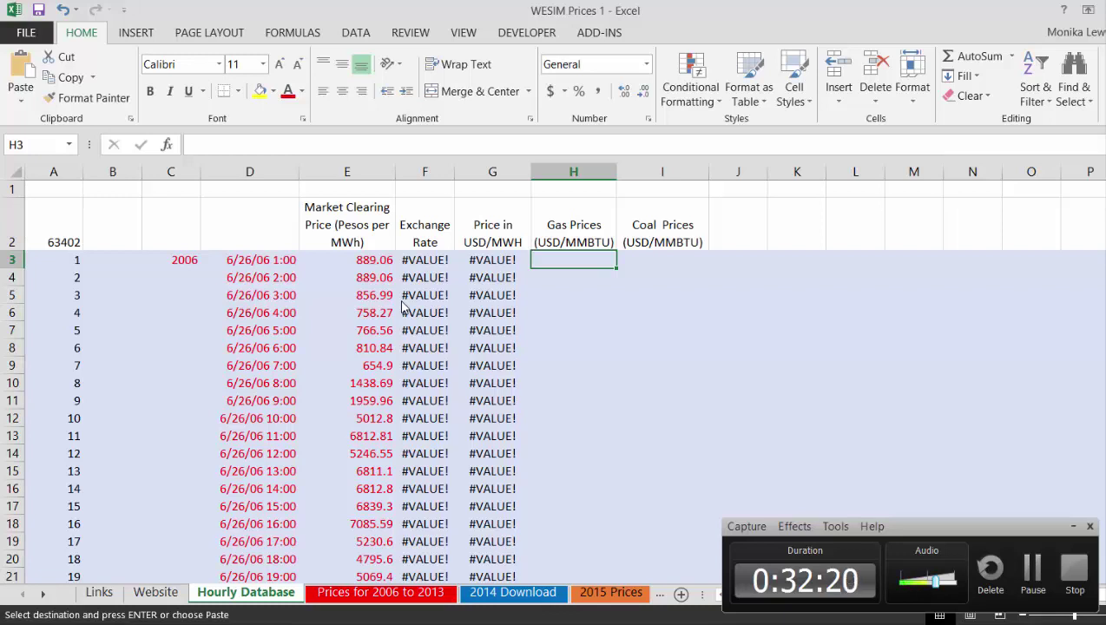
{"action": "key", "text": "ctrl+Page_Up"}
{"action": "key", "text": "ctrl+Page_Up"}
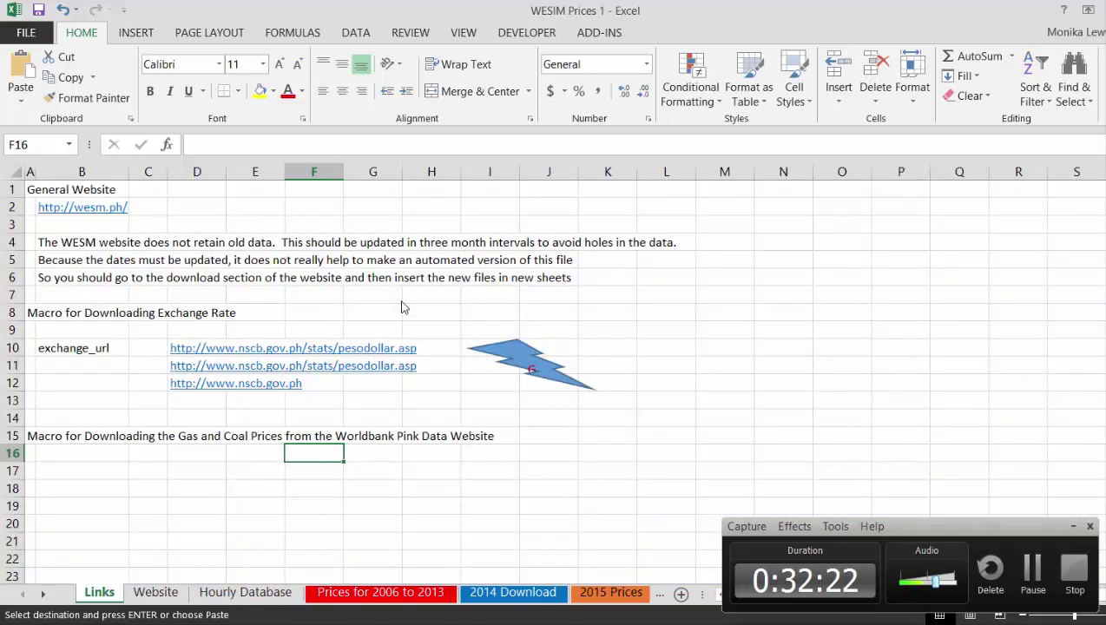
{"action": "key", "text": "Down"}
{"action": "key", "text": "Left"}
{"action": "key", "text": "Left"}
{"action": "key", "text": "Return"}
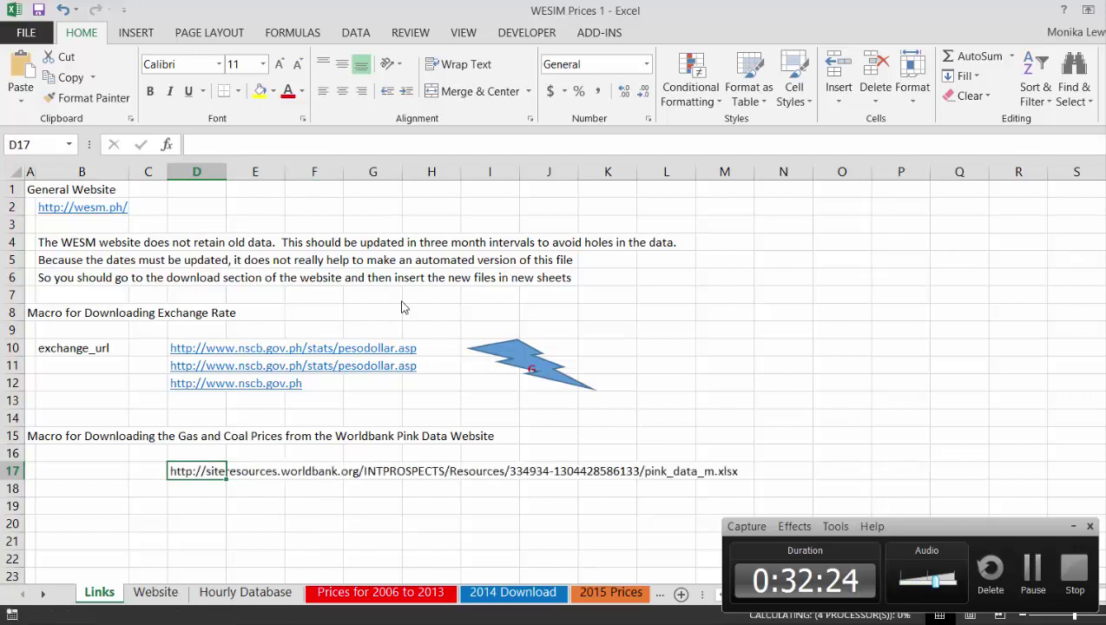
Go through the Hourly Database to the Reformat Exchange Rates sheet to check the exchange rate lookups
{"action": "key", "text": "ctrl+c"}
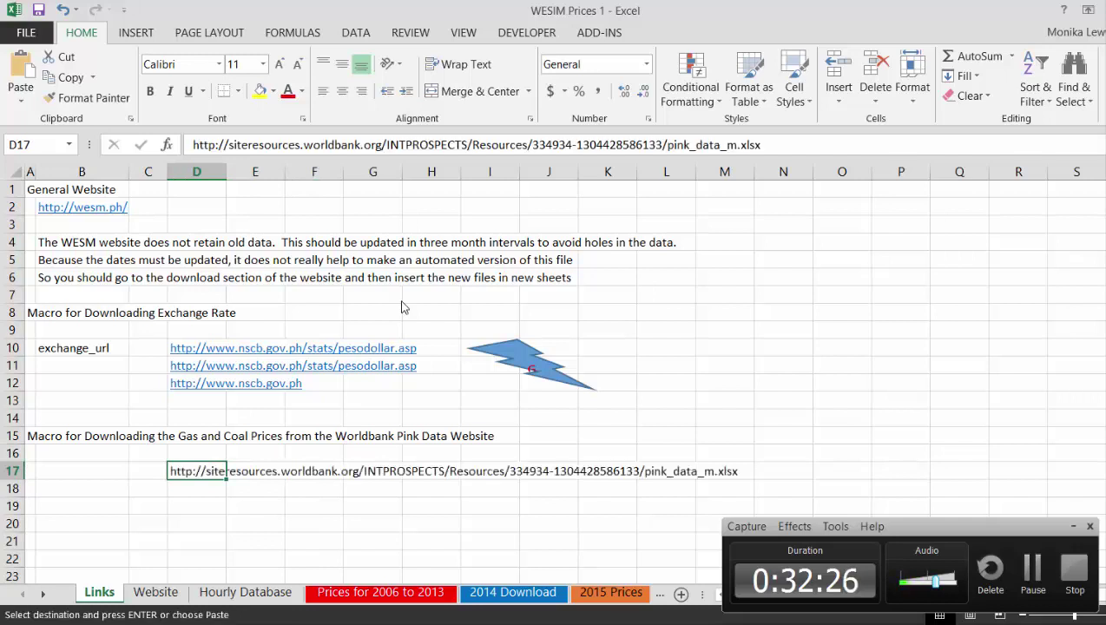
{"action": "key", "text": "ctrl+Page_Down"}
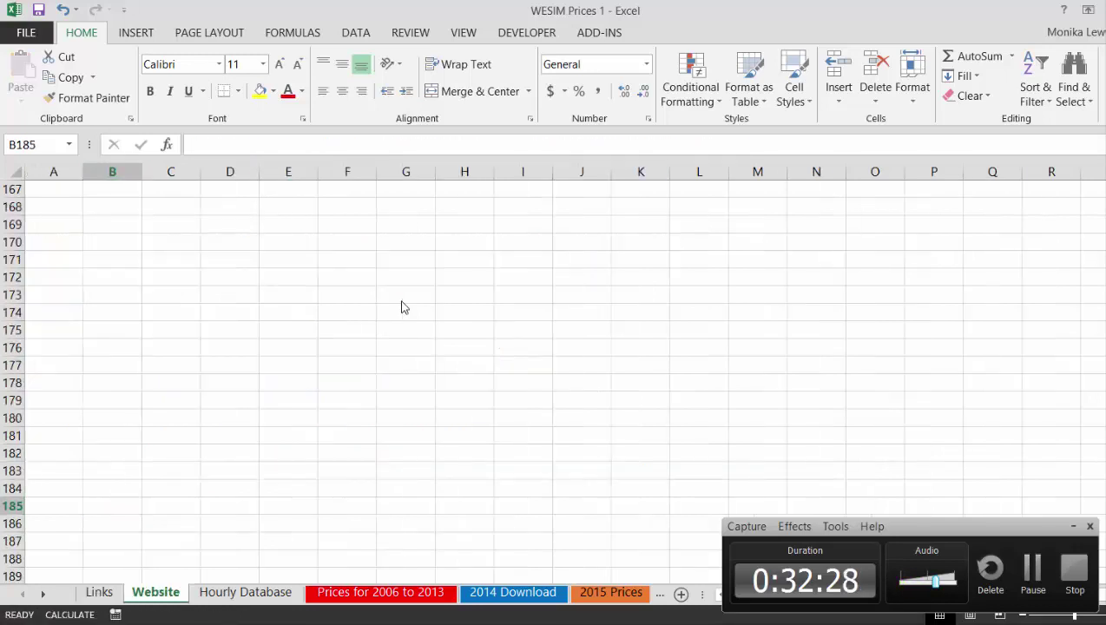
{"action": "key", "text": "ctrl+Page_Down"}
{"action": "key", "text": "ctrl+Down"}
{"action": "key", "text": "ctrl+Up"}
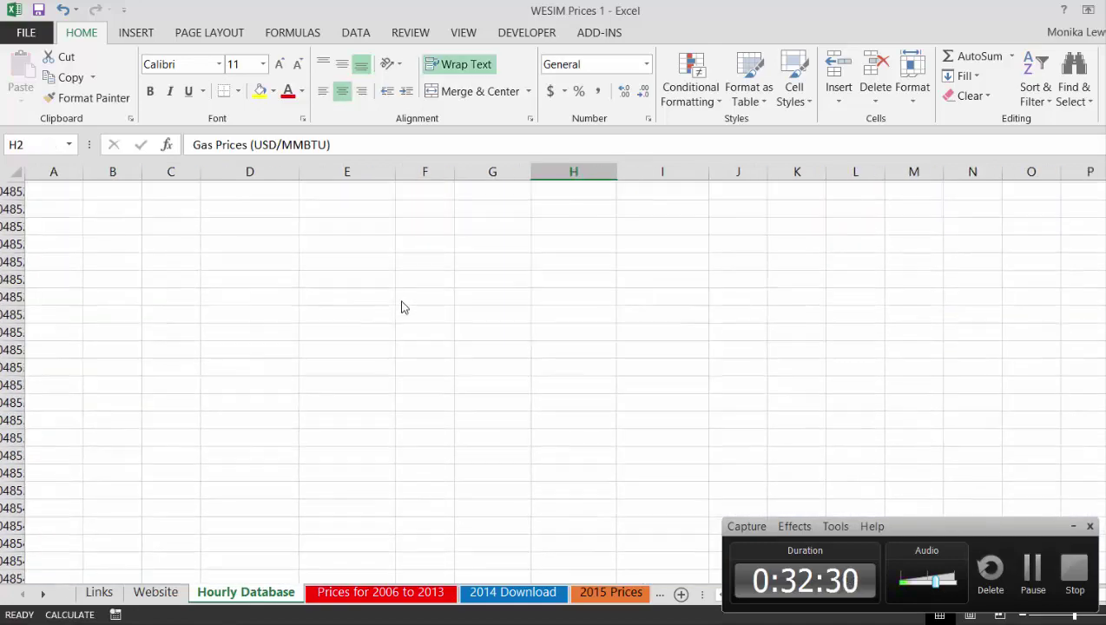
{"action": "key", "text": "ctrl+Page_Up"}
{"action": "key", "text": "ctrl+Page_Down"}
{"action": "key", "text": "ctrl+Page_Down"}
{"action": "key", "text": "ctrl+Page_Down"}
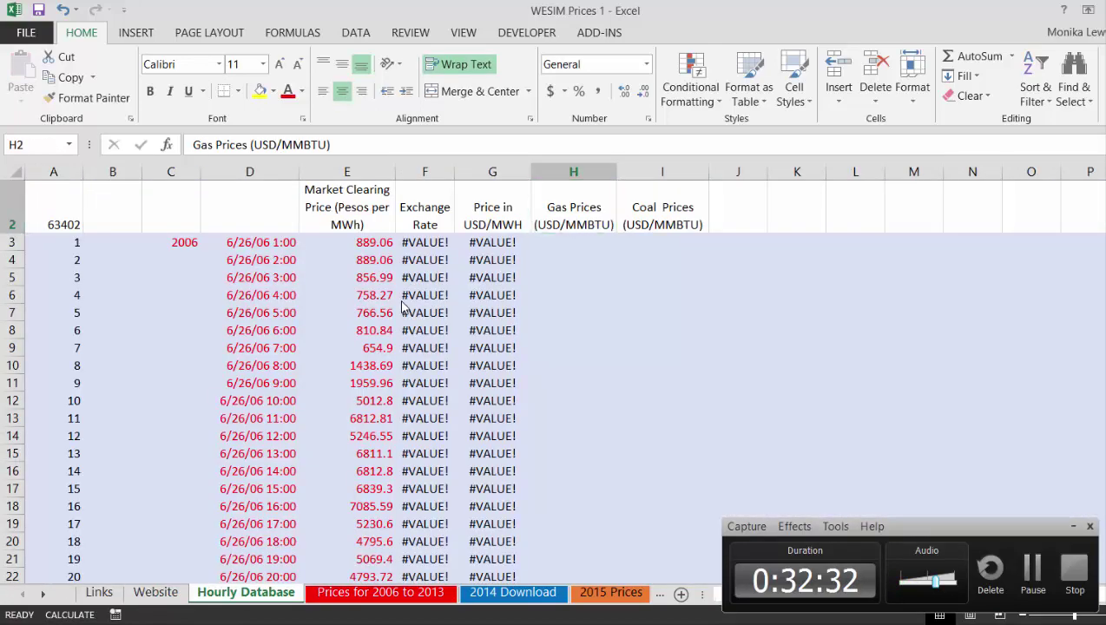
{"action": "key", "text": "ctrl+Page_Down"}
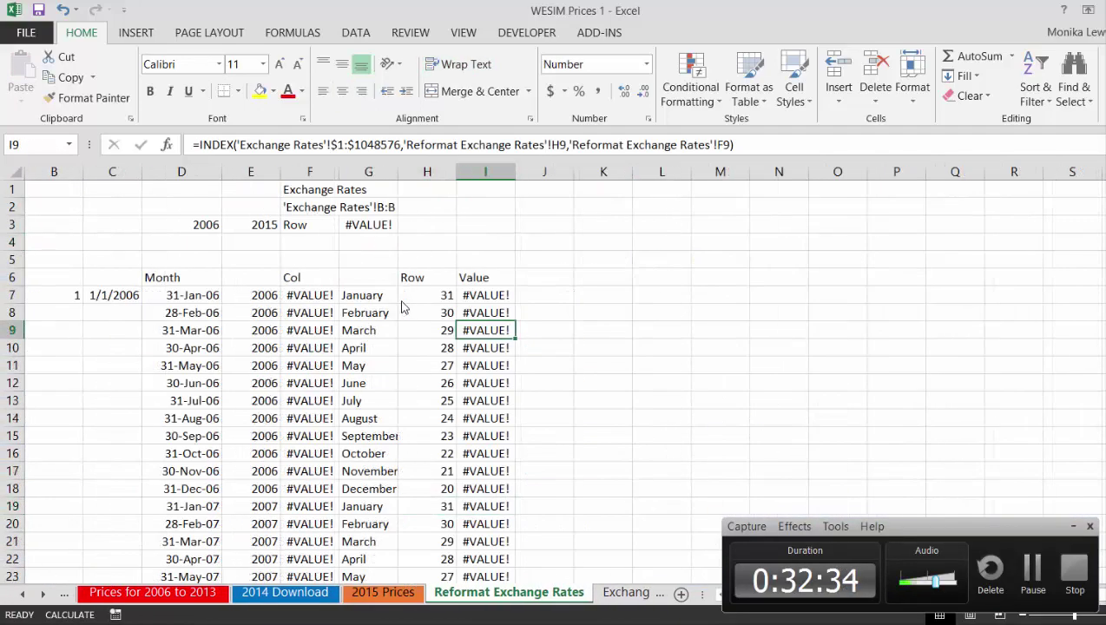
Select the match_with_mult_test row lookup in G3 and recalculate the workbook
{"action": "key", "text": "Up"}
{"action": "key", "text": "Up"}
{"action": "key", "text": "Up"}
{"action": "key", "text": "Up"}
{"action": "key", "text": "Up"}
{"action": "key", "text": "Up"}
{"action": "key", "text": "Left"}
{"action": "key", "text": "Left"}
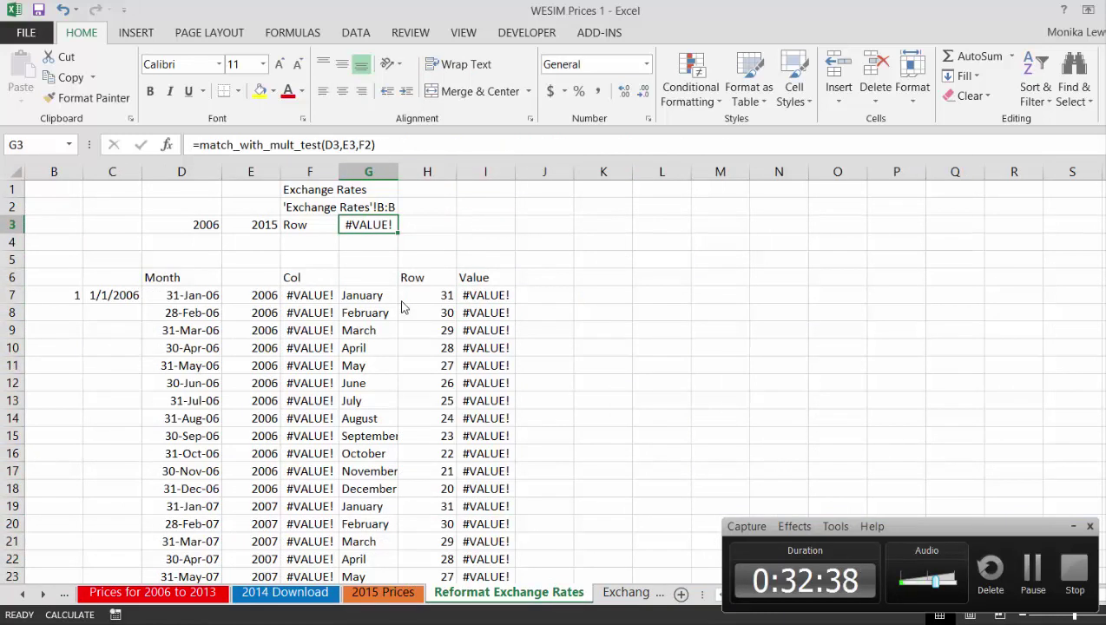
{"action": "key", "text": "F9"}
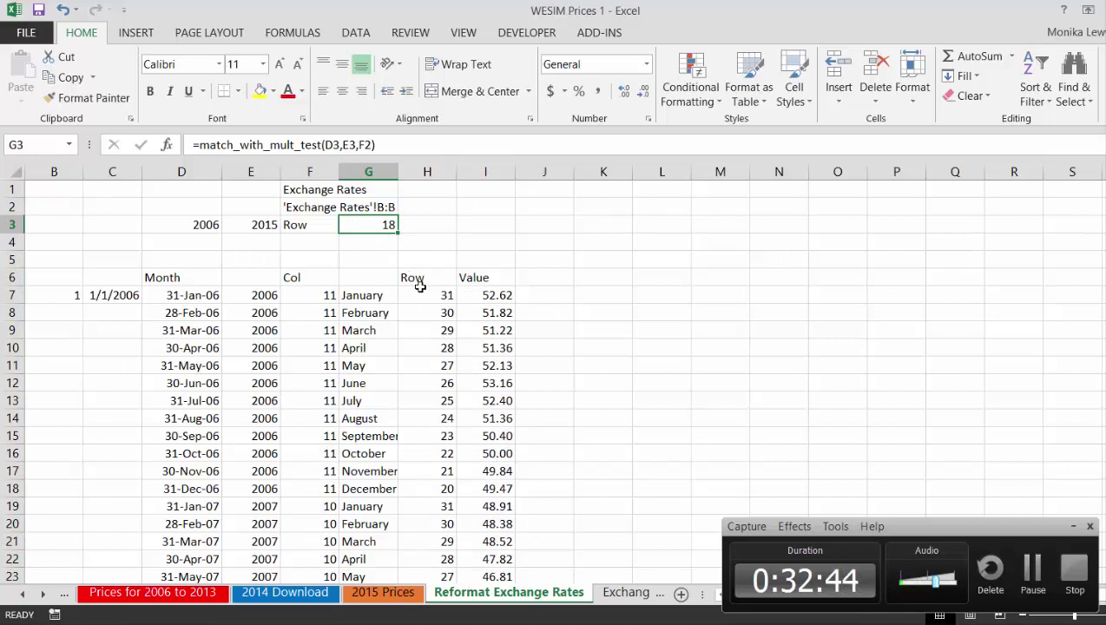
Name cell G3 on the Reformat Exchange Rates sheet exchange_row
{"action": "key", "text": "Left"}
{"action": "key", "text": "Right"}
{"action": "key", "text": "Left"}
{"action": "key", "text": "Right"}
{"action": "key", "text": "Left"}
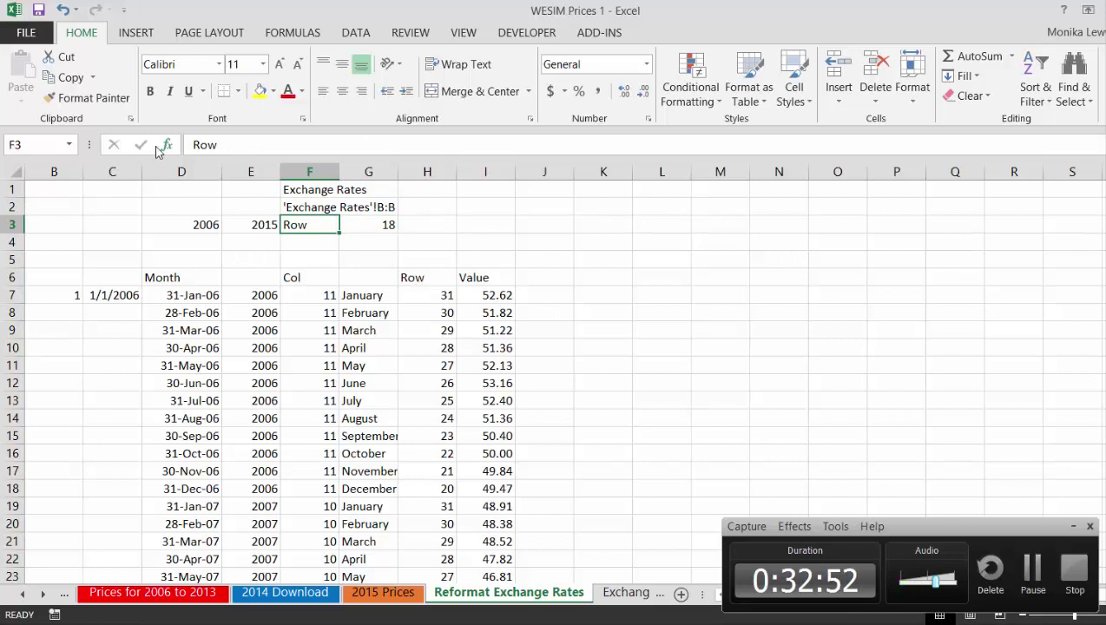
{"action": "key", "text": "Right"}
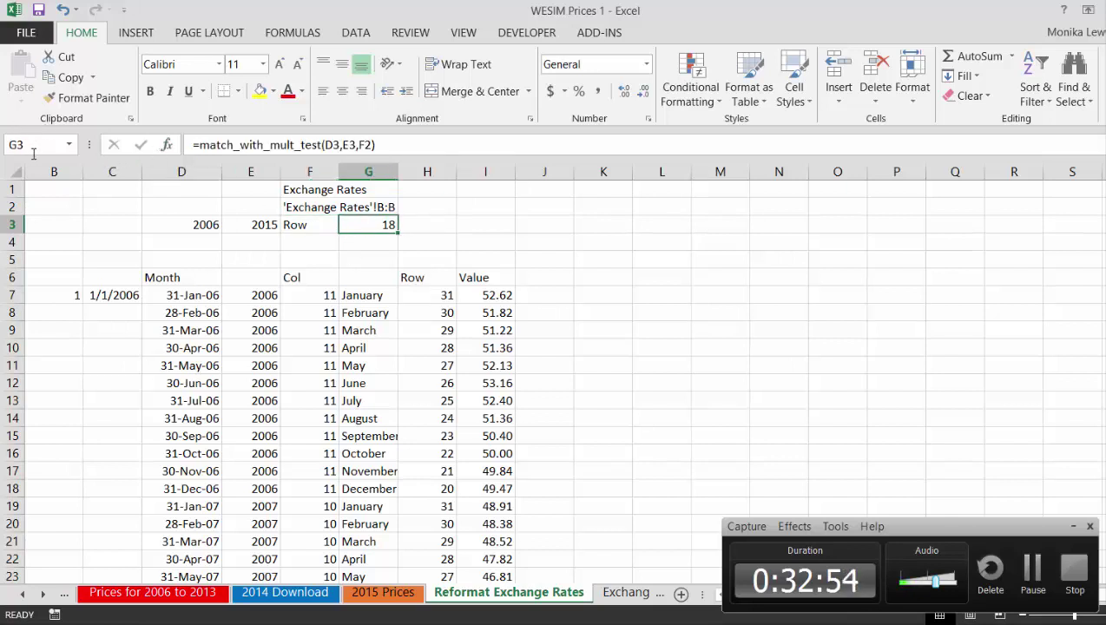
{"action": "left_click", "coordinate": [33, 151]}
{"action": "type", "text": "exchange_"}
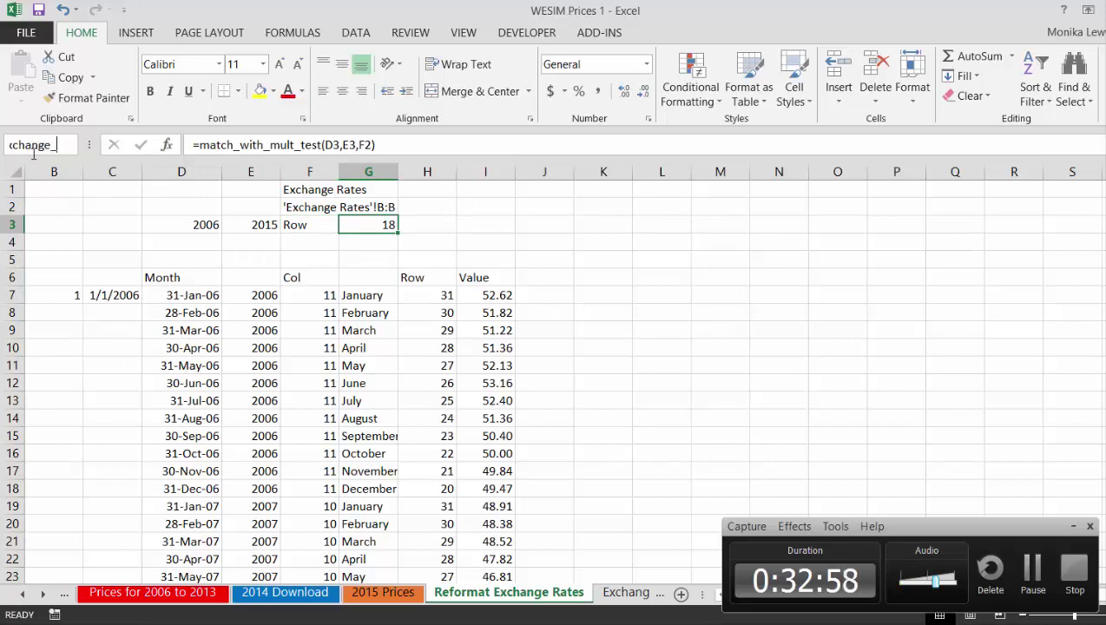
{"action": "type", "text": "row"}
{"action": "key", "text": "Return"}
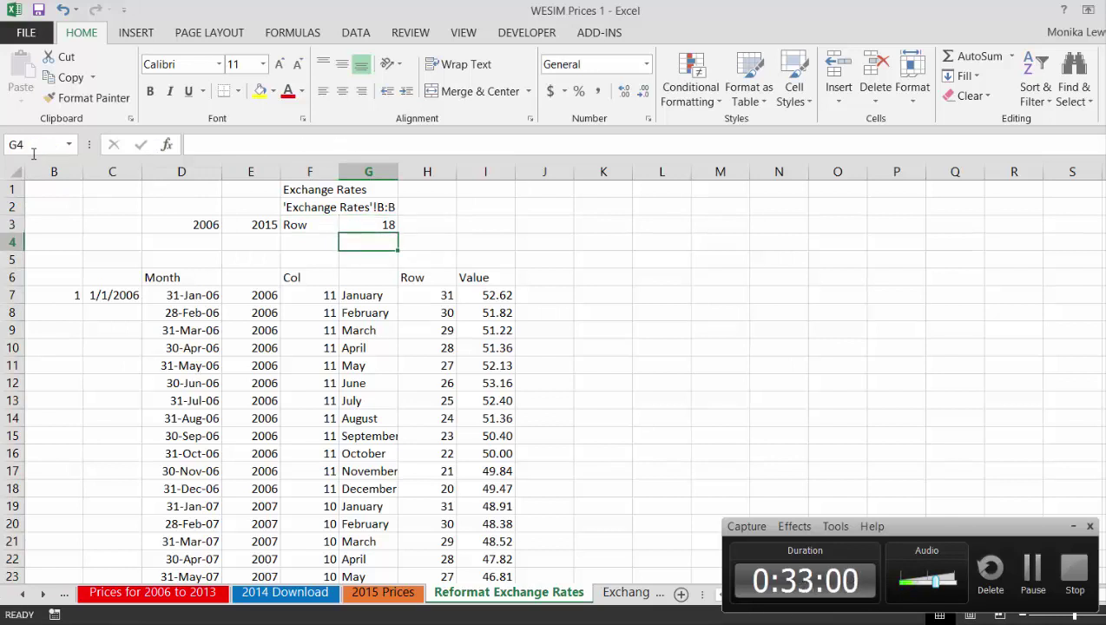
{"action": "key", "text": "Return"}
{"action": "key", "text": "Up"}
{"action": "key", "text": "Up"}
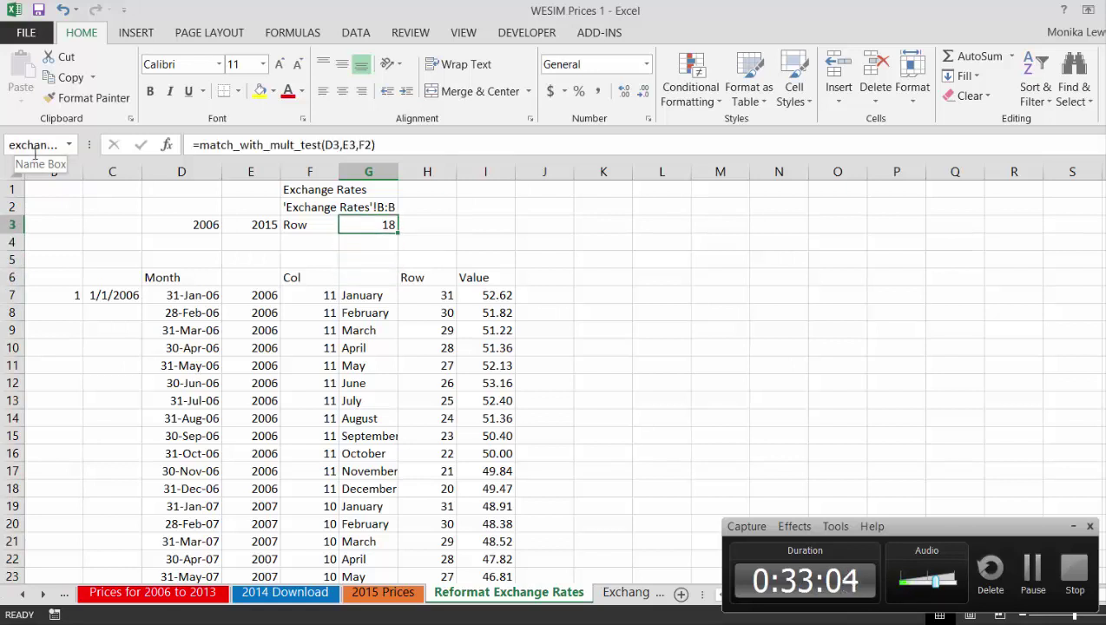
Open the Europe_convert macro for editing and insert blank lines above the convert_european function
{"action": "left_click", "coordinate": [519, 38]}
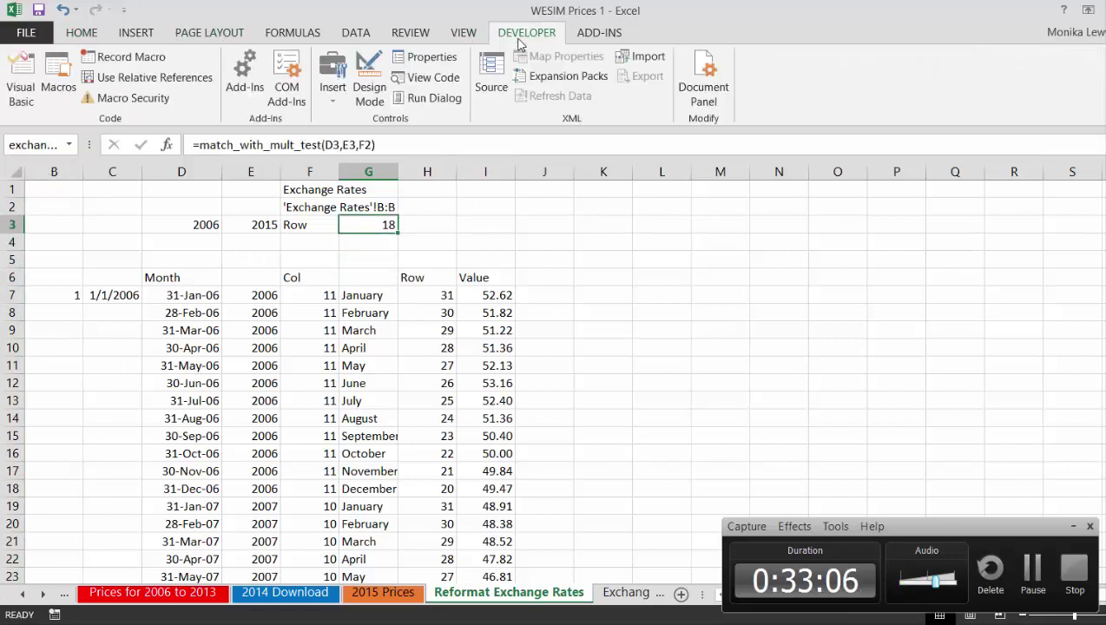
{"action": "left_click", "coordinate": [58, 86]}
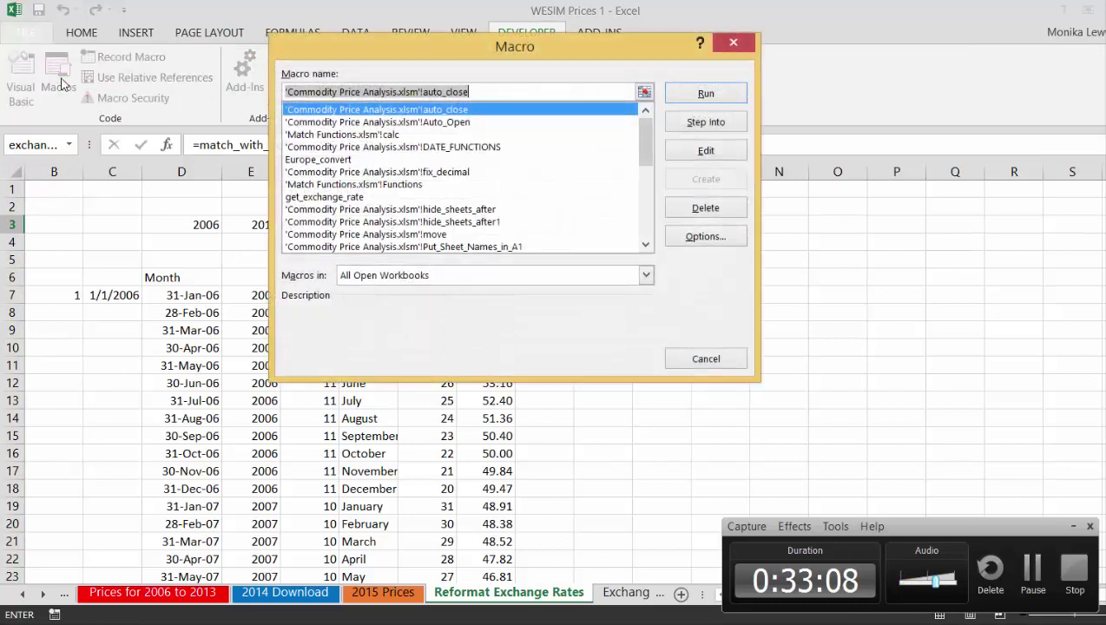
{"action": "left_click", "coordinate": [311, 159]}
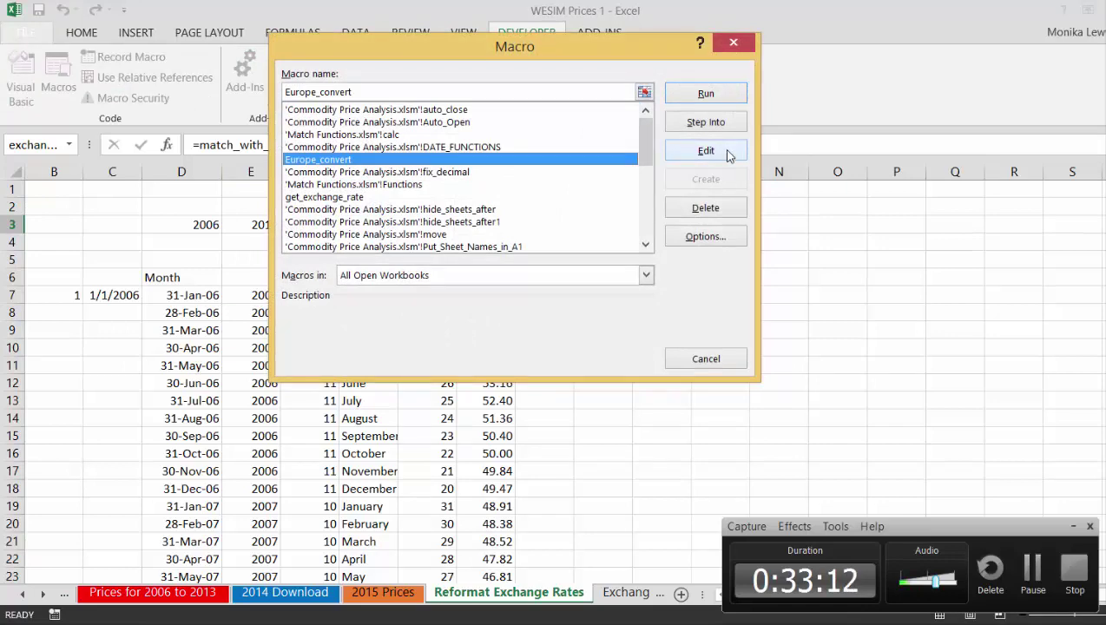
{"action": "left_click", "coordinate": [730, 151]}
{"action": "key", "text": "Down"}
{"action": "key", "text": "Down"}
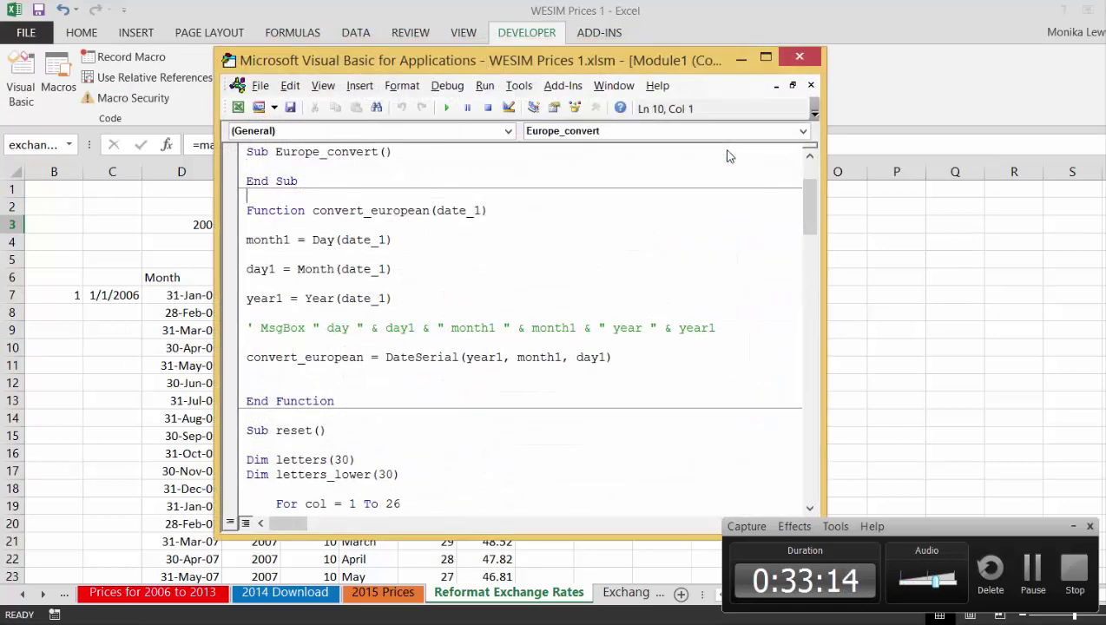
{"action": "key", "text": "Return"}
{"action": "key", "text": "Return"}
{"action": "key", "text": "Up"}
{"action": "key", "text": "Up"}
{"action": "key", "text": "Return"}
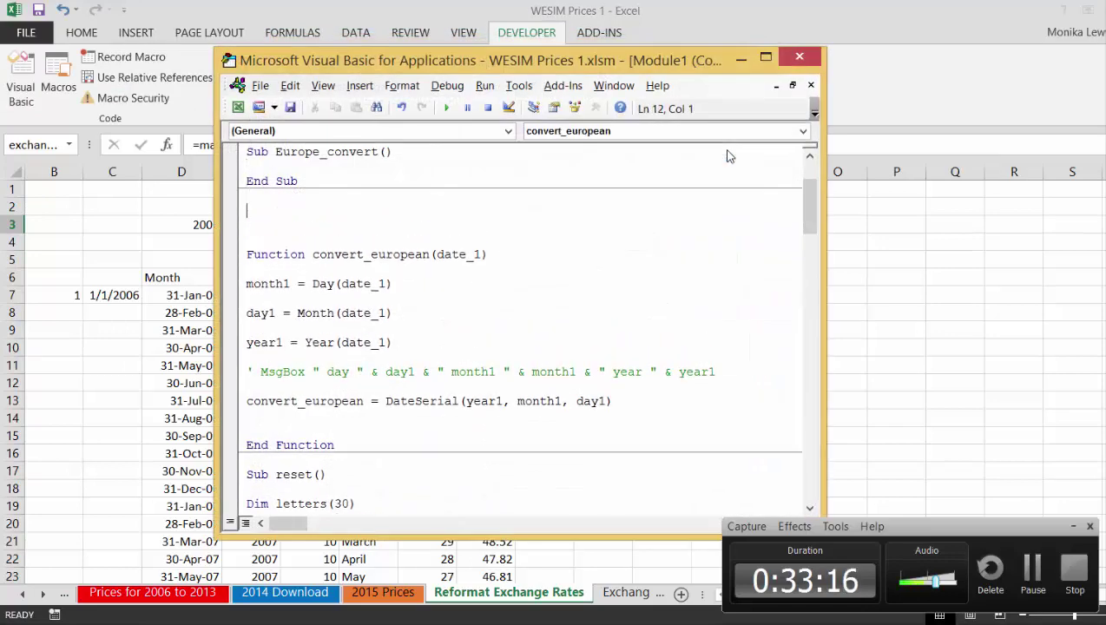
Create a new sub procedure named re_calc between Europe_convert and convert_european
{"action": "type", "text": "sub "}
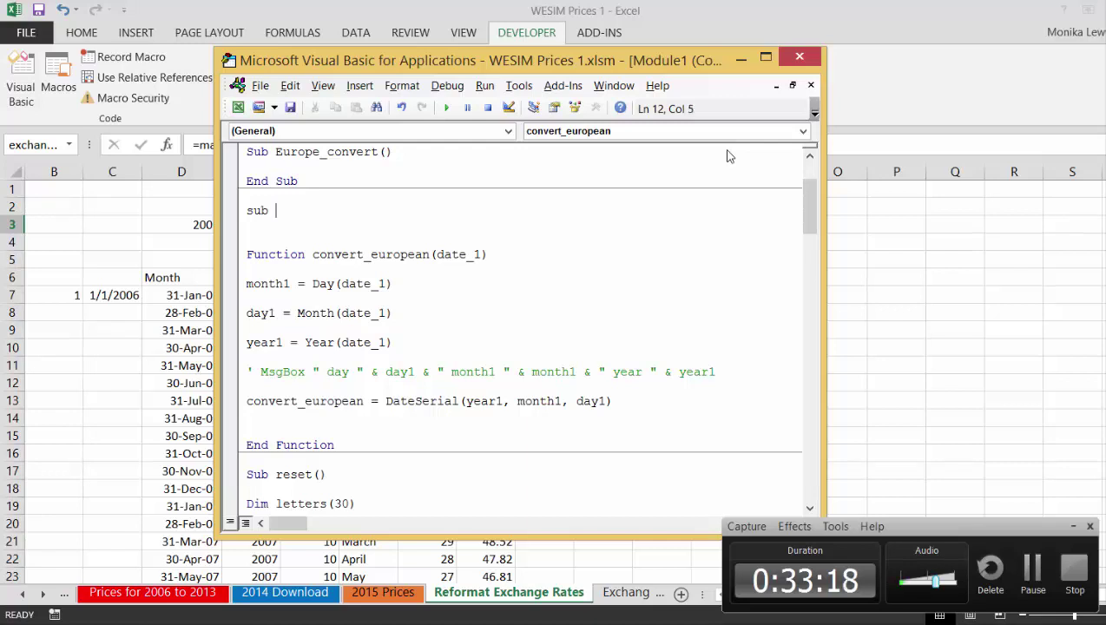
{"action": "type", "text": "re-c"}
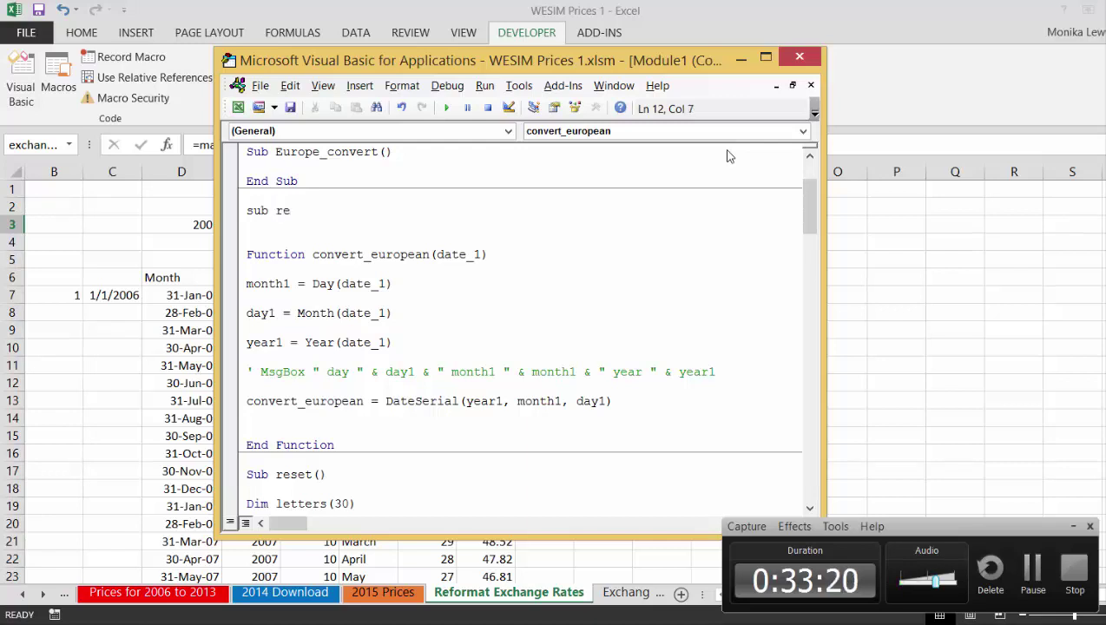
{"action": "key", "text": "BackSpace"}
{"action": "key", "text": "BackSpace"}
{"action": "type", "text": "_calc"}
{"action": "key", "text": "Return"}
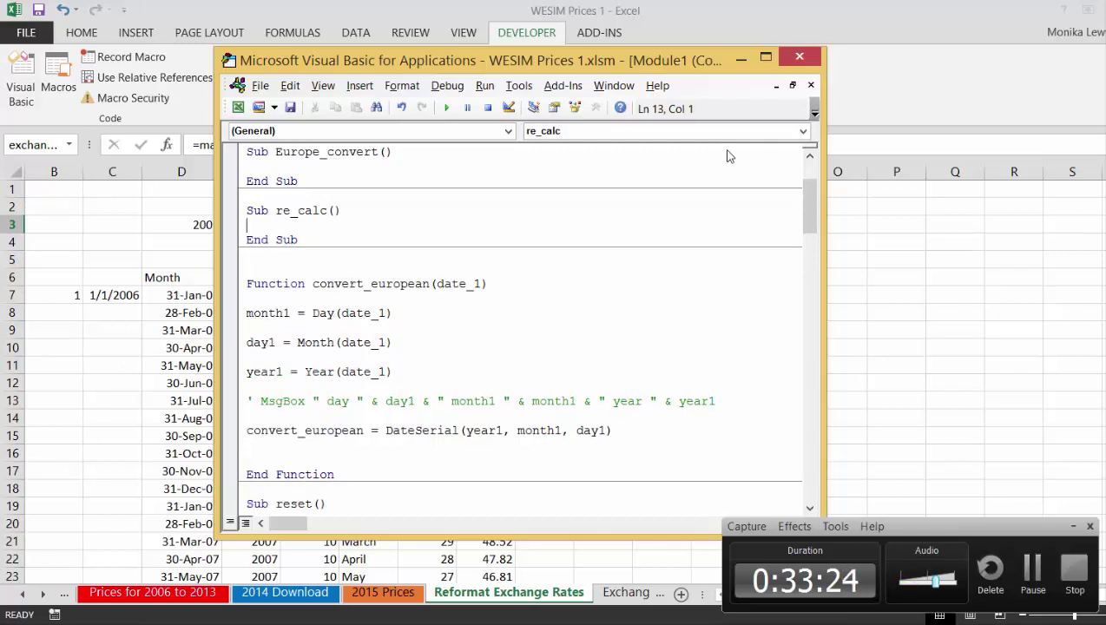
Add the line Range("exchange_row").Calculate to the body of the re_calc procedure
{"action": "key", "text": "Return"}
{"action": "type", "text": "range("}
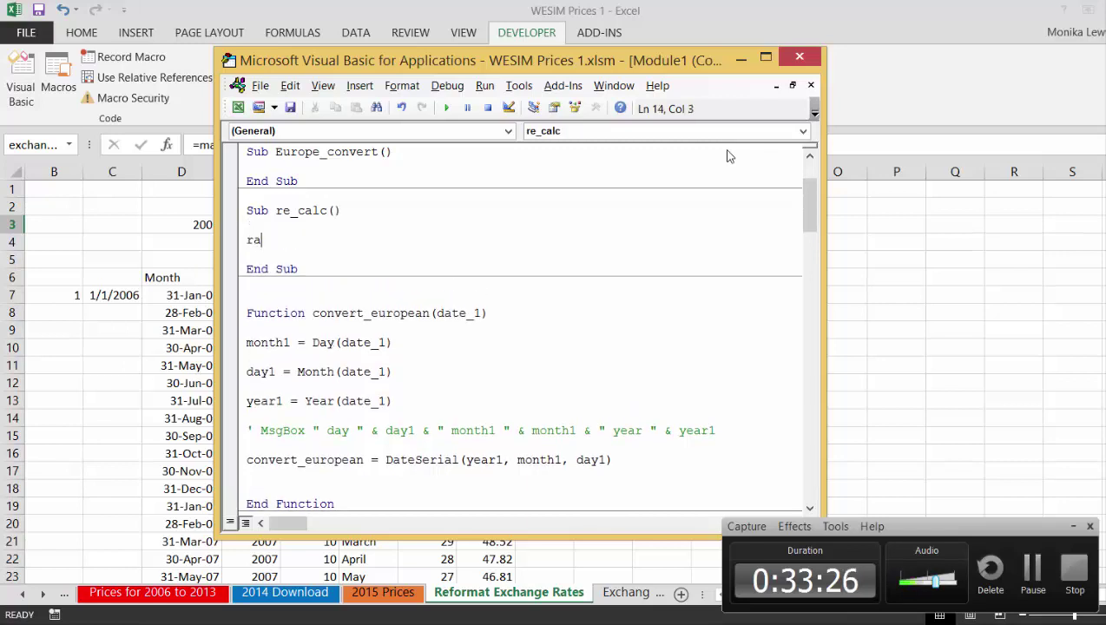
{"action": "type", "text": "exch"}
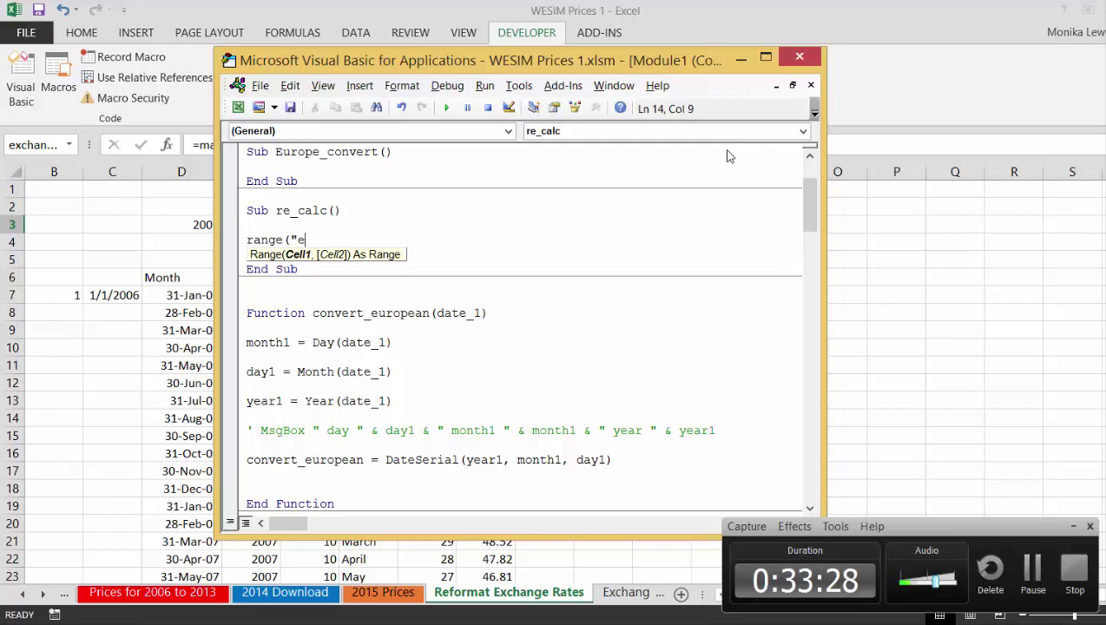
{"action": "key", "text": "BackSpace"}
{"action": "key", "text": "BackSpace"}
{"action": "type", "text": "exchang"}
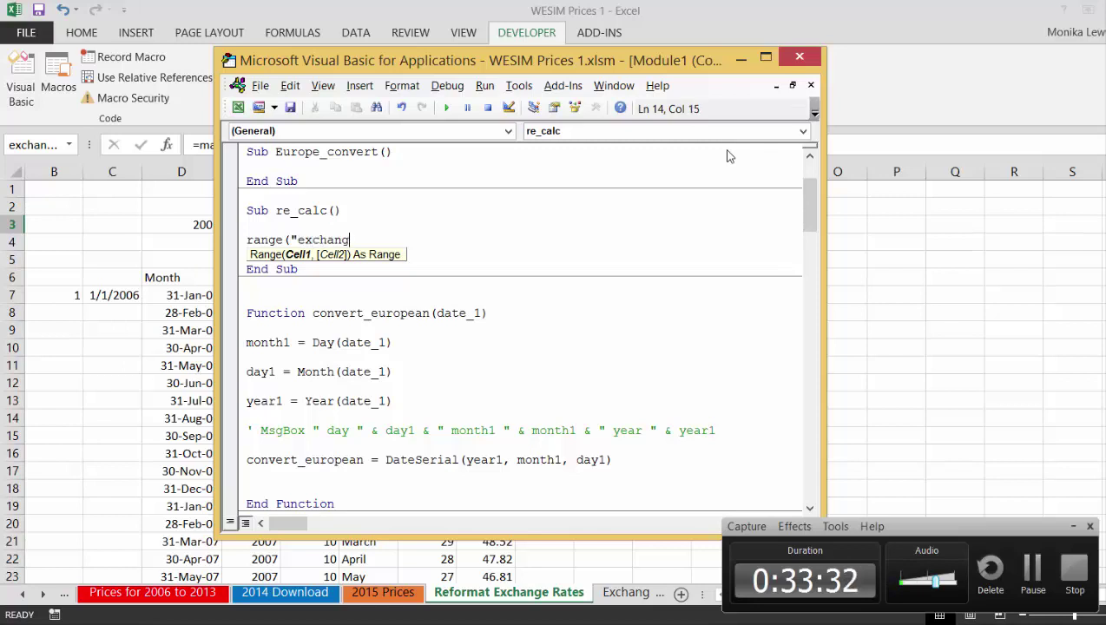
{"action": "type", "text": "e_row\").c"}
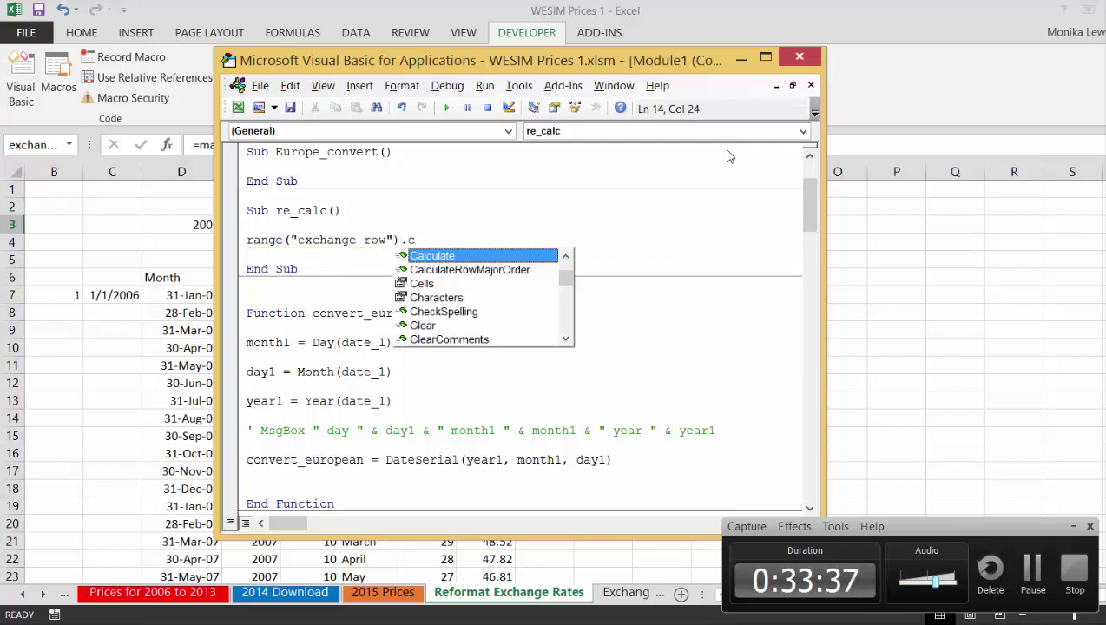
{"action": "key", "text": "Tab"}
{"action": "key", "text": "Up"}
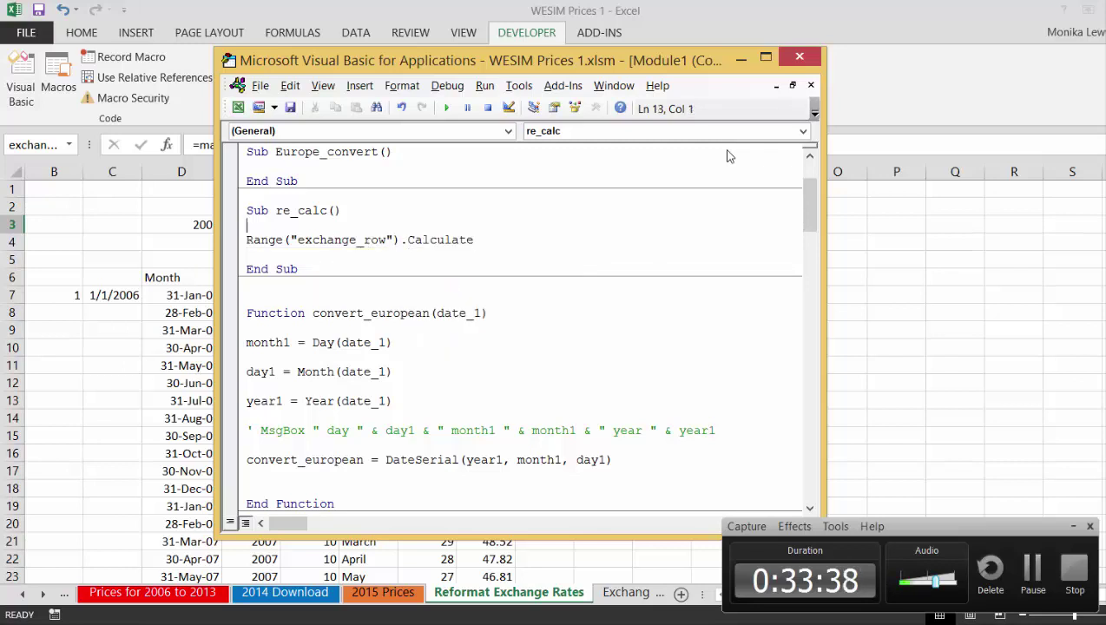
Return to the Reformat Exchange Rates sheet and check which cell the exchange_row name refers to
{"action": "left_click", "coordinate": [122, 215]}
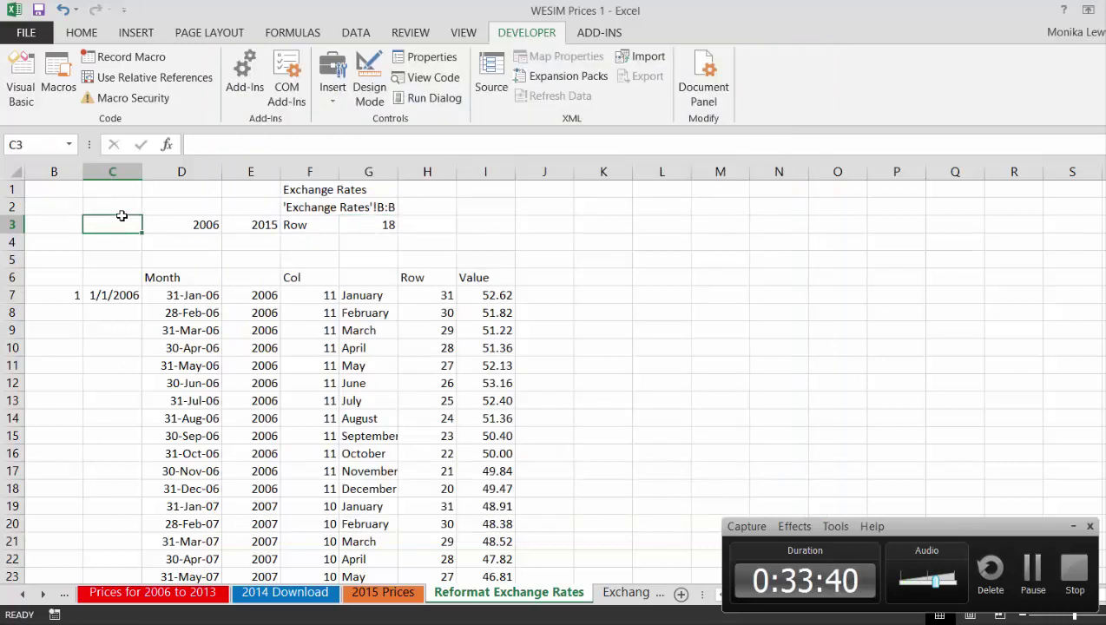
{"action": "left_click", "coordinate": [352, 224]}
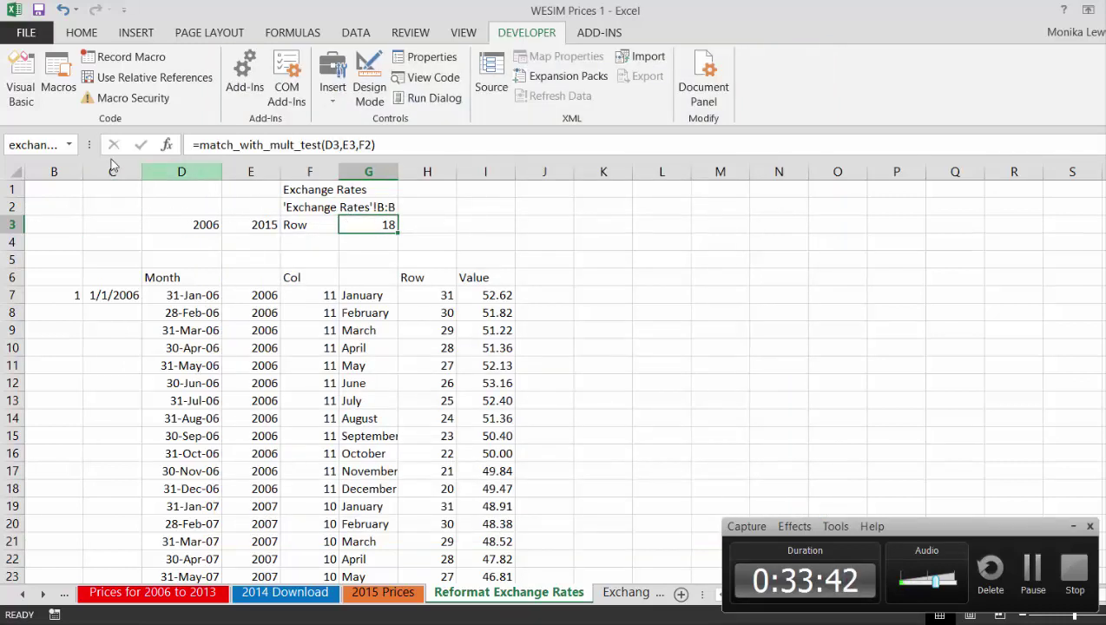
{"action": "left_click", "coordinate": [72, 145]}
{"action": "left_click", "coordinate": [73, 145]}
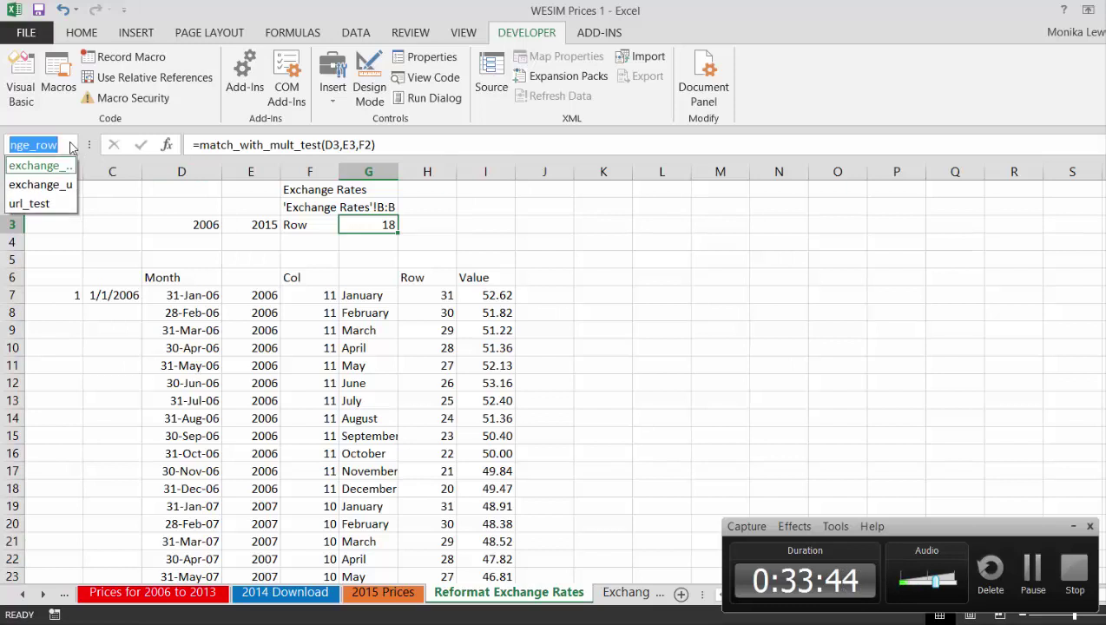
{"action": "left_click", "coordinate": [49, 167]}
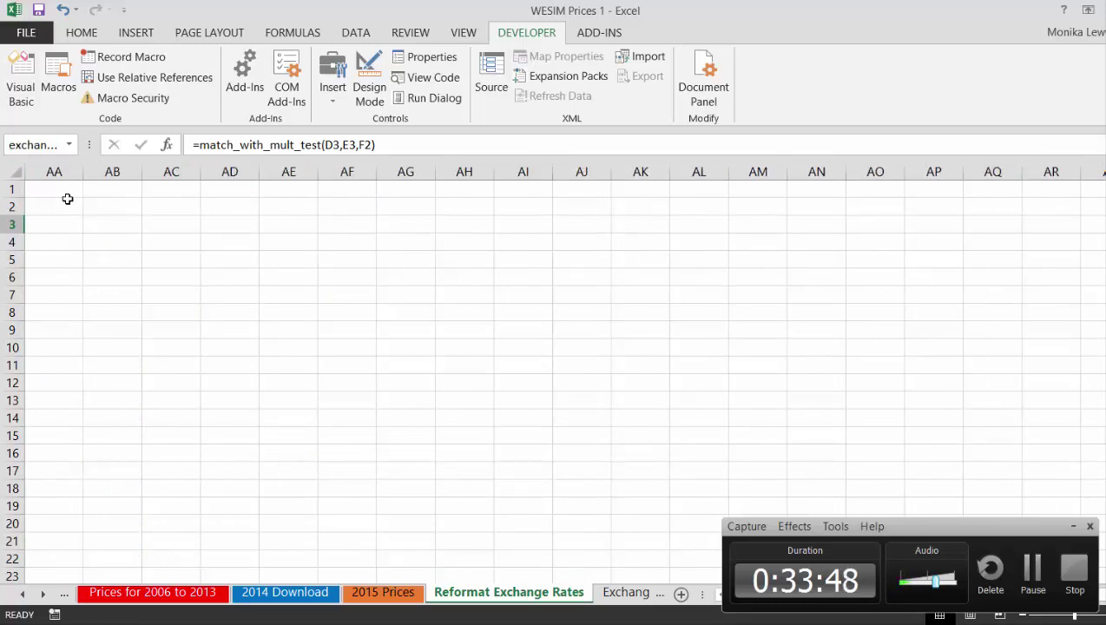
Draw a form-control button across cells A2 to B3 of the Reformat Exchange Rates sheet
{"action": "key", "text": "Left"}
{"action": "key", "text": "Left"}
{"action": "key", "text": "Left"}
{"action": "key", "text": "Left"}
{"action": "key", "text": "Left"}
{"action": "key", "text": "Left"}
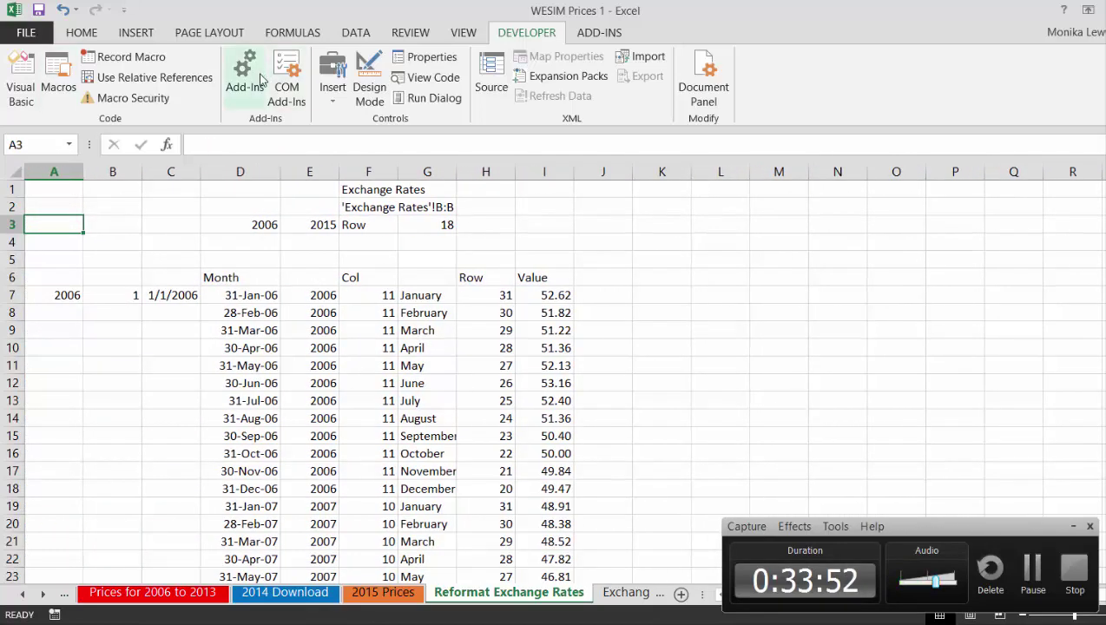
{"action": "left_click", "coordinate": [332, 85]}
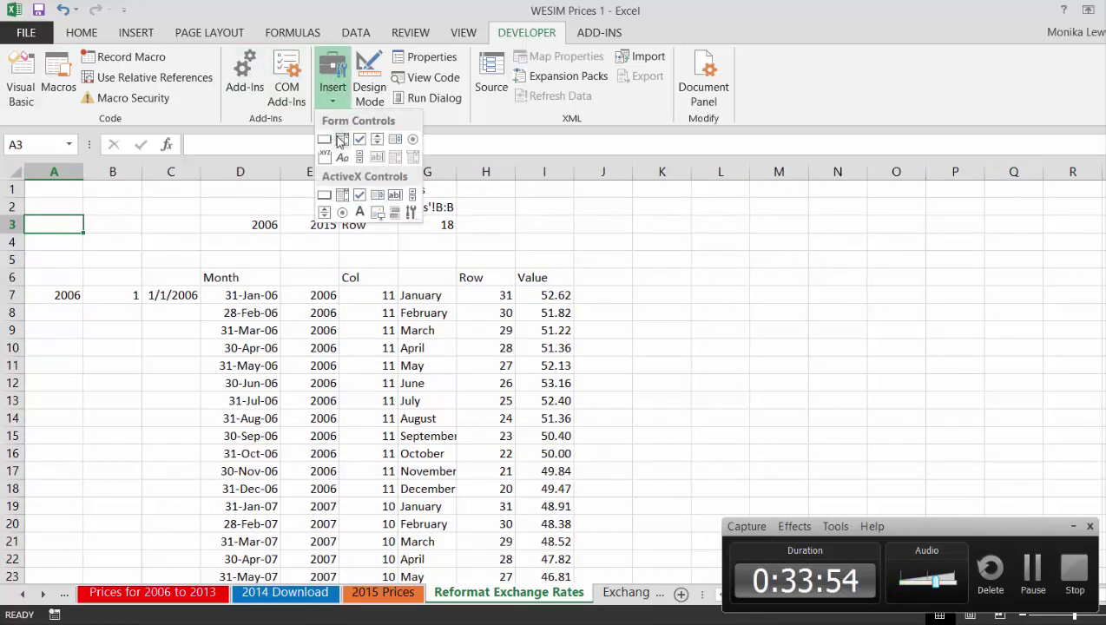
{"action": "left_click", "coordinate": [324, 139]}
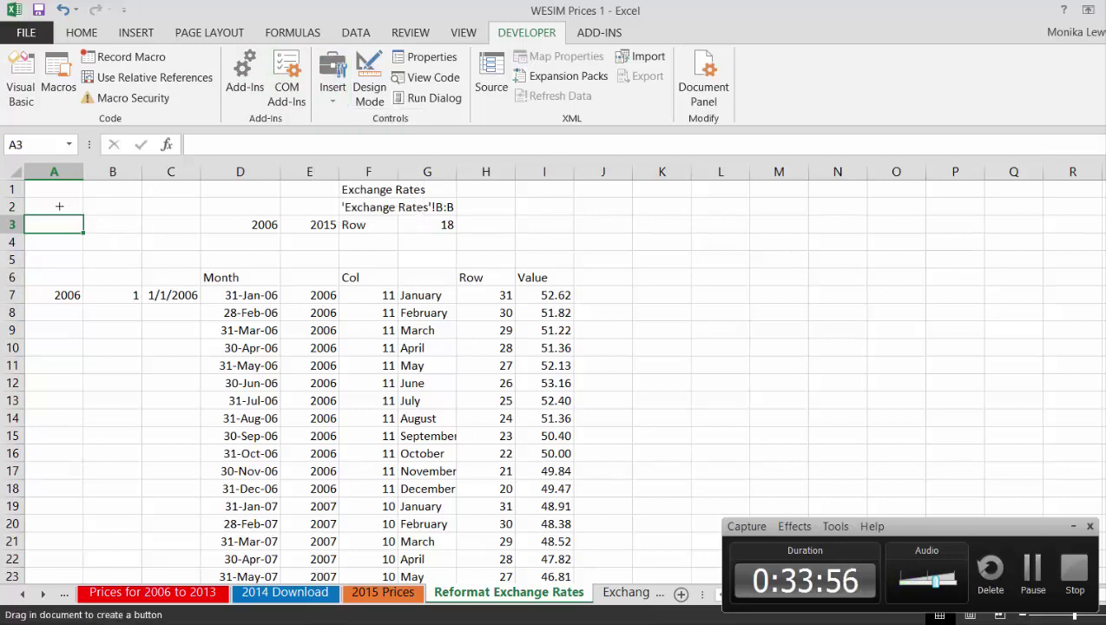
{"action": "left_click_drag", "start_coordinate": [59, 205], "coordinate": [117, 229]}
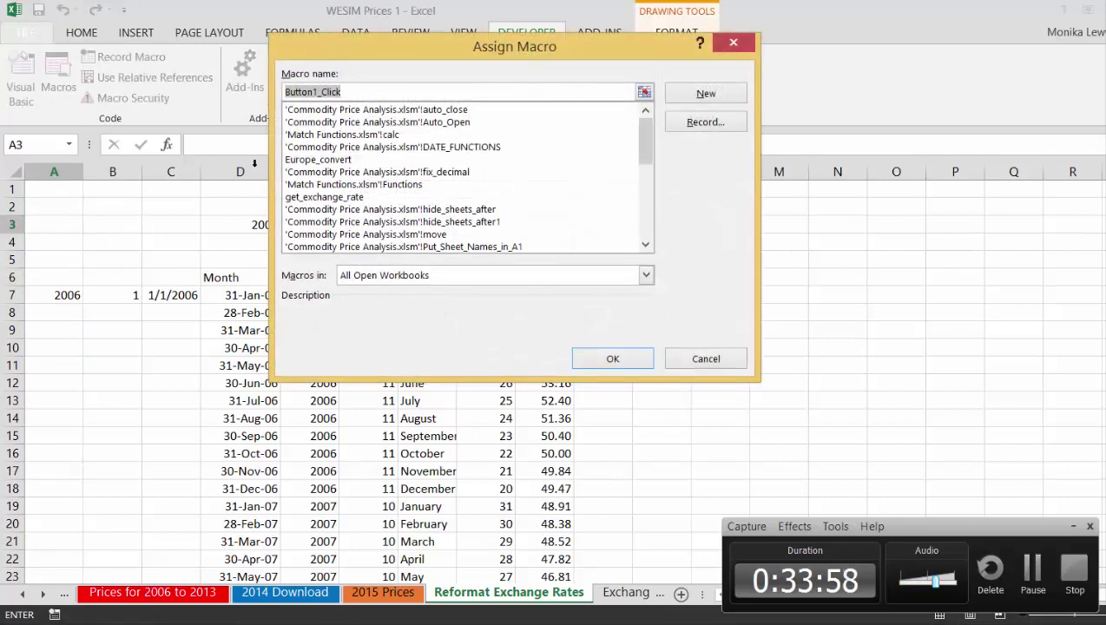
Assign the re_calc macro from This Workbook to the new button
{"action": "left_click", "coordinate": [646, 276]}
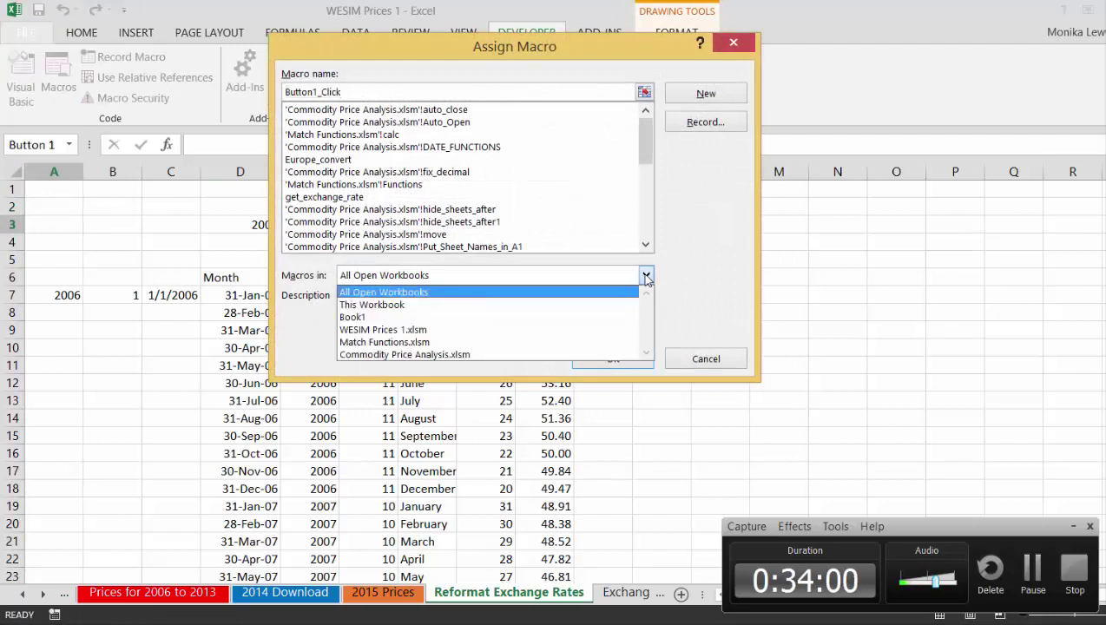
{"action": "left_click", "coordinate": [545, 304]}
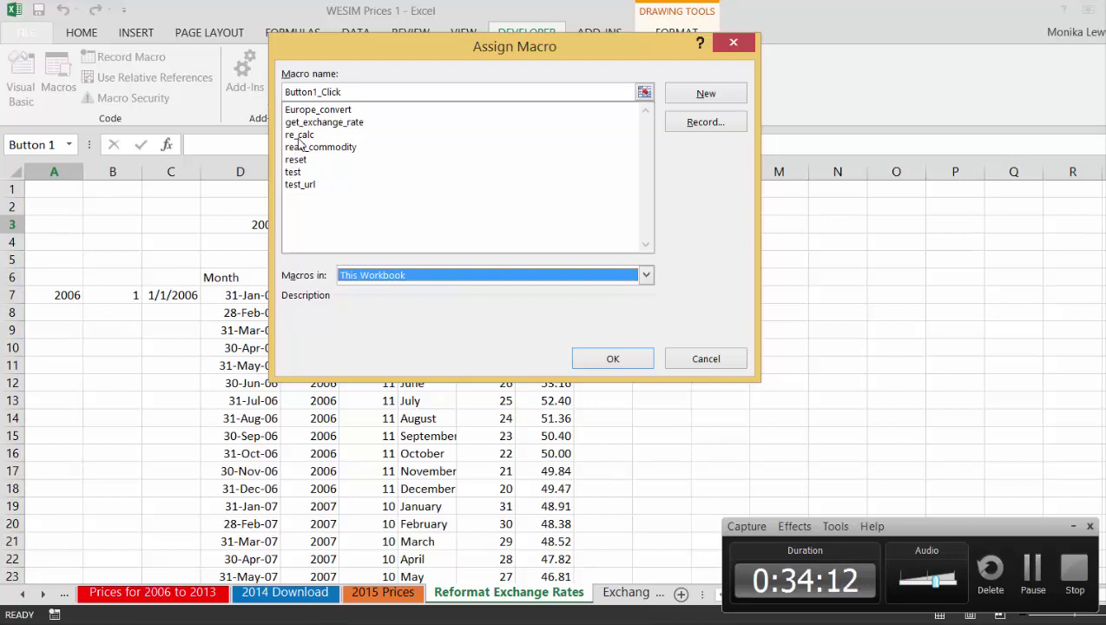
{"action": "left_click", "coordinate": [300, 135]}
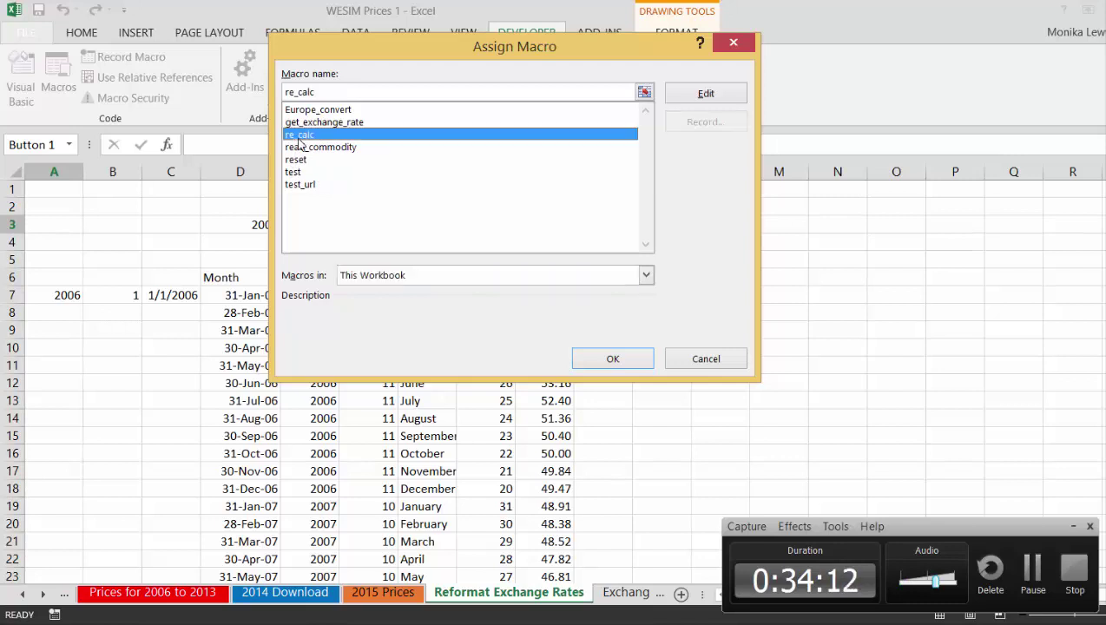
{"action": "left_click", "coordinate": [606, 356]}
{"action": "left_click", "coordinate": [160, 239]}
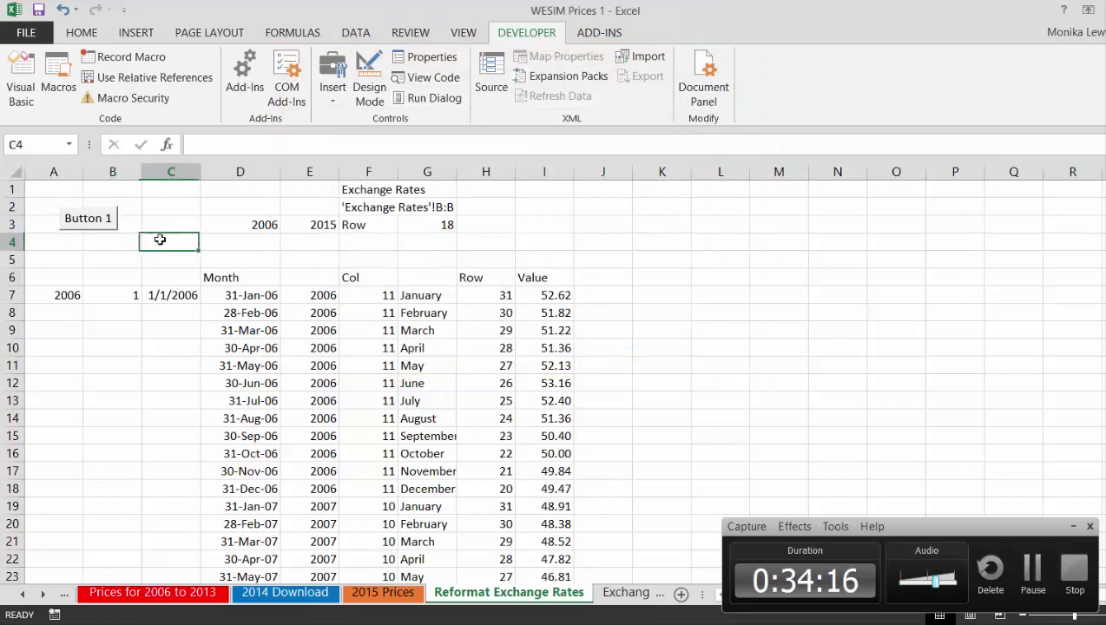
Open the code of the macro assigned to the button to review it, and return to the sheet
{"action": "right_click", "coordinate": [87, 223]}
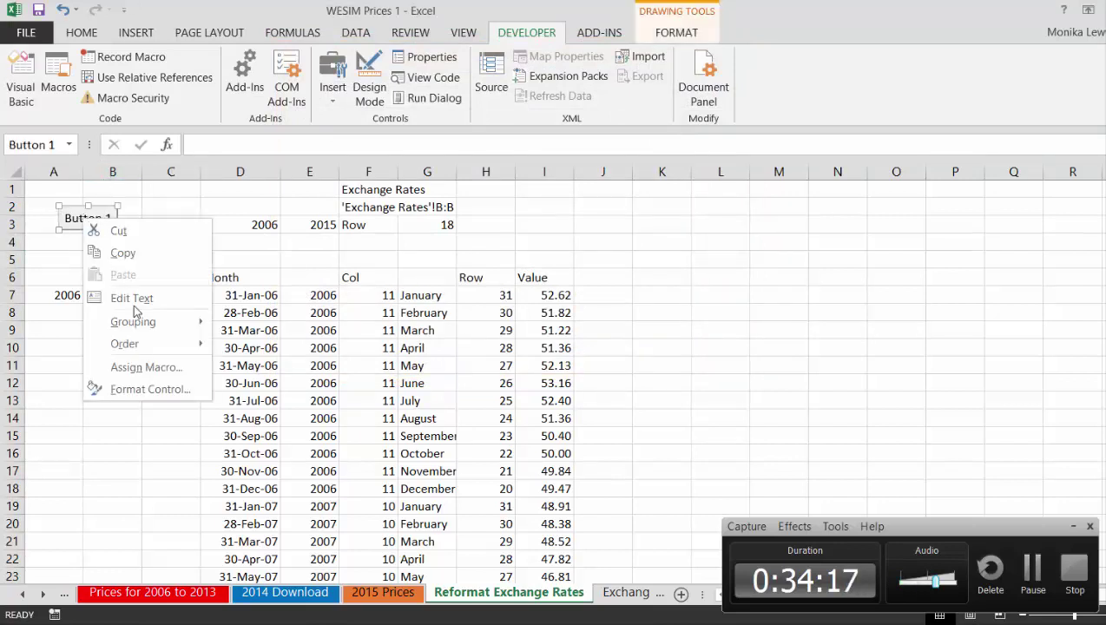
{"action": "left_click", "coordinate": [173, 367]}
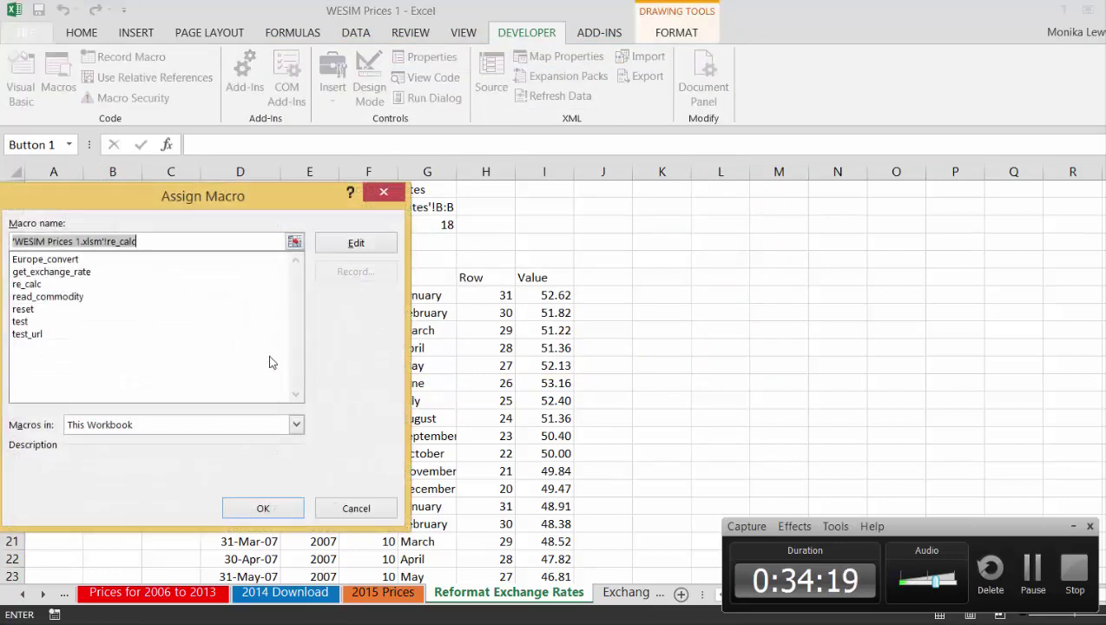
{"action": "left_click", "coordinate": [350, 247]}
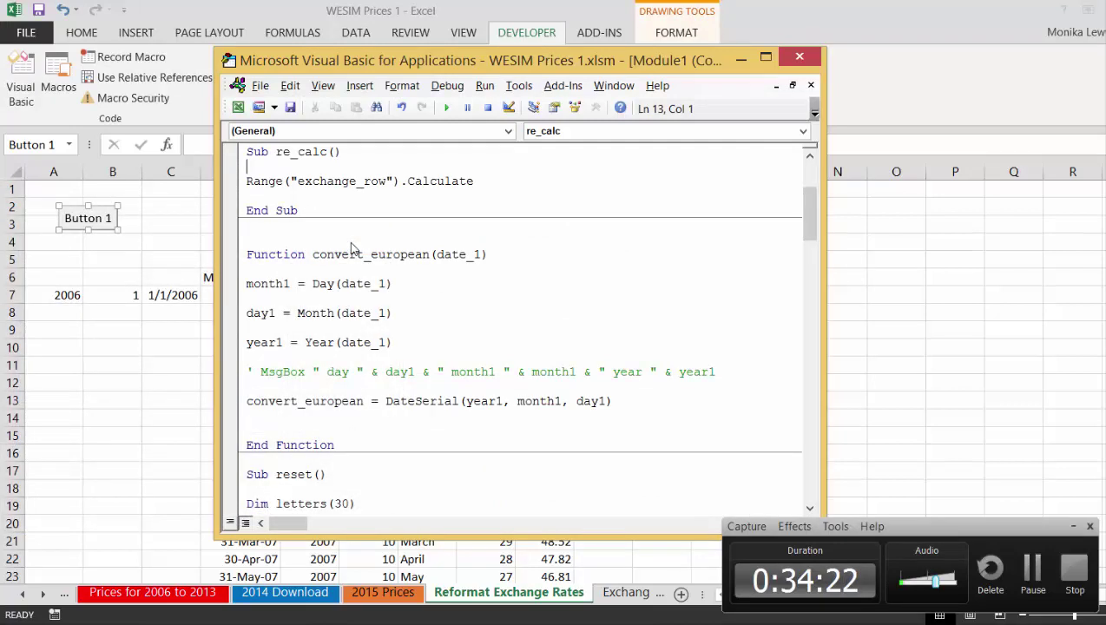
{"action": "left_click", "coordinate": [113, 467]}
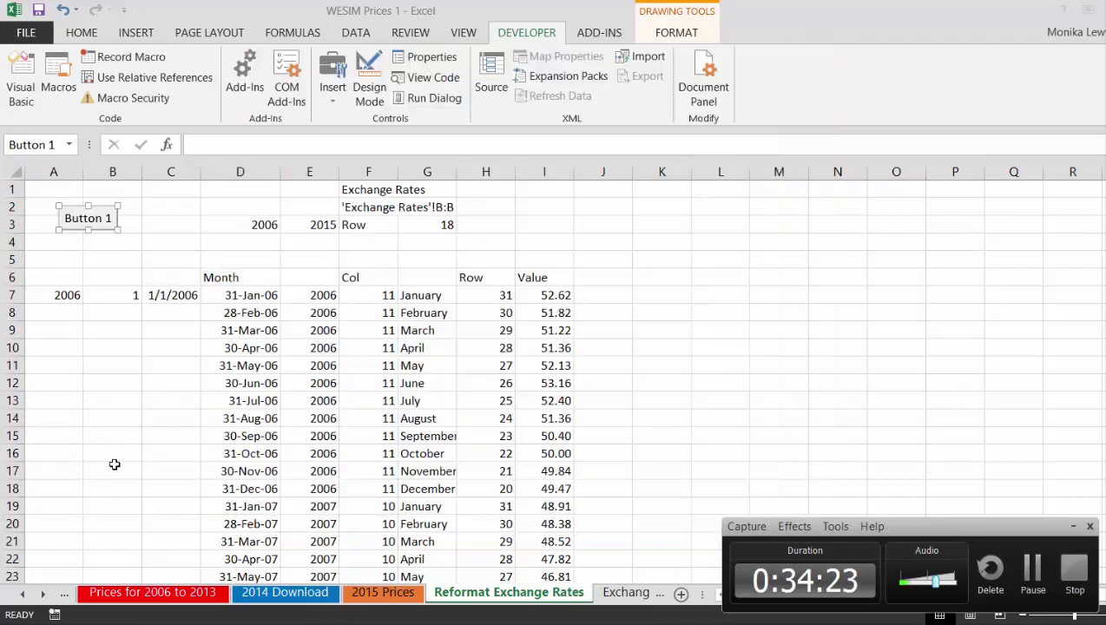
Change the button's caption to Update and run its macro once
{"action": "right_click", "coordinate": [94, 219]}
{"action": "key", "text": "Escape"}
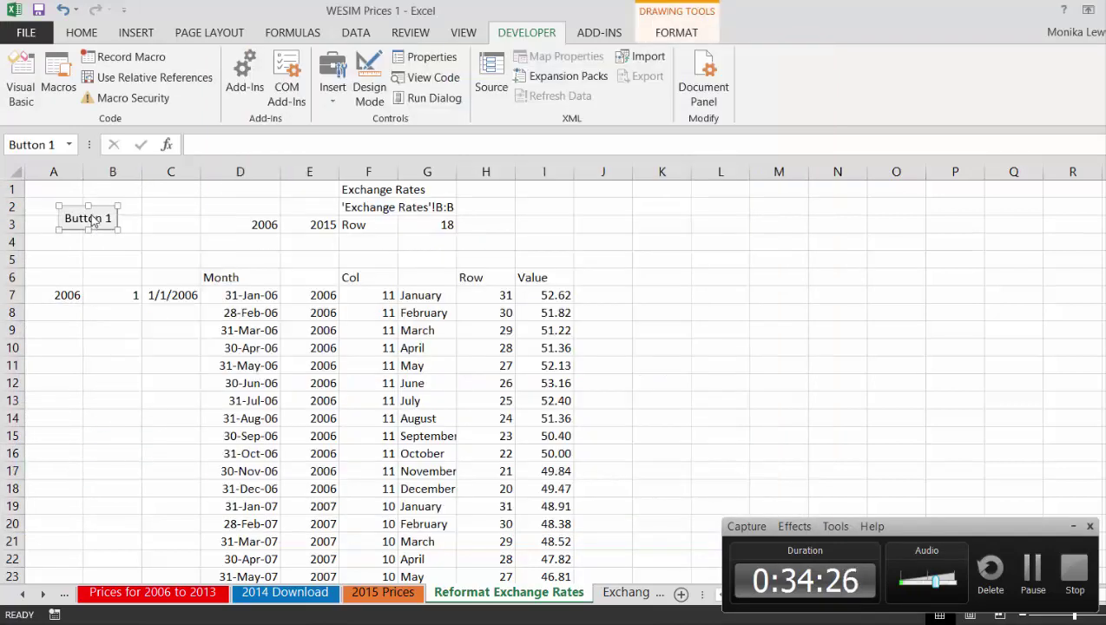
{"action": "left_click", "coordinate": [93, 217]}
{"action": "key", "text": "ctrl+a"}
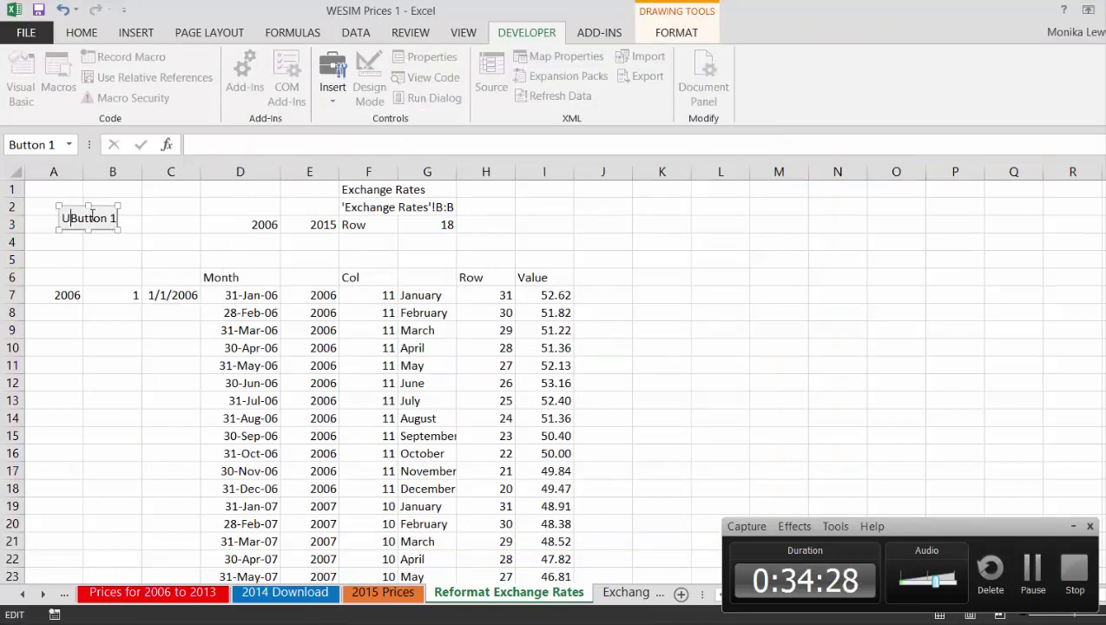
{"action": "type", "text": "UpdateBu"}
{"action": "key", "text": "Delete"}
{"action": "key", "text": "Delete"}
{"action": "key", "text": "Delete"}
{"action": "key", "text": "Delete"}
{"action": "key", "text": "Delete"}
{"action": "key", "text": "Delete"}
{"action": "key", "text": "Delete"}
{"action": "key", "text": "Delete"}
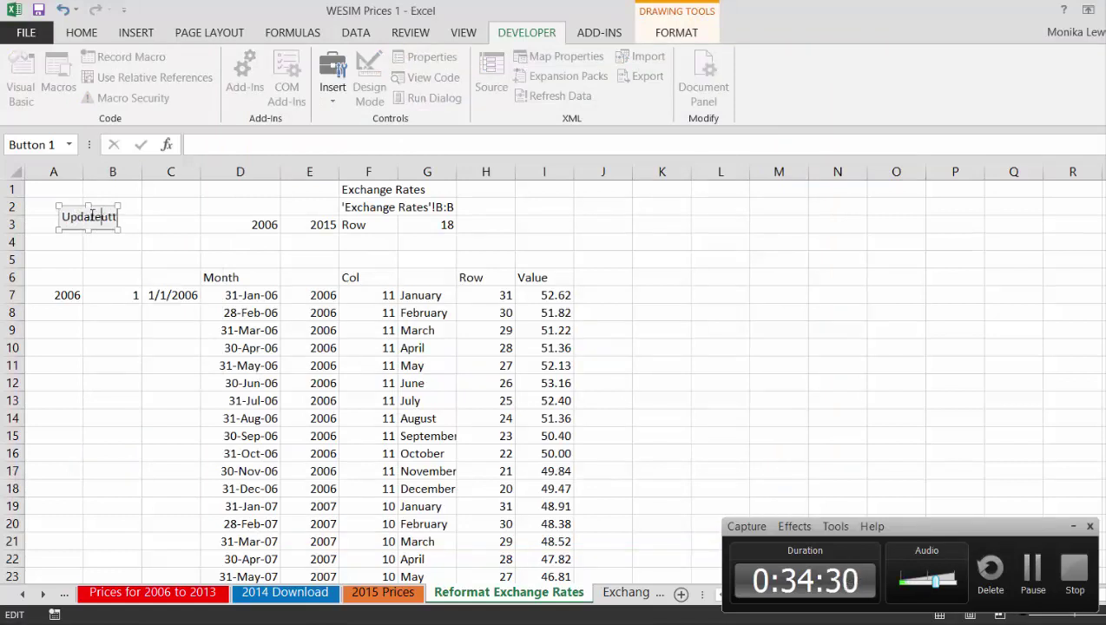
{"action": "left_click", "coordinate": [76, 261]}
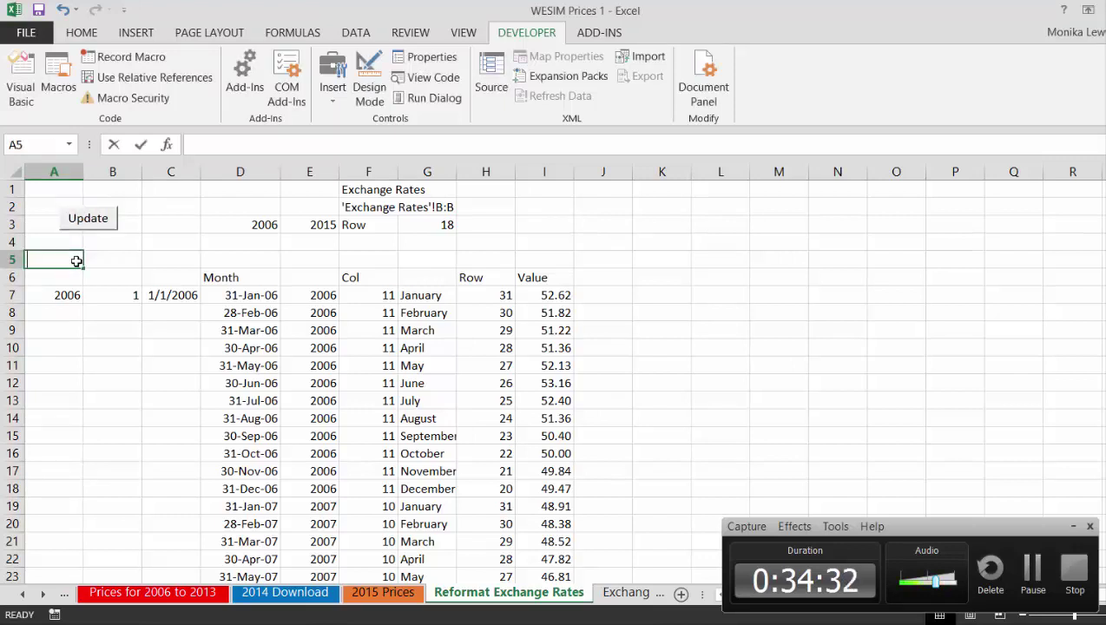
{"action": "left_click", "coordinate": [94, 227]}
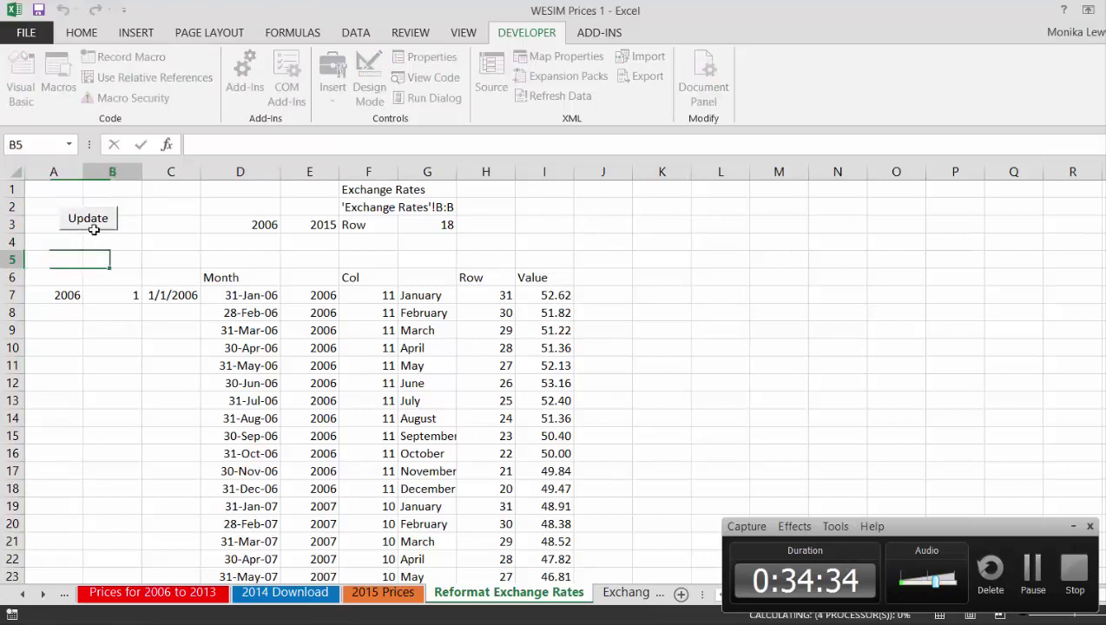
Copy the Update button and paste it at cell A2 of the Hourly Database sheet
{"action": "right_click", "coordinate": [90, 220]}
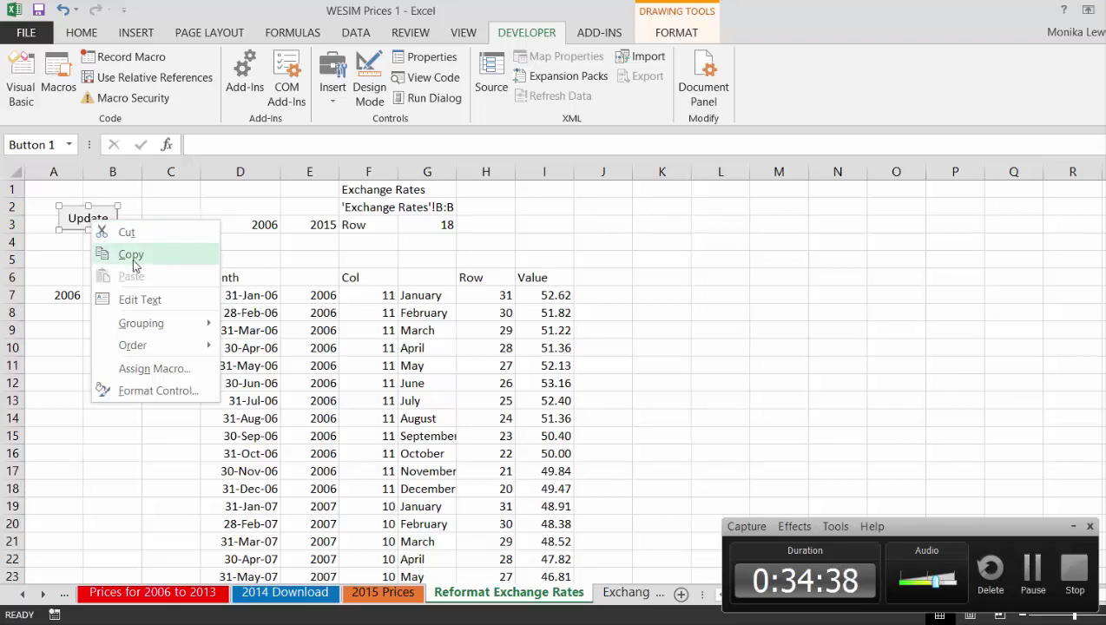
{"action": "left_click", "coordinate": [130, 256]}
{"action": "key", "text": "ctrl+Page_Up"}
{"action": "key", "text": "Up"}
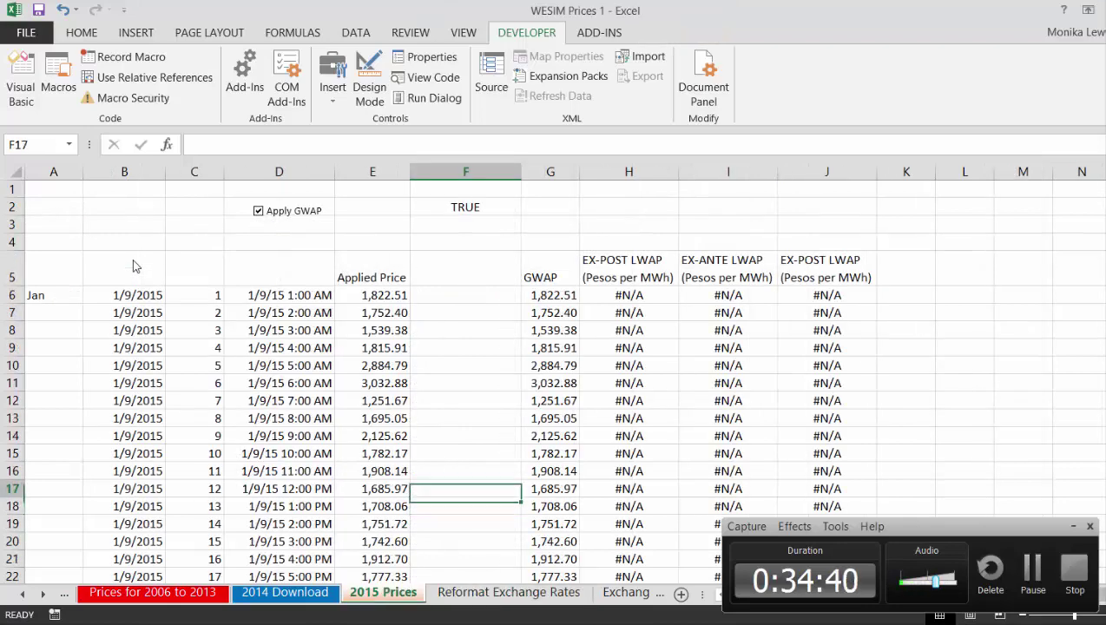
{"action": "key", "text": "Up"}
{"action": "key", "text": "Up"}
{"action": "key", "text": "Up"}
{"action": "key", "text": "Up"}
{"action": "key", "text": "Up"}
{"action": "key", "text": "Up"}
{"action": "key", "text": "Up"}
{"action": "key", "text": "Up"}
{"action": "key", "text": "Up"}
{"action": "key", "text": "Up"}
{"action": "key", "text": "Up"}
{"action": "key", "text": "Up"}
{"action": "key", "text": "Up"}
{"action": "key", "text": "ctrl+Page_Up"}
{"action": "key", "text": "ctrl+Page_Up"}
{"action": "key", "text": "ctrl+Page_Up"}
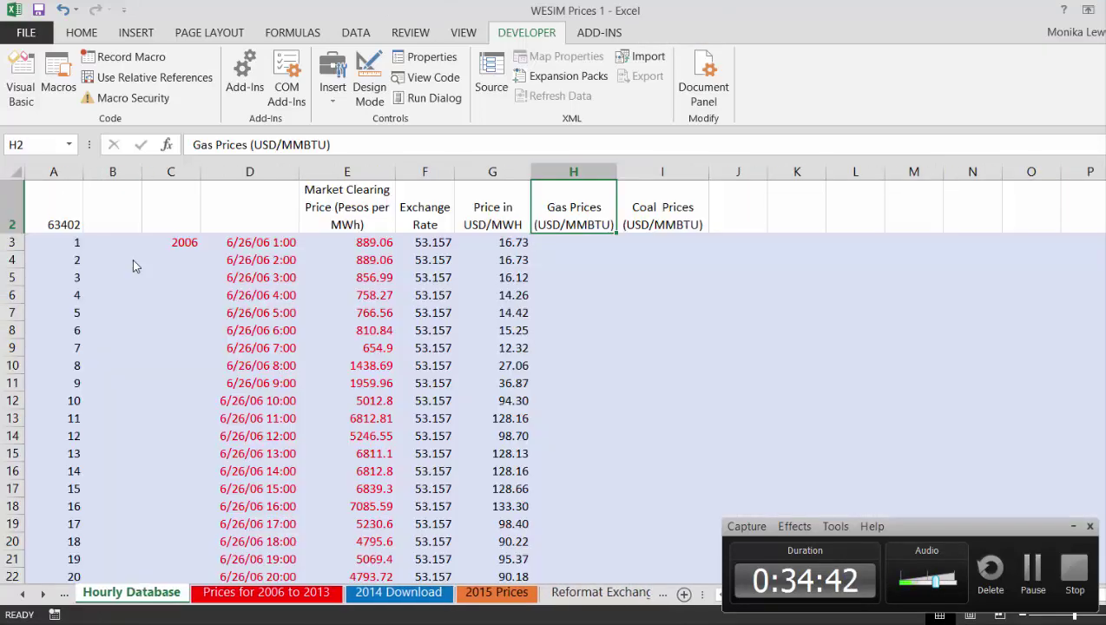
{"action": "key", "text": "Left"}
{"action": "key", "text": "Left"}
{"action": "key", "text": "ctrl+Left"}
{"action": "key", "text": "ctrl+Left"}
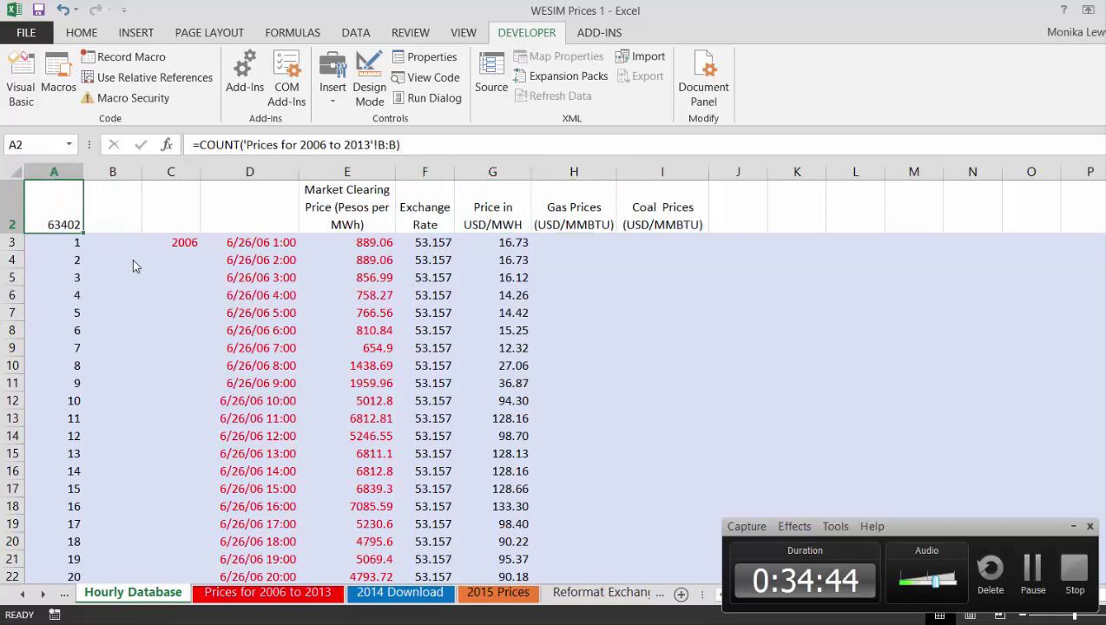
{"action": "key", "text": "ctrl+v"}
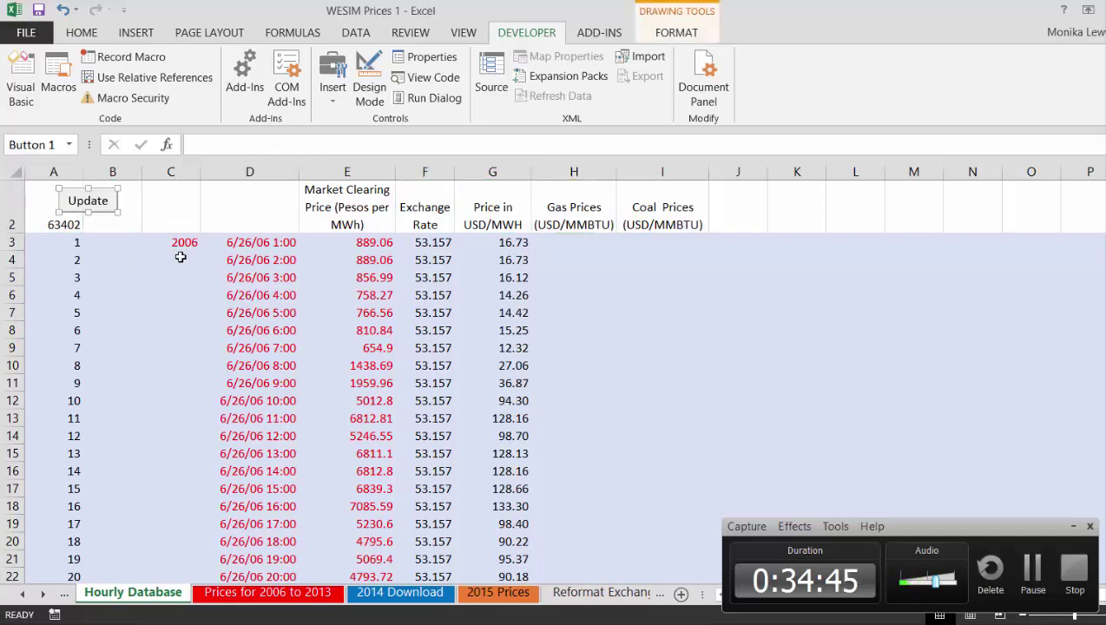
{"action": "left_click", "coordinate": [139, 328]}
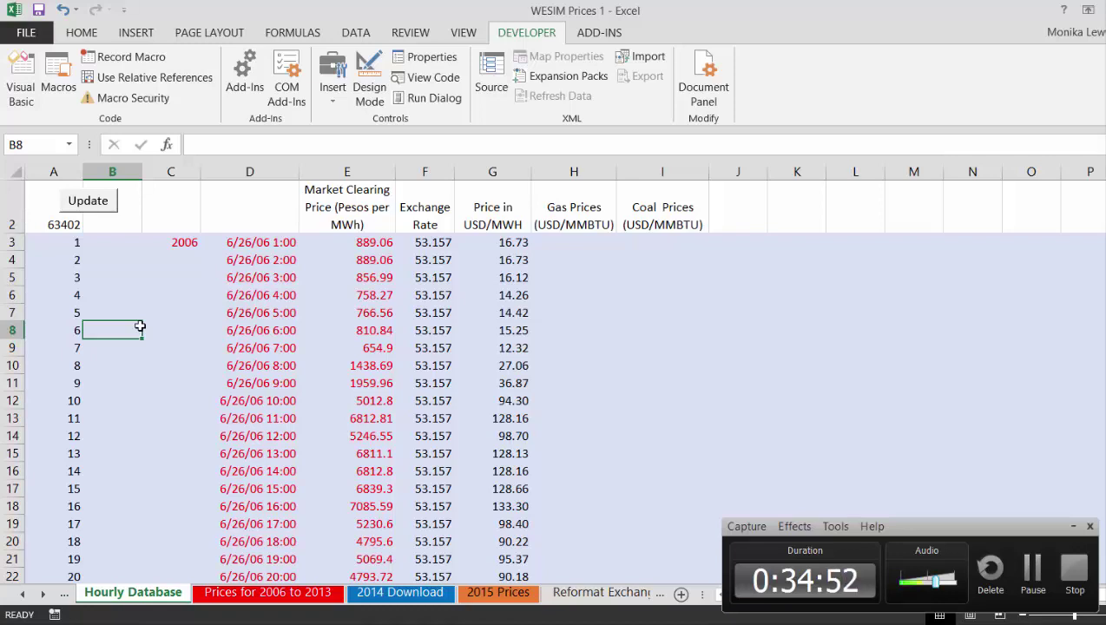
Switch to the Commodity Price Analysis workbook and copy the pink_data_m.xlsx address from cell C5 of the Base Sheet
{"action": "key", "text": "ctrl+n"}
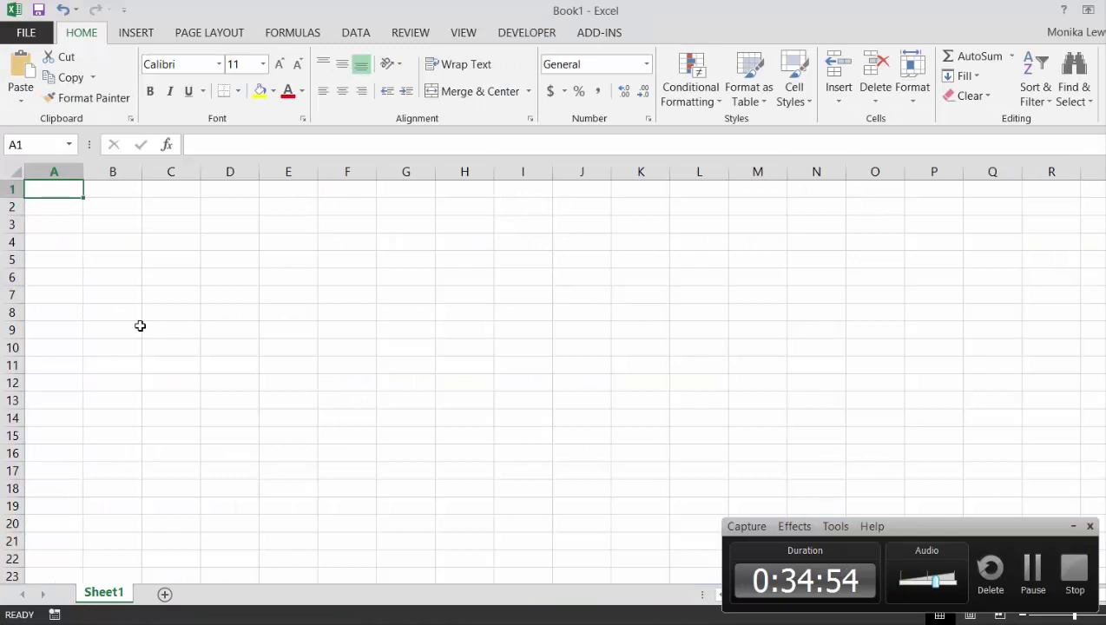
{"action": "key", "text": "alt+Tab"}
{"action": "key", "text": "ctrl+Tab"}
{"action": "key", "text": "ctrl+Tab"}
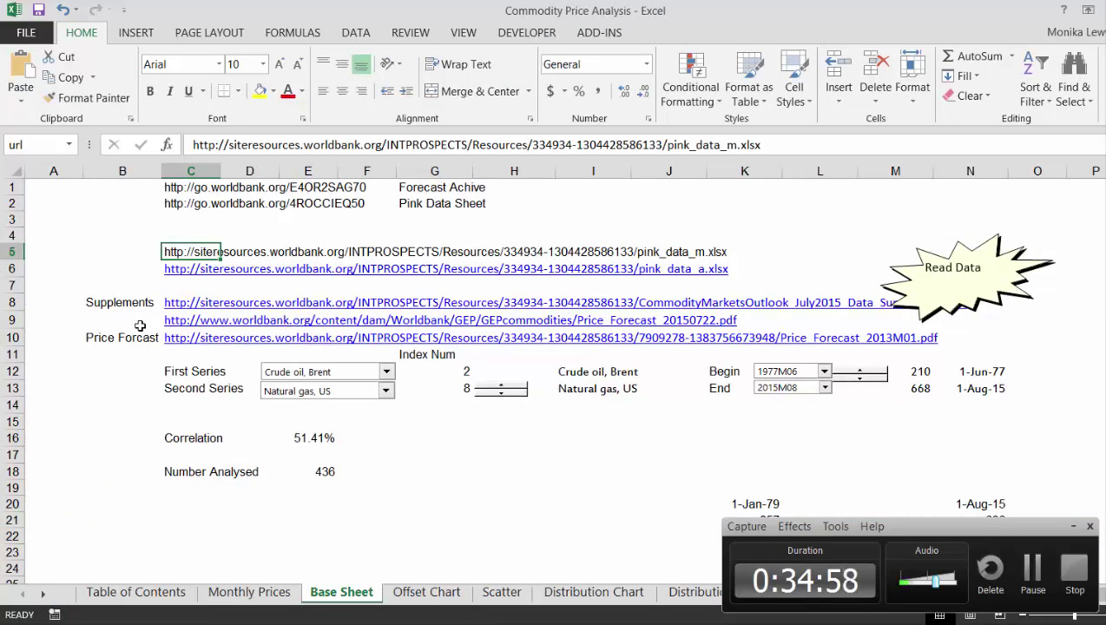
{"action": "key", "text": "ctrl+c"}
Switch back to the WESIM Prices 1 workbook and enter the label Pink_url in cell B17 of the Links sheet
{"action": "key", "text": "alt+Tab"}
{"action": "key", "text": "ctrl+Tab"}
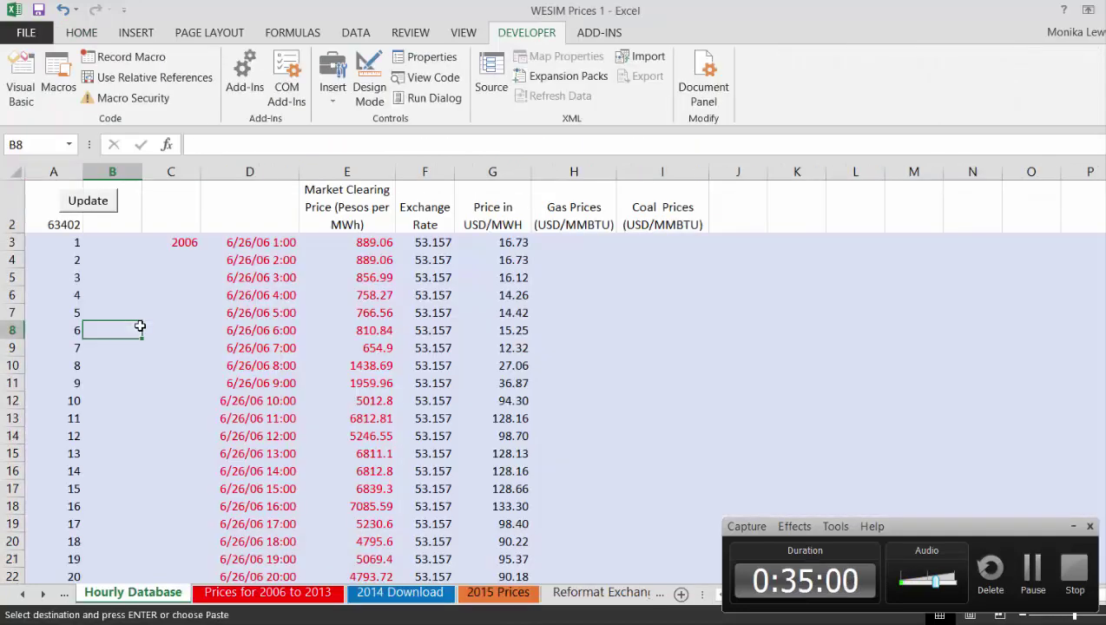
{"action": "key", "text": "ctrl+Page_Up"}
{"action": "key", "text": "ctrl+Page_Up"}
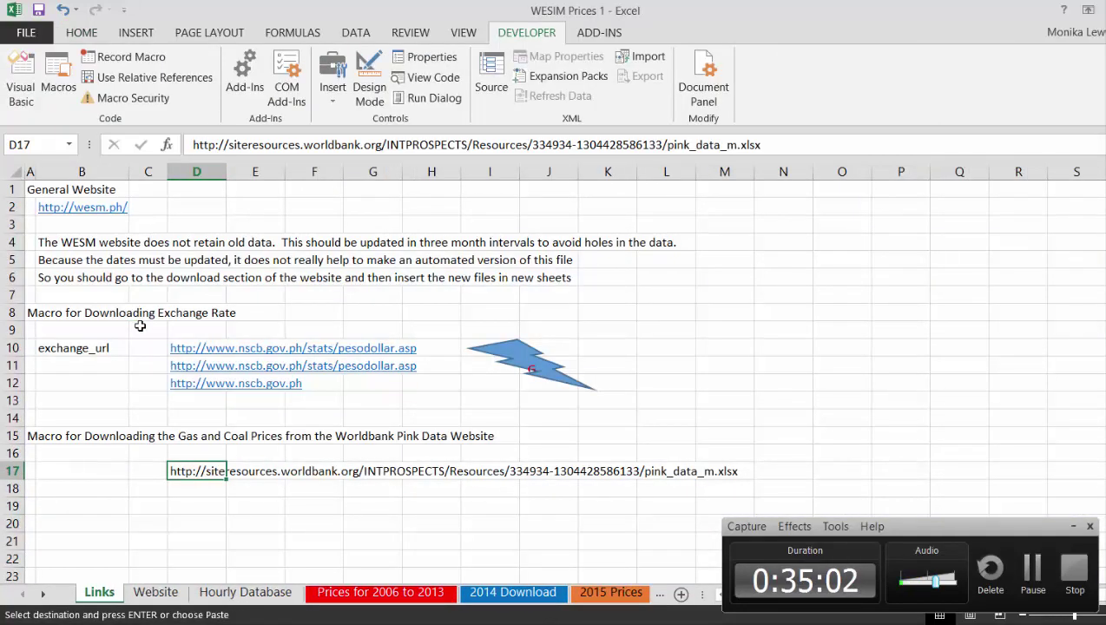
{"action": "key", "text": "Left"}
{"action": "key", "text": "Left"}
{"action": "key", "text": "Left"}
{"action": "key", "text": "Right"}
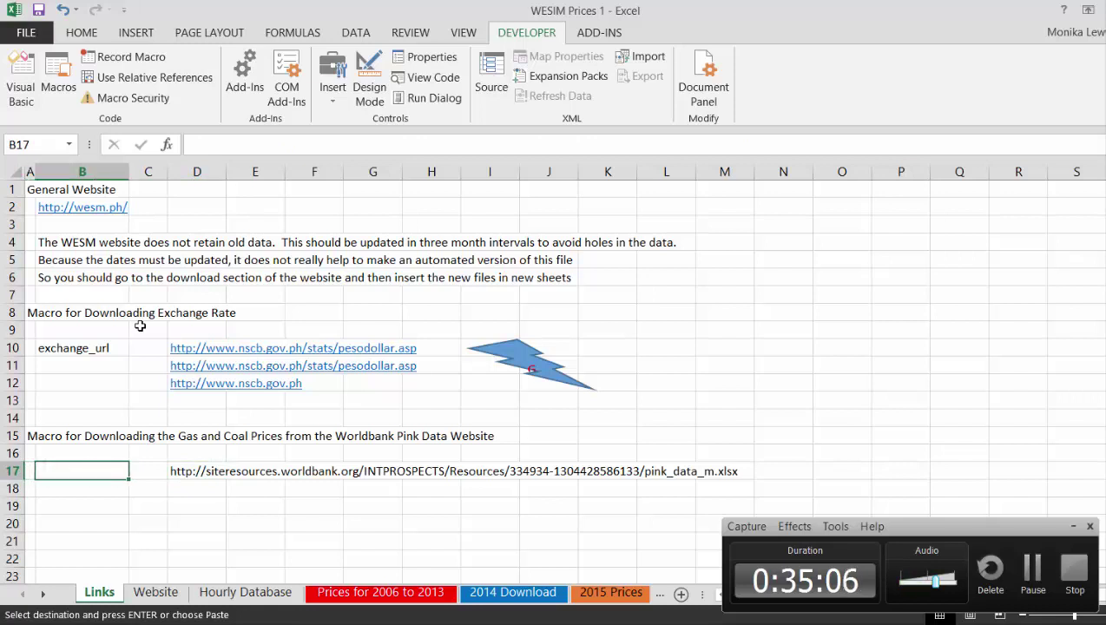
{"action": "type", "text": "Pin"}
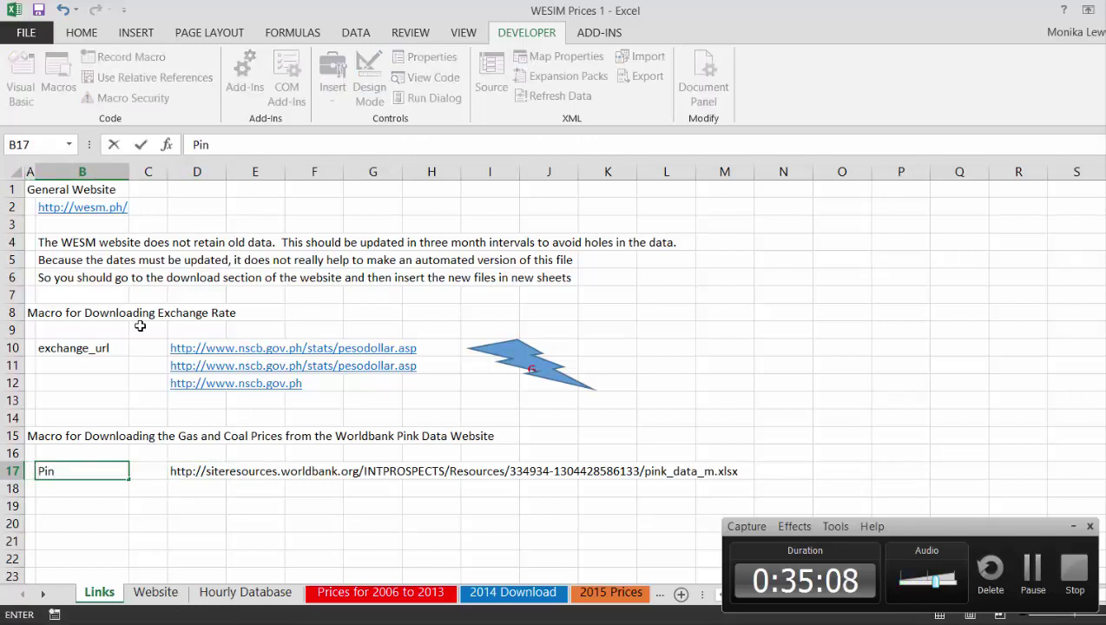
{"action": "type", "text": "k_url"}
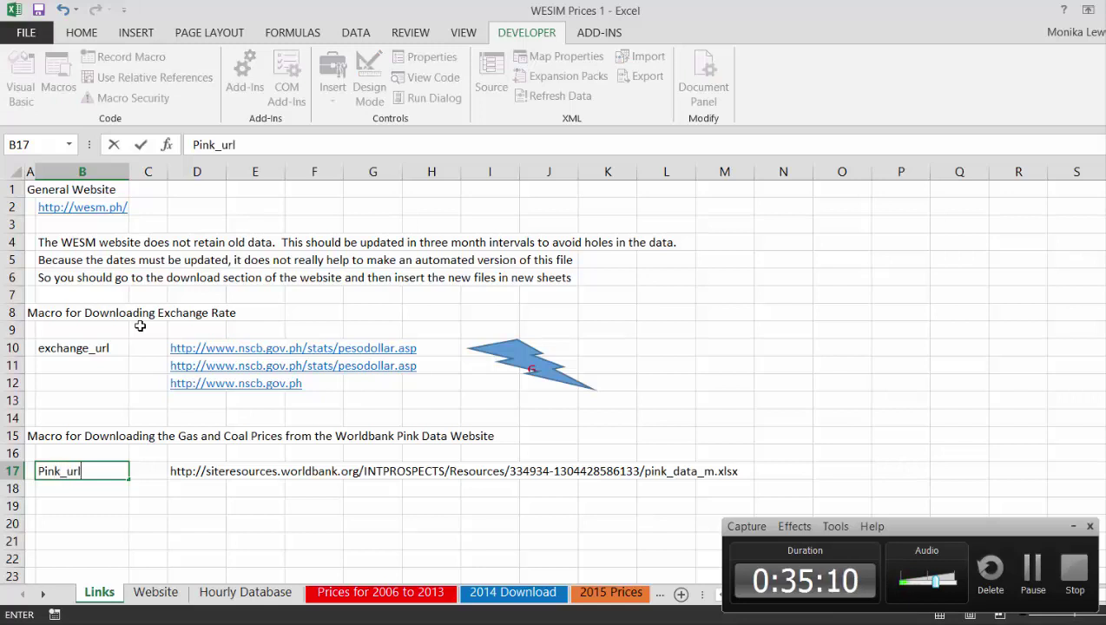
{"action": "key", "text": "ctrl+Return"}
{"action": "key", "text": "Down"}
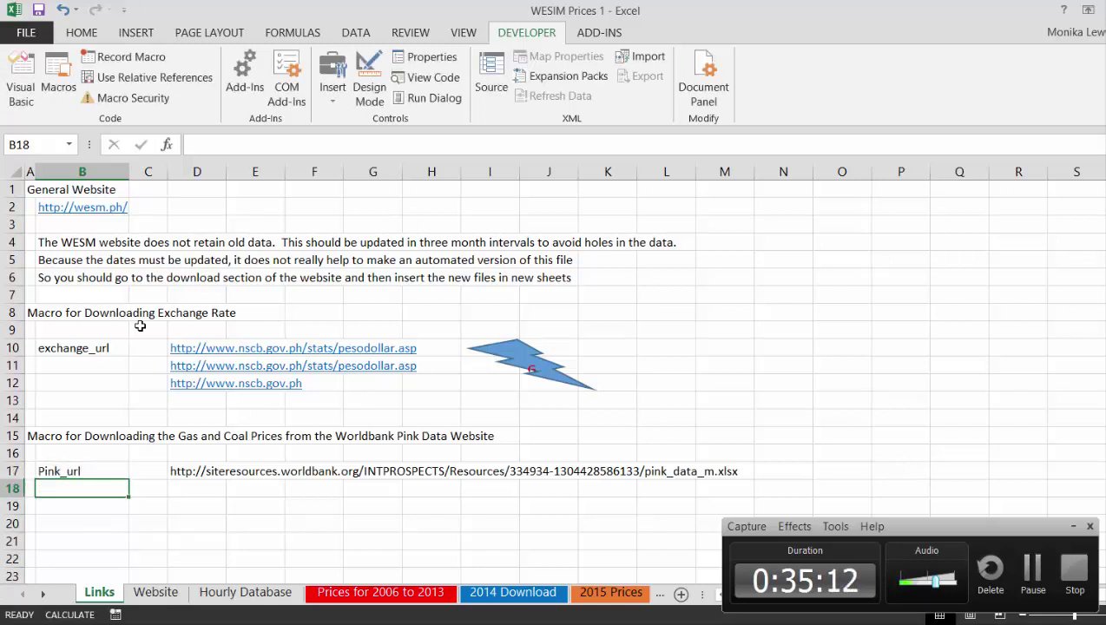
Define the name pink_url for cell D17 of the Links sheet and check it in the Name Manager
{"action": "key", "text": "Right"}
{"action": "key", "text": "Up"}
{"action": "key", "text": "Right"}
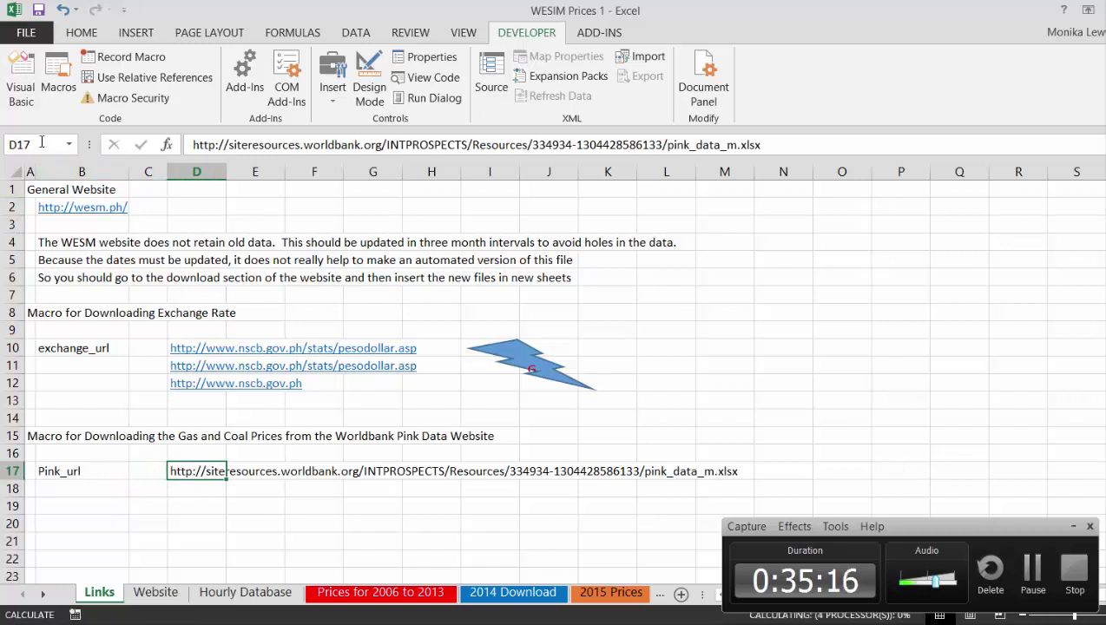
{"action": "left_click", "coordinate": [41, 142]}
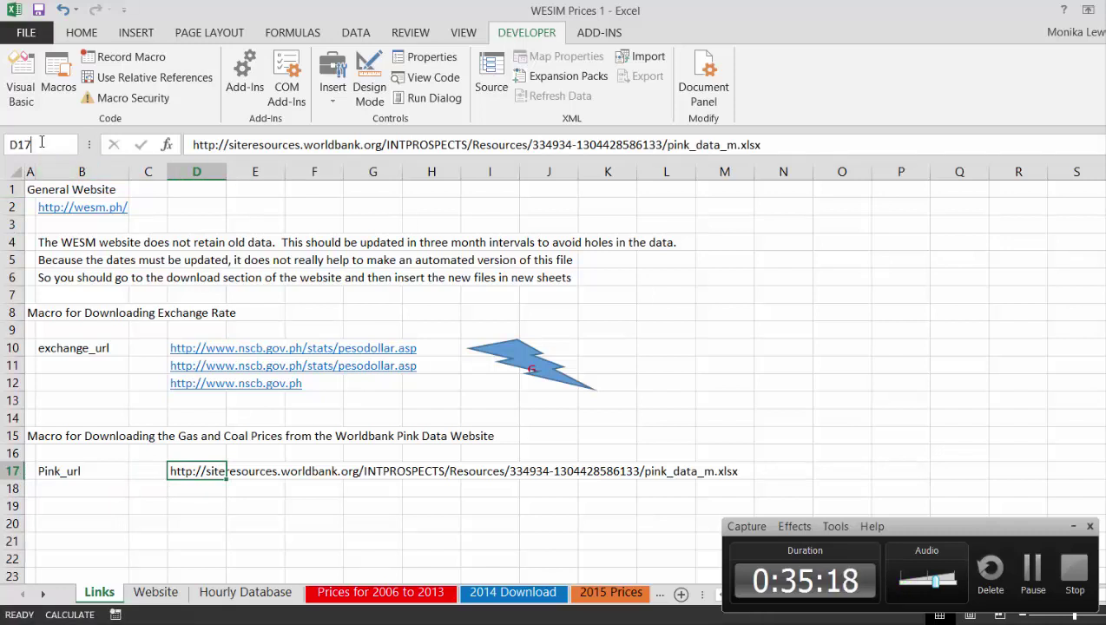
{"action": "key", "text": "BackSpace"}
{"action": "key", "text": "BackSpace"}
{"action": "type", "text": "pink_url"}
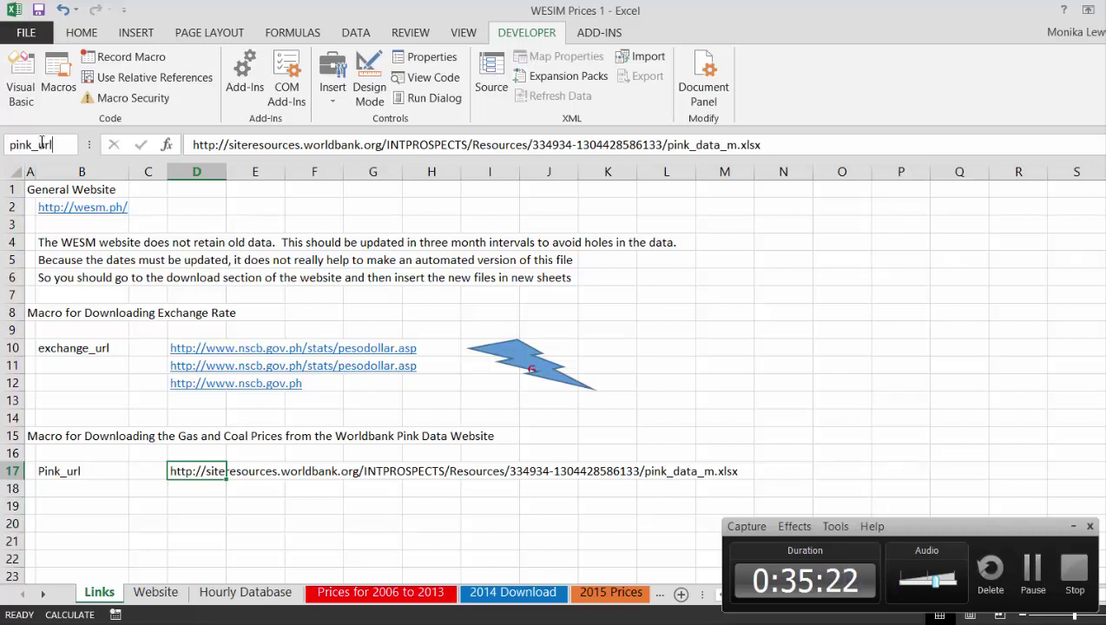
{"action": "key", "text": "Return"}
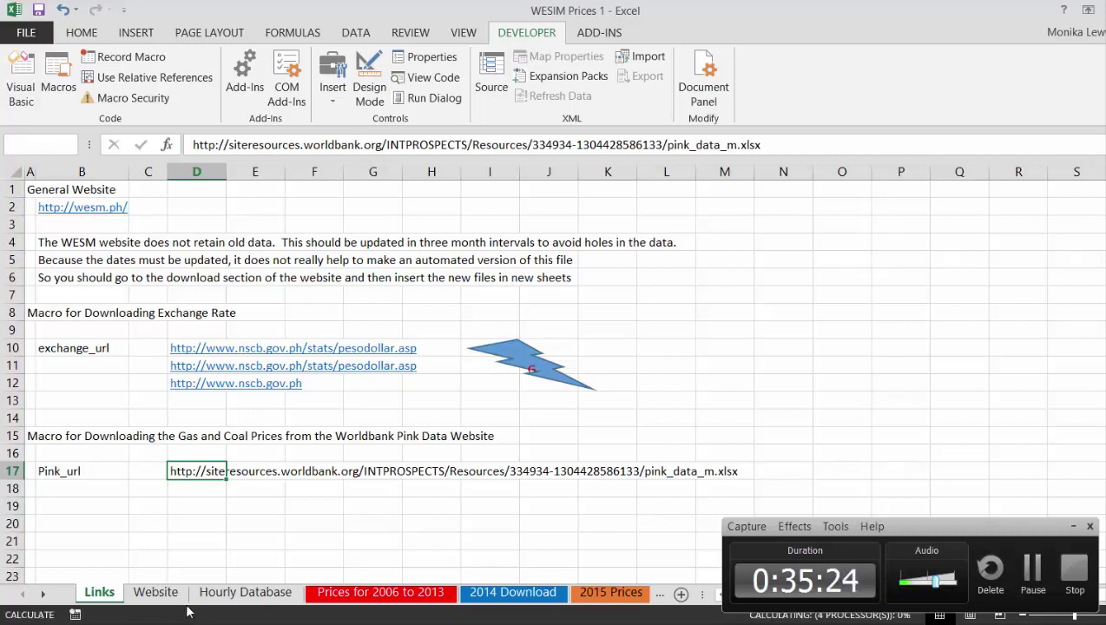
{"action": "left_click", "coordinate": [144, 490]}
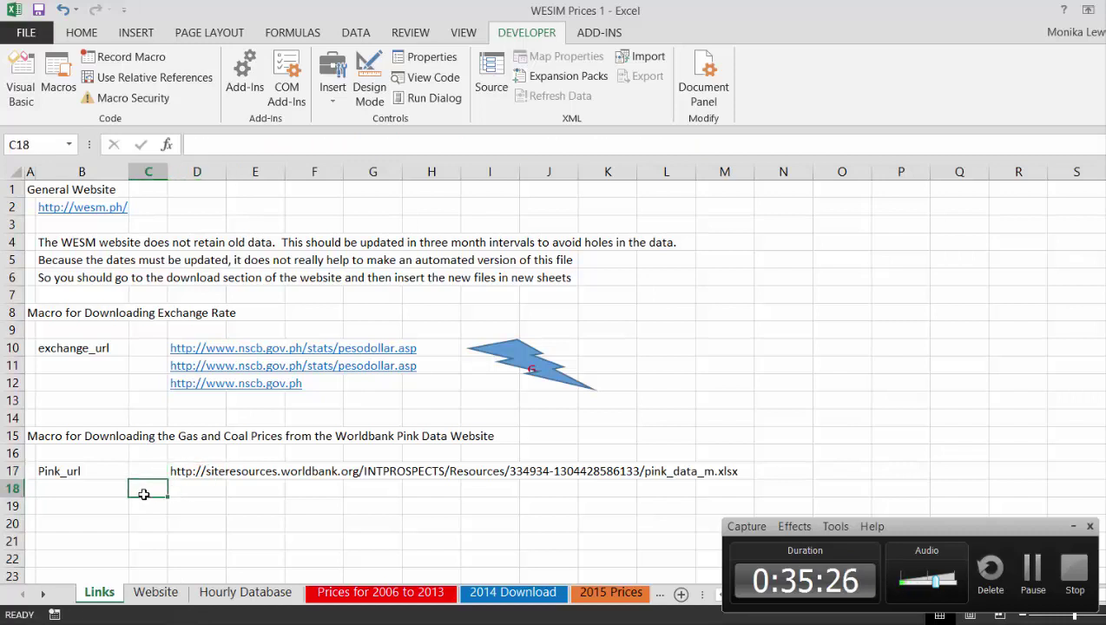
{"action": "key", "text": "ctrl+F3"}
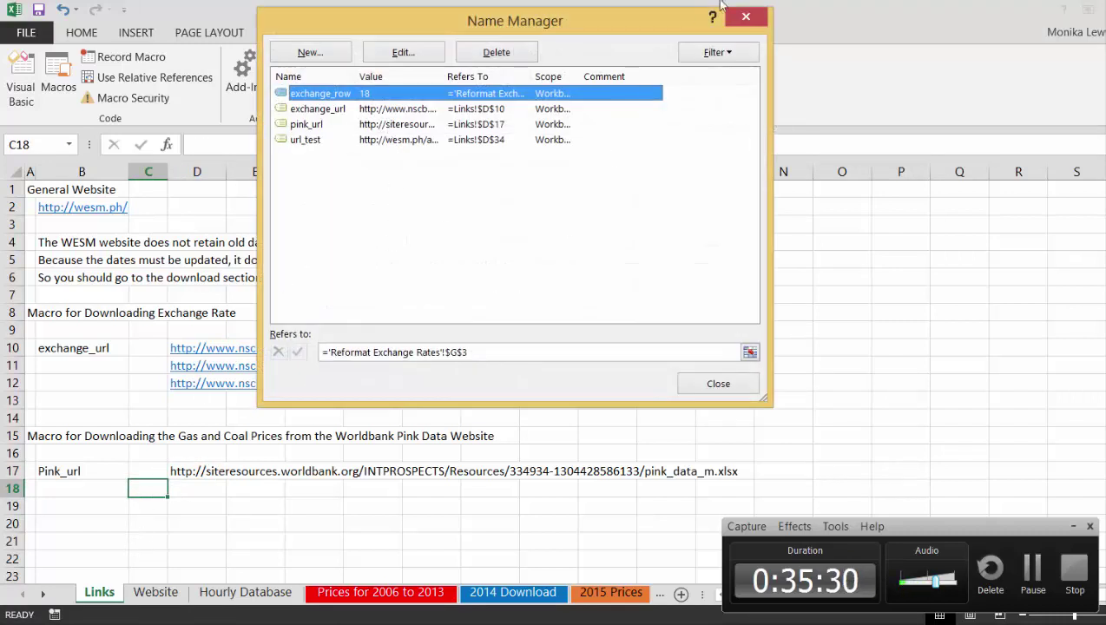
{"action": "left_click", "coordinate": [745, 17]}
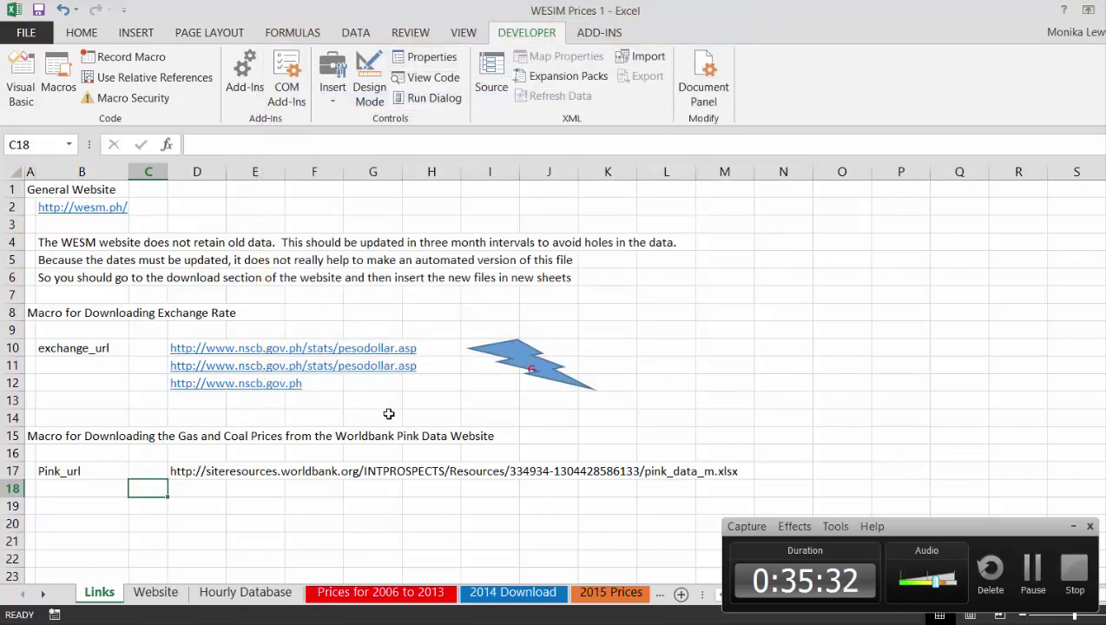
Copy the exchange rate lightning bolt shape and paste it just below the Pink_url row, around cell I19
{"action": "left_click", "coordinate": [383, 519]}
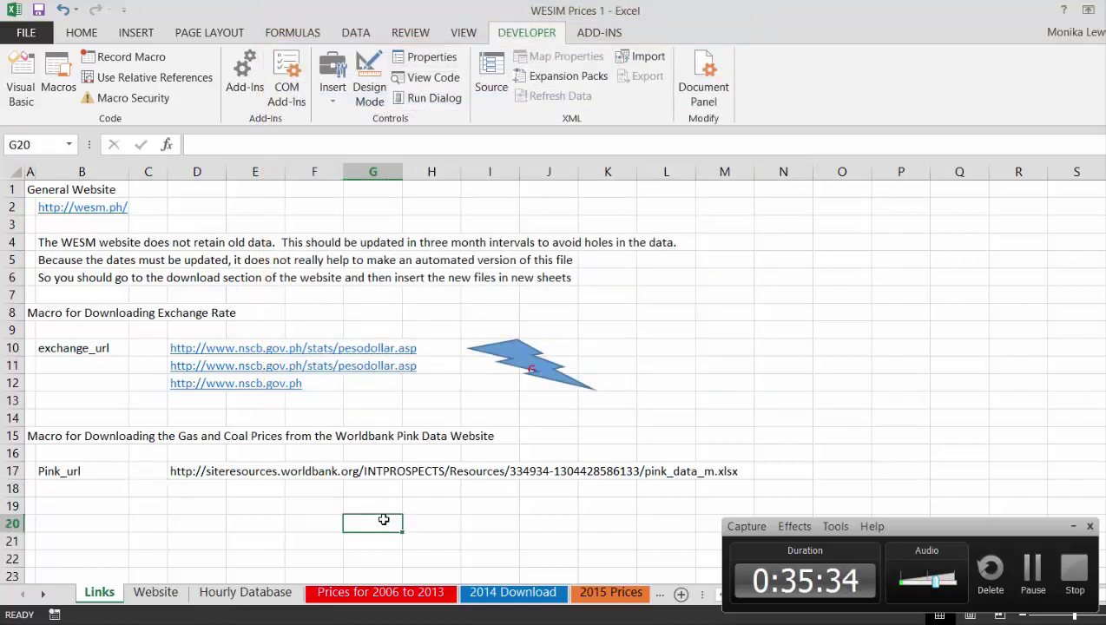
{"action": "right_click", "coordinate": [511, 359]}
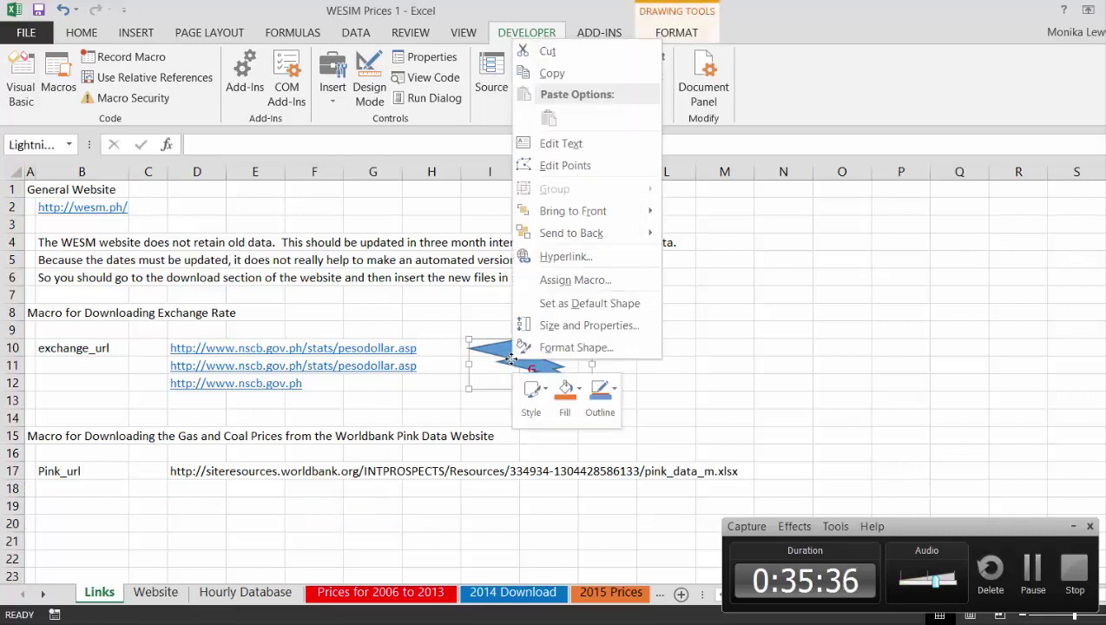
{"action": "left_click", "coordinate": [536, 74]}
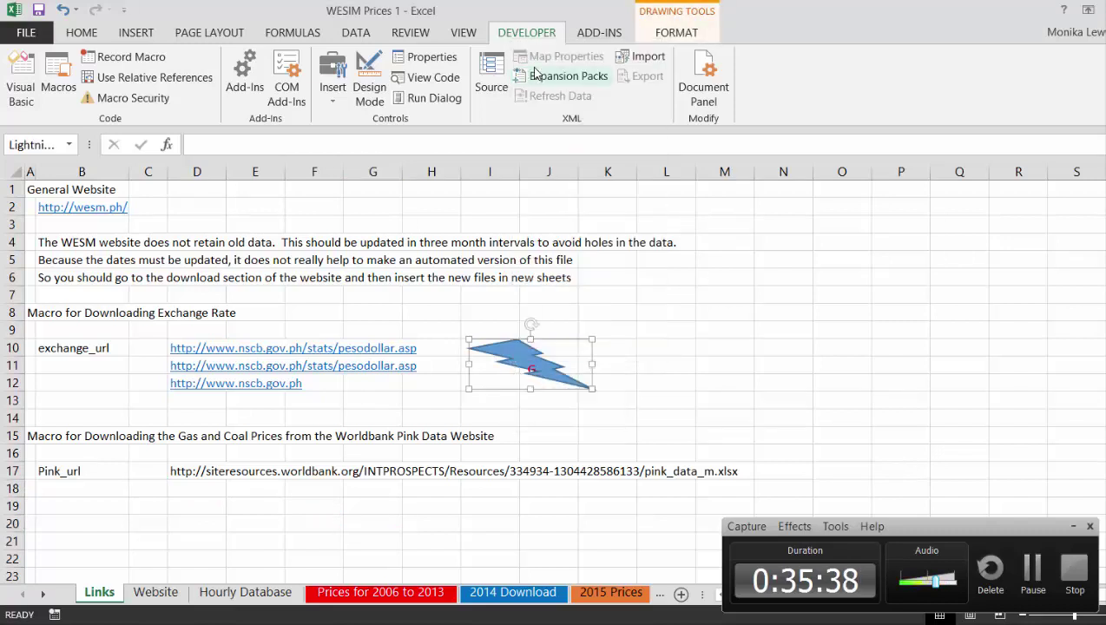
{"action": "left_click", "coordinate": [470, 508]}
{"action": "key", "text": "ctrl+v"}
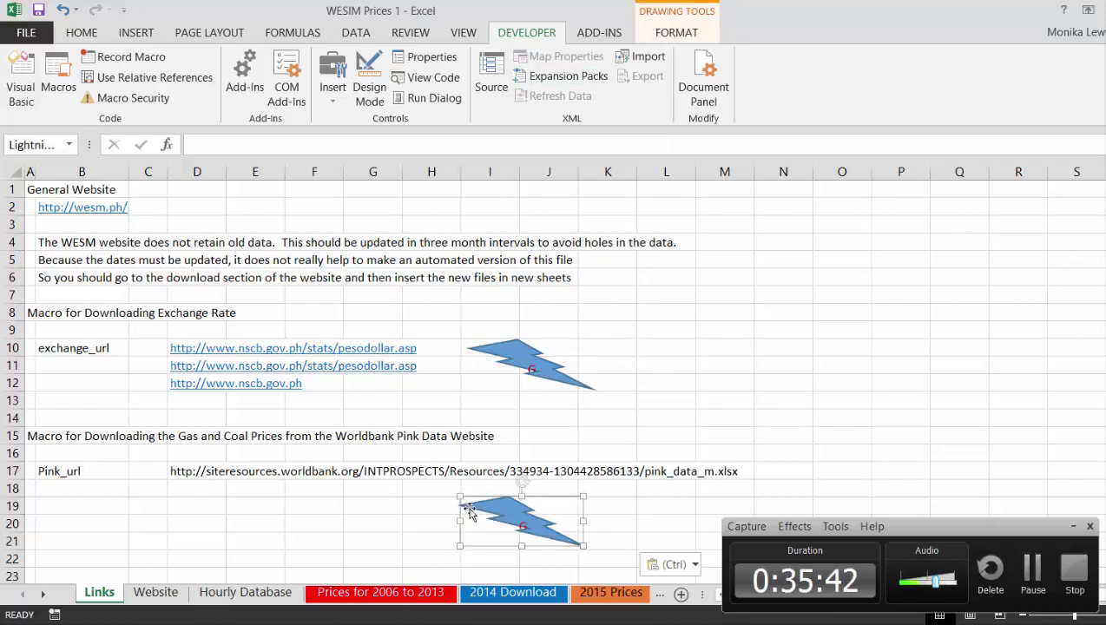
Open the macro assigned to the pasted lightning bolt for editing in the Visual Basic editor
{"action": "right_click", "coordinate": [497, 513]}
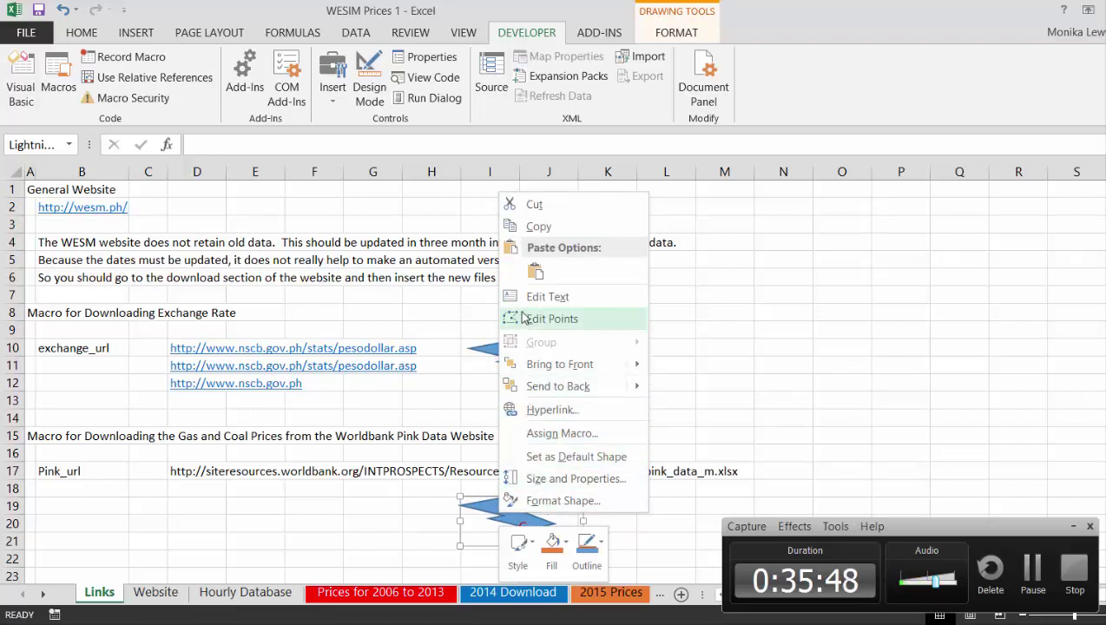
{"action": "left_click", "coordinate": [549, 433]}
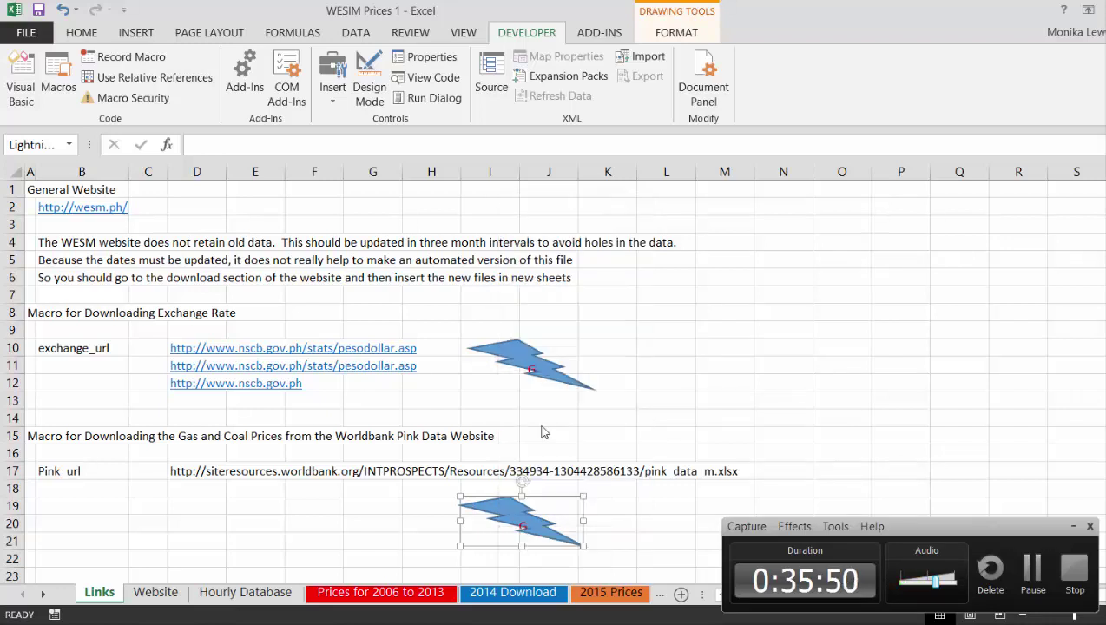
{"action": "left_click", "coordinate": [693, 302]}
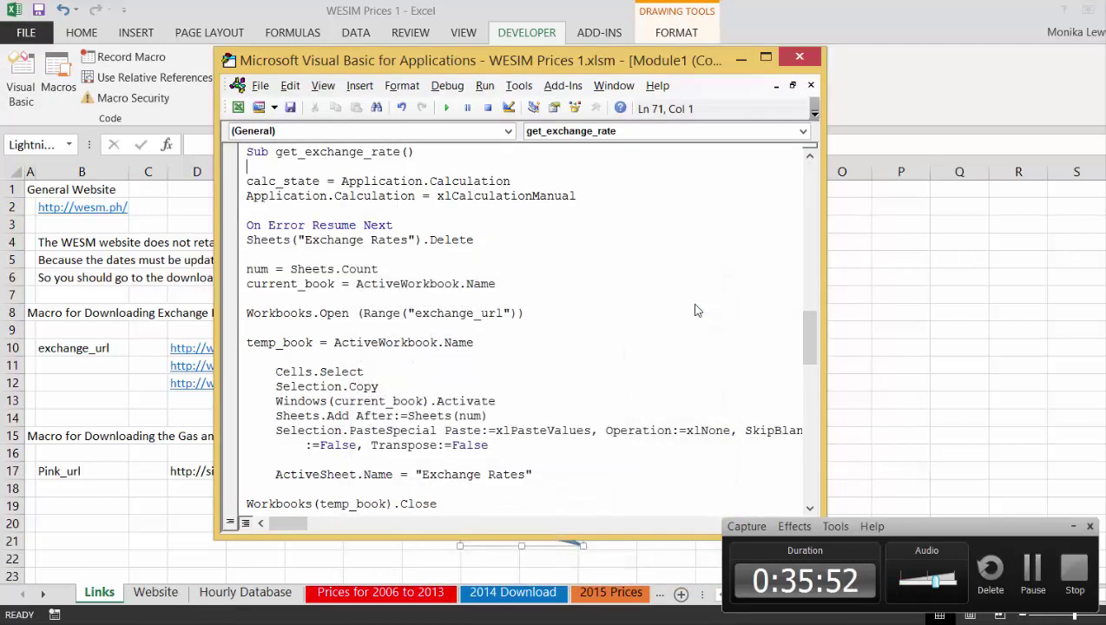
Copy the whole get_exchange_rate procedure and paste the duplicate directly below its End Sub
{"action": "key", "text": "shift+Down"}
{"action": "key", "text": "shift+Down"}
{"action": "key", "text": "shift+Down"}
{"action": "key", "text": "shift+Down"}
{"action": "key", "text": "shift+Down"}
{"action": "key", "text": "shift+Down"}
{"action": "key", "text": "shift+Down"}
{"action": "key", "text": "shift+Down"}
{"action": "key", "text": "shift+Down"}
{"action": "key", "text": "shift+Down"}
{"action": "key", "text": "shift+Down"}
{"action": "key", "text": "shift+Down"}
{"action": "key", "text": "shift+Down"}
{"action": "key", "text": "shift+Down"}
{"action": "key", "text": "shift+Down"}
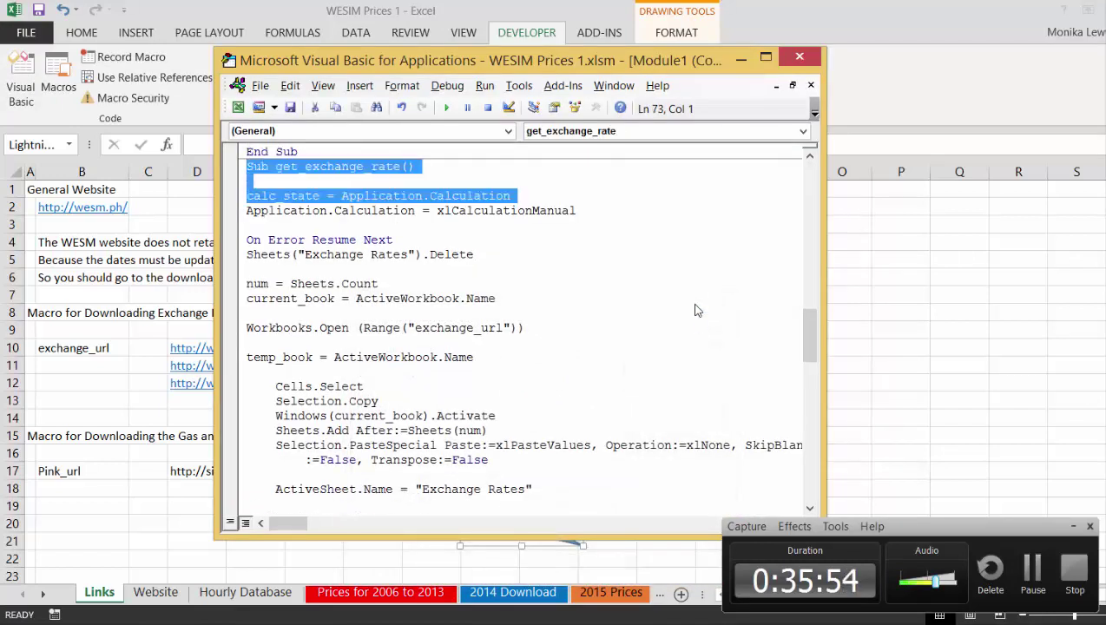
{"action": "key", "text": "shift+Down"}
{"action": "key", "text": "shift+Down"}
{"action": "key", "text": "shift+Down"}
{"action": "key", "text": "shift+Down"}
{"action": "key", "text": "shift+Down"}
{"action": "key", "text": "shift+Down"}
{"action": "key", "text": "shift+Down"}
{"action": "key", "text": "shift+Down"}
{"action": "key", "text": "shift+Down"}
{"action": "key", "text": "shift+Down"}
{"action": "key", "text": "shift+Down"}
{"action": "key", "text": "shift+Down"}
{"action": "key", "text": "shift+Down"}
{"action": "key", "text": "shift+Down"}
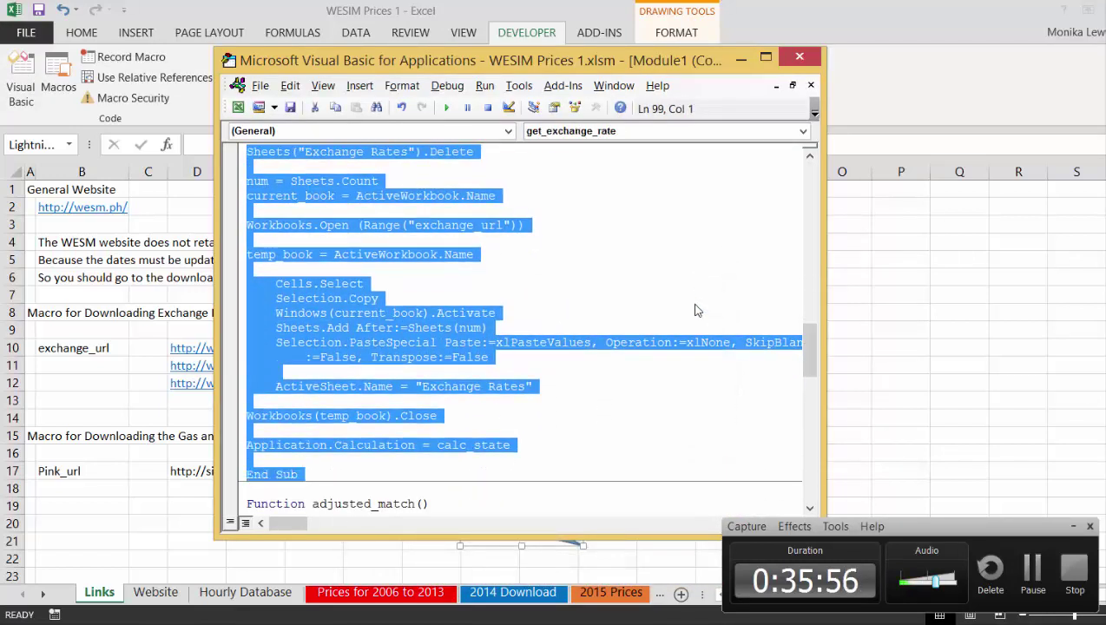
{"action": "key", "text": "ctrl+c"}
{"action": "key", "text": "Right"}
{"action": "key", "text": "Return"}
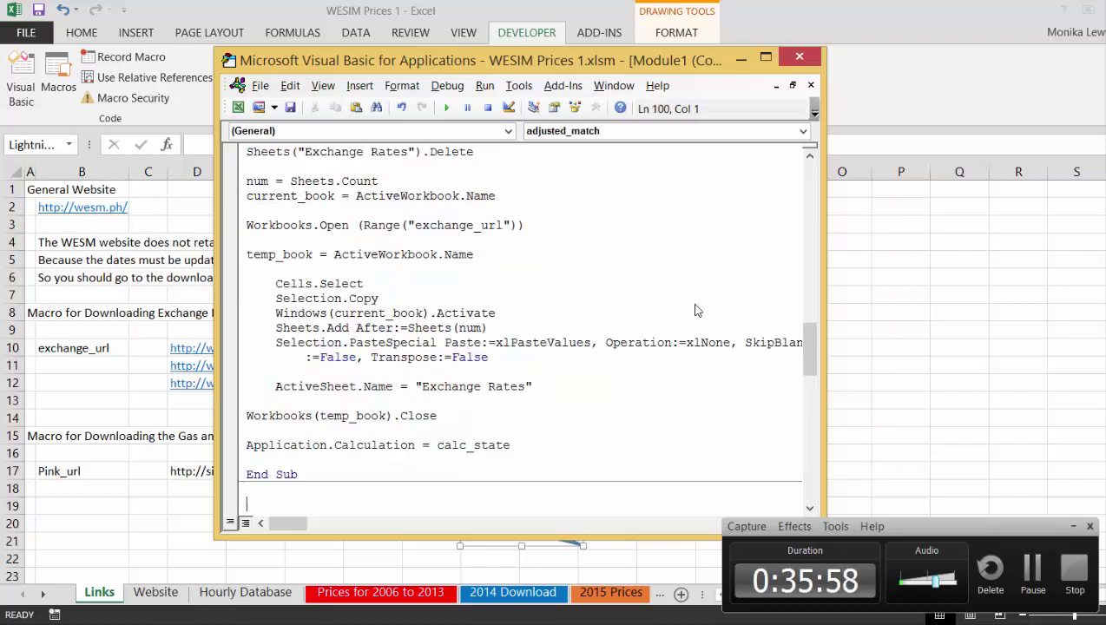
{"action": "key", "text": "ctrl+v"}
Rename the duplicated get_exchange_rate procedure as get_pink
{"action": "key", "text": "Up"}
{"action": "key", "text": "Up"}
{"action": "key", "text": "Up"}
{"action": "key", "text": "Up"}
{"action": "key", "text": "Up"}
{"action": "key", "text": "Up"}
{"action": "key", "text": "Up"}
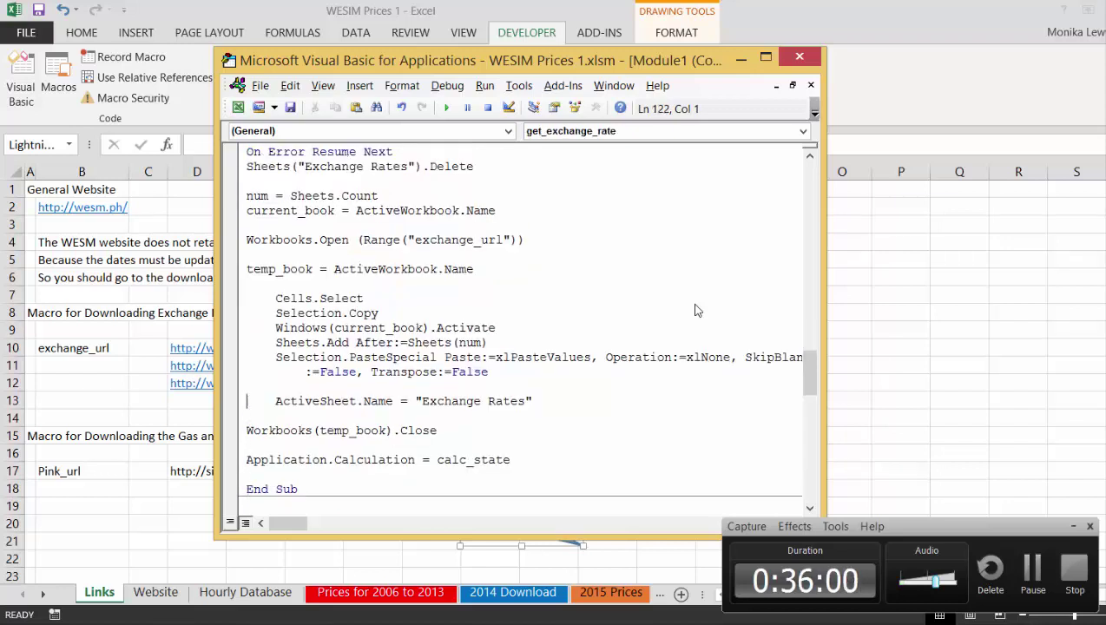
{"action": "key", "text": "Up"}
{"action": "key", "text": "Up"}
{"action": "key", "text": "Up"}
{"action": "key", "text": "Up"}
{"action": "key", "text": "Up"}
{"action": "key", "text": "Up"}
{"action": "key", "text": "Up"}
{"action": "key", "text": "Up"}
{"action": "key", "text": "Up"}
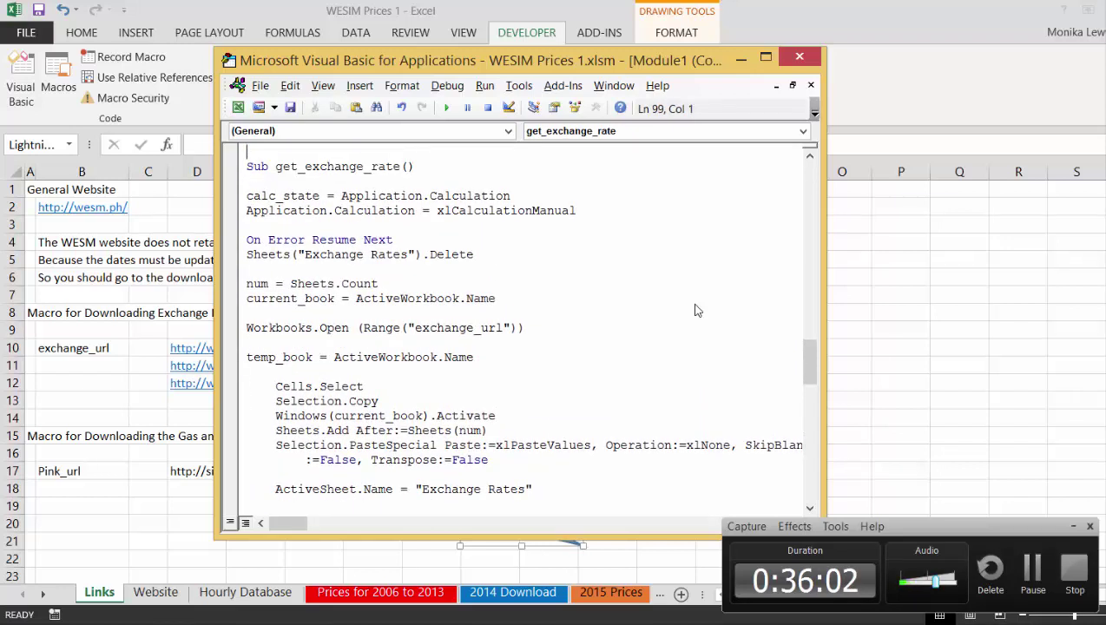
{"action": "key", "text": "Up"}
{"action": "key", "text": "Up"}
{"action": "key", "text": "End"}
{"action": "key", "text": "Down"}
{"action": "key", "text": "Down"}
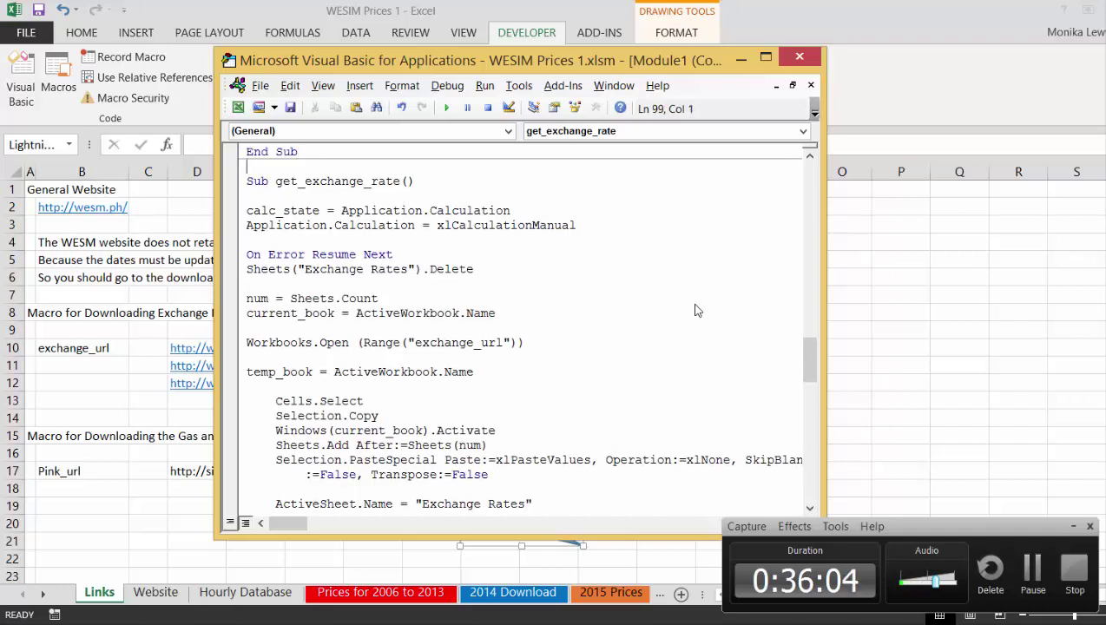
{"action": "key", "text": "Right"}
{"action": "key", "text": "Right"}
{"action": "key", "text": "Right"}
{"action": "key", "text": "Right"}
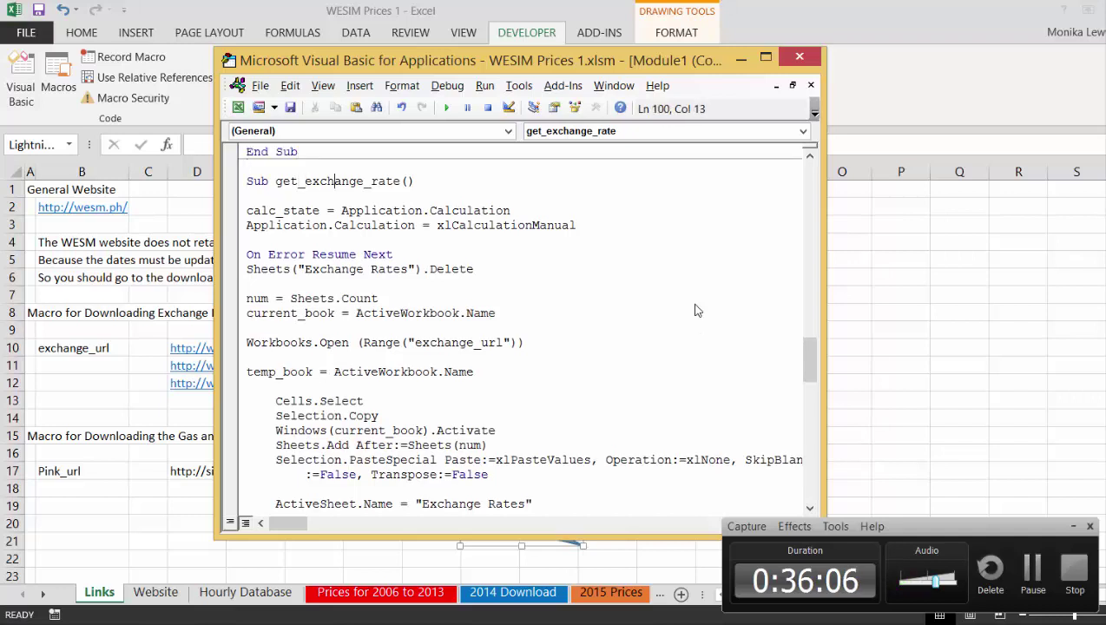
{"action": "key", "text": "Right"}
{"action": "key", "text": "BackSpace"}
{"action": "key", "text": "BackSpace"}
{"action": "key", "text": "BackSpace"}
{"action": "key", "text": "BackSpace"}
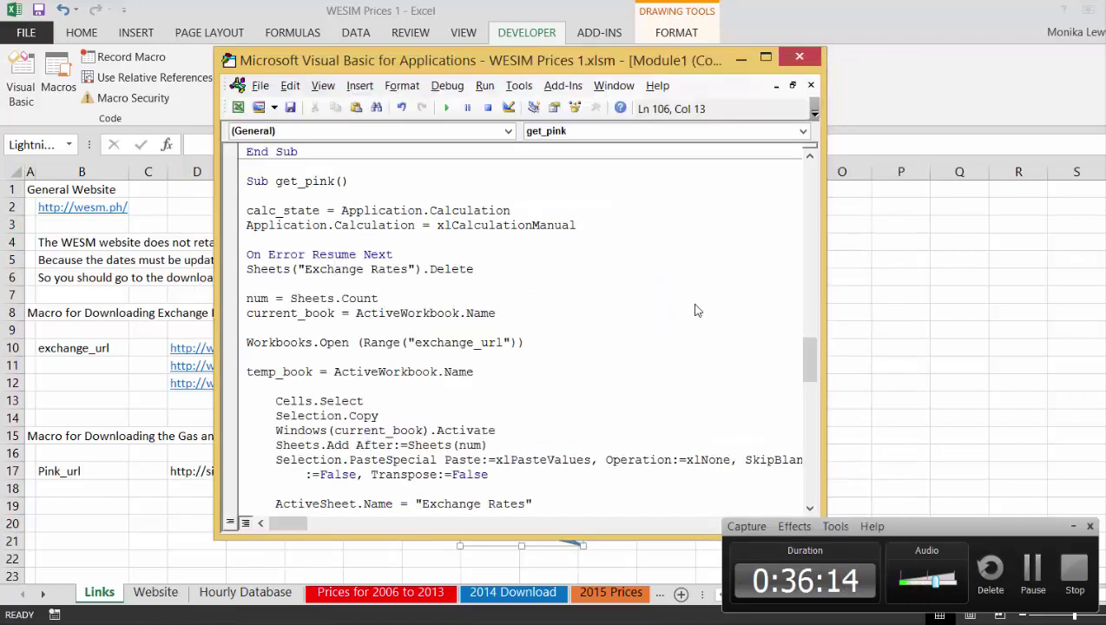
Change the sheet name in get_pink's Sheets Delete line to "Pink Data"
{"action": "key", "text": "Left"}
{"action": "type", "text": "P"}
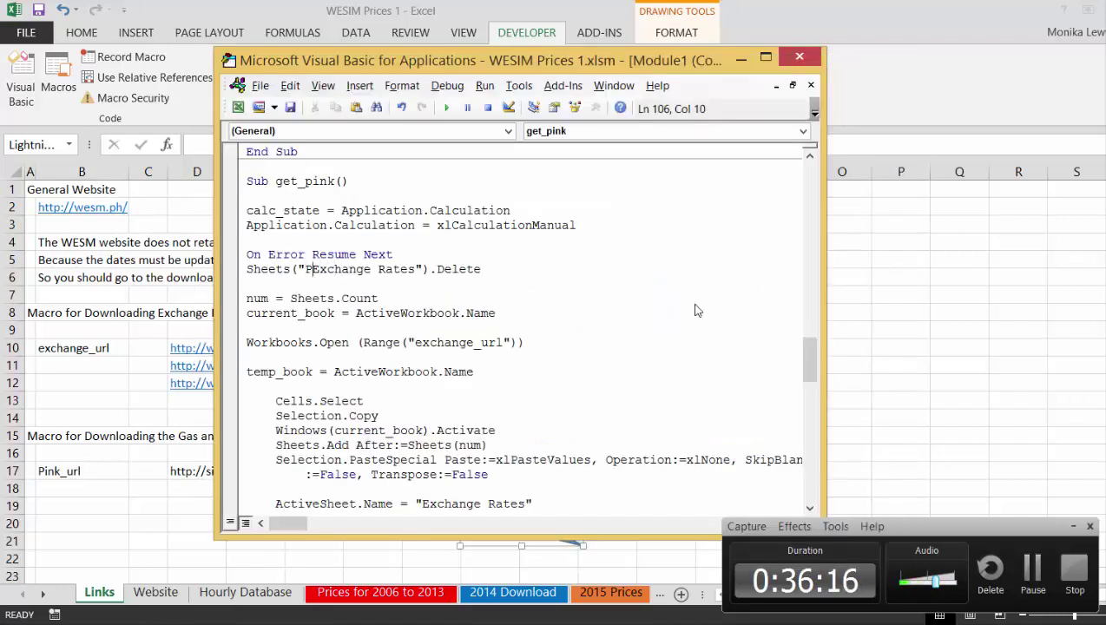
{"action": "type", "text": "ink "}
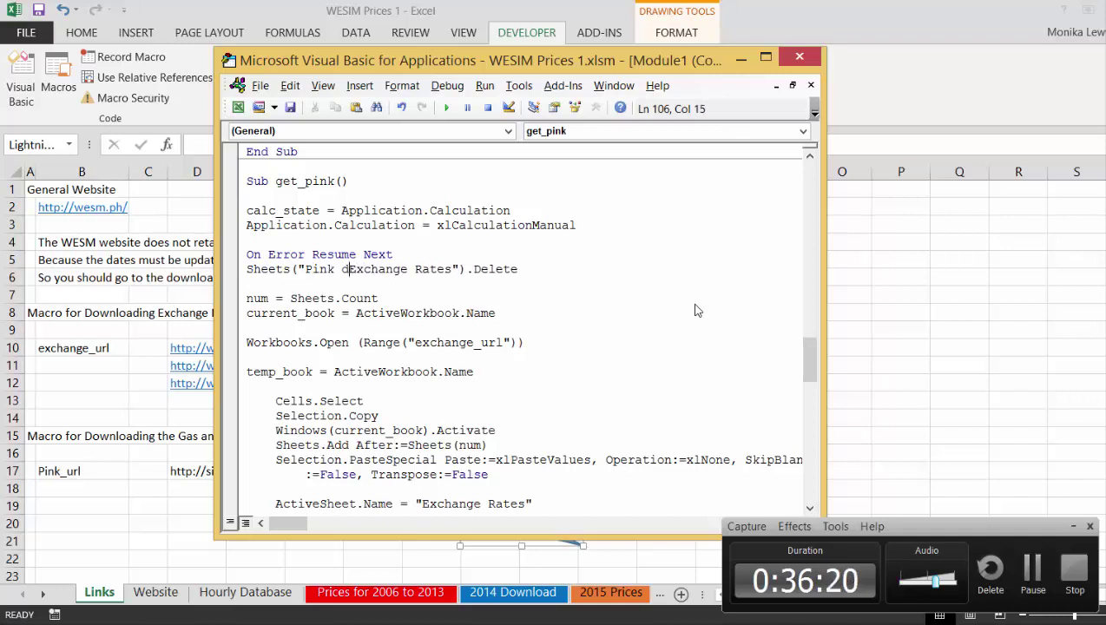
{"action": "type", "text": "Data"}
{"action": "key", "text": "Delete"}
{"action": "key", "text": "Delete"}
{"action": "key", "text": "Delete"}
{"action": "key", "text": "Delete"}
{"action": "key", "text": "Delete"}
{"action": "key", "text": "Delete"}
{"action": "key", "text": "Delete"}
{"action": "key", "text": "Delete"}
{"action": "key", "text": "Delete"}
{"action": "key", "text": "Delete"}
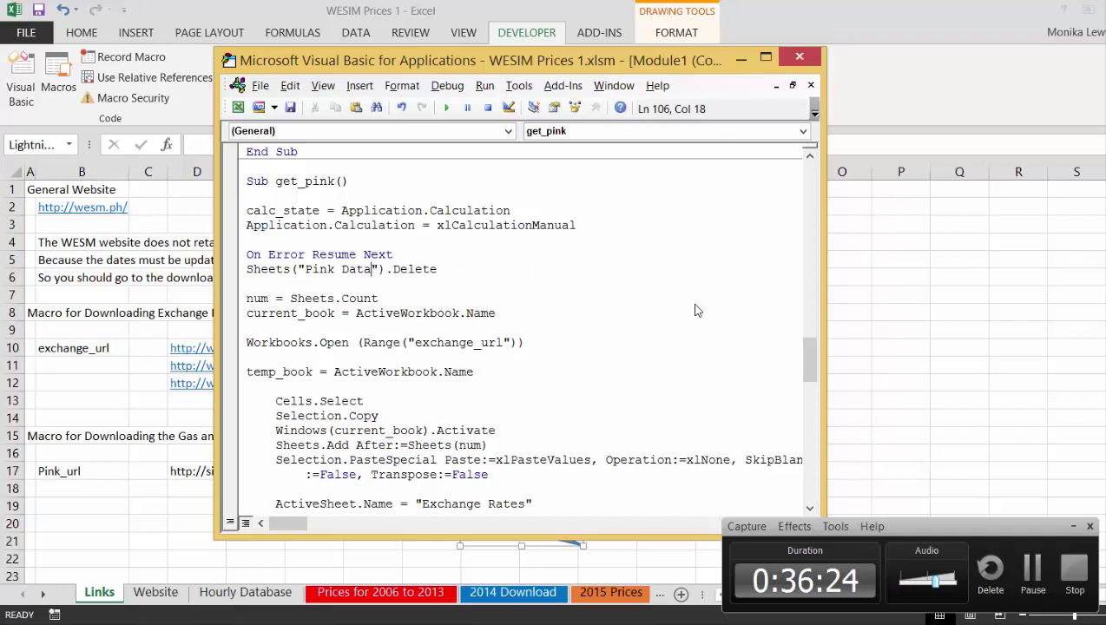
Change the range name in get_pink's Workbooks.Open line to "pink_url"
{"action": "key", "text": "Down"}
{"action": "key", "text": "Down"}
{"action": "key", "text": "Down"}
{"action": "key", "text": "Down"}
{"action": "key", "text": "Down"}
{"action": "key", "text": "Right"}
{"action": "key", "text": "Right"}
{"action": "key", "text": "Right"}
{"action": "key", "text": "Right"}
{"action": "key", "text": "BackSpace"}
{"action": "key", "text": "BackSpace"}
{"action": "key", "text": "BackSpace"}
{"action": "key", "text": "BackSpace"}
{"action": "key", "text": "BackSpace"}
{"action": "key", "text": "BackSpace"}
{"action": "key", "text": "BackSpace"}
{"action": "key", "text": "BackSpace"}
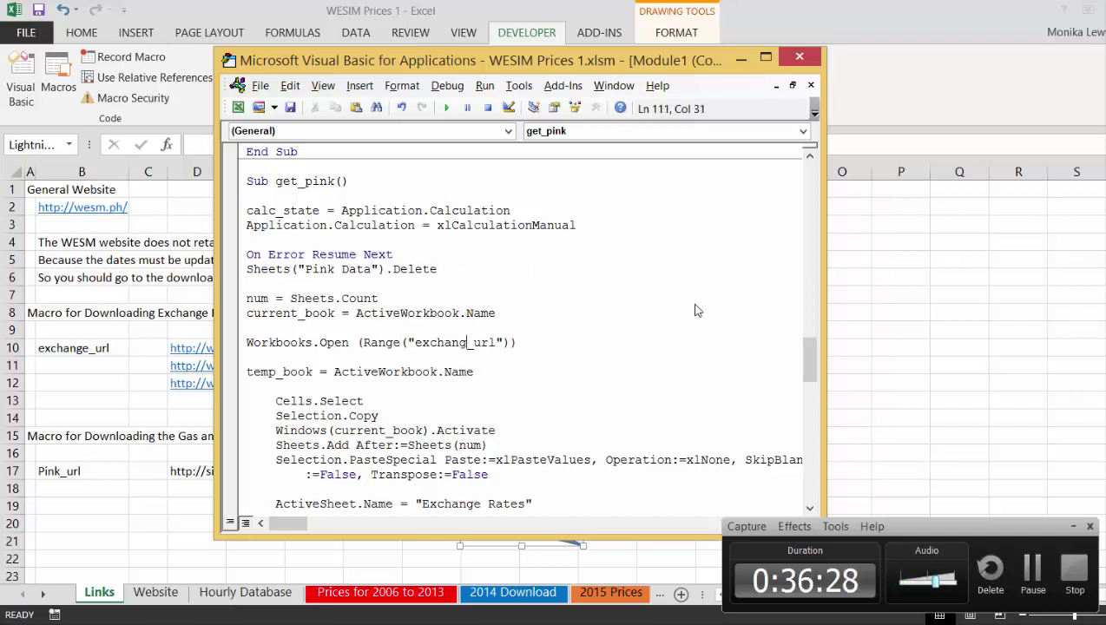
{"action": "type", "text": "pink"}
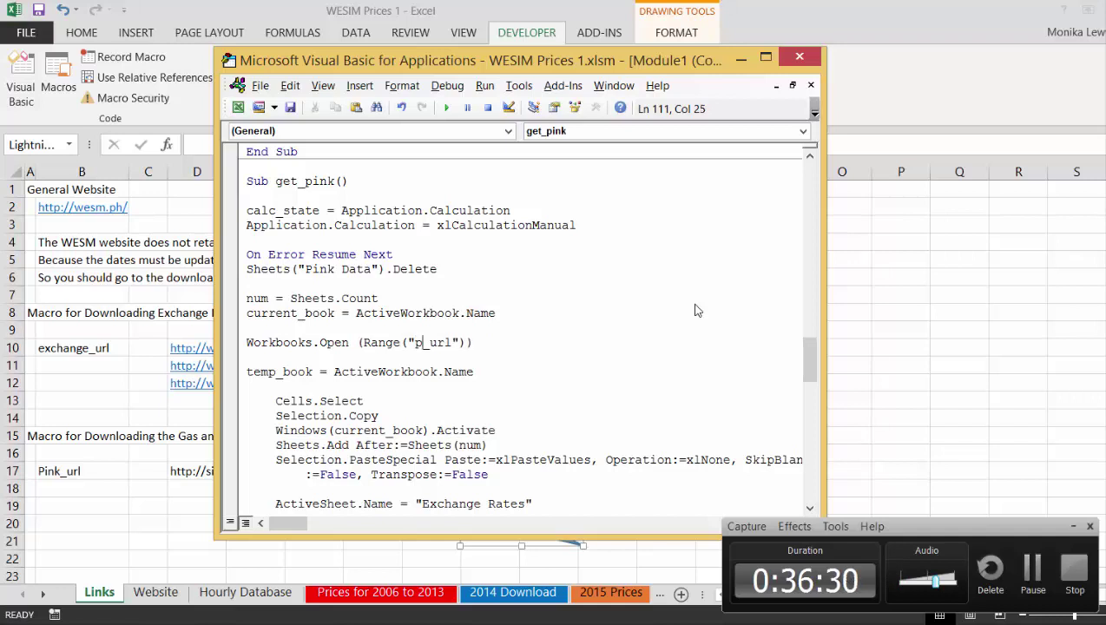
{"action": "key", "text": "Home"}
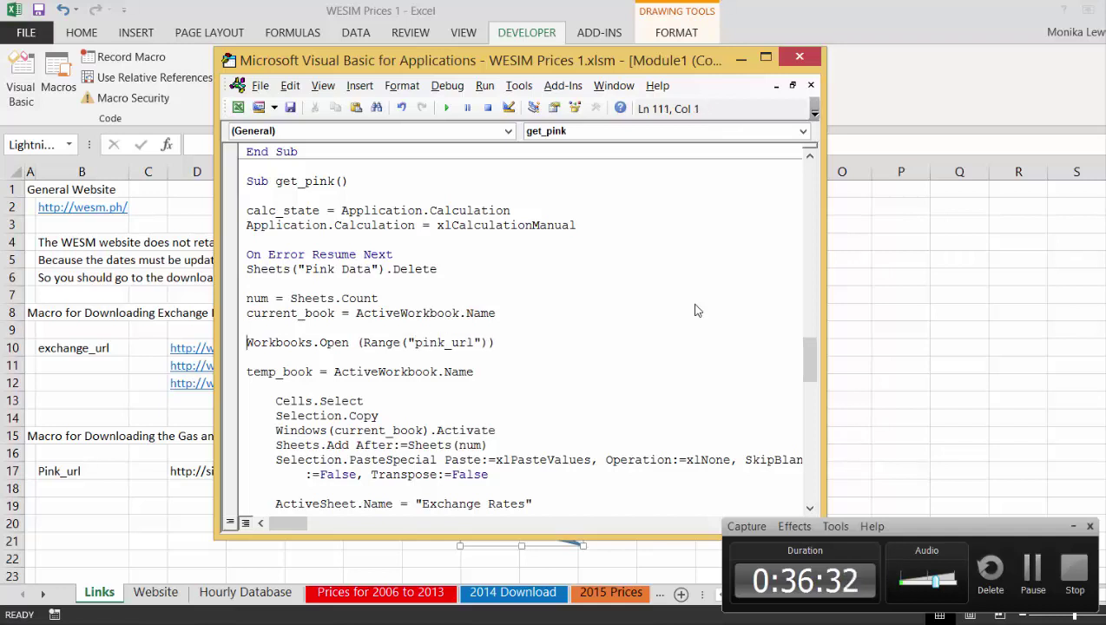
Set the ActiveSheet.Name value in get_pink to "Pink Data"
{"action": "key", "text": "Down"}
{"action": "key", "text": "Down"}
{"action": "key", "text": "Down"}
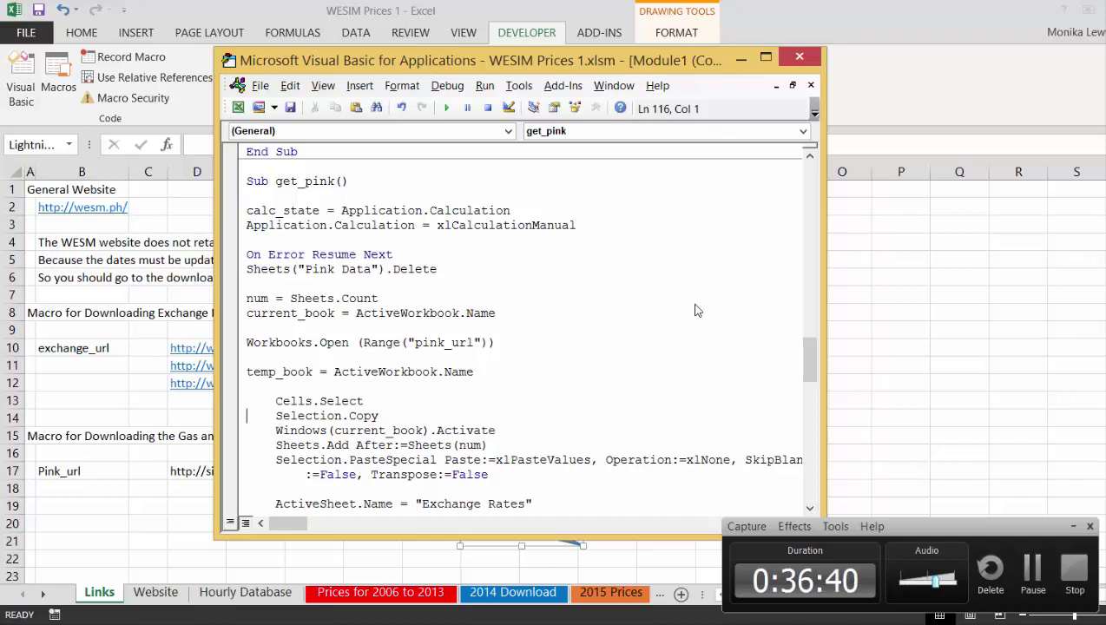
{"action": "key", "text": "Down"}
{"action": "key", "text": "Down"}
{"action": "key", "text": "Down"}
{"action": "key", "text": "Down"}
{"action": "key", "text": "Down"}
{"action": "key", "text": "Down"}
{"action": "key", "text": "Down"}
{"action": "key", "text": "Down"}
{"action": "key", "text": "Down"}
{"action": "key", "text": "Down"}
{"action": "key", "text": "Down"}
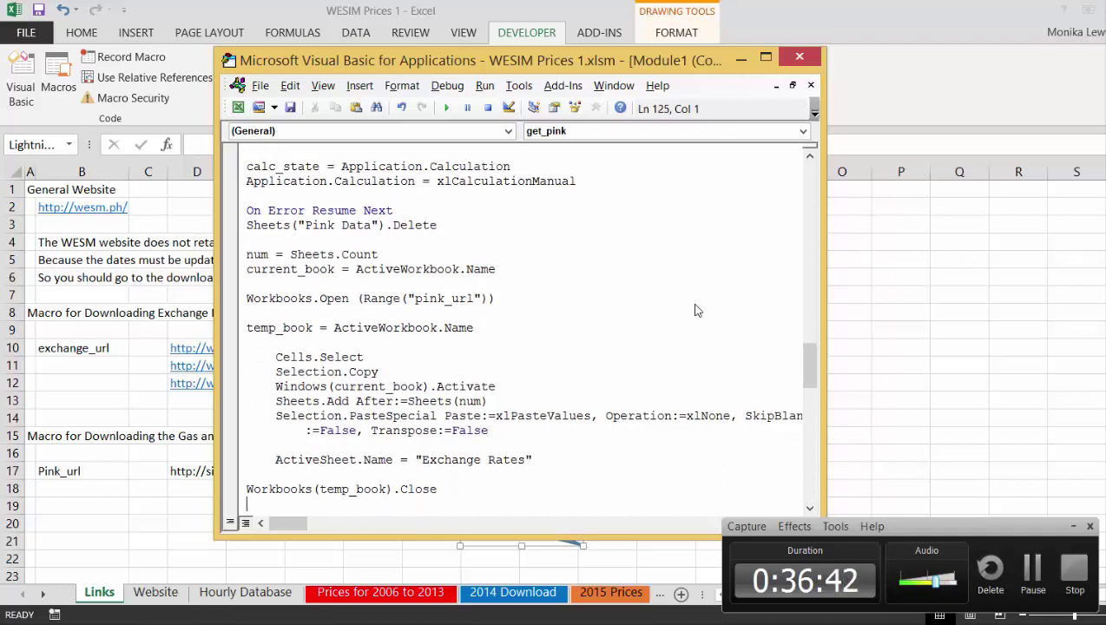
{"action": "key", "text": "Up"}
{"action": "key", "text": "Up"}
{"action": "key", "text": "Up"}
{"action": "key", "text": "Up"}
{"action": "key", "text": "Up"}
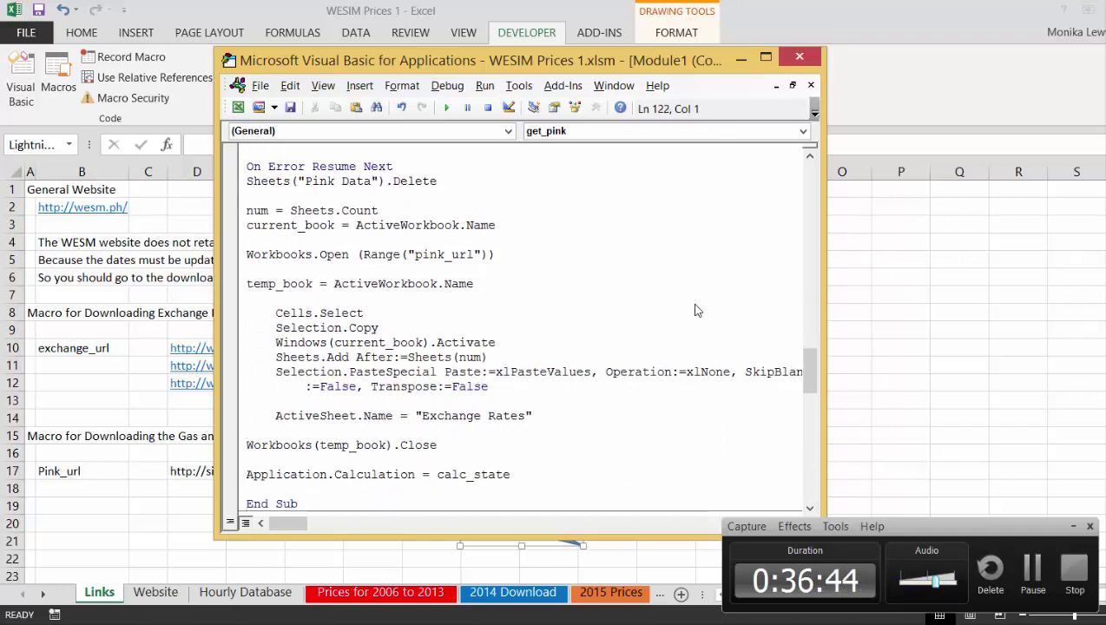
{"action": "key", "text": "Up"}
{"action": "key", "text": "End"}
{"action": "key", "text": "Down"}
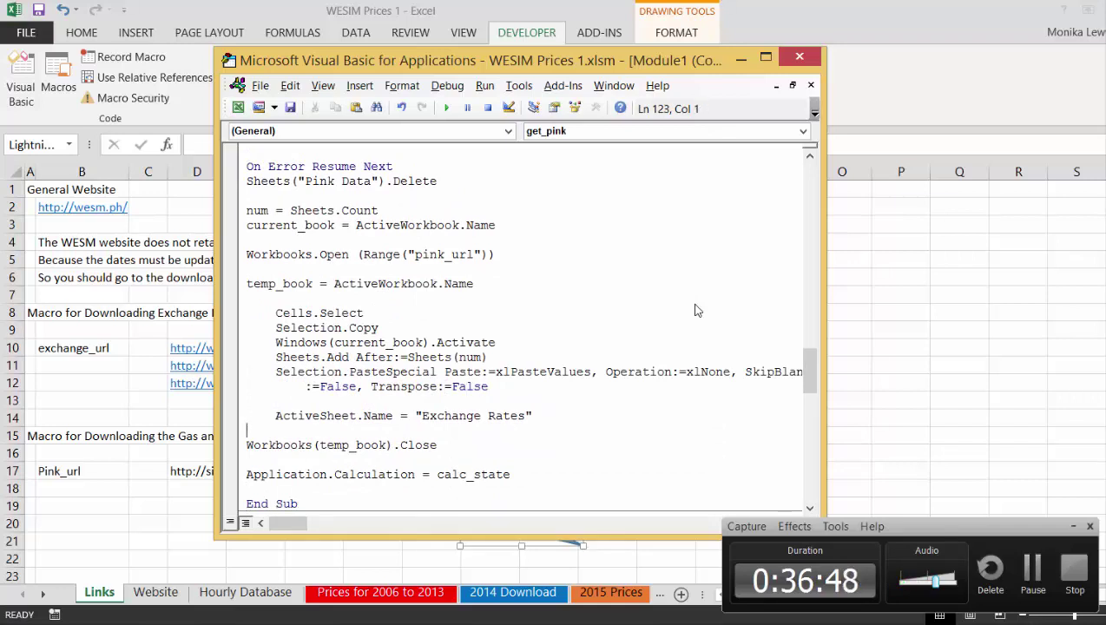
{"action": "key", "text": "End"}
{"action": "key", "text": "Left"}
{"action": "key", "text": "BackSpace"}
{"action": "key", "text": "BackSpace"}
{"action": "key", "text": "BackSpace"}
{"action": "key", "text": "BackSpace"}
{"action": "key", "text": "BackSpace"}
{"action": "key", "text": "BackSpace"}
{"action": "key", "text": "BackSpace"}
{"action": "key", "text": "BackSpace"}
{"action": "key", "text": "BackSpace"}
{"action": "key", "text": "BackSpace"}
{"action": "key", "text": "BackSpace"}
{"action": "key", "text": "BackSpace"}
{"action": "key", "text": "BackSpace"}
{"action": "key", "text": "BackSpace"}
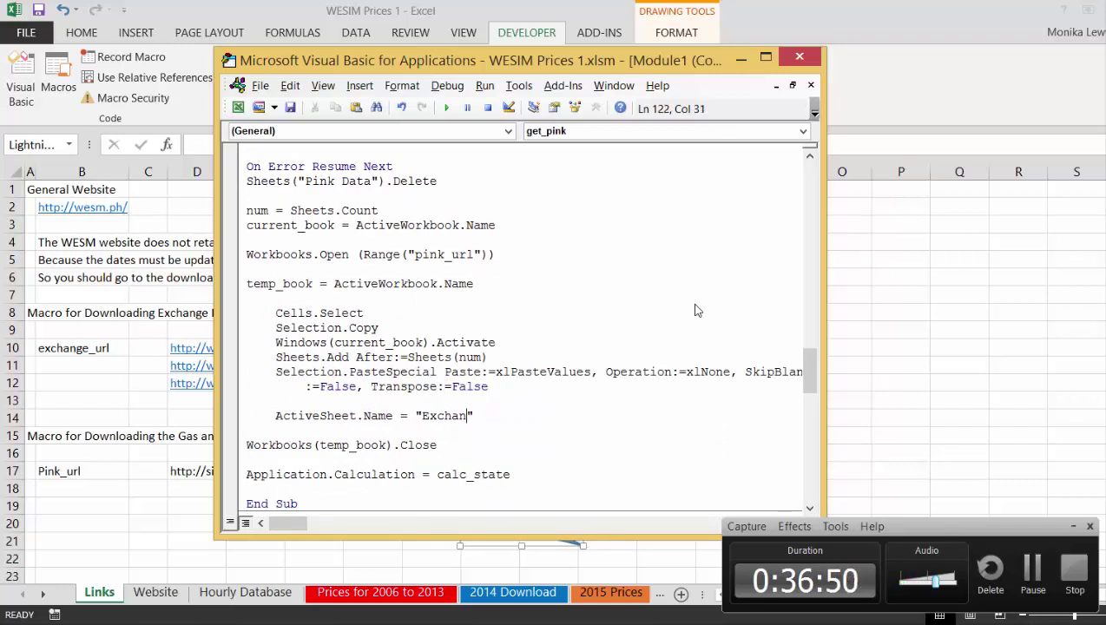
{"action": "type", "text": "Pink "}
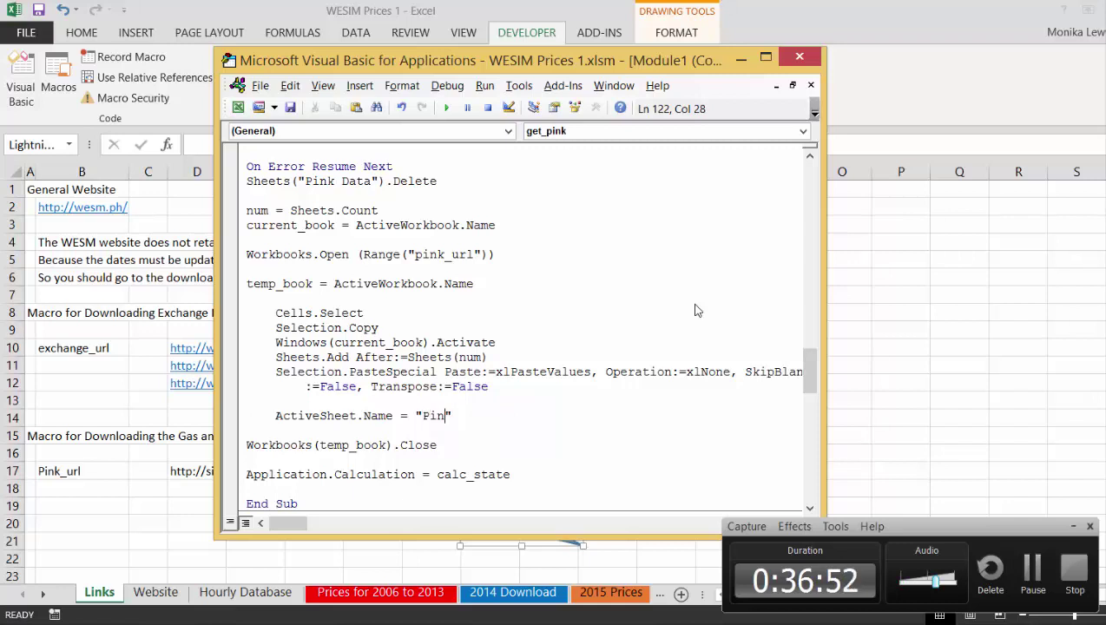
{"action": "type", "text": "Data"}
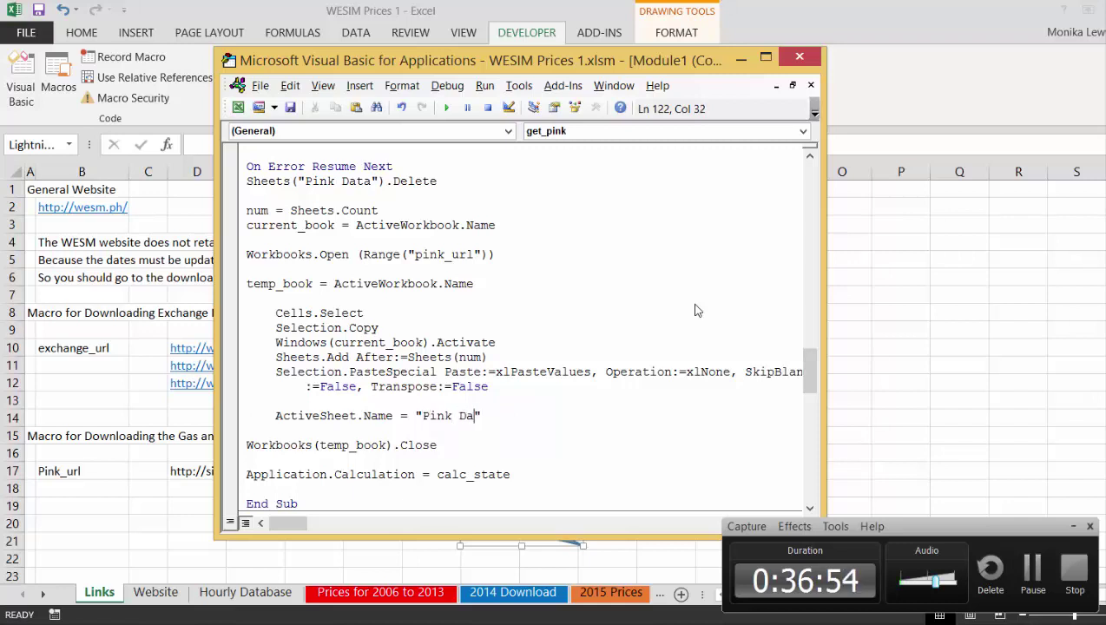
{"action": "key", "text": "Up"}
{"action": "key", "text": "Right"}
{"action": "key", "text": "Up"}
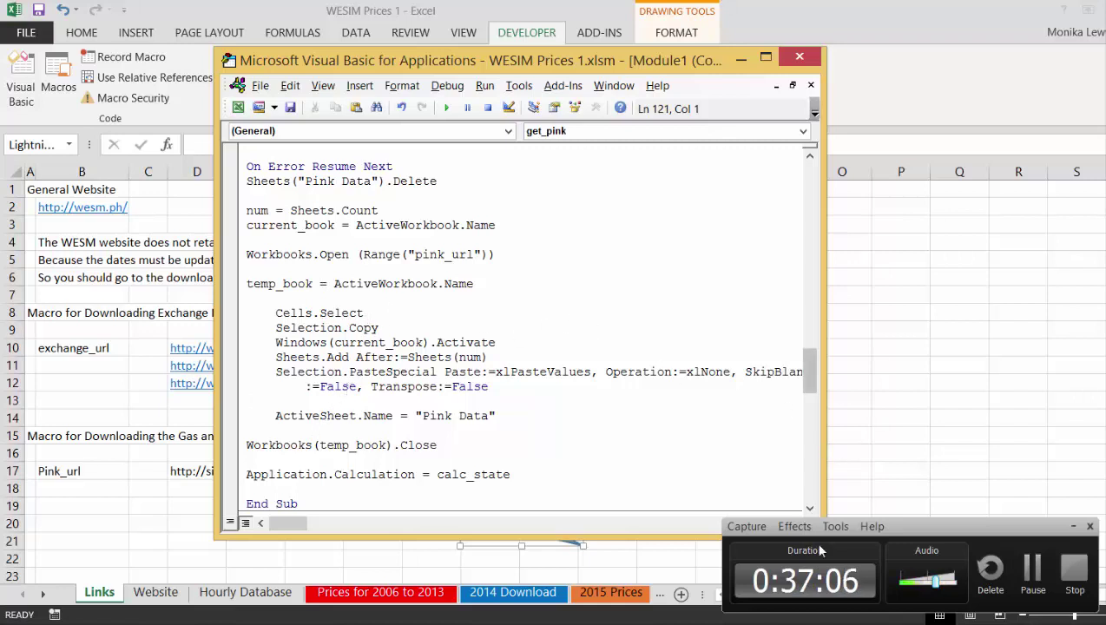
{"action": "left_click", "coordinate": [1037, 566]}
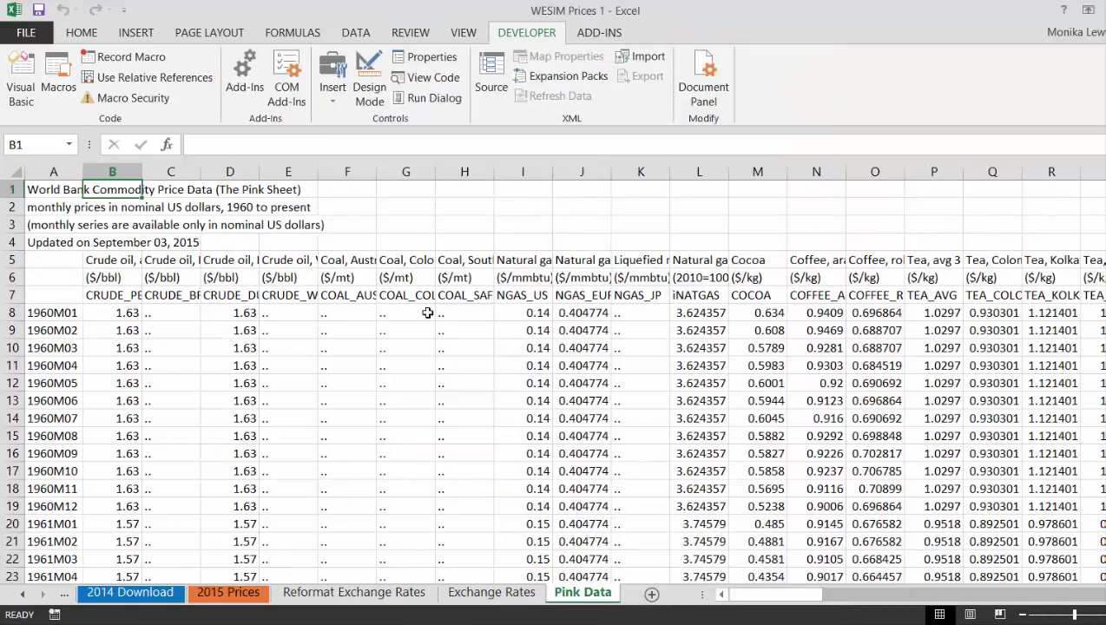
Examine the monthly date labels and commodity prices on the Pink Data sheet, and open the Exchange Rates sheet to compare its layout
{"action": "left_click", "coordinate": [211, 397]}
{"action": "key", "text": "Left"}
{"action": "key", "text": "Left"}
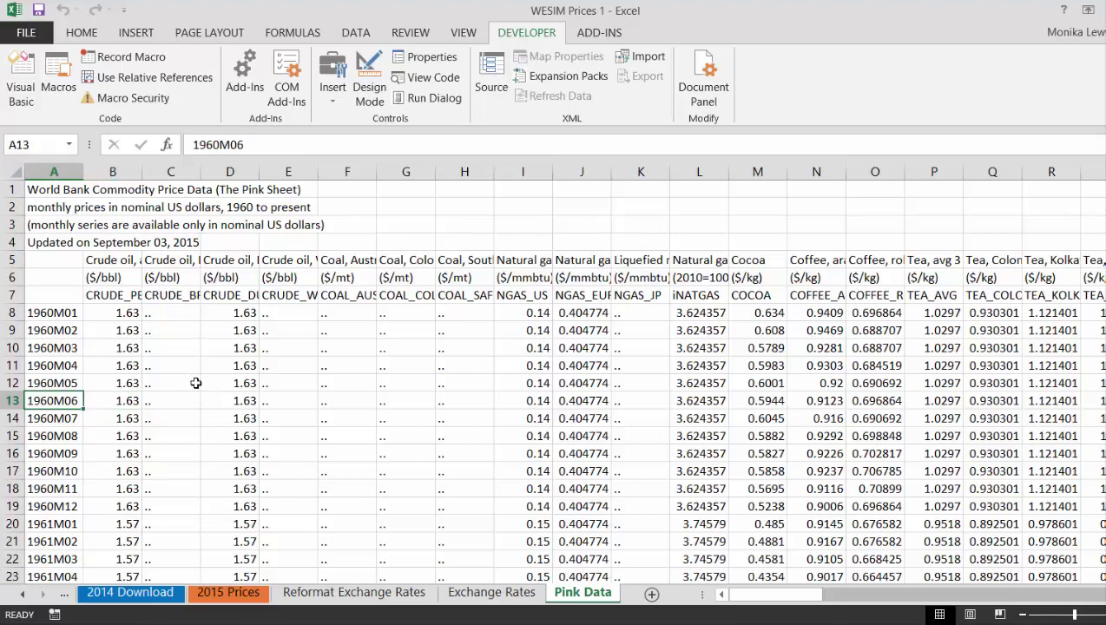
{"action": "left_click", "coordinate": [226, 383]}
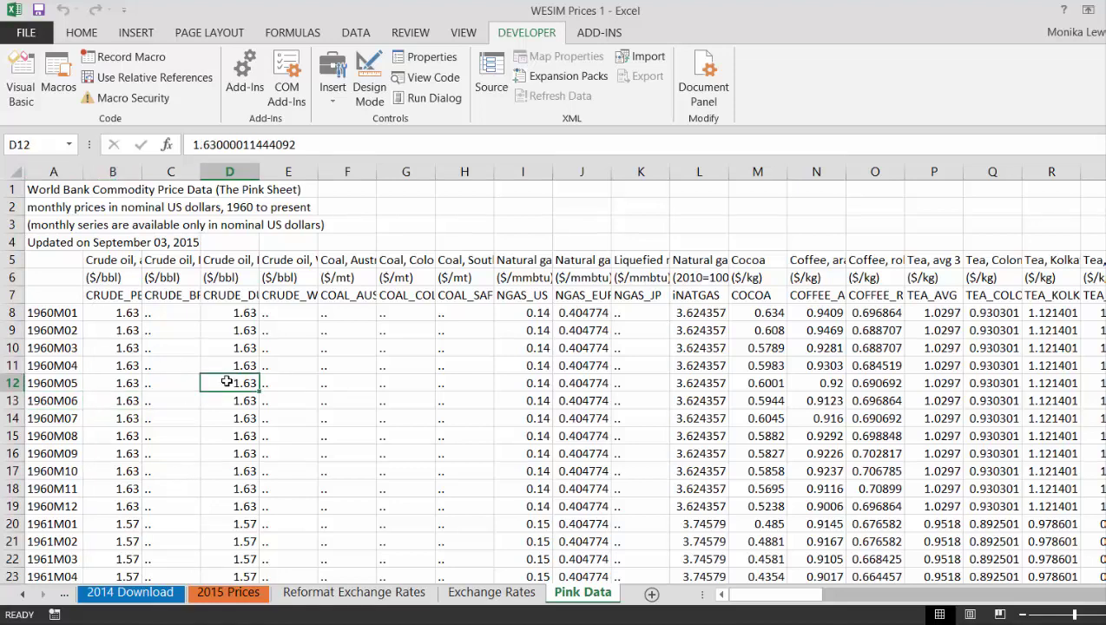
{"action": "key", "text": "ctrl+Page_Up"}
{"action": "key", "text": "ctrl+Page_Up"}
{"action": "key", "text": "ctrl+Page_Down"}
{"action": "key", "text": "ctrl+Page_Down"}
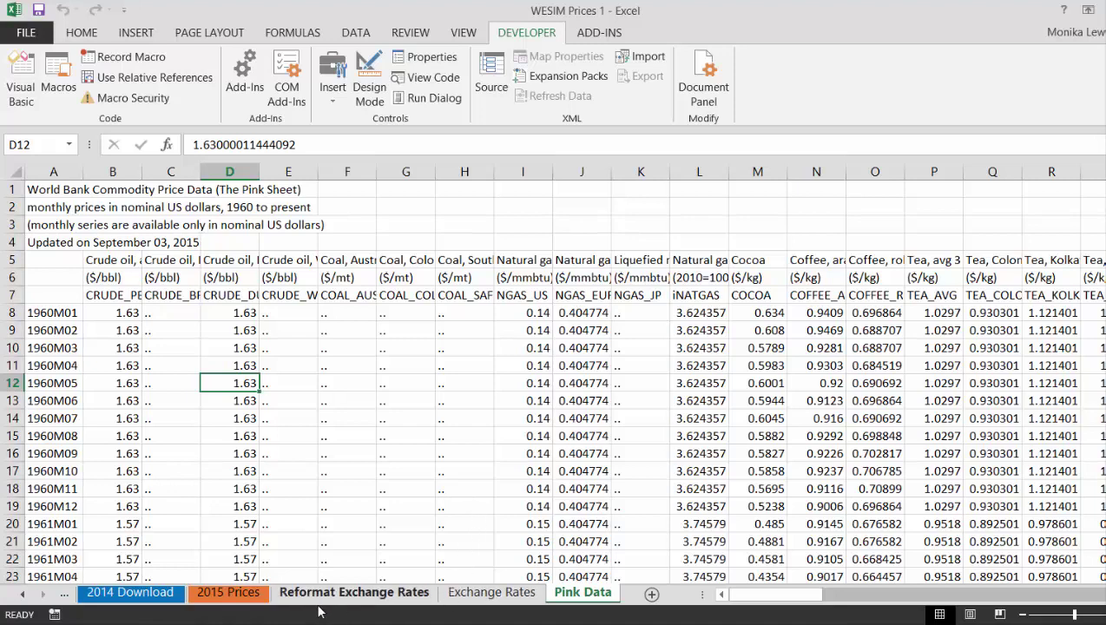
{"action": "left_click", "coordinate": [486, 598]}
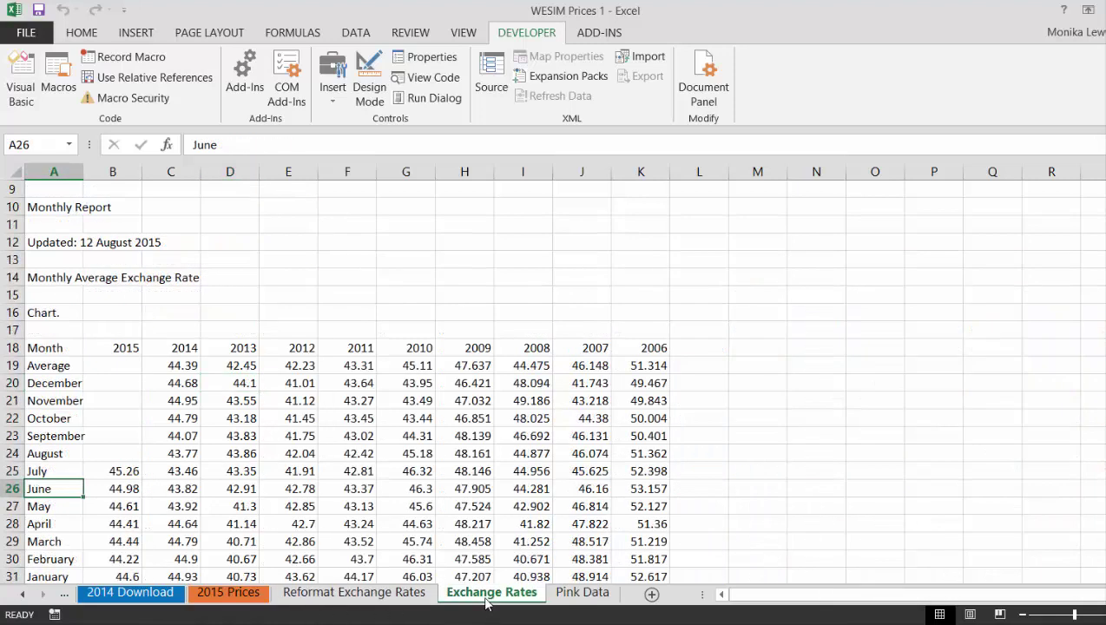
Insert a new worksheet before the Exchange Rates sheet and name it Reformat Pink Data
{"action": "key", "text": "shift+F11"}
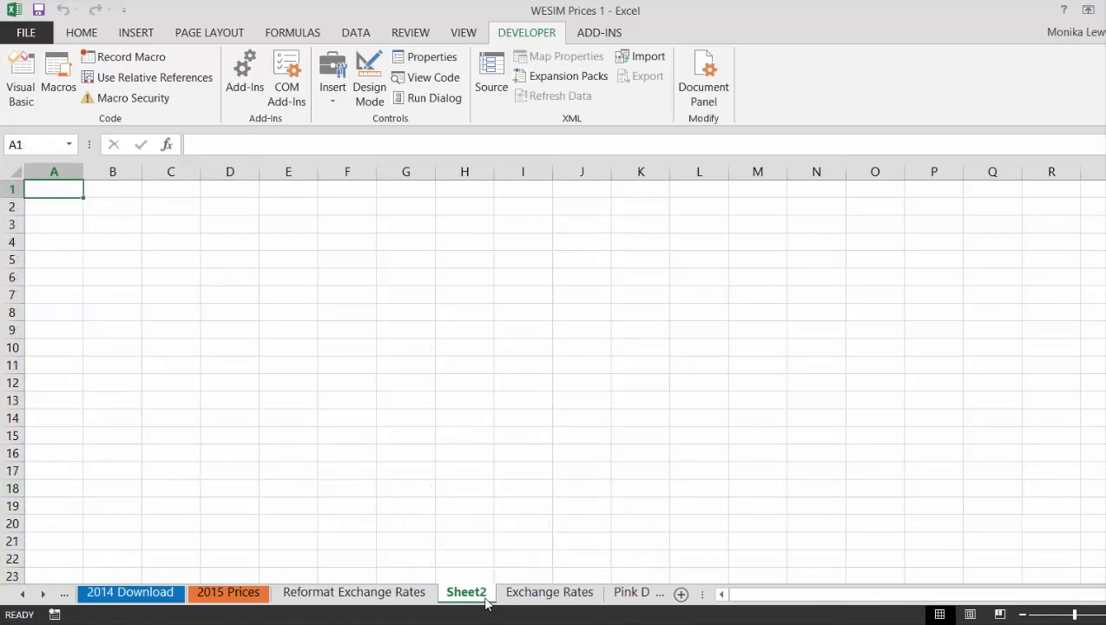
{"action": "double_click", "coordinate": [460, 595]}
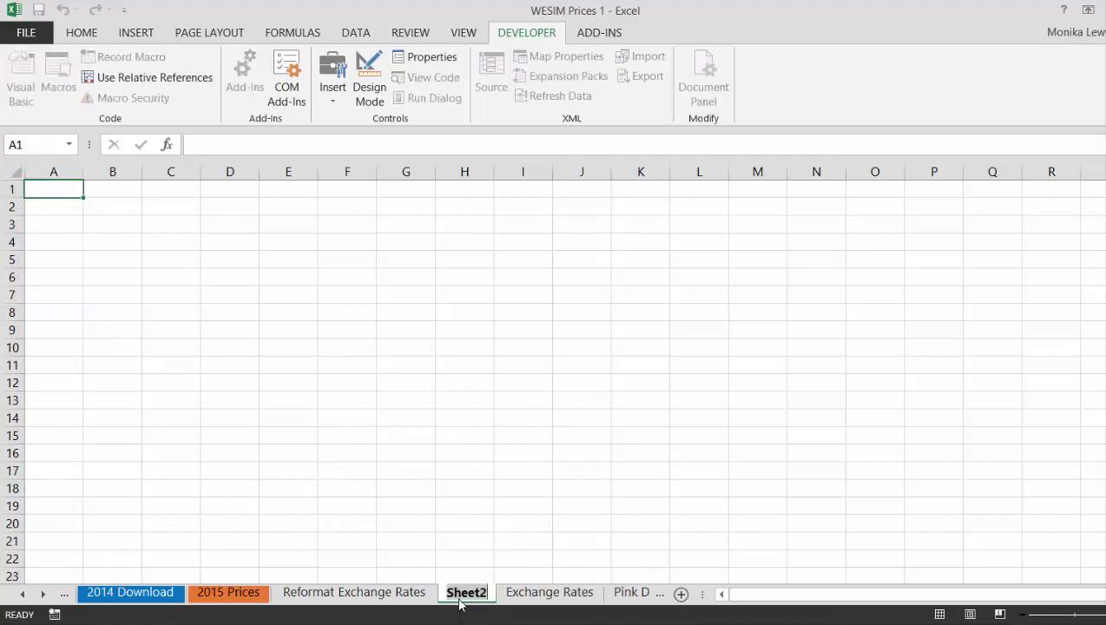
{"action": "type", "text": "Refor"}
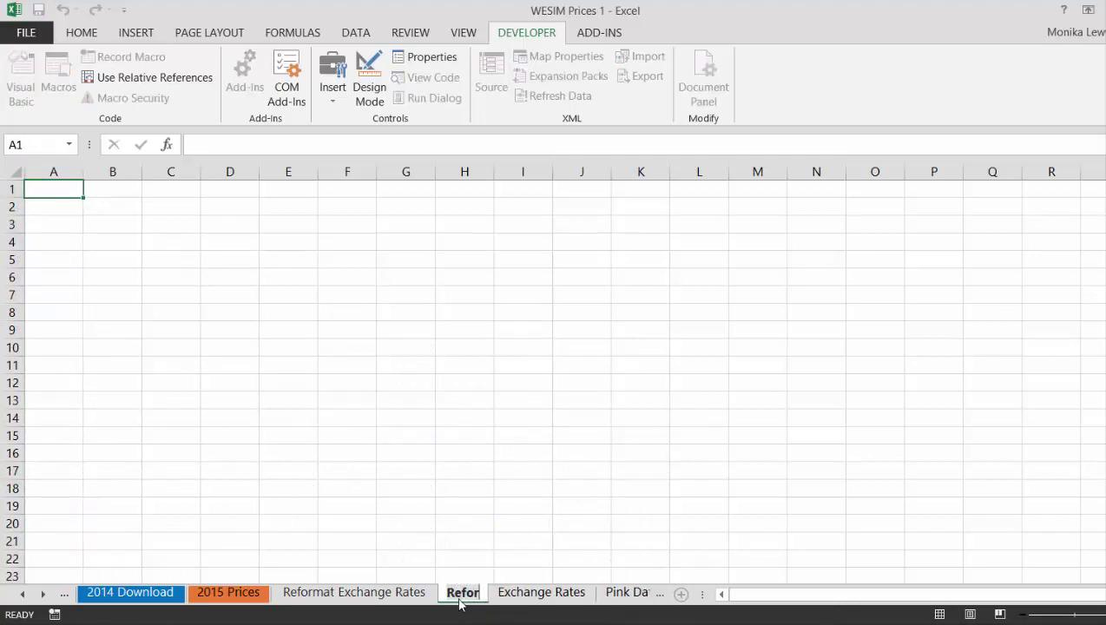
{"action": "type", "text": "mat Pink Data"}
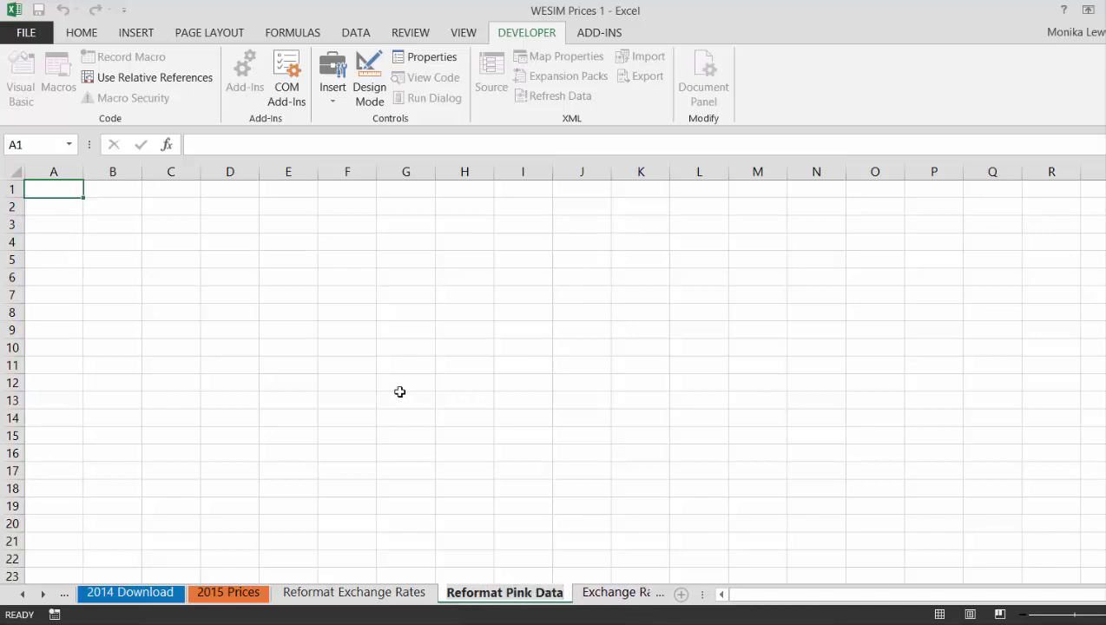
{"action": "key", "text": "Return"}
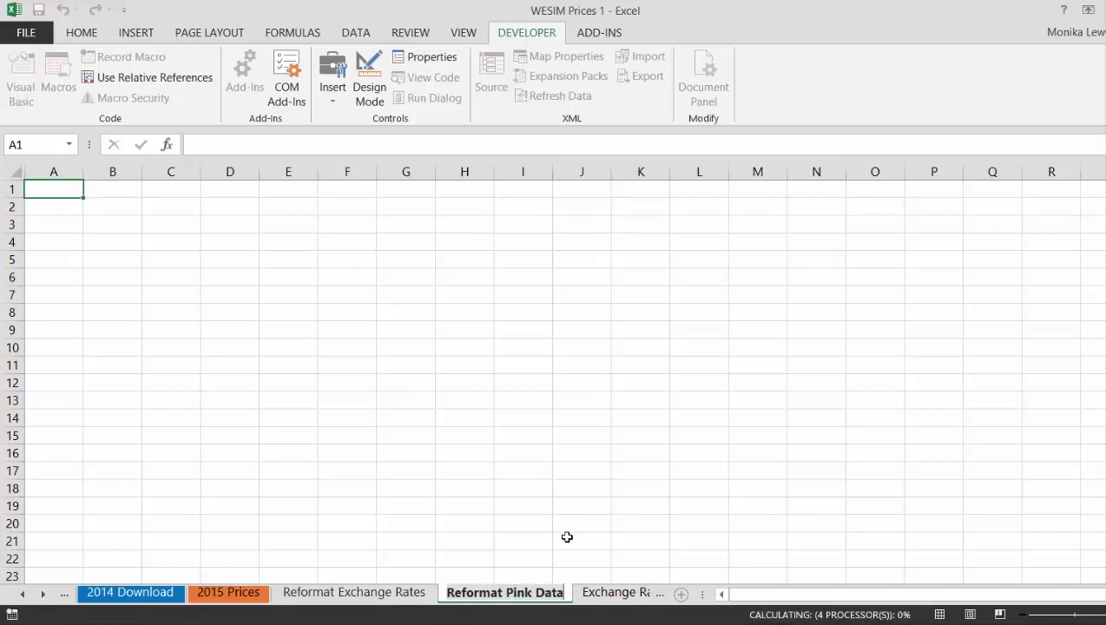
{"action": "left_click", "coordinate": [580, 477]}
Examine the layout of the Pink Data sheet, including its title rows, commodity headings and first monthly prices
{"action": "key", "text": "ctrl+Page_Down"}
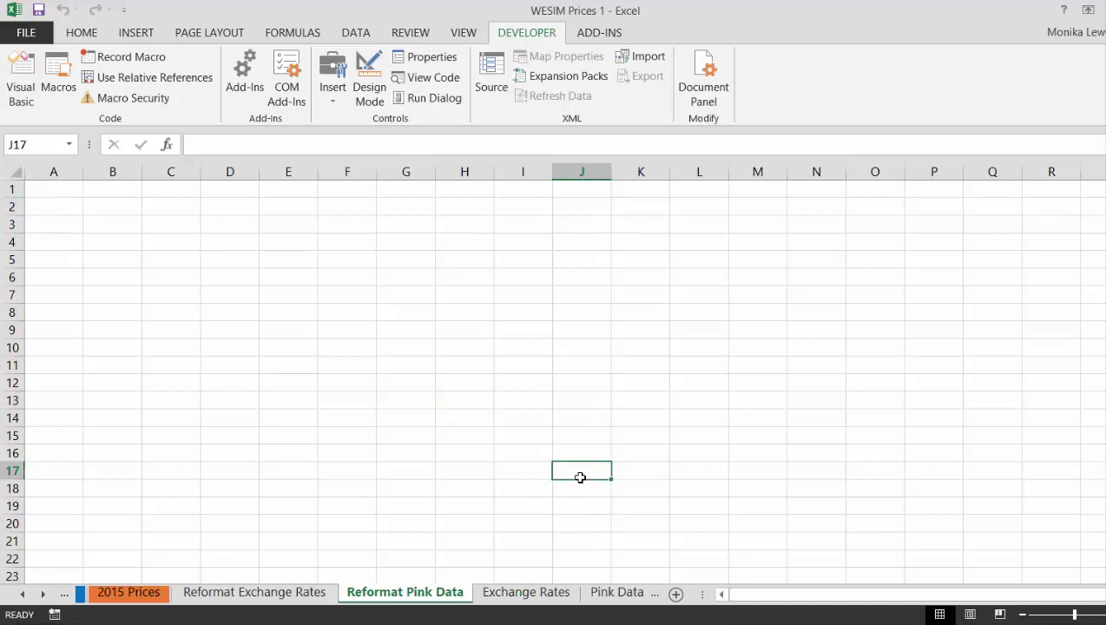
{"action": "key", "text": "ctrl+Page_Down"}
{"action": "key", "text": "Left"}
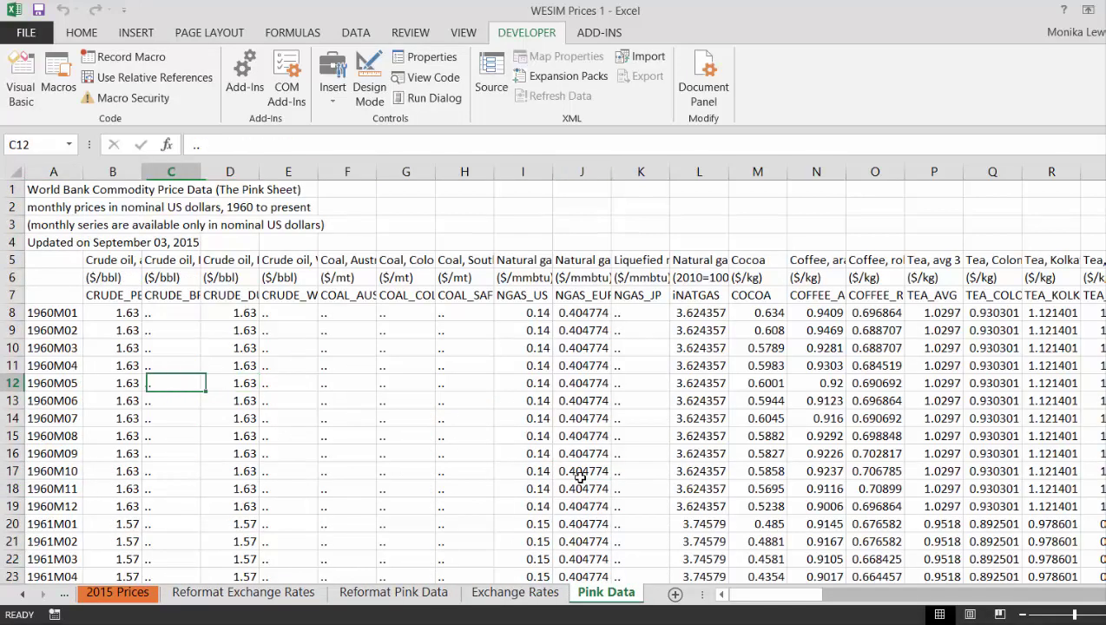
{"action": "key", "text": "Right"}
{"action": "key", "text": "Right"}
{"action": "key", "text": "Right"}
{"action": "key", "text": "Right"}
{"action": "key", "text": "Right"}
{"action": "key", "text": "Right"}
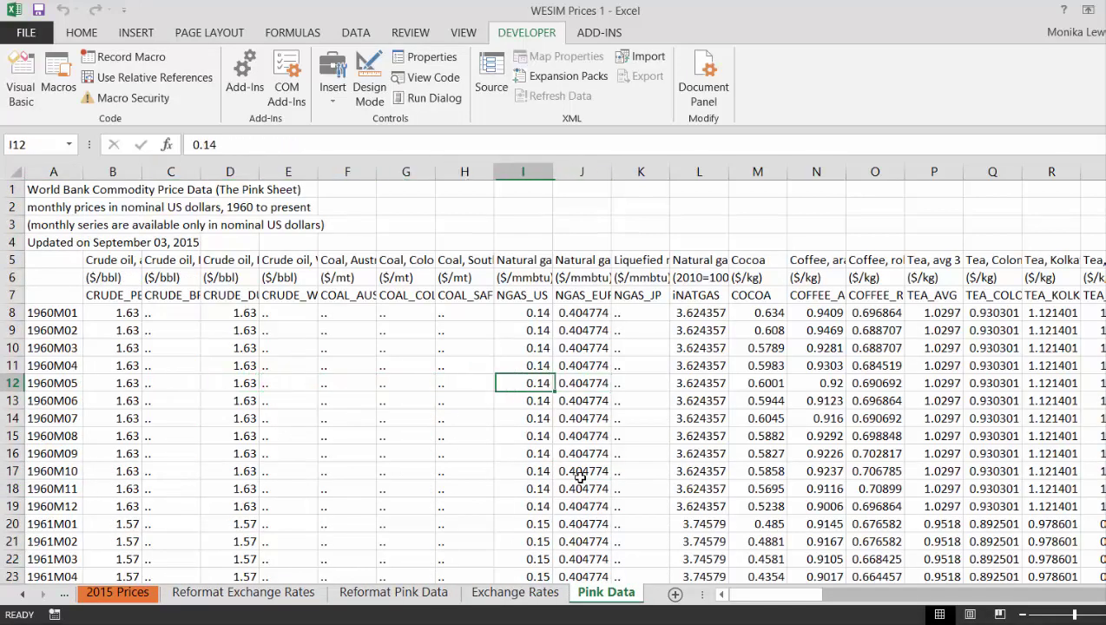
{"action": "key", "text": "Up"}
{"action": "key", "text": "Up"}
{"action": "key", "text": "Up"}
{"action": "key", "text": "Up"}
{"action": "key", "text": "Up"}
{"action": "key", "text": "Up"}
{"action": "key", "text": "Up"}
{"action": "key", "text": "Up"}
{"action": "key", "text": "Left"}
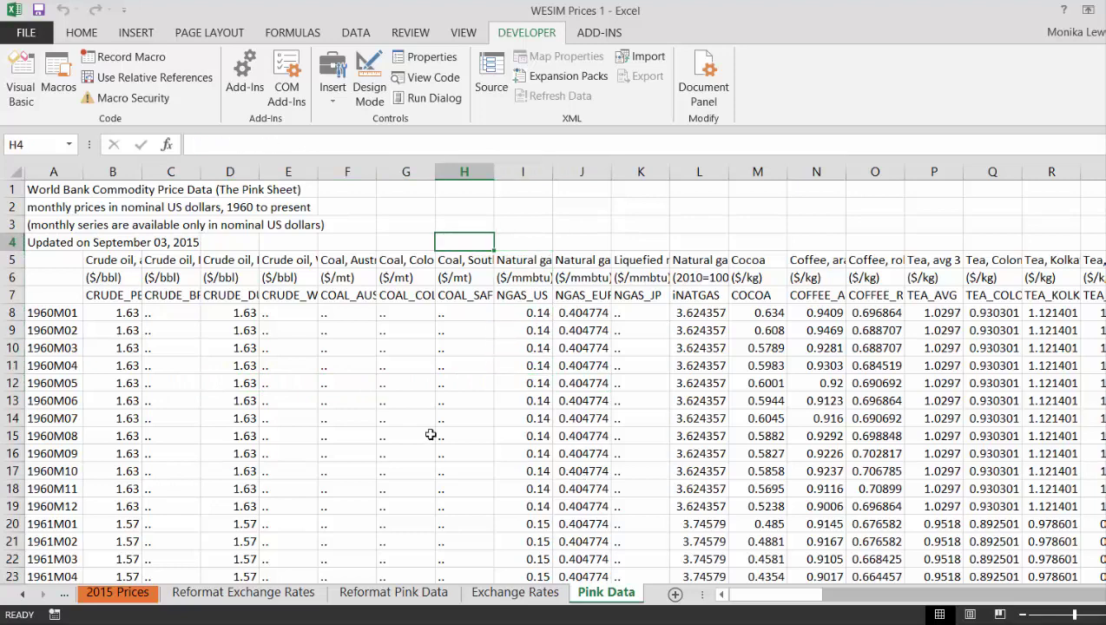
Widen all Pink Data columns from column B rightward to a uniform width that makes the commodity headings easier to read
{"action": "left_click", "coordinate": [121, 166]}
{"action": "key", "text": "ctrl+shift+Right"}
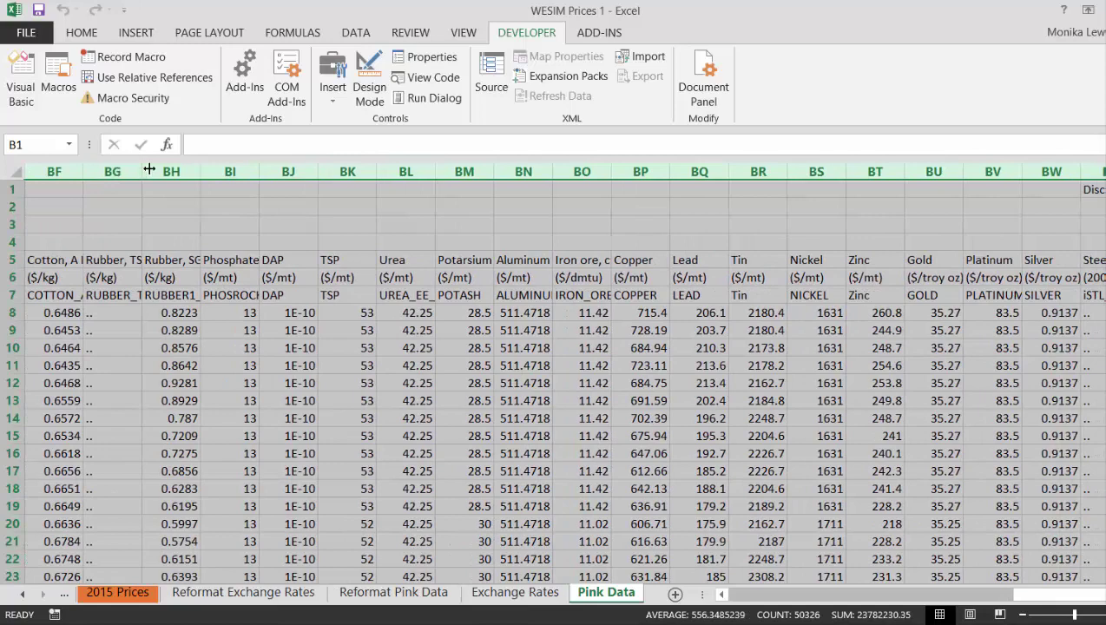
{"action": "left_click_drag", "start_coordinate": [318, 171], "coordinate": [358, 171]}
Review the commodity headings, units and January 1960 values across the Pink Data columns, focusing on the natural gas series
{"action": "key", "text": "ctrl+Home"}
{"action": "key", "text": "Down"}
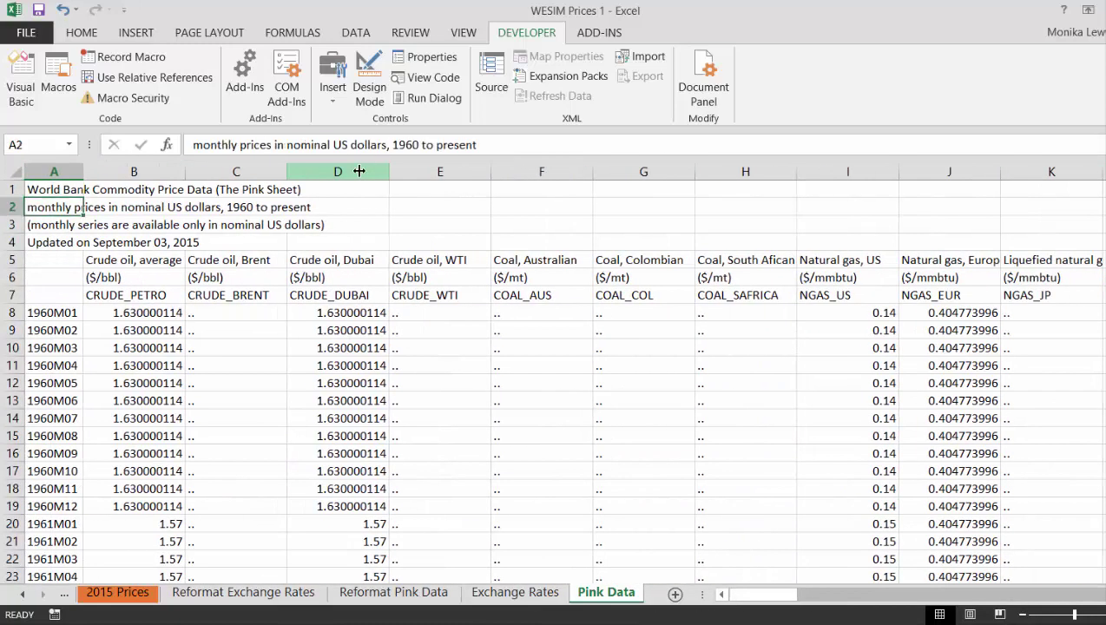
{"action": "key", "text": "Down"}
{"action": "key", "text": "Down"}
{"action": "key", "text": "Down"}
{"action": "key", "text": "Down"}
{"action": "key", "text": "Down"}
{"action": "key", "text": "Down"}
{"action": "key", "text": "Right"}
{"action": "key", "text": "Right"}
{"action": "key", "text": "Right"}
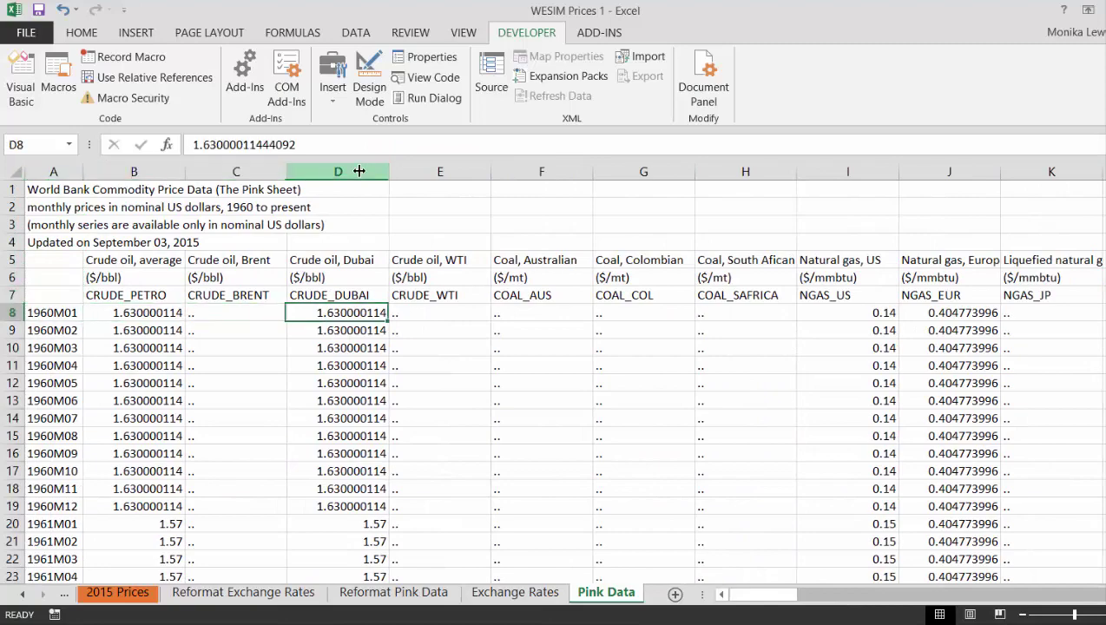
{"action": "key", "text": "Right"}
{"action": "key", "text": "Right"}
{"action": "key", "text": "Right"}
{"action": "key", "text": "Right"}
{"action": "key", "text": "Right"}
{"action": "key", "text": "Right"}
{"action": "key", "text": "Right"}
{"action": "key", "text": "Right"}
{"action": "key", "text": "Right"}
{"action": "key", "text": "Right"}
{"action": "key", "text": "Right"}
{"action": "key", "text": "Right"}
{"action": "key", "text": "Right"}
{"action": "key", "text": "Right"}
{"action": "key", "text": "Right"}
{"action": "key", "text": "Left"}
{"action": "key", "text": "Left"}
{"action": "key", "text": "Left"}
{"action": "key", "text": "Left"}
{"action": "key", "text": "Left"}
{"action": "key", "text": "Left"}
{"action": "key", "text": "Left"}
{"action": "key", "text": "Left"}
{"action": "key", "text": "Left"}
{"action": "key", "text": "Left"}
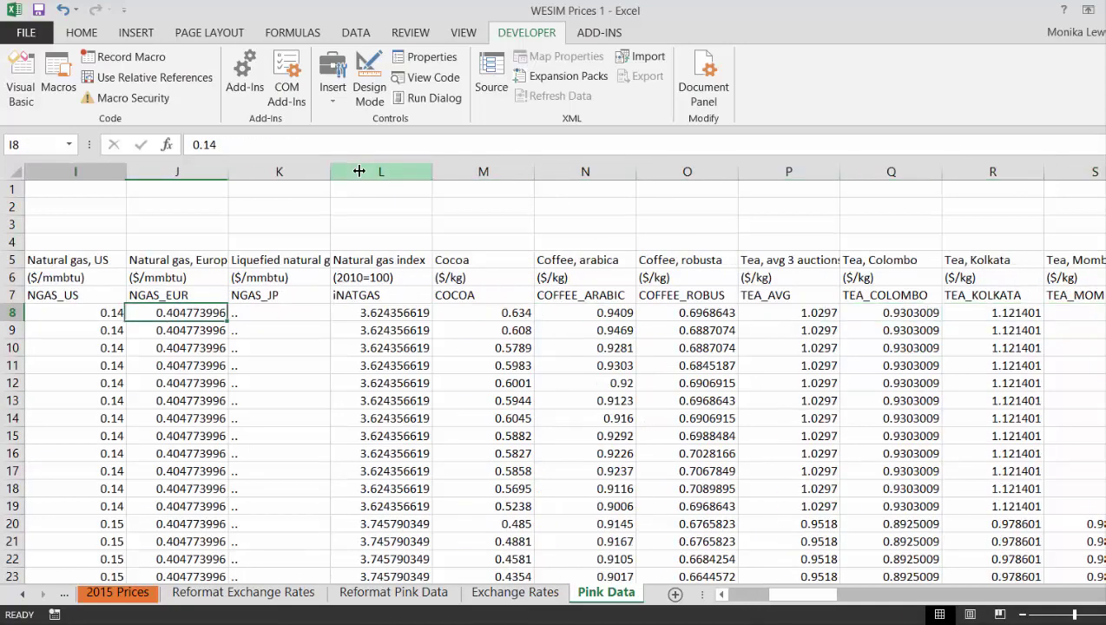
{"action": "key", "text": "Home"}
{"action": "key", "text": "Right"}
{"action": "key", "text": "Right"}
{"action": "key", "text": "Right"}
{"action": "key", "text": "Right"}
{"action": "key", "text": "Right"}
{"action": "key", "text": "Right"}
{"action": "key", "text": "Right"}
{"action": "key", "text": "Right"}
{"action": "key", "text": "Right"}
{"action": "key", "text": "Right"}
{"action": "key", "text": "Right"}
{"action": "key", "text": "Left"}
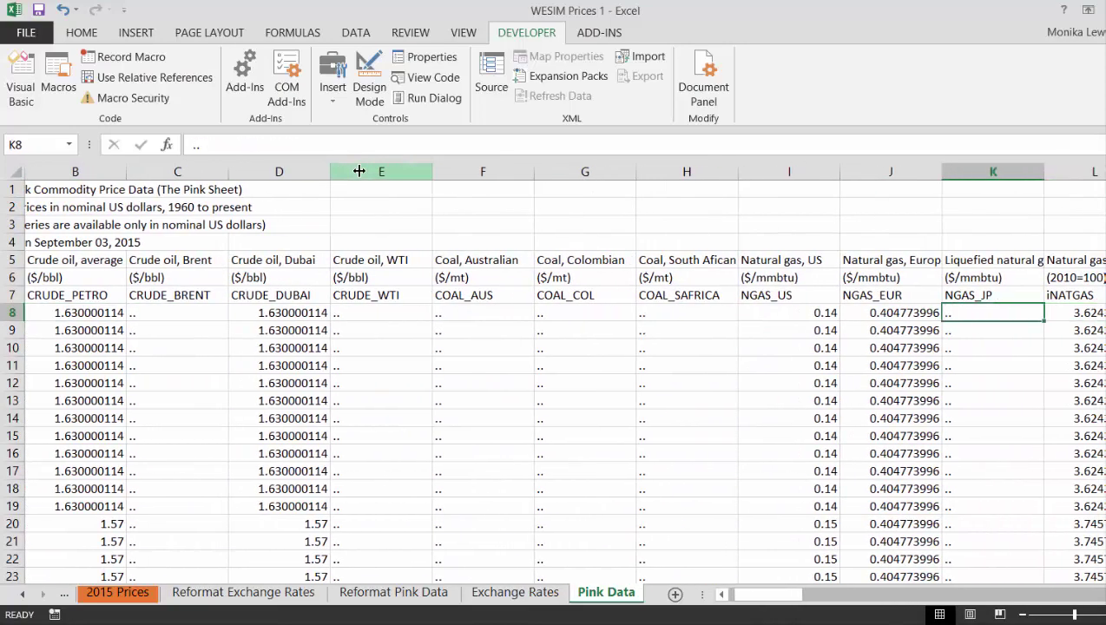
{"action": "key", "text": "Left"}
{"action": "key", "text": "Left"}
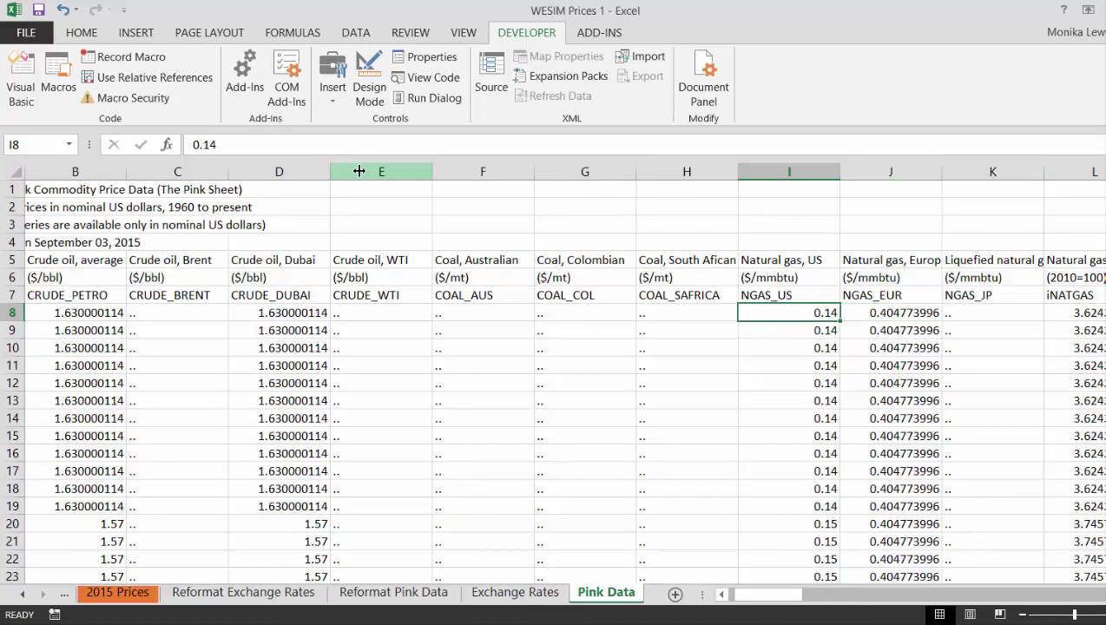
{"action": "key", "text": "Left"}
{"action": "key", "text": "Right"}
{"action": "key", "text": "Right"}
{"action": "key", "text": "Left"}
{"action": "key", "text": "Right"}
{"action": "key", "text": "Right"}
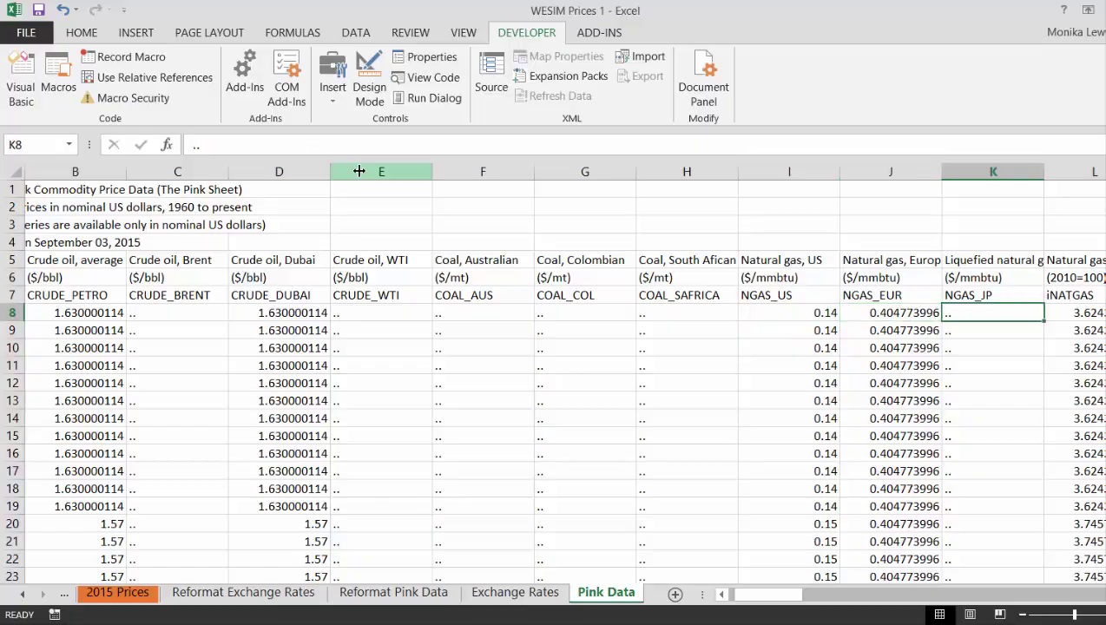
Examine the liquefied natural gas (NGAS_JP) column from its last monthly entry back up to the earliest rows
{"action": "key", "text": "ctrl+Down"}
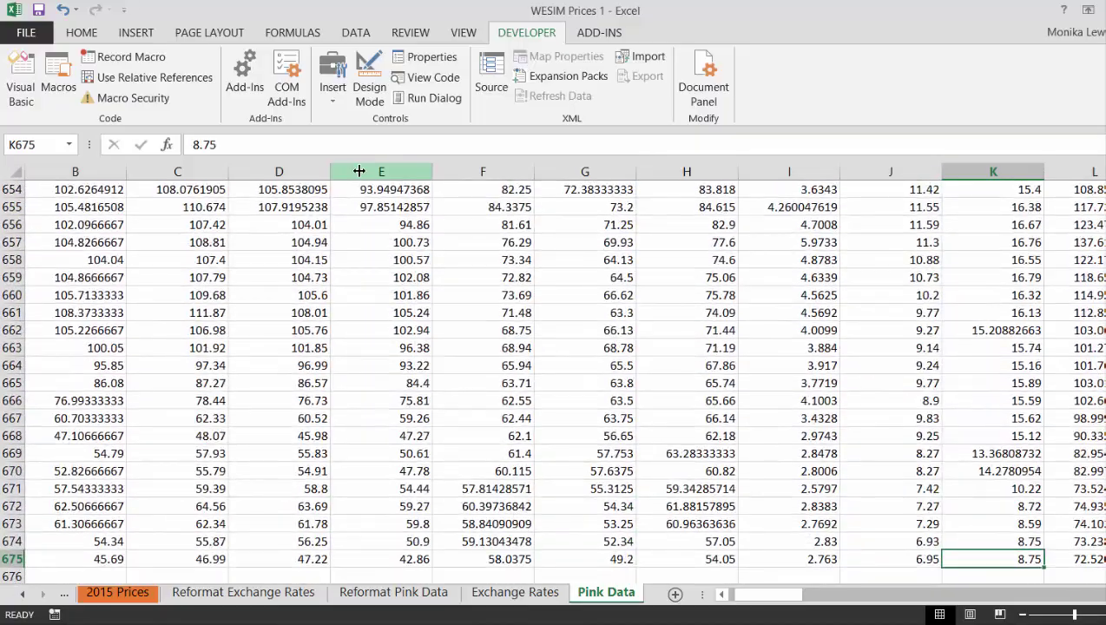
{"action": "key", "text": "Up"}
{"action": "key", "text": "Up"}
{"action": "key", "text": "Up"}
{"action": "key", "text": "Up"}
{"action": "key", "text": "Up"}
{"action": "key", "text": "Up"}
{"action": "key", "text": "Up"}
{"action": "key", "text": "Up"}
{"action": "key", "text": "Up"}
{"action": "key", "text": "Up"}
{"action": "key", "text": "Up"}
{"action": "key", "text": "Up"}
{"action": "key", "text": "Up"}
{"action": "key", "text": "Up"}
{"action": "key", "text": "Up"}
{"action": "key", "text": "Up"}
{"action": "key", "text": "Up"}
{"action": "key", "text": "Up"}
{"action": "key", "text": "Up"}
{"action": "key", "text": "Up"}
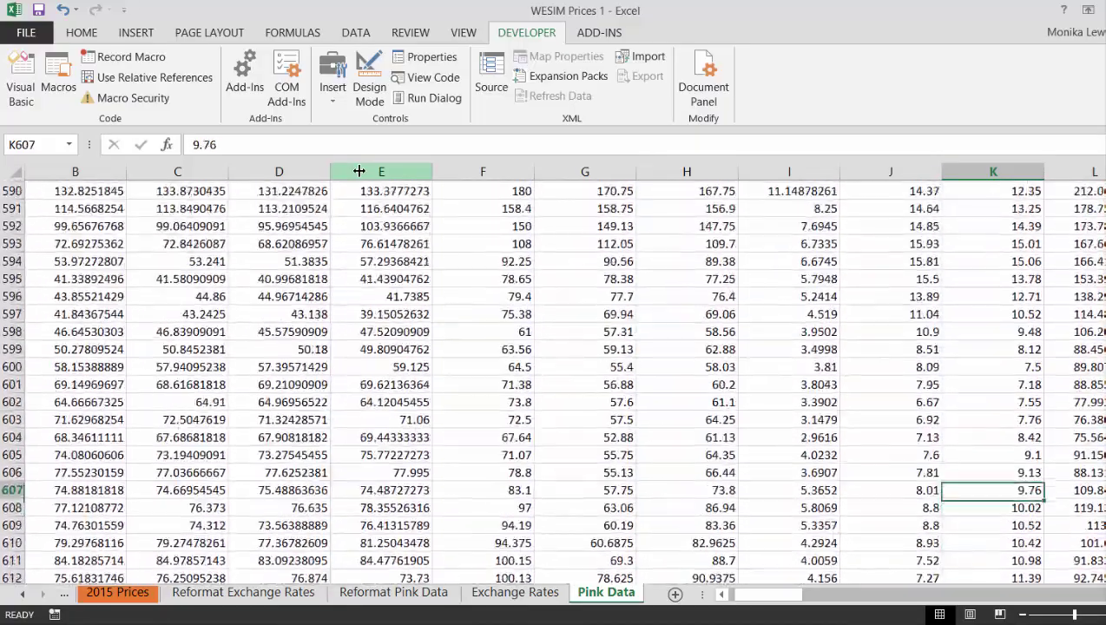
{"action": "key", "text": "Up"}
{"action": "key", "text": "Up"}
{"action": "key", "text": "Up"}
{"action": "key", "text": "Up"}
{"action": "key", "text": "Up"}
{"action": "key", "text": "Up"}
{"action": "key", "text": "Up"}
{"action": "key", "text": "Up"}
{"action": "key", "text": "Up"}
{"action": "key", "text": "Up"}
{"action": "key", "text": "Up"}
{"action": "key", "text": "Up"}
{"action": "key", "text": "Up"}
{"action": "key", "text": "Up"}
{"action": "key", "text": "Up"}
{"action": "key", "text": "Up"}
{"action": "key", "text": "Up"}
{"action": "key", "text": "Up"}
{"action": "key", "text": "Up"}
{"action": "key", "text": "Up"}
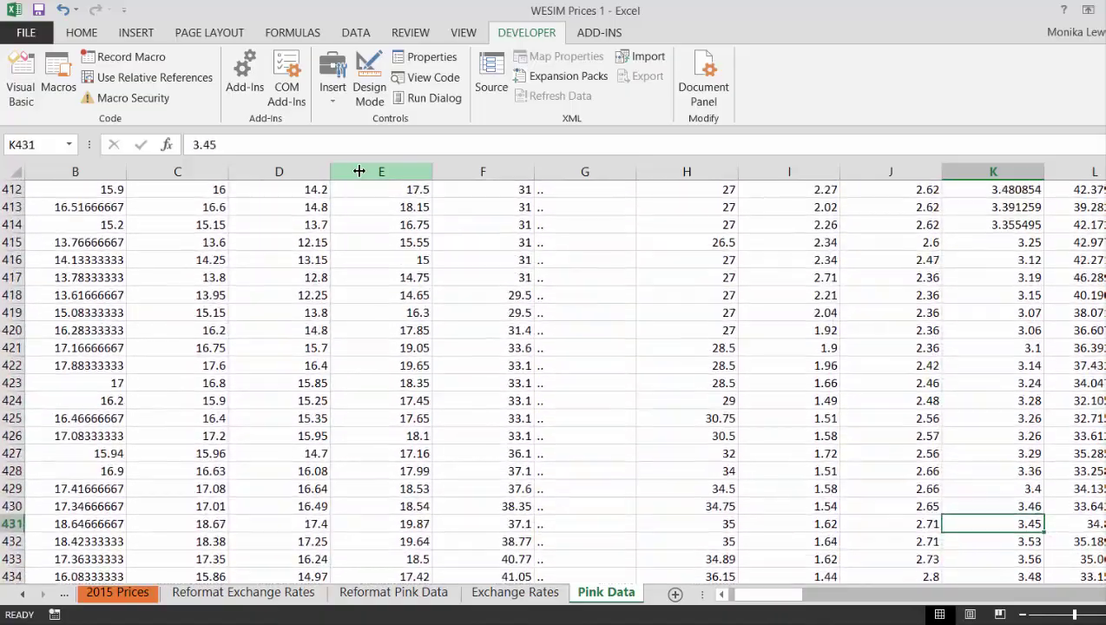
{"action": "key", "text": "Up"}
{"action": "key", "text": "Up"}
{"action": "key", "text": "Up"}
{"action": "key", "text": "Up"}
{"action": "key", "text": "Up"}
{"action": "key", "text": "Up"}
{"action": "key", "text": "Up"}
{"action": "key", "text": "Up"}
{"action": "key", "text": "Up"}
{"action": "key", "text": "Up"}
{"action": "key", "text": "Up"}
{"action": "key", "text": "Up"}
{"action": "key", "text": "Up"}
{"action": "key", "text": "Up"}
{"action": "key", "text": "Up"}
{"action": "key", "text": "Up"}
{"action": "key", "text": "Up"}
{"action": "key", "text": "Up"}
{"action": "key", "text": "Up"}
{"action": "key", "text": "Up"}
{"action": "key", "text": "Right"}
{"action": "key", "text": "Right"}
{"action": "key", "text": "Right"}
{"action": "key", "text": "Right"}
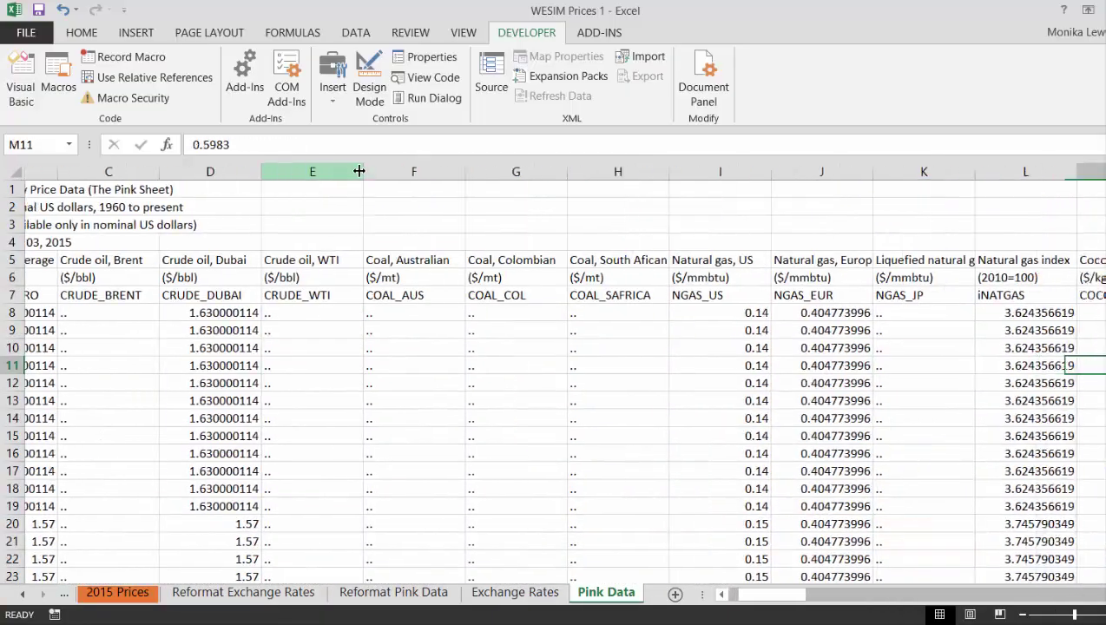
Review the headings, units and earliest entries of the Pink Data columns between the natural gas index and the coal and crude oil series
{"action": "key", "text": "Left"}
{"action": "key", "text": "Left"}
{"action": "key", "text": "Left"}
{"action": "key", "text": "Left"}
{"action": "key", "text": "Left"}
{"action": "key", "text": "Left"}
{"action": "key", "text": "Left"}
{"action": "key", "text": "Left"}
{"action": "key", "text": "Left"}
{"action": "key", "text": "Left"}
{"action": "key", "text": "Left"}
{"action": "key", "text": "Left"}
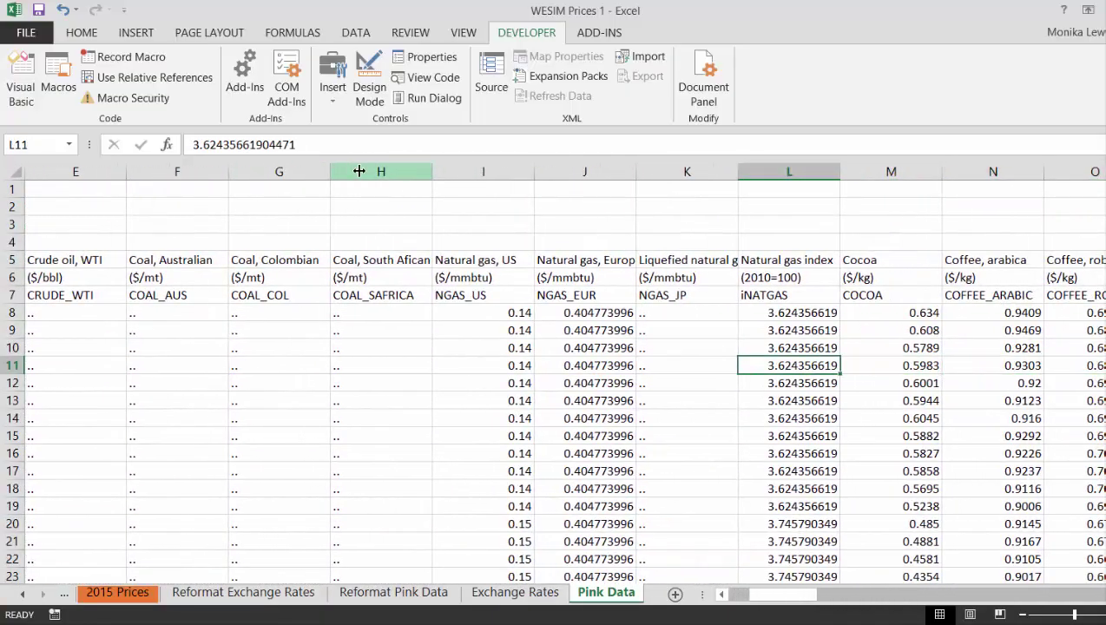
{"action": "key", "text": "Right"}
{"action": "key", "text": "Right"}
{"action": "key", "text": "Right"}
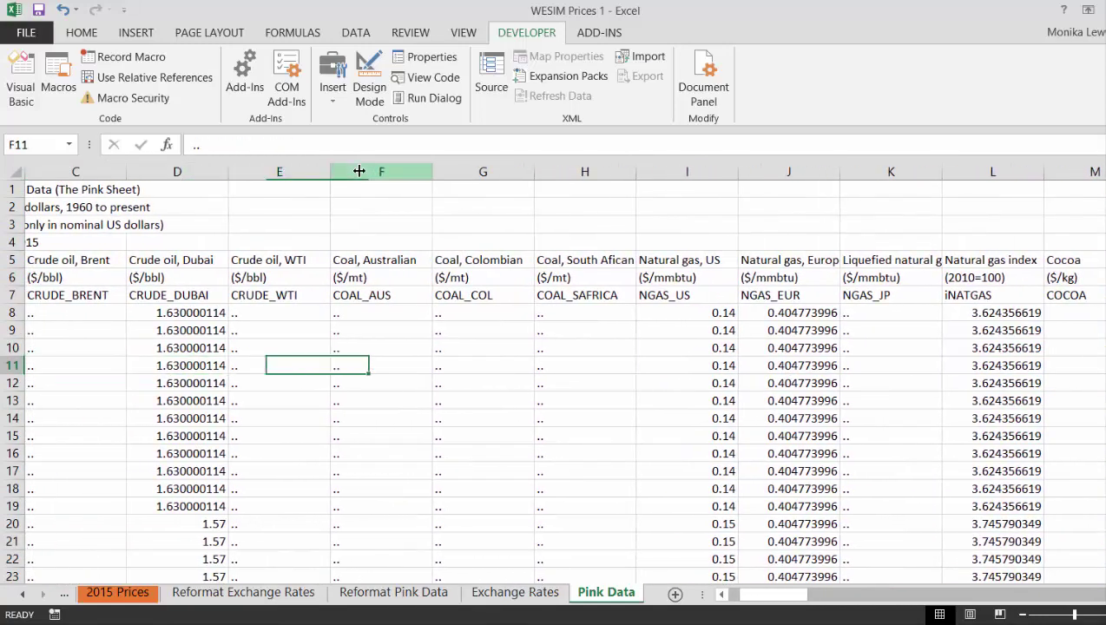
{"action": "key", "text": "Right"}
{"action": "key", "text": "Left"}
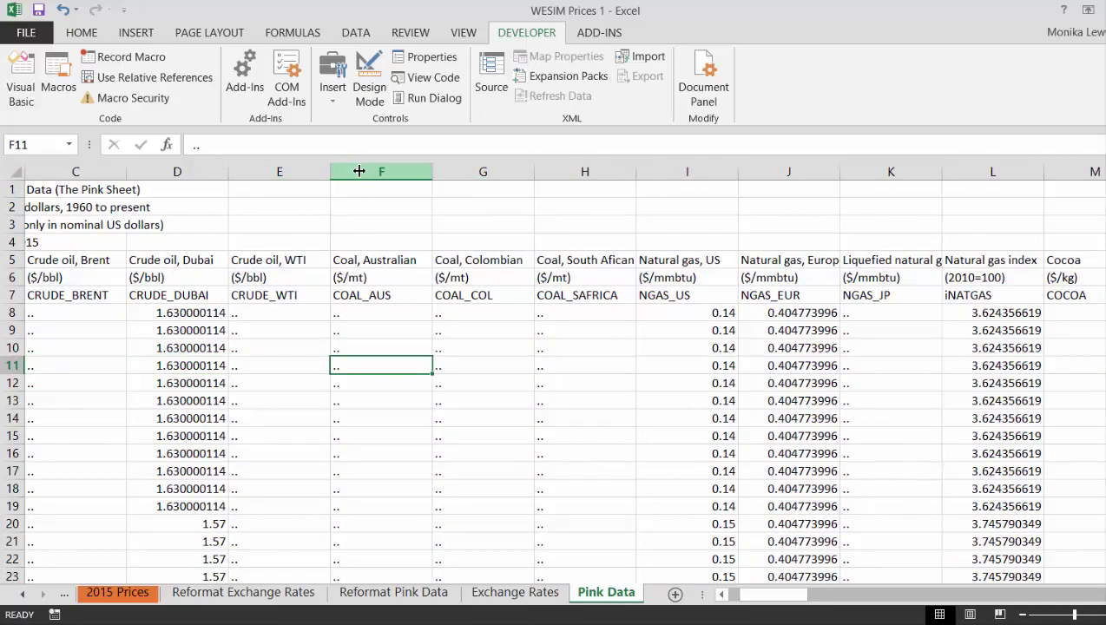
{"action": "key", "text": "Right"}
{"action": "key", "text": "Right"}
{"action": "key", "text": "Left"}
{"action": "key", "text": "Left"}
Examine the Australian coal (COAL_AUS) column from its last monthly price up to the earliest rows, and return to the month codes in column A
{"action": "key", "text": "ctrl+Down"}
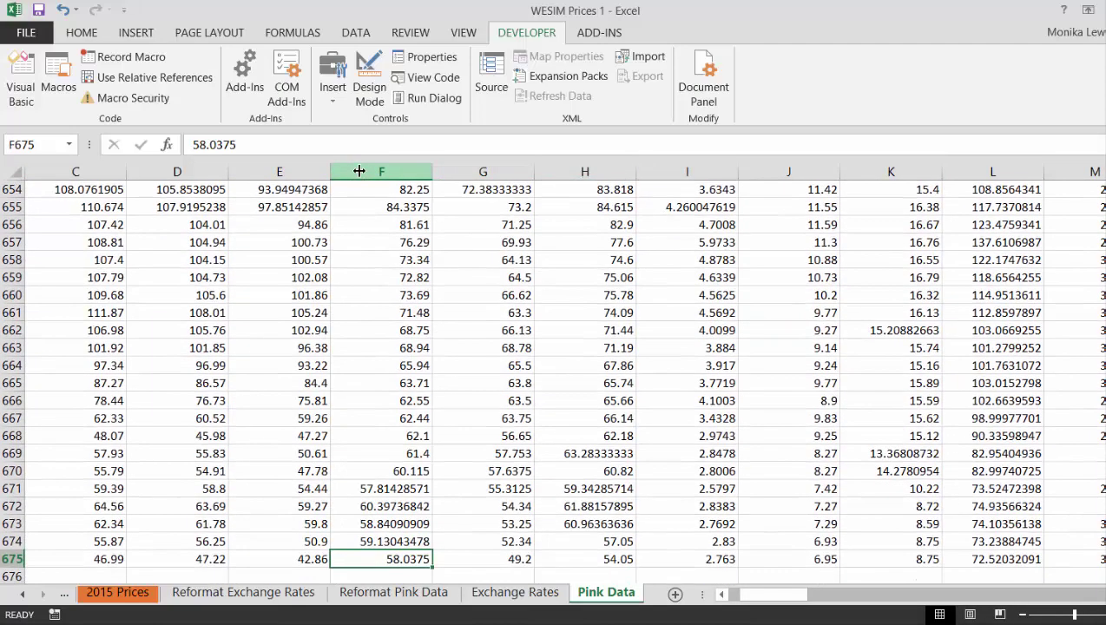
{"action": "key", "text": "Down"}
{"action": "key", "text": "Up"}
{"action": "key", "text": "Up"}
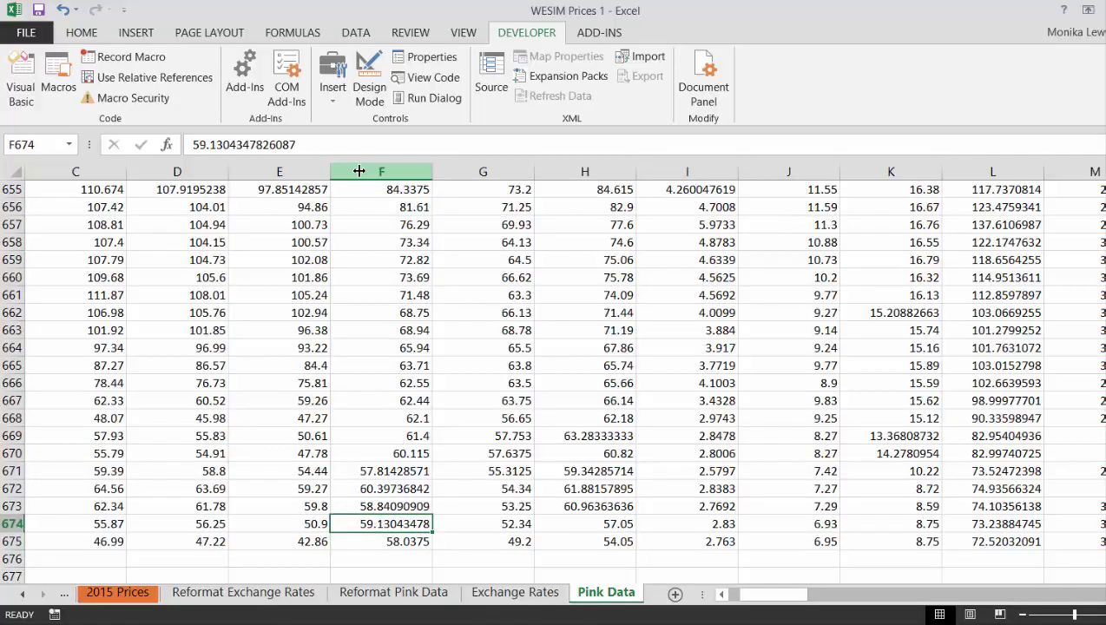
{"action": "key", "text": "Page_Up"}
{"action": "key", "text": "Page_Up"}
{"action": "key", "text": "Page_Up"}
{"action": "key", "text": "Page_Up"}
{"action": "key", "text": "Page_Up"}
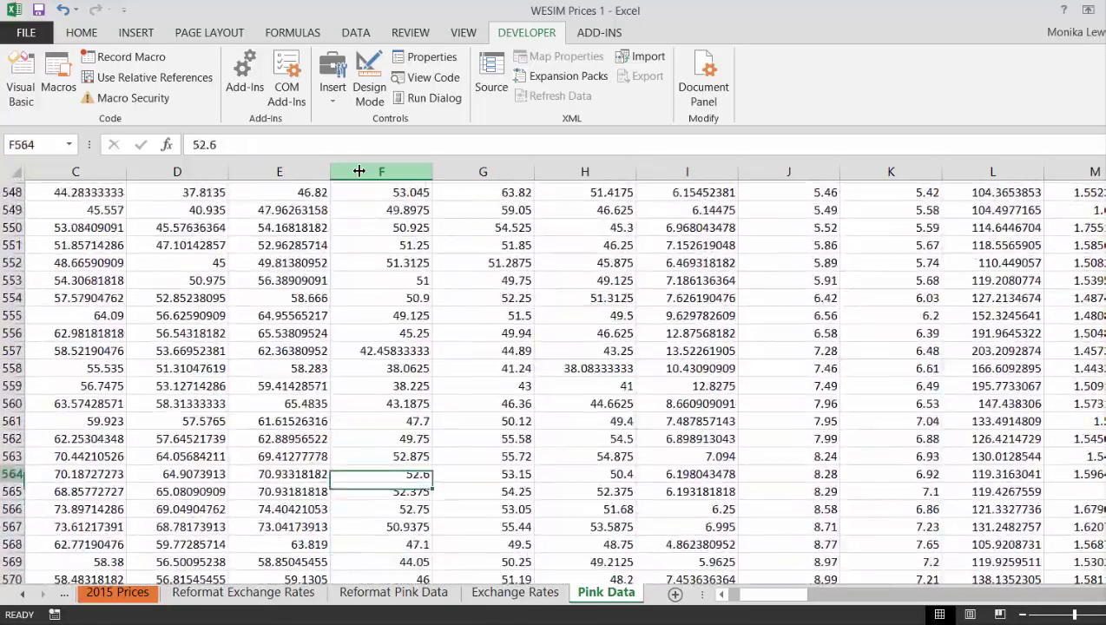
{"action": "key", "text": "Page_Up"}
{"action": "key", "text": "Page_Up"}
{"action": "key", "text": "Page_Up"}
{"action": "key", "text": "Page_Up"}
{"action": "key", "text": "Page_Up"}
{"action": "key", "text": "Page_Up"}
{"action": "key", "text": "Page_Up"}
{"action": "key", "text": "Page_Up"}
{"action": "key", "text": "Page_Up"}
{"action": "key", "text": "Page_Up"}
{"action": "key", "text": "Page_Up"}
{"action": "key", "text": "Page_Up"}
{"action": "key", "text": "Page_Up"}
{"action": "key", "text": "Page_Up"}
{"action": "key", "text": "Page_Up"}
{"action": "key", "text": "Page_Up"}
{"action": "key", "text": "Page_Up"}
{"action": "key", "text": "Page_Up"}
{"action": "key", "text": "Page_Up"}
{"action": "key", "text": "Page_Up"}
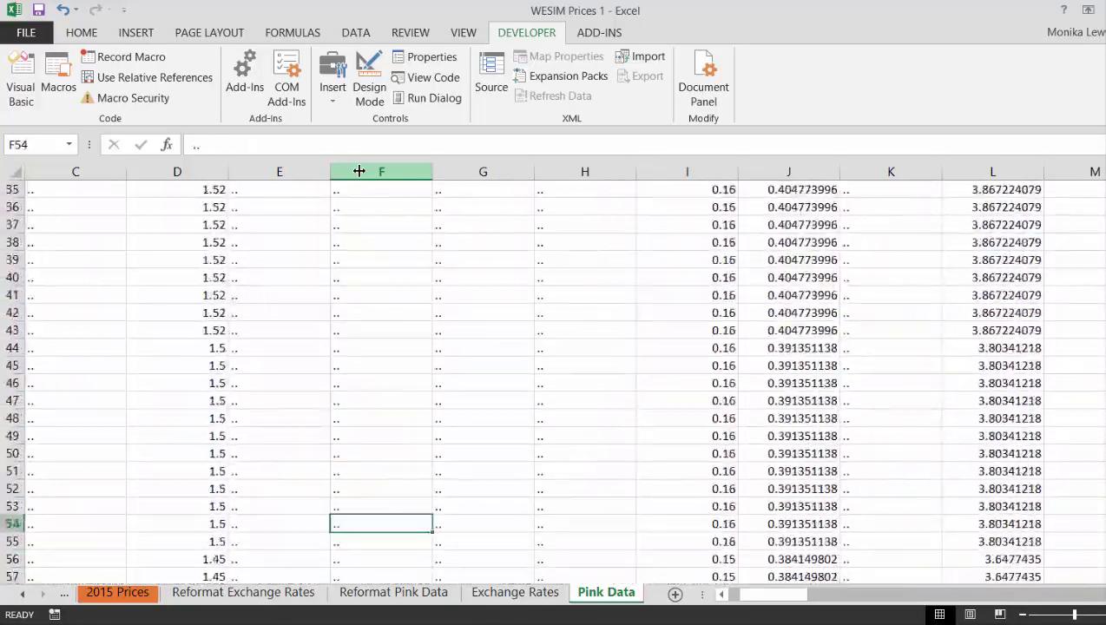
{"action": "key", "text": "Page_Up"}
{"action": "key", "text": "Page_Up"}
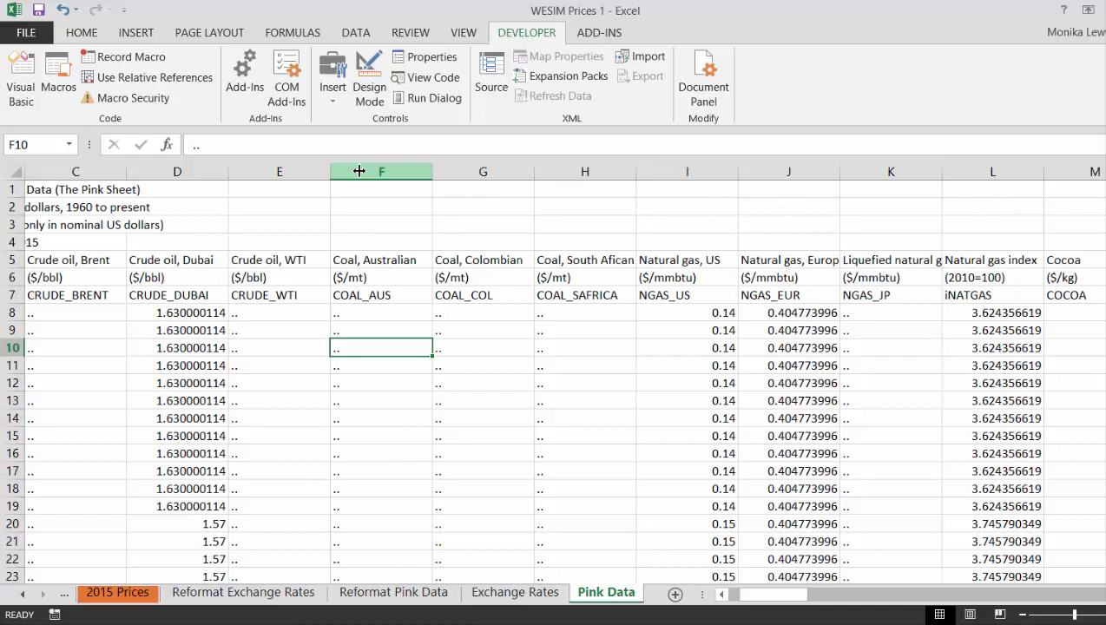
{"action": "key", "text": "Left"}
{"action": "key", "text": "Left"}
{"action": "key", "text": "Left"}
{"action": "key", "text": "Left"}
{"action": "key", "text": "Left"}
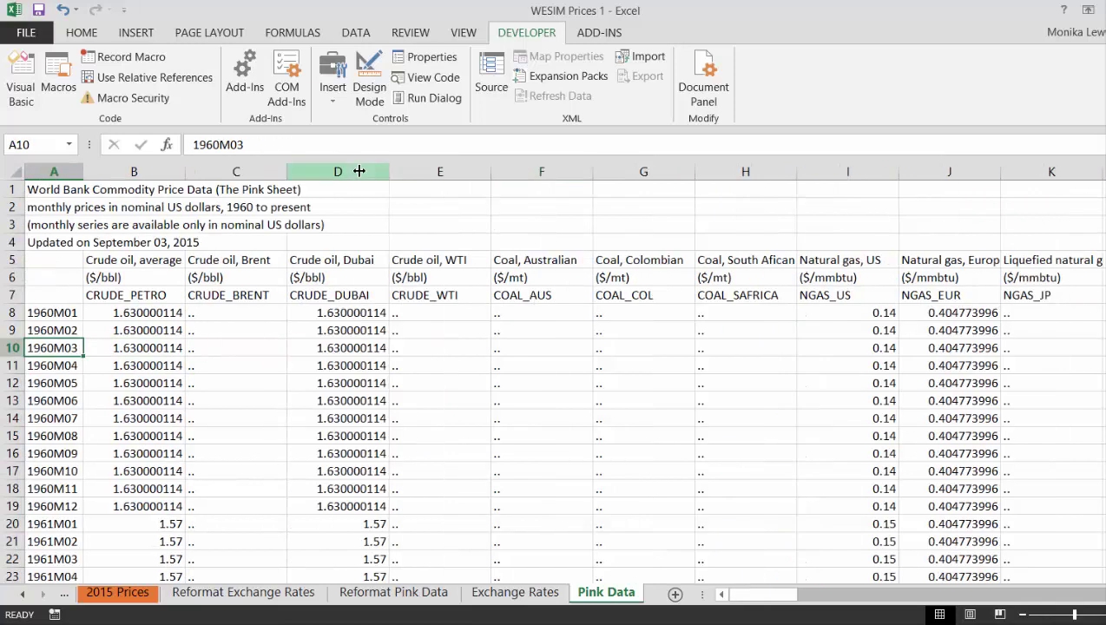
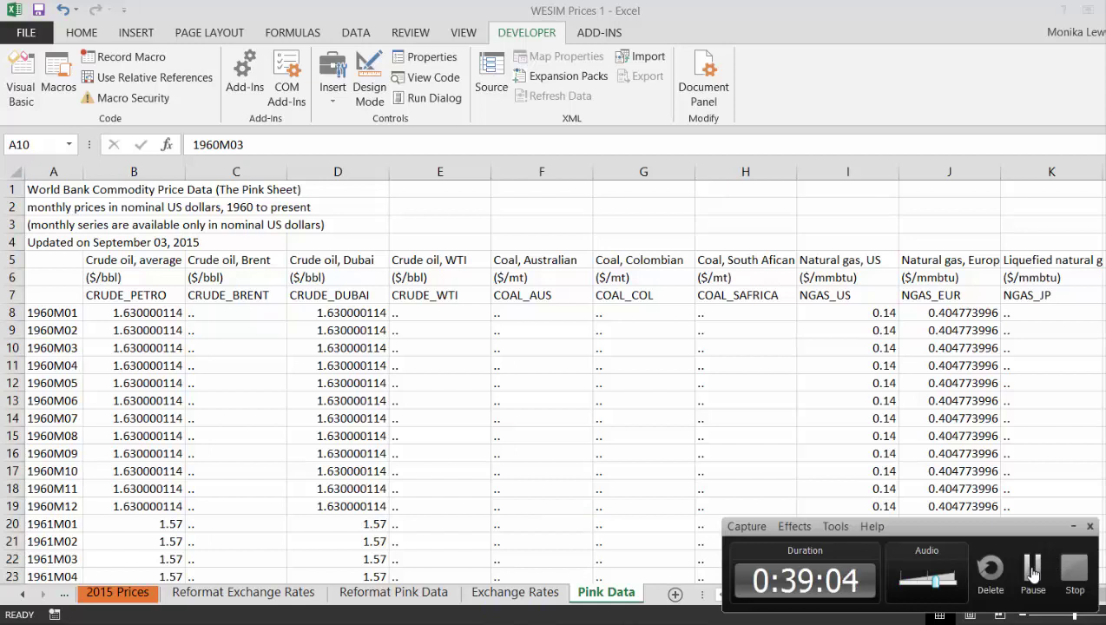
{"action": "left_click", "coordinate": [1031, 568]}
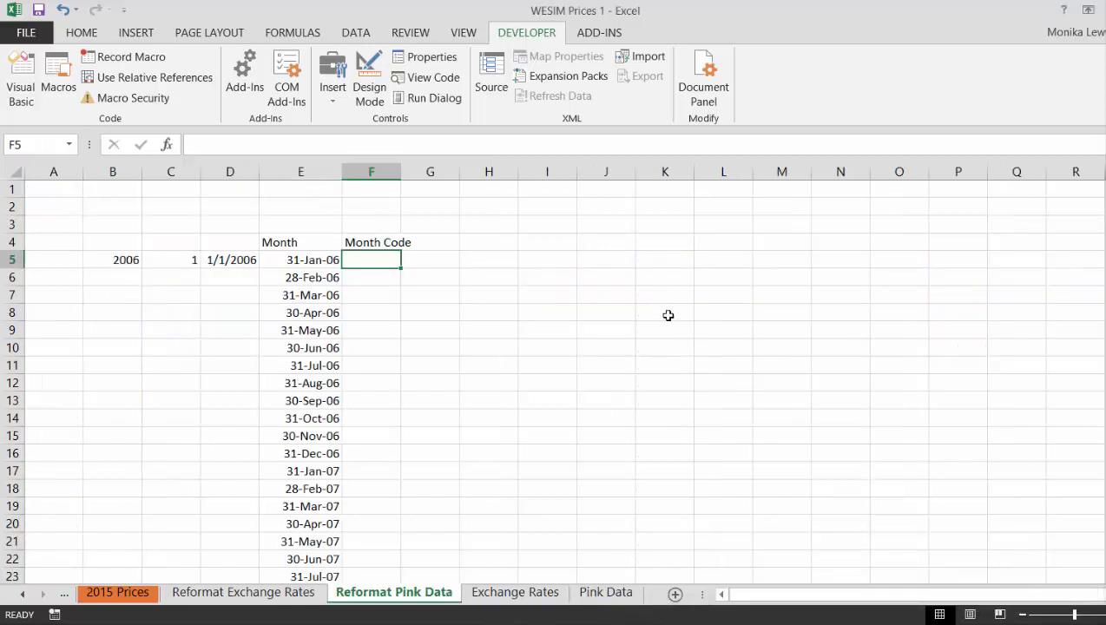
Review the start date and month-end formulas in row 5 of the Reformat Pink Data sheet
{"action": "key", "text": "Left"}
{"action": "key", "text": "Left"}
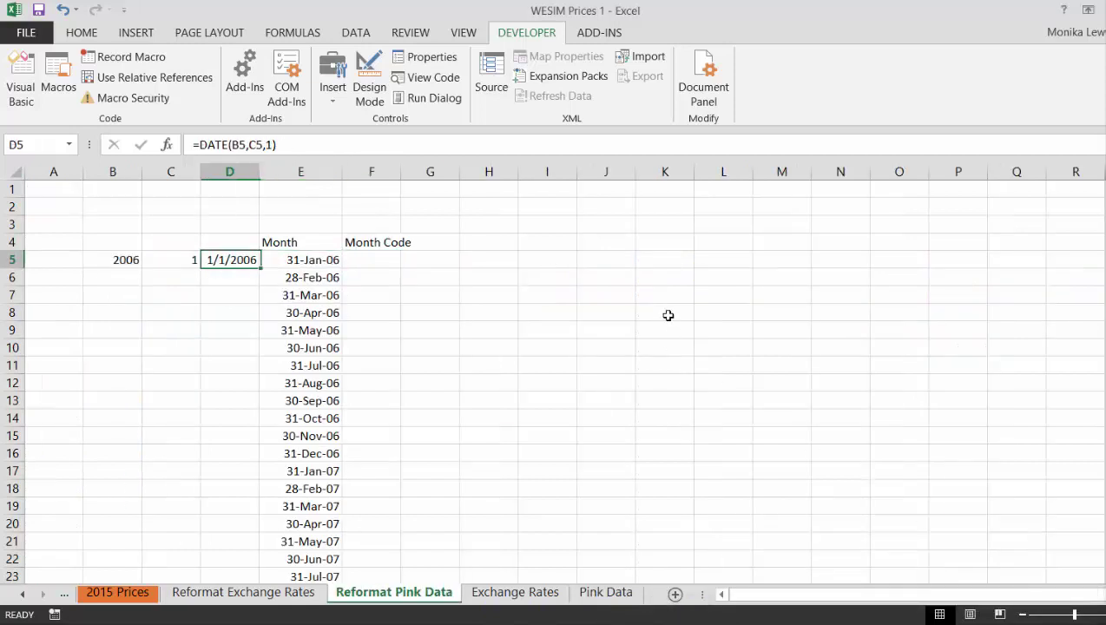
{"action": "key", "text": "Right"}
{"action": "key", "text": "Right"}
{"action": "key", "text": "Left"}
{"action": "key", "text": "Left"}
{"action": "key", "text": "Right"}
{"action": "key", "text": "Right"}
{"action": "key", "text": "Right"}
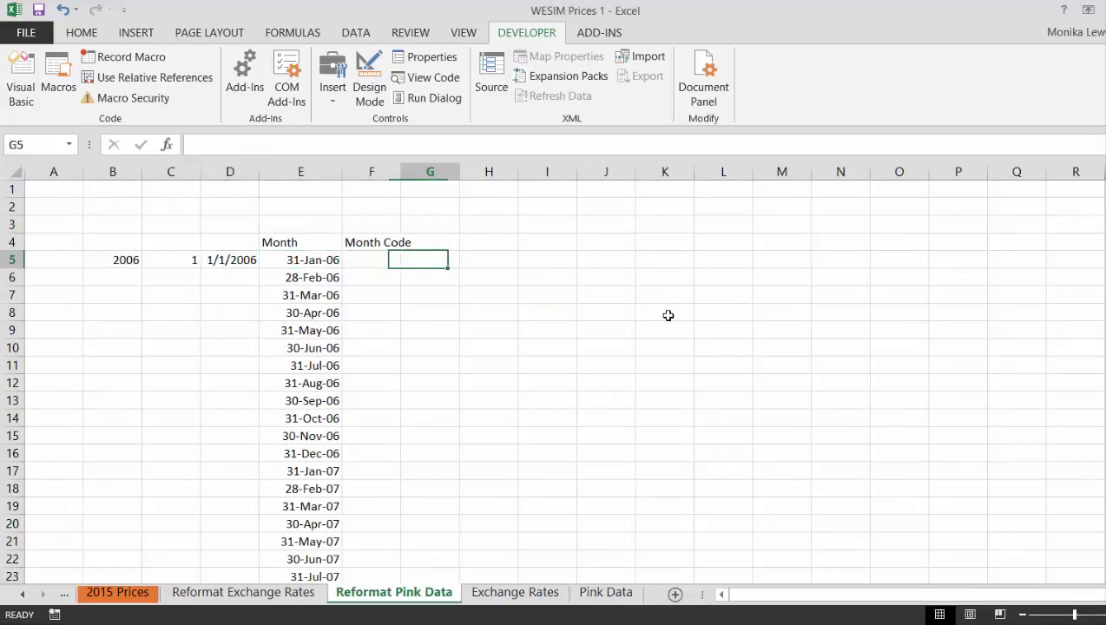
{"action": "key", "text": "Left"}
{"action": "key", "text": "Left"}
{"action": "key", "text": "Left"}
Examine the Month column formulas on the Reformat Exchange Rates sheet, and return to the first Month Code cell, F5, on Reformat Pink Data
{"action": "key", "text": "ctrl+Page_Up"}
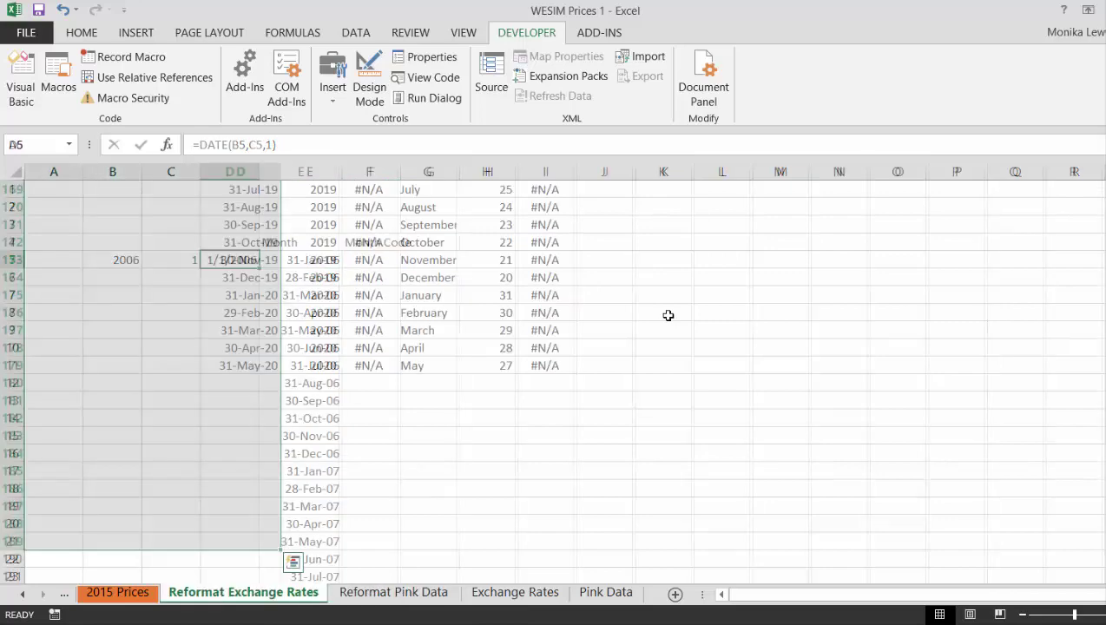
{"action": "key", "text": "ctrl+Home"}
{"action": "key", "text": "Down"}
{"action": "key", "text": "Down"}
{"action": "key", "text": "Down"}
{"action": "key", "text": "Down"}
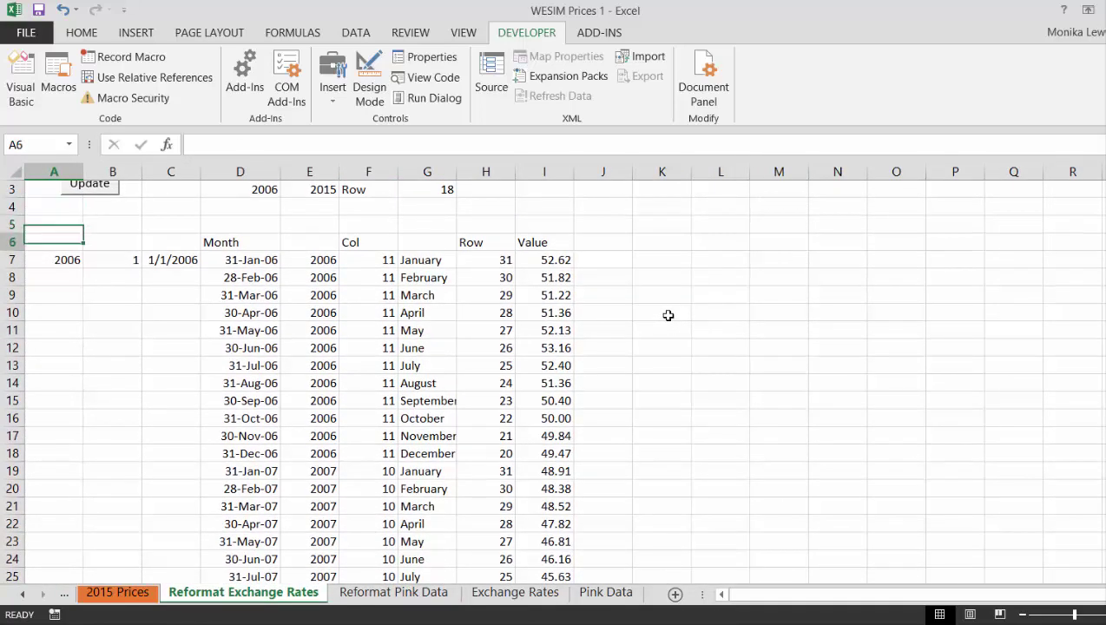
{"action": "key", "text": "Right"}
{"action": "key", "text": "Right"}
{"action": "key", "text": "Right"}
{"action": "key", "text": "Down"}
{"action": "key", "text": "Down"}
{"action": "key", "text": "Down"}
{"action": "key", "text": "Down"}
{"action": "key", "text": "Down"}
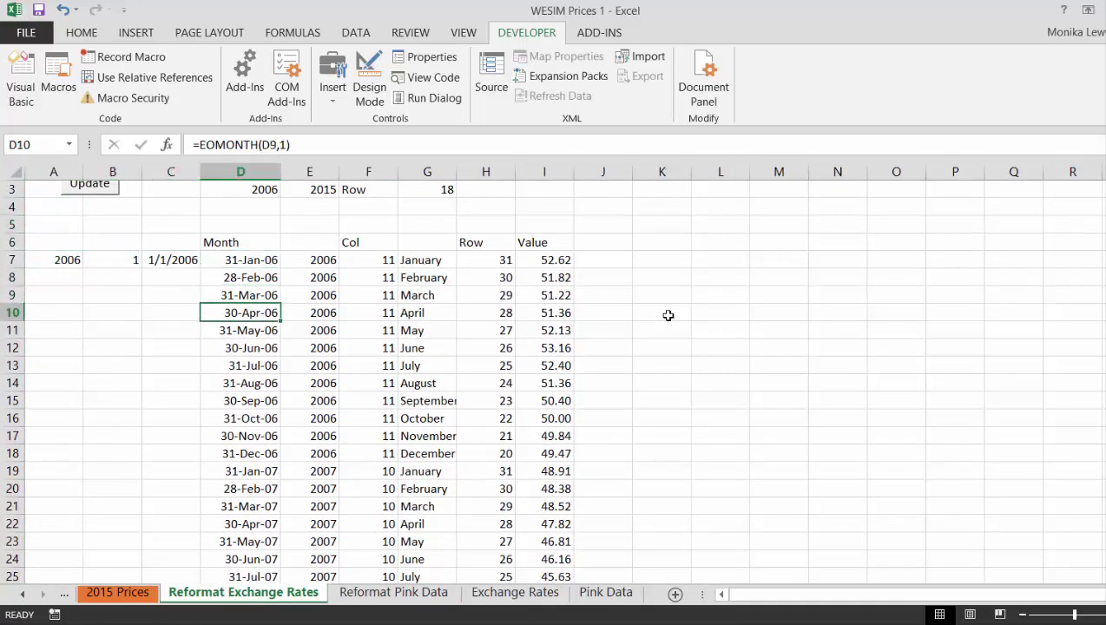
{"action": "key", "text": "ctrl+Page_Down"}
{"action": "key", "text": "Right"}
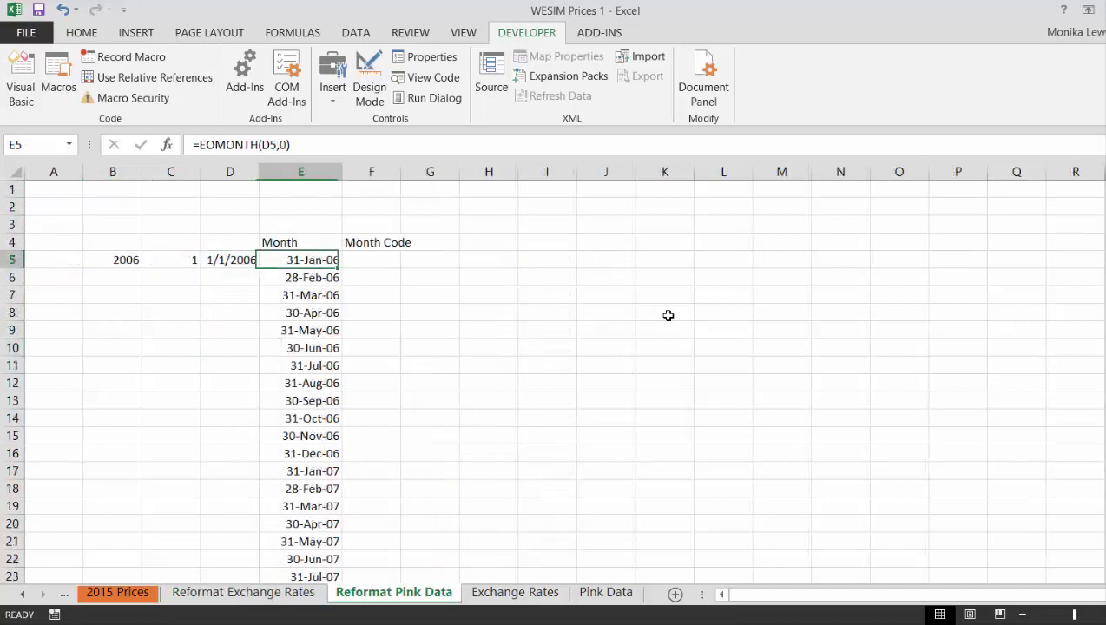
{"action": "key", "text": "Right"}
{"action": "type", "text": "="}
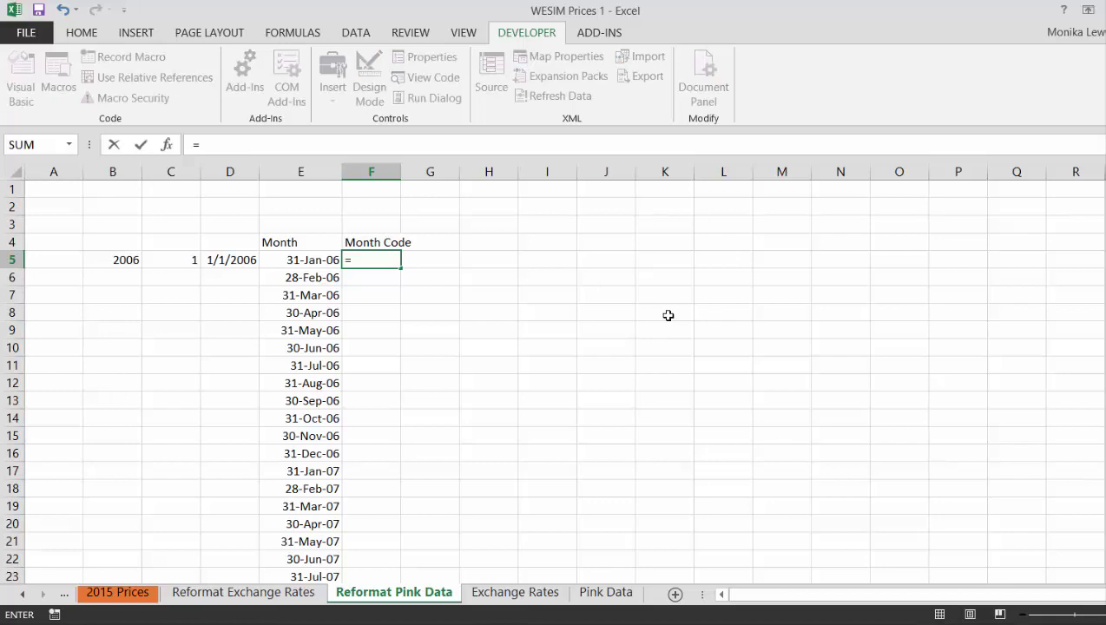
{"action": "type", "text": "year"}
{"action": "key", "text": "Escape"}
{"action": "key", "text": "Return"}
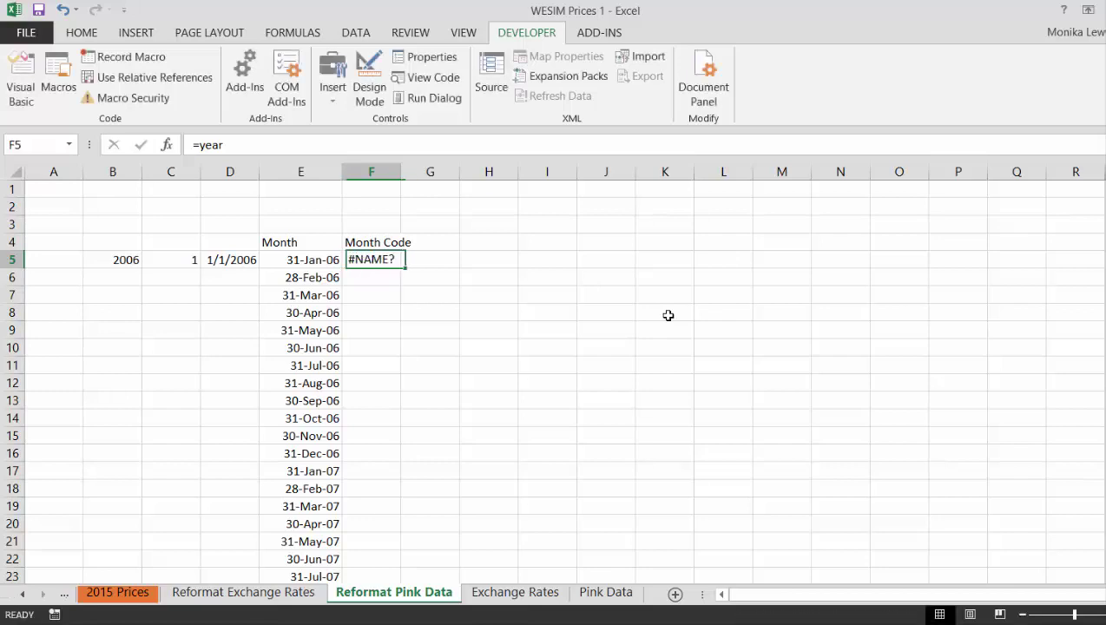
Enter the formula =YEAR(E5)&"M"&MONTH(E5) in cell F5 as the first month code
{"action": "type", "text": "=ye"}
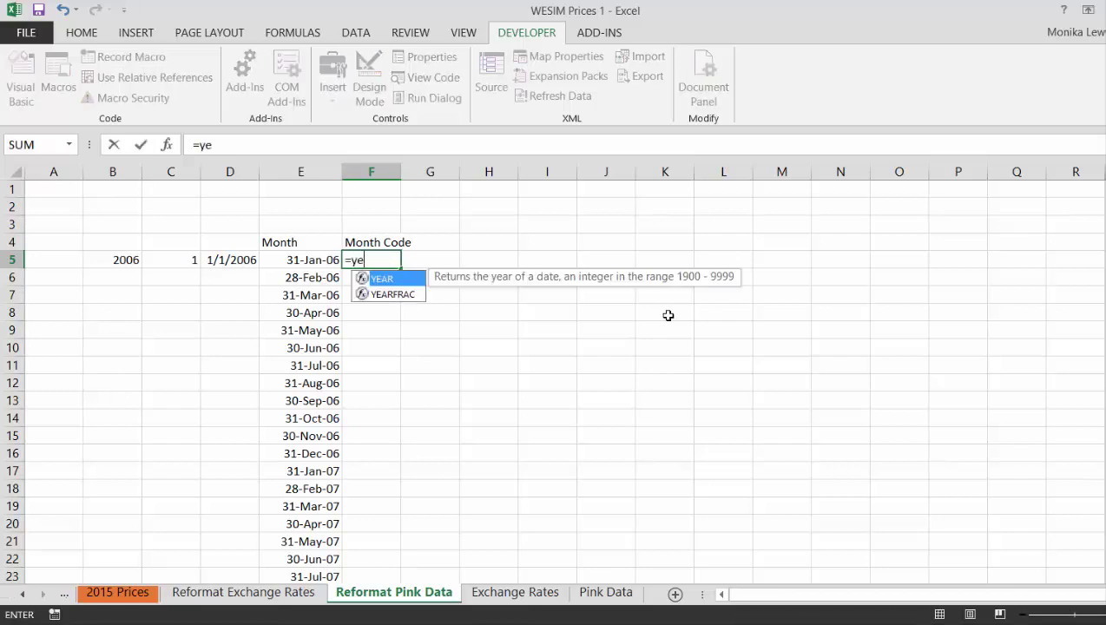
{"action": "key", "text": "Tab"}
{"action": "key", "text": "Left"}
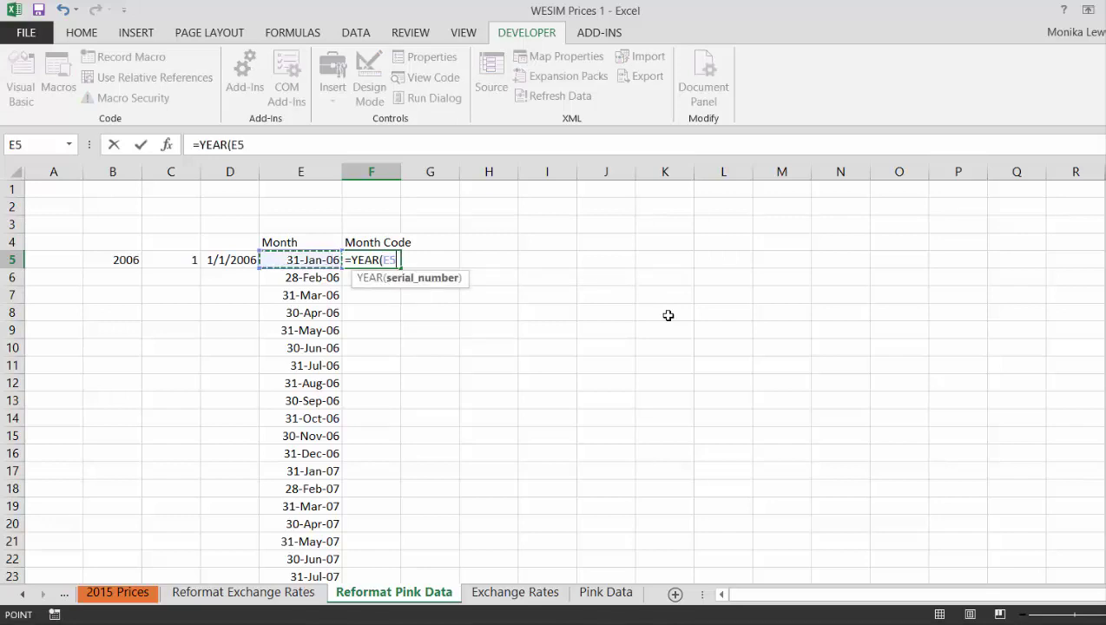
{"action": "type", "text": ")"}
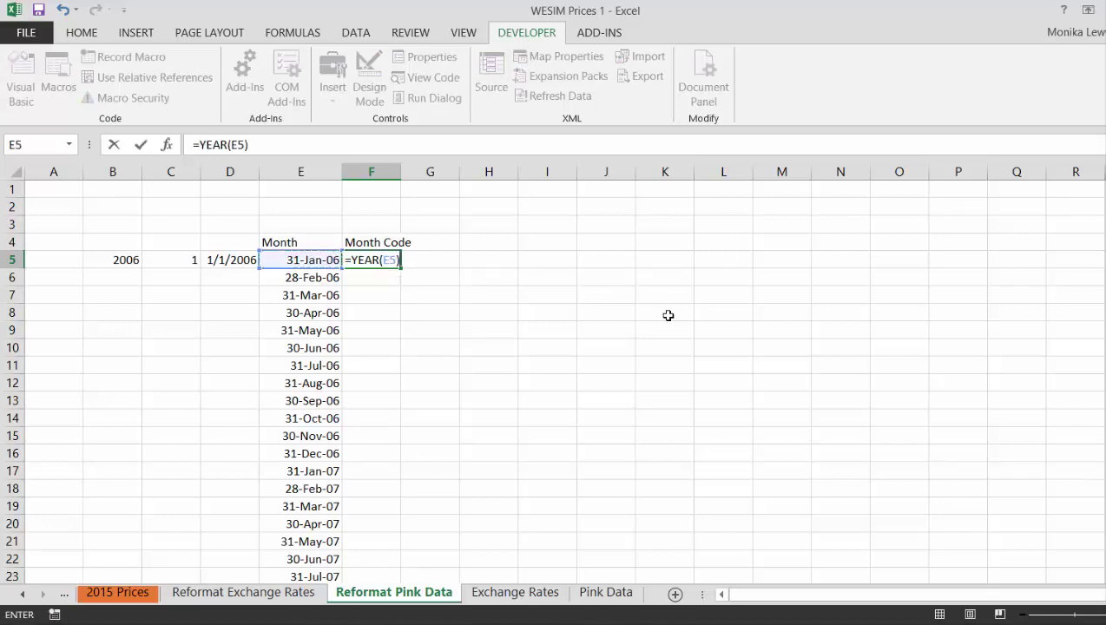
{"action": "type", "text": "&\"M\"&"}
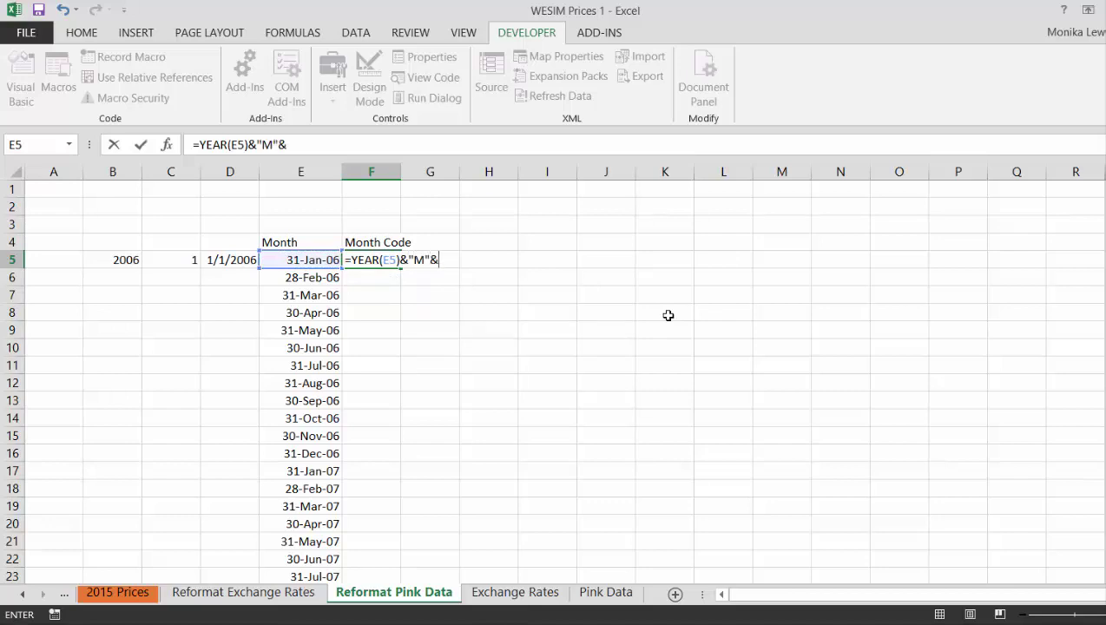
{"action": "type", "text": "month"}
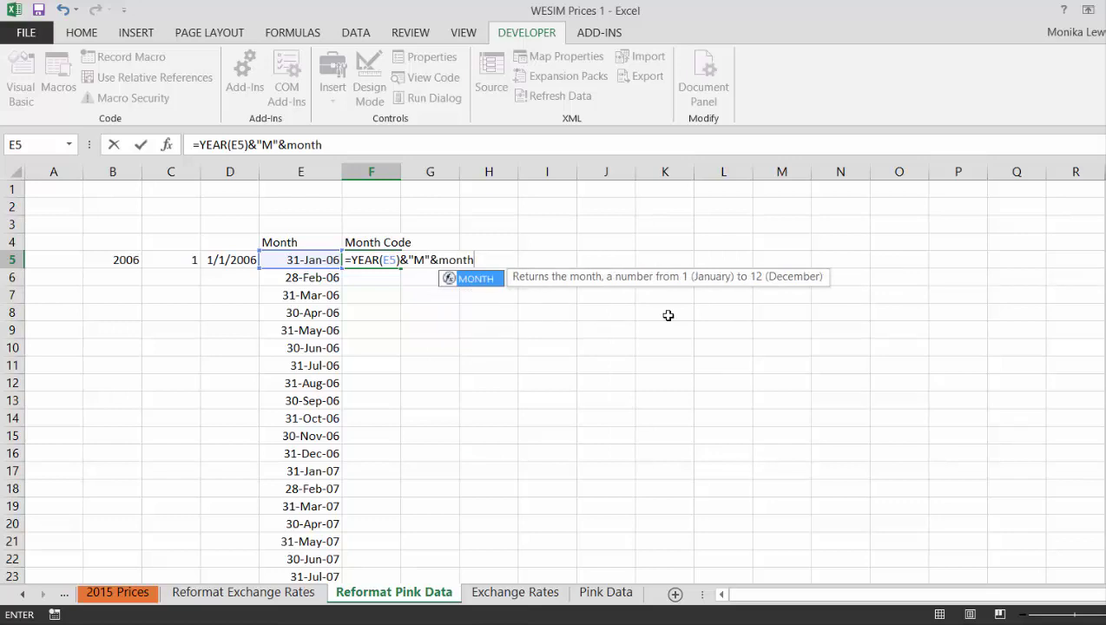
{"action": "type", "text": "("}
{"action": "key", "text": "Left"}
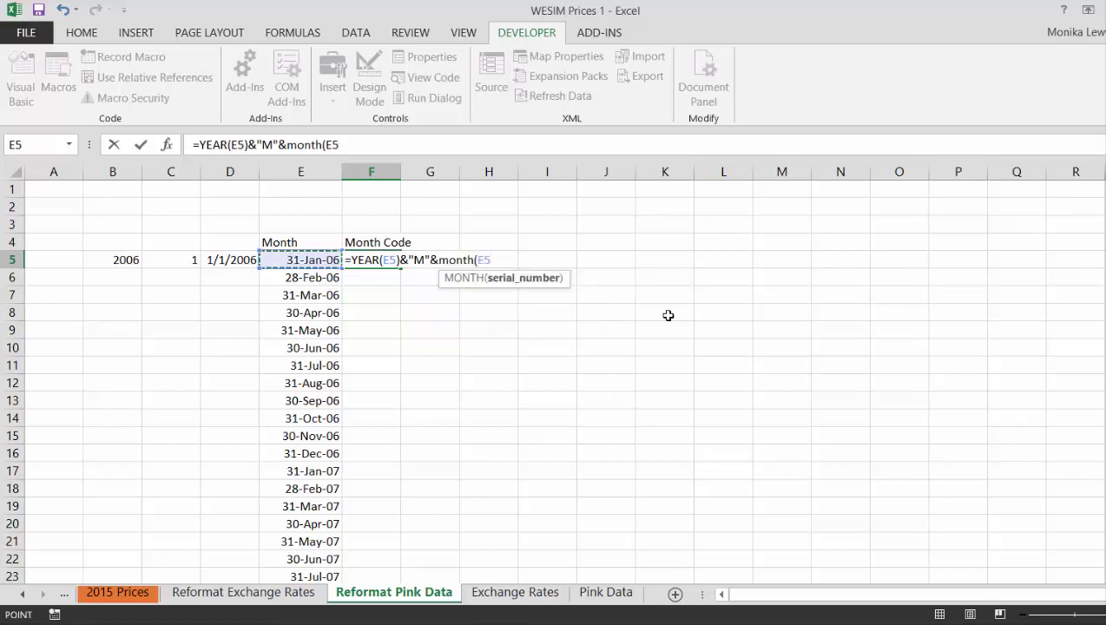
{"action": "type", "text": ")"}
{"action": "key", "text": "Return"}
{"action": "key", "text": "Down"}
{"action": "key", "text": "Down"}
{"action": "key", "text": "Down"}
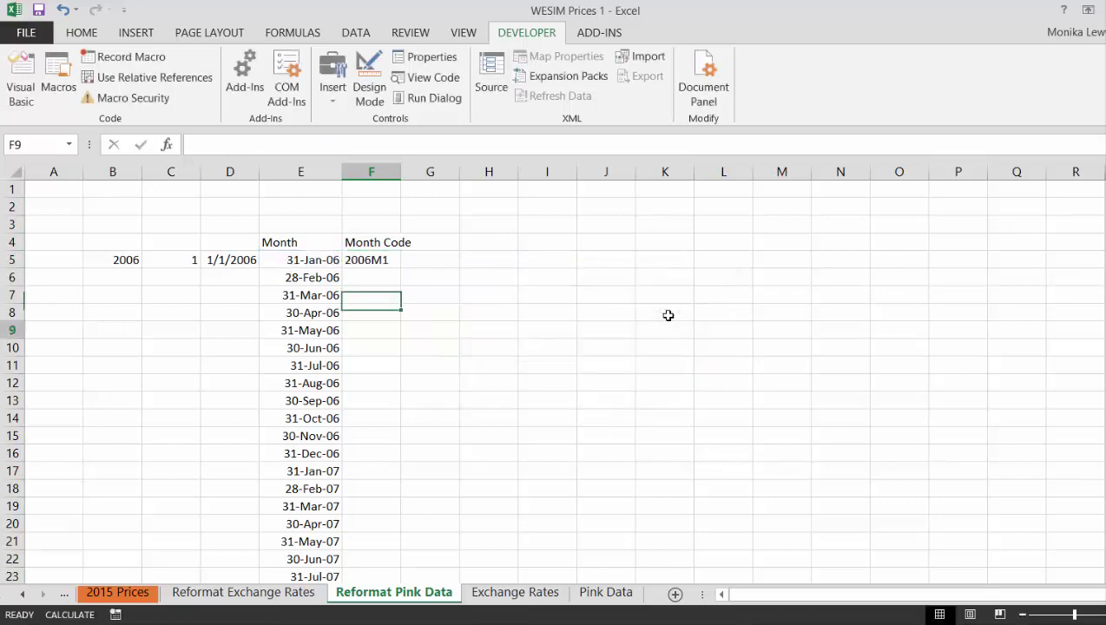
{"action": "key", "text": "Up"}
{"action": "key", "text": "Up"}
{"action": "key", "text": "Up"}
{"action": "key", "text": "Up"}
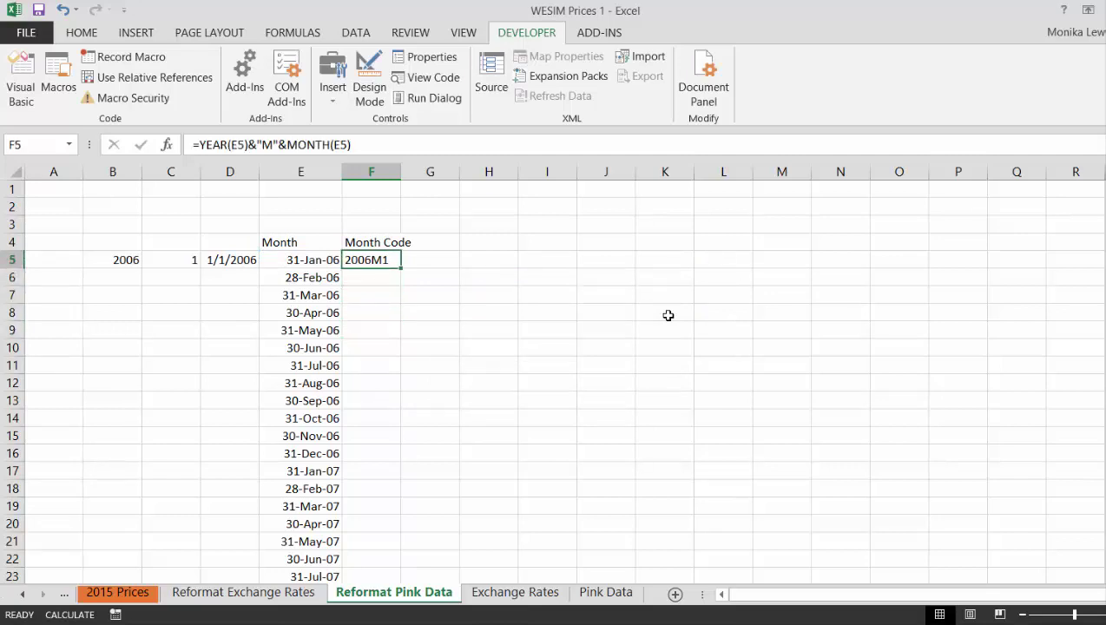
Check the format of the month codes in column A of the Pink Data sheet, and recalculate the workbook
{"action": "key", "text": "ctrl+Page_Down"}
{"action": "key", "text": "ctrl+Page_Down"}
{"action": "key", "text": "Right"}
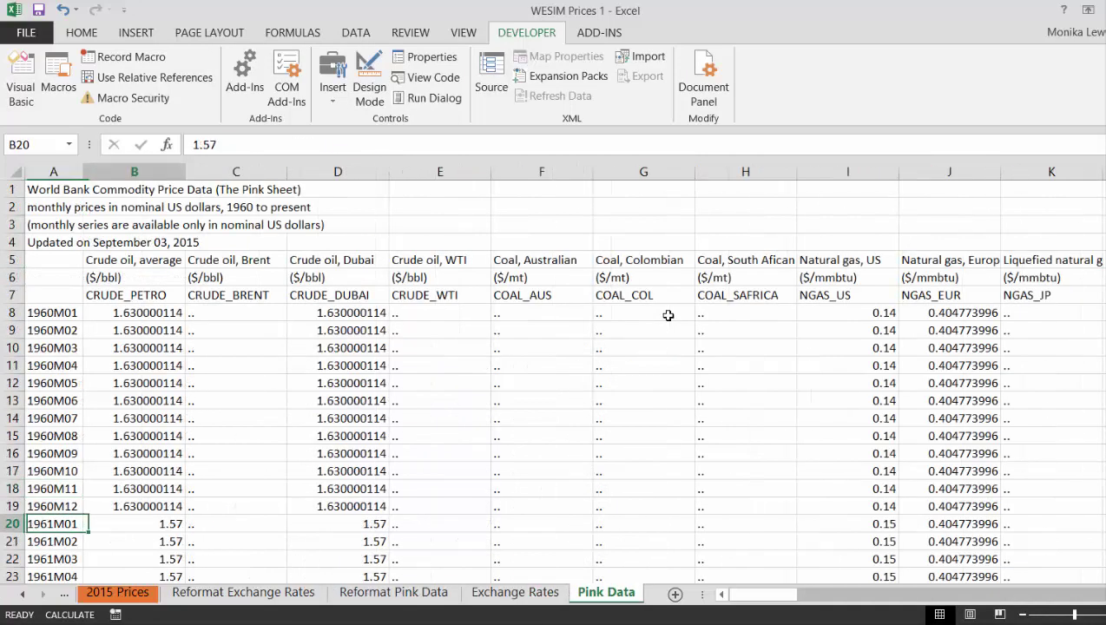
{"action": "key", "text": "Left"}
{"action": "key", "text": "Up"}
{"action": "key", "text": "Up"}
{"action": "key", "text": "Up"}
{"action": "key", "text": "Up"}
{"action": "key", "text": "Up"}
{"action": "key", "text": "Up"}
{"action": "key", "text": "Up"}
{"action": "key", "text": "Up"}
{"action": "key", "text": "Up"}
{"action": "key", "text": "Up"}
{"action": "key", "text": "Up"}
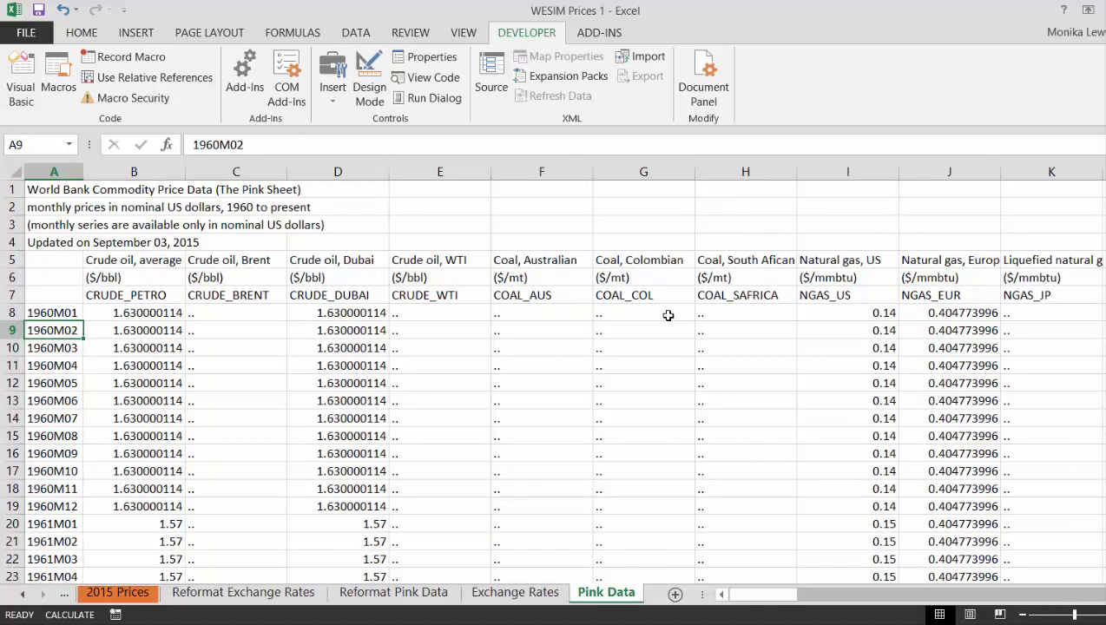
{"action": "key", "text": "F9"}
{"action": "key", "text": "Up"}
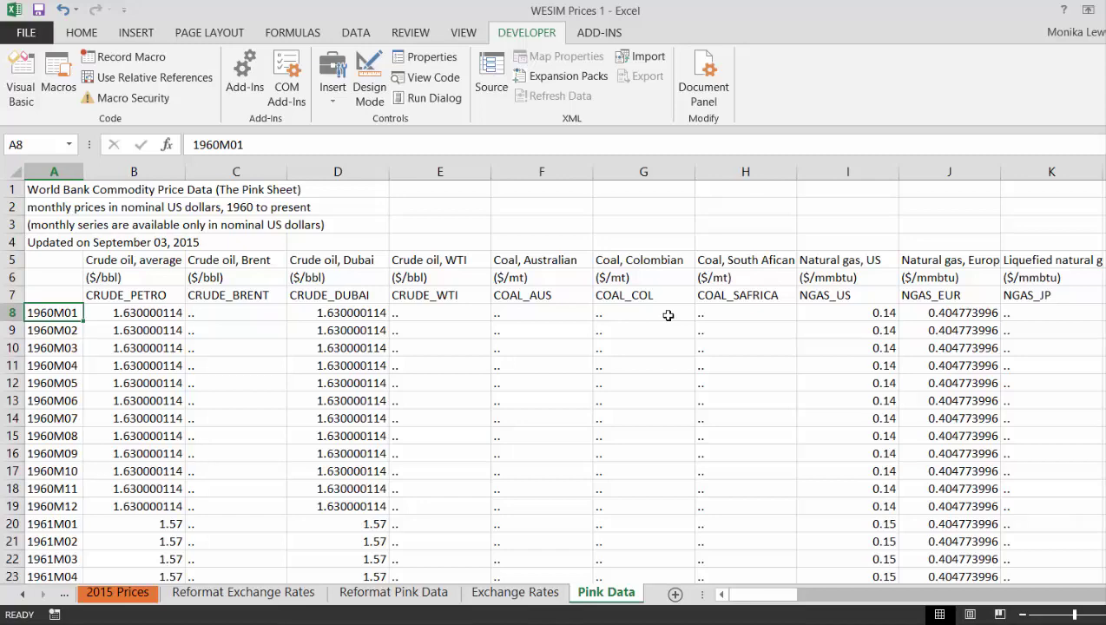
Return to the first Month Code cell, F5, on the Reformat Pink Data sheet
{"action": "key", "text": "ctrl+Page_Up"}
{"action": "key", "text": "ctrl+Page_Up"}
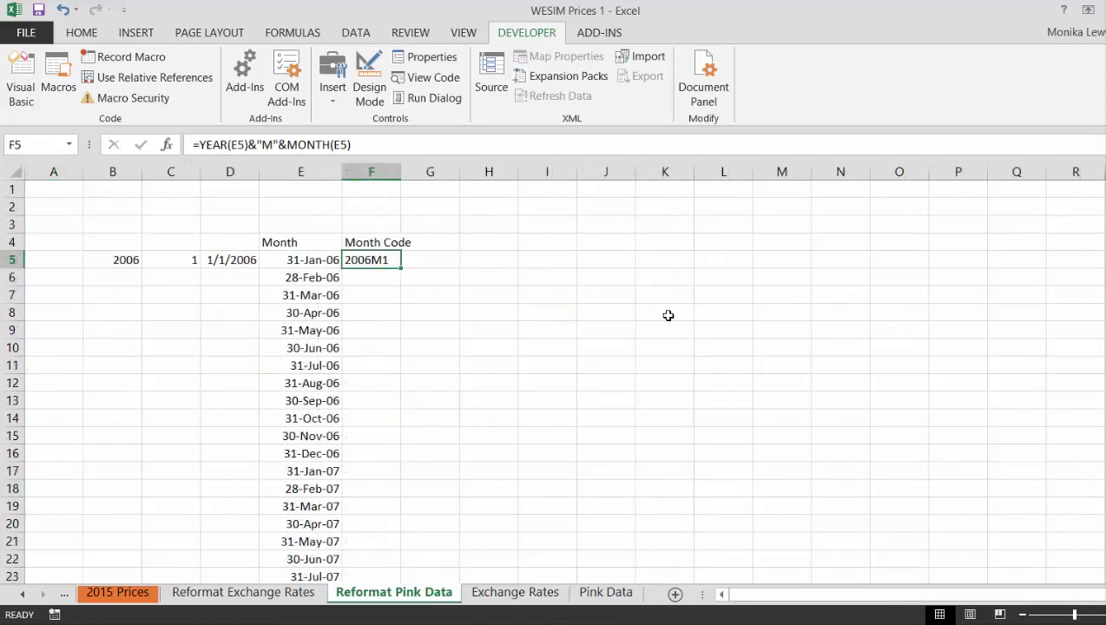
{"action": "key", "text": "Down"}
{"action": "key", "text": "Up"}
{"action": "key", "text": "F2"}
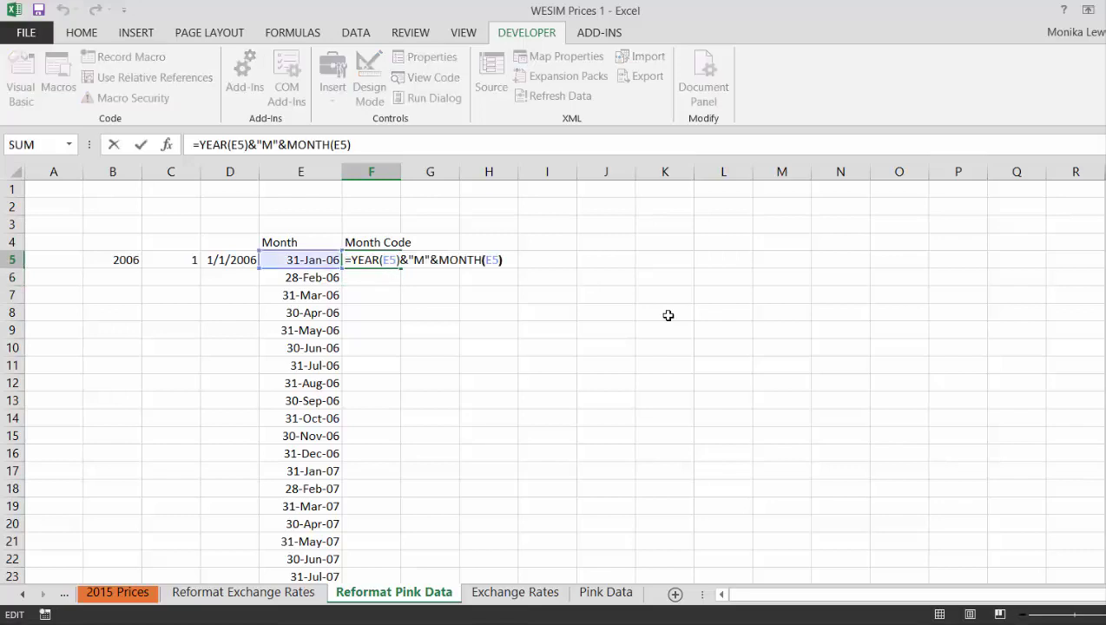
{"action": "key", "text": "Left"}
{"action": "key", "text": "Left"}
{"action": "key", "text": "Left"}
{"action": "key", "text": "Left"}
{"action": "key", "text": "Left"}
{"action": "key", "text": "Left"}
{"action": "key", "text": "Left"}
{"action": "key", "text": "Left"}
{"action": "key", "text": "Left"}
{"action": "key", "text": "Left"}
{"action": "key", "text": "Left"}
{"action": "key", "text": "Left"}
{"action": "key", "text": "Left"}
{"action": "key", "text": "Left"}
{"action": "key", "text": "Left"}
{"action": "key", "text": "Left"}
{"action": "key", "text": "Left"}
{"action": "key", "text": "Left"}
{"action": "key", "text": "Left"}
{"action": "key", "text": "Left"}
{"action": "type", "text": "tes"}
{"action": "key", "text": "BackSpace"}
{"action": "key", "text": "BackSpace"}
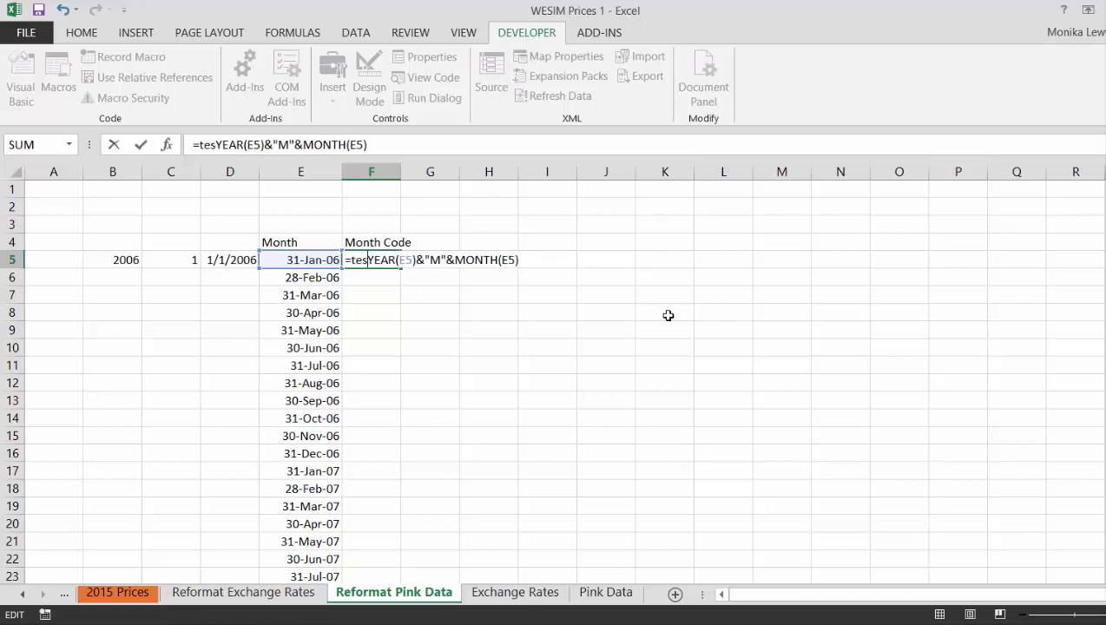
{"action": "type", "text": "x"}
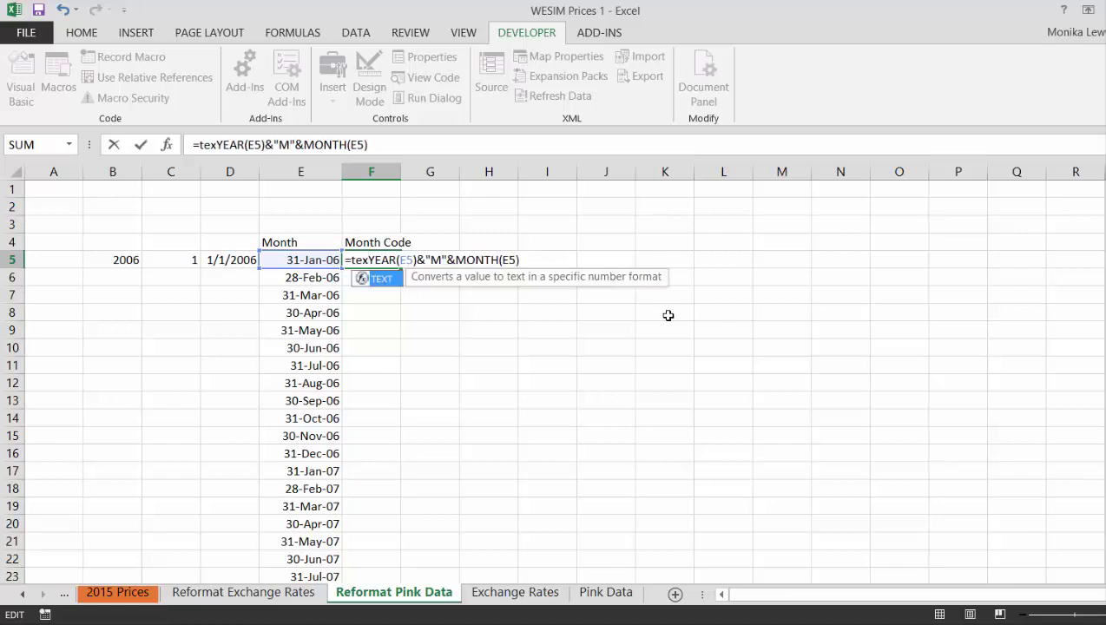
{"action": "key", "text": "Tab"}
{"action": "key", "text": "Return"}
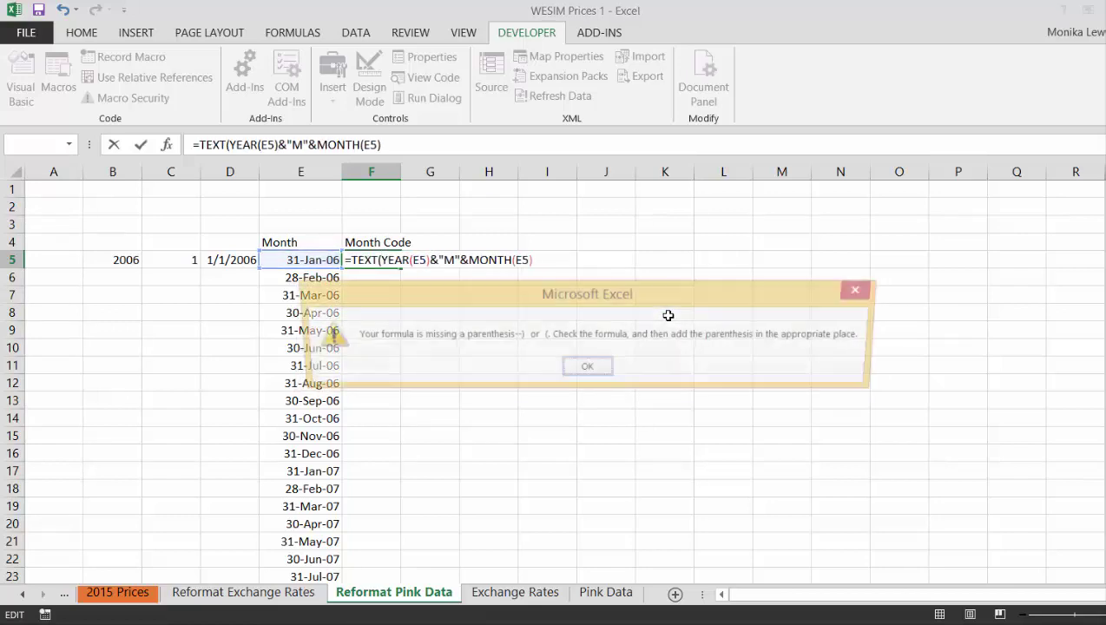
{"action": "key", "text": "Return"}
{"action": "key", "text": "Right"}
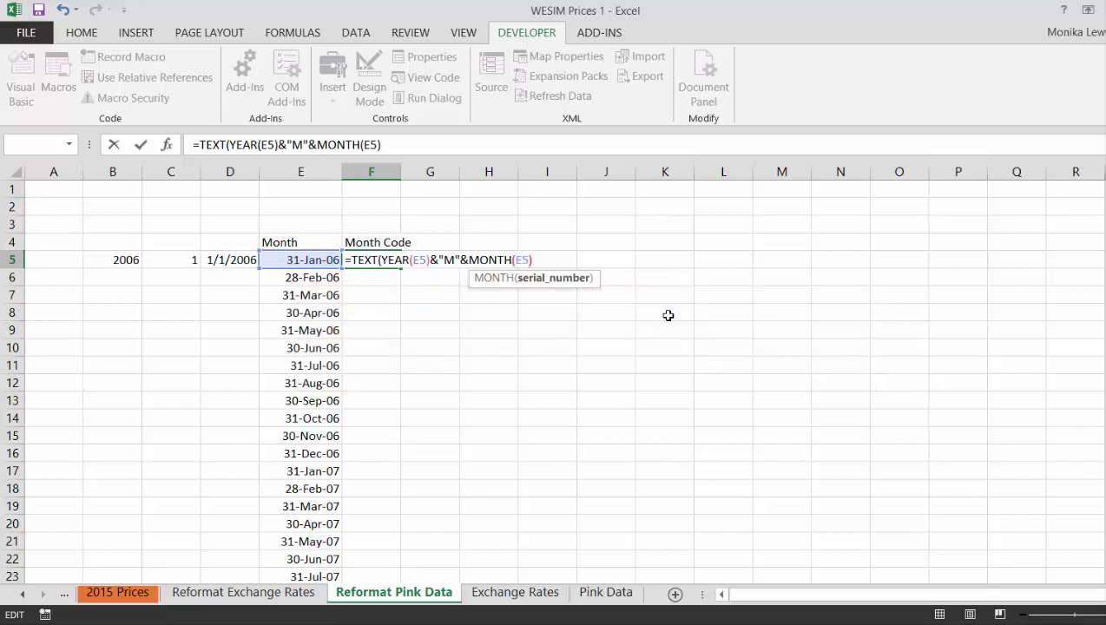
{"action": "key", "text": "Right"}
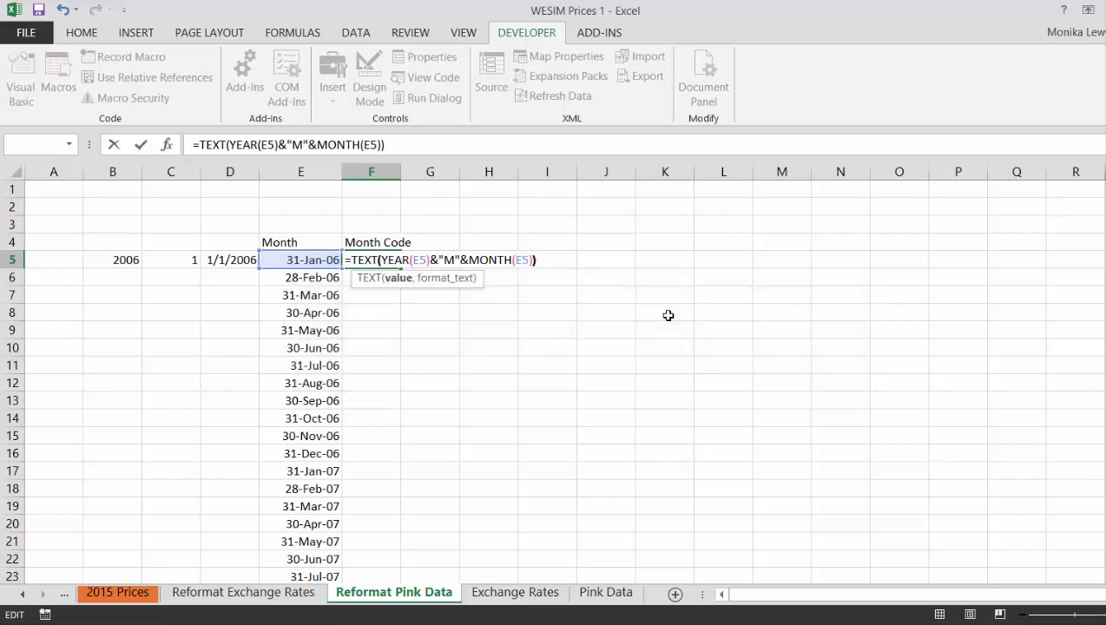
{"action": "key", "text": "Left"}
{"action": "key", "text": "Escape"}
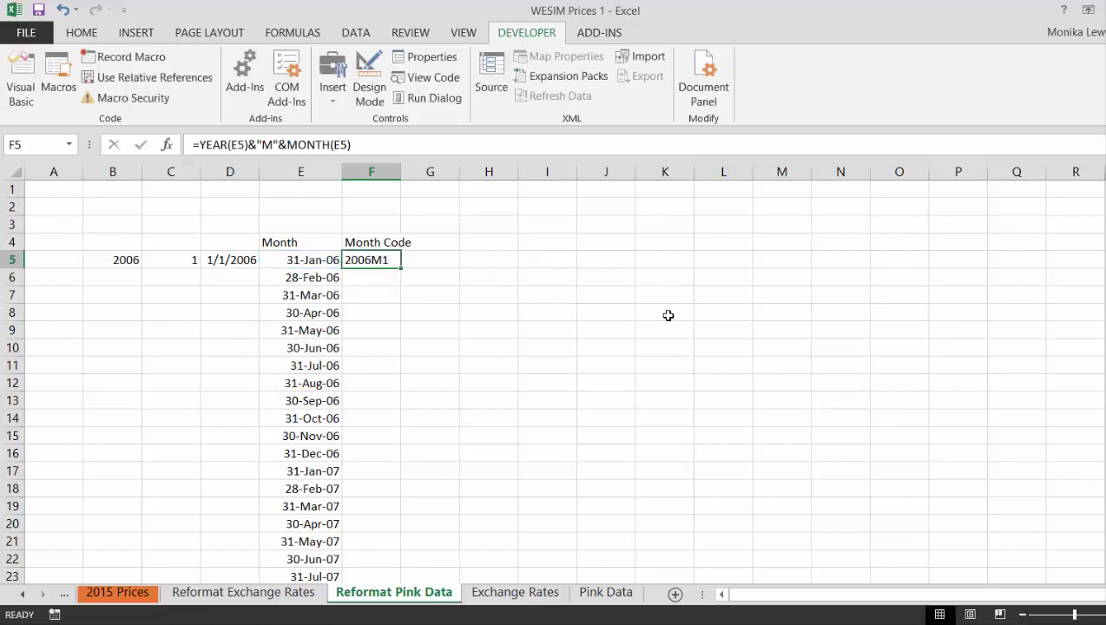
Wrap the month code formula in F5 in TRIM, giving =TRIM(YEAR(E5)&"M"&MONTH(E5))
{"action": "key", "text": "Left"}
{"action": "key", "text": "Right"}
{"action": "key", "text": "F2"}
{"action": "key", "text": "Left"}
{"action": "key", "text": "Left"}
{"action": "key", "text": "Left"}
{"action": "key", "text": "Left"}
{"action": "key", "text": "Left"}
{"action": "key", "text": "Left"}
{"action": "key", "text": "Left"}
{"action": "key", "text": "Left"}
{"action": "key", "text": "Left"}
{"action": "key", "text": "Left"}
{"action": "key", "text": "Left"}
{"action": "key", "text": "Left"}
{"action": "key", "text": "Left"}
{"action": "key", "text": "Left"}
{"action": "key", "text": "Left"}
{"action": "key", "text": "Left"}
{"action": "key", "text": "Left"}
{"action": "key", "text": "Left"}
{"action": "key", "text": "Left"}
{"action": "key", "text": "Left"}
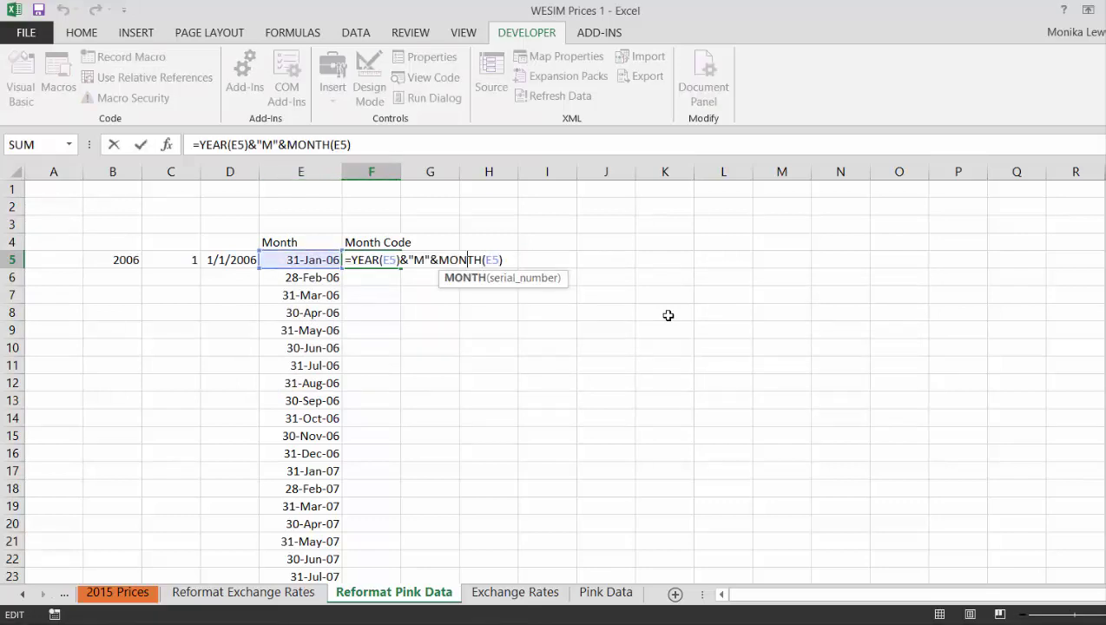
{"action": "type", "text": "trim"}
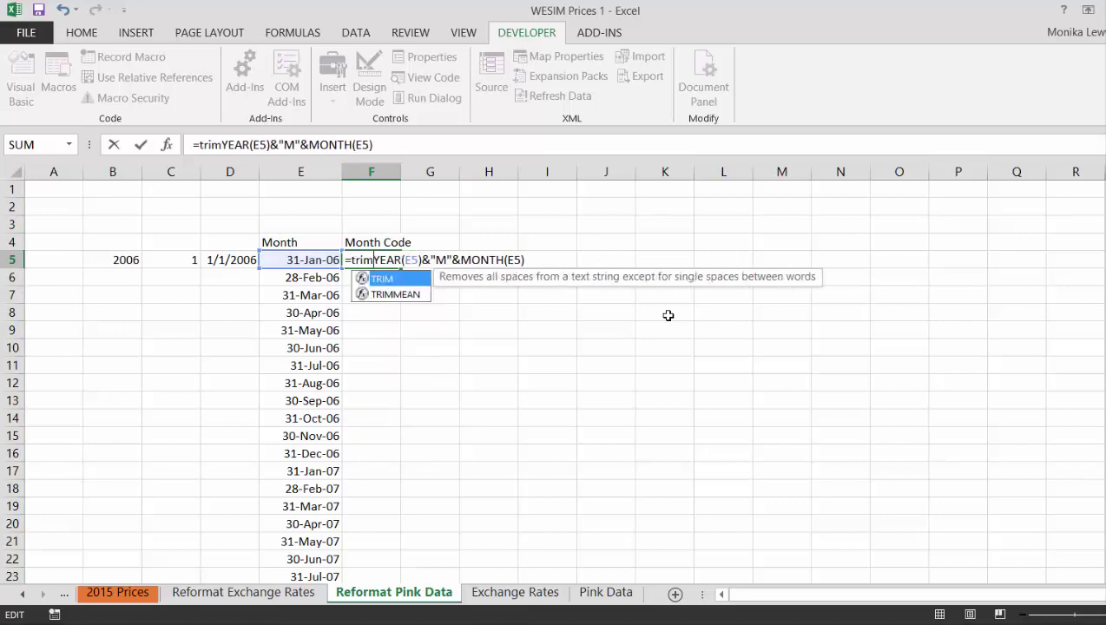
{"action": "key", "text": "Escape"}
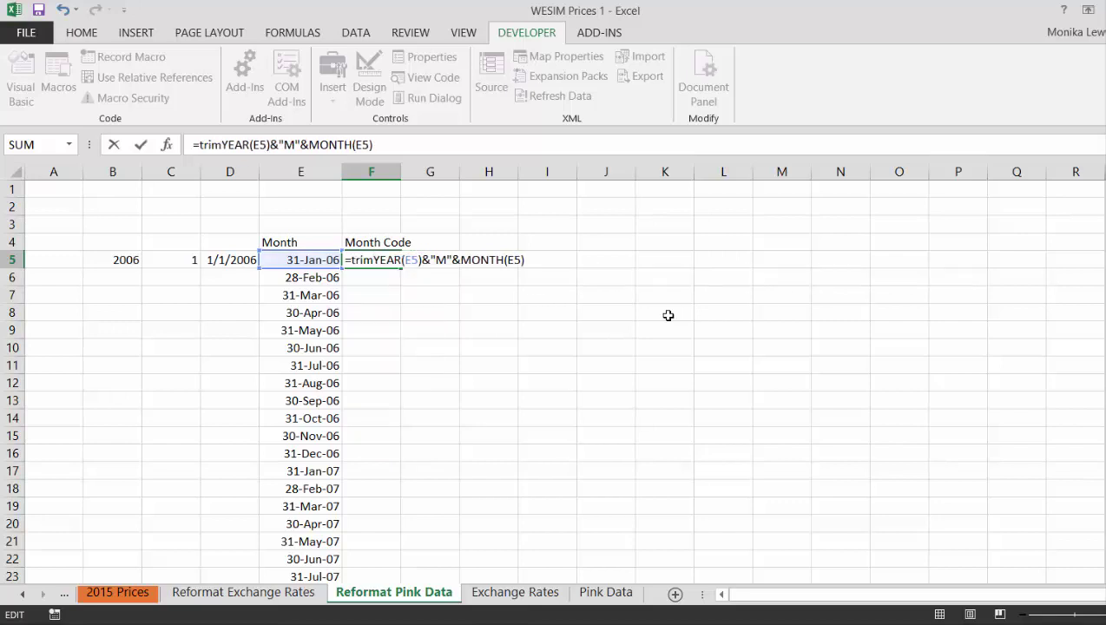
{"action": "key", "text": "ctrl+Return"}
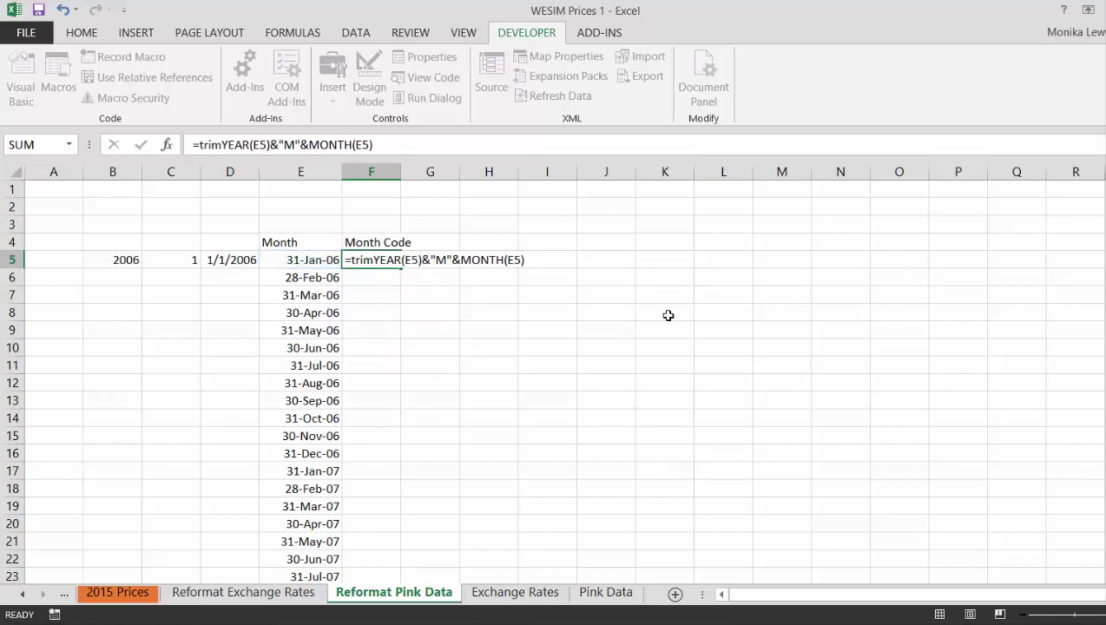
{"action": "key", "text": "Left"}
{"action": "key", "text": "Right"}
{"action": "key", "text": "F2"}
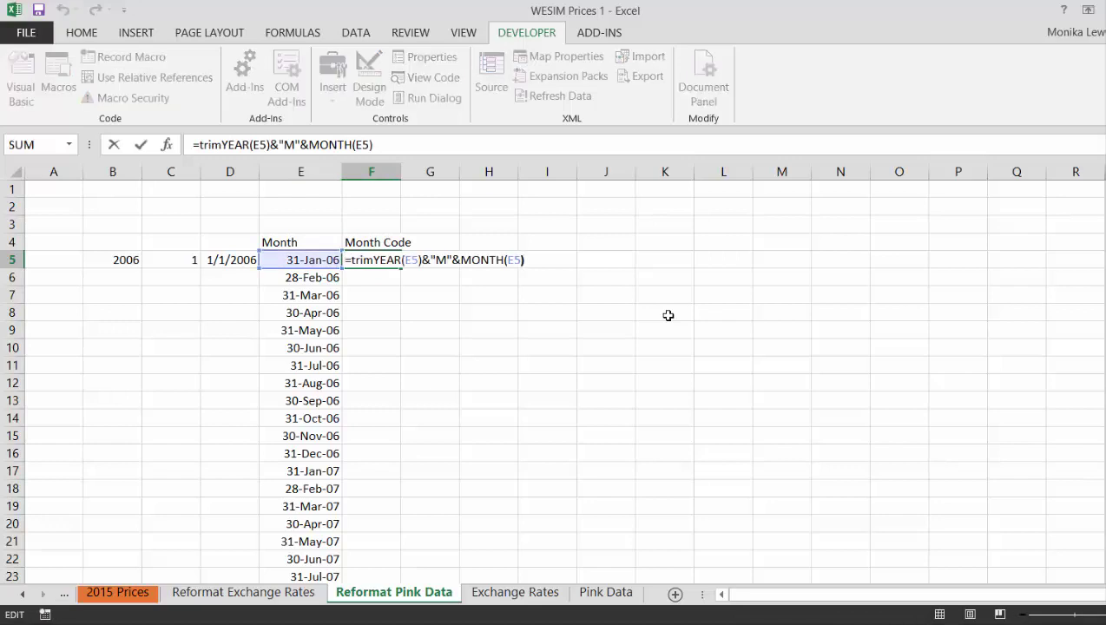
{"action": "key", "text": "Left"}
{"action": "key", "text": "Left"}
{"action": "key", "text": "Left"}
{"action": "key", "text": "Left"}
{"action": "key", "text": "Left"}
{"action": "key", "text": "Left"}
{"action": "key", "text": "Left"}
{"action": "key", "text": "Left"}
{"action": "key", "text": "Left"}
{"action": "key", "text": "Left"}
{"action": "key", "text": "Left"}
{"action": "key", "text": "Left"}
{"action": "key", "text": "Left"}
{"action": "type", "text": "("}
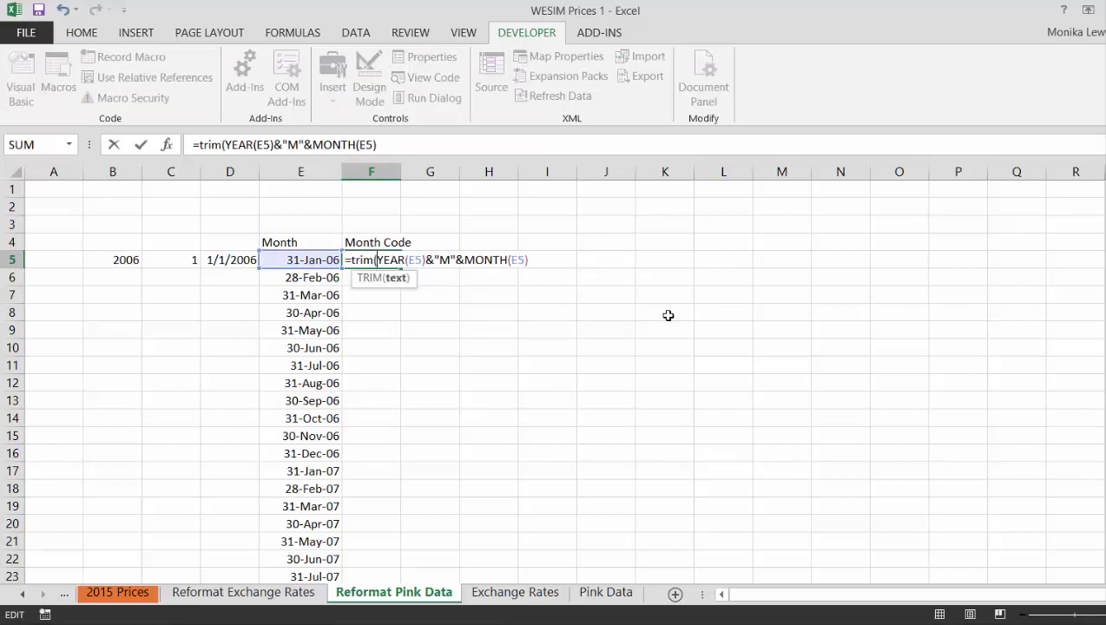
{"action": "key", "text": "Return"}
{"action": "key", "text": "Return"}
{"action": "key", "text": "Return"}
{"action": "key", "text": "Return"}
{"action": "key", "text": "Return"}
{"action": "key", "text": "Up"}
{"action": "key", "text": "Up"}
{"action": "key", "text": "Up"}
{"action": "key", "text": "Up"}
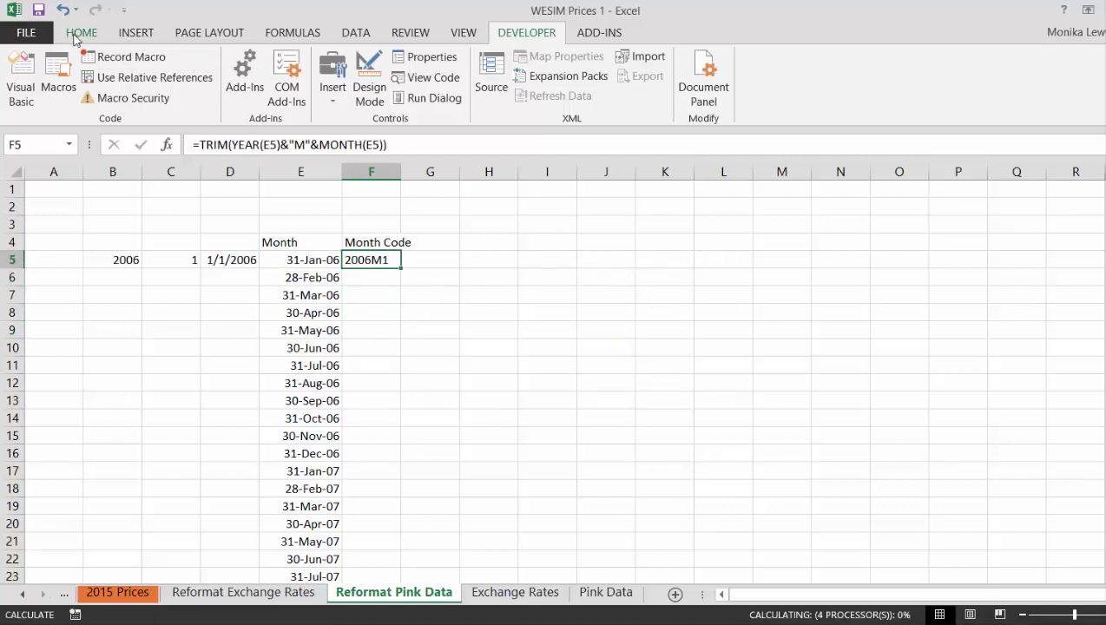
Add the column heading Gas Price in G4, beside the Month Code heading
{"action": "left_click", "coordinate": [78, 35]}
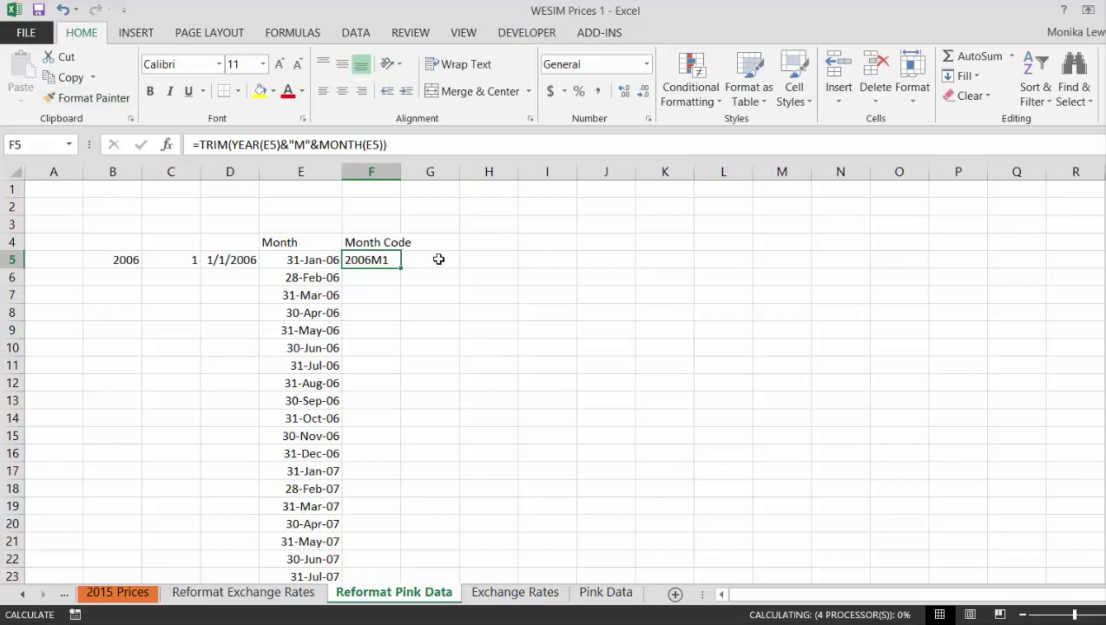
{"action": "key", "text": "Up"}
{"action": "key", "text": "Right"}
{"action": "key", "text": "Right"}
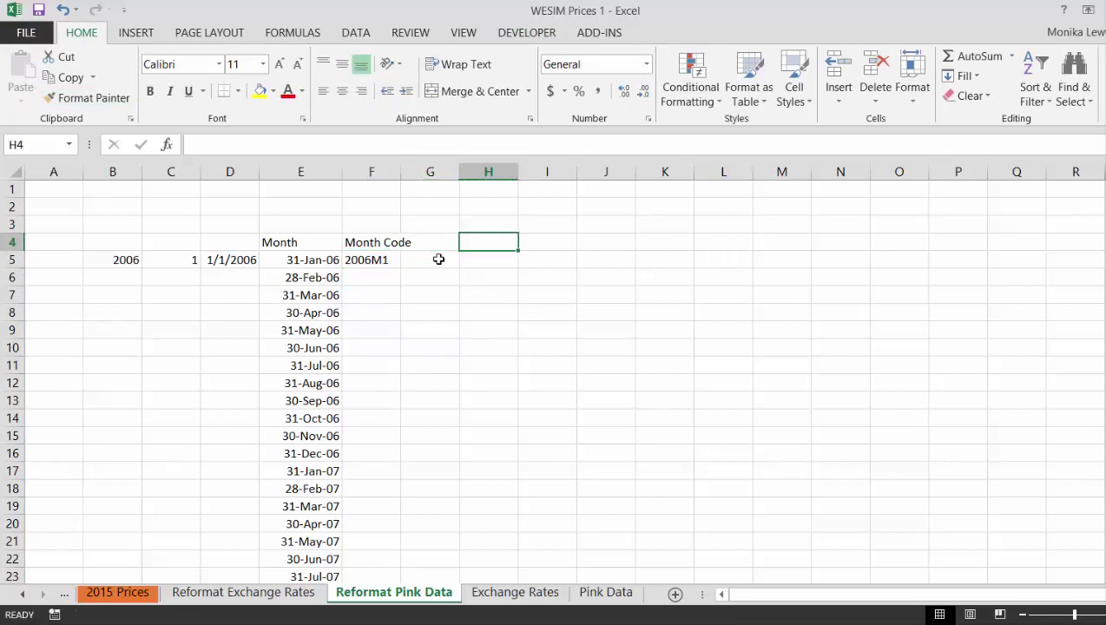
{"action": "key", "text": "Left"}
{"action": "type", "text": "Ga"}
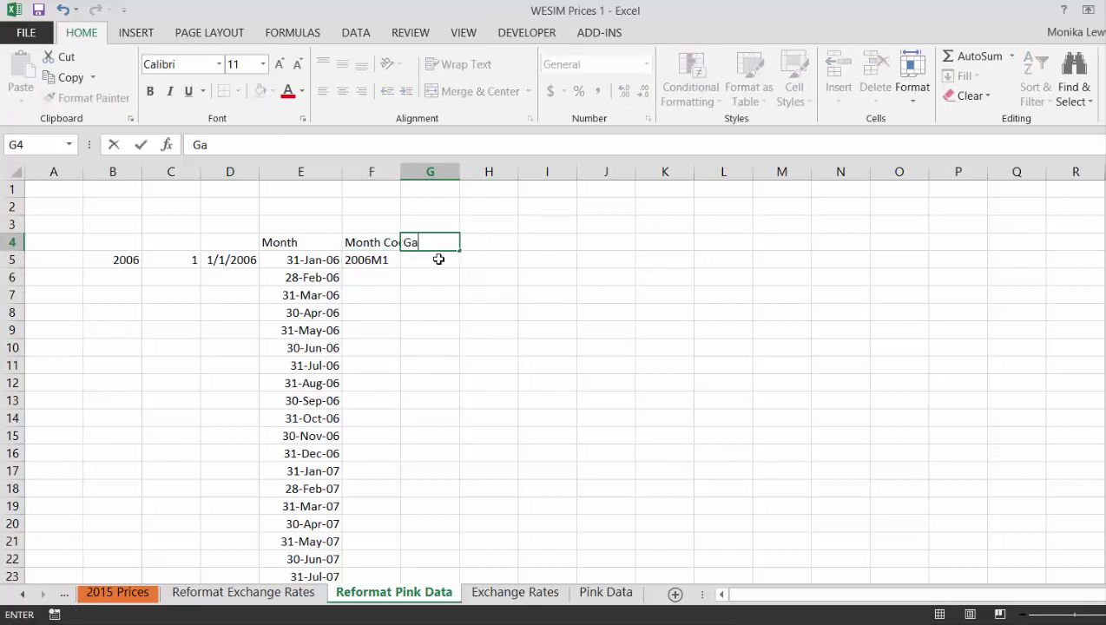
{"action": "type", "text": "s Pri"}
{"action": "type", "text": "cce"}
{"action": "key", "text": "BackSpace"}
{"action": "key", "text": "BackSpace"}
{"action": "key", "text": "BackSpace"}
{"action": "type", "text": "ce"}
{"action": "key", "text": "Return"}
{"action": "key", "text": "Return"}
{"action": "key", "text": "Return"}
Enter a LOOKUP formula in G5 that matches F5 against column A of the Pink Data sheet and returns column K, liquefied natural gas
{"action": "left_click", "coordinate": [438, 260]}
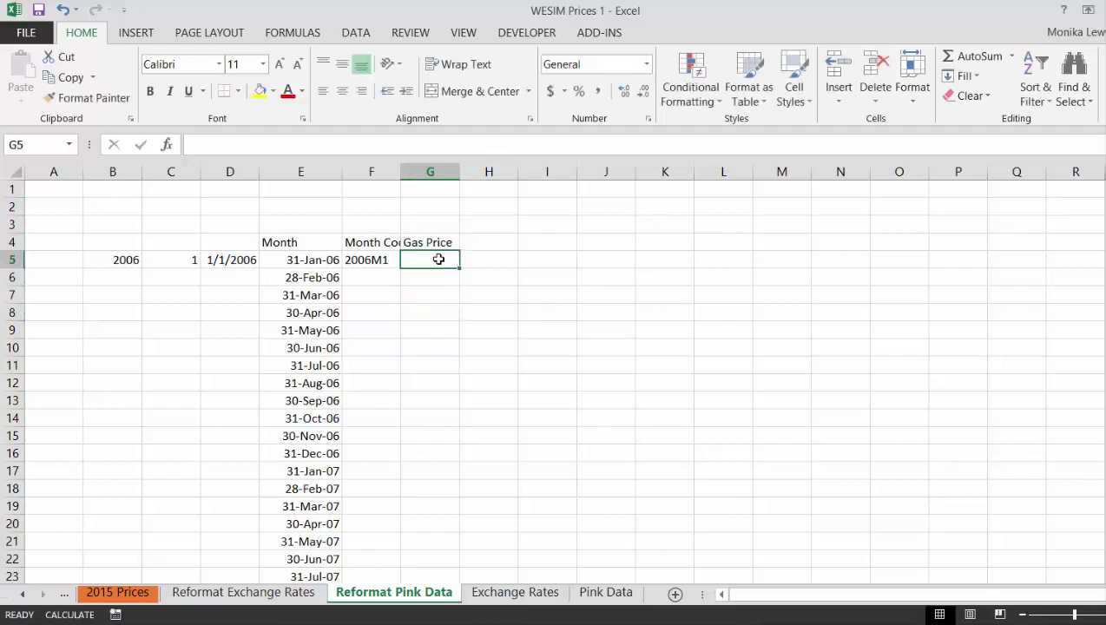
{"action": "type", "text": "=l"}
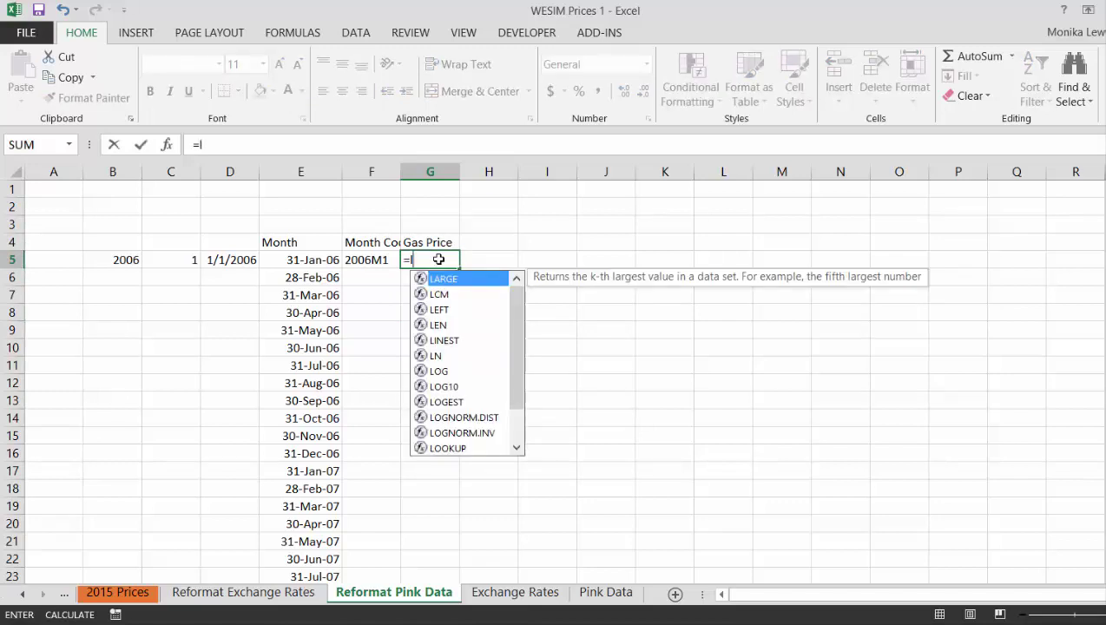
{"action": "key", "text": "Down"}
{"action": "key", "text": "Down"}
{"action": "key", "text": "Down"}
{"action": "key", "text": "Down"}
{"action": "key", "text": "Down"}
{"action": "key", "text": "Down"}
{"action": "key", "text": "Down"}
{"action": "key", "text": "Down"}
{"action": "key", "text": "Down"}
{"action": "key", "text": "Down"}
{"action": "key", "text": "Down"}
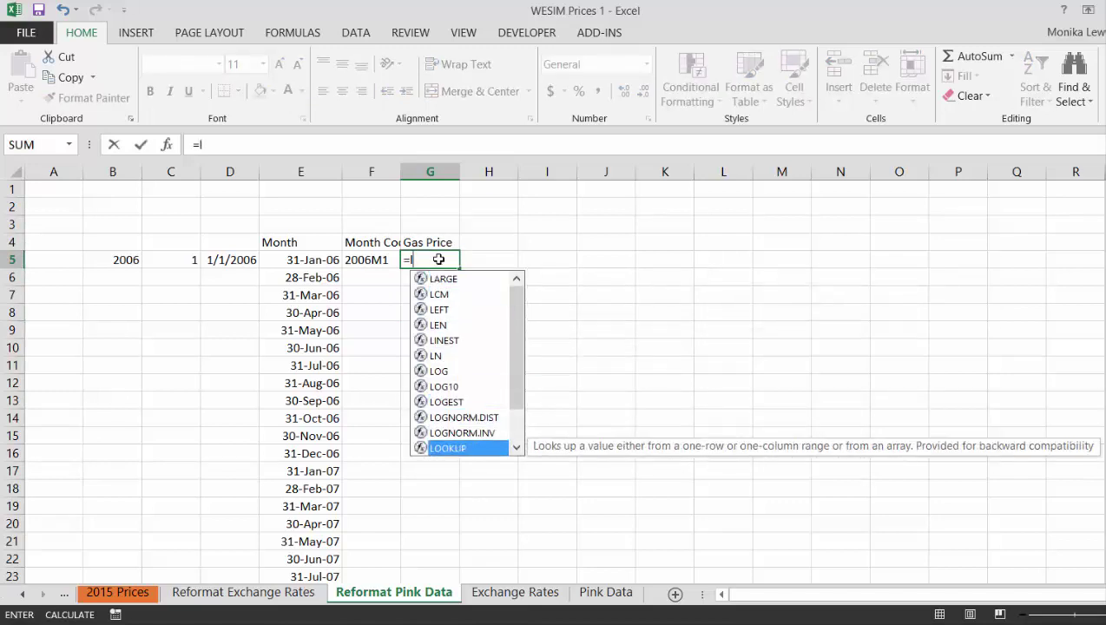
{"action": "key", "text": "Tab"}
{"action": "key", "text": "Left"}
{"action": "type", "text": ","}
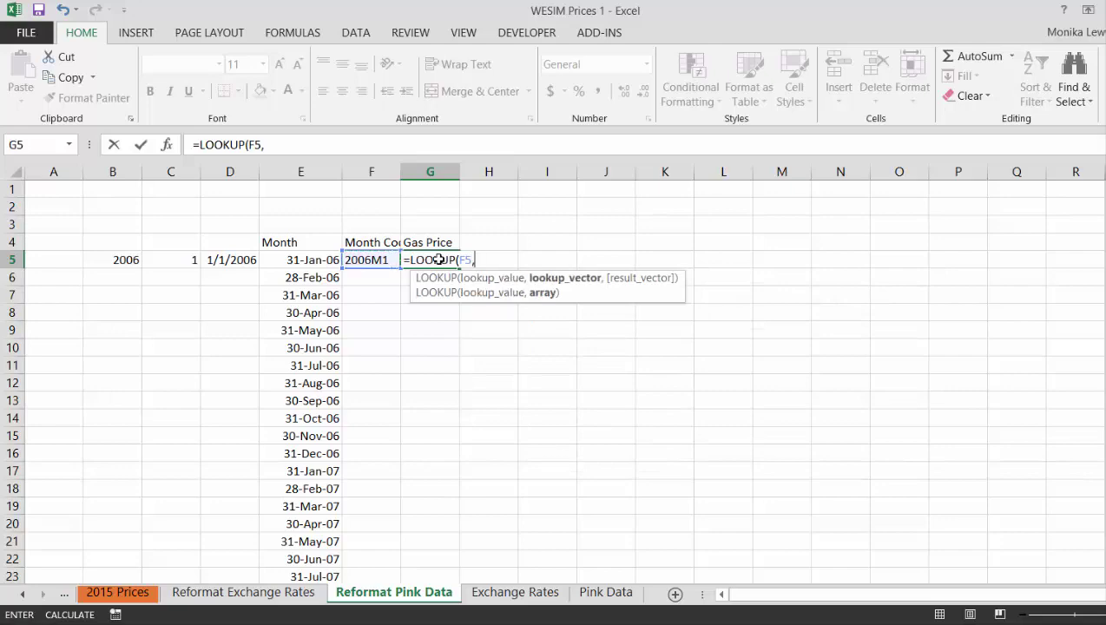
{"action": "key", "text": "ctrl+Page_Down"}
{"action": "key", "text": "ctrl+Page_Down"}
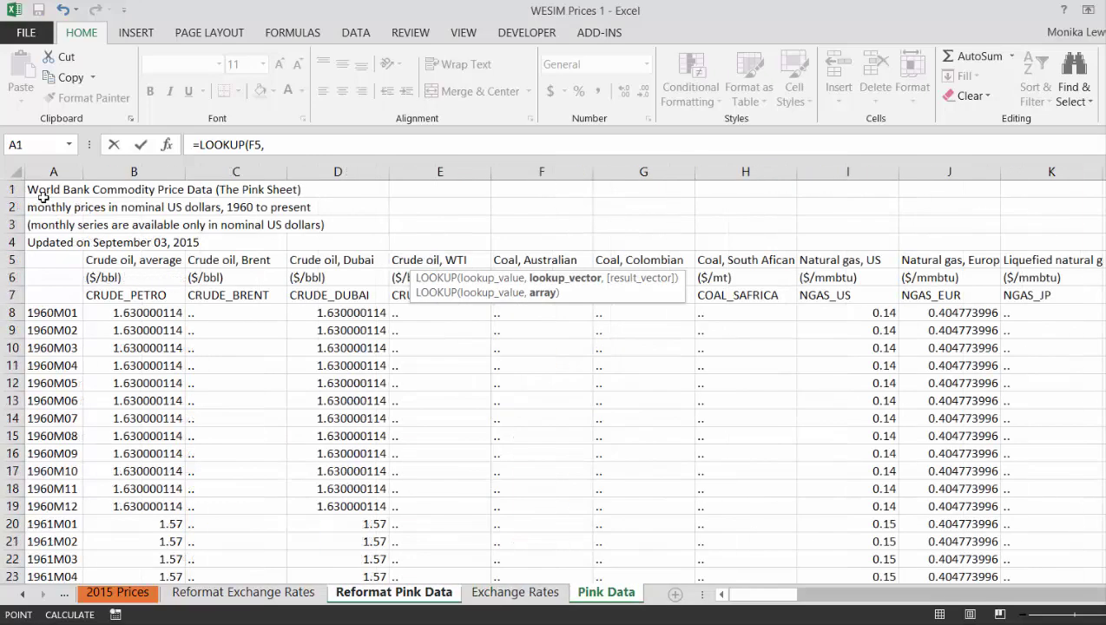
{"action": "left_click", "coordinate": [39, 171]}
{"action": "type", "text": ","}
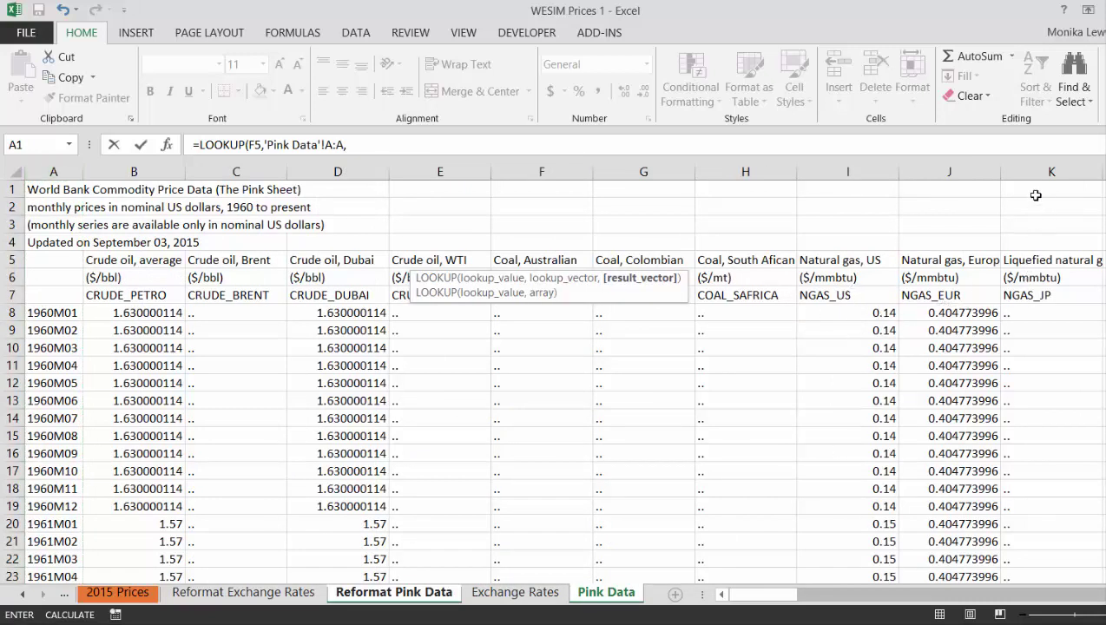
{"action": "left_click", "coordinate": [1030, 171]}
{"action": "key", "text": "Return"}
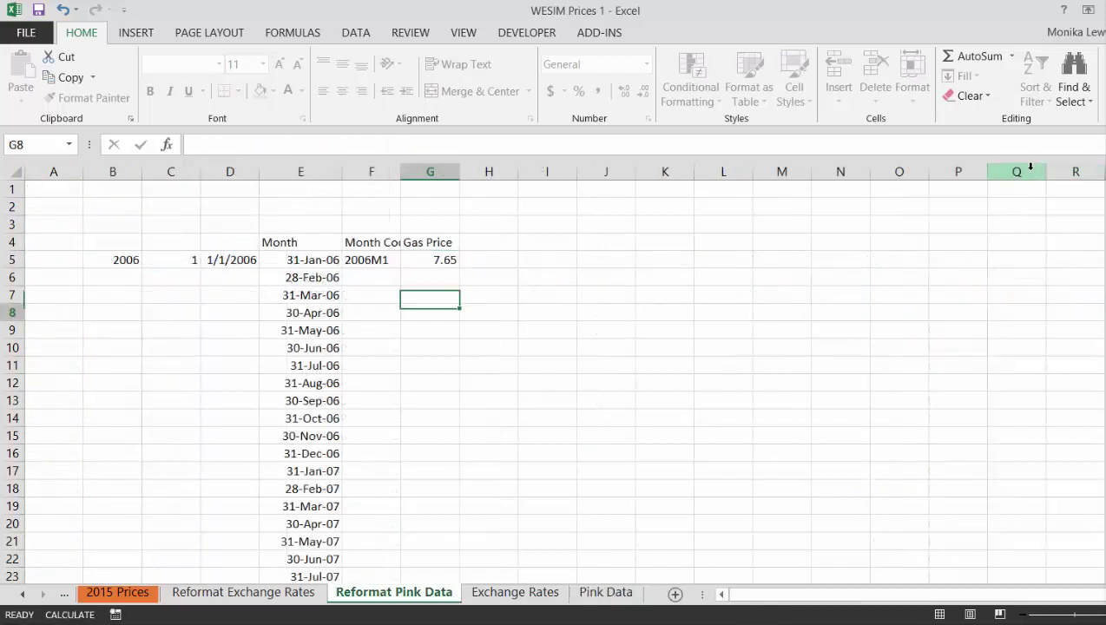
Fill the month code and gas price formulas in F5:G5 down alongside all the listed months
{"action": "key", "text": "Up"}
{"action": "key", "text": "Up"}
{"action": "key", "text": "Up"}
{"action": "key", "text": "Left"}
{"action": "key", "text": "shift+Right"}
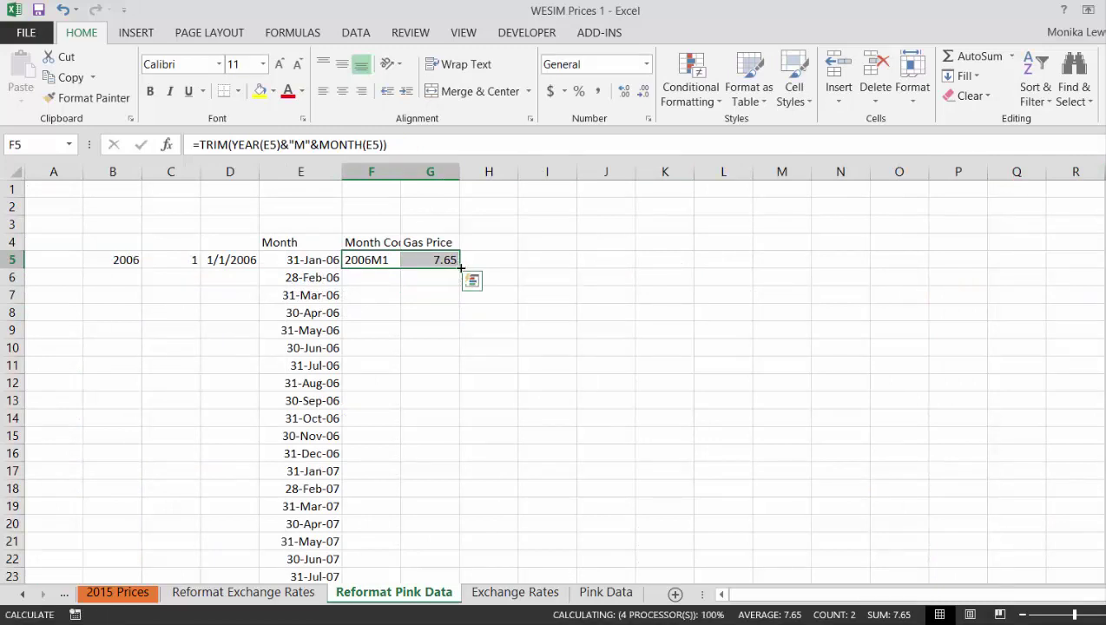
{"action": "double_click", "coordinate": [460, 268]}
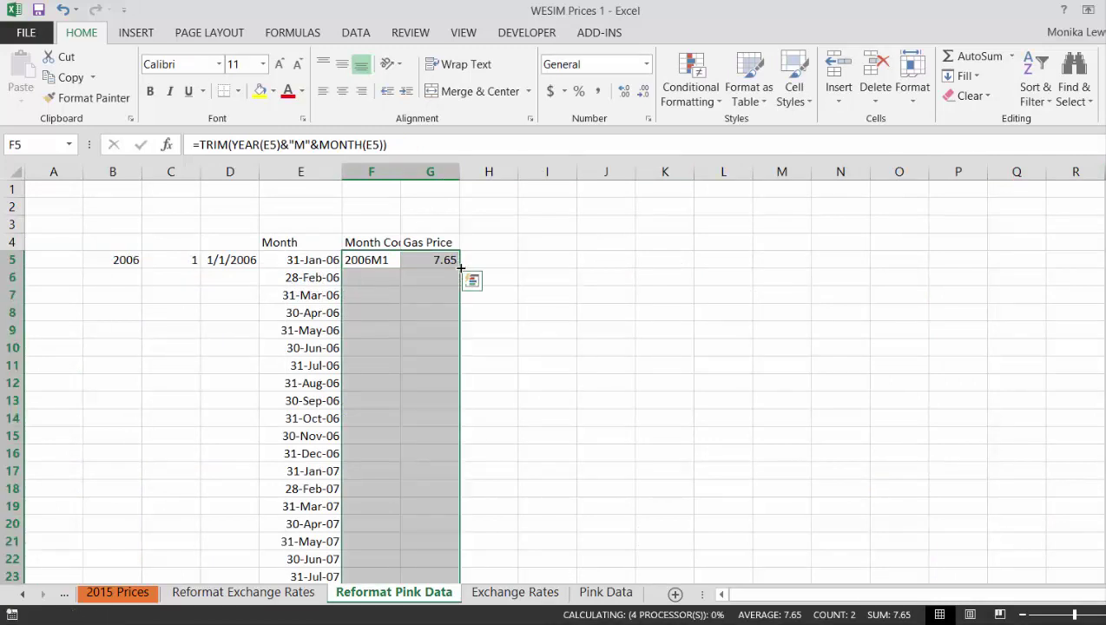
Add the column heading Coal Price in H4, beside the Gas Price heading
{"action": "key", "text": "Down"}
{"action": "key", "text": "Right"}
{"action": "key", "text": "Right"}
{"action": "key", "text": "Up"}
{"action": "key", "text": "Up"}
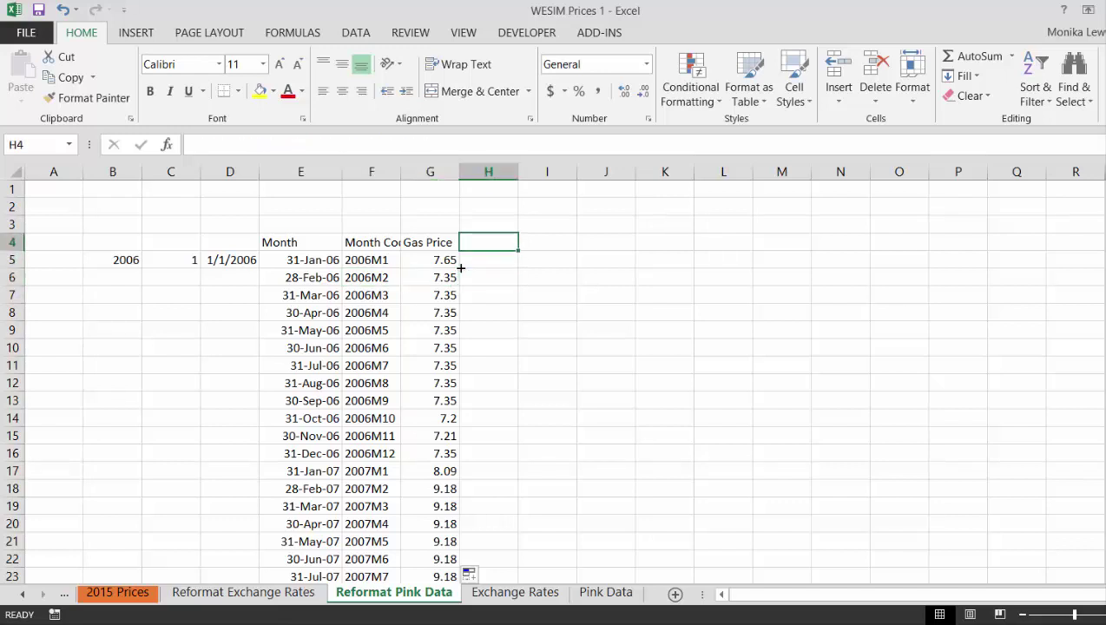
{"action": "type", "text": "Coal Pr"}
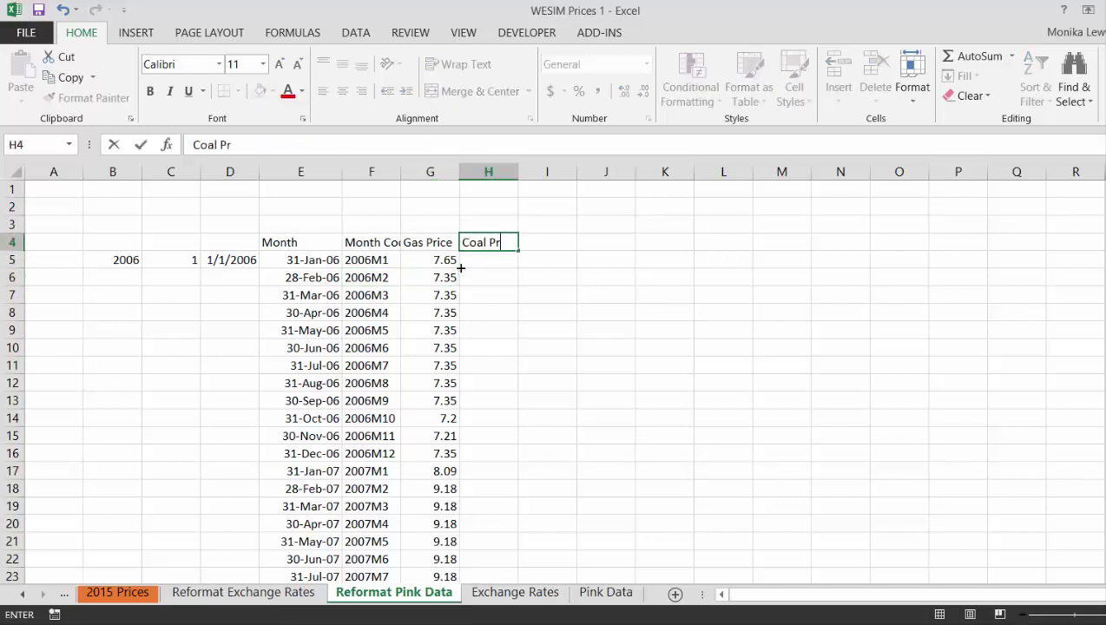
{"action": "type", "text": "ice"}
{"action": "key", "text": "ctrl+Return"}
{"action": "key", "text": "Down"}
{"action": "key", "text": "Down"}
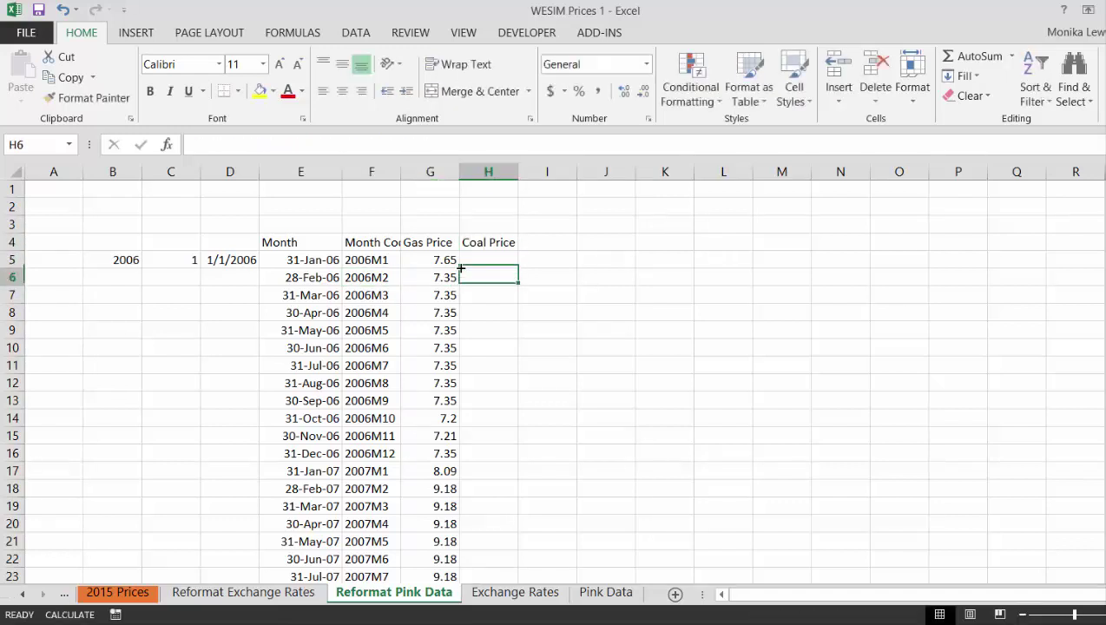
Enter a LOOKUP formula in H5 that matches F5 against column A of the Pink Data sheet and returns column F, Australian coal
{"action": "key", "text": "Up"}
{"action": "type", "text": "=loo"}
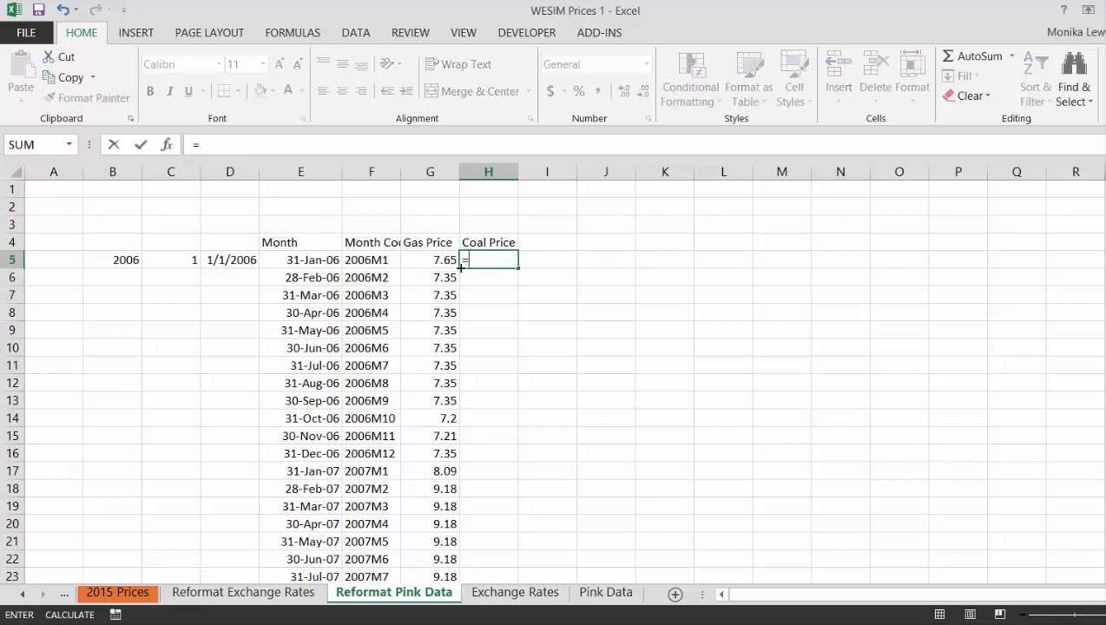
{"action": "key", "text": "Tab"}
{"action": "key", "text": "Left"}
{"action": "key", "text": "Left"}
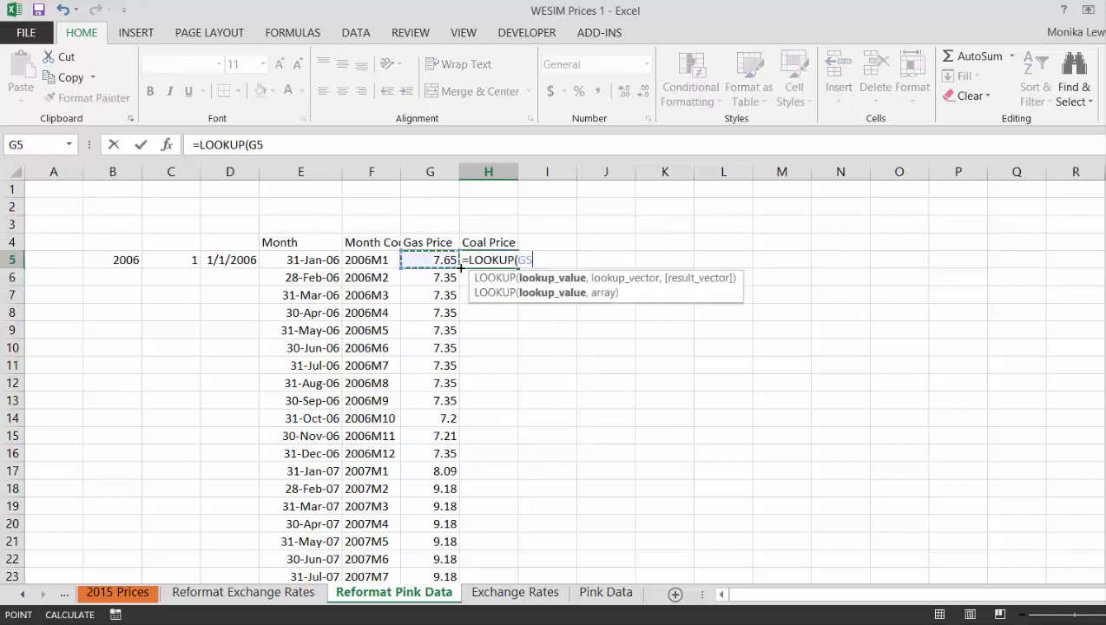
{"action": "type", "text": ","}
{"action": "key", "text": "ctrl+Page_Down"}
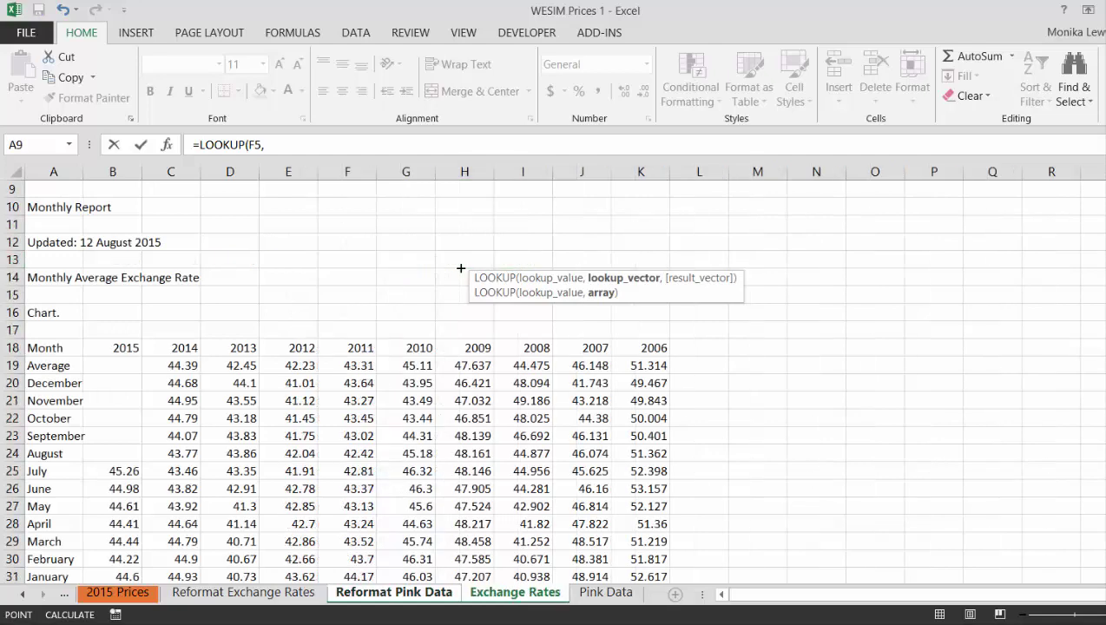
{"action": "key", "text": "ctrl+Page_Down"}
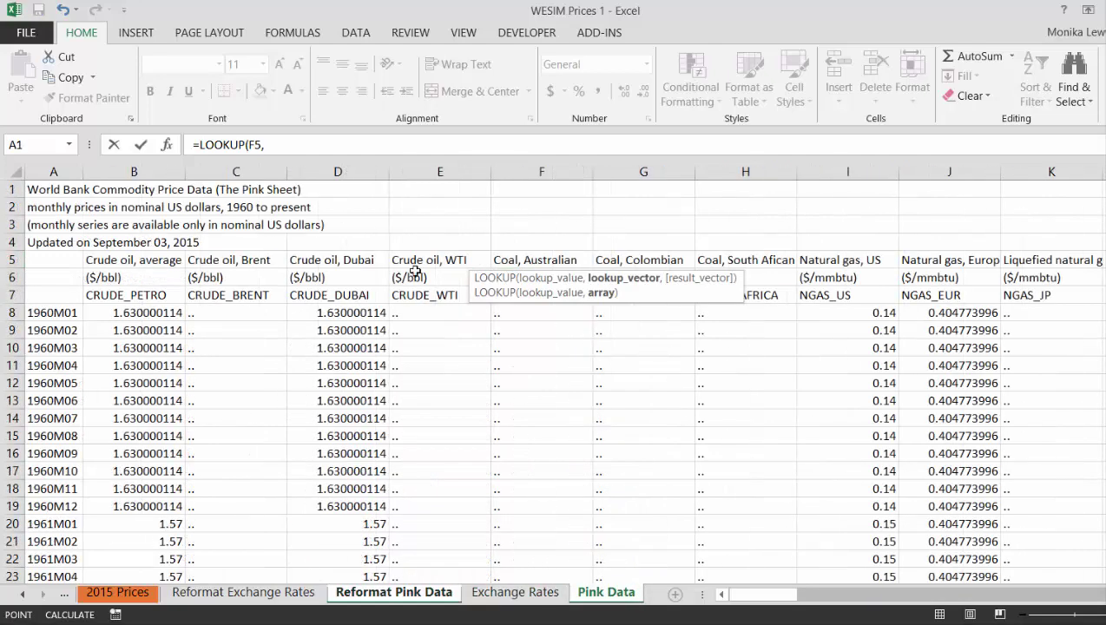
{"action": "left_click", "coordinate": [40, 171]}
{"action": "left_click", "coordinate": [42, 172]}
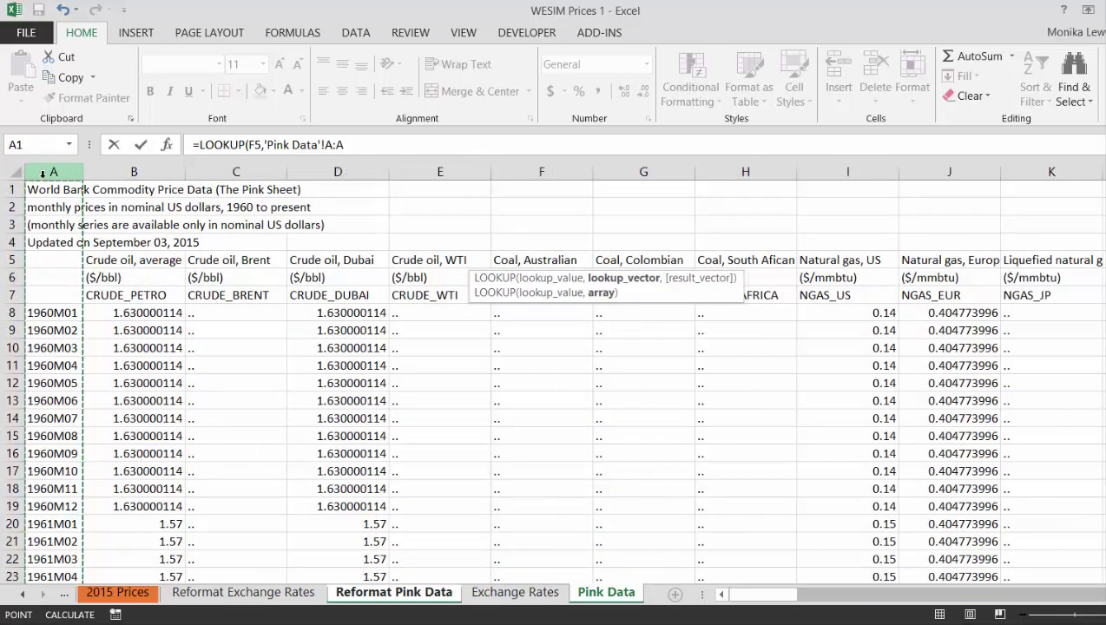
{"action": "type", "text": ","}
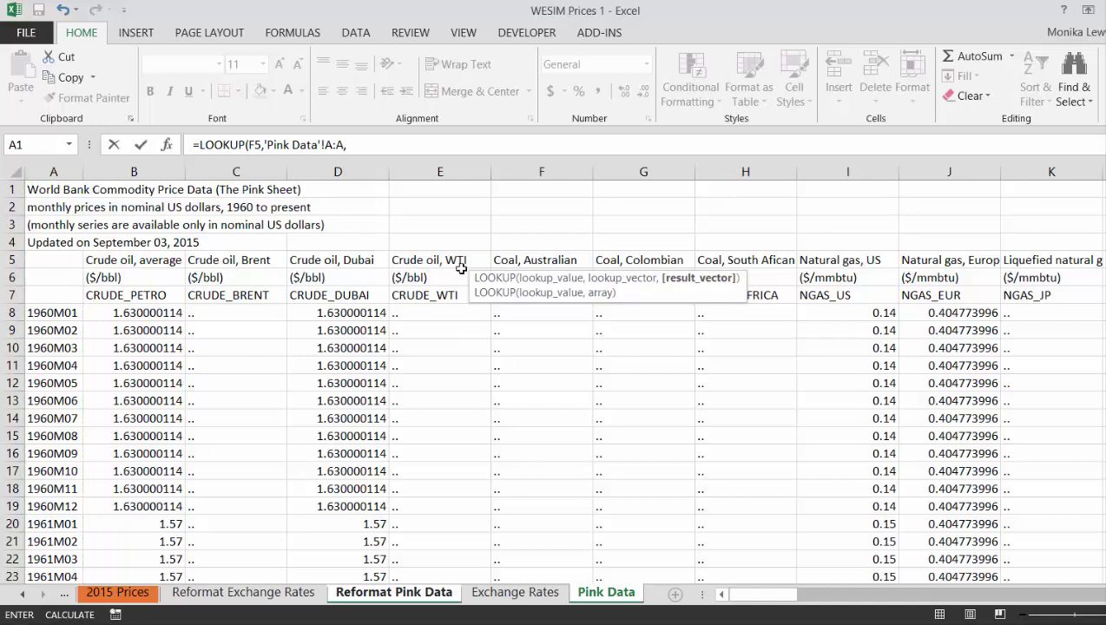
{"action": "left_click", "coordinate": [529, 173]}
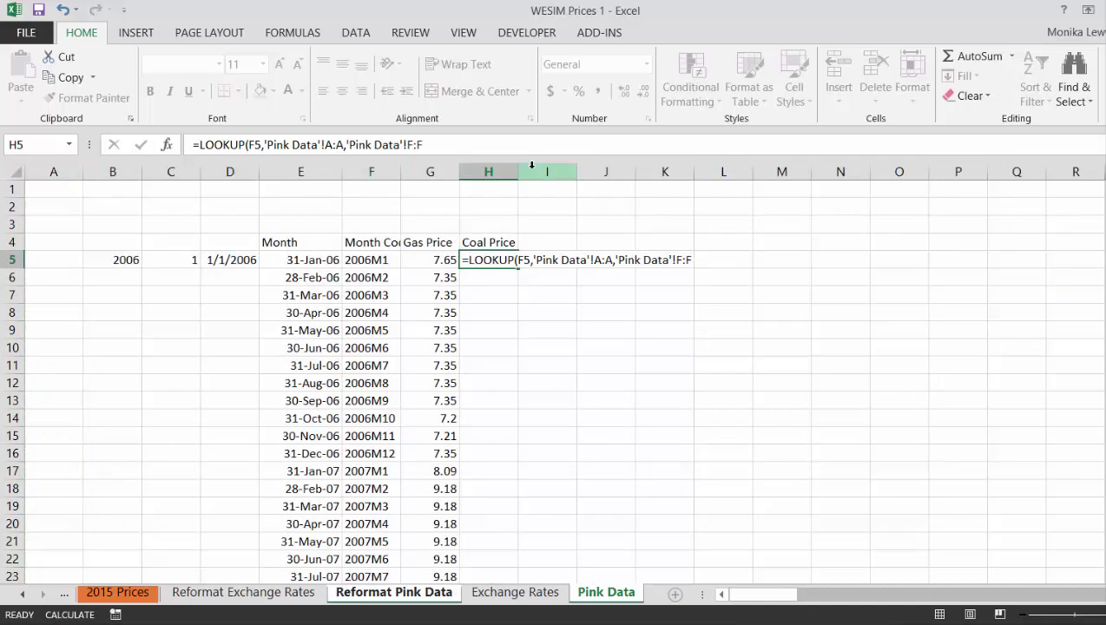
{"action": "key", "text": "Return"}
Fill the coal price formula in H5 down alongside all the listed months
{"action": "key", "text": "Down"}
{"action": "key", "text": "Down"}
{"action": "key", "text": "Down"}
{"action": "key", "text": "Up"}
{"action": "key", "text": "Up"}
{"action": "key", "text": "Up"}
{"action": "key", "text": "Up"}
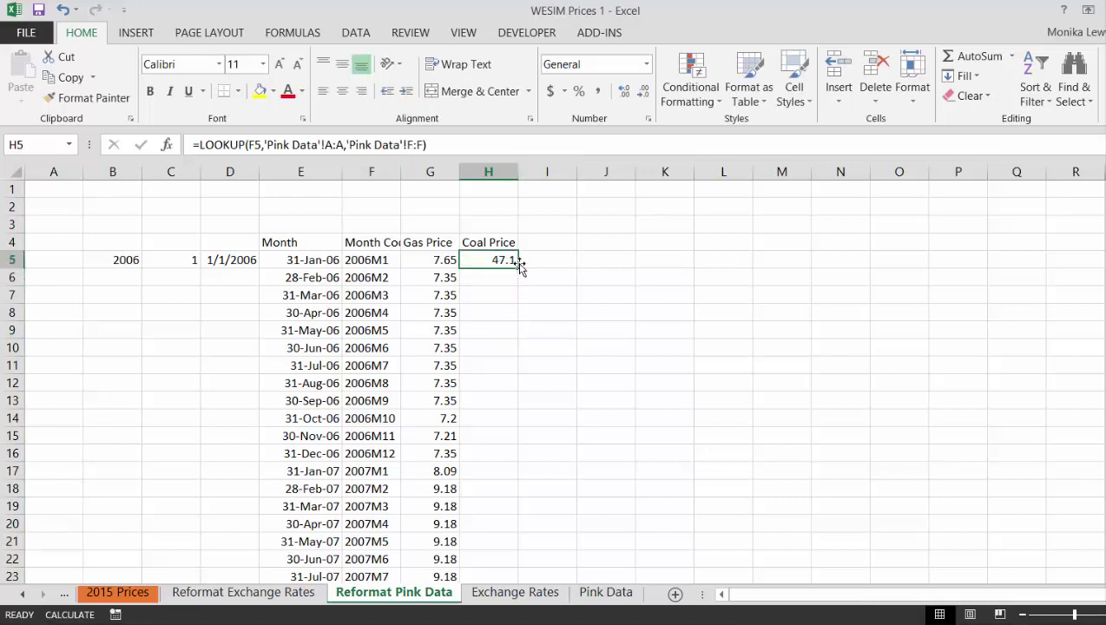
{"action": "double_click", "coordinate": [519, 267]}
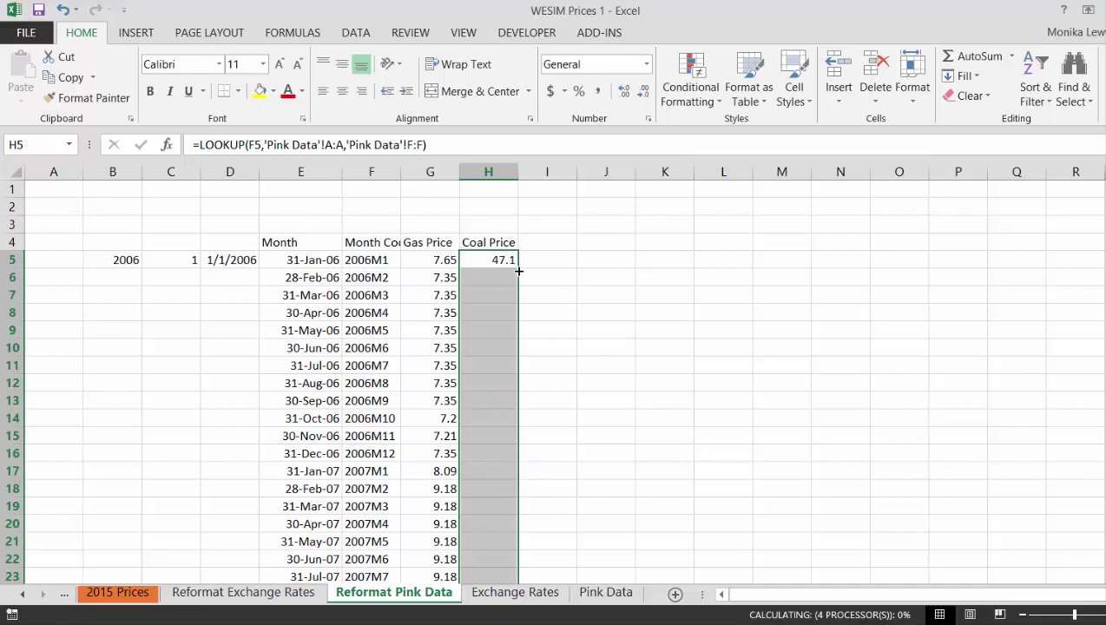
Review the gas price lookup formula in G5, beside the filled coal prices
{"action": "key", "text": "Down"}
{"action": "key", "text": "Down"}
{"action": "key", "text": "Down"}
{"action": "key", "text": "Up"}
{"action": "key", "text": "Up"}
{"action": "key", "text": "Up"}
{"action": "key", "text": "Up"}
{"action": "key", "text": "Left"}
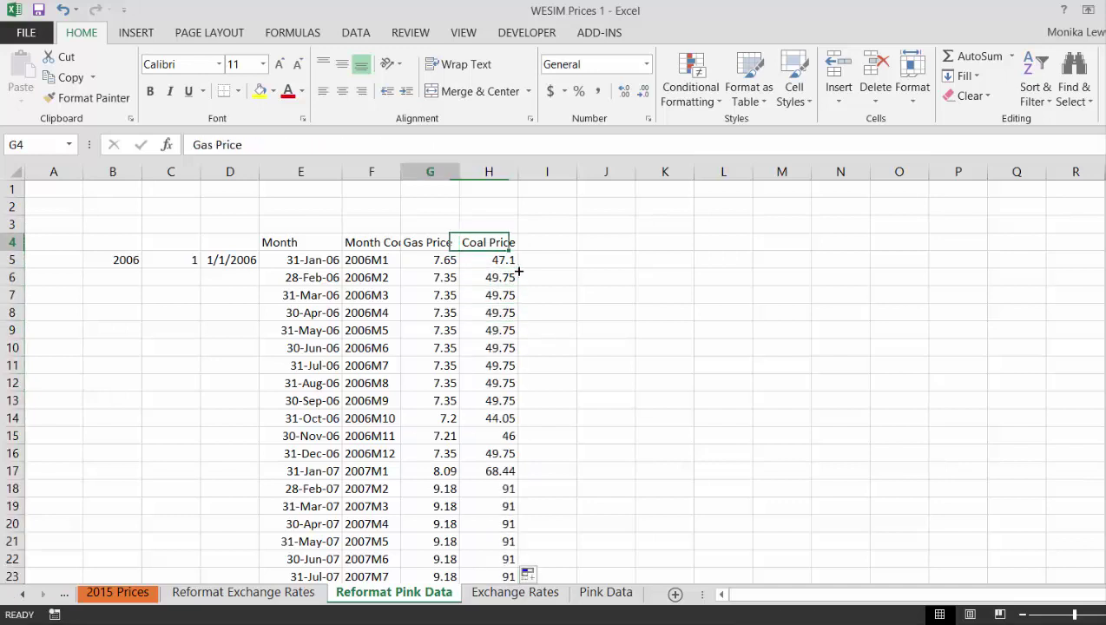
{"action": "key", "text": "Left"}
{"action": "key", "text": "Up"}
{"action": "key", "text": "Right"}
{"action": "key", "text": "Down"}
{"action": "key", "text": "Down"}
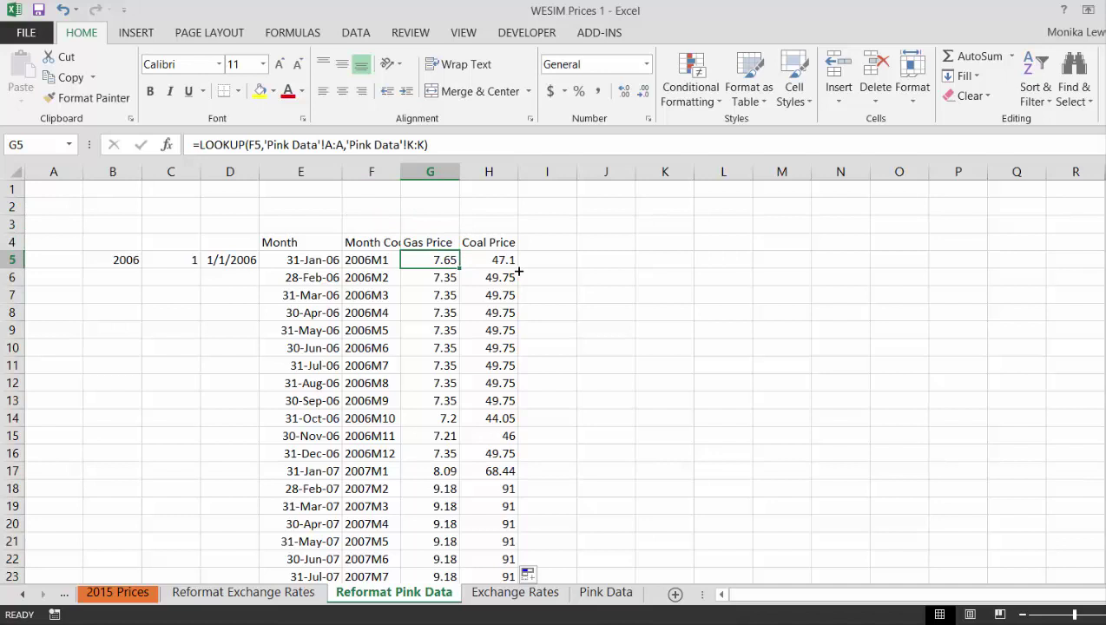
Insert three blank rows at row 1, above the monthly price table
{"action": "key", "text": "Up"}
{"action": "key", "text": "Up"}
{"action": "key", "text": "Up"}
{"action": "key", "text": "Up"}
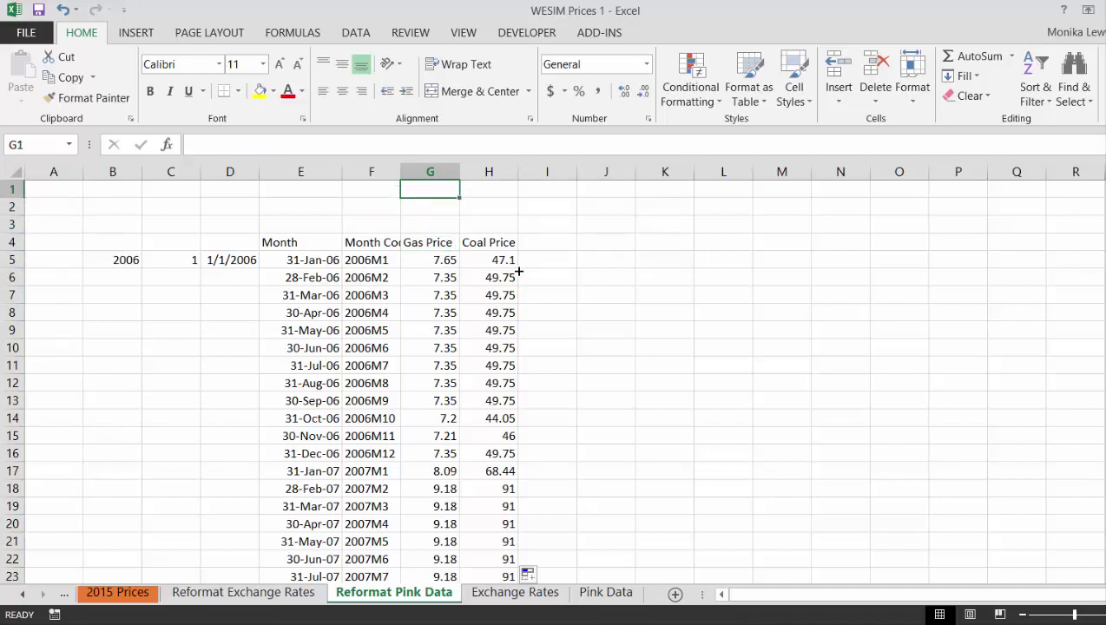
{"action": "key", "text": "shift+space"}
{"action": "key", "text": "ctrl+shift+plus"}
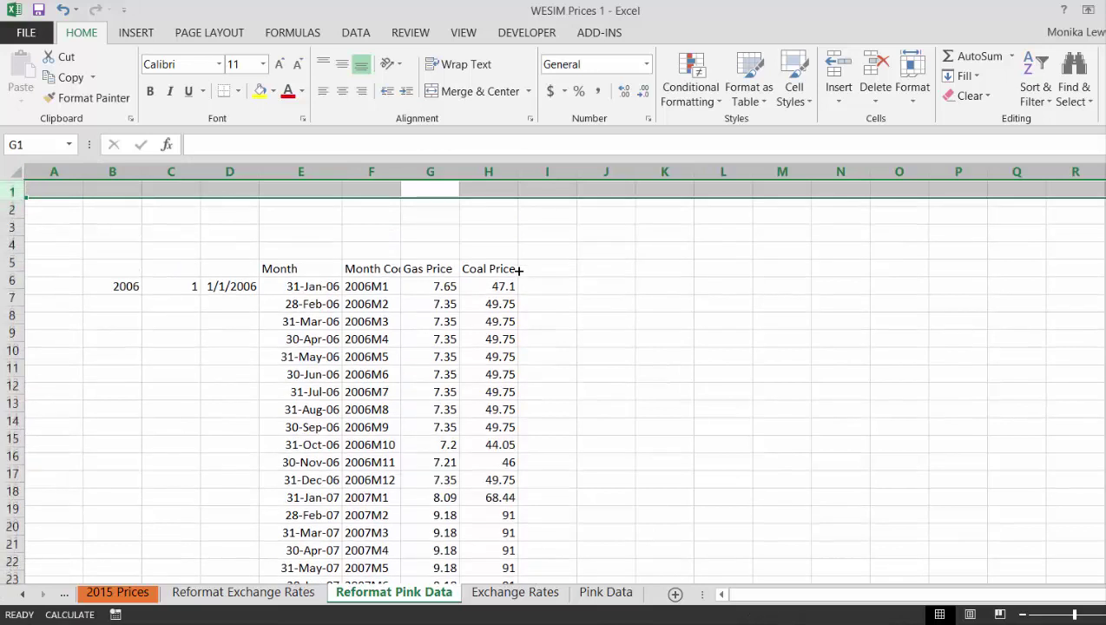
Enter the source sheet name Pink Data in G2, above the Gas Price column
{"action": "key", "text": "Down"}
{"action": "key", "text": "Down"}
{"action": "key", "text": "Down"}
{"action": "key", "text": "Left"}
{"action": "key", "text": "Right"}
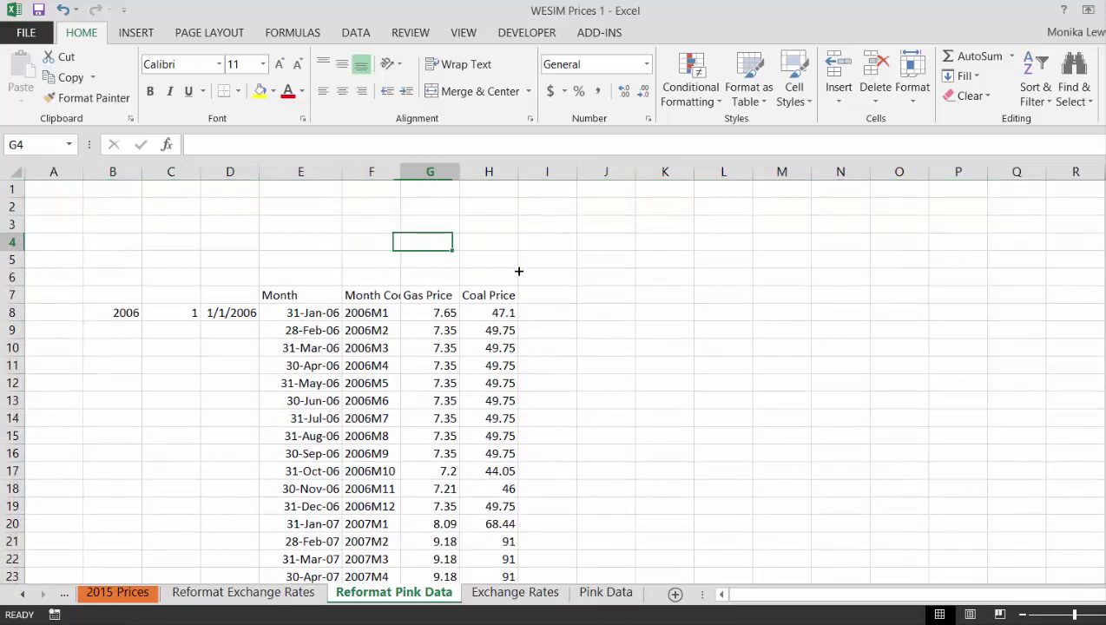
{"action": "key", "text": "Up"}
{"action": "key", "text": "Up"}
{"action": "type", "text": "Pin"}
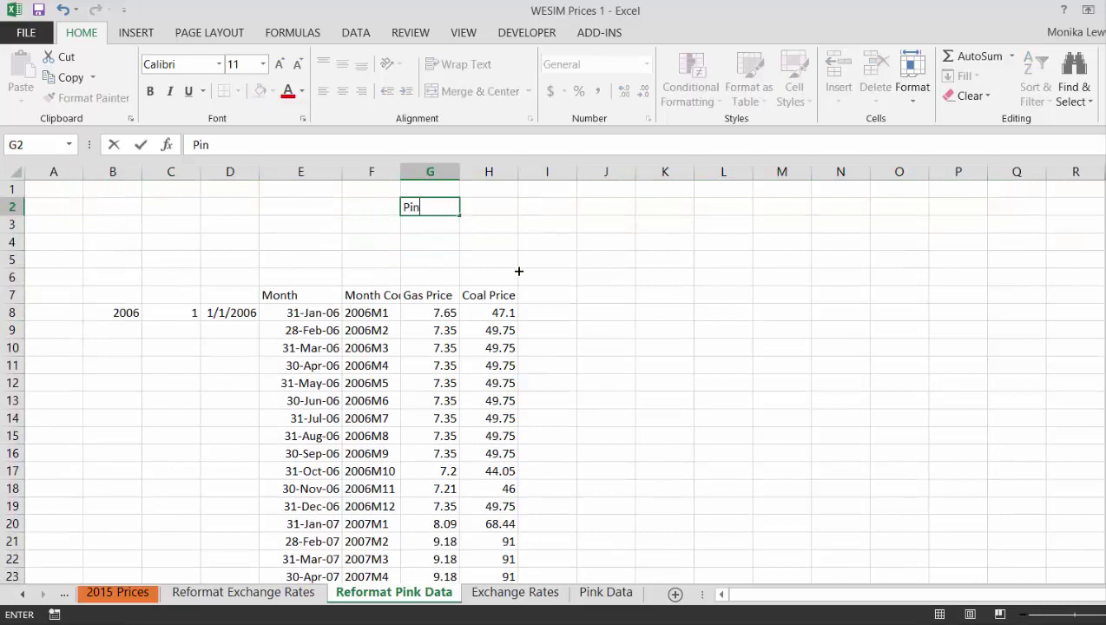
{"action": "type", "text": "k Data"}
{"action": "key", "text": "ctrl+Return"}
Insert an INDIRECT function into the G8 gas price formula, directly before its lookup vector 'Pink Data'!A:A
{"action": "key", "text": "Down"}
{"action": "key", "text": "Down"}
{"action": "key", "text": "Down"}
{"action": "key", "text": "Up"}
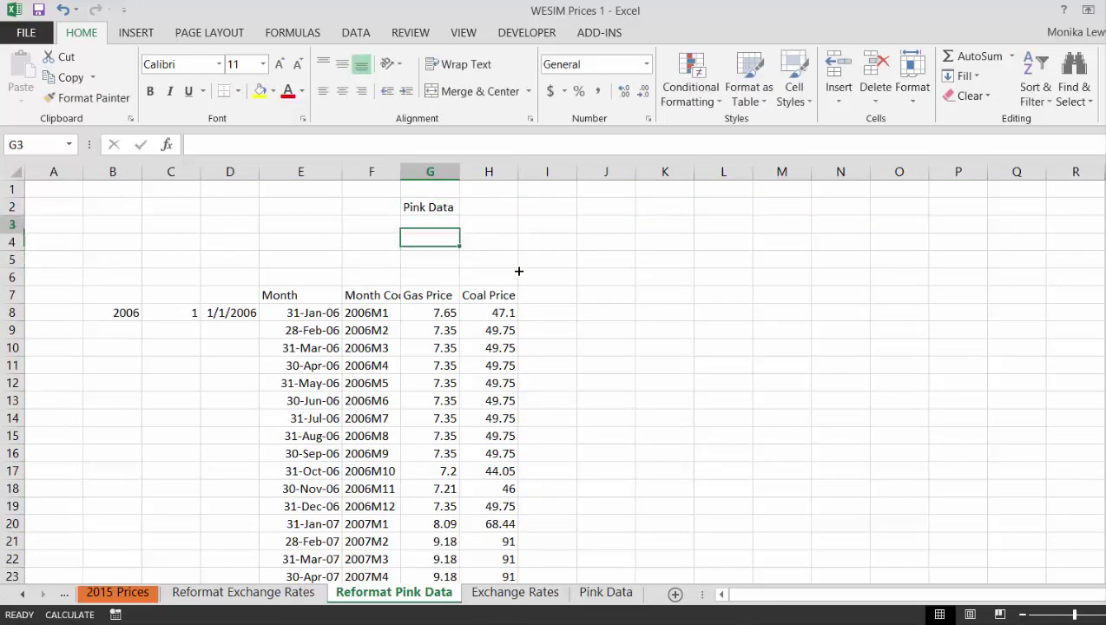
{"action": "key", "text": "Up"}
{"action": "key", "text": "Down"}
{"action": "key", "text": "Down"}
{"action": "key", "text": "Down"}
{"action": "key", "text": "Down"}
{"action": "key", "text": "Down"}
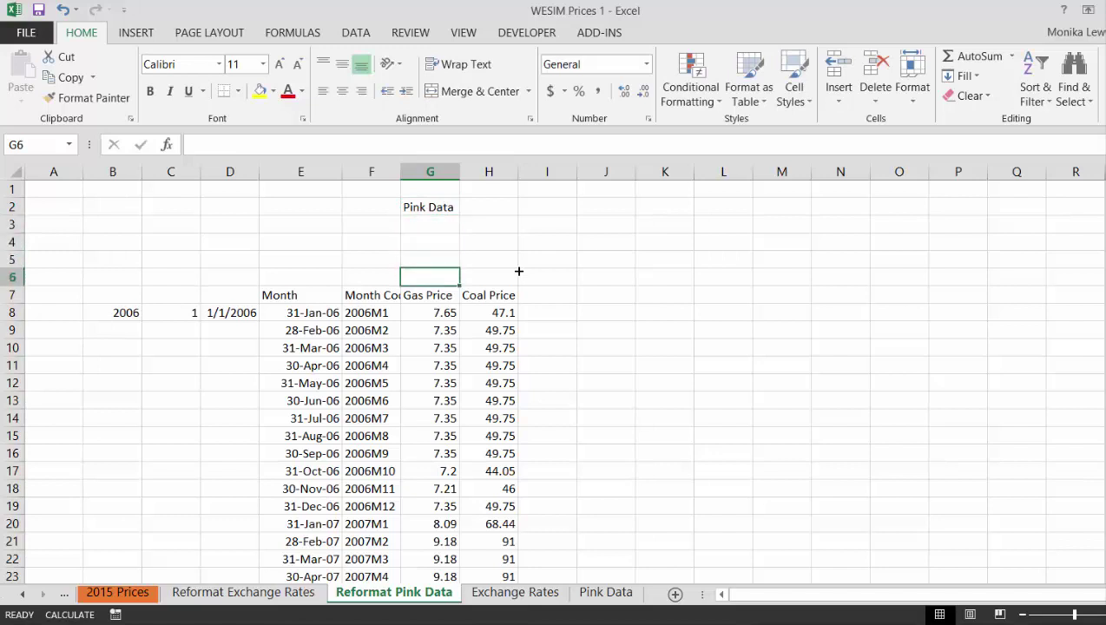
{"action": "key", "text": "F2"}
{"action": "key", "text": "Left"}
{"action": "key", "text": "Left"}
{"action": "key", "text": "Left"}
{"action": "key", "text": "Left"}
{"action": "key", "text": "Left"}
{"action": "key", "text": "Left"}
{"action": "key", "text": "Left"}
{"action": "key", "text": "Left"}
{"action": "key", "text": "Left"}
{"action": "key", "text": "Left"}
{"action": "key", "text": "Left"}
{"action": "key", "text": "Left"}
{"action": "key", "text": "Left"}
{"action": "key", "text": "Left"}
{"action": "key", "text": "Left"}
{"action": "key", "text": "Left"}
{"action": "key", "text": "Left"}
{"action": "key", "text": "Left"}
{"action": "key", "text": "Left"}
{"action": "key", "text": "Left"}
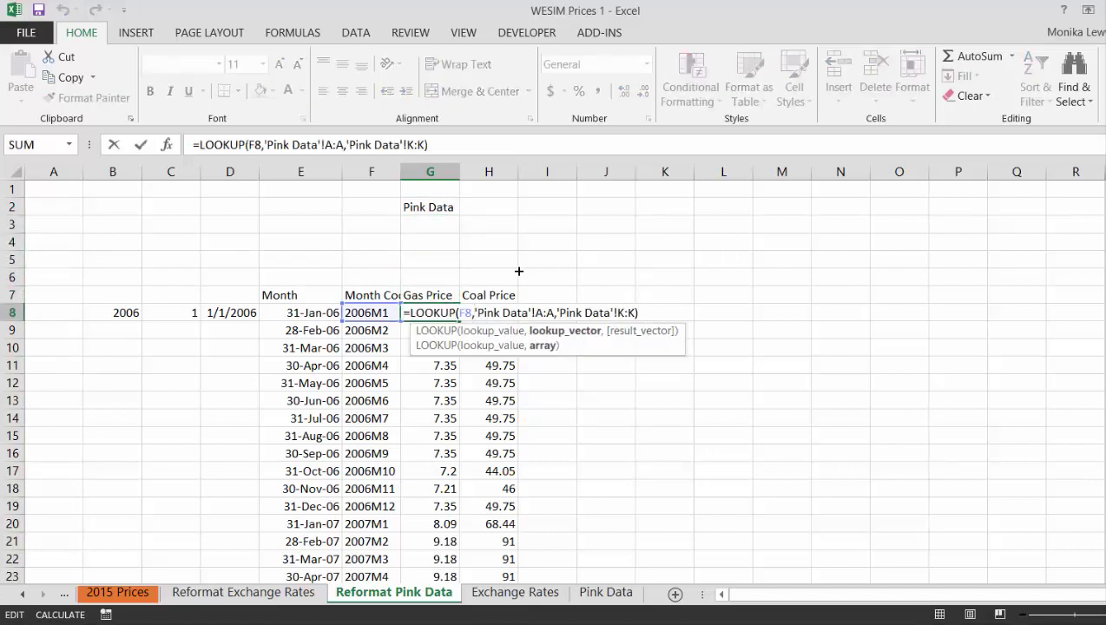
{"action": "type", "text": "ind"}
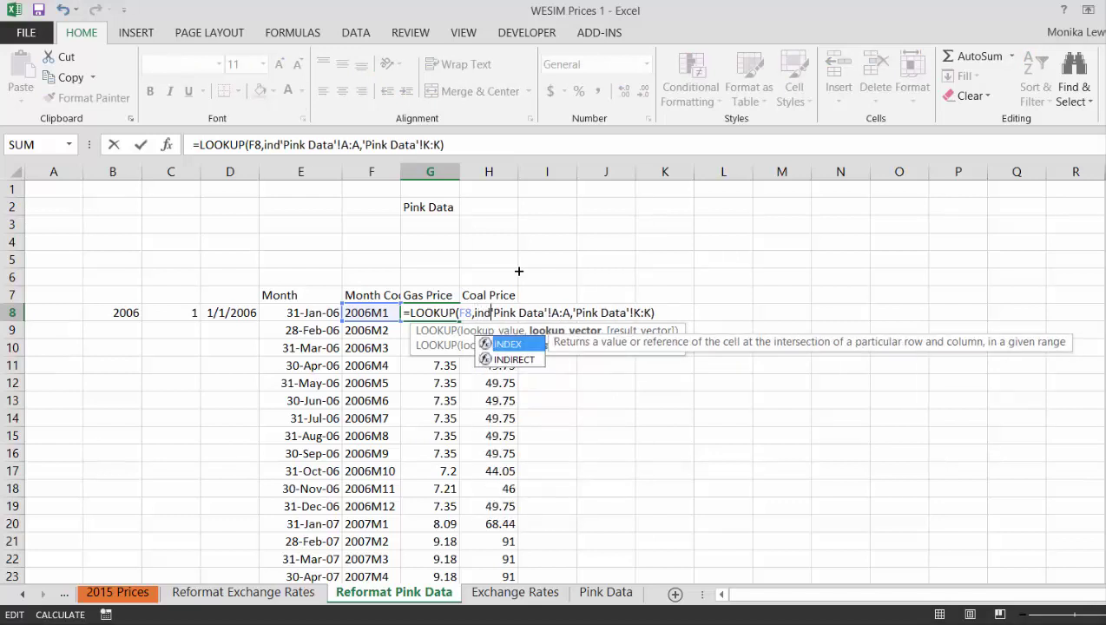
{"action": "key", "text": "Down"}
{"action": "key", "text": "Tab"}
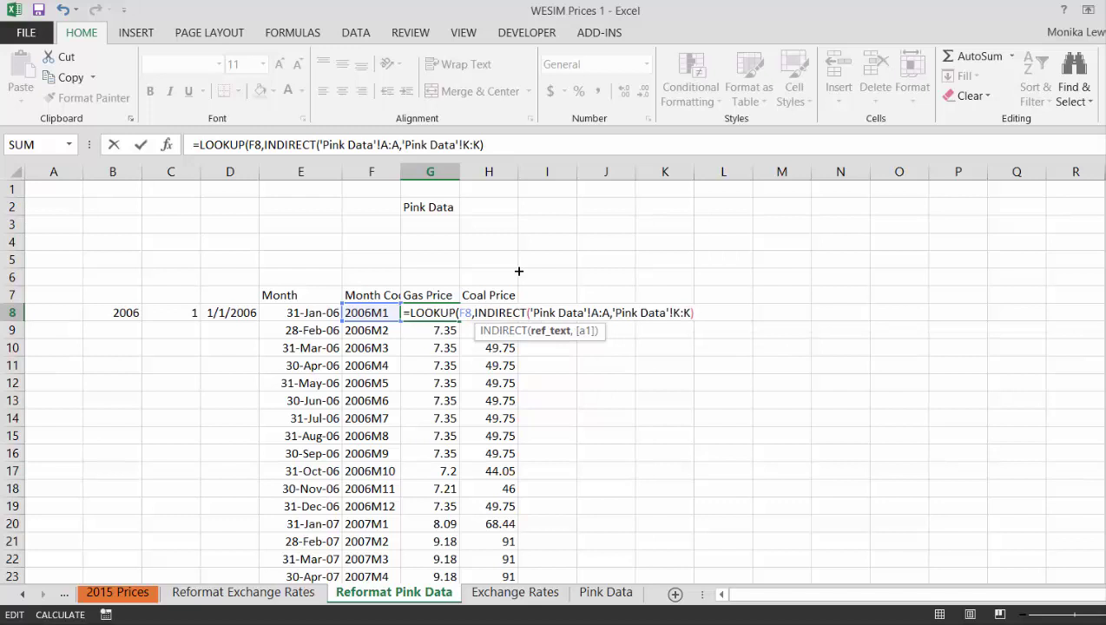
Replace the hard-coded sheet name in the G8 lookup vector with an absolute reference to G2, completing INDIRECT("'"&$G$2&"'!A:A")
{"action": "type", "text": "\""}
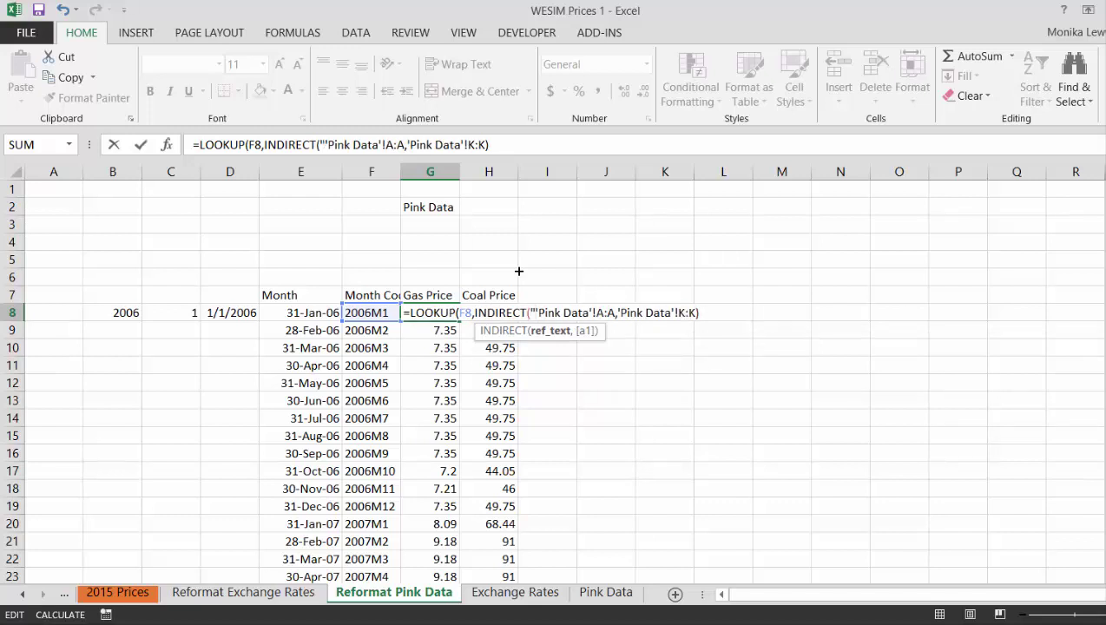
{"action": "type", "text": "\"\""}
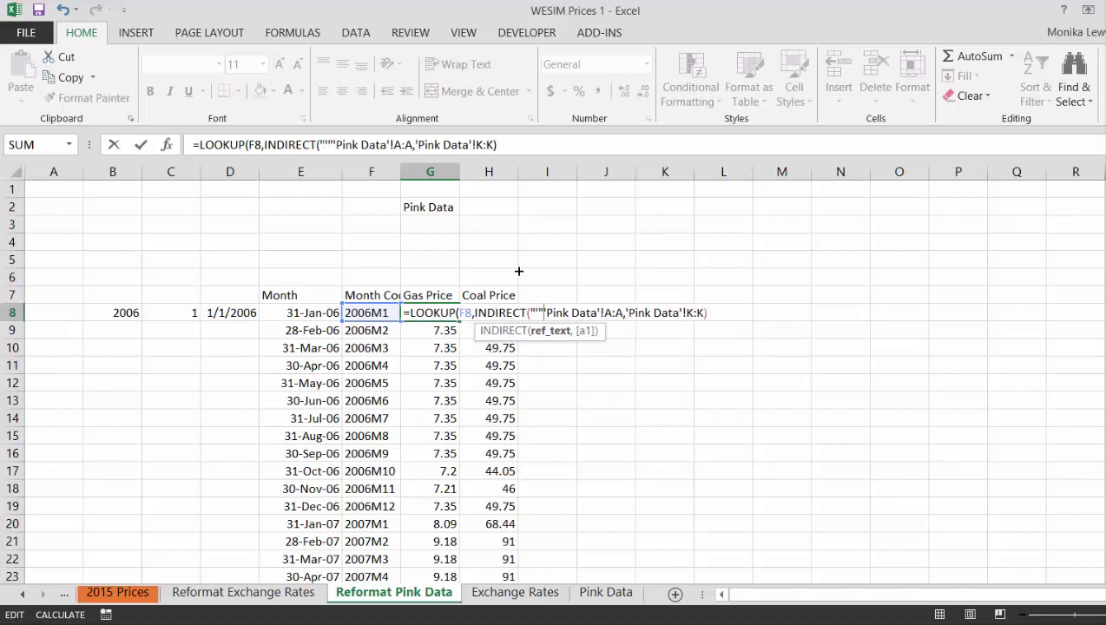
{"action": "type", "text": "&"}
{"action": "key", "text": "Delete"}
{"action": "key", "text": "Delete"}
{"action": "key", "text": "Delete"}
{"action": "key", "text": "Delete"}
{"action": "key", "text": "Delete"}
{"action": "key", "text": "Delete"}
{"action": "key", "text": "Delete"}
{"action": "key", "text": "Delete"}
{"action": "key", "text": "Delete"}
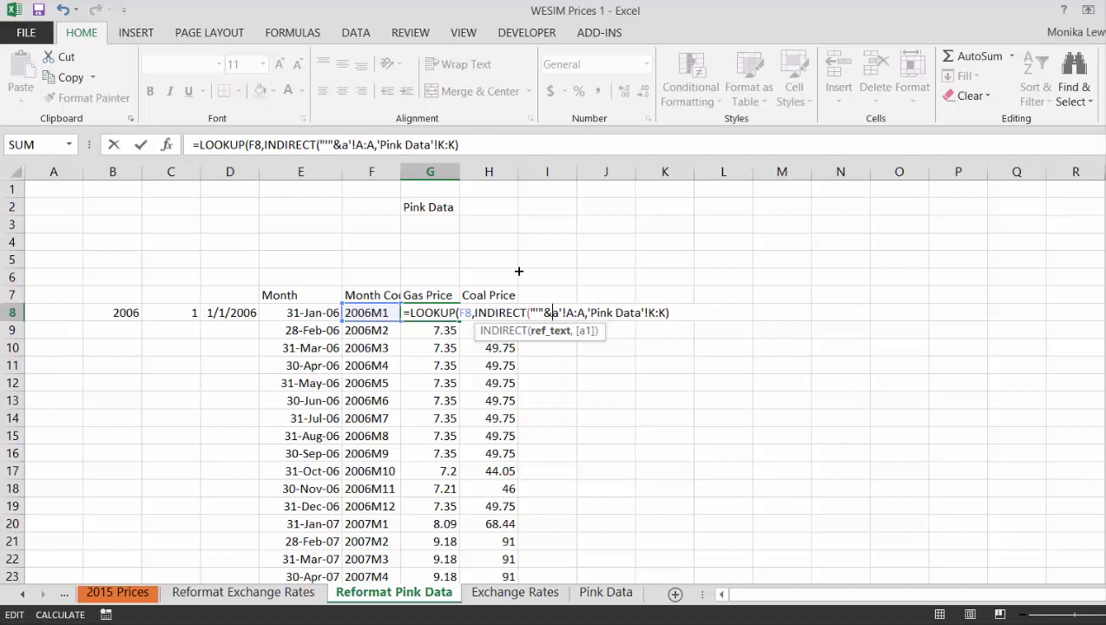
{"action": "key", "text": "Delete"}
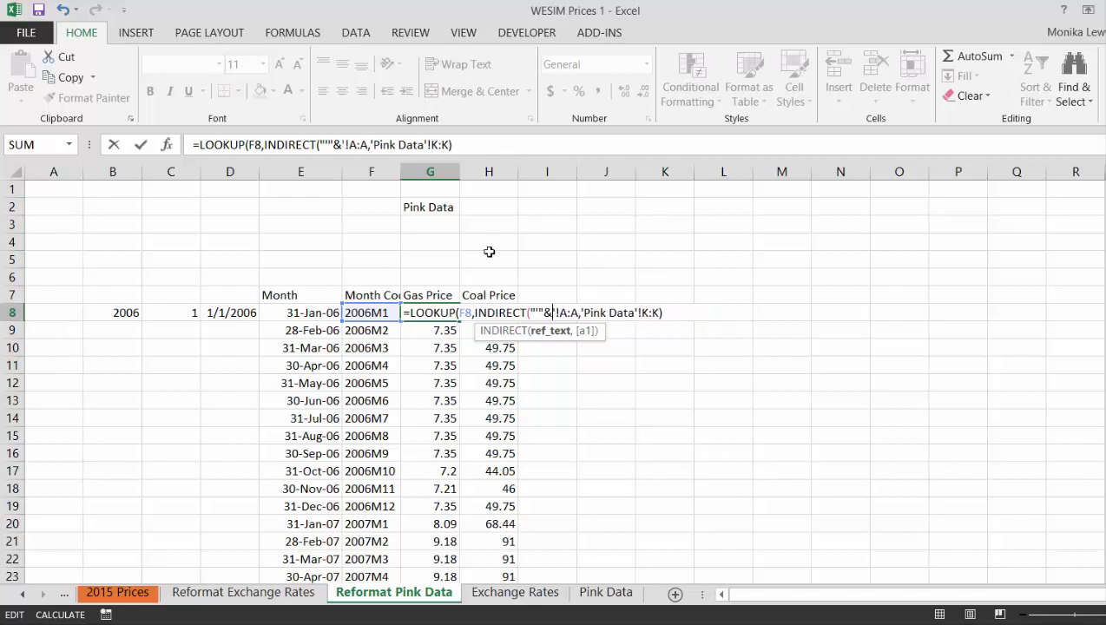
{"action": "left_click", "coordinate": [414, 206]}
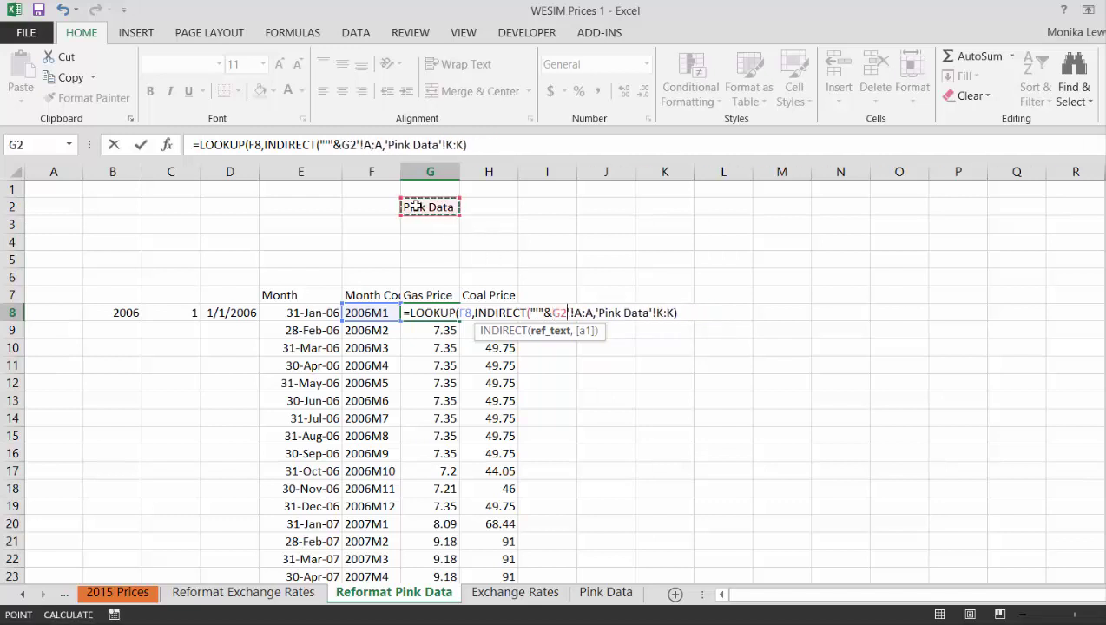
{"action": "key", "text": "F4"}
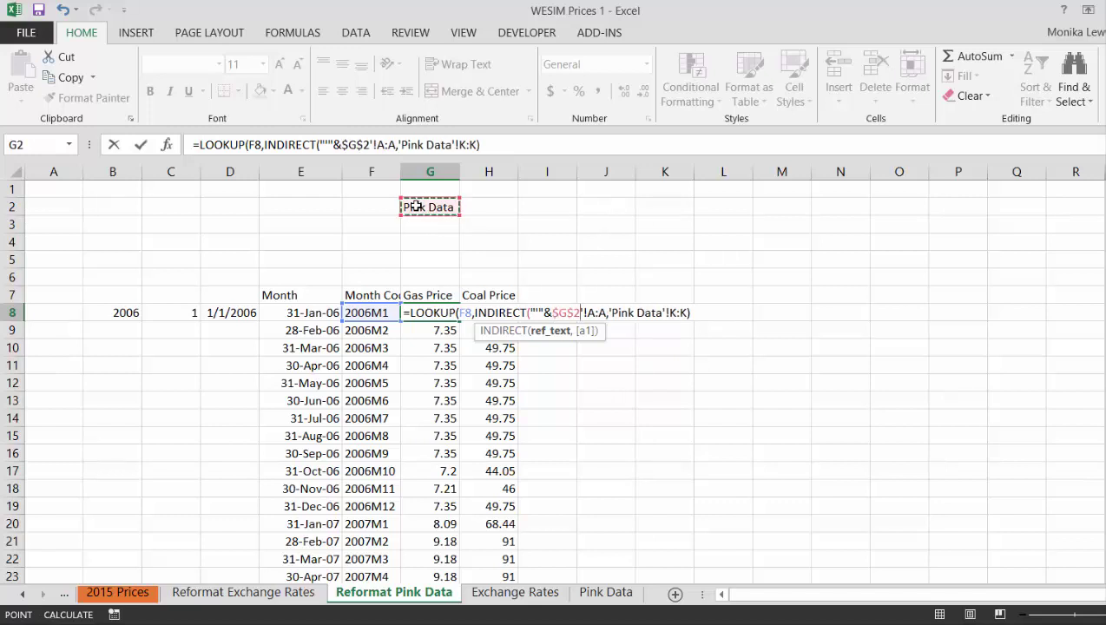
{"action": "type", "text": "&\""}
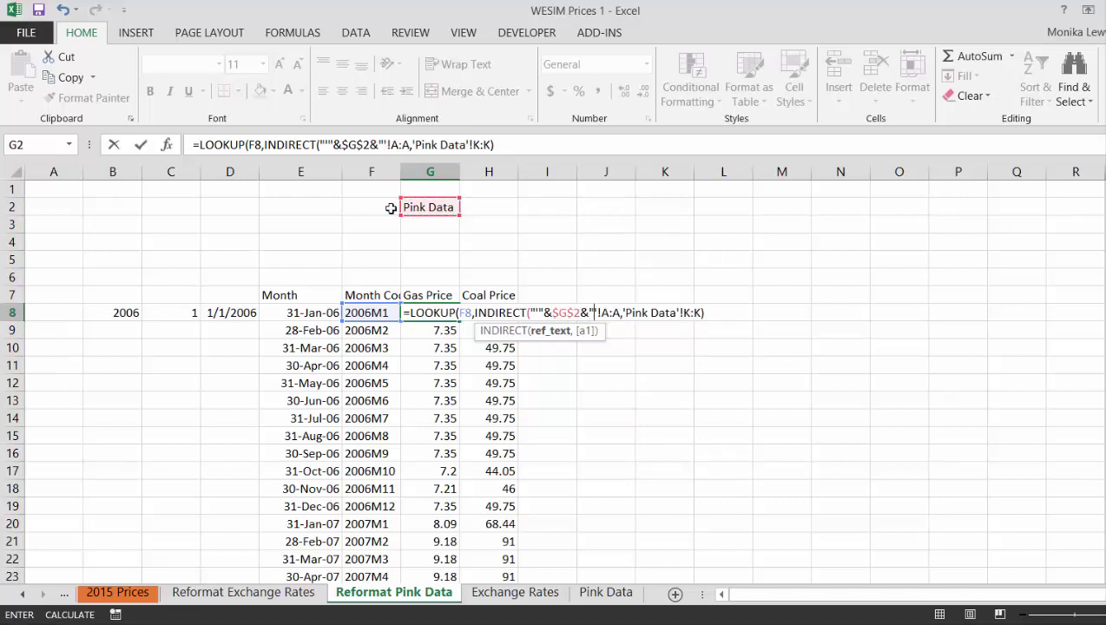
{"action": "left_click", "coordinate": [621, 313]}
{"action": "type", "text": "\""}
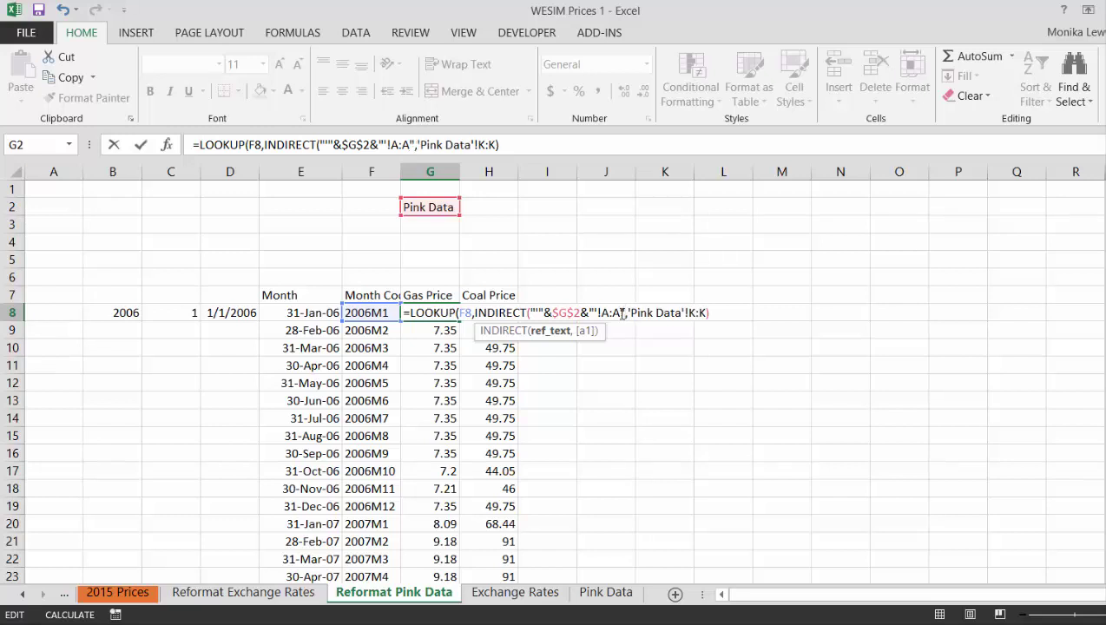
{"action": "type", "text": ")"}
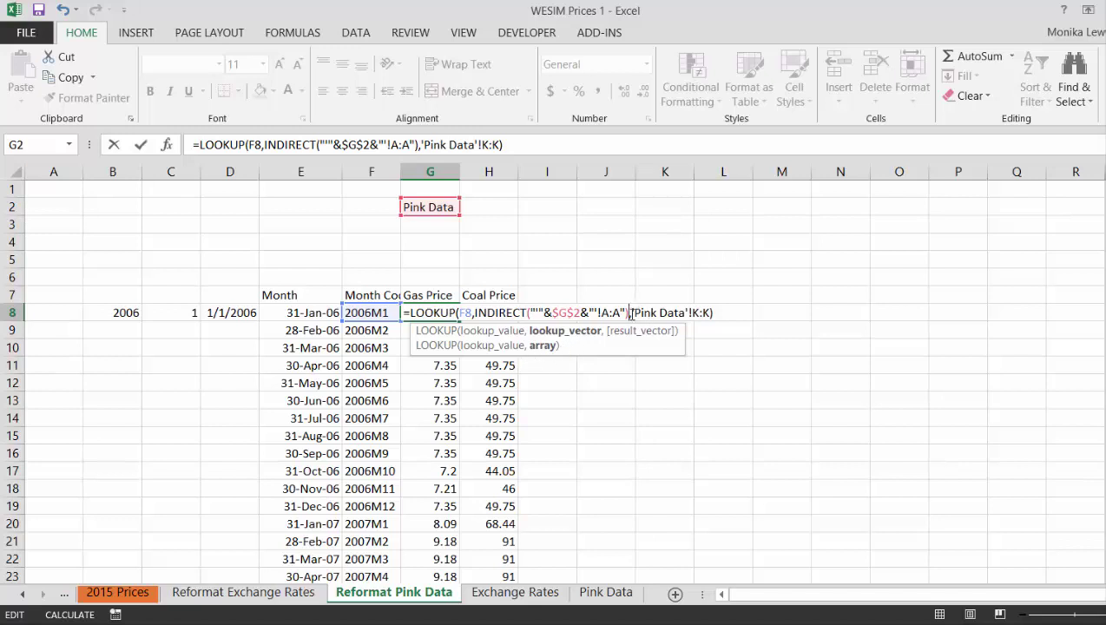
Insert an INDIRECT function before the result vector in the G8 gas price formula, starting its text with "'"& and the absolute reference $G$2
{"action": "left_click", "coordinate": [631, 312]}
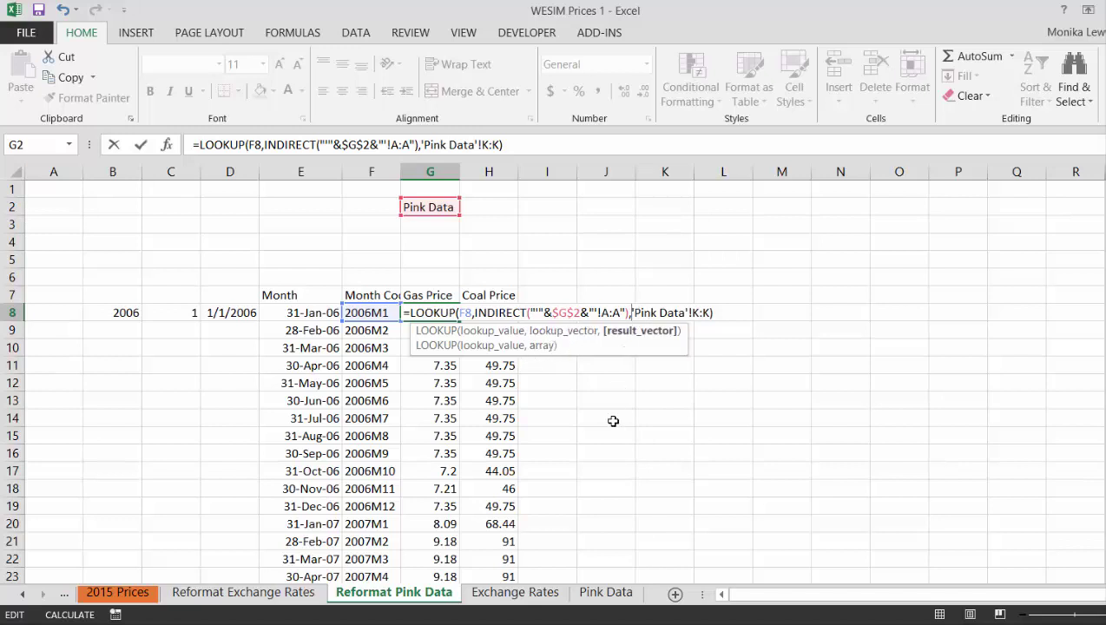
{"action": "type", "text": "in"}
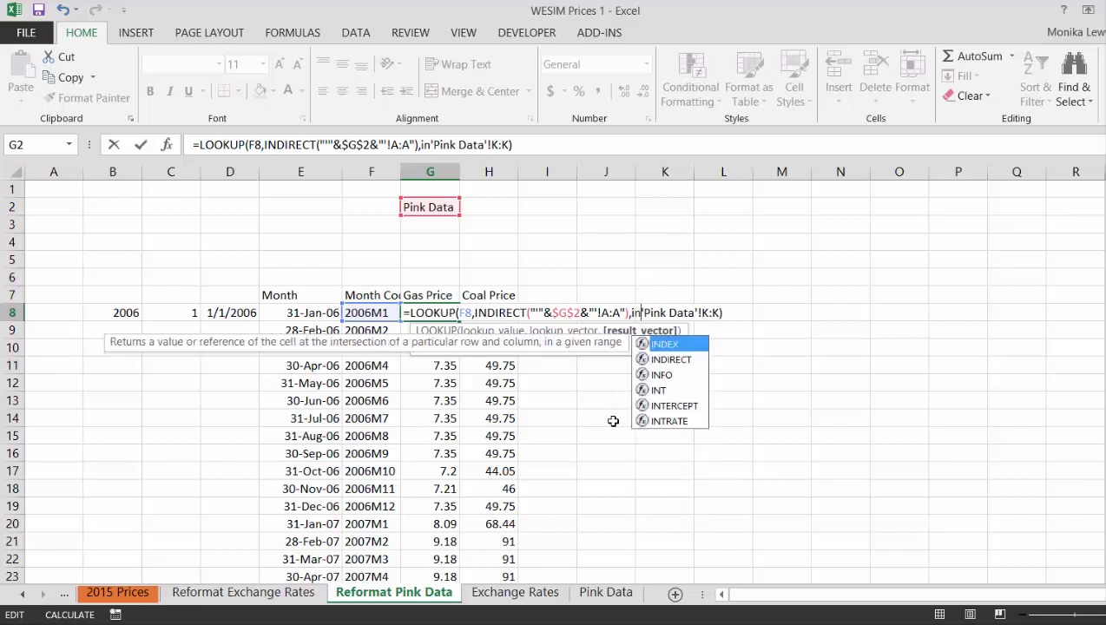
{"action": "key", "text": "Down"}
{"action": "key", "text": "Tab"}
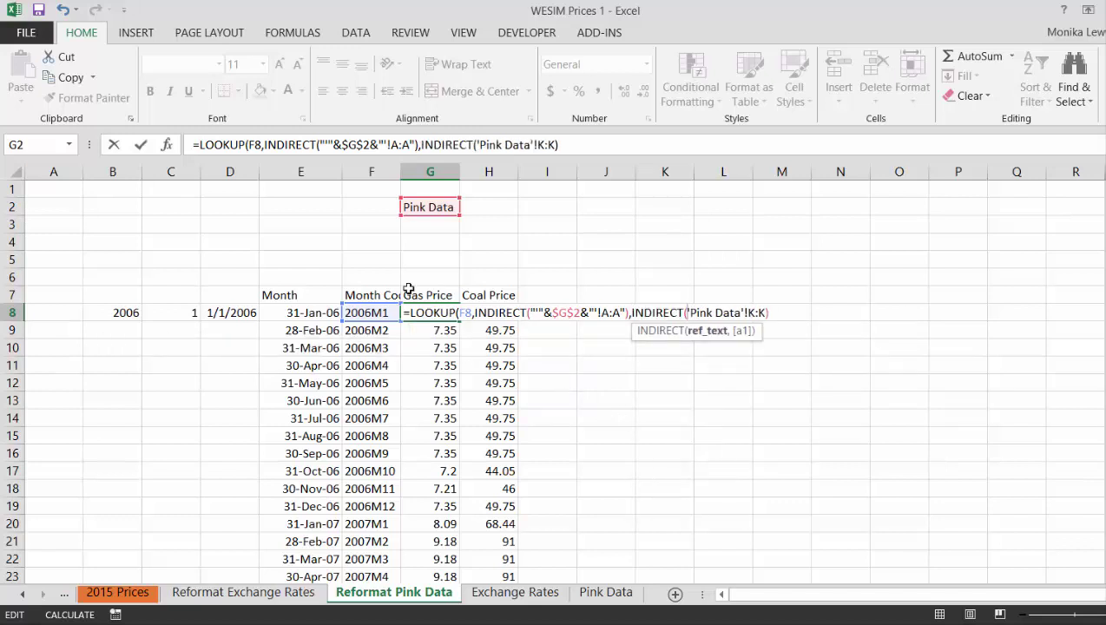
{"action": "type", "text": "\"\""}
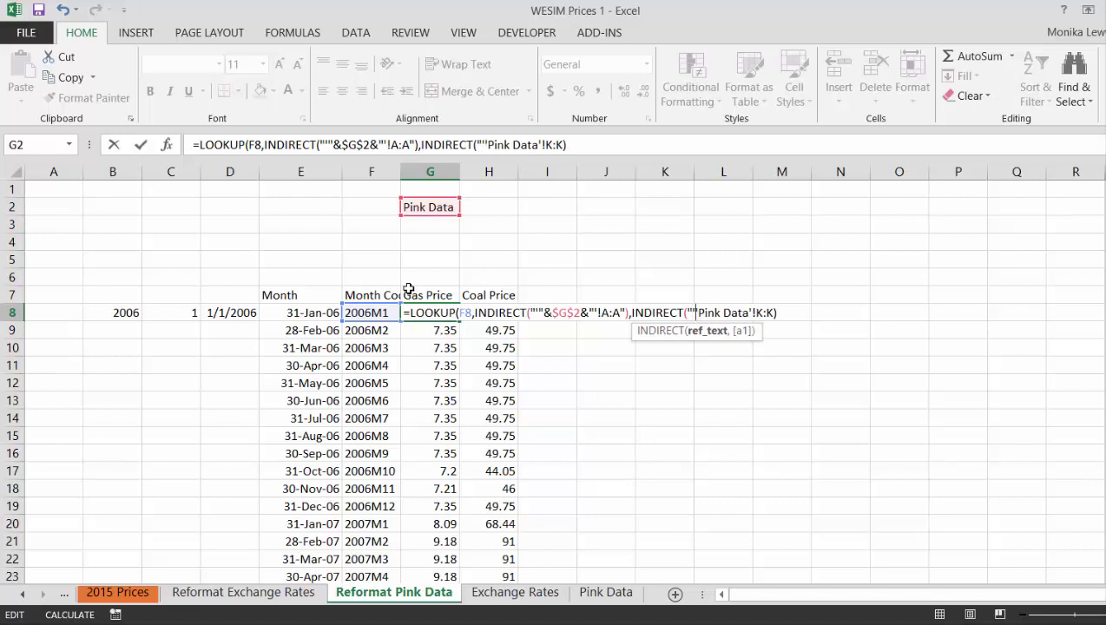
{"action": "type", "text": "\"&"}
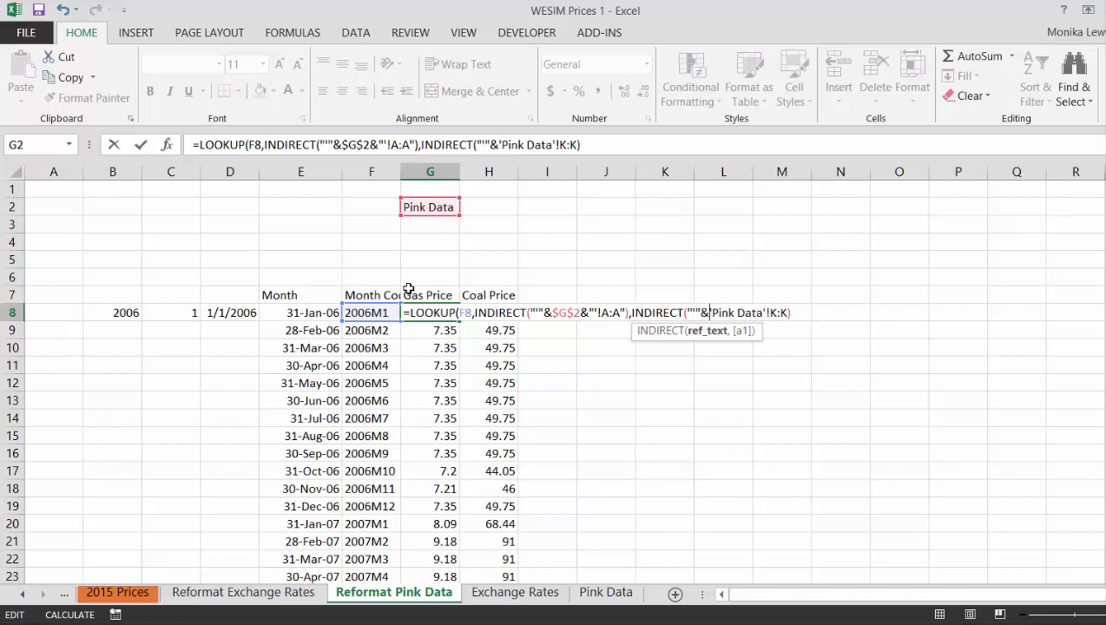
{"action": "left_click", "coordinate": [417, 206]}
{"action": "key", "text": "F4"}
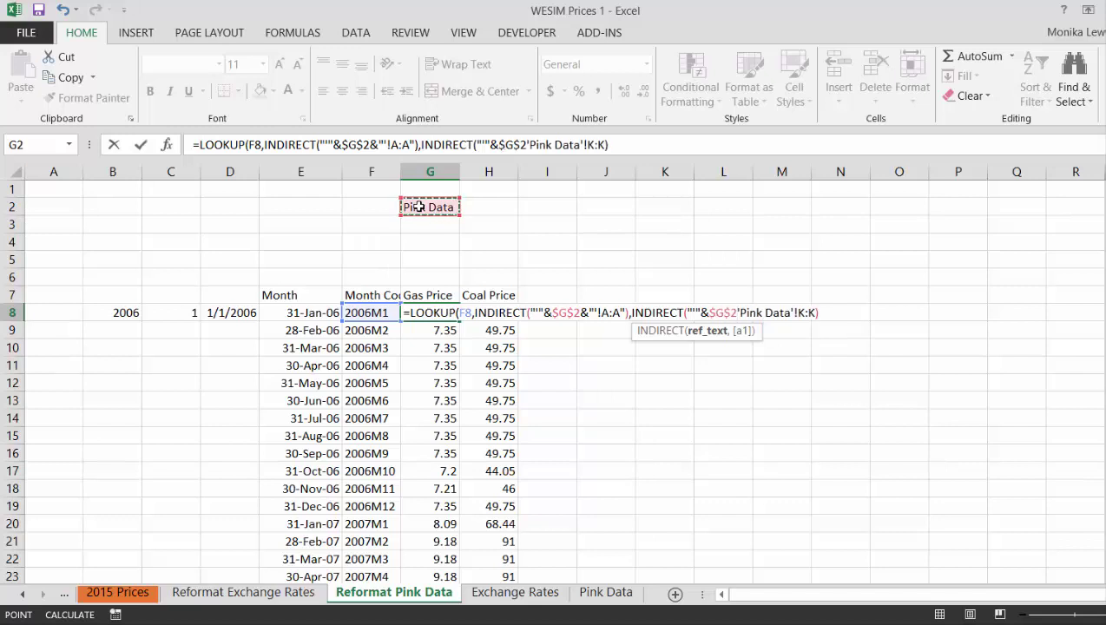
{"action": "type", "text": "\""}
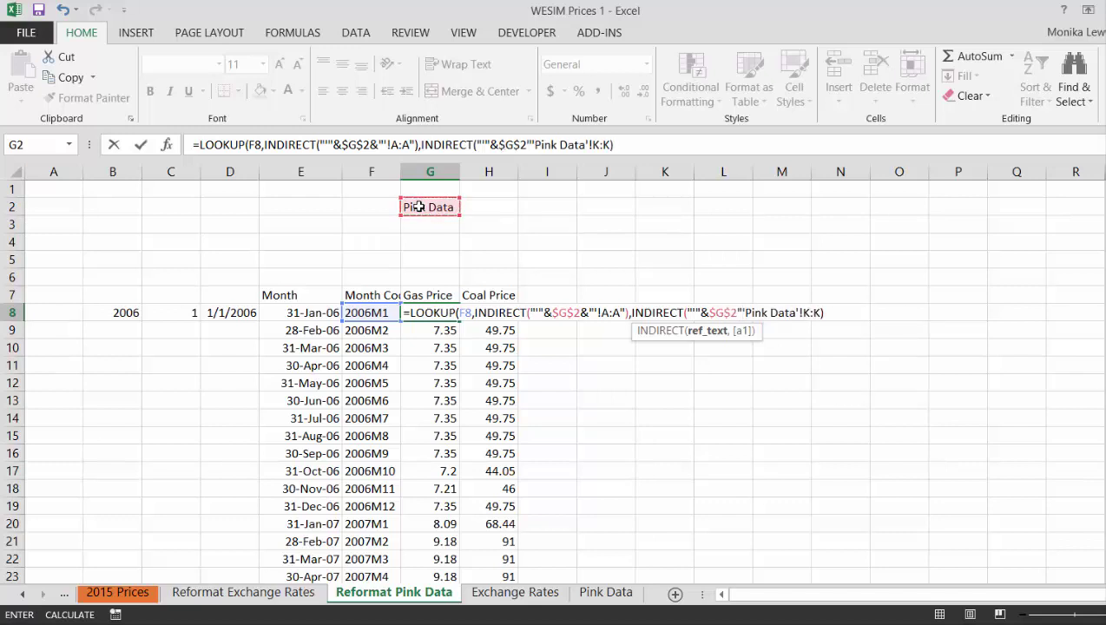
Remove the hard-coded Pink Data name from the G8 result vector and add a closing quotation mark after K:K
{"action": "key", "text": "Delete"}
{"action": "key", "text": "Delete"}
{"action": "key", "text": "Delete"}
{"action": "key", "text": "Delete"}
{"action": "key", "text": "Delete"}
{"action": "key", "text": "Delete"}
{"action": "key", "text": "Delete"}
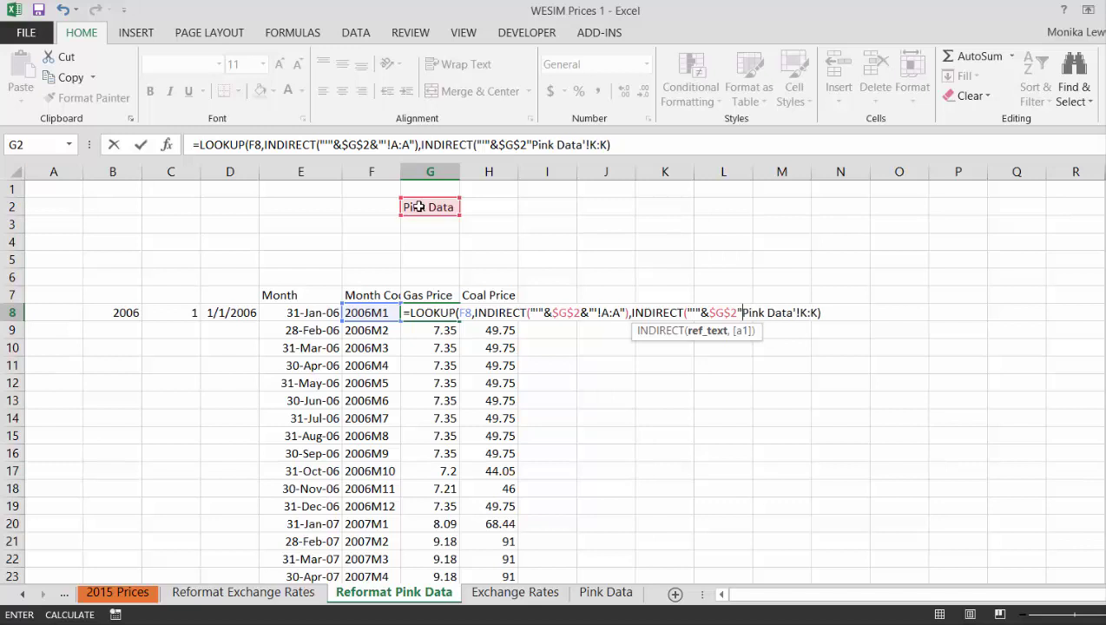
{"action": "key", "text": "Delete"}
{"action": "key", "text": "Delete"}
{"action": "key", "text": "Delete"}
{"action": "key", "text": "Delete"}
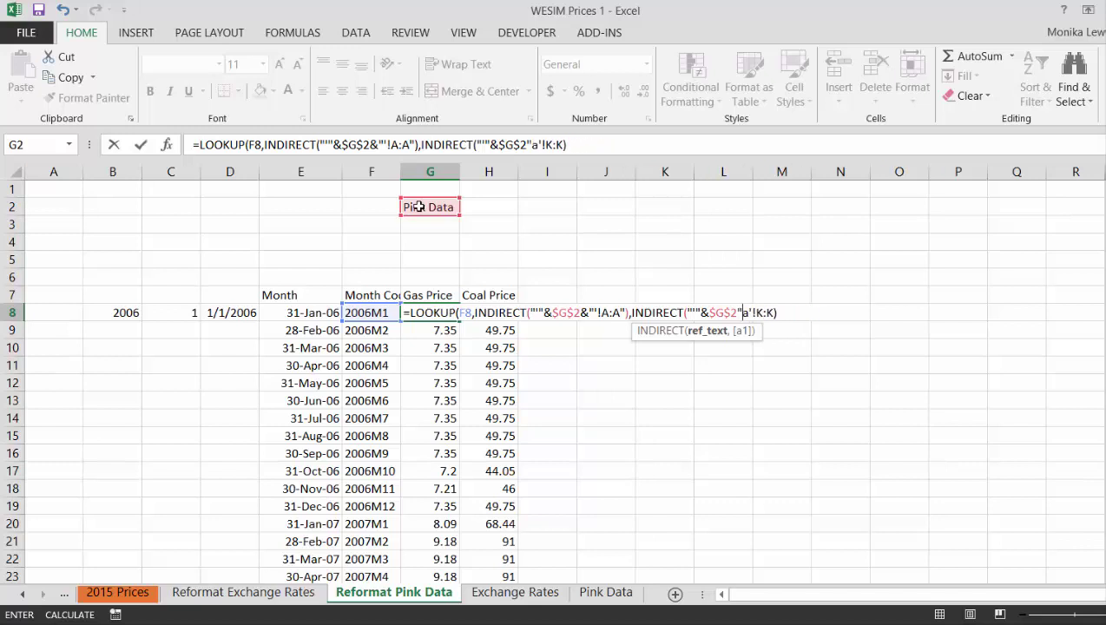
{"action": "key", "text": "Return"}
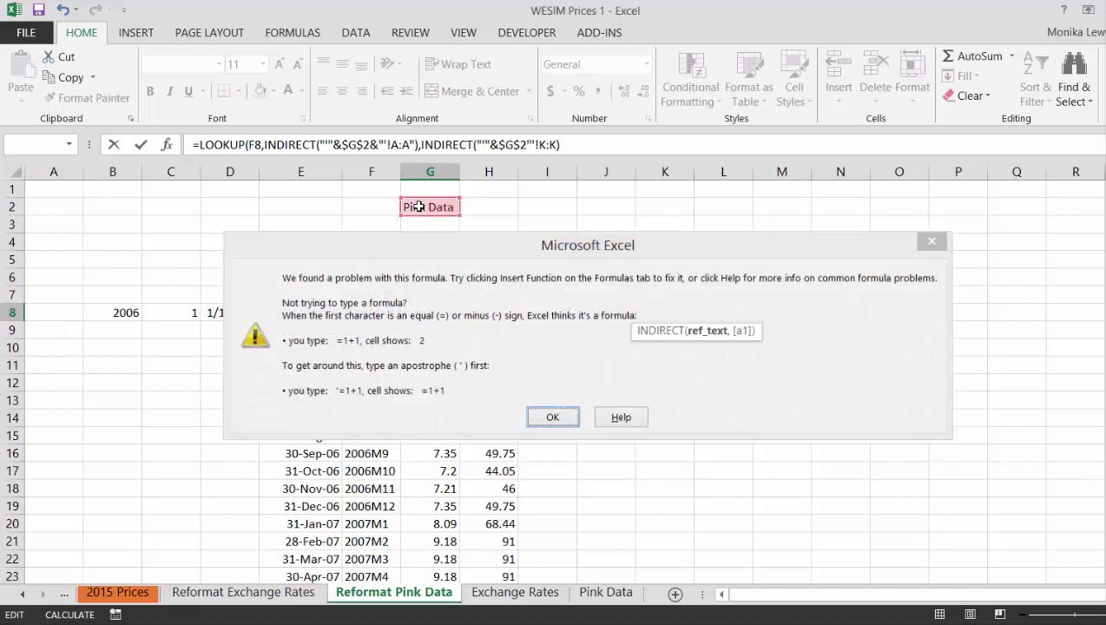
{"action": "key", "text": "Return"}
{"action": "key", "text": "Right"}
{"action": "type", "text": "\""}
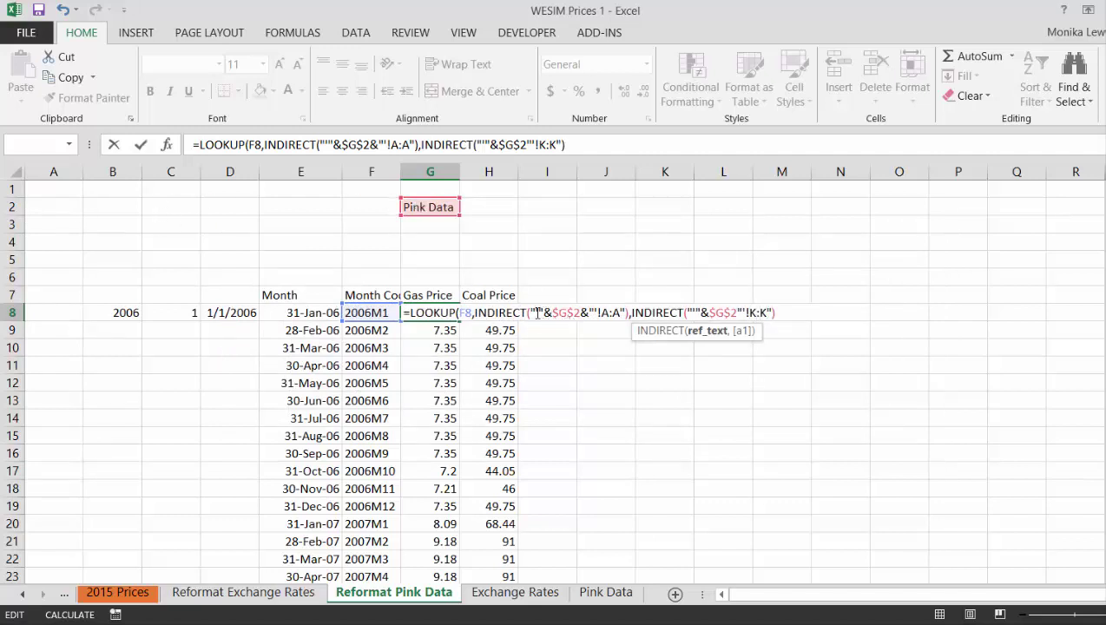
Add the second closing parenthesis to the G8 formula and try to enter it
{"action": "key", "text": "Left"}
{"action": "key", "text": "Left"}
{"action": "key", "text": "Left"}
{"action": "key", "text": "Left"}
{"action": "key", "text": "Left"}
{"action": "key", "text": "Left"}
{"action": "key", "text": "Left"}
{"action": "key", "text": "shift+Left"}
{"action": "key", "text": "shift+Left"}
{"action": "key", "text": "shift+Left"}
{"action": "key", "text": "shift+Left"}
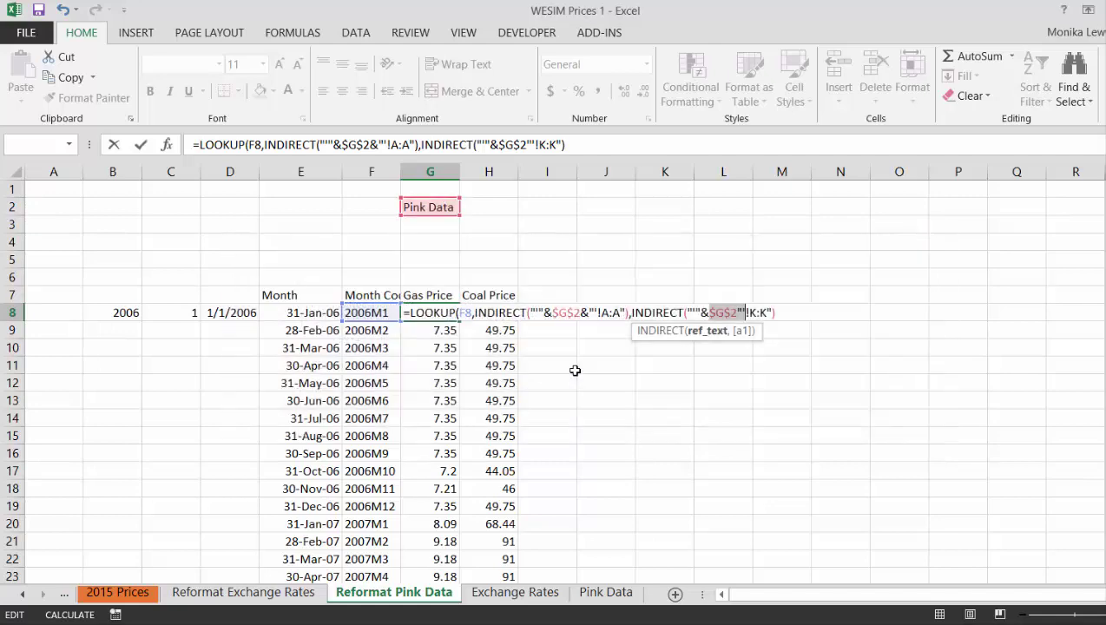
{"action": "key", "text": "Right"}
{"action": "key", "text": "Right"}
{"action": "key", "text": "Right"}
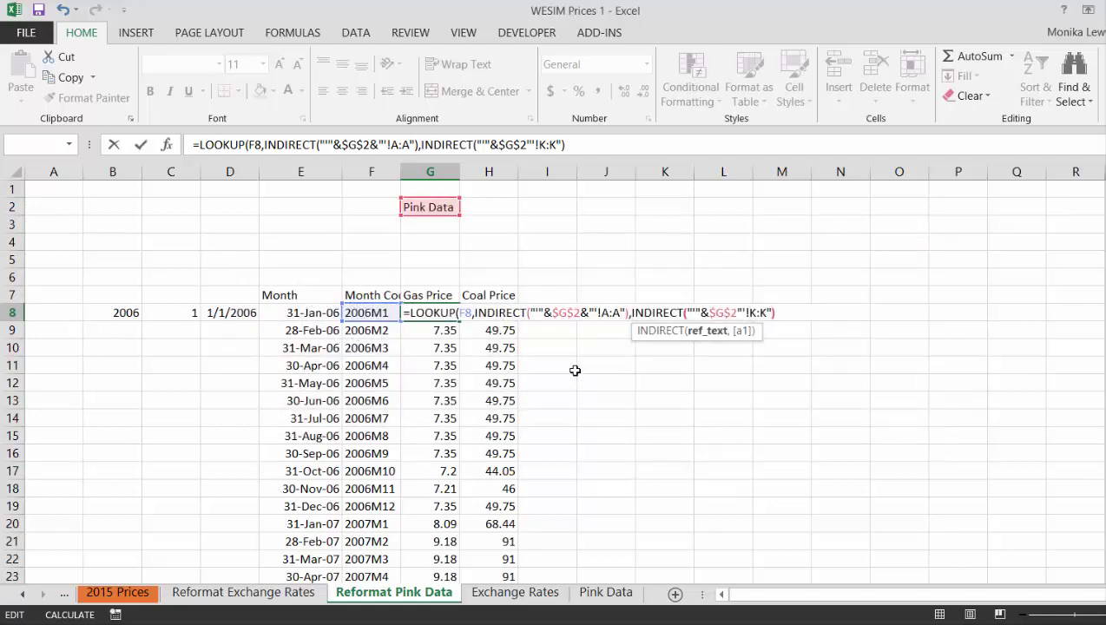
{"action": "key", "text": "End"}
{"action": "key", "text": "Return"}
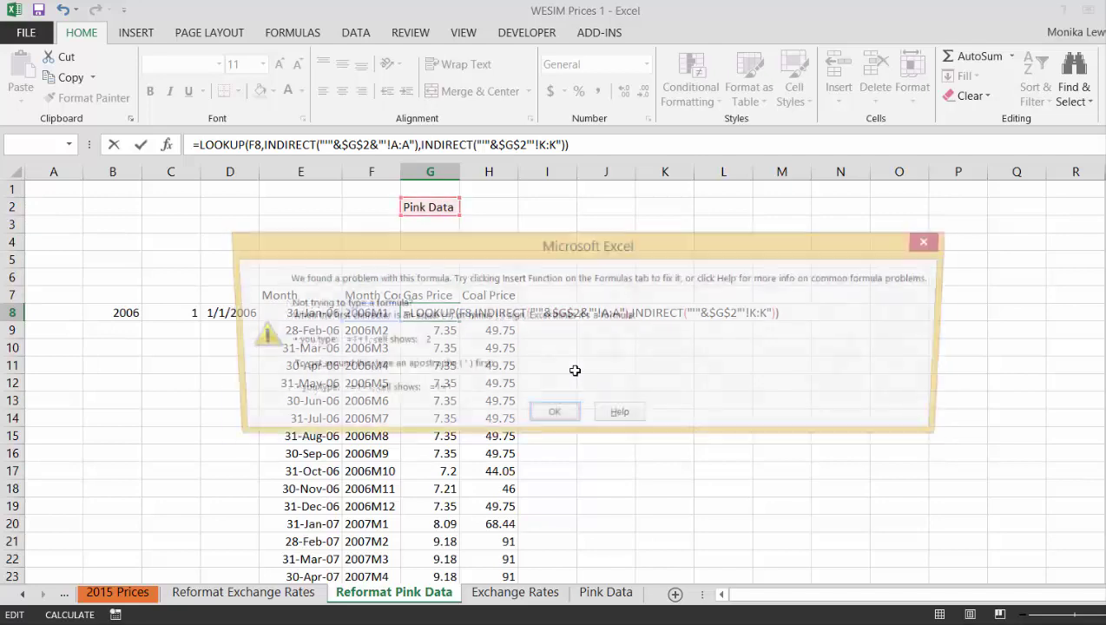
{"action": "key", "text": "Return"}
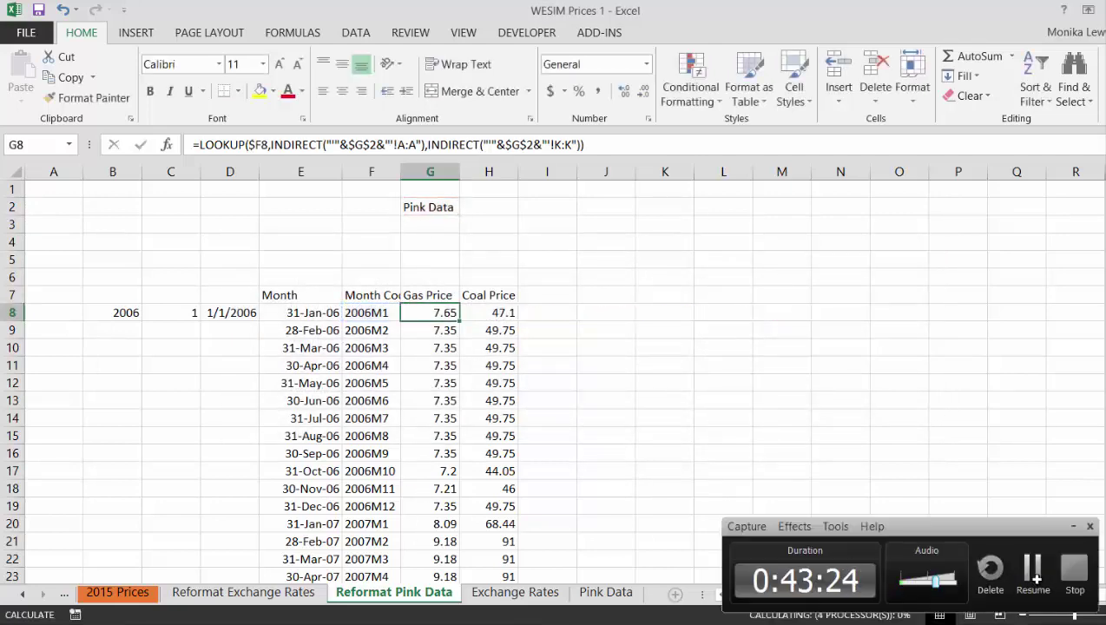
Examine the INDIRECT-based gas price formula in G8 and the direct-reference lookup formulas in the cells below it
{"action": "left_click", "coordinate": [1033, 573]}
{"action": "key", "text": "Left"}
{"action": "key", "text": "Left"}
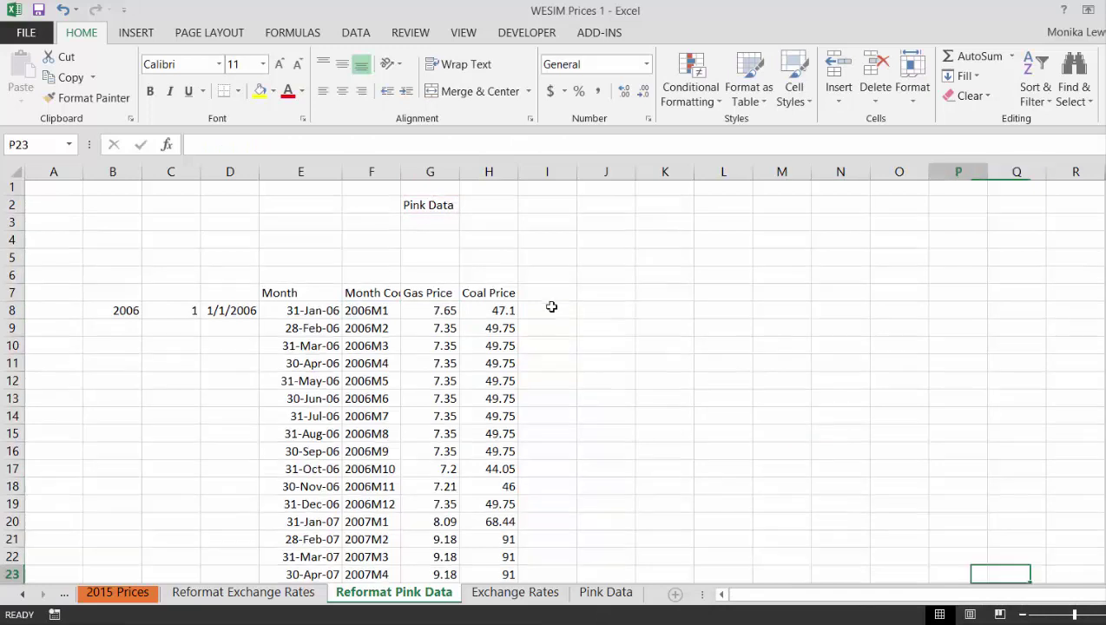
{"action": "key", "text": "Left"}
{"action": "key", "text": "Left"}
{"action": "key", "text": "Left"}
{"action": "key", "text": "Home"}
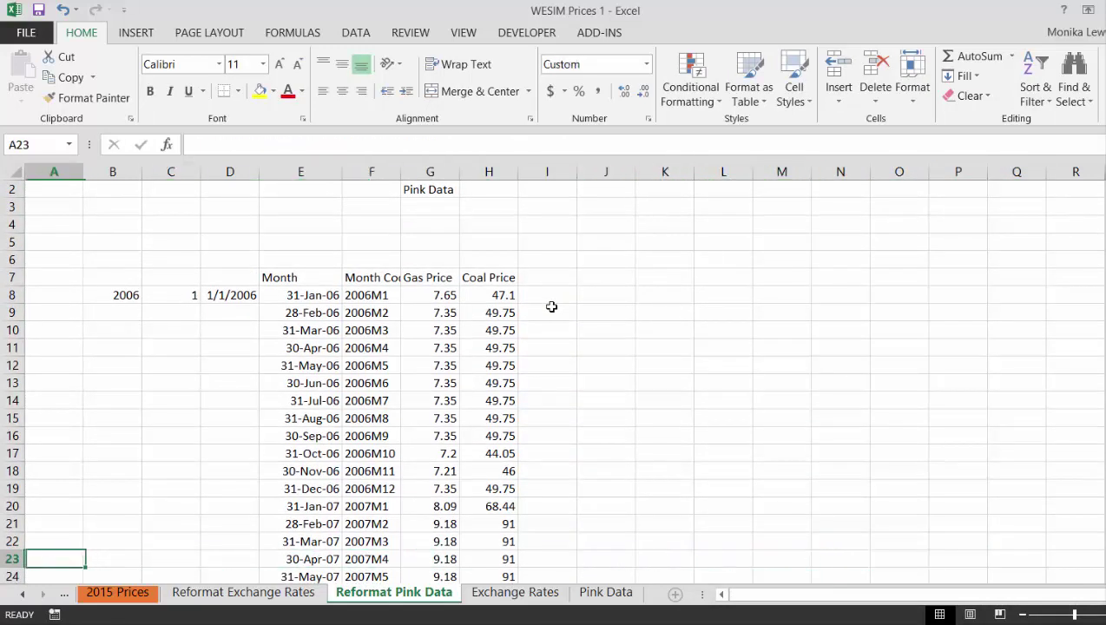
{"action": "key", "text": "Up"}
{"action": "key", "text": "Right"}
{"action": "key", "text": "Right"}
{"action": "key", "text": "Right"}
{"action": "key", "text": "Right"}
{"action": "key", "text": "Right"}
{"action": "key", "text": "Right"}
{"action": "key", "text": "Up"}
{"action": "key", "text": "Up"}
{"action": "key", "text": "Up"}
{"action": "key", "text": "Up"}
{"action": "key", "text": "Up"}
{"action": "key", "text": "Up"}
{"action": "key", "text": "Up"}
{"action": "key", "text": "Up"}
{"action": "key", "text": "Up"}
{"action": "key", "text": "Up"}
{"action": "key", "text": "Up"}
{"action": "key", "text": "Up"}
{"action": "key", "text": "Up"}
{"action": "key", "text": "Up"}
{"action": "key", "text": "Up"}
{"action": "key", "text": "Up"}
{"action": "key", "text": "Up"}
{"action": "key", "text": "Up"}
{"action": "key", "text": "Up"}
{"action": "key", "text": "Up"}
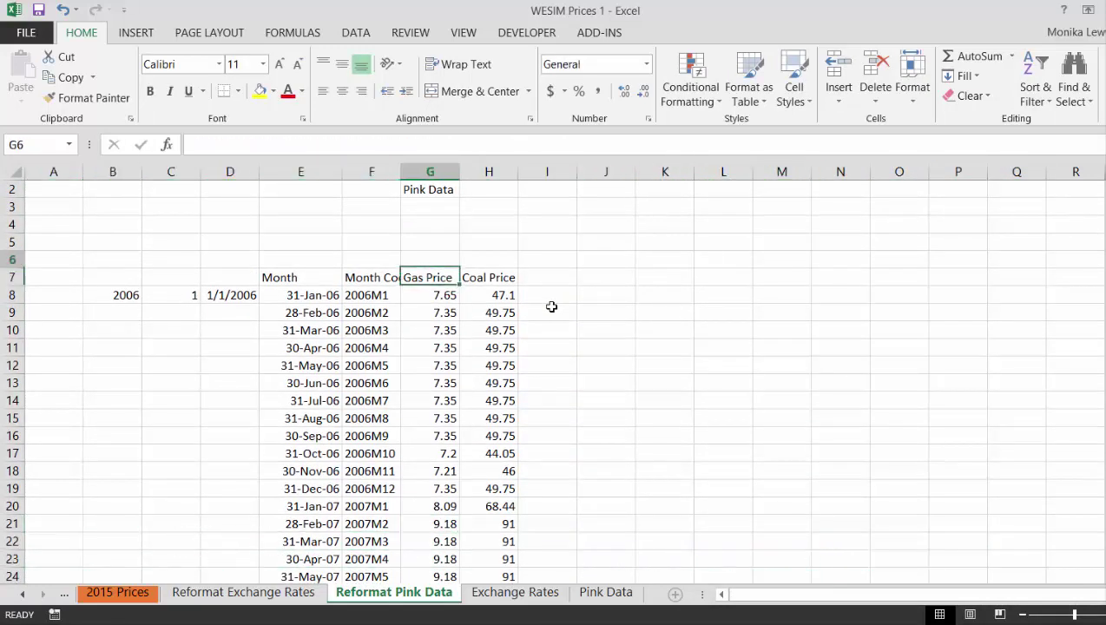
{"action": "key", "text": "Down"}
{"action": "key", "text": "Down"}
{"action": "key", "text": "Down"}
{"action": "key", "text": "Down"}
{"action": "key", "text": "Down"}
{"action": "key", "text": "Down"}
{"action": "key", "text": "Down"}
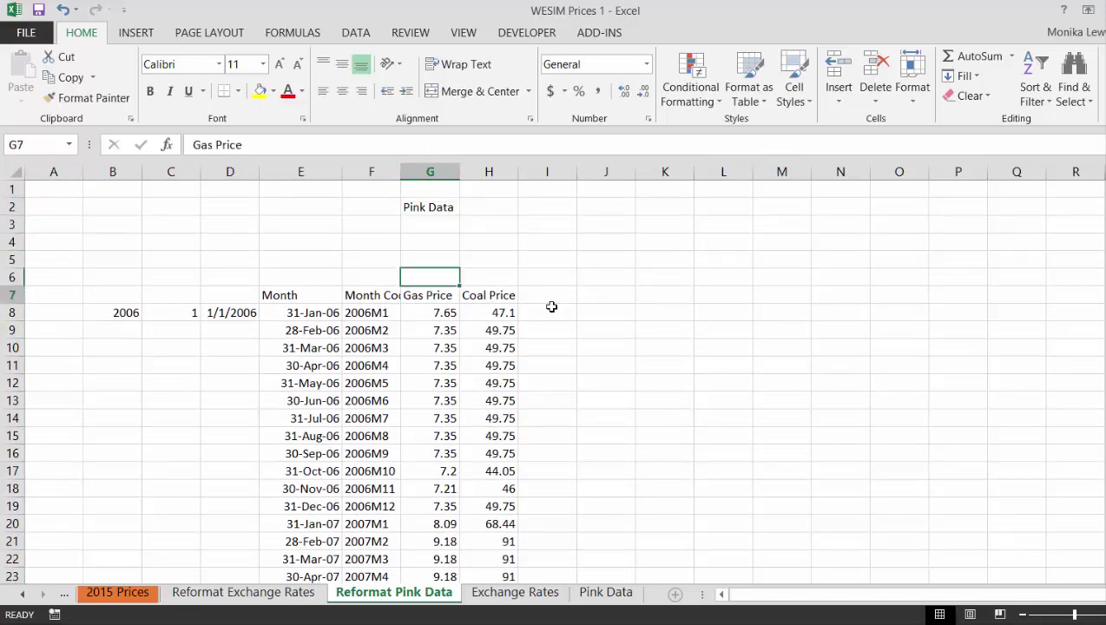
{"action": "key", "text": "F2"}
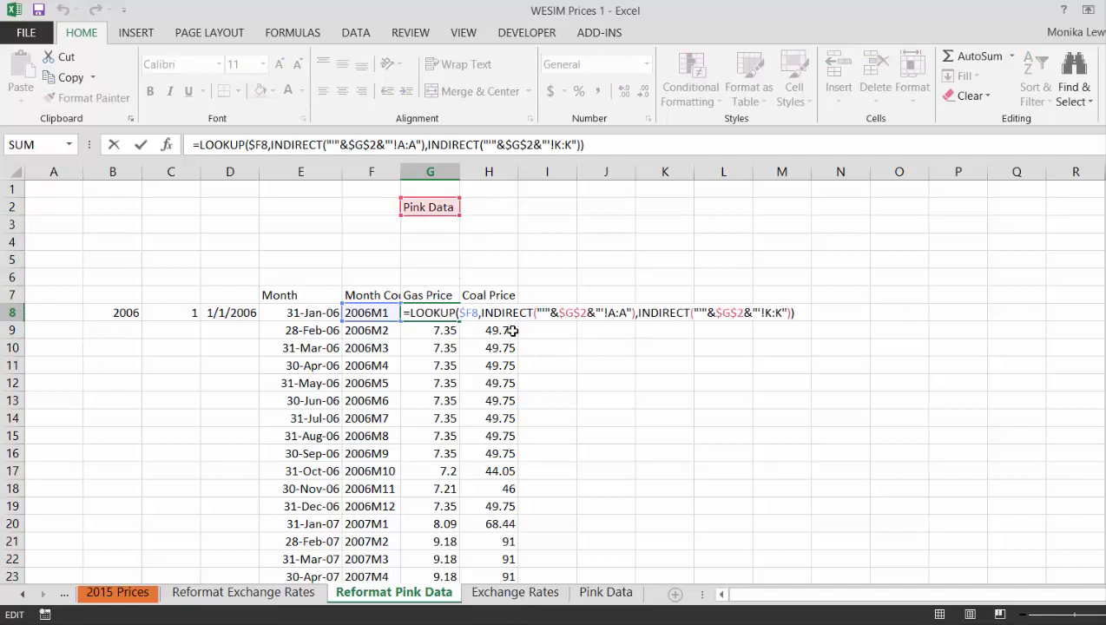
{"action": "key", "text": "Return"}
{"action": "key", "text": "Down"}
{"action": "key", "text": "Down"}
{"action": "key", "text": "Down"}
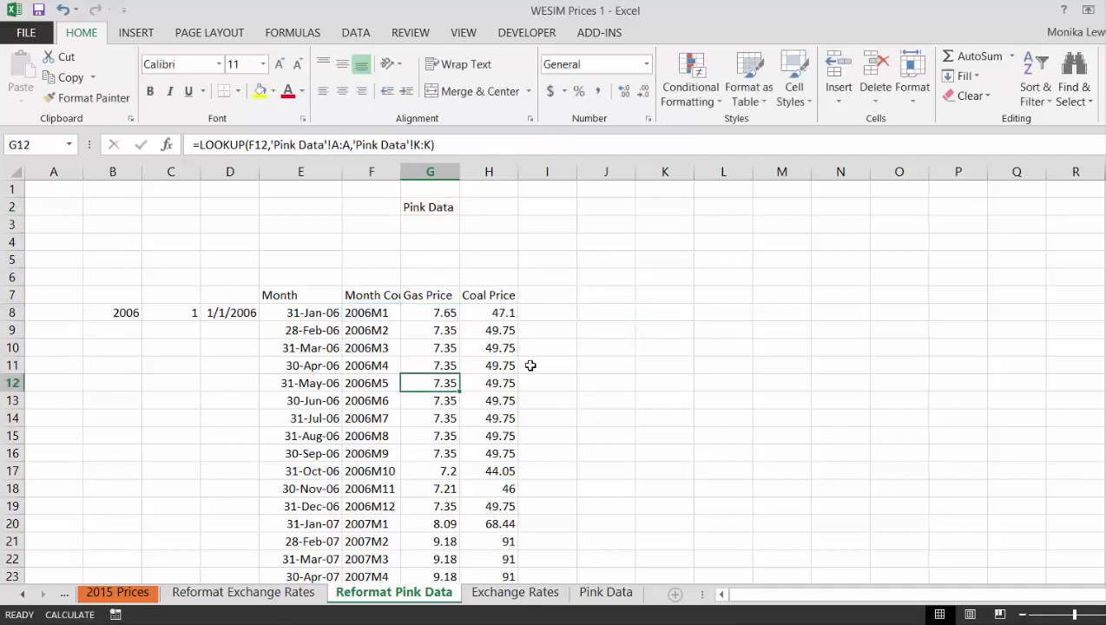
Fill the G8 gas price formula across into the coal price cell H8
{"action": "key", "text": "Up"}
{"action": "key", "text": "Up"}
{"action": "key", "text": "Up"}
{"action": "key", "text": "Up"}
{"action": "key", "text": "Right"}
{"action": "key", "text": "Left"}
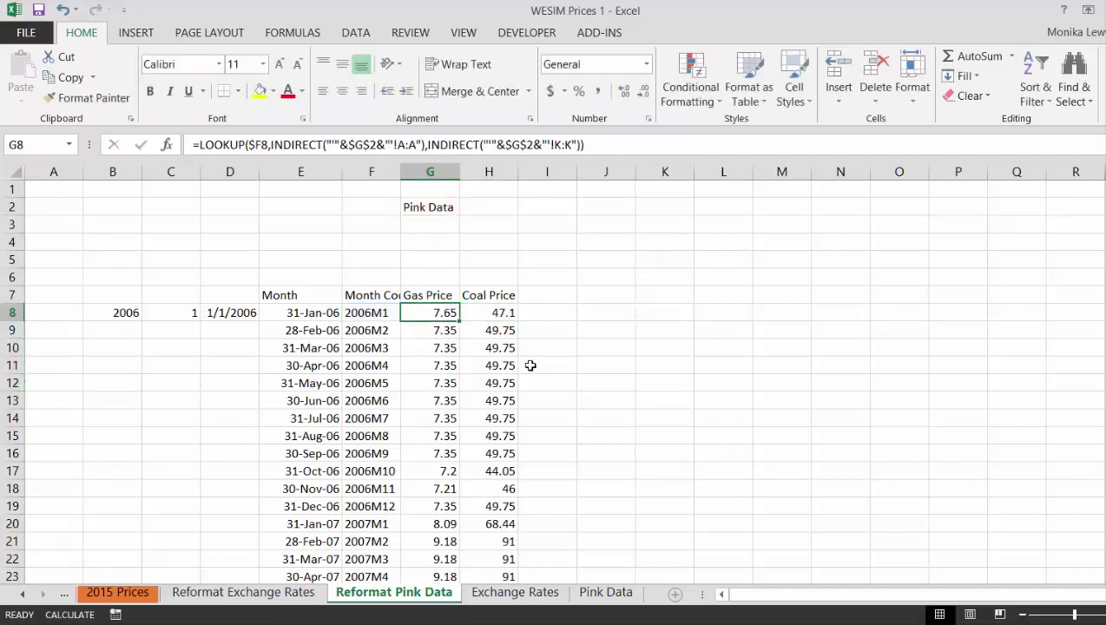
{"action": "key", "text": "shift+Right"}
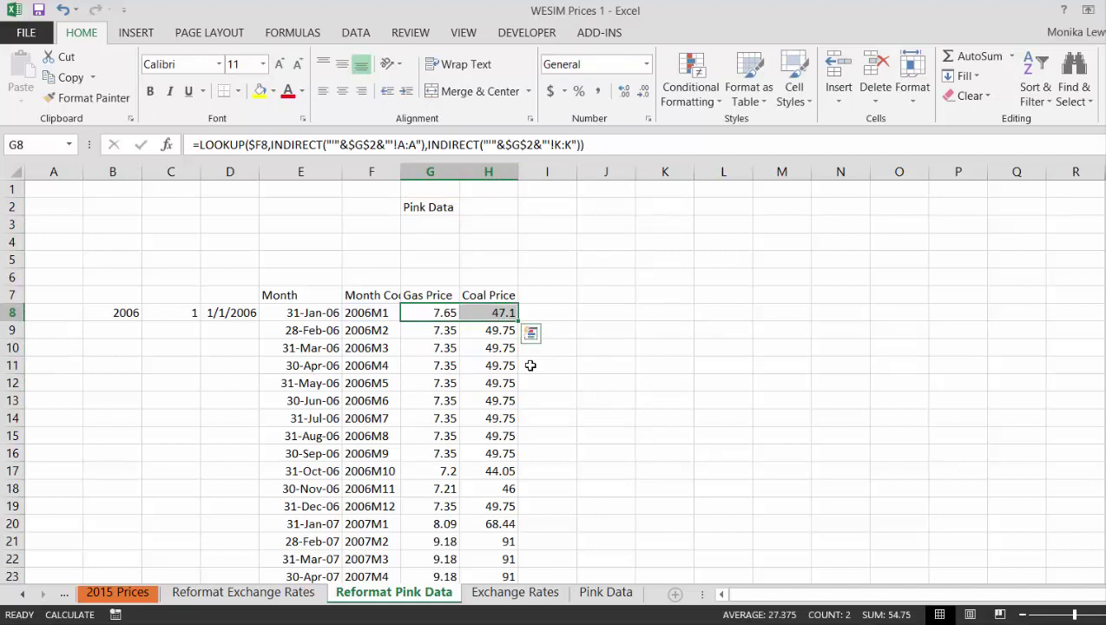
{"action": "key", "text": "ctrl+r"}
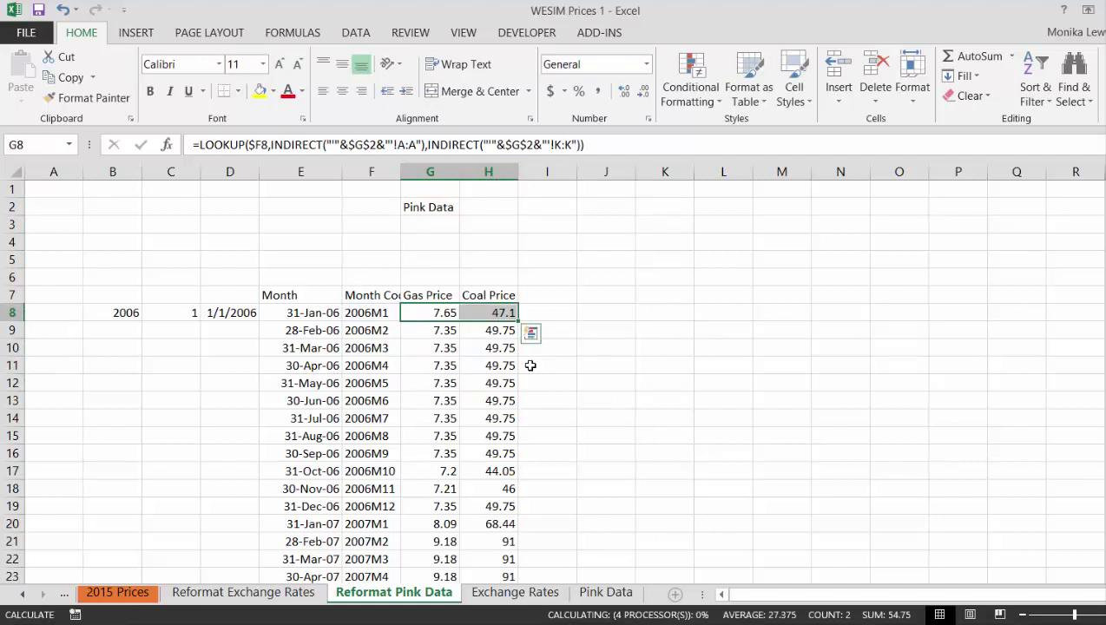
Change the result vector column in the H8 coal price formula to F:F
{"action": "key", "text": "Left"}
{"action": "key", "text": "Right"}
{"action": "key", "text": "Right"}
{"action": "key", "text": "F2"}
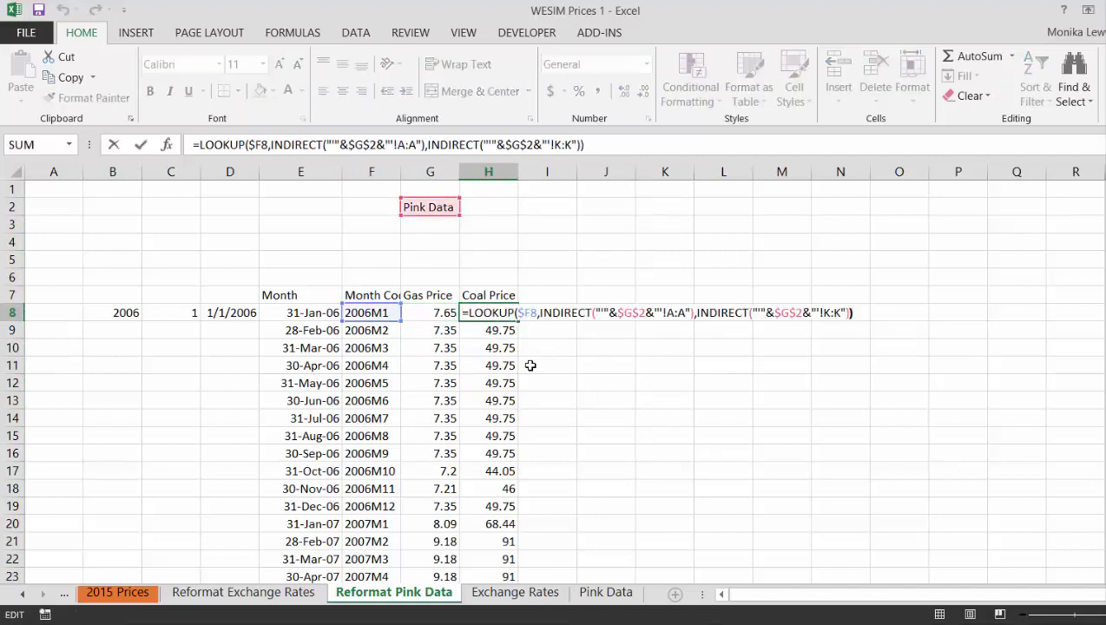
{"action": "key", "text": "Left"}
{"action": "key", "text": "BackSpace"}
{"action": "key", "text": "BackSpace"}
{"action": "key", "text": "BackSpace"}
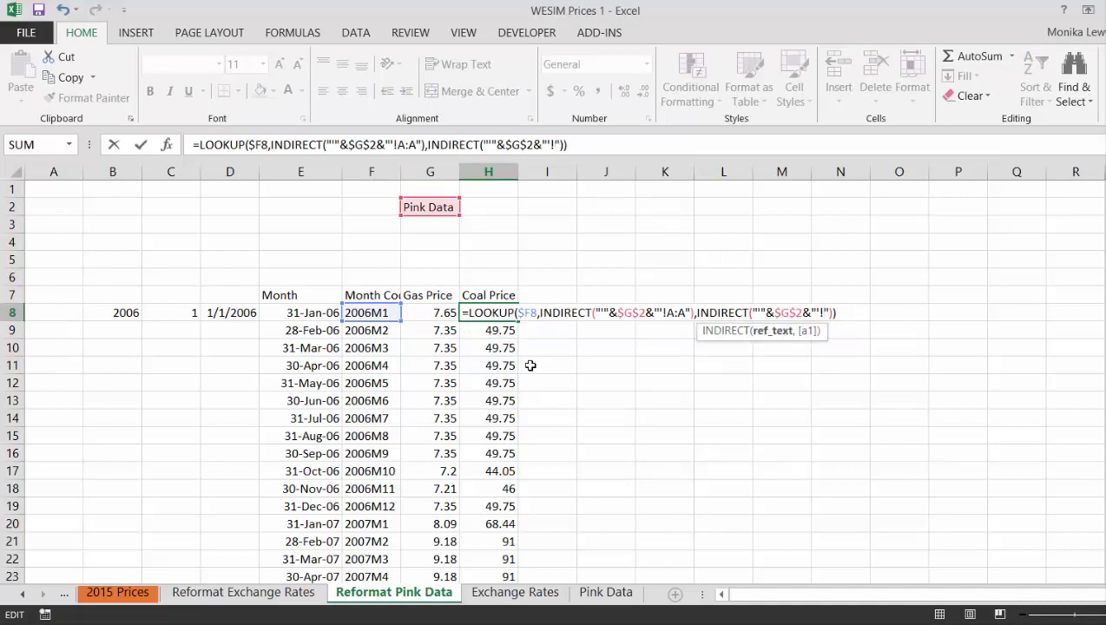
{"action": "type", "text": "F:F"}
{"action": "key", "text": "Return"}
Fill the G8:H8 gas and coal price formulas down through all the month rows
{"action": "key", "text": "Down"}
{"action": "key", "text": "Down"}
{"action": "key", "text": "Down"}
{"action": "key", "text": "Down"}
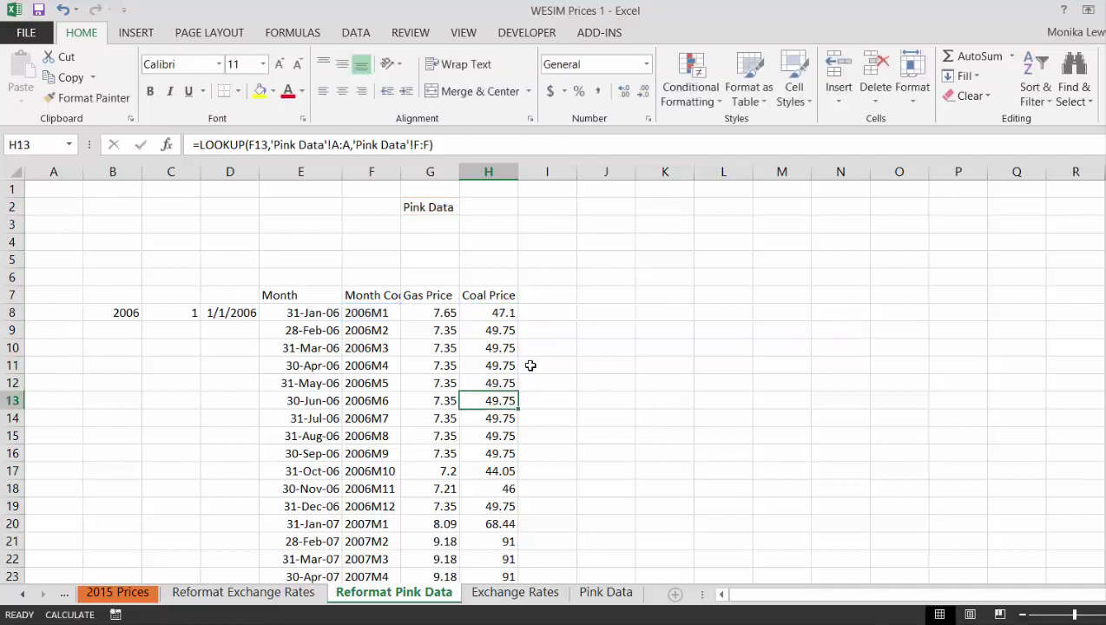
{"action": "key", "text": "Up"}
{"action": "key", "text": "Up"}
{"action": "key", "text": "Up"}
{"action": "key", "text": "Up"}
{"action": "key", "text": "Up"}
{"action": "key", "text": "Left"}
{"action": "key", "text": "shift+Right"}
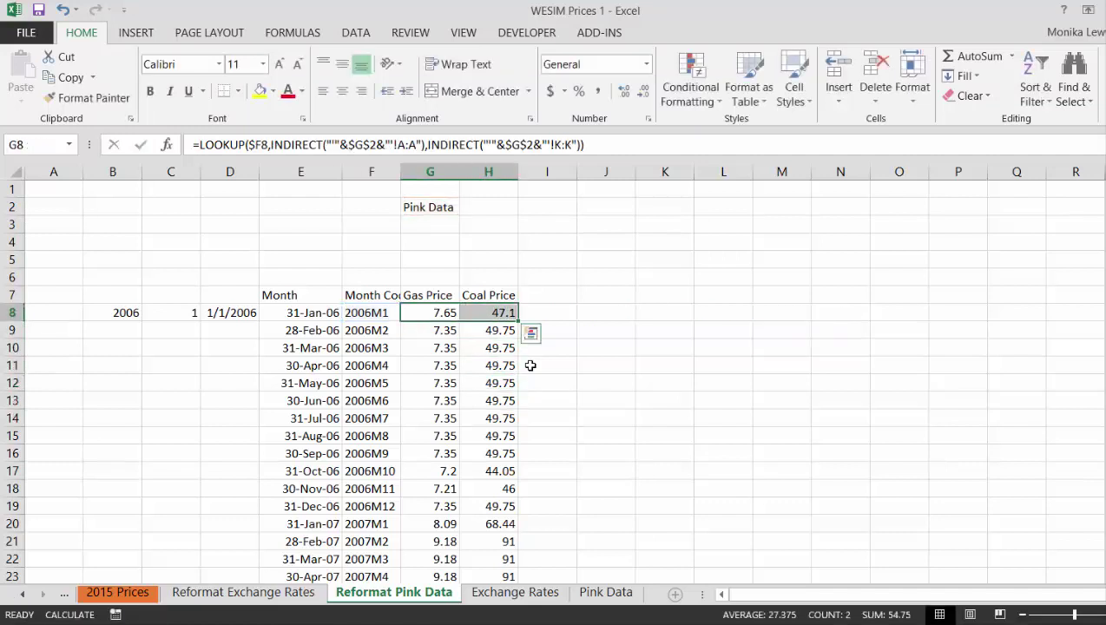
{"action": "double_click", "coordinate": [518, 323]}
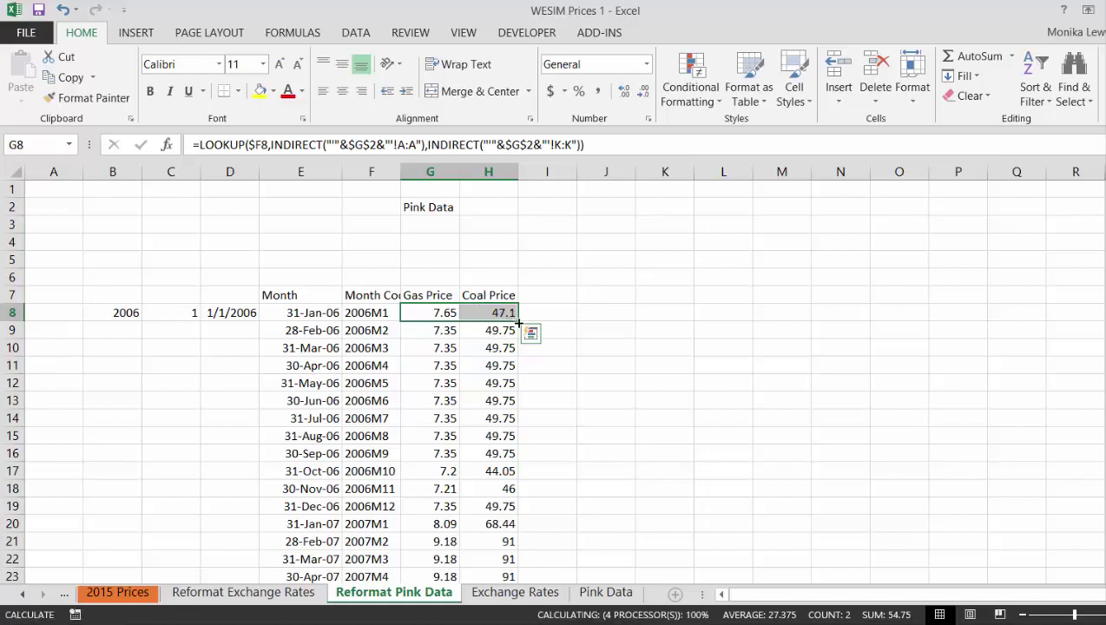
Check the filled gas and coal price formulas from row 9 down to the last month row
{"action": "left_click", "coordinate": [516, 329]}
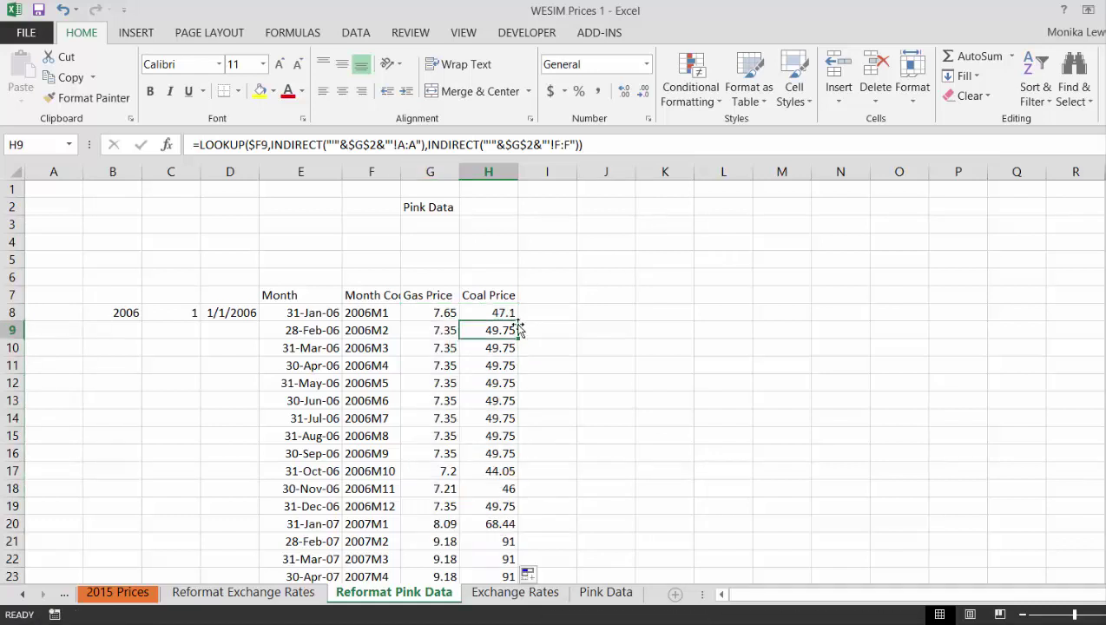
{"action": "key", "text": "Left"}
{"action": "key", "text": "Left"}
{"action": "key", "text": "Right"}
{"action": "key", "text": "Right"}
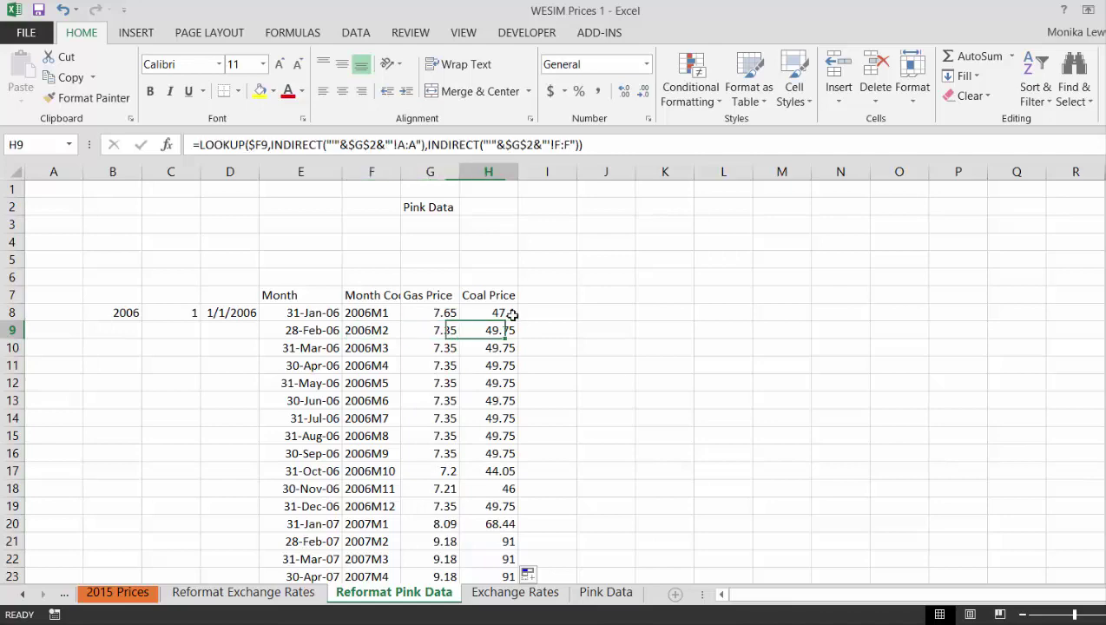
{"action": "key", "text": "Down"}
{"action": "key", "text": "Down"}
{"action": "key", "text": "Left"}
{"action": "key", "text": "Left"}
{"action": "key", "text": "Right"}
{"action": "key", "text": "ctrl+Down"}
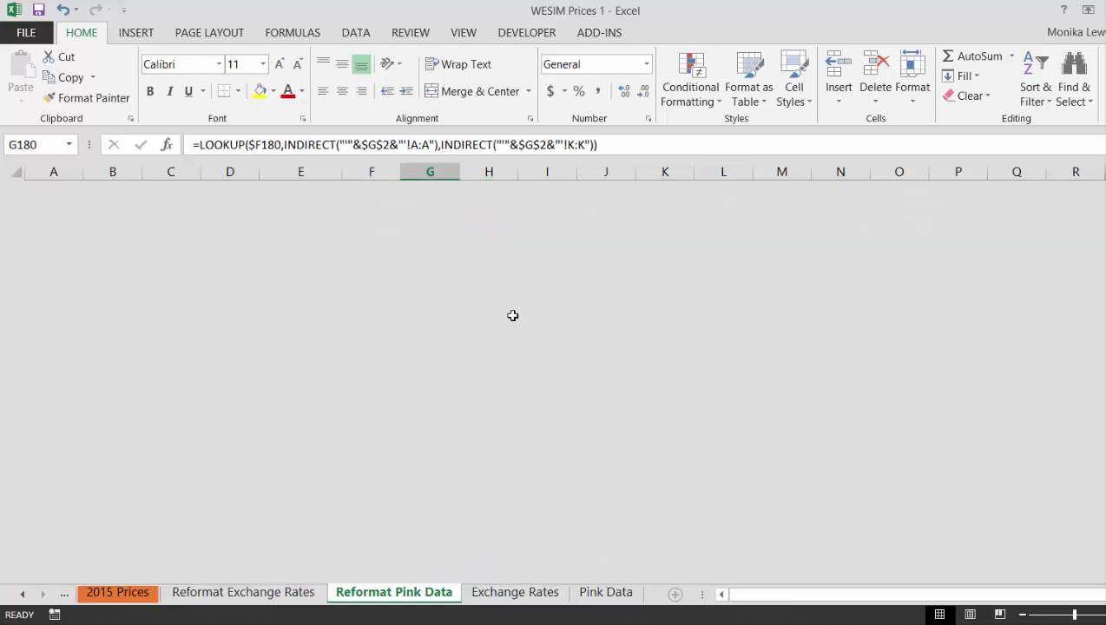
{"action": "key", "text": "Up"}
{"action": "key", "text": "ctrl+Up"}
{"action": "key", "text": "ctrl+Up"}
{"action": "key", "text": "ctrl+Up"}
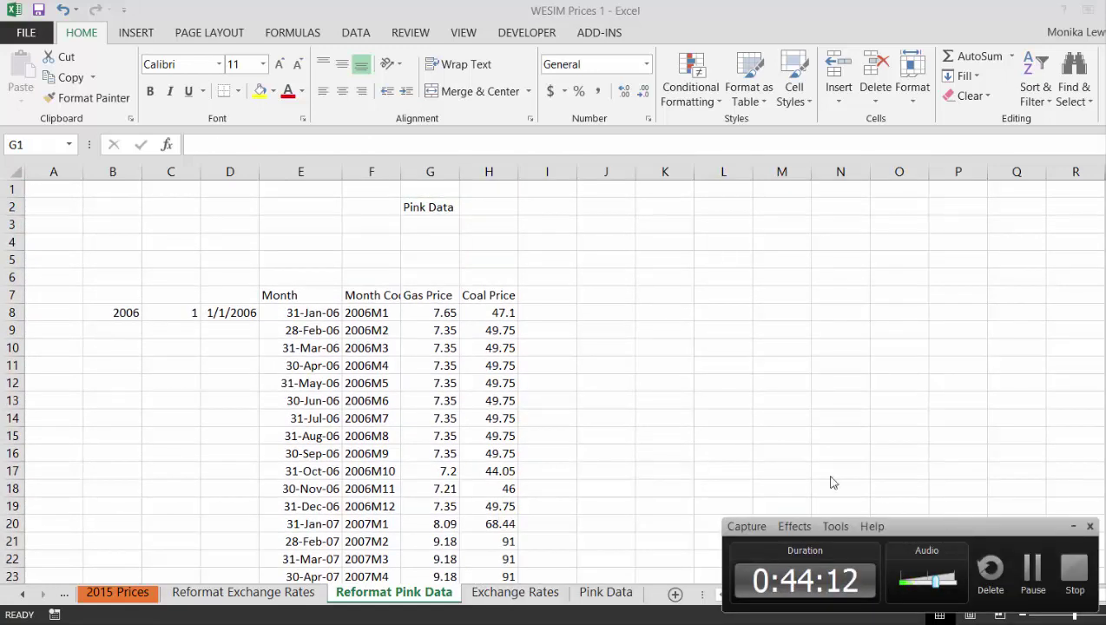
Switch to File Explorer and open the 15. Conversions folder inside Electricity Materials
{"action": "left_click", "coordinate": [1039, 571]}
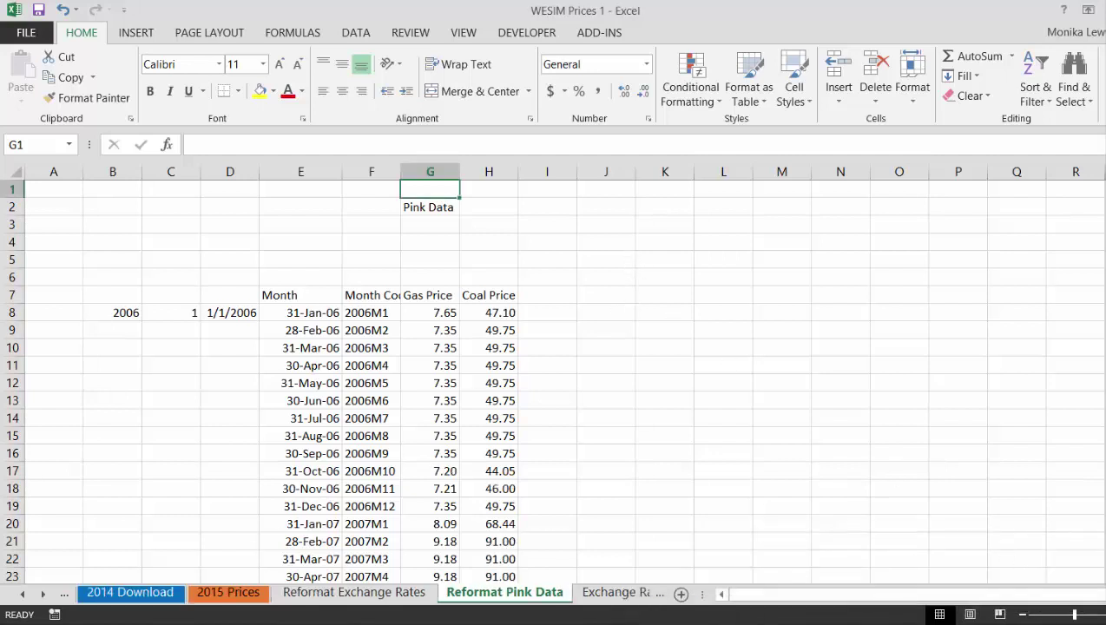
{"action": "key", "text": "alt+Tab"}
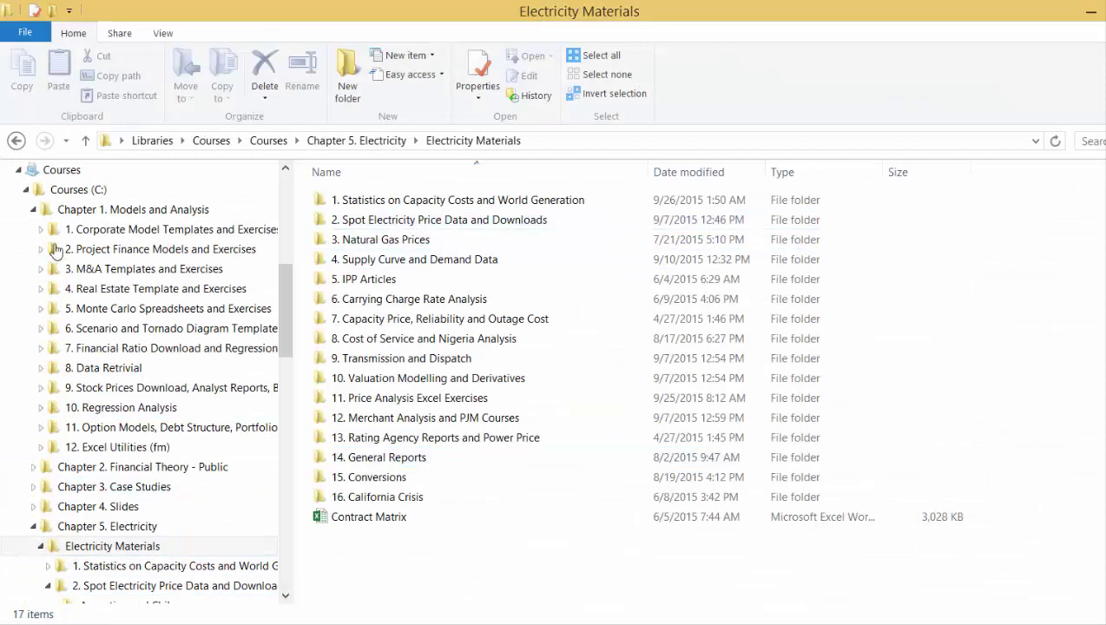
{"action": "double_click", "coordinate": [393, 476]}
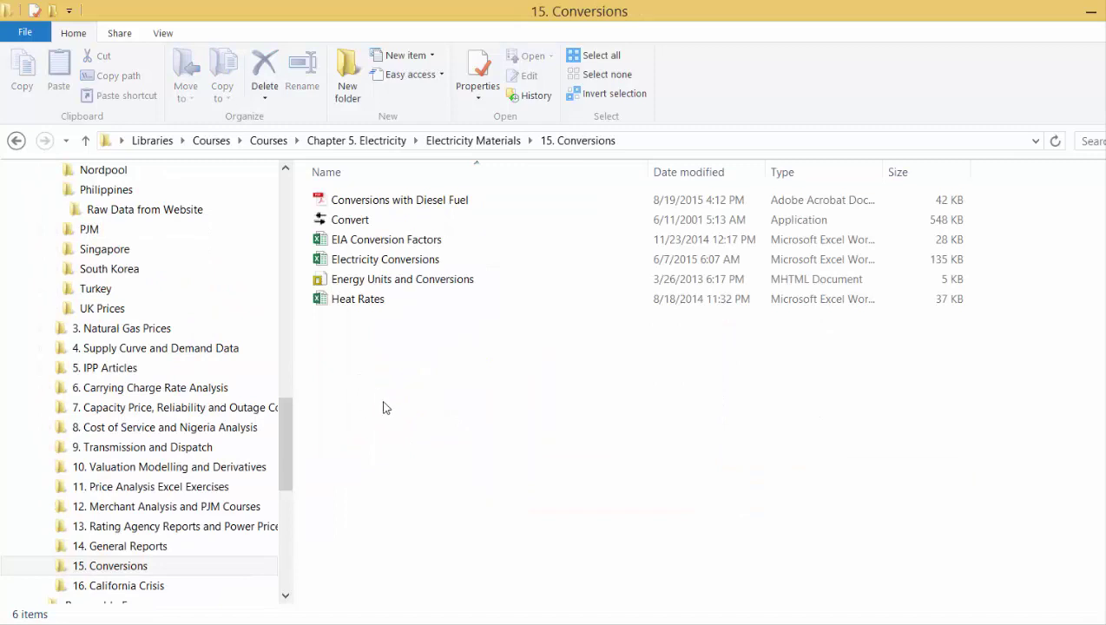
Open the Convert application to view its energy unit converter and close it again
{"action": "double_click", "coordinate": [351, 222]}
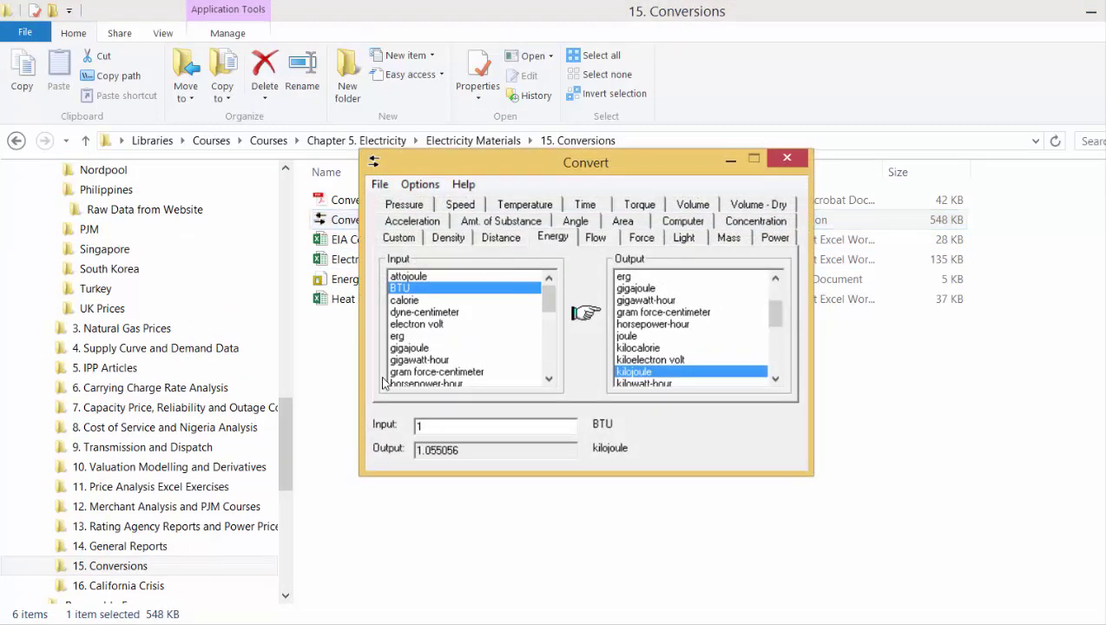
{"action": "left_click", "coordinate": [784, 162]}
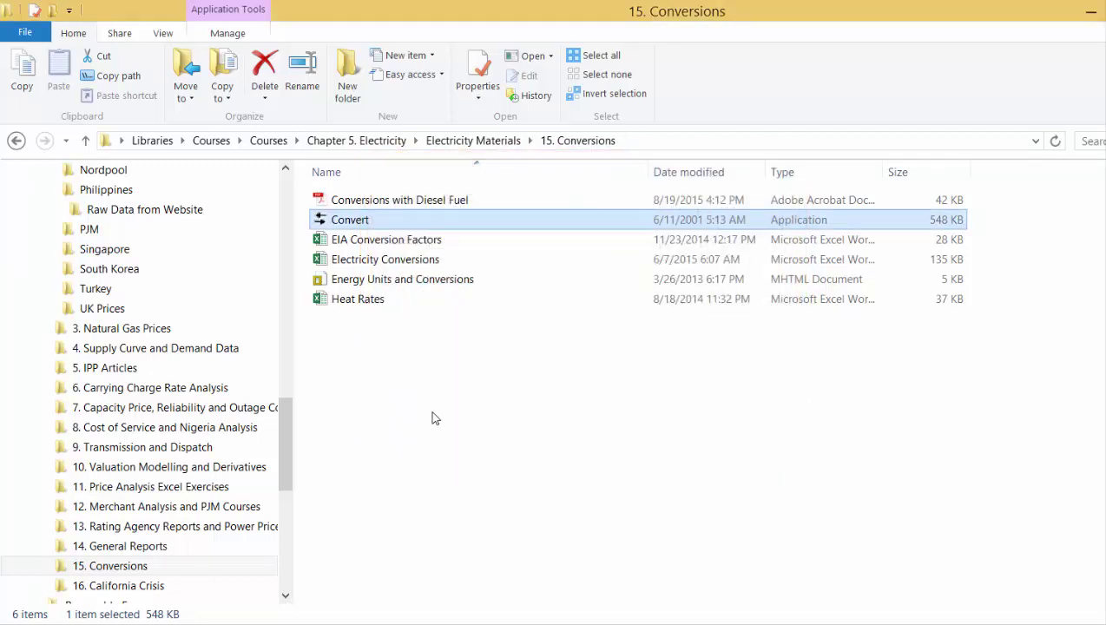
{"action": "left_click", "coordinate": [434, 419]}
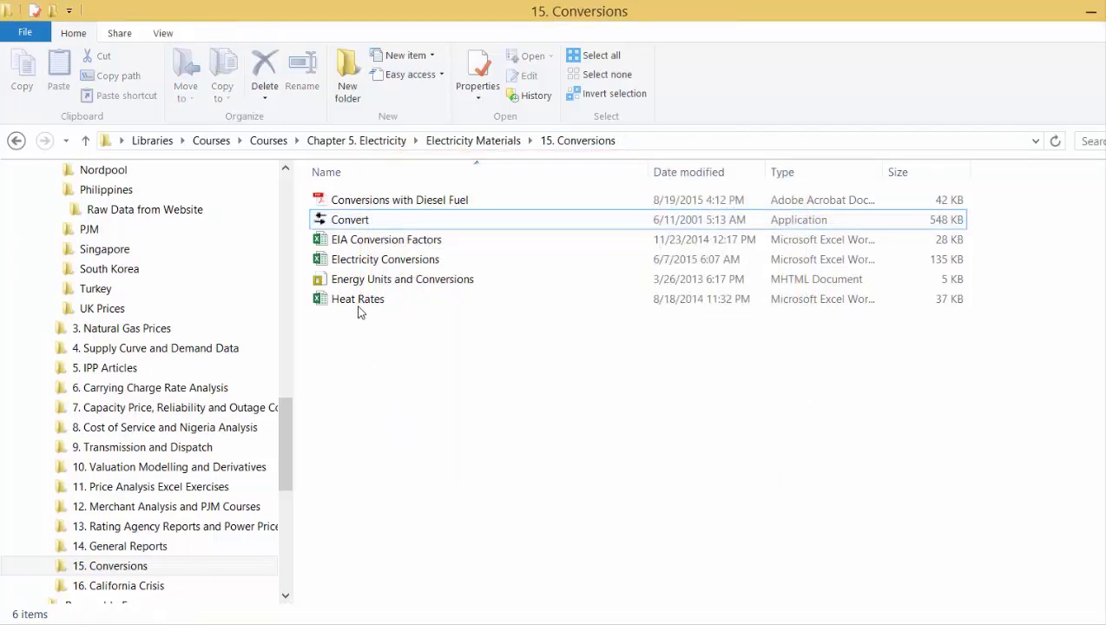
Open the Electricity Conversions workbook and read through the natural gas and coal conversions on the Natural Gas and LNG sheet
{"action": "double_click", "coordinate": [379, 268]}
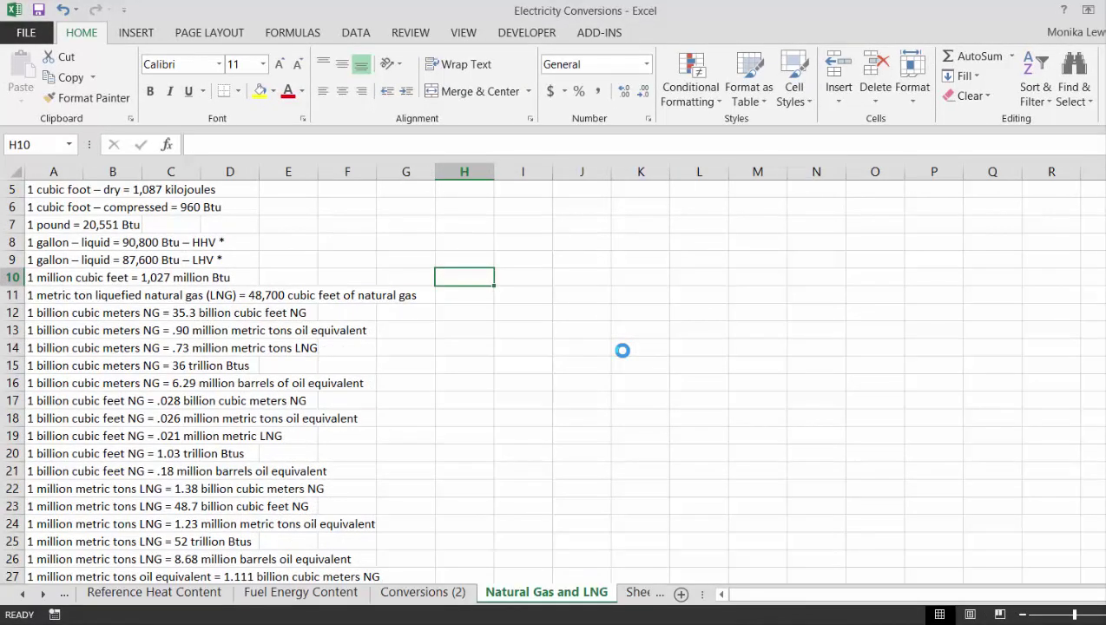
{"action": "key", "text": "Left"}
{"action": "key", "text": "Left"}
{"action": "key", "text": "Left"}
{"action": "key", "text": "Left"}
{"action": "key", "text": "Left"}
{"action": "key", "text": "Left"}
{"action": "key", "text": "Left"}
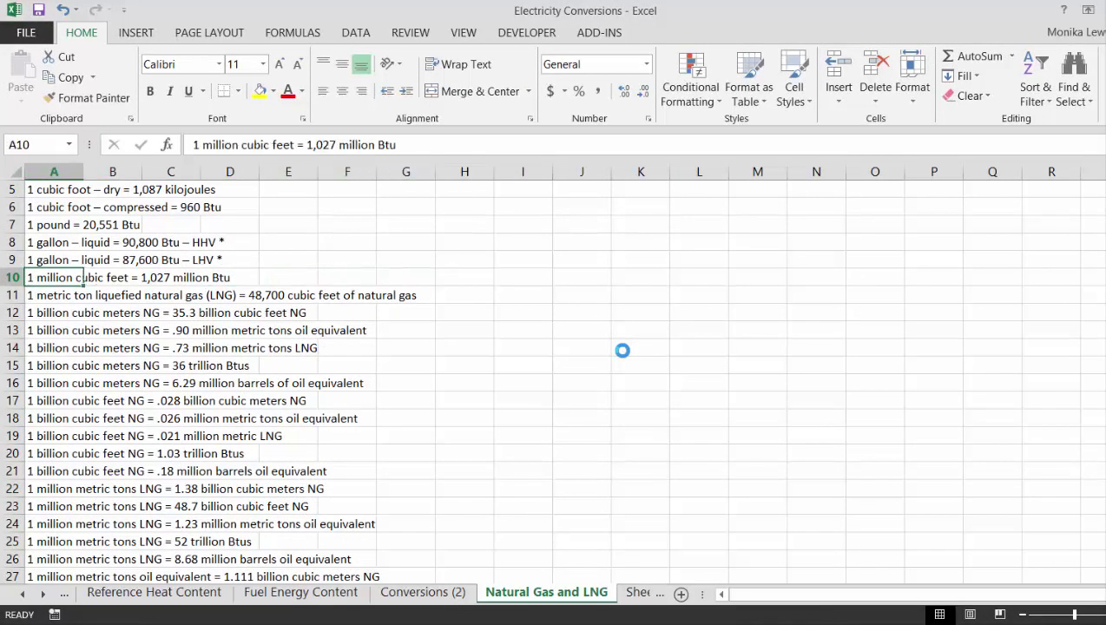
{"action": "key", "text": "Down"}
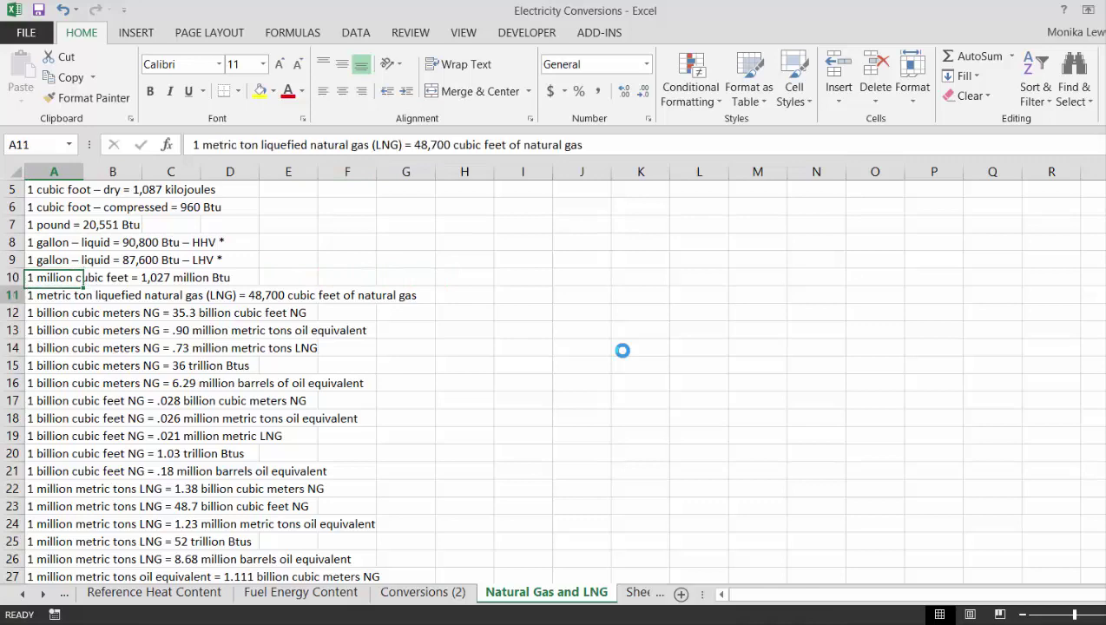
{"action": "key", "text": "Down"}
{"action": "key", "text": "Down"}
{"action": "key", "text": "Down"}
{"action": "key", "text": "Down"}
{"action": "key", "text": "Down"}
{"action": "key", "text": "Down"}
{"action": "key", "text": "Down"}
{"action": "key", "text": "Down"}
{"action": "key", "text": "Down"}
{"action": "key", "text": "Down"}
{"action": "key", "text": "Down"}
{"action": "key", "text": "Down"}
{"action": "key", "text": "Down"}
{"action": "key", "text": "Down"}
{"action": "key", "text": "Down"}
{"action": "key", "text": "Down"}
{"action": "key", "text": "Down"}
{"action": "key", "text": "Down"}
{"action": "key", "text": "Down"}
{"action": "key", "text": "Down"}
{"action": "key", "text": "Down"}
{"action": "key", "text": "Down"}
{"action": "key", "text": "Down"}
{"action": "key", "text": "Down"}
{"action": "key", "text": "Down"}
{"action": "key", "text": "Down"}
{"action": "key", "text": "Down"}
{"action": "key", "text": "Down"}
{"action": "key", "text": "Down"}
{"action": "key", "text": "Down"}
{"action": "key", "text": "Down"}
{"action": "key", "text": "Down"}
{"action": "key", "text": "Down"}
{"action": "key", "text": "Down"}
{"action": "key", "text": "Down"}
{"action": "key", "text": "Down"}
{"action": "key", "text": "Down"}
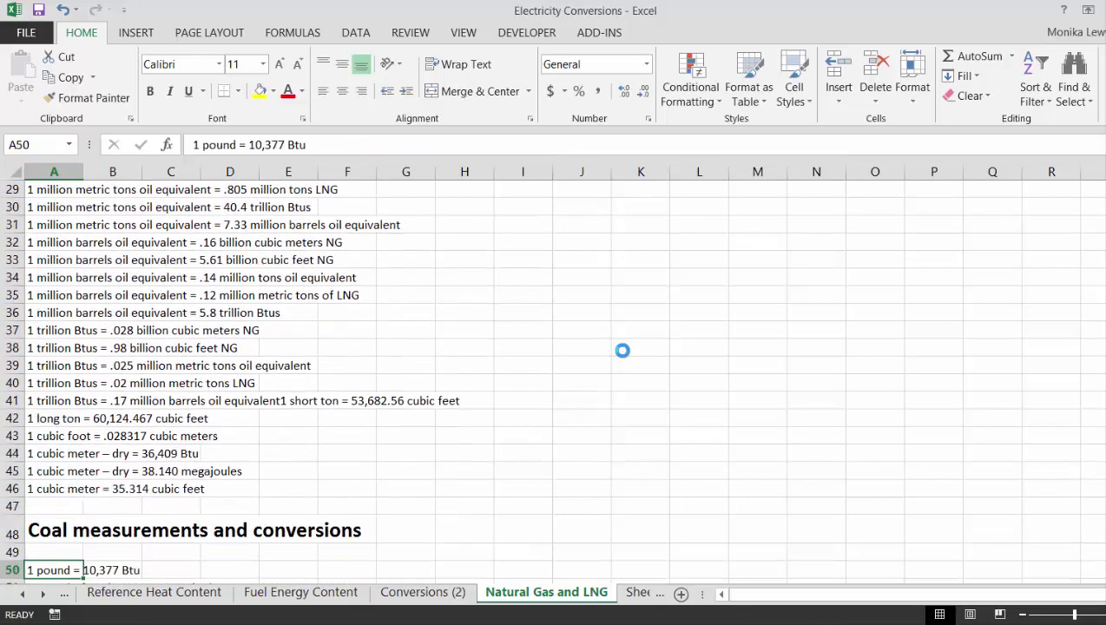
{"action": "key", "text": "Page_Down"}
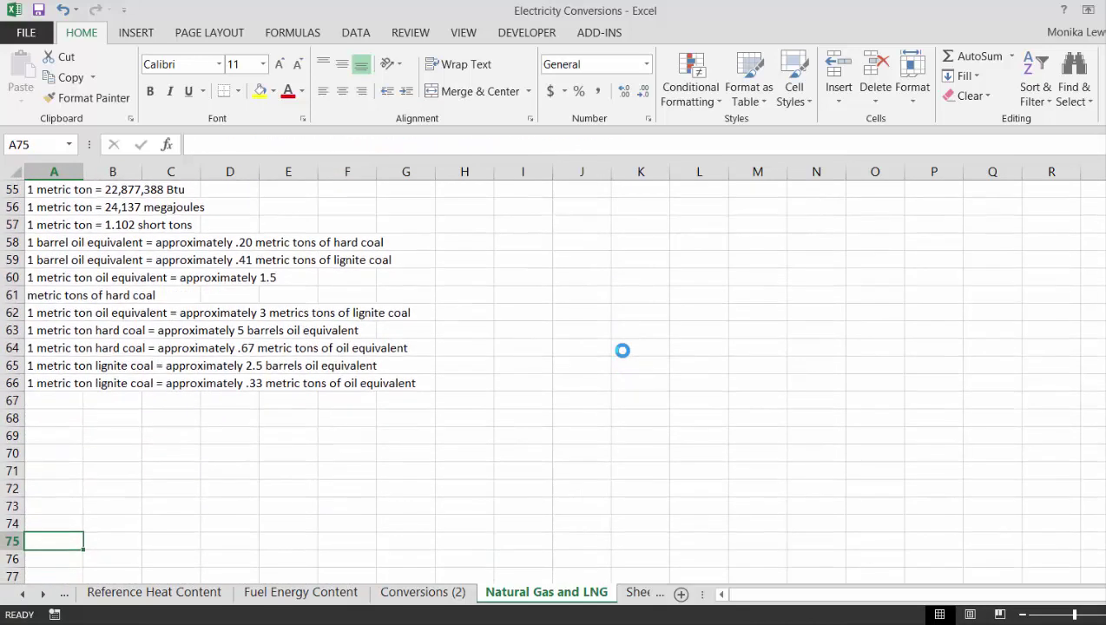
{"action": "key", "text": "Page_Up"}
{"action": "key", "text": "Page_Up"}
{"action": "key", "text": "Page_Up"}
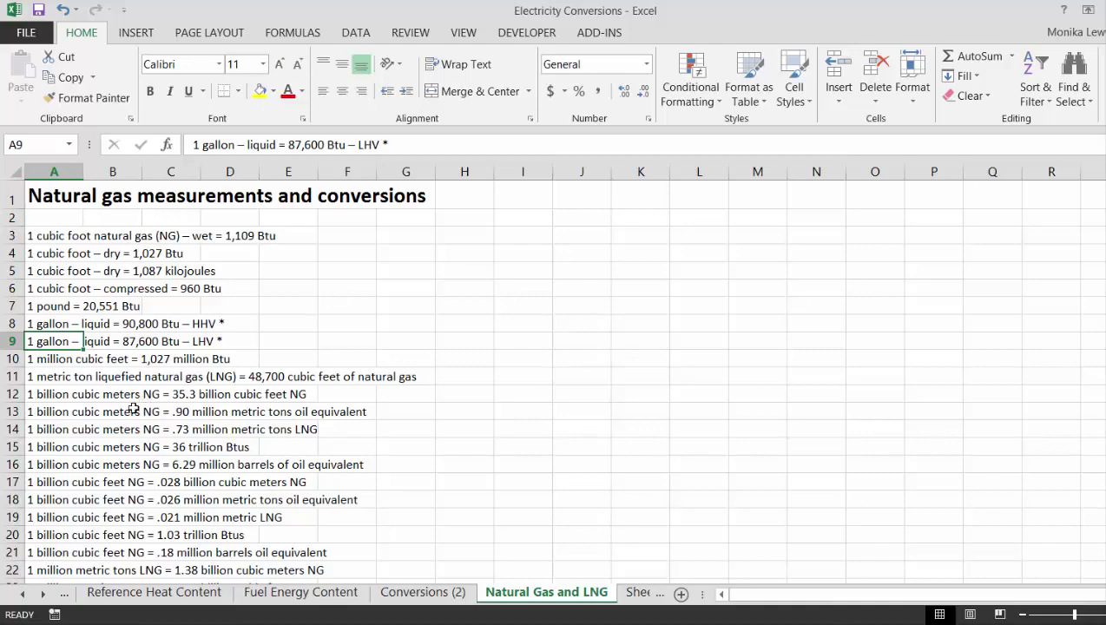
Go back to the Conversions sheet and examine its tables from Common Conversions down to the coal energy equivalents per tonne
{"action": "key", "text": "ctrl+Page_Up"}
{"action": "key", "text": "ctrl+Page_Up"}
{"action": "key", "text": "ctrl+Page_Up"}
{"action": "key", "text": "ctrl+Page_Up"}
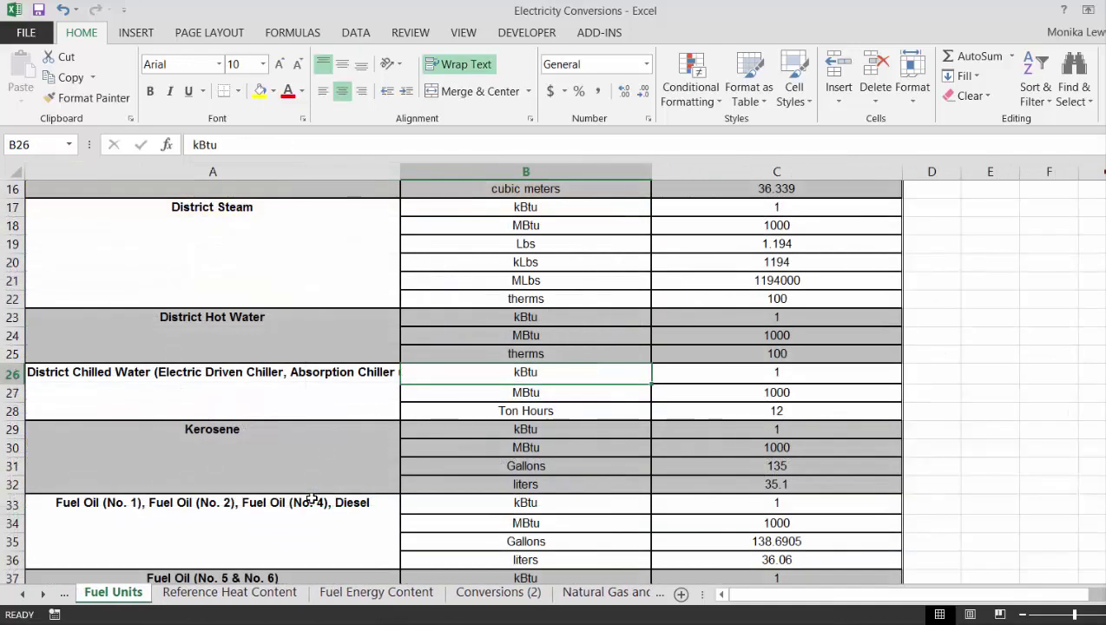
{"action": "key", "text": "ctrl+Page_Up"}
{"action": "key", "text": "ctrl+Page_Up"}
{"action": "key", "text": "ctrl+Page_Up"}
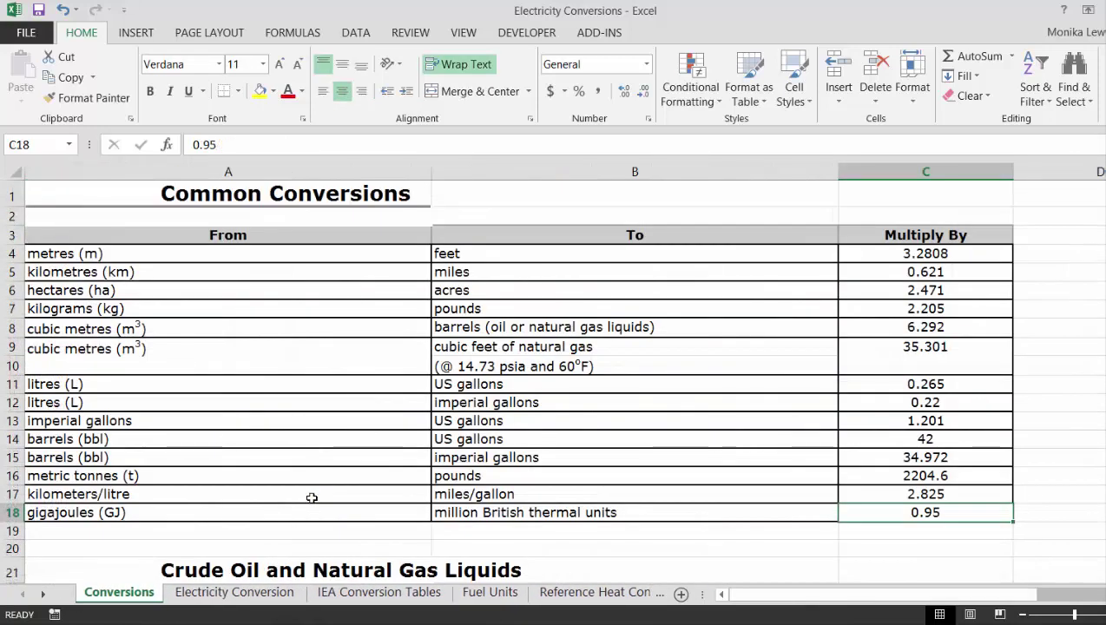
{"action": "key", "text": "Page_Down"}
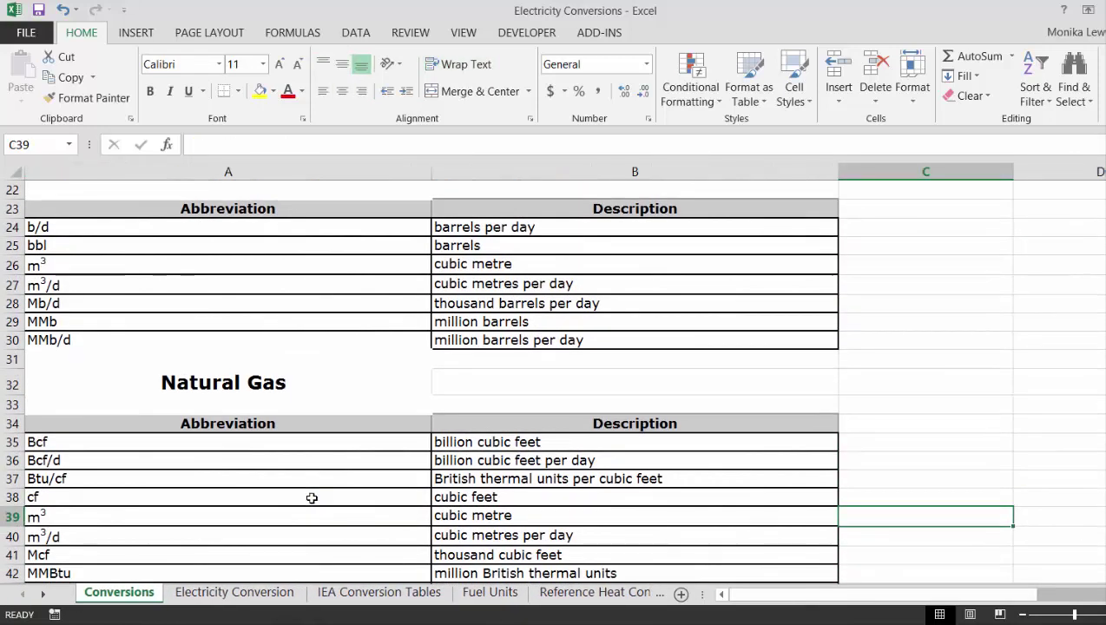
{"action": "key", "text": "Page_Down"}
{"action": "key", "text": "Page_Down"}
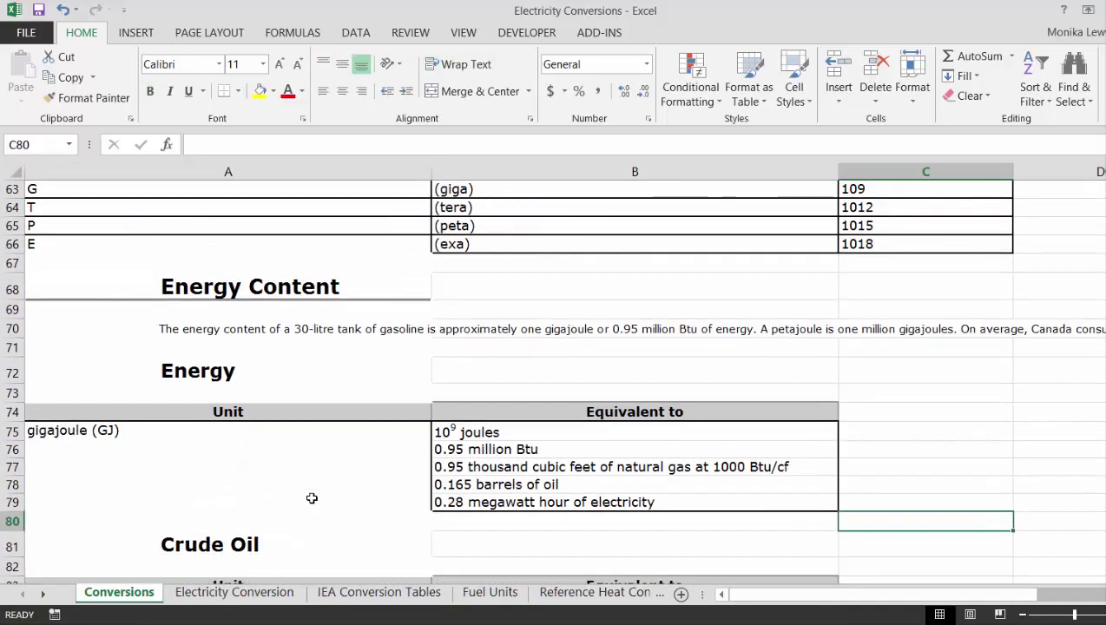
{"action": "key", "text": "Page_Down"}
{"action": "key", "text": "Page_Down"}
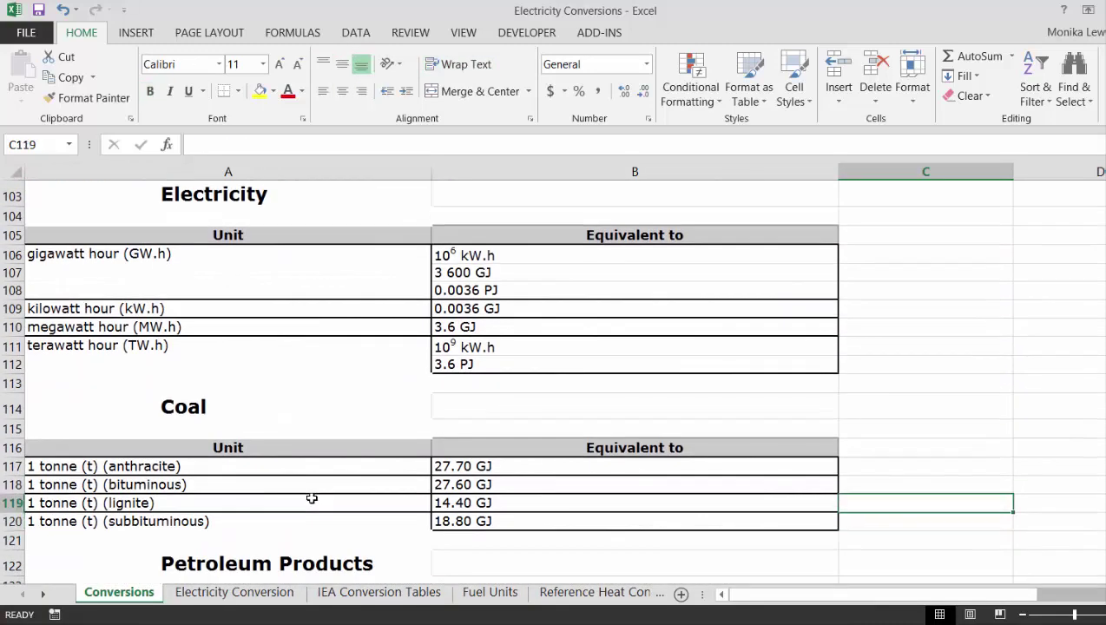
{"action": "key", "text": "Up"}
{"action": "key", "text": "Left"}
{"action": "key", "text": "Left"}
{"action": "key", "text": "Down"}
{"action": "key", "text": "Down"}
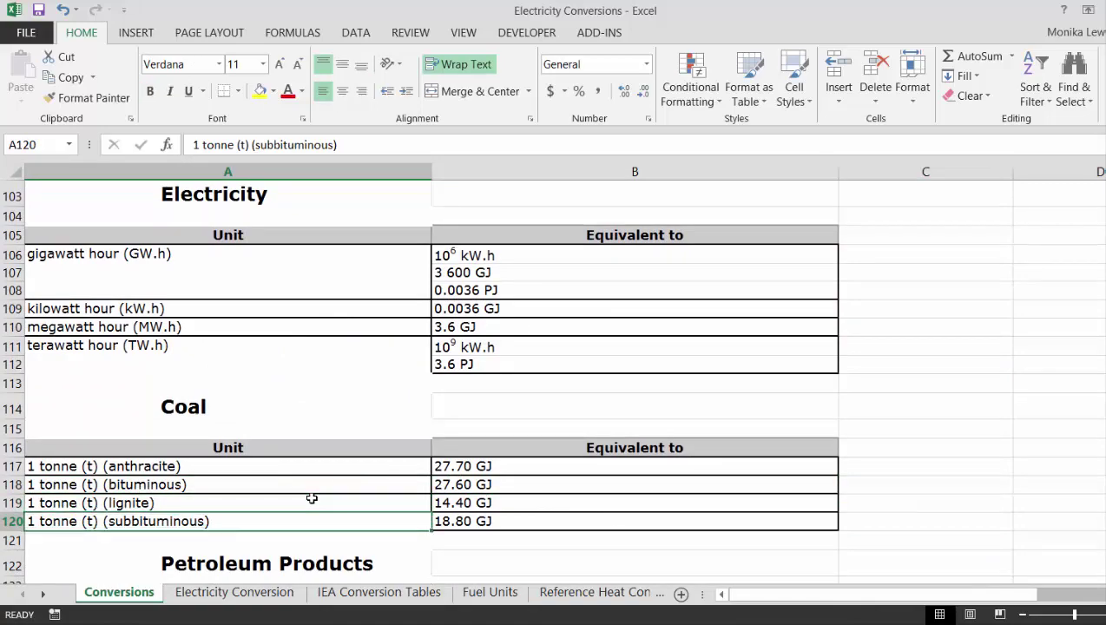
Examine the petroleum product equivalents on the Conversions sheet, reviewing the natural gas and crude oil tables on the way back up
{"action": "key", "text": "Down"}
{"action": "key", "text": "Down"}
{"action": "key", "text": "Down"}
{"action": "key", "text": "Down"}
{"action": "key", "text": "Down"}
{"action": "key", "text": "Down"}
{"action": "key", "text": "Down"}
{"action": "key", "text": "Down"}
{"action": "key", "text": "Down"}
{"action": "key", "text": "Down"}
{"action": "key", "text": "Down"}
{"action": "key", "text": "Down"}
{"action": "key", "text": "Down"}
{"action": "key", "text": "Down"}
{"action": "key", "text": "Down"}
{"action": "key", "text": "Down"}
{"action": "key", "text": "Down"}
{"action": "key", "text": "Down"}
{"action": "key", "text": "Down"}
{"action": "key", "text": "Down"}
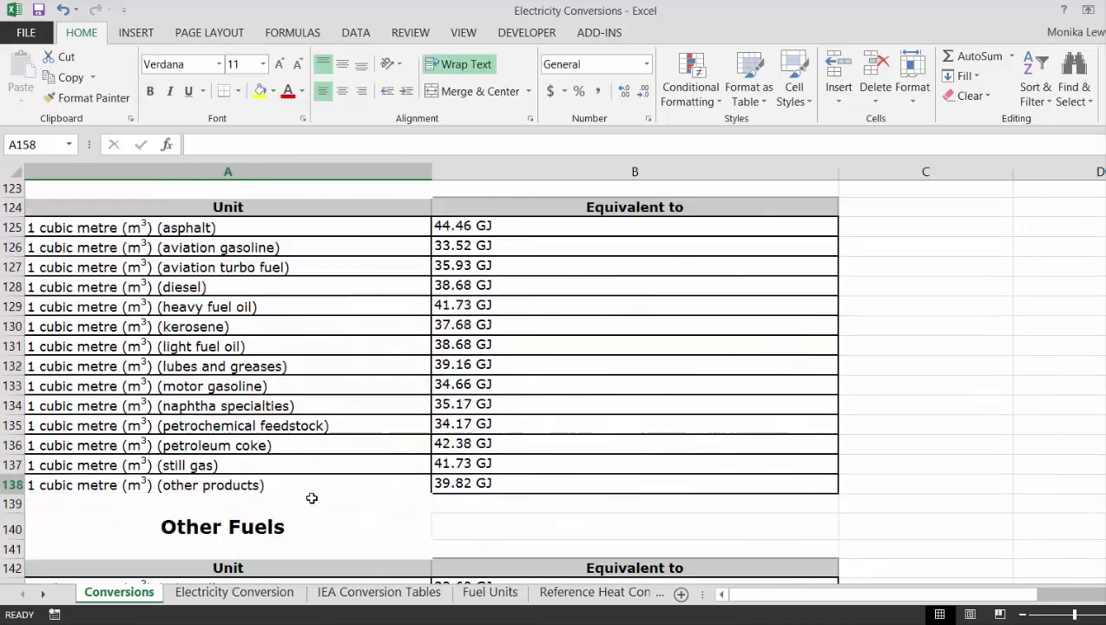
{"action": "key", "text": "Page_Up"}
{"action": "key", "text": "Page_Up"}
{"action": "key", "text": "Page_Up"}
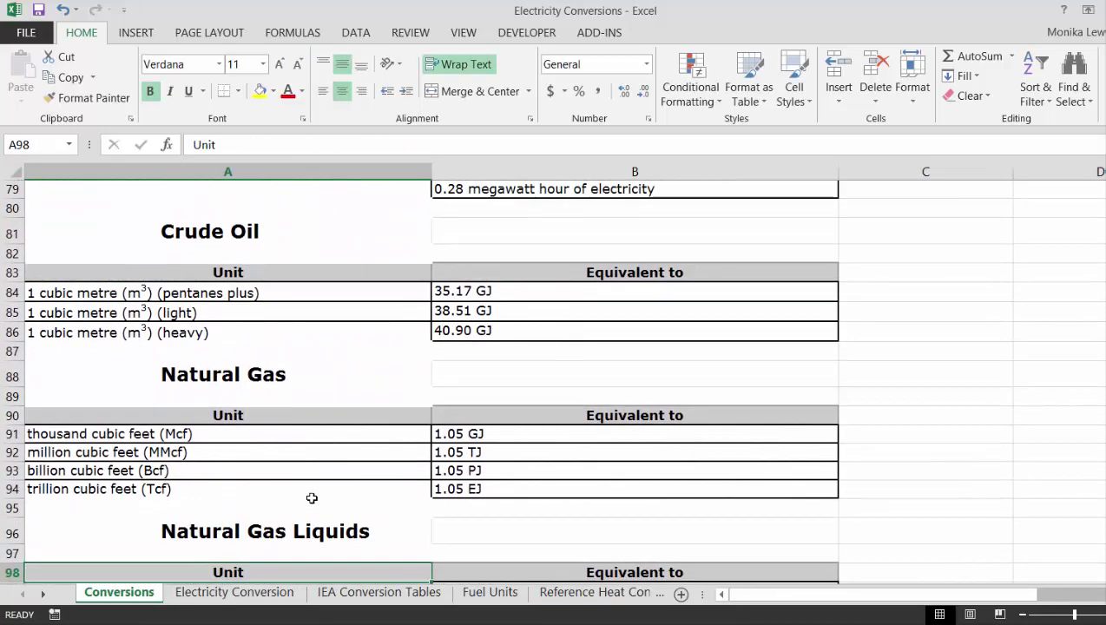
{"action": "key", "text": "Page_Up"}
{"action": "key", "text": "Page_Up"}
{"action": "key", "text": "Page_Up"}
{"action": "key", "text": "Page_Up"}
Look over the Electricity Conversion and IEA Conversion Tables sheets and move on to the Fuel Units sheet
{"action": "key", "text": "ctrl+Page_Down"}
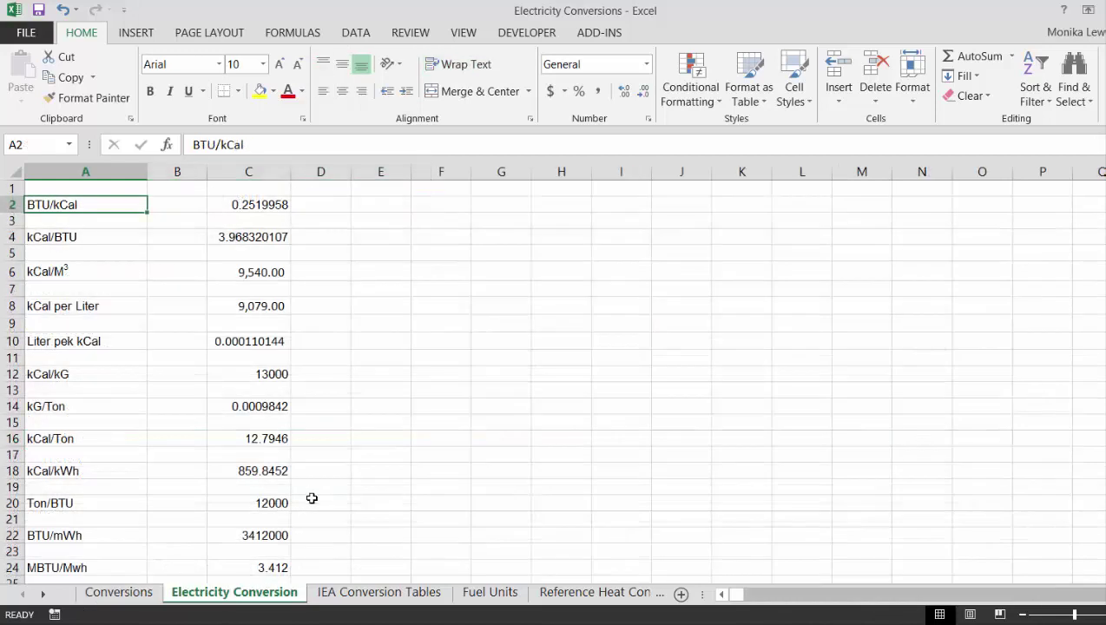
{"action": "key", "text": "ctrl+Page_Down"}
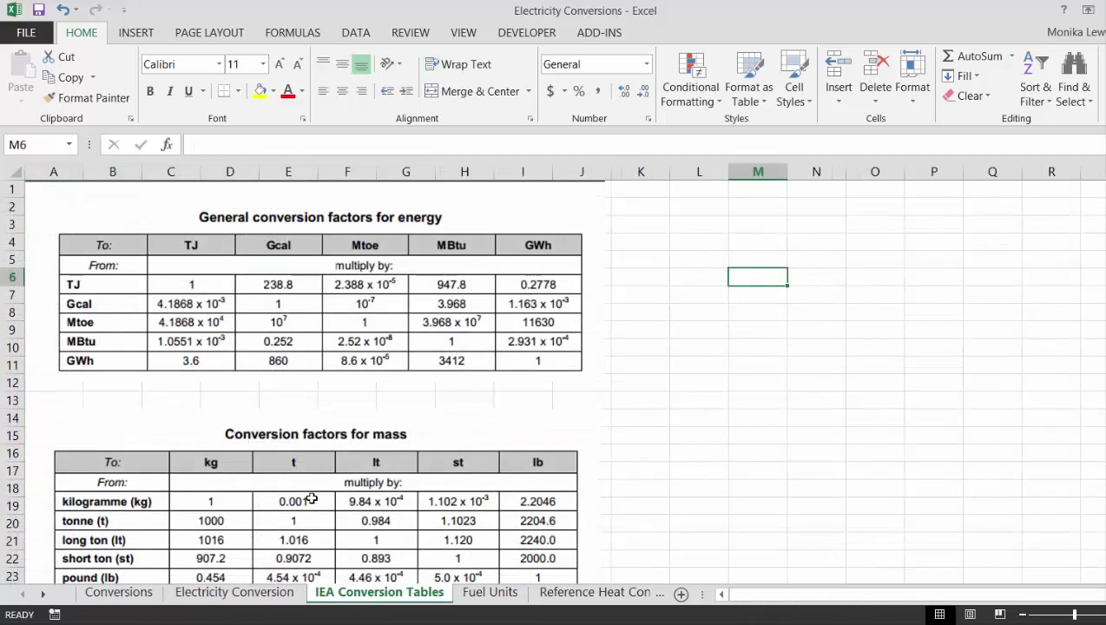
{"action": "key", "text": "ctrl+Page_Down"}
Examine the Fuel Units conversion factors from the first rows down to the bituminous coal entries
{"action": "key", "text": "Down"}
{"action": "key", "text": "Up"}
{"action": "key", "text": "Up"}
{"action": "key", "text": "Up"}
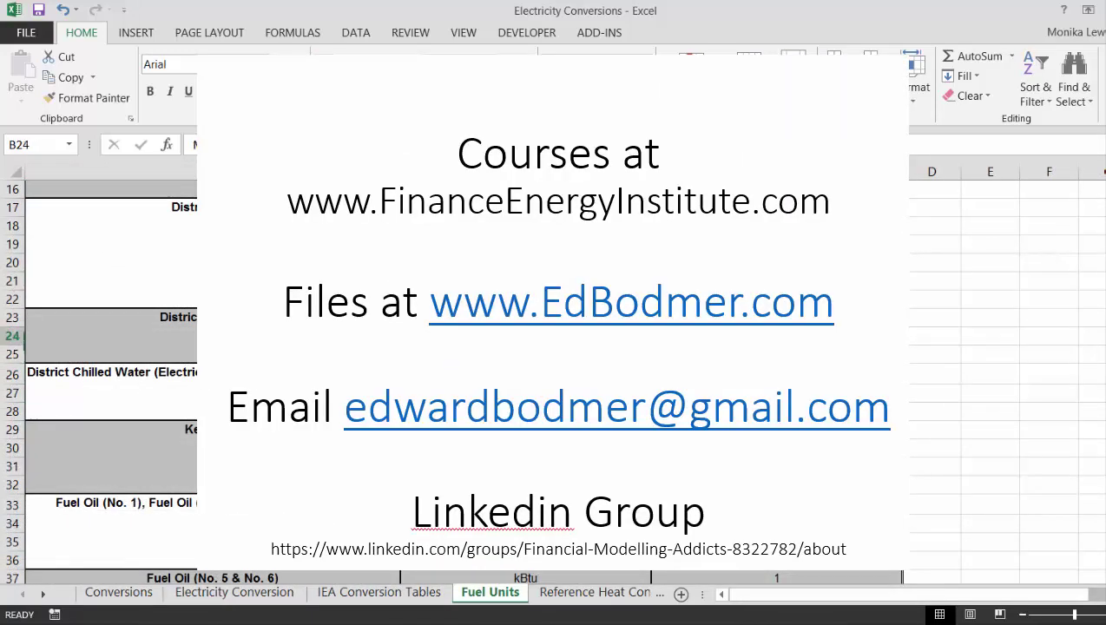
{"action": "key", "text": "Up"}
{"action": "key", "text": "Up"}
{"action": "key", "text": "Up"}
{"action": "key", "text": "Up"}
{"action": "key", "text": "Up"}
{"action": "key", "text": "Up"}
{"action": "key", "text": "Up"}
{"action": "key", "text": "Up"}
{"action": "key", "text": "Up"}
{"action": "key", "text": "Up"}
{"action": "key", "text": "Up"}
{"action": "key", "text": "Up"}
{"action": "key", "text": "Up"}
{"action": "key", "text": "Up"}
{"action": "key", "text": "Up"}
{"action": "key", "text": "Up"}
{"action": "key", "text": "Up"}
{"action": "key", "text": "Up"}
{"action": "key", "text": "Up"}
{"action": "key", "text": "Up"}
{"action": "key", "text": "Down"}
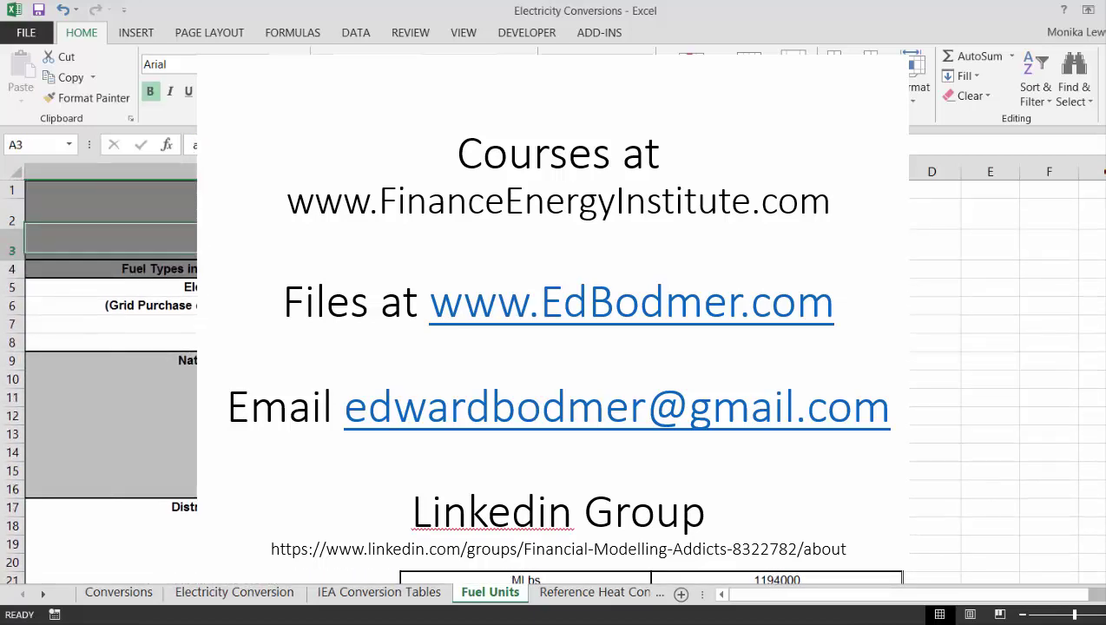
{"action": "key", "text": "Down"}
{"action": "key", "text": "Down"}
{"action": "key", "text": "Down"}
{"action": "key", "text": "Down"}
{"action": "key", "text": "Down"}
{"action": "key", "text": "Down"}
{"action": "key", "text": "Down"}
{"action": "key", "text": "Down"}
{"action": "key", "text": "Down"}
{"action": "key", "text": "Down"}
{"action": "key", "text": "Down"}
{"action": "key", "text": "Down"}
{"action": "key", "text": "Down"}
{"action": "key", "text": "Down"}
{"action": "key", "text": "Down"}
{"action": "key", "text": "Down"}
{"action": "key", "text": "Down"}
{"action": "key", "text": "Down"}
{"action": "key", "text": "Down"}
{"action": "key", "text": "Down"}
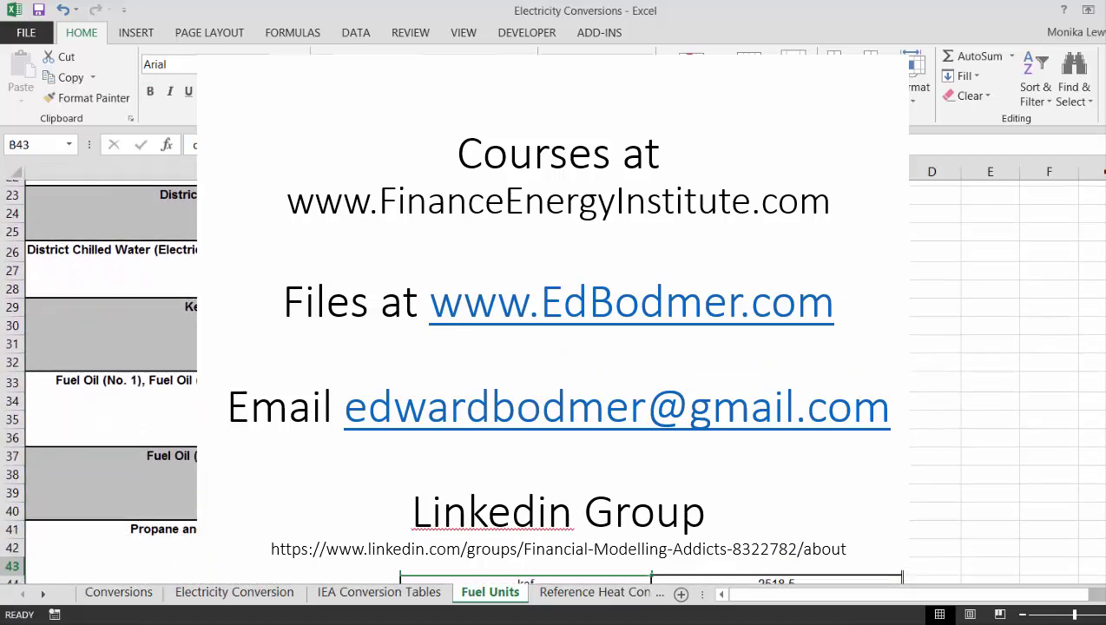
{"action": "key", "text": "Down"}
{"action": "key", "text": "Down"}
{"action": "key", "text": "Down"}
{"action": "key", "text": "Down"}
{"action": "key", "text": "Down"}
{"action": "key", "text": "Down"}
{"action": "key", "text": "Down"}
{"action": "key", "text": "Down"}
{"action": "key", "text": "Down"}
{"action": "key", "text": "Down"}
{"action": "key", "text": "Down"}
{"action": "key", "text": "Up"}
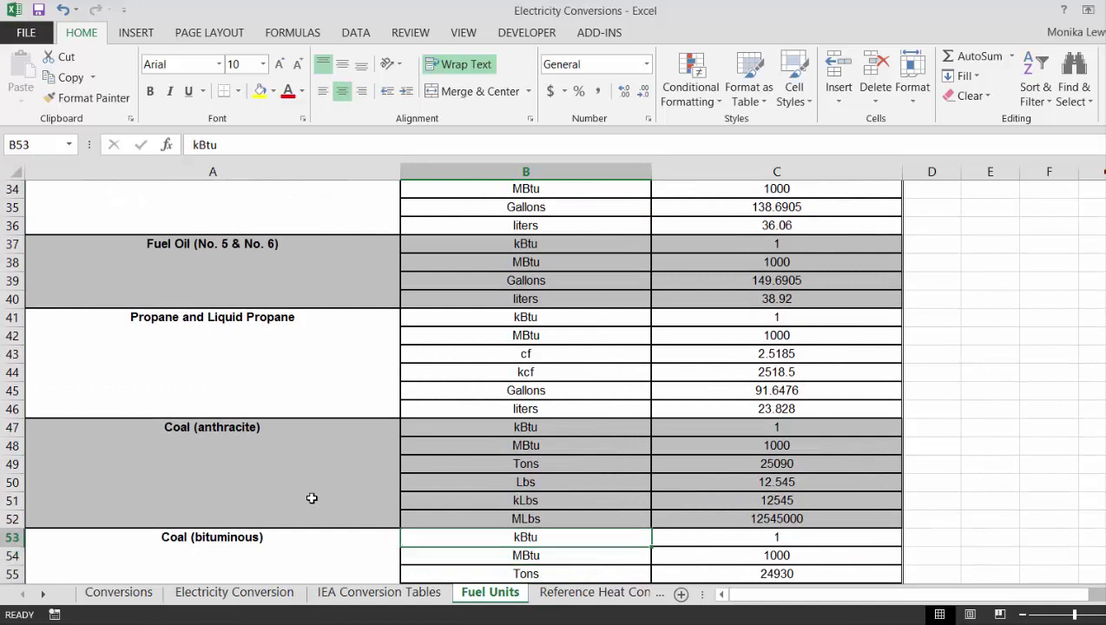
Examine the anthracite coal units on the Fuel Units sheet, checking the factors for MBtu, Tons and kLbs
{"action": "key", "text": "Up"}
{"action": "key", "text": "Up"}
{"action": "key", "text": "Up"}
{"action": "key", "text": "Up"}
{"action": "key", "text": "Up"}
{"action": "key", "text": "Up"}
{"action": "key", "text": "Left"}
{"action": "key", "text": "Right"}
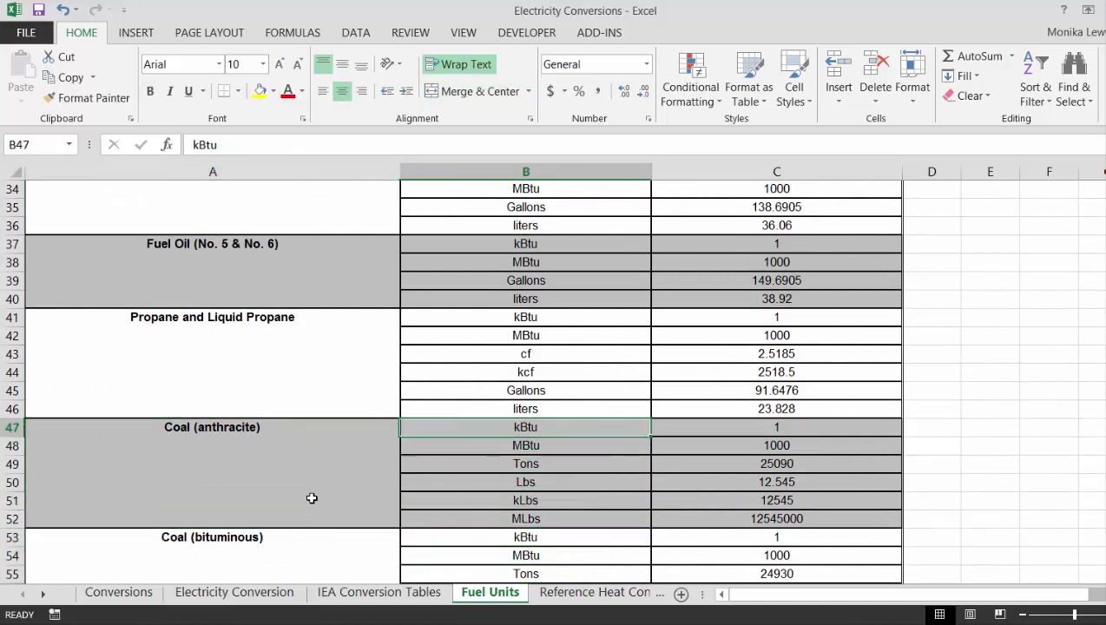
{"action": "key", "text": "Right"}
{"action": "key", "text": "Down"}
{"action": "key", "text": "Down"}
{"action": "key", "text": "Down"}
{"action": "key", "text": "Down"}
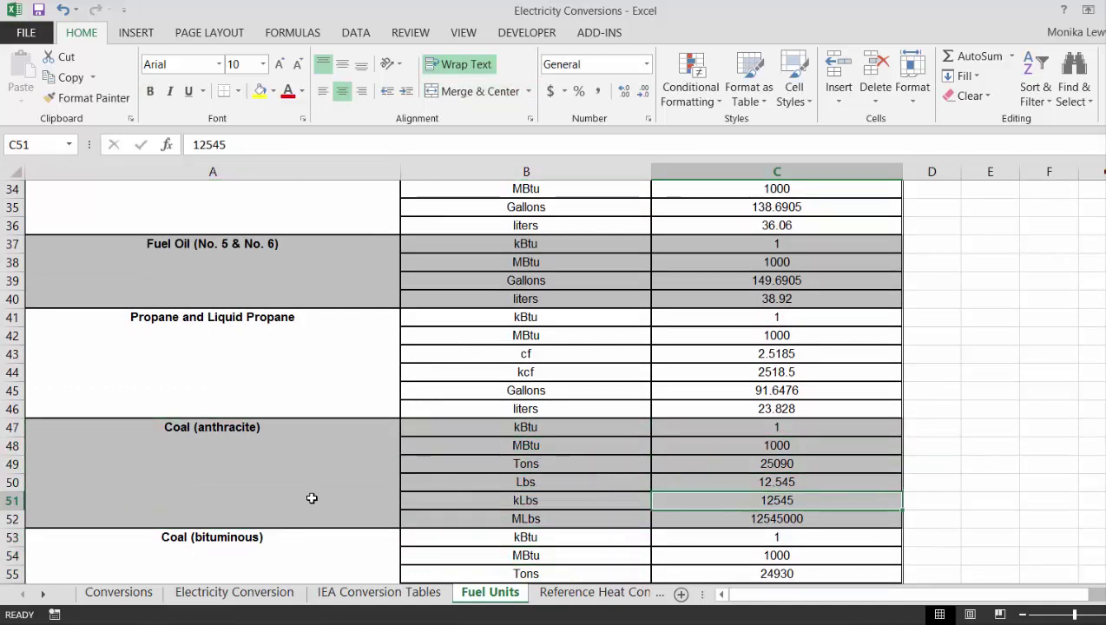
{"action": "key", "text": "Up"}
{"action": "key", "text": "Up"}
{"action": "key", "text": "Up"}
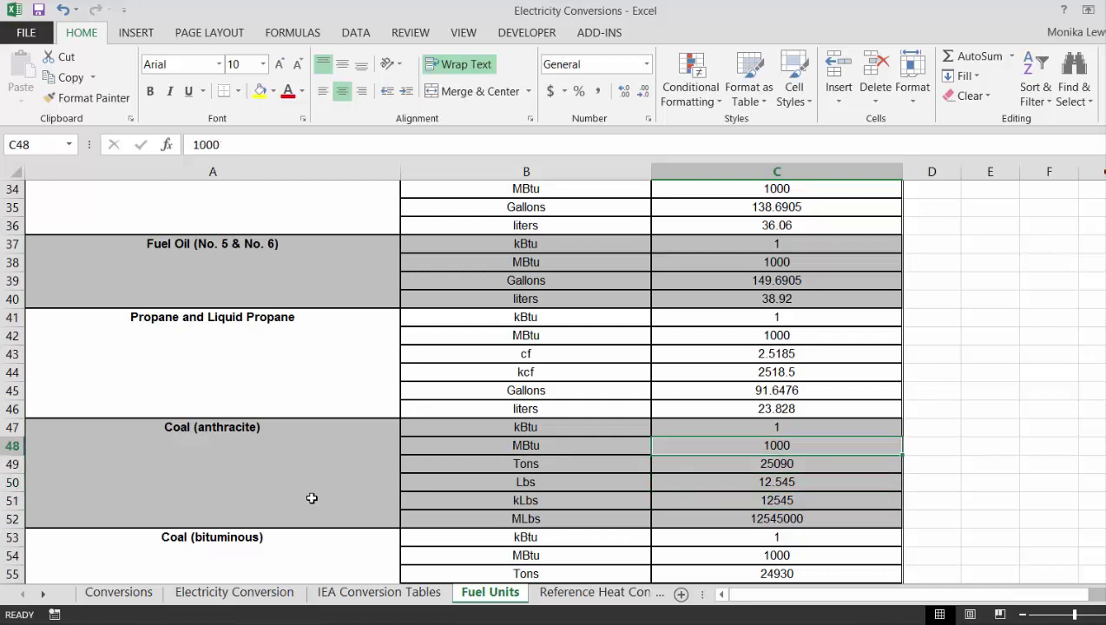
{"action": "key", "text": "Left"}
{"action": "key", "text": "Down"}
{"action": "key", "text": "Right"}
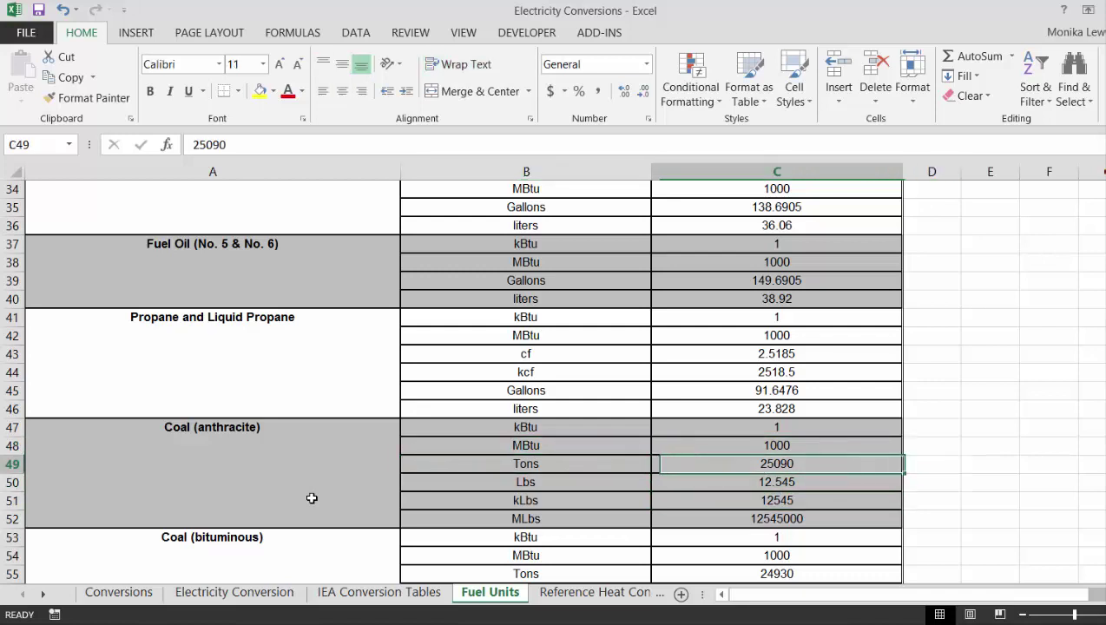
Examine the bituminous coal and coke conversion factors down to the Wood entry, going back up to the Coal (anthracite) heading
{"action": "key", "text": "Down"}
{"action": "key", "text": "Down"}
{"action": "key", "text": "Down"}
{"action": "key", "text": "Down"}
{"action": "key", "text": "Down"}
{"action": "key", "text": "Down"}
{"action": "key", "text": "Down"}
{"action": "key", "text": "Down"}
{"action": "key", "text": "Down"}
{"action": "key", "text": "Down"}
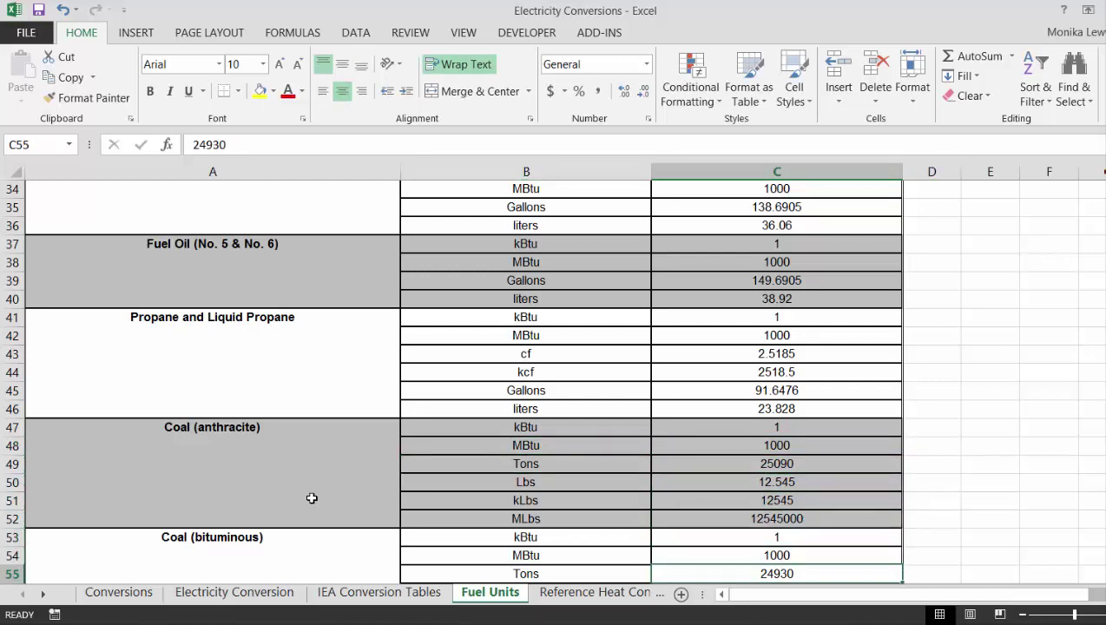
{"action": "key", "text": "Down"}
{"action": "key", "text": "Down"}
{"action": "key", "text": "Down"}
{"action": "key", "text": "Down"}
{"action": "key", "text": "Down"}
{"action": "key", "text": "Down"}
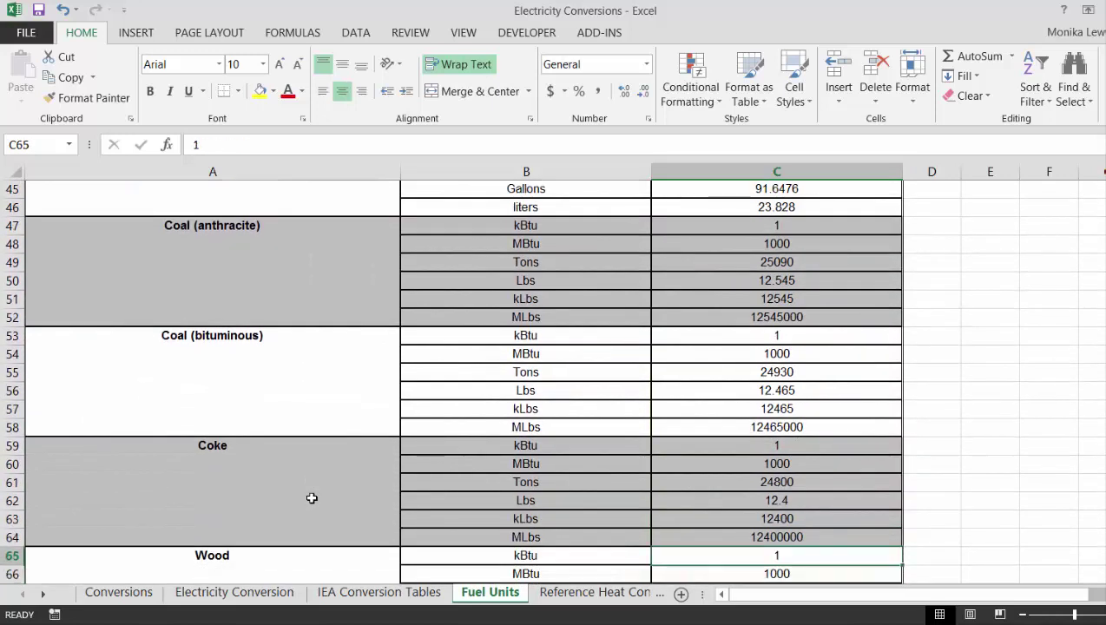
{"action": "key", "text": "Up"}
{"action": "key", "text": "Up"}
{"action": "key", "text": "Up"}
{"action": "key", "text": "Up"}
{"action": "key", "text": "Up"}
{"action": "key", "text": "Up"}
{"action": "key", "text": "Up"}
{"action": "key", "text": "Up"}
{"action": "key", "text": "Up"}
{"action": "key", "text": "Up"}
{"action": "key", "text": "Up"}
{"action": "key", "text": "Up"}
{"action": "key", "text": "Up"}
{"action": "key", "text": "Up"}
{"action": "key", "text": "Up"}
{"action": "key", "text": "Up"}
{"action": "key", "text": "Up"}
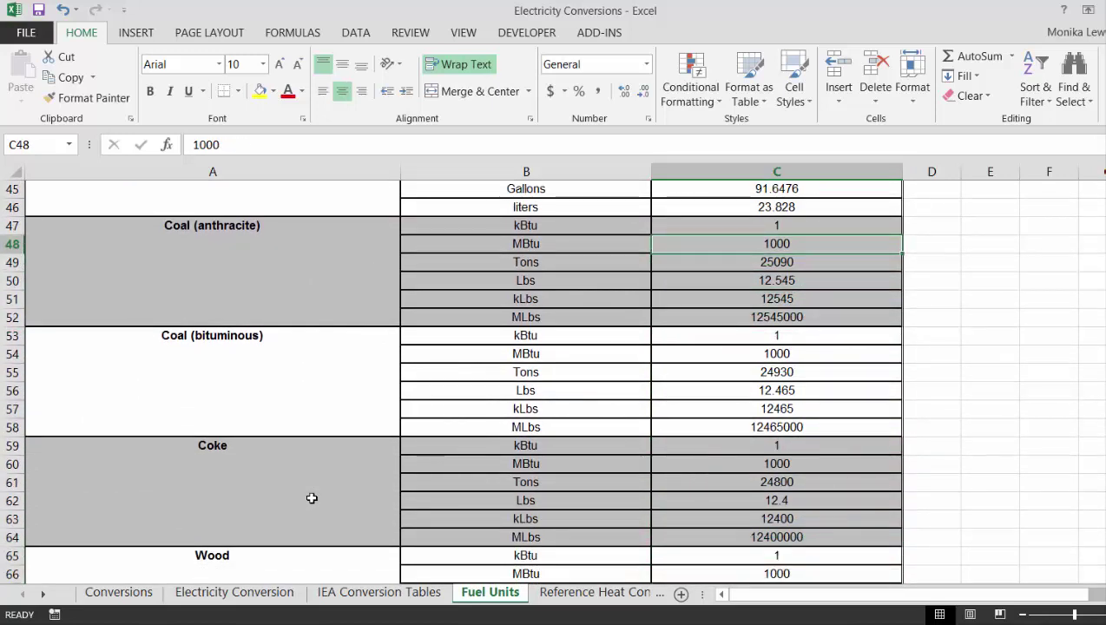
{"action": "key", "text": "Up"}
{"action": "key", "text": "Left"}
{"action": "key", "text": "Left"}
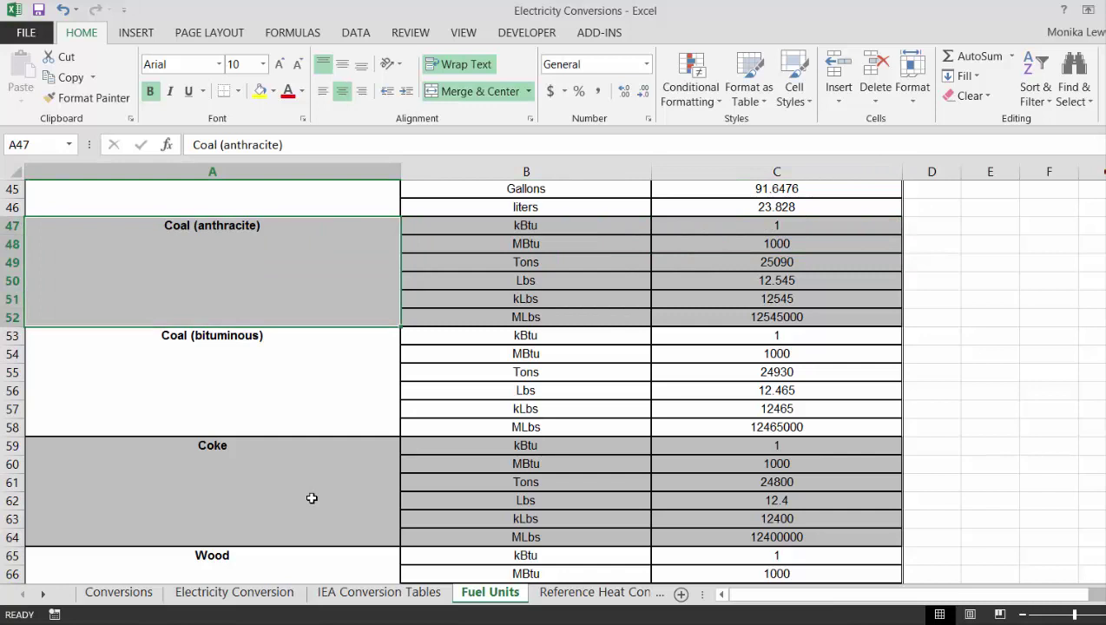
Select the whole Fuel Units conversion table and unmerge its cells
{"action": "scroll", "coordinate": [311, 498], "scroll_direction": "up", "scroll_amount": 1}
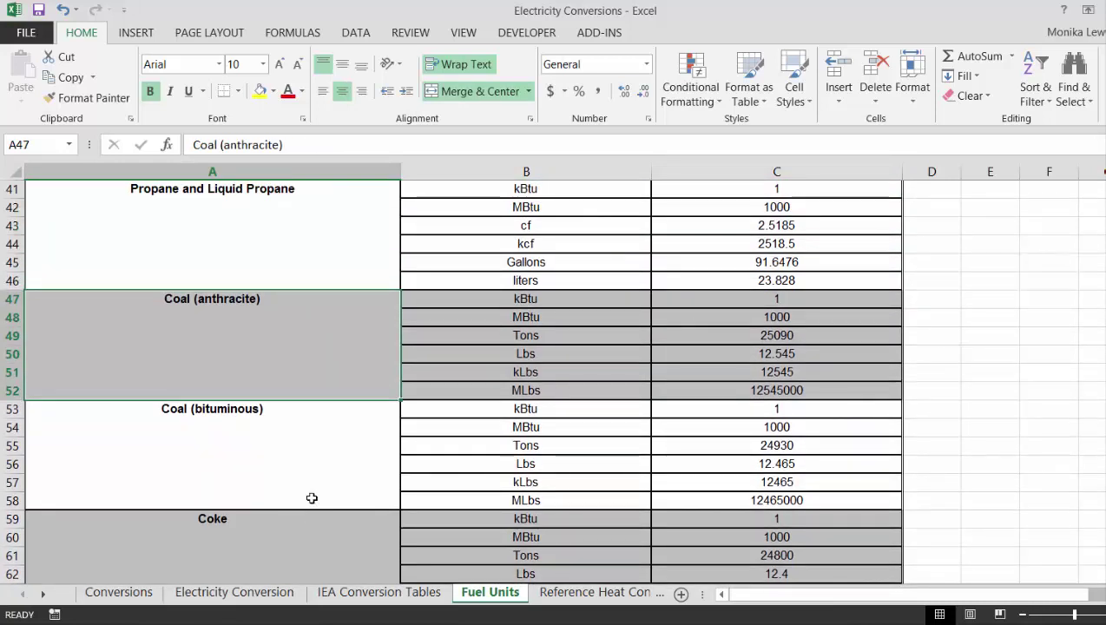
{"action": "key", "text": "ctrl+a"}
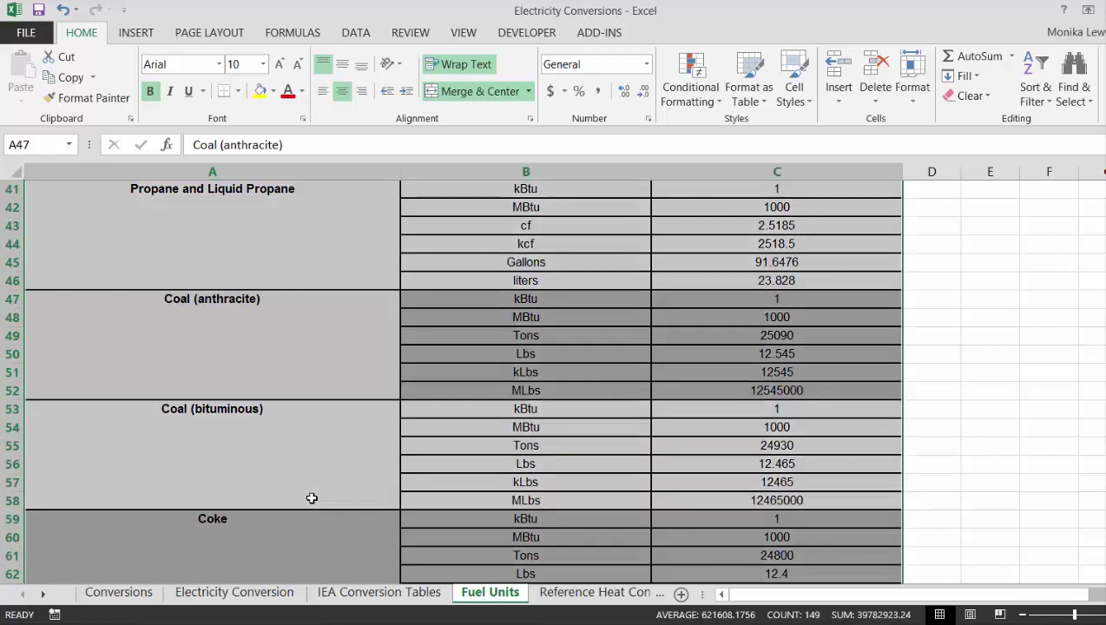
{"action": "key", "text": "ctrl+1"}
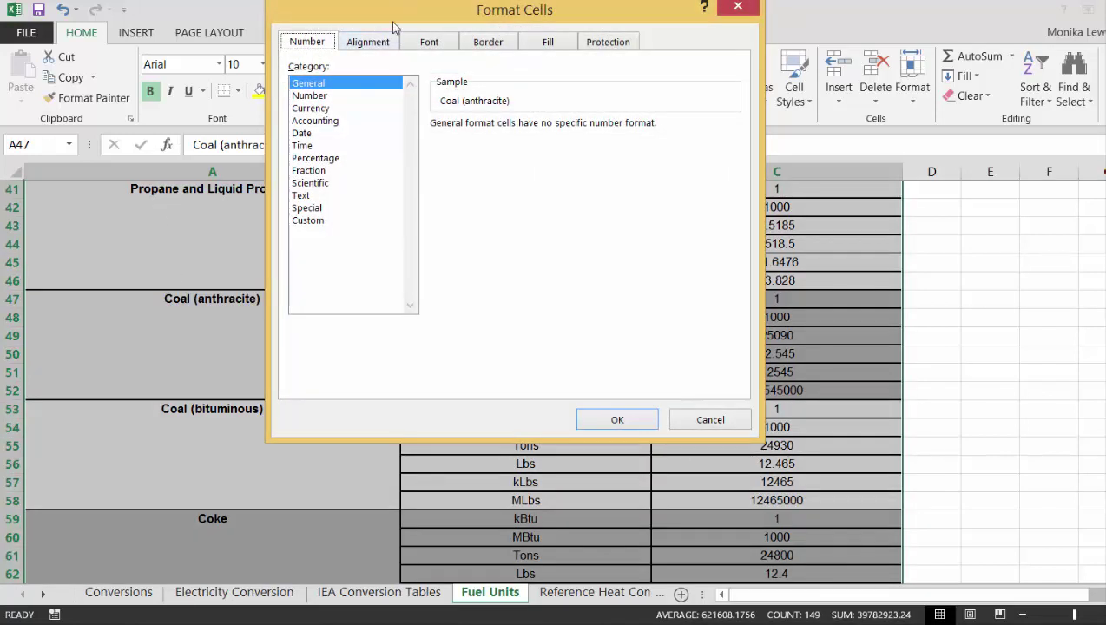
{"action": "left_click", "coordinate": [369, 43]}
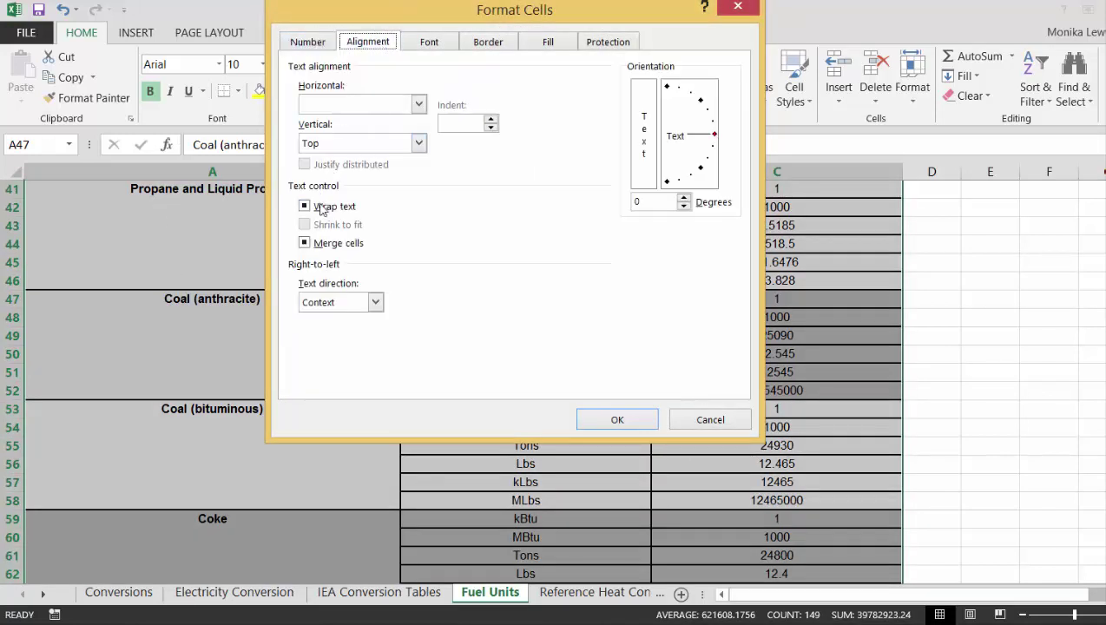
{"action": "left_click", "coordinate": [313, 247]}
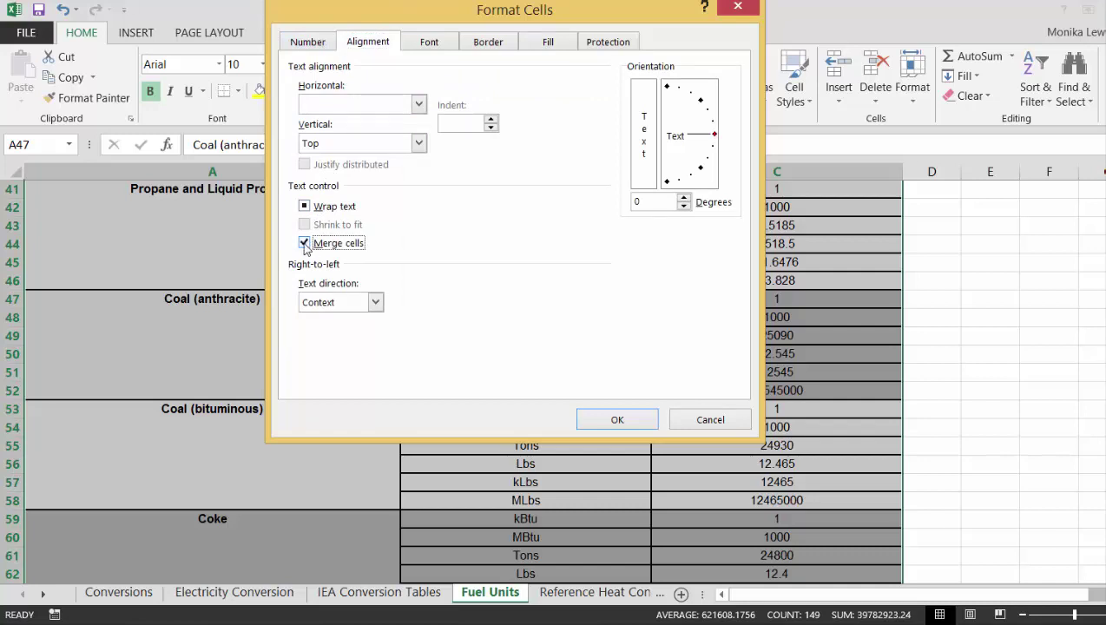
{"action": "left_click", "coordinate": [615, 420]}
Copy the anthracite coal, bituminous coal and coke conversion tables in A47:C64
{"action": "left_click", "coordinate": [275, 423]}
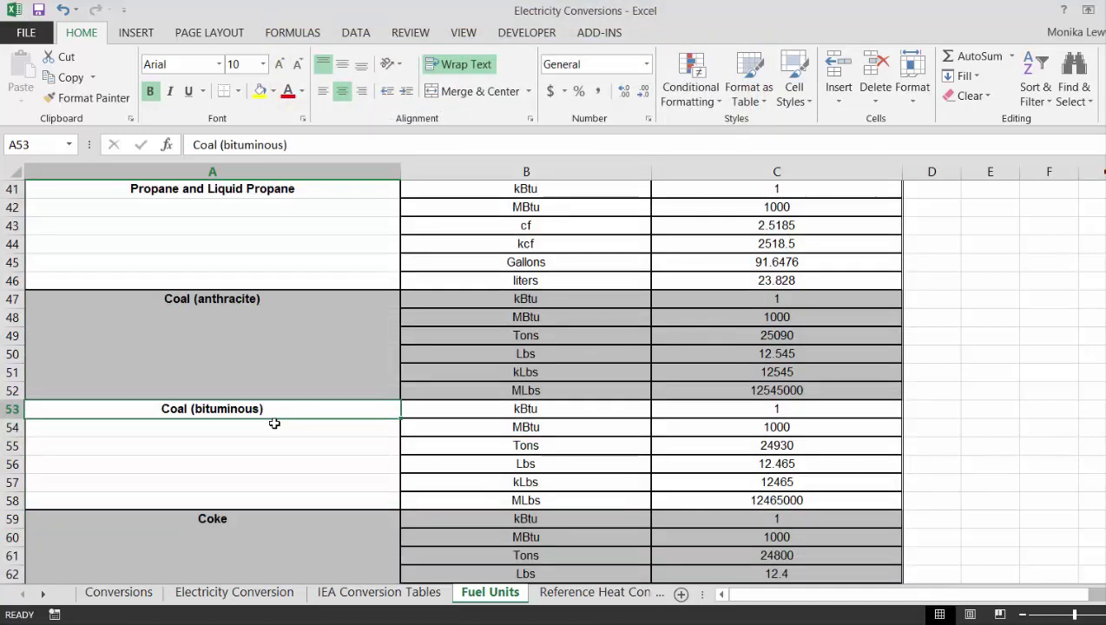
{"action": "key", "text": "Up"}
{"action": "key", "text": "Up"}
{"action": "key", "text": "Up"}
{"action": "key", "text": "Up"}
{"action": "key", "text": "Up"}
{"action": "key", "text": "Up"}
{"action": "key", "text": "Up"}
{"action": "key", "text": "Up"}
{"action": "key", "text": "Down"}
{"action": "key", "text": "Down"}
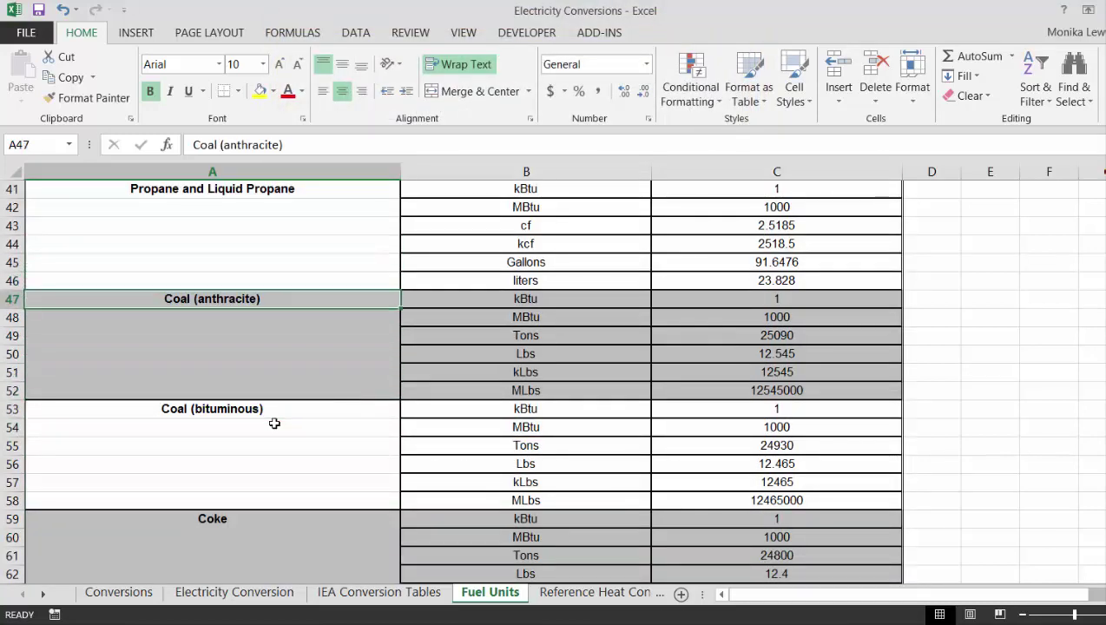
{"action": "key", "text": "shift+Down"}
{"action": "key", "text": "shift+Down"}
{"action": "key", "text": "shift+Down"}
{"action": "key", "text": "shift+Down"}
{"action": "key", "text": "shift+Down"}
{"action": "key", "text": "shift+Down"}
{"action": "key", "text": "shift+Down"}
{"action": "key", "text": "shift+Down"}
{"action": "key", "text": "shift+Down"}
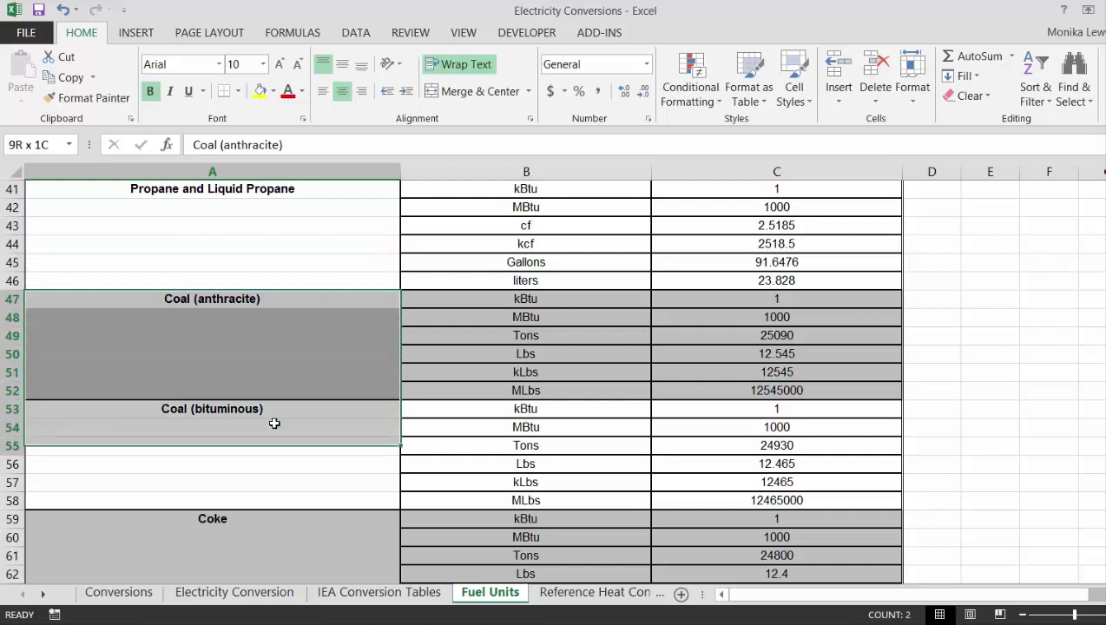
{"action": "key", "text": "shift+Down"}
{"action": "key", "text": "shift+Down"}
{"action": "key", "text": "shift+Down"}
{"action": "key", "text": "shift+Down"}
{"action": "key", "text": "shift+Down"}
{"action": "key", "text": "shift+Down"}
{"action": "key", "text": "shift+Down"}
{"action": "key", "text": "shift+Down"}
{"action": "key", "text": "shift+Down"}
{"action": "key", "text": "shift+Down"}
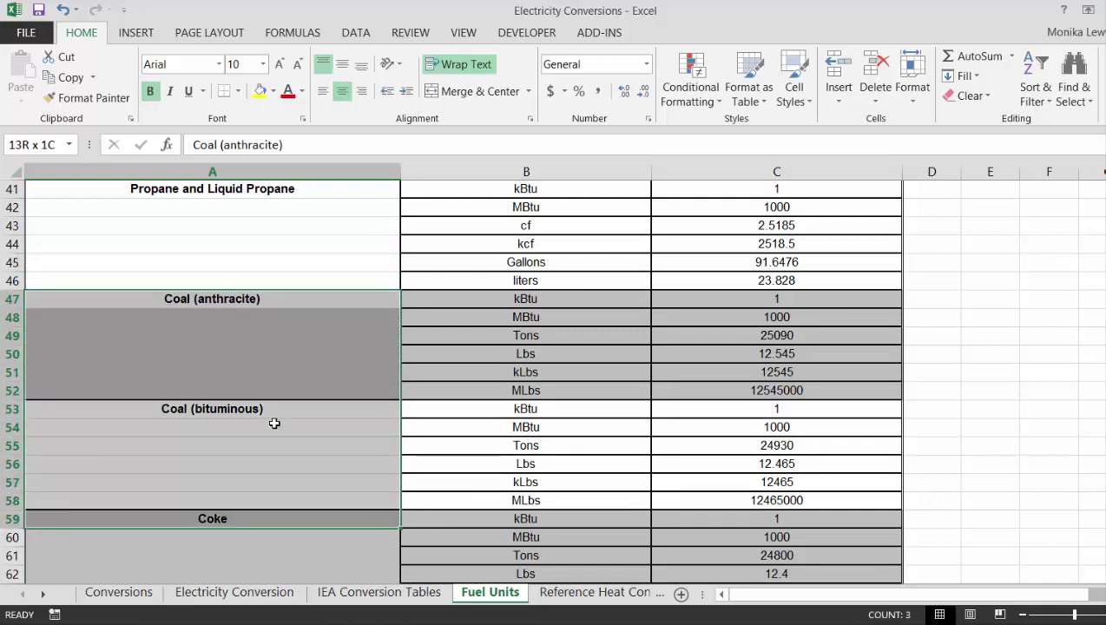
{"action": "key", "text": "shift+Up"}
{"action": "key", "text": "shift+Up"}
{"action": "key", "text": "shift+Right"}
{"action": "key", "text": "shift+Right"}
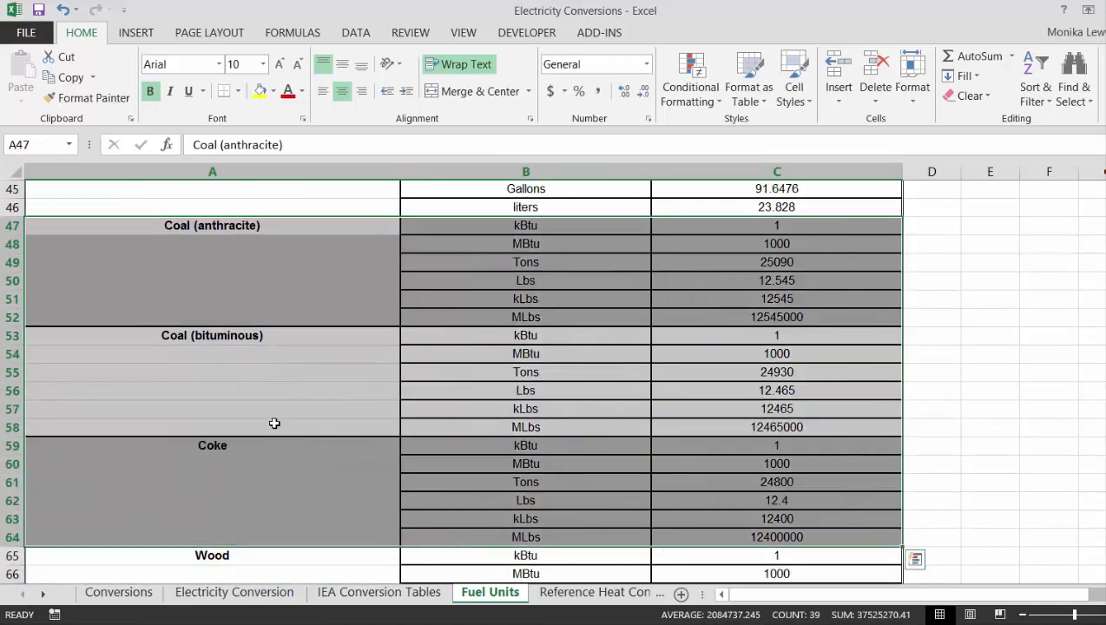
{"action": "key", "text": "ctrl+c"}
Paste the copied coal and coke tables at O5 on Reformat Pink Data in the WESIM Prices 1 workbook, fitting column O to its contents
{"action": "key", "text": "ctrl+Tab"}
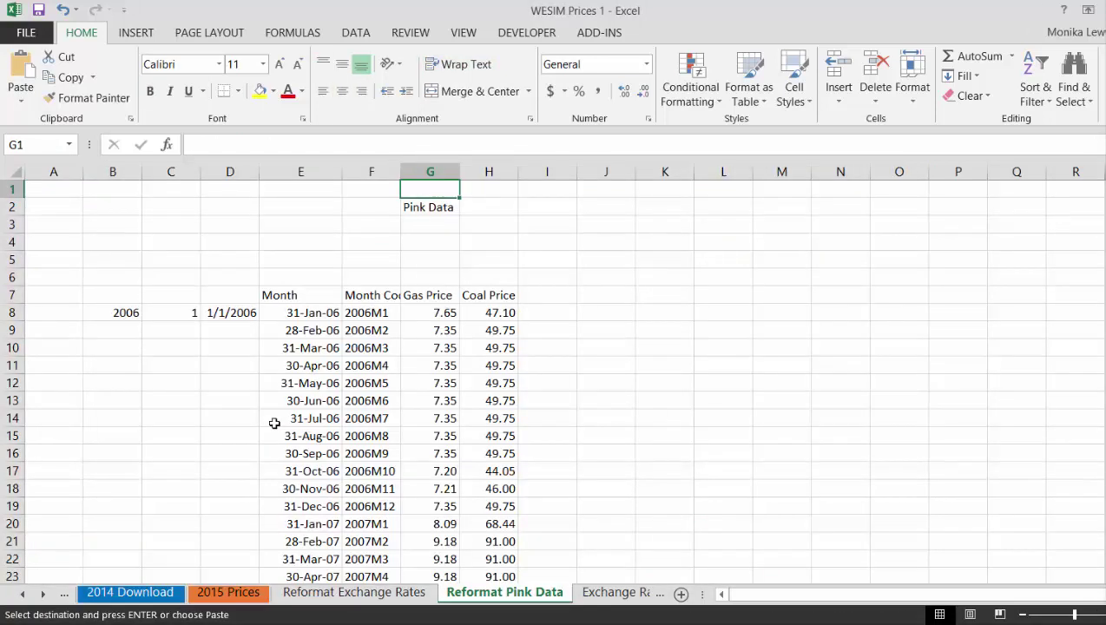
{"action": "key", "text": "Right"}
{"action": "key", "text": "Right"}
{"action": "key", "text": "Down"}
{"action": "key", "text": "Down"}
{"action": "key", "text": "Down"}
{"action": "key", "text": "Down"}
{"action": "key", "text": "Down"}
{"action": "key", "text": "Down"}
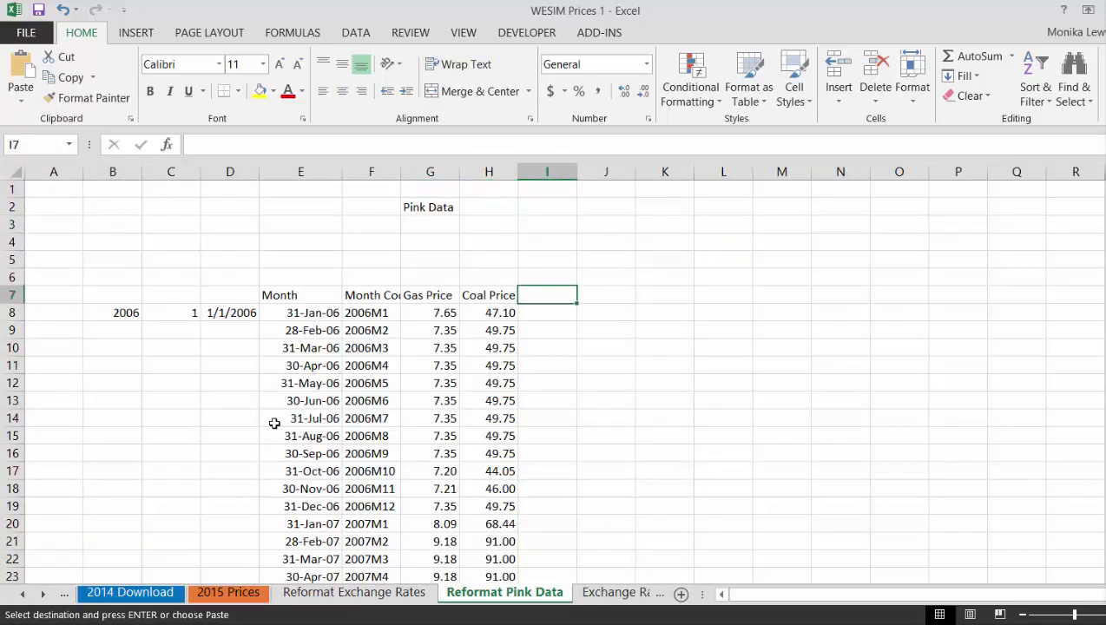
{"action": "key", "text": "Right"}
{"action": "key", "text": "Right"}
{"action": "key", "text": "Up"}
{"action": "key", "text": "Up"}
{"action": "key", "text": "Up"}
{"action": "key", "text": "Right"}
{"action": "key", "text": "Right"}
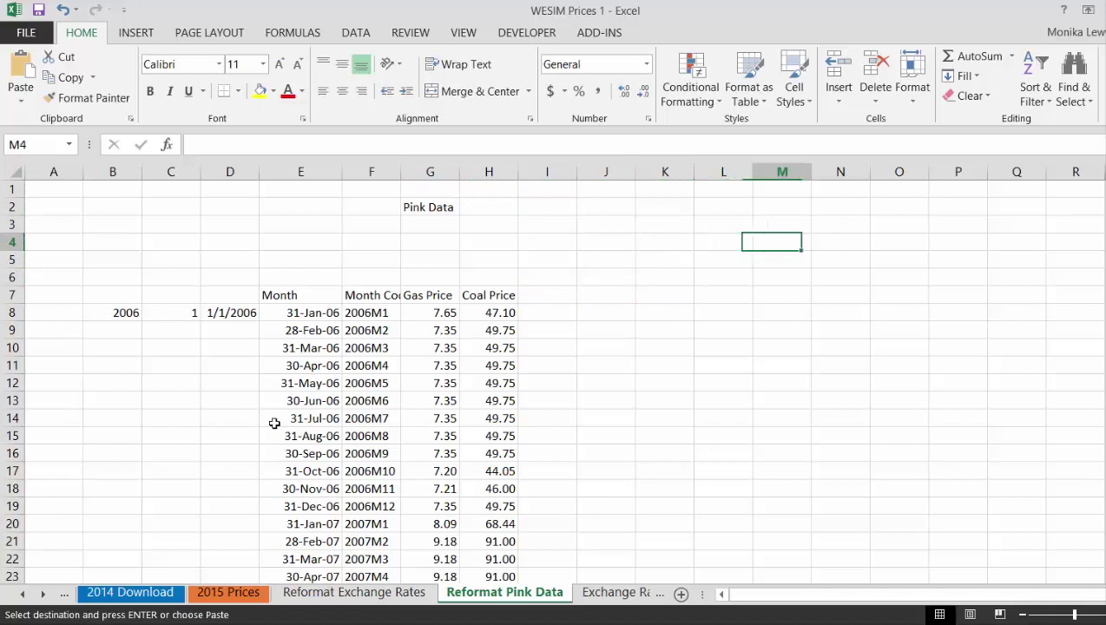
{"action": "key", "text": "Right"}
{"action": "key", "text": "Down"}
{"action": "key", "text": "Right"}
{"action": "key", "text": "Return"}
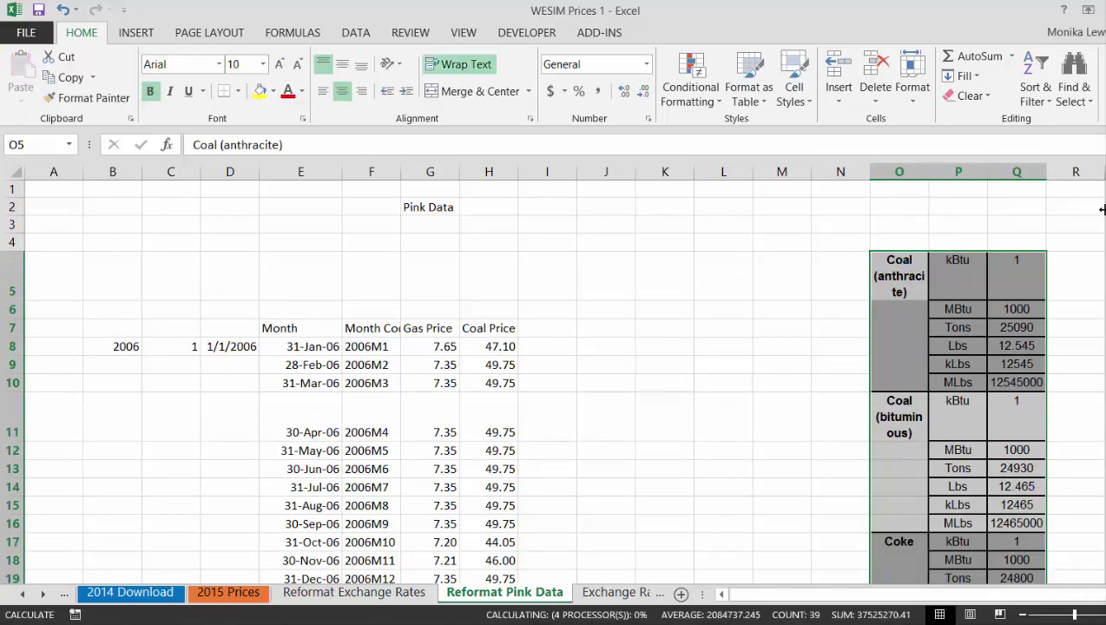
{"action": "double_click", "coordinate": [928, 171]}
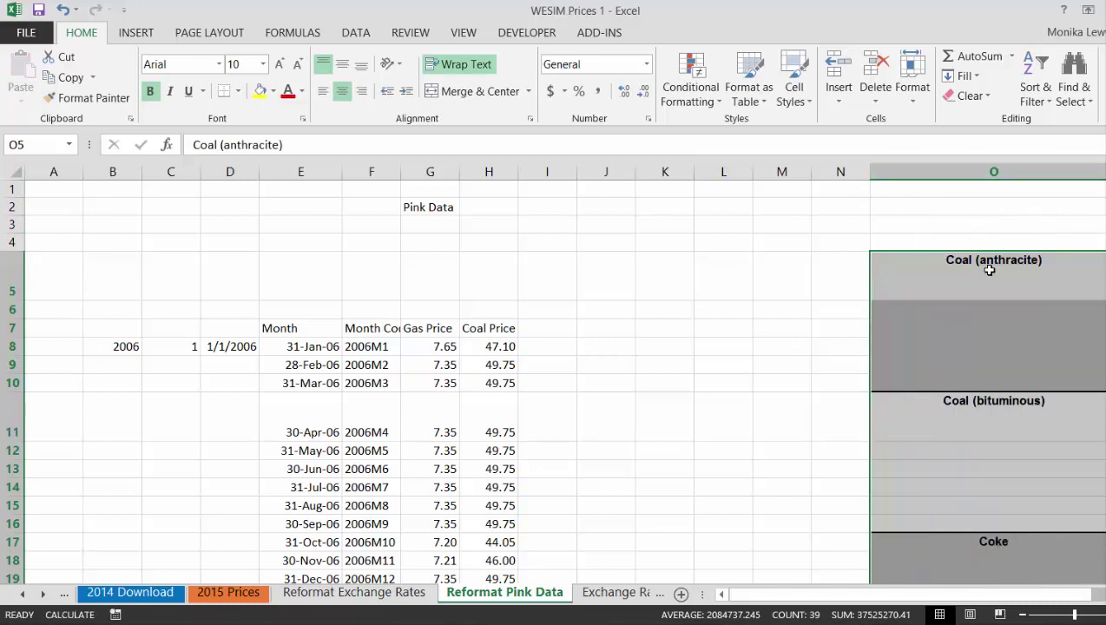
{"action": "key", "text": "Right"}
{"action": "key", "text": "Right"}
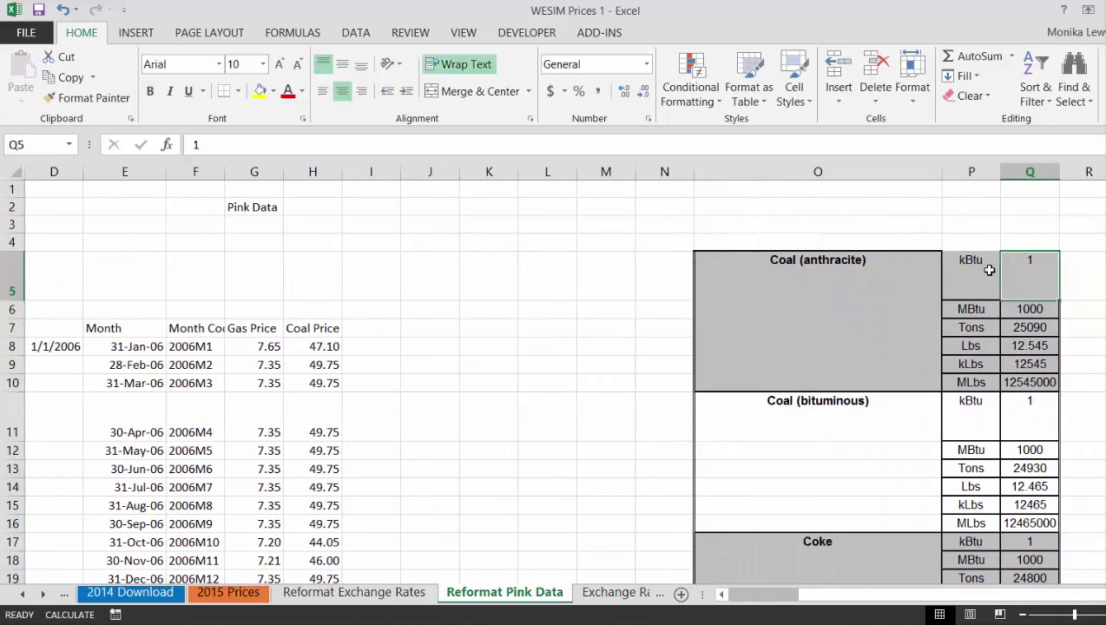
Look over the pasted anthracite and bituminous coal factors beside the monthly gas and coal prices
{"action": "key", "text": "Down"}
{"action": "key", "text": "Left"}
{"action": "key", "text": "Left"}
{"action": "key", "text": "Down"}
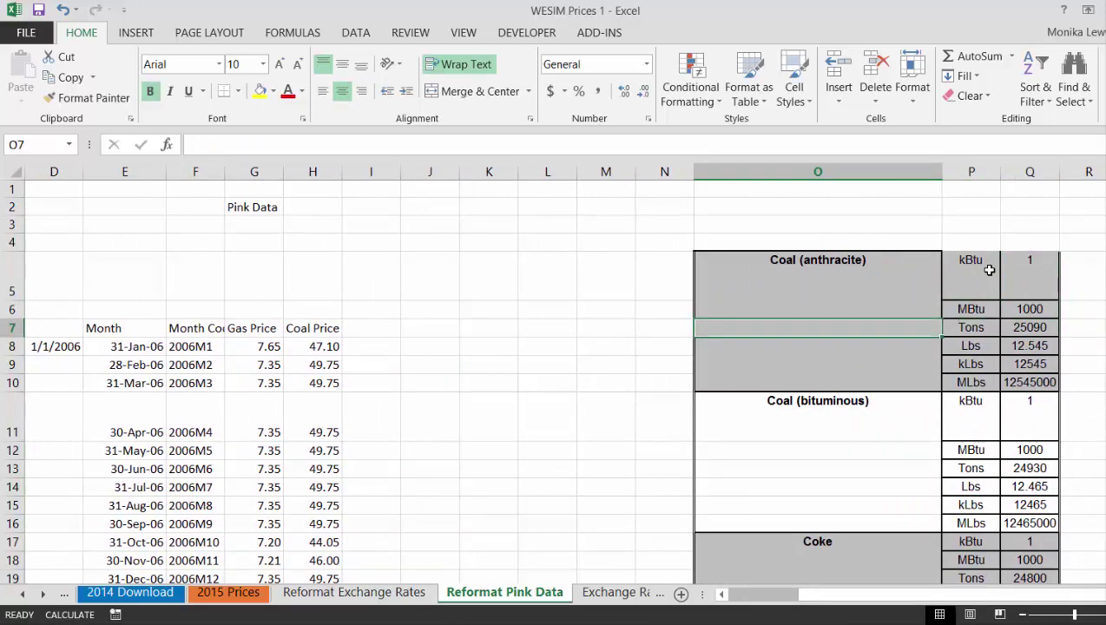
{"action": "key", "text": "Down"}
{"action": "key", "text": "Left"}
{"action": "key", "text": "Left"}
{"action": "key", "text": "Left"}
{"action": "key", "text": "Left"}
{"action": "key", "text": "Left"}
{"action": "key", "text": "Right"}
{"action": "key", "text": "Right"}
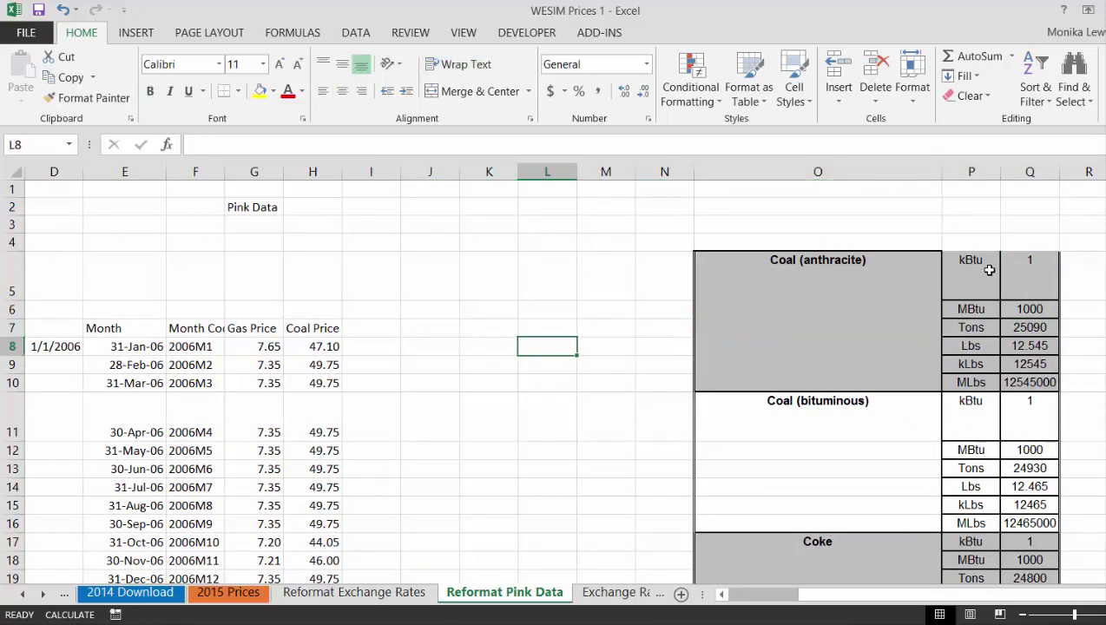
{"action": "key", "text": "Down"}
{"action": "key", "text": "Down"}
{"action": "key", "text": "Down"}
{"action": "key", "text": "Down"}
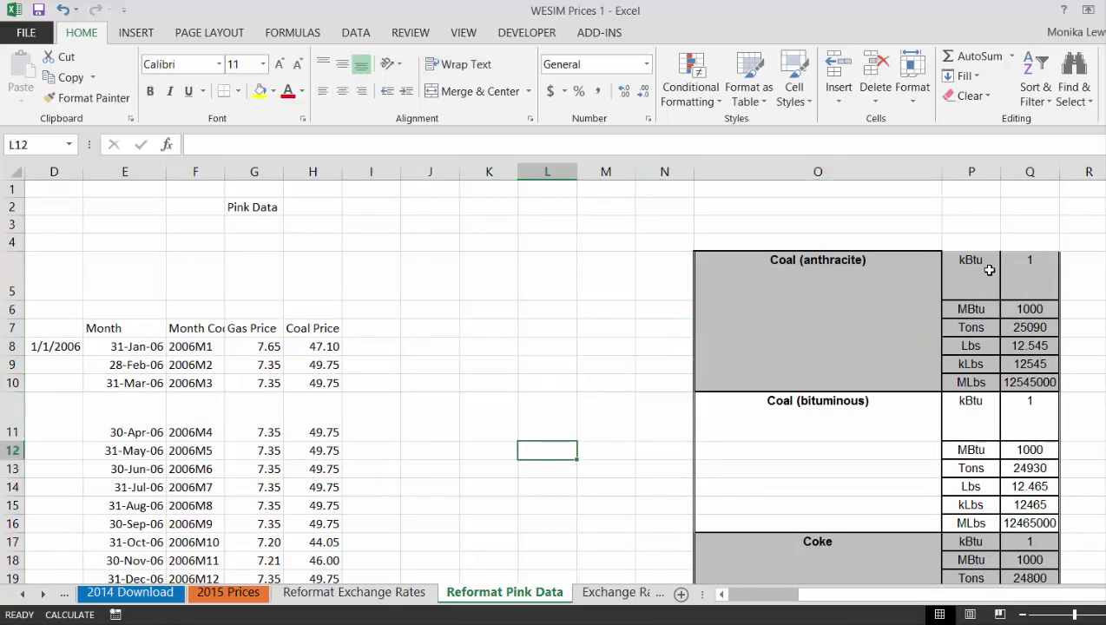
{"action": "key", "text": "Right"}
{"action": "key", "text": "Right"}
{"action": "key", "text": "Right"}
{"action": "key", "text": "Right"}
{"action": "key", "text": "Up"}
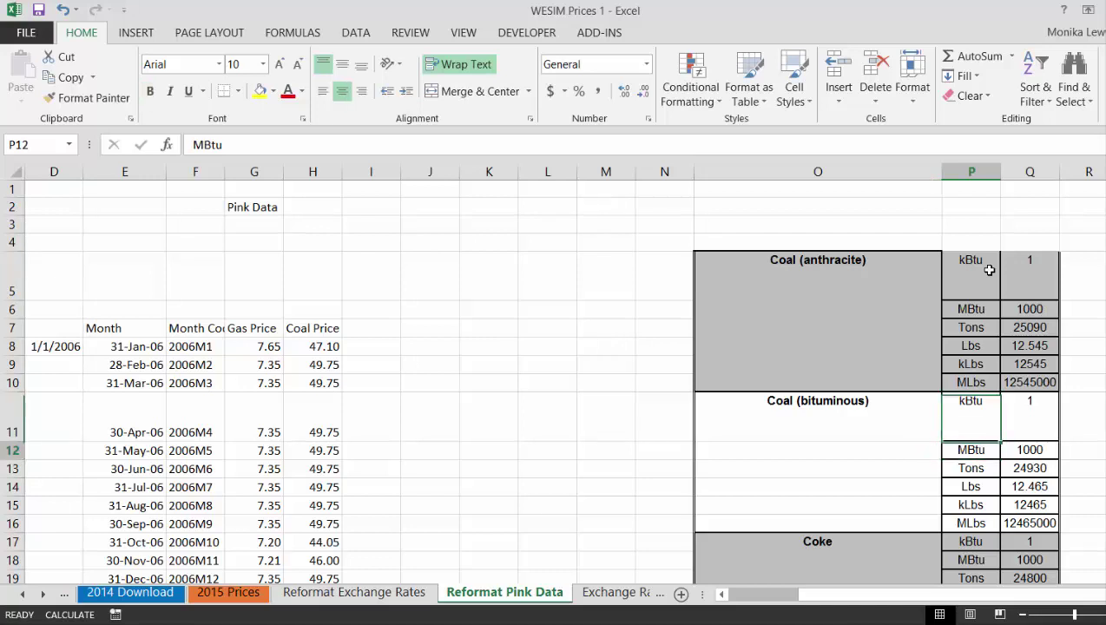
{"action": "key", "text": "Down"}
{"action": "key", "text": "Right"}
{"action": "key", "text": "Down"}
{"action": "key", "text": "Left"}
{"action": "key", "text": "Left"}
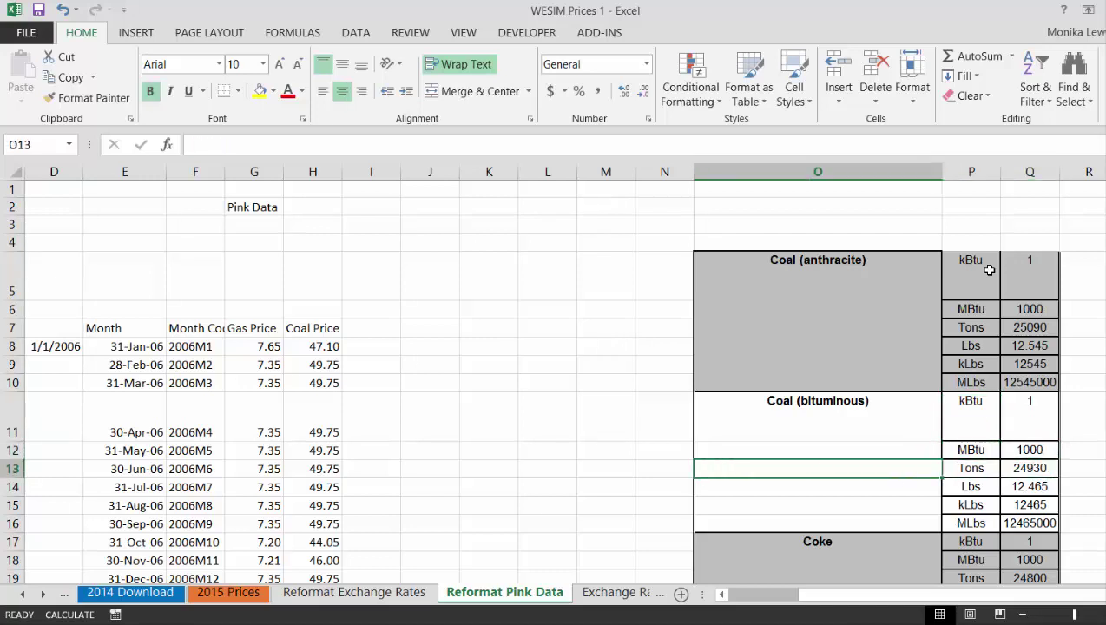
{"action": "key", "text": "Up"}
{"action": "key", "text": "Up"}
{"action": "key", "text": "Left"}
{"action": "key", "text": "Up"}
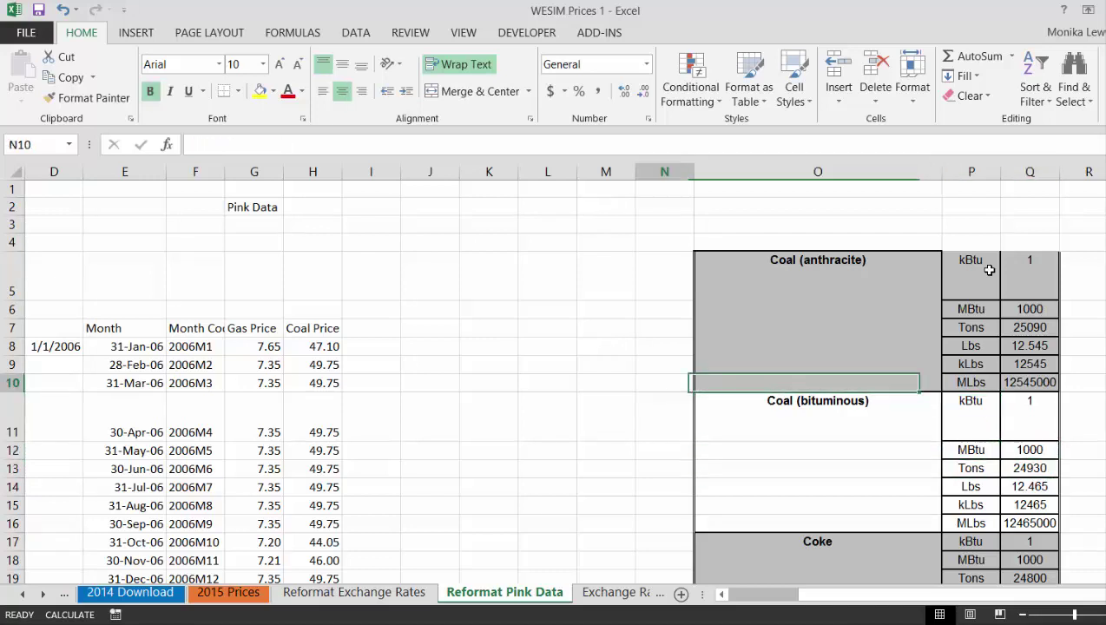
Enter 1 in J8, beside the monthly gas and coal prices
{"action": "key", "text": "Left"}
{"action": "key", "text": "Left"}
{"action": "key", "text": "Up"}
{"action": "key", "text": "Up"}
{"action": "key", "text": "Left"}
{"action": "key", "text": "Left"}
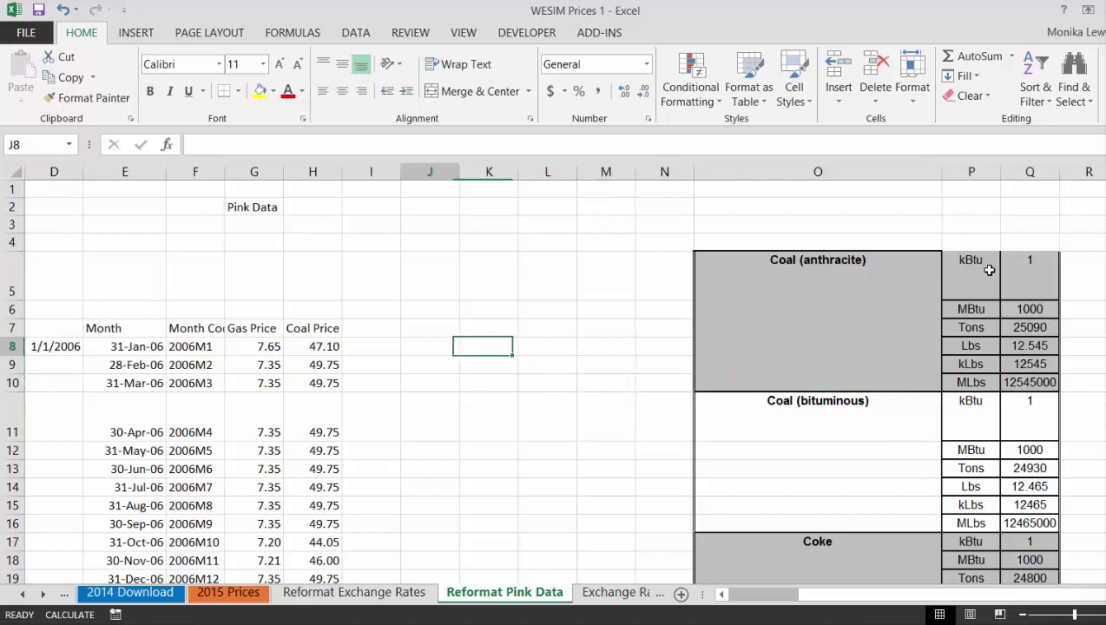
{"action": "type", "text": "1"}
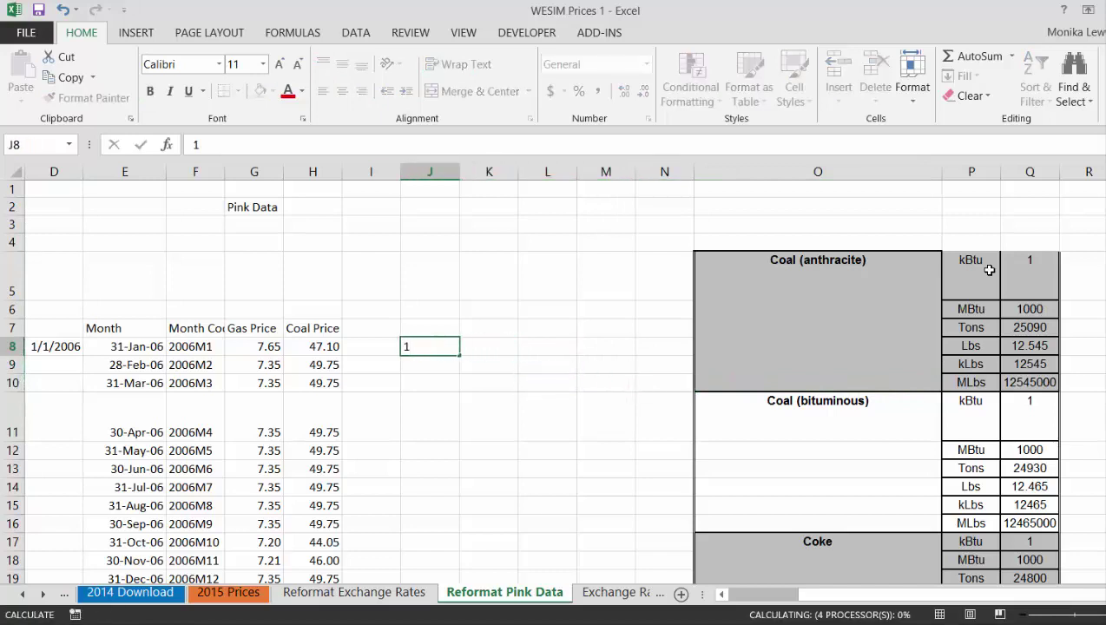
{"action": "key", "text": "ctrl+Return"}
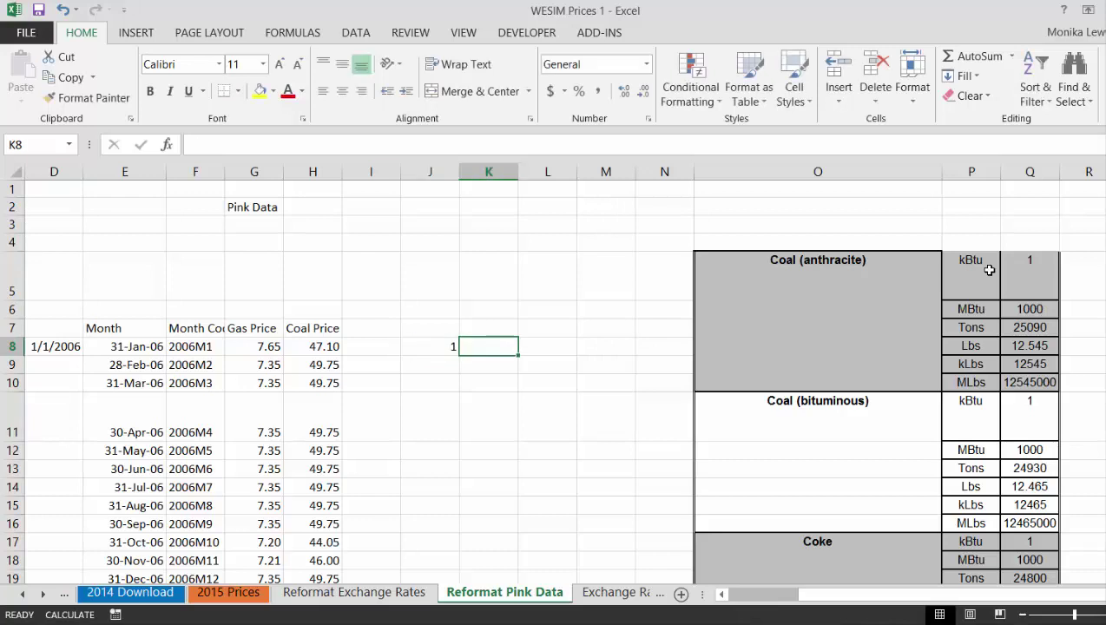
Set the workbook's calculation option to Manual
{"action": "left_click", "coordinate": [294, 35]}
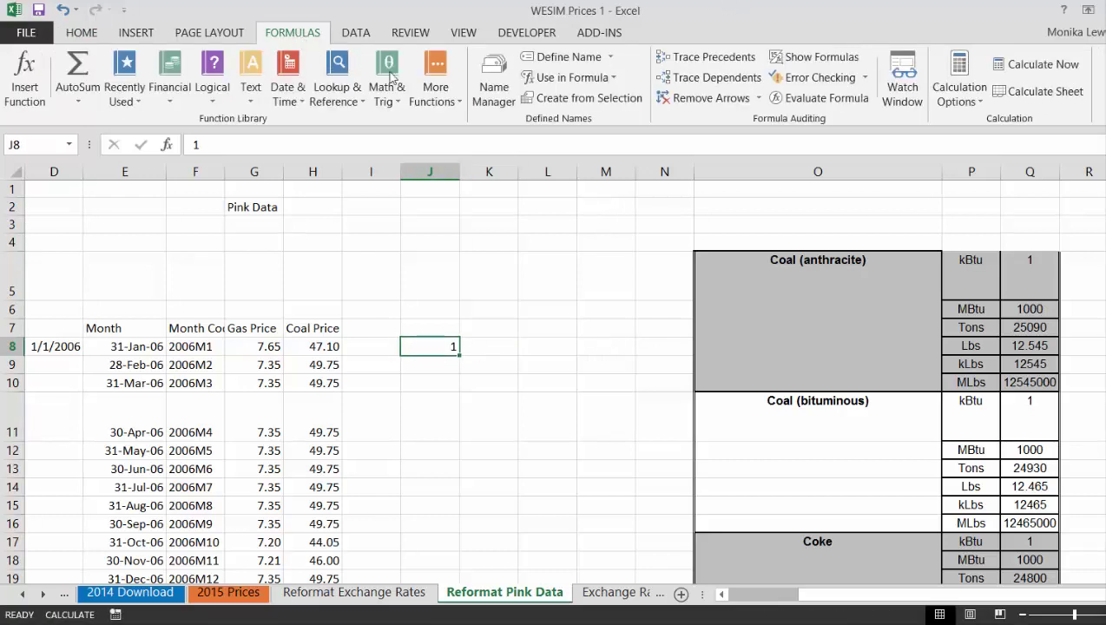
{"action": "left_click", "coordinate": [955, 99]}
{"action": "left_click", "coordinate": [964, 167]}
Enter the unit kBtu in K8 and link L8 to the bituminous coal tons factor with =Q13
{"action": "left_click", "coordinate": [515, 351]}
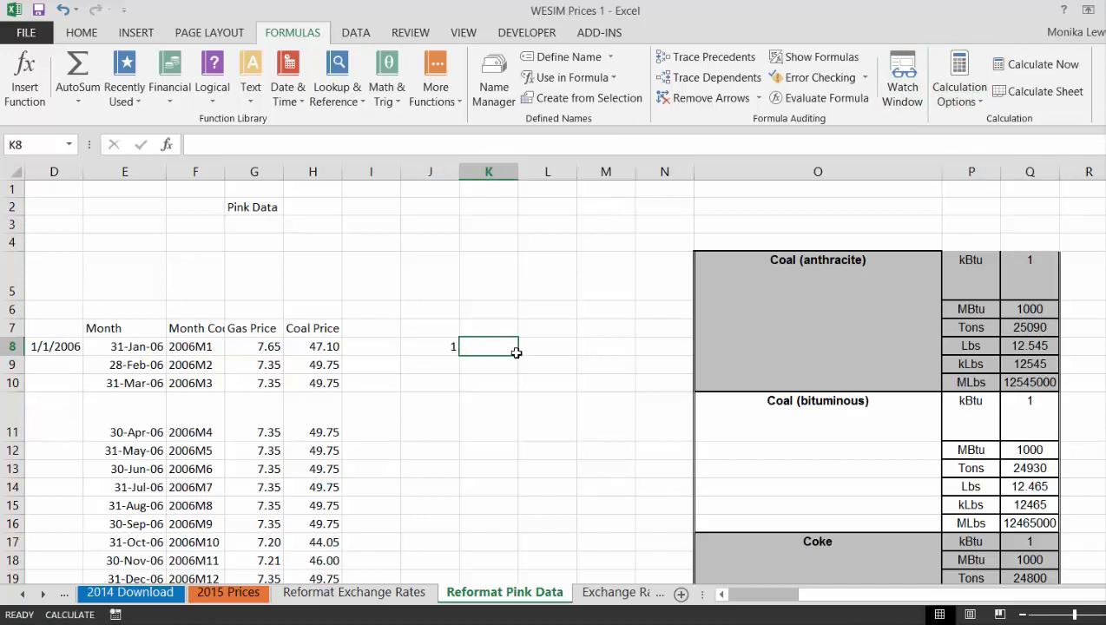
{"action": "type", "text": "kBtu"}
{"action": "key", "text": "Return"}
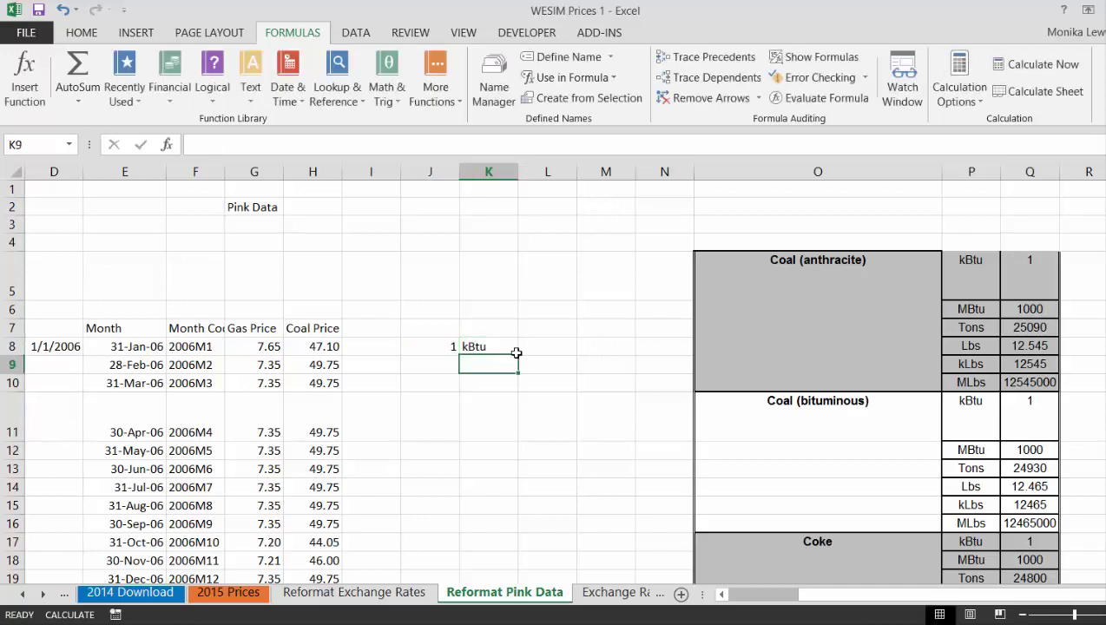
{"action": "key", "text": "Up"}
{"action": "key", "text": "Right"}
{"action": "type", "text": "="}
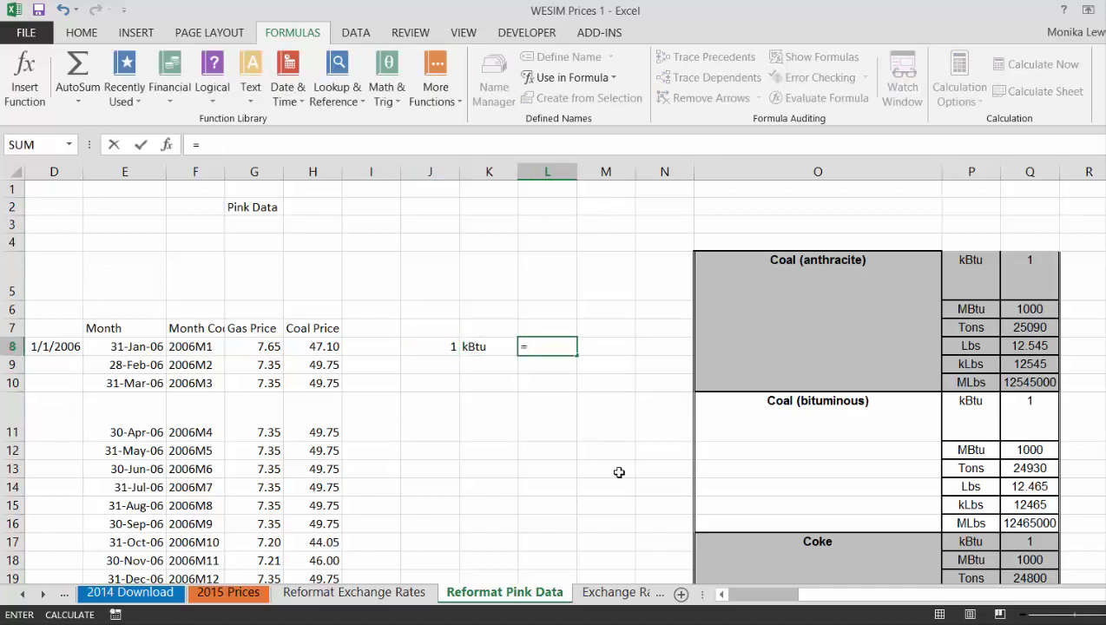
{"action": "left_click", "coordinate": [1042, 469]}
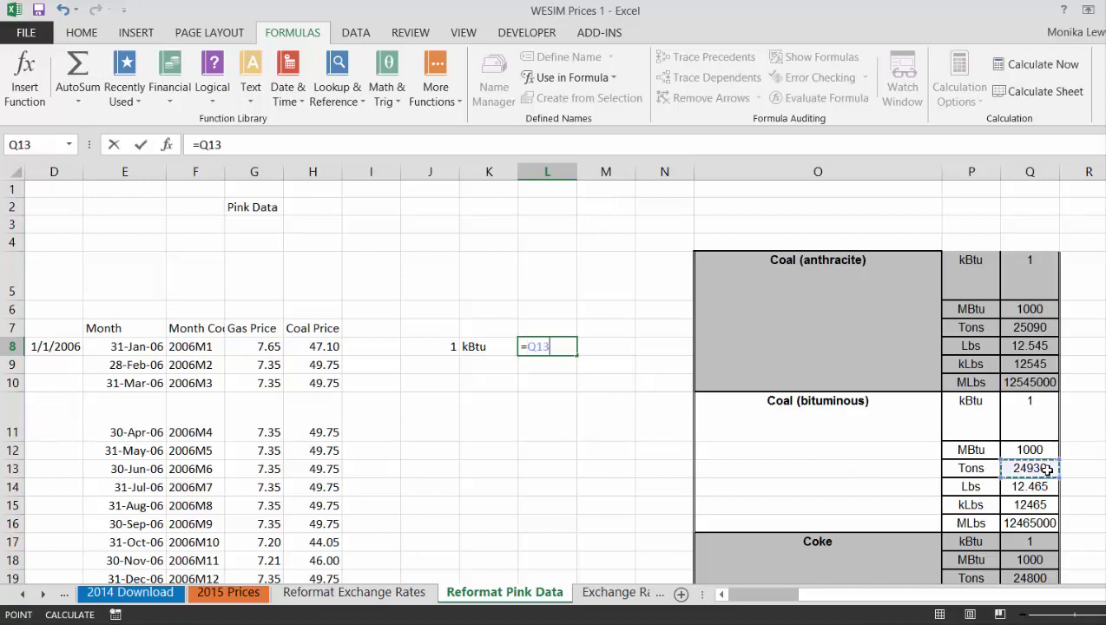
{"action": "key", "text": "Return"}
{"action": "key", "text": "Down"}
{"action": "key", "text": "Up"}
{"action": "key", "text": "Up"}
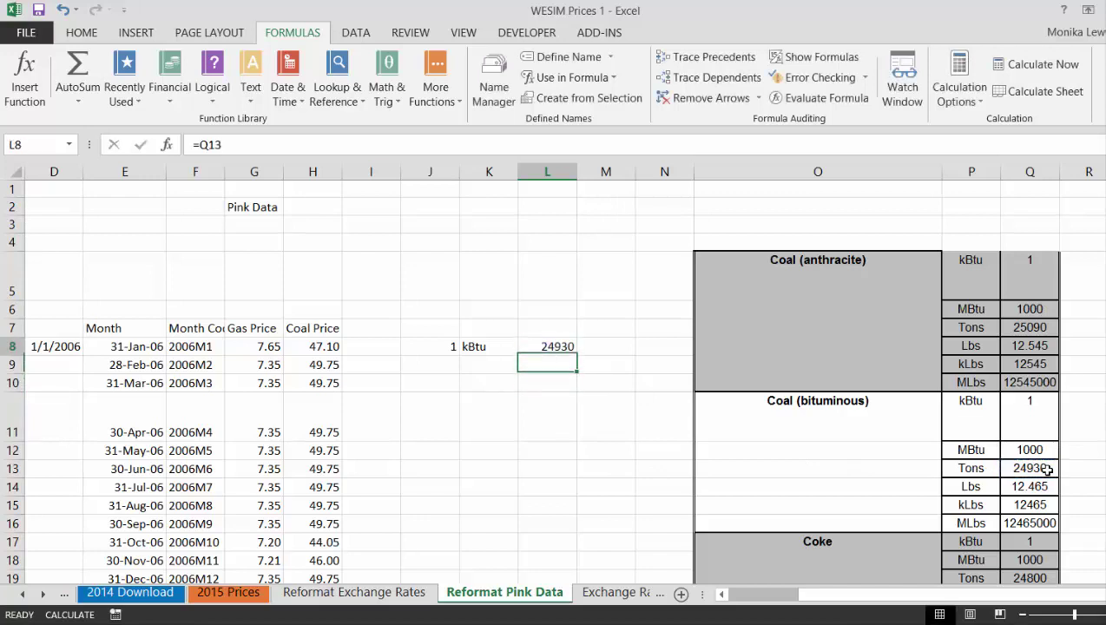
Copy the bituminous conversion row J8:L8 into the row above, starting at J7
{"action": "key", "text": "Up"}
{"action": "key", "text": "Left"}
{"action": "key", "text": "Left"}
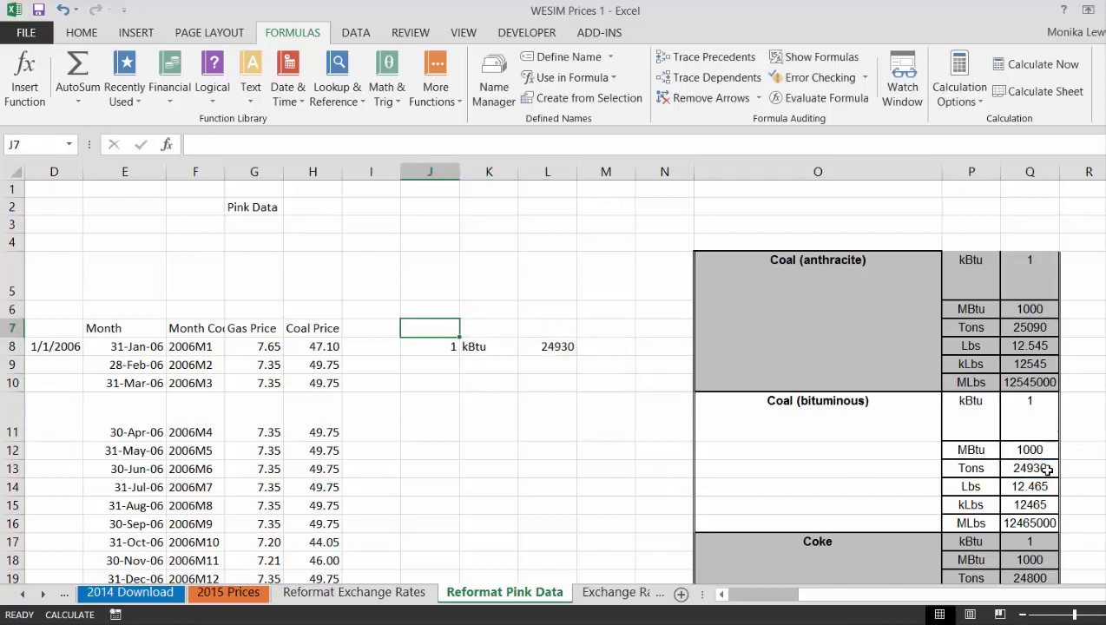
{"action": "key", "text": "Down"}
{"action": "key", "text": "shift+Right"}
{"action": "key", "text": "shift+Right"}
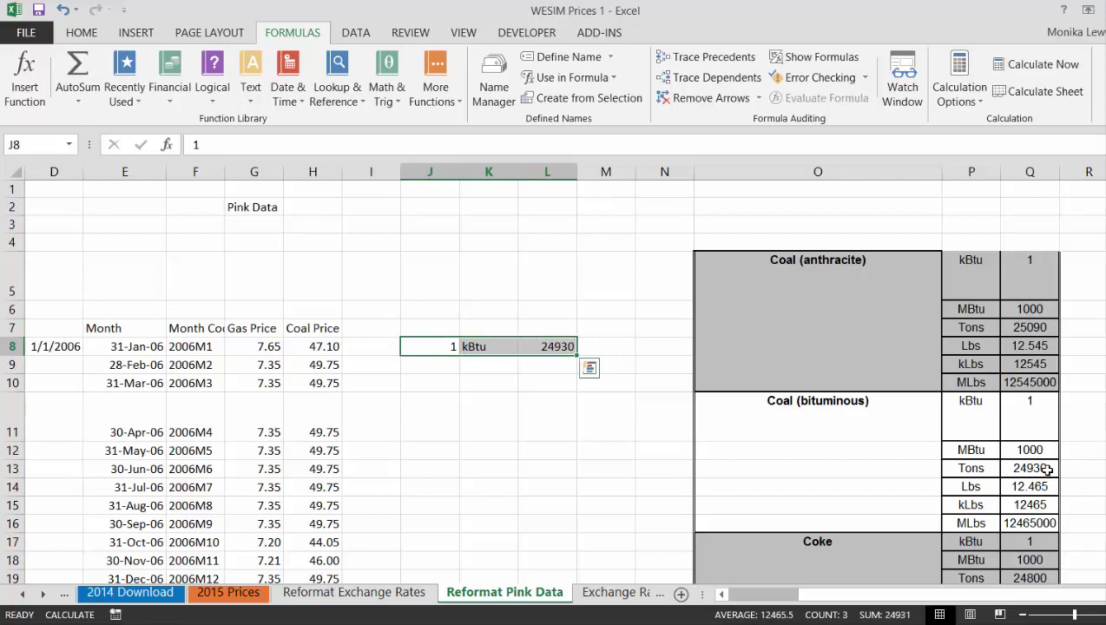
{"action": "key", "text": "ctrl+c"}
{"action": "key", "text": "Up"}
{"action": "key", "text": "ctrl+v"}
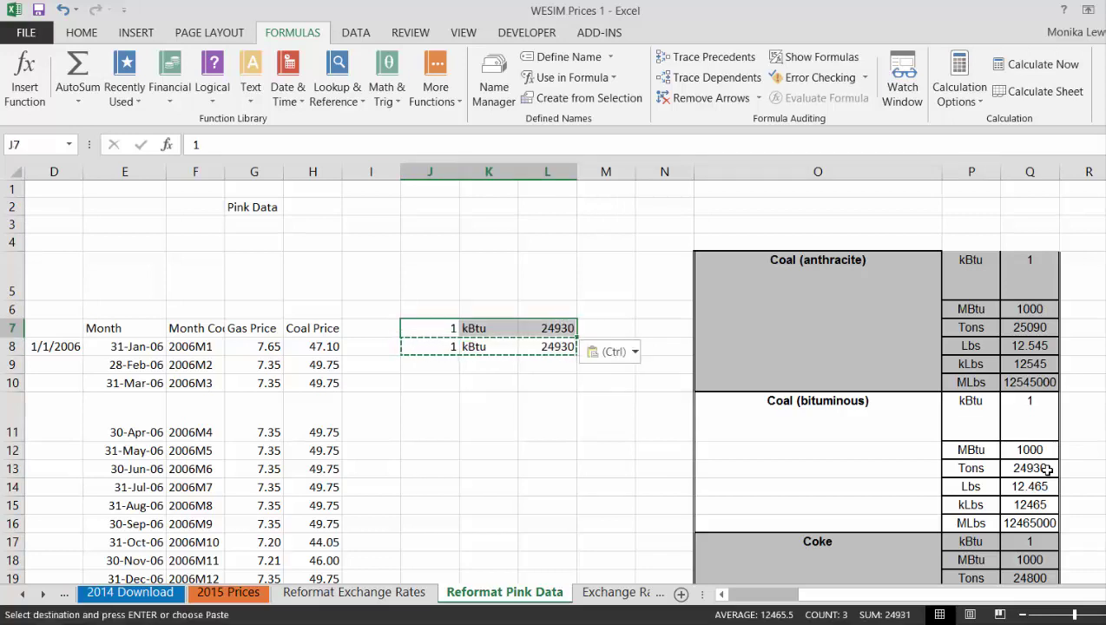
{"action": "key", "text": "Escape"}
Replace the formula in L7 with =Q7 to link it to the anthracite coal tons factor
{"action": "key", "text": "Right"}
{"action": "key", "text": "Right"}
{"action": "type", "text": "="}
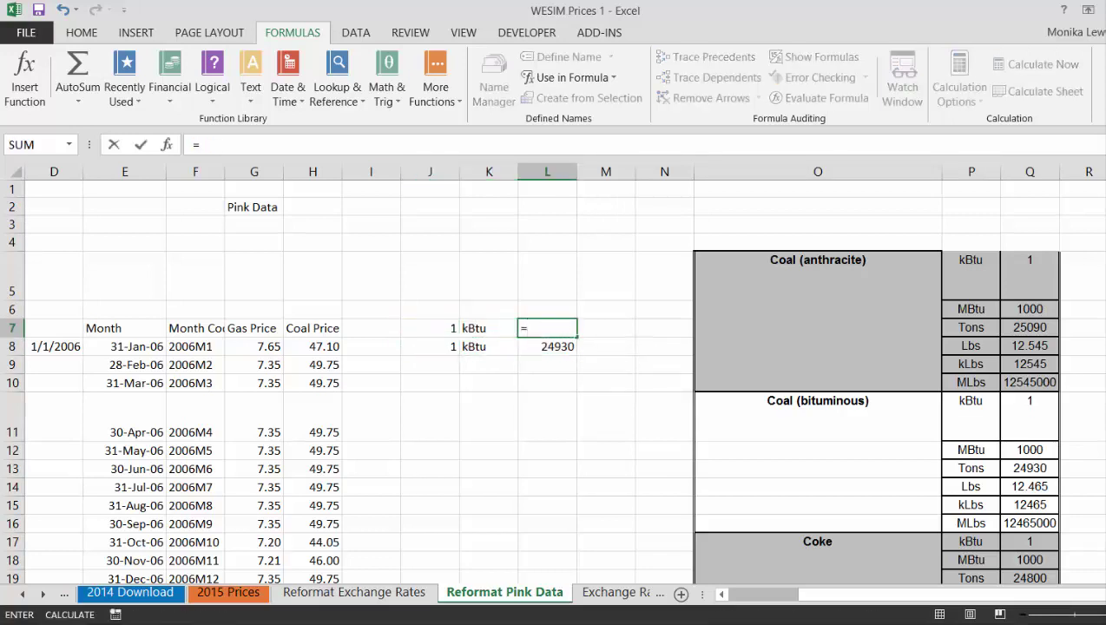
{"action": "left_click", "coordinate": [1033, 324]}
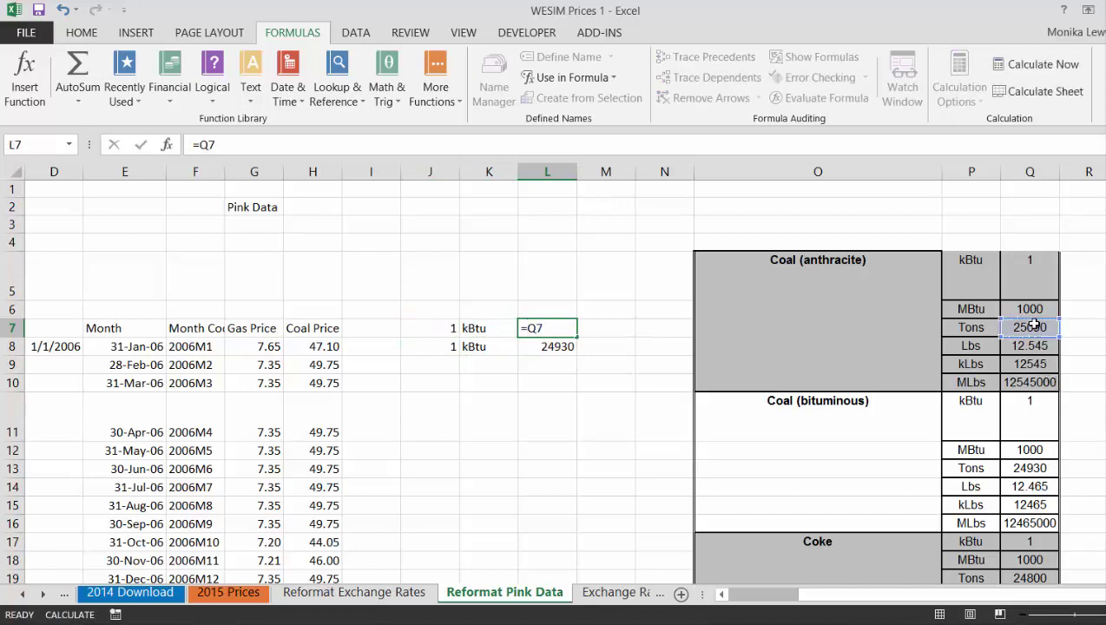
{"action": "key", "text": "Return"}
{"action": "key", "text": "Up"}
{"action": "key", "text": "Left"}
{"action": "key", "text": "Left"}
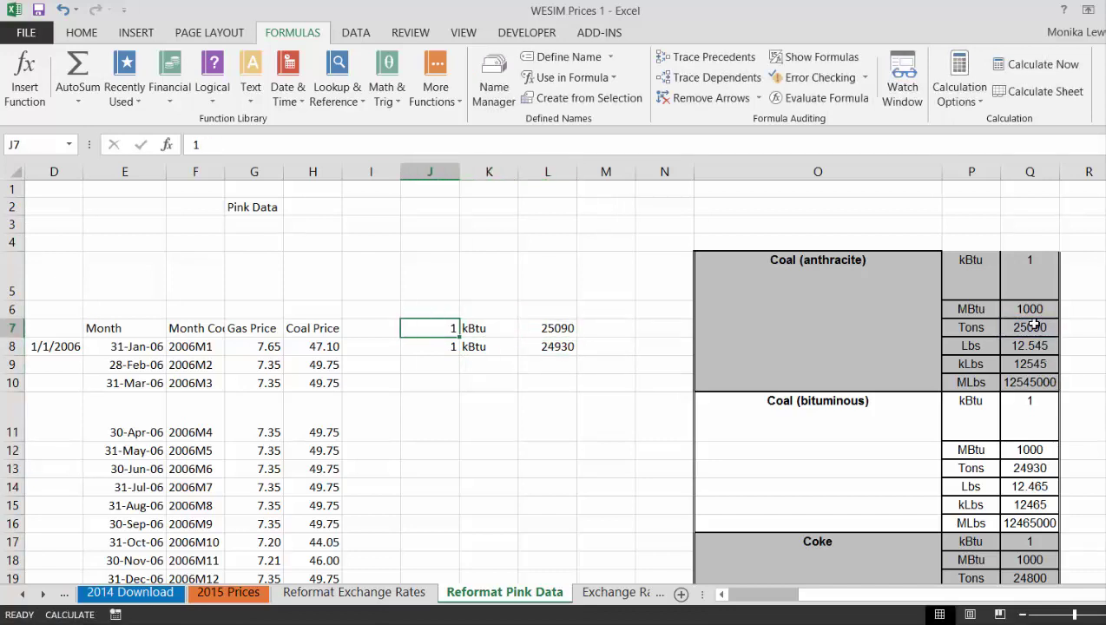
Enter the unit tons in M7 and M8 beside the two coal conversion factors
{"action": "key", "text": "Right"}
{"action": "key", "text": "Right"}
{"action": "key", "text": "Right"}
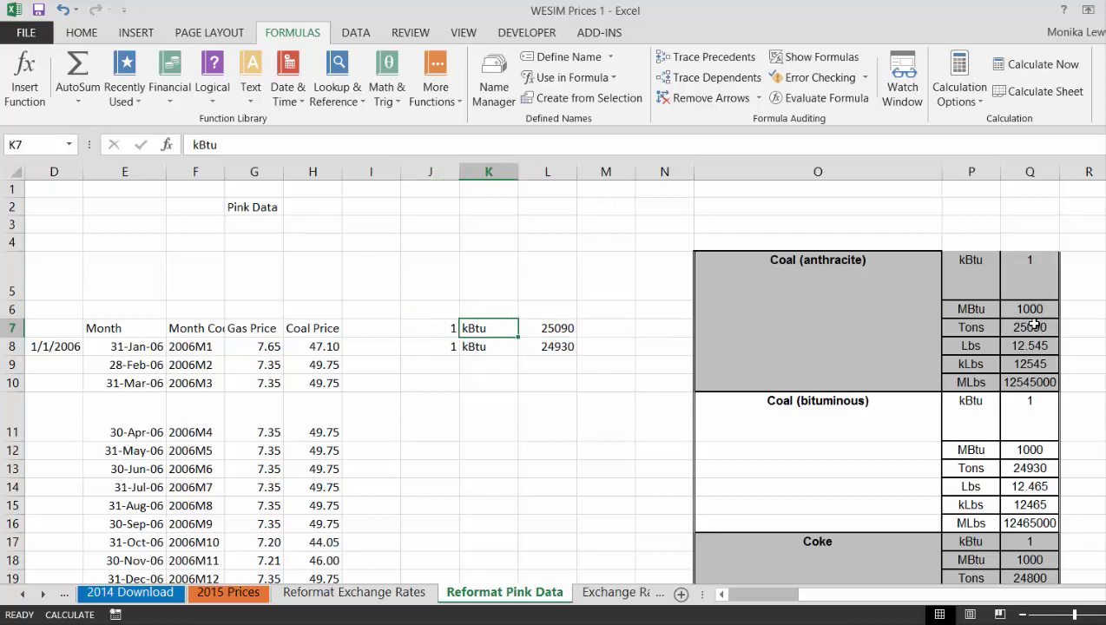
{"action": "type", "text": "ton"}
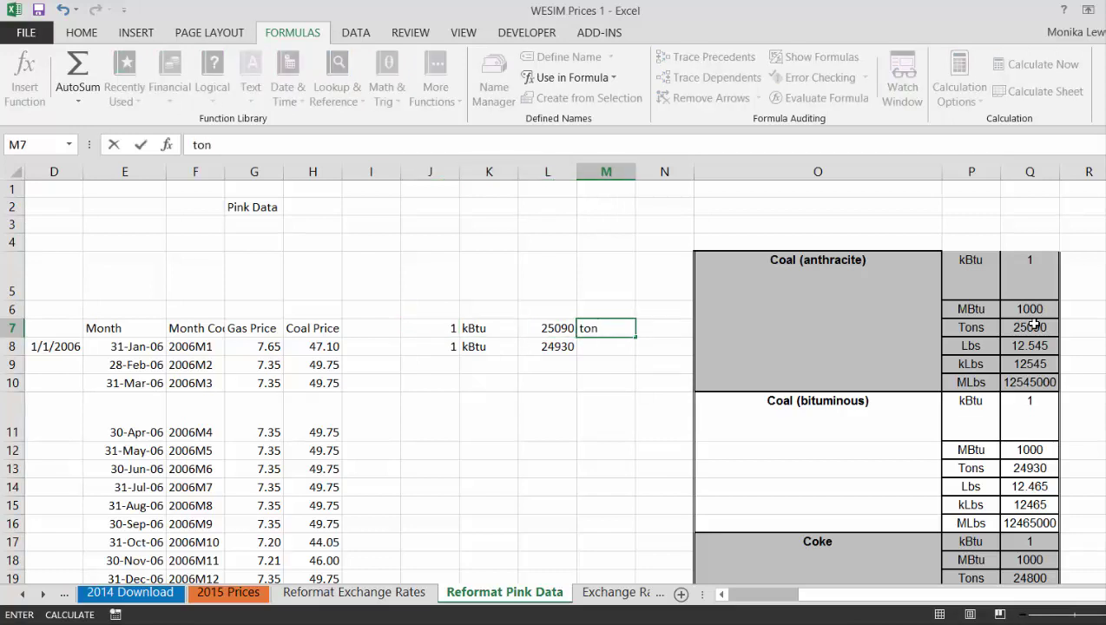
{"action": "type", "text": "s"}
{"action": "key", "text": "Return"}
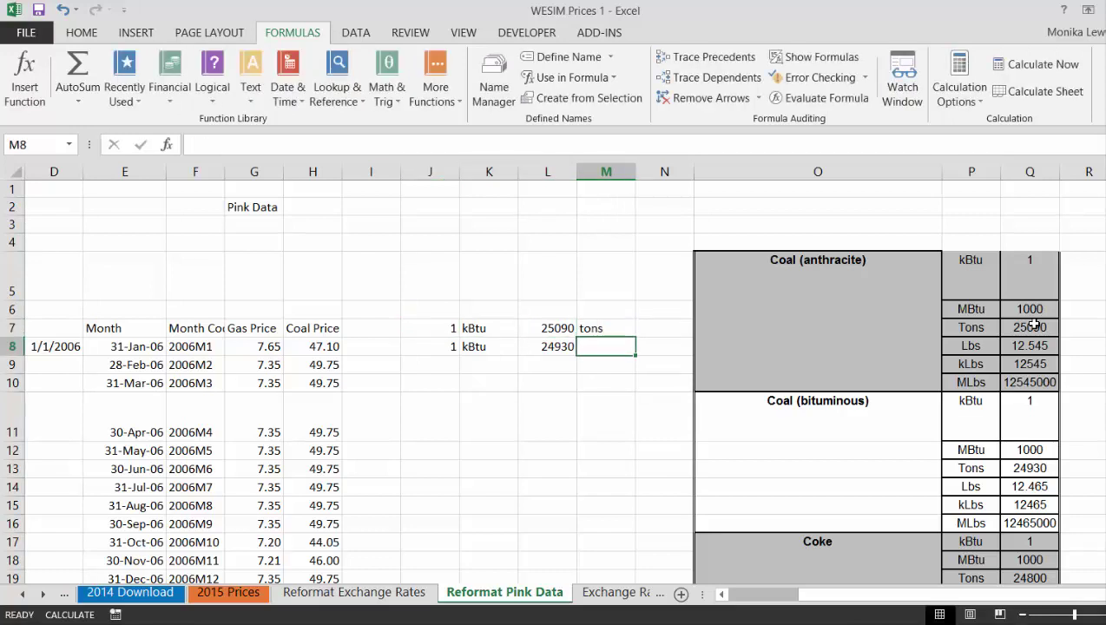
{"action": "type", "text": "="}
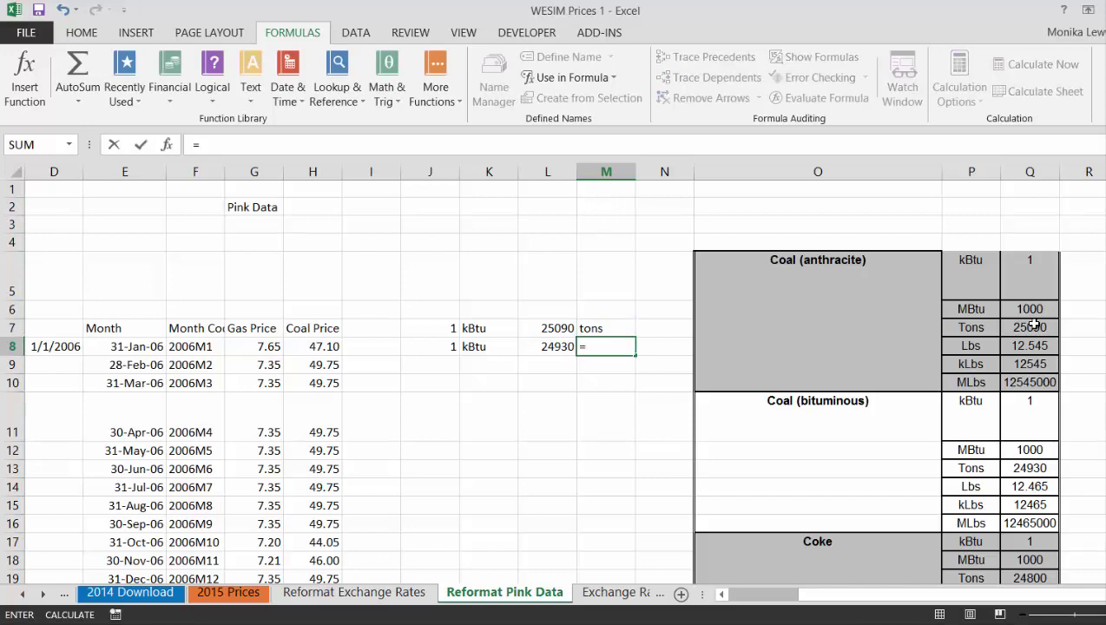
{"action": "key", "text": "BackSpace"}
{"action": "type", "text": "tons"}
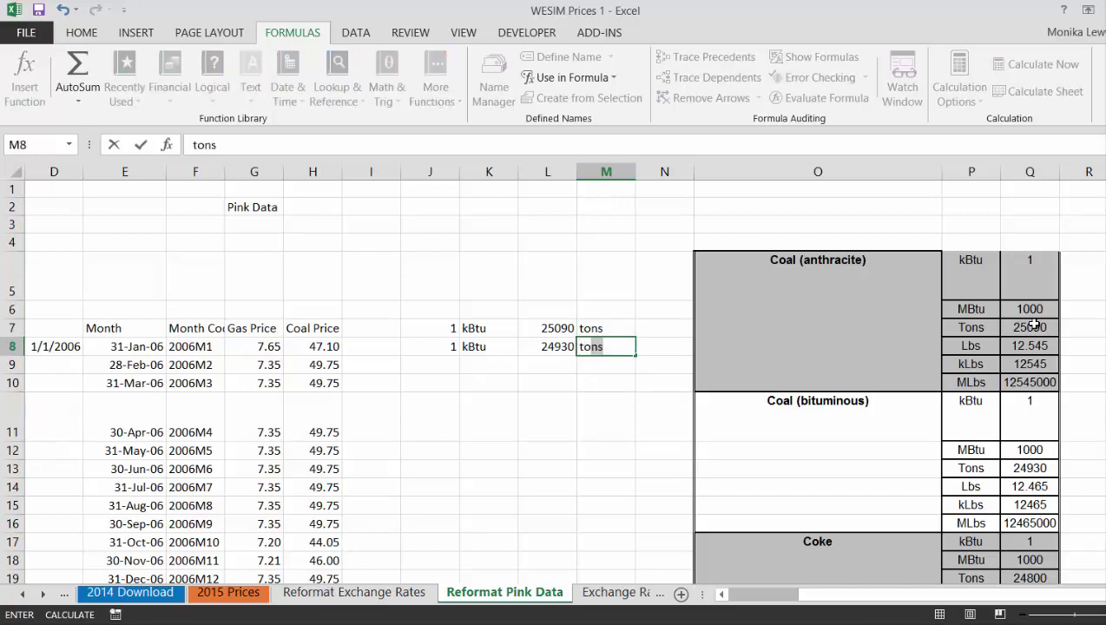
{"action": "key", "text": "Return"}
{"action": "key", "text": "Return"}
{"action": "key", "text": "Left"}
{"action": "key", "text": "Up"}
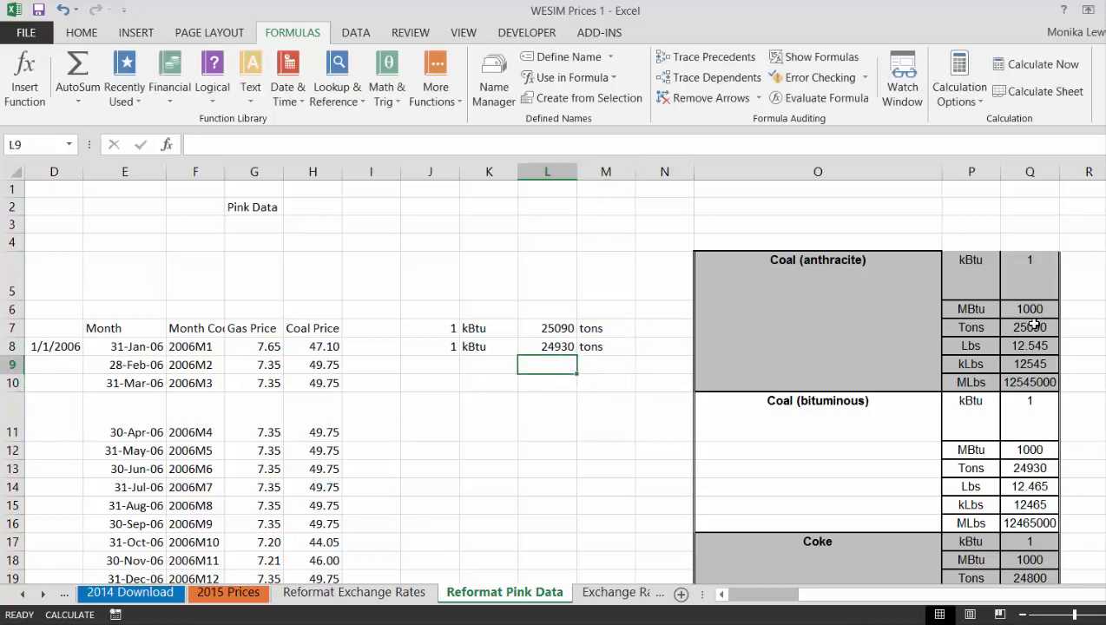
{"action": "key", "text": "Up"}
{"action": "key", "text": "Up"}
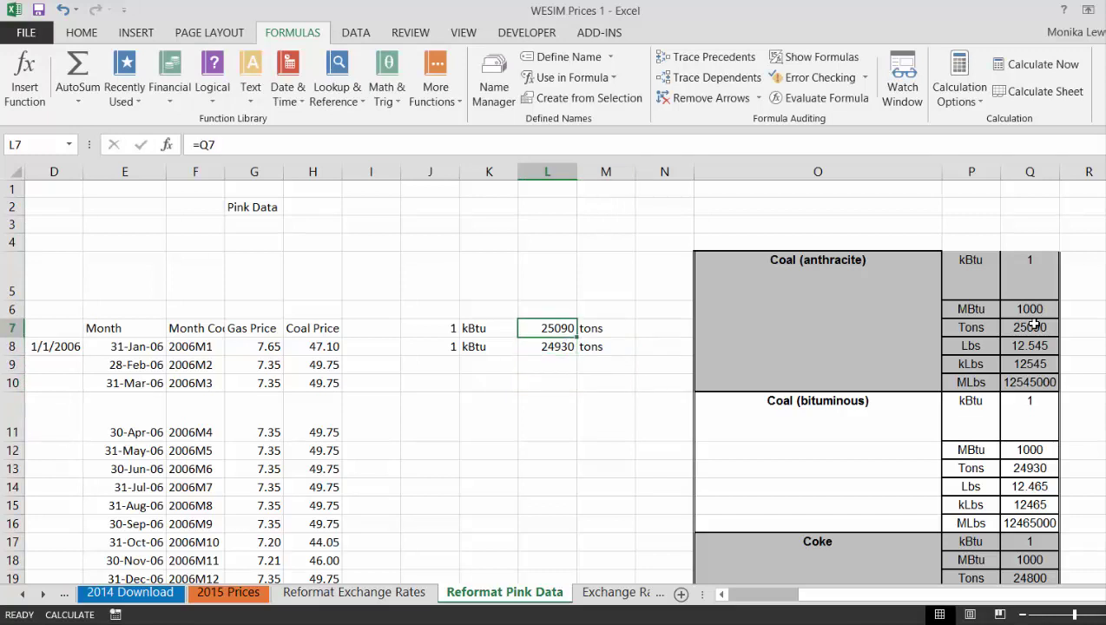
{"action": "key", "text": "Down"}
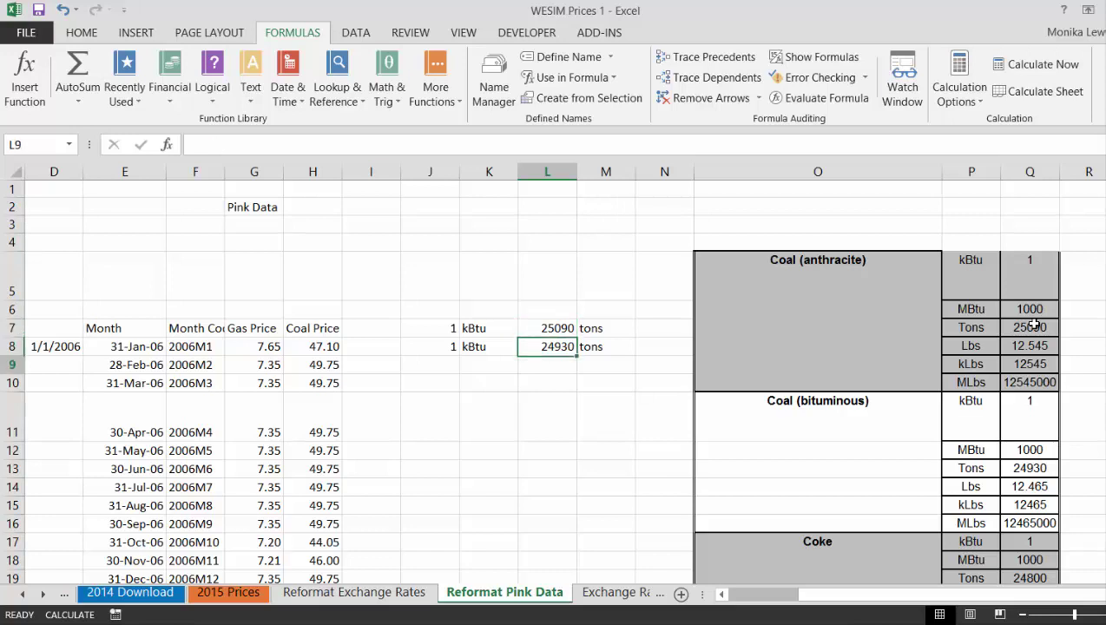
Link J11 to the anthracite conversion factor with the formula =L7
{"action": "key", "text": "Down"}
{"action": "key", "text": "Down"}
{"action": "key", "text": "Down"}
{"action": "key", "text": "Left"}
{"action": "key", "text": "Down"}
{"action": "key", "text": "Up"}
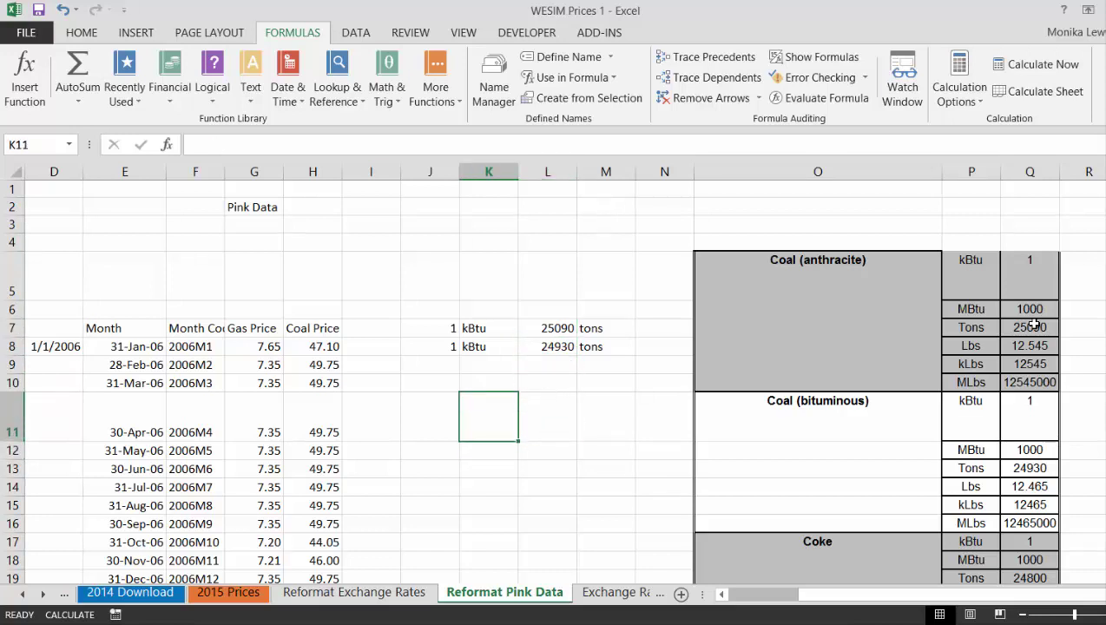
{"action": "key", "text": "Left"}
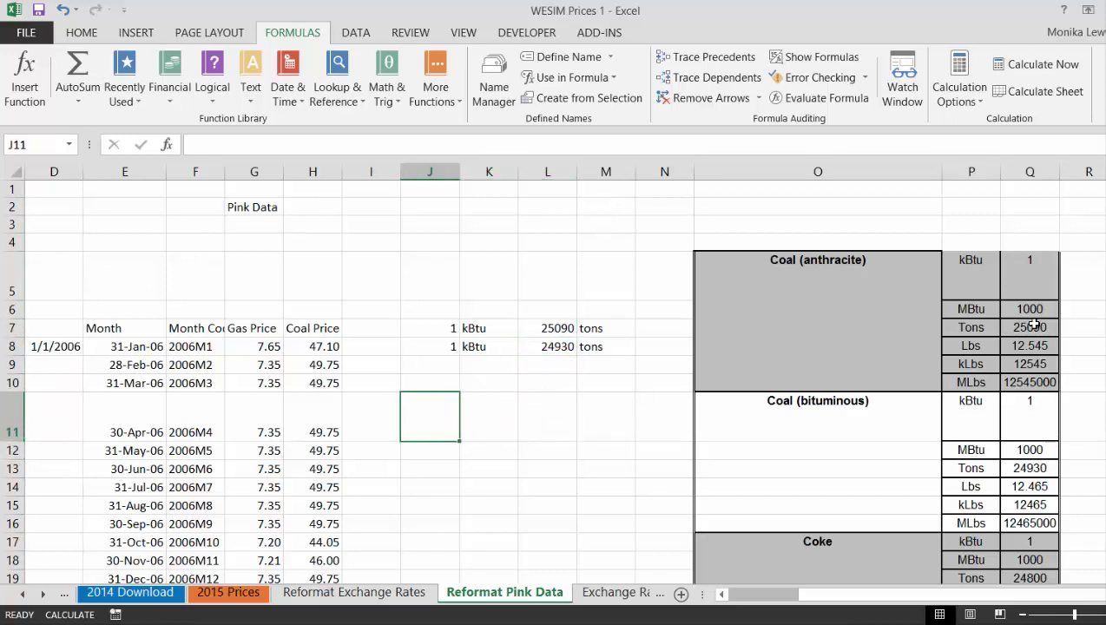
{"action": "type", "text": "="}
{"action": "key", "text": "Up"}
{"action": "key", "text": "Up"}
{"action": "key", "text": "Up"}
{"action": "key", "text": "Up"}
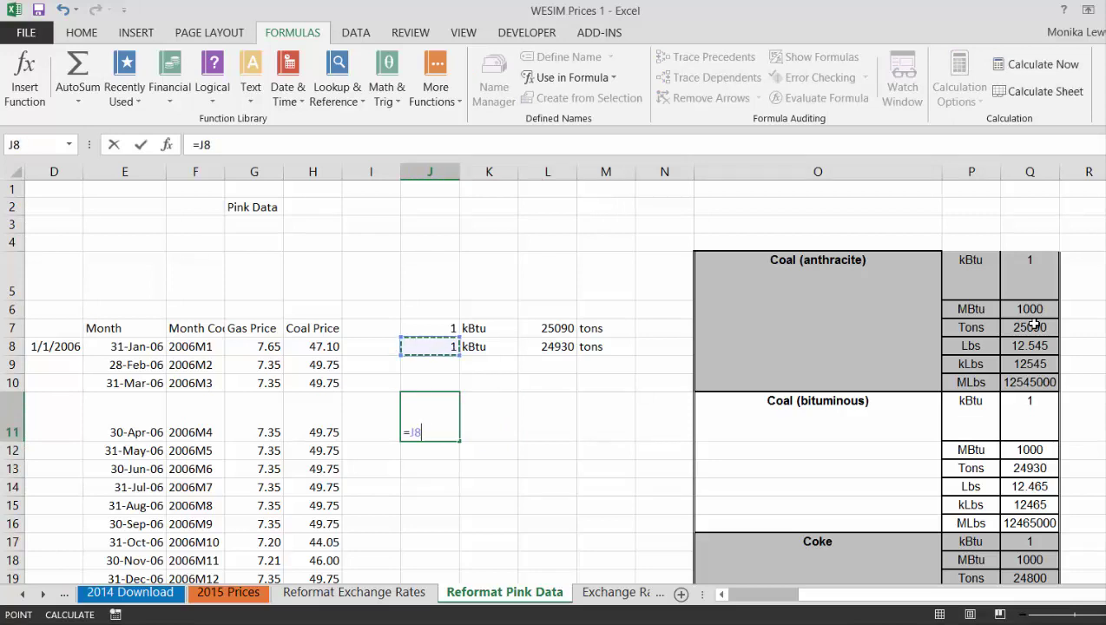
{"action": "key", "text": "Right"}
{"action": "key", "text": "Right"}
{"action": "key", "text": "Return"}
{"action": "key", "text": "Up"}
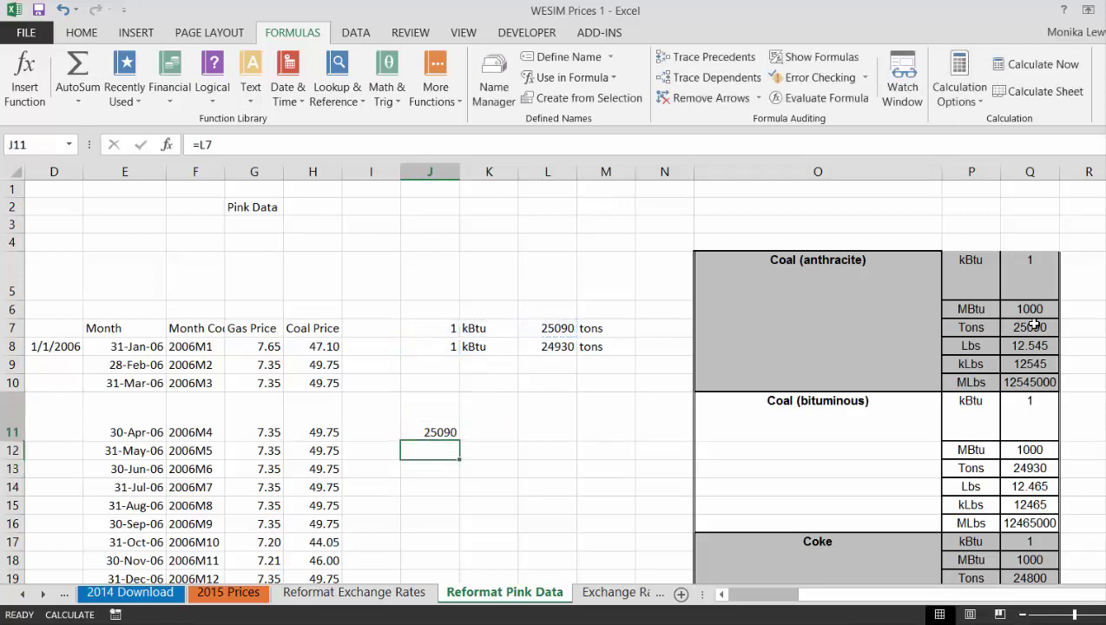
Label the factor in J11 with the unit T/kBTU in K11
{"action": "key", "text": "Right"}
{"action": "type", "text": "T/"}
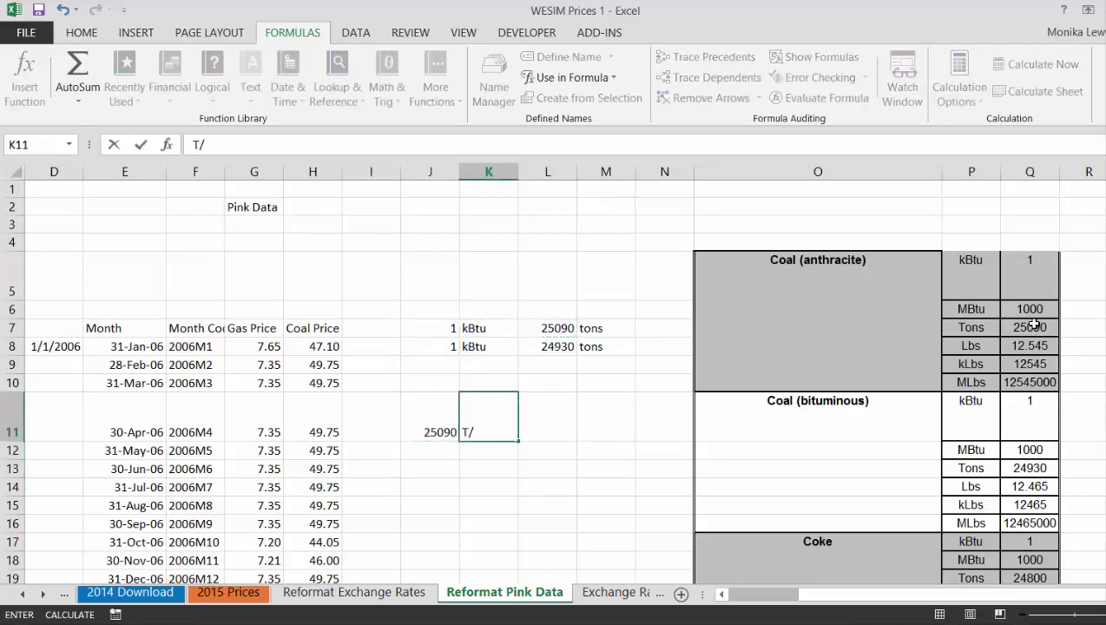
{"action": "type", "text": "kBTU"}
{"action": "key", "text": "Return"}
{"action": "key", "text": "Up"}
{"action": "key", "text": "Left"}
{"action": "key", "text": "Right"}
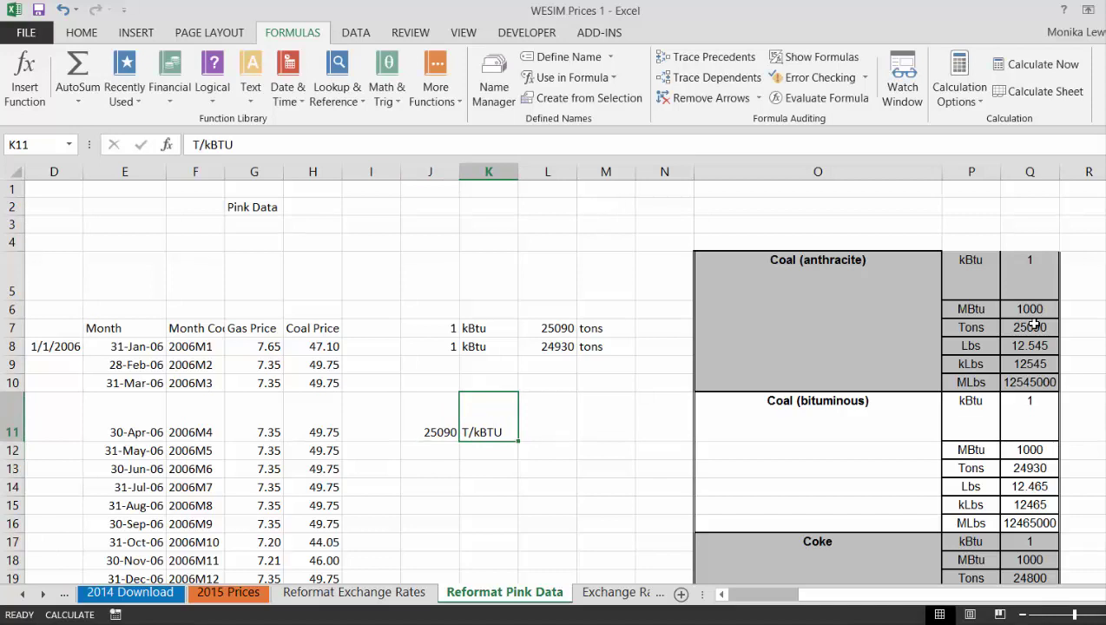
Multiply the anthracite T/kBTU factor by 1000 in L11 with the formula =J11*1000
{"action": "key", "text": "Right"}
{"action": "type", "text": "="}
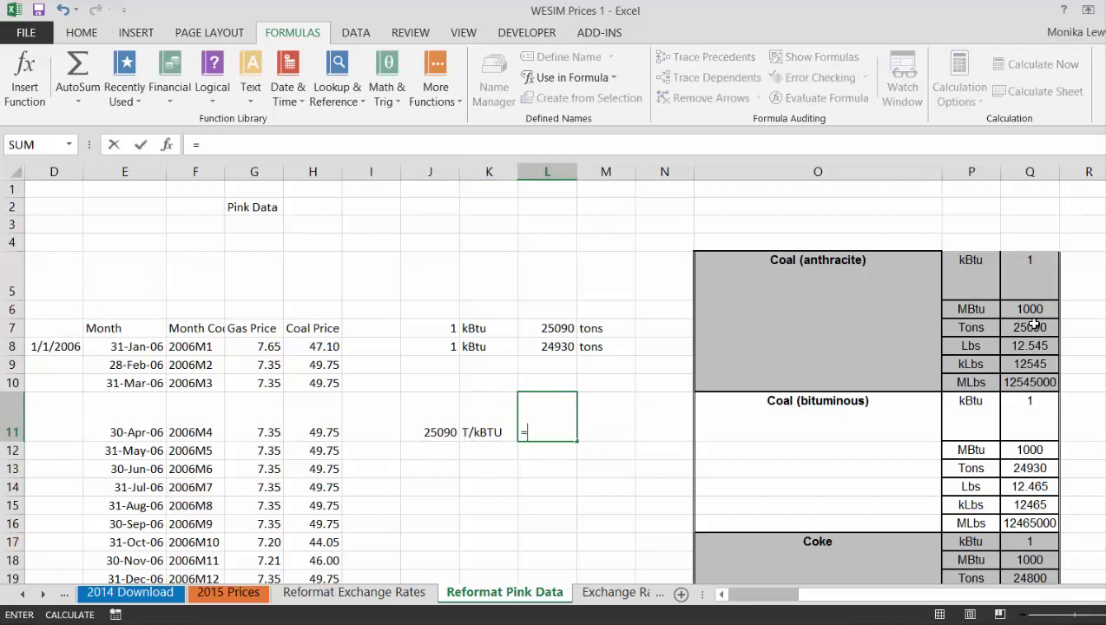
{"action": "key", "text": "Left"}
{"action": "key", "text": "Left"}
{"action": "type", "text": "*1"}
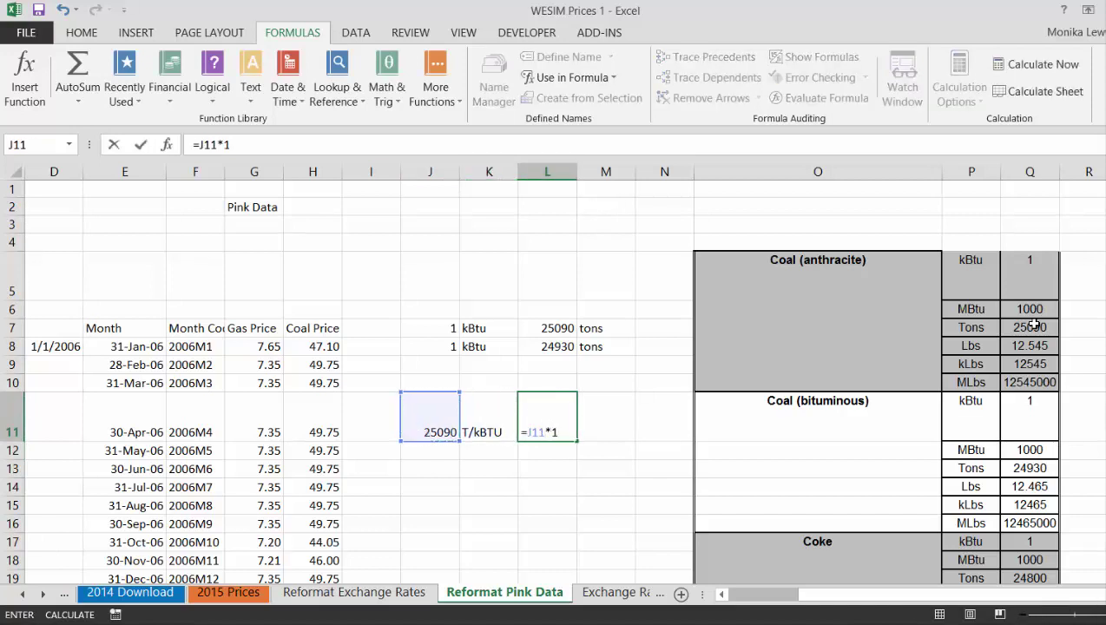
{"action": "type", "text": "000"}
{"action": "key", "text": "Return"}
{"action": "key", "text": "Return"}
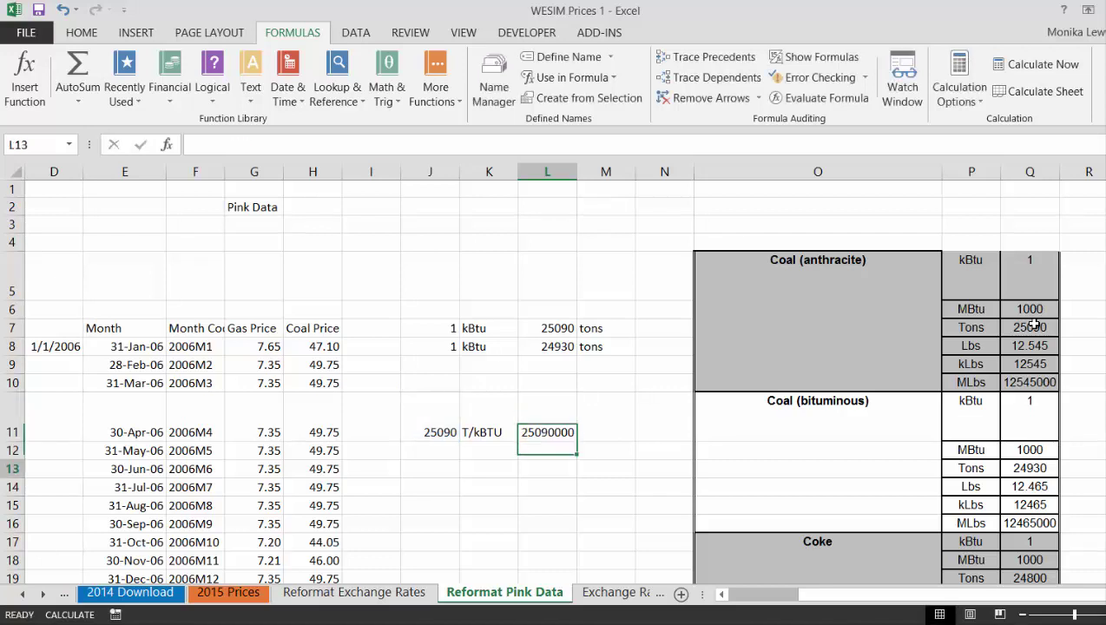
Label the multiplied factor in L11 with the unit T/MMBTU in M11
{"action": "key", "text": "Up"}
{"action": "key", "text": "Right"}
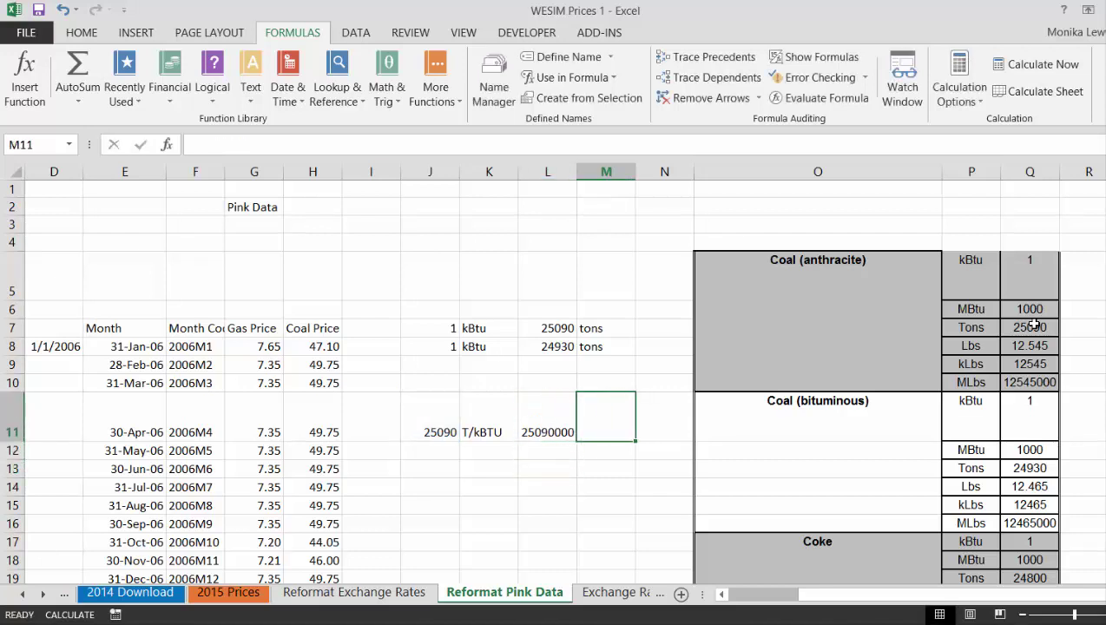
{"action": "type", "text": "T/MMBTU"}
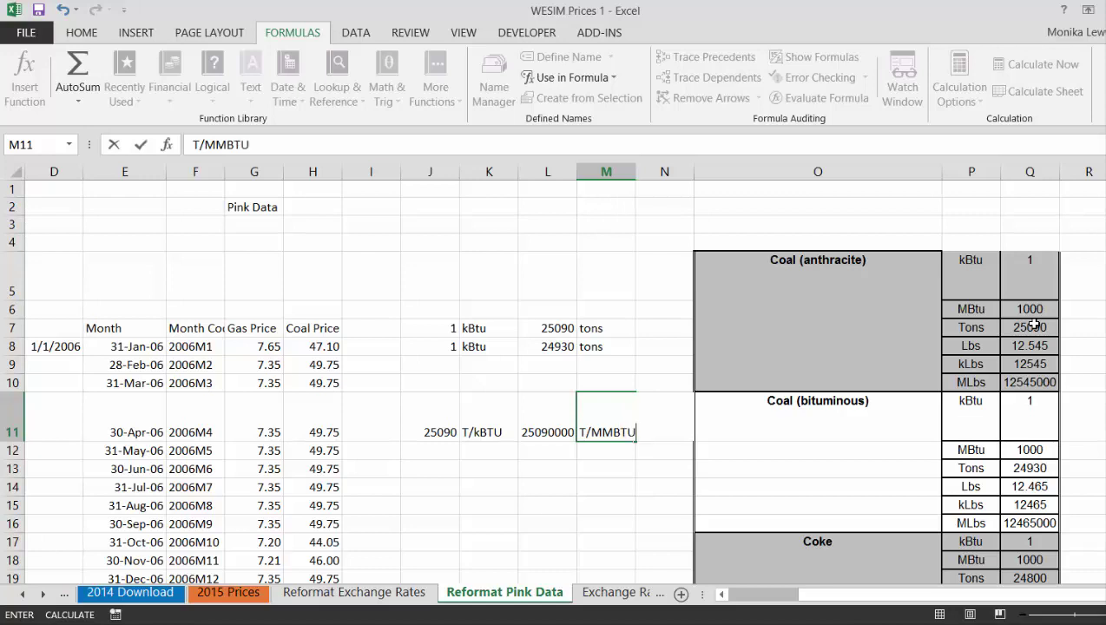
{"action": "key", "text": "Return"}
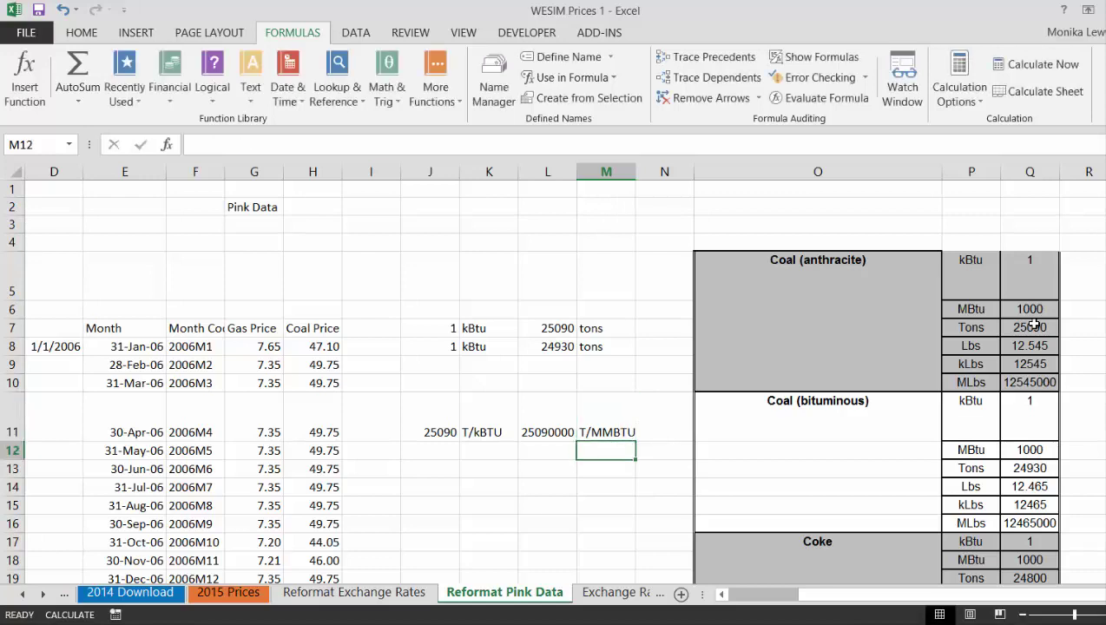
Change the anthracite conversion in L11 to divide by 1000 with the formula =J11/1000
{"action": "key", "text": "Up"}
{"action": "key", "text": "Left"}
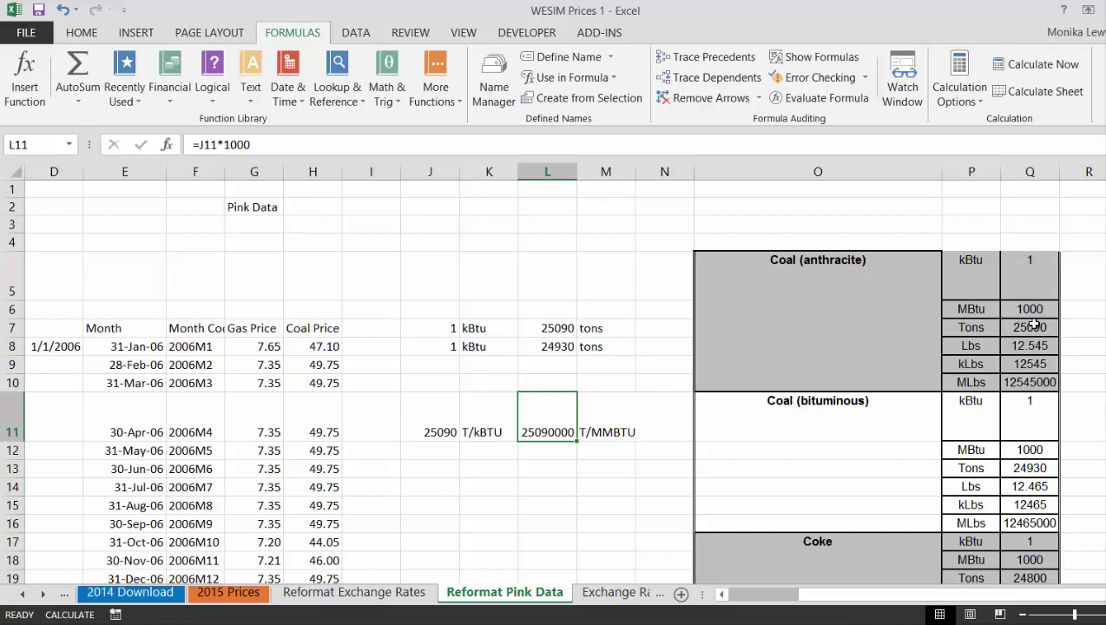
{"action": "key", "text": "F2"}
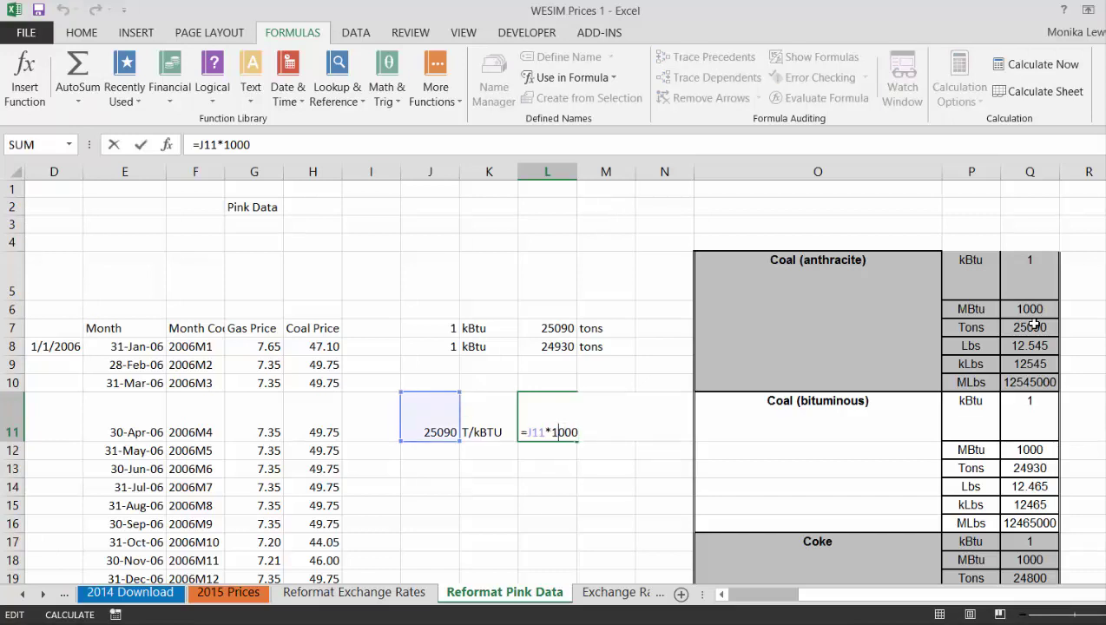
{"action": "key", "text": "BackSpace"}
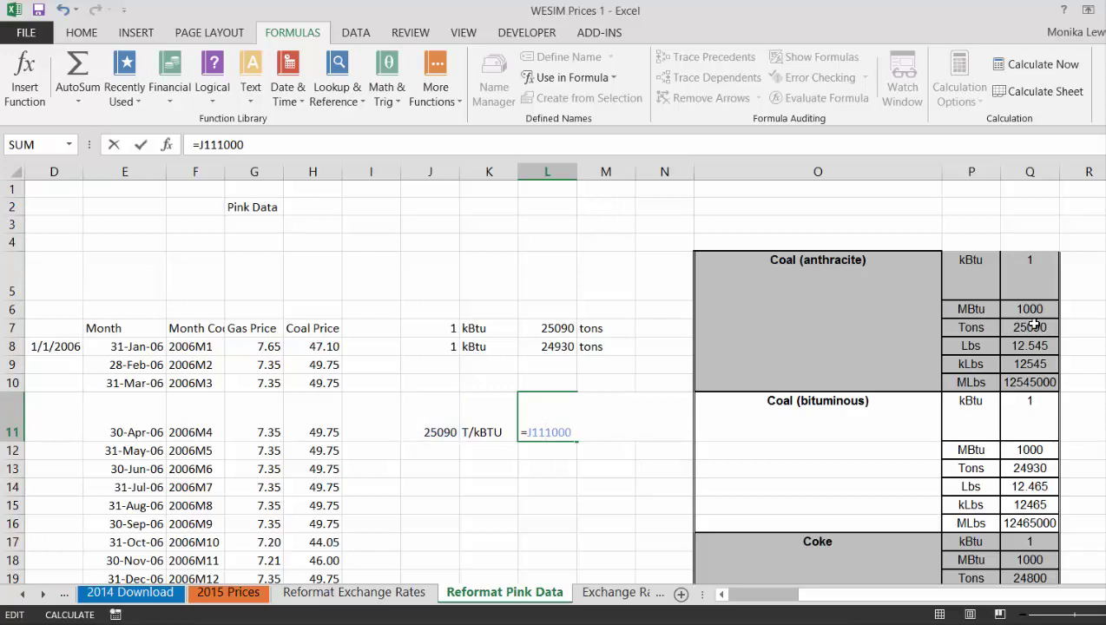
{"action": "type", "text": "/"}
{"action": "key", "text": "Return"}
{"action": "key", "text": "Return"}
{"action": "key", "text": "Up"}
{"action": "key", "text": "Left"}
{"action": "key", "text": "Up"}
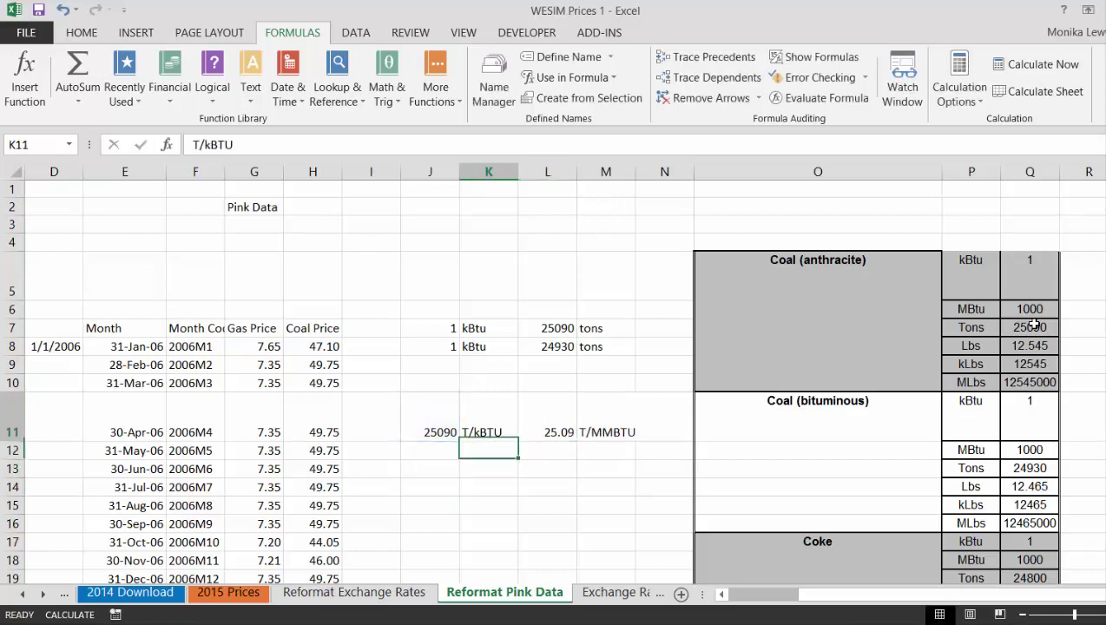
{"action": "key", "text": "Right"}
{"action": "key", "text": "Right"}
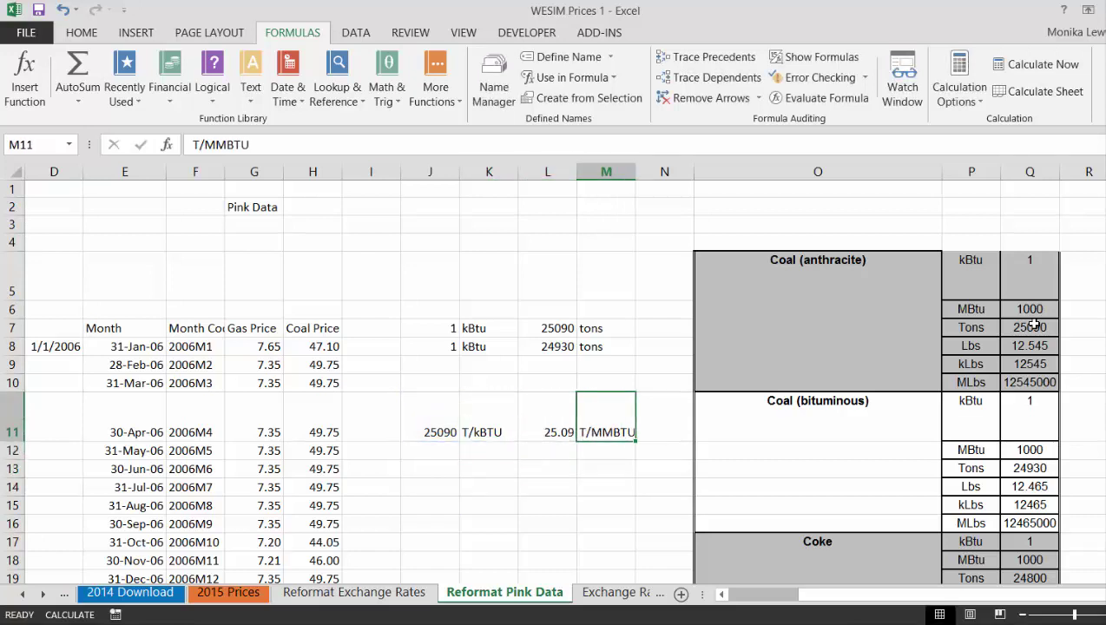
Link J12 to the January 2006 coal price with the formula =H8
{"action": "key", "text": "Down"}
{"action": "key", "text": "Left"}
{"action": "key", "text": "Left"}
{"action": "key", "text": "Left"}
{"action": "type", "text": "="}
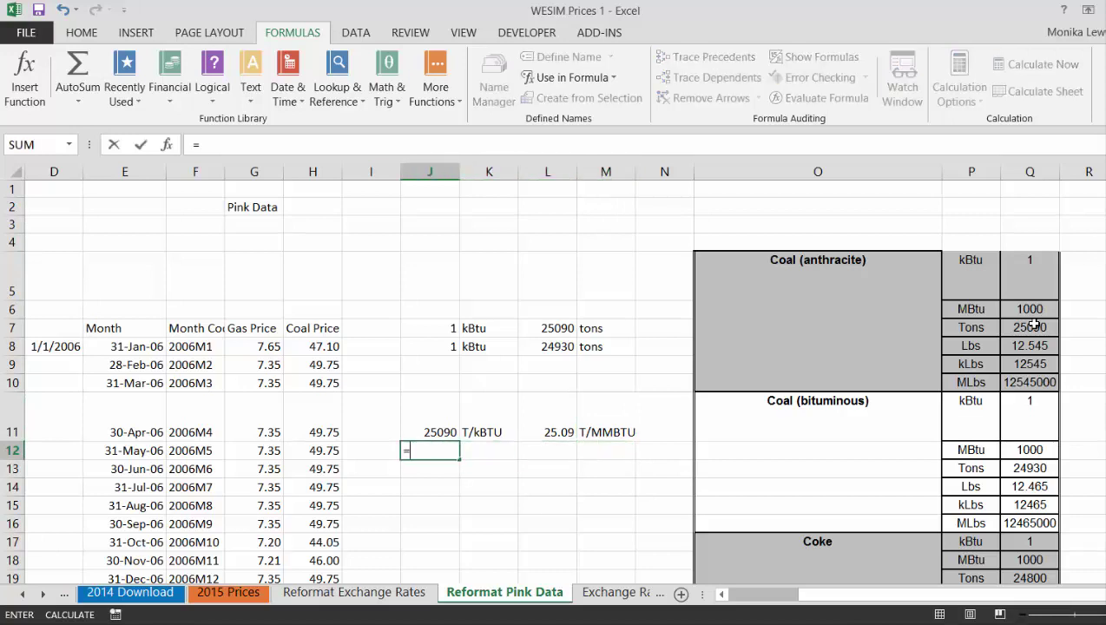
{"action": "key", "text": "Up"}
{"action": "key", "text": "Up"}
{"action": "key", "text": "Up"}
{"action": "key", "text": "Up"}
{"action": "key", "text": "Left"}
{"action": "key", "text": "Left"}
{"action": "key", "text": "Return"}
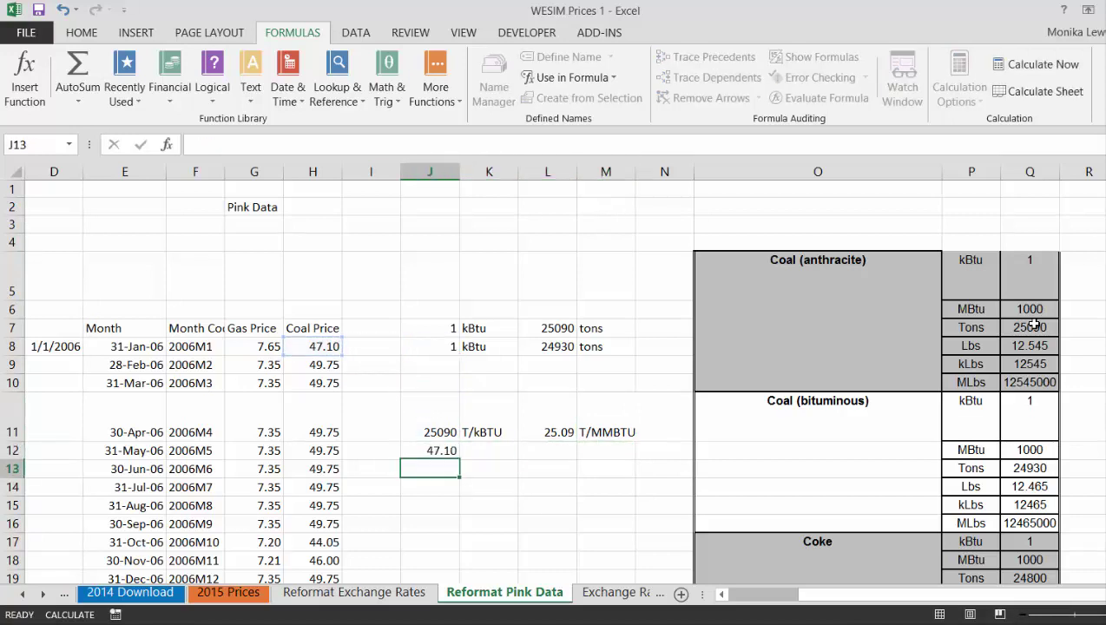
Label the coal price in J12 with the unit USD/T in K12
{"action": "key", "text": "Up"}
{"action": "key", "text": "Right"}
{"action": "type", "text": "USD"}
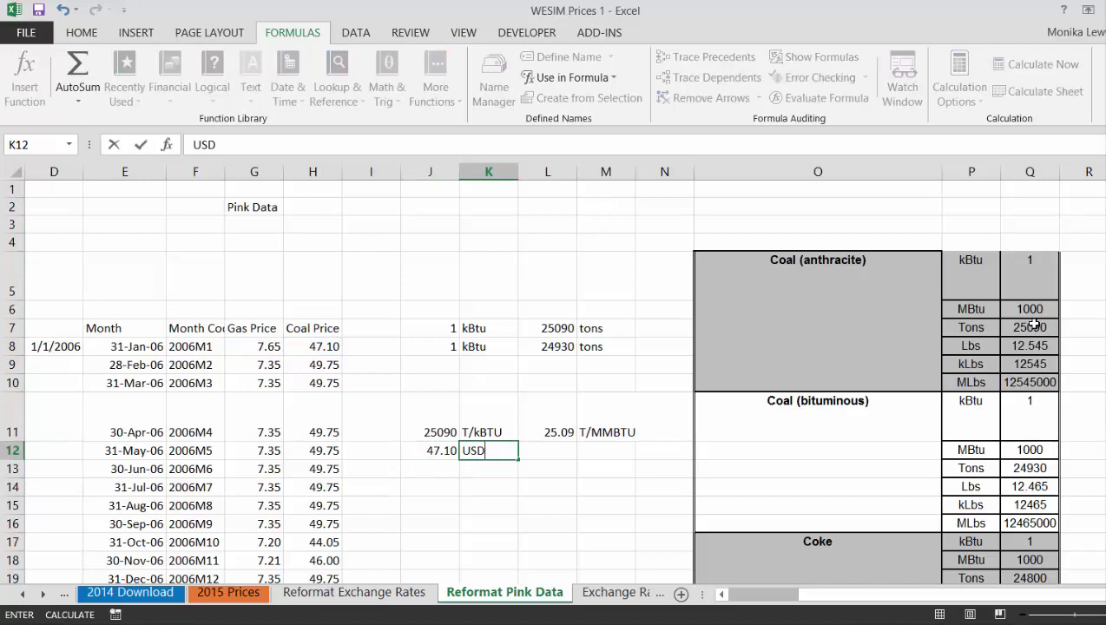
{"action": "type", "text": "/T"}
{"action": "key", "text": "Return"}
{"action": "key", "text": "Up"}
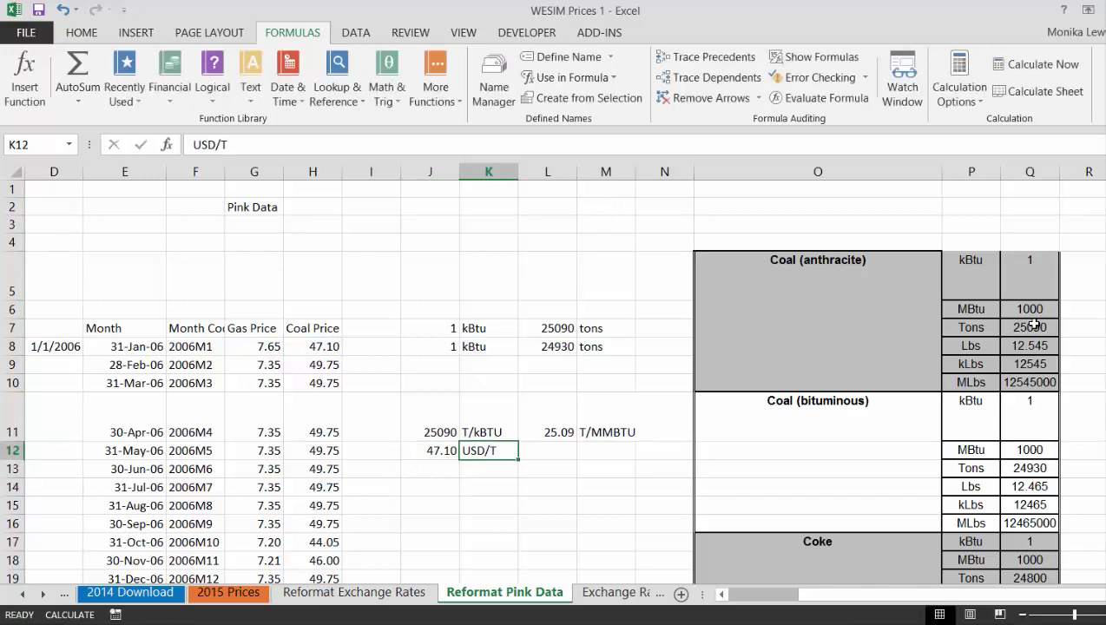
{"action": "key", "text": "Right"}
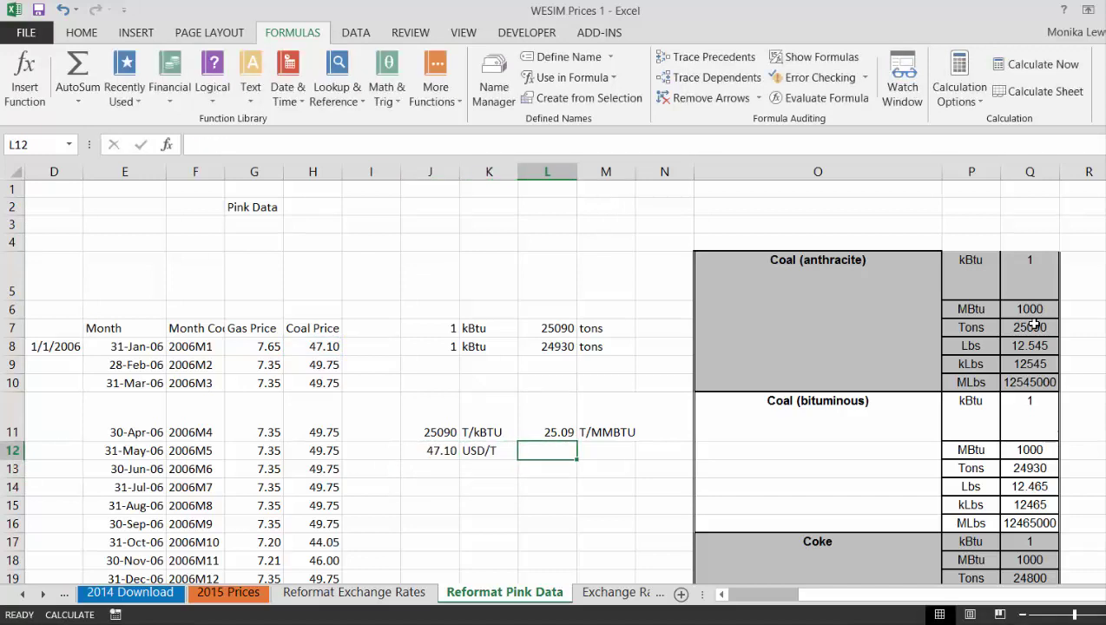
{"action": "key", "text": "Left"}
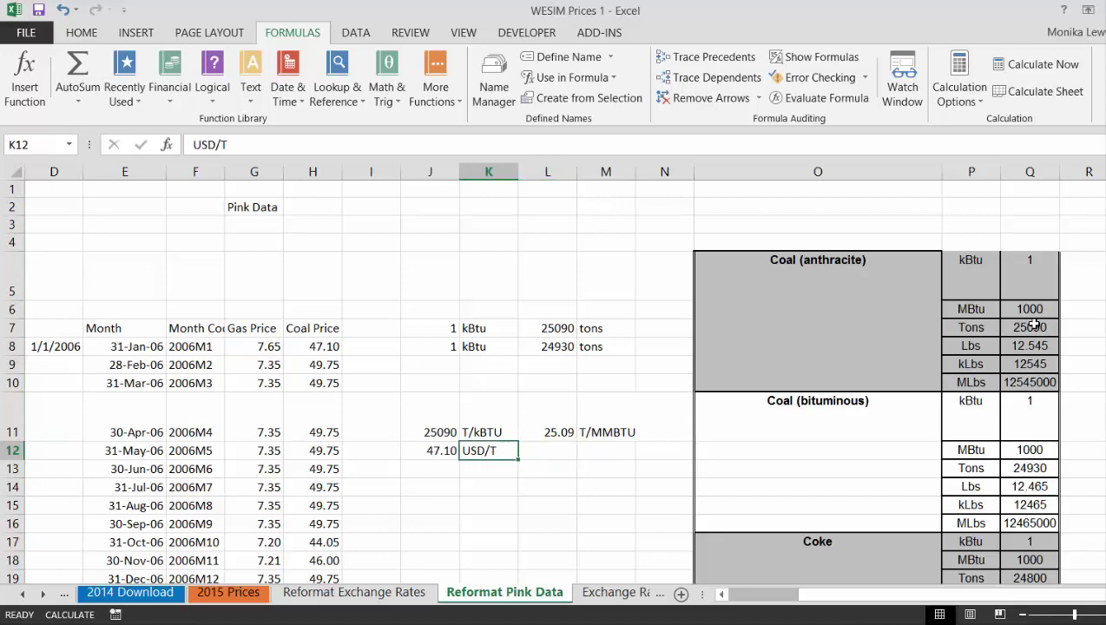
{"action": "key", "text": "Right"}
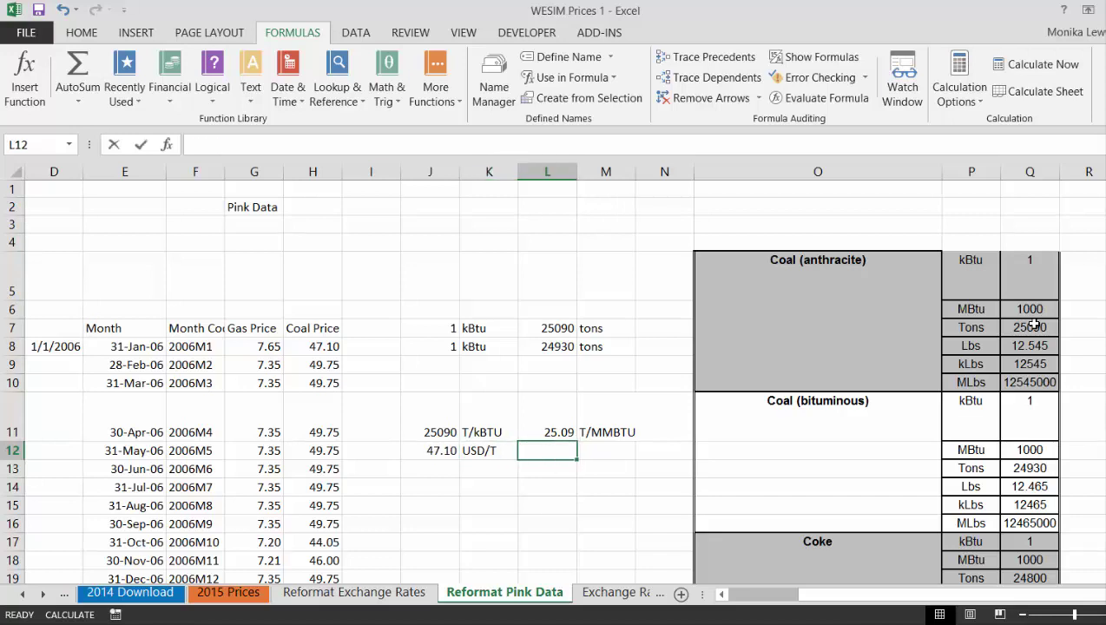
{"action": "type", "text": "="}
{"action": "key", "text": "Up"}
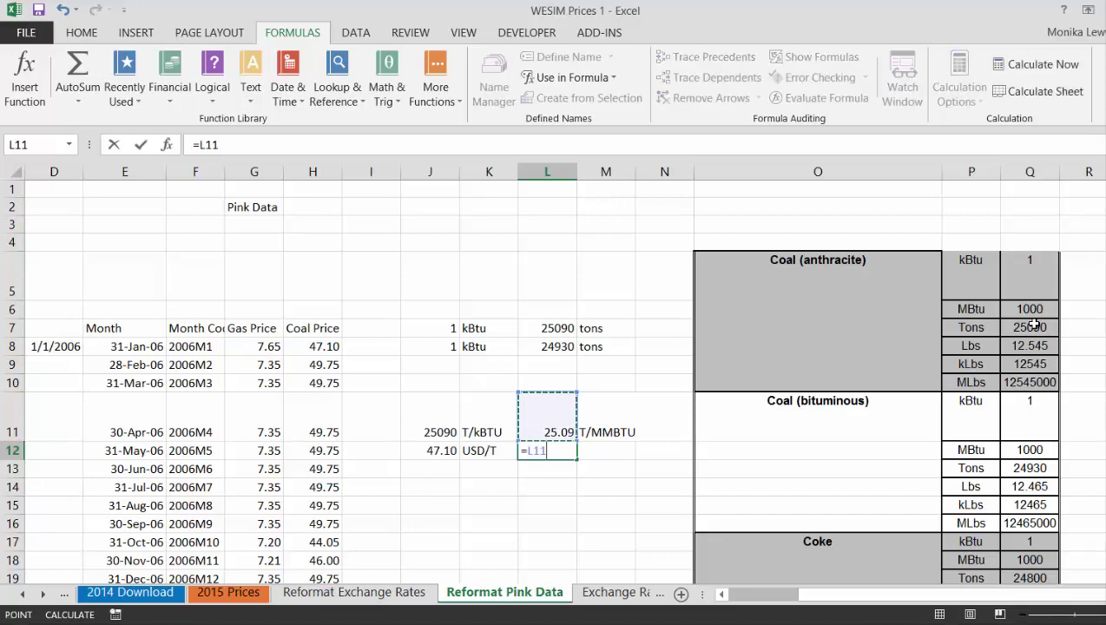
{"action": "key", "text": "Escape"}
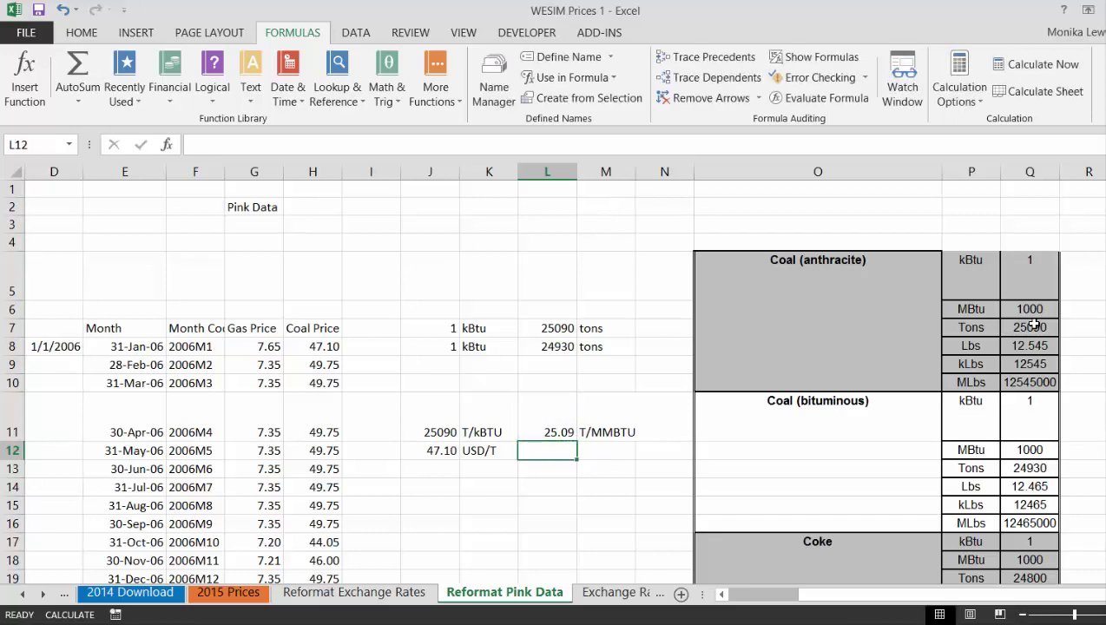
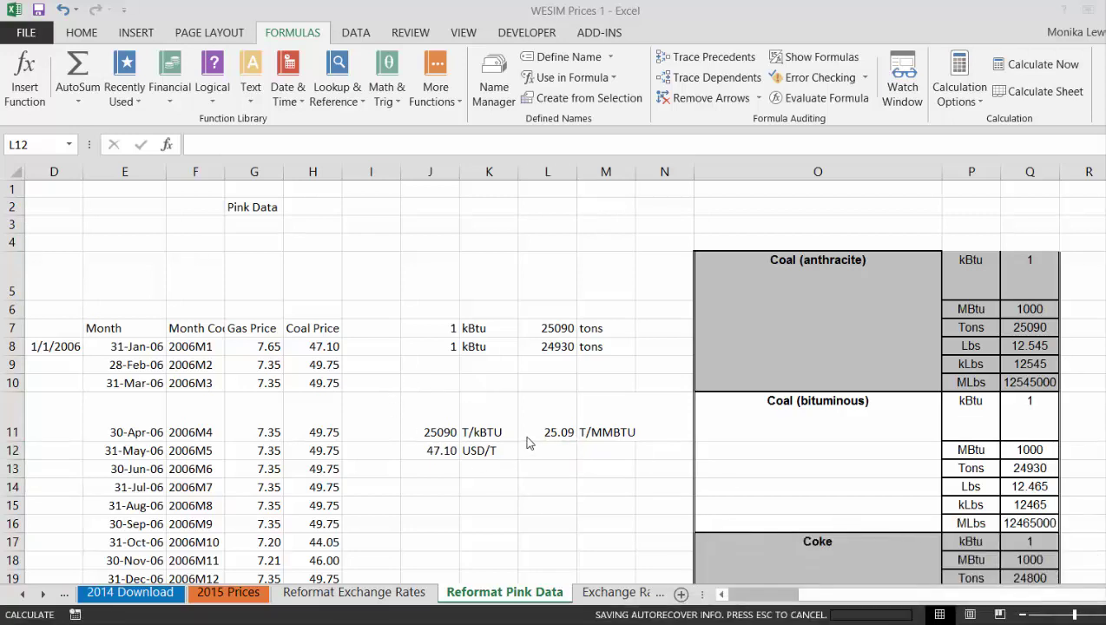
Change the unit label in K11 to Kbtu/T
{"action": "left_click", "coordinate": [495, 431]}
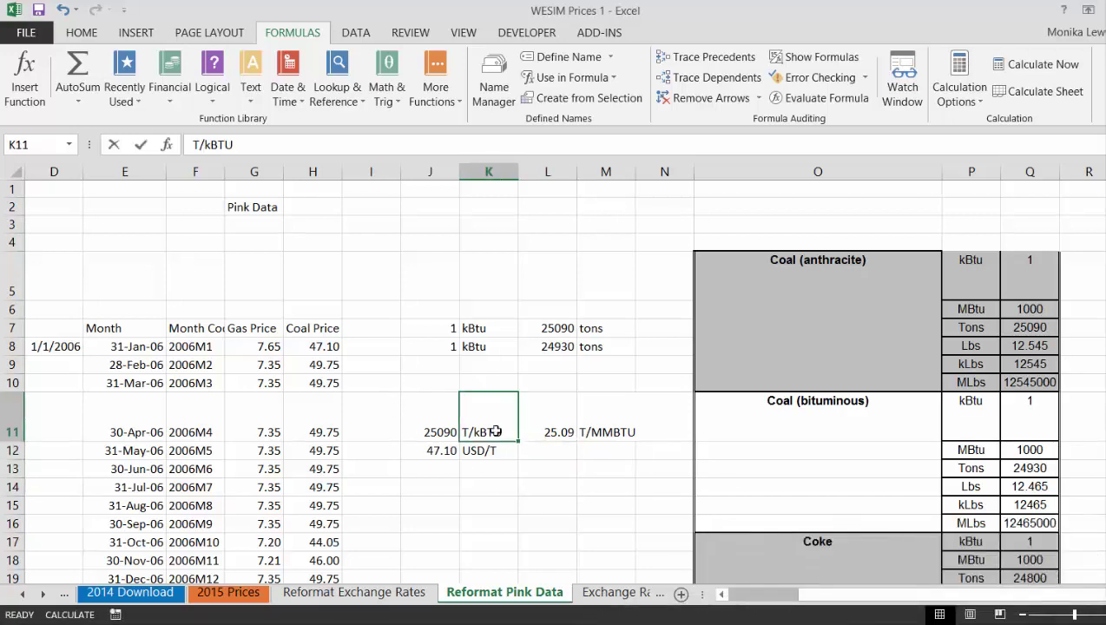
{"action": "type", "text": "KB"}
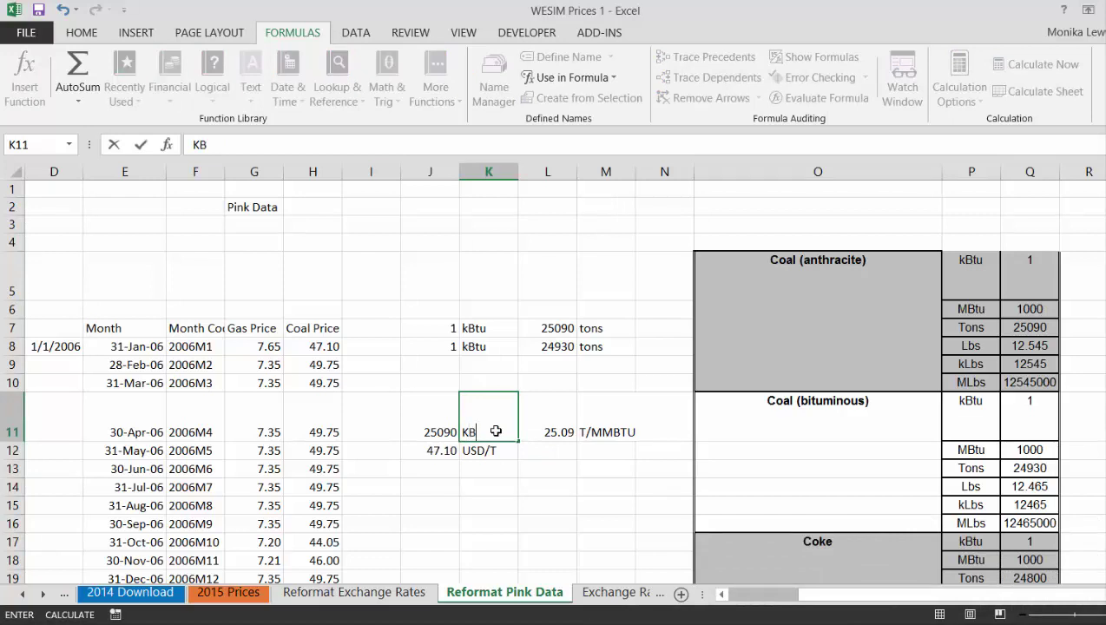
{"action": "key", "text": "BackSpace"}
{"action": "type", "text": "btu/T"}
{"action": "key", "text": "Return"}
{"action": "key", "text": "Up"}
{"action": "key", "text": "Right"}
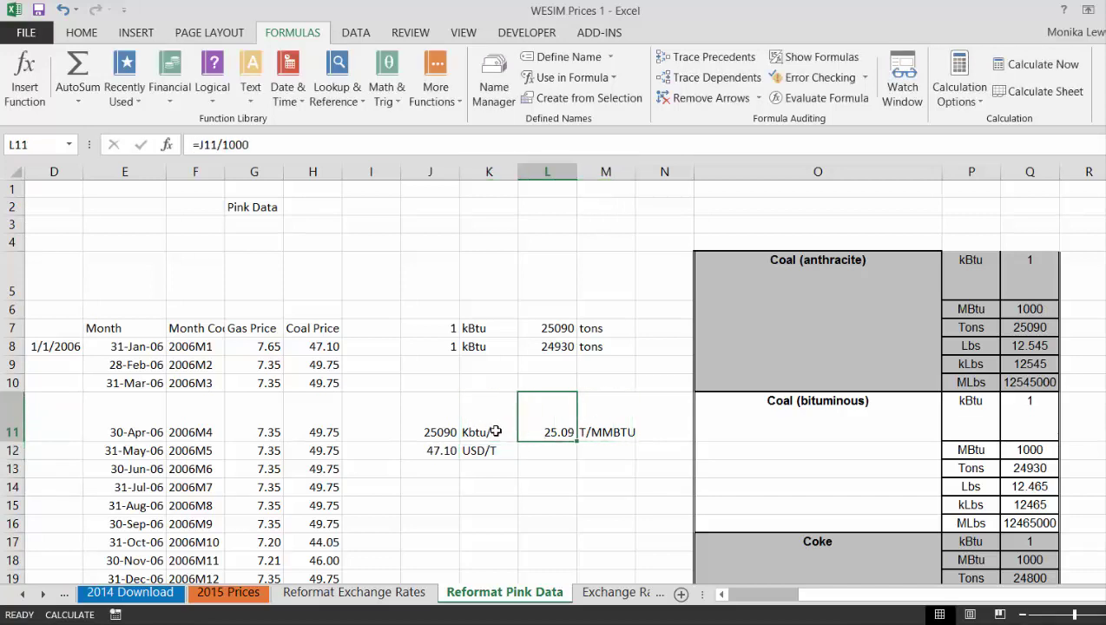
Change the unit label in M11 to MMBTU/T
{"action": "key", "text": "Right"}
{"action": "type", "text": "k"}
{"action": "key", "text": "BackSpace"}
{"action": "type", "text": "MM"}
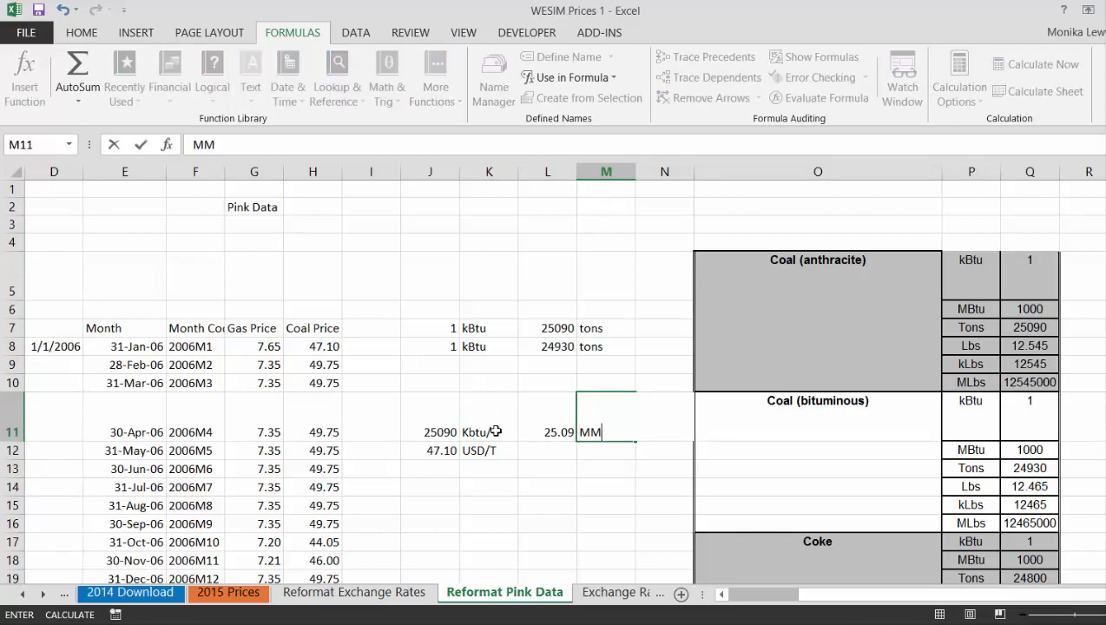
{"action": "type", "text": "BTU/T"}
{"action": "key", "text": "ctrl+Return"}
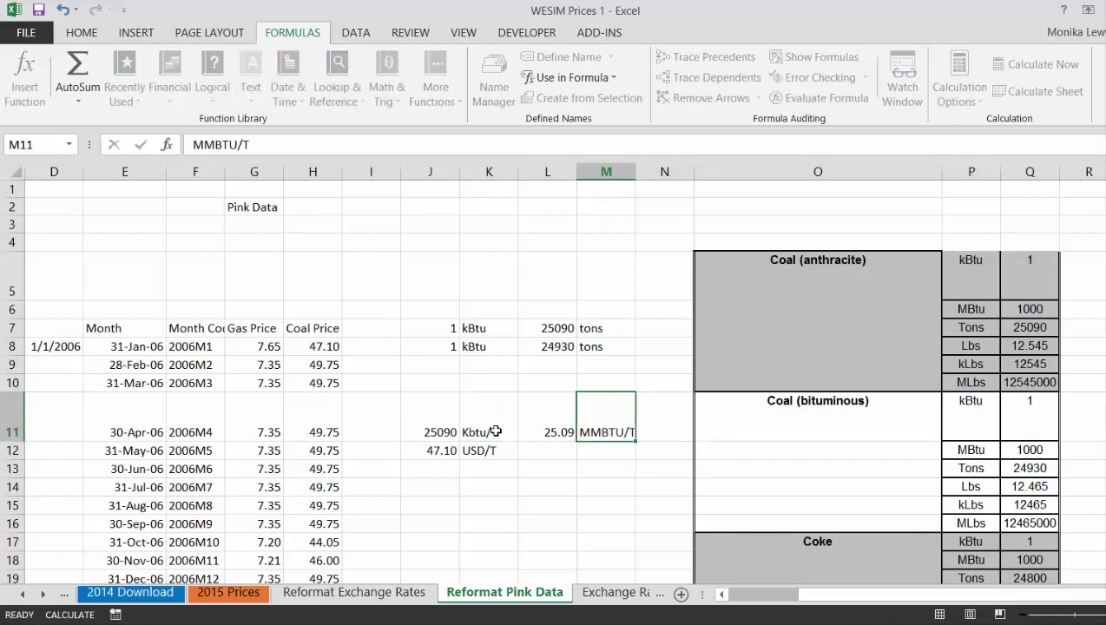
Calculate the reciprocal of the MMBTU/T factor in L12 with the formula =1/L11
{"action": "key", "text": "Down"}
{"action": "key", "text": "Left"}
{"action": "key", "text": "Left"}
{"action": "key", "text": "Left"}
{"action": "key", "text": "Right"}
{"action": "key", "text": "Right"}
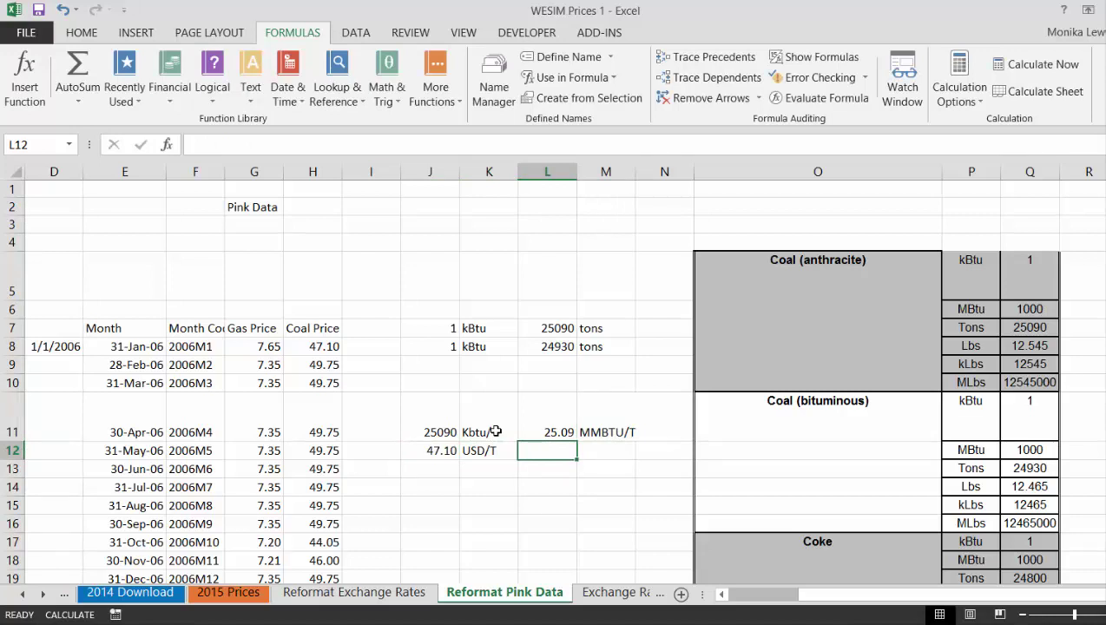
{"action": "type", "text": "=1/"}
{"action": "key", "text": "Up"}
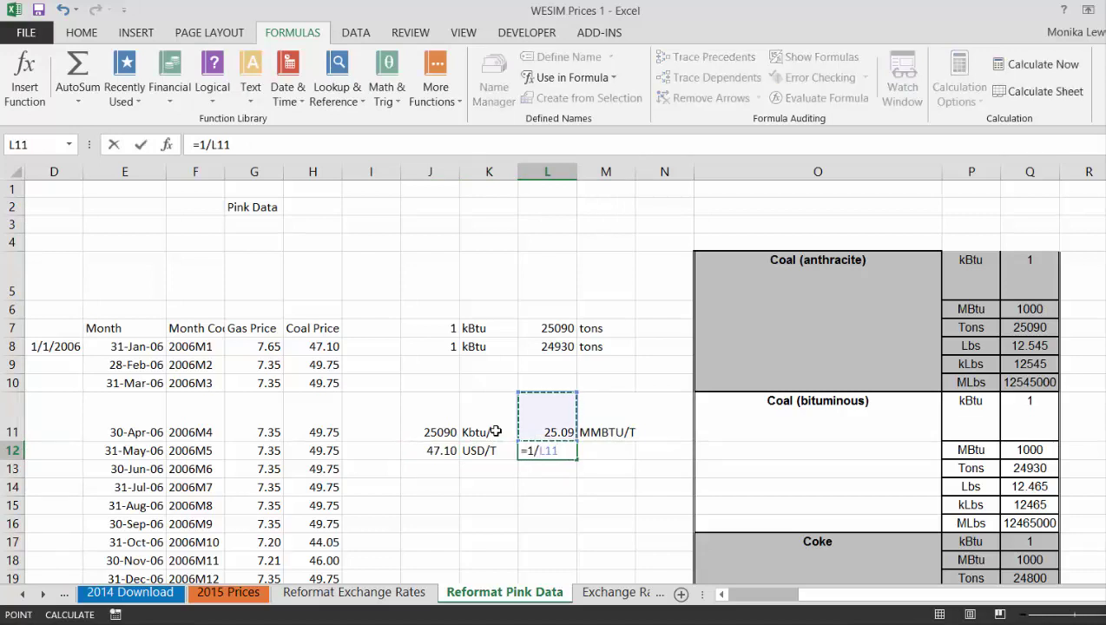
{"action": "key", "text": "Return"}
{"action": "key", "text": "Up"}
{"action": "key", "text": "Right"}
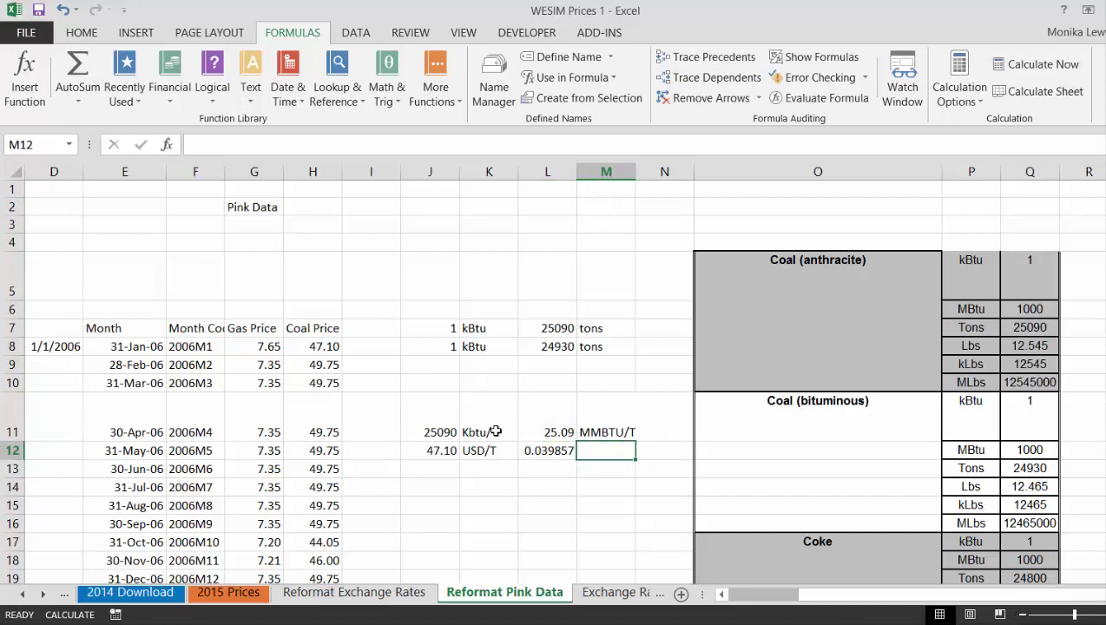
Label the reciprocal factor in L12 with the unit T/MMBTU in M12
{"action": "key", "text": "Left"}
{"action": "key", "text": "Right"}
{"action": "key", "text": "Left"}
{"action": "key", "text": "Left"}
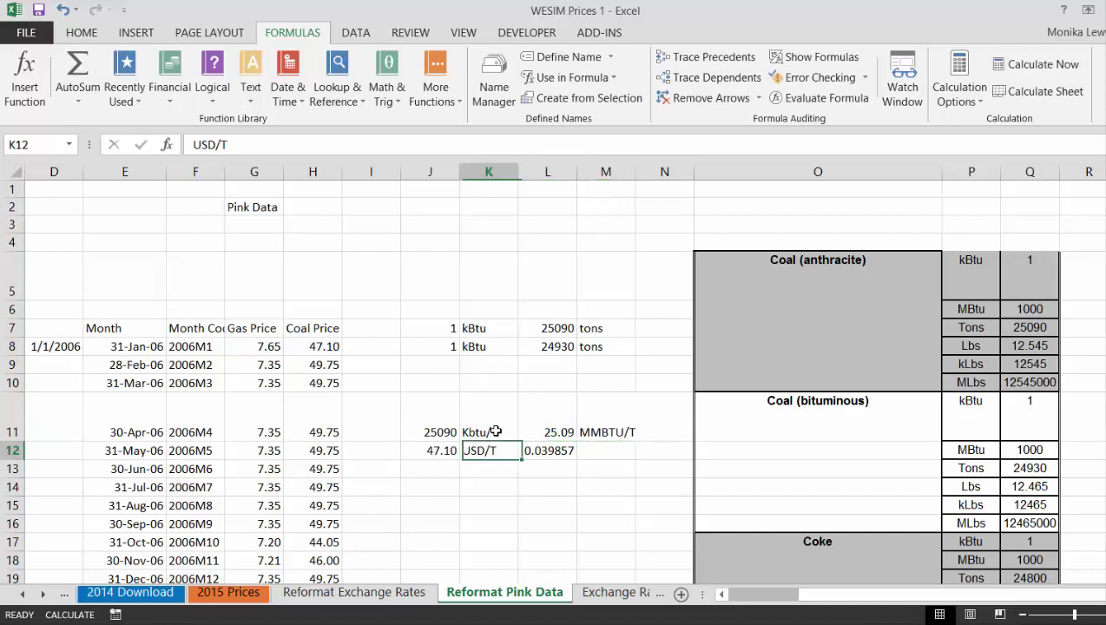
{"action": "key", "text": "Right"}
{"action": "key", "text": "Right"}
{"action": "type", "text": "T/"}
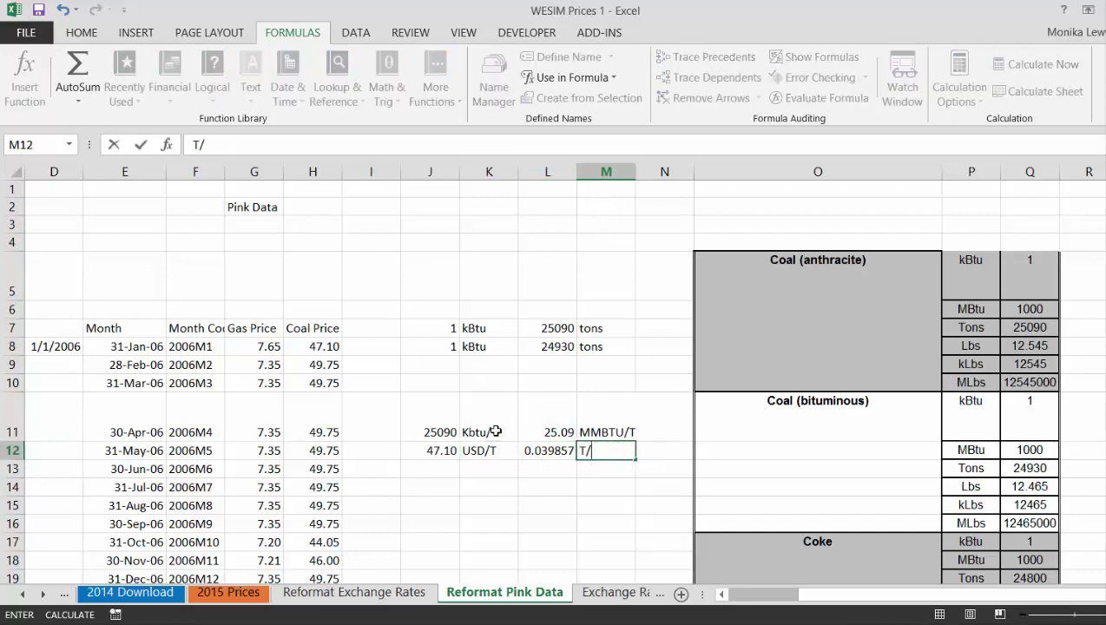
{"action": "type", "text": "MMBTU"}
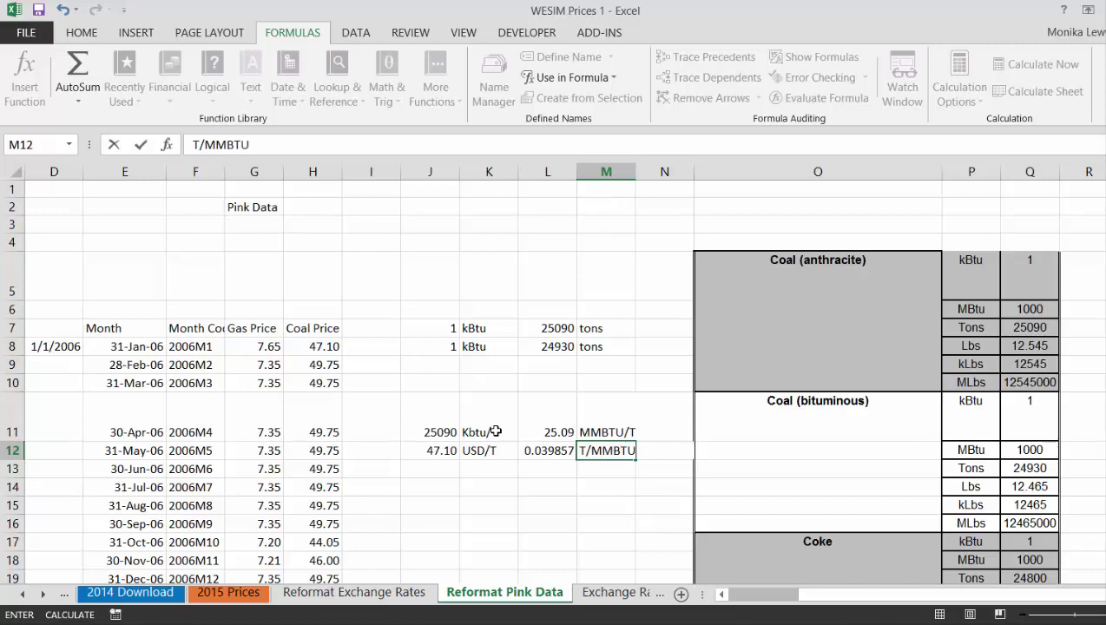
{"action": "key", "text": "Return"}
Convert the coal price to USD per MMBTU in J13 with the formula =J12*L12
{"action": "key", "text": "Left"}
{"action": "key", "text": "Left"}
{"action": "key", "text": "Left"}
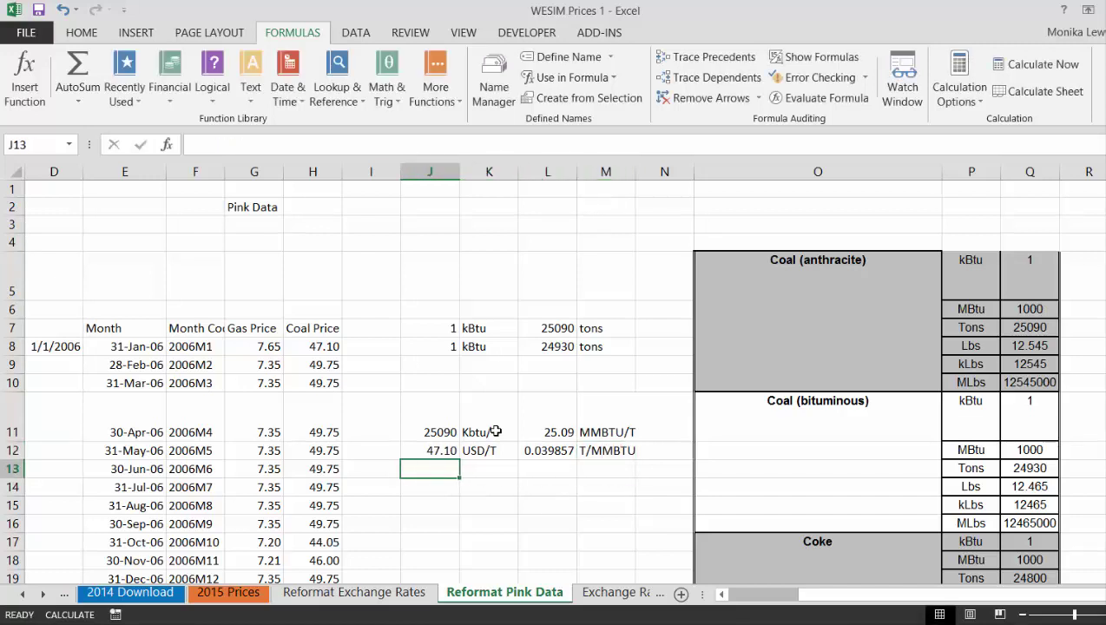
{"action": "type", "text": "="}
{"action": "key", "text": "Up"}
{"action": "type", "text": "*"}
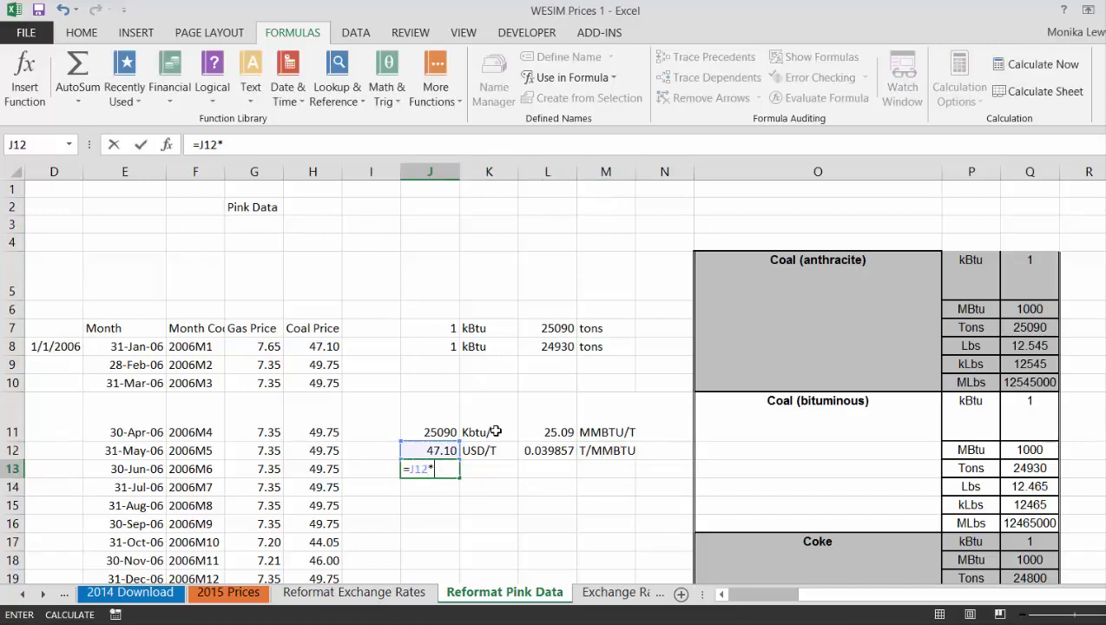
{"action": "key", "text": "Right"}
{"action": "key", "text": "Right"}
{"action": "key", "text": "Right"}
{"action": "key", "text": "Up"}
{"action": "key", "text": "Left"}
{"action": "key", "text": "Return"}
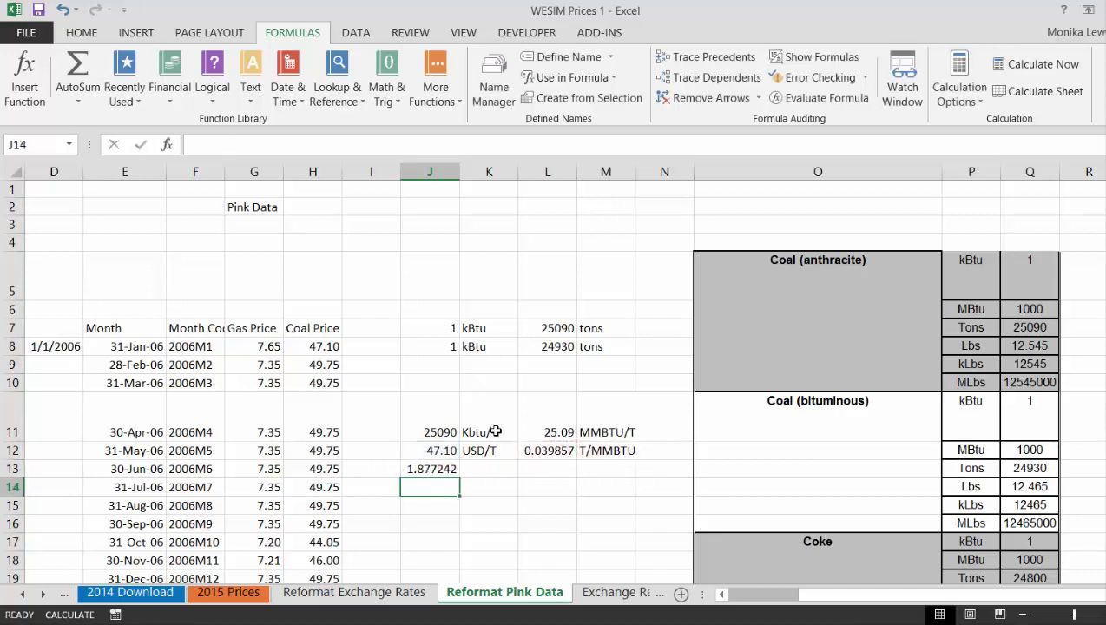
AutoFit the height of row 11 to its contents
{"action": "key", "text": "Left"}
{"action": "key", "text": "Left"}
{"action": "key", "text": "Right"}
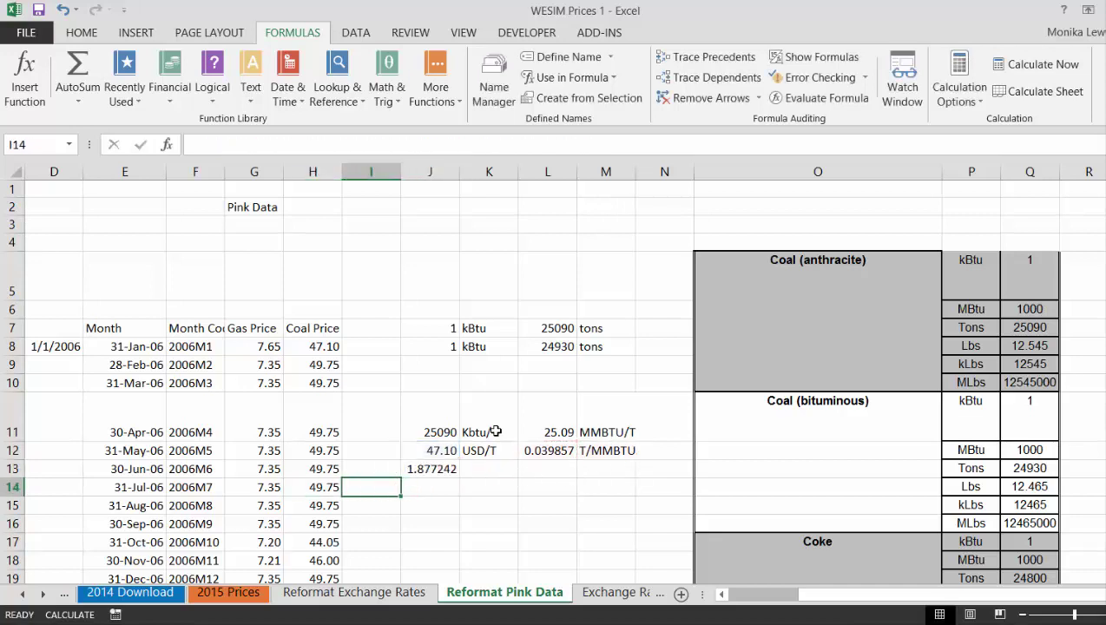
{"action": "key", "text": "Up"}
{"action": "key", "text": "Up"}
{"action": "key", "text": "Up"}
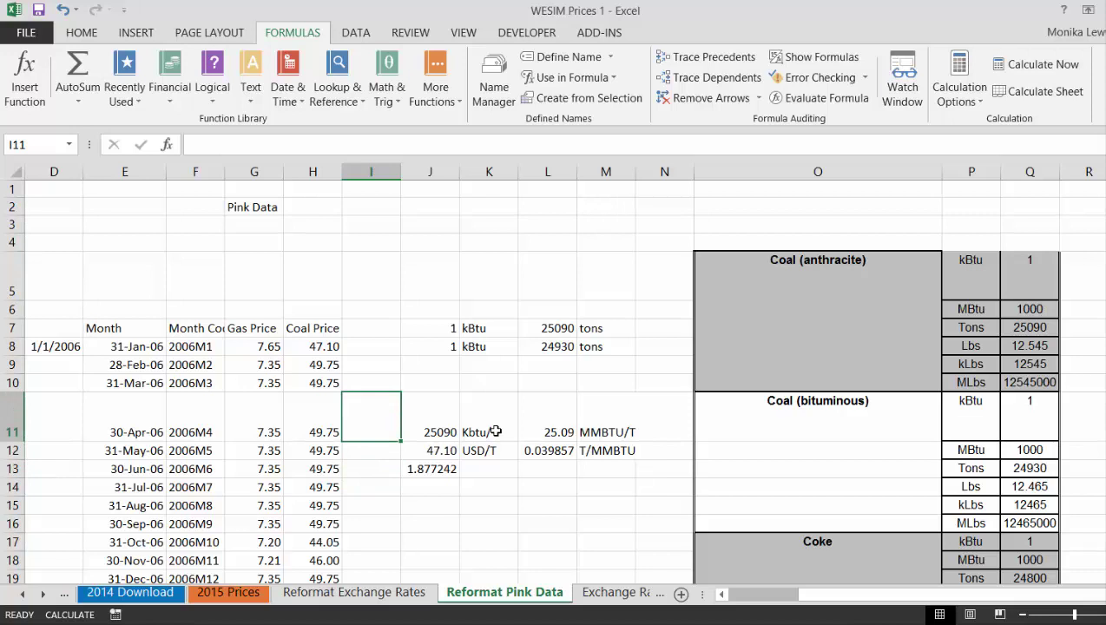
{"action": "key", "text": "shift+space"}
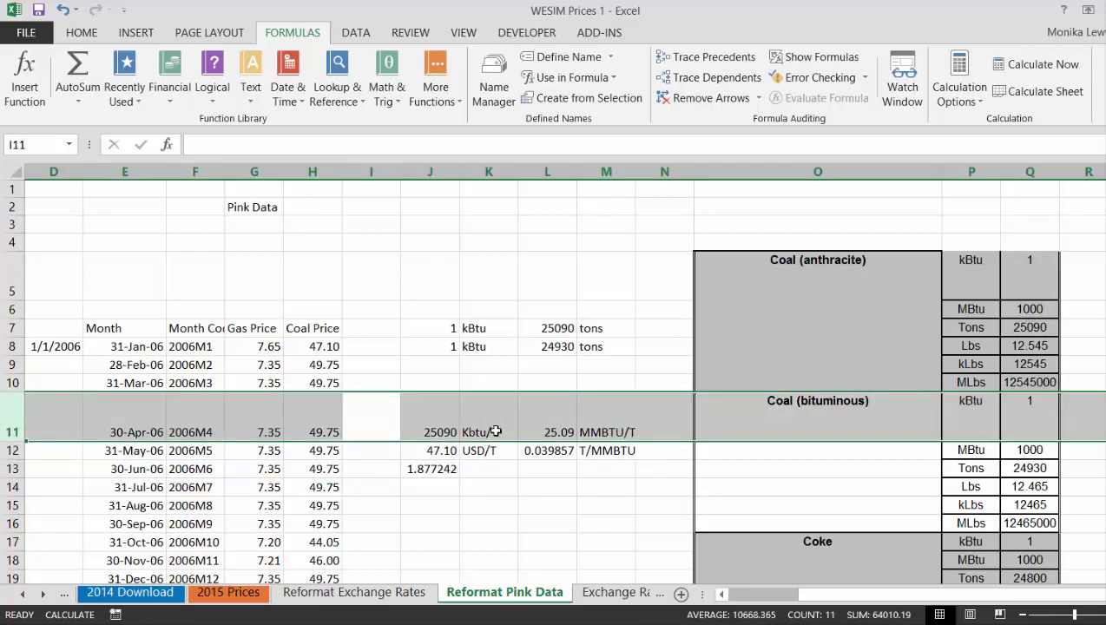
{"action": "key", "text": "alt"}
{"action": "key", "text": "o"}
{"action": "key", "text": "r"}
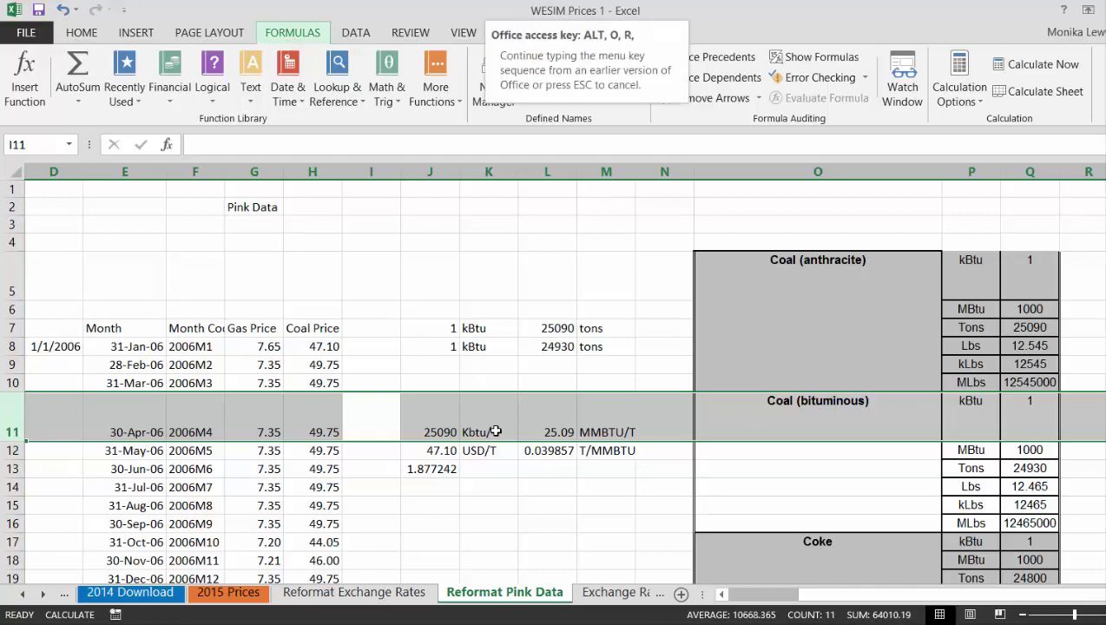
{"action": "key", "text": "a"}
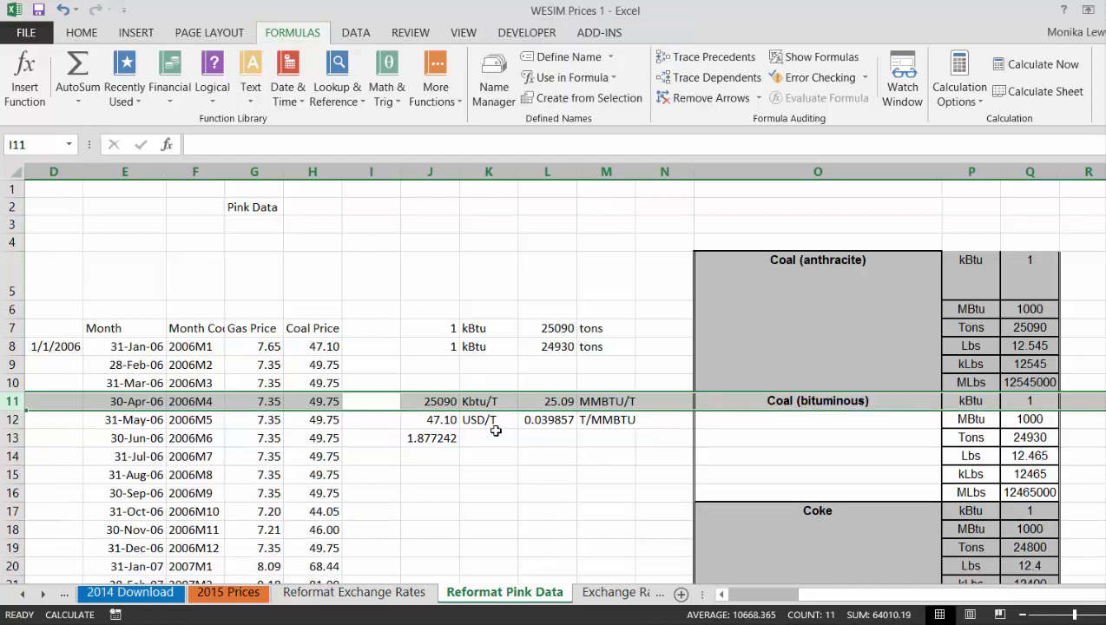
{"action": "key", "text": "Down"}
{"action": "key", "text": "Up"}
{"action": "key", "text": "Right"}
{"action": "key", "text": "Right"}
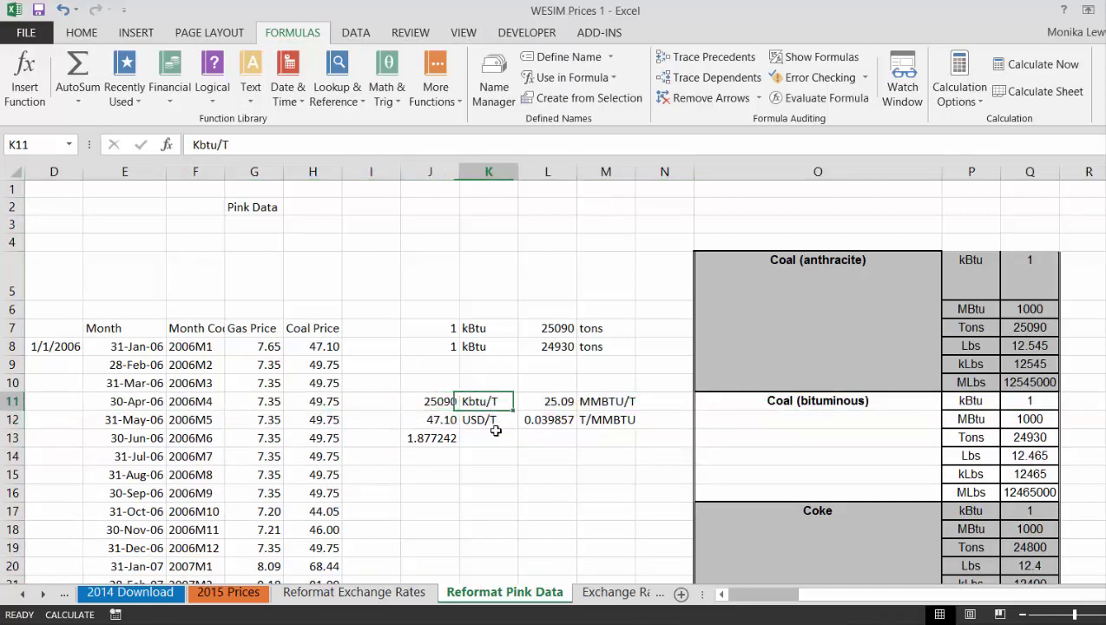
Select the entire row 5 of the sheet
{"action": "key", "text": "Right"}
{"action": "key", "text": "Up"}
{"action": "key", "text": "Up"}
{"action": "key", "text": "Up"}
{"action": "key", "text": "Up"}
{"action": "key", "text": "Up"}
{"action": "key", "text": "Up"}
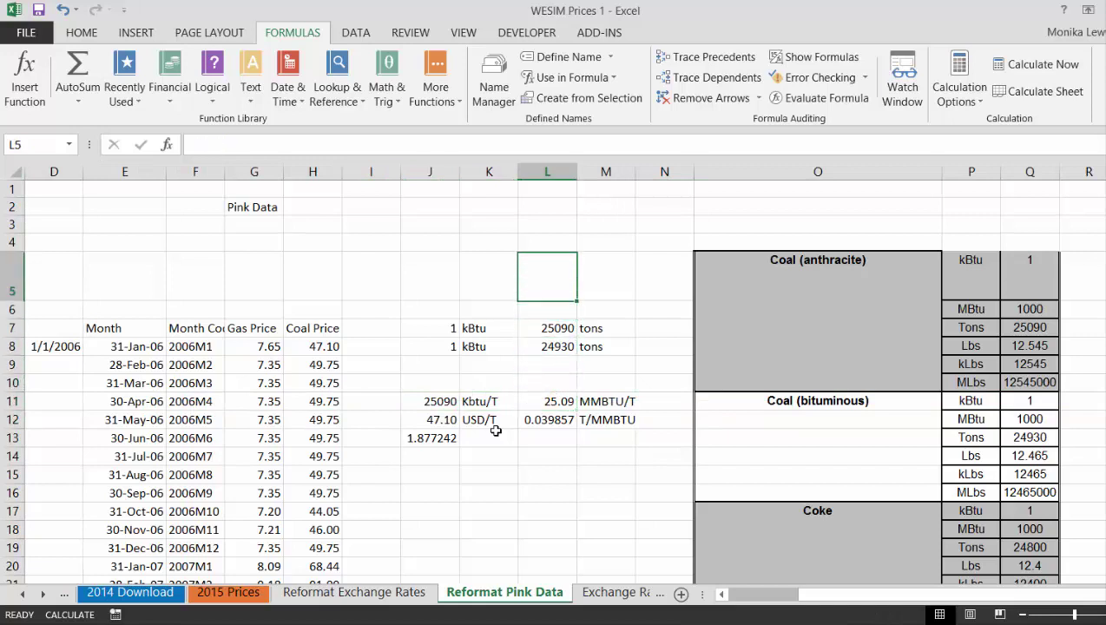
{"action": "key", "text": "shift+space"}
{"action": "key", "text": "alt"}
{"action": "key", "text": "r"}
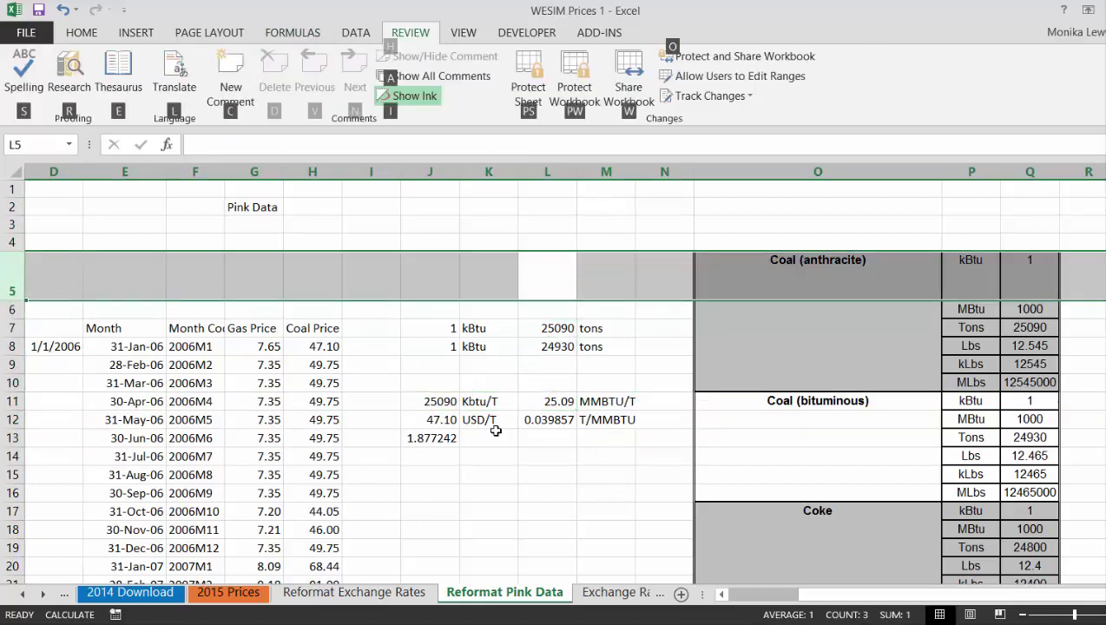
{"action": "key", "text": "o"}
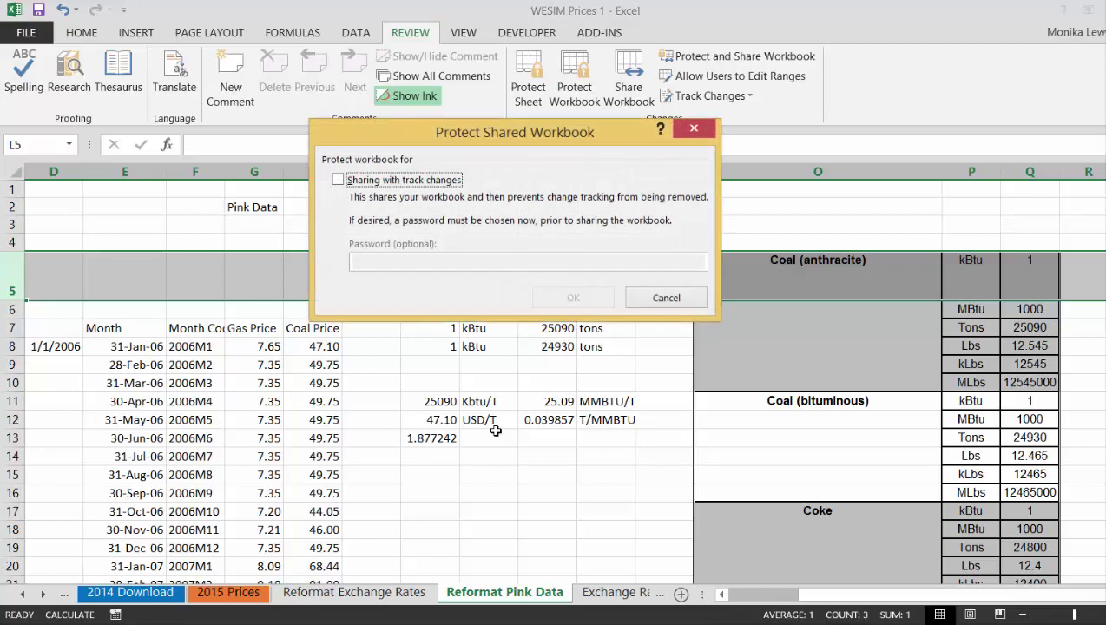
{"action": "key", "text": "Escape"}
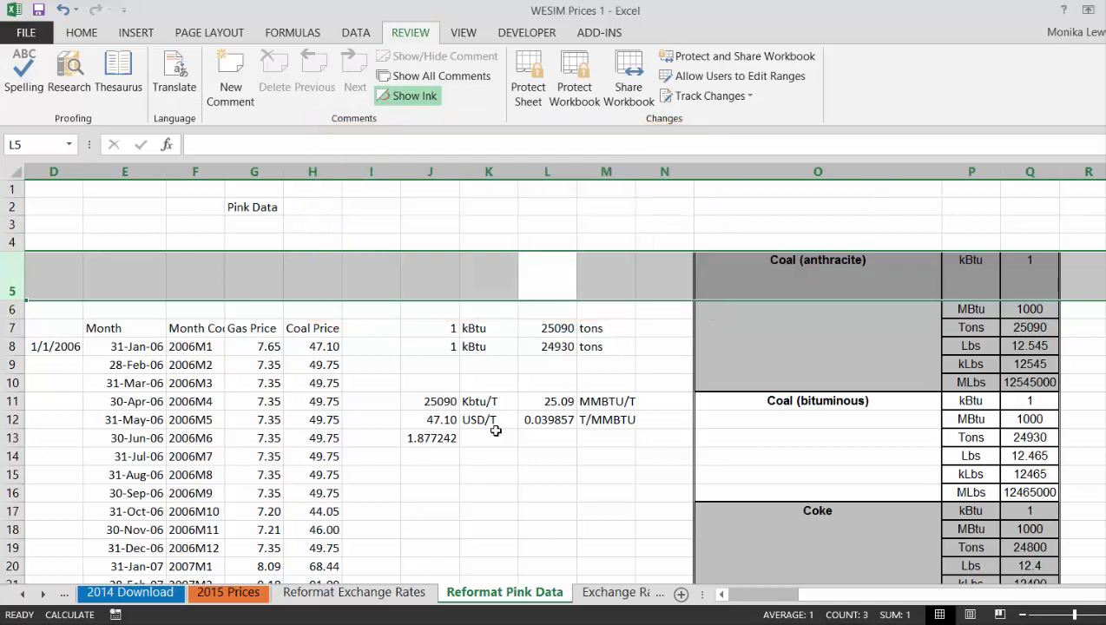
AutoFit the height of row 5 to its contents
{"action": "key", "text": "alt"}
{"action": "key", "text": "o"}
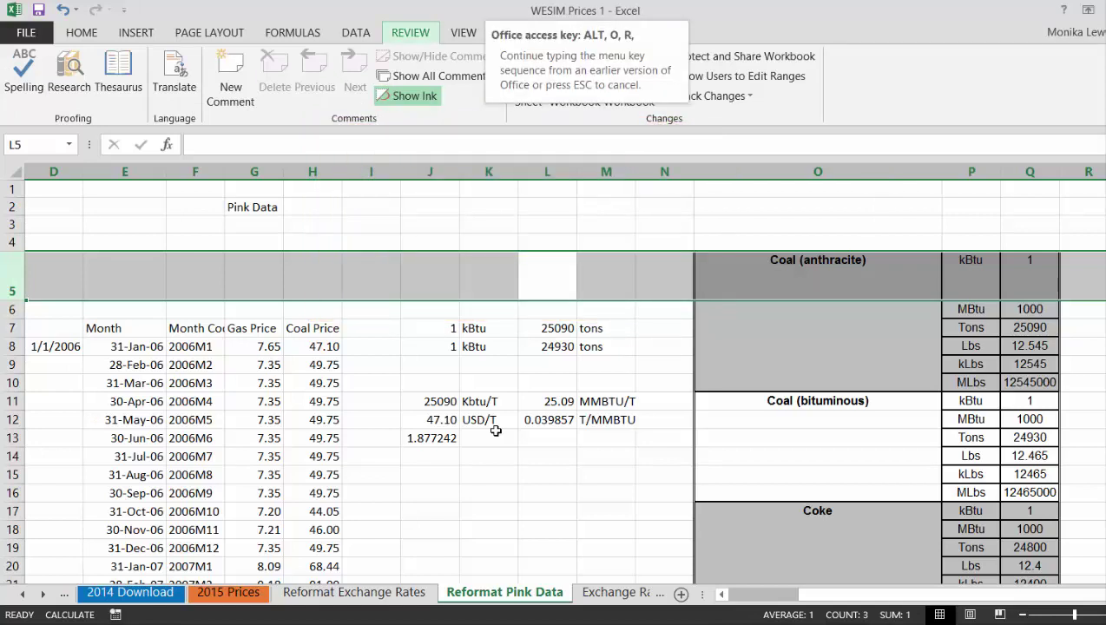
{"action": "key", "text": "a"}
Check which source cell the bituminous coal factor in L8 refers to
{"action": "key", "text": "Down"}
{"action": "key", "text": "Down"}
{"action": "key", "text": "Down"}
{"action": "key", "text": "Down"}
{"action": "key", "text": "Down"}
{"action": "key", "text": "Down"}
{"action": "key", "text": "Down"}
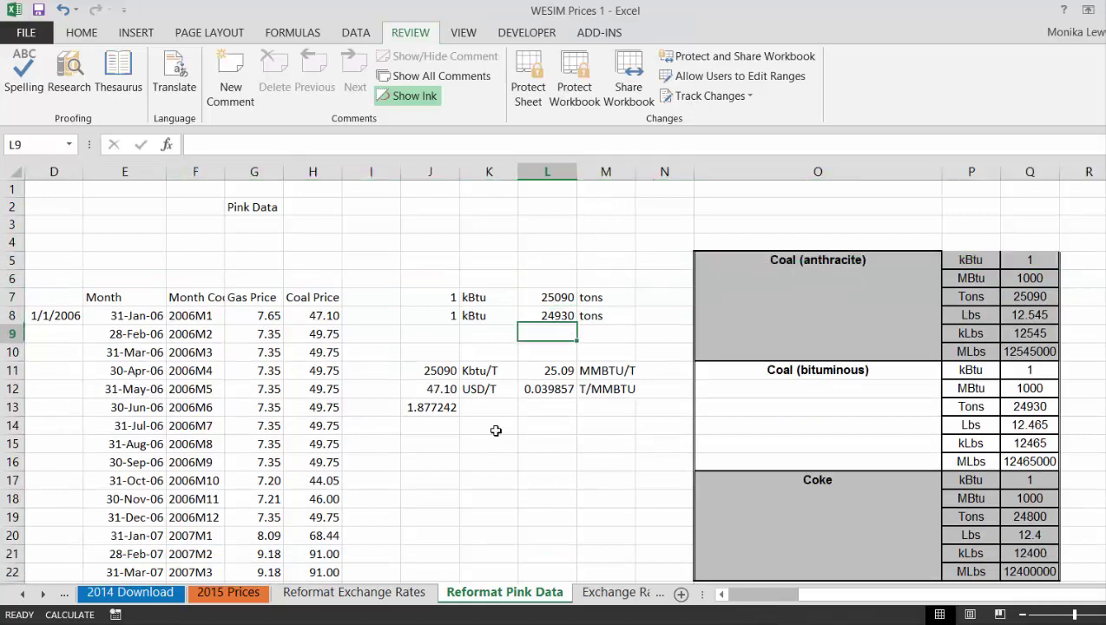
{"action": "key", "text": "Up"}
{"action": "key", "text": "Up"}
{"action": "key", "text": "Up"}
{"action": "key", "text": "Up"}
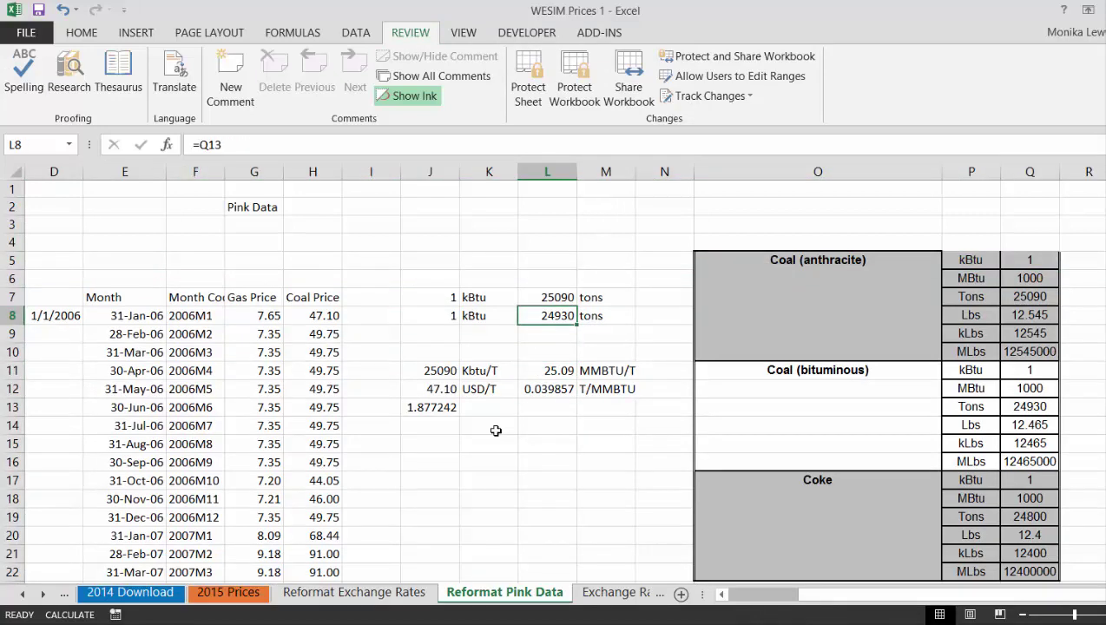
Link the Kbtu/T factor in J11 to the bituminous coal value with the formula =L8
{"action": "key", "text": "Down"}
{"action": "key", "text": "Down"}
{"action": "key", "text": "Down"}
{"action": "key", "text": "Left"}
{"action": "key", "text": "Left"}
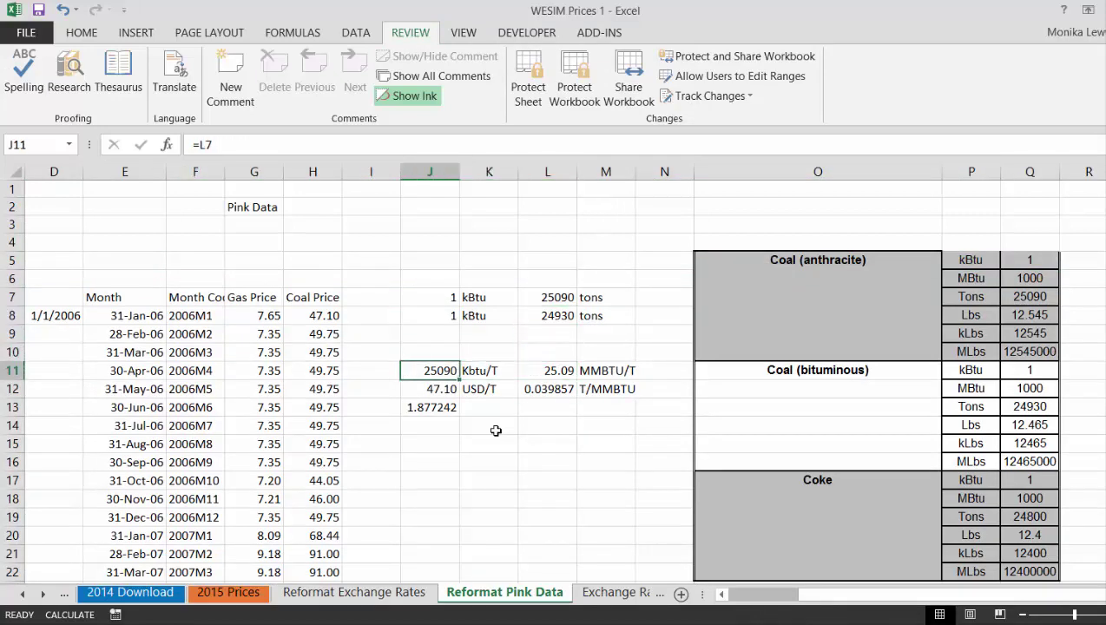
{"action": "type", "text": "="}
{"action": "key", "text": "Up"}
{"action": "key", "text": "Up"}
{"action": "key", "text": "Up"}
{"action": "key", "text": "Up"}
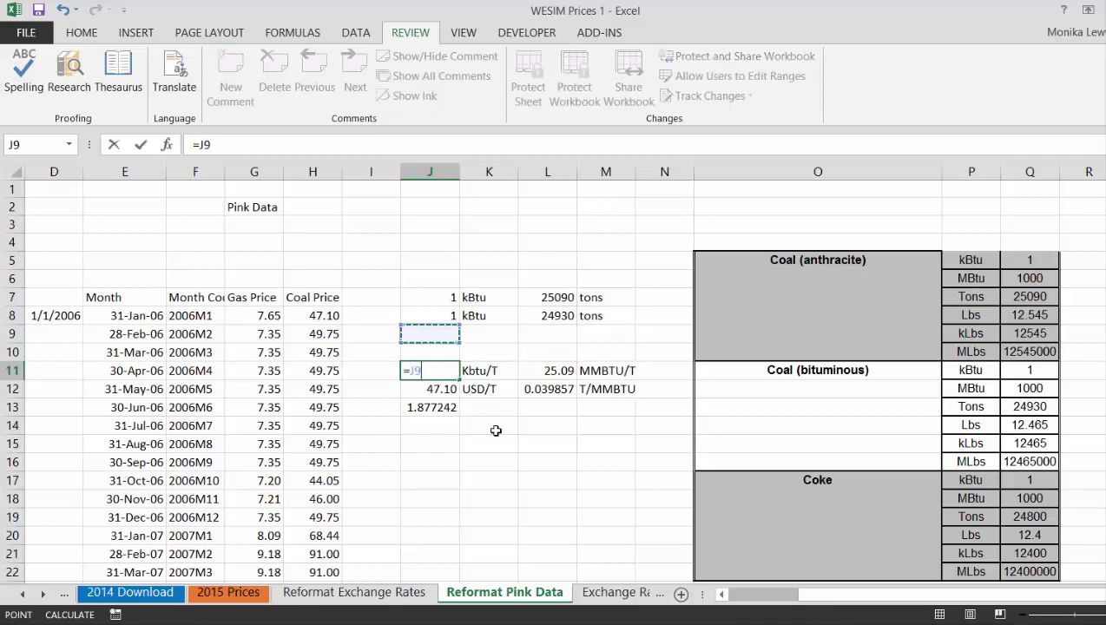
{"action": "key", "text": "Right"}
{"action": "key", "text": "Right"}
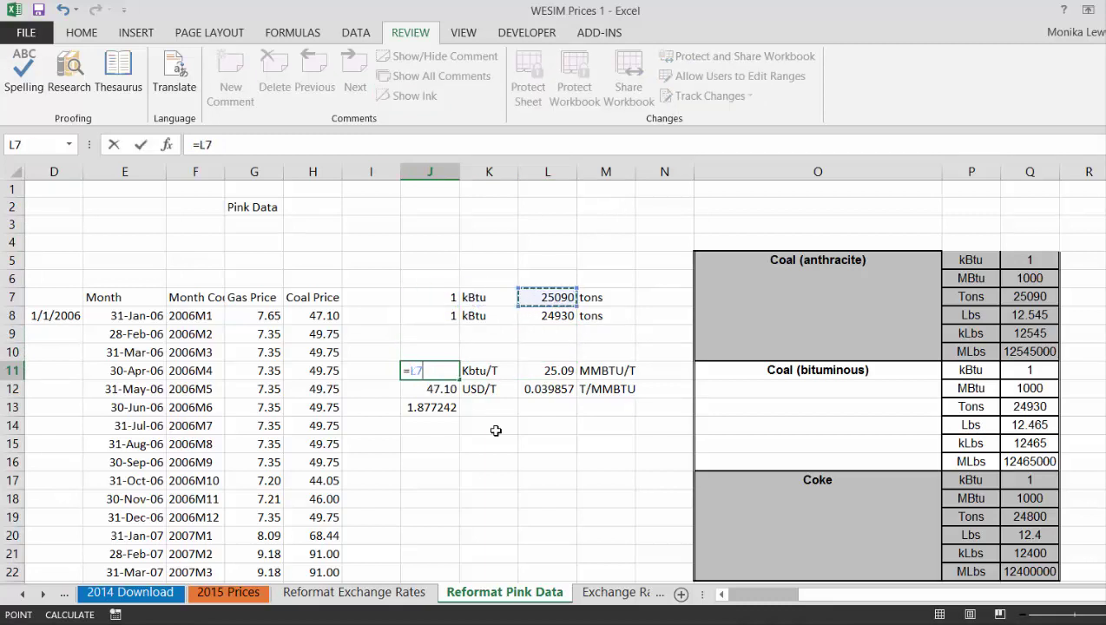
{"action": "key", "text": "Down"}
{"action": "key", "text": "Return"}
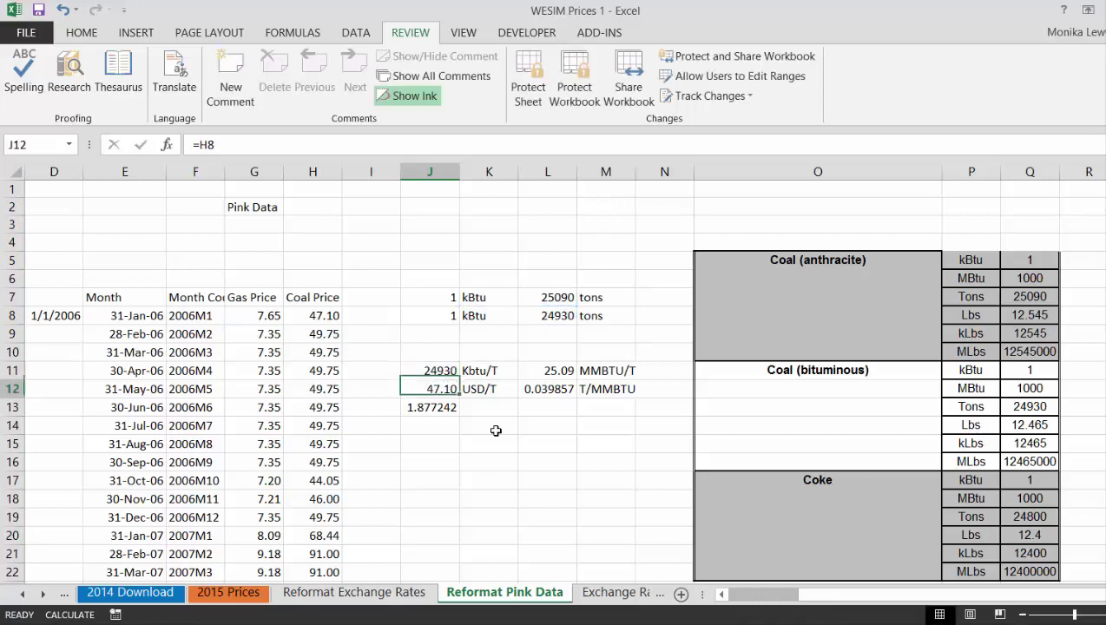
Link the Kbtu/T factor in J11 back to the anthracite coal value with the formula =L7
{"action": "key", "text": "Up"}
{"action": "type", "text": "="}
{"action": "key", "text": "Up"}
{"action": "key", "text": "Up"}
{"action": "key", "text": "Up"}
{"action": "key", "text": "Up"}
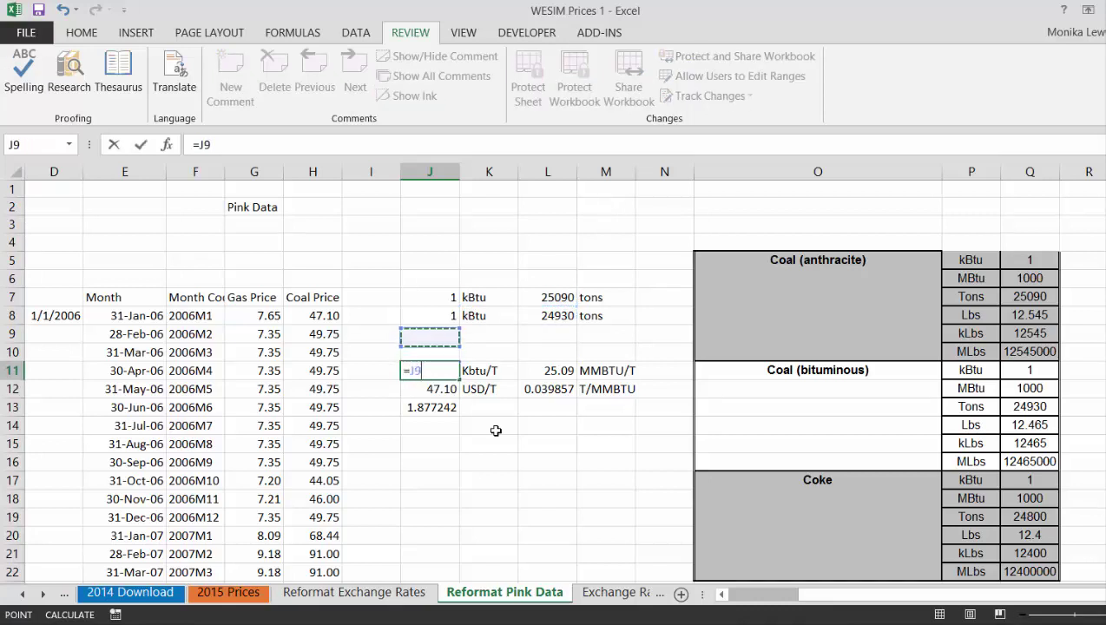
{"action": "key", "text": "Right"}
{"action": "key", "text": "Right"}
{"action": "key", "text": "Return"}
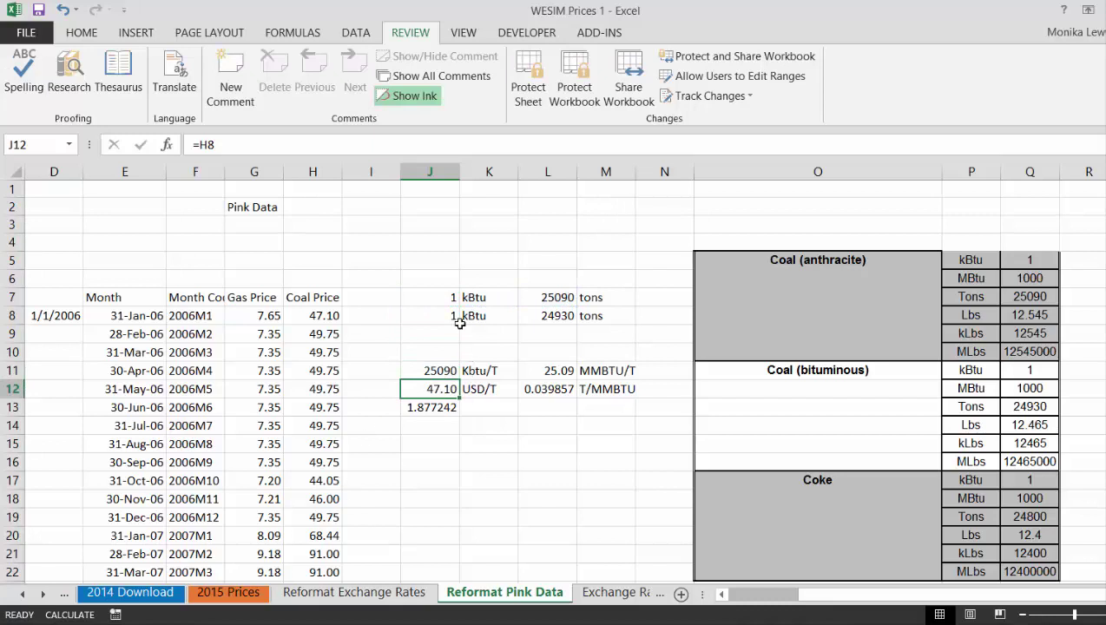
Switch the Kbtu/T factor in J11 to the bituminous coal value with =L8 and recalculate the dependent conversions
{"action": "key", "text": "Left"}
{"action": "key", "text": "Up"}
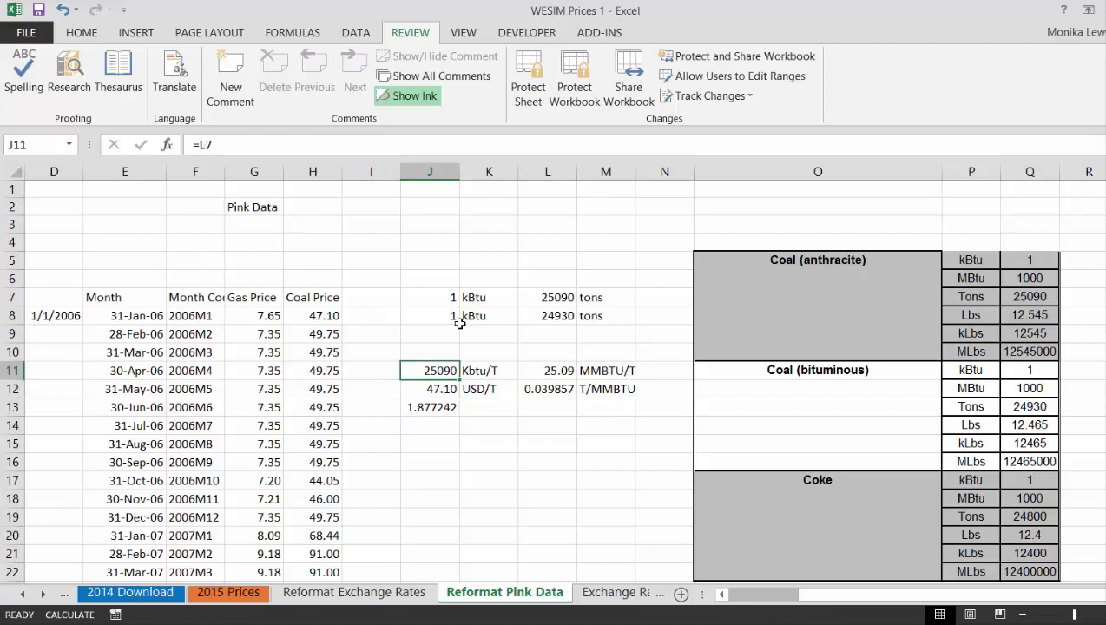
{"action": "type", "text": "="}
{"action": "key", "text": "Up"}
{"action": "key", "text": "Up"}
{"action": "key", "text": "Up"}
{"action": "key", "text": "Right"}
{"action": "key", "text": "Right"}
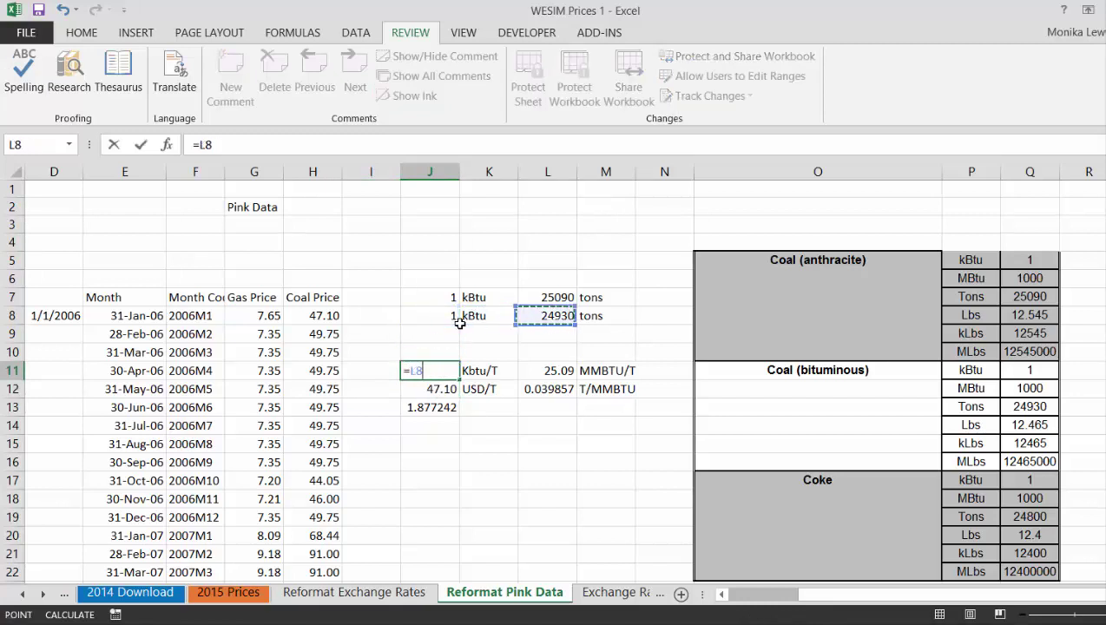
{"action": "key", "text": "ctrl+Return"}
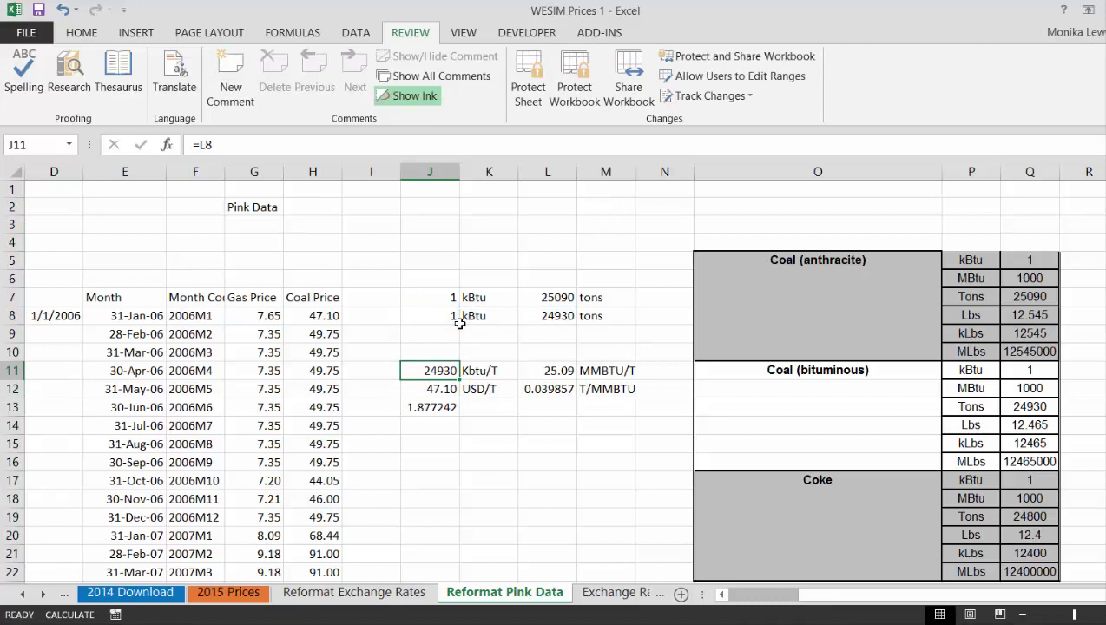
{"action": "key", "text": "F9"}
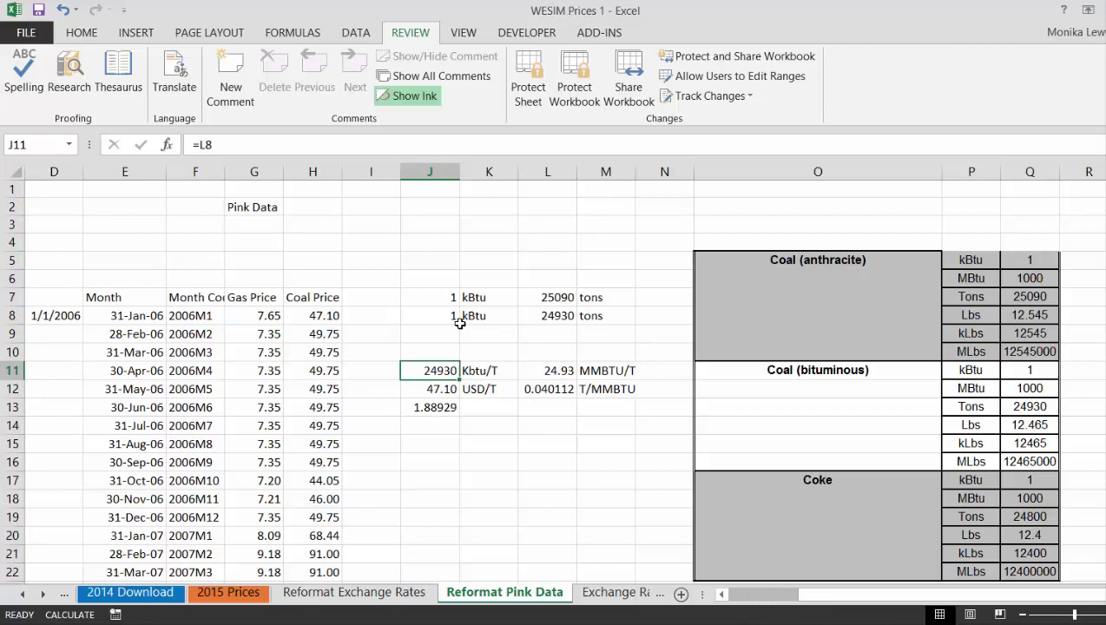
Add a second Coal Price column header in I7
{"action": "key", "text": "Left"}
{"action": "key", "text": "Left"}
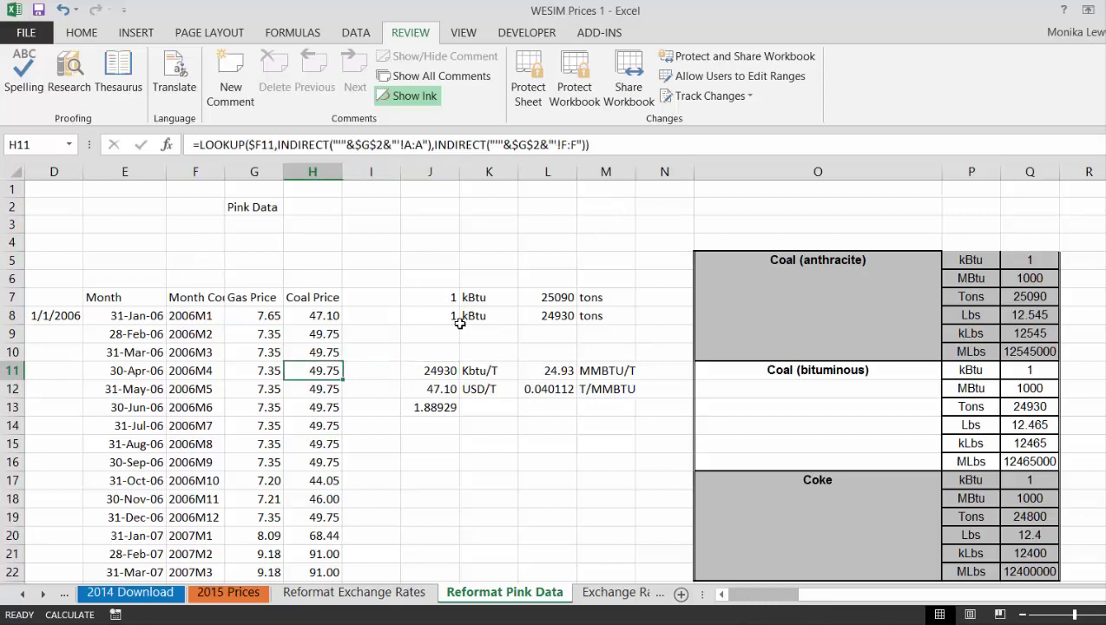
{"action": "key", "text": "Up"}
{"action": "key", "text": "Up"}
{"action": "key", "text": "Up"}
{"action": "key", "text": "Up"}
{"action": "key", "text": "Right"}
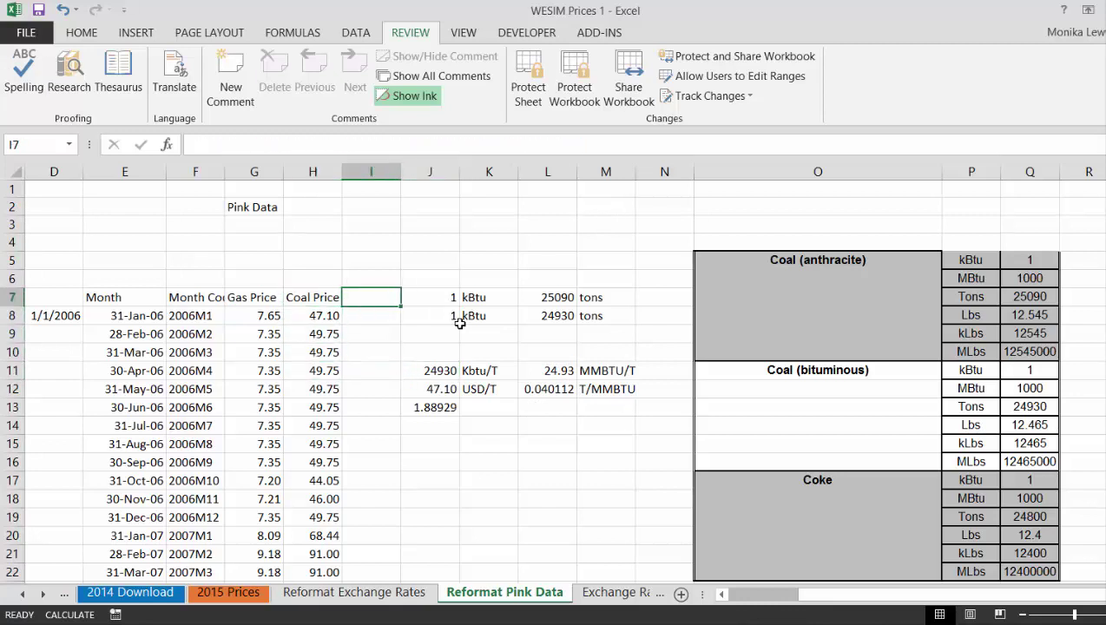
{"action": "type", "text": "Coal"}
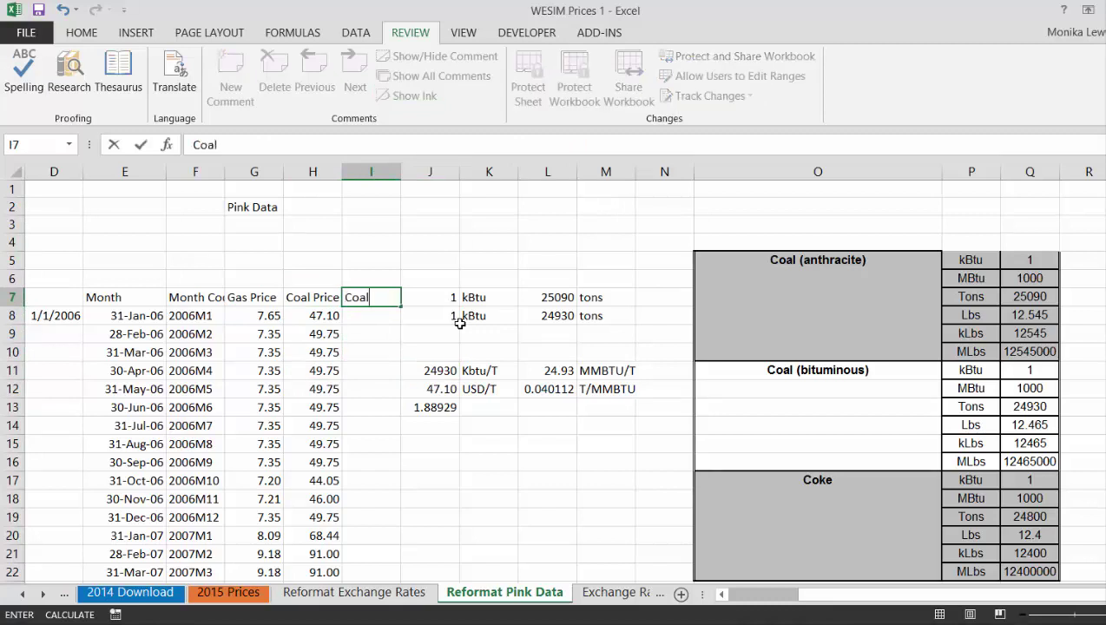
{"action": "type", "text": " Price"}
{"action": "key", "text": "Return"}
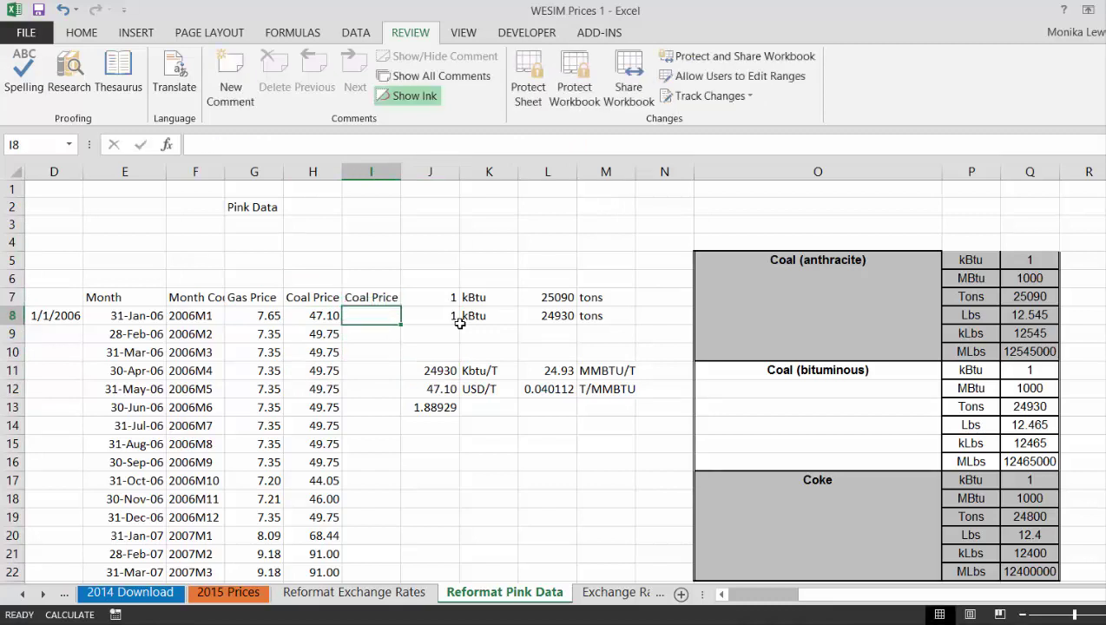
{"action": "type", "text": "="}
{"action": "key", "text": "Left"}
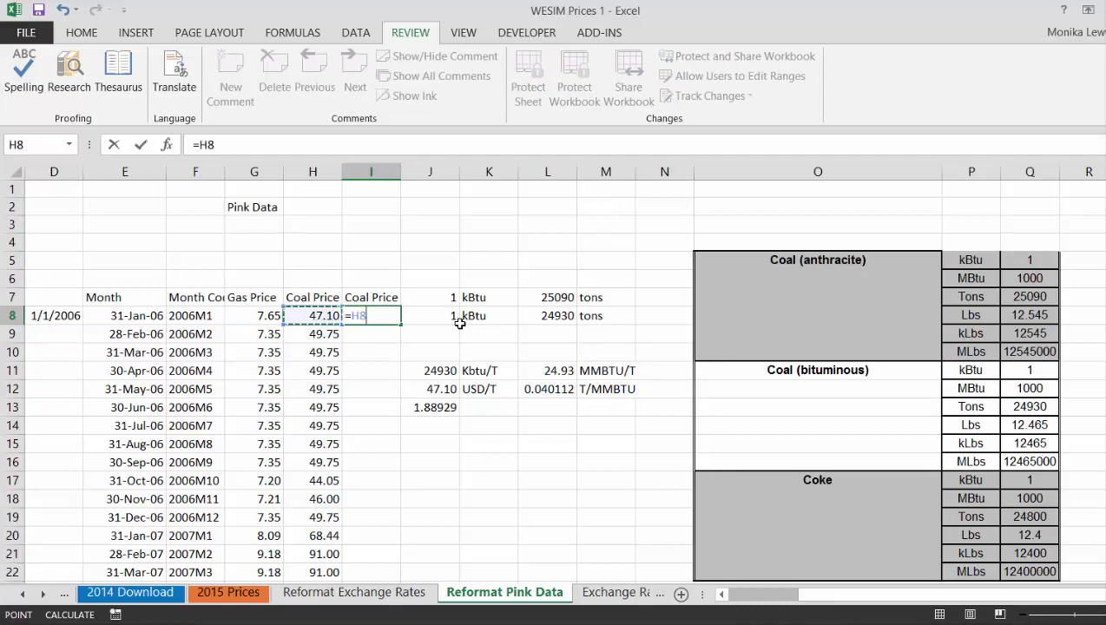
{"action": "key", "text": "Escape"}
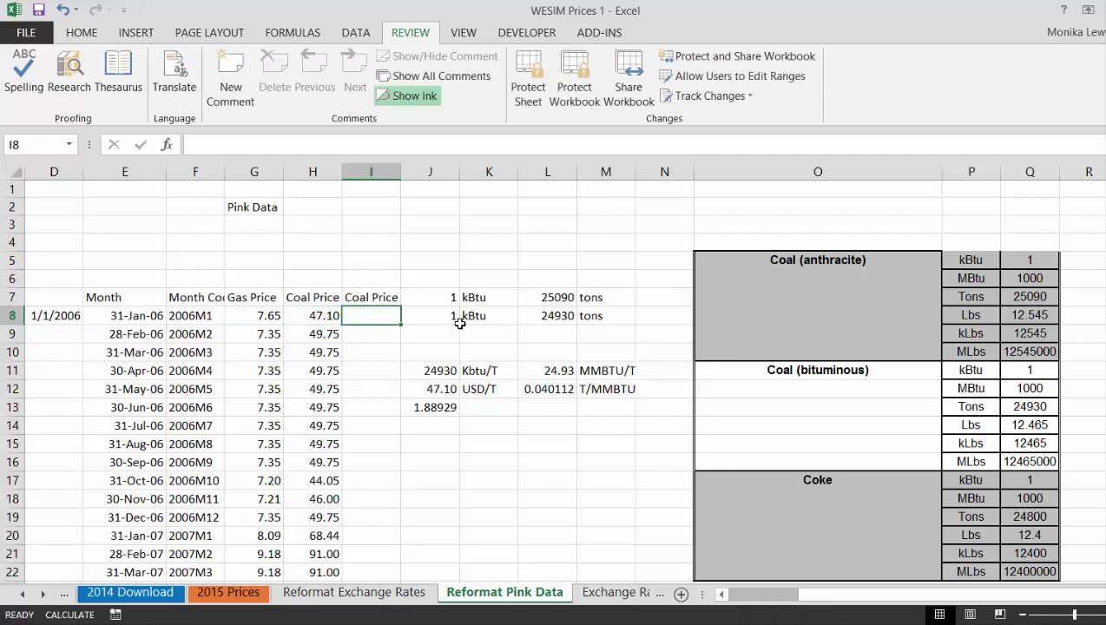
Calculate the anthracite coal factor in MMBTU per ton in N7 with the formula =L7/1000
{"action": "key", "text": "Right"}
{"action": "key", "text": "Right"}
{"action": "key", "text": "Right"}
{"action": "key", "text": "Right"}
{"action": "key", "text": "Up"}
{"action": "key", "text": "Right"}
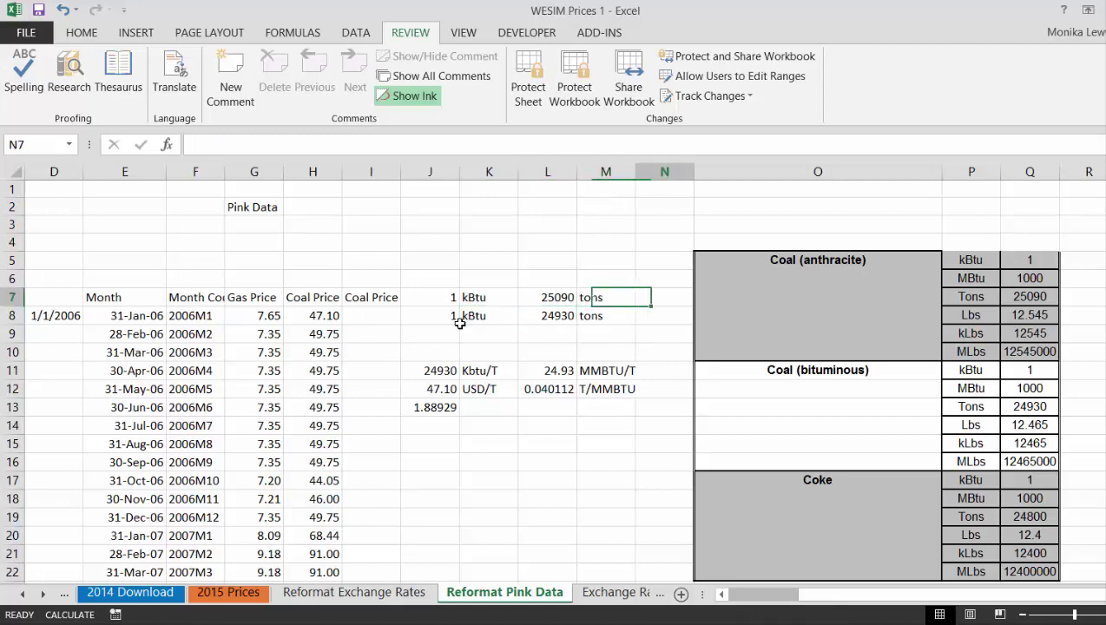
{"action": "type", "text": "="}
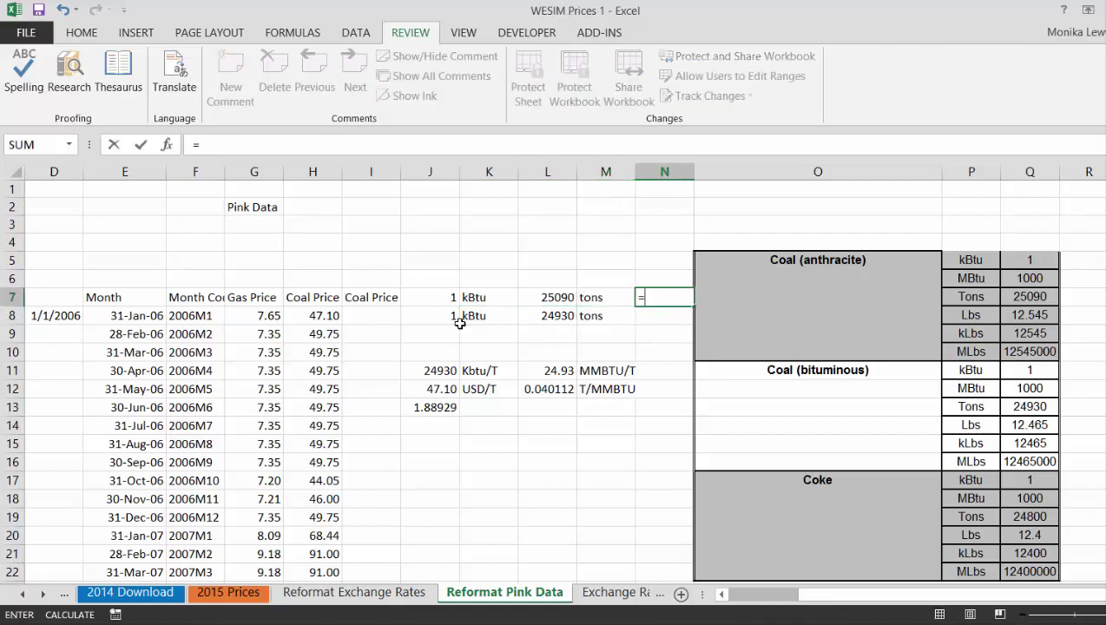
{"action": "key", "text": "Left"}
{"action": "key", "text": "Left"}
{"action": "type", "text": "/1"}
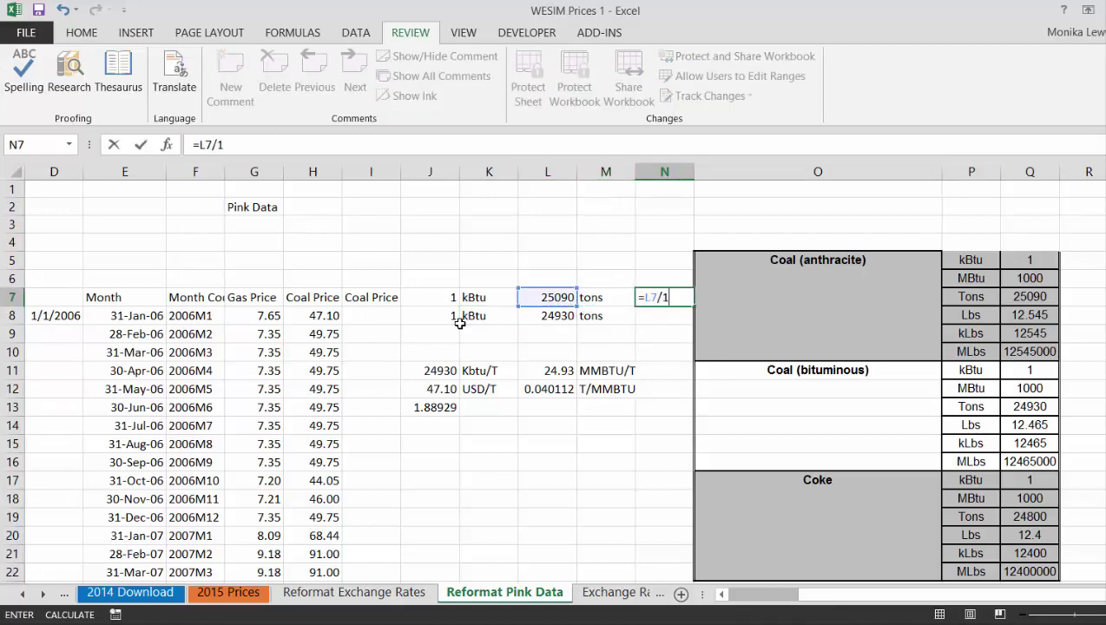
{"action": "type", "text": "000"}
{"action": "key", "text": "Return"}
Change the formula in N7 to its reciprocal, =1/(L7/1000), and fill it down to N8
{"action": "key", "text": "Up"}
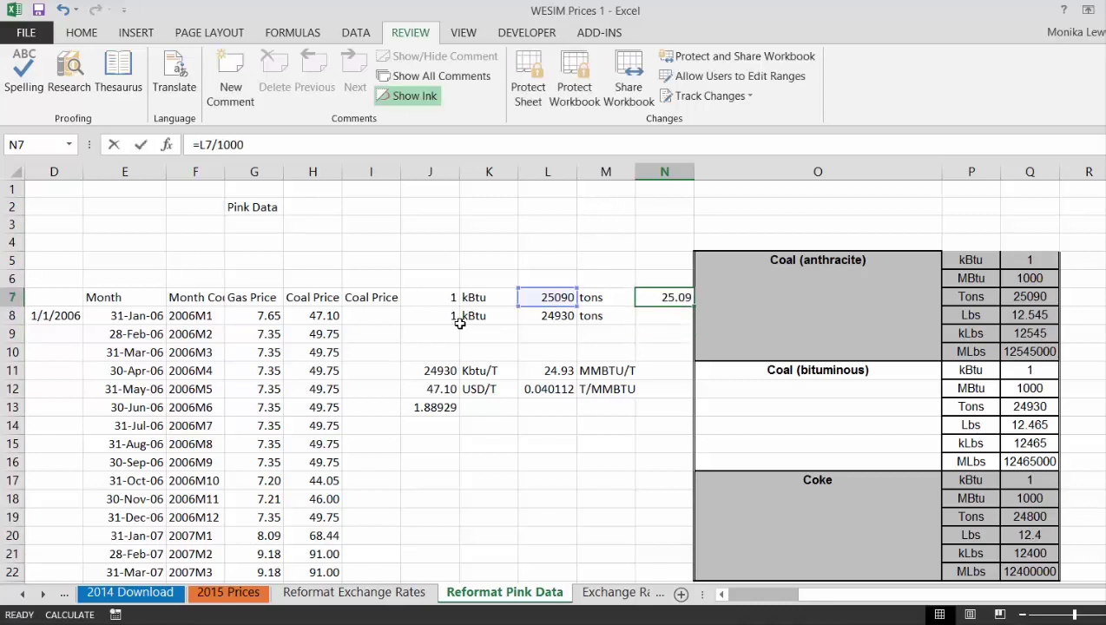
{"action": "key", "text": "F2"}
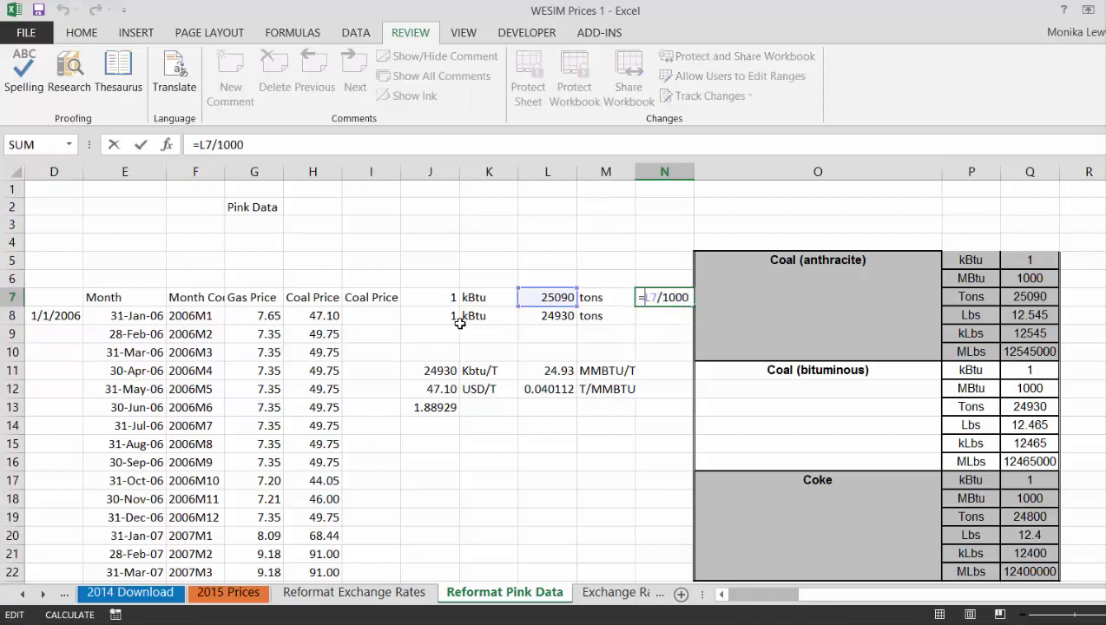
{"action": "type", "text": "1"}
{"action": "type", "text": "/("}
{"action": "key", "text": "Return"}
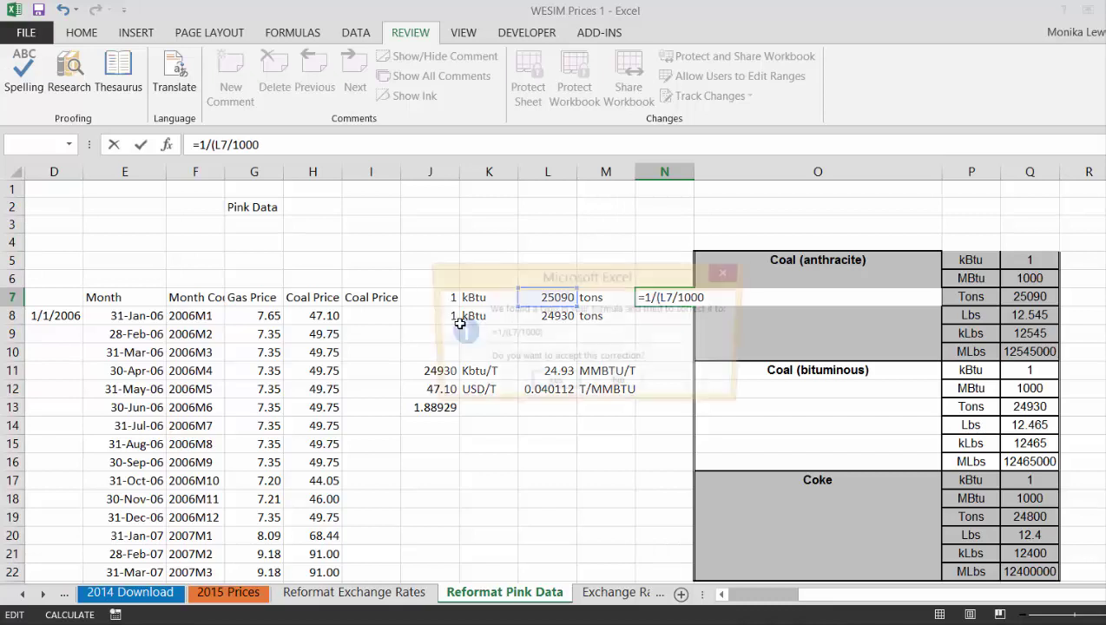
{"action": "key", "text": "Return"}
{"action": "key", "text": "shift+Up"}
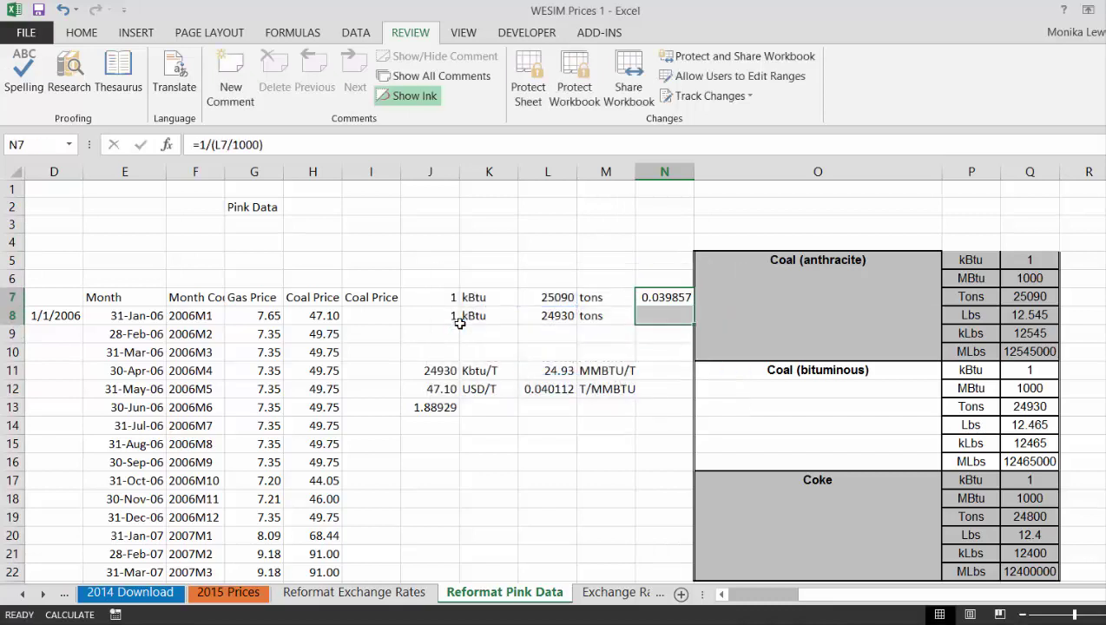
{"action": "key", "text": "ctrl+d"}
Convert the coal price in I8 with the formula =H8*$N$8 and fill it down the second Coal Price column
{"action": "key", "text": "Left"}
{"action": "key", "text": "Left"}
{"action": "key", "text": "Left"}
{"action": "key", "text": "Right"}
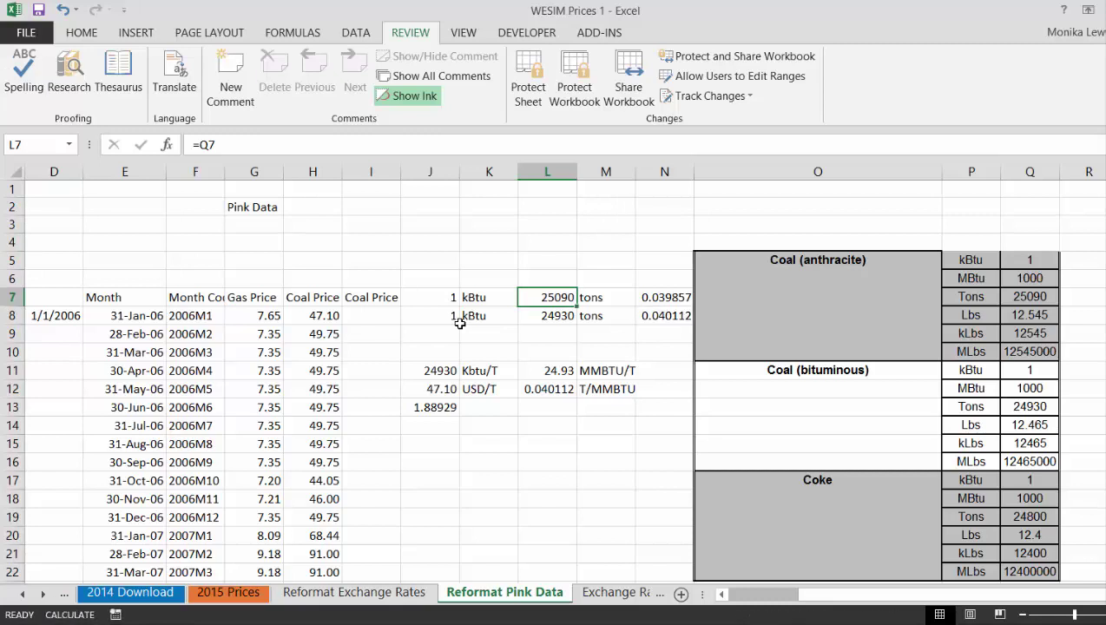
{"action": "key", "text": "Left"}
{"action": "key", "text": "Left"}
{"action": "key", "text": "Left"}
{"action": "key", "text": "Down"}
{"action": "type", "text": "="}
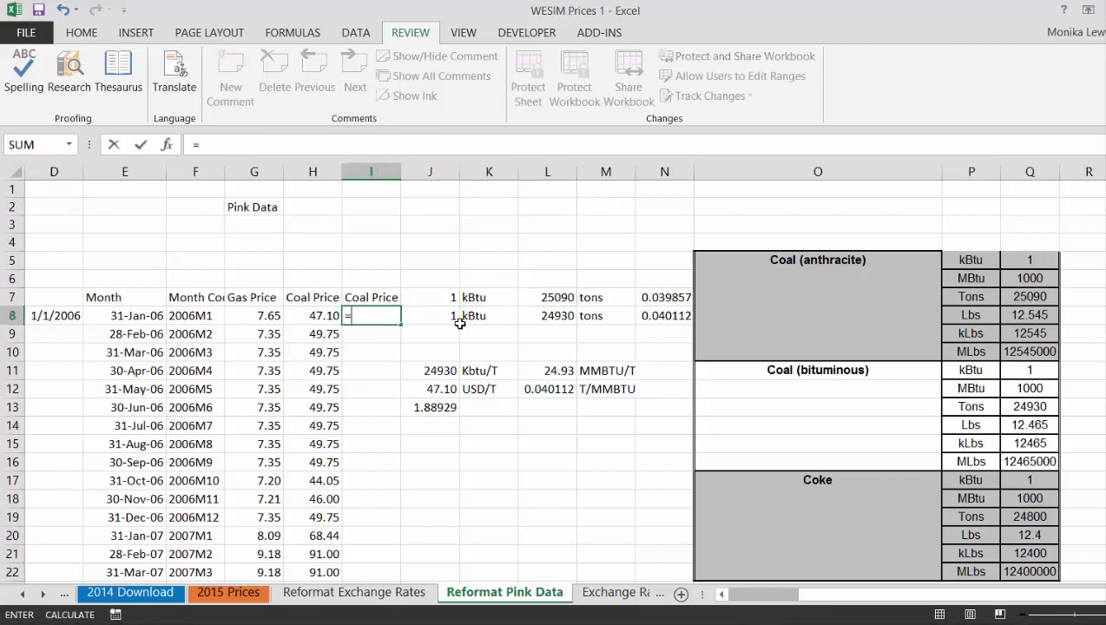
{"action": "key", "text": "Left"}
{"action": "type", "text": "*"}
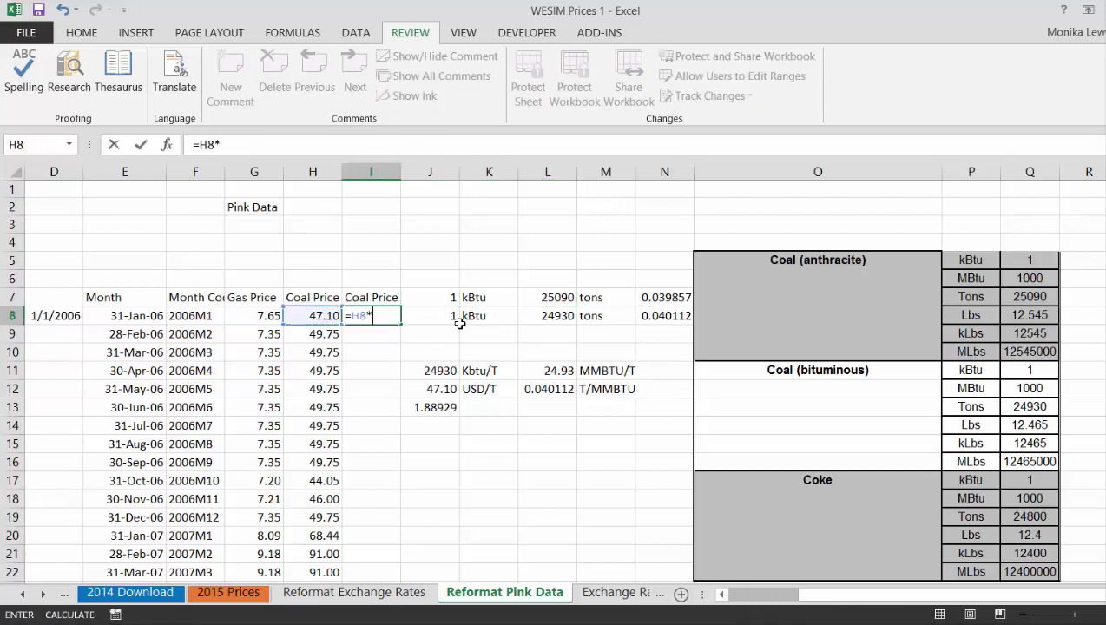
{"action": "key", "text": "Right"}
{"action": "key", "text": "Right"}
{"action": "key", "text": "Right"}
{"action": "key", "text": "Right"}
{"action": "key", "text": "Up"}
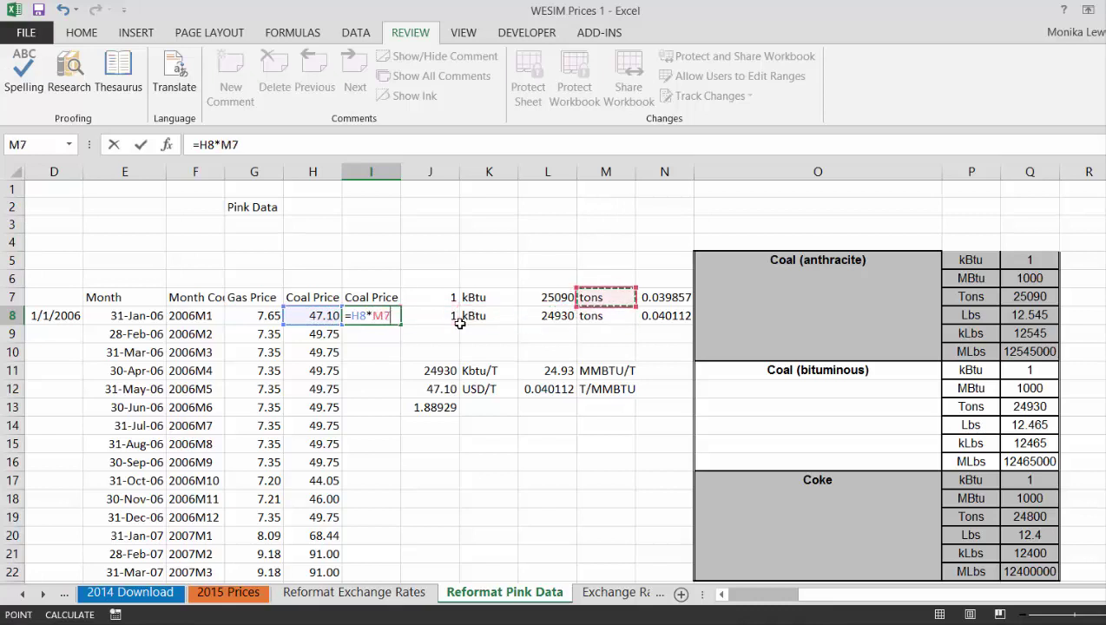
{"action": "key", "text": "Right"}
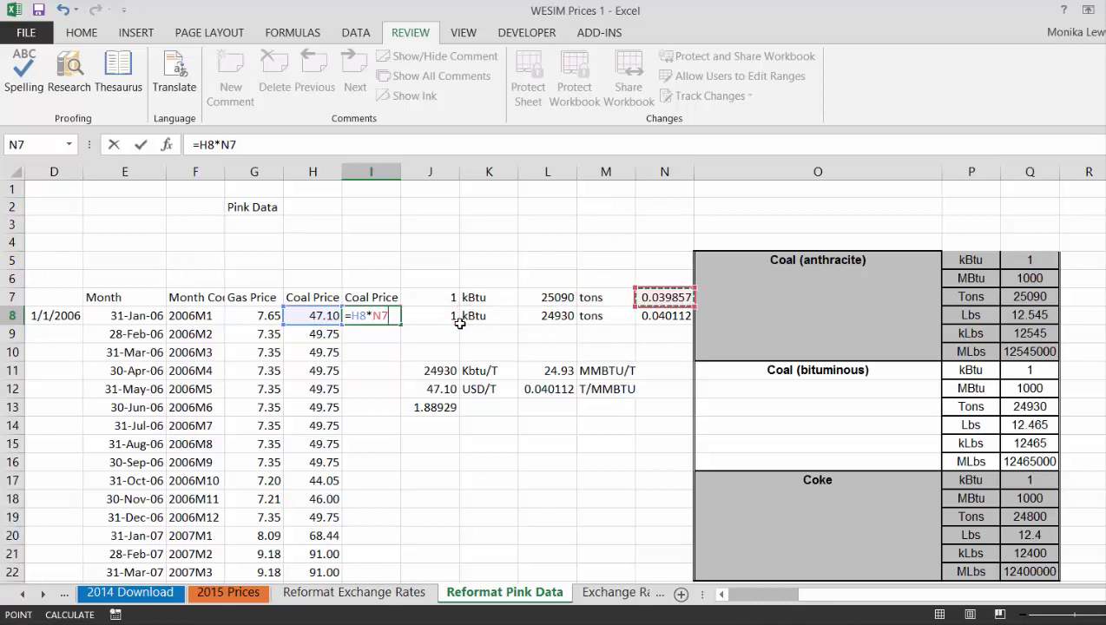
{"action": "key", "text": "Down"}
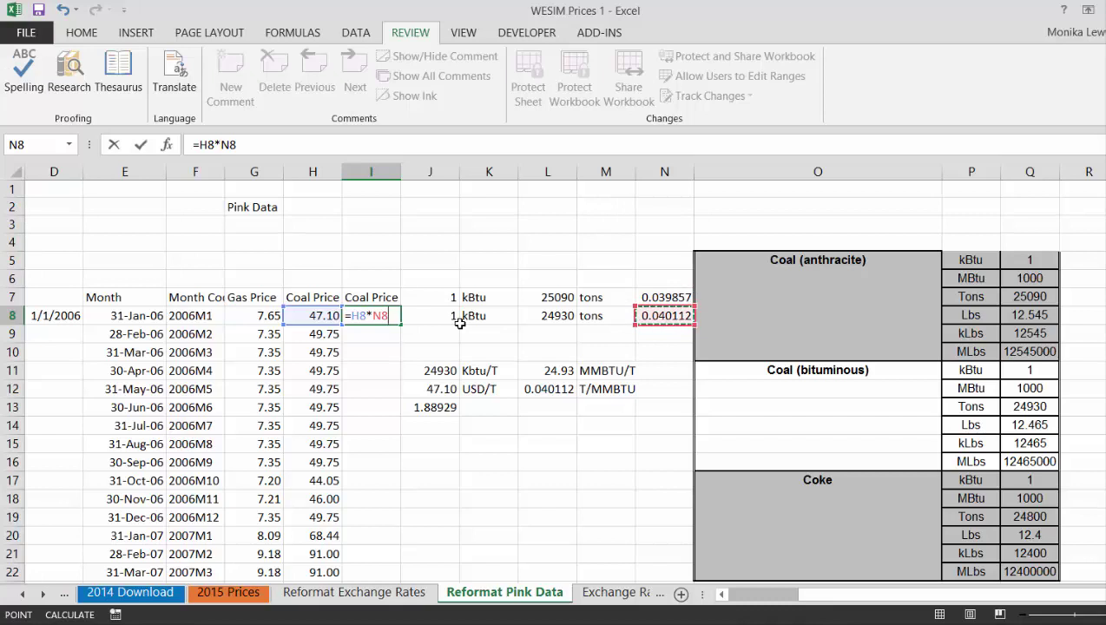
{"action": "key", "text": "F4"}
{"action": "key", "text": "Return"}
{"action": "key", "text": "Up"}
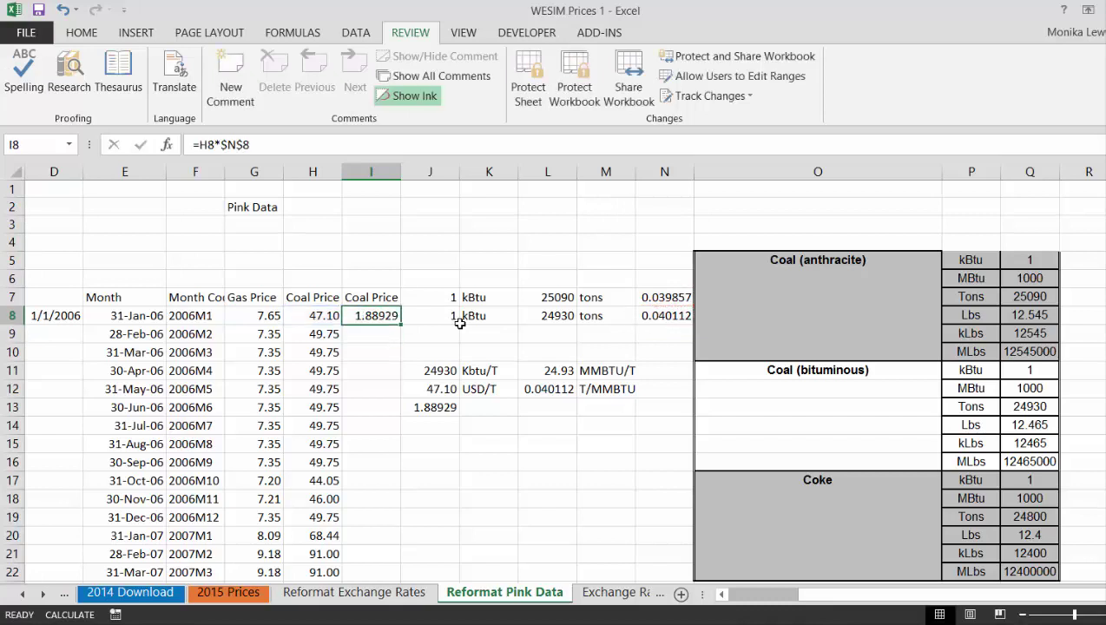
{"action": "double_click", "coordinate": [400, 329]}
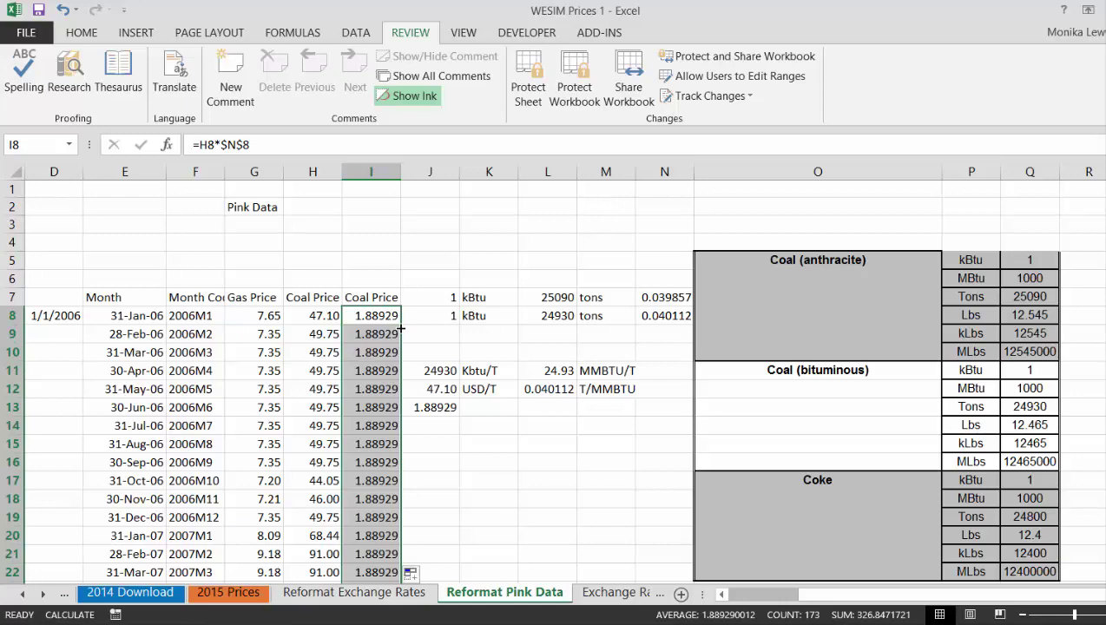
Run the Update macro on the Reformat Exchange Rates sheet
{"action": "key", "text": "ctrl+Page_Up"}
{"action": "key", "text": "ctrl+Page_Up"}
{"action": "key", "text": "ctrl+Page_Down"}
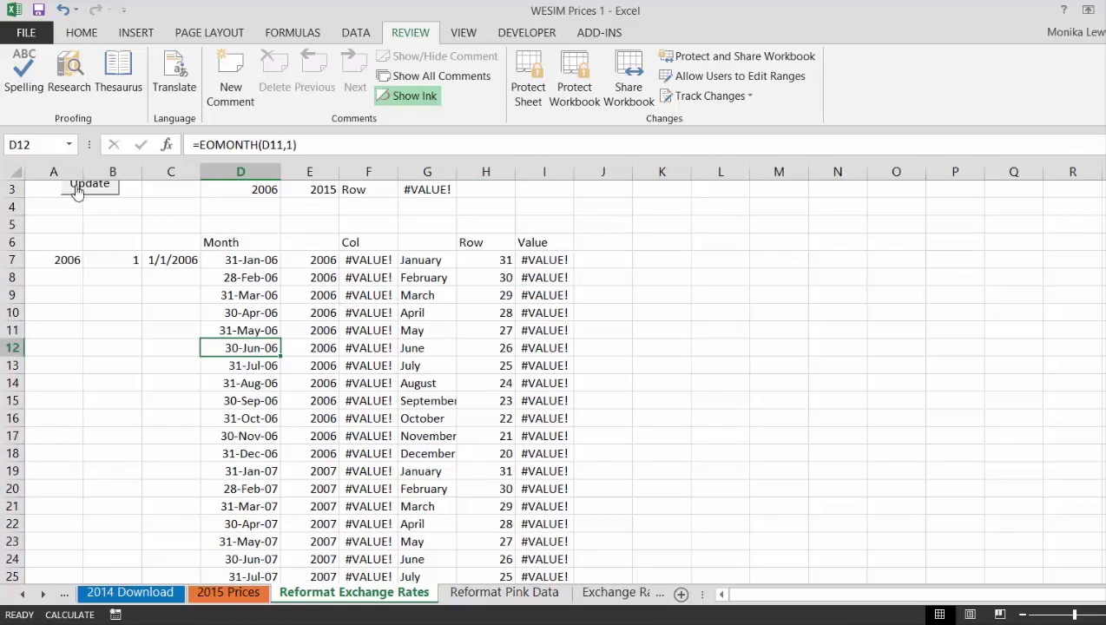
{"action": "left_click", "coordinate": [81, 195]}
Run the Update macro on the Hourly Database sheet
{"action": "key", "text": "ctrl+Page_Up"}
{"action": "key", "text": "ctrl+Page_Up"}
{"action": "key", "text": "ctrl+Page_Up"}
{"action": "key", "text": "ctrl+Page_Up"}
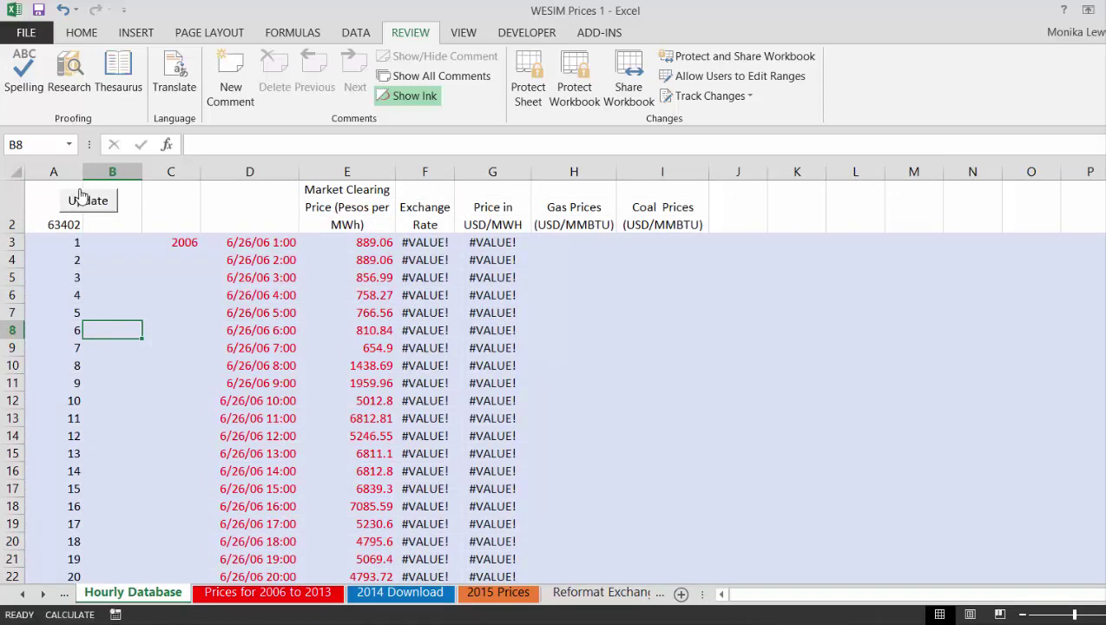
{"action": "left_click", "coordinate": [79, 195]}
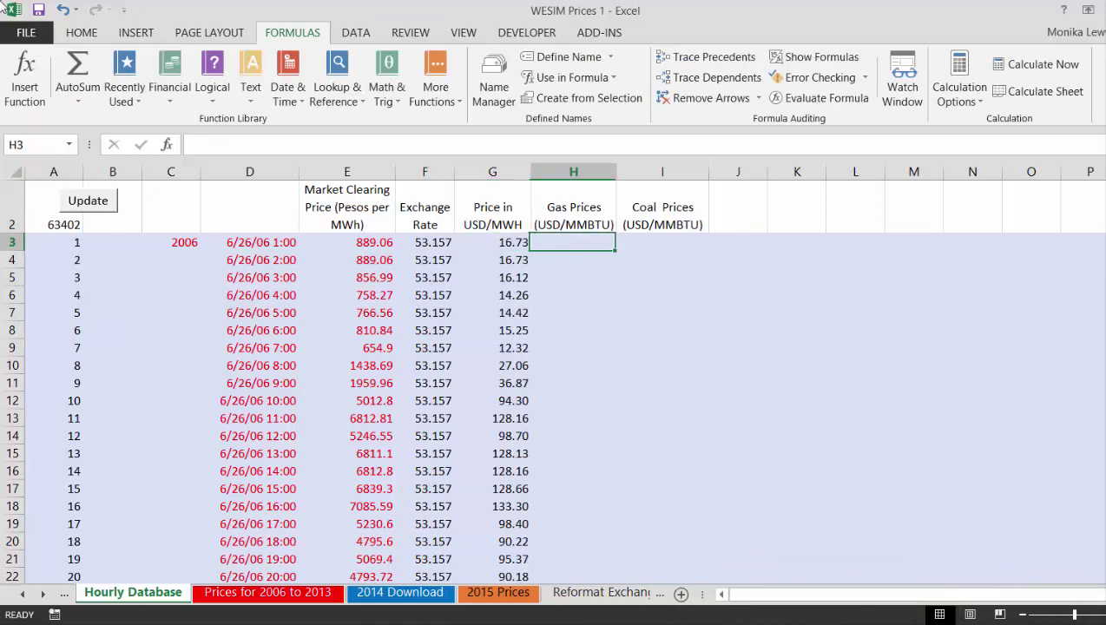
Start a LOOKUP formula in the first Gas Prices cell, H3, of the Hourly Database sheet
{"action": "type", "text": "=l"}
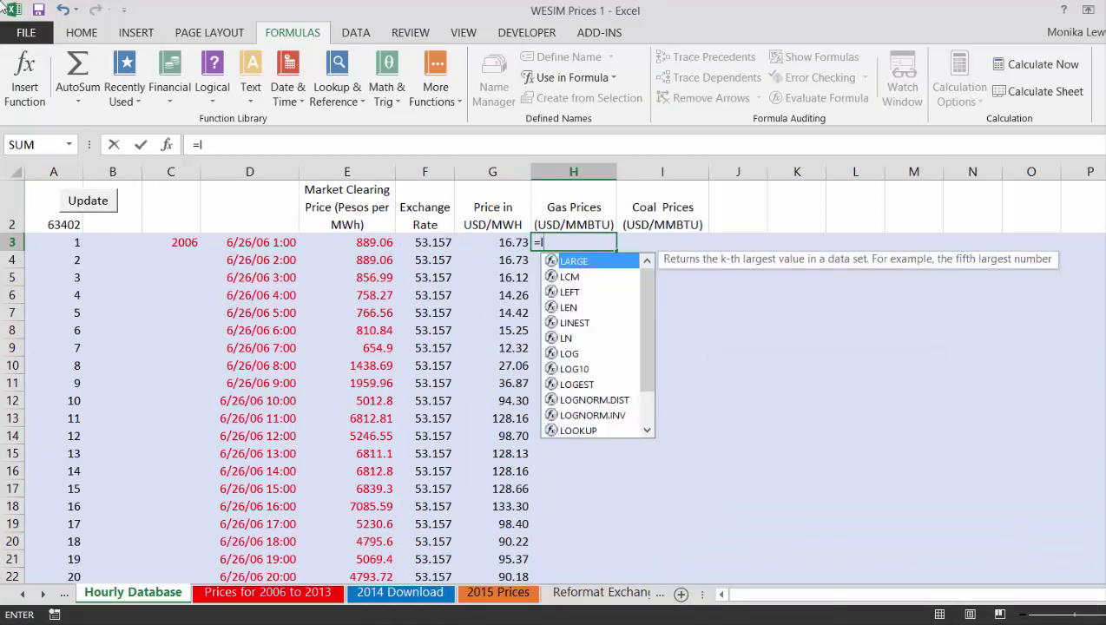
{"action": "type", "text": "o"}
{"action": "key", "text": "Down"}
{"action": "key", "text": "Down"}
{"action": "key", "text": "Down"}
{"action": "key", "text": "Down"}
{"action": "key", "text": "Down"}
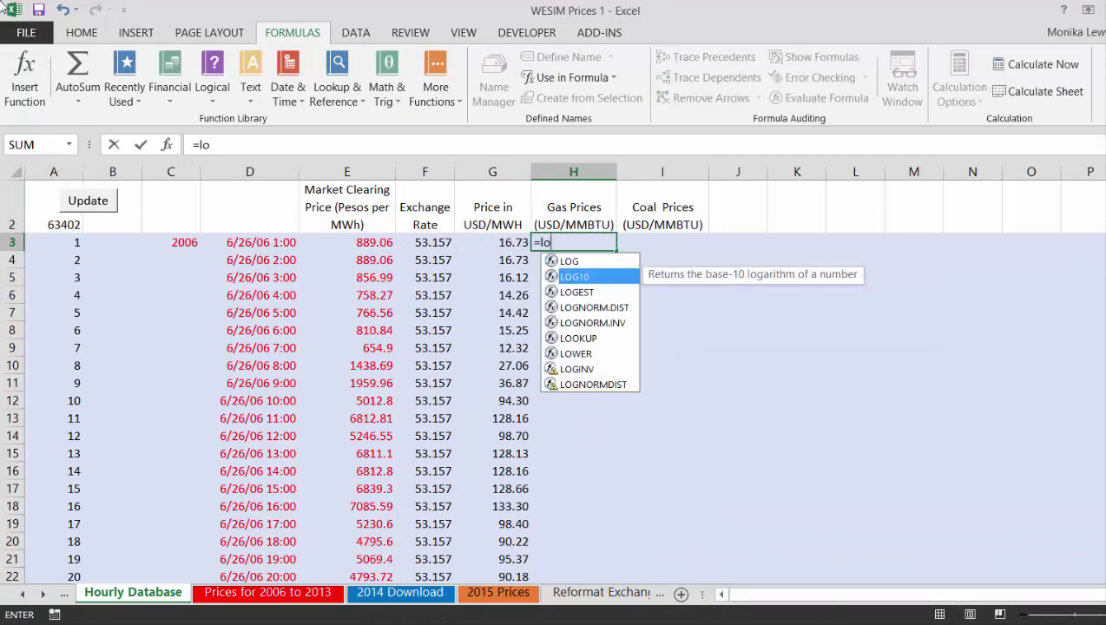
{"action": "key", "text": "Tab"}
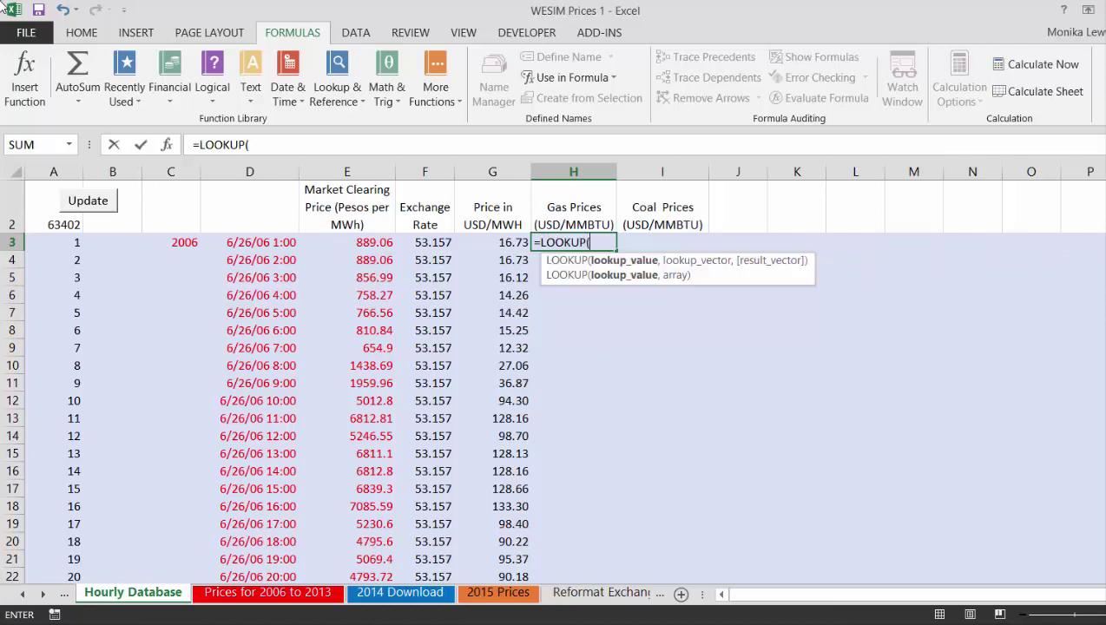
Use EOMONTH(D3) as the lookup value of the gas price formula in H3
{"action": "key", "text": "Left"}
{"action": "key", "text": "Left"}
{"action": "key", "text": "Left"}
{"action": "key", "text": "Left"}
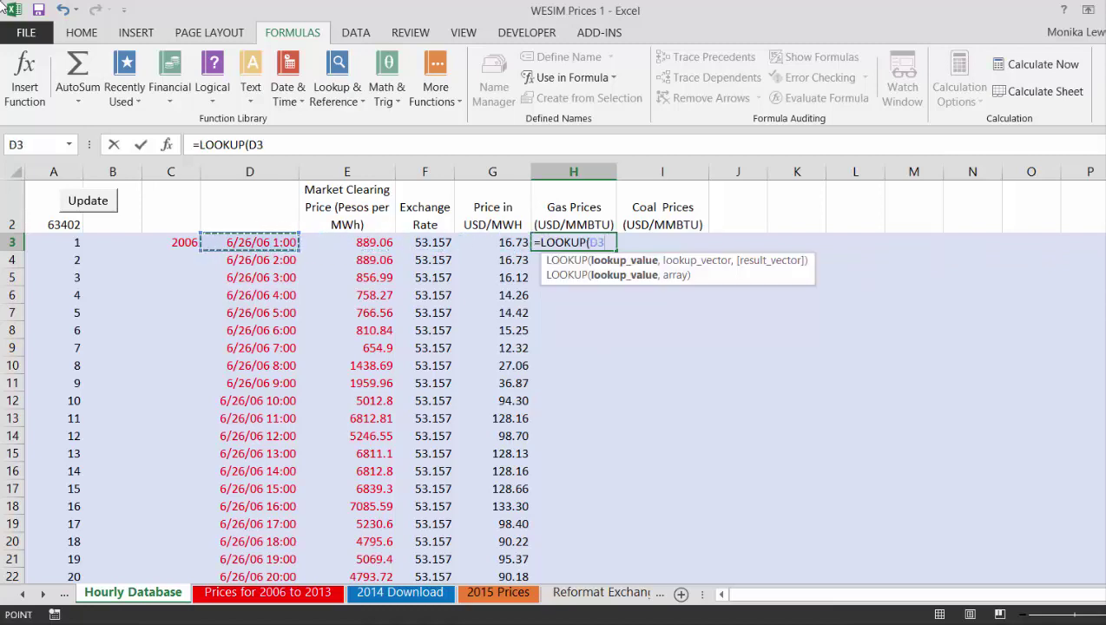
{"action": "key", "text": "BackSpace"}
{"action": "type", "text": "e"}
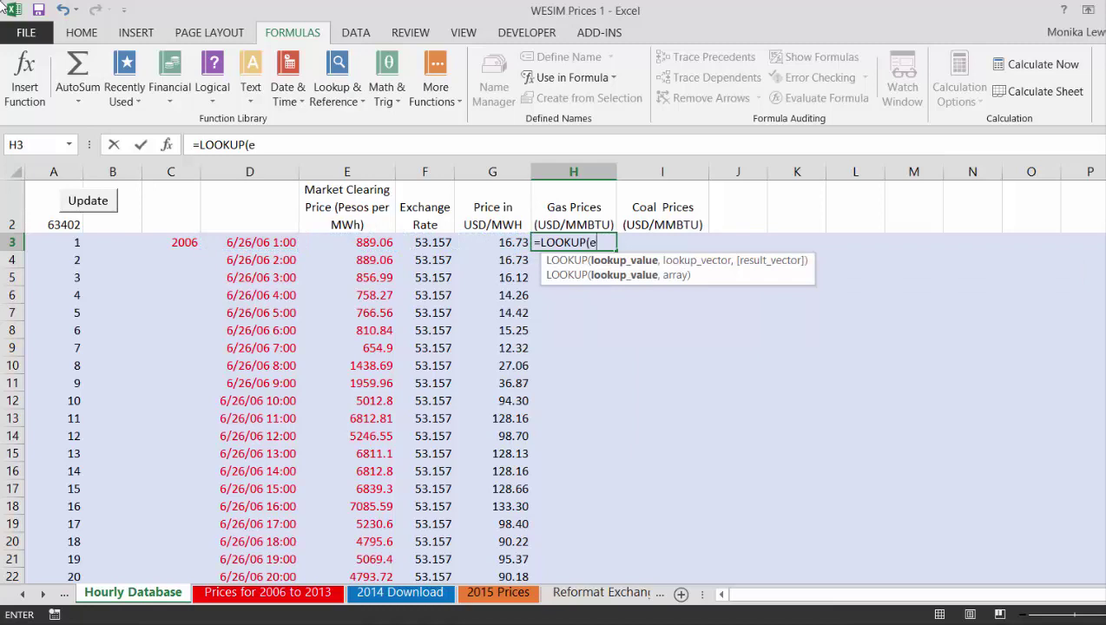
{"action": "type", "text": "do"}
{"action": "key", "text": "BackSpace"}
{"action": "key", "text": "BackSpace"}
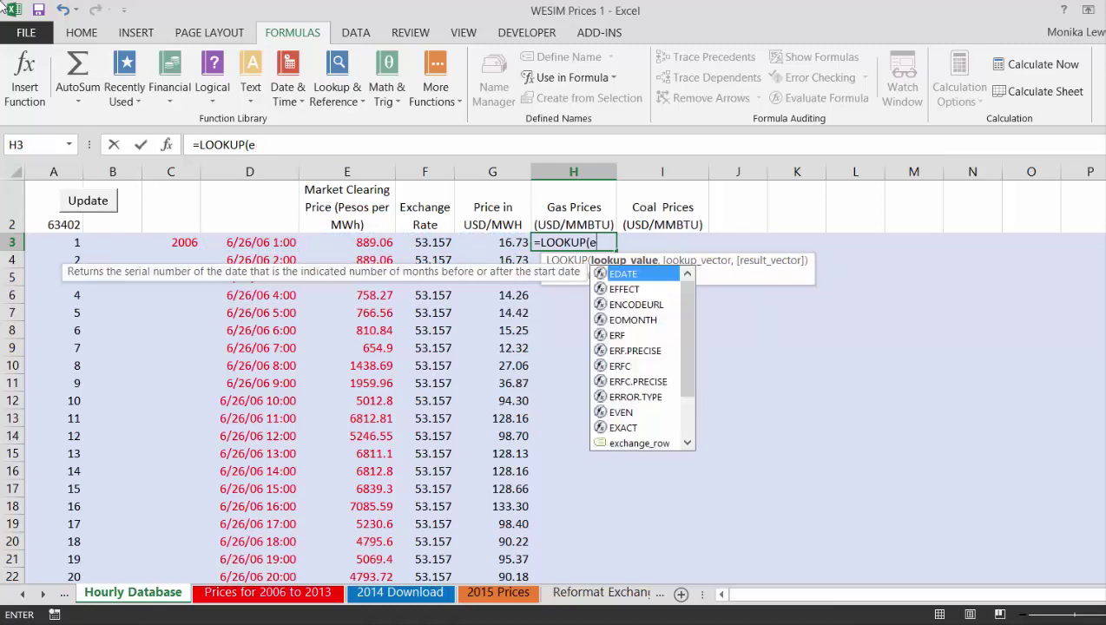
{"action": "type", "text": "m"}
{"action": "key", "text": "BackSpace"}
{"action": "type", "text": "om"}
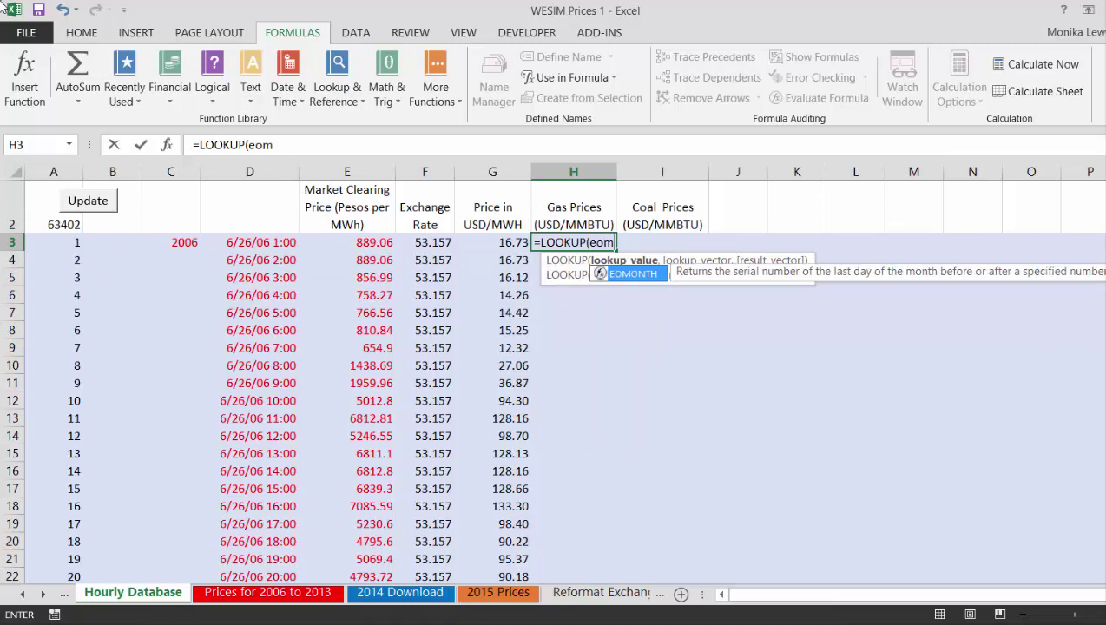
{"action": "key", "text": "Tab"}
{"action": "key", "text": "Left"}
{"action": "key", "text": "Left"}
{"action": "key", "text": "Left"}
{"action": "key", "text": "Left"}
{"action": "type", "text": ","}
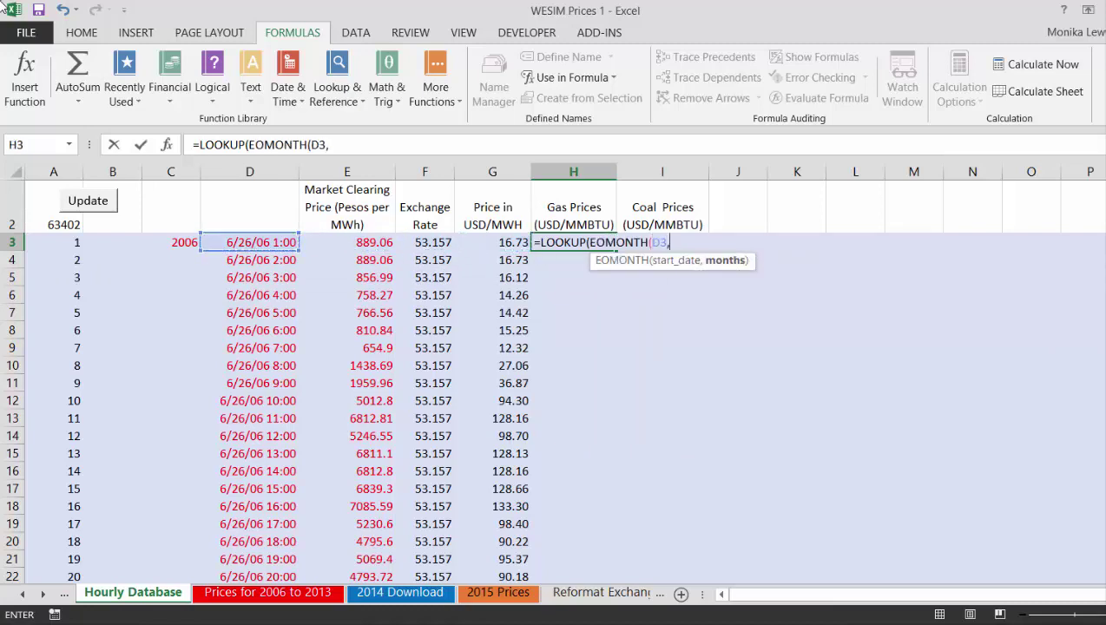
{"action": "key", "text": "Left"}
{"action": "type", "text": ","}
Set 'Reformat Pink Data'!E:E as the lookup vector and 'Reformat Pink Data'!G:G as the result vector, and try to enter the formula
{"action": "key", "text": "ctrl+Page_Down"}
{"action": "key", "text": "ctrl+Page_Down"}
{"action": "key", "text": "ctrl+Page_Down"}
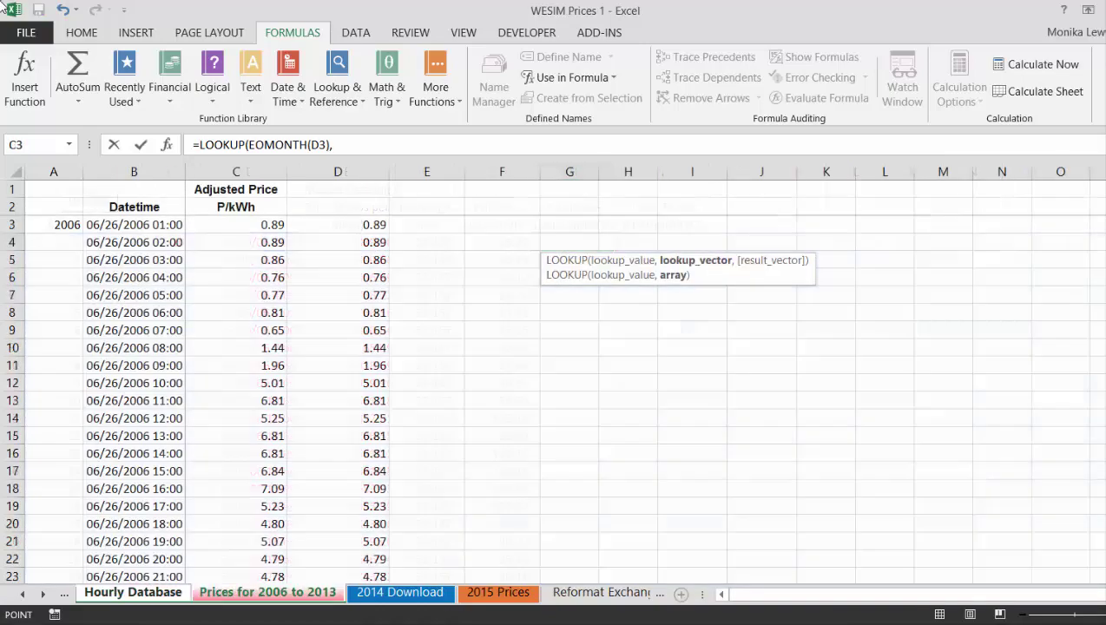
{"action": "key", "text": "ctrl+Page_Down"}
{"action": "key", "text": "ctrl+Page_Down"}
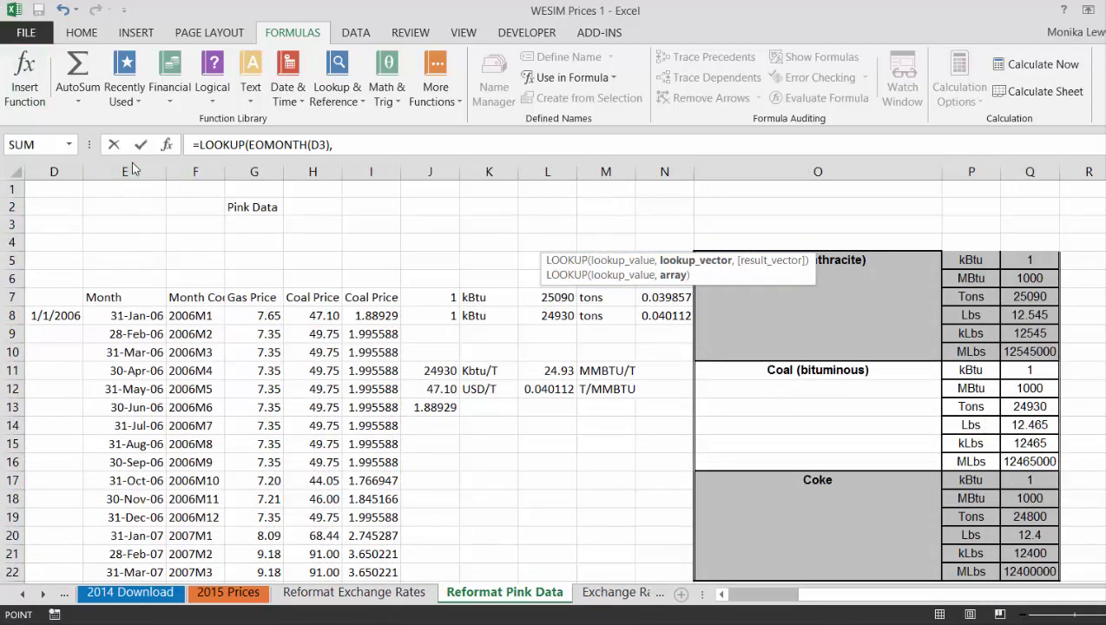
{"action": "left_click", "coordinate": [132, 166]}
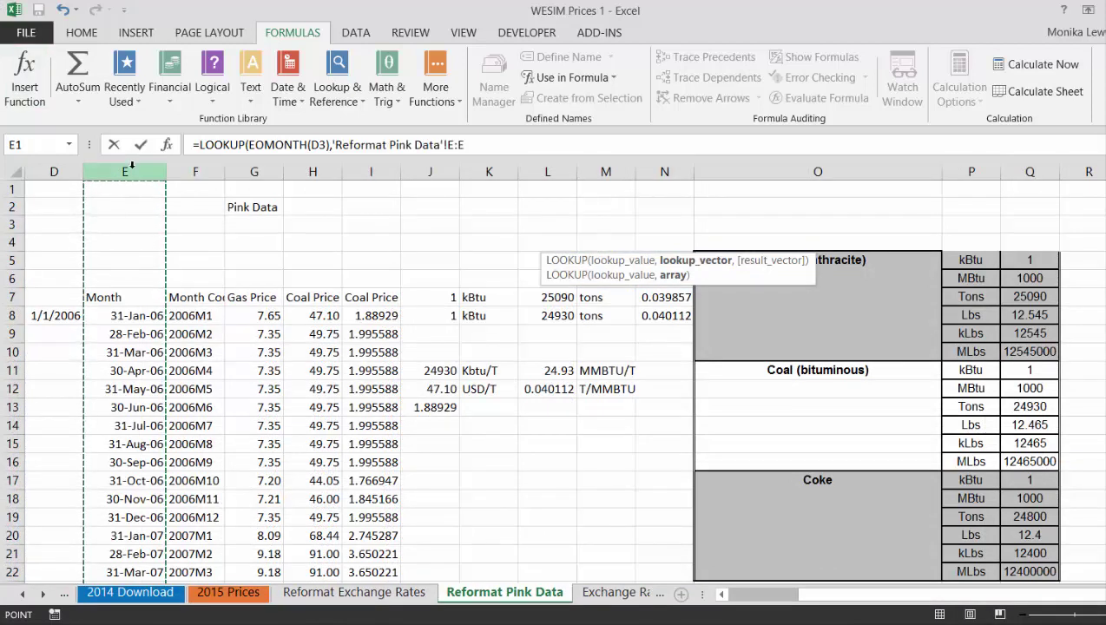
{"action": "type", "text": ","}
{"action": "left_click", "coordinate": [244, 171]}
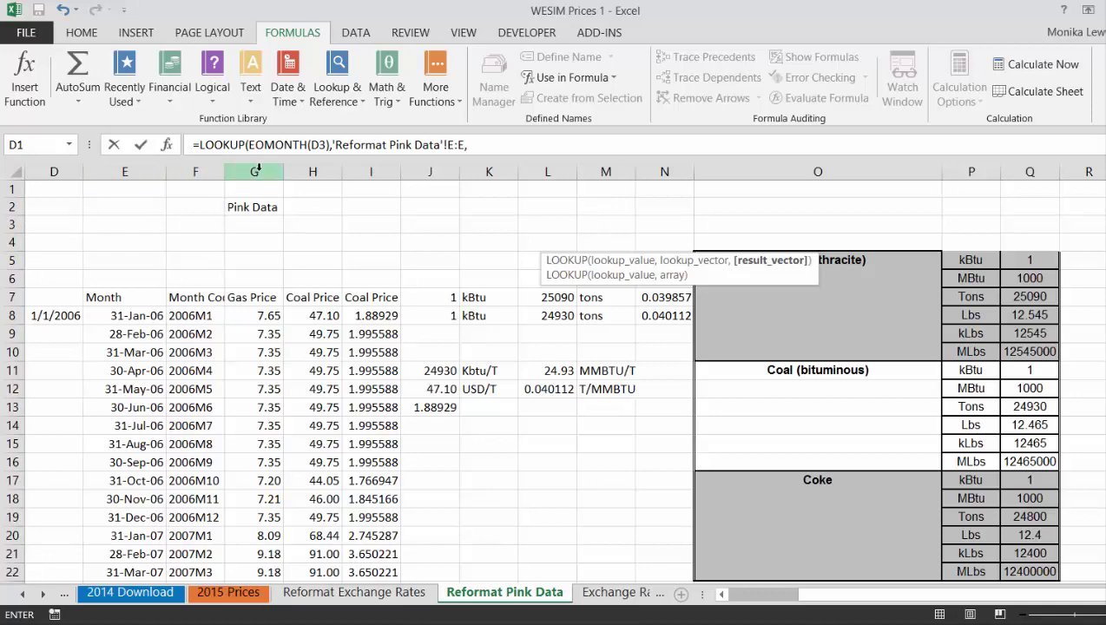
{"action": "key", "text": "Return"}
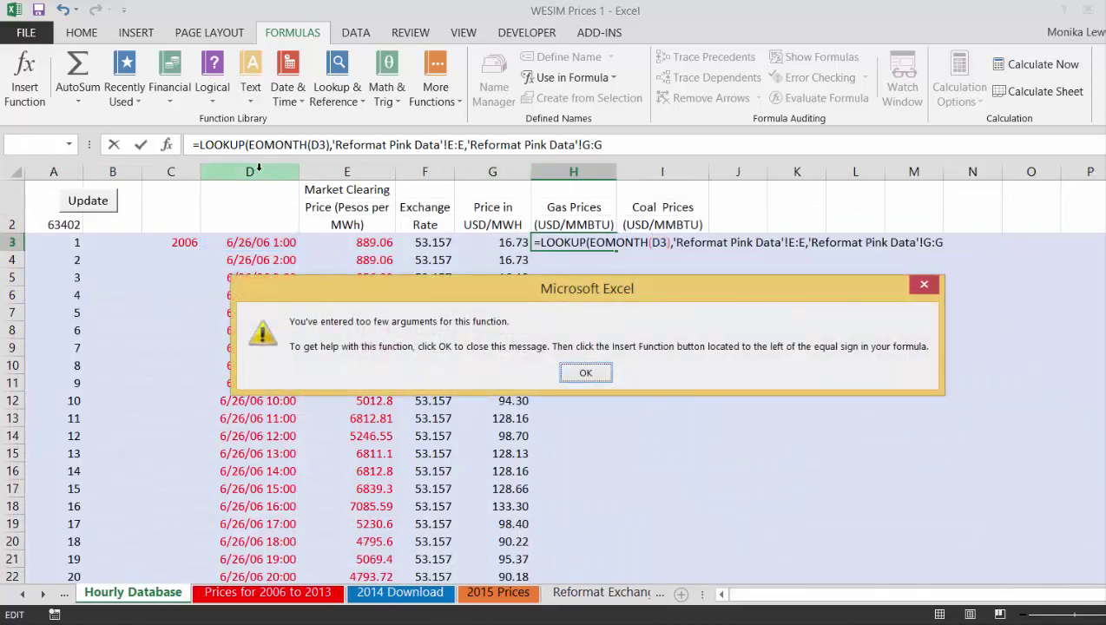
{"action": "left_click", "coordinate": [258, 168]}
{"action": "key", "text": "Return"}
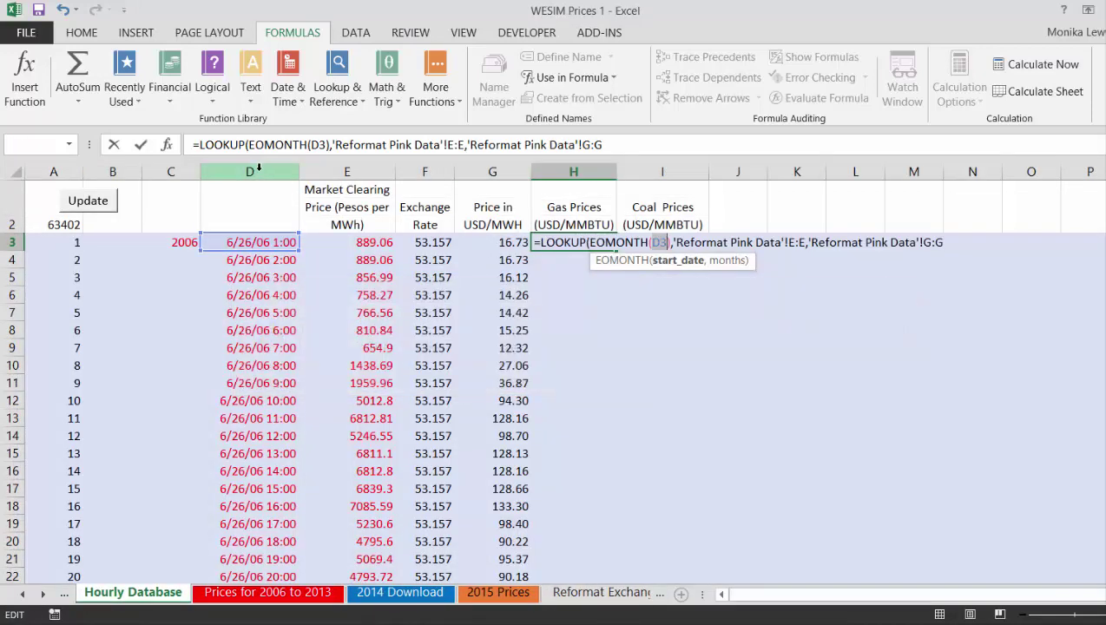
Correct the lookup value in the gas price formula to EOMONTH(D3,0) and enter the formula in H3
{"action": "key", "text": "Right"}
{"action": "key", "text": "Right"}
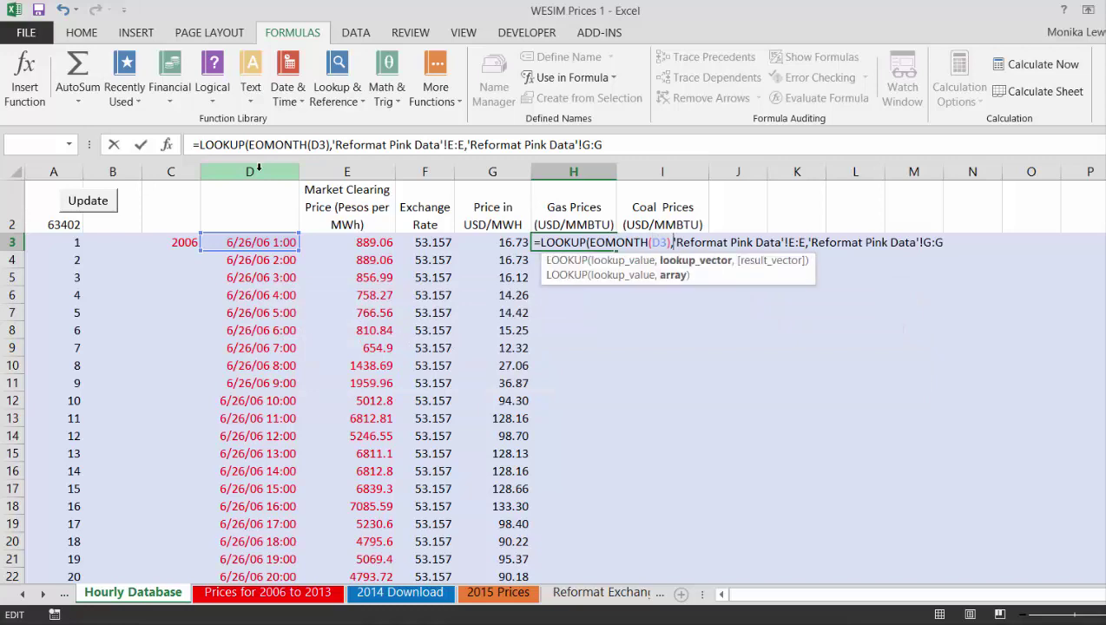
{"action": "key", "text": "Left"}
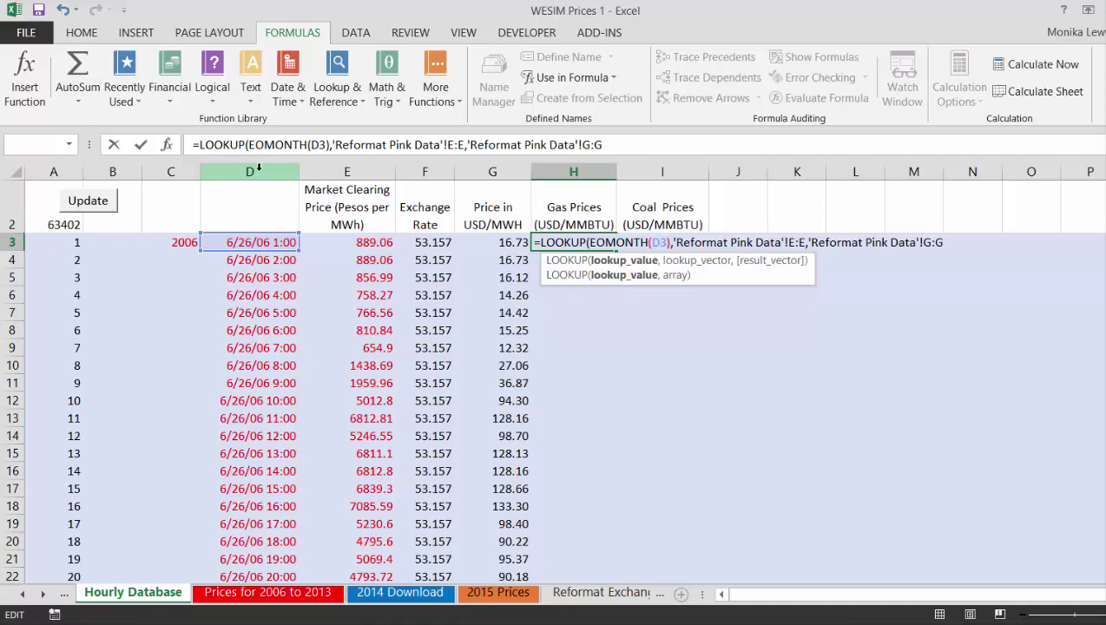
{"action": "key", "text": "Left"}
{"action": "type", "text": ",0"}
{"action": "key", "text": "Return"}
{"action": "key", "text": "Return"}
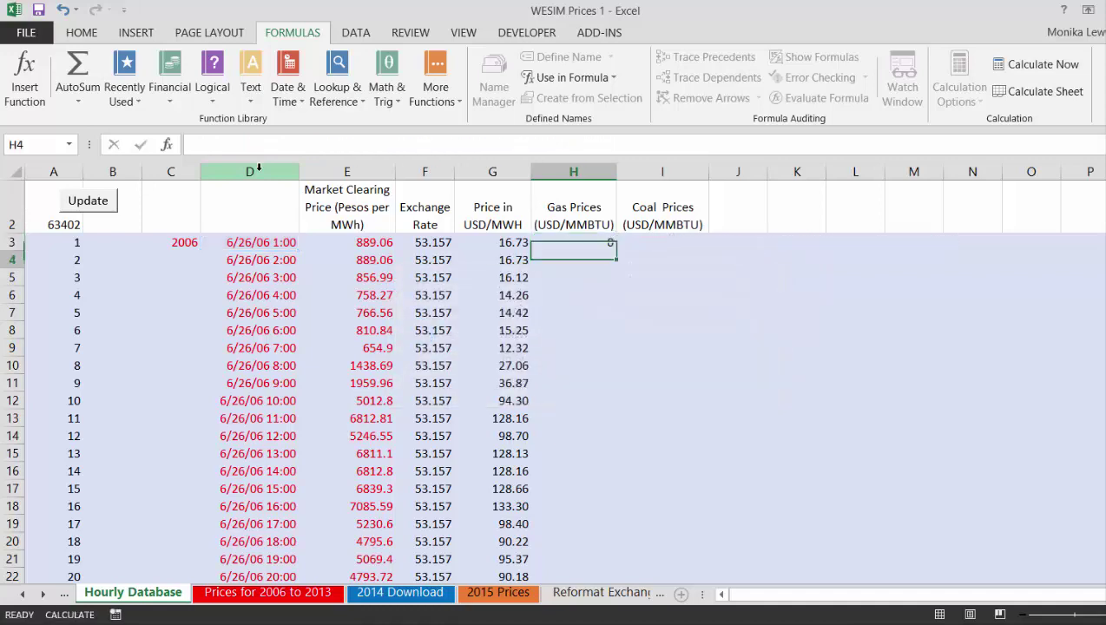
{"action": "key", "text": "Up"}
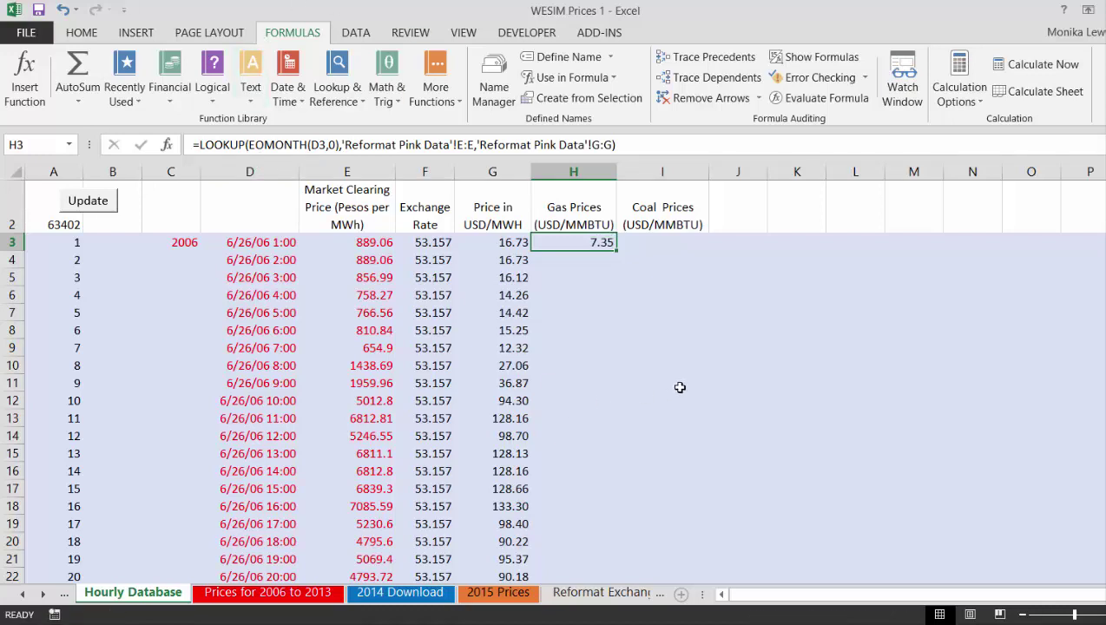
Start a LOOKUP formula in the Coal Prices cell I3 with EOMONTH(D3,0) as its lookup value
{"action": "key", "text": "Right"}
{"action": "type", "text": "="}
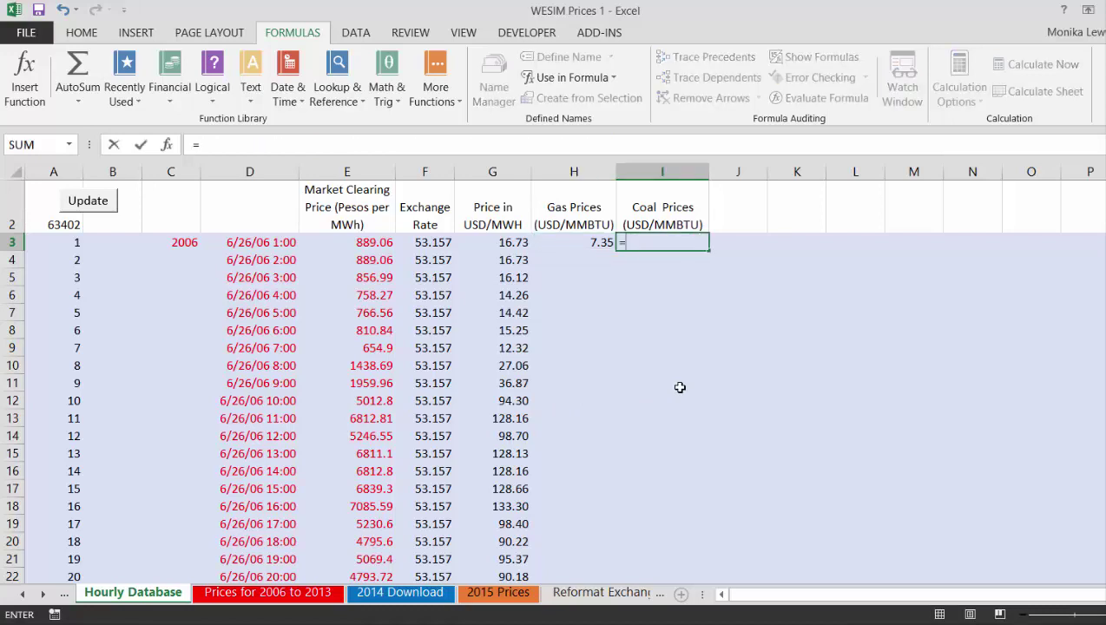
{"action": "type", "text": "loo"}
{"action": "key", "text": "Tab"}
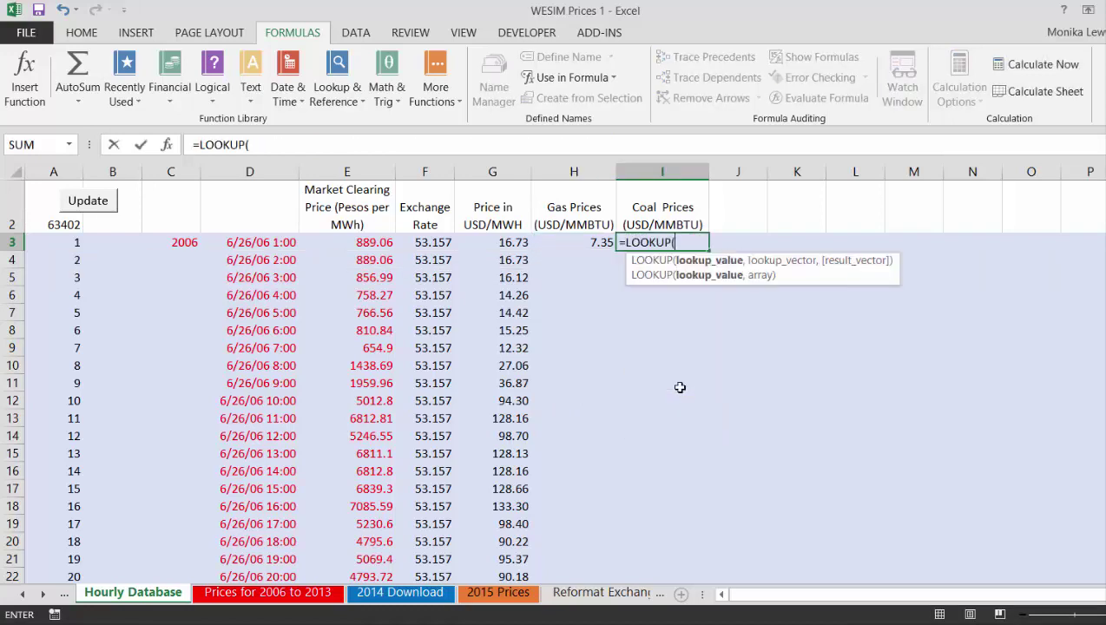
{"action": "type", "text": "eo"}
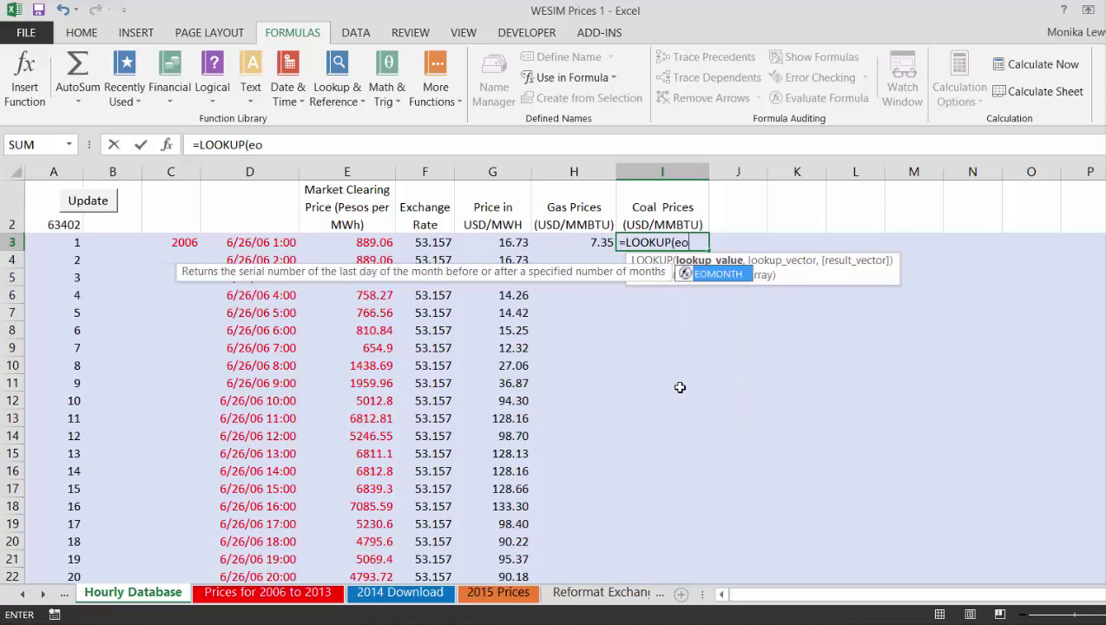
{"action": "key", "text": "Tab"}
{"action": "key", "text": "Left"}
{"action": "key", "text": "Left"}
{"action": "key", "text": "Left"}
{"action": "key", "text": "Left"}
{"action": "key", "text": "Left"}
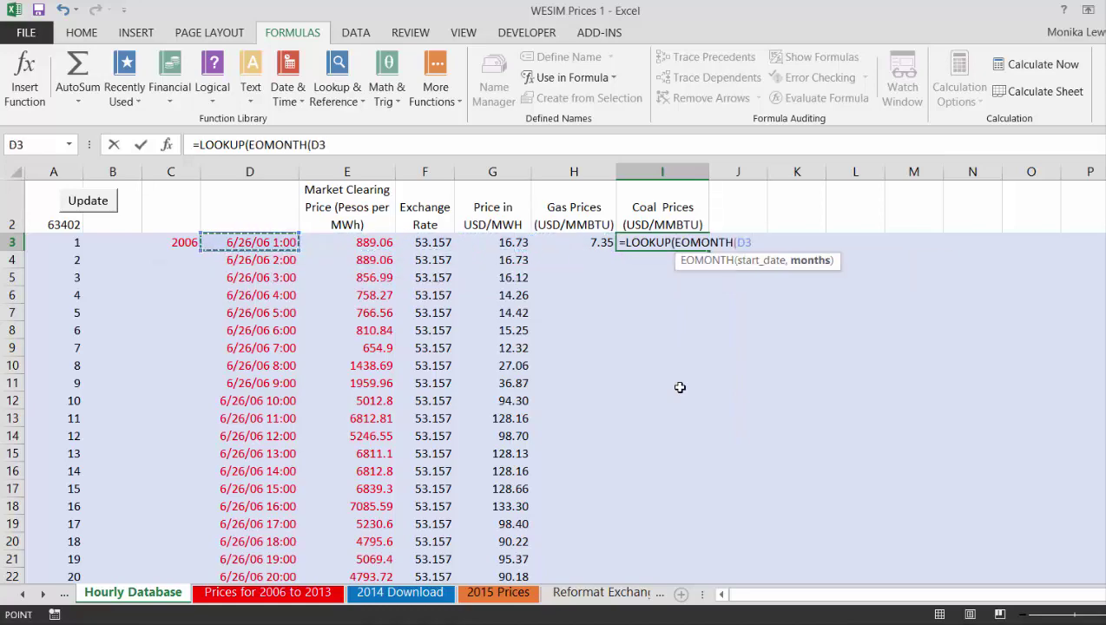
{"action": "type", "text": ",0),"}
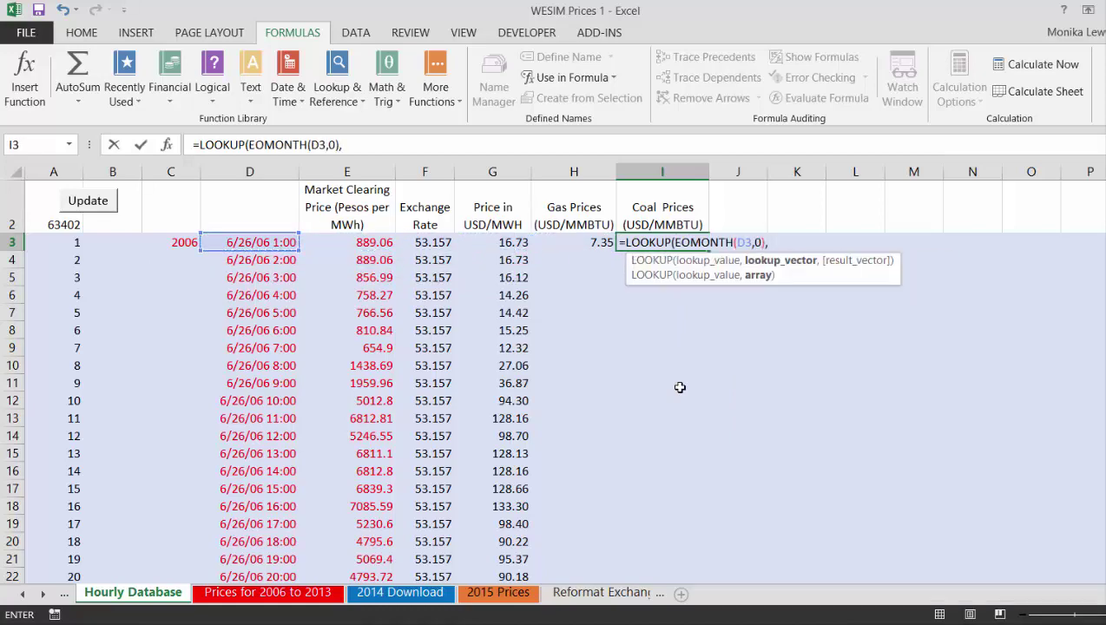
Complete the coal price formula with 'Reformat Pink Data'!E:E as lookup vector and 'Reformat Pink Data'!I:I as result vector
{"action": "key", "text": "ctrl+Page_Down"}
{"action": "key", "text": "ctrl+Page_Down"}
{"action": "key", "text": "ctrl+Page_Down"}
{"action": "key", "text": "ctrl+Page_Down"}
{"action": "key", "text": "ctrl+Page_Down"}
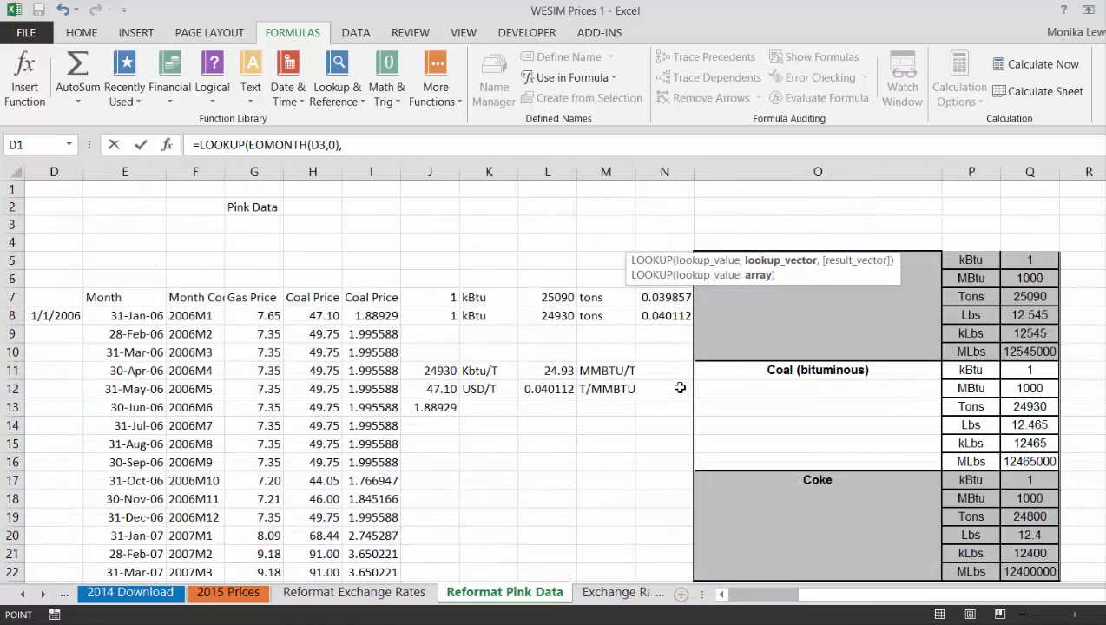
{"action": "left_click", "coordinate": [141, 170]}
{"action": "type", "text": ","}
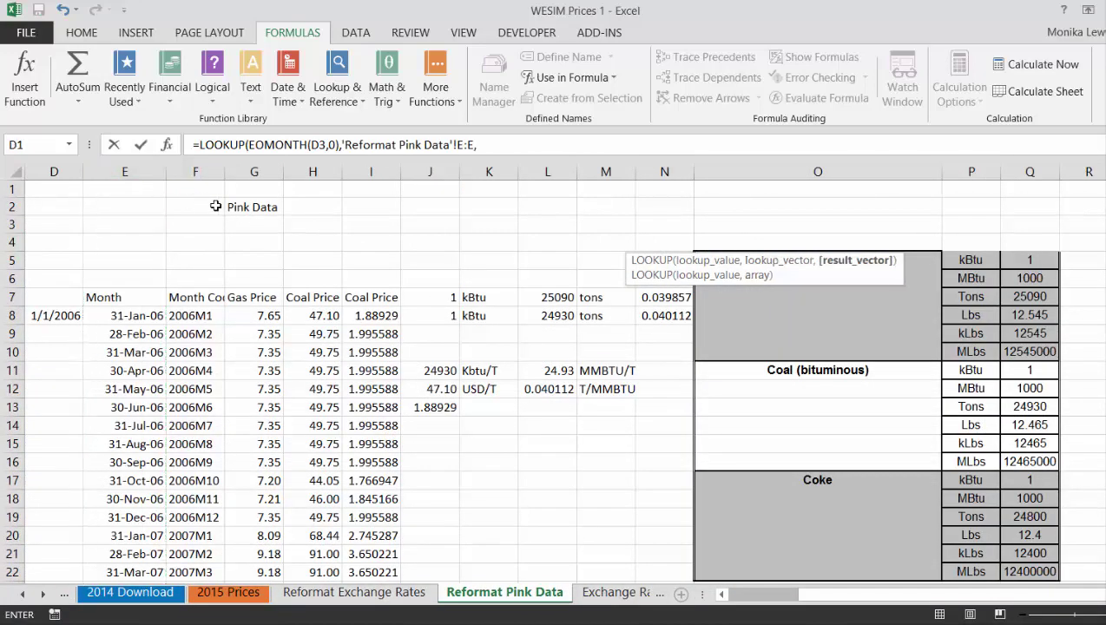
{"action": "left_click", "coordinate": [369, 171]}
{"action": "type", "text": ")"}
{"action": "key", "text": "Return"}
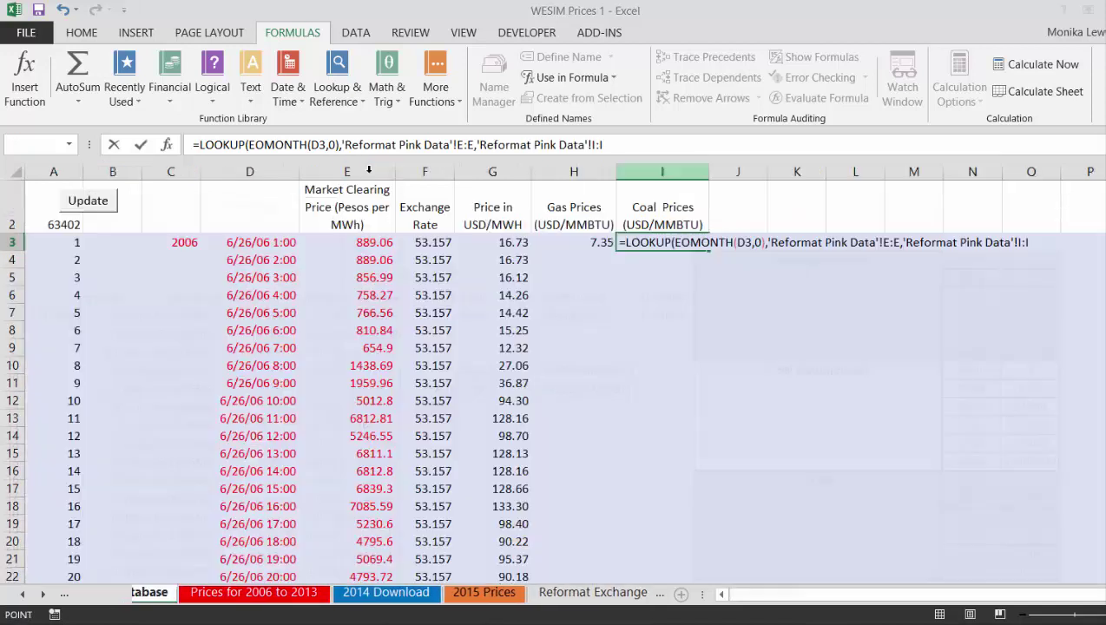
Reselect the coal price cell I3 and recalculate the workbook
{"action": "key", "text": "Down"}
{"action": "key", "text": "Down"}
{"action": "key", "text": "Down"}
{"action": "key", "text": "Down"}
{"action": "key", "text": "Up"}
{"action": "key", "text": "Up"}
{"action": "key", "text": "Up"}
{"action": "key", "text": "Up"}
{"action": "key", "text": "Up"}
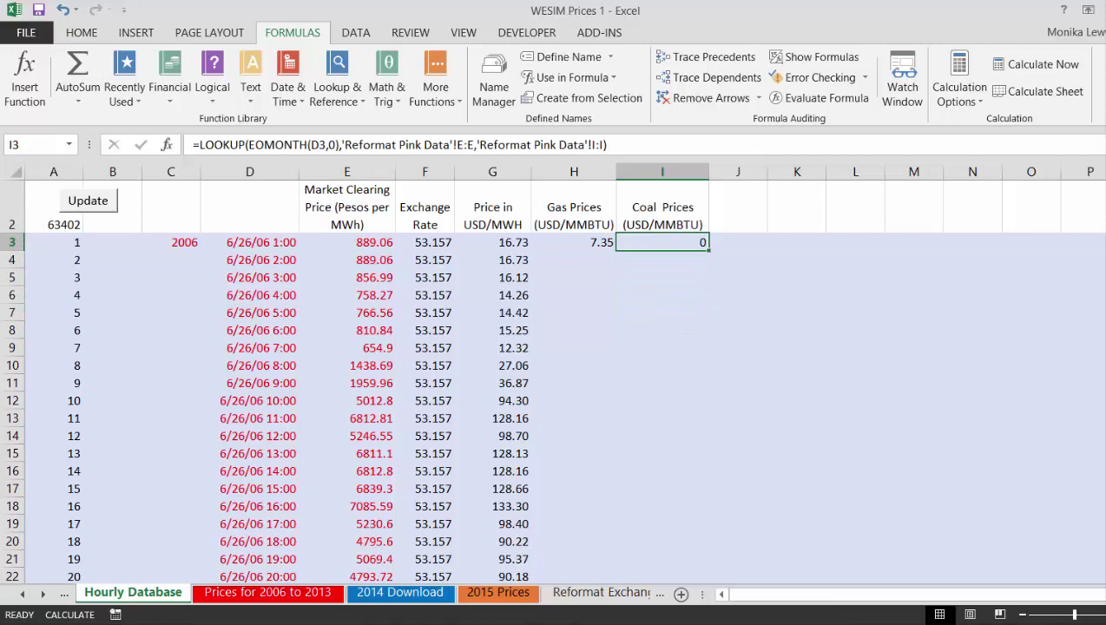
{"action": "key", "text": "F9"}
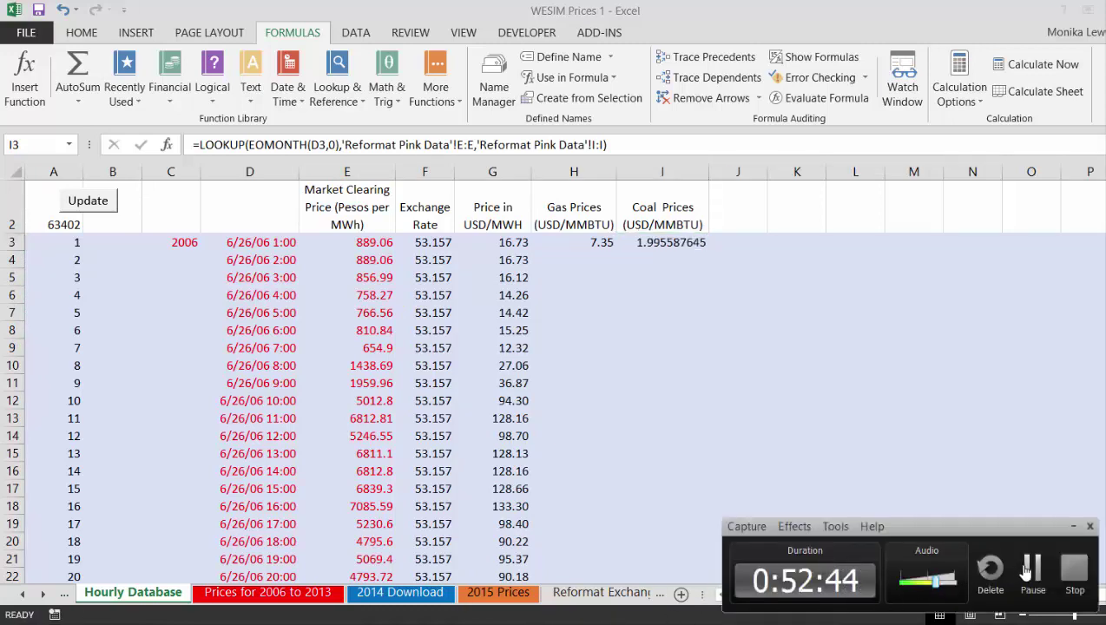
{"action": "left_click", "coordinate": [1027, 568]}
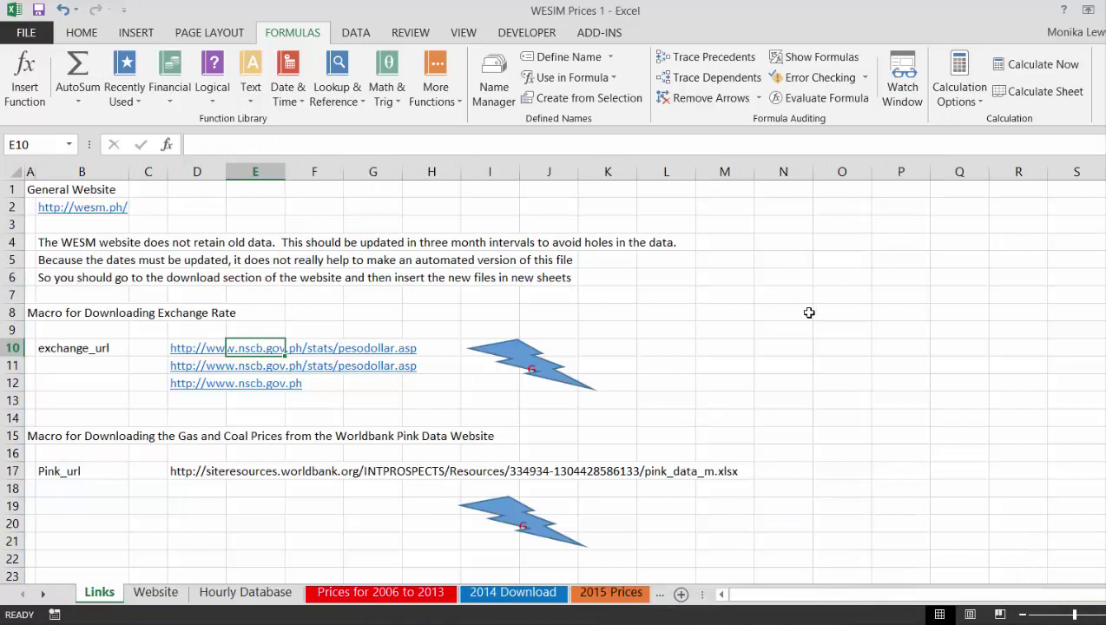